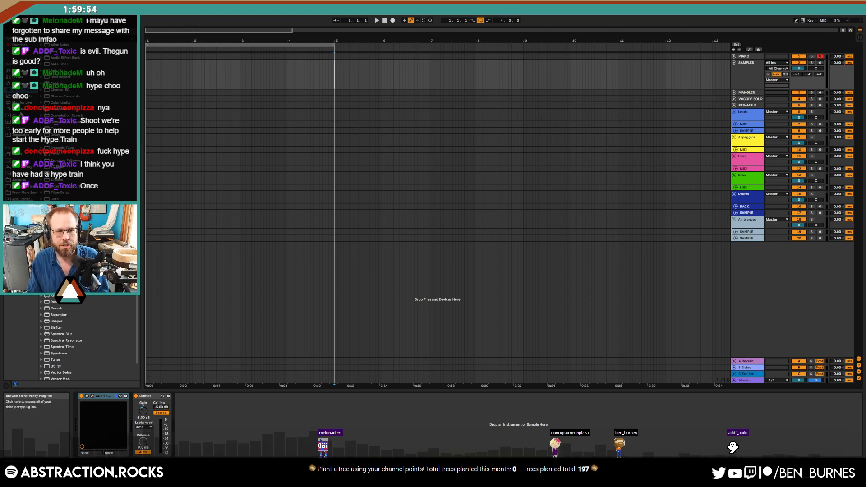
# - Load the Kontakt plug-in onto the Leads group's MIDI track in place of Operator
pyautogui.click(23, 109)
pyautogui.click(41, 51)
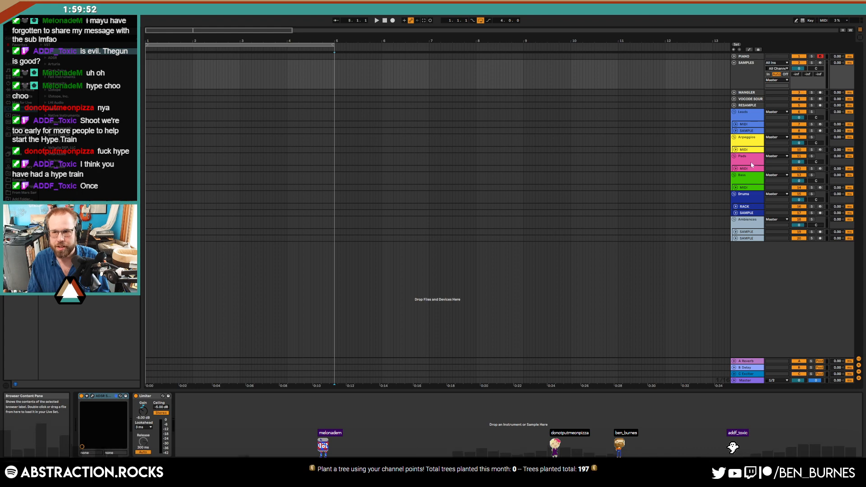
pyautogui.click(745, 125)
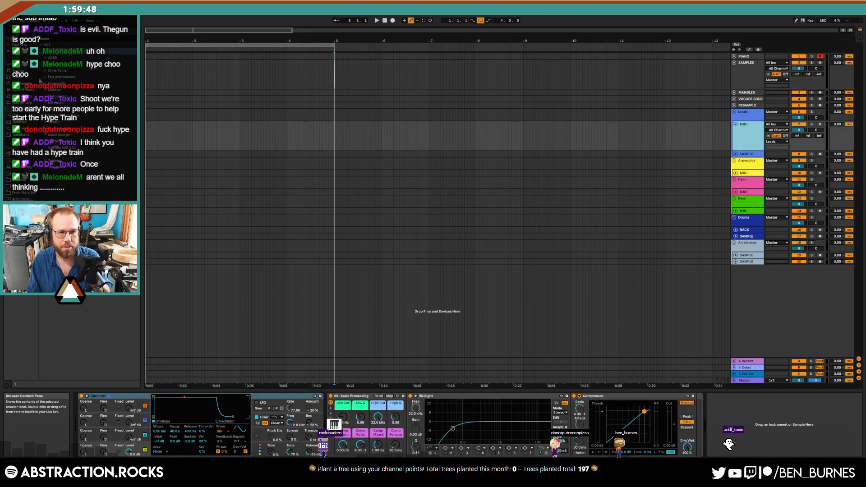
pyautogui.click(46, 78)
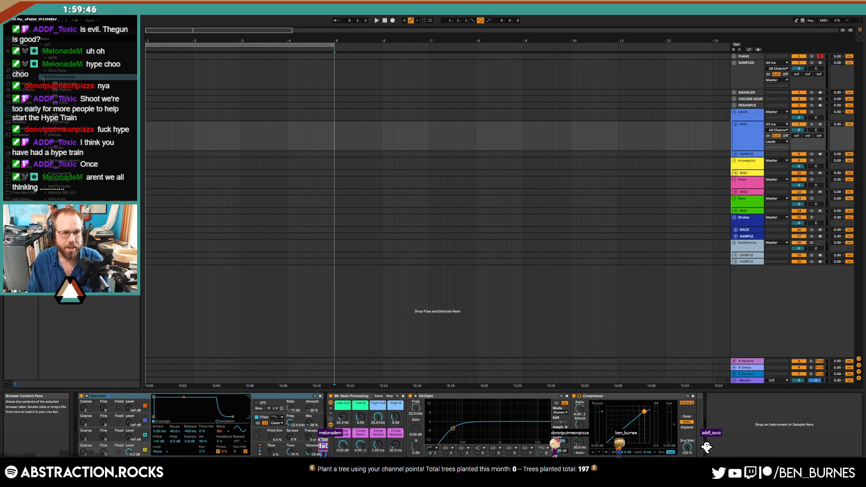
pyautogui.click(45, 77)
pyautogui.click(46, 115)
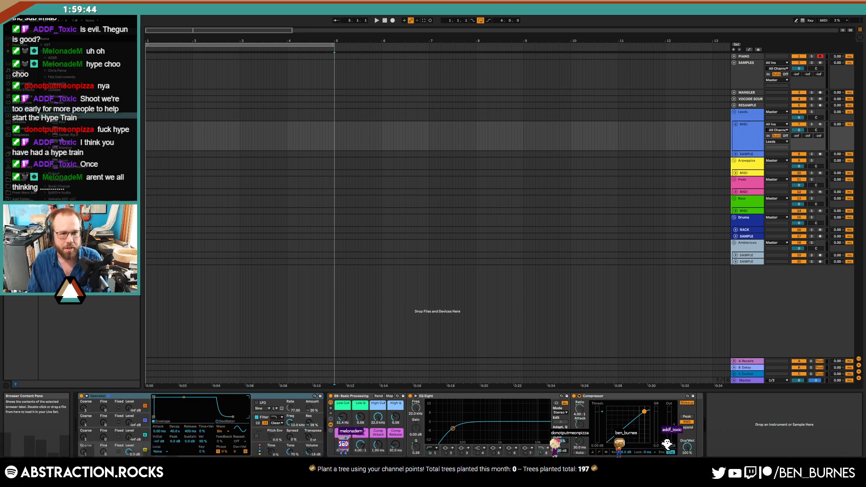
pyautogui.moveTo(66, 141); pyautogui.dragTo(123, 434)
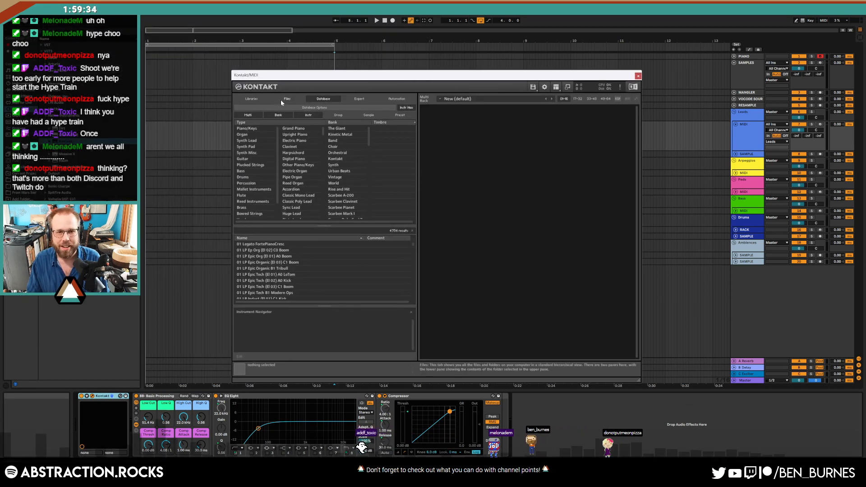
# - Load Iron Pack 08.nki from the Soundiron Iron Pack 08 - Tuned Glass Instruments folder and arm the Leads MIDI track
pyautogui.click(288, 97)
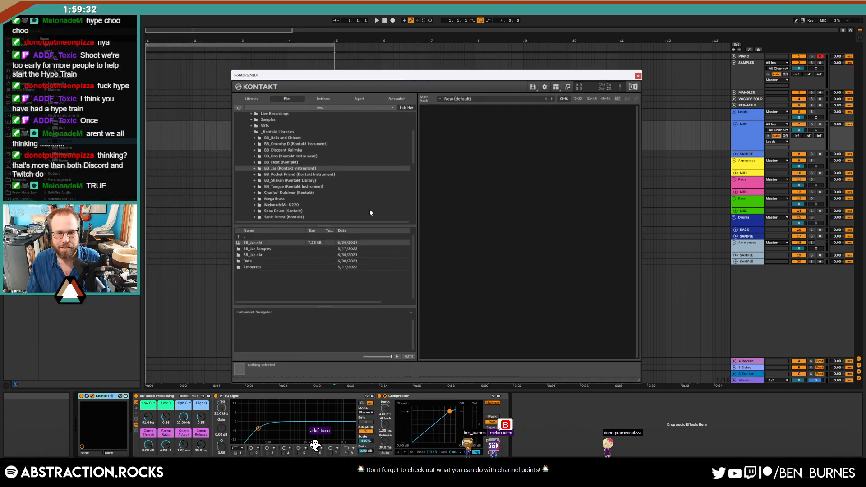
pyautogui.scroll(-5, 313, 180)
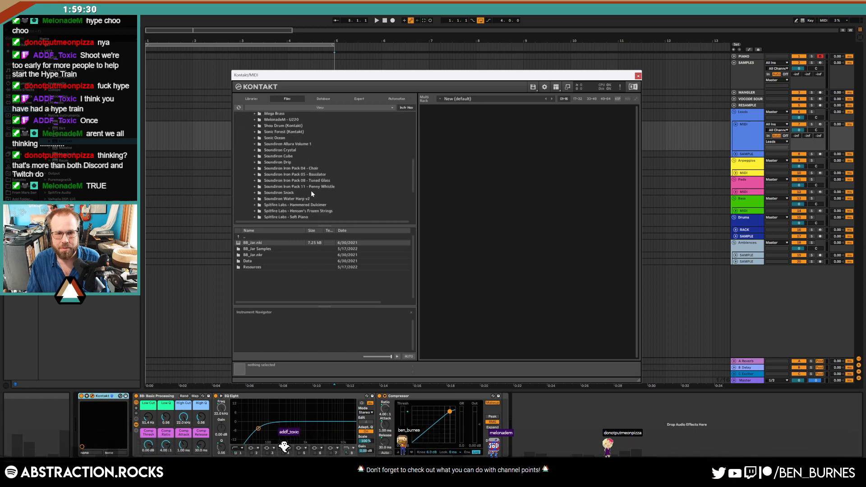
pyautogui.click(303, 181)
pyautogui.click(255, 181)
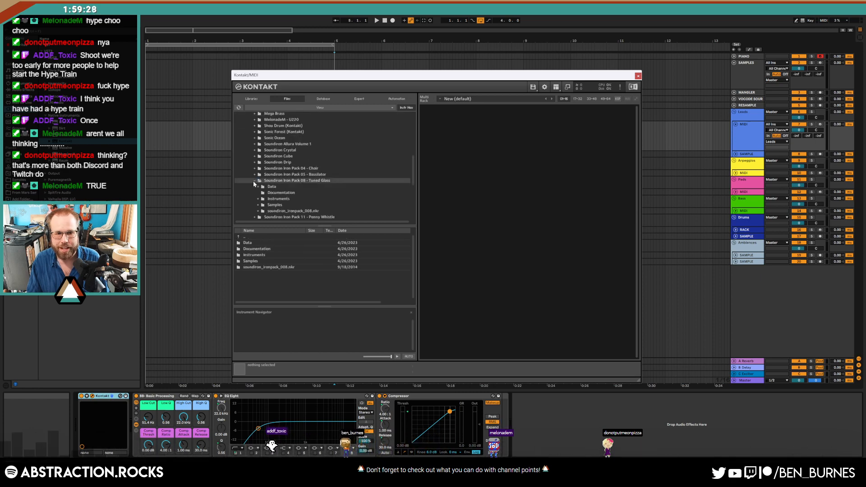
pyautogui.doubleClick(268, 267)
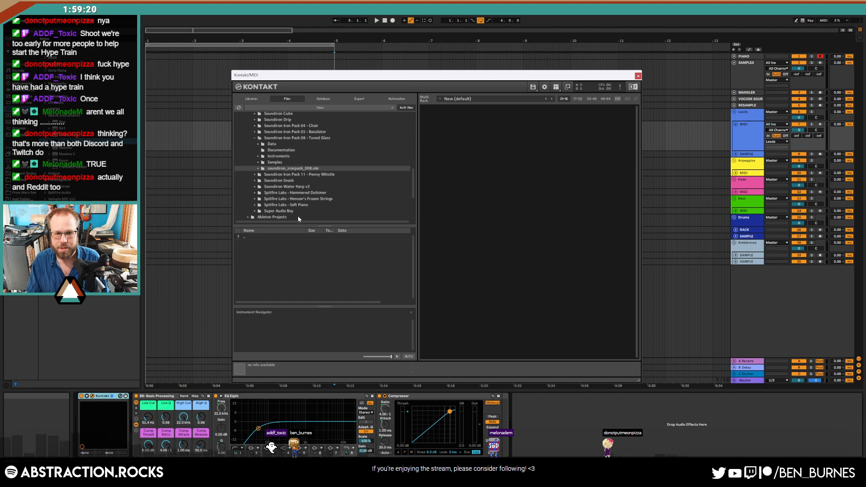
pyautogui.click(277, 139)
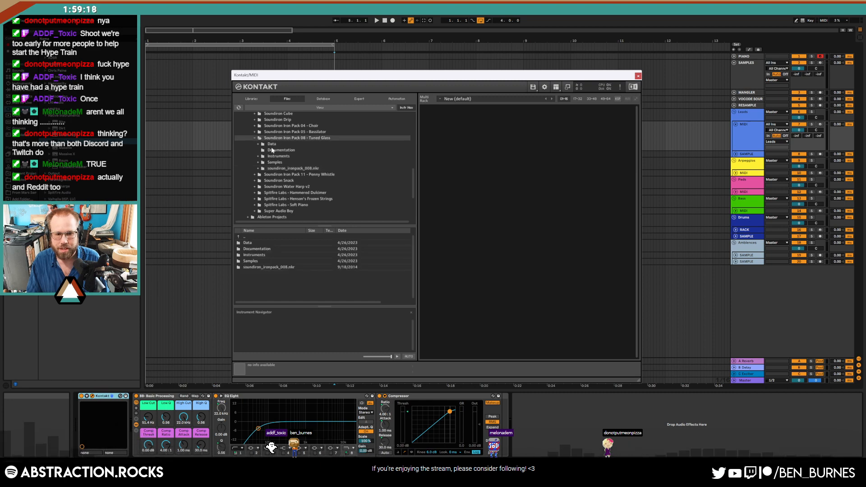
pyautogui.doubleClick(272, 255)
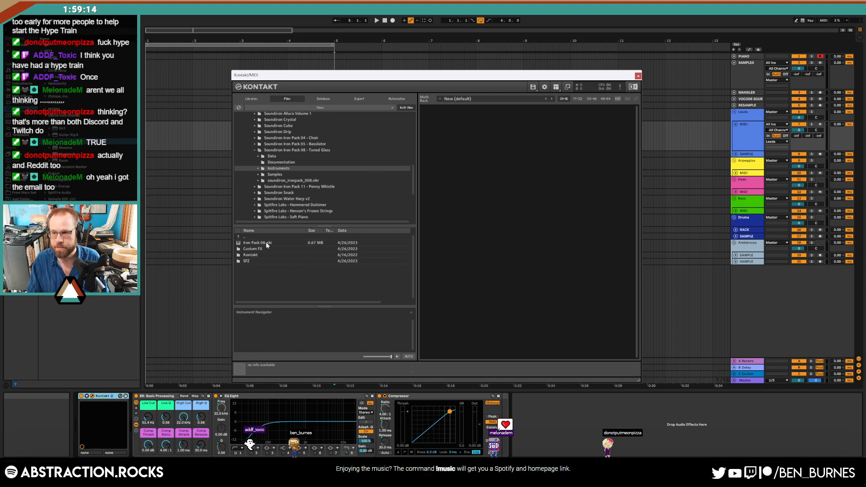
pyautogui.doubleClick(266, 243)
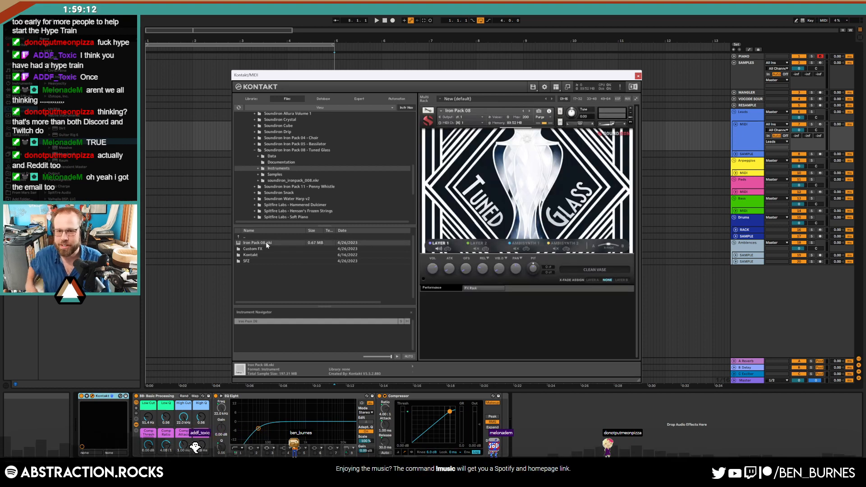
pyautogui.moveTo(465, 75); pyautogui.dragTo(420, 57)
pyautogui.click(819, 125)
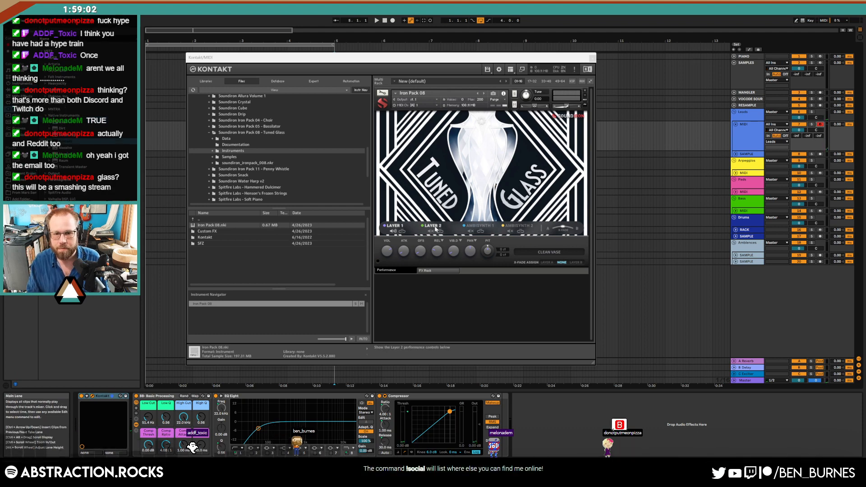
# - Set Ambisynth 1 to Sine Warm 1 from Sub-Synth Sustains and try toggling the Ambisynth layers on and off
pyautogui.click(487, 230)
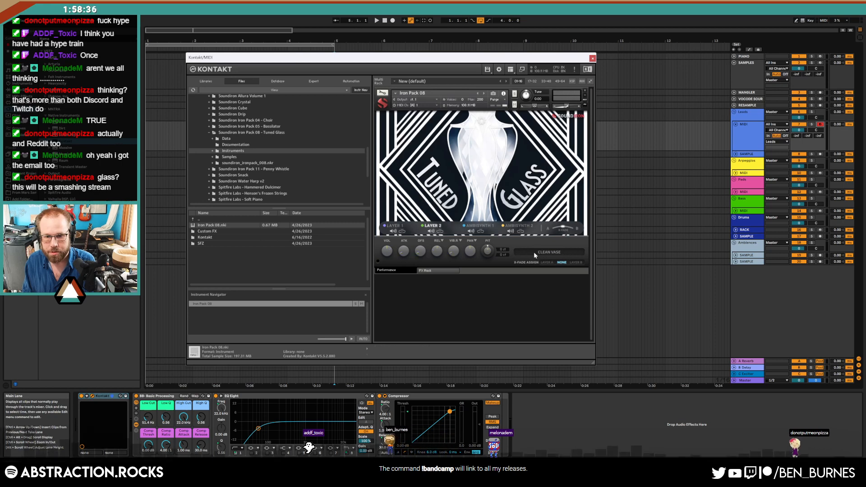
pyautogui.click(480, 226)
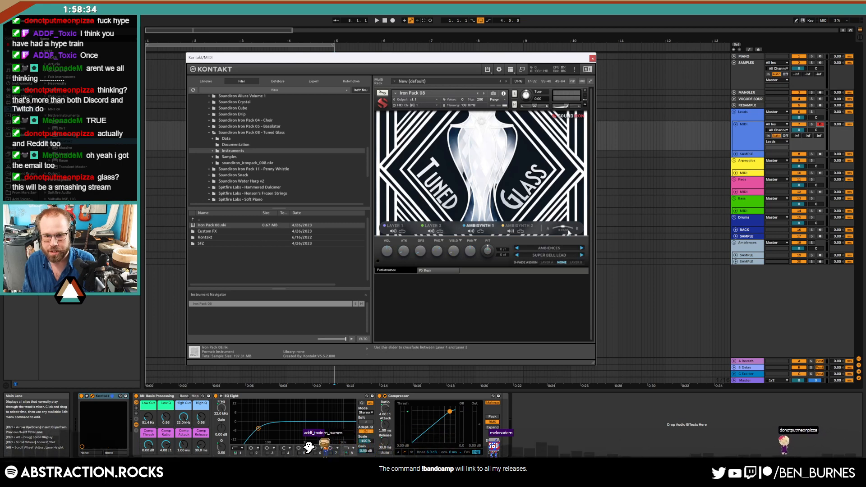
pyautogui.click(581, 255)
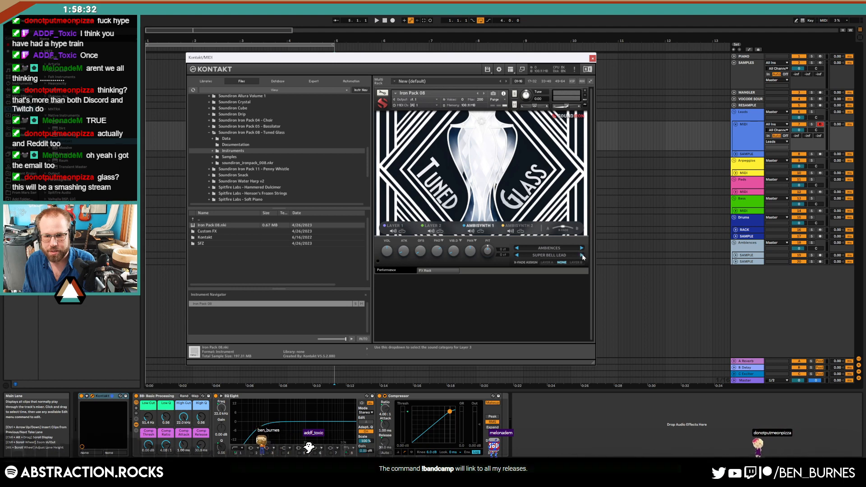
pyautogui.click(581, 256)
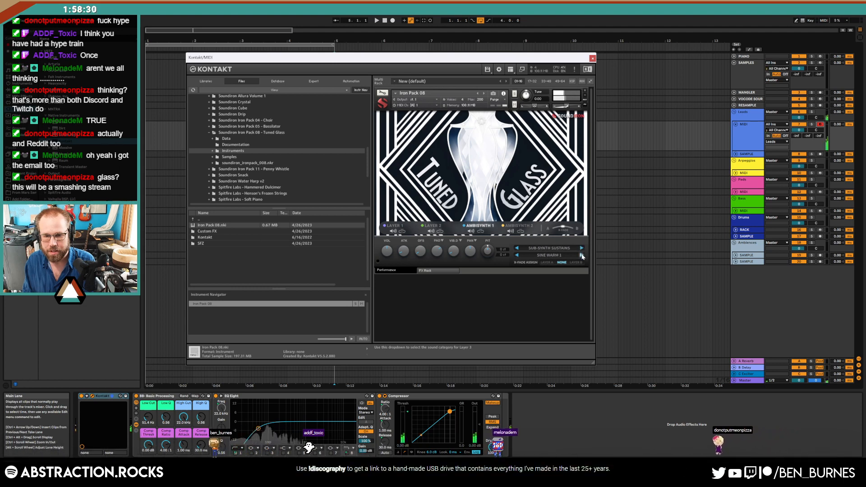
pyautogui.click(511, 233)
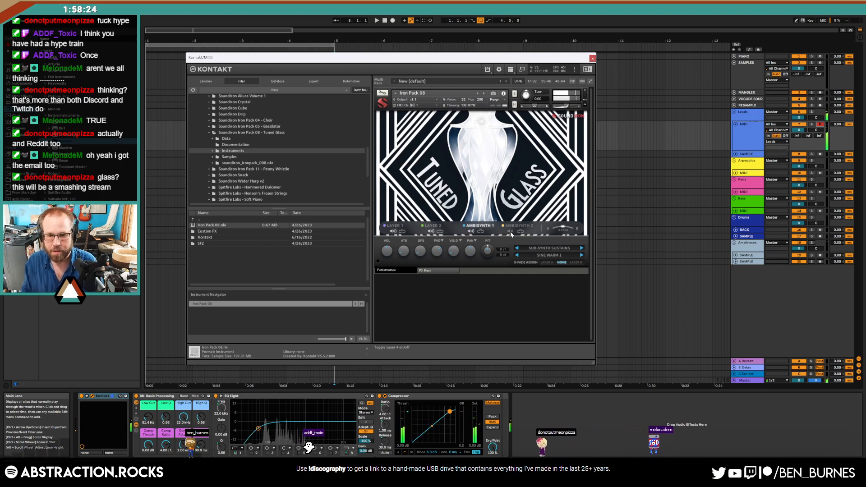
pyautogui.click(472, 231)
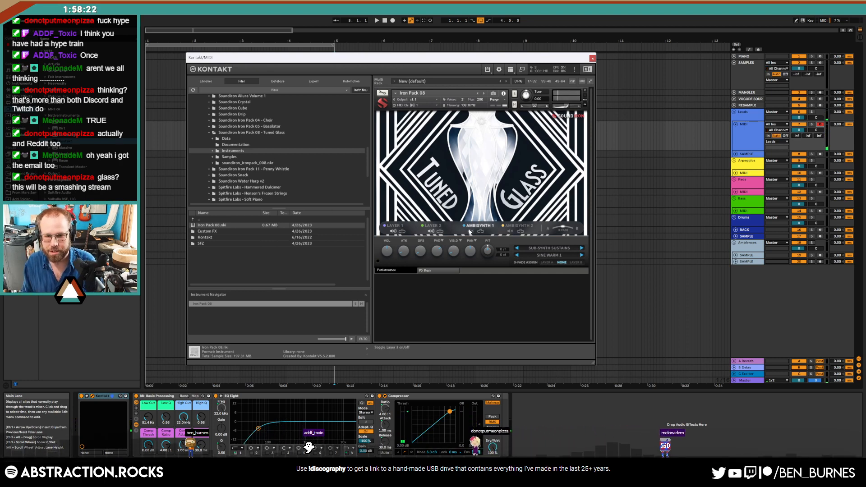
# - Change the Ambisynth 1 sound to Sine Hard and return to the Layer 1 controls
pyautogui.click(438, 227)
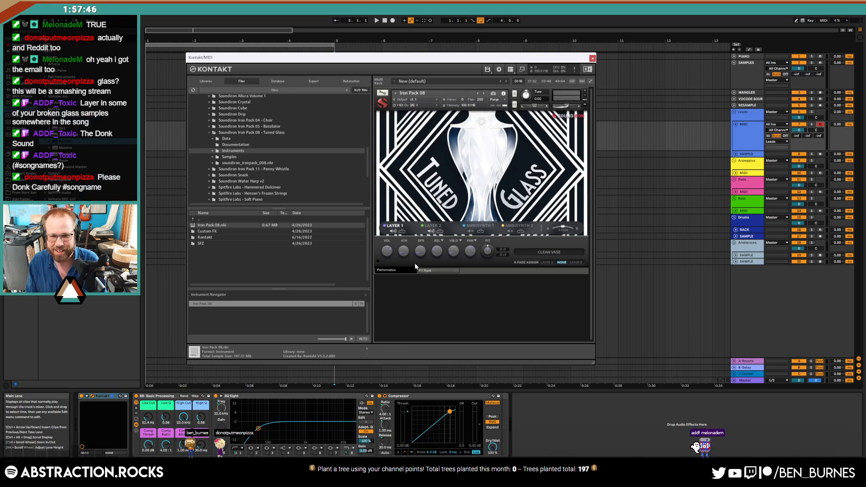
pyautogui.click(479, 226)
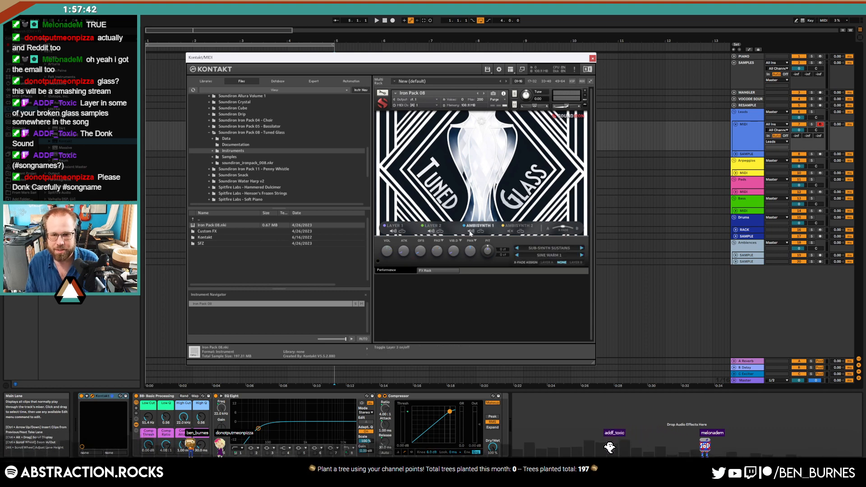
pyautogui.click(582, 255)
pyautogui.click(582, 255)
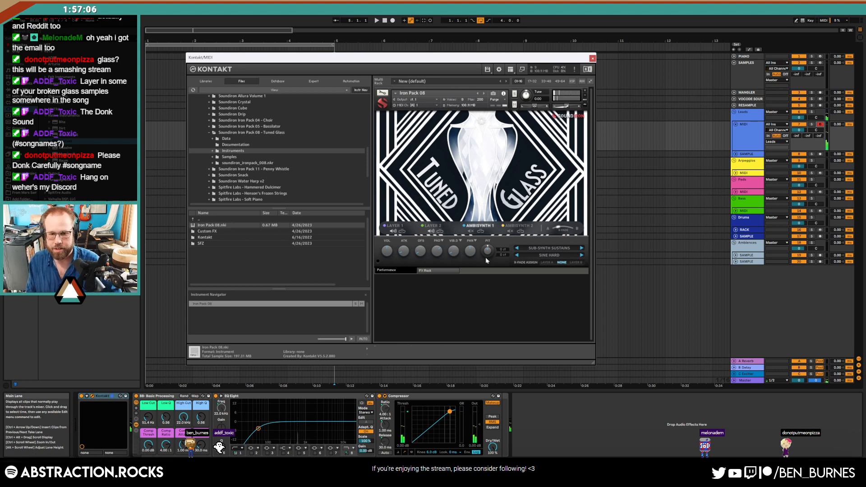
pyautogui.click(402, 227)
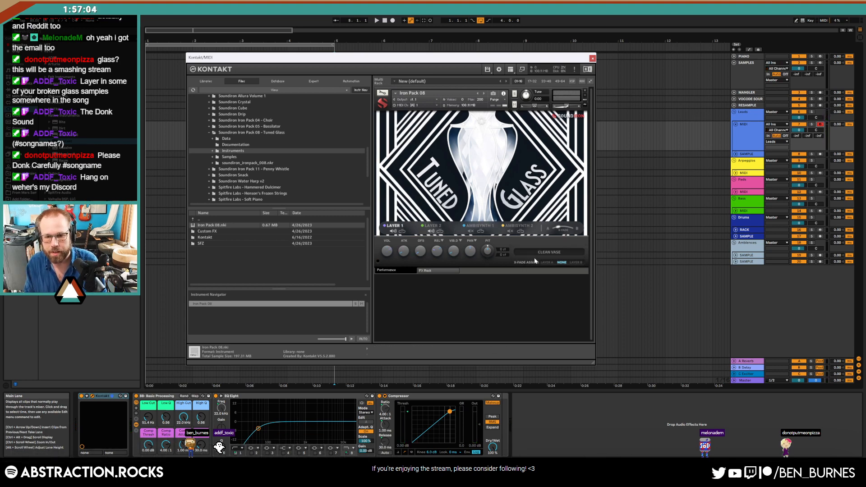
# - Replace the loaded Iron Pack 08 instrument with FX - Nuns - Iron Pack 08.nki from the Custom FX folder and close the Kontakt window
pyautogui.doubleClick(218, 231)
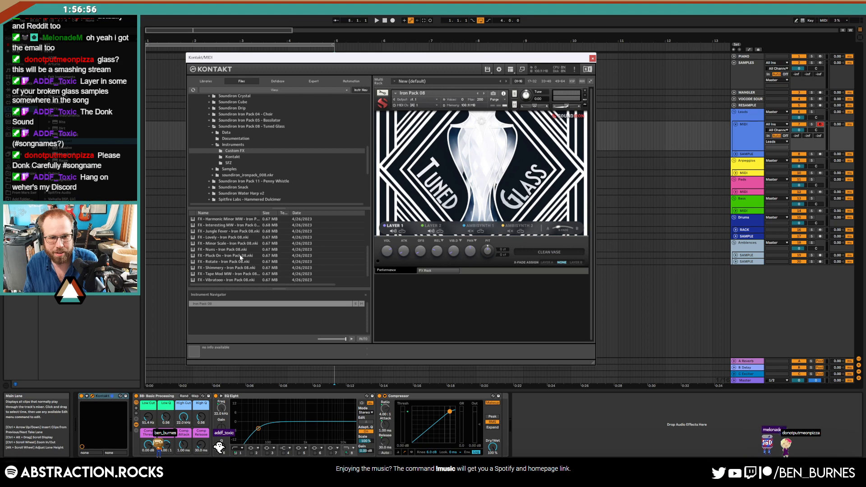
pyautogui.doubleClick(236, 250)
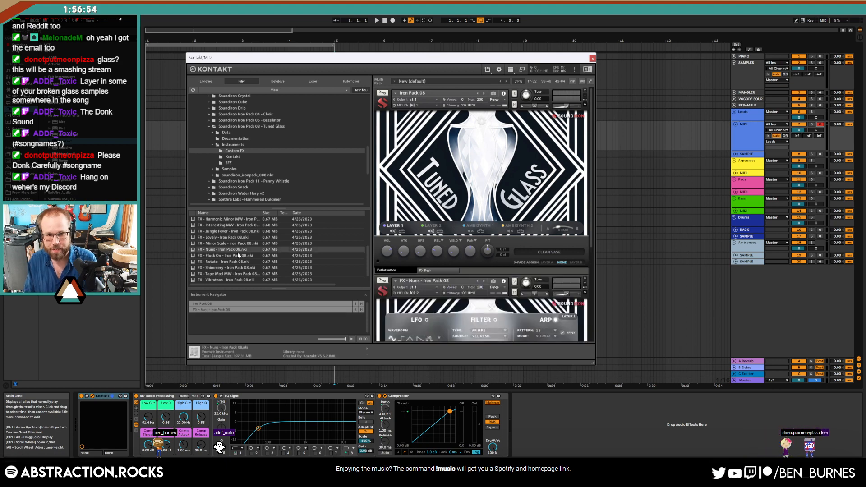
pyautogui.click(585, 90)
pyautogui.press('Return')
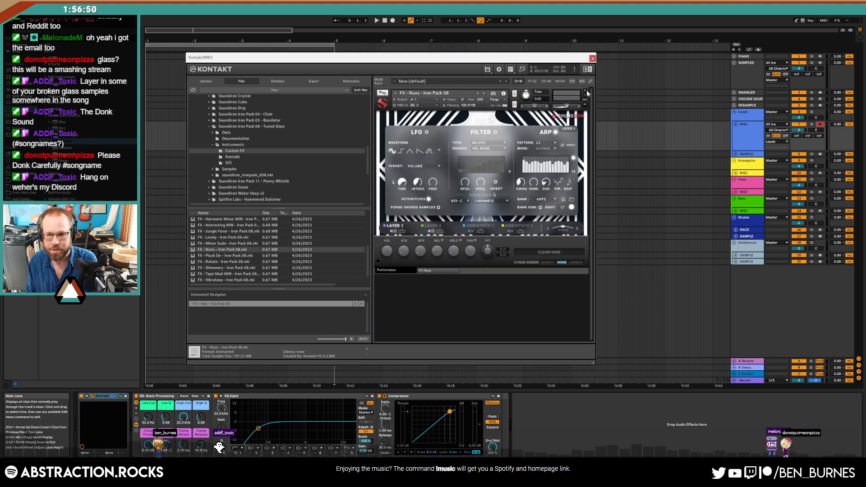
pyautogui.click(585, 90)
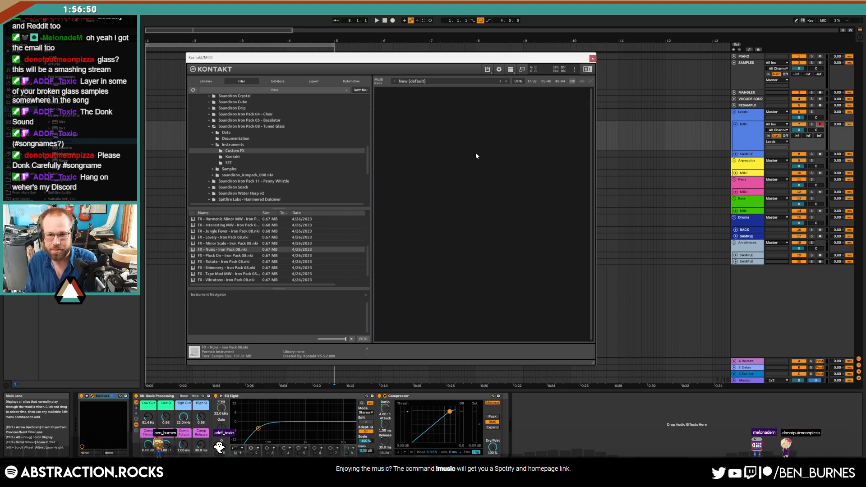
pyautogui.doubleClick(231, 251)
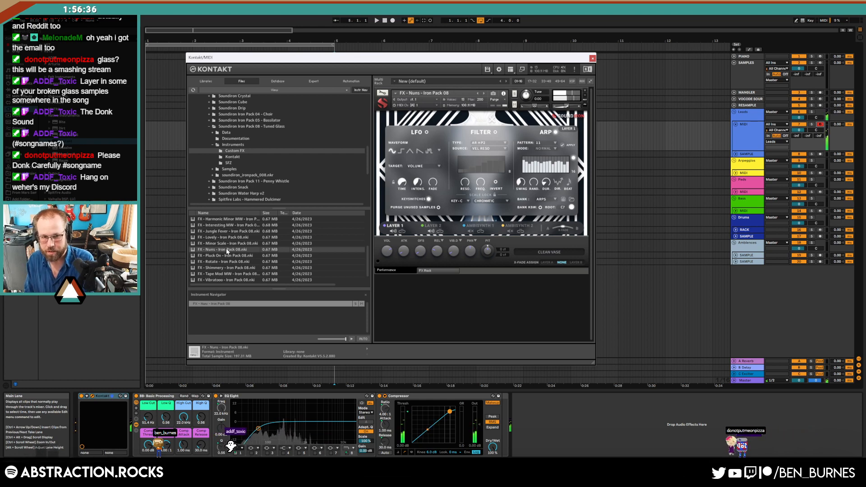
pyautogui.click(592, 59)
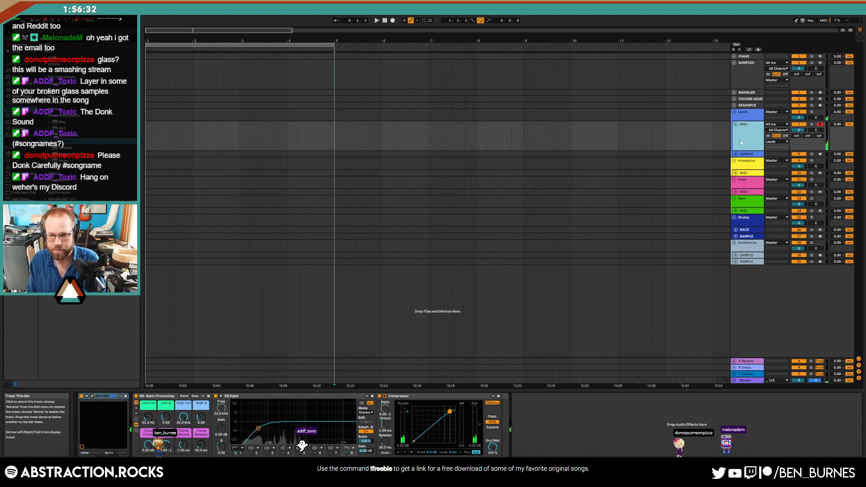
# - Move the Kontakt MIDI track into the Pads group and record a MIDI clip of about eight bars from bar 5
pyautogui.moveTo(740, 142); pyautogui.dragTo(743, 188)
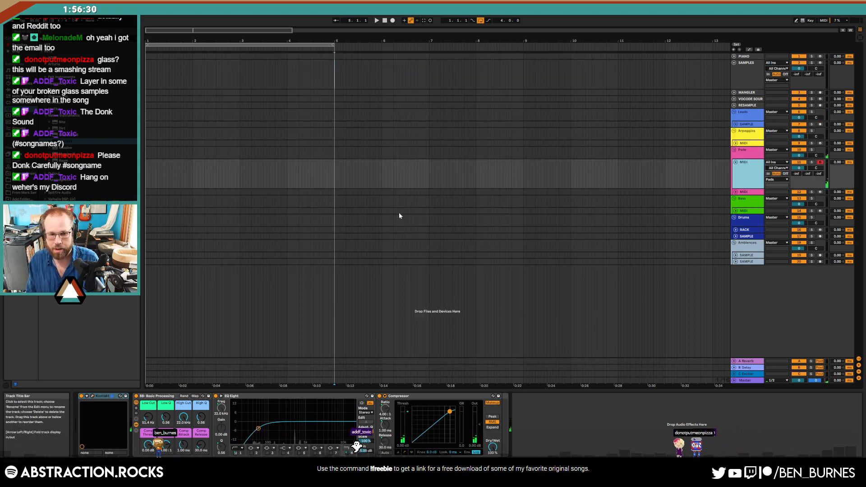
pyautogui.click(392, 21)
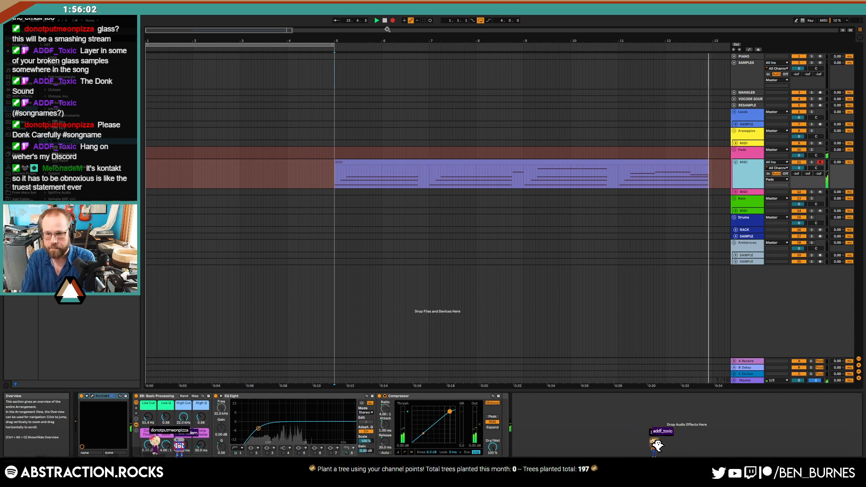
pyautogui.press('space')
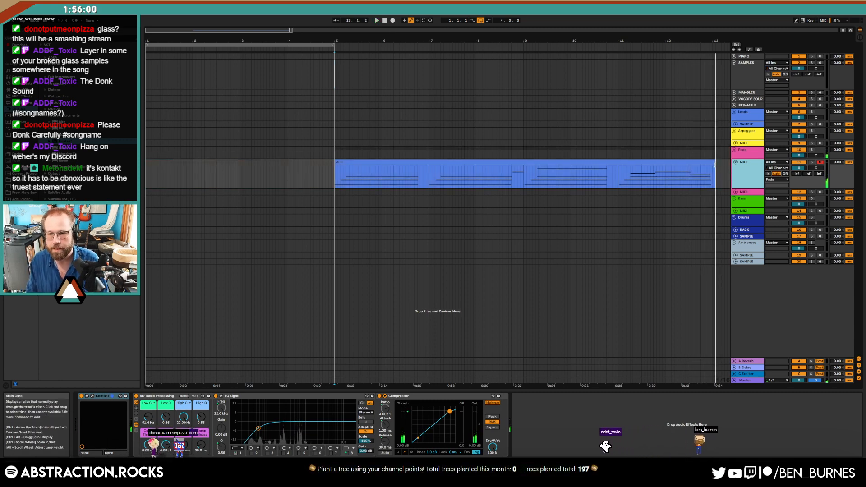
# - Trim the recorded clip's end to bar 13 and move the clip to start at bar 1
pyautogui.moveTo(715, 163); pyautogui.dragTo(713, 164)
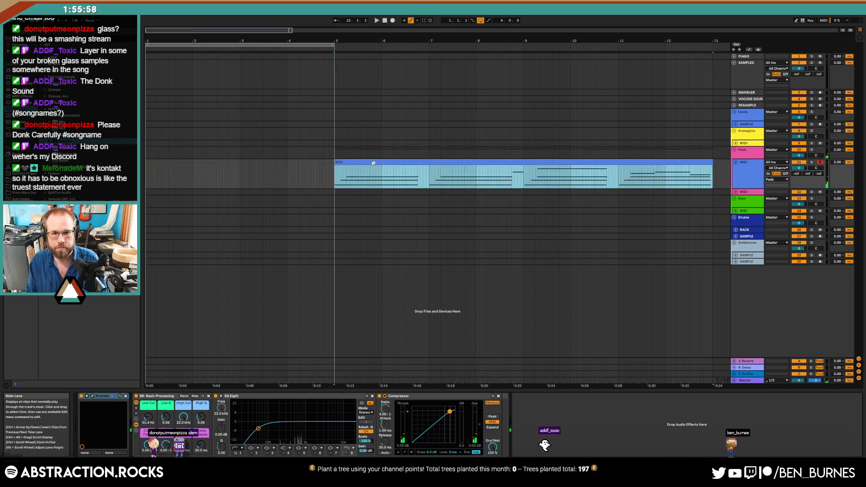
pyautogui.moveTo(373, 163); pyautogui.dragTo(190, 167)
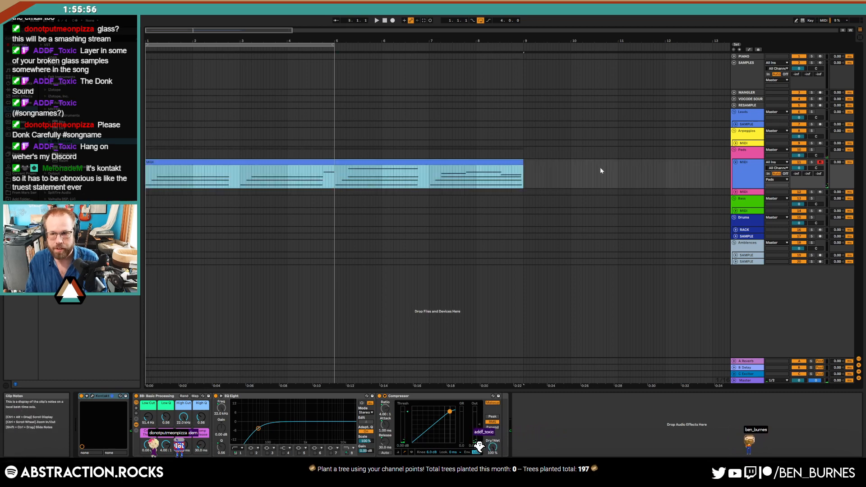
# - Color the MIDI tracks inside the Pads group pink and assign the Kontakt track's color to its clip
pyautogui.click(757, 184)
pyautogui.keyDown('shift'); pyautogui.click(750, 192); pyautogui.keyUp('shift')
pyautogui.rightClick(753, 185)
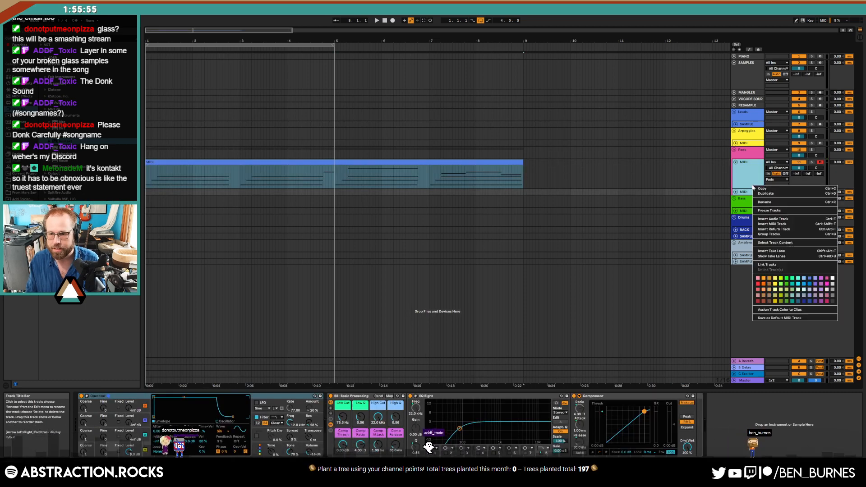
pyautogui.click(827, 279)
pyautogui.click(758, 179)
pyautogui.rightClick(759, 179)
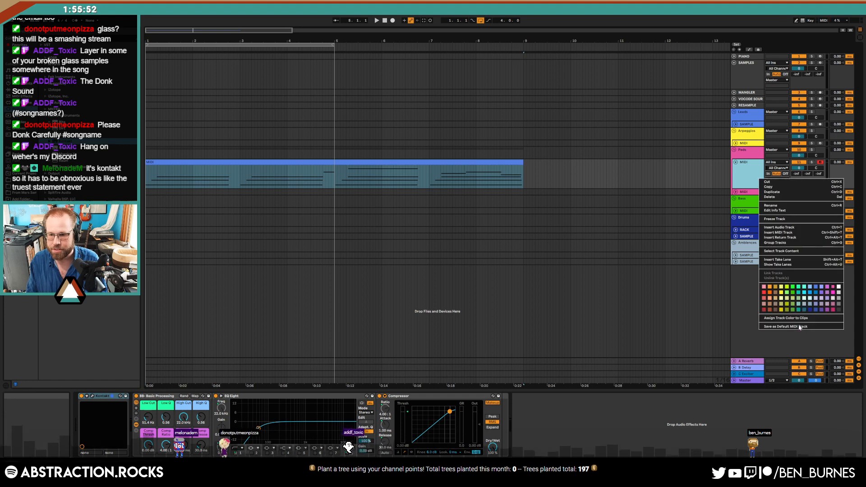
pyautogui.click(805, 319)
# - Duplicate bars 5 to 9 of the pad clip to bar 9 and lower the copy's first C3 bass note to G#2
pyautogui.moveTo(334, 178); pyautogui.dragTo(524, 175)
pyautogui.hotkey('ctrl', 'd')
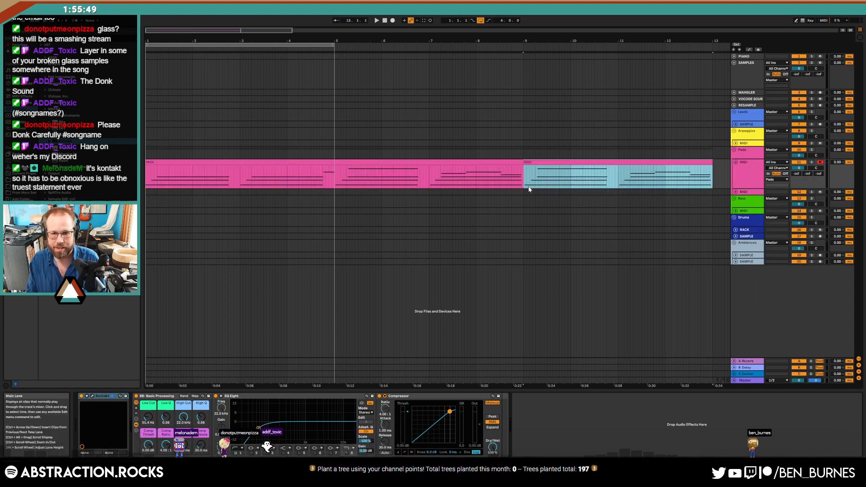
pyautogui.doubleClick(537, 161)
pyautogui.click(190, 406)
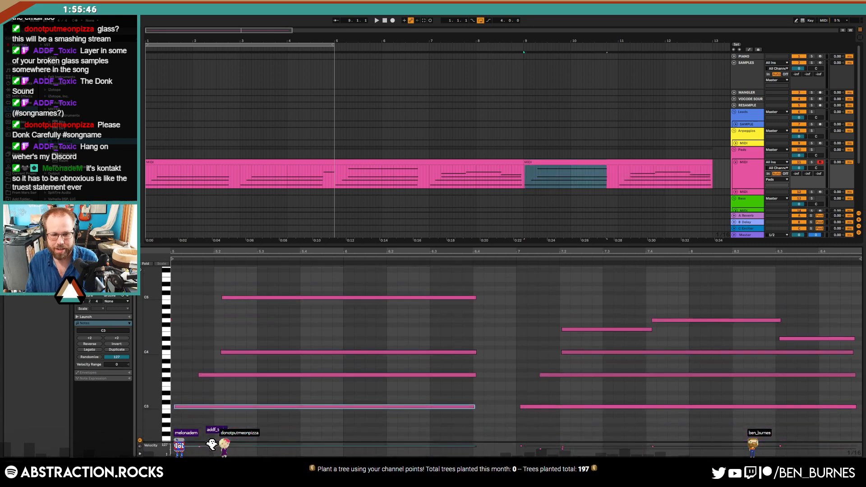
pyautogui.scroll(-1, 247, 397)
pyautogui.press('Down')
pyautogui.press('Down')
pyautogui.press('Down')
pyautogui.press('Down')
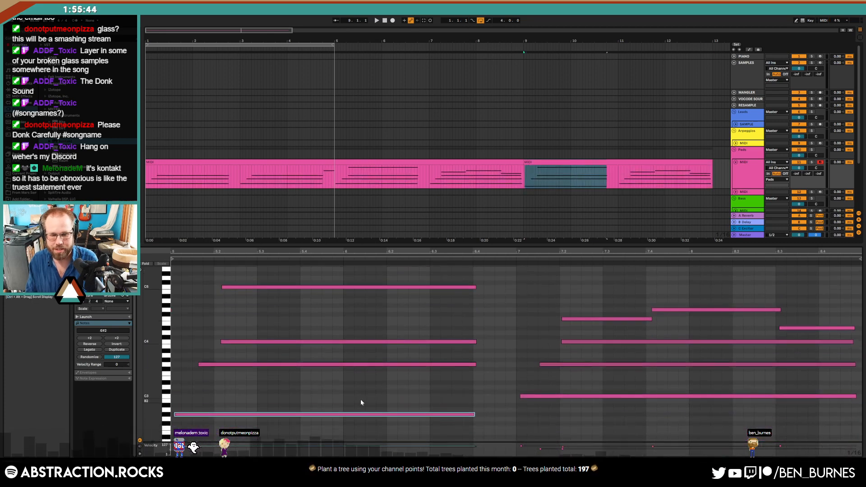
# - Lower the copied clip's second C3 bass note to G#2 and nudge both bass notes slightly earlier
pyautogui.moveTo(351, 396); pyautogui.dragTo(358, 422)
pyautogui.moveTo(540, 387); pyautogui.dragTo(542, 395)
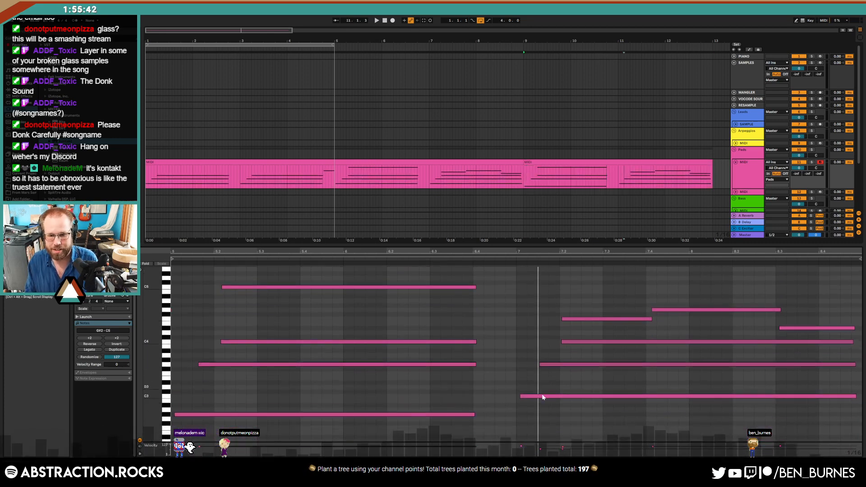
pyautogui.click(543, 396)
pyautogui.press('Down')
pyautogui.press('Down')
pyautogui.press('Down')
pyautogui.press('Down')
pyautogui.press('Left')
pyautogui.click(450, 415)
pyautogui.press('Left')
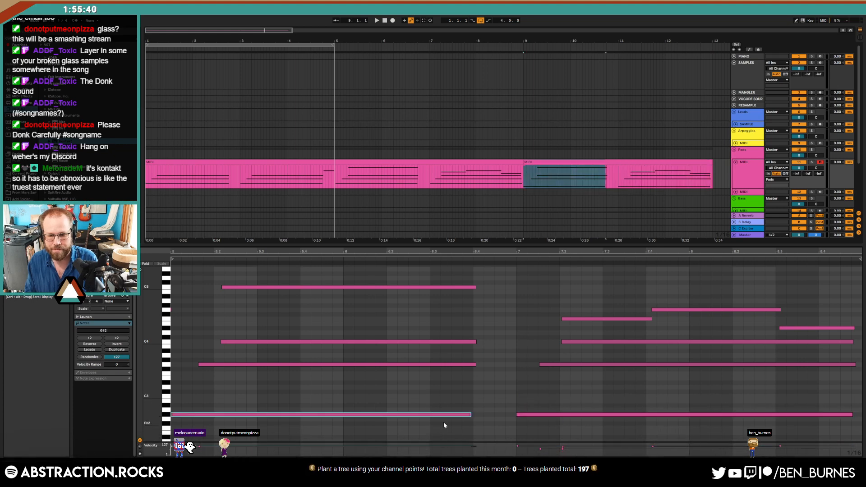
# - Lower the C5 top note of the copy's first chord to G4 and raise the second chord's F4 note to G#4
pyautogui.click(285, 286)
pyautogui.press('Down')
pyautogui.press('Down')
pyautogui.press('Down')
pyautogui.press('Down')
pyautogui.press('Down')
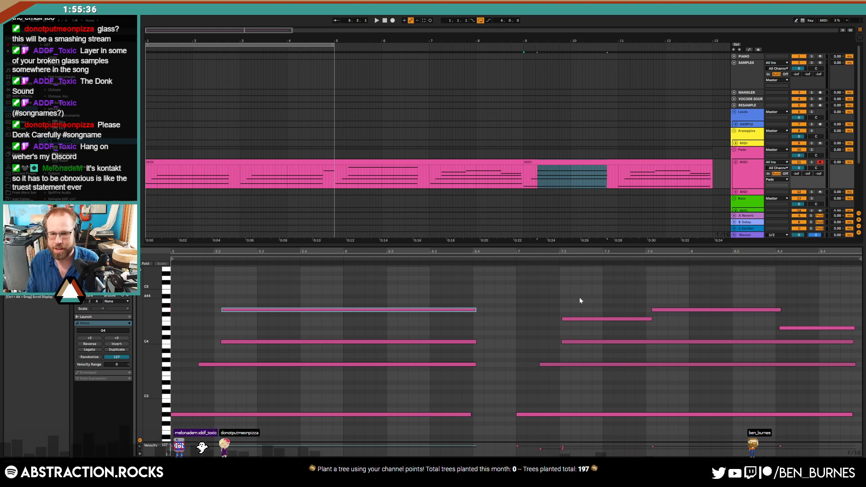
pyautogui.moveTo(579, 297); pyautogui.dragTo(593, 330)
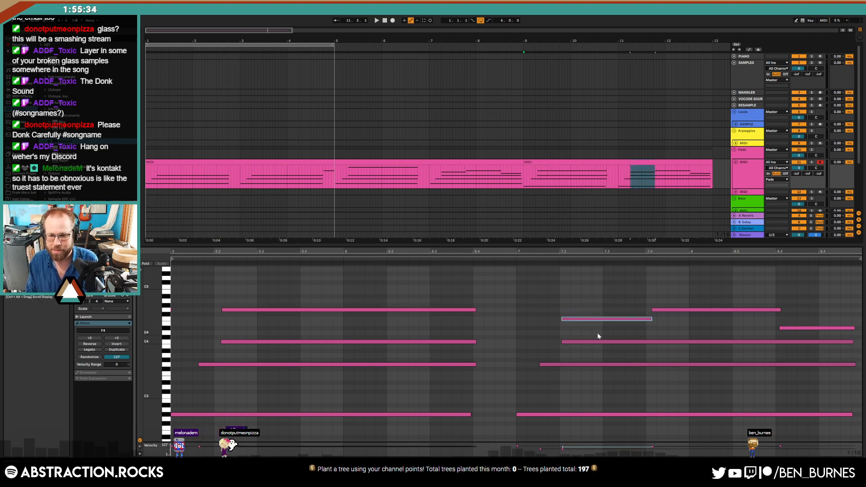
pyautogui.press('Up')
pyautogui.press('Up')
pyautogui.press('Up')
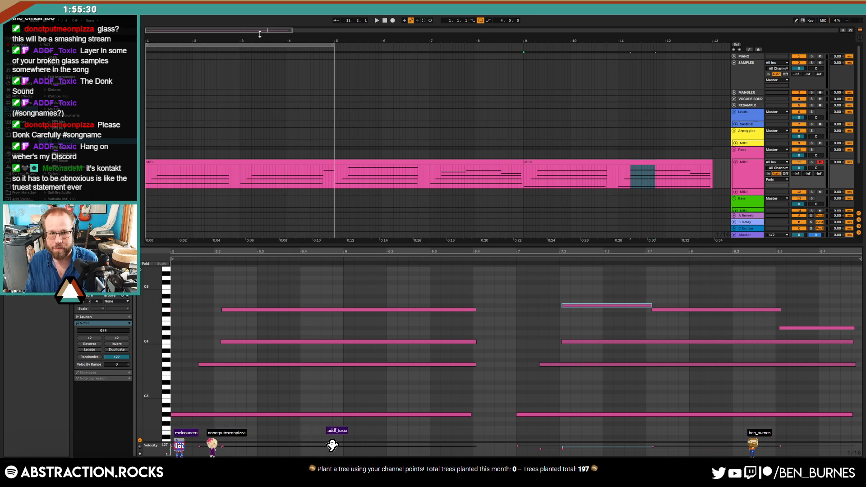
# - Set the arrangement loop to bars 5 to 13, stop playback and return to the device view
pyautogui.moveTo(290, 45); pyautogui.dragTo(711, 62)
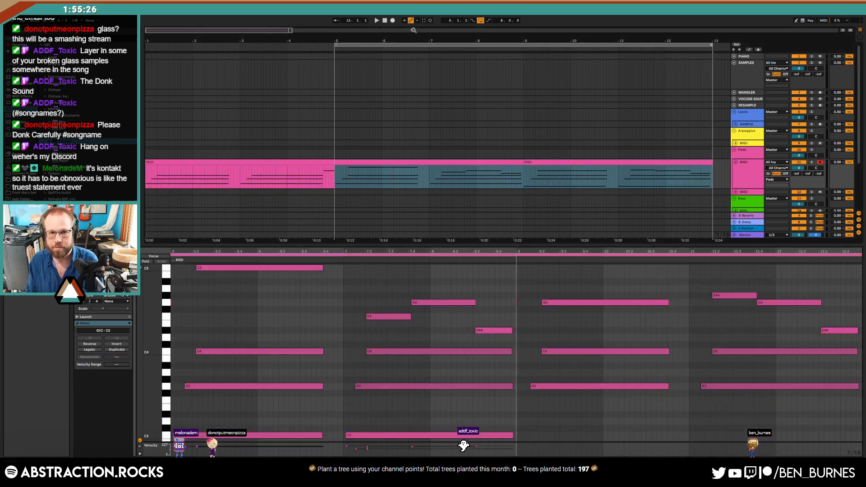
pyautogui.click(385, 21)
pyautogui.hotkey('shift', 'Tab')
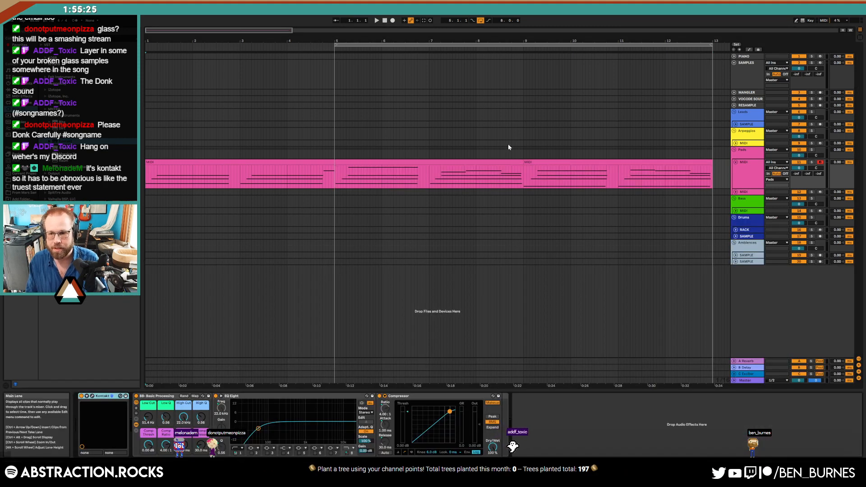
# - Browse the sample library to the VMH1 Bassdrums folder and load a kick sample onto the RACK track's Drum Rack at C1
pyautogui.click(746, 230)
pyautogui.click(34, 180)
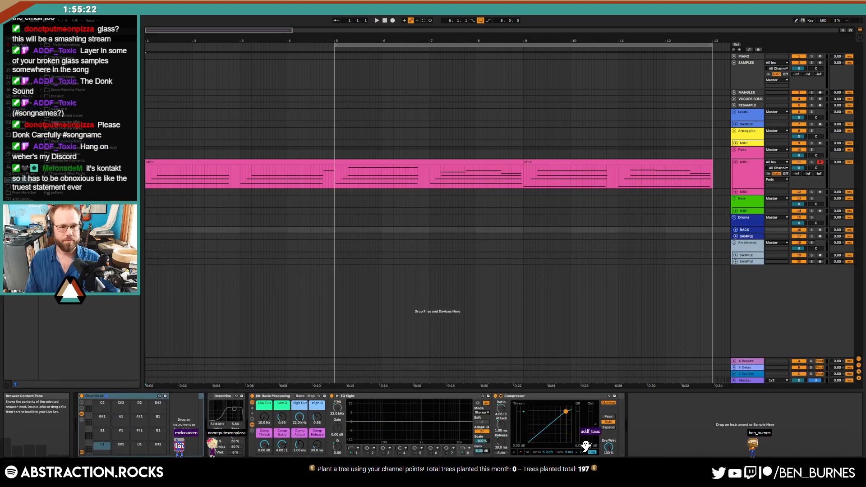
pyautogui.click(42, 135)
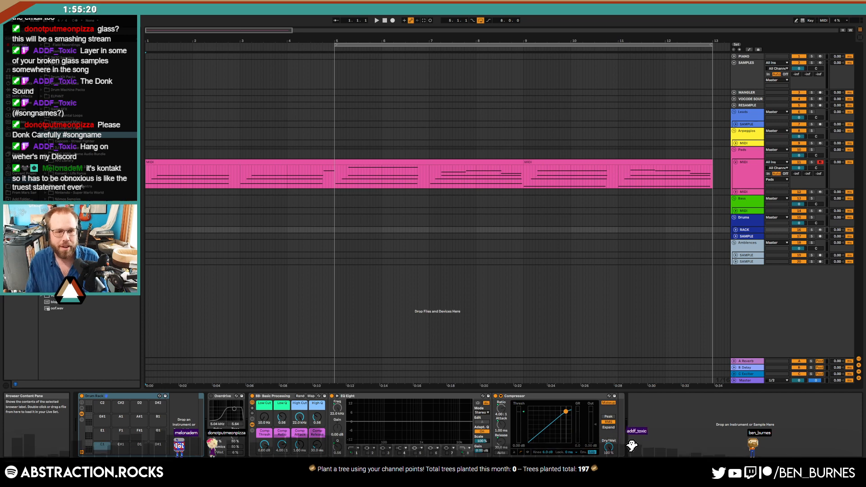
pyautogui.click(42, 135)
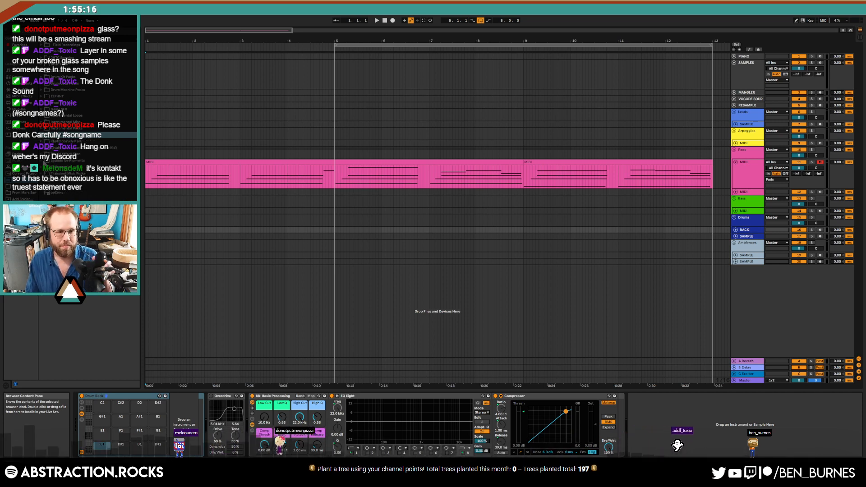
pyautogui.click(41, 135)
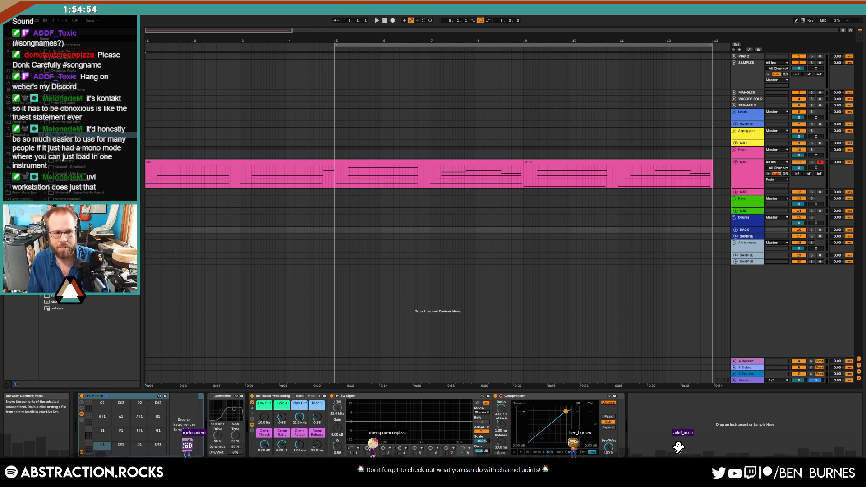
pyautogui.click(46, 244)
pyautogui.scroll(-1, 86, 253)
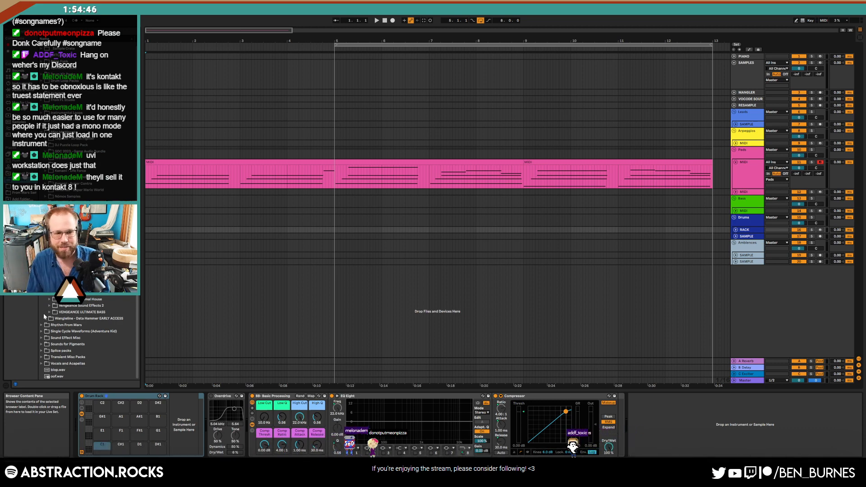
pyautogui.click(49, 300)
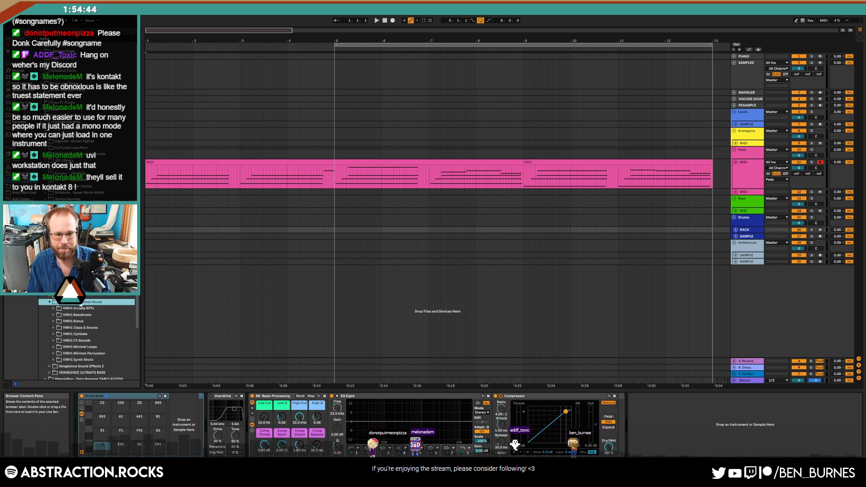
pyautogui.scroll(-3, 81, 338)
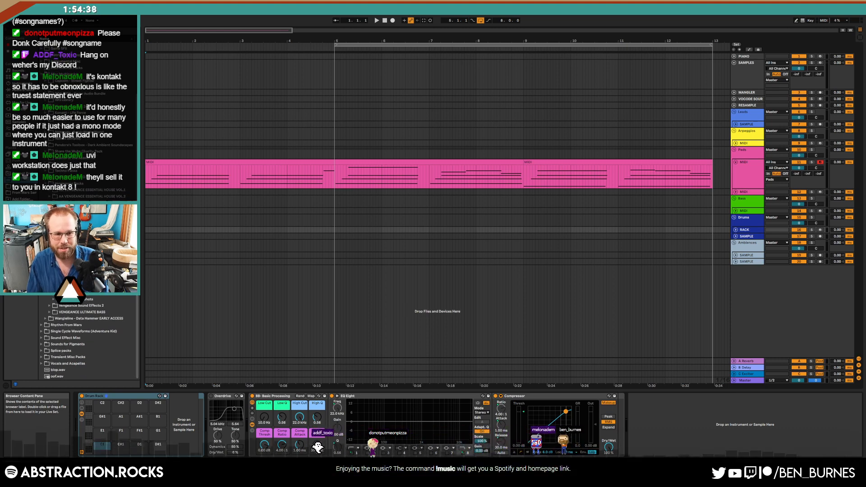
pyautogui.click(53, 253)
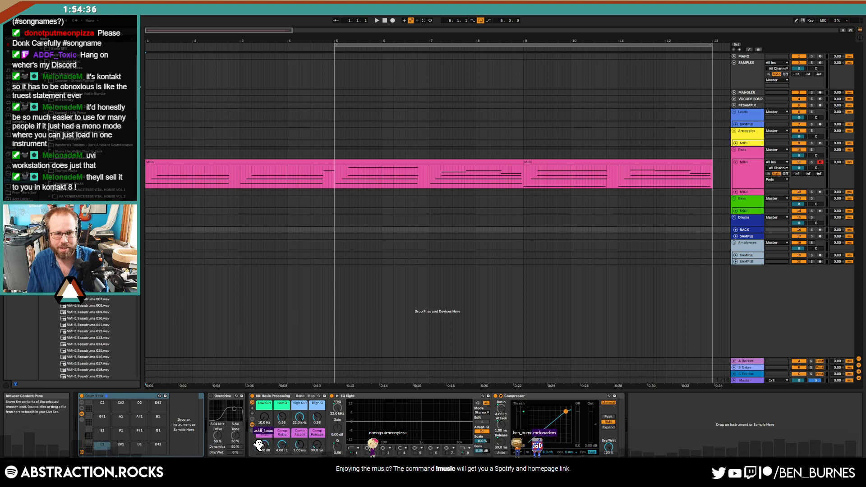
pyautogui.scroll(-15, 134, 186)
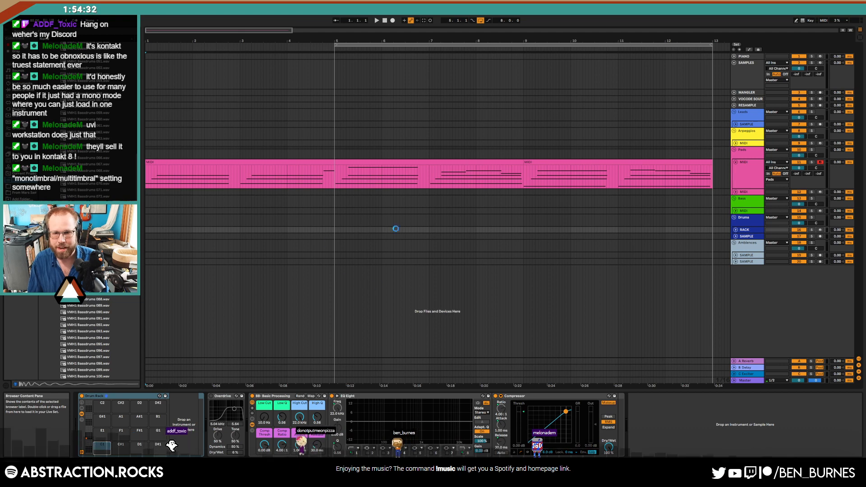
# - Create a two-bar MIDI clip at bar 5 on the RACK track with a kick on every beat, and extend it to bar 13
pyautogui.click(736, 230)
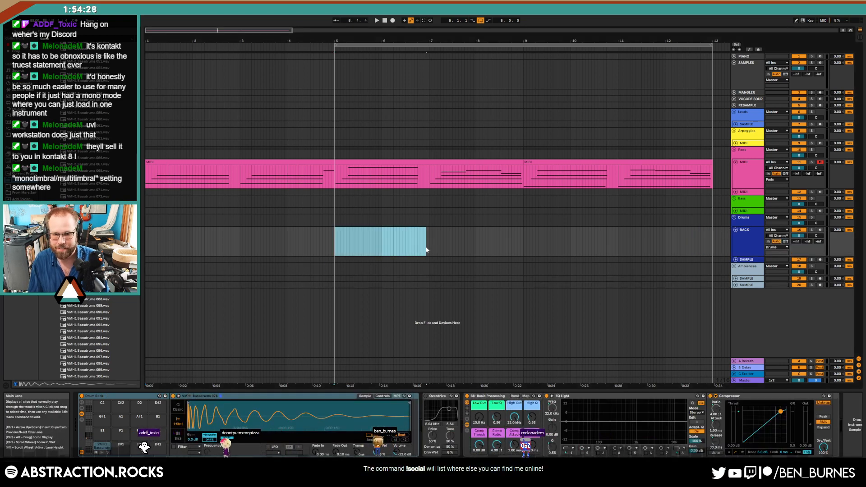
pyautogui.hotkey('ctrl', 'shift', 'm')
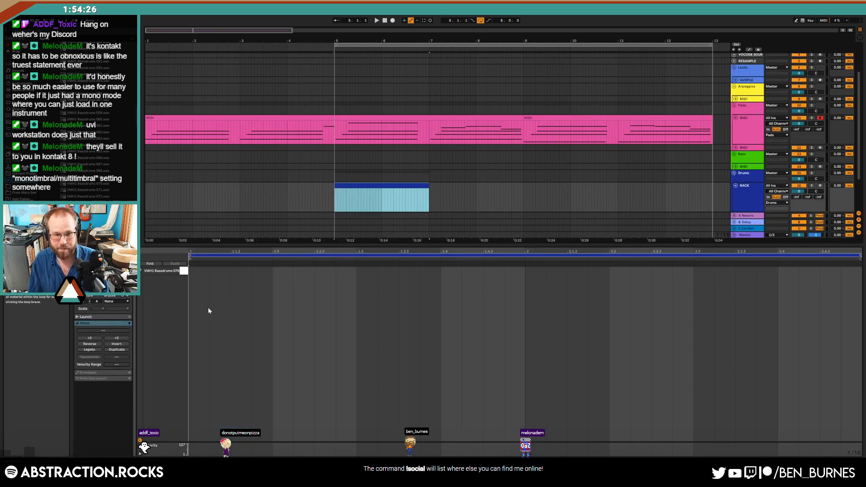
pyautogui.doubleClick(197, 270)
pyautogui.hotkey('ctrl', 'd')
pyautogui.hotkey('ctrl', 'd')
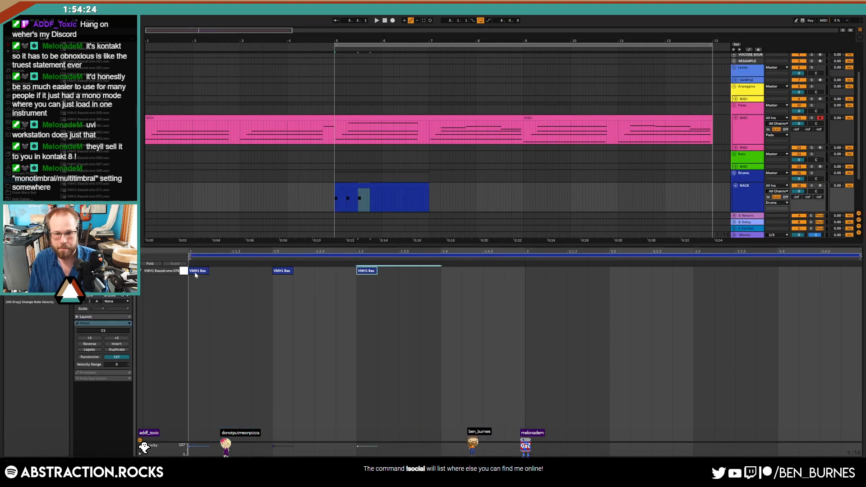
pyautogui.hotkey('ctrl', 'd')
pyautogui.hotkey('ctrl', 'd')
pyautogui.hotkey('shift', 'Tab')
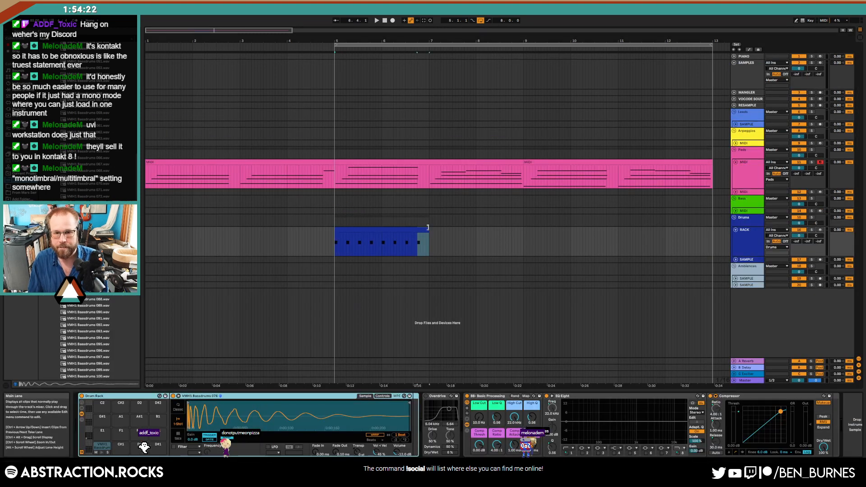
pyautogui.moveTo(428, 227); pyautogui.dragTo(708, 234)
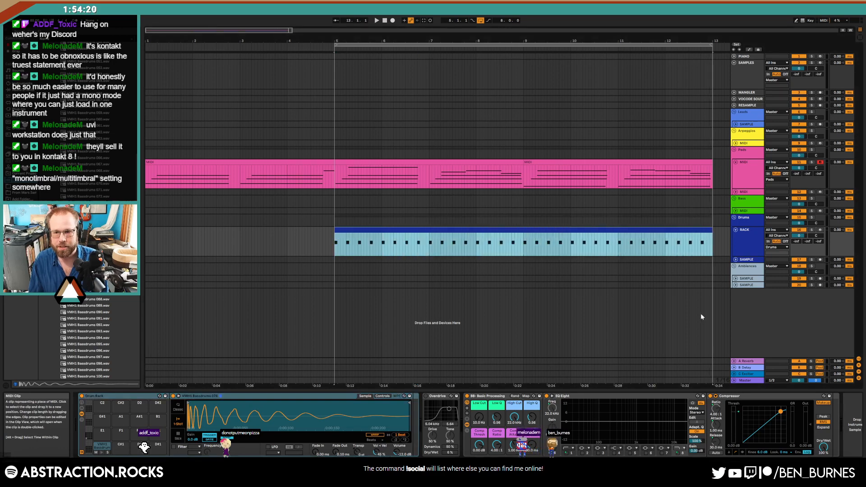
# - Add a Compressor audio effect to the Pads group track
pyautogui.click(750, 176)
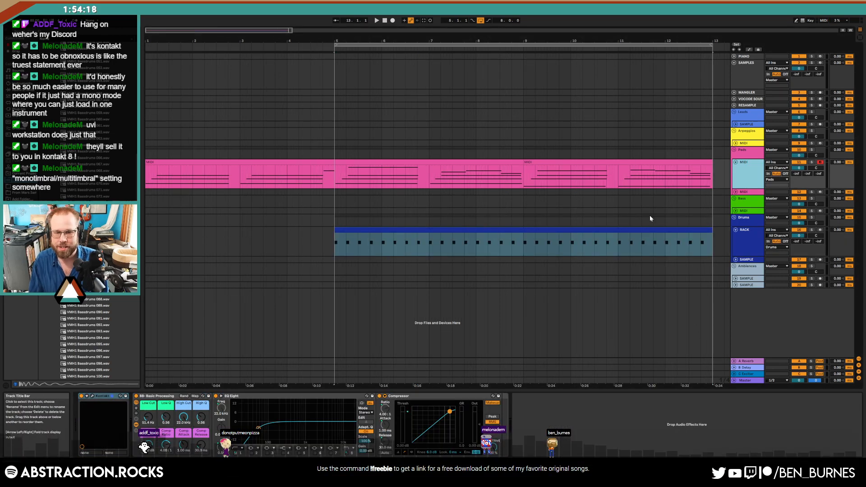
pyautogui.click(748, 153)
pyautogui.click(28, 90)
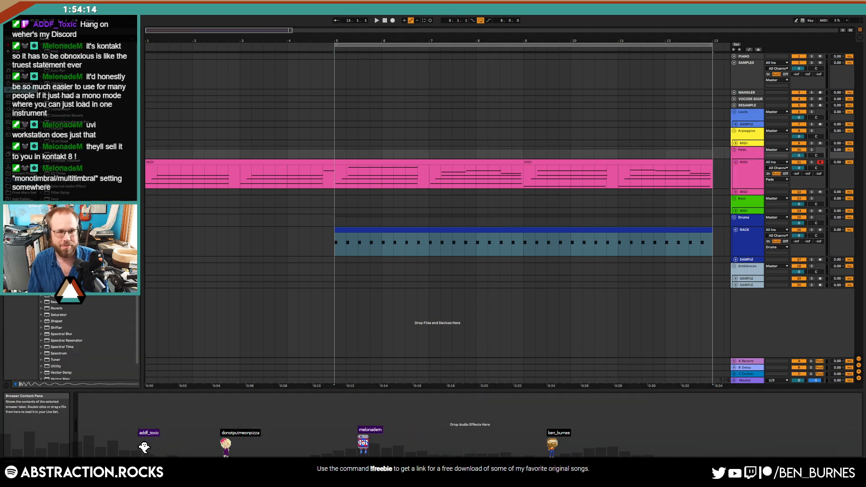
pyautogui.moveTo(61, 109); pyautogui.dragTo(157, 418)
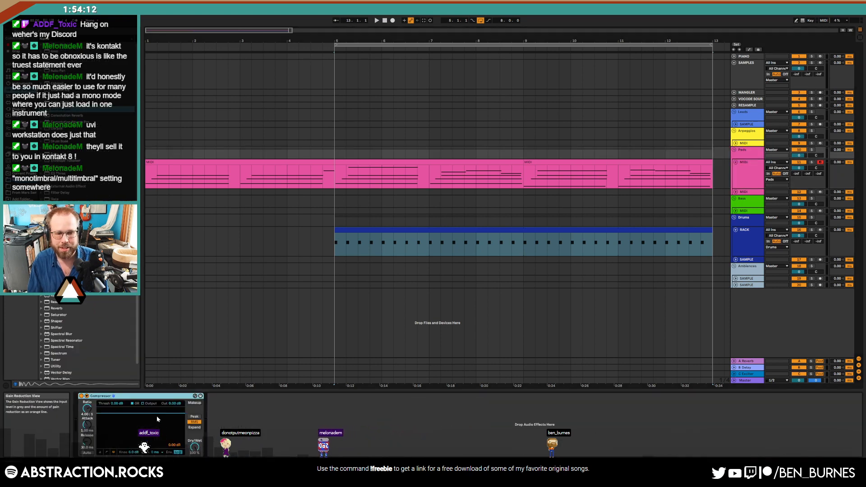
# - Set the Pads compressor's sidechain source to RACK, tapping the Drum Rack's VMH1 Bassdrums chain Post Mixer
pyautogui.click(87, 397)
pyautogui.click(100, 413)
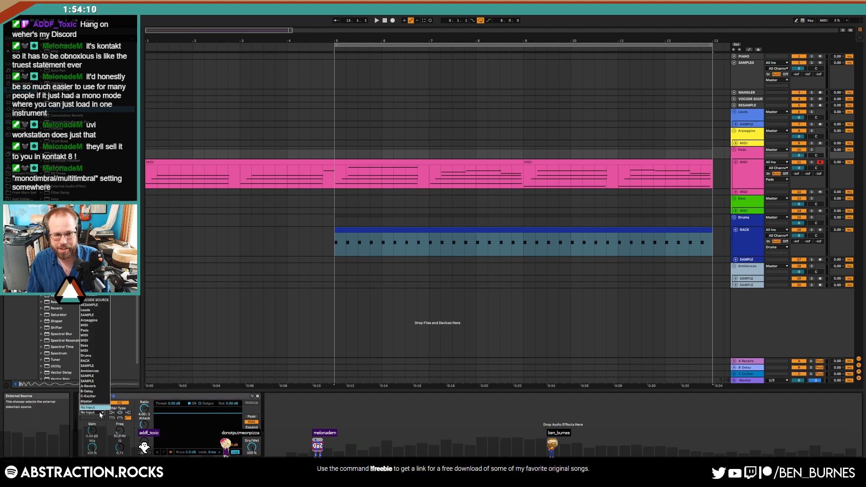
pyautogui.click(86, 361)
pyautogui.click(92, 417)
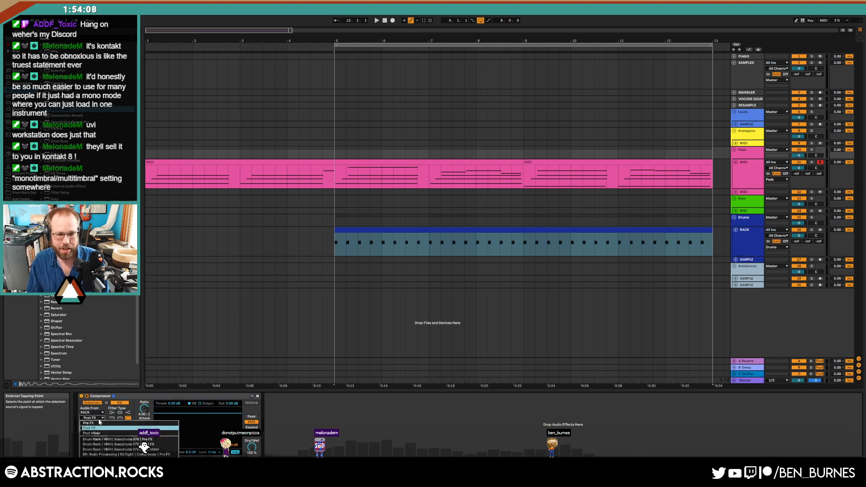
pyautogui.click(136, 449)
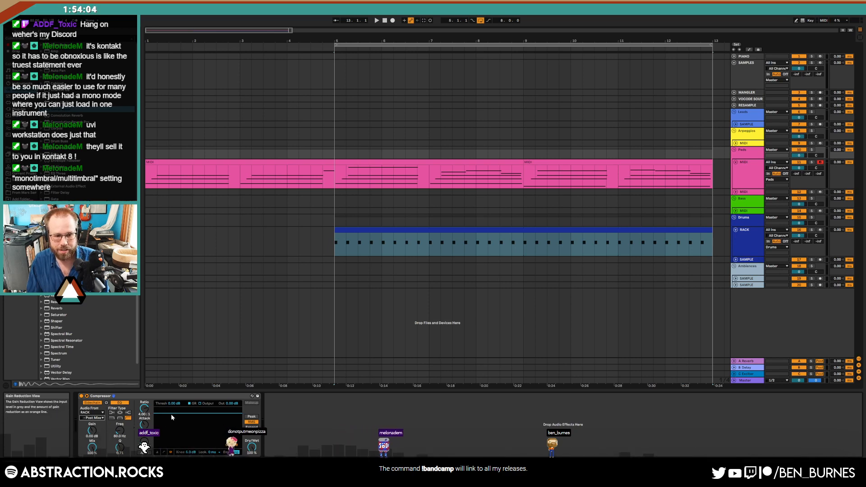
# - Lower the Pads compressor's threshold to about -20 dB and select the RACK track
pyautogui.moveTo(173, 412); pyautogui.dragTo(174, 436)
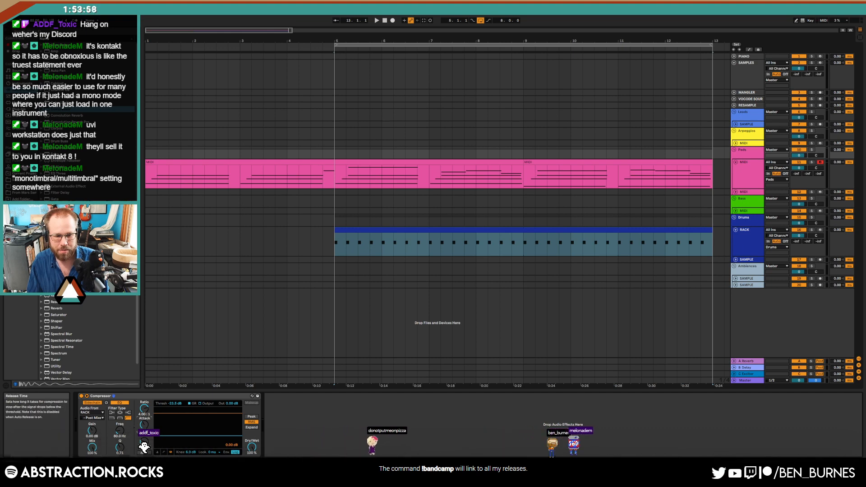
pyautogui.moveTo(173, 436); pyautogui.dragTo(174, 434)
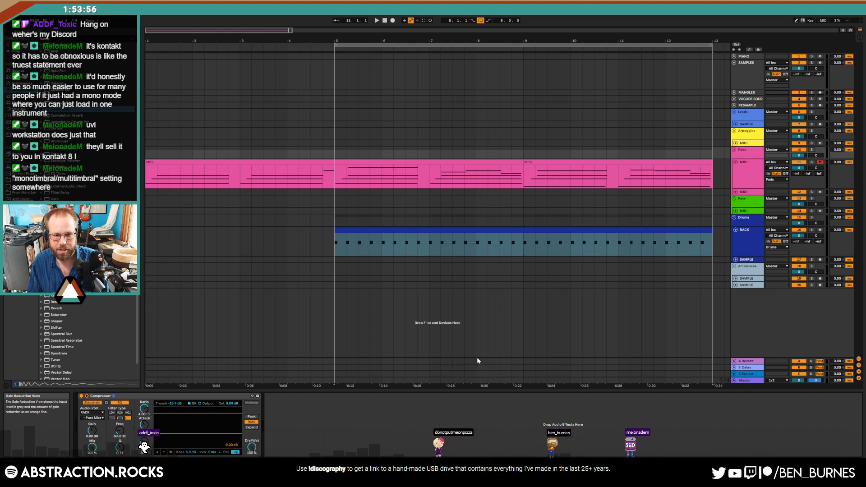
pyautogui.click(746, 242)
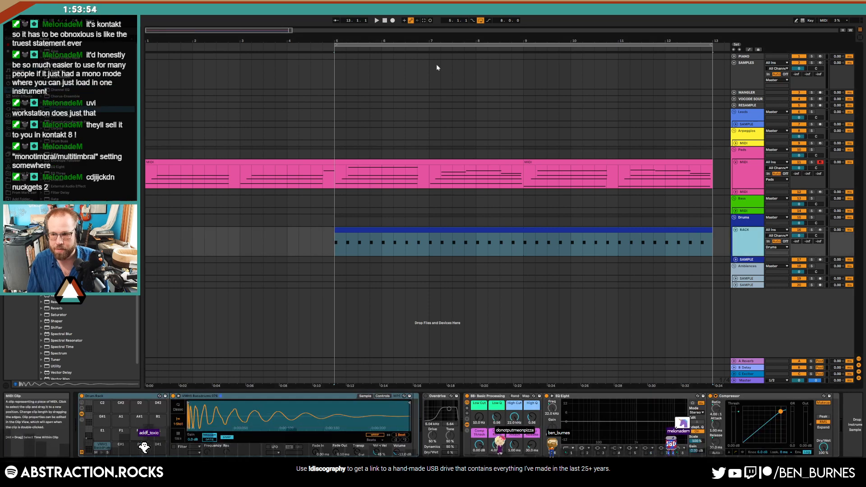
# - Play the arrangement from the start, deactivating the kick clip on RACK and reactivating it by bar 5 to hear the sidechained pads
pyautogui.click(384, 21)
pyautogui.press('space')
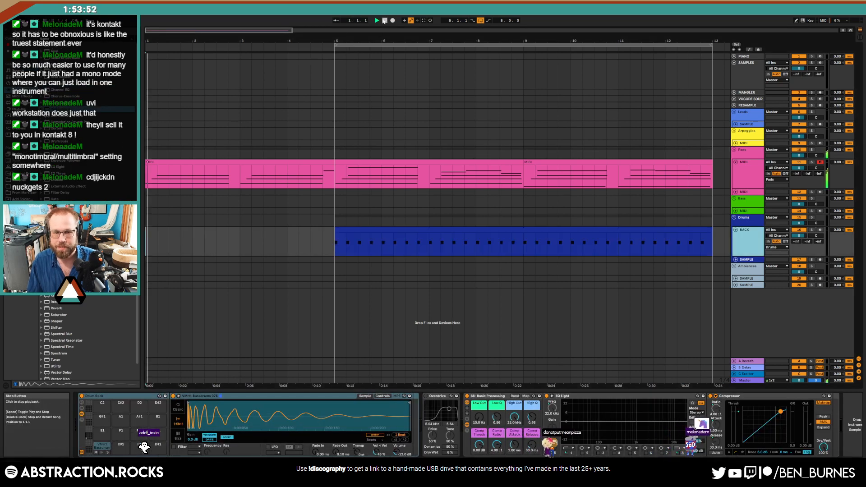
pyautogui.click(797, 231)
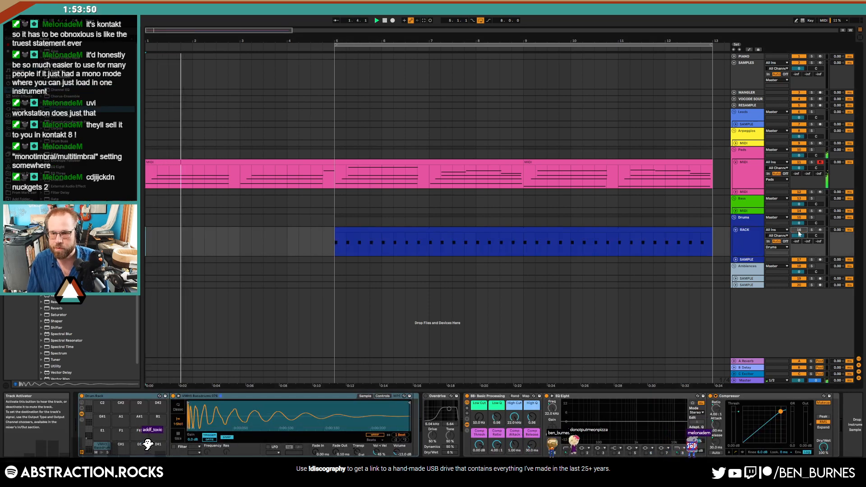
pyautogui.click(703, 230)
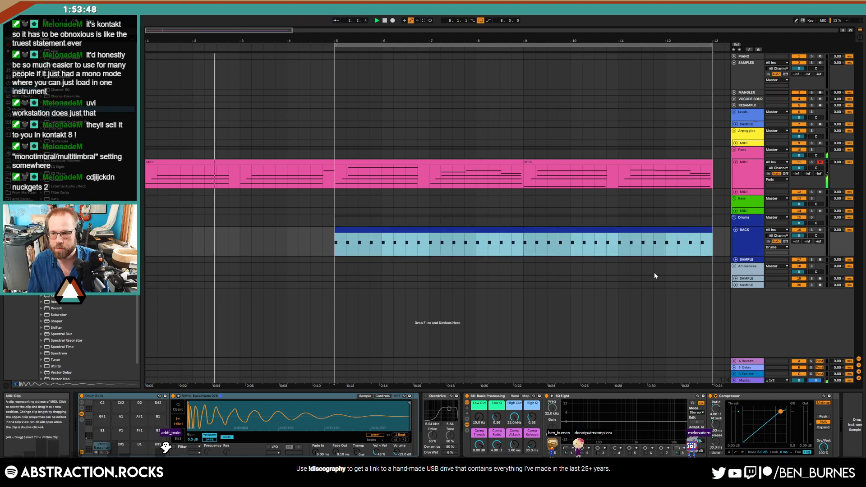
pyautogui.press('0')
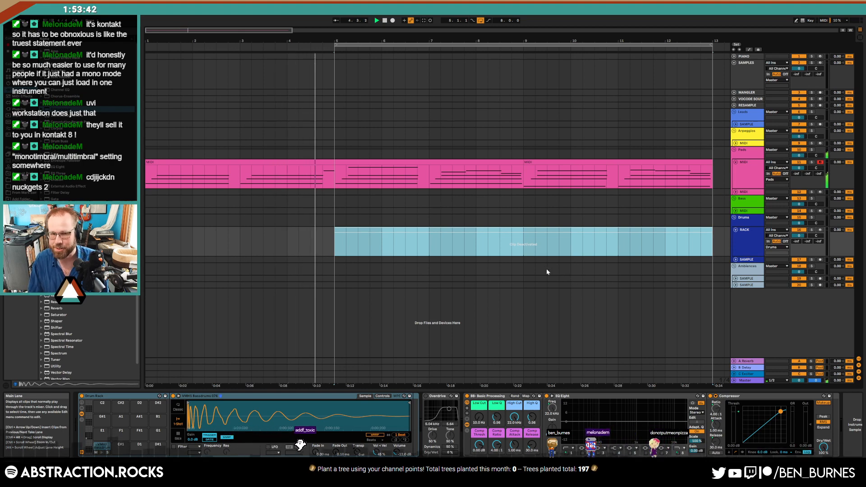
pyautogui.press('0')
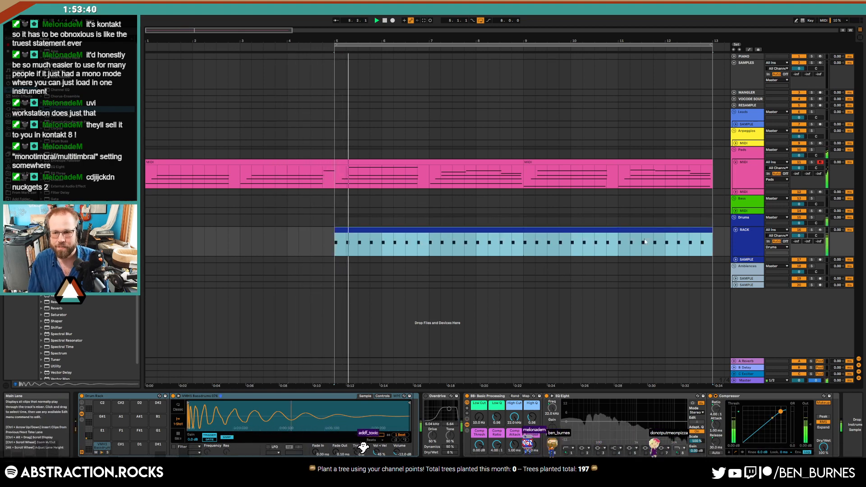
# - Enable the filter in the bass drum's sampler on the RACK track
pyautogui.click(495, 243)
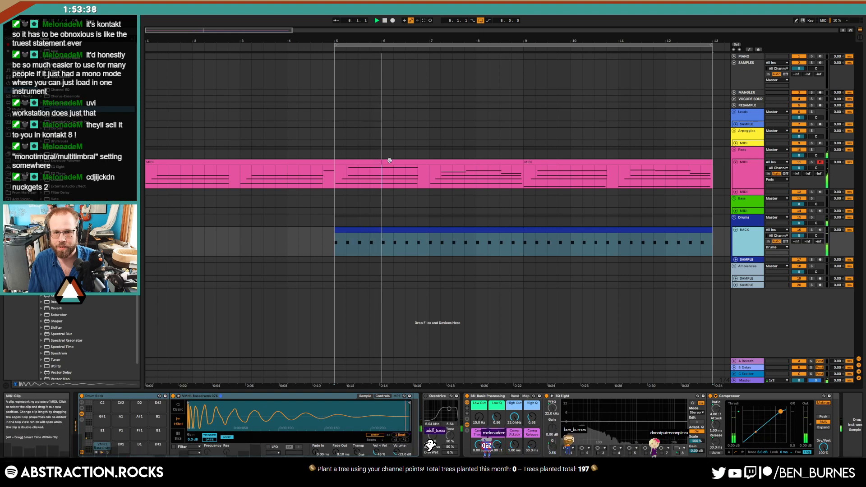
pyautogui.click(174, 447)
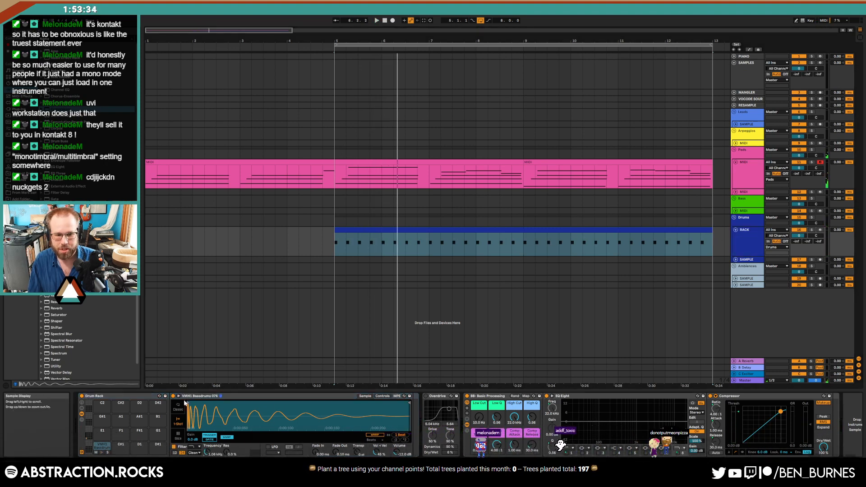
# - Open the long pad MIDI clip to check its notes and split it at bar 5
pyautogui.click(373, 160)
pyautogui.doubleClick(374, 160)
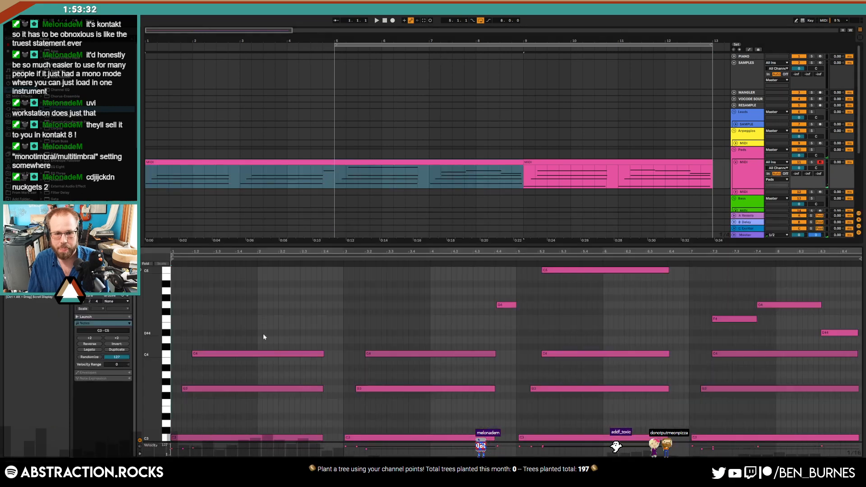
pyautogui.moveTo(227, 327); pyautogui.dragTo(244, 378)
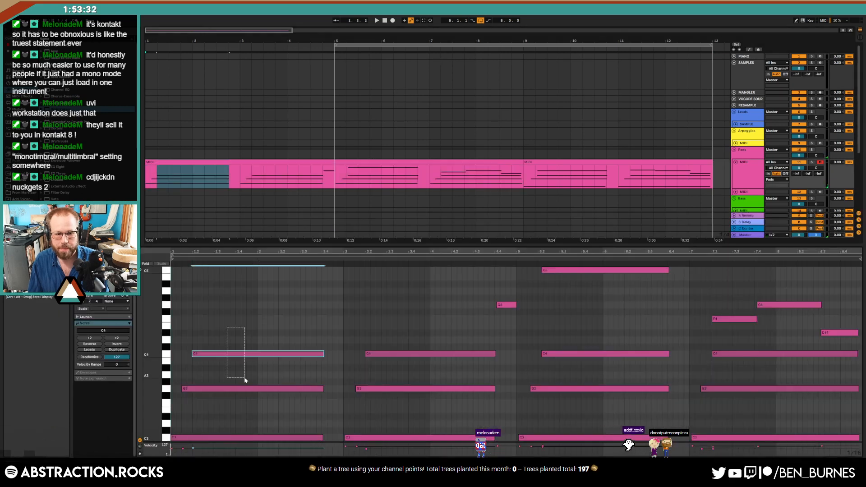
pyautogui.click(376, 161)
pyautogui.moveTo(401, 179); pyautogui.dragTo(712, 173)
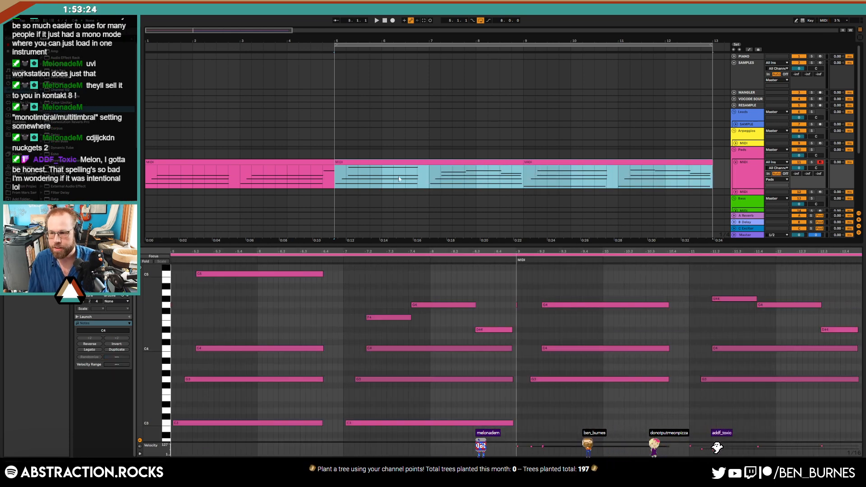
# - In the pad clip at bar 5, nudge the first chord's C3, G3, C4 and C5 notes earlier onto the grid
pyautogui.click(402, 163)
pyautogui.moveTo(158, 303); pyautogui.dragTo(153, 304)
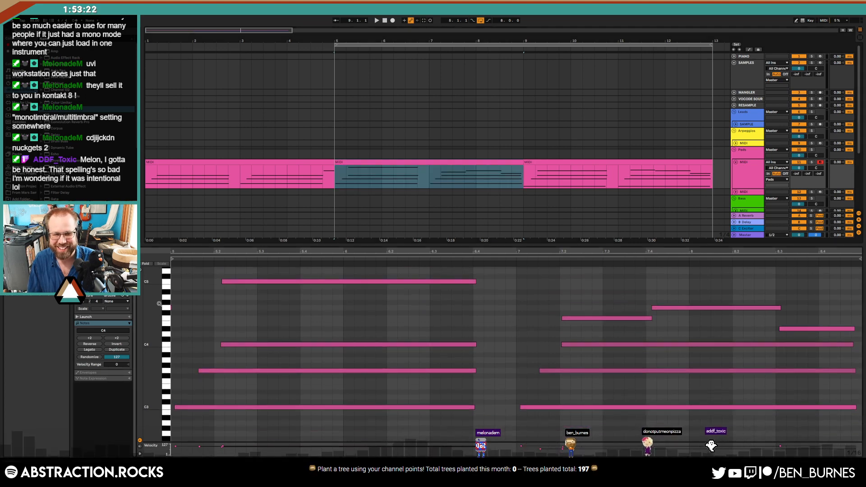
pyautogui.moveTo(183, 385); pyautogui.dragTo(180, 407)
pyautogui.moveTo(203, 370); pyautogui.dragTo(261, 273)
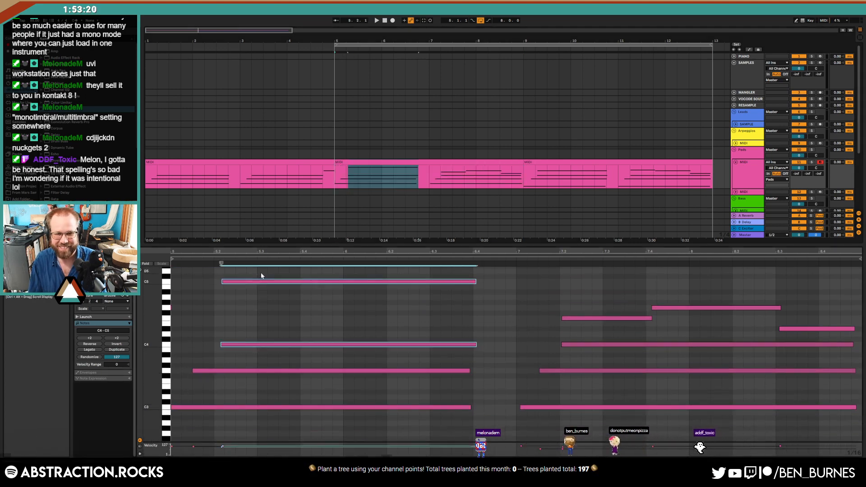
pyautogui.press('space')
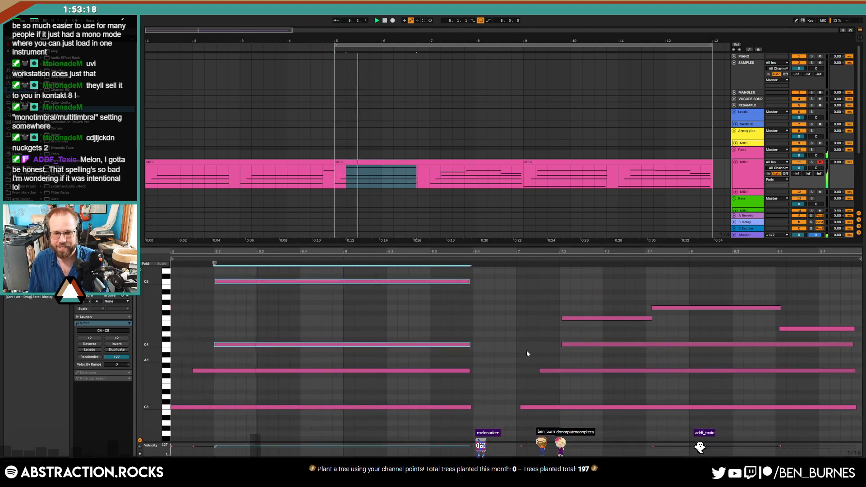
# - In the same pad clip, nudge the second chord and its moving upper notes in bars 7 and 8 earlier onto the grid
pyautogui.moveTo(510, 381); pyautogui.dragTo(531, 444)
pyautogui.press('Left')
pyautogui.moveTo(545, 346); pyautogui.dragTo(555, 383)
pyautogui.press('Left')
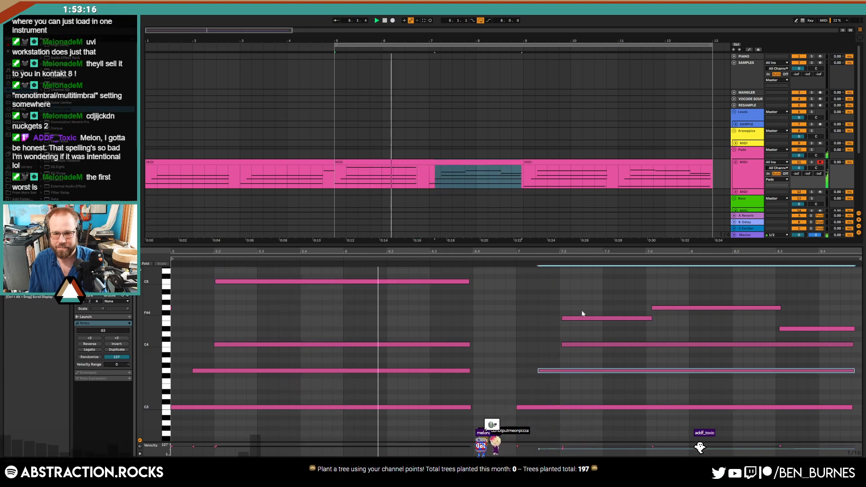
pyautogui.moveTo(582, 309); pyautogui.dragTo(613, 349)
pyautogui.press('Left')
pyautogui.click(683, 292)
pyautogui.moveTo(671, 287); pyautogui.dragTo(792, 312)
pyautogui.press('Left')
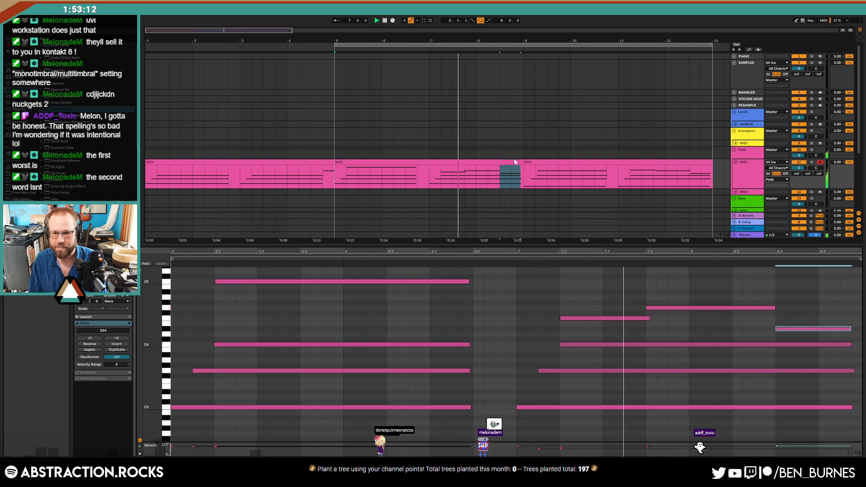
# - Open the pad clip at bar 9 and nudge its first chord's upper notes earlier onto the grid
pyautogui.click(545, 162)
pyautogui.moveTo(220, 290); pyautogui.dragTo(260, 356)
pyautogui.press('Left')
pyautogui.moveTo(203, 355); pyautogui.dragTo(244, 373)
pyautogui.press('Left')
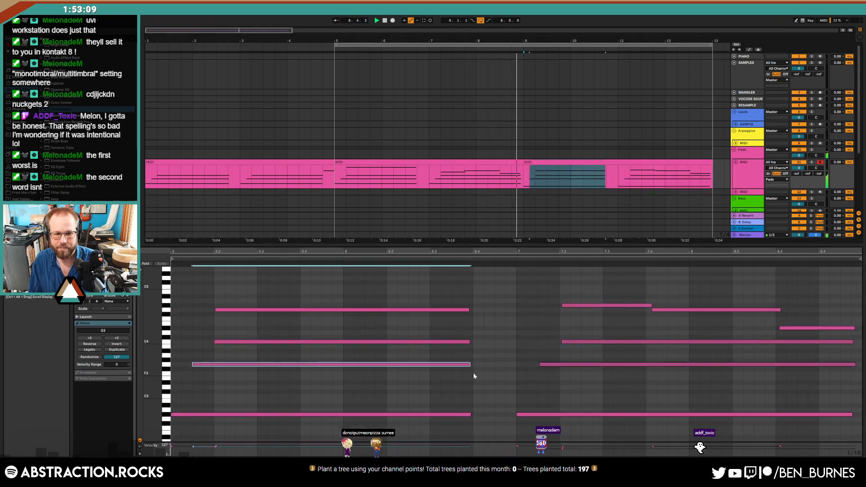
# - Nudge the second chord's upper notes and moving melody notes in the bar 9 pad clip earlier onto the grid
pyautogui.click(543, 364)
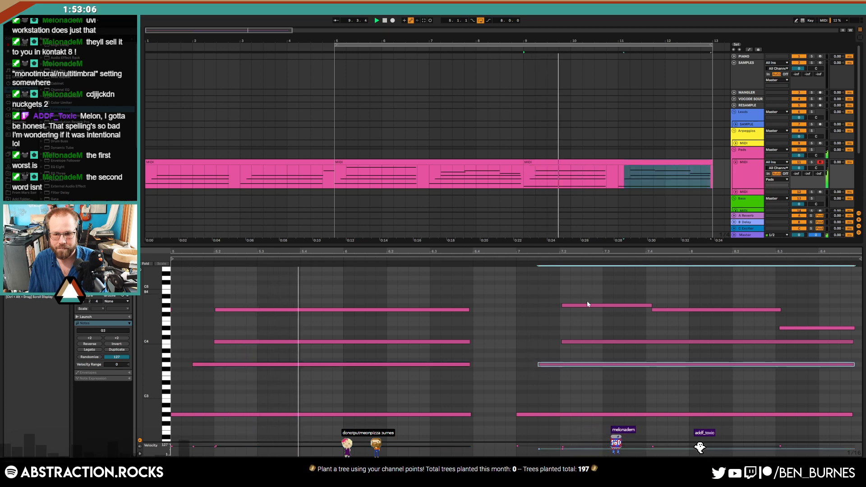
pyautogui.moveTo(587, 301); pyautogui.dragTo(596, 345)
pyautogui.press('Left')
pyautogui.moveTo(677, 300); pyautogui.dragTo(683, 316)
pyautogui.press('Left')
pyautogui.moveTo(811, 321); pyautogui.dragTo(810, 333)
pyautogui.press('Left')
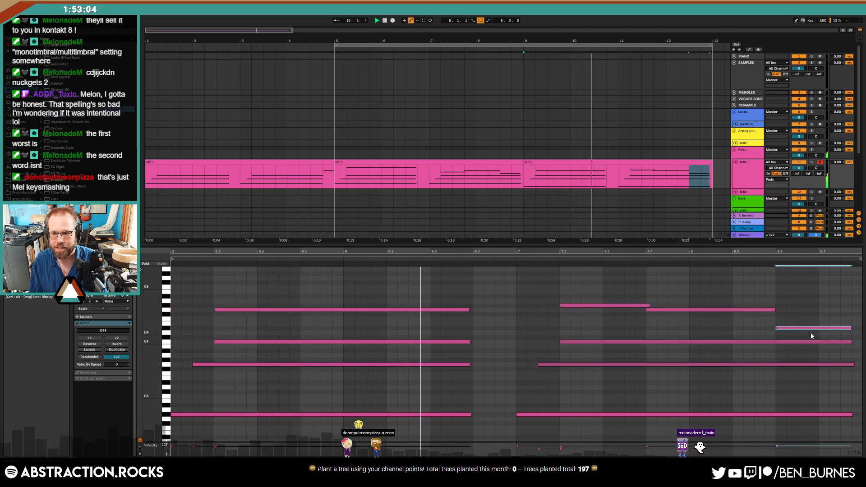
# - Shorten the first upper melody note of the second chord to end where the following note starts, and return to the device view
pyautogui.moveTo(649, 306); pyautogui.dragTo(645, 306)
pyautogui.click(646, 293)
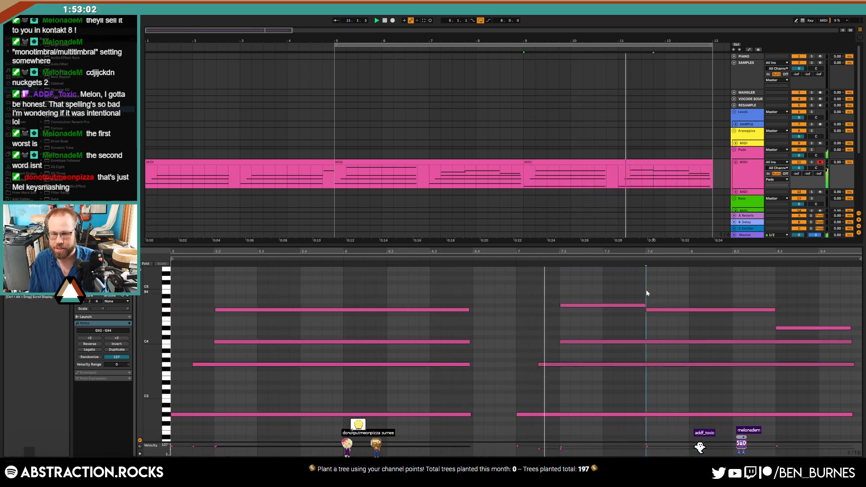
pyautogui.hotkey('shift', 'Tab')
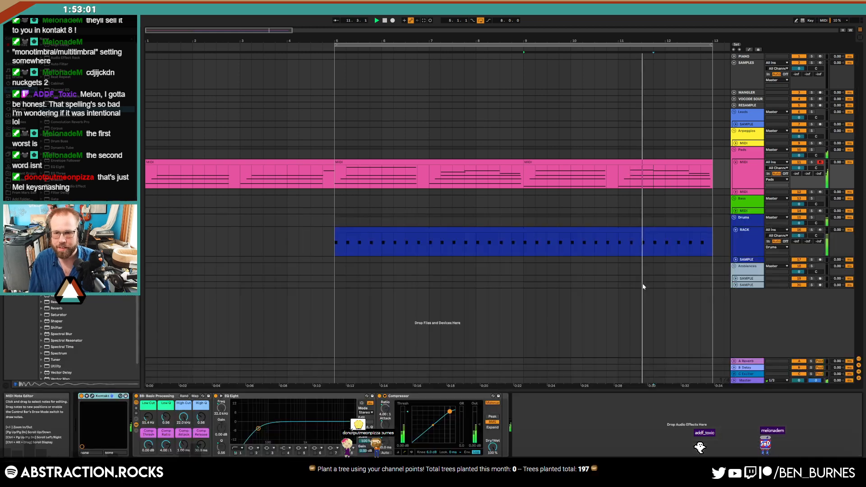
# - Reopen the bar 9 pad clip, shorten the second chord's sustained C4 and add shorter repeated C4 notes near the clip's end
pyautogui.doubleClick(658, 164)
pyautogui.click(804, 308)
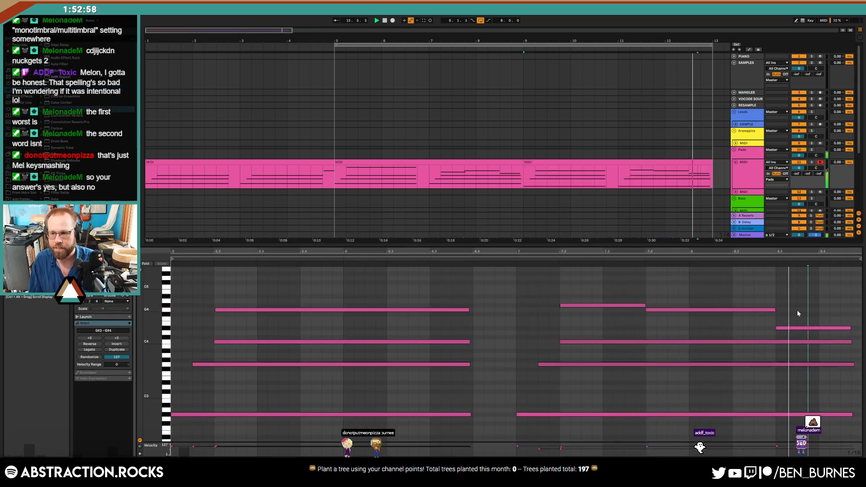
pyautogui.moveTo(851, 342); pyautogui.dragTo(824, 346)
pyautogui.click(754, 343)
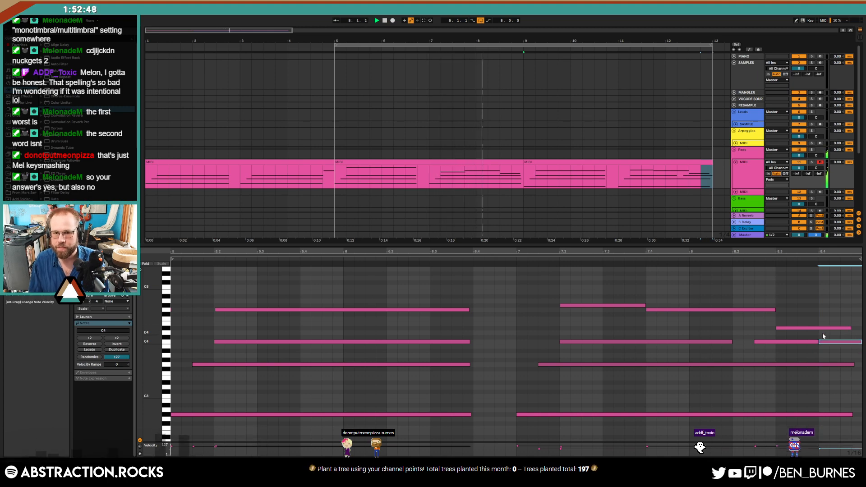
pyautogui.hotkey('shift', 'Tab')
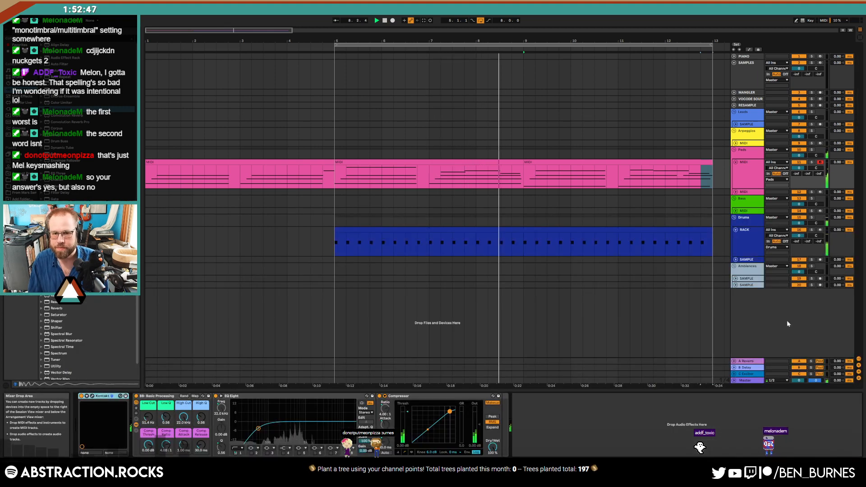
# - Check the kick clip on the RACK track and stop playback
pyautogui.click(556, 231)
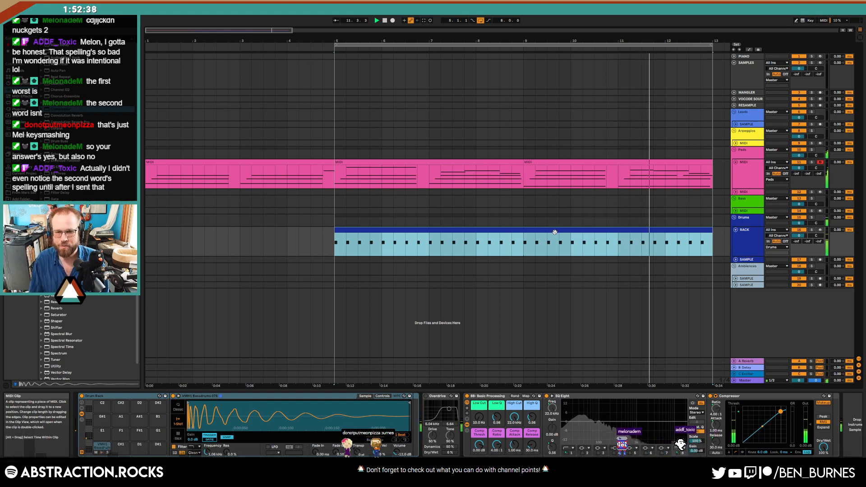
pyautogui.doubleClick(556, 230)
pyautogui.hotkey('shift', 'Tab')
pyautogui.press('space')
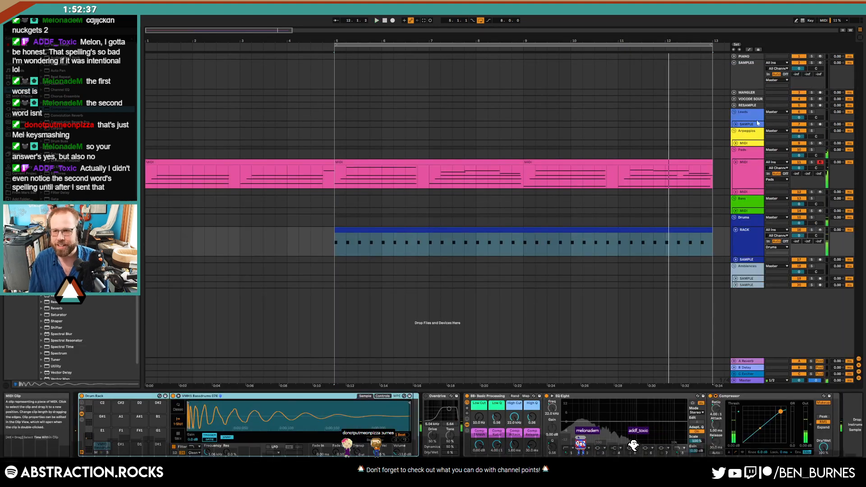
# - Fold the SAMPLES track, open its ADSR Sample Manager and search for "drum loop", sorting the results by BPM
pyautogui.click(734, 63)
pyautogui.click(744, 62)
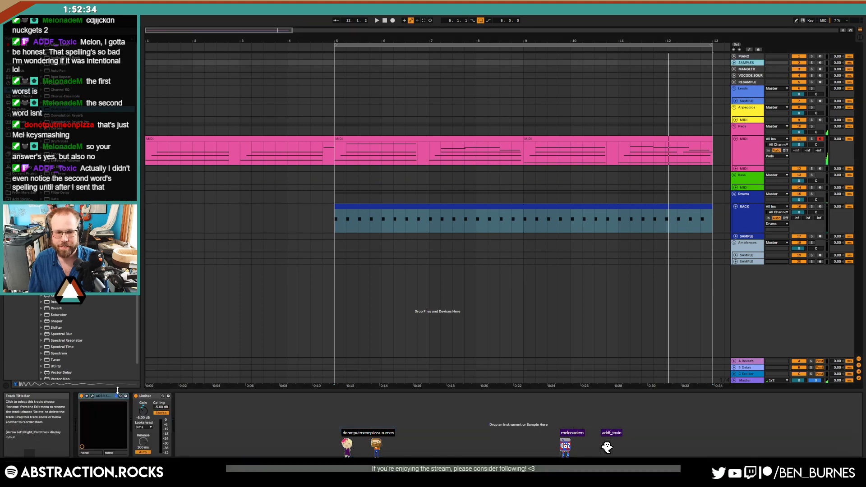
pyautogui.click(93, 396)
pyautogui.write('dr')
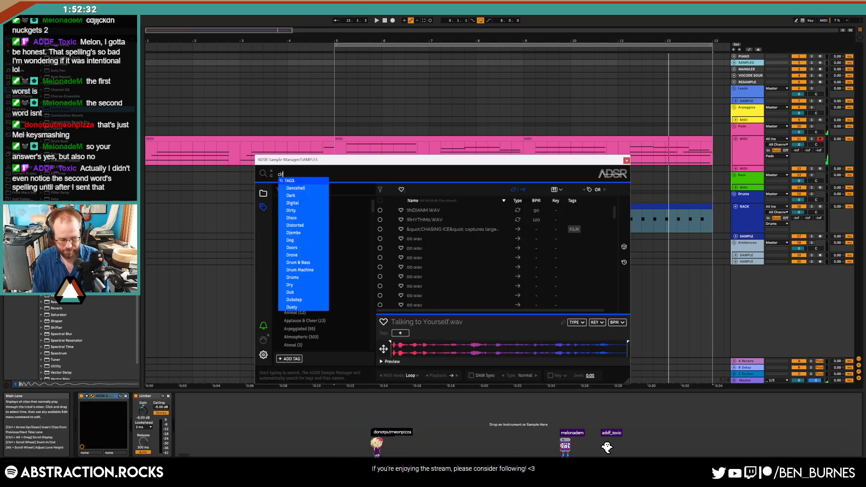
pyautogui.write('um loop')
pyautogui.press('Return')
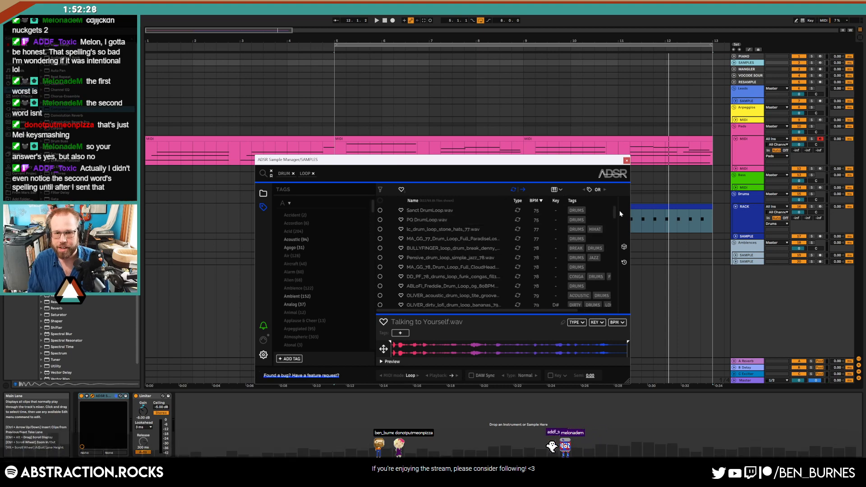
# - Audition 80 BPM loops from the results, including BBL3_80_drum_loop_cat_dealer, deactive and no_talent
pyautogui.scroll(-3, 614, 215)
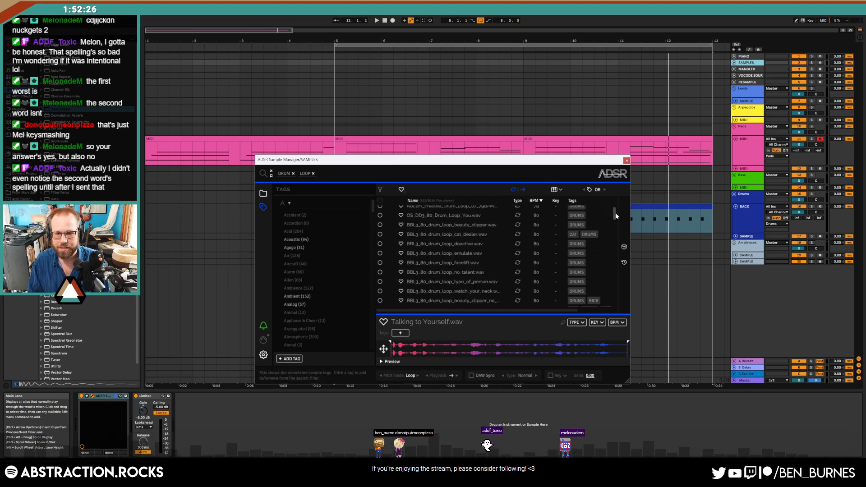
pyautogui.click(439, 235)
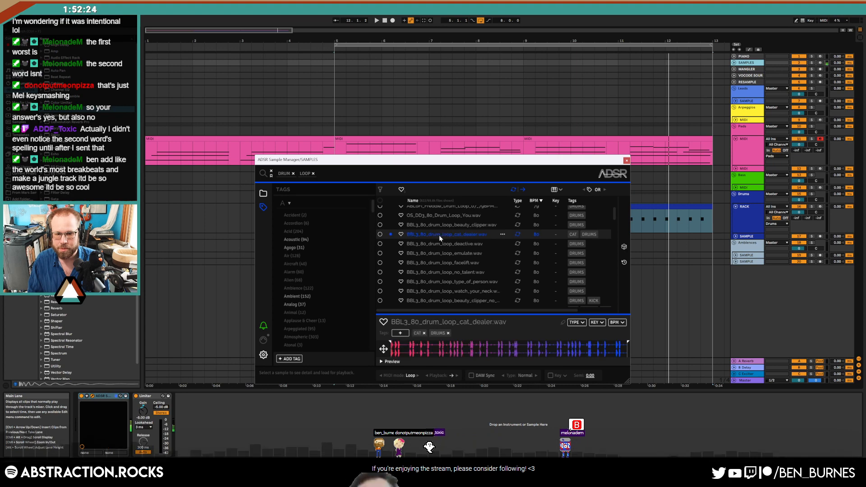
pyautogui.click(456, 253)
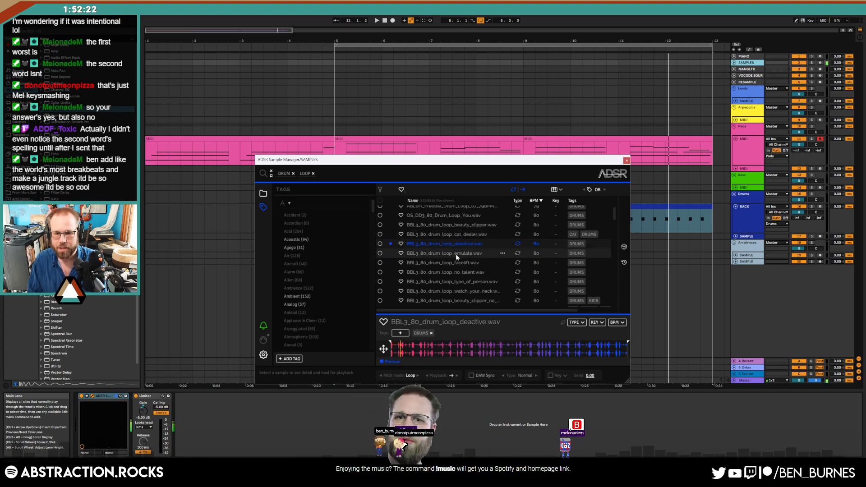
pyautogui.click(459, 271)
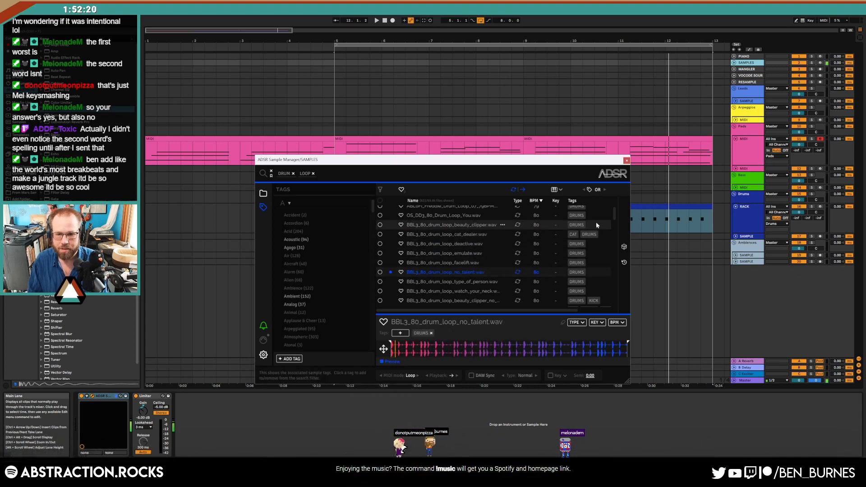
# - Audition untagged-tempo loops at the end of the results, including 808 Drum Loop 5_Slow Tape_110bpm, Tongue Drum Loop and OLIVER_drum_fill_loop_weird_toms_100
pyautogui.scroll(-1, 612, 216)
pyautogui.moveTo(612, 214); pyautogui.dragTo(612, 307)
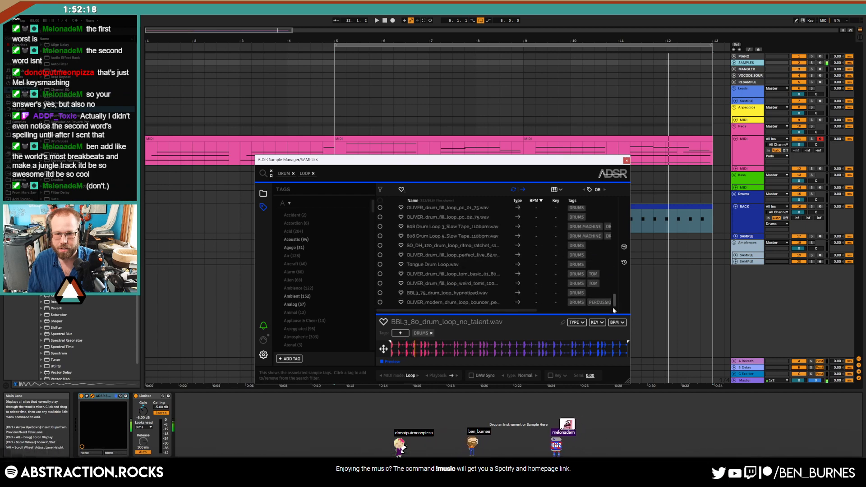
pyautogui.click(452, 239)
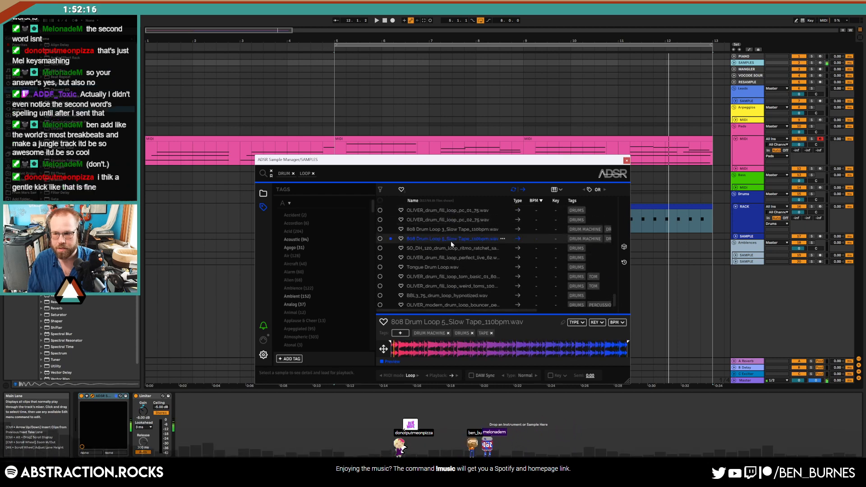
pyautogui.click(447, 266)
pyautogui.click(456, 277)
pyautogui.click(459, 285)
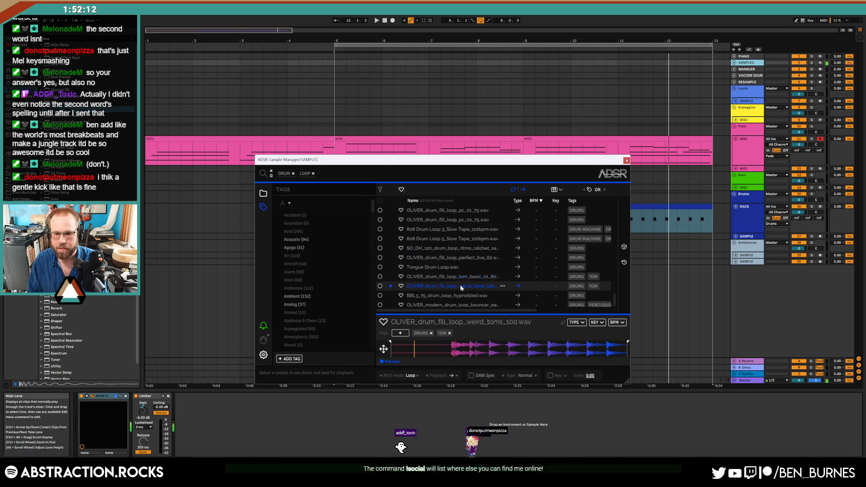
# - Audition more untagged-tempo loops, including BBL3_75_drum_loop_hypnotized, OLIVER_drum_fill_loop_pc_02_75, BBL3_90_drum_loop_such_a_nice_groove_no_kick and BBL3_80_drum_loop_facelift_no_kick
pyautogui.click(466, 295)
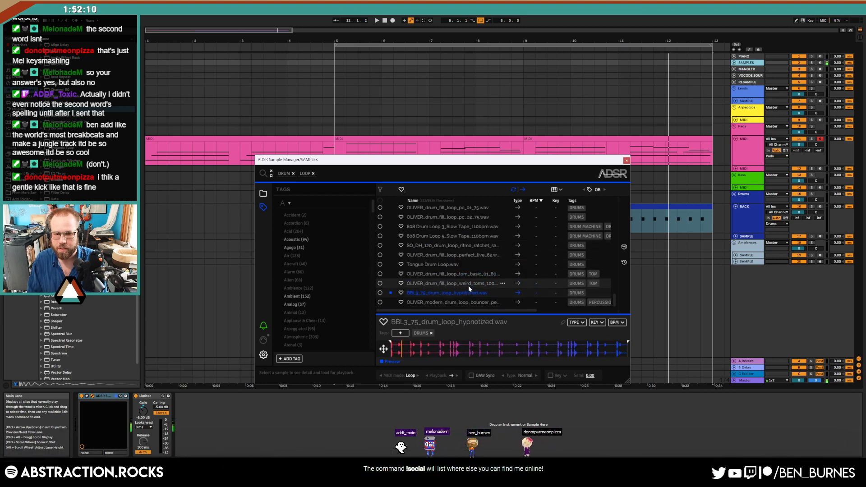
pyautogui.click(465, 225)
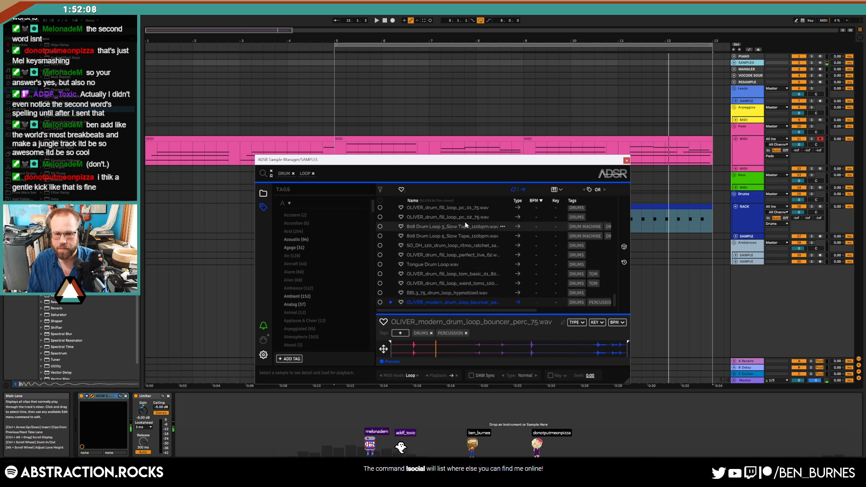
pyautogui.click(469, 217)
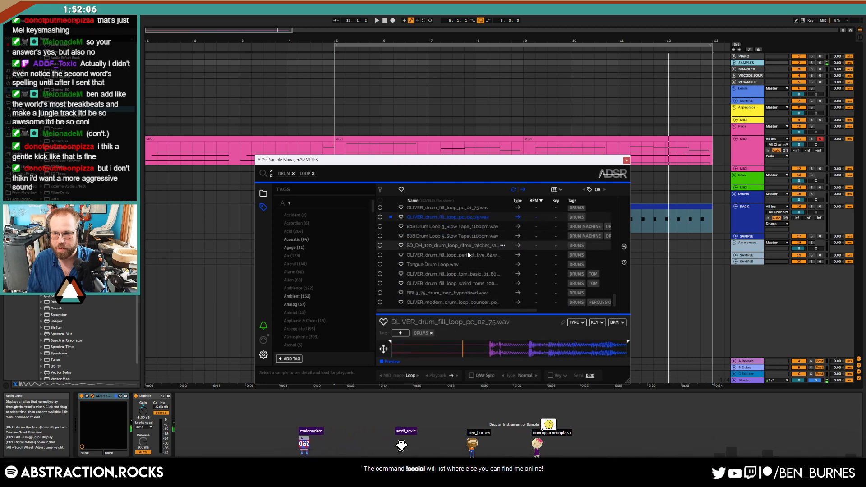
pyautogui.scroll(-5, 466, 265)
pyautogui.click(465, 265)
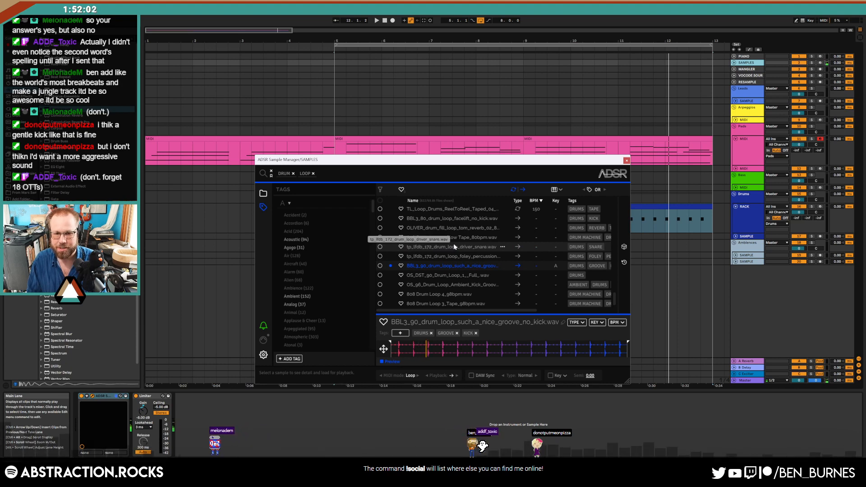
pyautogui.click(460, 228)
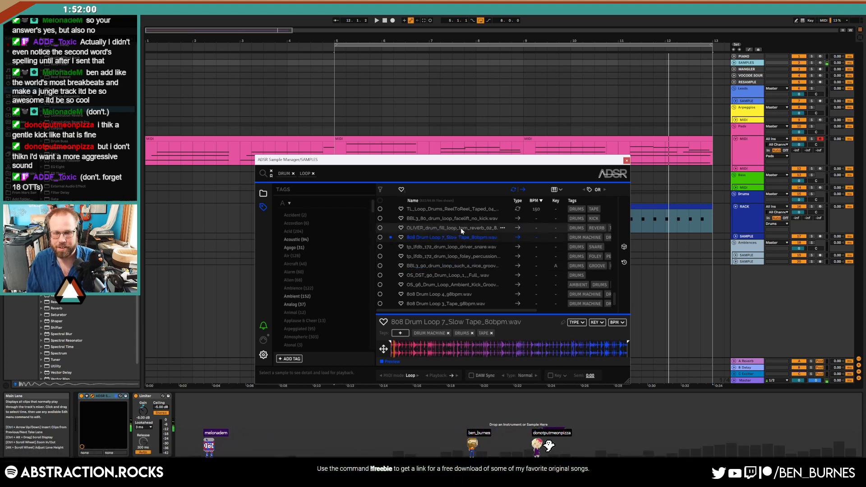
pyautogui.click(461, 219)
# - Audition loops tagged 150 BPM, including RT_Ian_Chang_Dirty_Loop_49, BB2_75_drum_loop_detox_clicks and BB2_75_drum_loop_starlight
pyautogui.scroll(3, 467, 242)
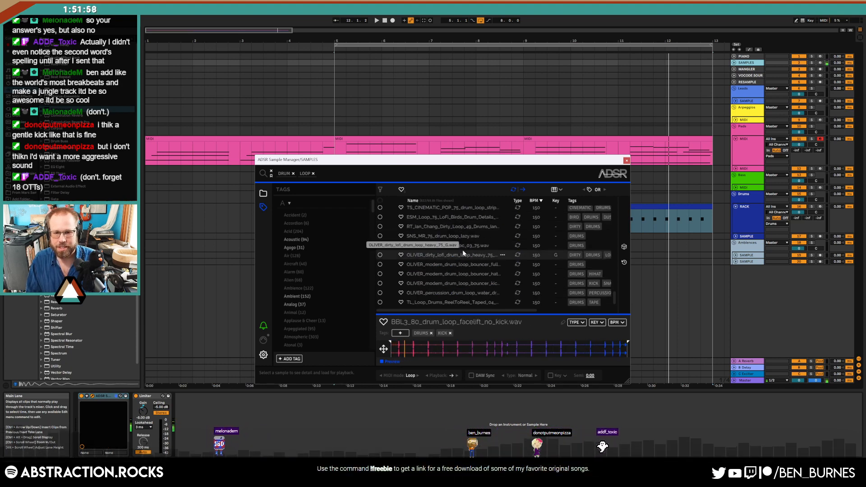
pyautogui.click(460, 217)
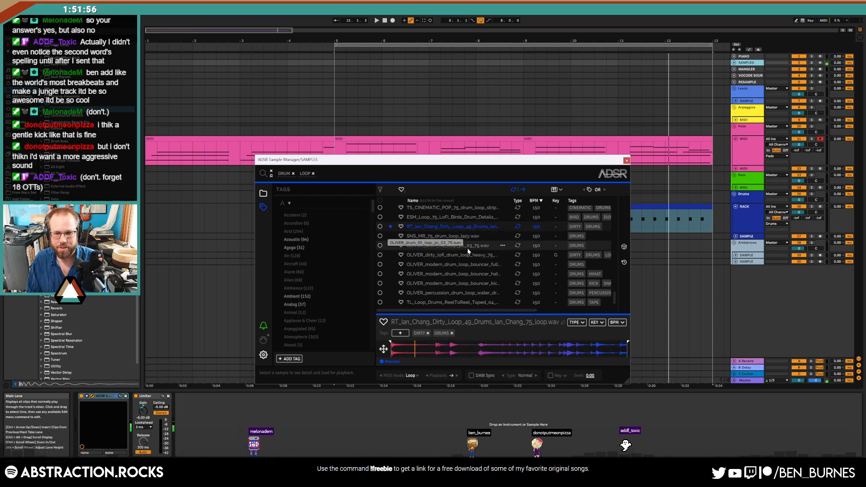
pyautogui.scroll(-5, 467, 251)
pyautogui.click(456, 224)
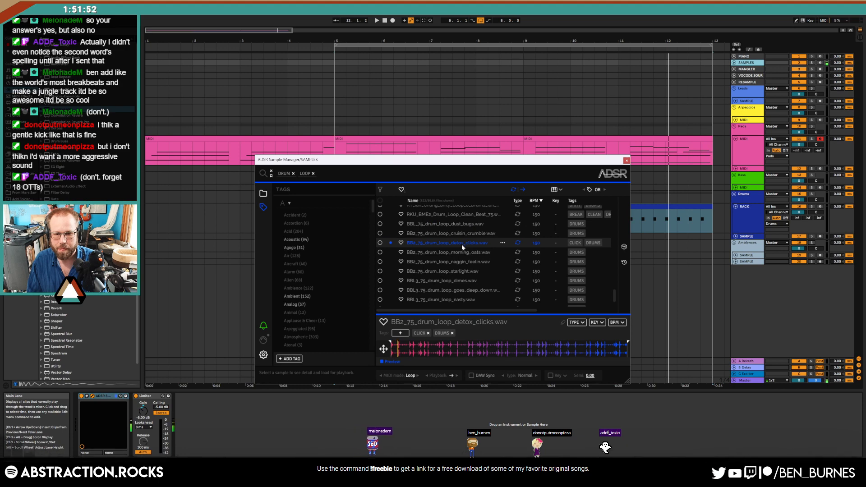
pyautogui.click(461, 245)
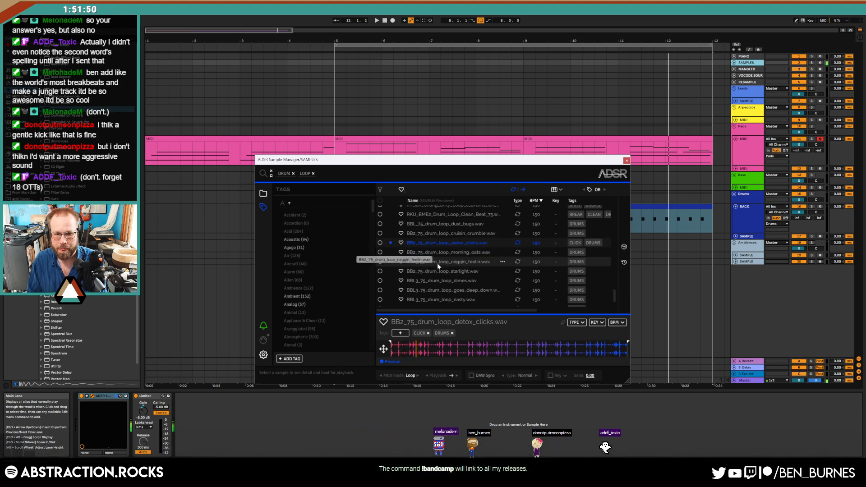
pyautogui.click(456, 271)
# - Compare the neighbouring 150 BPM loops morning_oats, starlight and BBL3_75_drum_loop_goes_deep_down
pyautogui.scroll(-2, 455, 272)
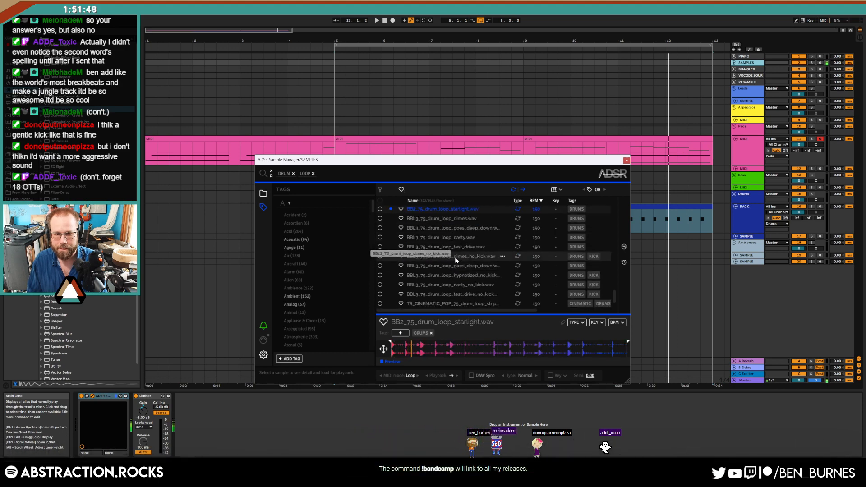
pyautogui.click(455, 258)
pyautogui.scroll(1, 455, 258)
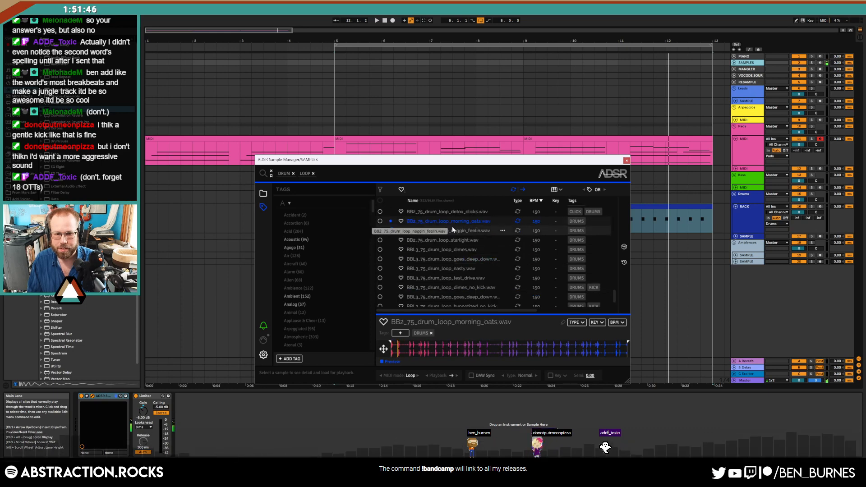
pyautogui.click(454, 239)
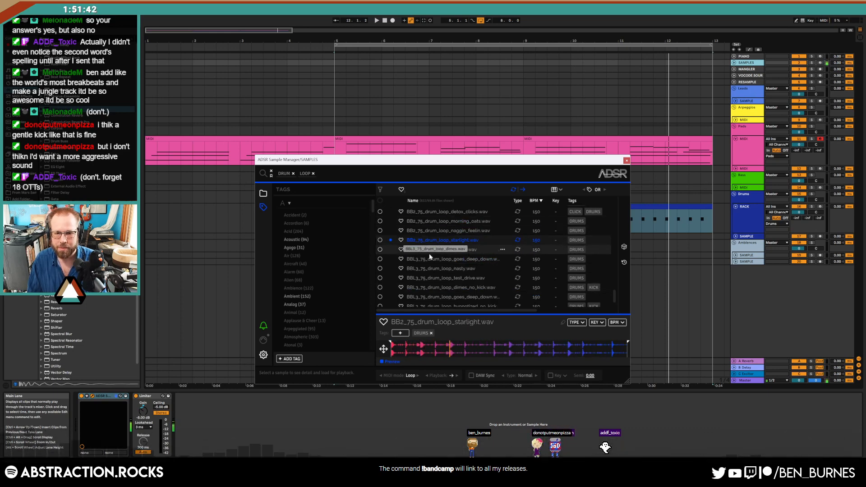
pyautogui.click(457, 253)
pyautogui.click(456, 255)
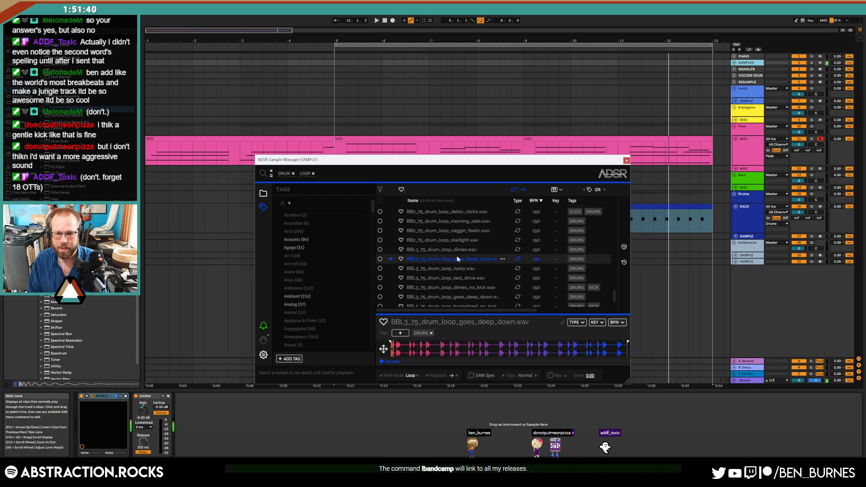
# - Move the sample browser window clear of the drum tracks and re-audition the naggin_feelin, morning_oats and starlight loops
pyautogui.moveTo(475, 162); pyautogui.dragTo(236, 89)
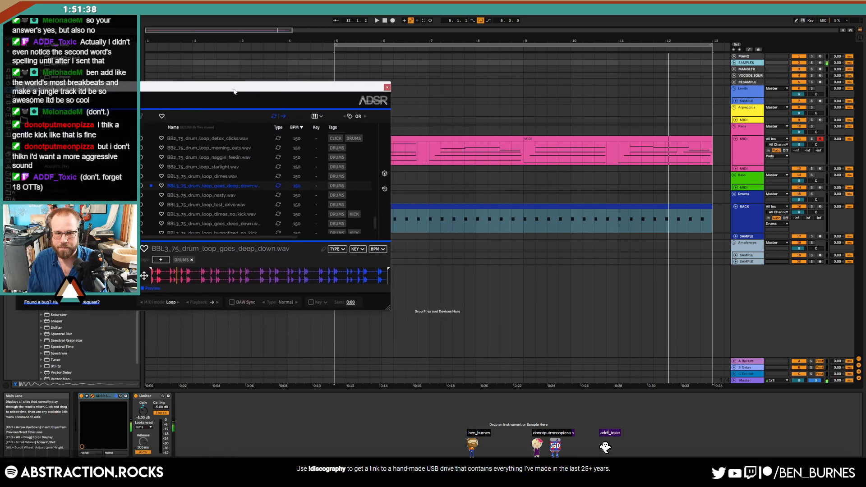
pyautogui.click(203, 167)
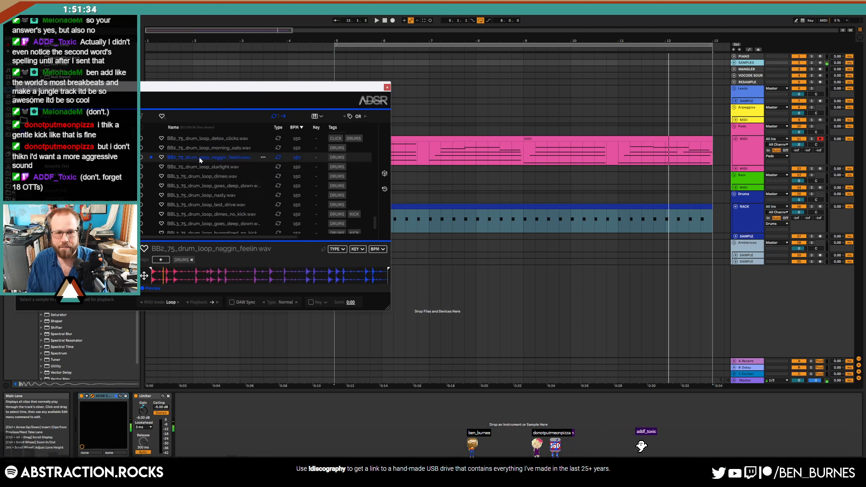
pyautogui.click(207, 150)
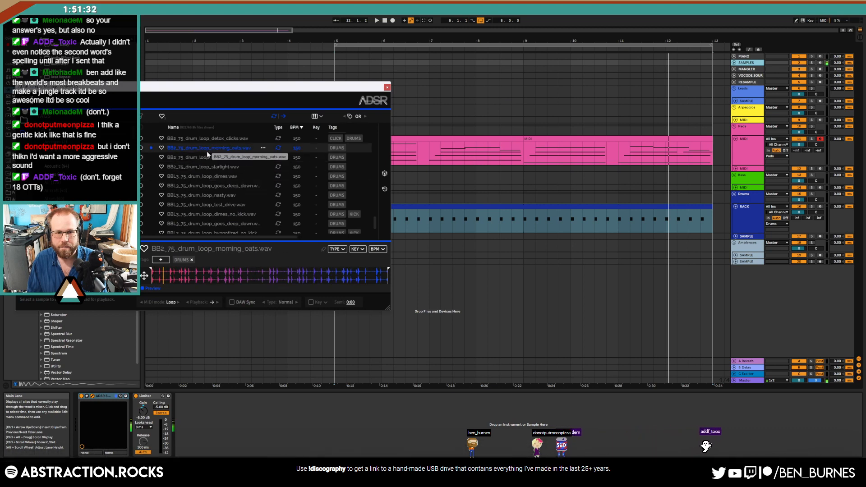
pyautogui.click(218, 168)
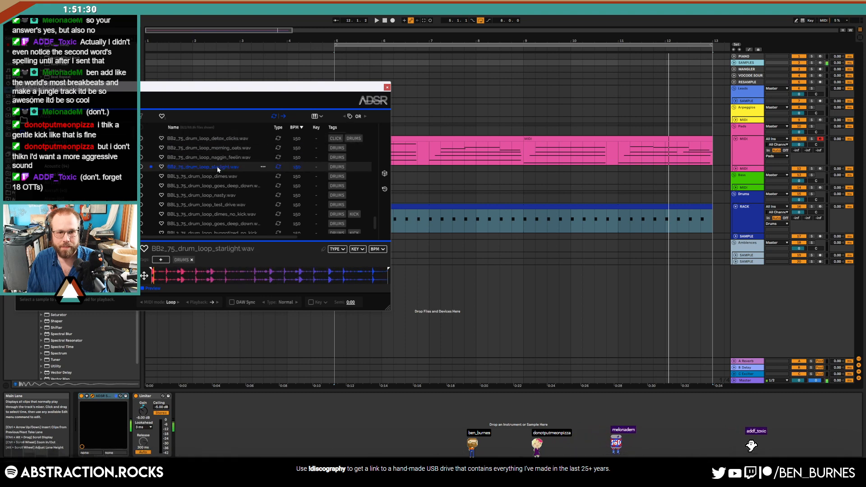
# - Place BB2_75_drum_loop_starlight on the Drums group's SAMPLE track, unfold the track and align the clip's start with bar 5
pyautogui.moveTo(218, 169); pyautogui.dragTo(402, 235)
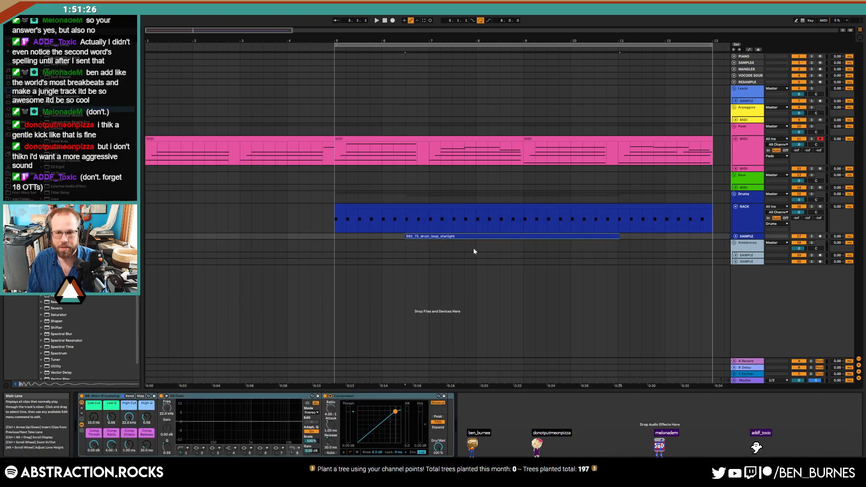
pyautogui.click(735, 236)
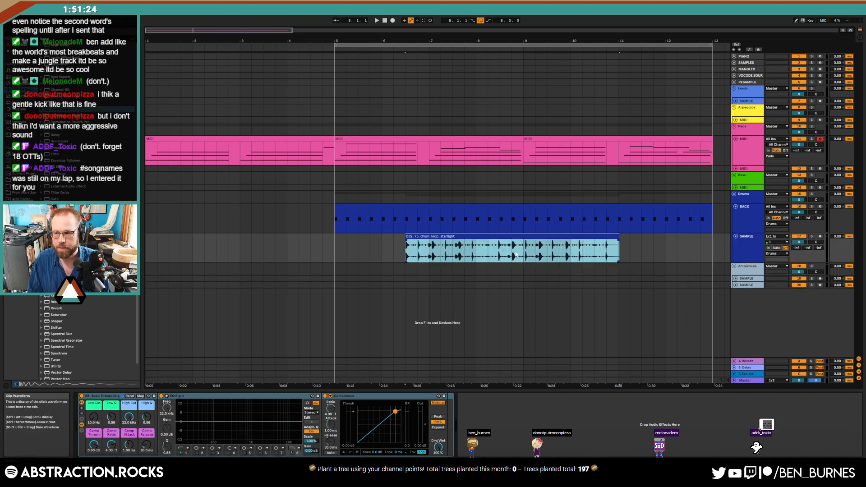
pyautogui.moveTo(535, 237); pyautogui.dragTo(463, 237)
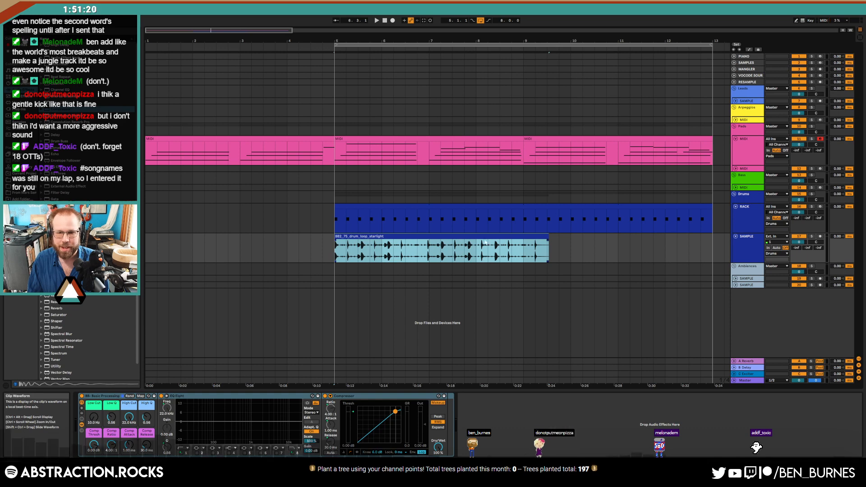
# - Warp the starlight clip with its tempo set to 150 BPM and extend its end to bar 13
pyautogui.doubleClick(467, 244)
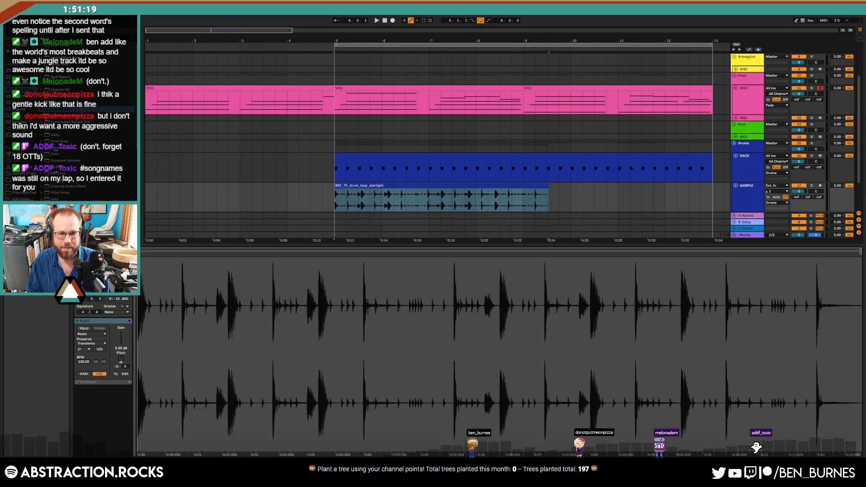
pyautogui.click(84, 329)
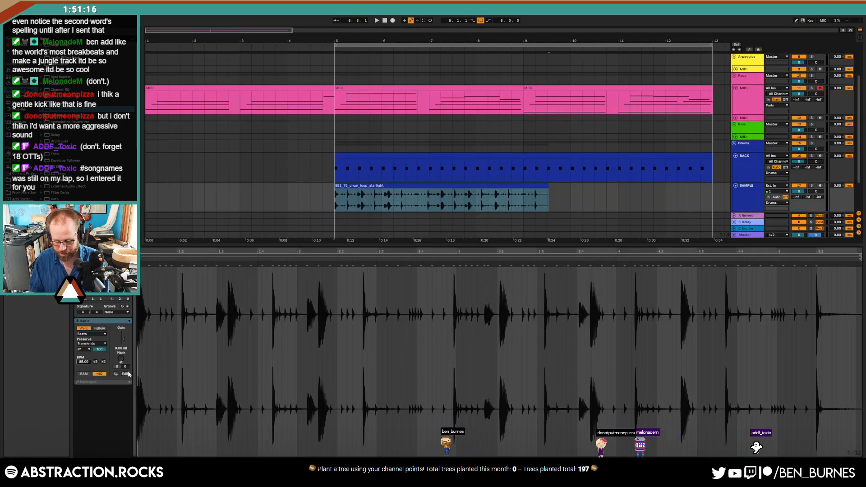
pyautogui.write('150')
pyautogui.press('Return')
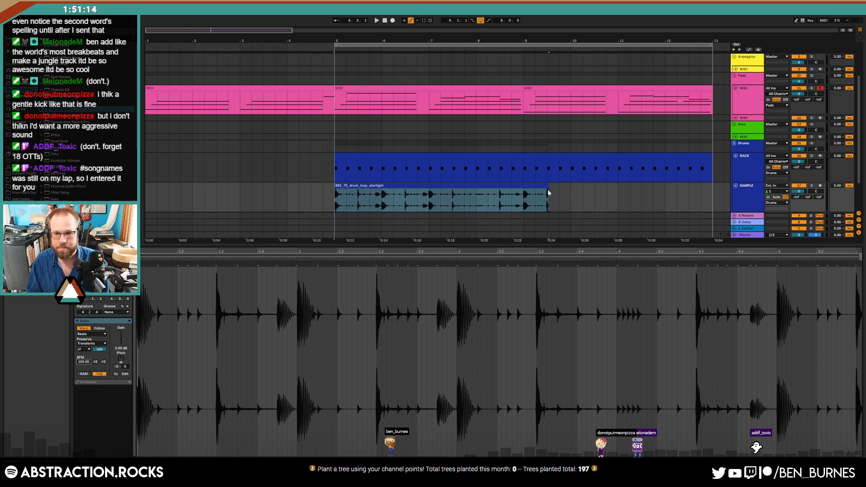
pyautogui.moveTo(548, 193); pyautogui.dragTo(713, 190)
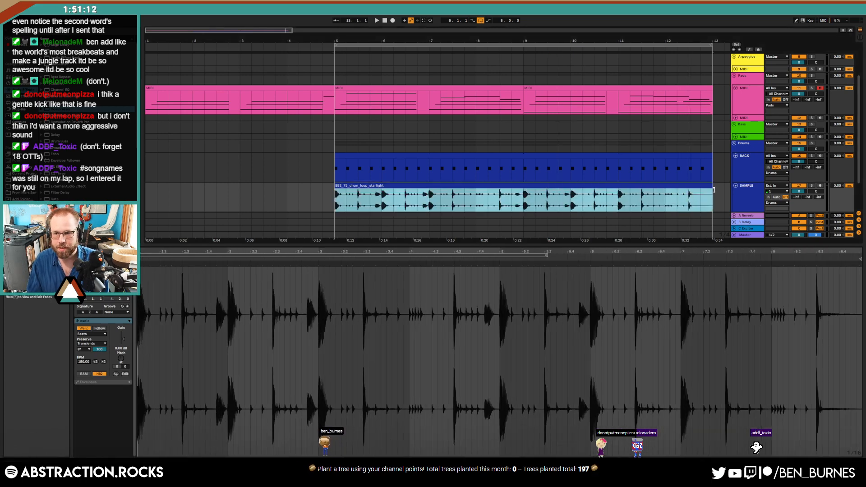
# - Lower the drum loop track's volume and raise its Low Cut to about 330 Hz with a slightly higher Low Q
pyautogui.moveTo(799, 191); pyautogui.dragTo(799, 201)
pyautogui.hotkey('shift', 'Tab')
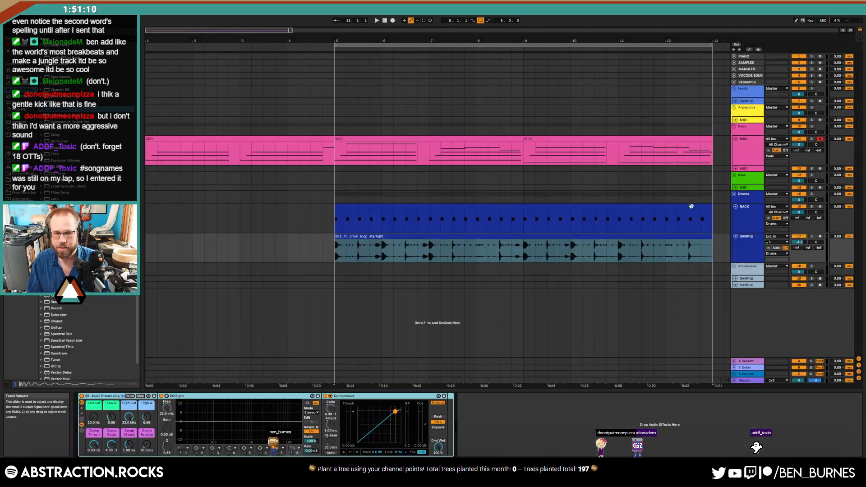
pyautogui.moveTo(94, 417); pyautogui.dragTo(93, 412)
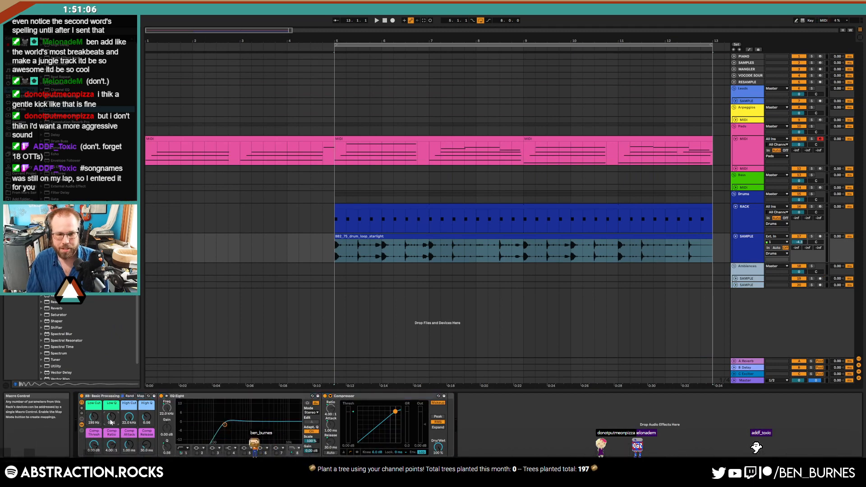
pyautogui.moveTo(97, 419); pyautogui.dragTo(98, 411)
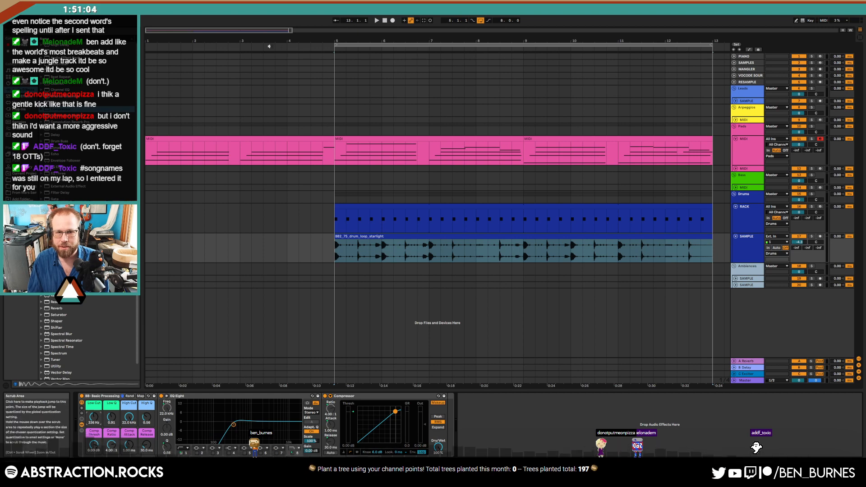
# - Play the section and lower the Pads group's sidechain Compressor threshold to about -37.1 dB
pyautogui.click(373, 138)
pyautogui.click(763, 149)
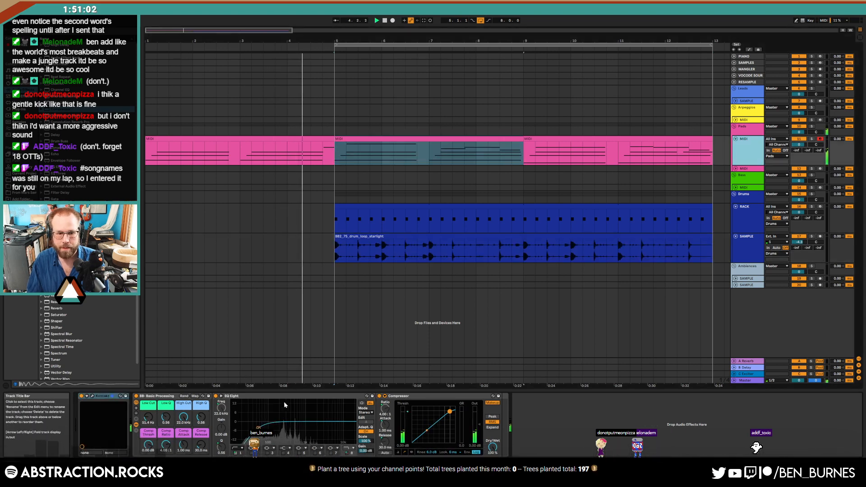
pyautogui.click(728, 134)
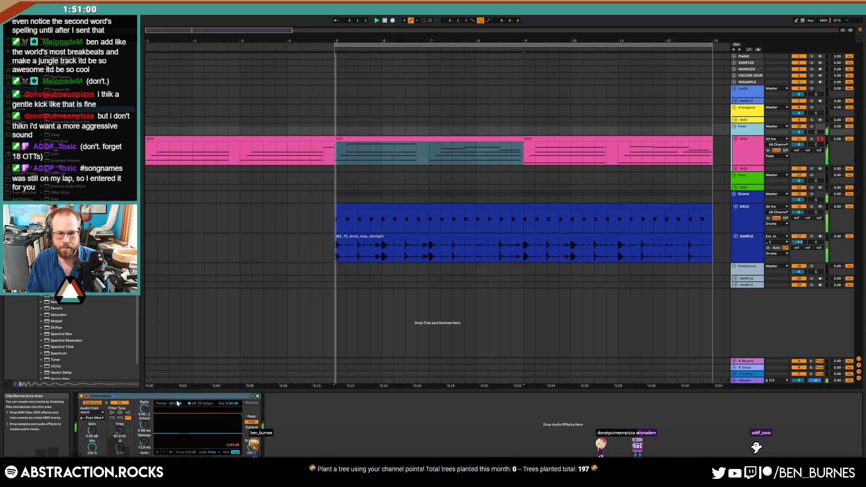
pyautogui.moveTo(191, 433); pyautogui.dragTo(192, 435)
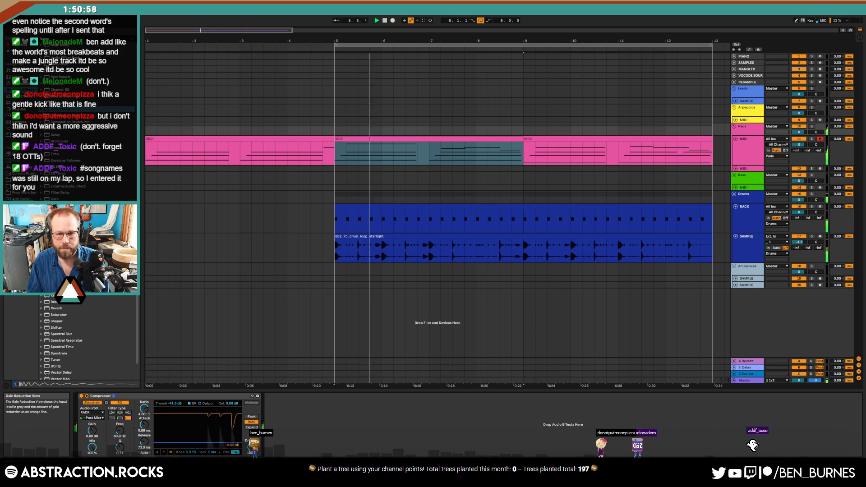
pyautogui.moveTo(191, 442); pyautogui.dragTo(192, 440)
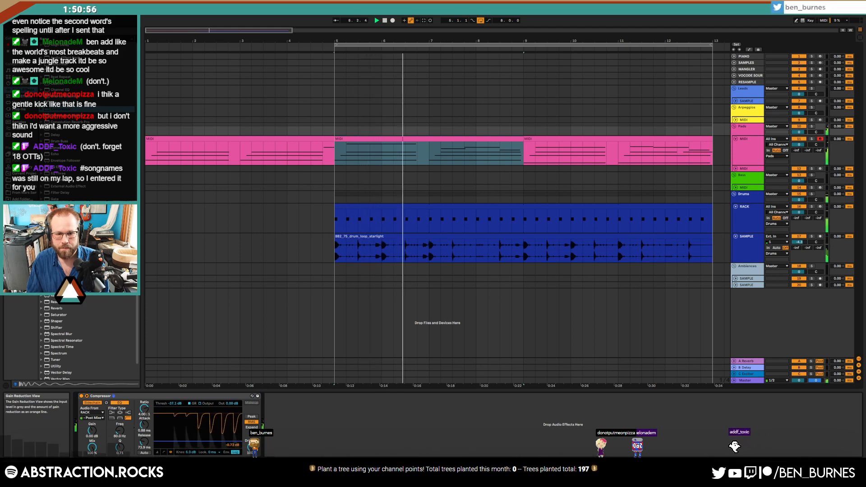
pyautogui.press('space')
# - Deactivate the starlight drum loop clip on the SAMPLE track
pyautogui.click(491, 236)
pyautogui.click(494, 206)
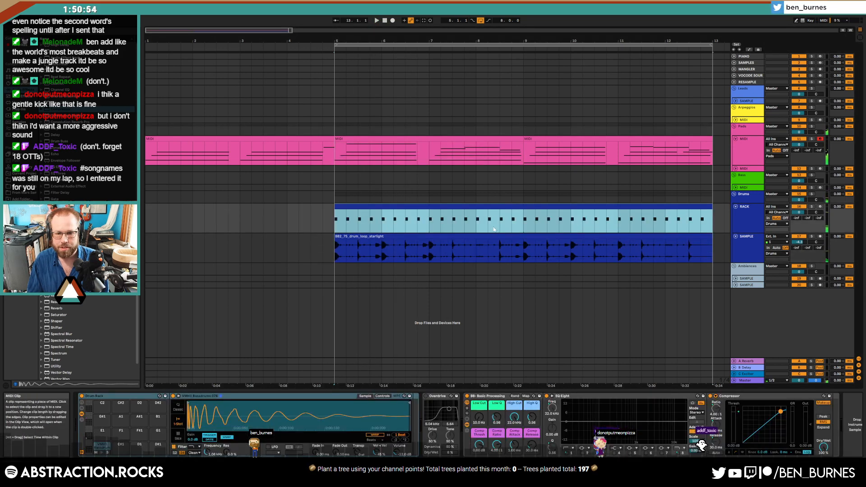
pyautogui.click(503, 236)
pyautogui.press('0')
# - Shorten the kick sample in the RACK track's drum rack by trimming its end to about half its length
pyautogui.click(509, 216)
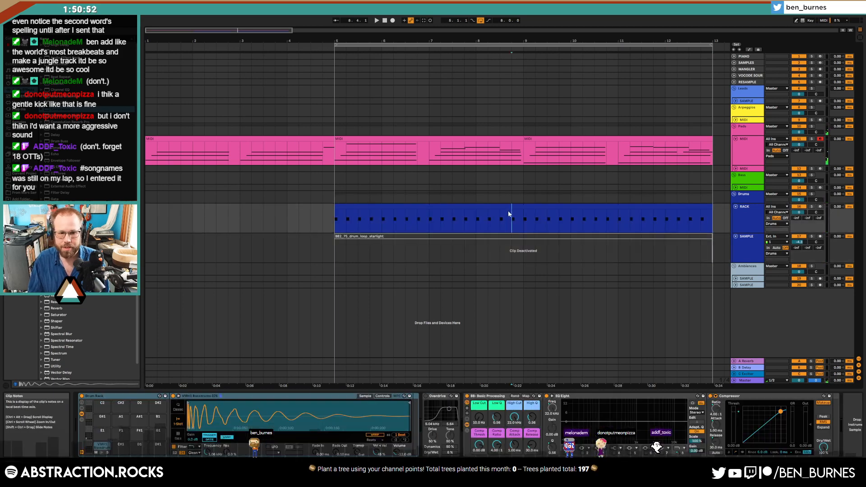
pyautogui.click(486, 206)
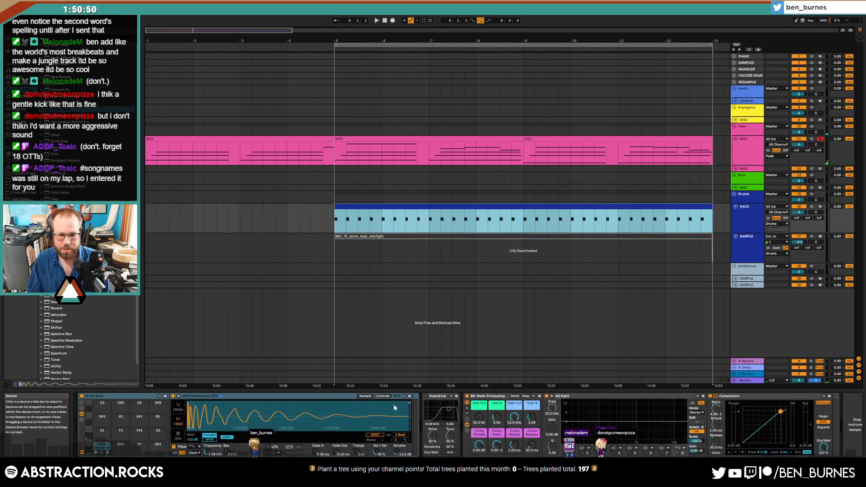
pyautogui.moveTo(405, 403); pyautogui.dragTo(314, 402)
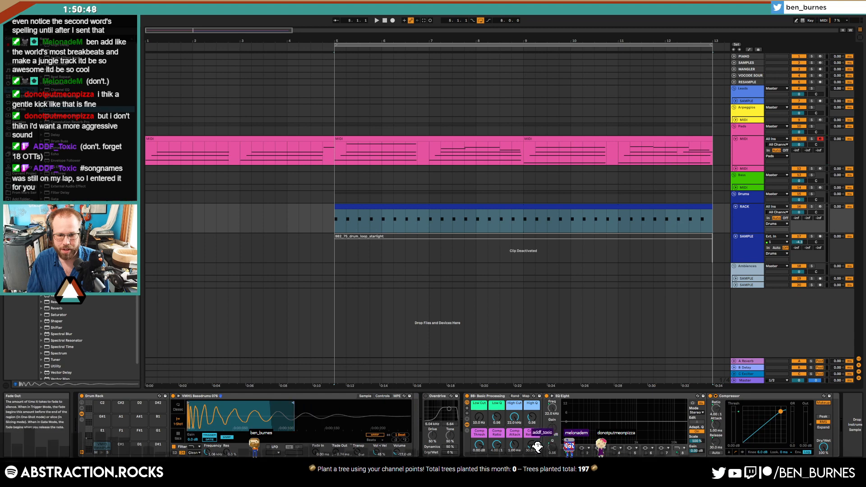
# - Adjust the kick sample's fade-out and lower the velocity of all kick notes in the RACK clip during playback
pyautogui.moveTo(334, 452); pyautogui.dragTo(334, 445)
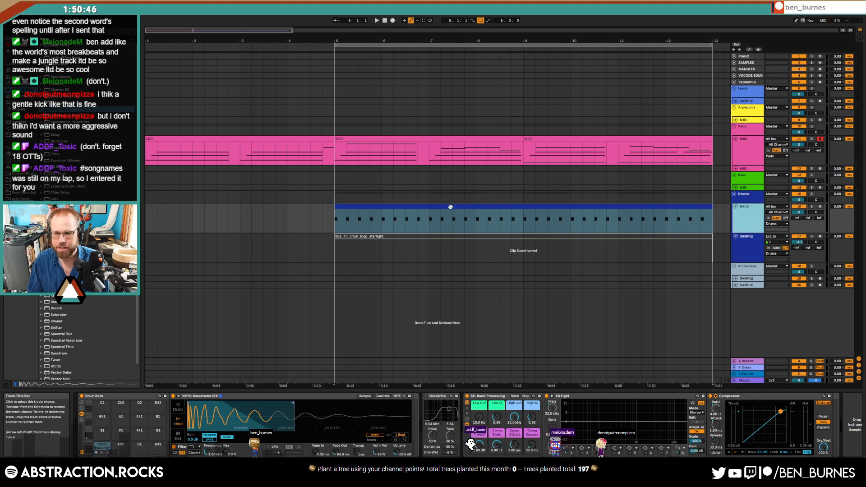
pyautogui.click(286, 212)
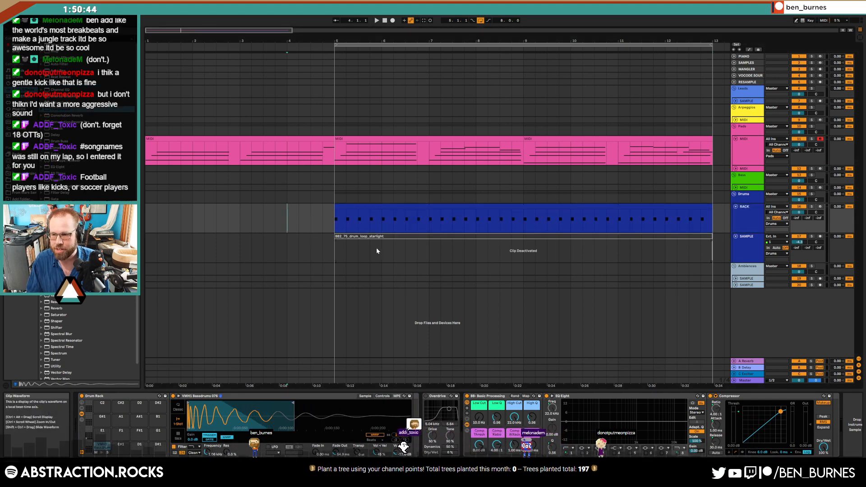
pyautogui.press('space')
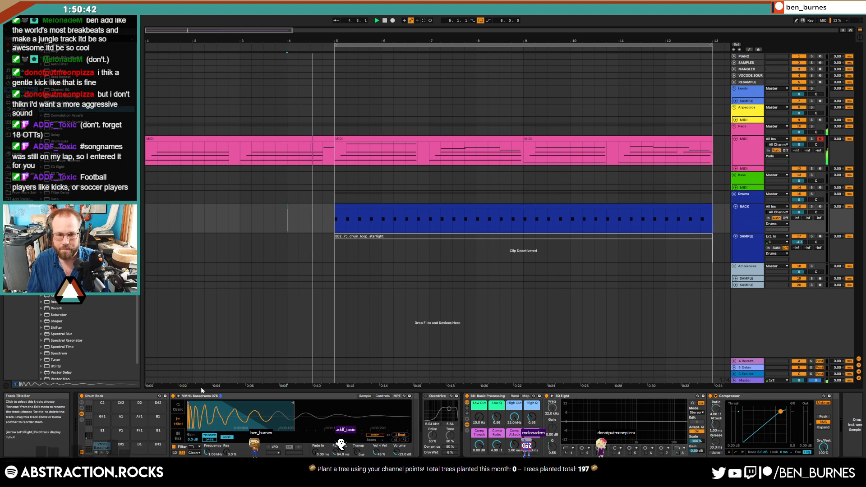
pyautogui.doubleClick(436, 206)
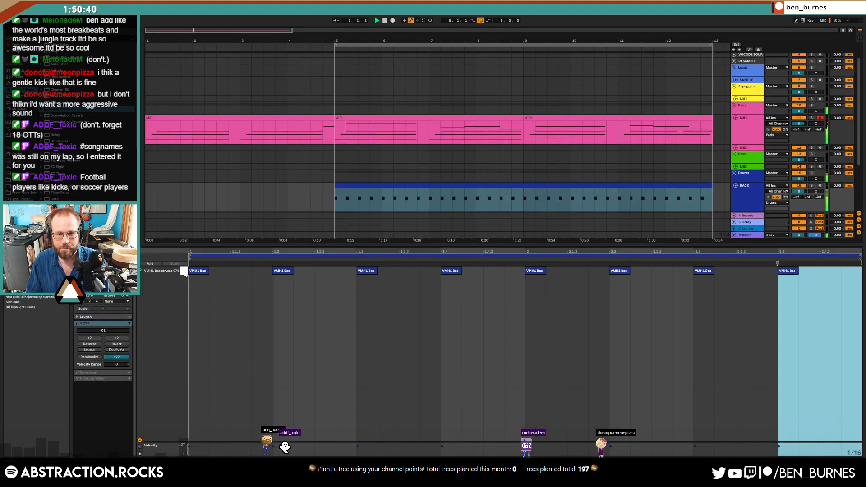
pyautogui.moveTo(197, 271); pyautogui.dragTo(197, 288)
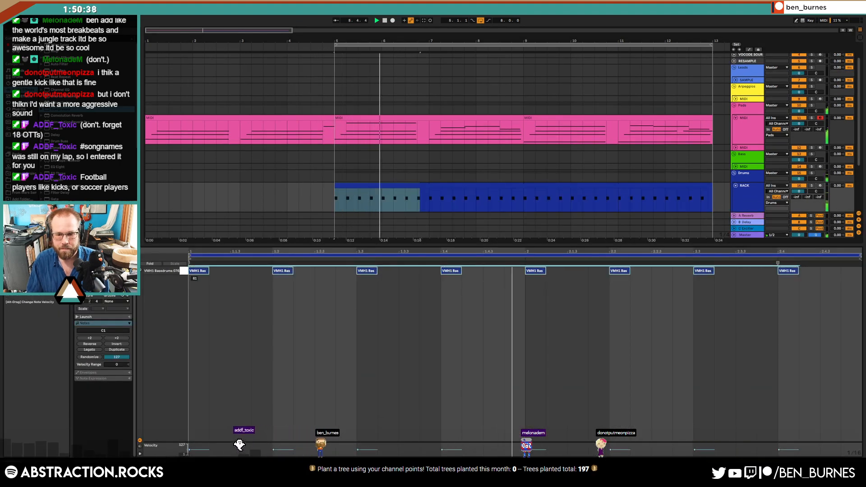
pyautogui.hotkey('shift', 'Tab')
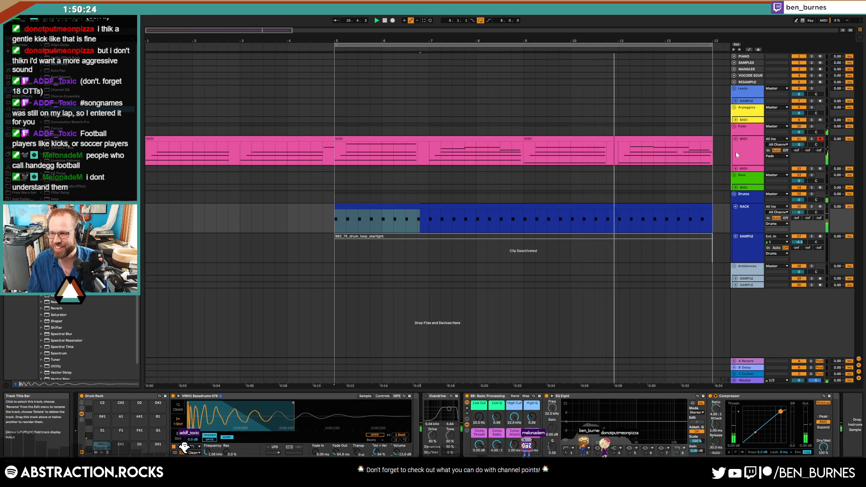
# - Reactivate the starlight drum loop clip on the SAMPLE track and listen to it with the kick
pyautogui.click(623, 208)
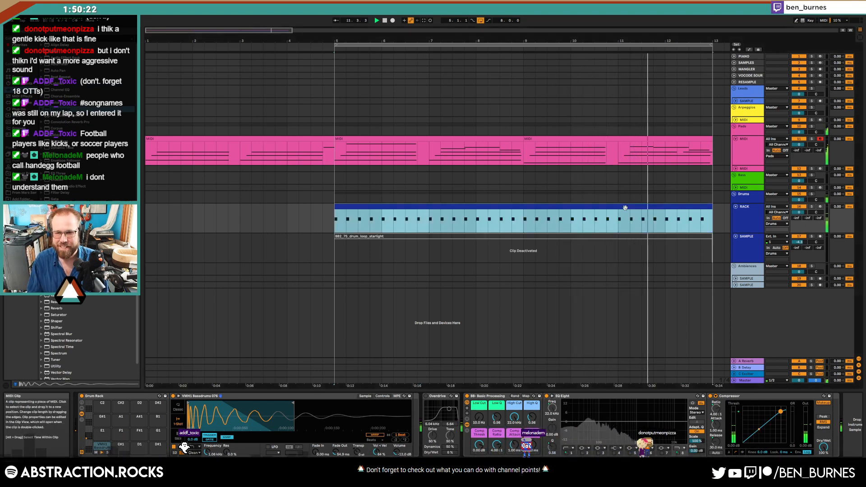
pyautogui.click(664, 241)
pyautogui.press('0')
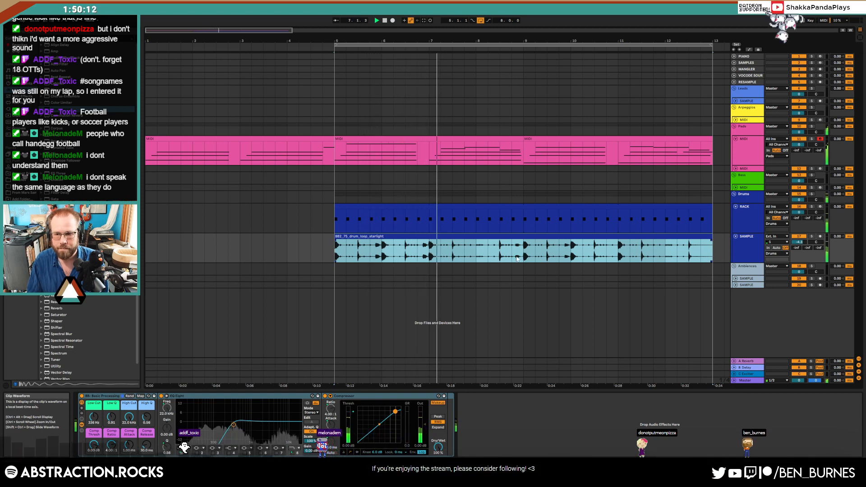
pyautogui.press('space')
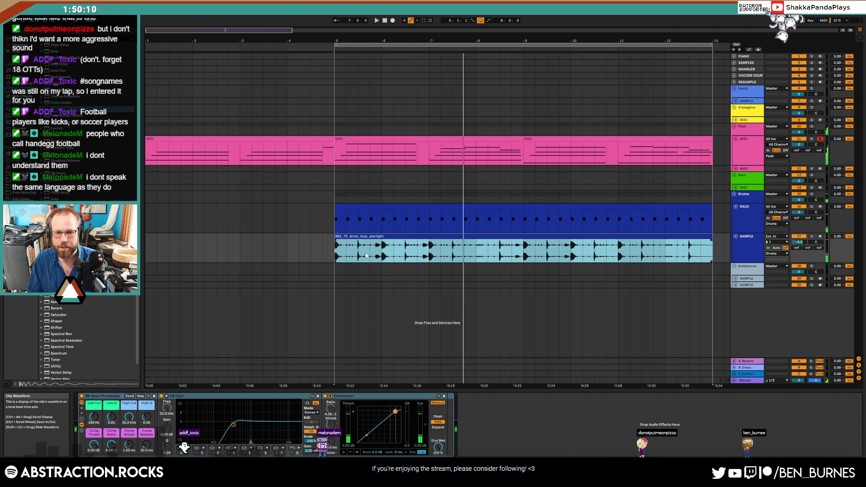
# - Isolate the last clap hit of the drum loop, at bar 12 beat 3, by splitting it out and deleting the rest of the loop
pyautogui.scroll(6, 352, 253)
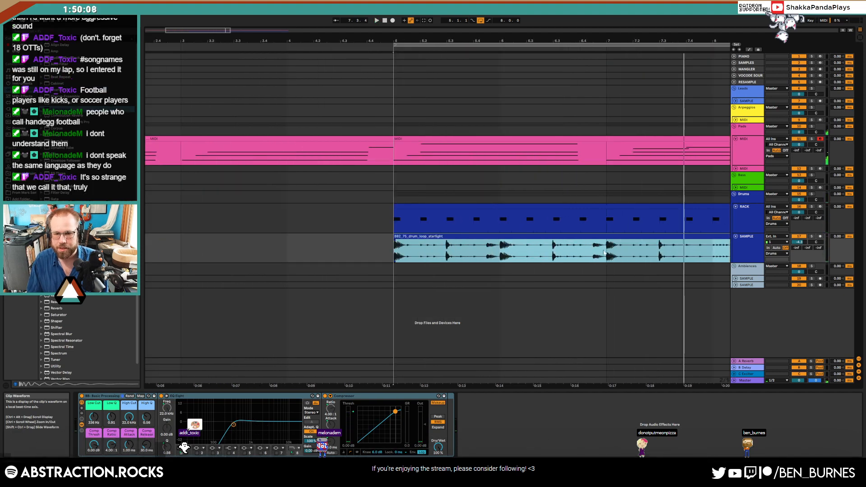
pyautogui.moveTo(227, 31); pyautogui.dragTo(306, 26)
pyautogui.click(478, 253)
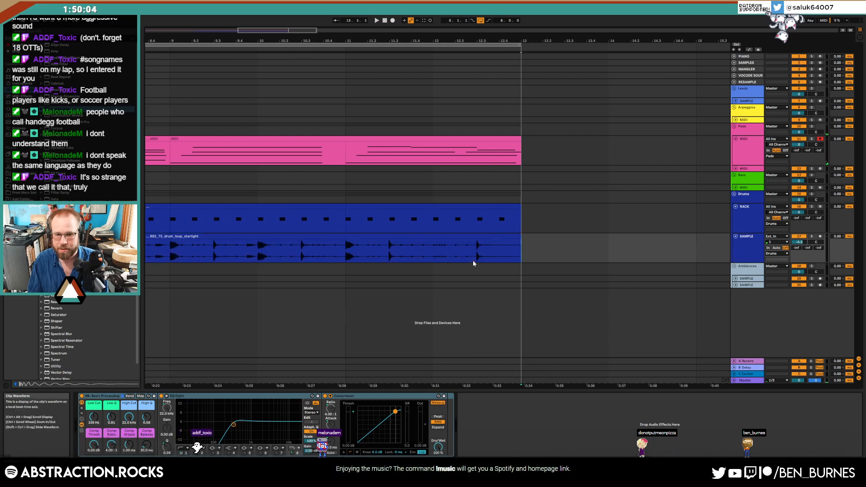
pyautogui.keyDown('ctrl'); pyautogui.scroll(10, 477, 250); pyautogui.keyUp('ctrl')
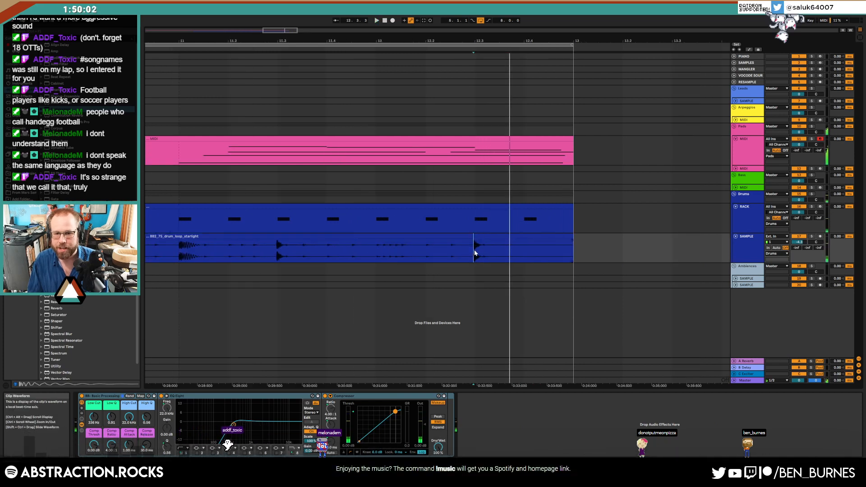
pyautogui.moveTo(452, 253); pyautogui.dragTo(723, 256)
pyautogui.keyDown('ctrl'); pyautogui.scroll(-3, 723, 256); pyautogui.keyUp('ctrl')
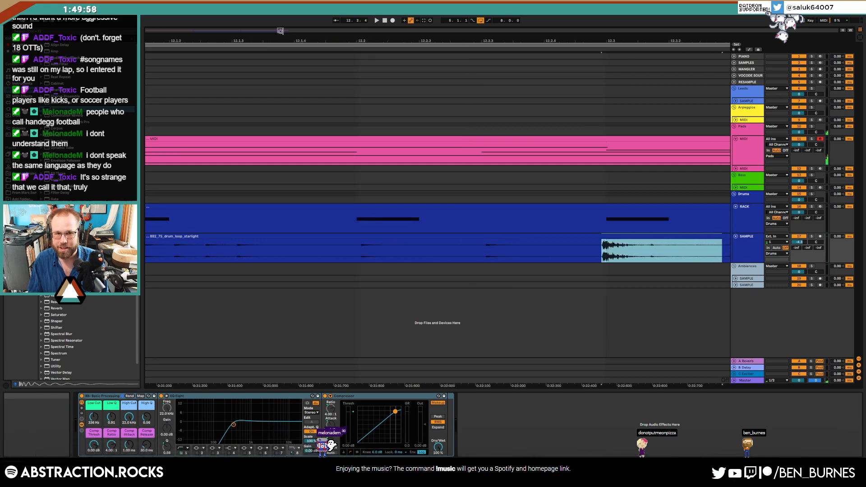
pyautogui.moveTo(280, 31); pyautogui.dragTo(285, 30)
pyautogui.keyDown('shift'); pyautogui.click(500, 248); pyautogui.keyUp('shift')
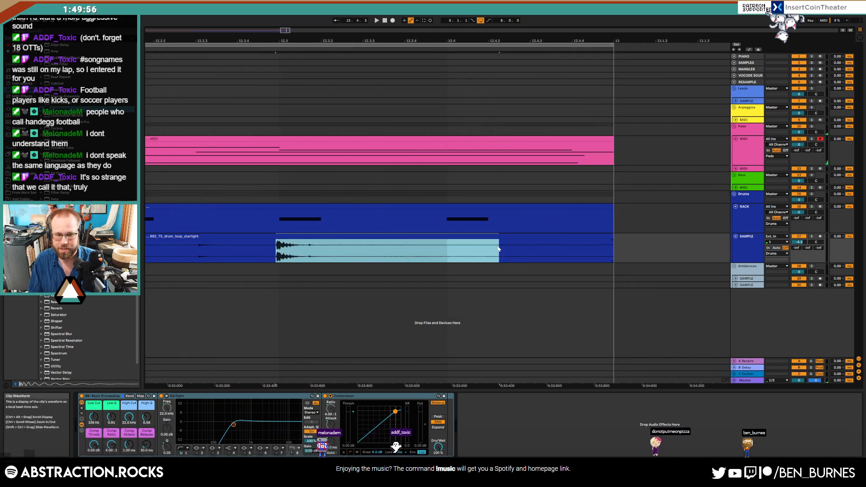
pyautogui.hotkey('ctrl', 'e')
pyautogui.click(509, 235)
pyautogui.press('Delete')
pyautogui.click(249, 236)
pyautogui.press('Delete')
pyautogui.click(305, 235)
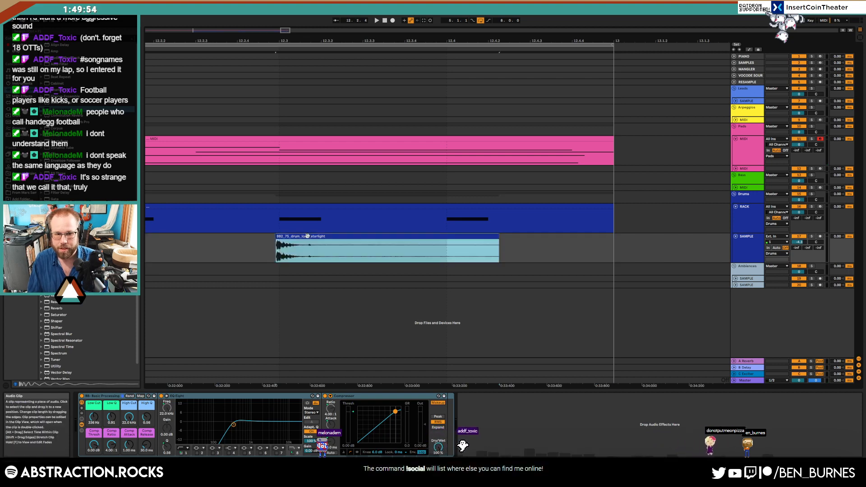
# - Move the isolated clap clip to beat 3 of bar 5, toggling grid snapping to line it up with the kick
pyautogui.keyDown('ctrl'); pyautogui.scroll(-5, 259, 239); pyautogui.keyUp('ctrl')
pyautogui.moveTo(322, 32); pyautogui.dragTo(312, 18)
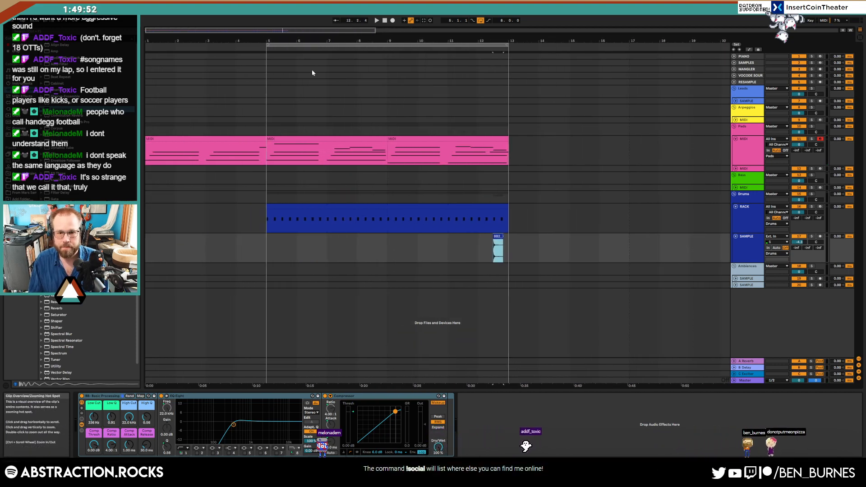
pyautogui.moveTo(499, 237); pyautogui.dragTo(299, 244)
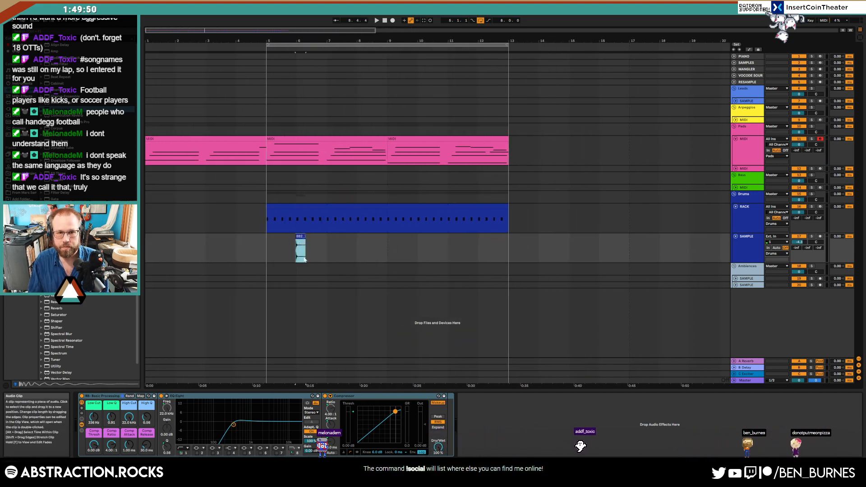
pyautogui.keyDown('ctrl'); pyautogui.scroll(3, 251, 223); pyautogui.keyUp('ctrl')
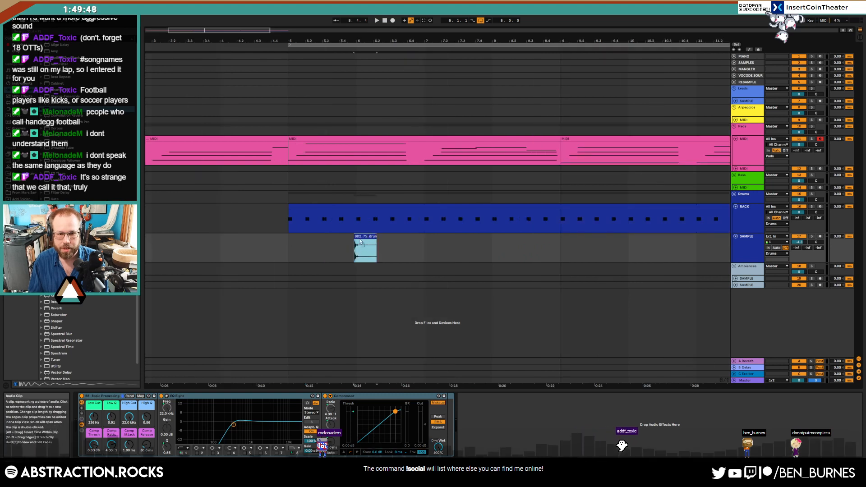
pyautogui.moveTo(380, 247); pyautogui.dragTo(344, 238)
pyautogui.hotkey('ctrl', '4')
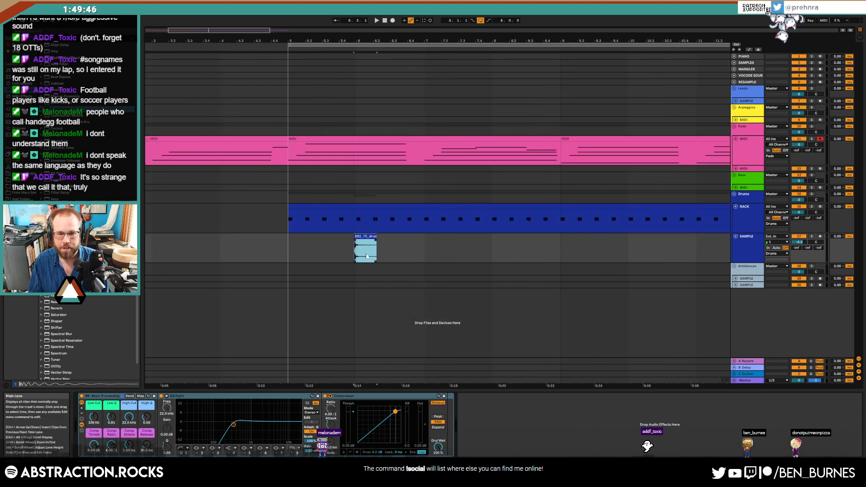
pyautogui.click(415, 252)
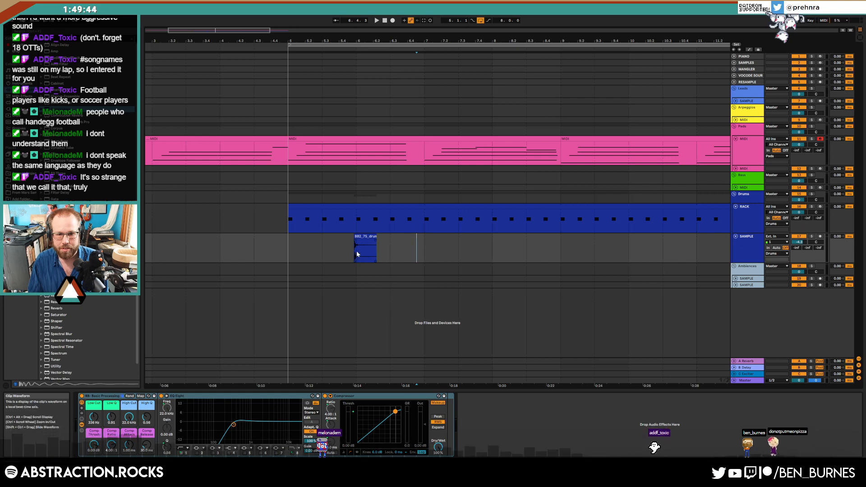
pyautogui.moveTo(365, 237); pyautogui.dragTo(326, 237)
pyautogui.scroll(5, 332, 237)
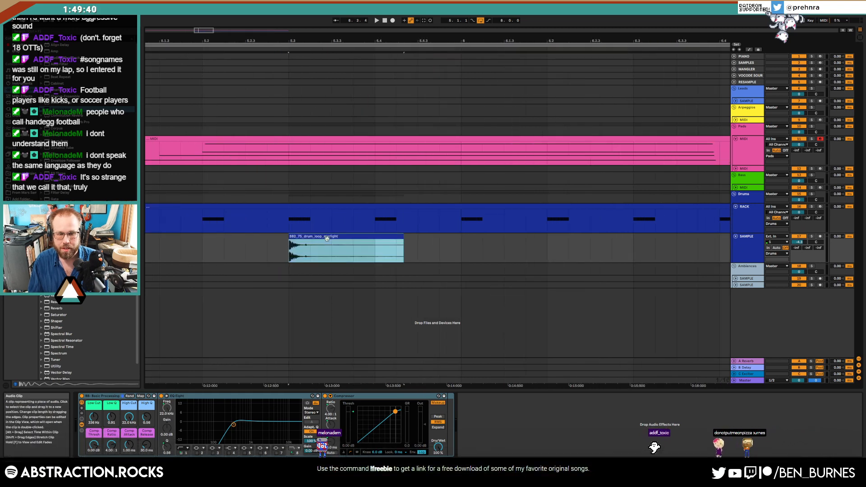
pyautogui.scroll(-5, 372, 252)
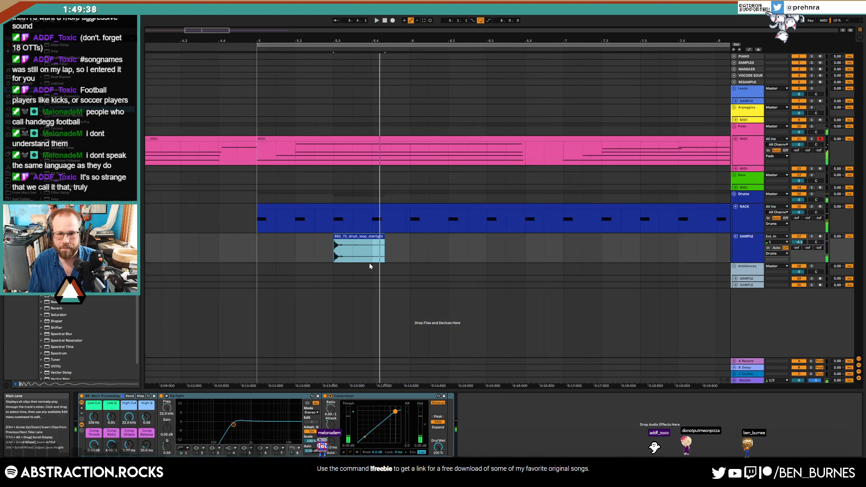
# - Select bar 5 around the clap and duplicate it through bar 12 so every bar has a clap on beat 3
pyautogui.moveTo(384, 253); pyautogui.dragTo(320, 247)
pyautogui.hotkey('ctrl', 'd')
pyautogui.hotkey('ctrl', 'd')
pyautogui.hotkey('ctrl', 'd')
pyautogui.hotkey('ctrl', 'd')
pyautogui.hotkey('ctrl', 'd')
pyautogui.hotkey('ctrl', 'd')
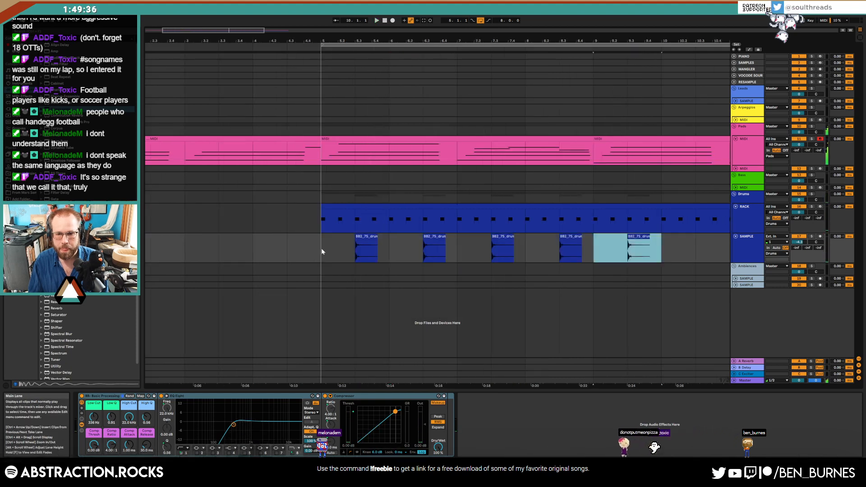
pyautogui.hotkey('ctrl', 'd')
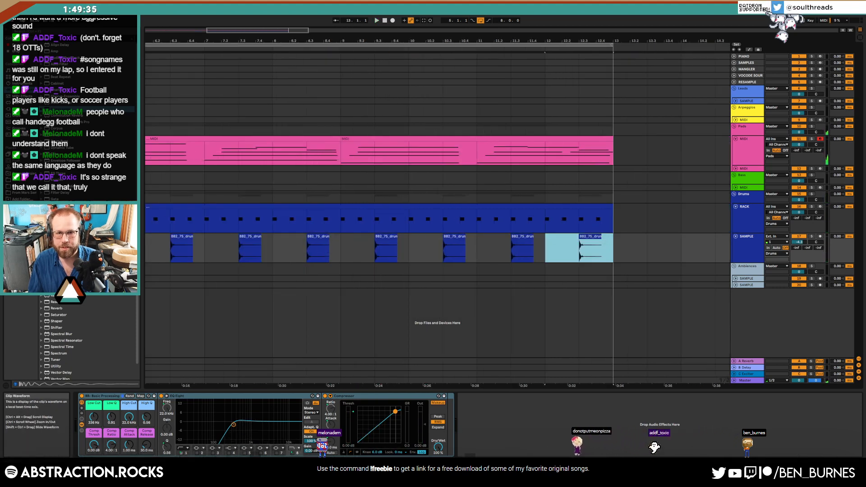
pyautogui.click(384, 20)
pyautogui.moveTo(280, 30); pyautogui.dragTo(270, 14)
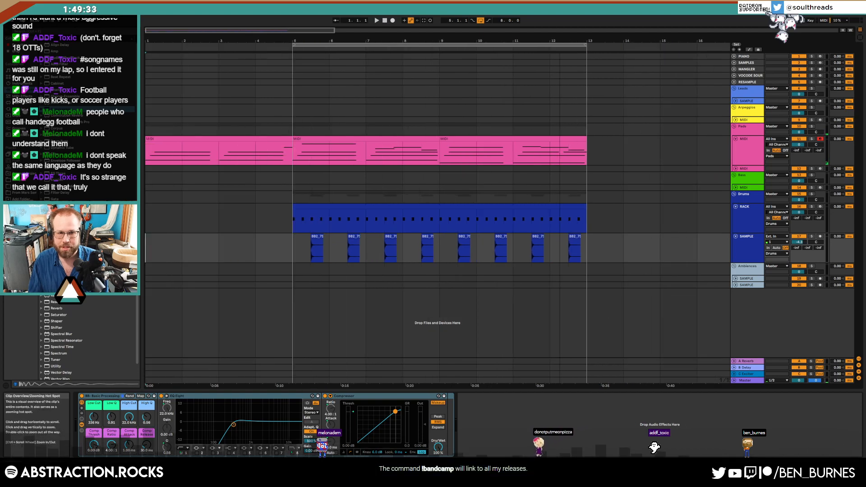
# - Examine the notes of the pad MIDI clip at bar 5, including the long top C5, and play the song from the start
pyautogui.doubleClick(363, 138)
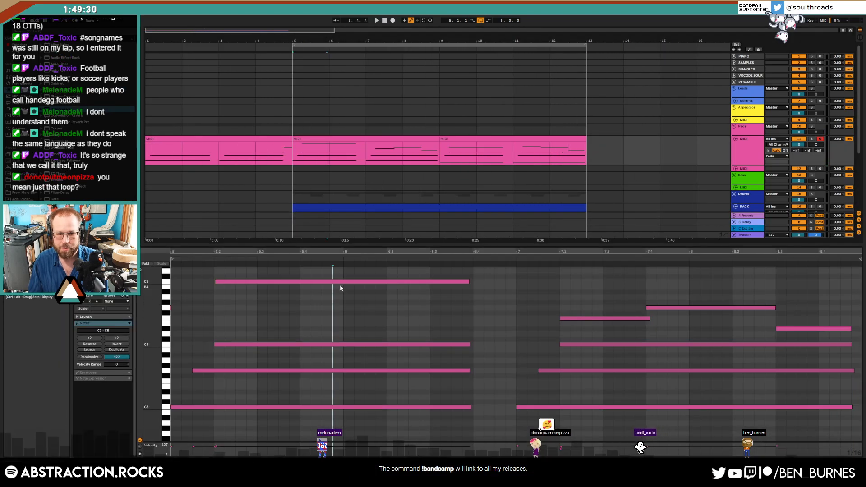
pyautogui.click(340, 281)
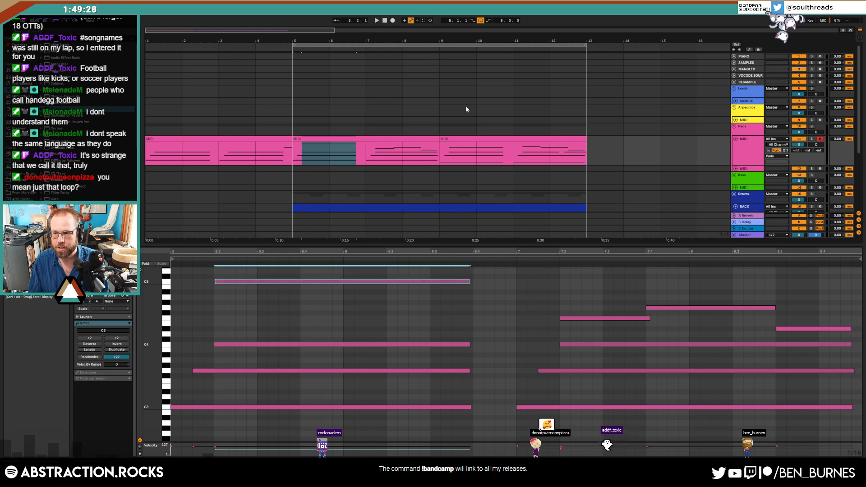
pyautogui.hotkey('shift', 'Tab')
pyautogui.click(386, 21)
pyautogui.press('space')
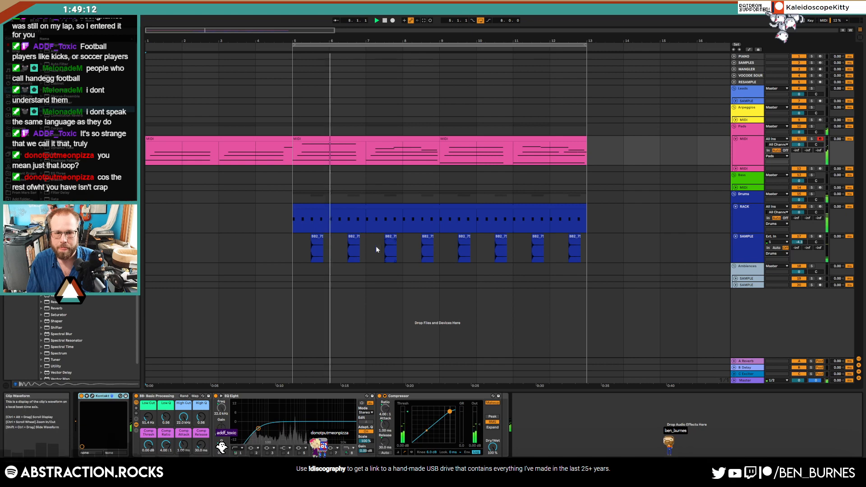
# - Extend each clap clip on the SAMPLE track to two beats, ending at the next bar line
pyautogui.moveTo(322, 237); pyautogui.dragTo(512, 235)
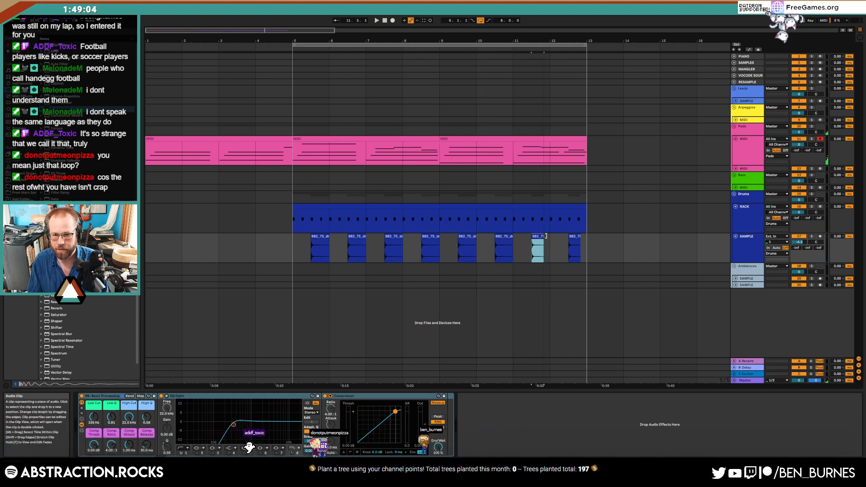
pyautogui.click(581, 235)
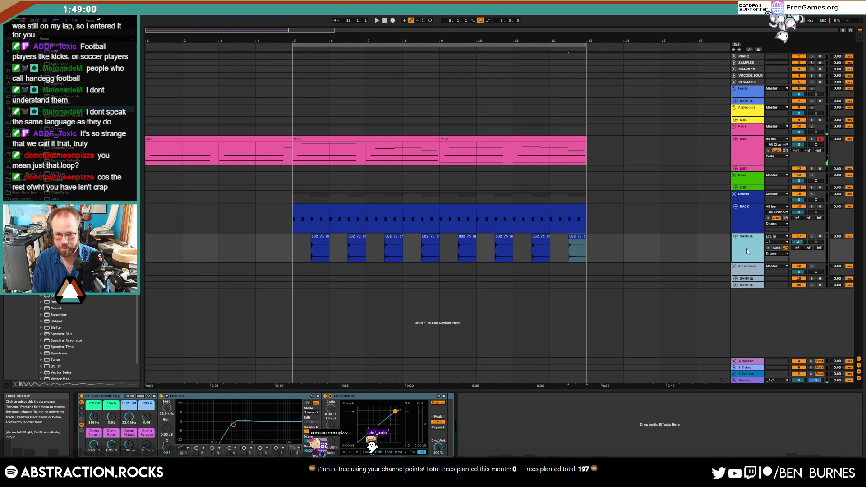
pyautogui.hotkey('ctrl', 'd')
pyautogui.press('space')
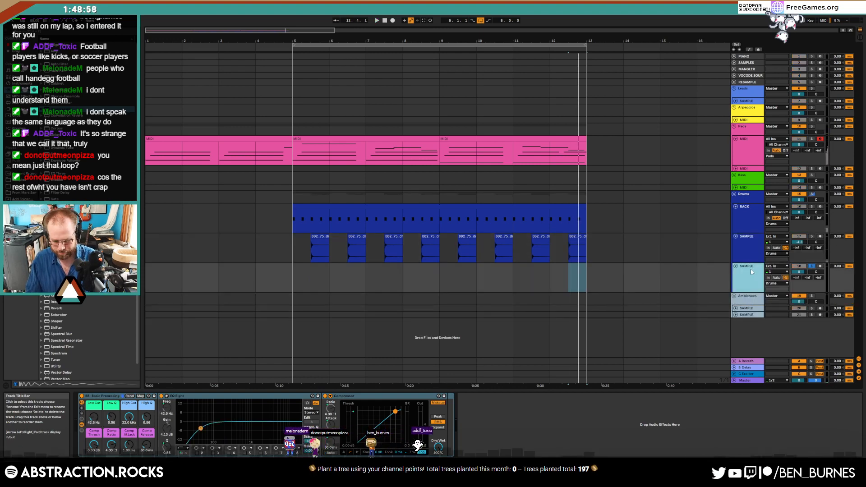
pyautogui.press('Delete')
# - Rename the clap's SAMPLE track "Das Clap" and play the arrangement from bar 3
pyautogui.write('Das Clap')
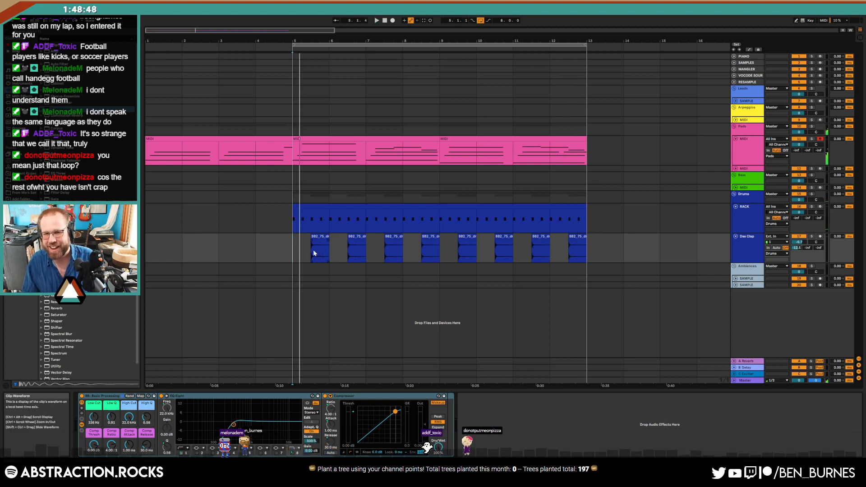
pyautogui.click(341, 207)
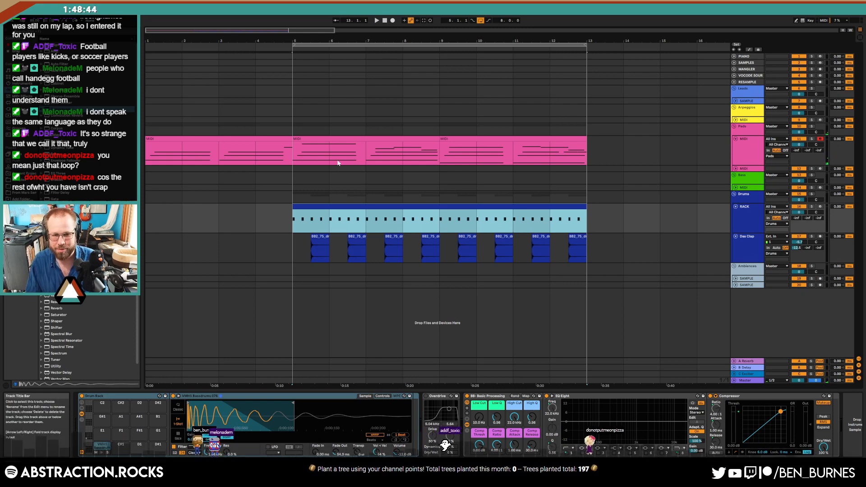
pyautogui.click(259, 157)
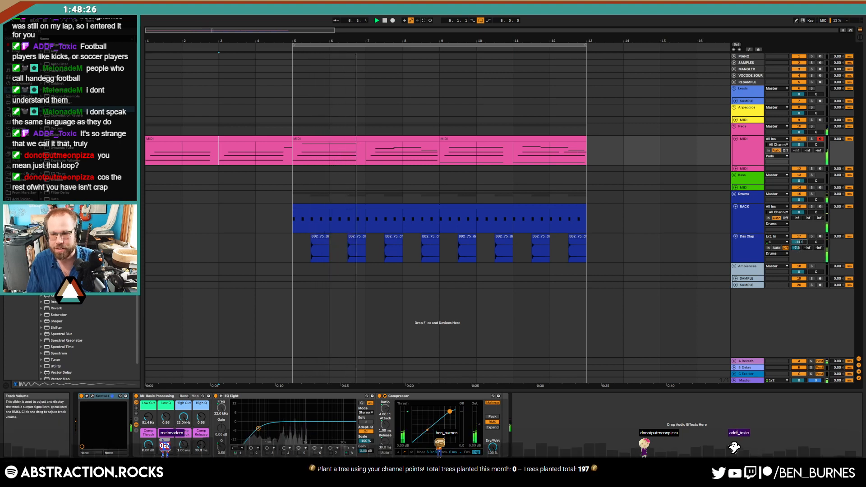
# - Delete the first clap clip, in bar 5, from the Das Clap track
pyautogui.click(318, 236)
pyautogui.press('Delete')
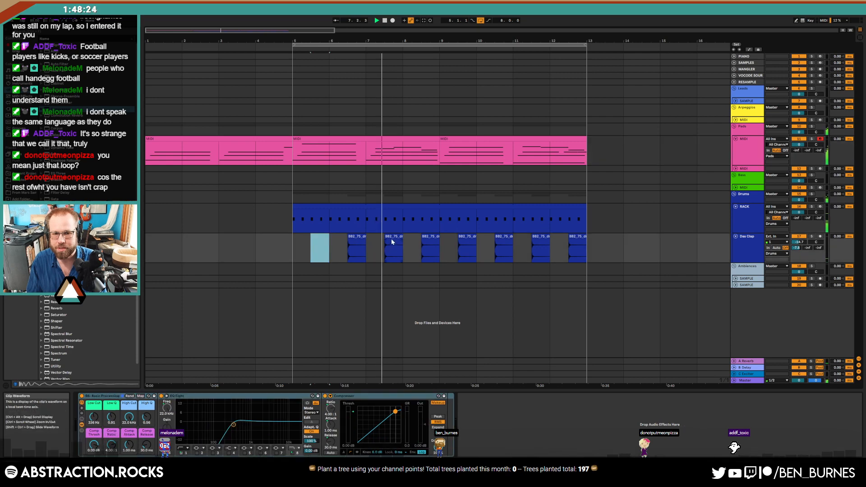
# - Delete the clap clips in bars 7, 9 and 11 and set the Das Clap track's volume to -14.2 dB
pyautogui.click(392, 237)
pyautogui.press('Delete')
pyautogui.click(465, 236)
pyautogui.press('Delete')
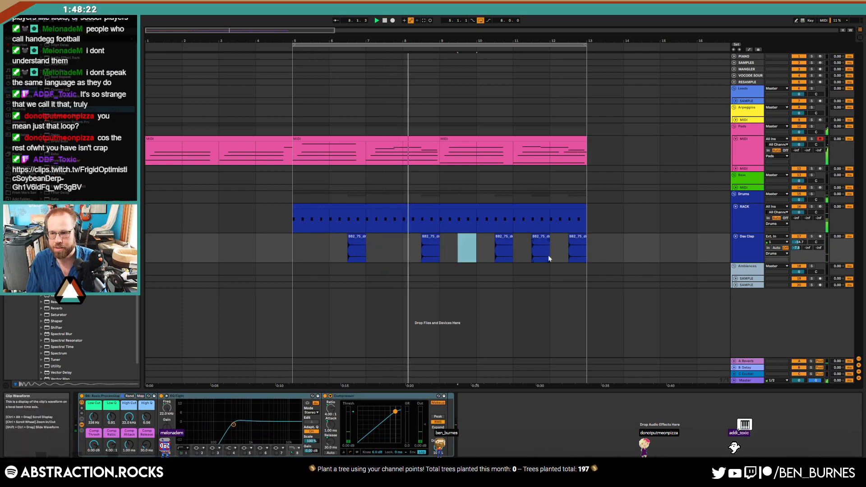
pyautogui.click(542, 238)
pyautogui.press('Delete')
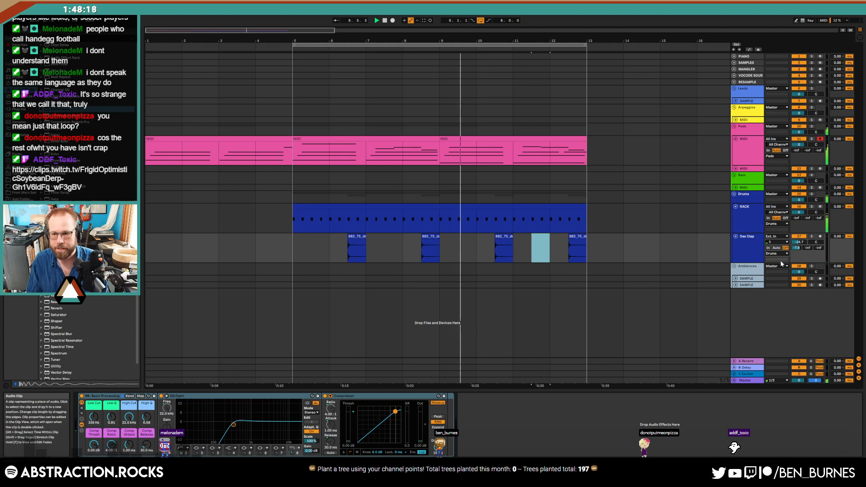
pyautogui.moveTo(799, 243); pyautogui.dragTo(798, 240)
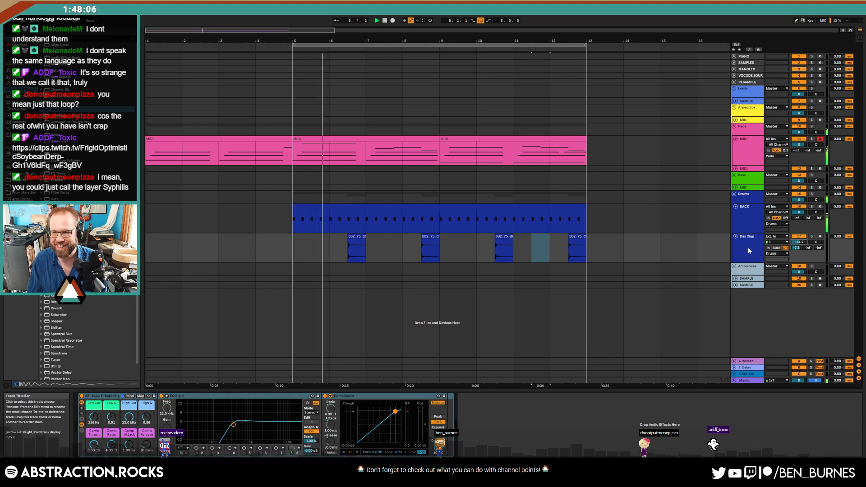
pyautogui.click(296, 248)
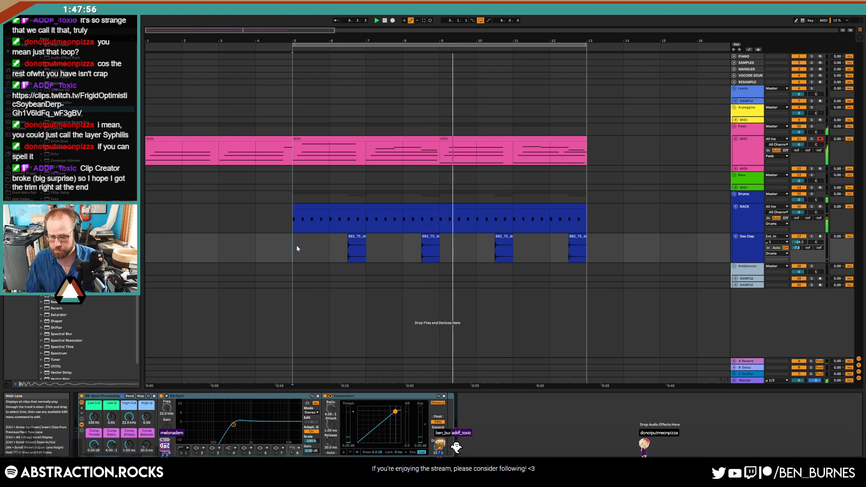
# - Stop playback, copy the pad track's Kontakt device and add a new MIDI track above SAMPLE in the Leads group
pyautogui.click(741, 165)
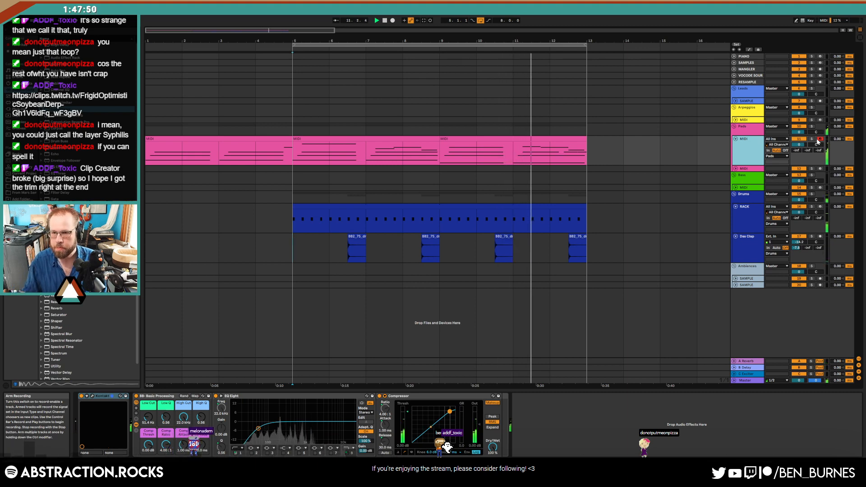
pyautogui.click(735, 101)
pyautogui.press('space')
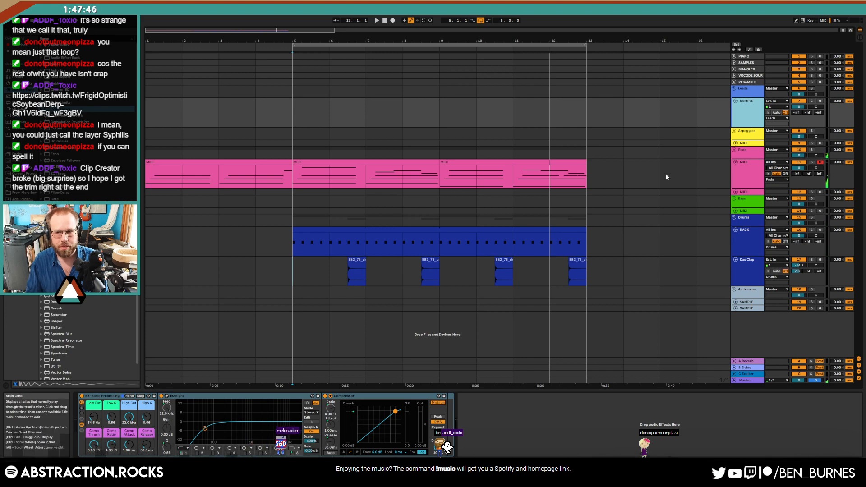
pyautogui.click(701, 163)
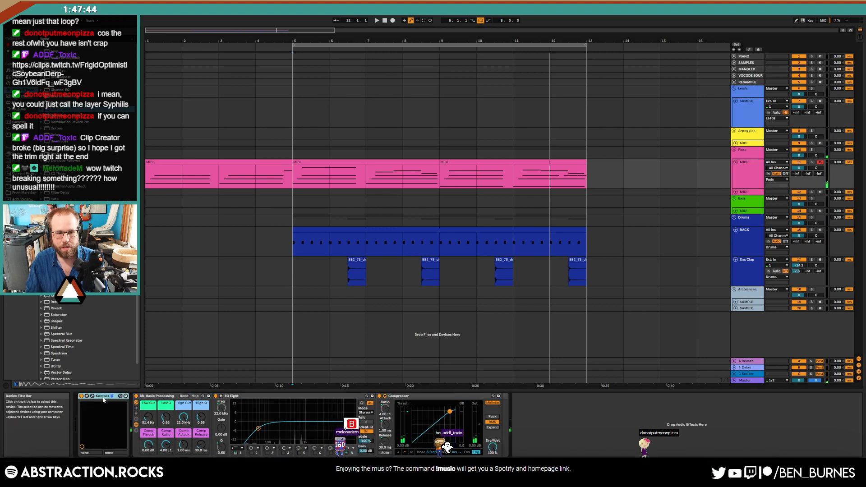
pyautogui.click(739, 109)
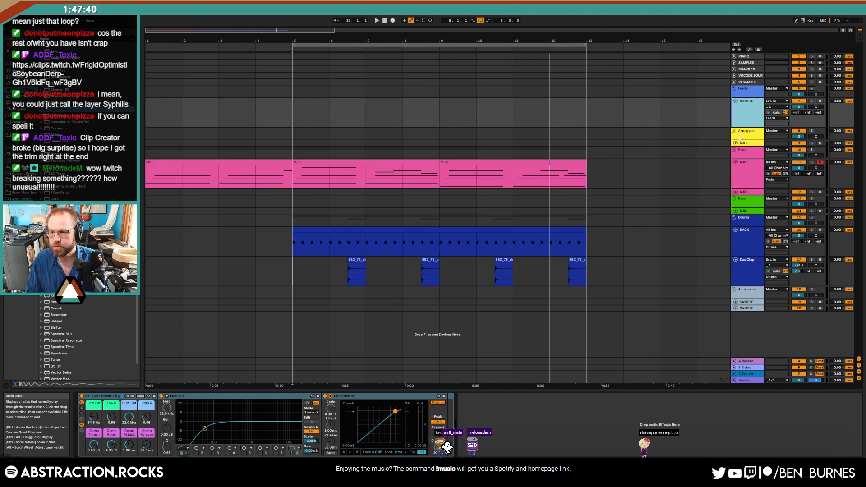
pyautogui.hotkey('ctrl', 'shift', 't')
pyautogui.moveTo(747, 131); pyautogui.dragTo(747, 99)
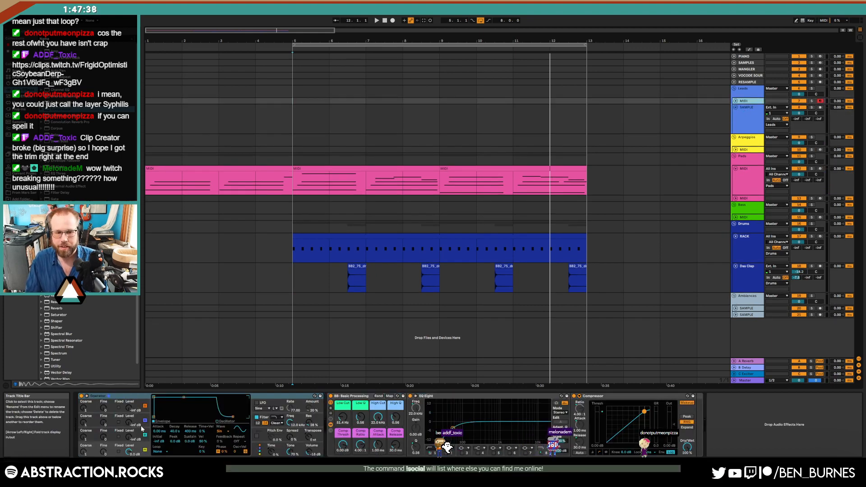
# - Replace Operator on the Leads MIDI track with the copied Kontakt device and remove the instrument loaded in it
pyautogui.click(131, 397)
pyautogui.hotkey('ctrl', 'v')
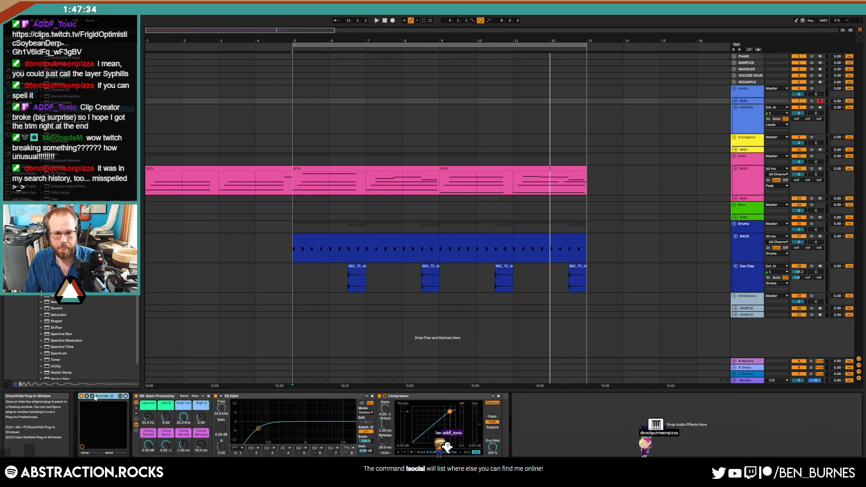
pyautogui.click(93, 395)
pyautogui.click(585, 93)
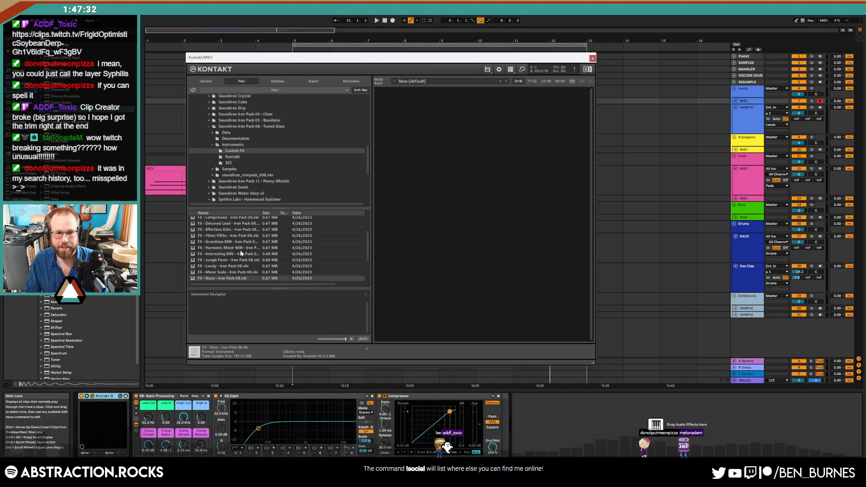
# - Load the FX - Detuned Lead - Iron Pack 08 patch in Kontakt, try it out and close the plug-in window
pyautogui.scroll(1, 237, 246)
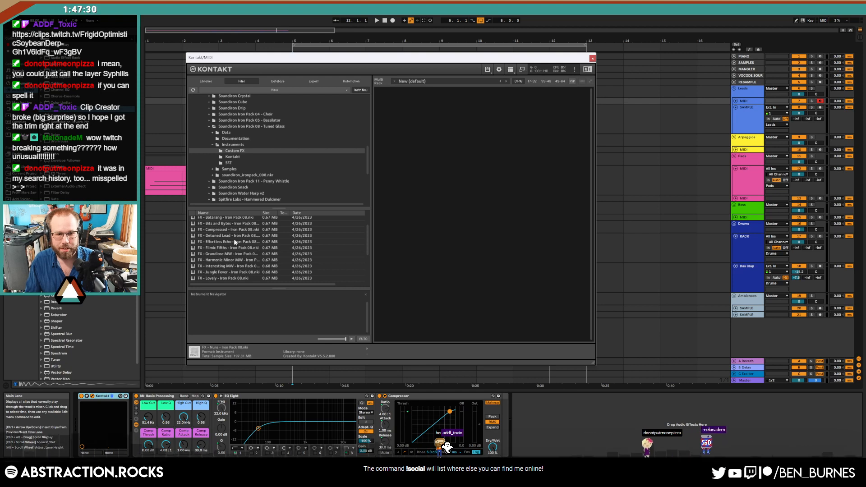
pyautogui.click(234, 235)
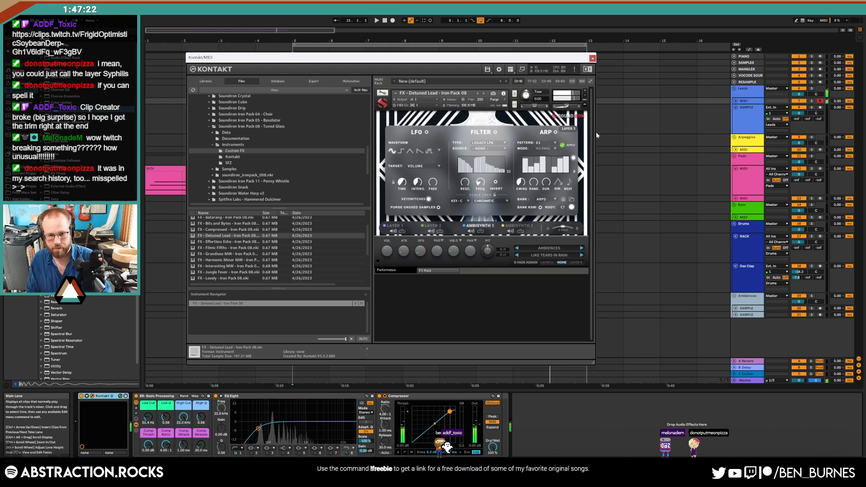
pyautogui.click(592, 58)
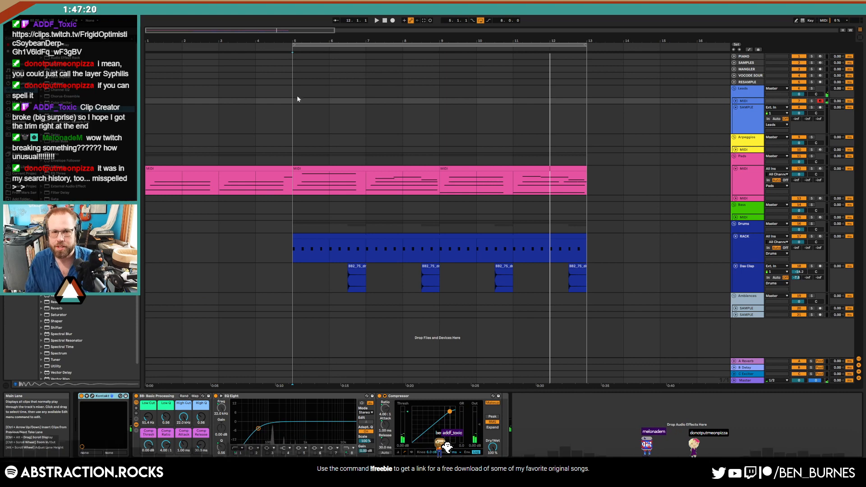
# - Delete the SAMPLE track from the Leads group and play the arrangement from bar 4
pyautogui.click(737, 100)
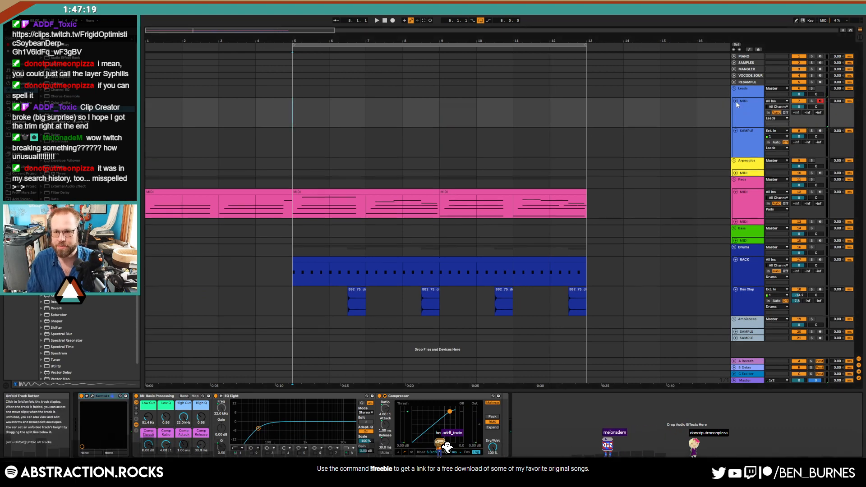
pyautogui.click(743, 139)
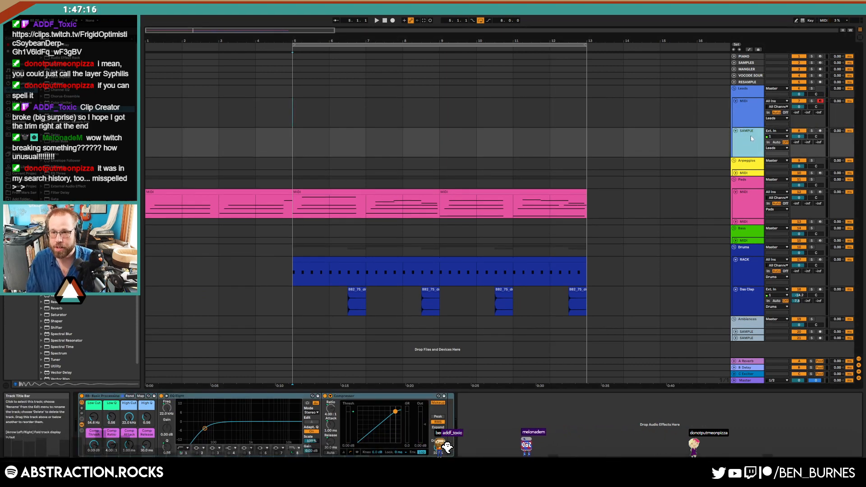
pyautogui.press('Delete')
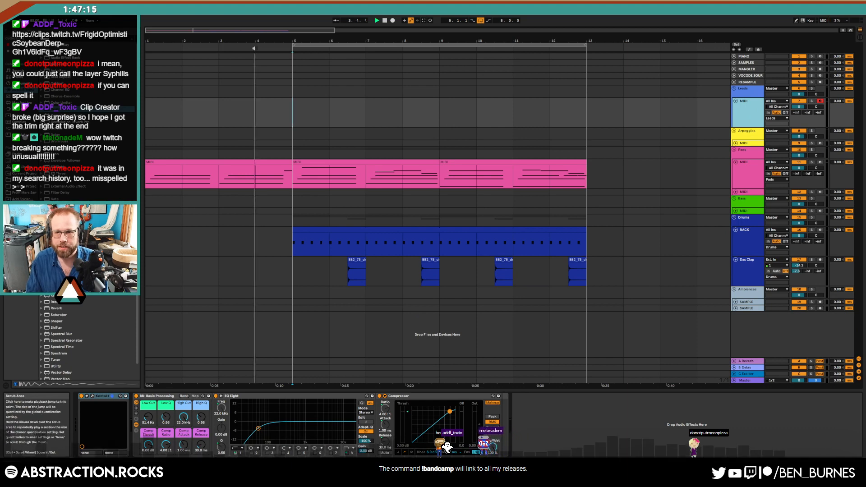
pyautogui.click(255, 48)
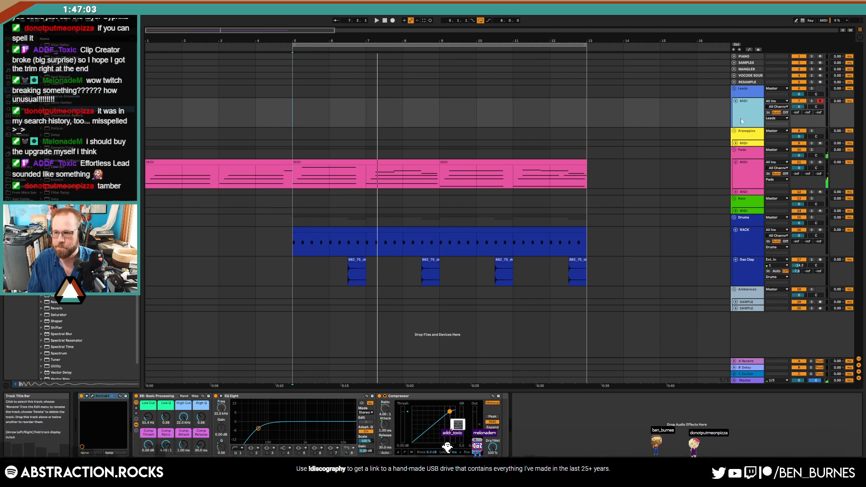
# - Replace the lead's Kontakt instrument with FX - Vibratooo - Iron Pack 08 and audition it against the playing arrangement
pyautogui.click(92, 396)
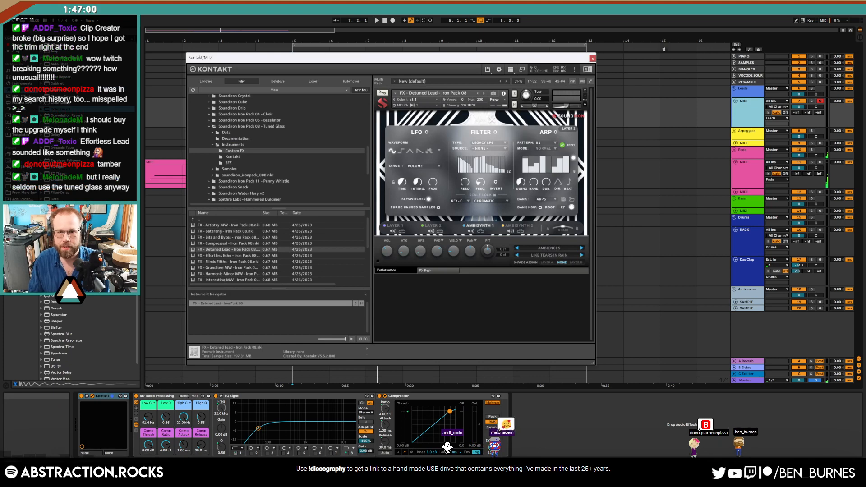
pyautogui.click(585, 91)
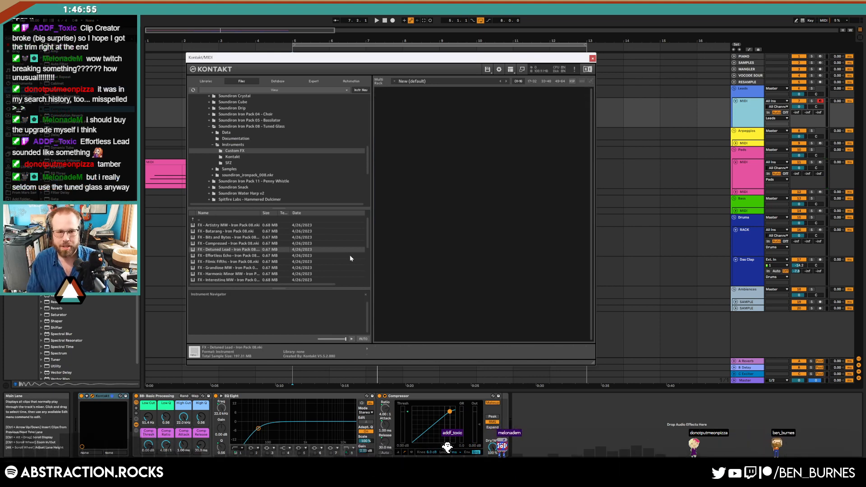
pyautogui.moveTo(366, 223); pyautogui.dragTo(356, 264)
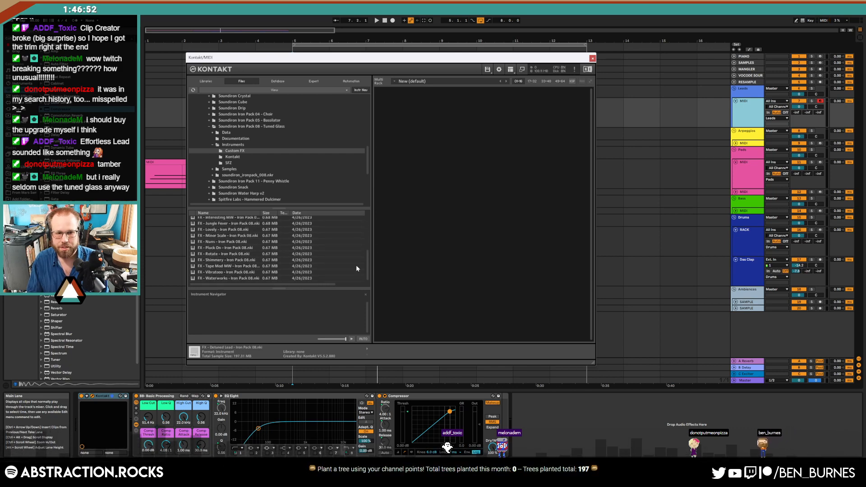
pyautogui.click(233, 272)
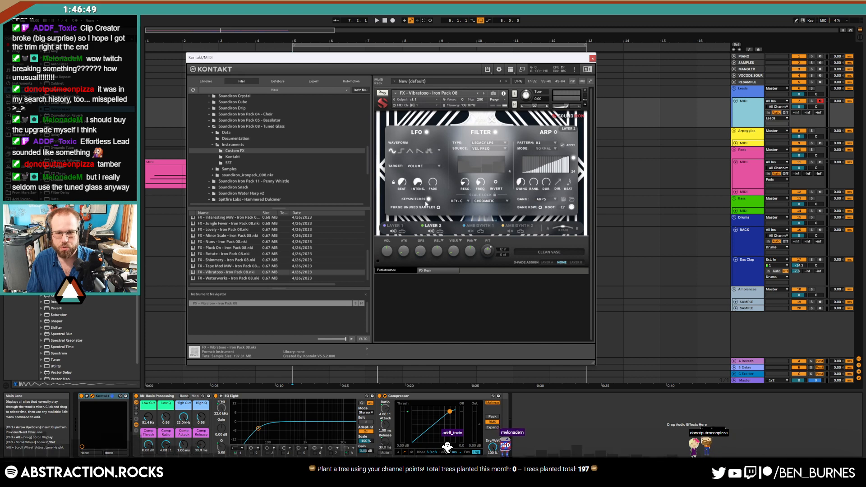
pyautogui.press('space')
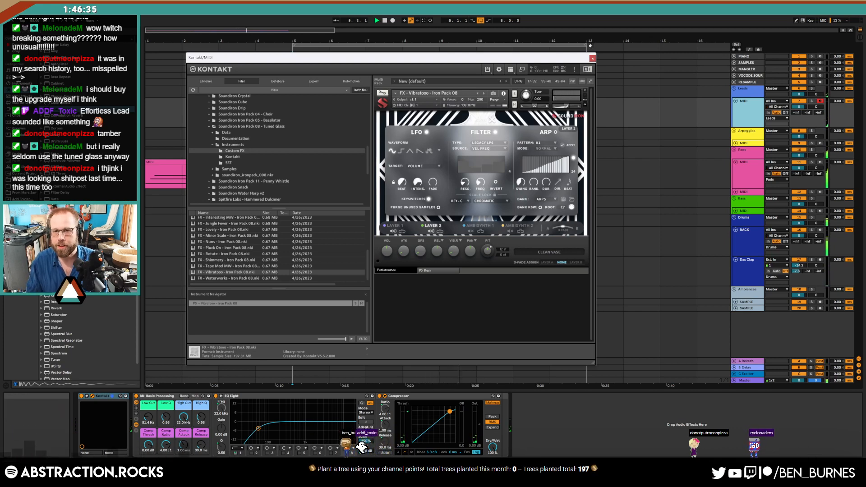
pyautogui.press('space')
pyautogui.click(592, 59)
# - Expand the Bass group's MIDI track, play the song from the start and arm the track for recording
pyautogui.click(580, 115)
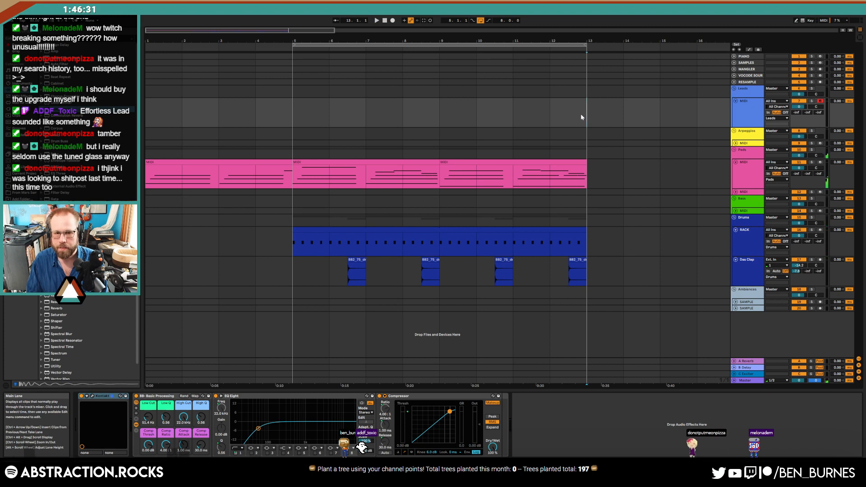
pyautogui.moveTo(581, 176); pyautogui.dragTo(127, 179)
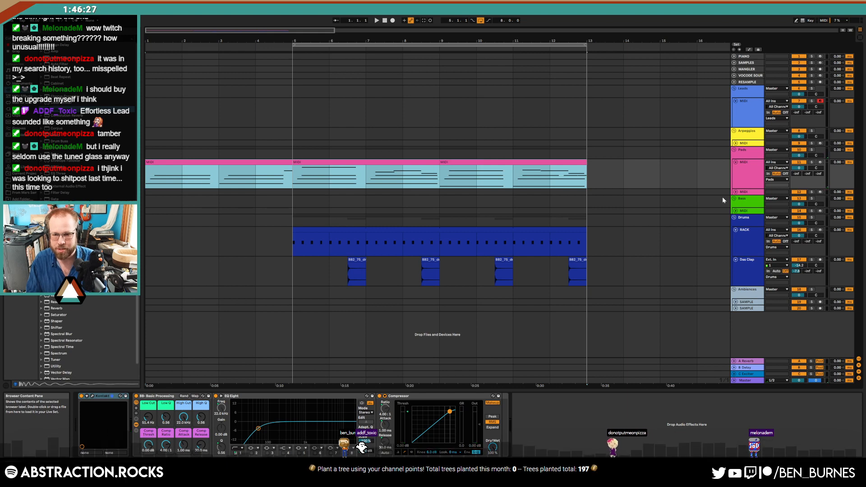
pyautogui.click(739, 212)
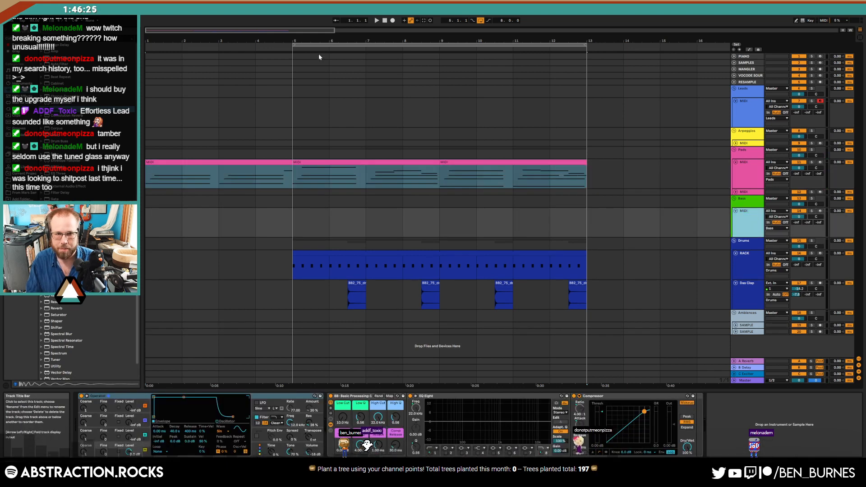
pyautogui.click(385, 21)
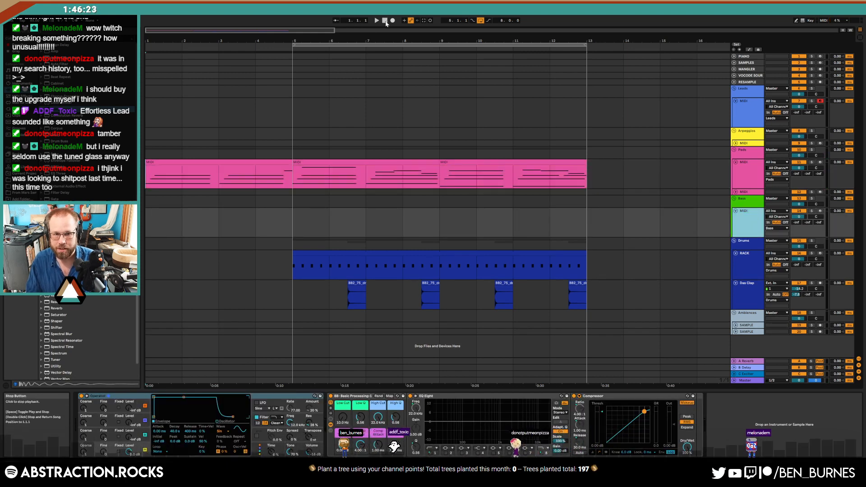
pyautogui.press('space')
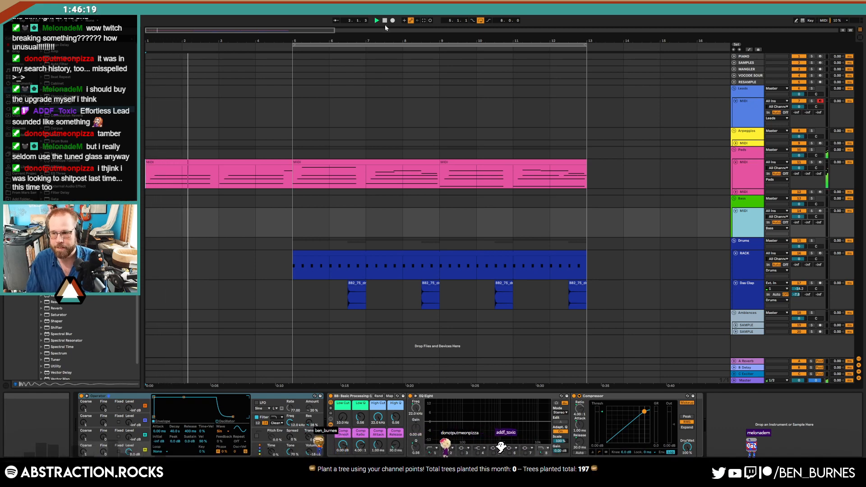
pyautogui.click(819, 211)
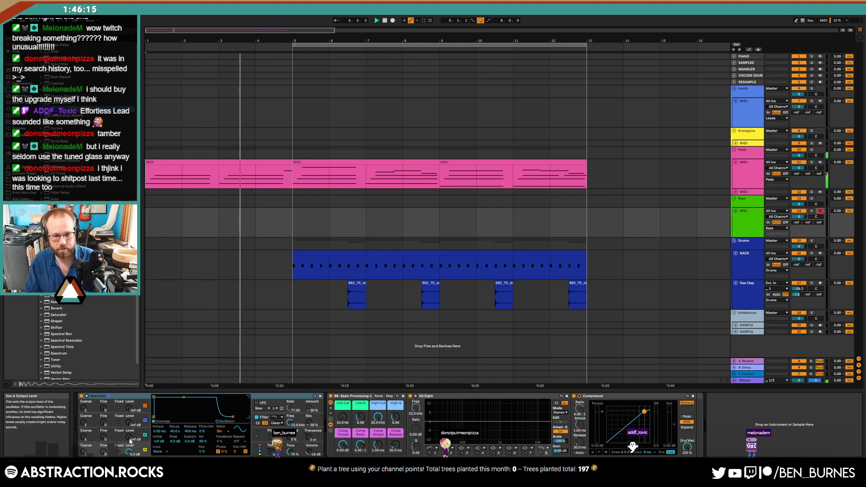
# - Raise Oscillator B's level to about -38 dB and set Oscillator A's waveform to Square 3 in the bass Operator
pyautogui.moveTo(130, 439); pyautogui.dragTo(130, 430)
pyautogui.click(98, 445)
pyautogui.click(223, 432)
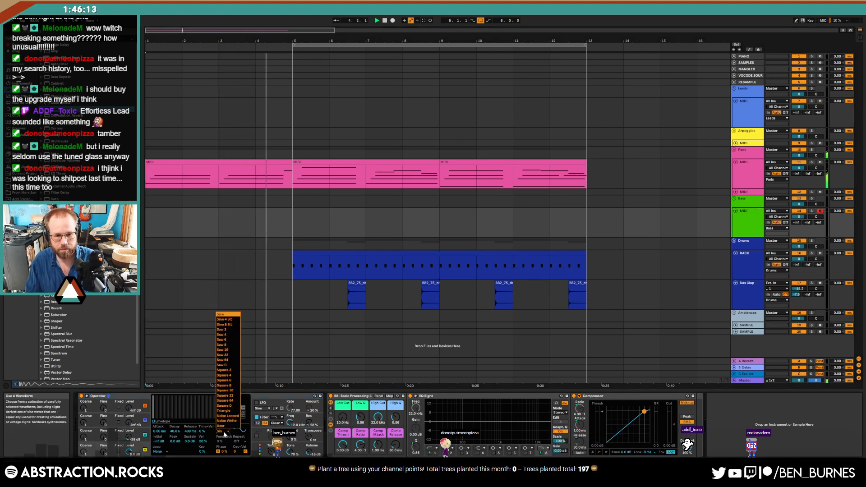
pyautogui.click(234, 368)
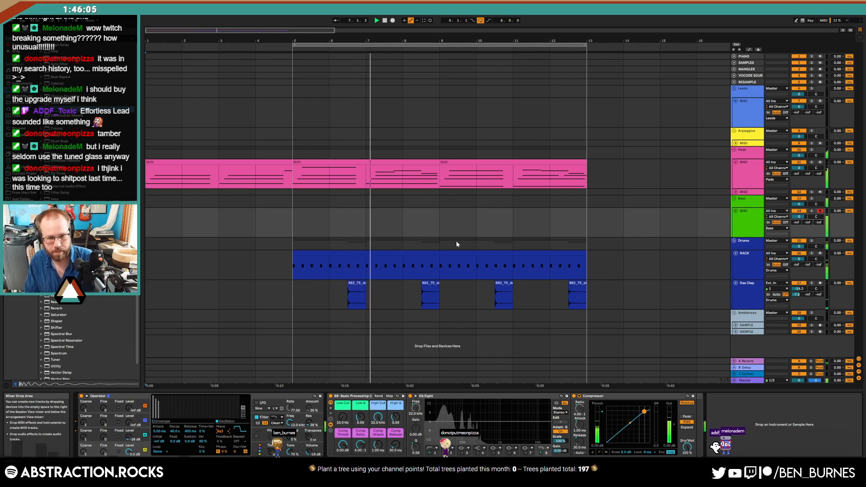
# - Set the number of voices to 1 in the bass Operator's global settings
pyautogui.click(252, 455)
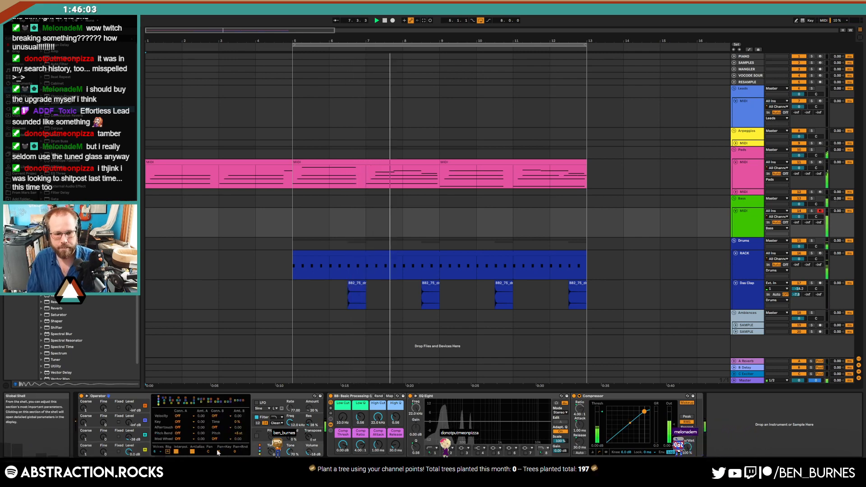
pyautogui.click(155, 451)
pyautogui.click(163, 387)
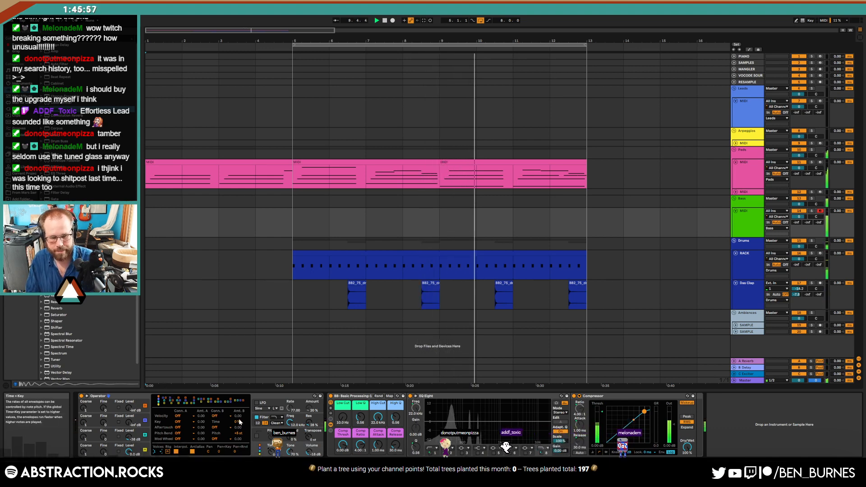
# - Increase the bass Operator's Spread and enable Glide with a time of about 80 ms
pyautogui.moveTo(290, 438); pyautogui.dragTo(290, 408)
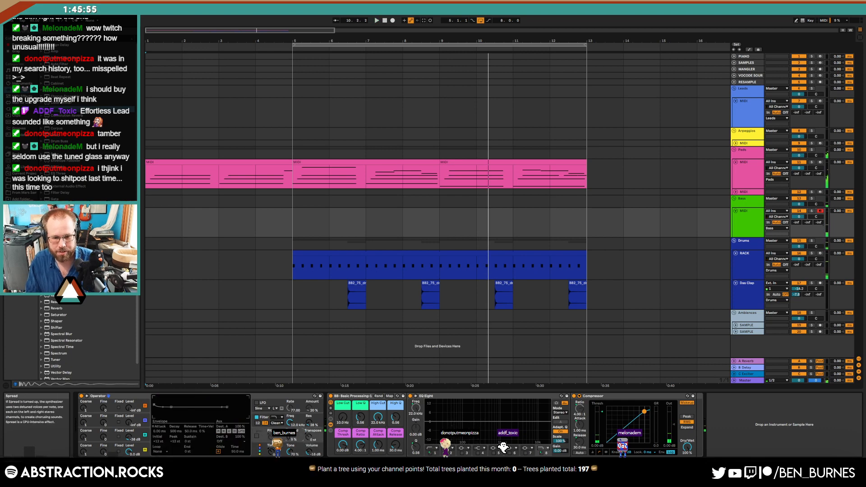
pyautogui.click(220, 451)
pyautogui.moveTo(237, 451); pyautogui.dragTo(238, 444)
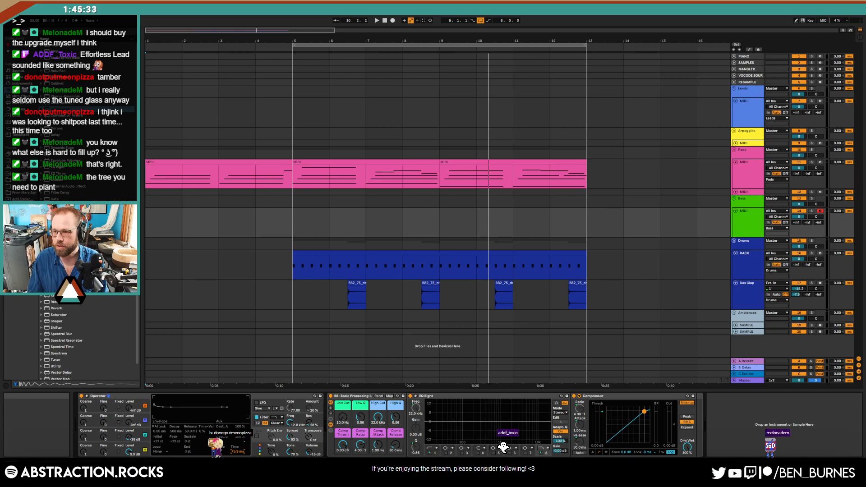
# - Play the song and raise Oscillator B's level to about -21 dB in the bass Operator
pyautogui.click(236, 51)
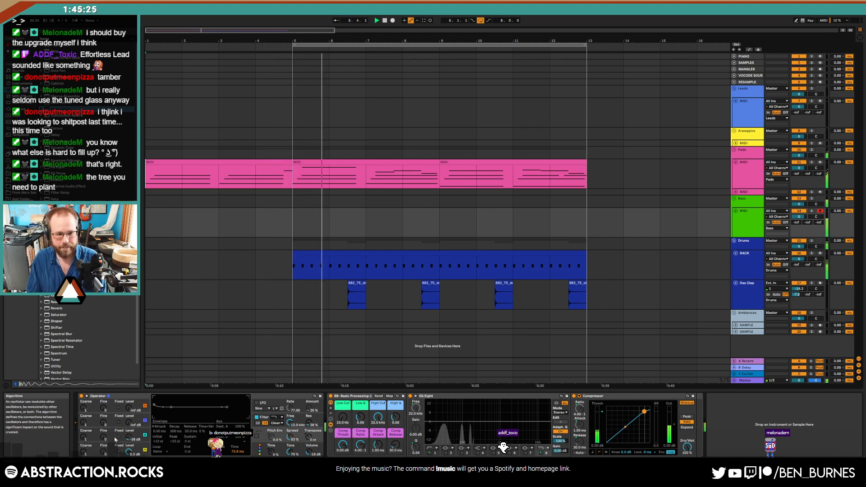
pyautogui.click(127, 437)
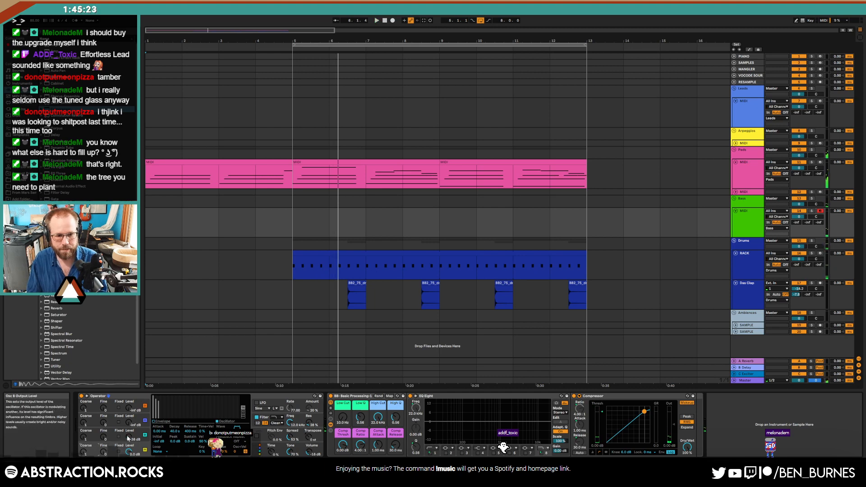
pyautogui.moveTo(127, 437); pyautogui.dragTo(128, 426)
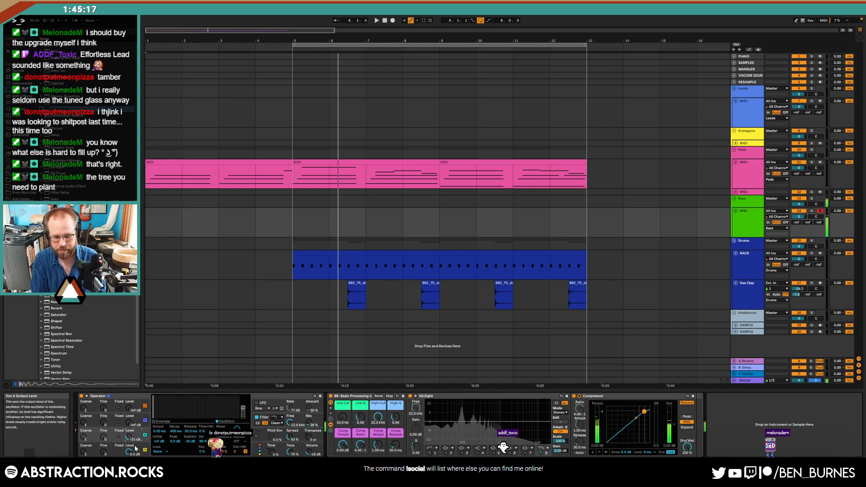
pyautogui.press('space')
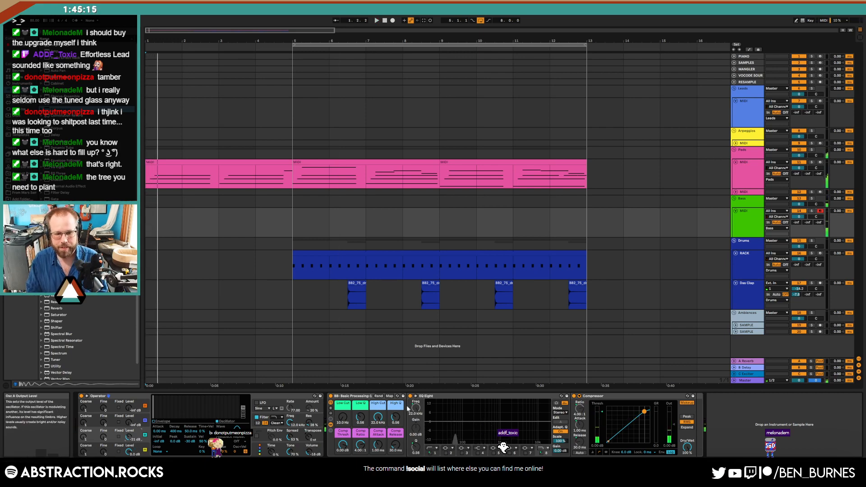
# - Lower the bass Operator's filter frequency and bring Oscillator B's level back down while auditioning the song
pyautogui.moveTo(291, 424); pyautogui.dragTo(290, 451)
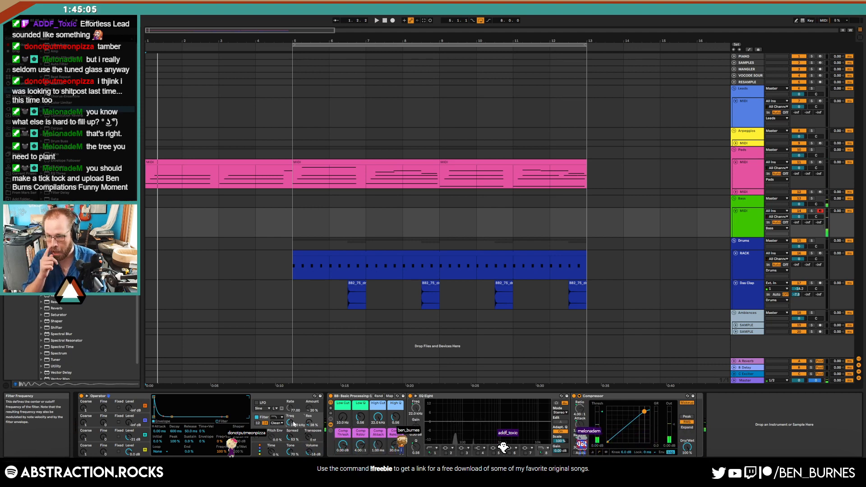
pyautogui.click(249, 46)
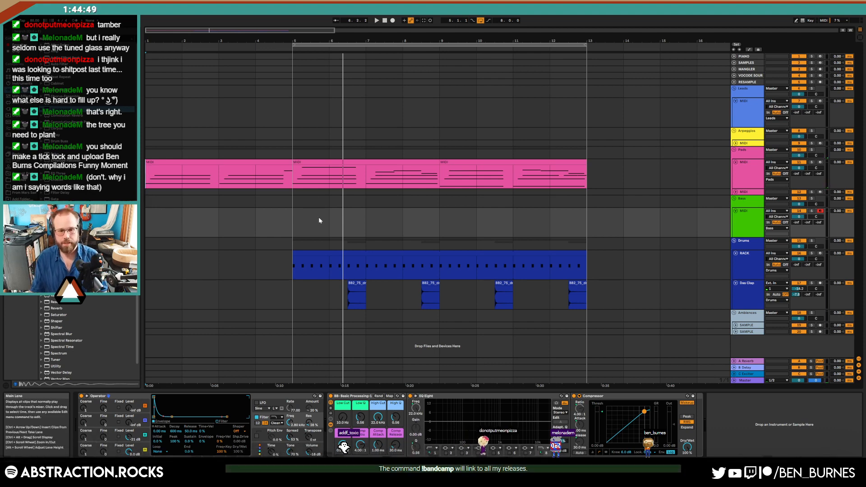
pyautogui.moveTo(128, 436); pyautogui.dragTo(128, 453)
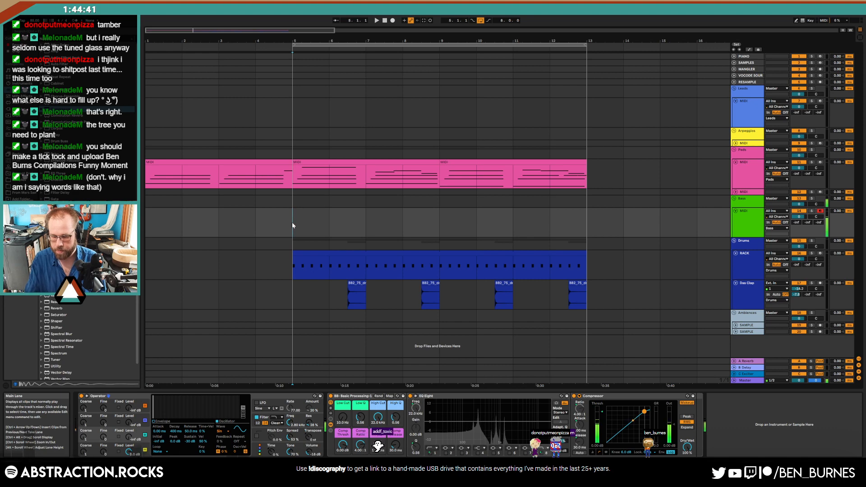
# - Set Oscillator A's waveform to Triangle in the bass Operator and audition it with the song
pyautogui.click(98, 449)
pyautogui.click(221, 431)
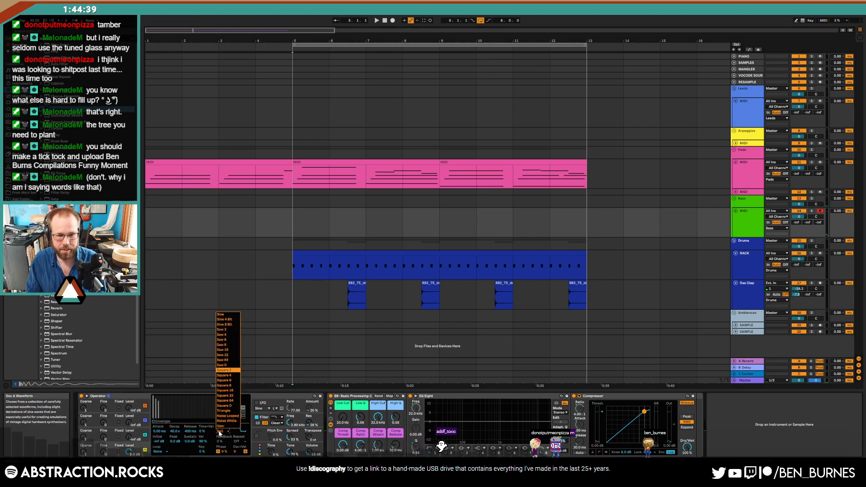
pyautogui.click(237, 412)
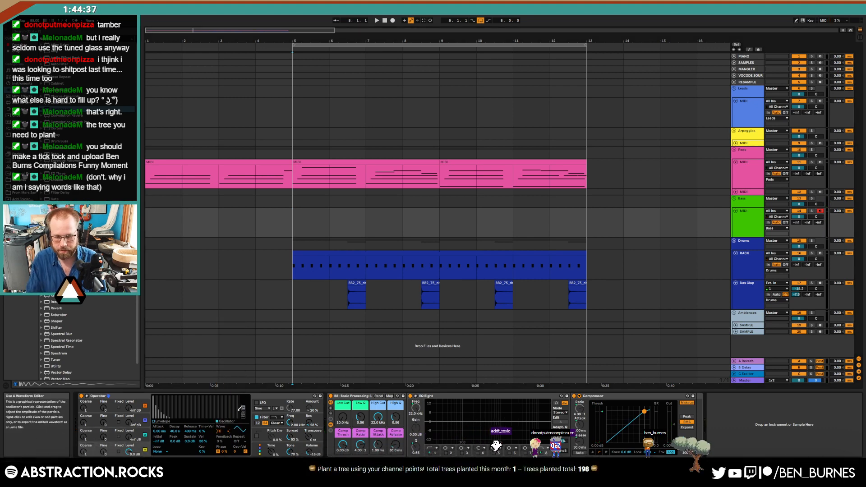
pyautogui.press('space')
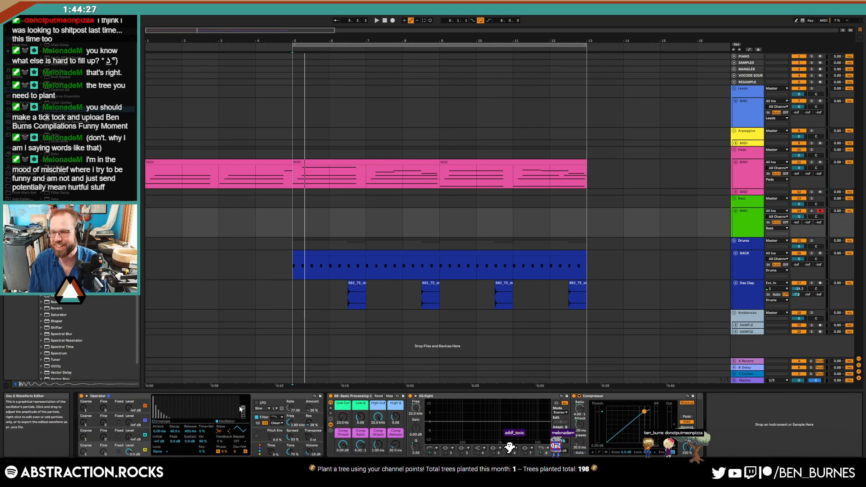
# - Play the song from bar 4 while performing the bass line and capture the played notes as a MIDI clip
pyautogui.click(257, 223)
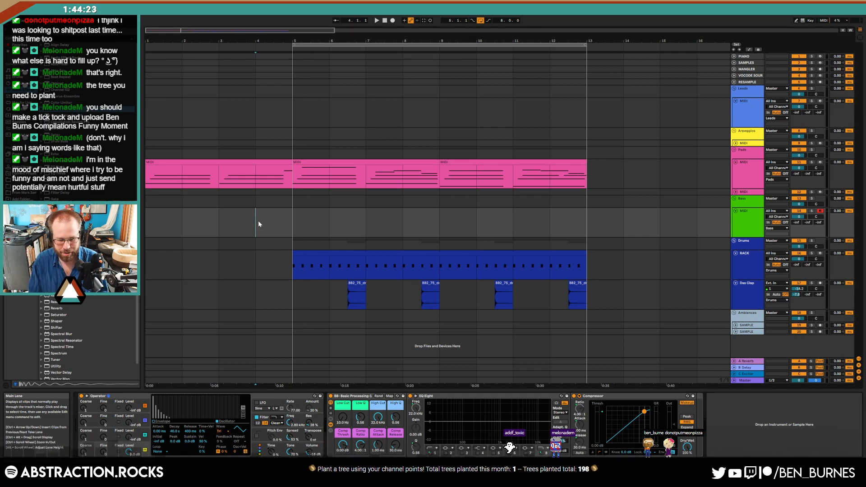
pyautogui.press('space')
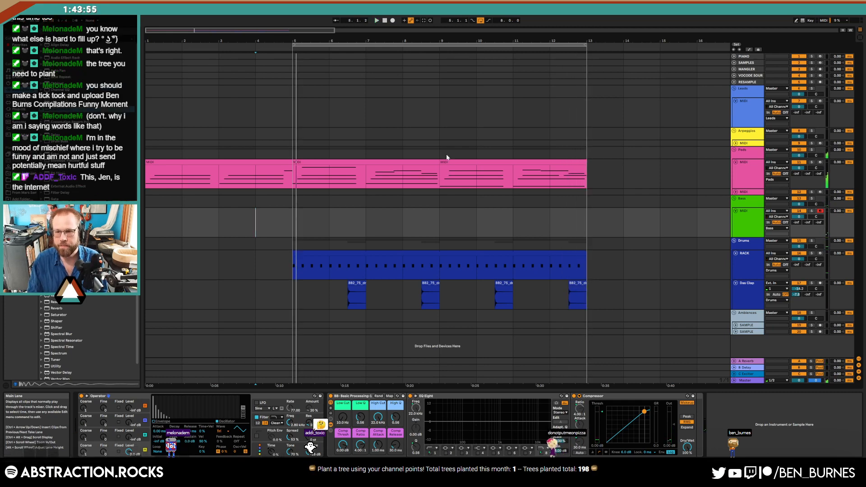
pyautogui.click(424, 21)
# - Open the captured bass clip and inspect its low G#0 and A#0 notes near the end
pyautogui.click(542, 211)
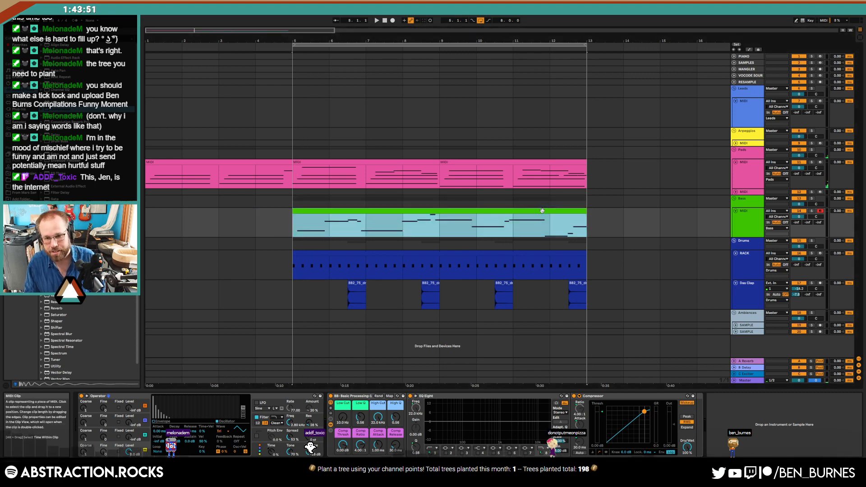
pyautogui.doubleClick(466, 212)
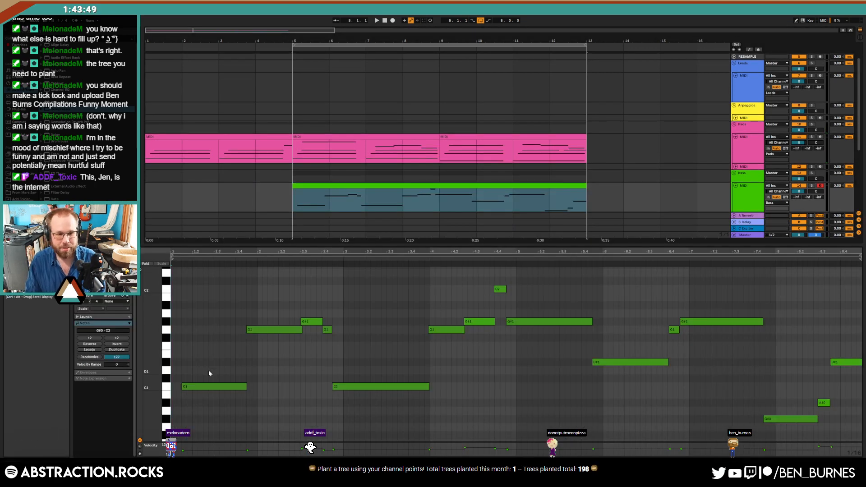
pyautogui.click(802, 419)
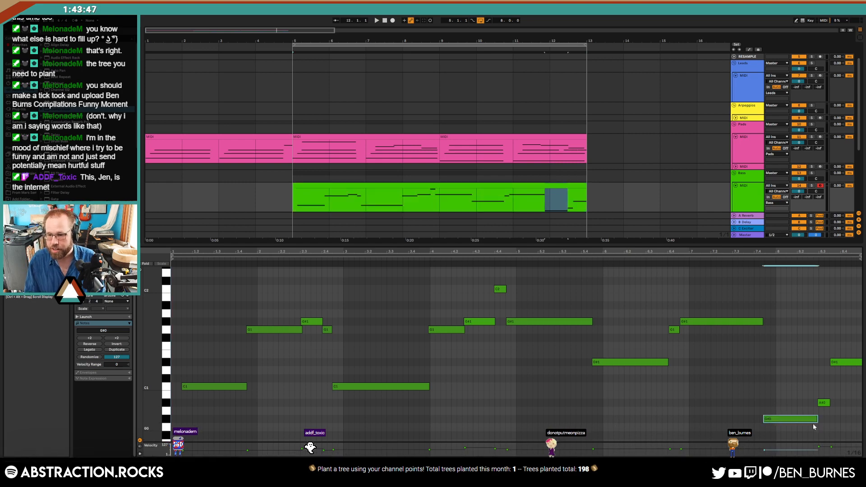
pyautogui.click(824, 403)
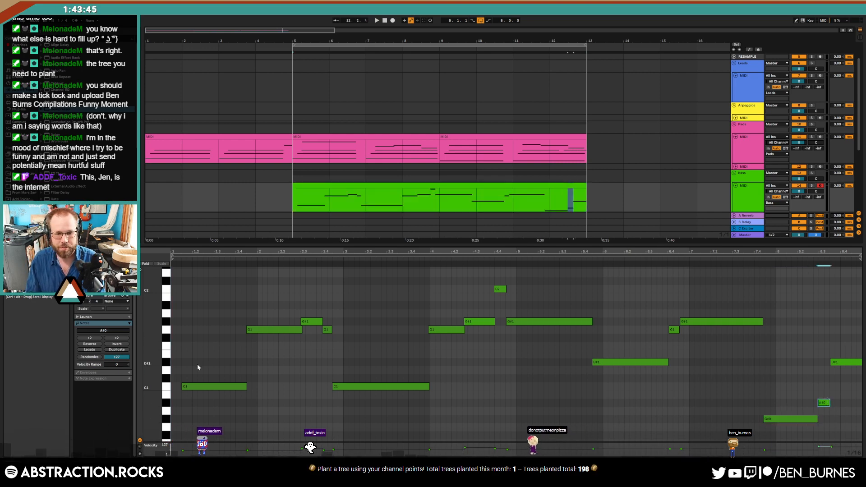
# - Return to the bass track's devices and increase the bass Operator's Spread while the song plays
pyautogui.hotkey('shift', 'Tab')
pyautogui.press('space')
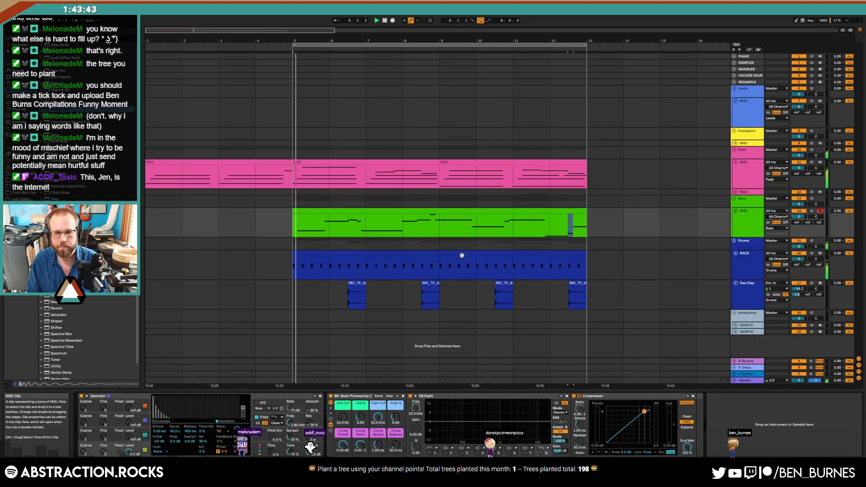
pyautogui.click(750, 223)
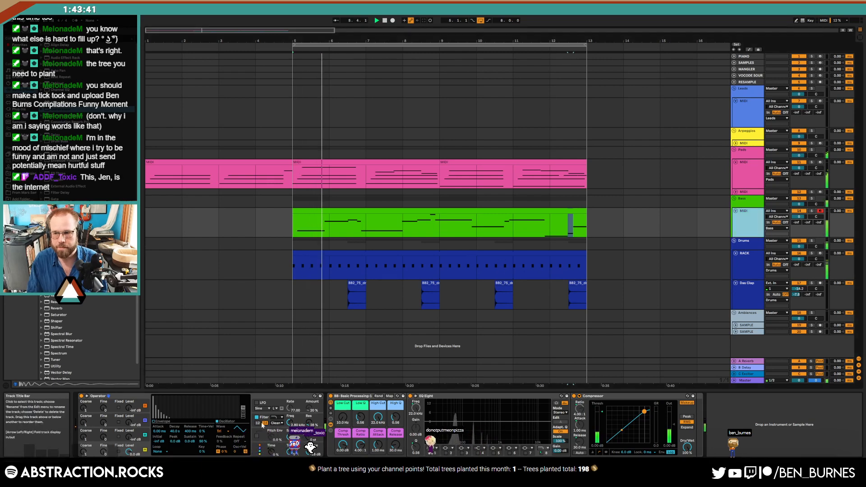
pyautogui.click(290, 436)
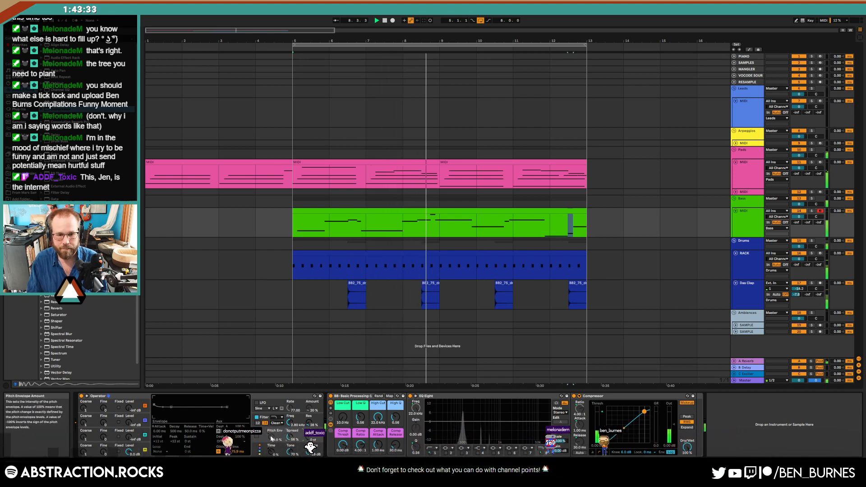
# - In bar 4 of the bass clip, start the G#1 note slightly earlier and trim the preceding G1 to meet it
pyautogui.doubleClick(443, 211)
pyautogui.click(471, 339)
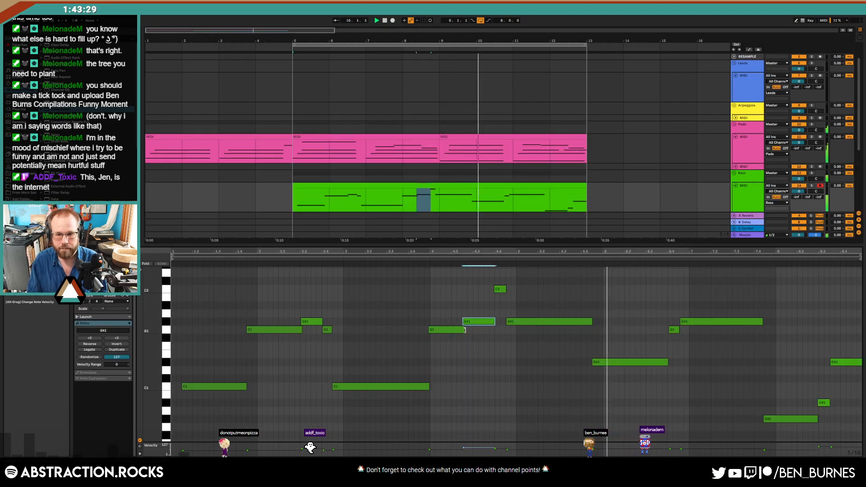
pyautogui.moveTo(465, 329); pyautogui.dragTo(462, 330)
pyautogui.click(470, 359)
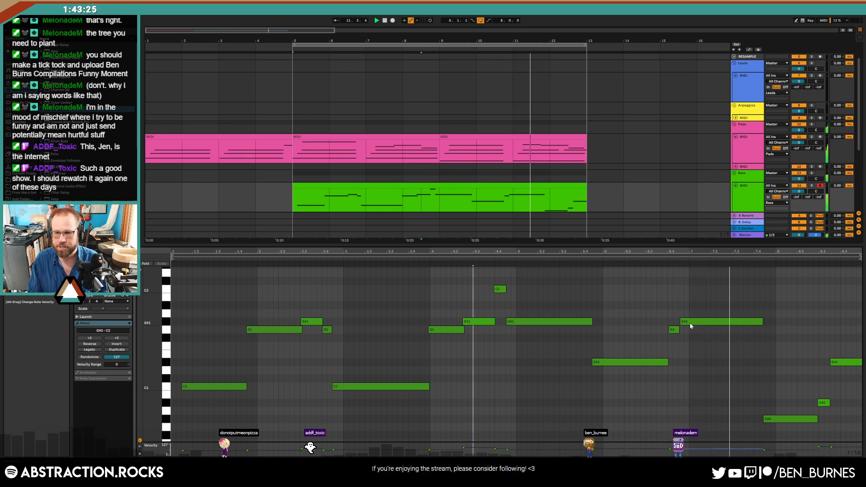
# - Nudge the short G1 at the end of bar 6 and the long G#1 after it slightly earlier, then close the clip
pyautogui.moveTo(672, 312); pyautogui.dragTo(694, 339)
pyautogui.press('Left')
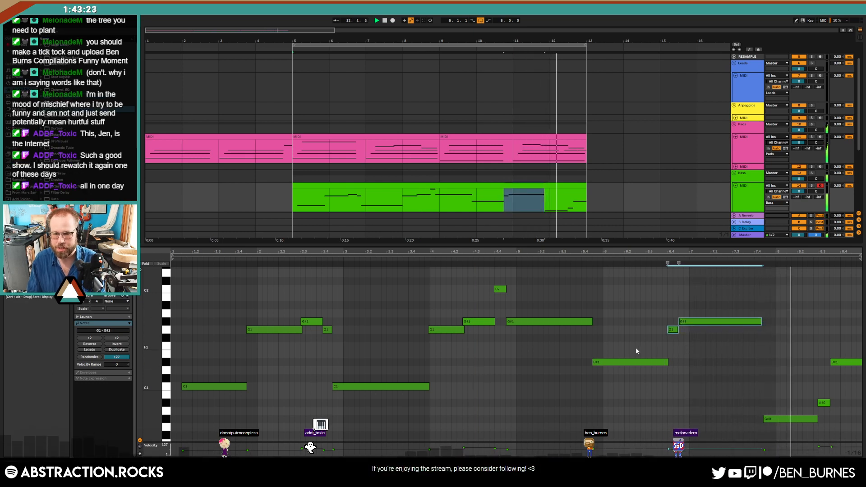
pyautogui.click(639, 362)
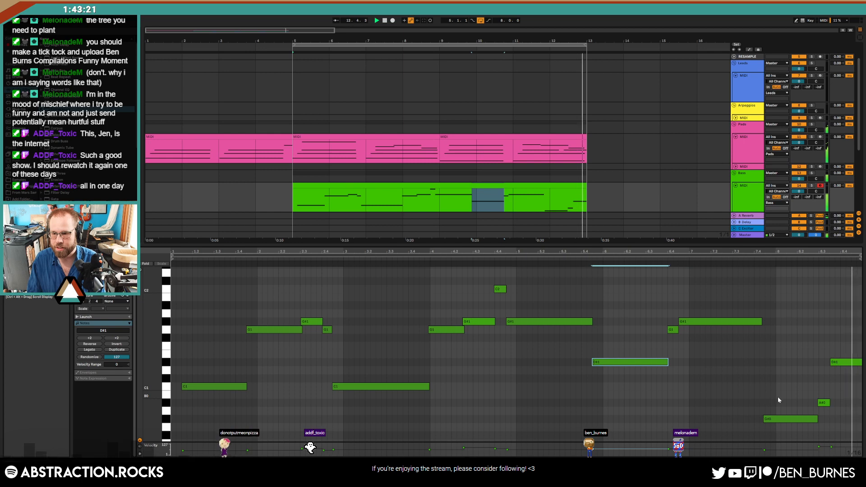
pyautogui.click(787, 418)
pyautogui.hotkey('shift', 'Tab')
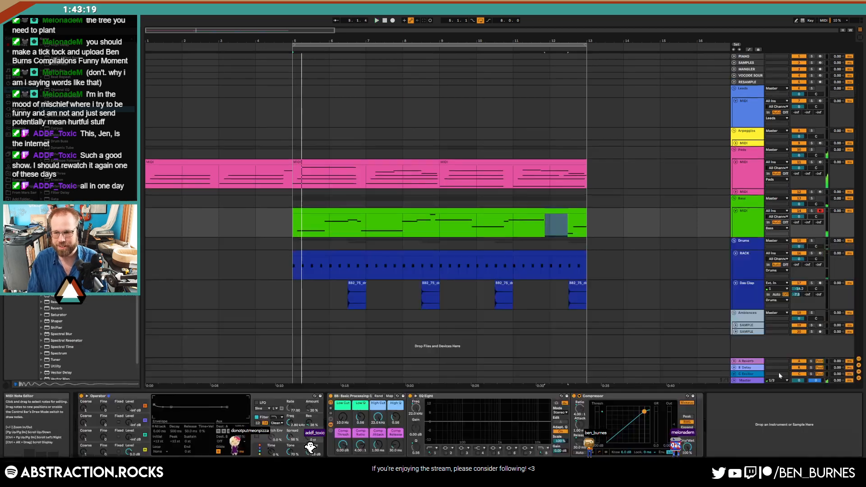
# - Play the song from the start and check the Bass group's sidechain compressor
pyautogui.click(302, 213)
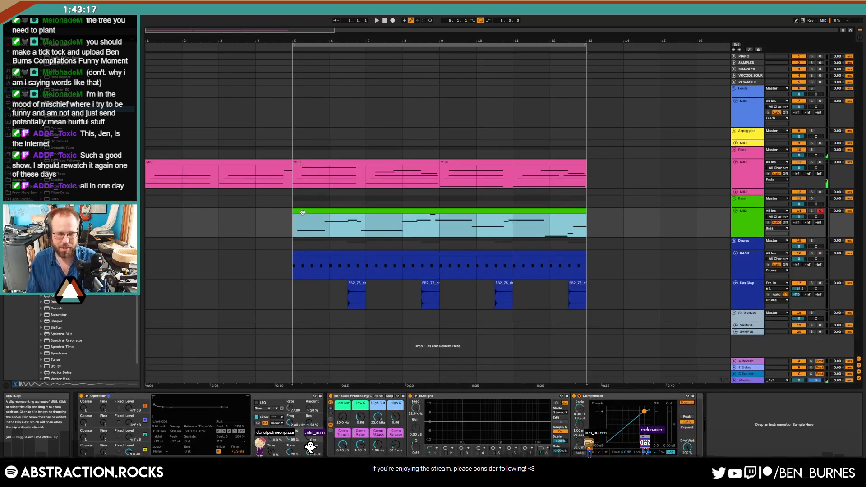
pyautogui.click(386, 22)
pyautogui.press('space')
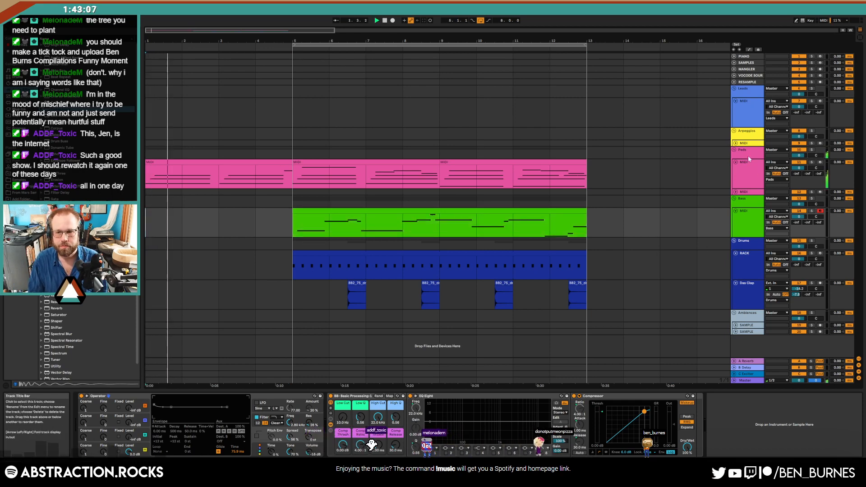
pyautogui.click(740, 199)
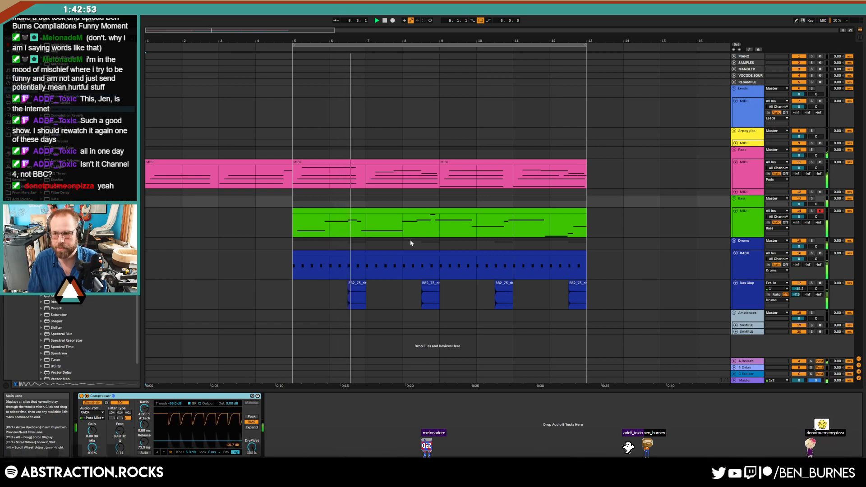
# - Automate the Das Clap track's B-Delay send at about -19 dB for bar 8 only
pyautogui.moveTo(807, 294); pyautogui.dragTo(807, 267)
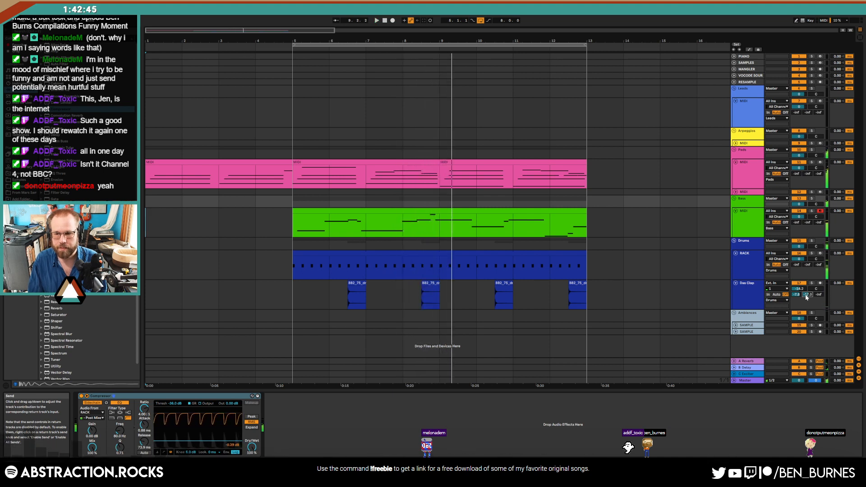
pyautogui.press('a')
pyautogui.moveTo(404, 300); pyautogui.dragTo(461, 302)
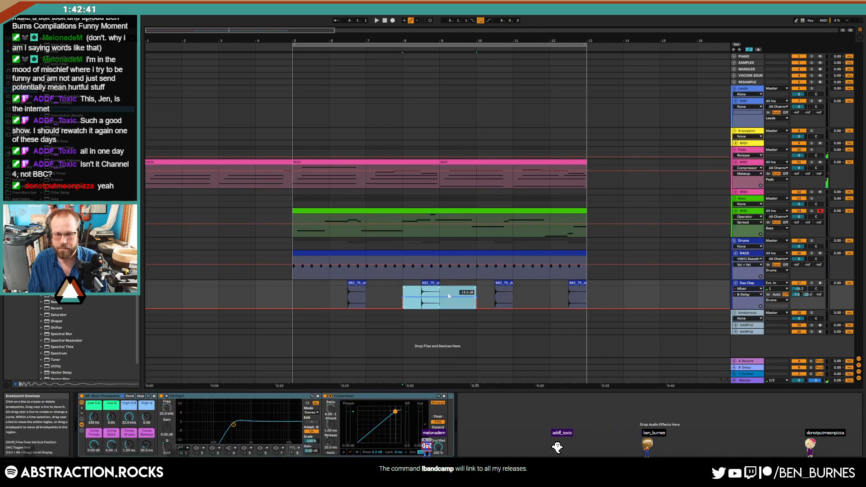
pyautogui.click(537, 297)
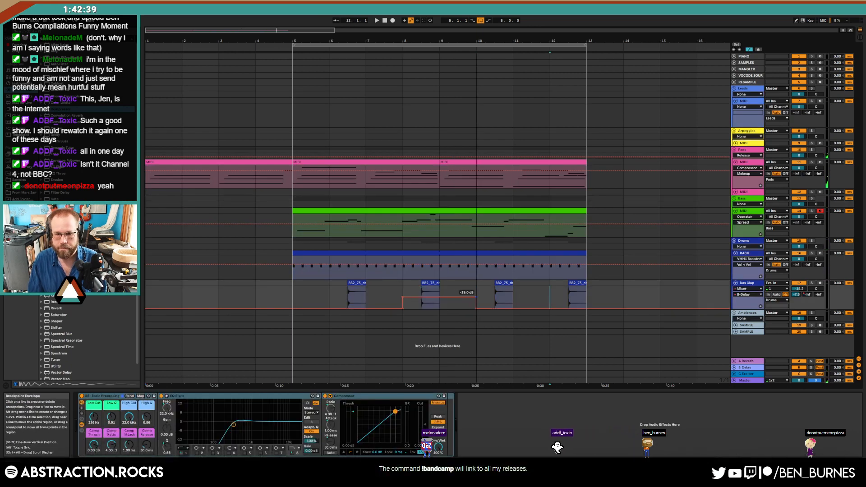
pyautogui.moveTo(475, 297)
pyautogui.mouseDown()
pyautogui.moveTo(441, 297)
pyautogui.moveTo(439, 308)
pyautogui.mouseUp()
pyautogui.click(463, 310)
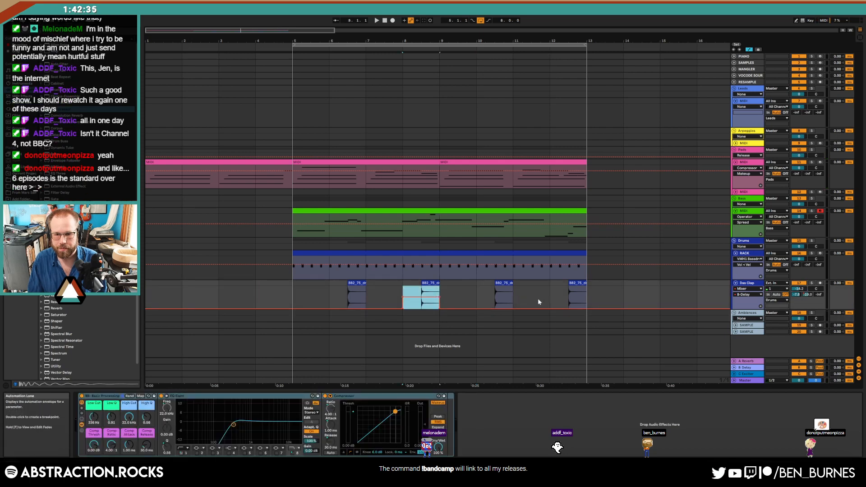
# - Copy the bar 8 delay-send automation to bar 12 of the Das Clap track and play the song from bar 5
pyautogui.click(551, 296)
pyautogui.hotkey('ctrl', 'v')
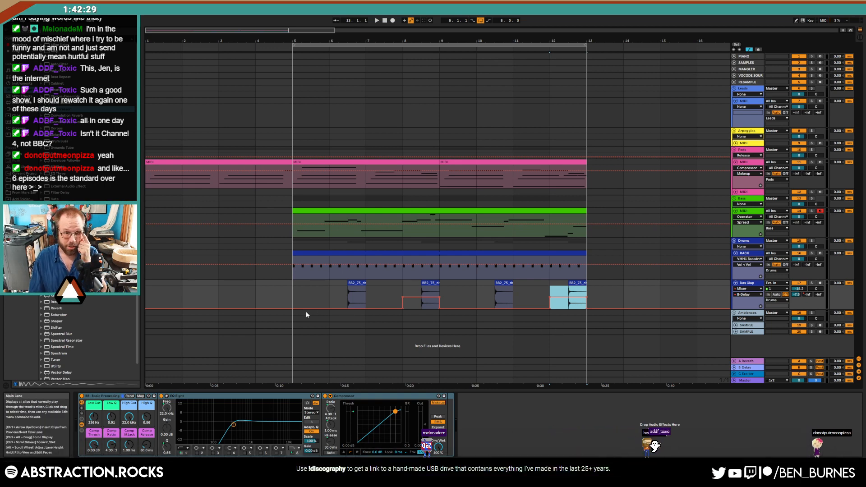
pyautogui.click(292, 298)
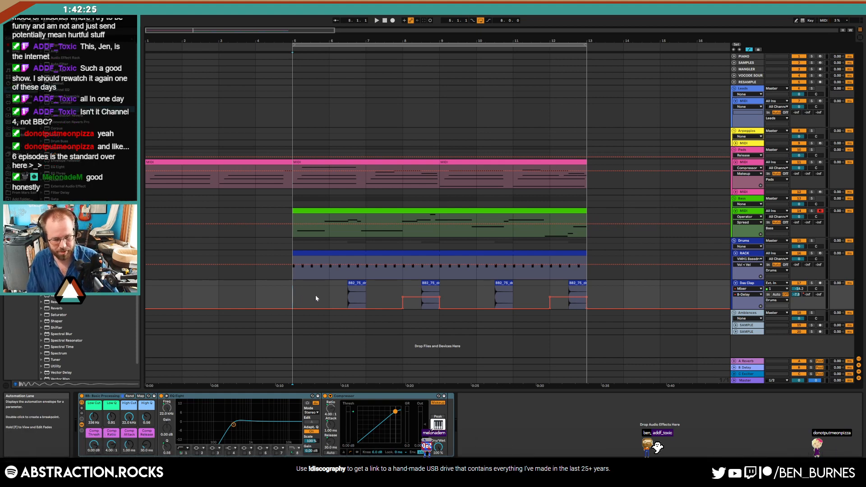
pyautogui.press('a')
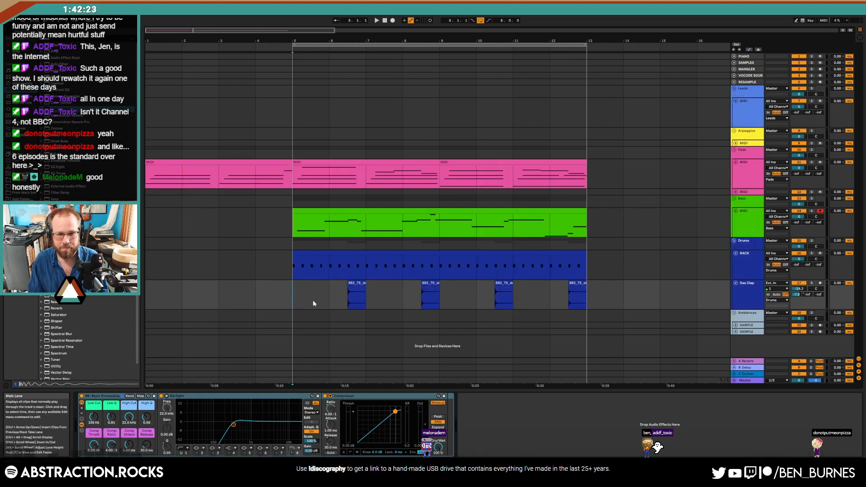
pyautogui.press('space')
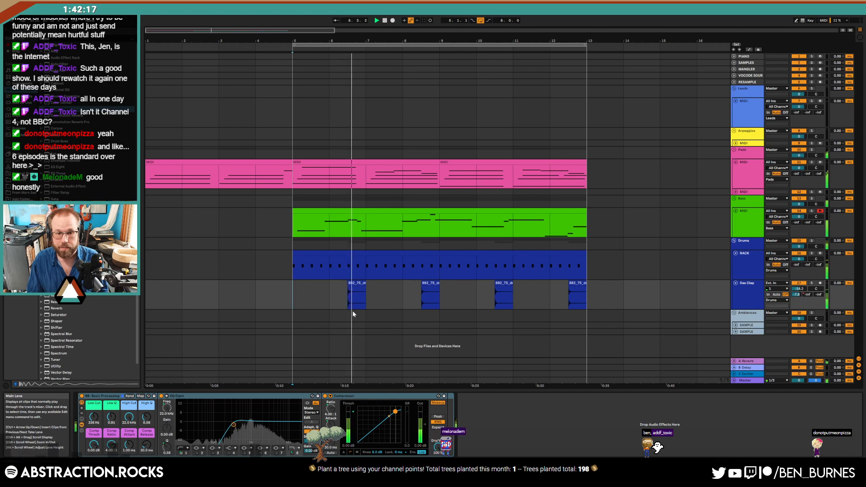
# - Raise oscillator B's level to about -12 dB in the bass track's Operator and lengthen its envelope attack
pyautogui.click(735, 223)
pyautogui.click(94, 431)
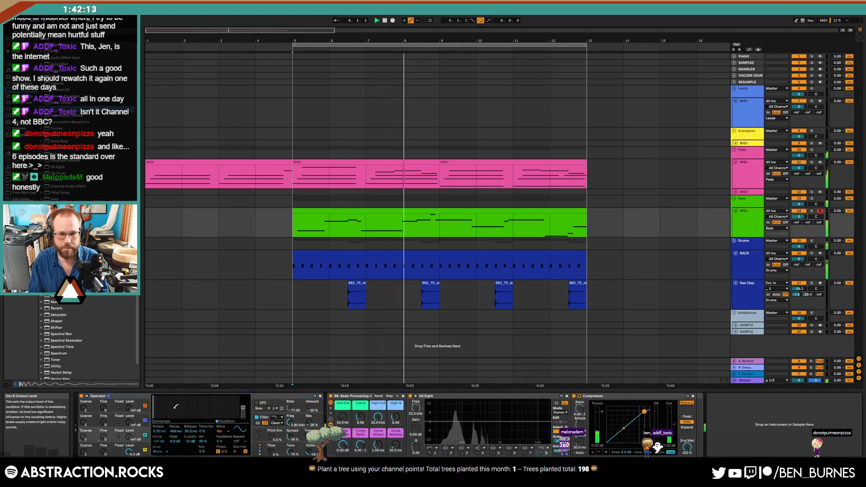
pyautogui.click(163, 423)
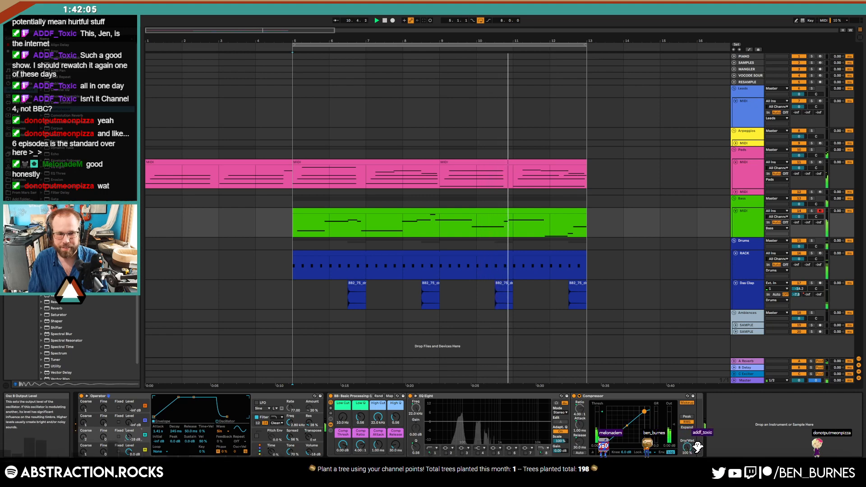
pyautogui.moveTo(131, 439); pyautogui.dragTo(130, 434)
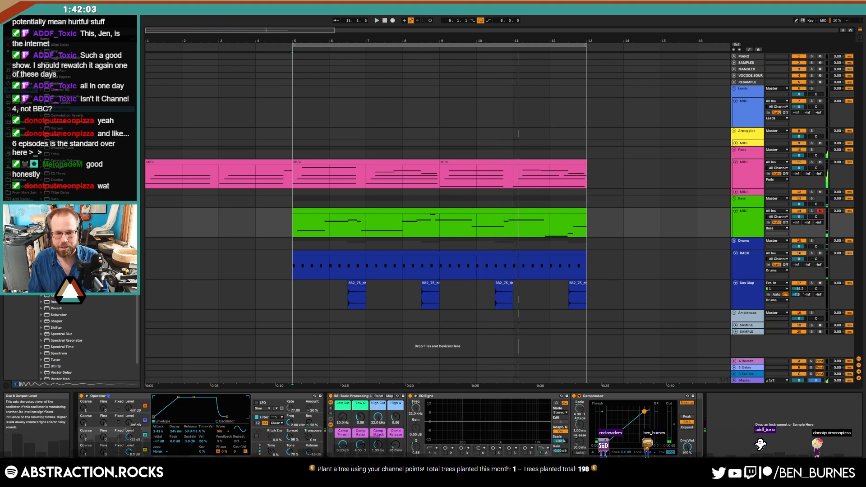
pyautogui.moveTo(178, 397); pyautogui.dragTo(181, 399)
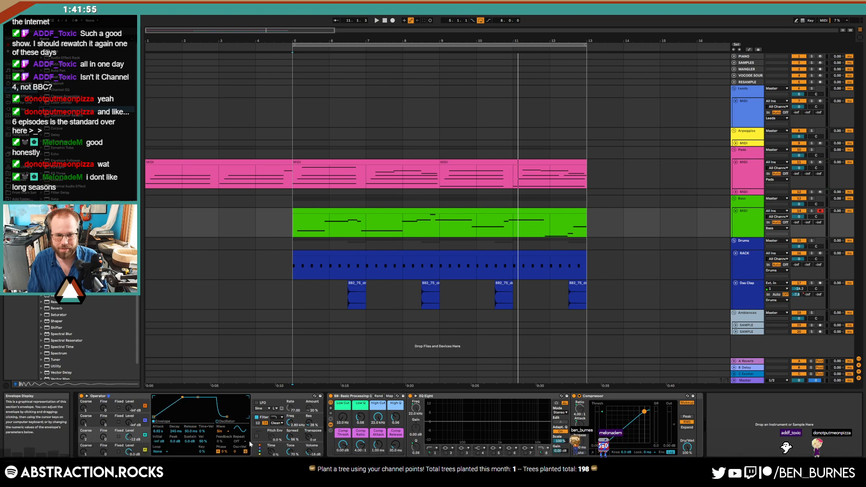
# - Switch Operator's oscillator B to the Triangle waveform and set its coarse tuning to 0.5 while the song plays
pyautogui.click(220, 431)
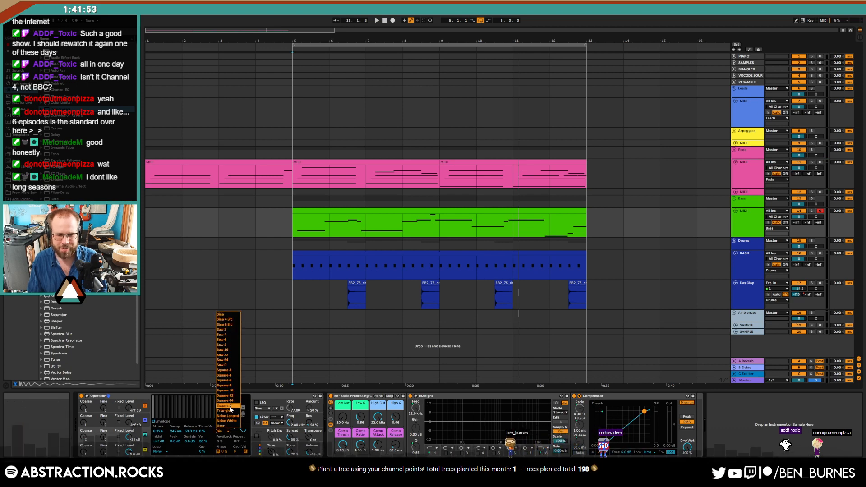
pyautogui.click(232, 411)
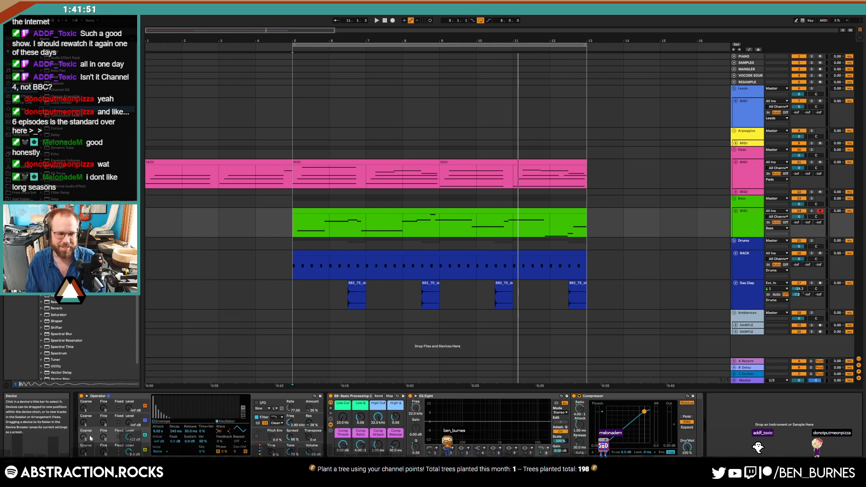
pyautogui.press('space')
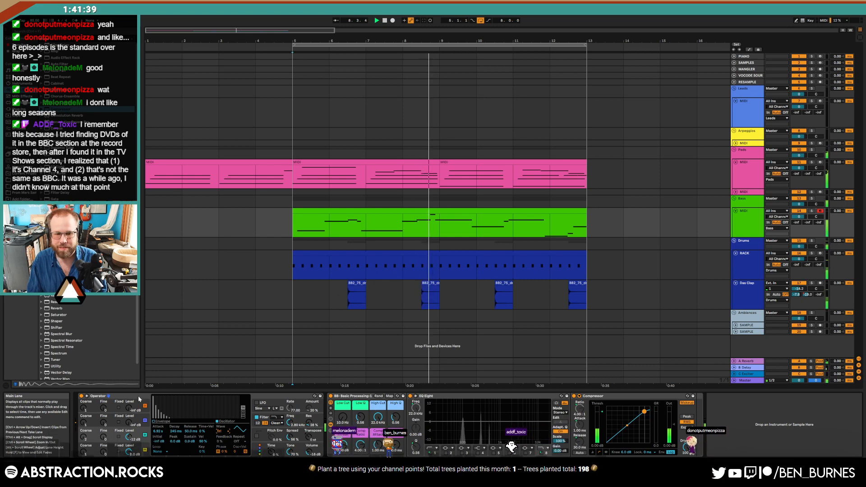
pyautogui.moveTo(89, 438); pyautogui.dragTo(88, 447)
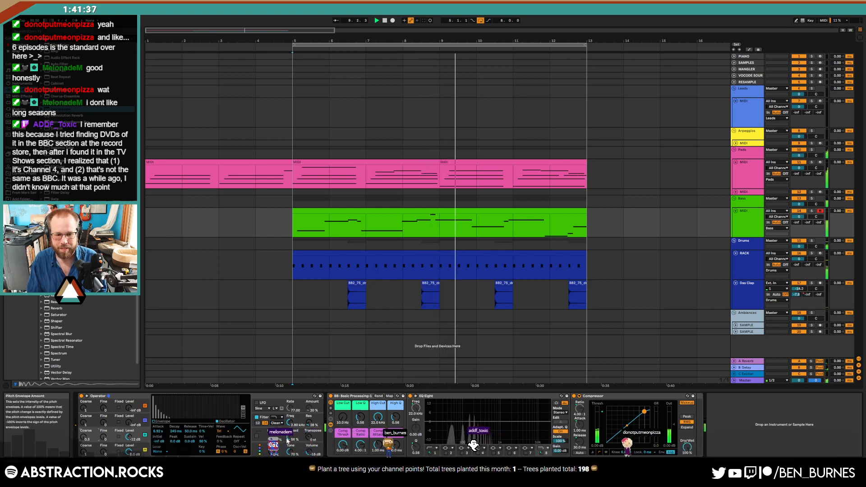
# - Adjust Operator's Spread slightly and lower oscillator B's output level to about -17 dB
pyautogui.click(291, 438)
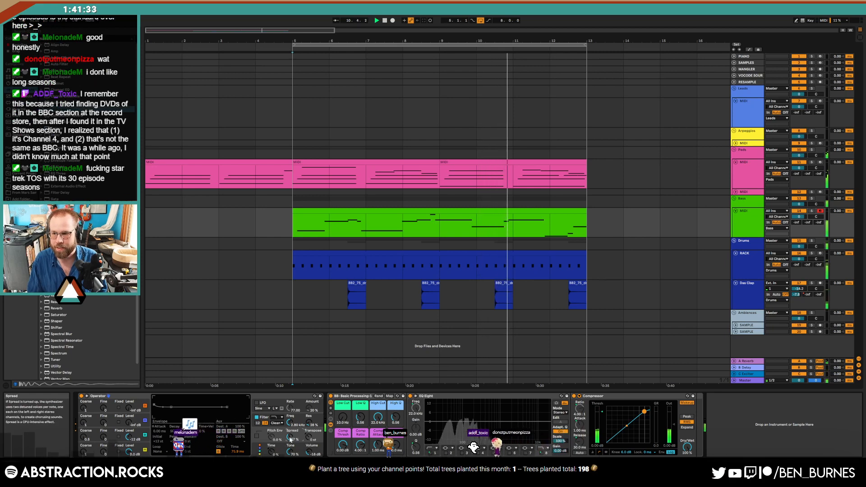
pyautogui.click(123, 442)
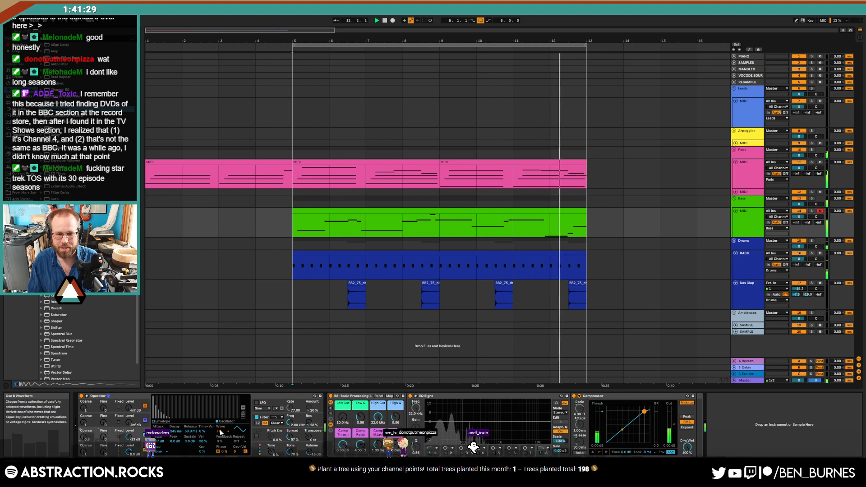
pyautogui.moveTo(129, 436); pyautogui.dragTo(129, 438)
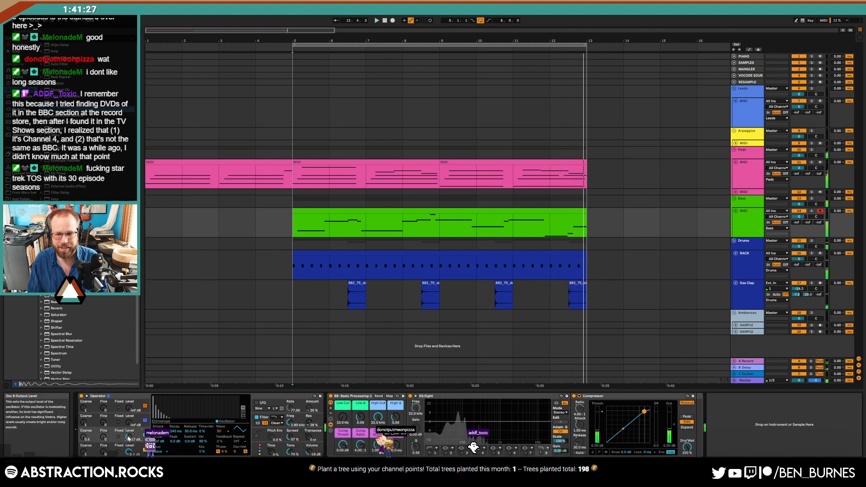
# - Duplicate the pad clips and the bass clip of bars 5 to 12 into bars 13 to 20
pyautogui.moveTo(333, 29); pyautogui.dragTo(456, 31)
pyautogui.click(307, 162)
pyautogui.keyDown('shift'); pyautogui.click(340, 162); pyautogui.keyUp('shift')
pyautogui.hotkey('ctrl', 'd')
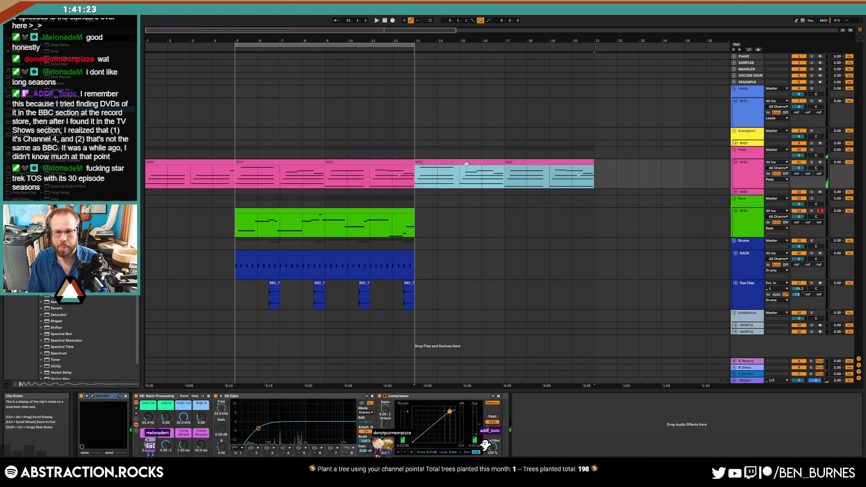
pyautogui.click(376, 211)
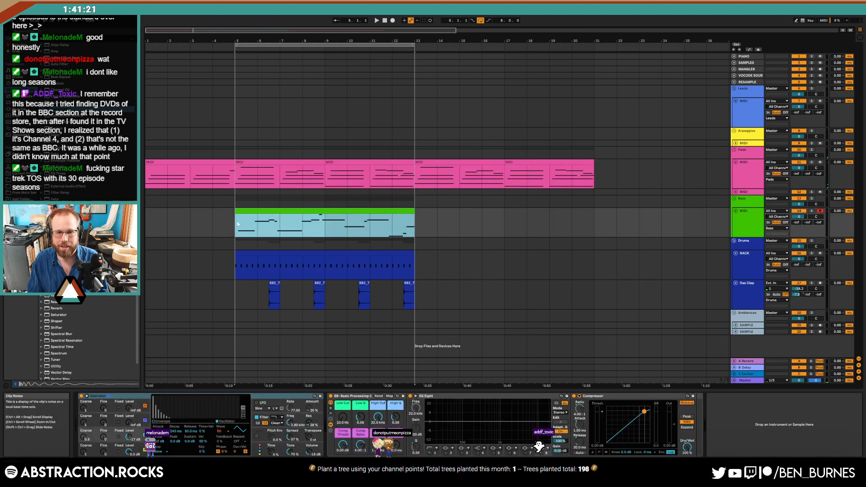
pyautogui.hotkey('ctrl', 'd')
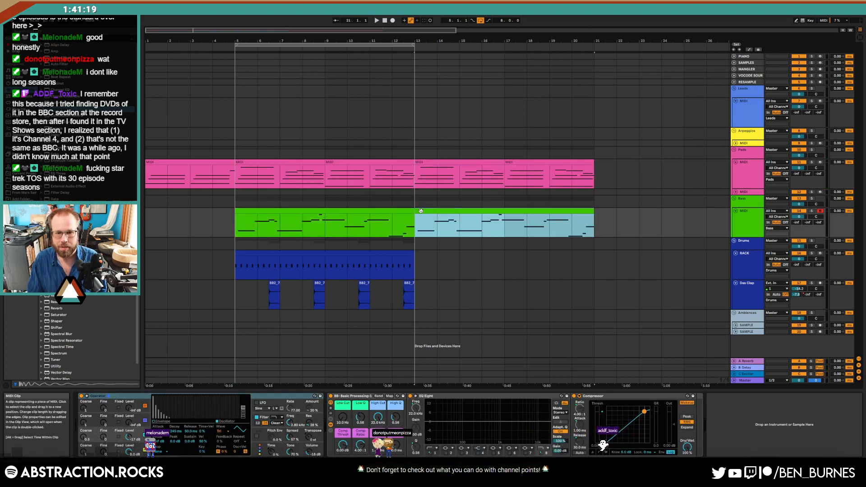
# - Duplicate the RACK drum clip and the four Das Clap bar pairs into bars 13 to 20, and move the loop onto those bars
pyautogui.click(412, 255)
pyautogui.hotkey('ctrl', 'd')
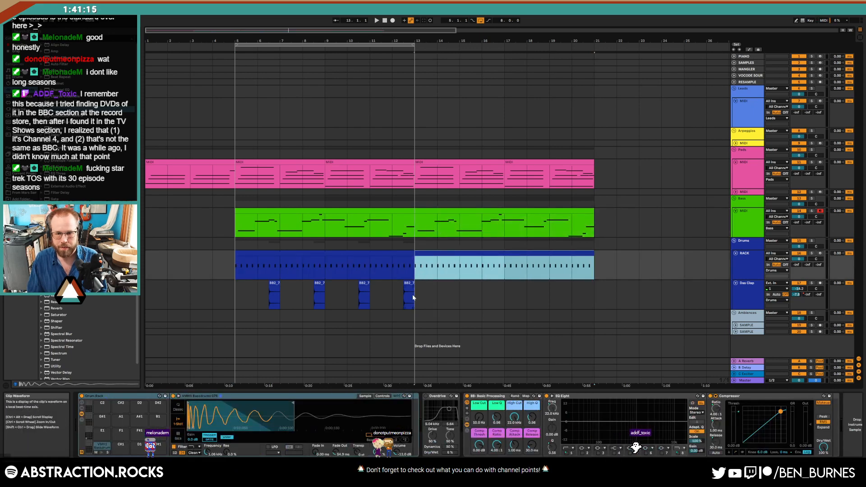
pyautogui.moveTo(412, 298); pyautogui.dragTo(360, 295)
pyautogui.hotkey('ctrl', 'd')
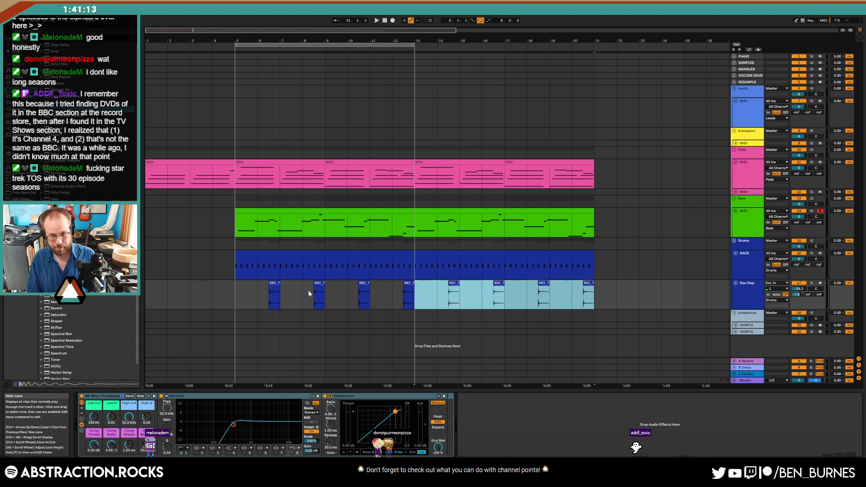
pyautogui.click(410, 288)
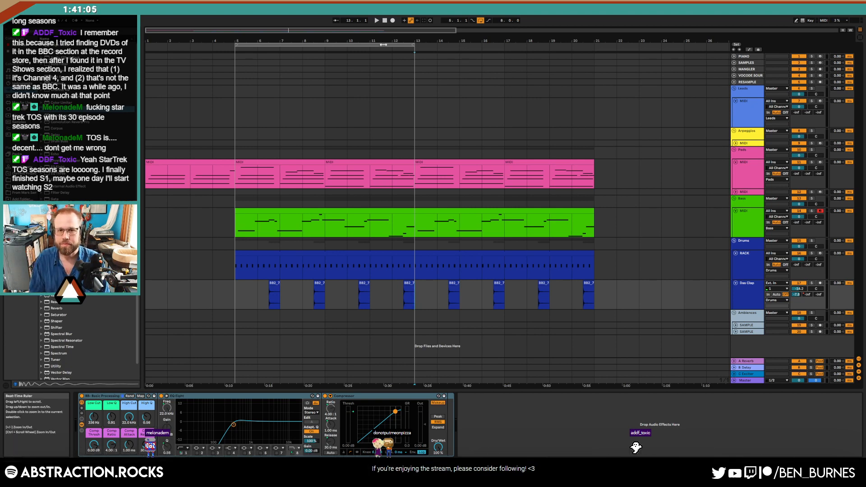
pyautogui.moveTo(382, 45); pyautogui.dragTo(563, 45)
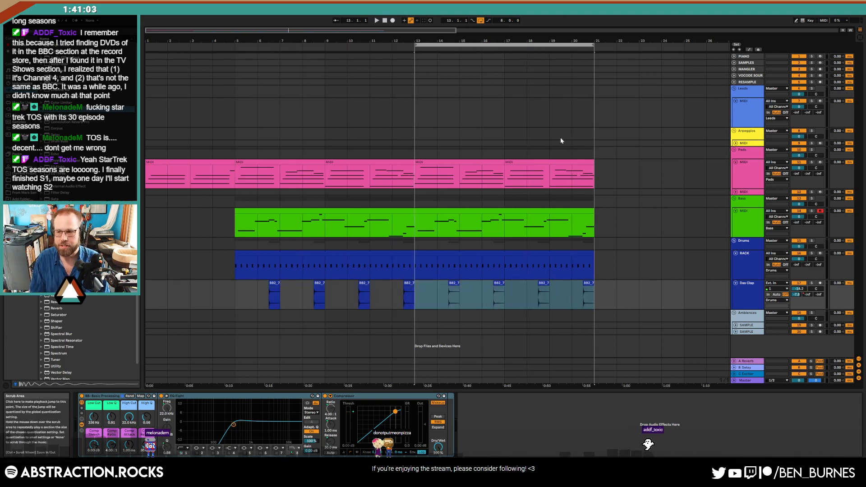
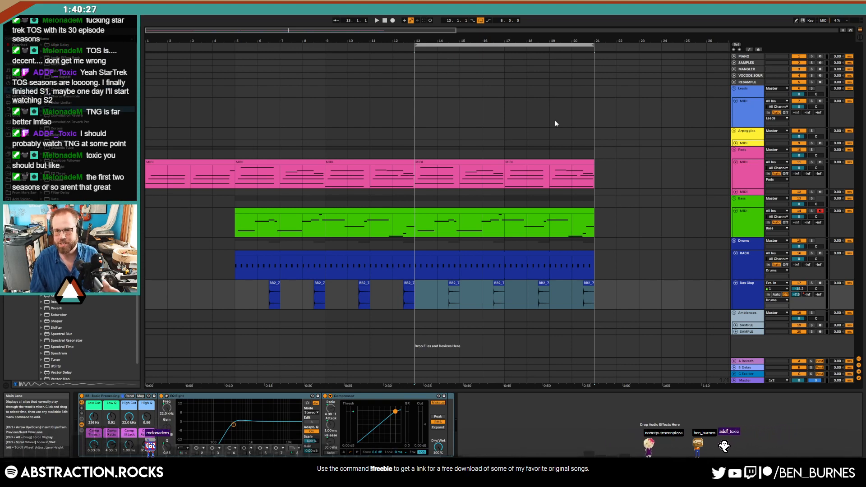
# - Insert an audio track below Das Clap, arm it and record a live take from bar 12 to near the end of bar 20
pyautogui.click(749, 303)
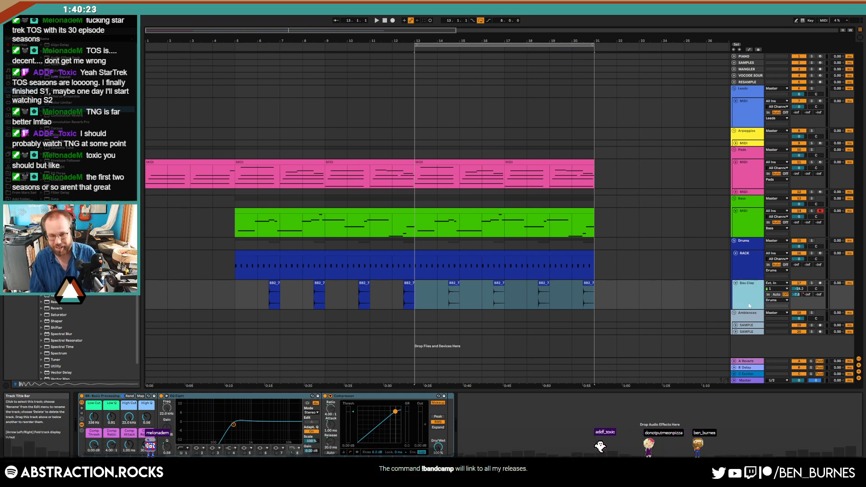
pyautogui.hotkey('ctrl', 't')
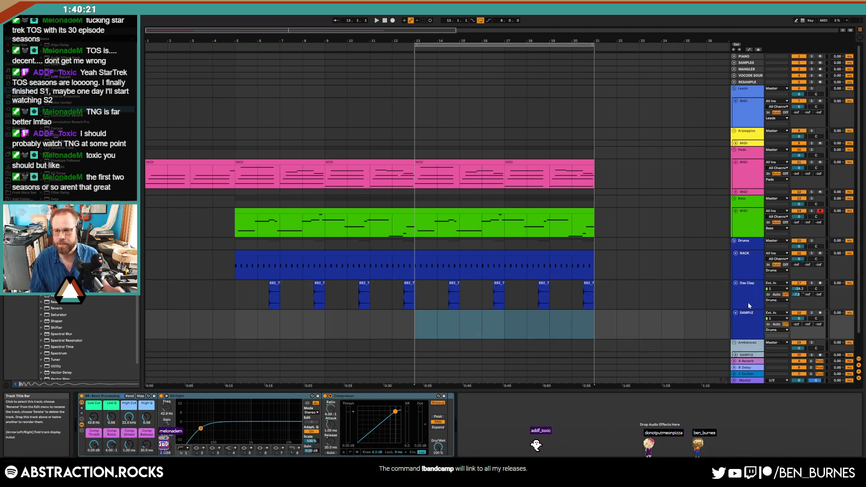
pyautogui.click(400, 327)
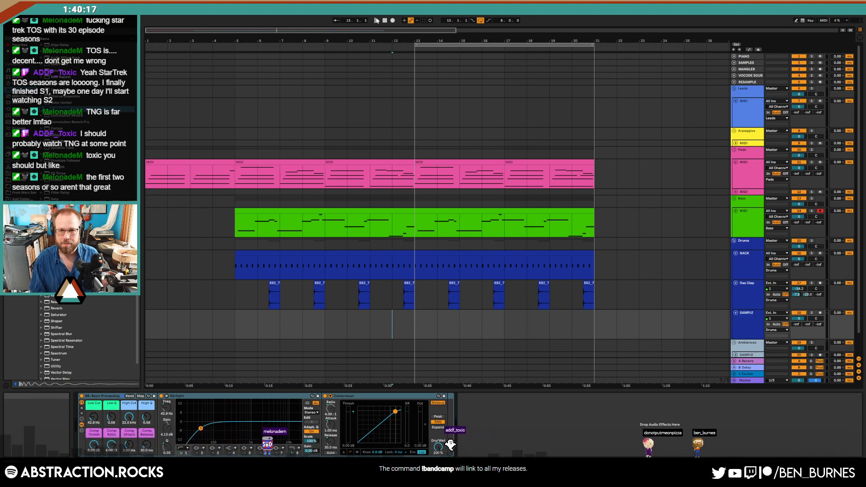
pyautogui.press('space')
pyautogui.click(819, 313)
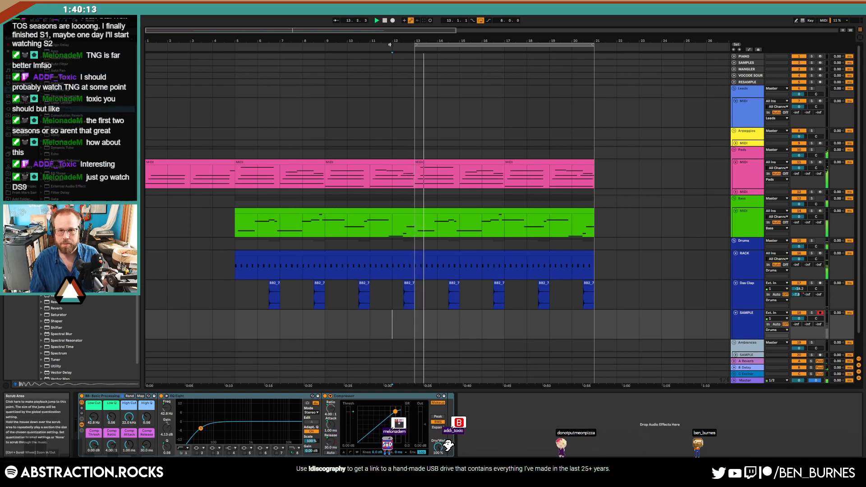
pyautogui.click(390, 44)
pyautogui.click(392, 20)
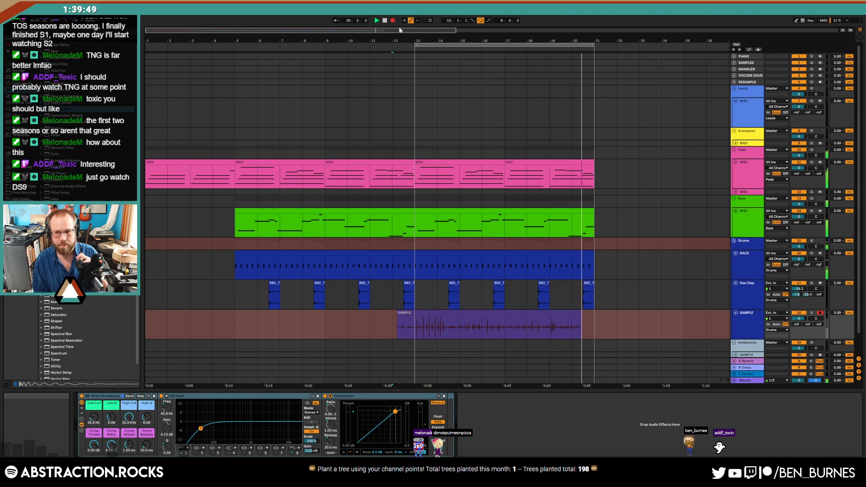
pyautogui.press('space')
# - Split the new recording, trim it to span bars 13 to 18, and delete the leftover piece before bar 13
pyautogui.hotkey('ctrl', 'e')
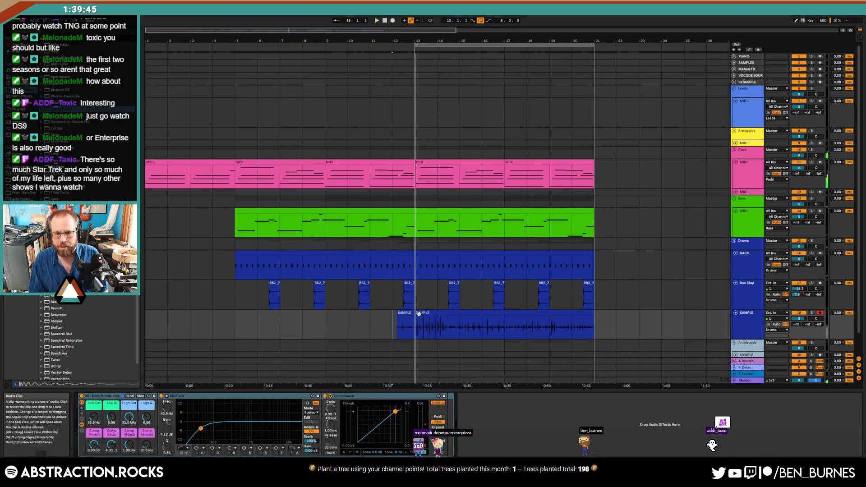
pyautogui.moveTo(416, 313); pyautogui.dragTo(438, 314)
pyautogui.click(404, 312)
pyautogui.press('Delete')
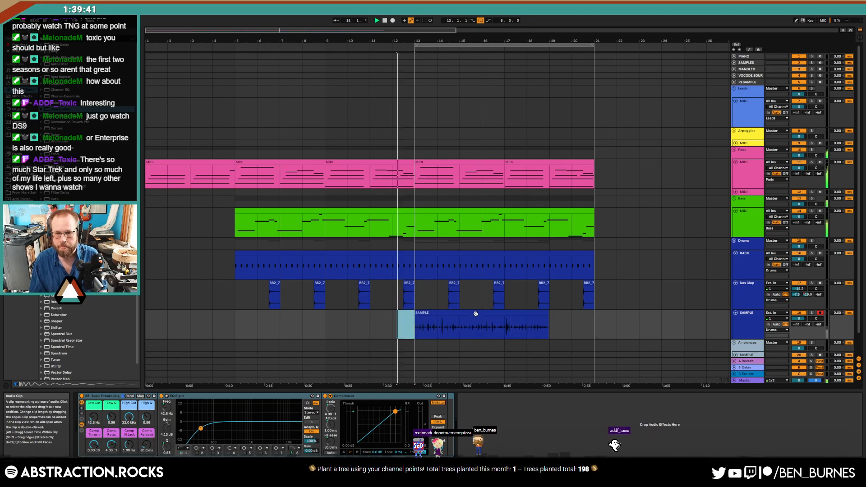
# - Raise the new SAMPLE track's A-Reverb send and lower its volume, playing the take from bar 13 to judge the level
pyautogui.moveTo(796, 324); pyautogui.dragTo(796, 323)
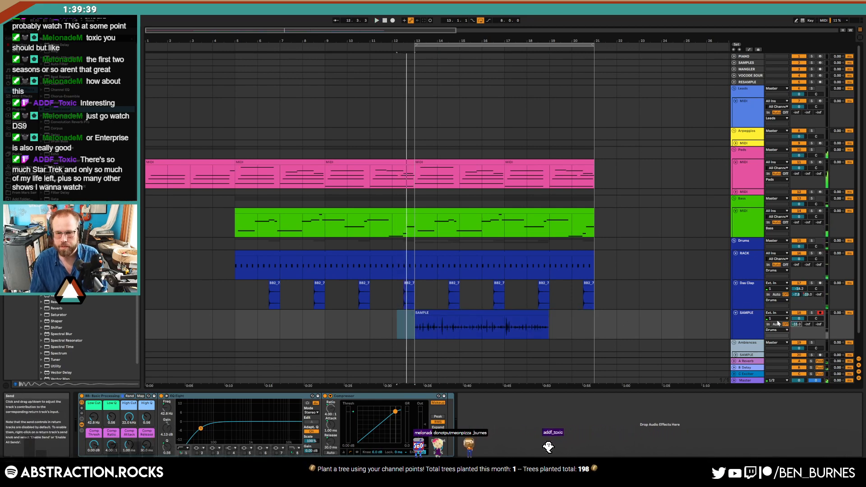
pyautogui.click(474, 314)
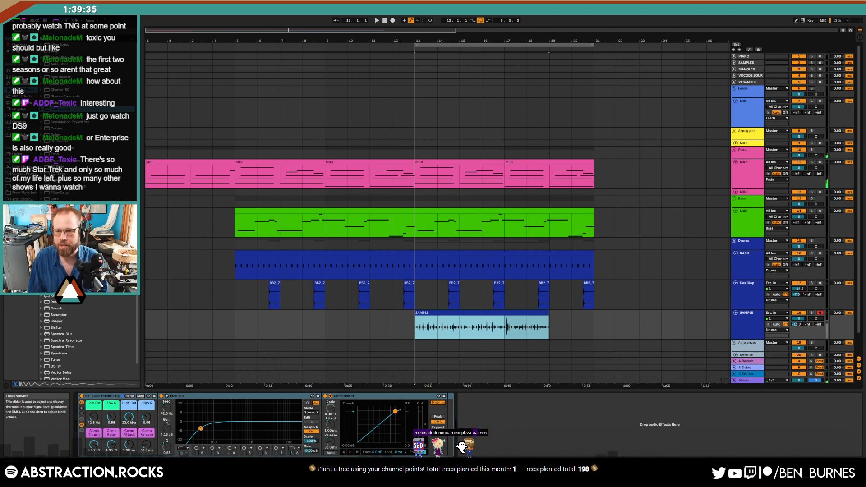
pyautogui.moveTo(796, 318); pyautogui.dragTo(796, 319)
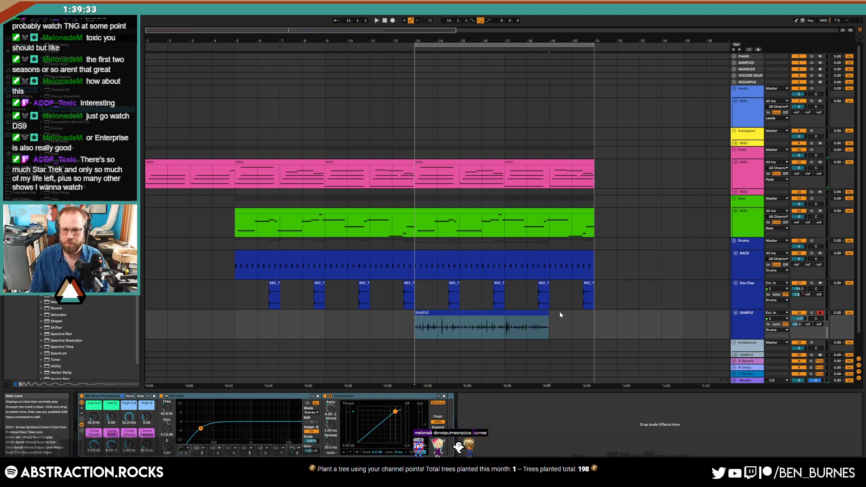
pyautogui.press('space')
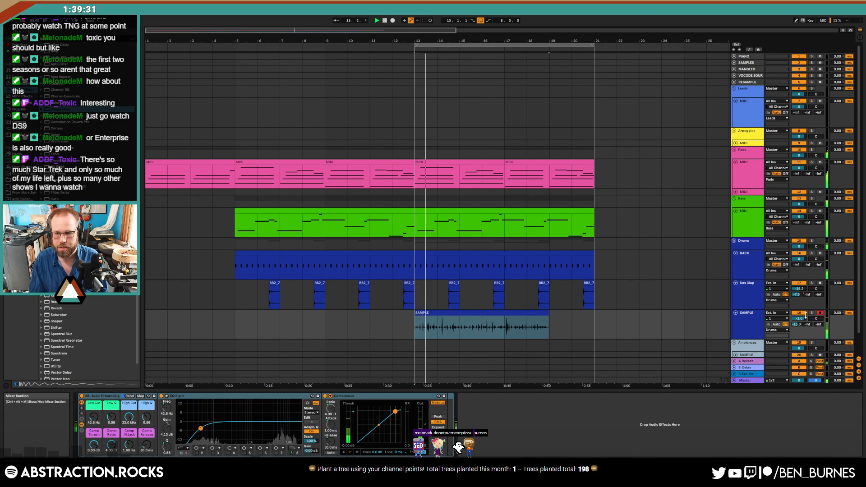
pyautogui.press('space')
# - Quantize all transients of the recorded SAMPLE clip, play it from bar 13 and close the clip
pyautogui.doubleClick(454, 313)
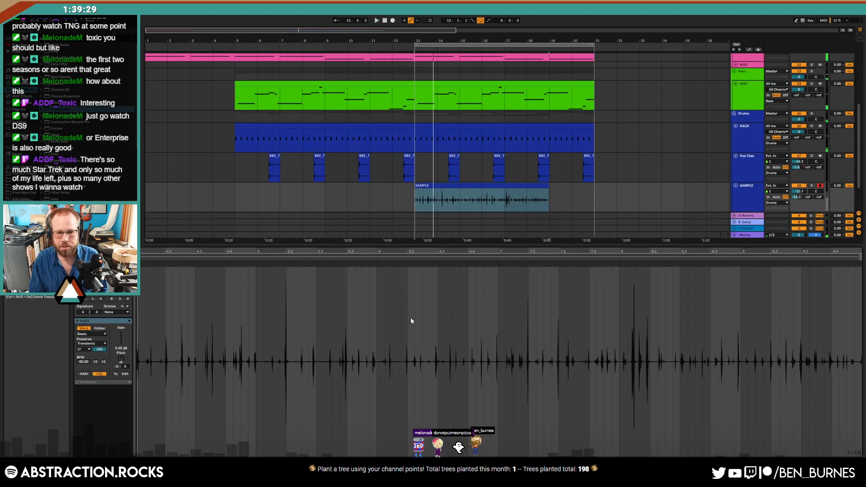
pyautogui.click(319, 308)
pyautogui.hotkey('ctrl', 'a')
pyautogui.hotkey('ctrl', 'i')
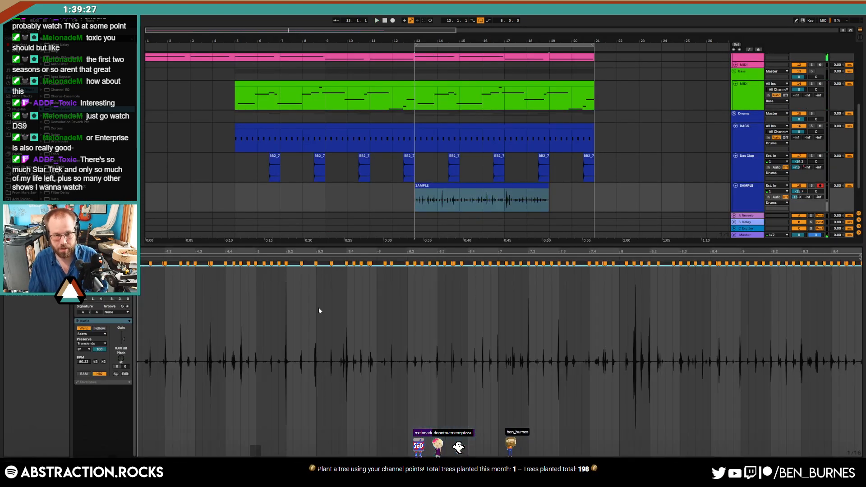
pyautogui.press('space')
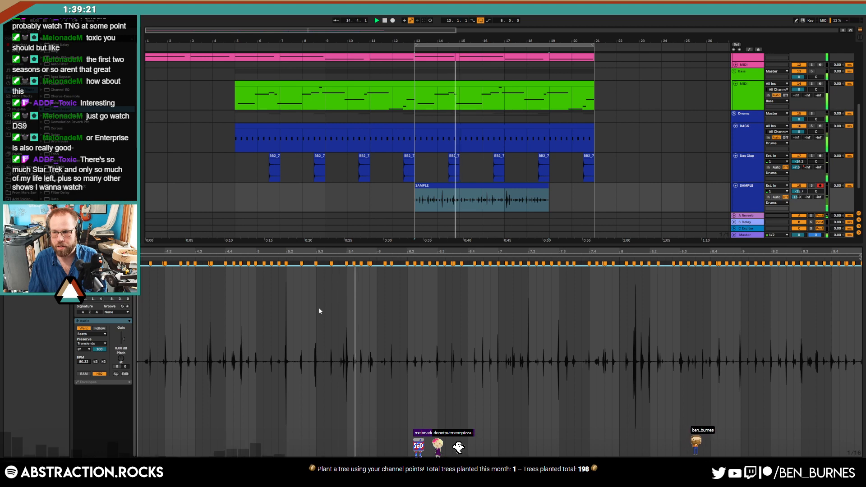
pyautogui.press('space')
pyautogui.hotkey('shift', 'Tab')
# - Insert another audio track below the SAMPLE track, pan the two apart, and set the new track's volume and A-Reverb send
pyautogui.click(753, 308)
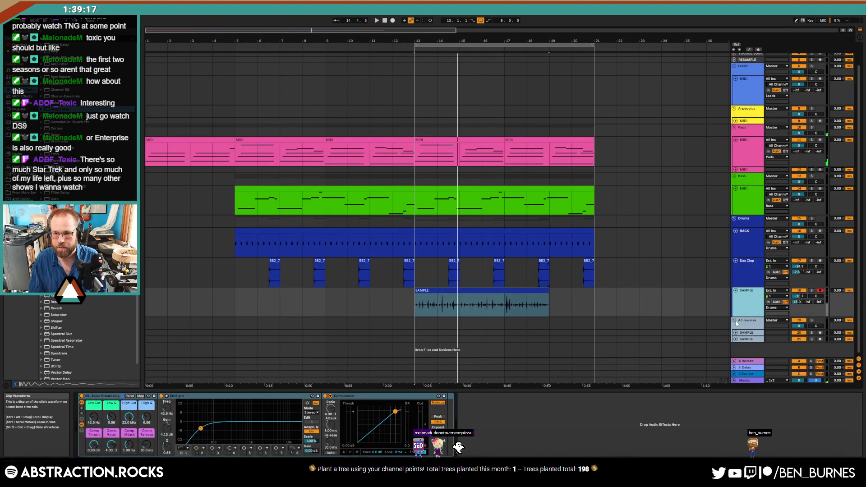
pyautogui.hotkey('ctrl', 't')
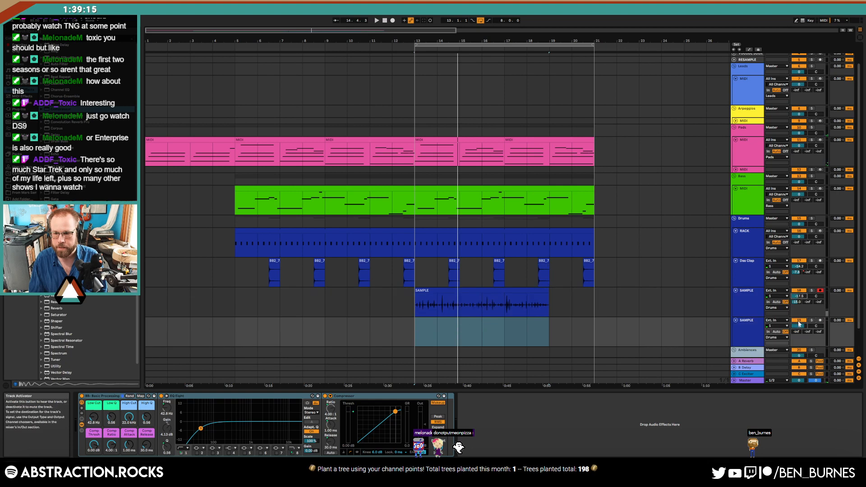
pyautogui.click(819, 302)
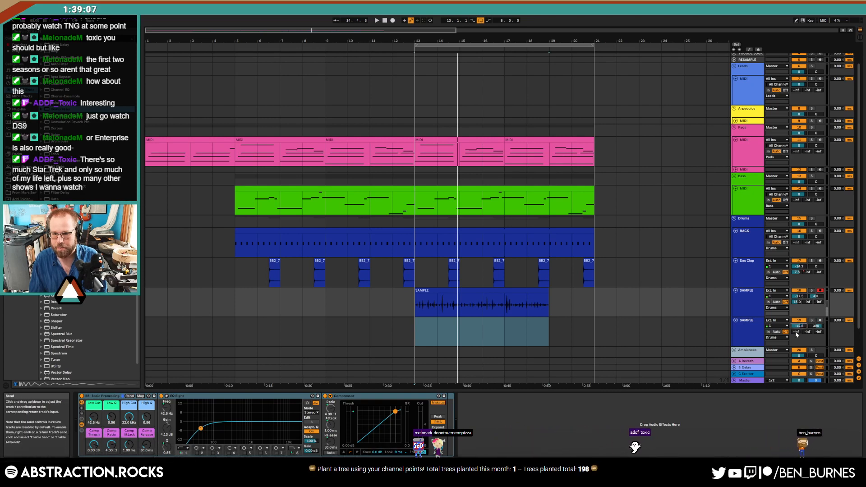
pyautogui.moveTo(796, 334); pyautogui.dragTo(796, 296)
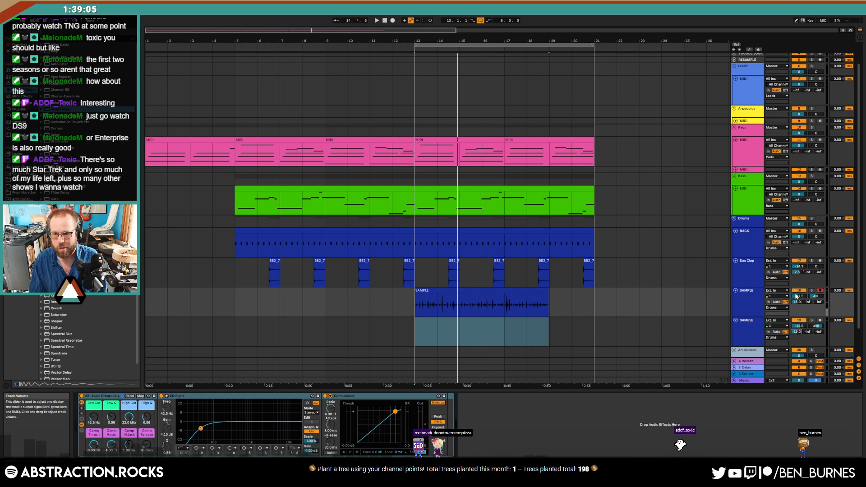
# - Raise the Low Cut macro to about 942 Hz on the first SAMPLE track and about 866 Hz on the new one
pyautogui.moveTo(93, 417); pyautogui.dragTo(93, 404)
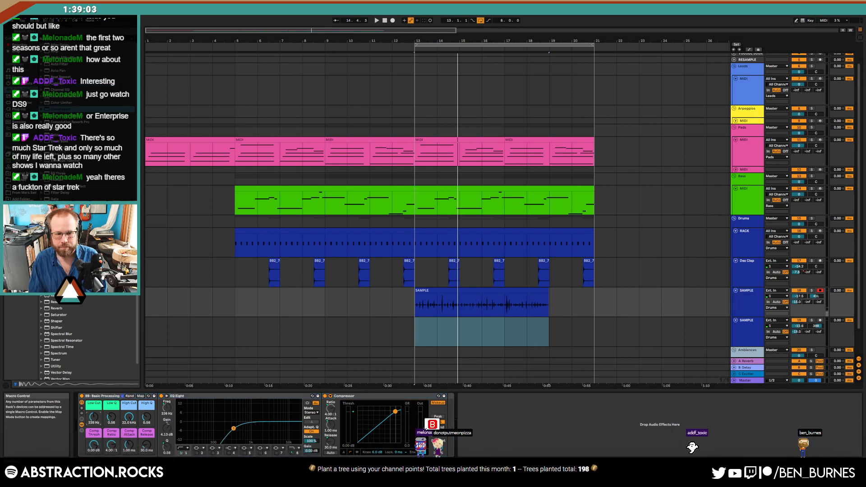
pyautogui.click(745, 333)
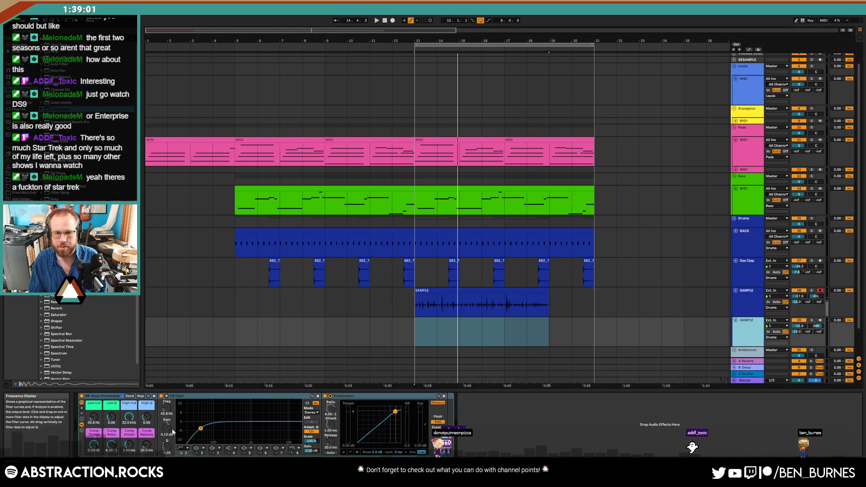
pyautogui.moveTo(93, 418); pyautogui.dragTo(93, 393)
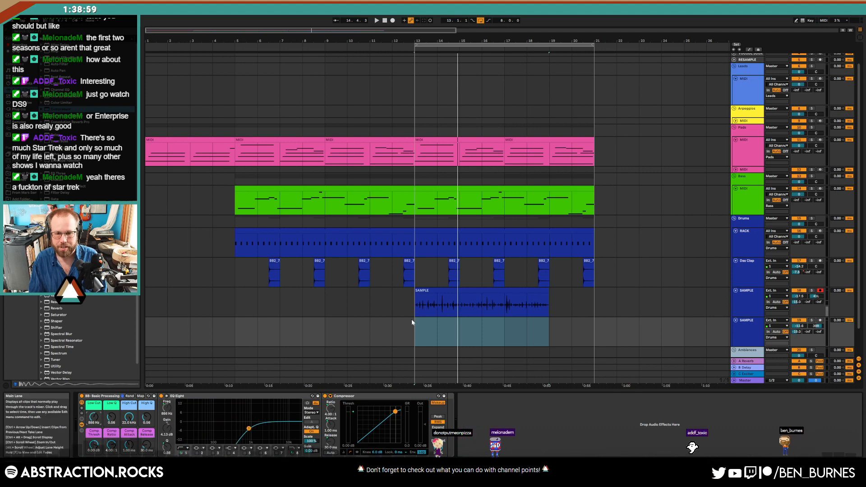
# - Arm the new SAMPLE track, record a live take from bar 13 to the end of bar 20, and lower its reverb send
pyautogui.click(414, 330)
pyautogui.click(820, 320)
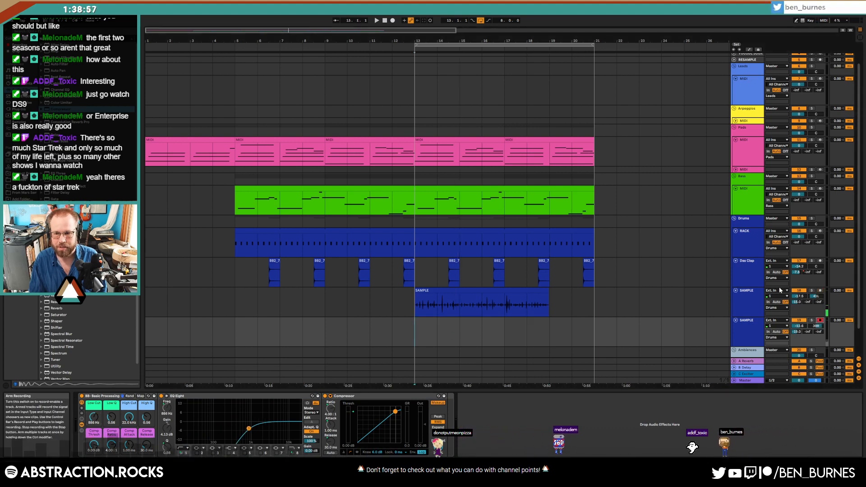
pyautogui.click(393, 21)
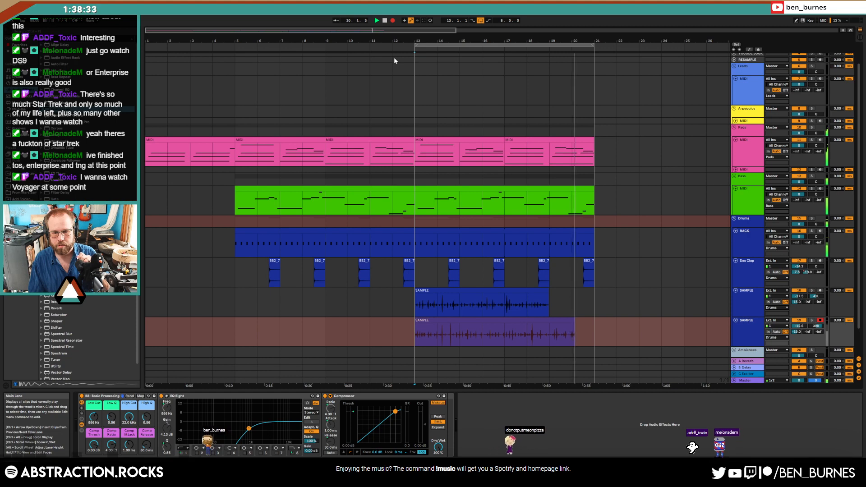
pyautogui.click(392, 20)
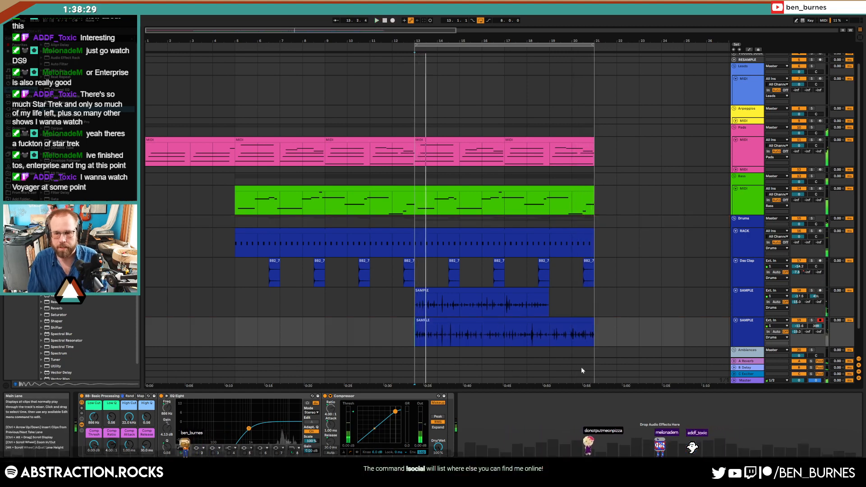
pyautogui.moveTo(797, 333); pyautogui.dragTo(797, 326)
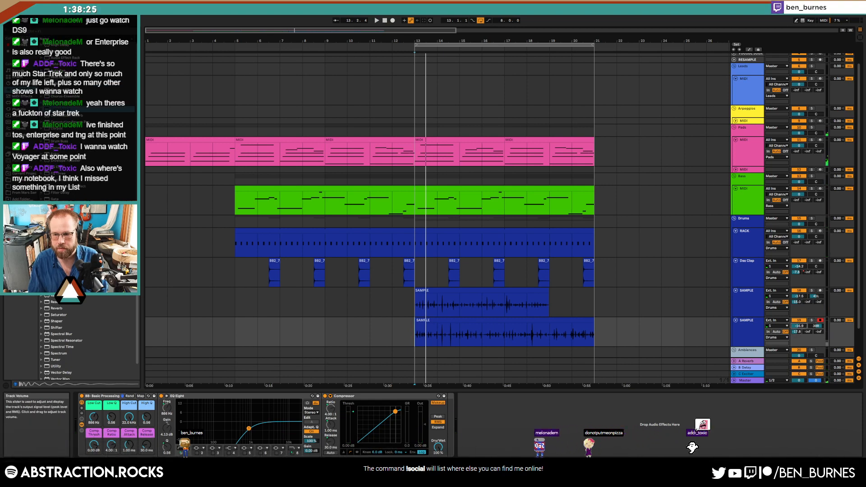
# - Duplicate the first SAMPLE track's clip so that the copy follows directly from bar 19
pyautogui.click(469, 291)
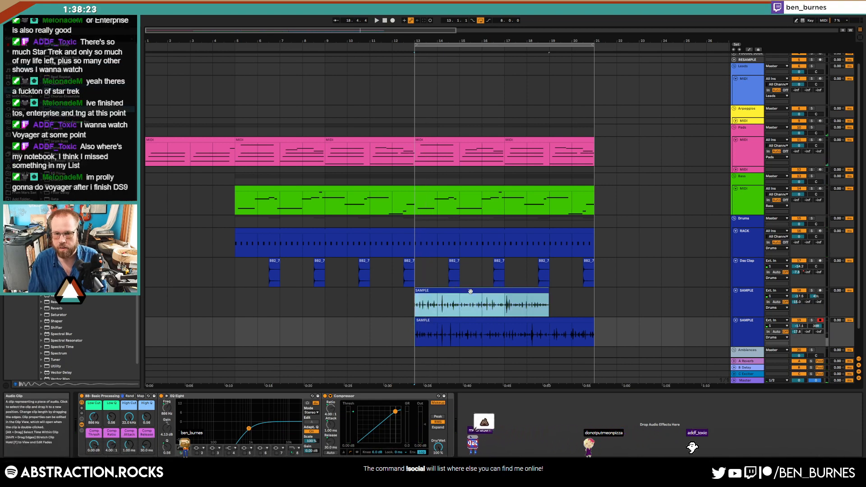
pyautogui.hotkey('ctrl', 'd')
pyautogui.hotkey('ctrl', 'z')
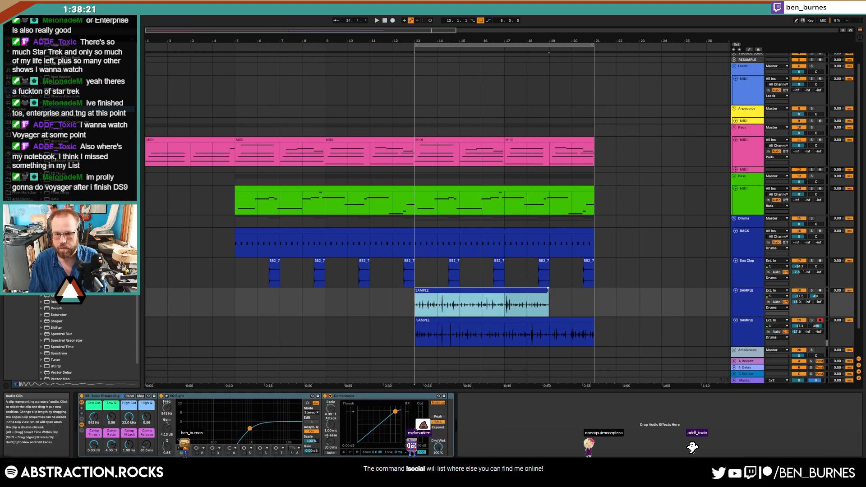
pyautogui.hotkey('ctrl', 'd')
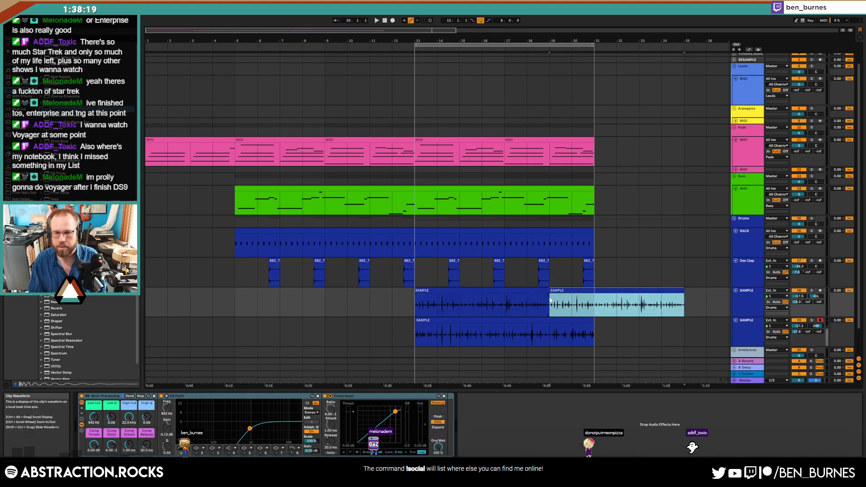
# - Quantize all transients of the newly recorded clip on the lower SAMPLE track and close the clip
pyautogui.doubleClick(509, 321)
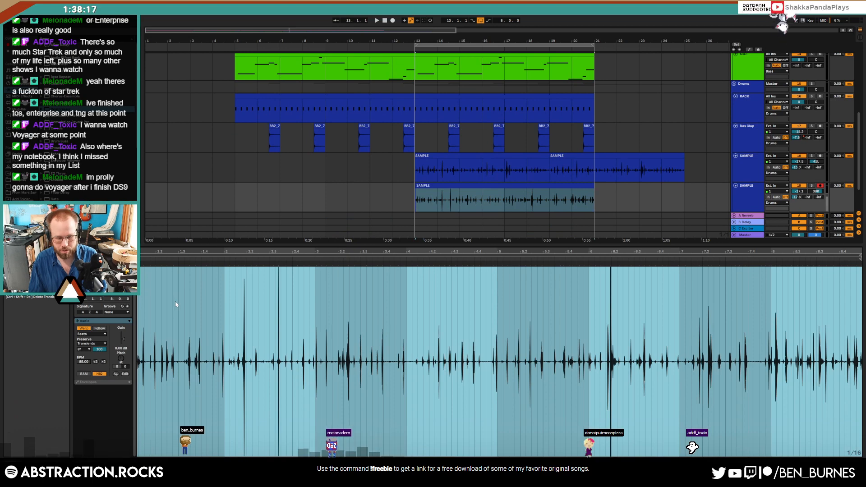
pyautogui.click(177, 303)
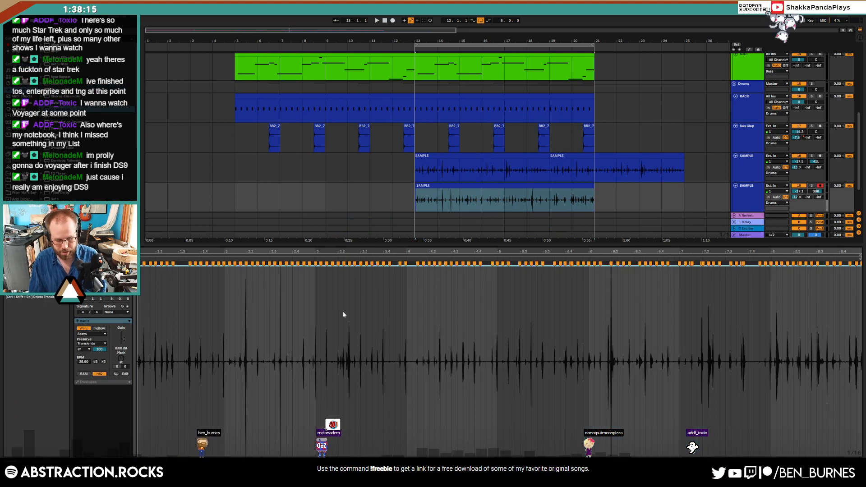
pyautogui.hotkey('shift', 'Tab')
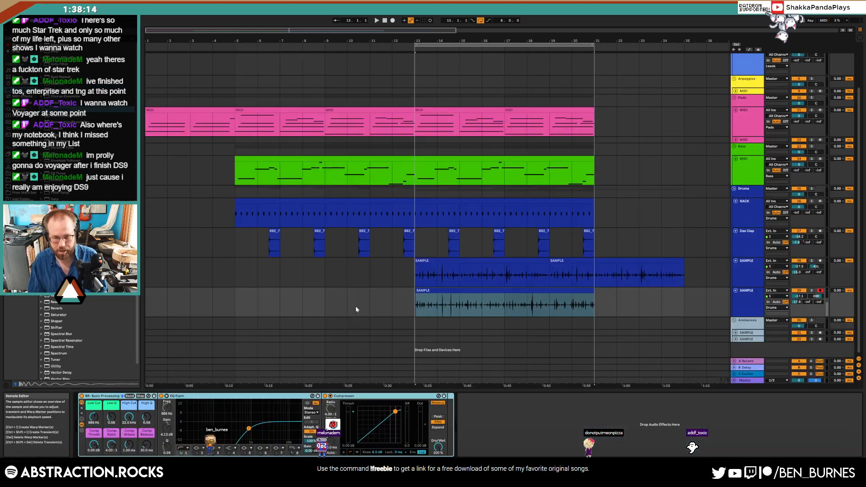
# - Play the song from bar 13 and lower the volumes of both SAMPLE tracks
pyautogui.click(378, 46)
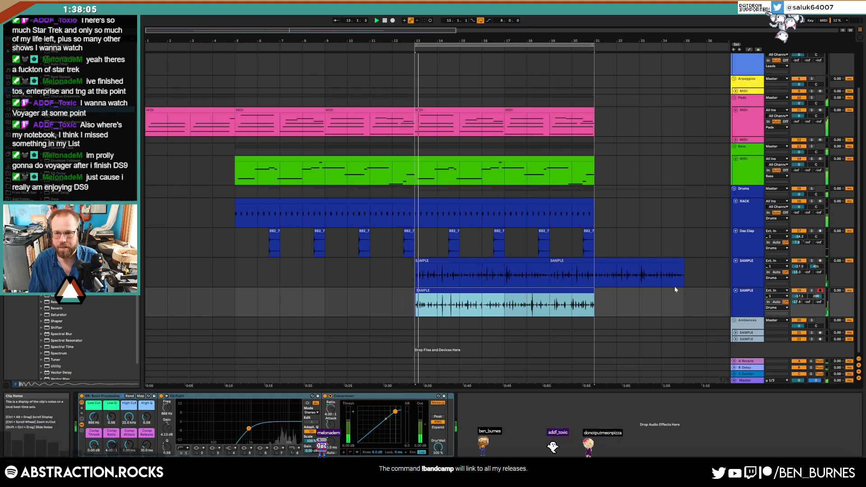
pyautogui.moveTo(799, 295); pyautogui.dragTo(799, 311)
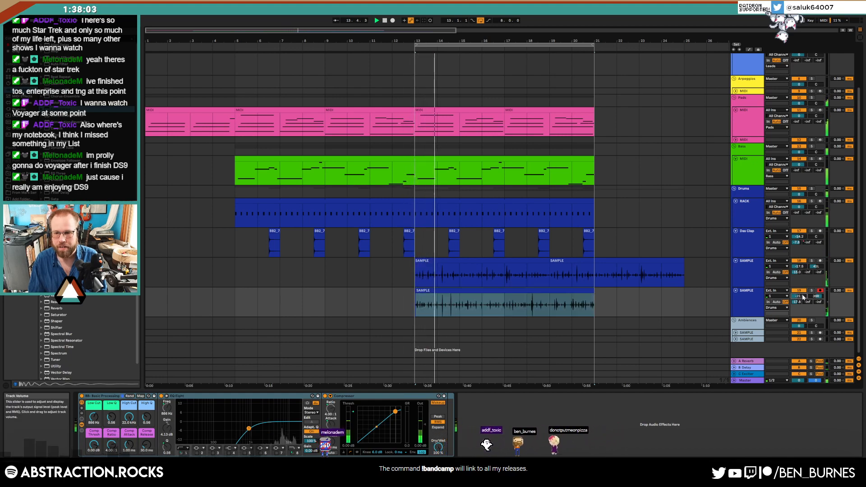
pyautogui.moveTo(798, 266); pyautogui.dragTo(799, 308)
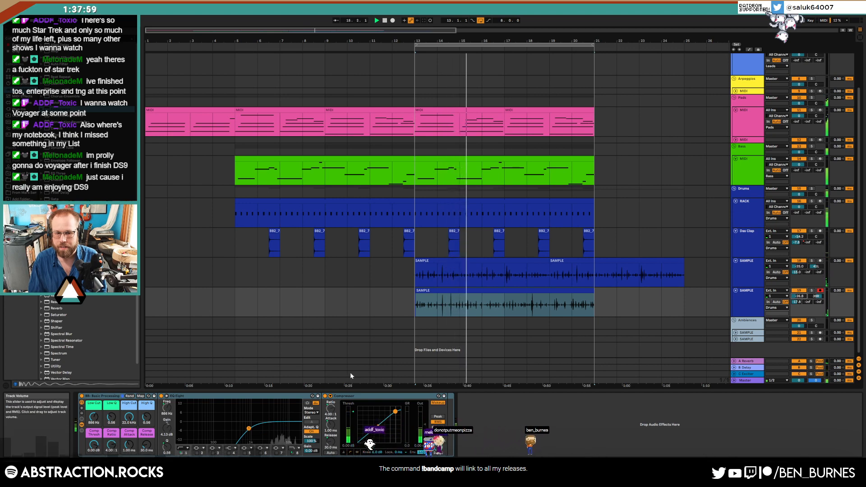
# - Lower the Low Cut frequency and adjust the Low Q on the lower SAMPLE track during playback
pyautogui.click(752, 306)
pyautogui.moveTo(89, 421); pyautogui.dragTo(111, 427)
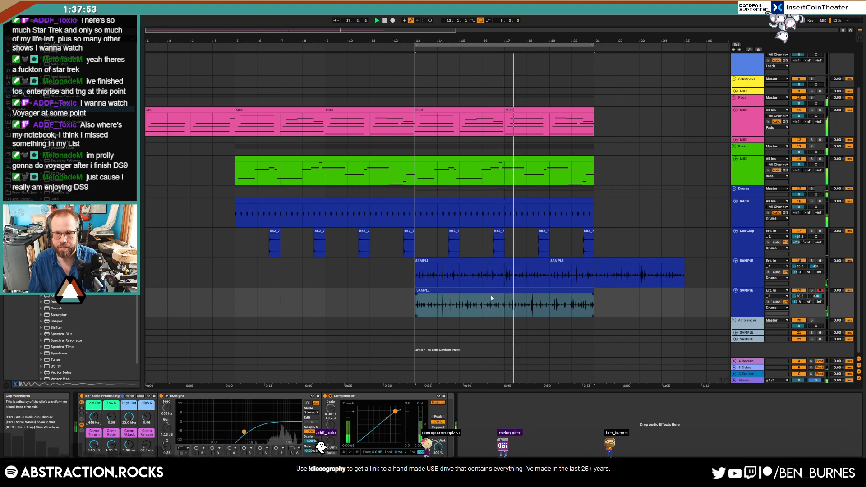
pyautogui.click(535, 269)
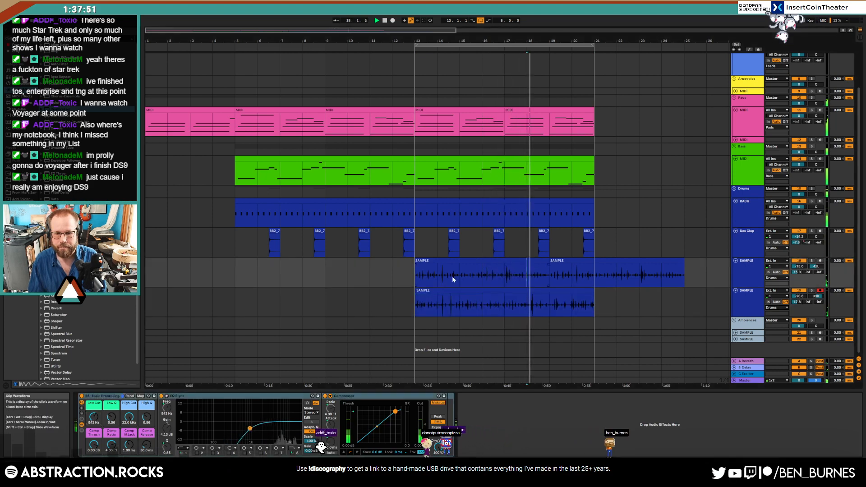
# - Stop playback and delete the bass and kick clips spanning bars 5 to 12
pyautogui.click(240, 165)
pyautogui.press('space')
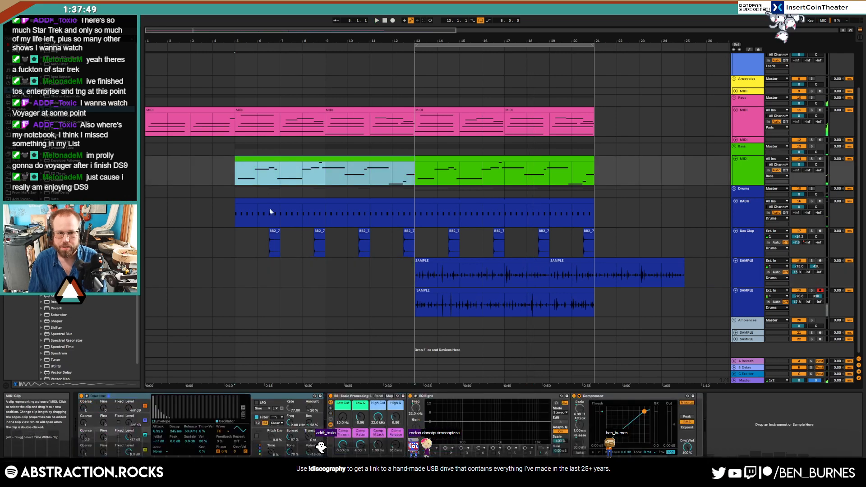
pyautogui.click(249, 201)
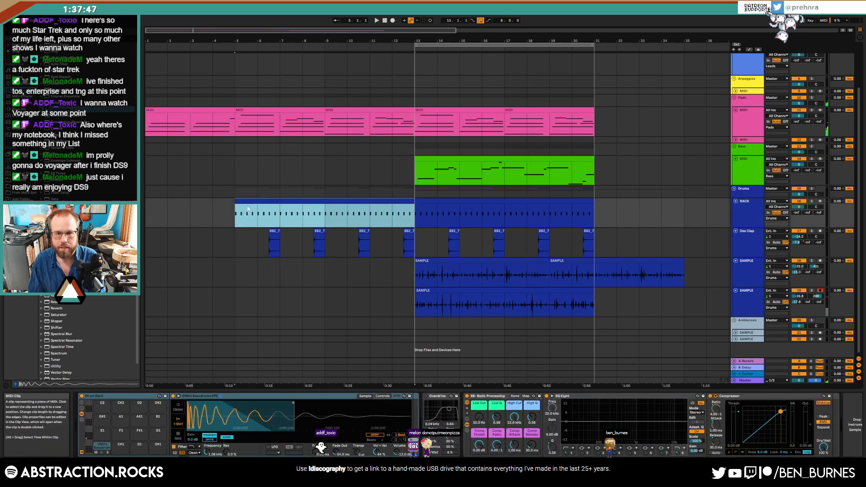
pyautogui.press('Delete')
# - Move both SAMPLE tracks' bar 13 to 20 material back to bar 5 and delete the leftover piece after bar 20
pyautogui.click(431, 260)
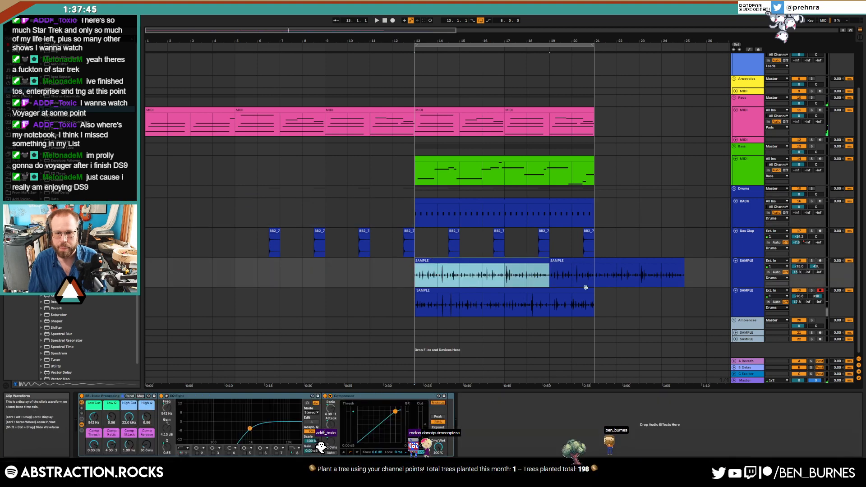
pyautogui.keyDown('shift'); pyautogui.click(594, 301); pyautogui.keyUp('shift')
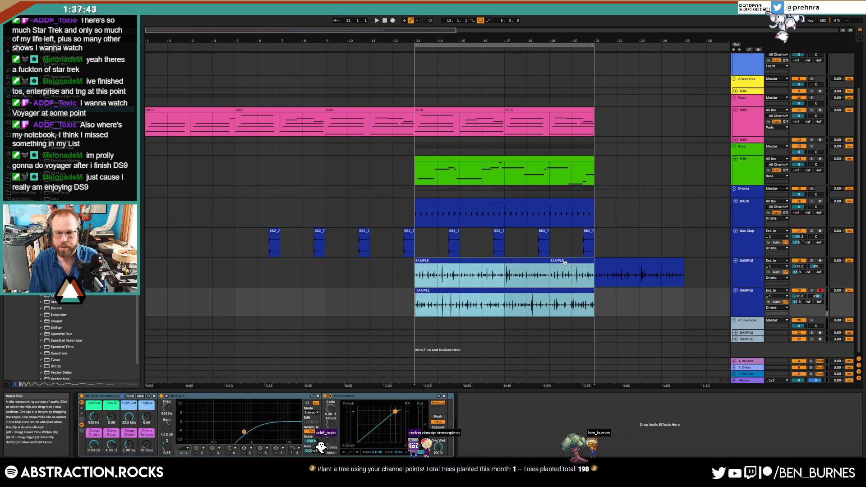
pyautogui.moveTo(564, 261); pyautogui.dragTo(384, 261)
pyautogui.click(629, 265)
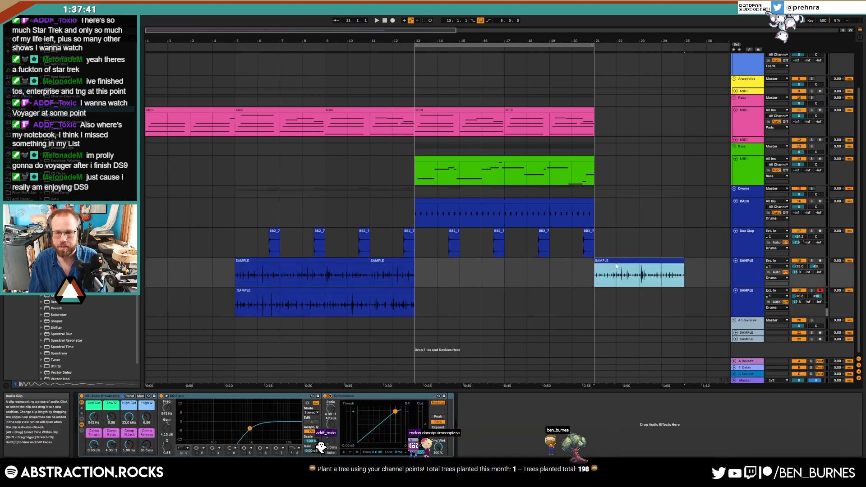
pyautogui.press('Delete')
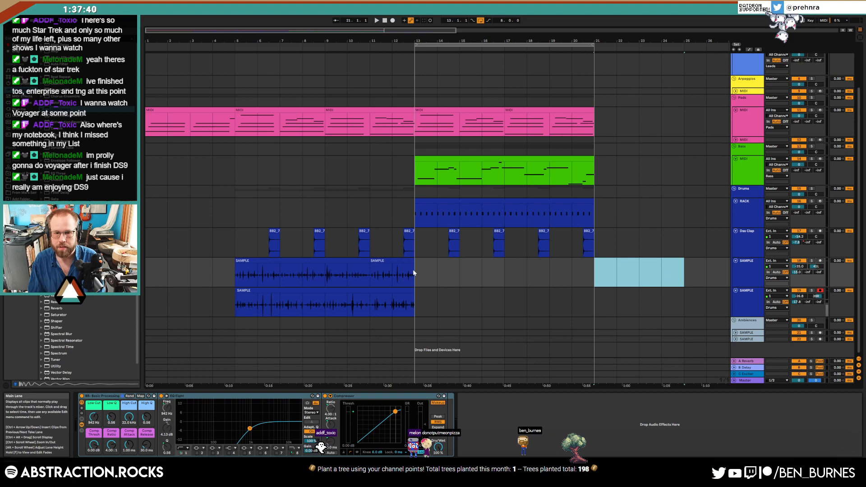
# - Play the song from the start and, in the pad clip at bar 13, put a short D5 note before a delayed C5
pyautogui.click(384, 21)
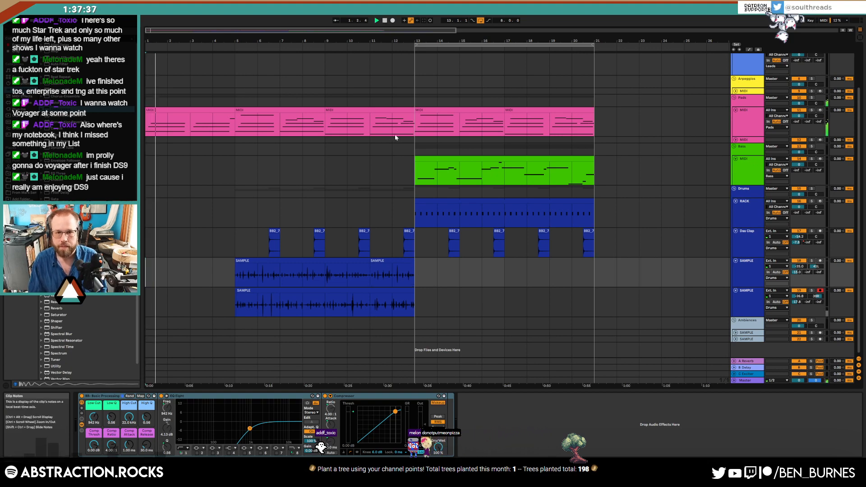
pyautogui.doubleClick(423, 117)
pyautogui.click(221, 282)
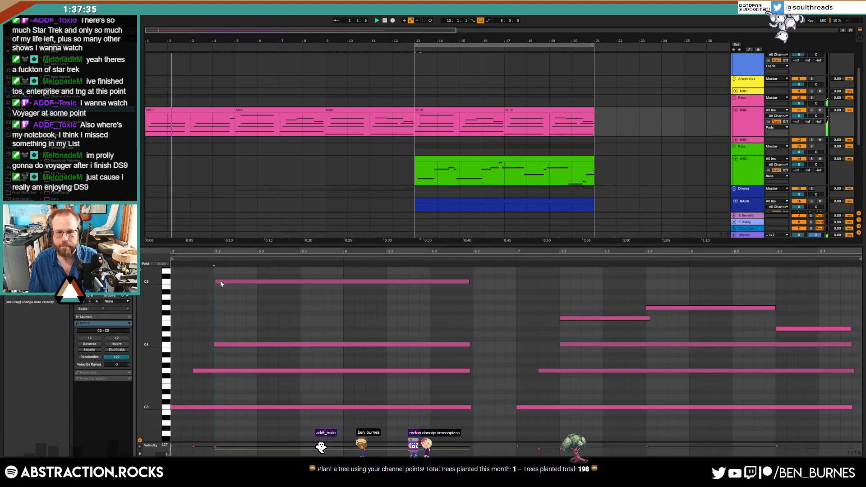
pyautogui.scroll(1, 217, 284)
pyautogui.doubleClick(216, 285)
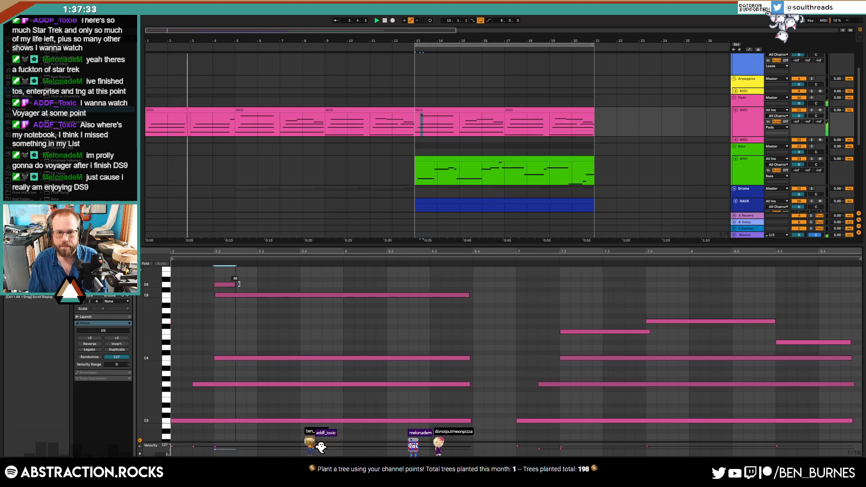
pyautogui.moveTo(215, 296); pyautogui.dragTo(237, 298)
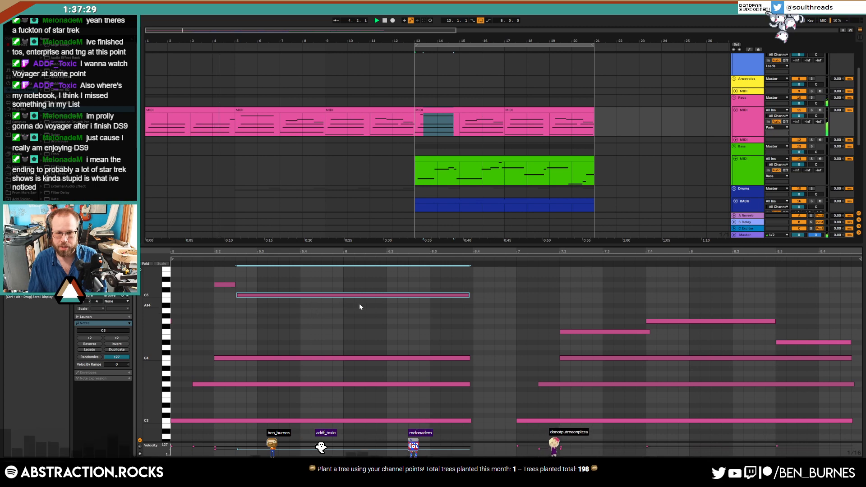
# - In the pad clip at bar 13, shorten the C5, follow it with an A#4 held to the next chord, and shorten the C4
pyautogui.moveTo(325, 305)
pyautogui.mouseDown()
pyautogui.moveTo(472, 314)
pyautogui.moveTo(320, 296)
pyautogui.mouseUp()
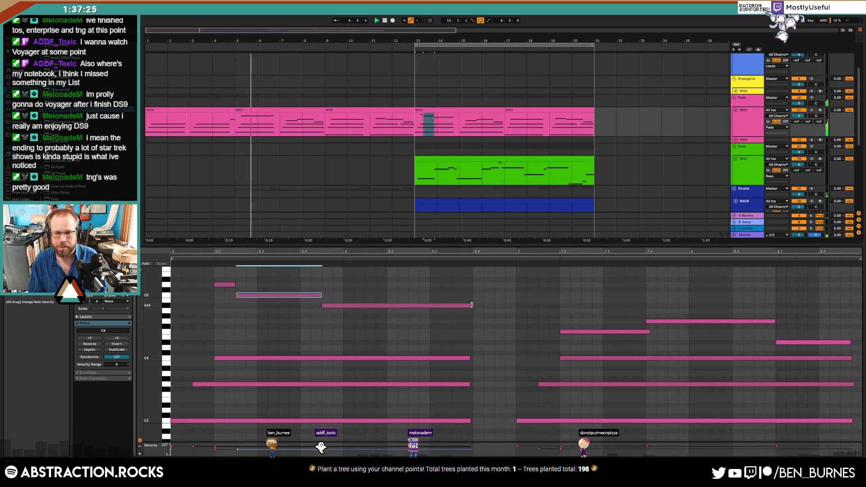
pyautogui.moveTo(472, 306); pyautogui.dragTo(514, 307)
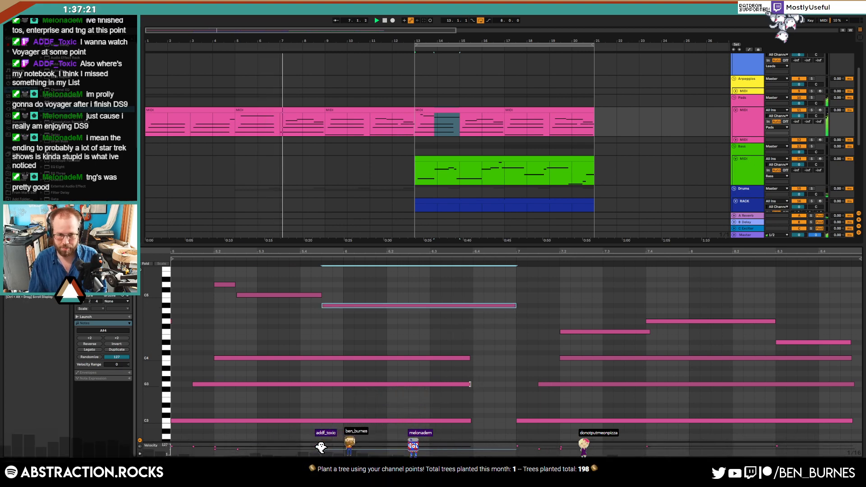
pyautogui.moveTo(471, 357); pyautogui.dragTo(441, 358)
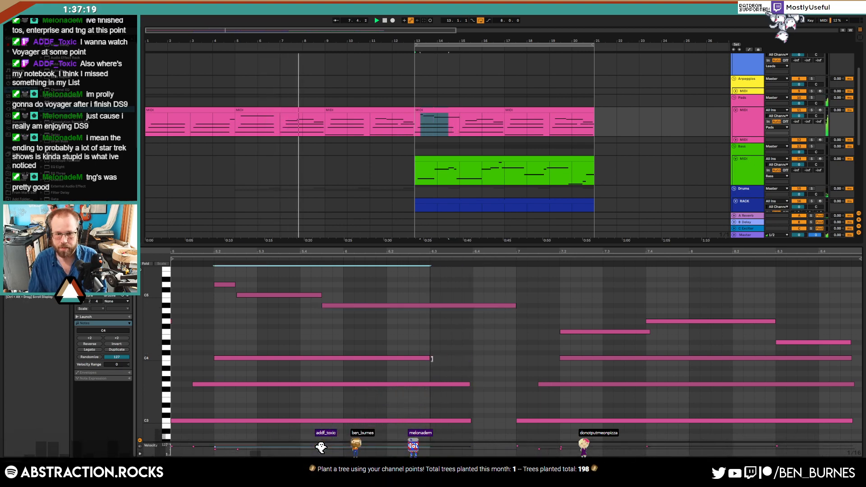
# - Duplicate both SAMPLE tracks' clips from bars 5 to 12 so that they also fill bars 13 to 20
pyautogui.hotkey('shift', 'Tab')
pyautogui.click(373, 271)
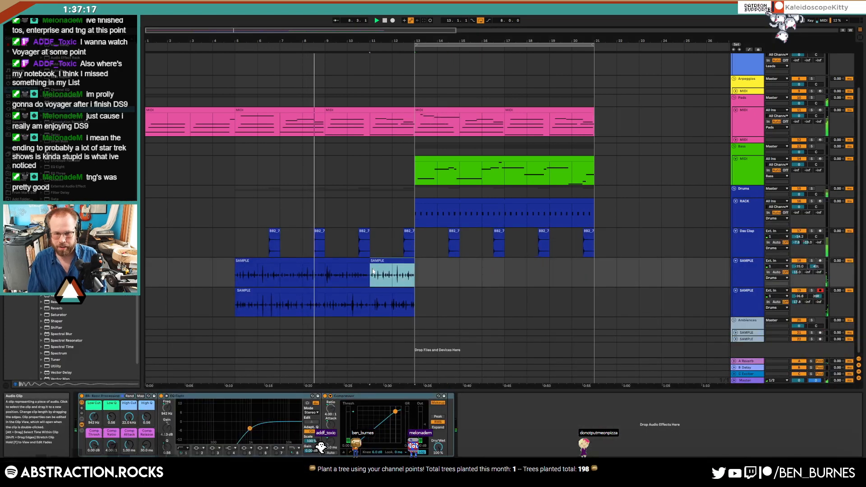
pyautogui.keyDown('shift'); pyautogui.click(361, 291); pyautogui.keyUp('shift')
pyautogui.hotkey('ctrl', 'd')
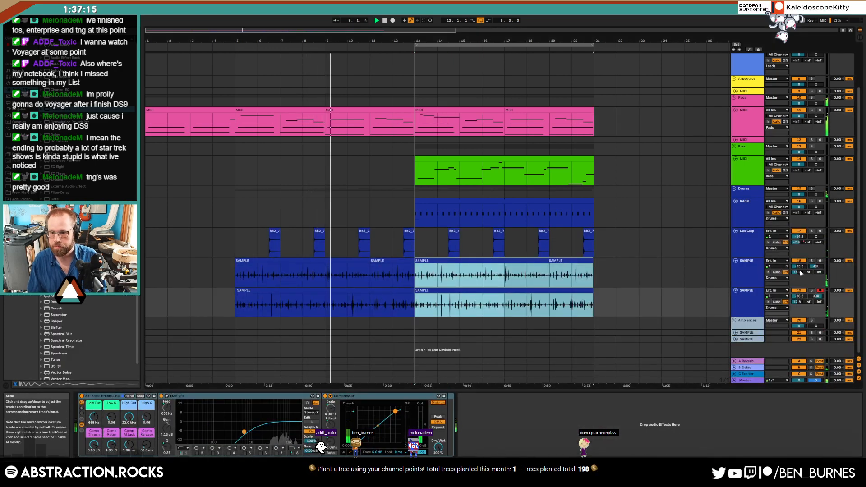
# - Raise the volume and the first send level of both SAMPLE tracks during playback
pyautogui.click(757, 272)
pyautogui.keyDown('shift'); pyautogui.click(760, 297); pyautogui.keyUp('shift')
pyautogui.moveTo(794, 269); pyautogui.dragTo(794, 267)
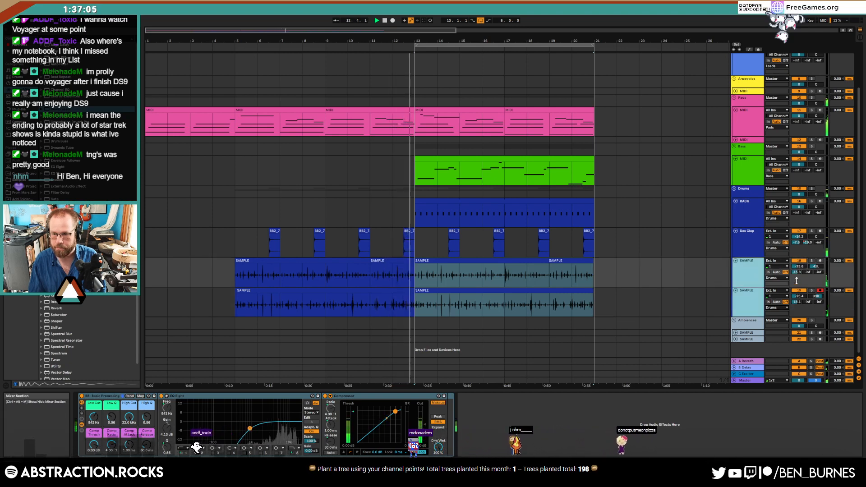
pyautogui.click(747, 271)
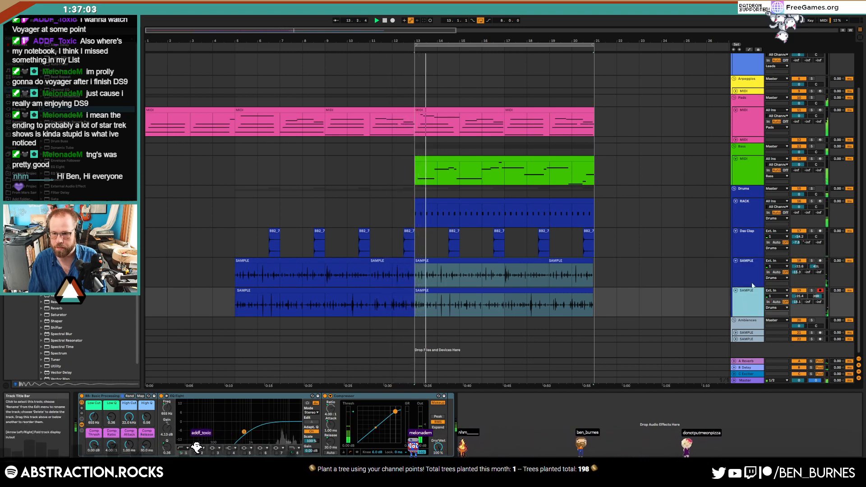
pyautogui.moveTo(797, 272); pyautogui.dragTo(797, 268)
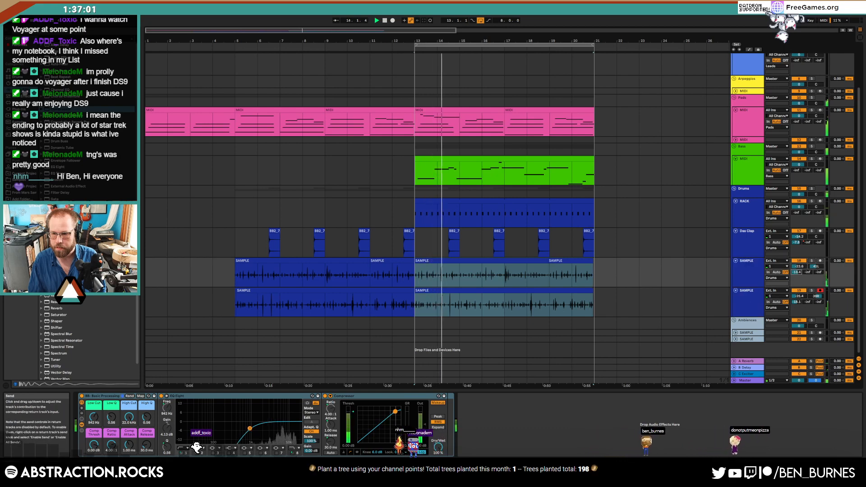
pyautogui.moveTo(796, 302); pyautogui.dragTo(796, 299)
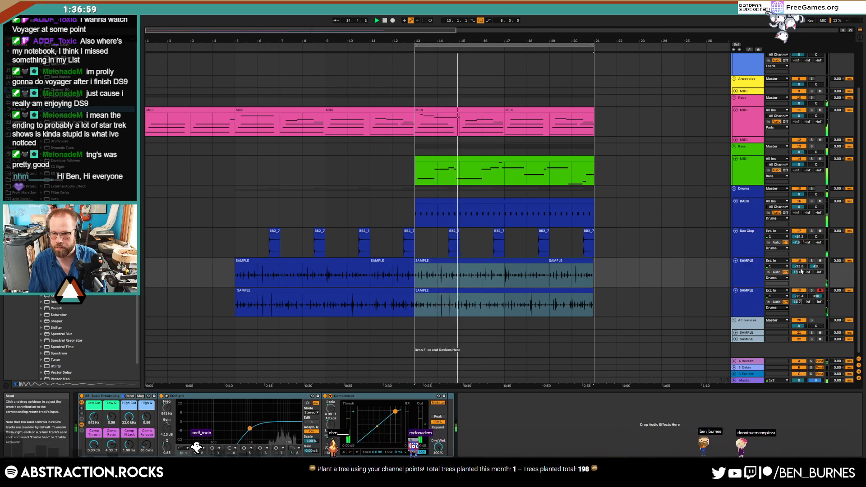
pyautogui.moveTo(799, 266); pyautogui.dragTo(800, 263)
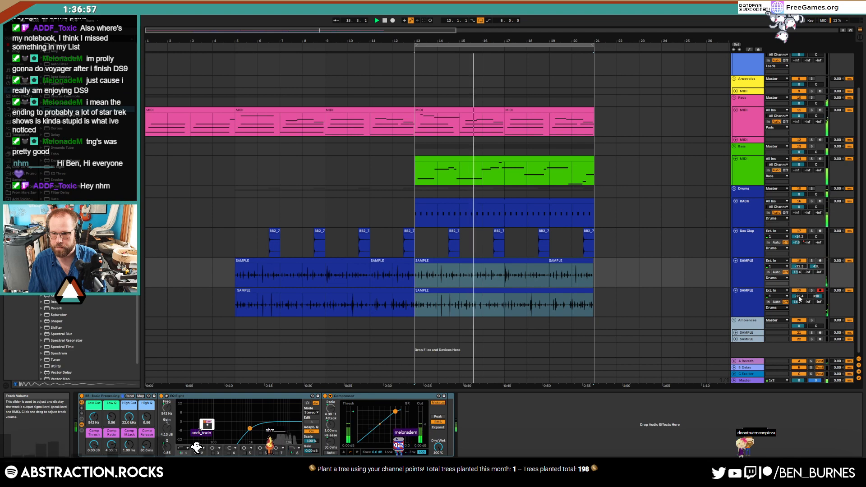
pyautogui.moveTo(799, 297); pyautogui.dragTo(799, 293)
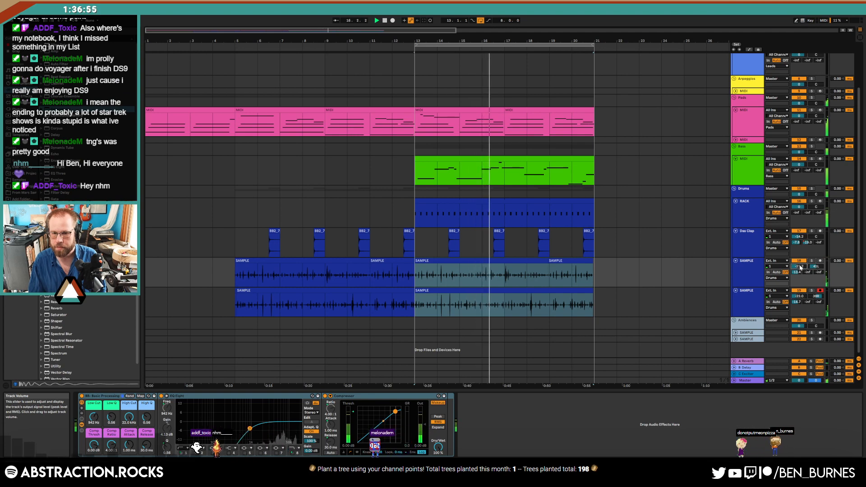
# - Shift the clap clips at the ends of bars 16 and 20 about an eighth note later
pyautogui.click(496, 231)
pyautogui.scroll(4, 496, 231)
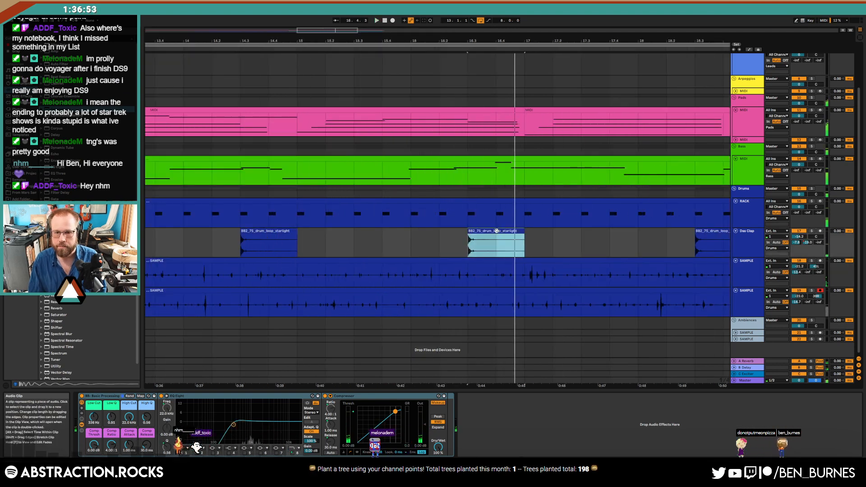
pyautogui.moveTo(496, 231)
pyautogui.mouseDown()
pyautogui.moveTo(514, 232)
pyautogui.moveTo(501, 232)
pyautogui.mouseUp()
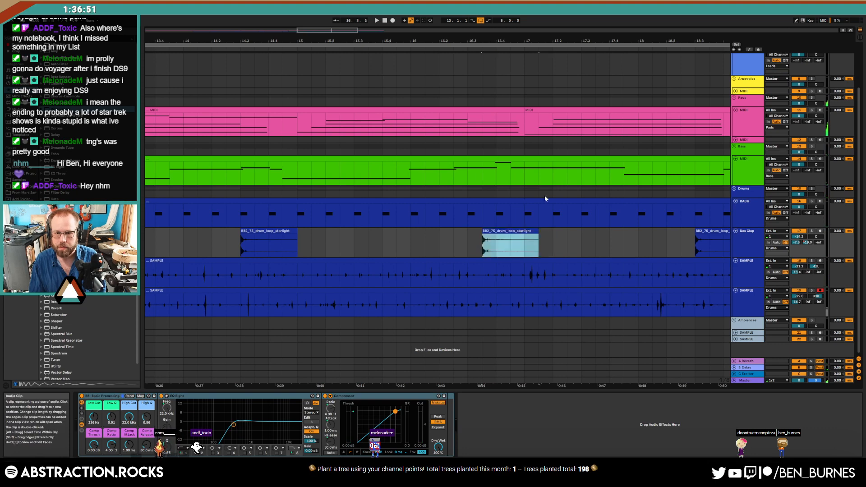
pyautogui.moveTo(316, 29); pyautogui.dragTo(316, 26)
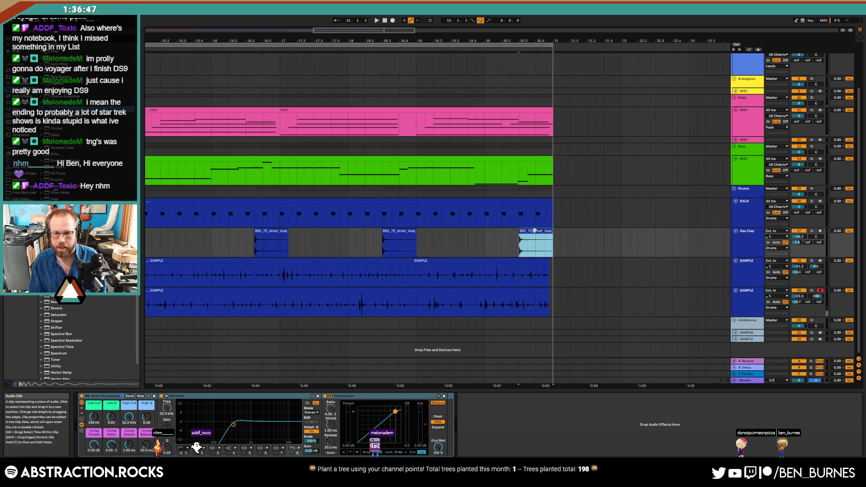
pyautogui.click(491, 245)
pyautogui.moveTo(388, 30)
pyautogui.mouseDown()
pyautogui.moveTo(369, 26)
pyautogui.moveTo(385, 27)
pyautogui.mouseUp()
pyautogui.click(388, 243)
# - Find VMH1 Closed Hats 069.wav among the user sample folders and load it onto the G#1 pad of the kick's drum rack
pyautogui.click(323, 200)
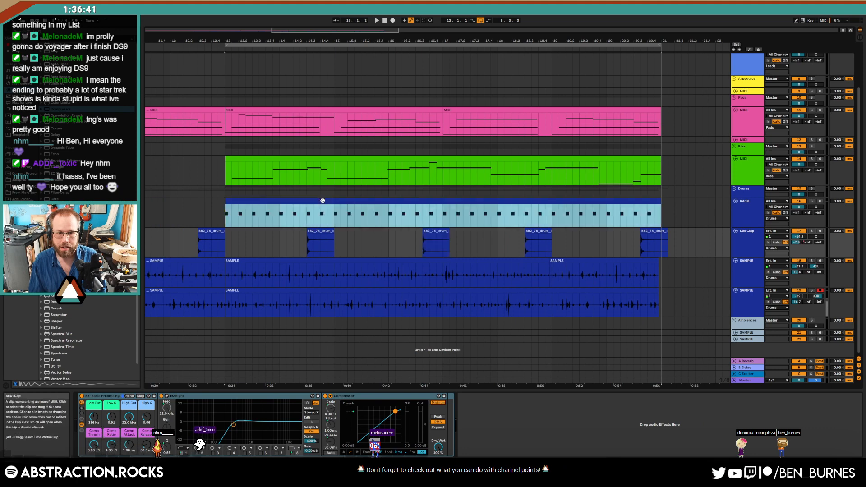
pyautogui.click(20, 180)
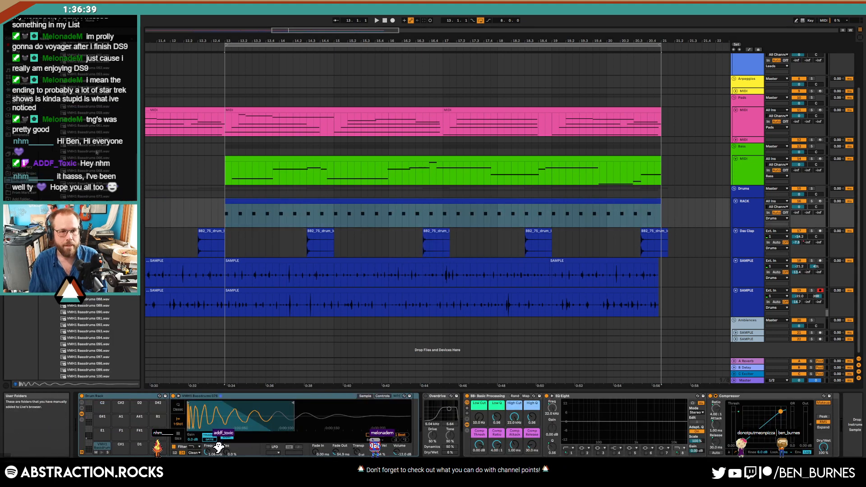
pyautogui.scroll(20, 86, 270)
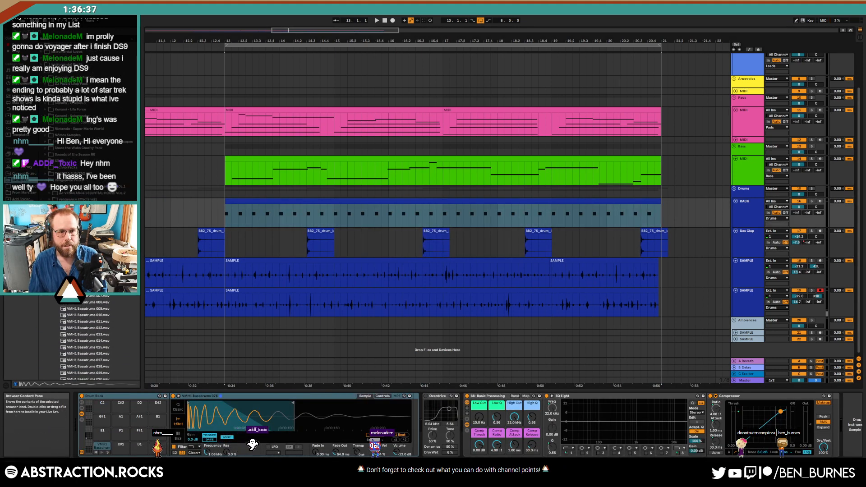
pyautogui.scroll(10, 85, 338)
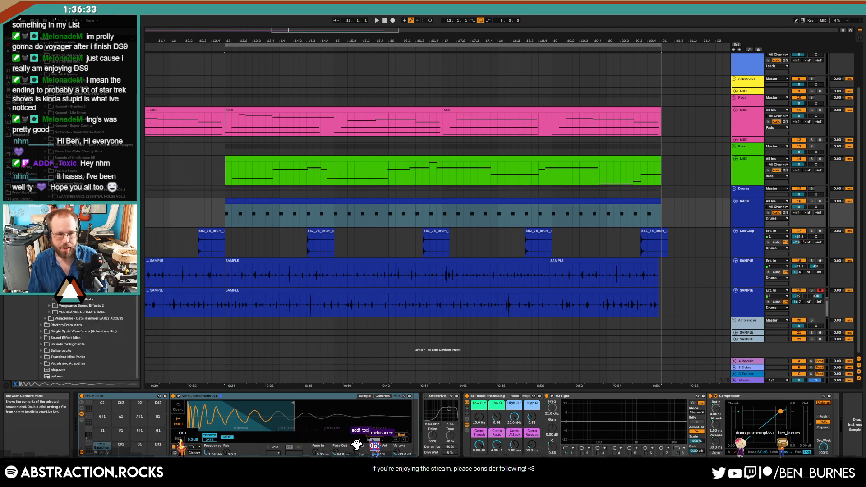
pyautogui.scroll(3, 86, 338)
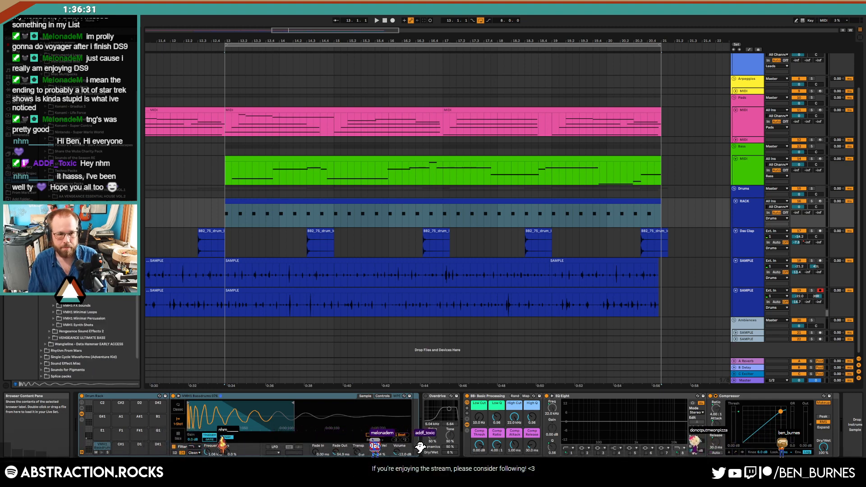
pyautogui.scroll(-10, 91, 343)
pyautogui.click(123, 330)
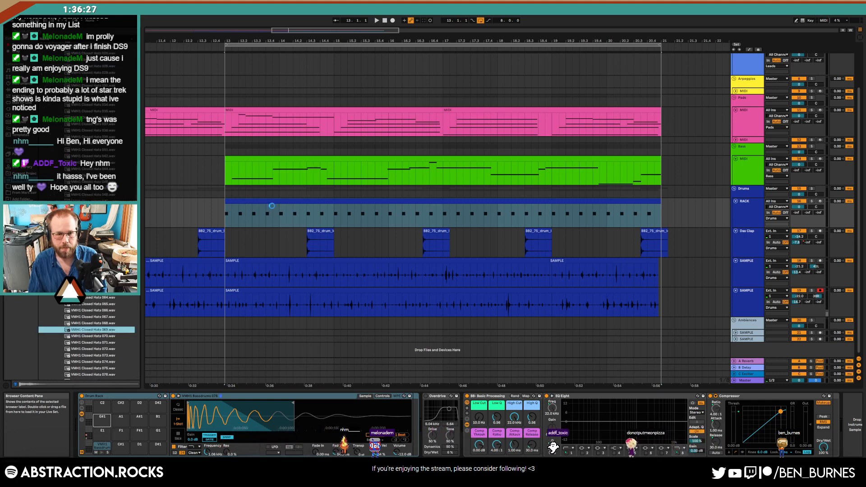
# - Add an offbeat closed hat note to the drum rack clip and duplicate it after every beat throughout the pattern
pyautogui.moveTo(272, 206); pyautogui.dragTo(239, 273)
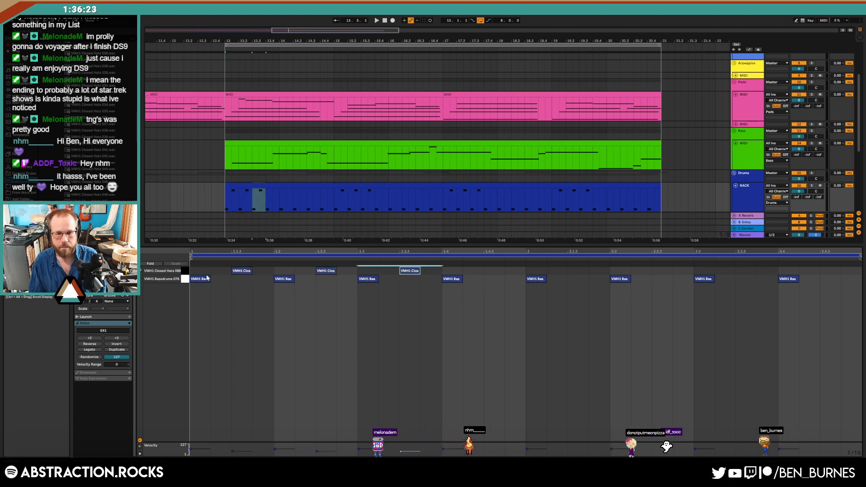
pyautogui.hotkey('ctrl', 'd')
pyautogui.hotkey('ctrl', 'd')
pyautogui.hotkey('ctrl', 'd')
pyautogui.hotkey('ctrl', 'd')
pyautogui.hotkey('ctrl', 'd')
pyautogui.hotkey('ctrl', 'd')
pyautogui.hotkey('ctrl', 'd')
pyautogui.hotkey('shift', 'Tab')
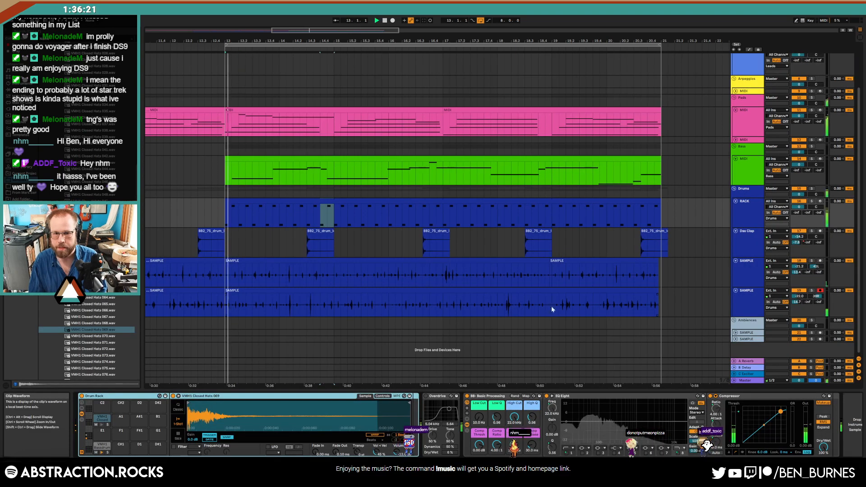
# - Play the section, adjust how strongly velocity affects the closed hat's volume, and lower all its notes' velocity to about 24
pyautogui.press('space')
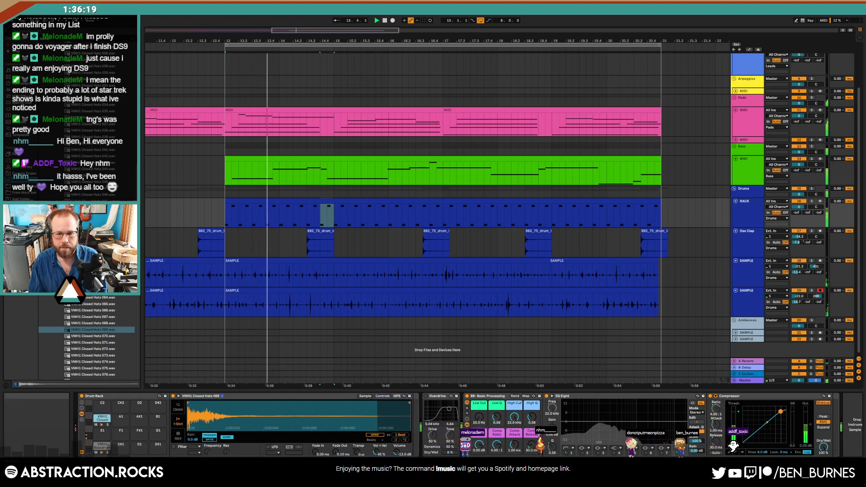
pyautogui.moveTo(376, 452)
pyautogui.mouseDown()
pyautogui.moveTo(375, 437)
pyautogui.moveTo(376, 458)
pyautogui.mouseUp()
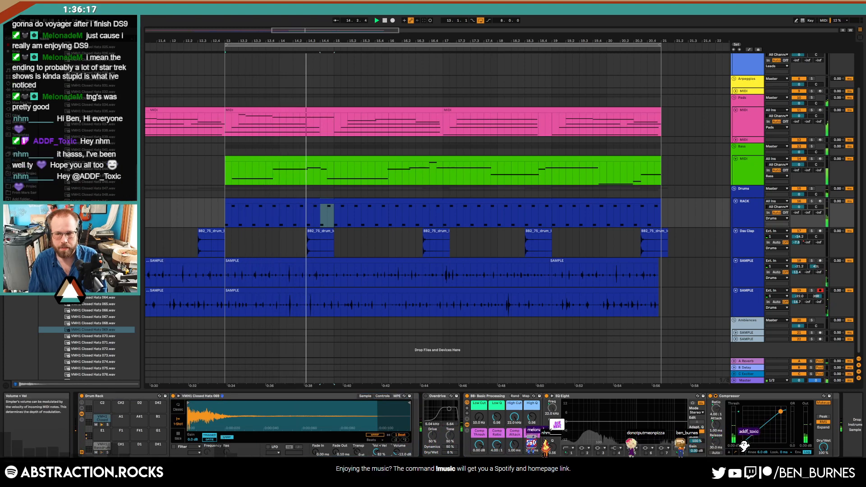
pyautogui.doubleClick(356, 200)
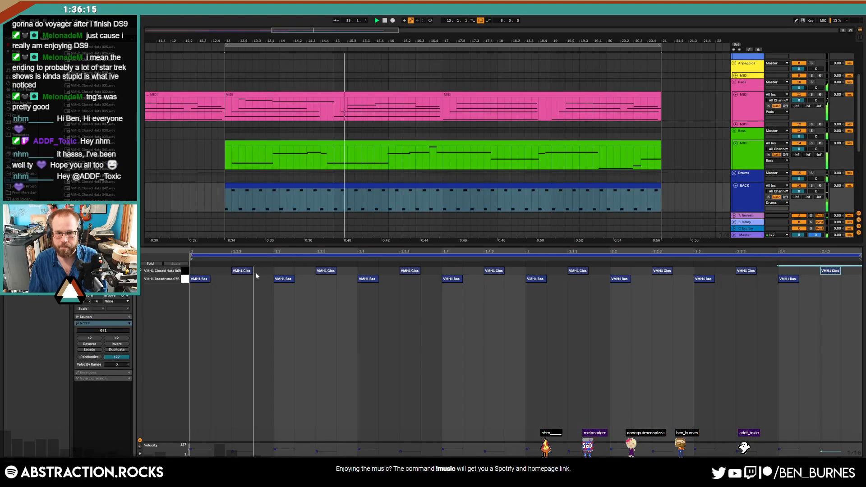
pyautogui.click(185, 273)
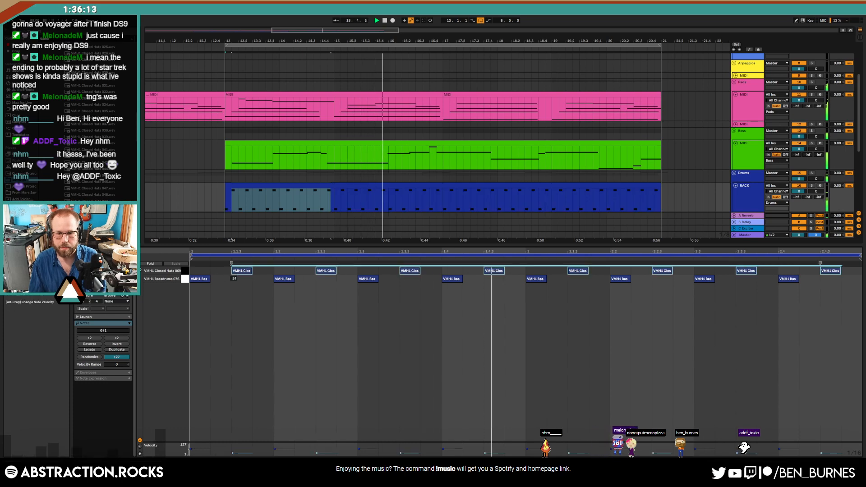
pyautogui.hotkey('shift', 'Tab')
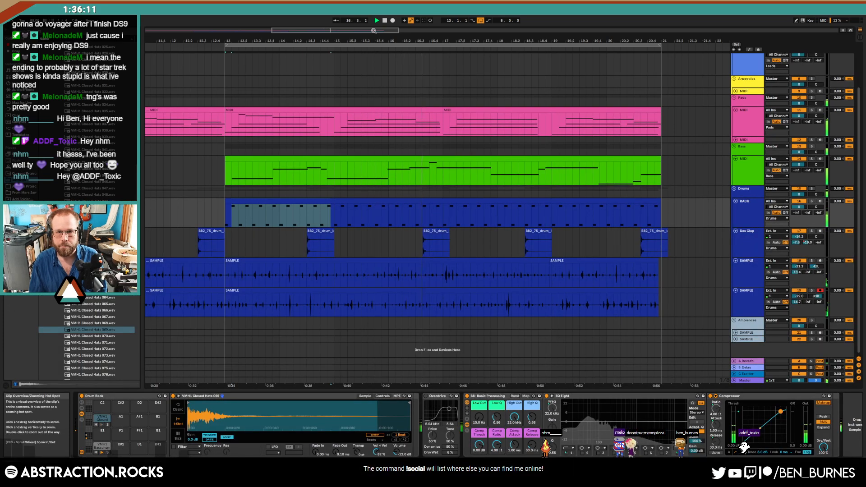
# - Unfold the MIDI track in the Arpeggios group and arm it for recording
pyautogui.moveTo(373, 30)
pyautogui.mouseDown()
pyautogui.moveTo(373, 10)
pyautogui.moveTo(373, 24)
pyautogui.mouseUp()
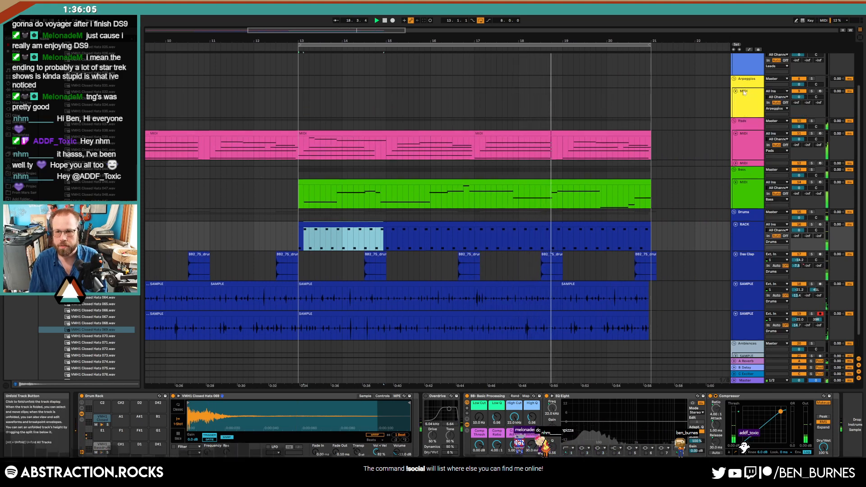
pyautogui.click(735, 91)
pyautogui.click(820, 91)
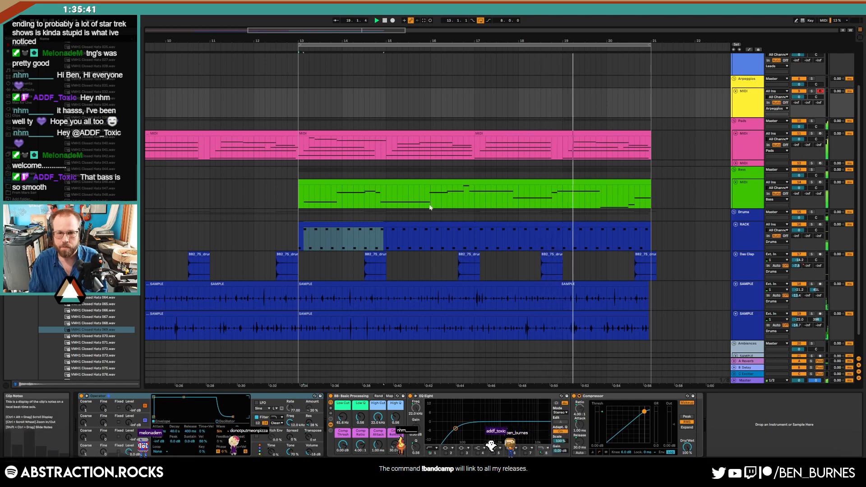
# - Stop playback and return the play position to the start of the song
pyautogui.click(387, 238)
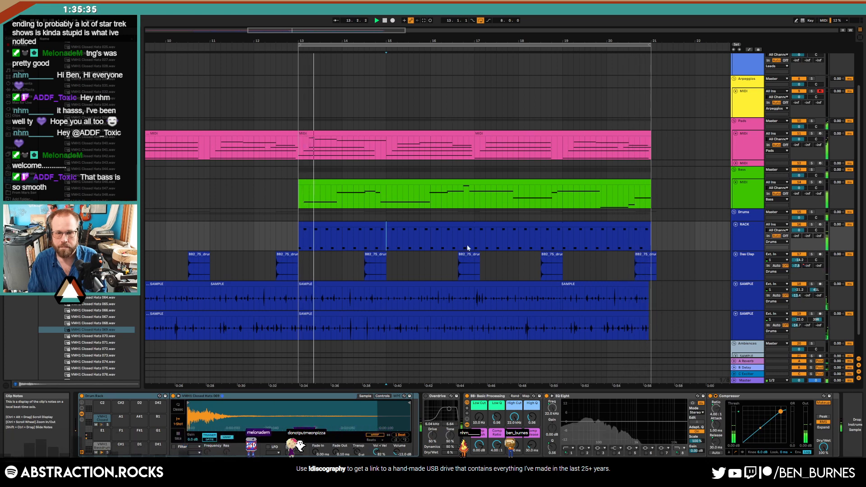
pyautogui.press('space')
pyautogui.click(500, 188)
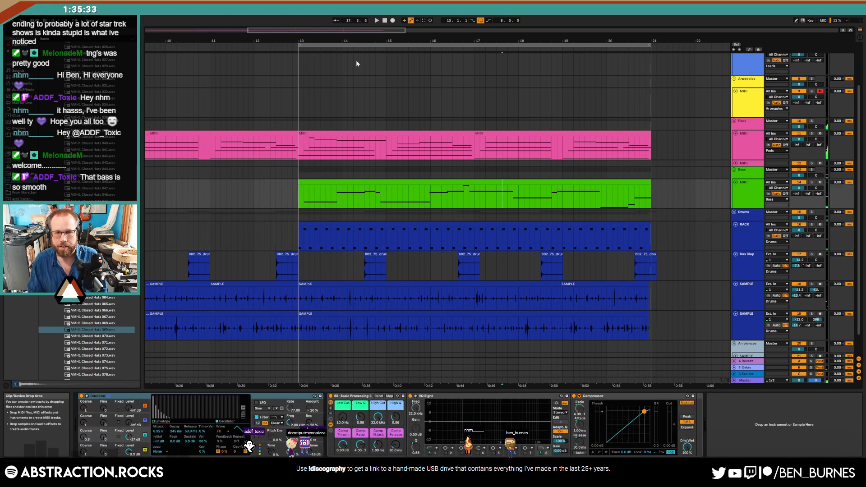
pyautogui.moveTo(398, 40); pyautogui.dragTo(399, 34)
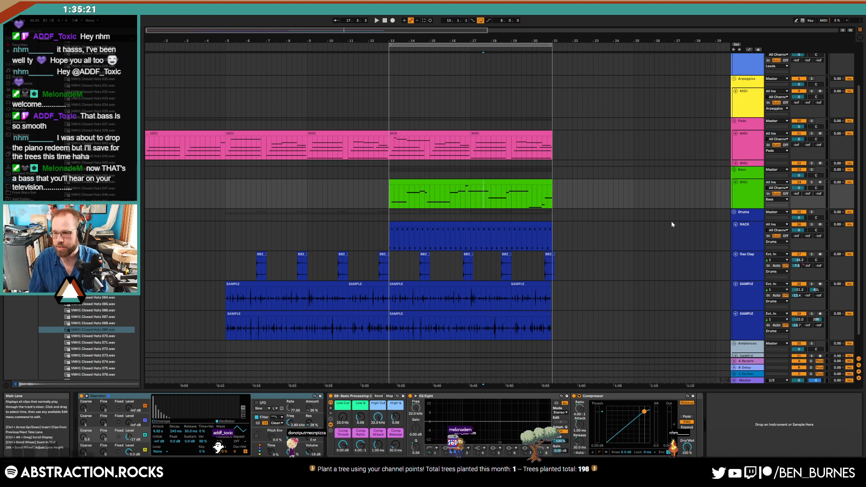
pyautogui.click(384, 20)
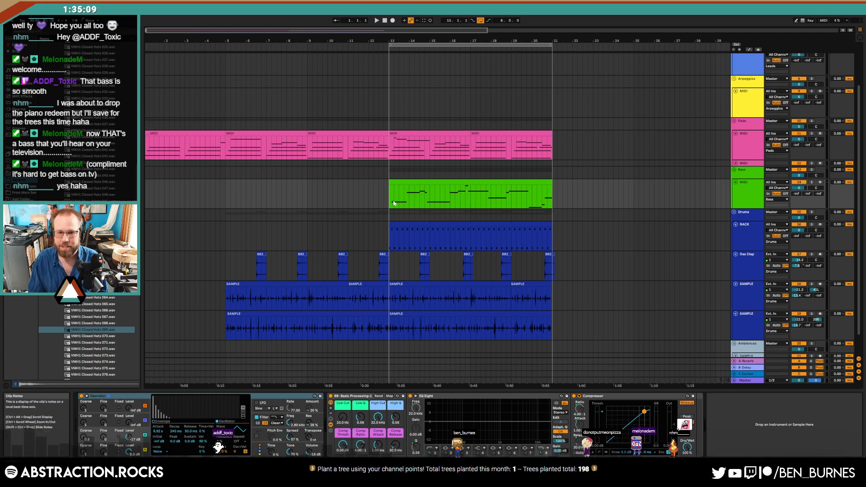
# - Insert a new audio track directly below the lower SAMPLE track in the Drums group
pyautogui.click(753, 321)
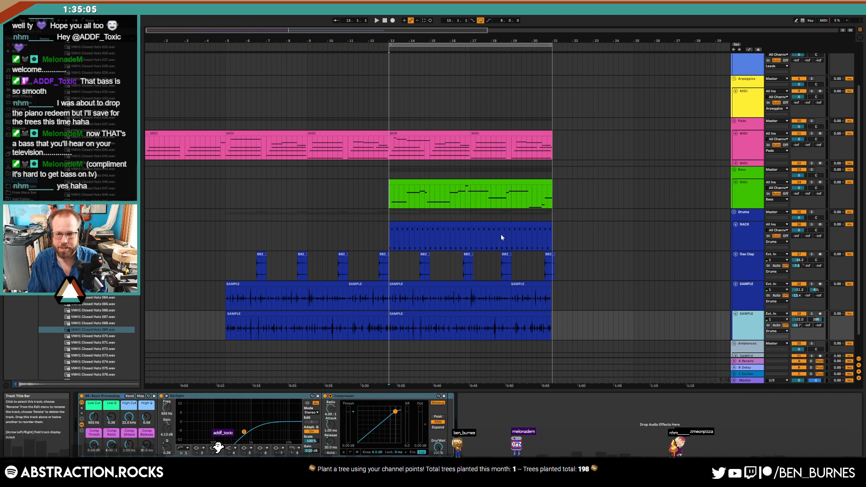
pyautogui.hotkey('ctrl', 't')
pyautogui.click(753, 278)
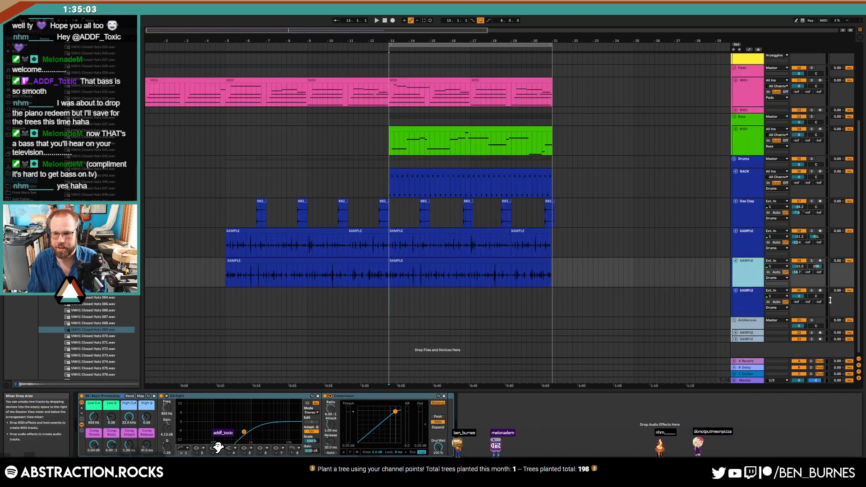
# - Arm the new SAMPLE track and record a percussion take from about bar 12 into the looped section
pyautogui.click(820, 291)
pyautogui.click(375, 299)
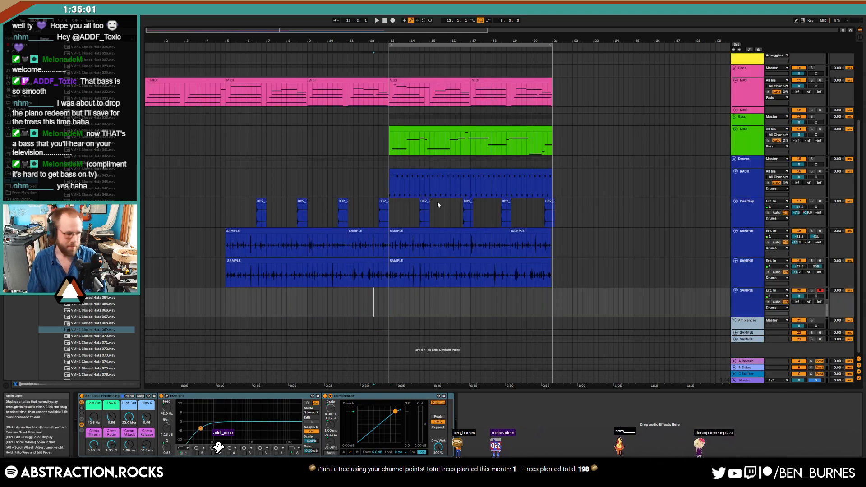
pyautogui.press('space')
pyautogui.click(391, 21)
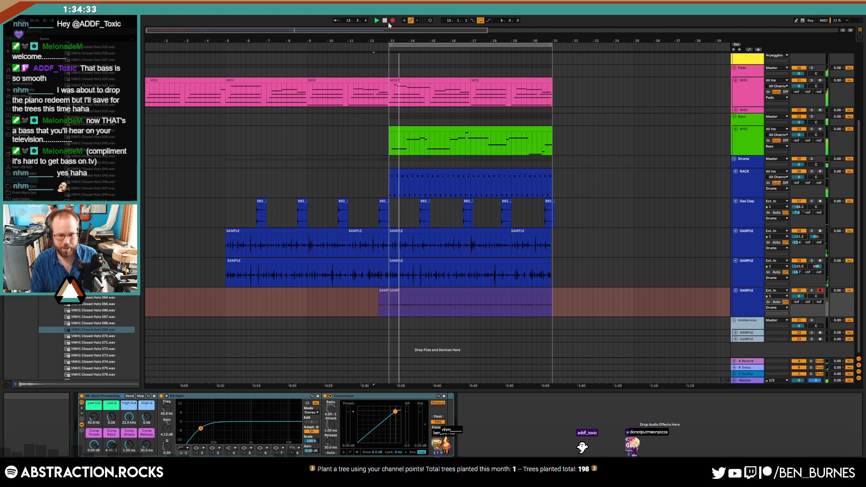
pyautogui.press('space')
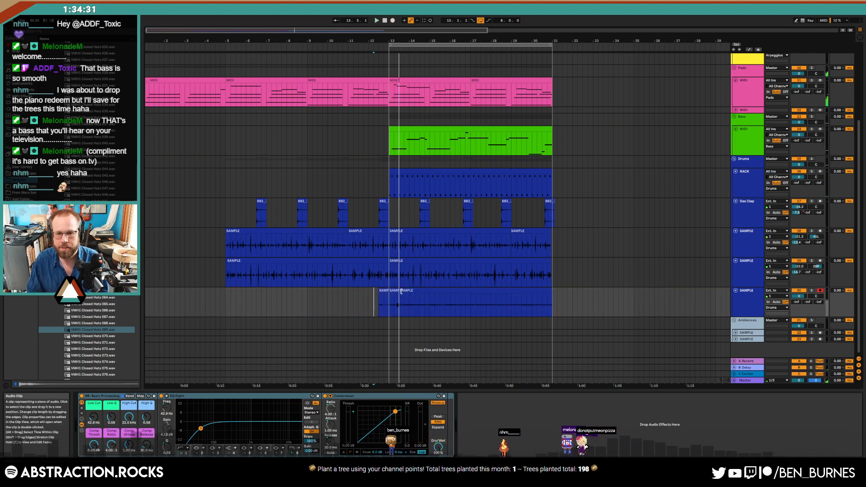
# - Delete the recorded pieces before bar 13 and lower the new SAMPLE track's volume during playback
pyautogui.click(386, 291)
pyautogui.click(383, 302)
pyautogui.press('Delete')
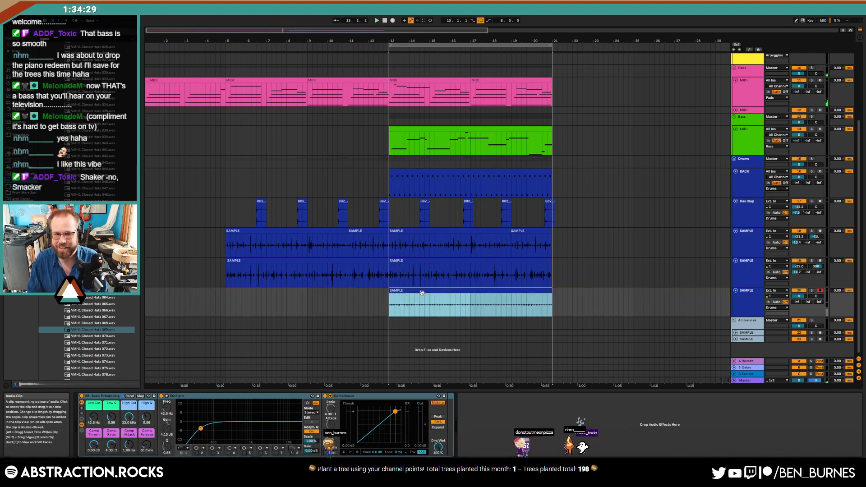
pyautogui.moveTo(798, 296); pyautogui.dragTo(799, 307)
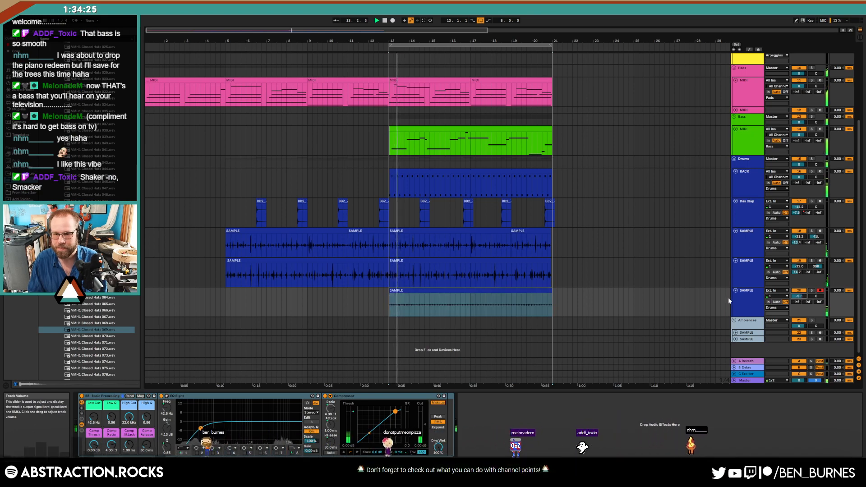
# - Quantize the whole newly recorded percussion clip to the grid, play it back, and return to the track's devices
pyautogui.doubleClick(480, 291)
pyautogui.press('space')
pyautogui.click(348, 315)
pyautogui.hotkey('ctrl', 'a')
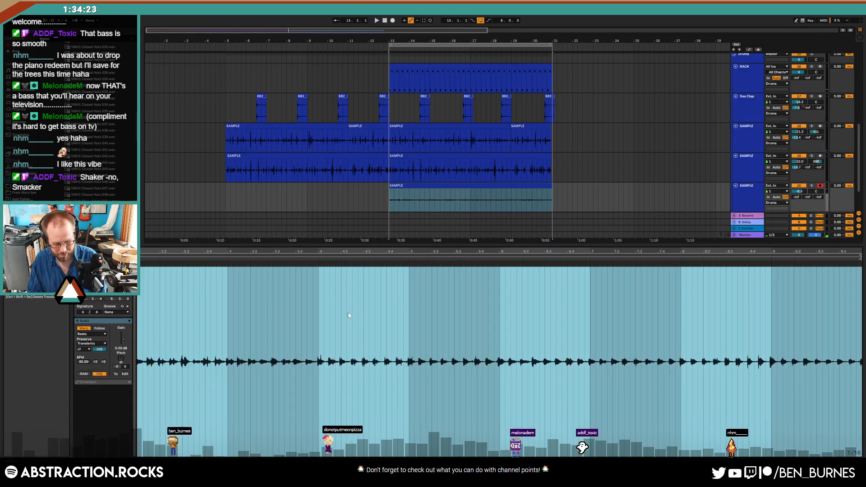
pyautogui.hotkey('ctrl', 'u')
pyautogui.press('space')
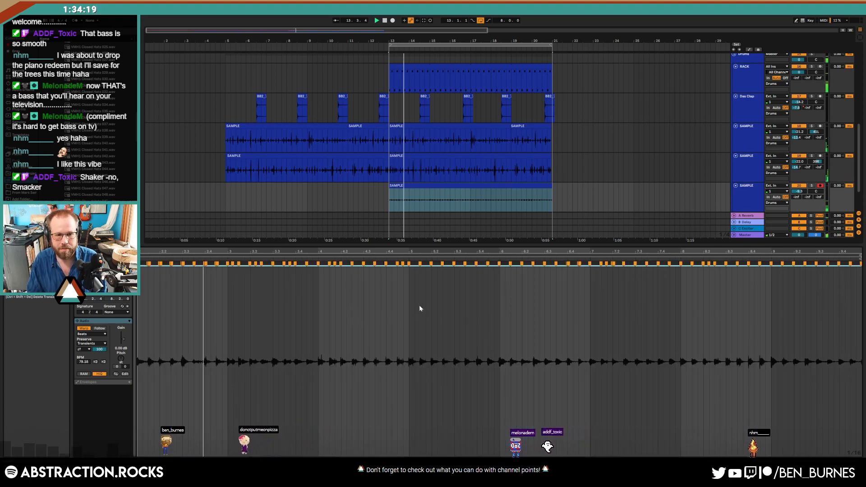
pyautogui.hotkey('shift', 'Tab')
# - Insert Transient Master first in the new SAMPLE track's device chain, reduce its sustain to about -53%, and fine-tune the track volume
pyautogui.click(745, 299)
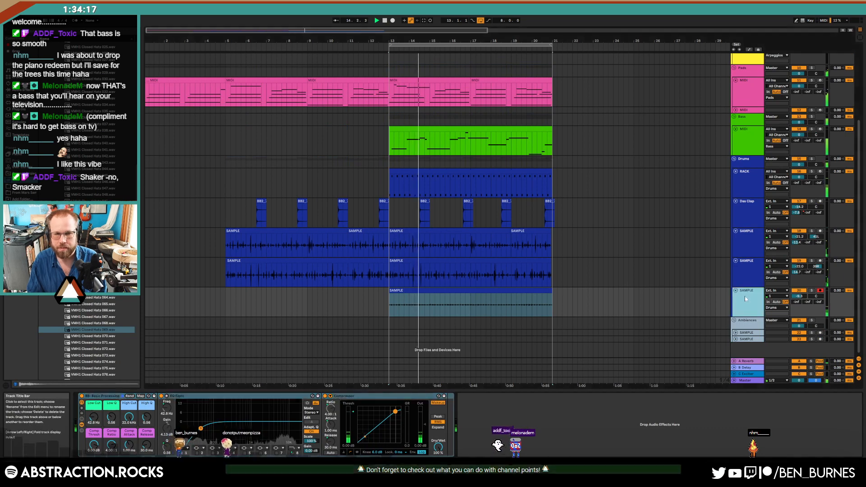
pyautogui.click(24, 90)
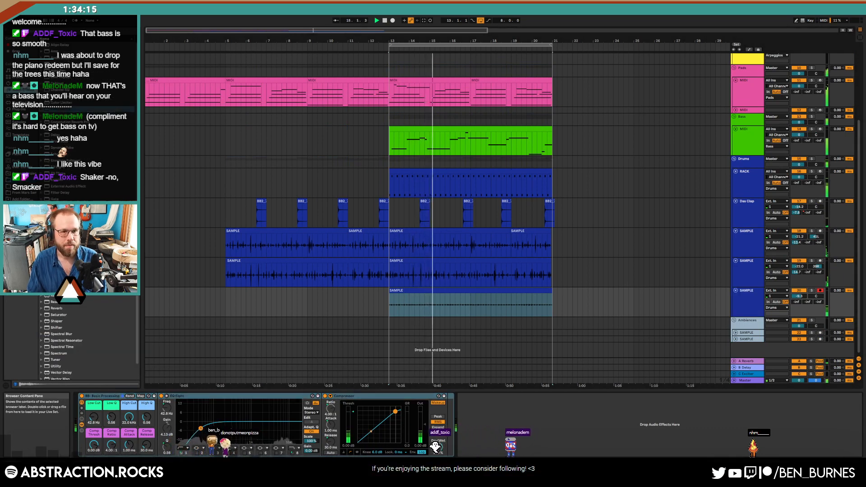
pyautogui.click(20, 109)
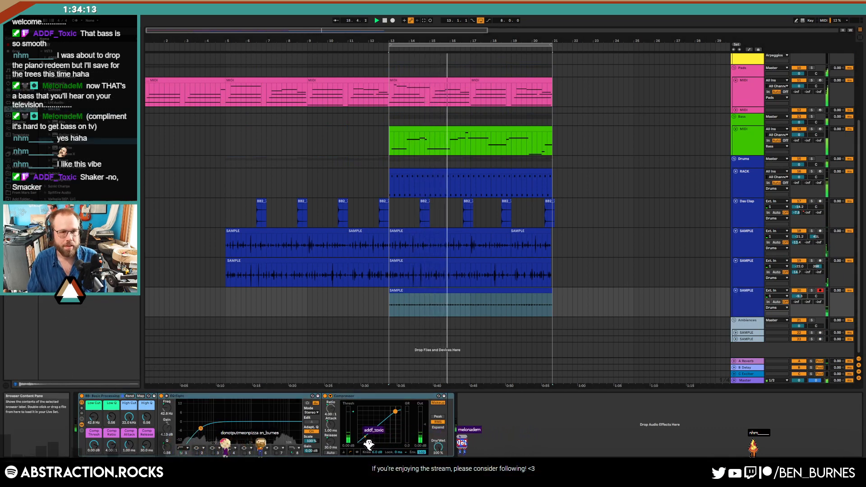
pyautogui.click(41, 53)
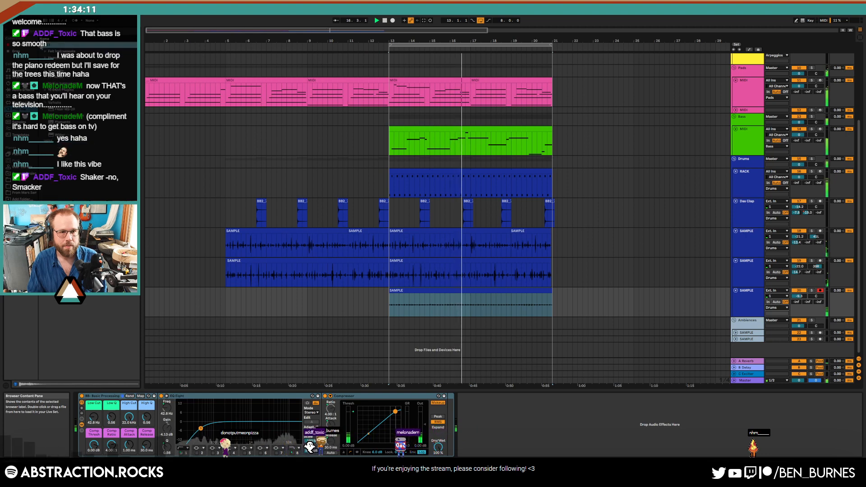
pyautogui.click(45, 84)
pyautogui.click(72, 160)
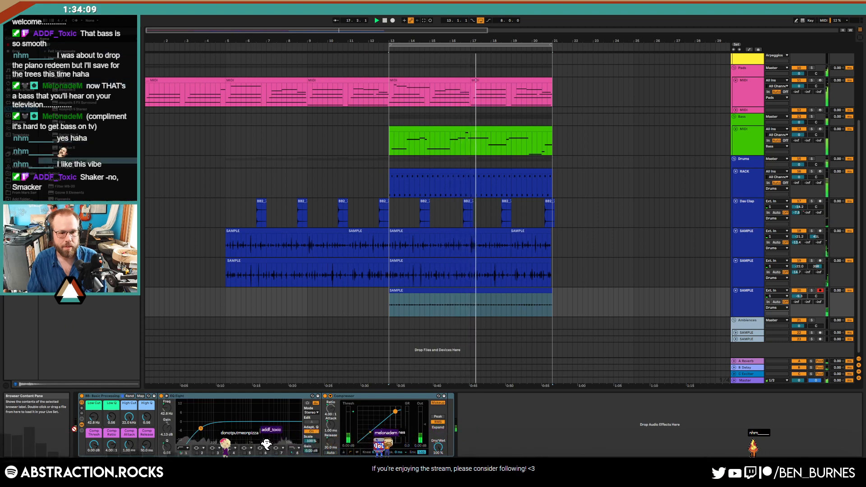
pyautogui.moveTo(74, 428); pyautogui.dragTo(80, 427)
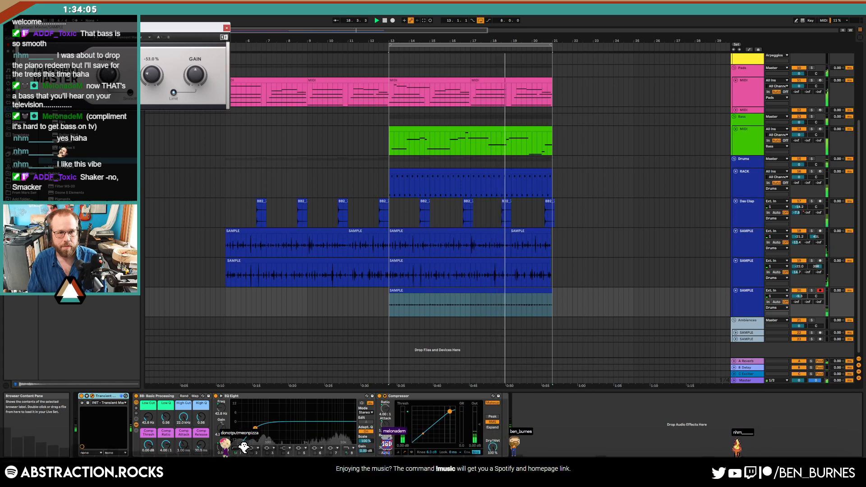
pyautogui.click(227, 28)
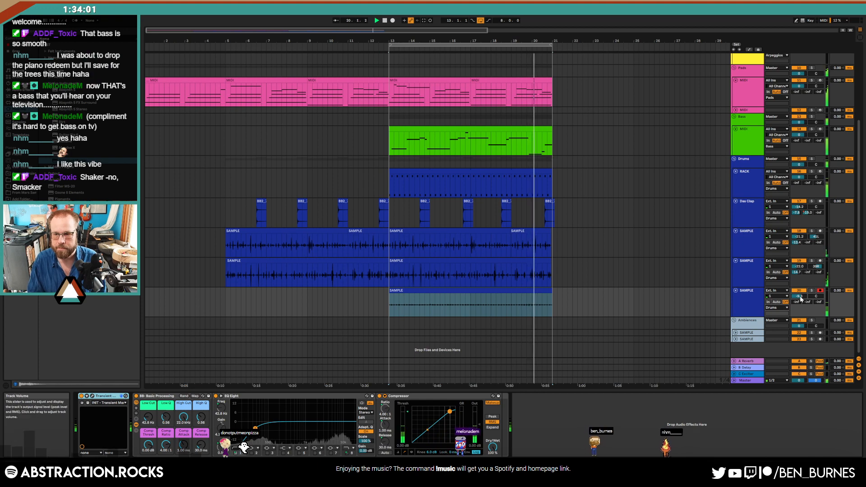
pyautogui.moveTo(799, 297)
pyautogui.mouseDown()
pyautogui.moveTo(807, 282)
pyautogui.moveTo(800, 298)
pyautogui.mouseUp()
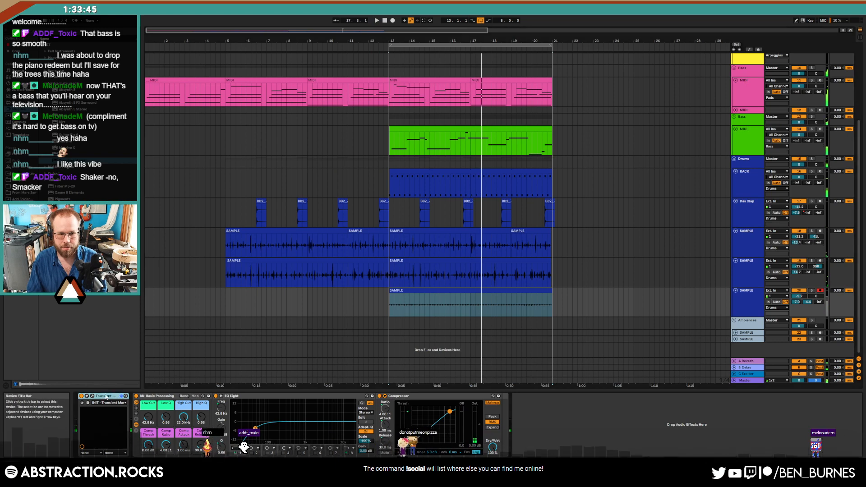
# - Paste the Transient Master onto the SAMPLE track directly above, place it first in the device chain, and open its controls
pyautogui.click(747, 271)
pyautogui.click(486, 401)
pyautogui.hotkey('ctrl', 'v')
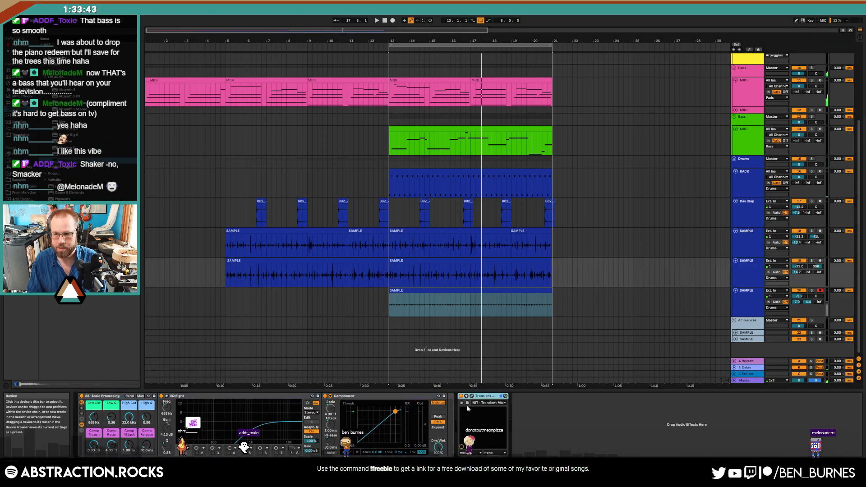
pyautogui.moveTo(481, 398); pyautogui.dragTo(110, 412)
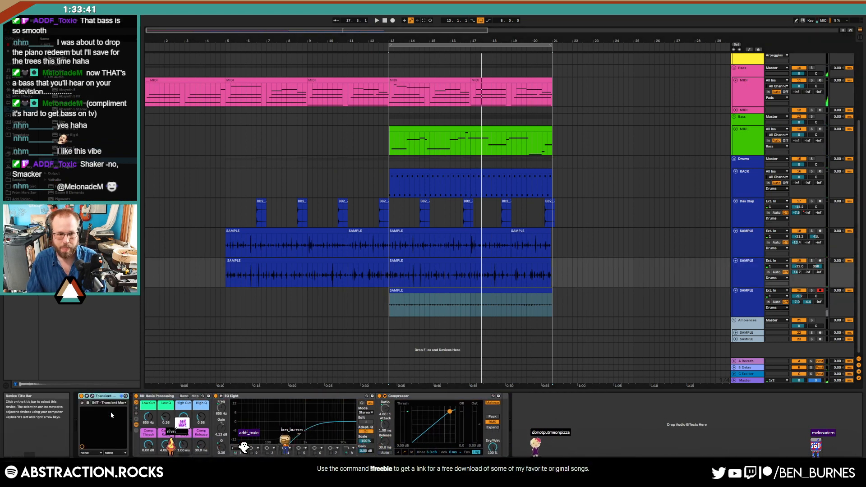
pyautogui.click(92, 402)
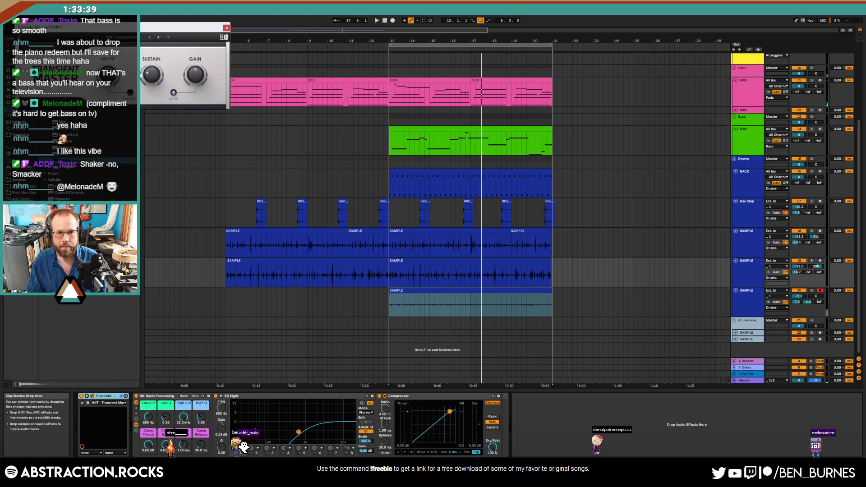
# - Solo the middle SAMPLE track of the Drums group, play it back and close the open Transient Master window
pyautogui.click(811, 261)
pyautogui.press('space')
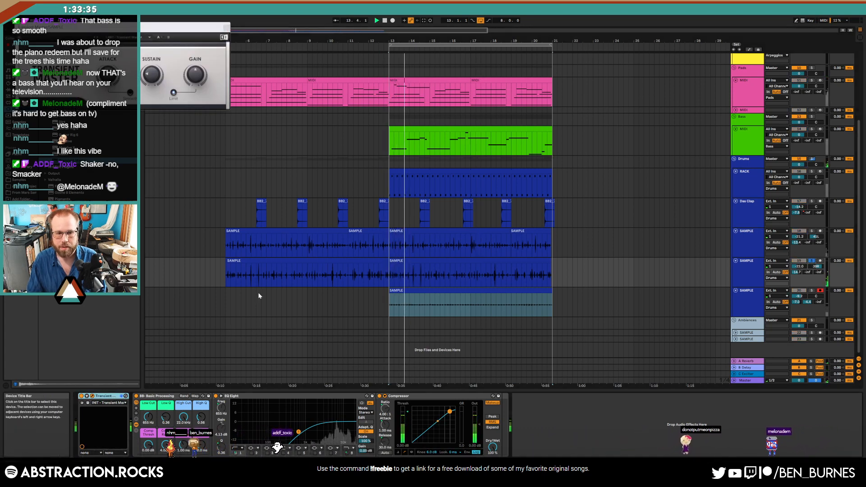
pyautogui.click(226, 28)
# - Paste the Transient Master effect onto the first Drums SAMPLE track, place it at the front of the device chain and close its window
pyautogui.click(751, 239)
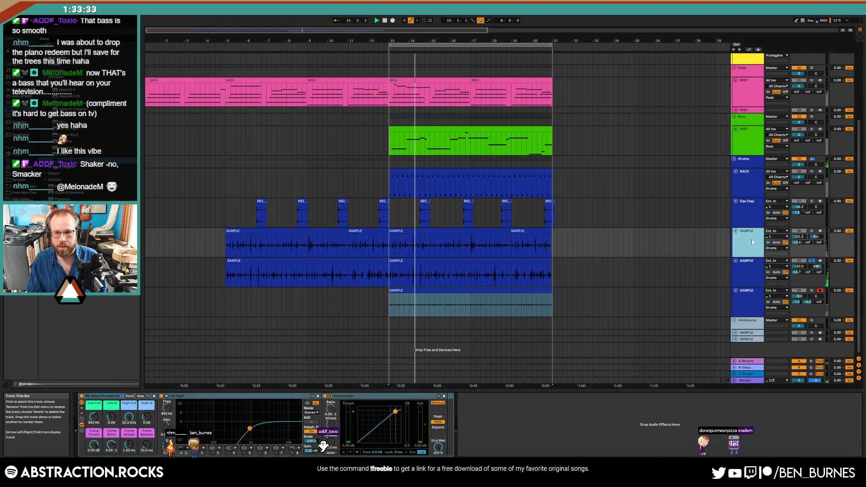
pyautogui.click(551, 437)
pyautogui.hotkey('ctrl', 'v')
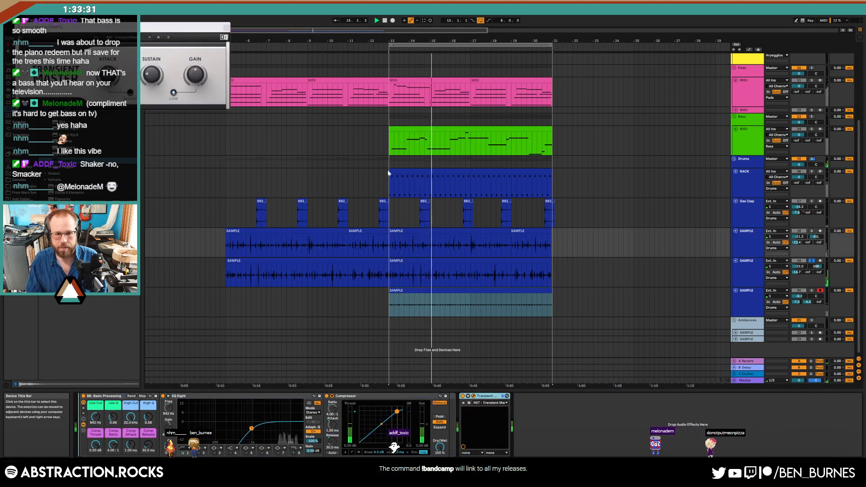
pyautogui.click(226, 28)
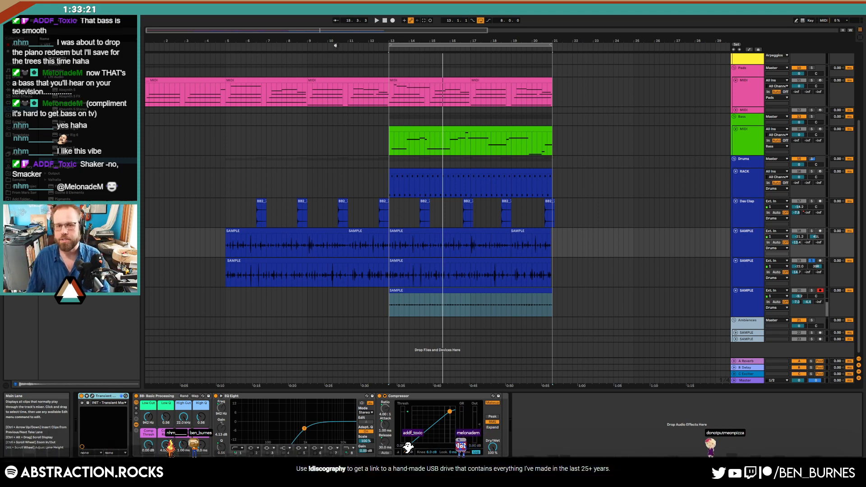
# - Unsolo the middle Drums SAMPLE track and play the arrangement from the beginning
pyautogui.click(384, 21)
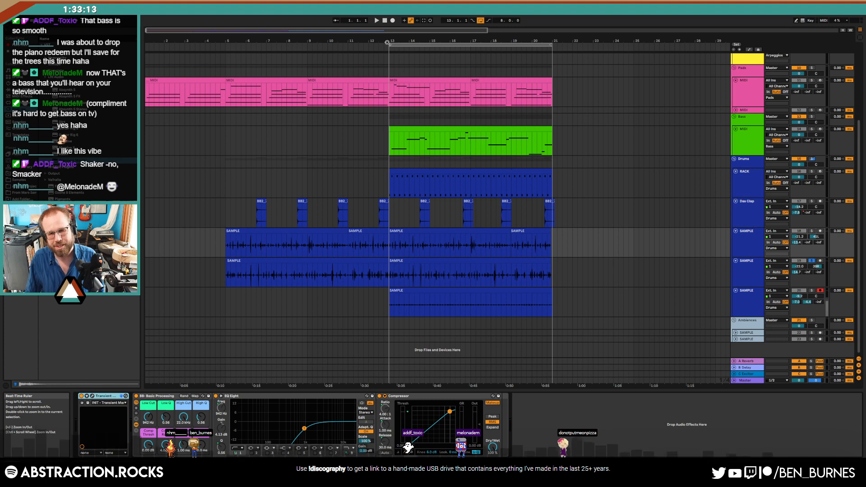
pyautogui.click(376, 21)
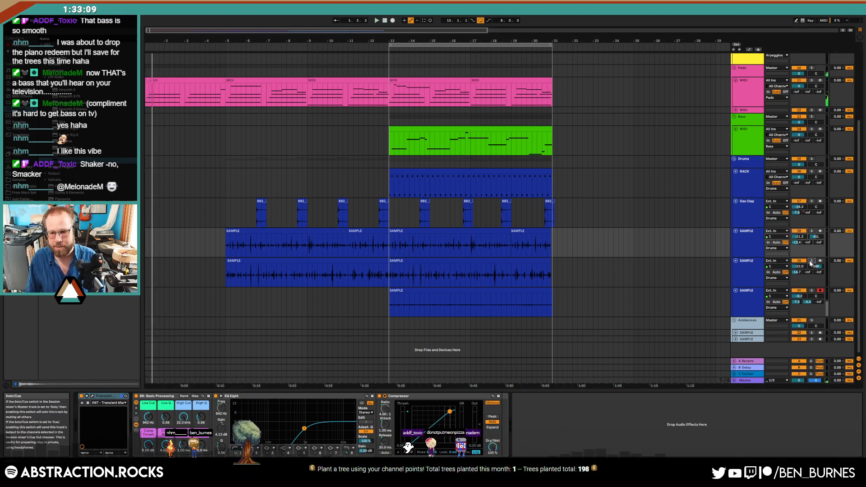
pyautogui.click(379, 21)
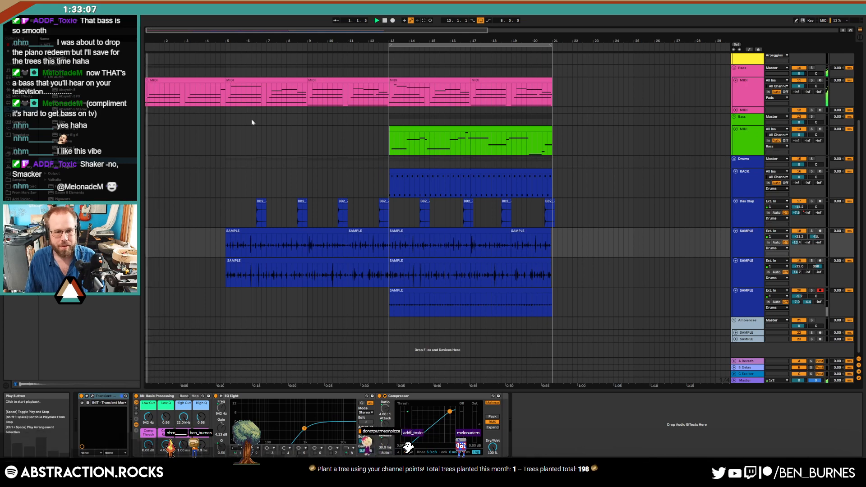
# - Open the ADSR Sample Manager on the SAMPLES track and remove the LOOP tag from its search
pyautogui.click(18, 180)
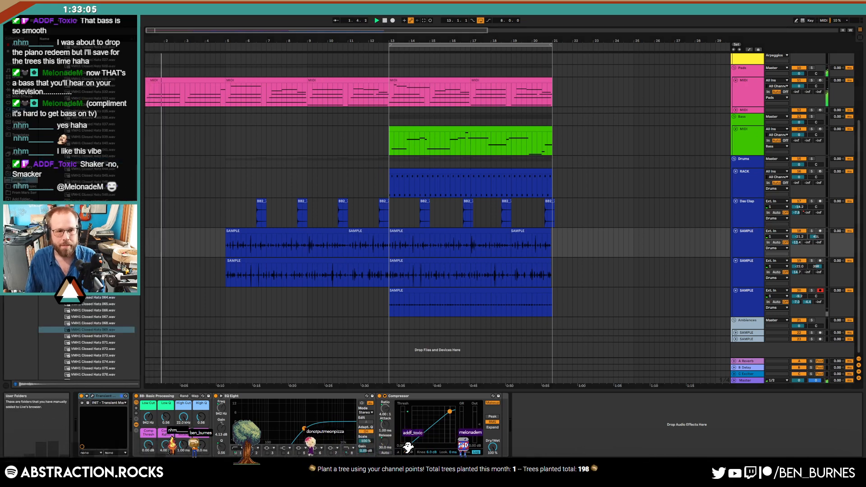
pyautogui.scroll(5, 671, 154)
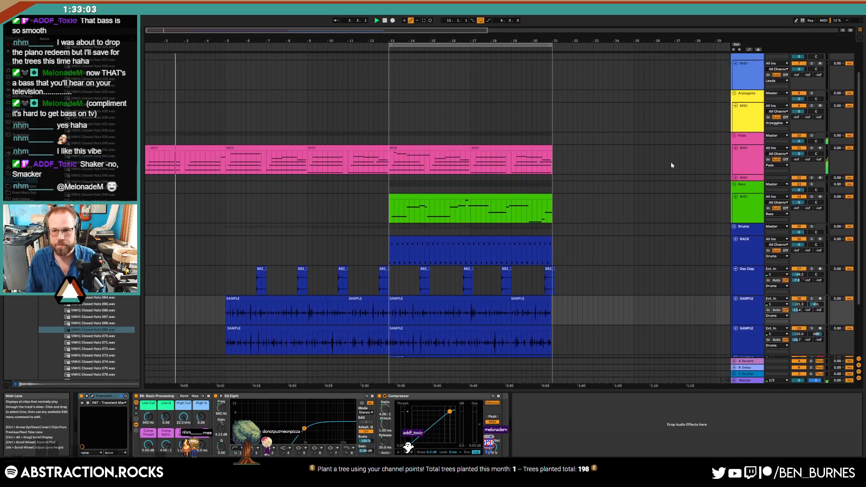
pyautogui.click(745, 63)
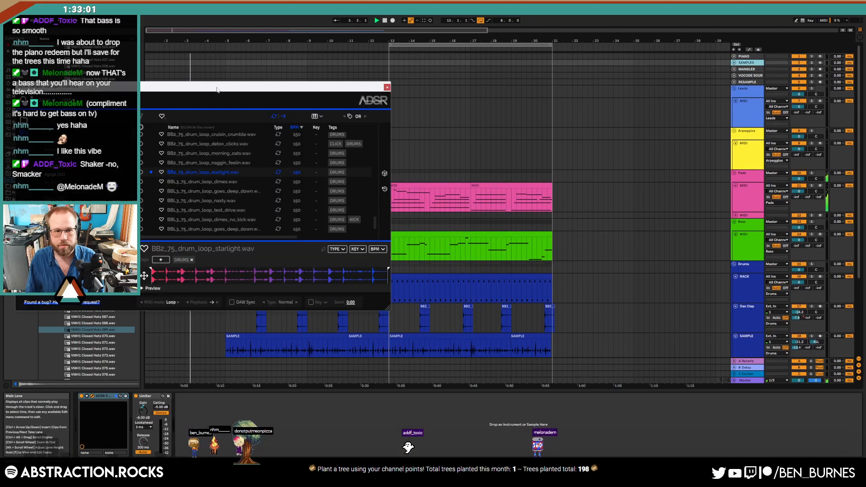
pyautogui.moveTo(217, 89); pyautogui.dragTo(524, 89)
pyautogui.click(361, 101)
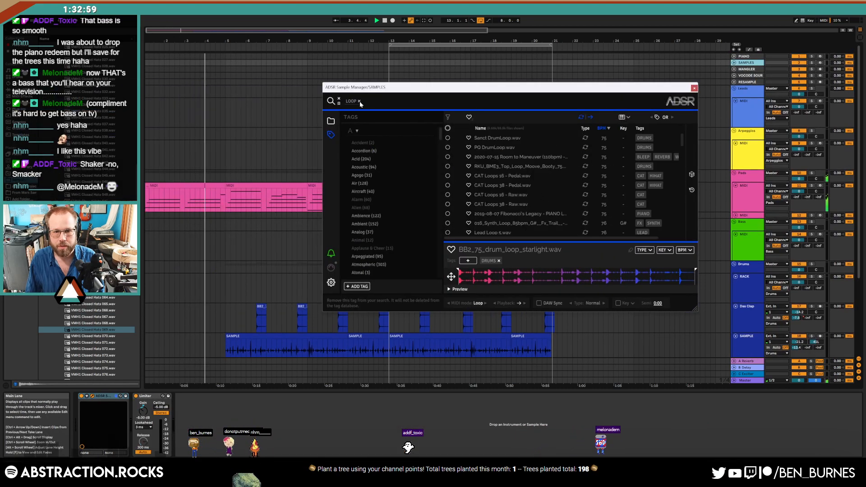
pyautogui.click(359, 101)
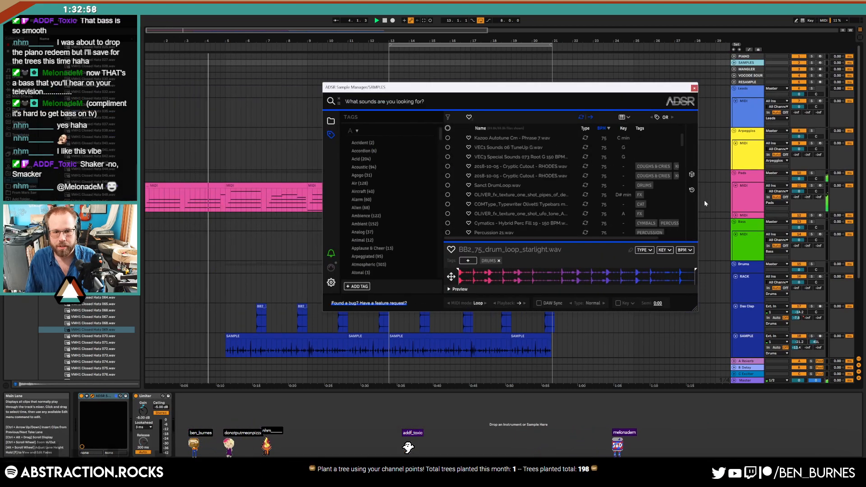
# - Pick the random sample ST-13 - 092 - synthegenrev.wav and place it, trimmed, around bar 5 on a new audio track in the Leads group
pyautogui.click(692, 174)
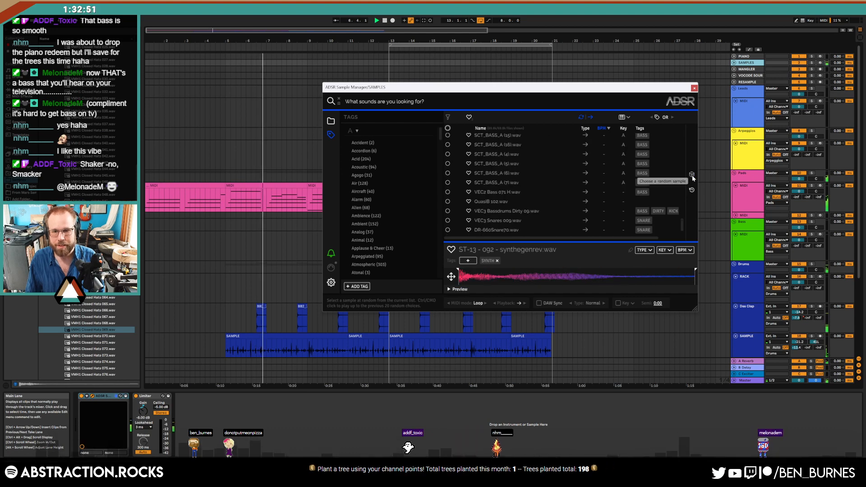
pyautogui.moveTo(529, 88); pyautogui.dragTo(509, 135)
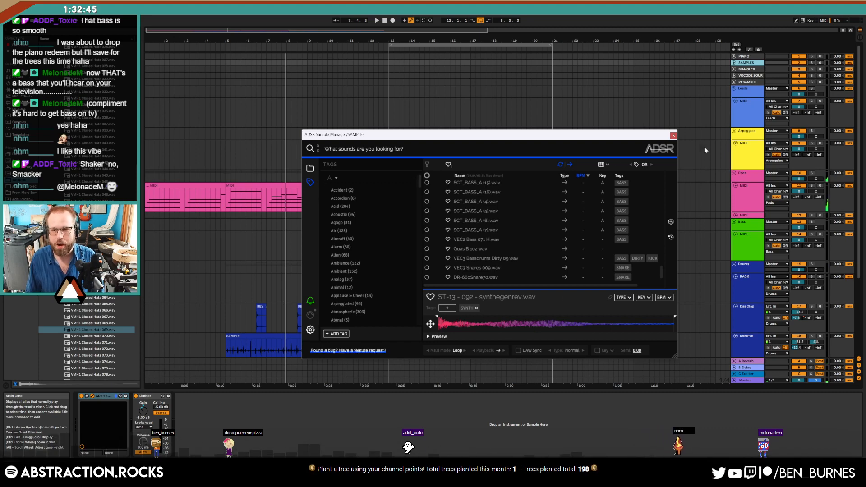
pyautogui.click(748, 110)
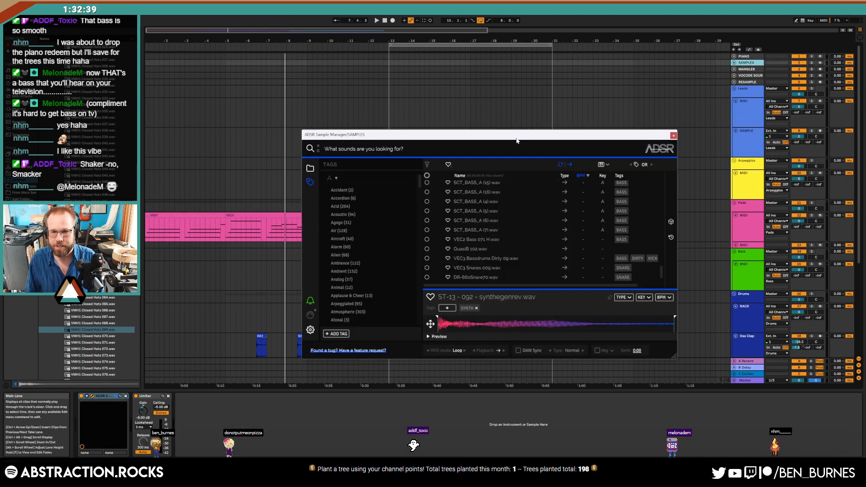
pyautogui.scroll(-1, 583, 275)
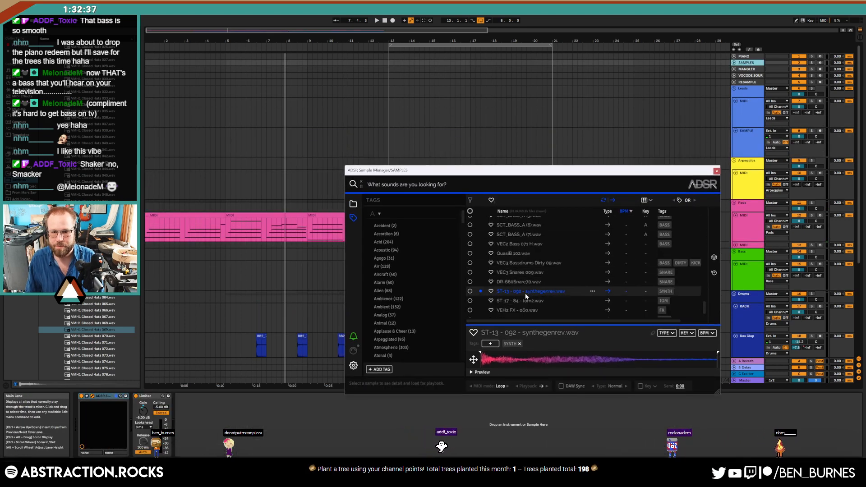
pyautogui.moveTo(246, 148); pyautogui.dragTo(229, 151)
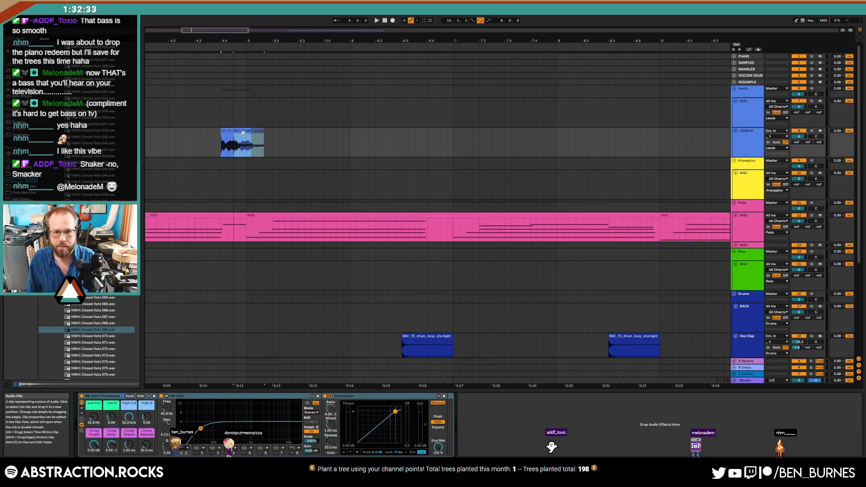
# - Raise the Leads SAMPLE track's reverb send, audition it during playback and shift the clip slightly earlier to end near bar 5
pyautogui.moveTo(797, 143); pyautogui.dragTo(797, 135)
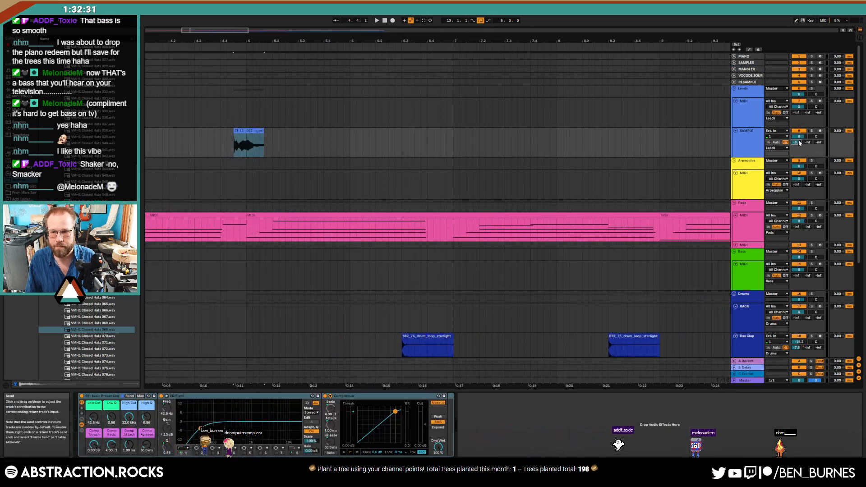
pyautogui.press('space')
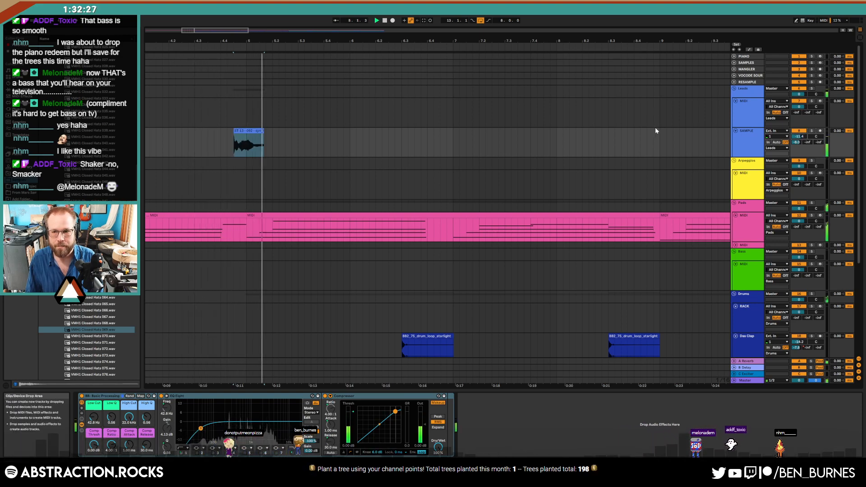
pyautogui.click(248, 133)
pyautogui.moveTo(248, 133); pyautogui.dragTo(240, 135)
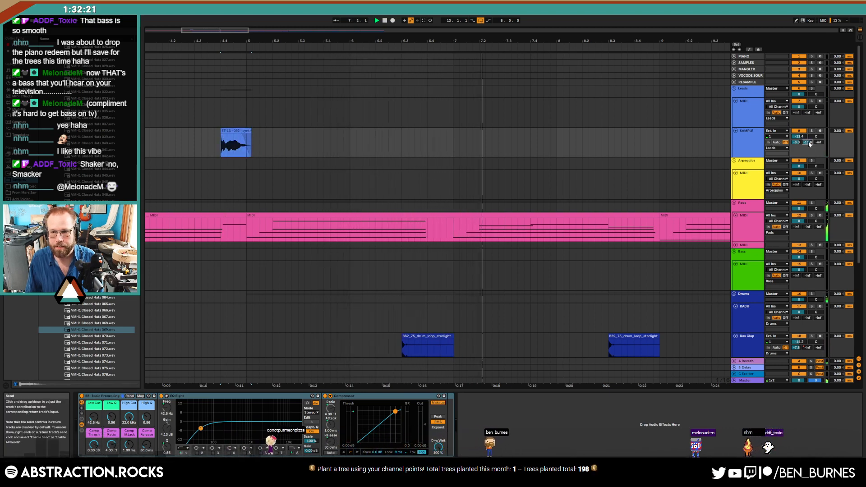
# - Raise the Leads SAMPLE track's reverb send to 0 and set the Low Cut in its Basic Processing rack to 234 Hz
pyautogui.moveTo(798, 142); pyautogui.dragTo(797, 130)
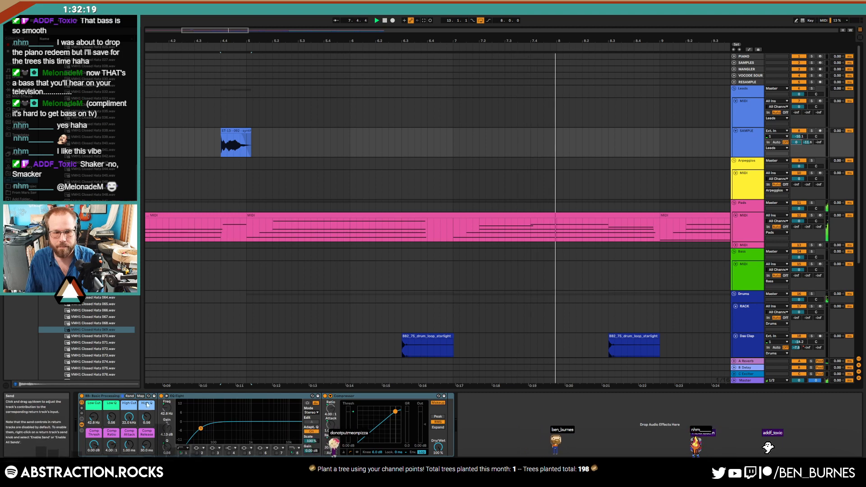
pyautogui.moveTo(94, 418)
pyautogui.mouseDown()
pyautogui.moveTo(94, 391)
pyautogui.moveTo(110, 423)
pyautogui.moveTo(93, 429)
pyautogui.mouseUp()
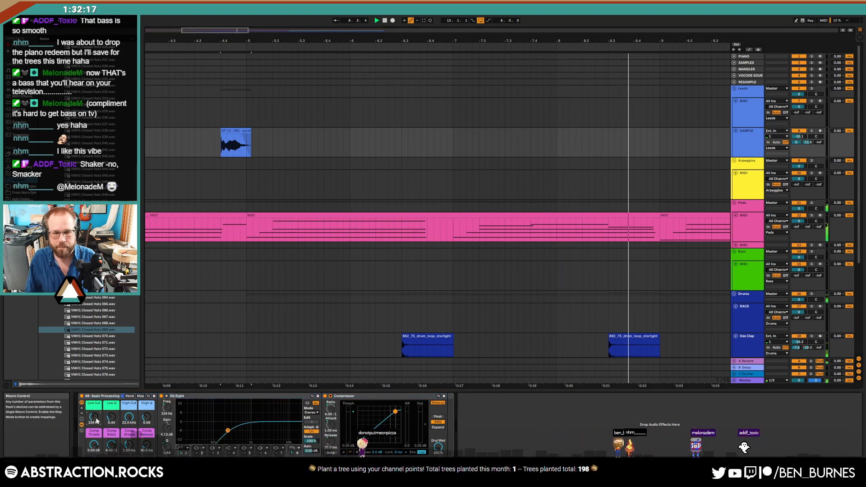
pyautogui.press('w')
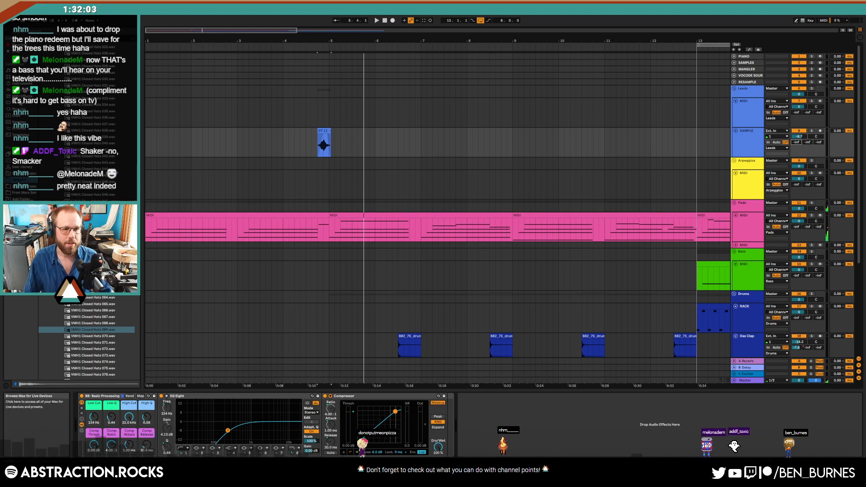
# - Insert ValhallaDelay at the front of the Leads SAMPLE track's device chain and sync its delay time to a dotted 1/16
pyautogui.click(18, 108)
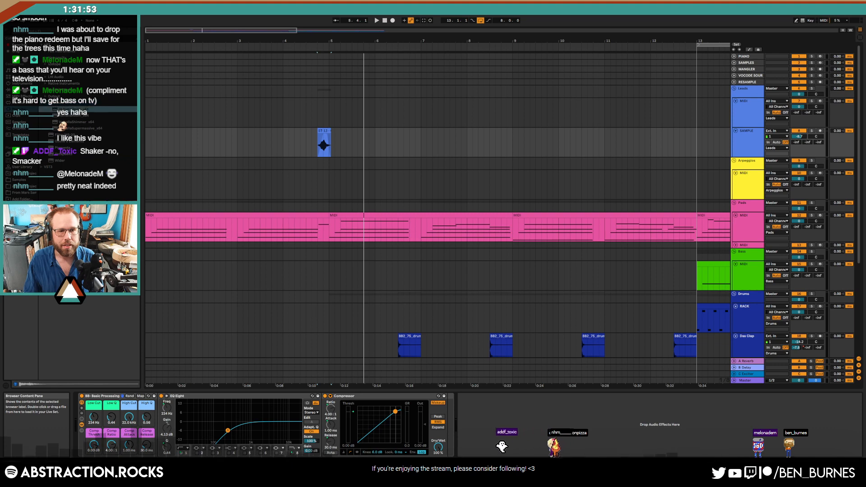
pyautogui.moveTo(74, 421); pyautogui.dragTo(80, 421)
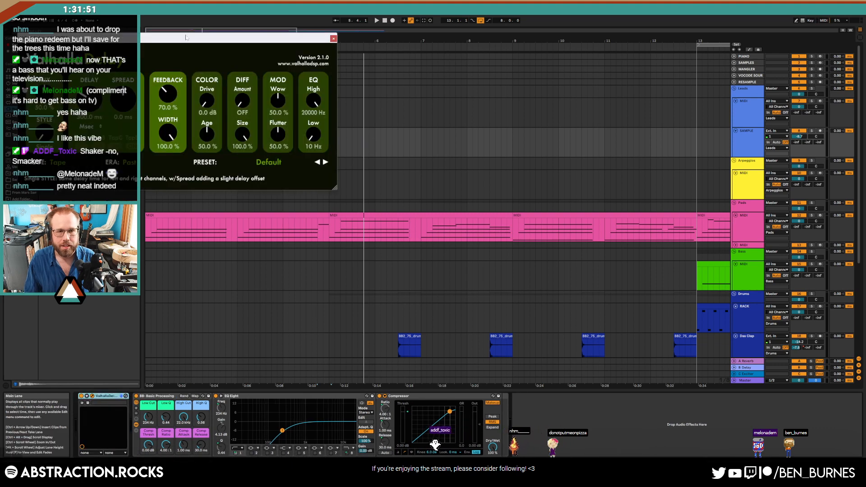
pyautogui.moveTo(186, 37); pyautogui.dragTo(507, 215)
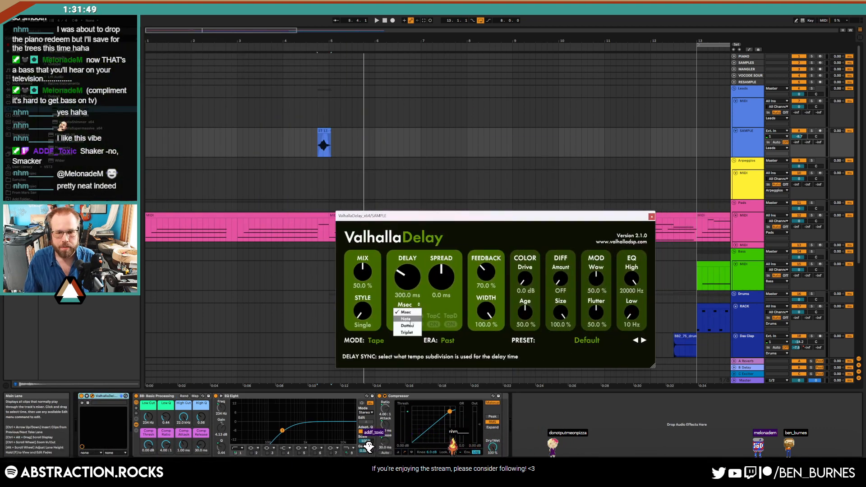
pyautogui.click(408, 325)
pyautogui.moveTo(438, 218); pyautogui.dragTo(390, 175)
# - Set ValhallaDelay to PingPong style with 47.2% mix, 87.6% feedback and a 32.4% diffusion amount
pyautogui.moveTo(314, 230); pyautogui.dragTo(315, 233)
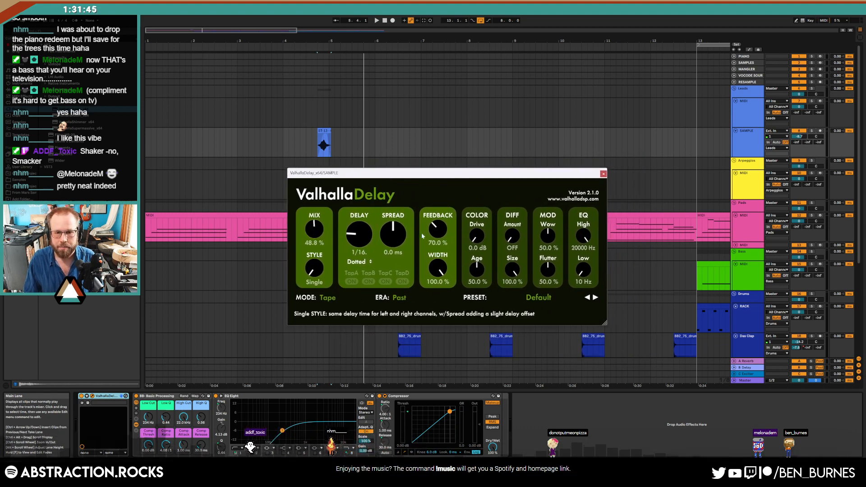
pyautogui.moveTo(436, 236); pyautogui.dragTo(435, 228)
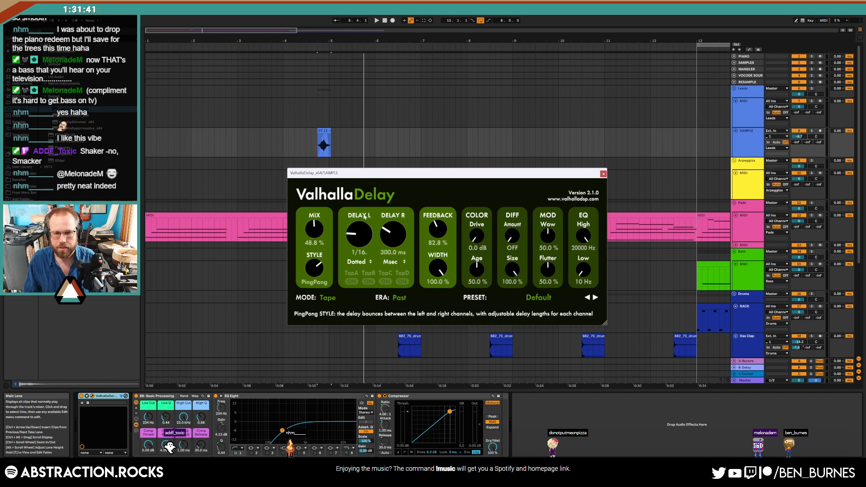
pyautogui.moveTo(357, 175); pyautogui.dragTo(333, 177)
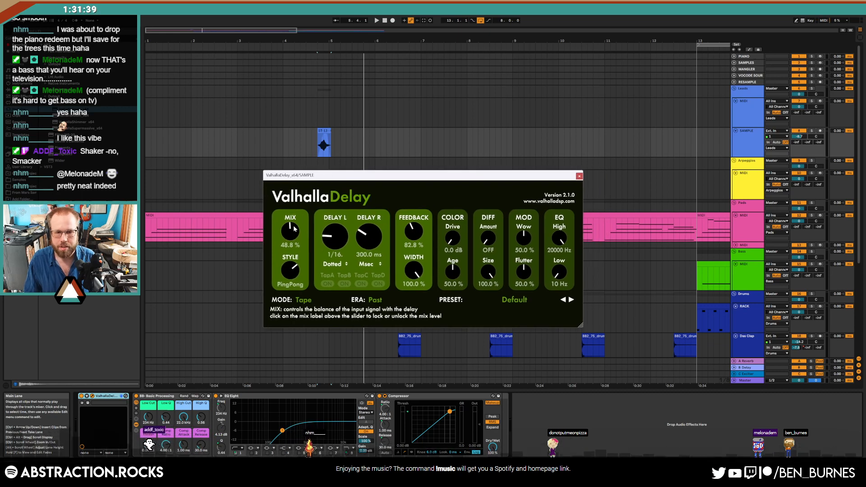
pyautogui.moveTo(294, 229); pyautogui.dragTo(294, 231)
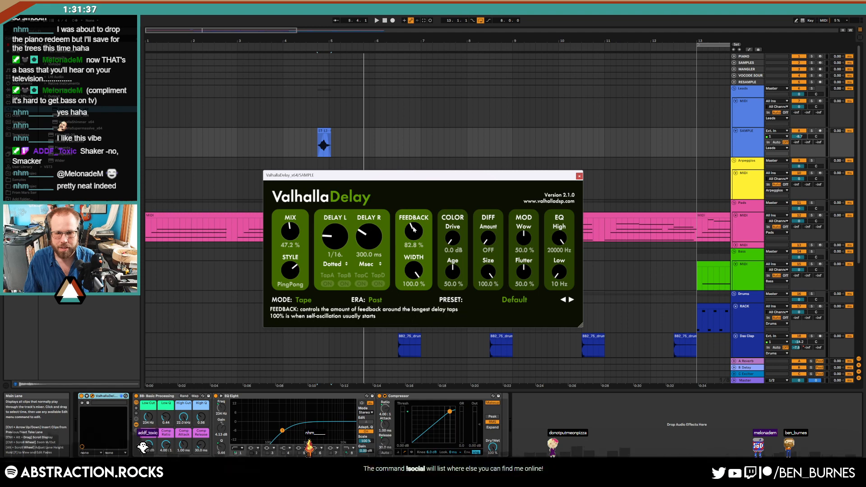
pyautogui.moveTo(485, 241); pyautogui.dragTo(481, 220)
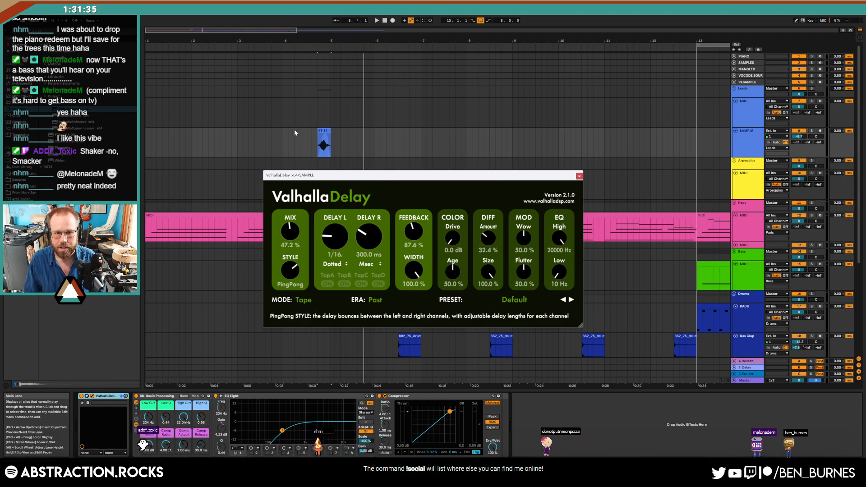
# - Audition the delayed sample from before the clip, set ValhallaDelay's feedback to 94% and mix to 50%, and close its window
pyautogui.click(307, 139)
pyautogui.press('space')
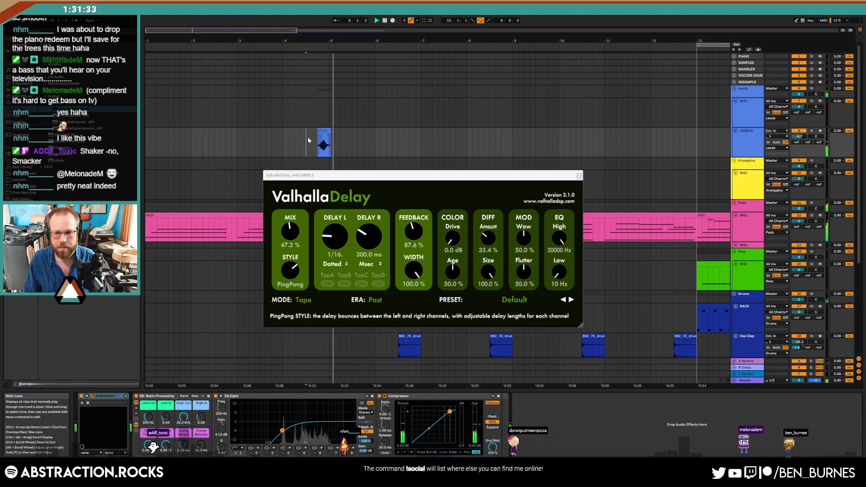
pyautogui.moveTo(412, 235); pyautogui.dragTo(410, 230)
pyautogui.moveTo(292, 227); pyautogui.dragTo(291, 221)
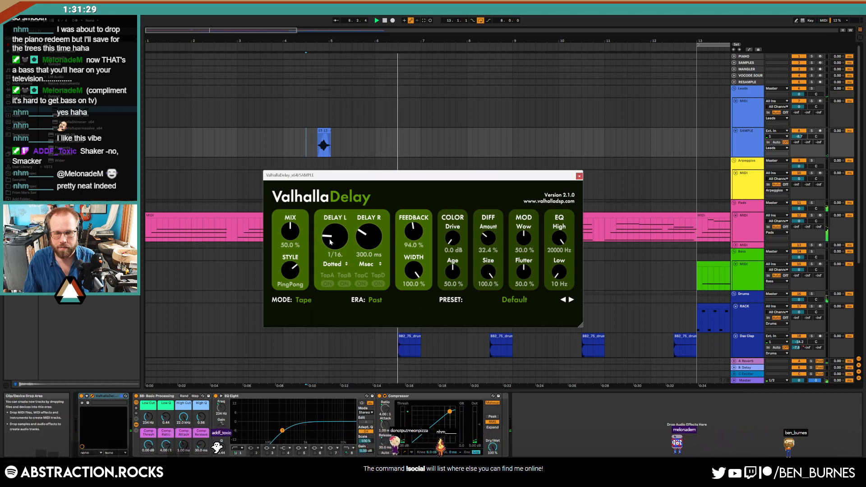
pyautogui.click(580, 176)
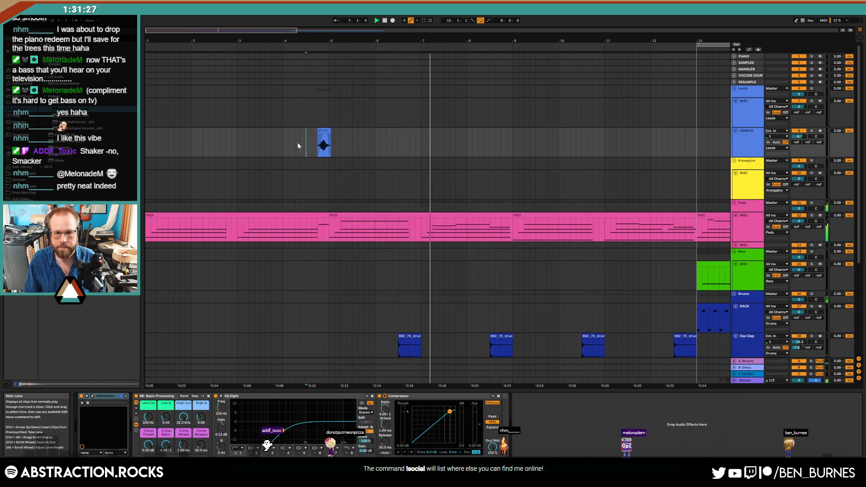
# - Copy the reversed synth clip on the Leads SAMPLE track to just before bars 9 and 13
pyautogui.moveTo(324, 144); pyautogui.dragTo(690, 131)
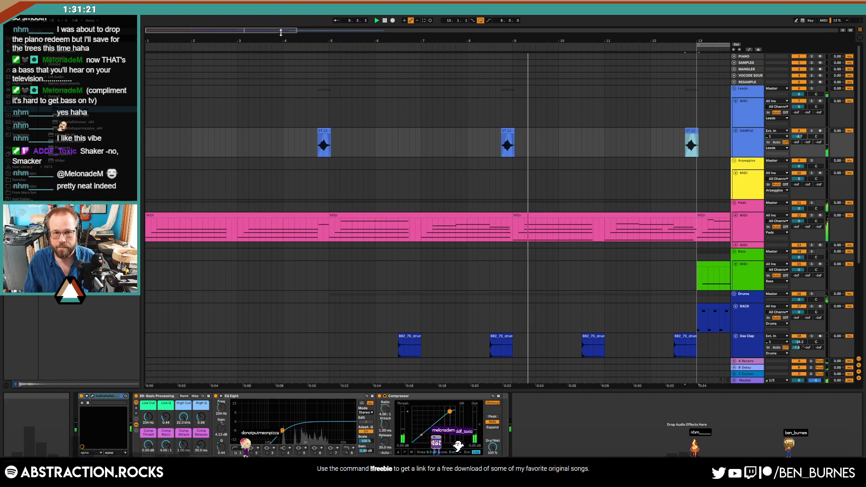
# - Duplicate the reversed synth clip on the Leads SAMPLE track to just before bars 17 and 21
pyautogui.moveTo(283, 30); pyautogui.dragTo(296, 25)
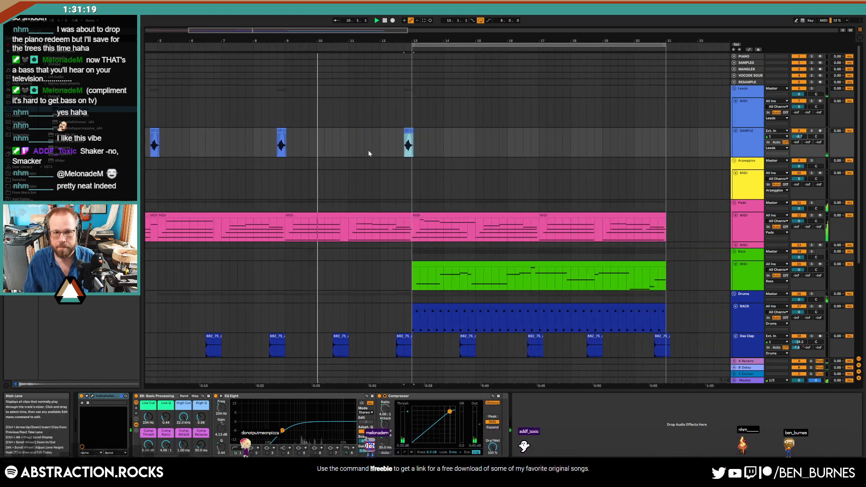
pyautogui.moveTo(347, 140); pyautogui.dragTo(476, 147)
pyautogui.hotkey('ctrl', 'd')
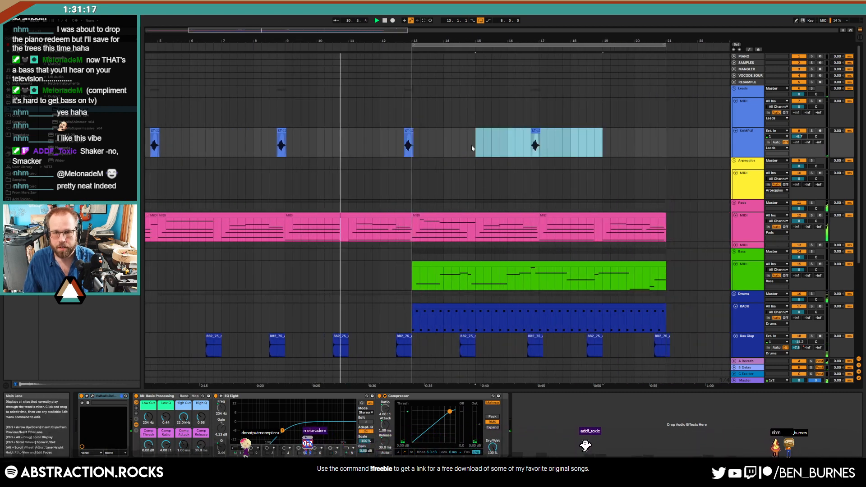
pyautogui.hotkey('ctrl', 'd')
pyautogui.click(521, 135)
pyautogui.moveTo(385, 30); pyautogui.dragTo(384, 19)
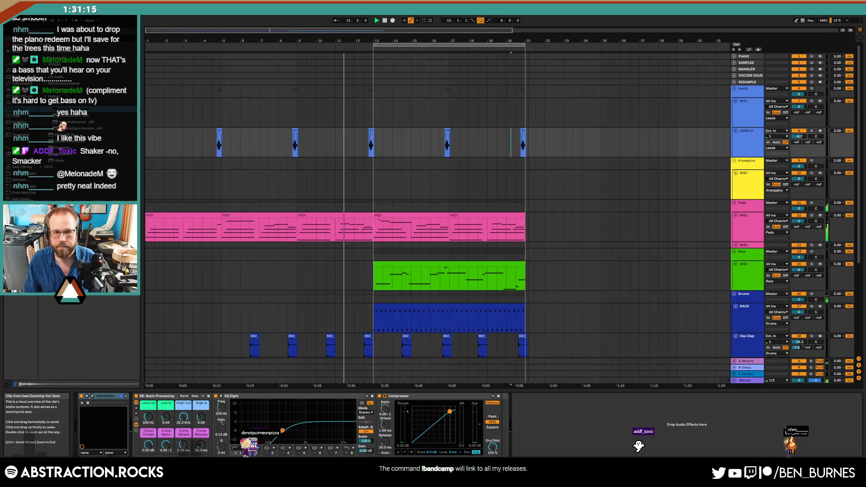
pyautogui.scroll(-3, 526, 137)
pyautogui.scroll(3, 559, 154)
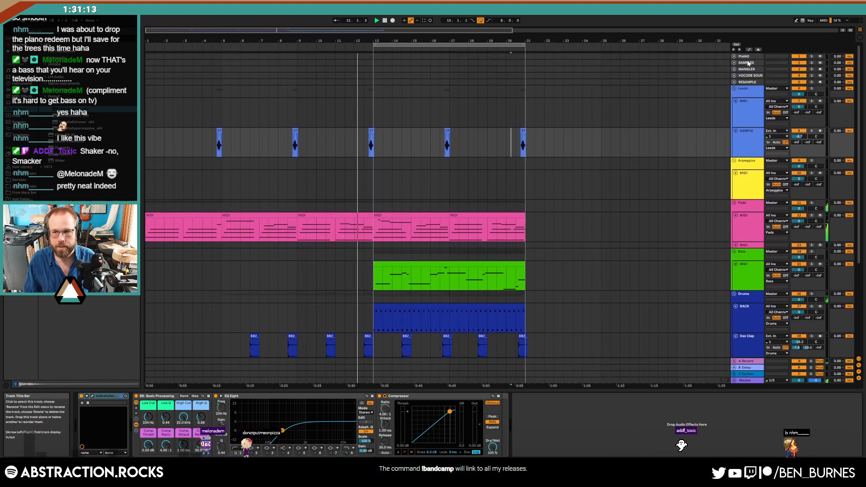
# - Open ADSR Sample Manager on the SAMPLES track, play a random sample, and lower the track's volume to -11.2 dB
pyautogui.click(746, 63)
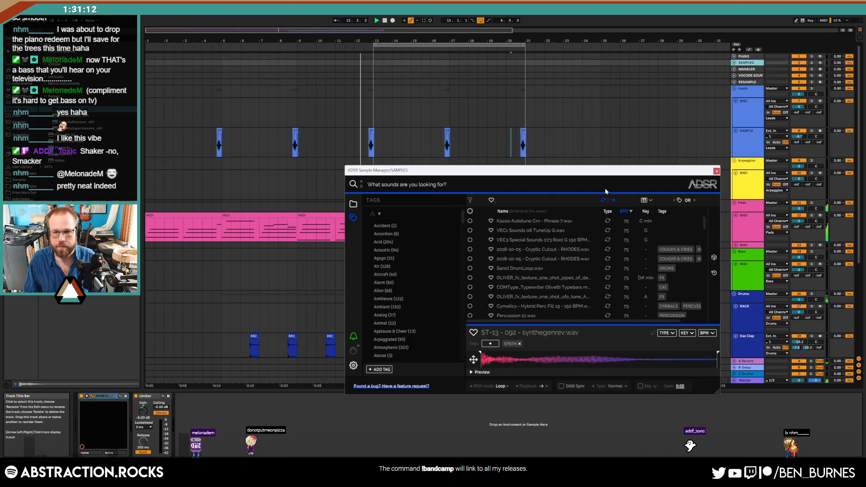
pyautogui.click(713, 259)
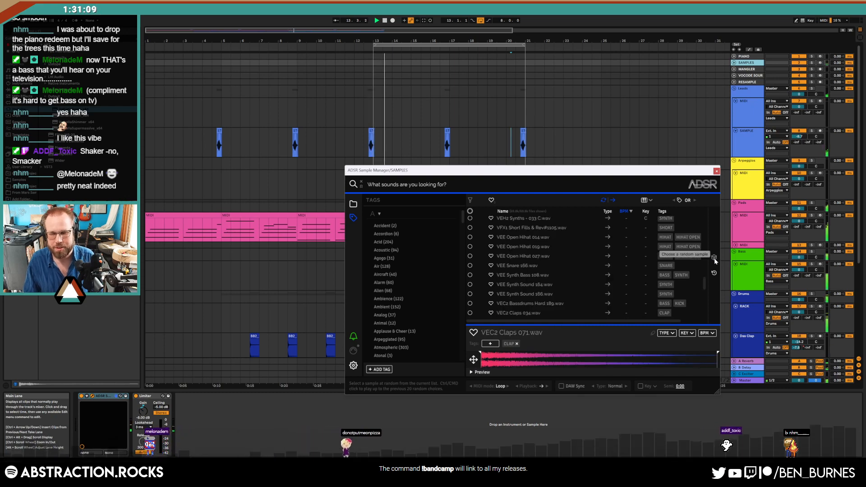
pyautogui.click(734, 64)
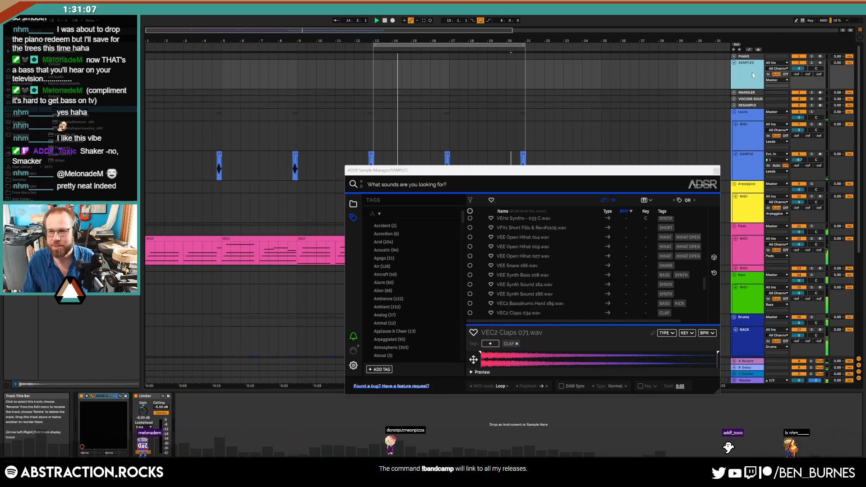
pyautogui.moveTo(797, 72)
pyautogui.mouseDown()
pyautogui.moveTo(801, 100)
pyautogui.moveTo(790, 66)
pyautogui.moveTo(799, 85)
pyautogui.mouseUp()
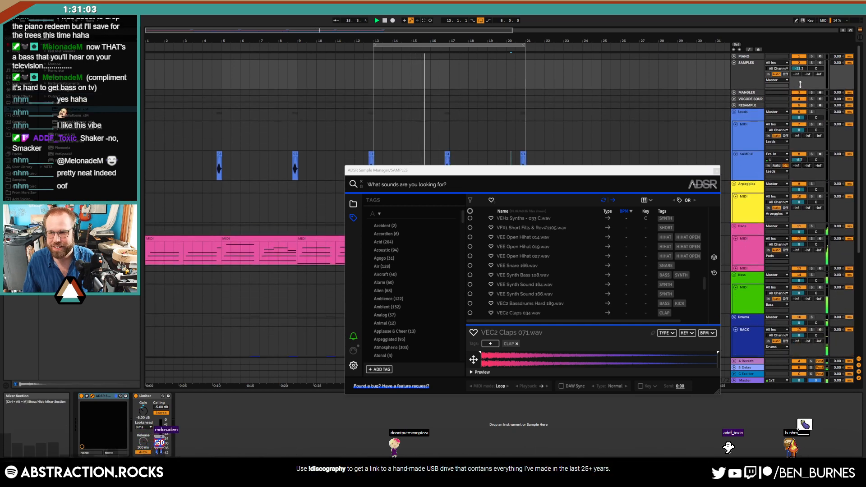
# - Audition a few more random samples in ADSR Sample Manager
pyautogui.click(713, 258)
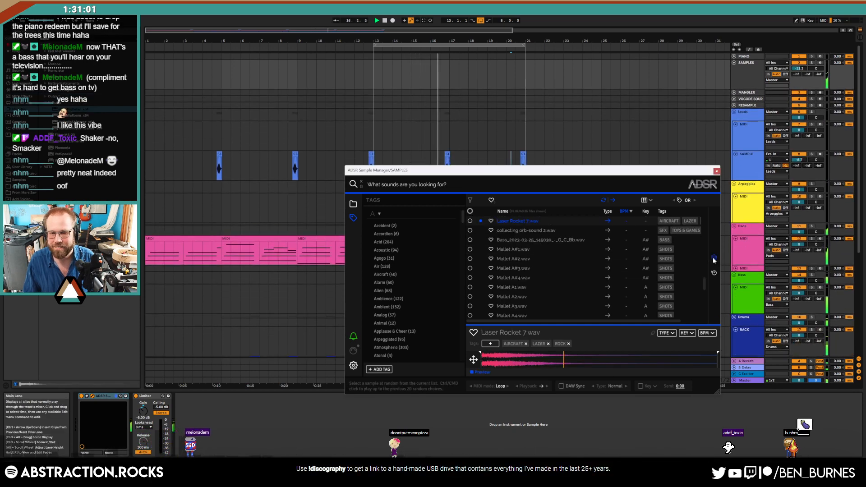
pyautogui.click(713, 258)
pyautogui.click(713, 258)
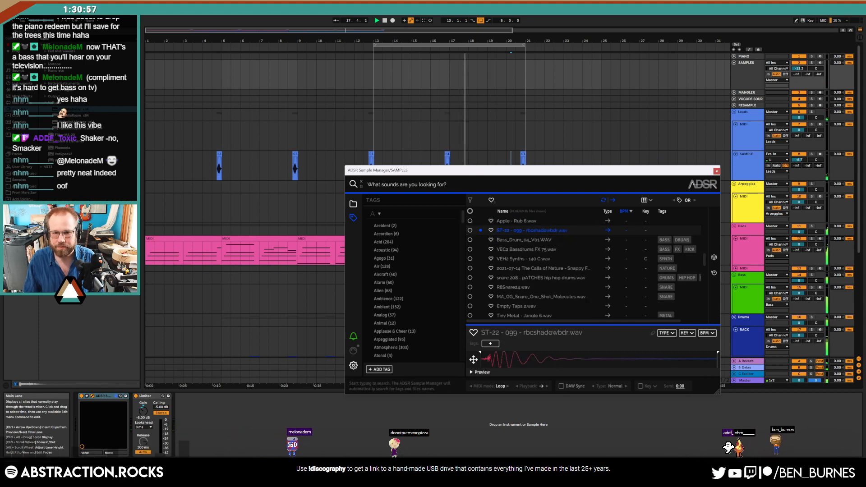
# - Search the sample library for "spoken" and audition several of the spoken-warning samples
pyautogui.write('spoken')
pyautogui.press('Return')
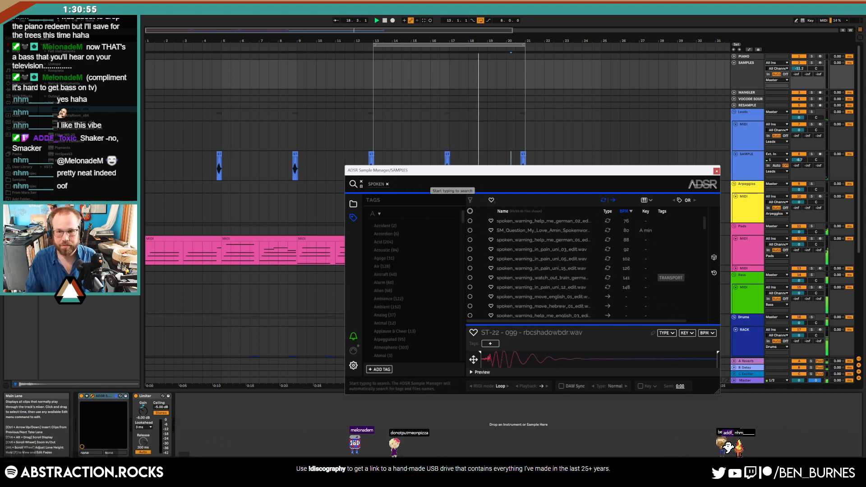
pyautogui.click(556, 240)
pyautogui.click(558, 249)
pyautogui.click(559, 287)
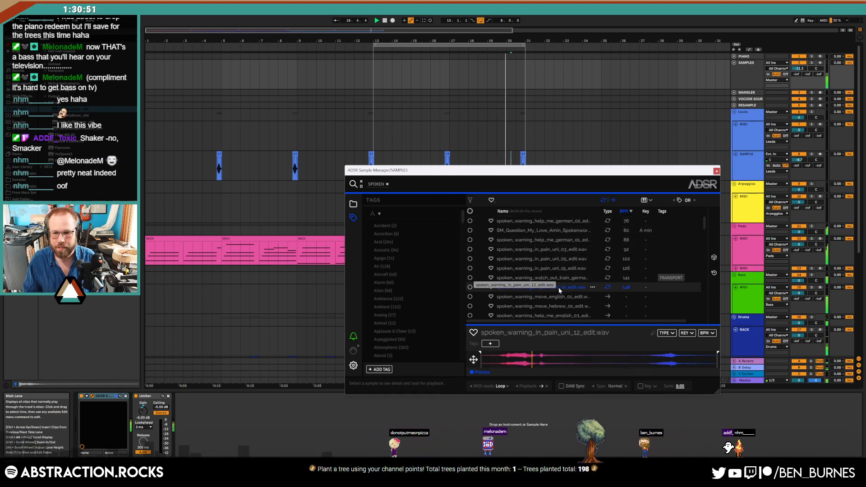
pyautogui.scroll(-5, 556, 289)
pyautogui.click(554, 291)
pyautogui.scroll(-5, 554, 288)
pyautogui.click(554, 284)
pyautogui.scroll(-4, 554, 275)
pyautogui.scroll(-4, 554, 274)
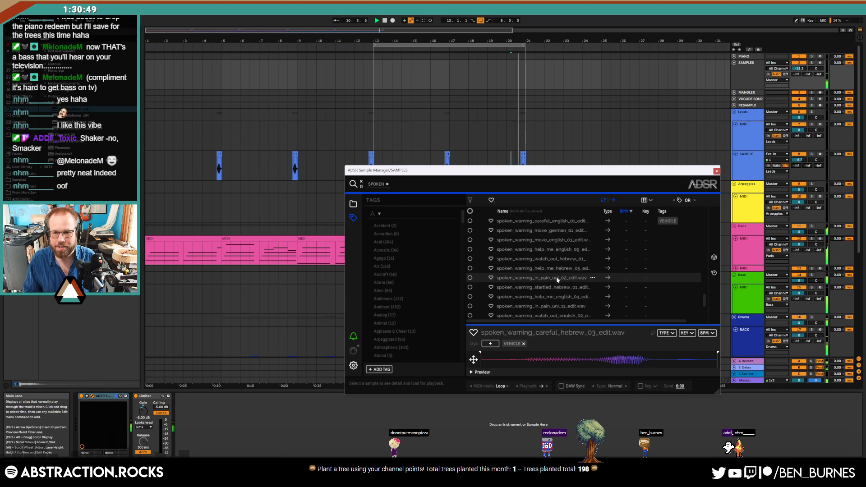
pyautogui.scroll(-4, 563, 273)
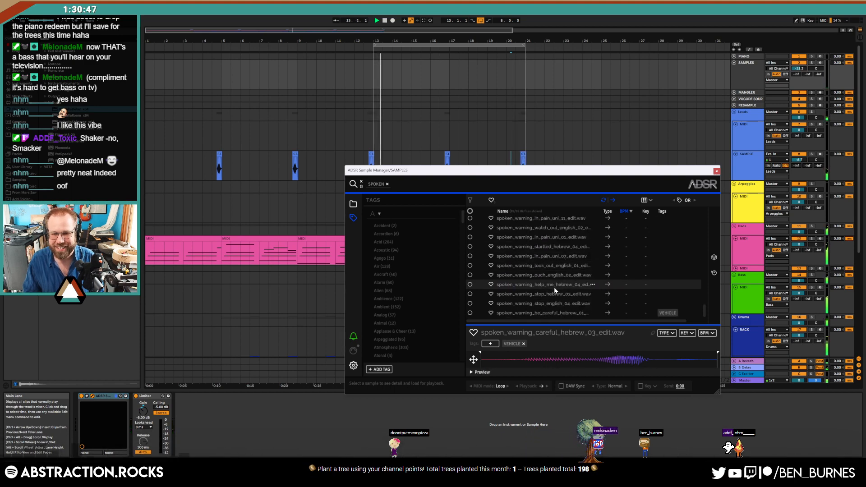
pyautogui.click(554, 286)
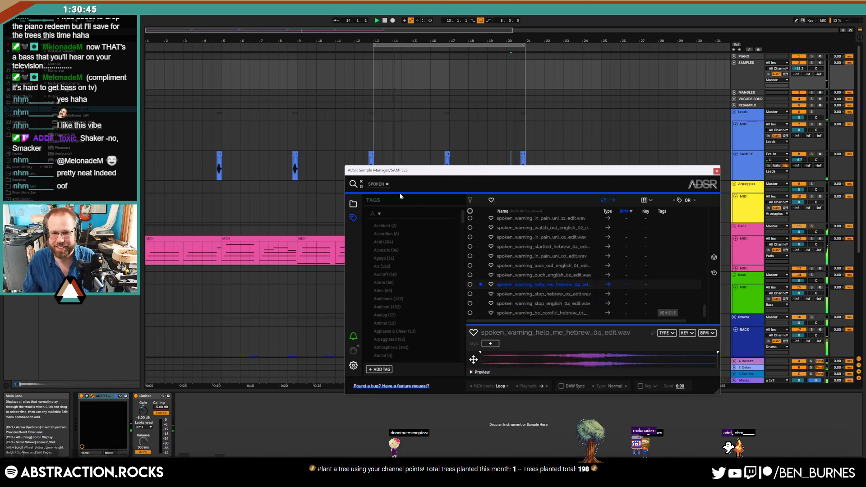
# - Clear the "spoken" filter, search the sample library for "vec2 claps 071" and load VEC2 Claps 071.wav
pyautogui.click(386, 184)
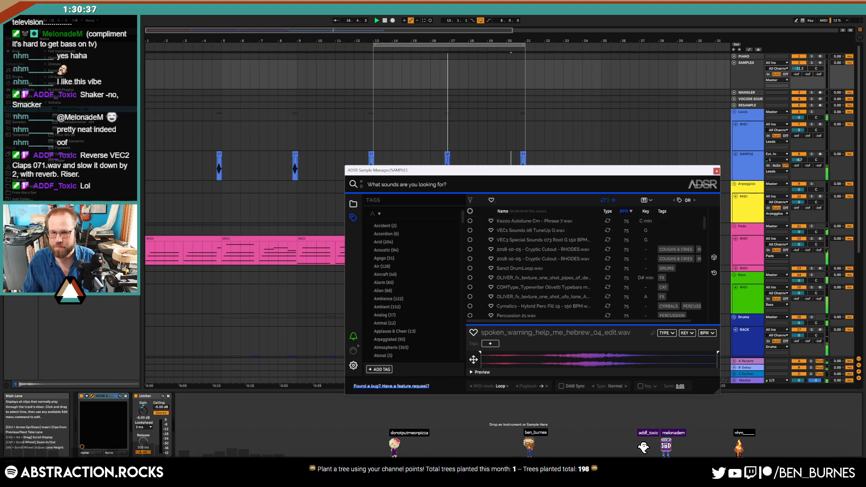
pyautogui.write('vec2 cl')
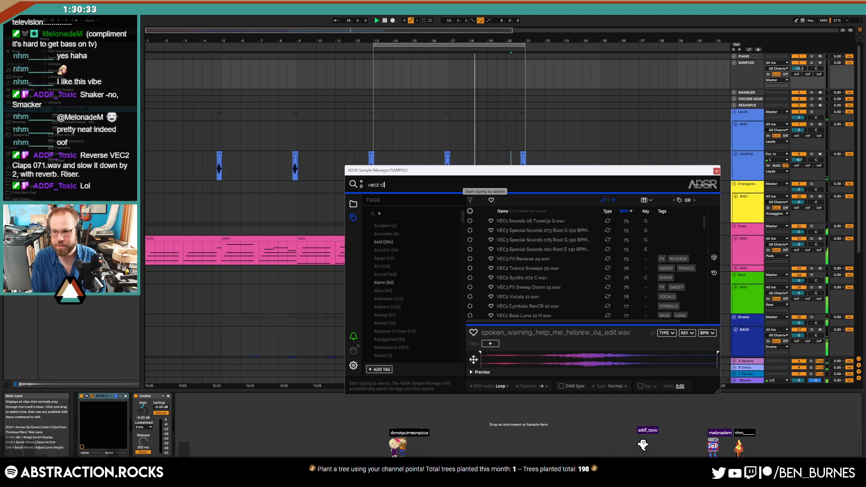
pyautogui.write('aps0')
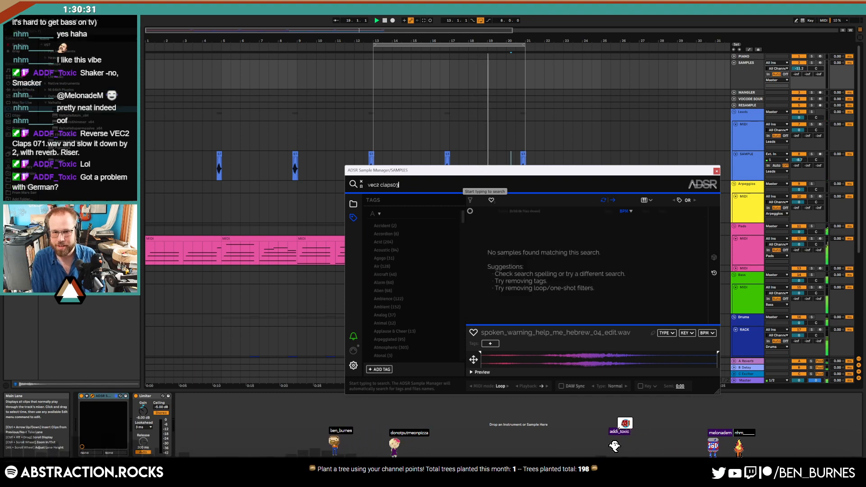
pyautogui.write('71')
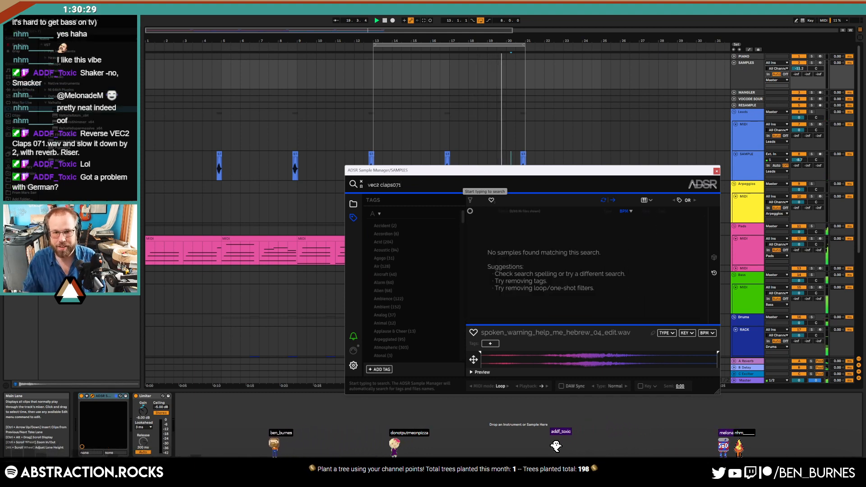
pyautogui.write('071')
pyautogui.click(391, 185)
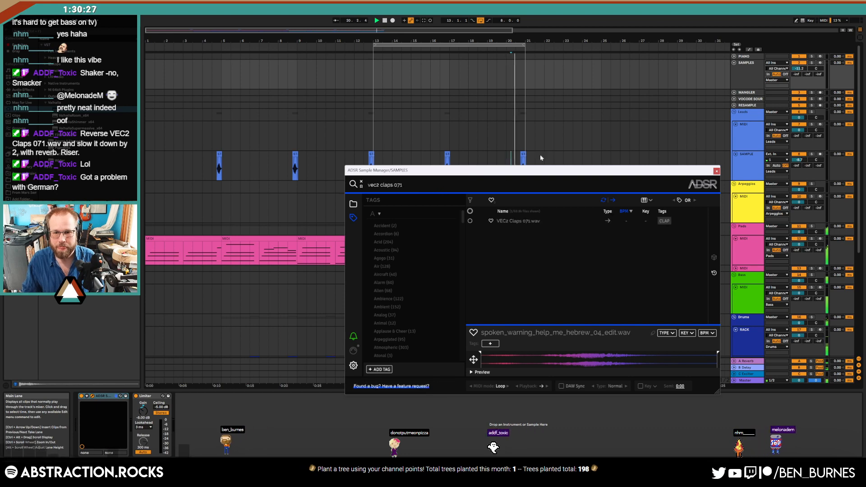
pyautogui.click(547, 222)
# - Place VEC2 Claps 071.wav on a new SAMPLE track at the end of the Drums group, shortly before bar 13
pyautogui.scroll(-5, 602, 99)
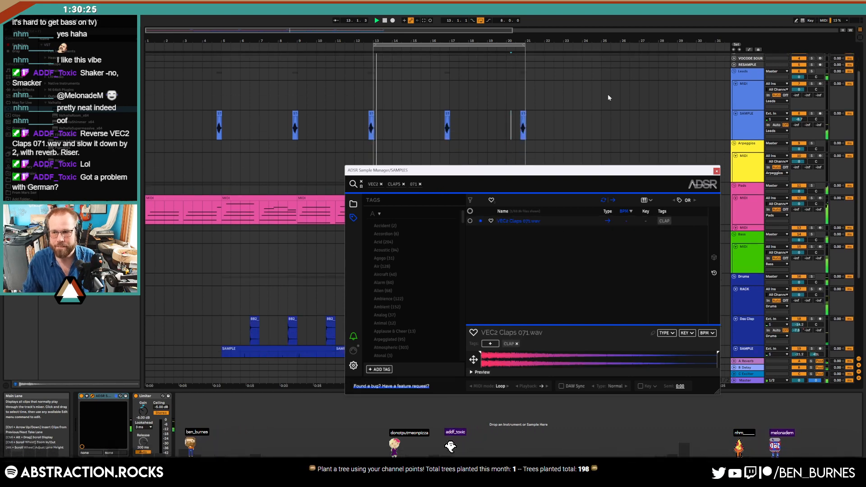
pyautogui.moveTo(623, 174); pyautogui.dragTo(440, 68)
pyautogui.scroll(-5, 602, 206)
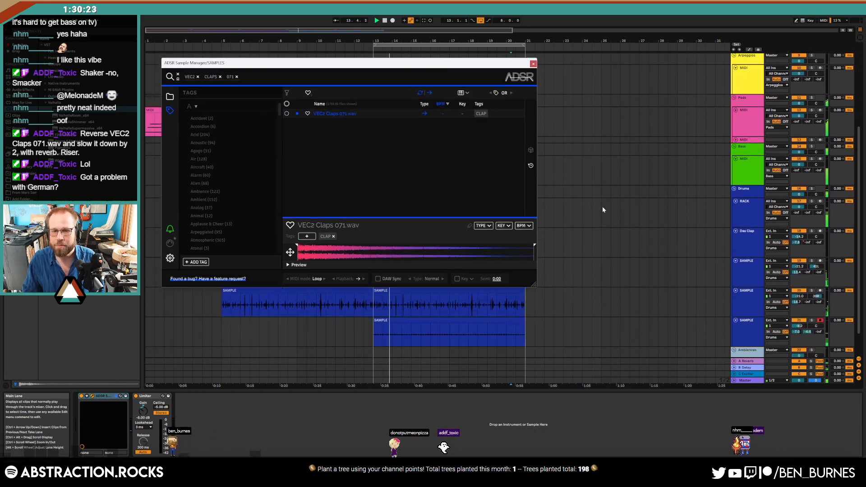
pyautogui.click(745, 301)
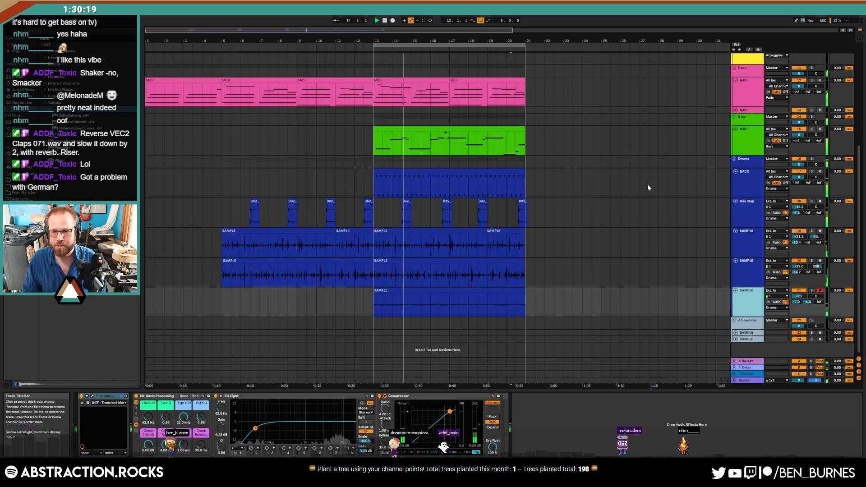
pyautogui.scroll(5, 647, 184)
pyautogui.click(726, 88)
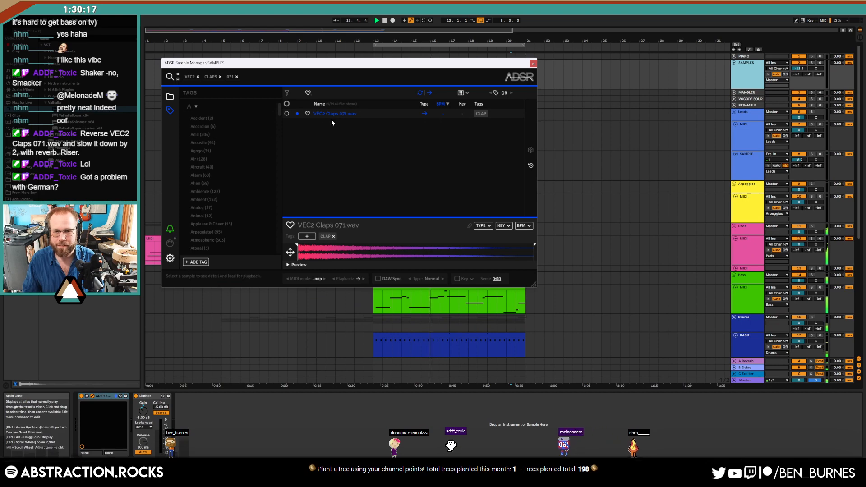
pyautogui.scroll(-5, 612, 190)
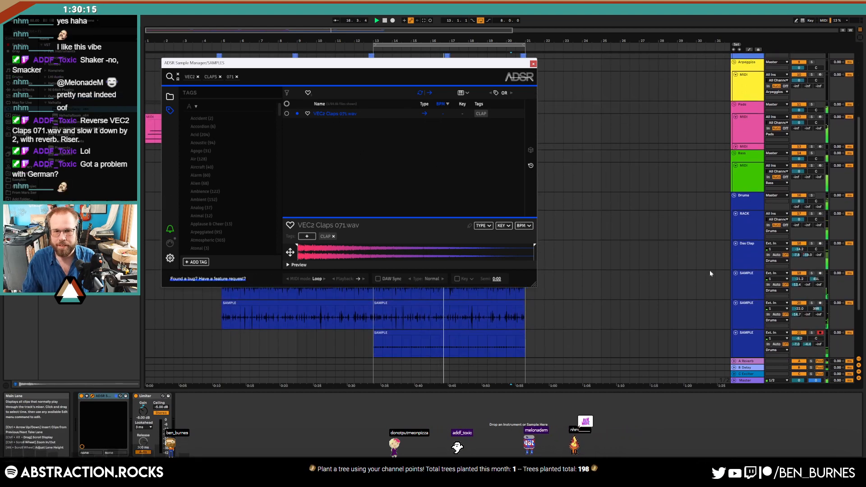
pyautogui.moveTo(336, 114); pyautogui.dragTo(365, 348)
pyautogui.scroll(-2, 378, 339)
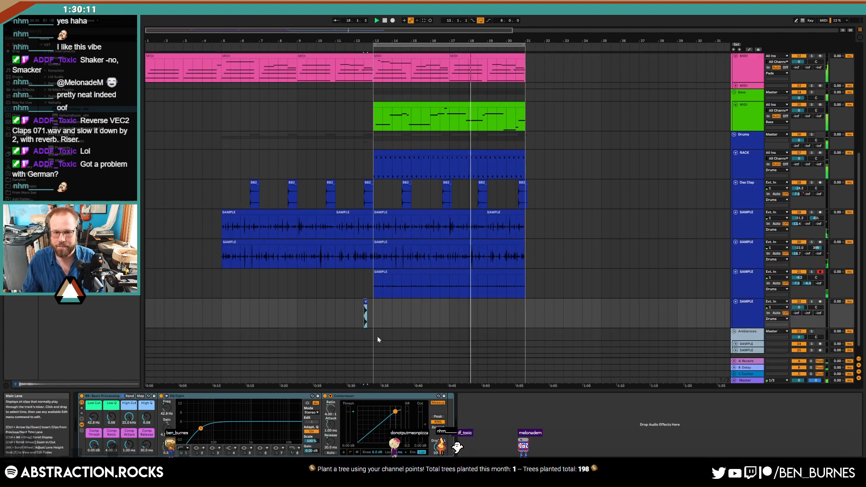
# - Turn on warping for the VEC2 Claps 071 clip and slow it down by doubling its segment BPM twice, to 340
pyautogui.doubleClick(366, 300)
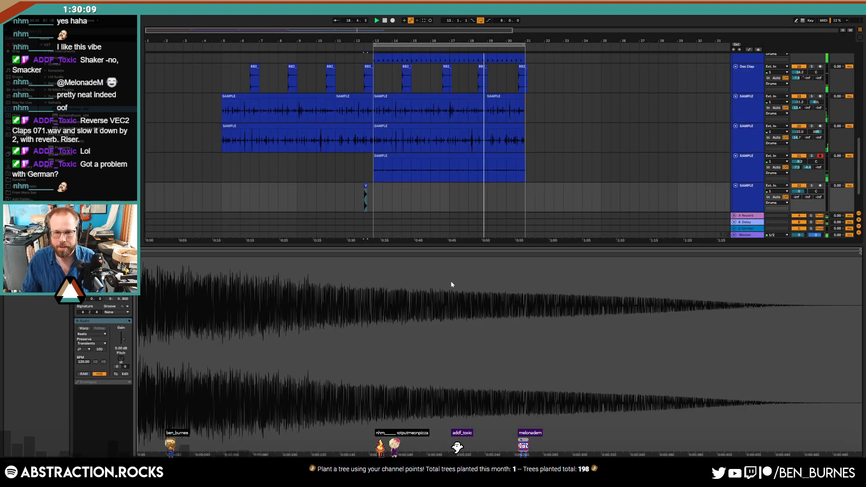
pyautogui.hotkey('shift', 'Tab')
pyautogui.hotkey('shift', 'Tab')
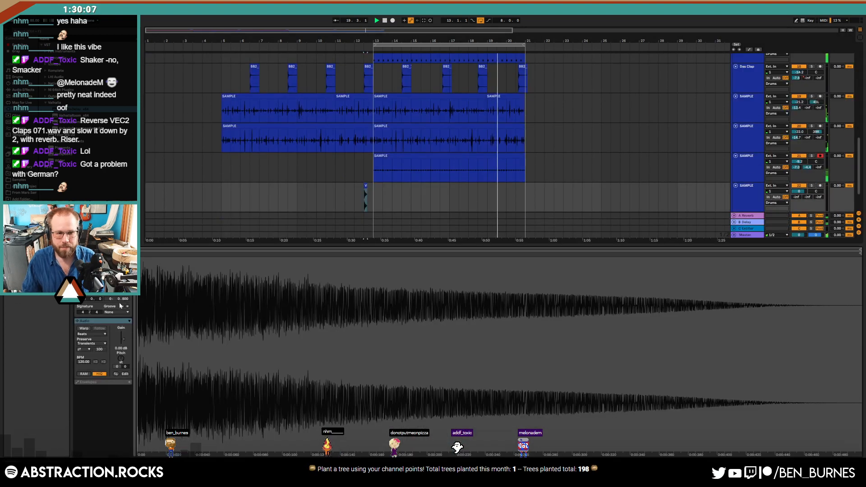
pyautogui.click(83, 330)
pyautogui.scroll(5, 333, 194)
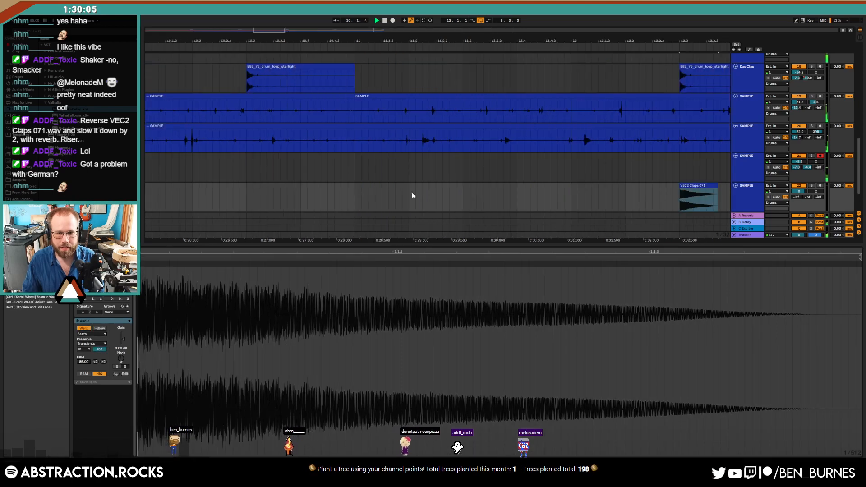
pyautogui.moveTo(270, 31); pyautogui.dragTo(290, 28)
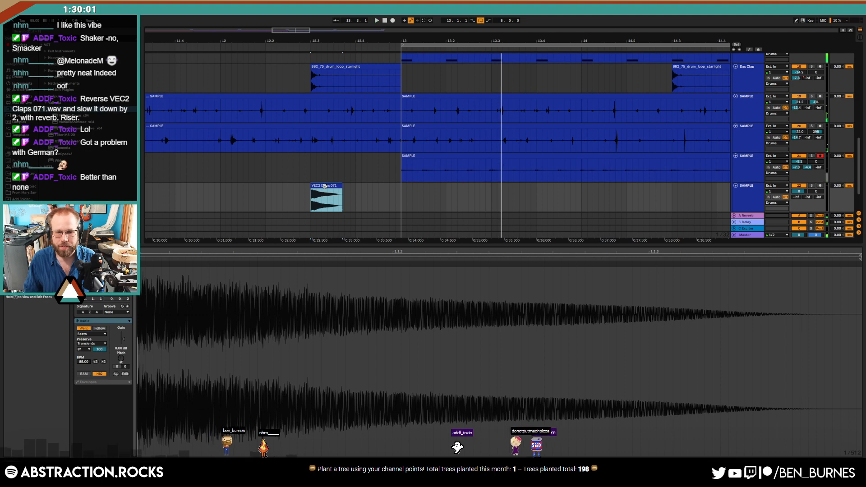
pyautogui.click(103, 362)
pyautogui.click(103, 361)
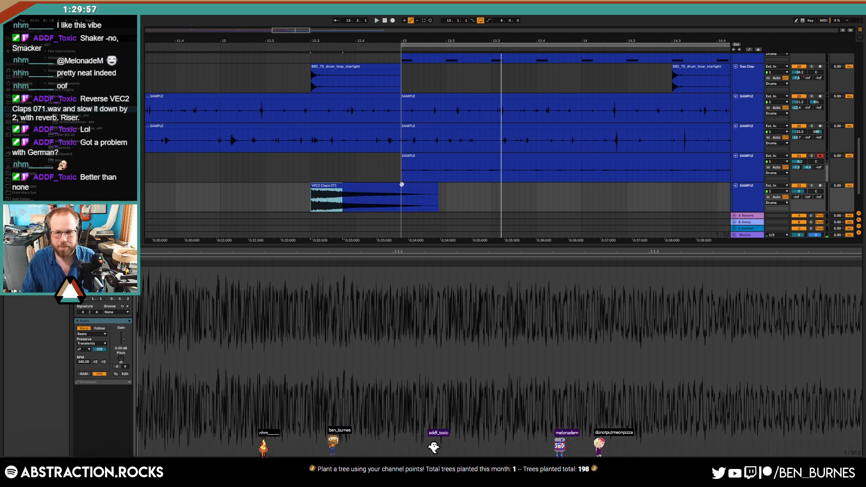
# - Reverse the whole stretched VEC2 Claps 071 clip and move it earlier so it ends just before 12.4
pyautogui.click(397, 184)
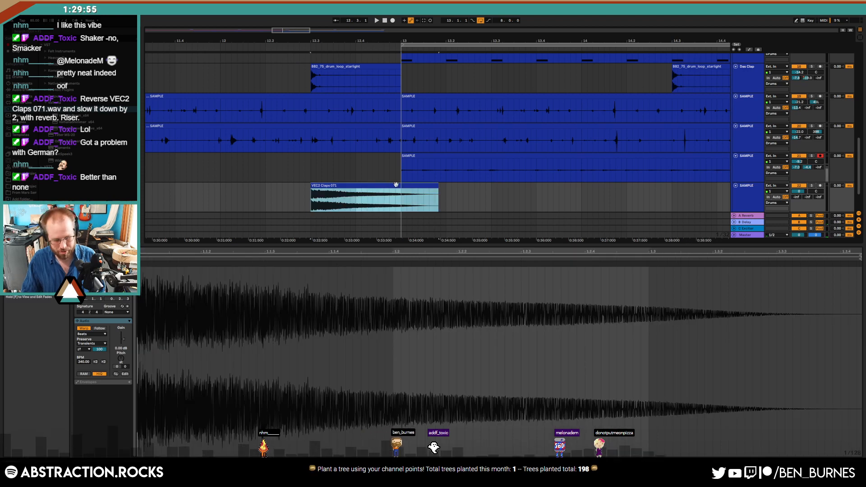
pyautogui.press('r')
pyautogui.moveTo(395, 184); pyautogui.dragTo(349, 180)
# - Show automation and shape the clap track's Low Cut envelope into a rising ramp across the reversed clip
pyautogui.scroll(1, 352, 190)
pyautogui.scroll(-2, 353, 187)
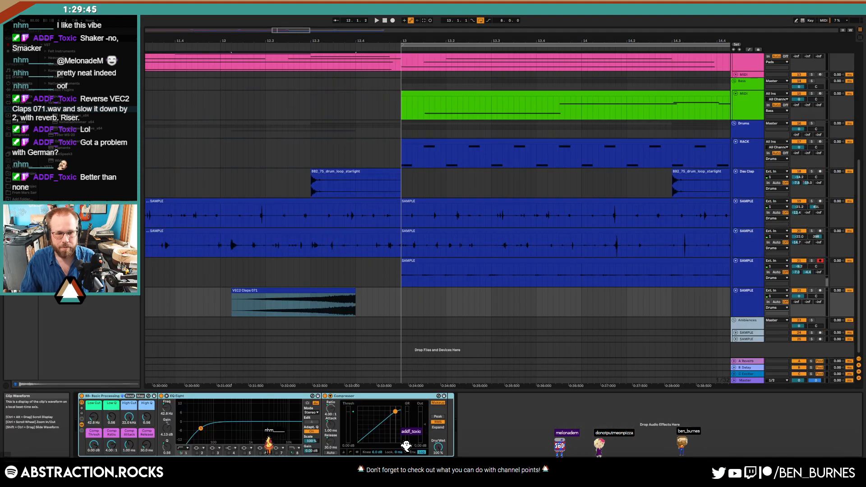
pyautogui.press('a')
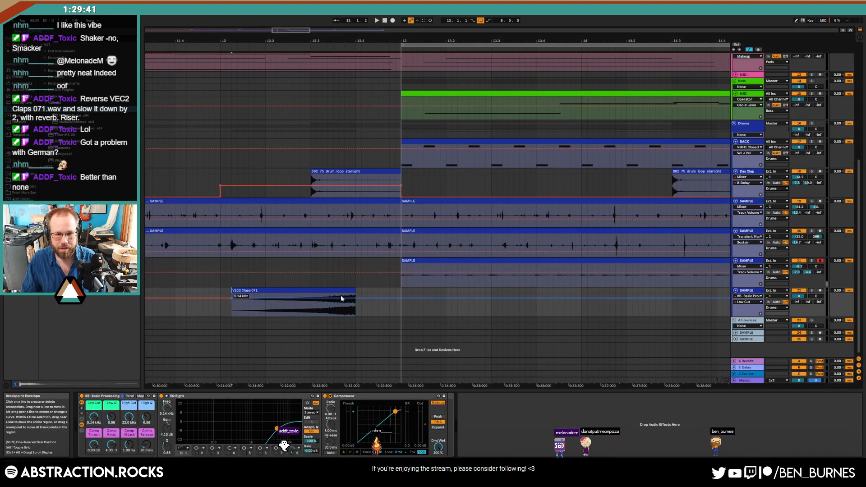
pyautogui.moveTo(355, 298)
pyautogui.mouseDown()
pyautogui.moveTo(364, 307)
pyautogui.moveTo(363, 298)
pyautogui.mouseUp()
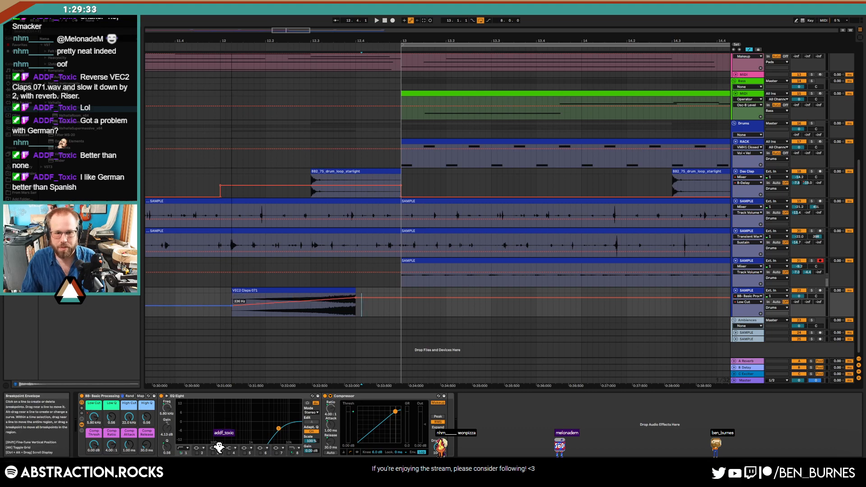
# - Hide automation and clear the section from 12.4 to bar 13 on the two percussion SAMPLE tracks
pyautogui.press('a')
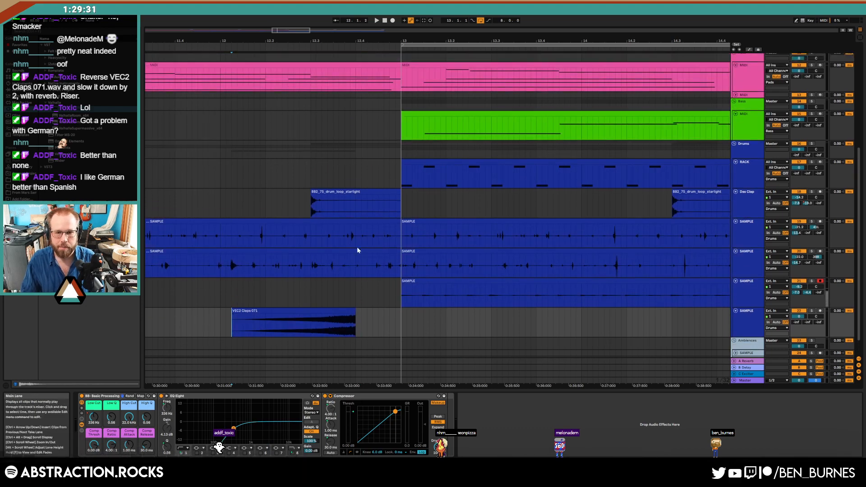
pyautogui.moveTo(358, 250); pyautogui.dragTo(401, 235)
pyautogui.scroll(3, 394, 135)
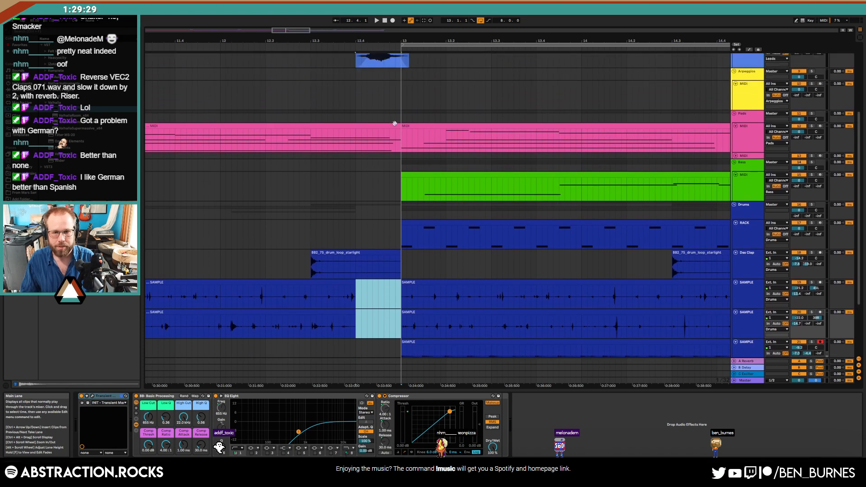
# - Open the Pads MIDI clip that ends at bar 13 and shorten its last C4 and D#4 notes to end at 8.4
pyautogui.click(390, 125)
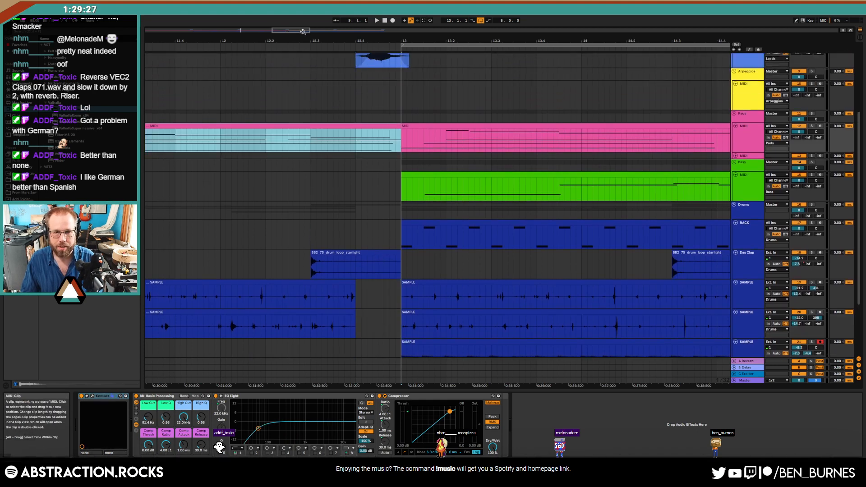
pyautogui.moveTo(303, 32); pyautogui.dragTo(312, 48)
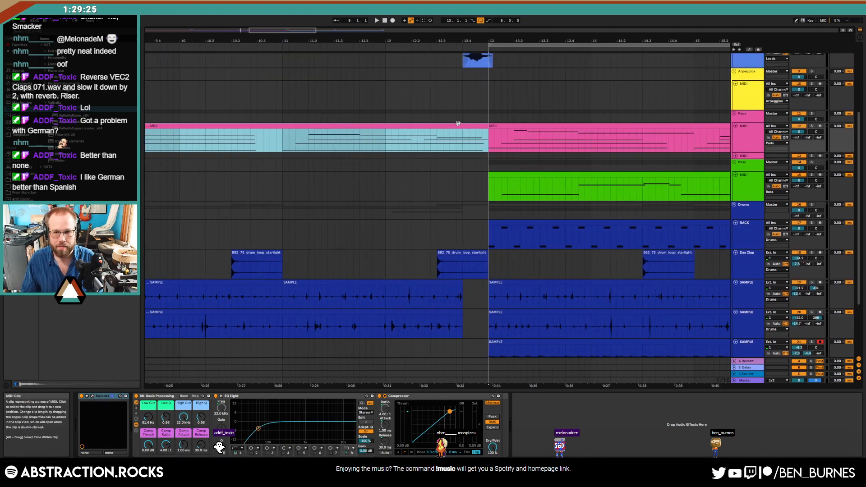
pyautogui.doubleClick(458, 123)
pyautogui.click(842, 329)
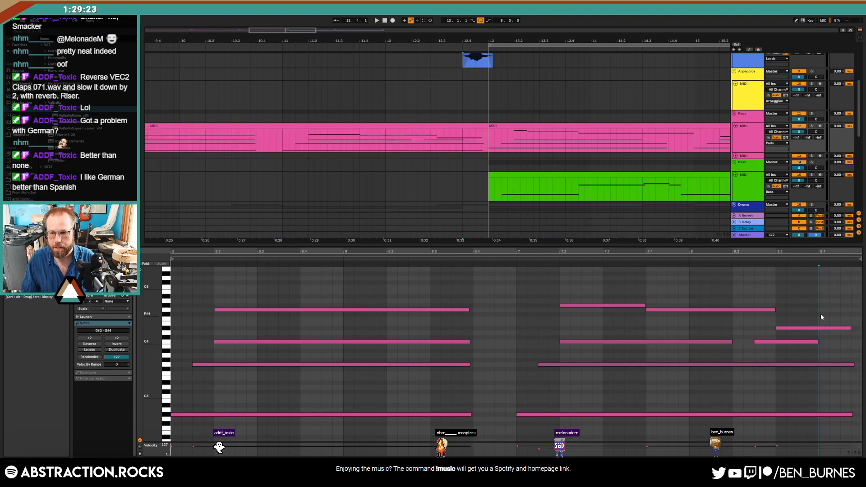
pyautogui.hotkey('shift', 'Left')
pyautogui.hotkey('shift', 'Left')
pyautogui.hotkey('shift', 'Left')
# - Shorten the long G3 note in the clip's last chord to end just before 8.3
pyautogui.click(832, 365)
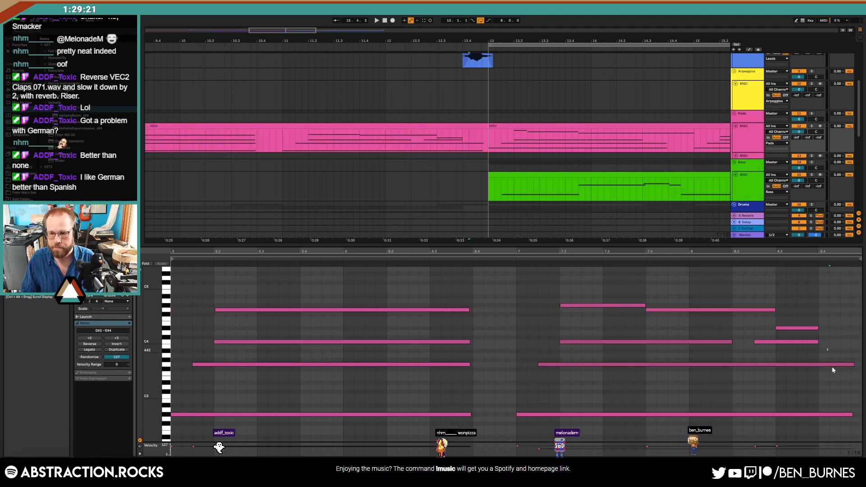
pyautogui.hotkey('shift', 'Left')
pyautogui.hotkey('shift', 'Left')
pyautogui.hotkey('shift', 'Left')
pyautogui.hotkey('shift', 'Left')
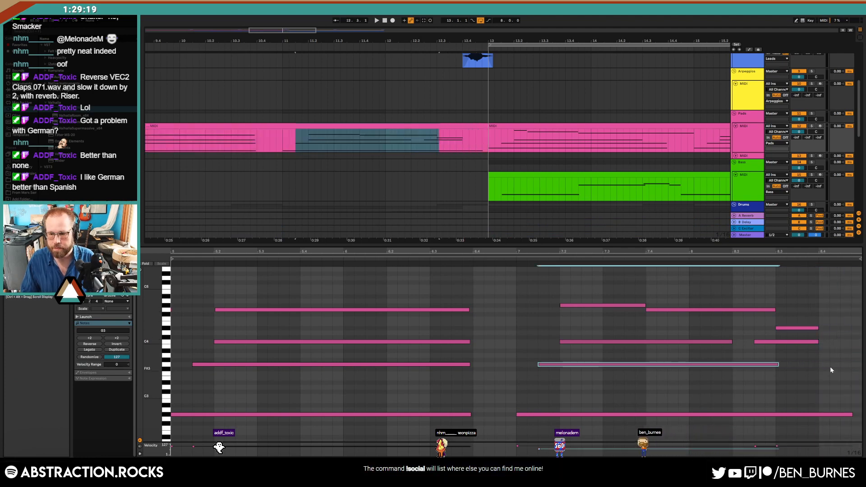
pyautogui.hotkey('shift', 'Left')
pyautogui.hotkey('shift', 'Left')
pyautogui.hotkey('shift', 'Left')
pyautogui.hotkey('shift', 'Left')
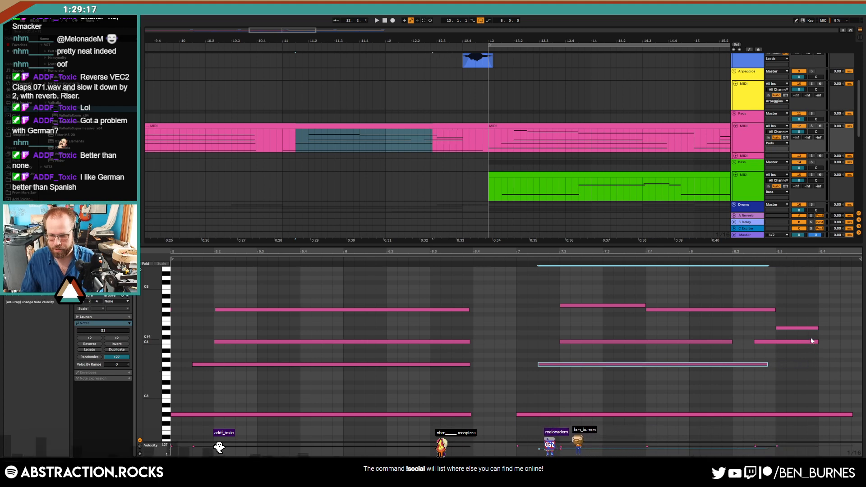
# - Adjust the final chord's note ends: last C4 at 8.3, D#4 at the clip end, and G#2 at 8.4
pyautogui.moveTo(818, 341); pyautogui.dragTo(767, 342)
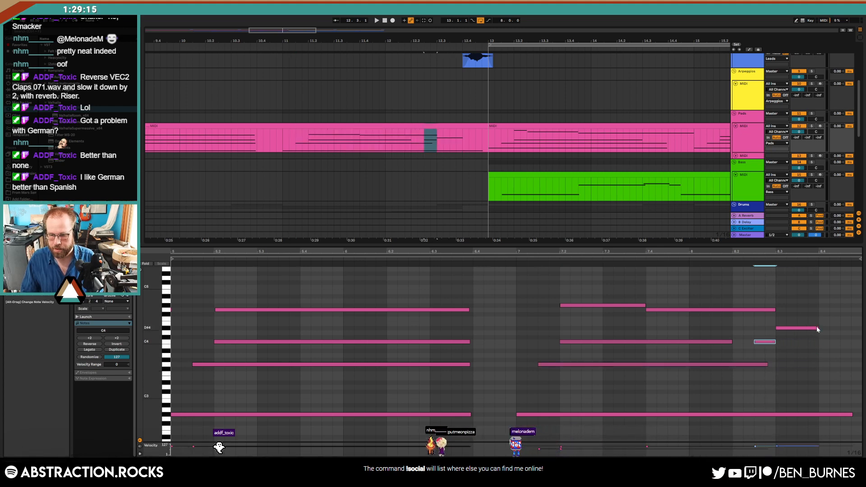
pyautogui.moveTo(817, 329); pyautogui.dragTo(855, 331)
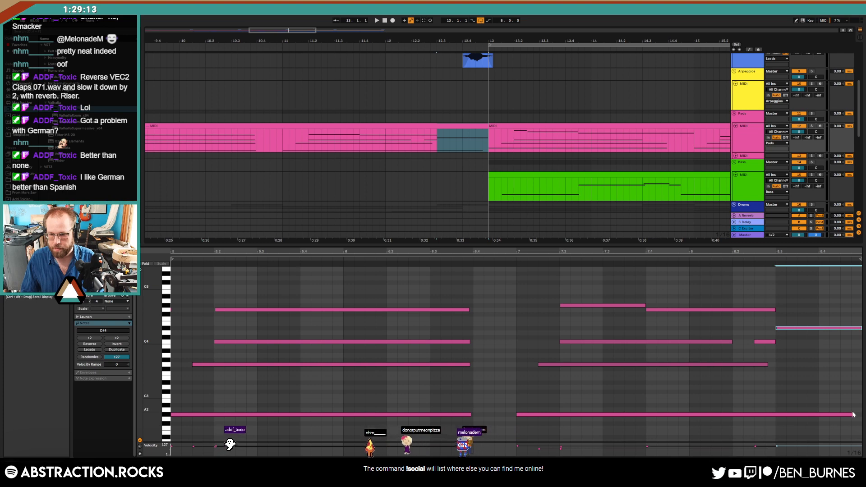
pyautogui.moveTo(853, 413); pyautogui.dragTo(824, 414)
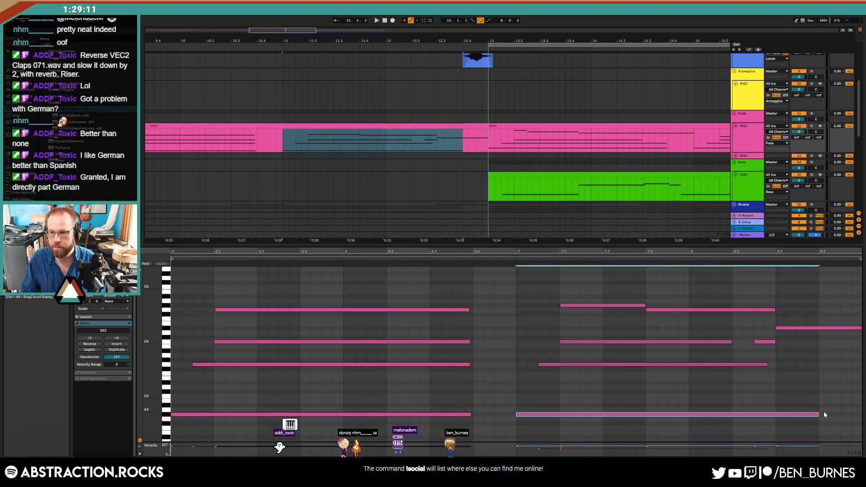
# - Close the note editor, play from about 10.3 and lower the clap riser track's volume while listening
pyautogui.hotkey('shift', 'Tab')
pyautogui.scroll(3, 437, 222)
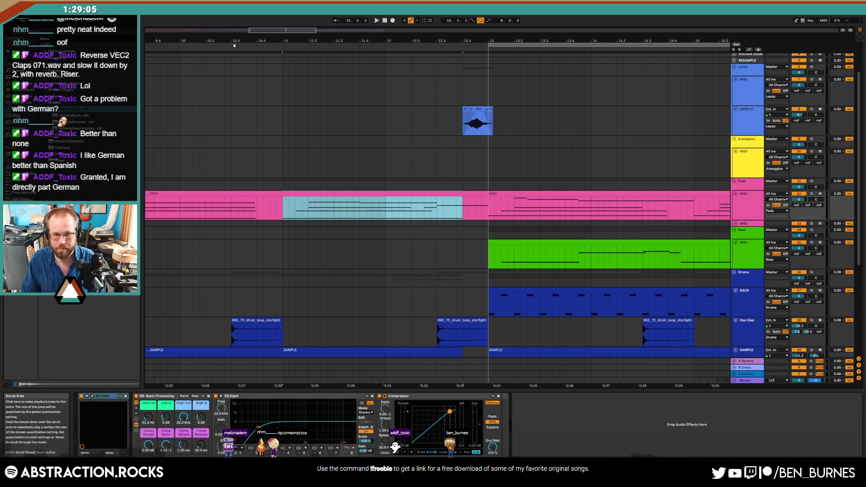
pyautogui.moveTo(270, 29); pyautogui.dragTo(277, 21)
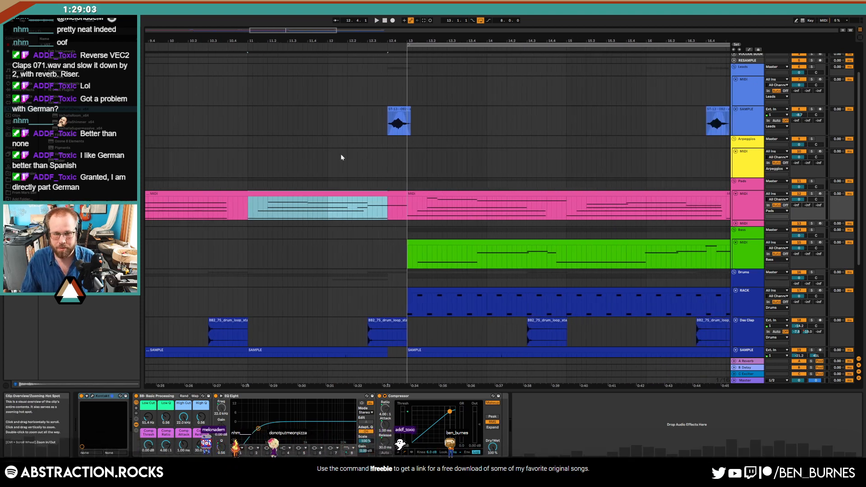
pyautogui.scroll(-1, 321, 169)
pyautogui.click(216, 44)
pyautogui.scroll(-5, 338, 191)
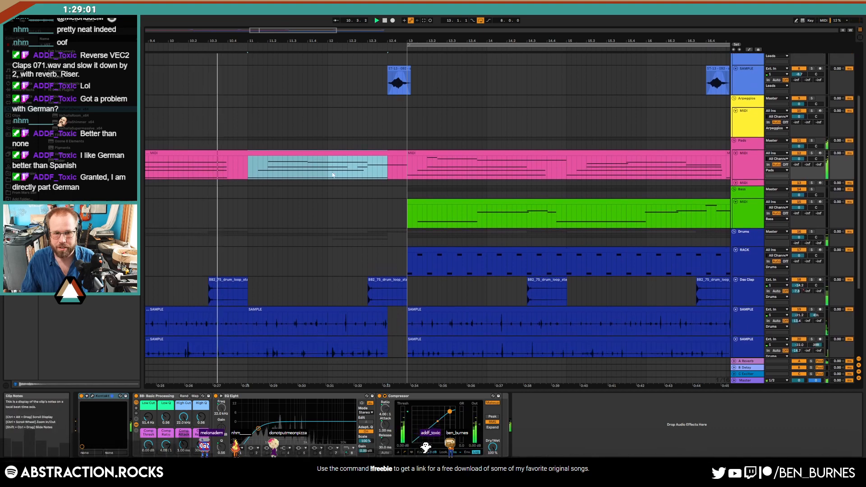
pyautogui.moveTo(799, 296)
pyautogui.mouseDown()
pyautogui.moveTo(799, 308)
pyautogui.moveTo(797, 284)
pyautogui.moveTo(799, 299)
pyautogui.mouseUp()
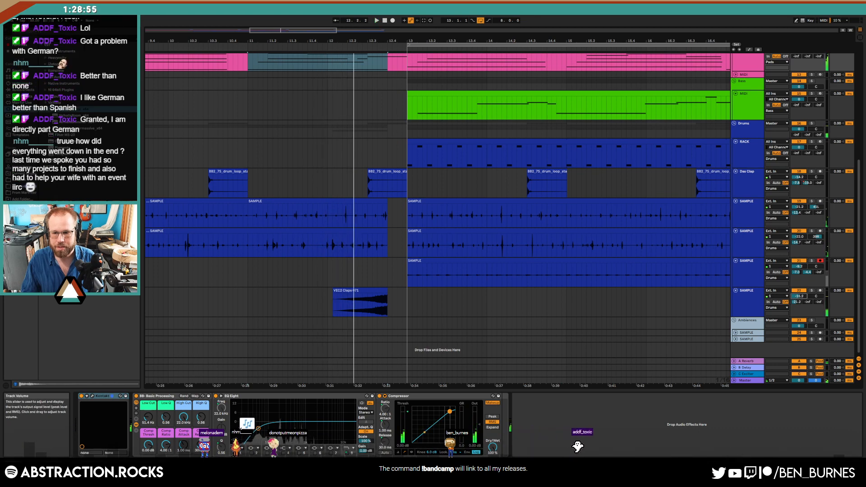
# - Set the VEC2 Claps 071 clip's warp mode to Complex and play the transition from bar 12
pyautogui.doubleClick(374, 291)
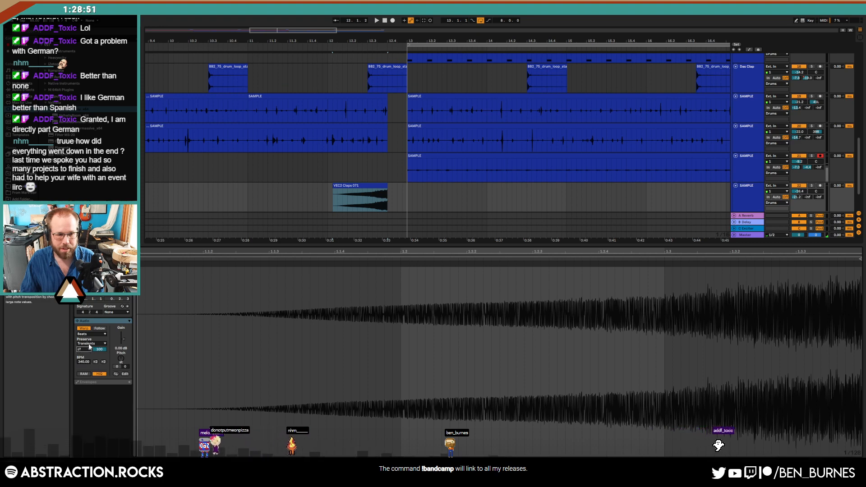
pyautogui.click(92, 343)
pyautogui.click(93, 343)
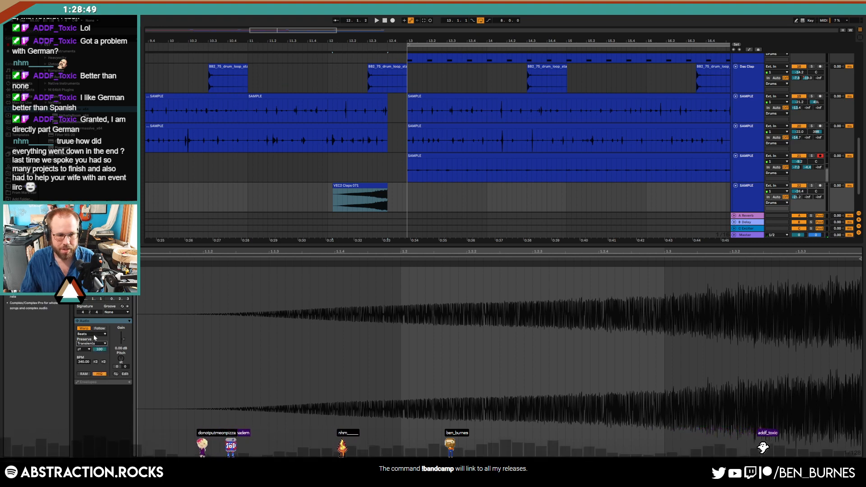
pyautogui.click(92, 333)
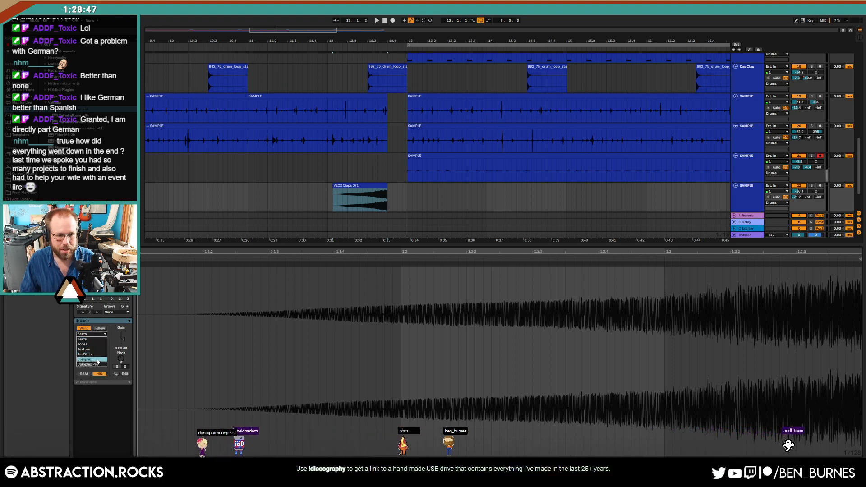
pyautogui.click(97, 360)
pyautogui.click(329, 198)
pyautogui.press('space')
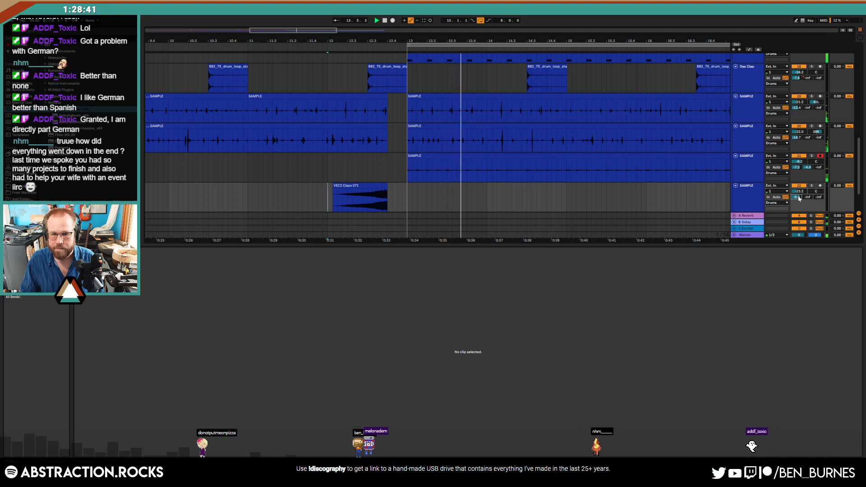
# - Automate the clap track's B-Delay send to ramp up to a peak at the clip's end and fall back to -inf dB, checking it by playback
pyautogui.press('a')
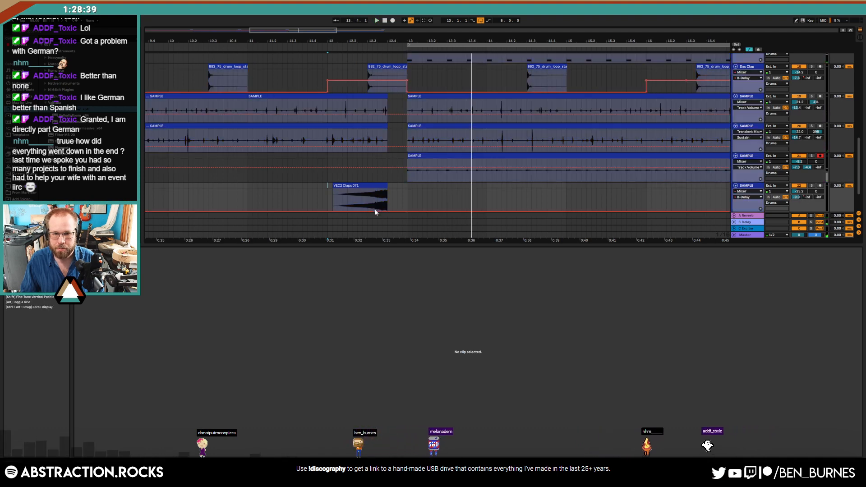
pyautogui.moveTo(387, 210)
pyautogui.mouseDown()
pyautogui.moveTo(391, 192)
pyautogui.moveTo(397, 211)
pyautogui.mouseUp()
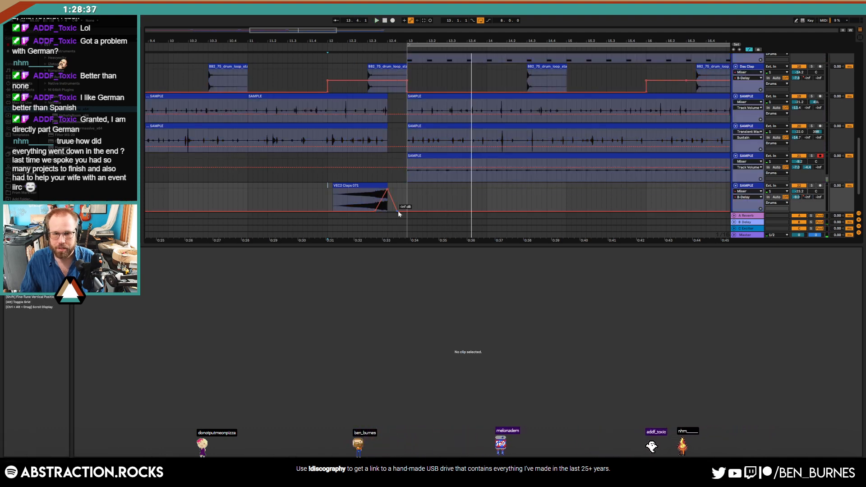
pyautogui.click(332, 194)
pyautogui.press('space')
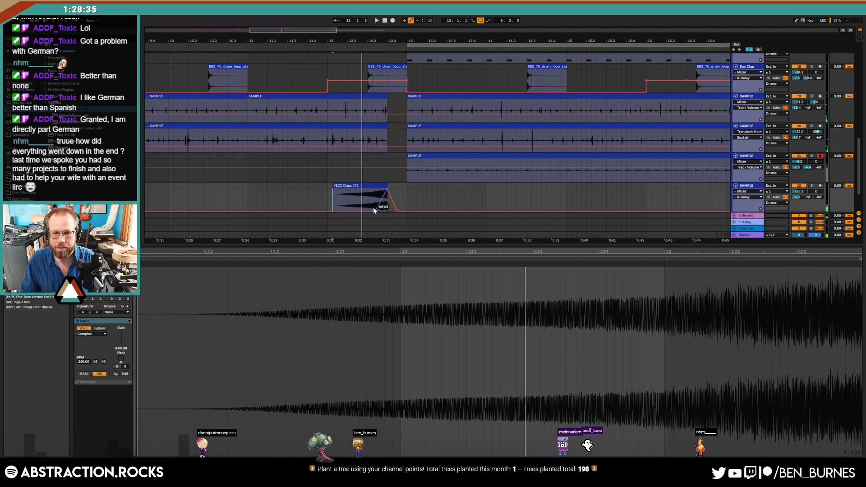
pyautogui.moveTo(377, 212); pyautogui.dragTo(368, 212)
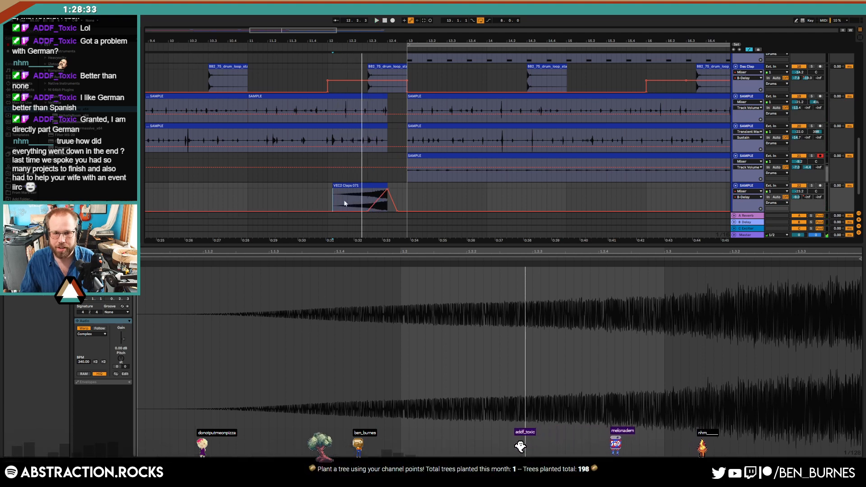
pyautogui.press('space')
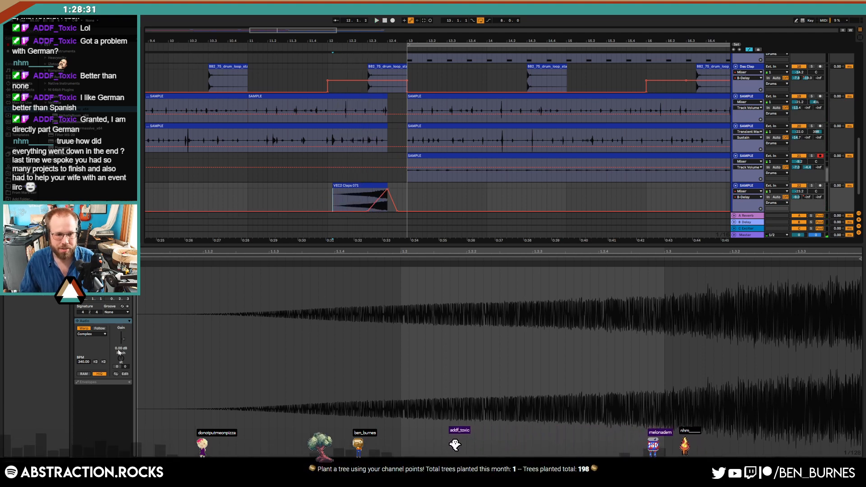
# - Hide automation and listen to the clap riser from bar 12 into the section at bar 13
pyautogui.click(92, 333)
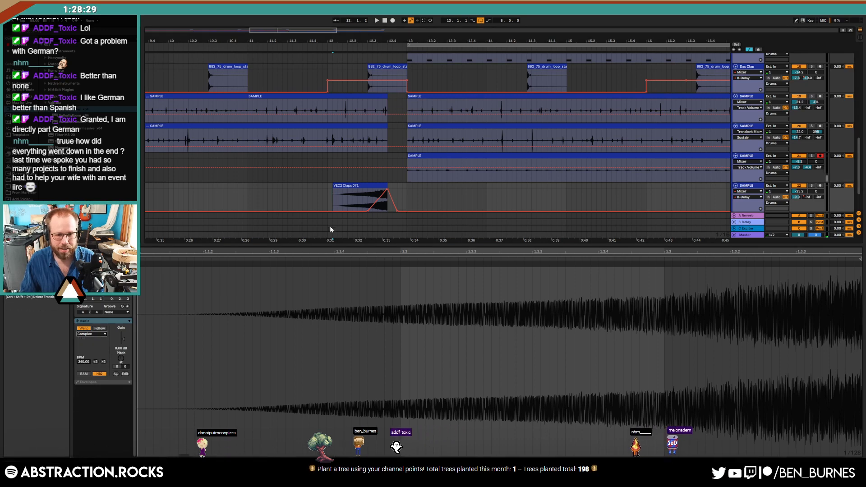
pyautogui.click(330, 230)
pyautogui.press('a')
pyautogui.click(326, 200)
pyautogui.press('space')
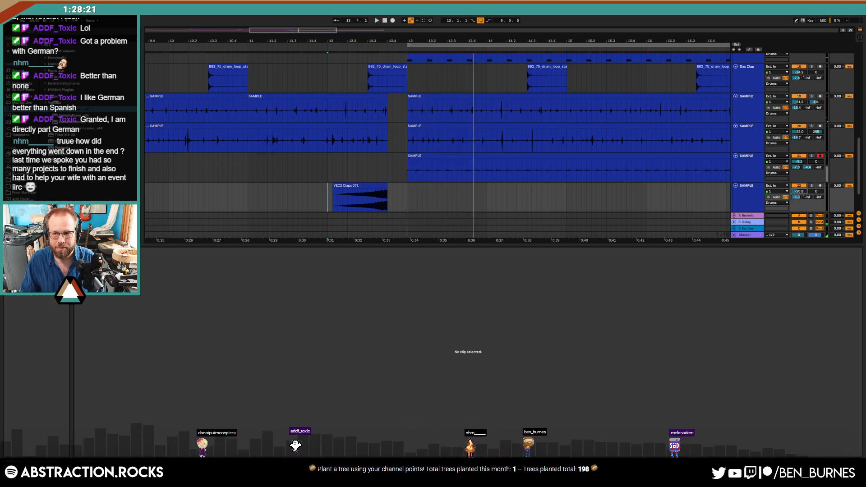
# - Show the clap track's devices, examine the whole arrangement and the riser clip, and place the playback start at 10.3
pyautogui.scroll(-3, 538, 203)
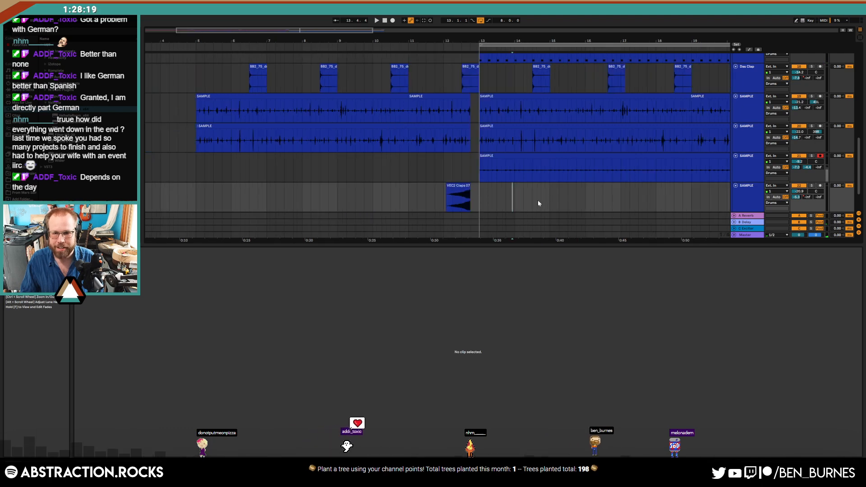
pyautogui.hotkey('shift', 'Tab')
pyautogui.hotkey('shift', 'Tab')
pyautogui.hotkey('shift', 'Tab')
pyautogui.scroll(-3, 574, 211)
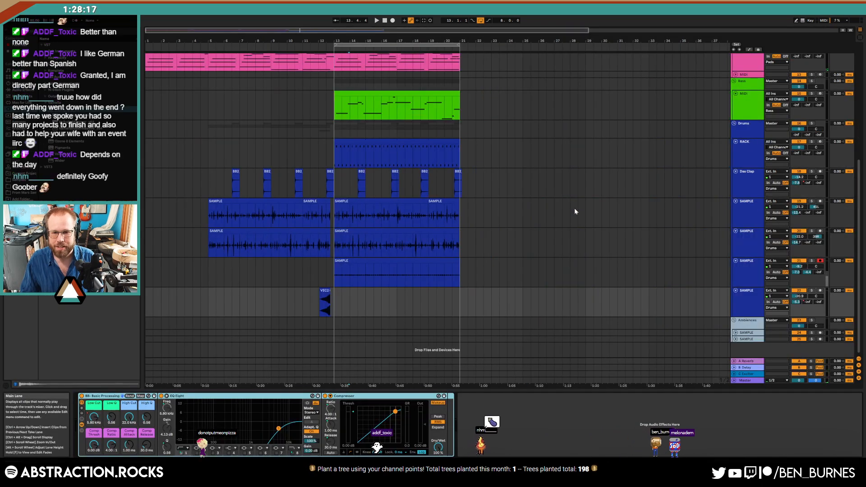
pyautogui.scroll(1, 418, 230)
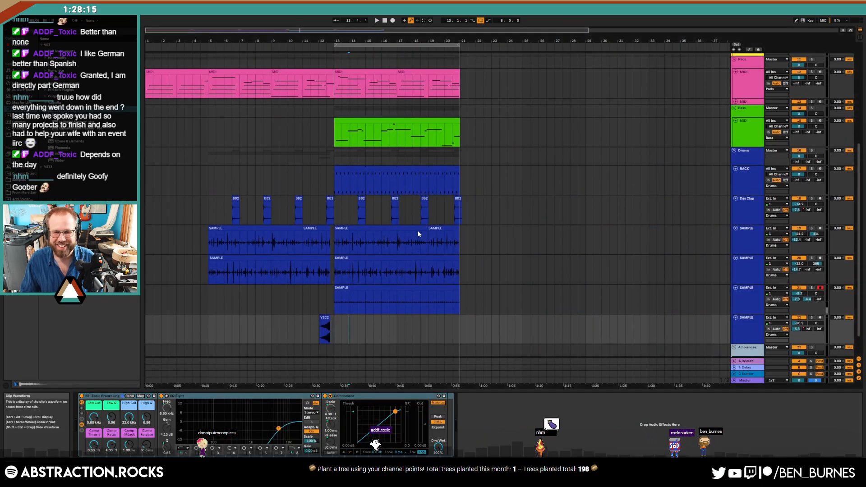
pyautogui.scroll(-1, 473, 233)
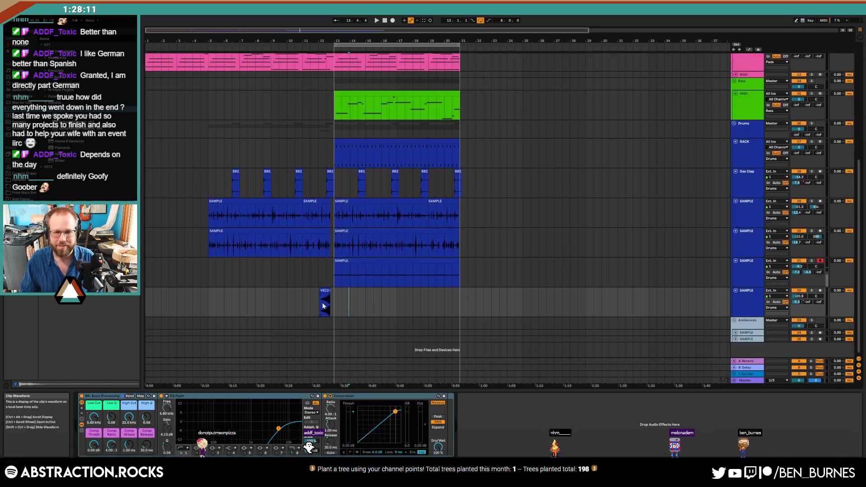
pyautogui.scroll(5, 322, 305)
pyautogui.click(311, 291)
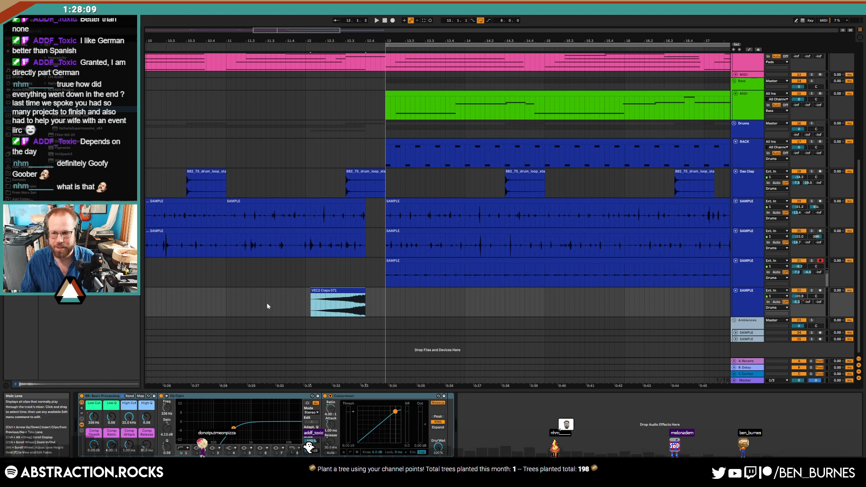
pyautogui.click(185, 306)
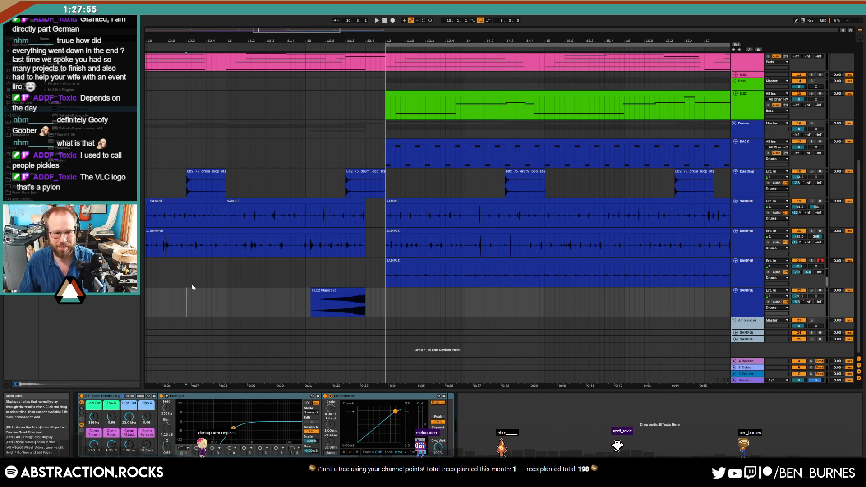
pyautogui.press('super')
pyautogui.scroll(-1, 119, 324)
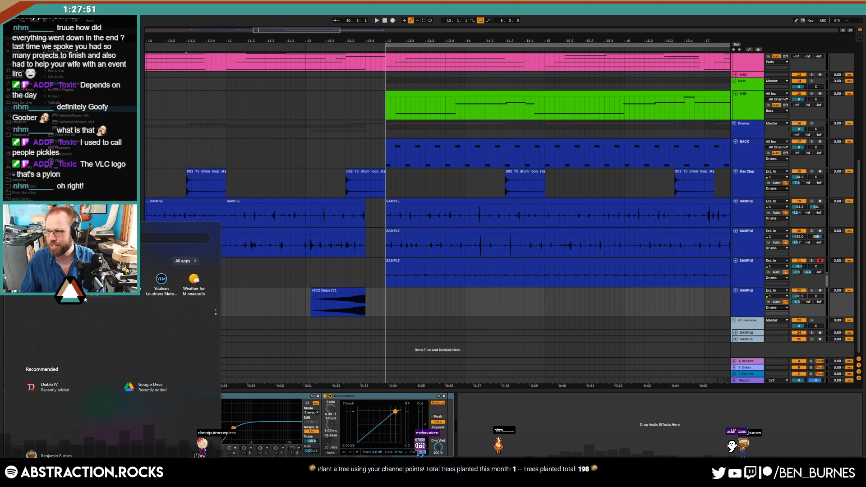
pyautogui.click(578, 410)
# - Play the arrangement from 10.3 through the riser into bar 13 while viewing the full song layout
pyautogui.moveTo(308, 31); pyautogui.dragTo(307, 13)
pyautogui.click(334, 46)
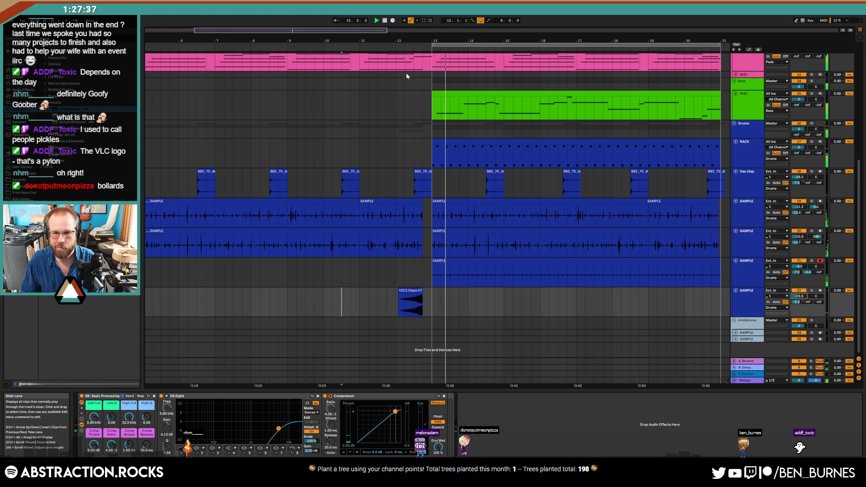
pyautogui.moveTo(357, 33); pyautogui.dragTo(359, 16)
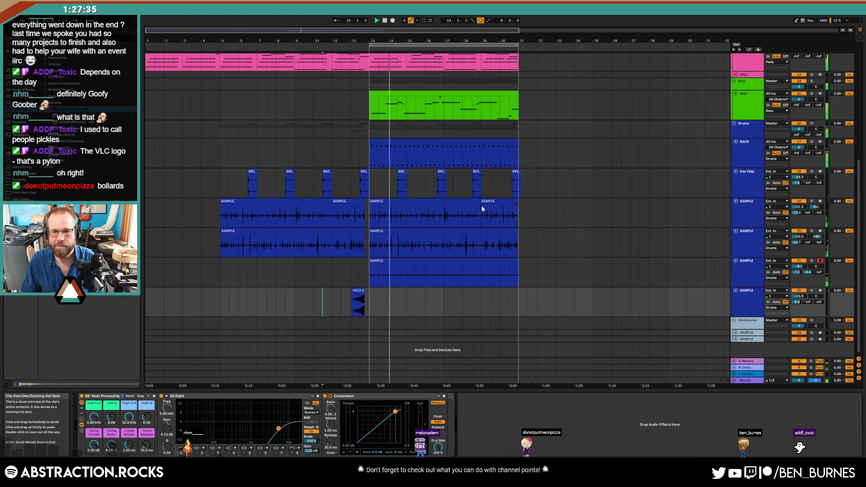
# - Set the playback start to bar 13 and open the pad clip there to view its notes
pyautogui.scroll(3, 441, 211)
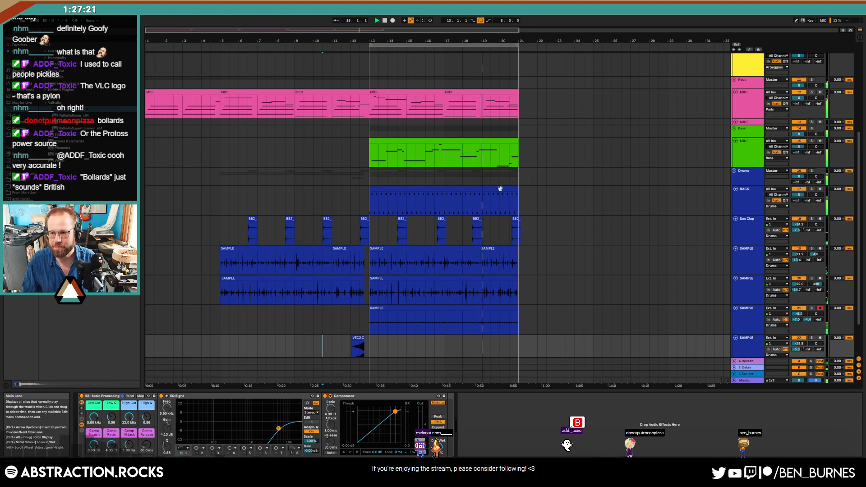
pyautogui.click(369, 154)
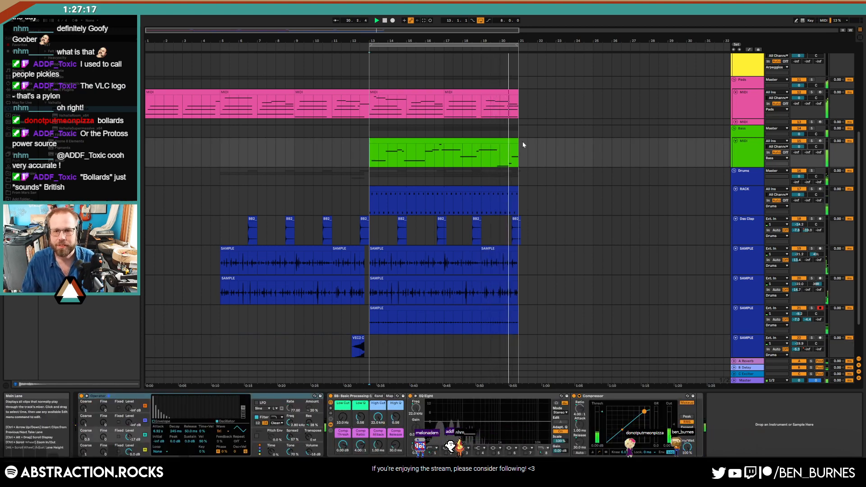
pyautogui.doubleClick(431, 95)
pyautogui.scroll(3, 609, 128)
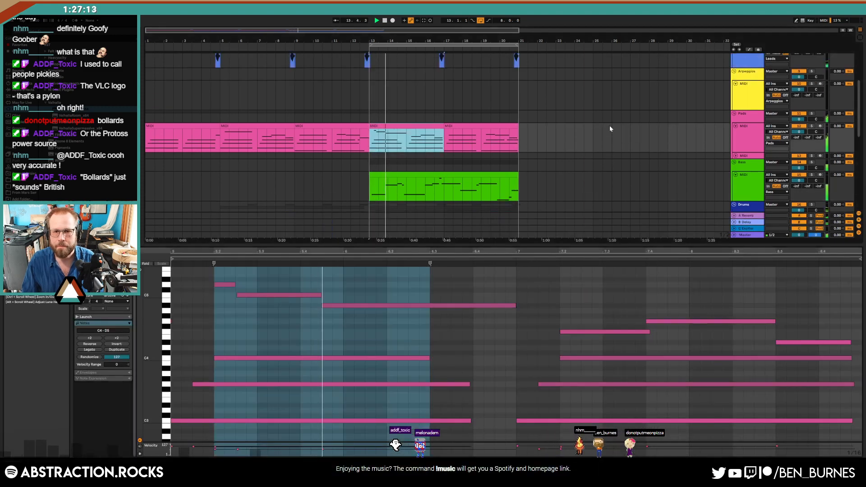
# - Arm the MIDI track in the Arpeggios group and adjust its Operator's oscillator settings and Spread for the lead sound
pyautogui.click(795, 79)
pyautogui.click(819, 84)
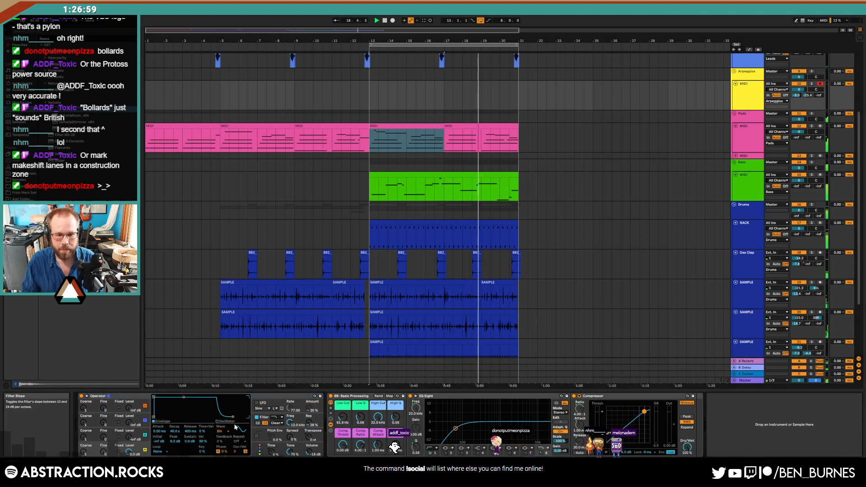
pyautogui.click(222, 431)
pyautogui.click(228, 412)
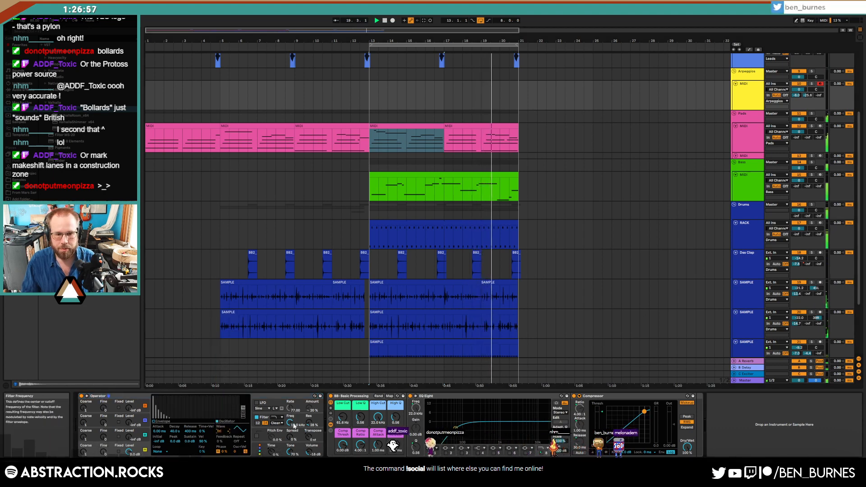
pyautogui.moveTo(289, 435); pyautogui.dragTo(289, 414)
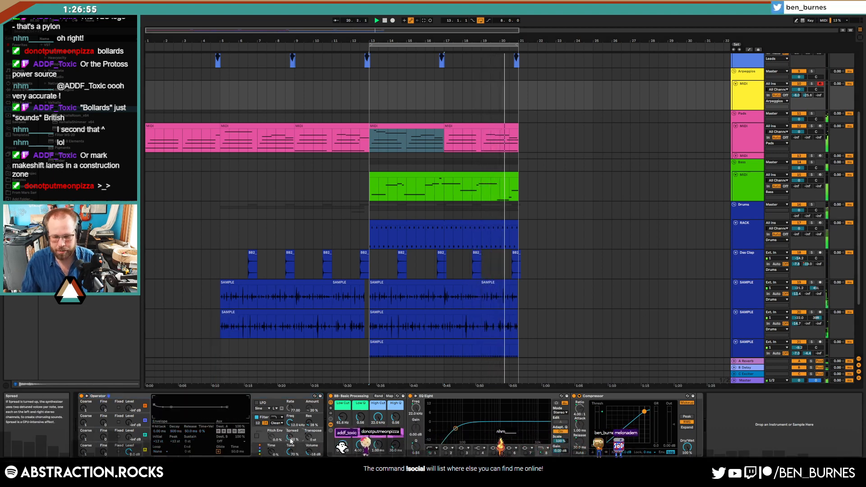
# - Record a MIDI arpeggio part on the armed track over bars 13 to 21 and stop playback
pyautogui.press('F9')
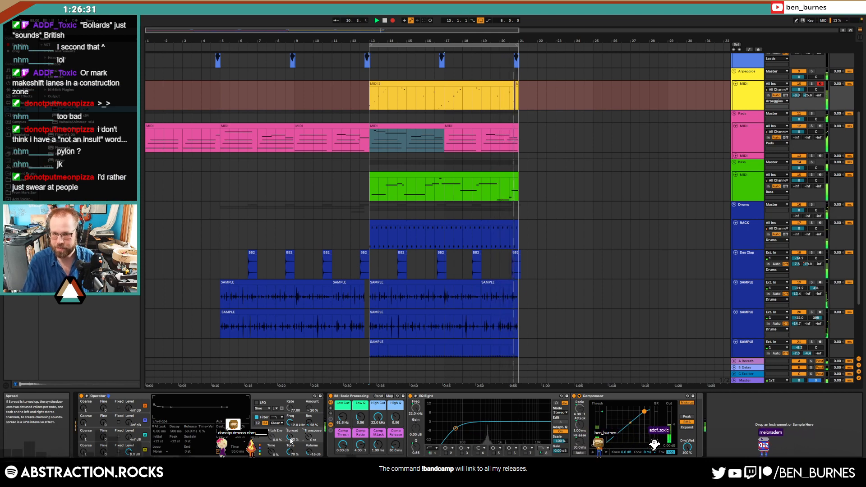
pyautogui.press('space')
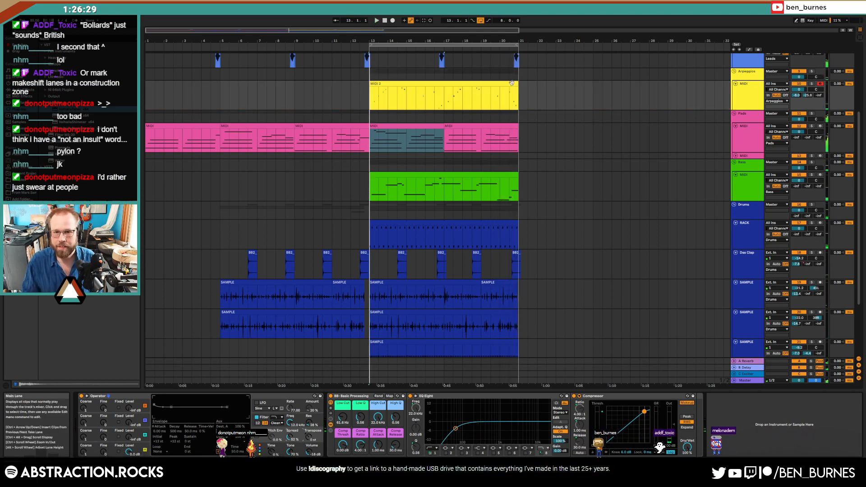
pyautogui.click(438, 95)
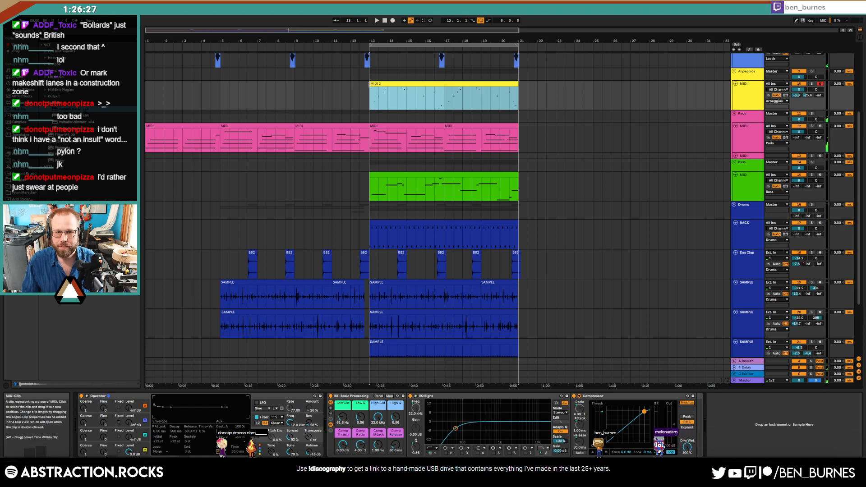
# - Open the recorded arpeggio clip in the note editor and select all of its notes
pyautogui.doubleClick(377, 83)
pyautogui.click(247, 393)
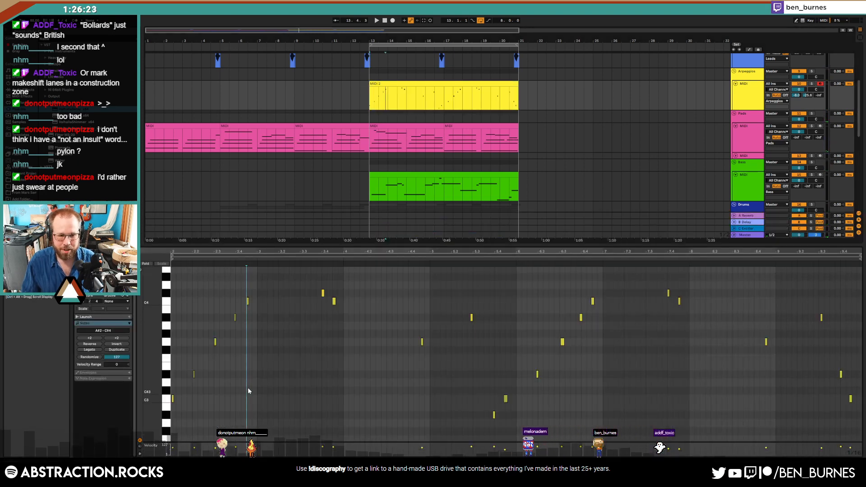
pyautogui.hotkey('ctrl', 'a')
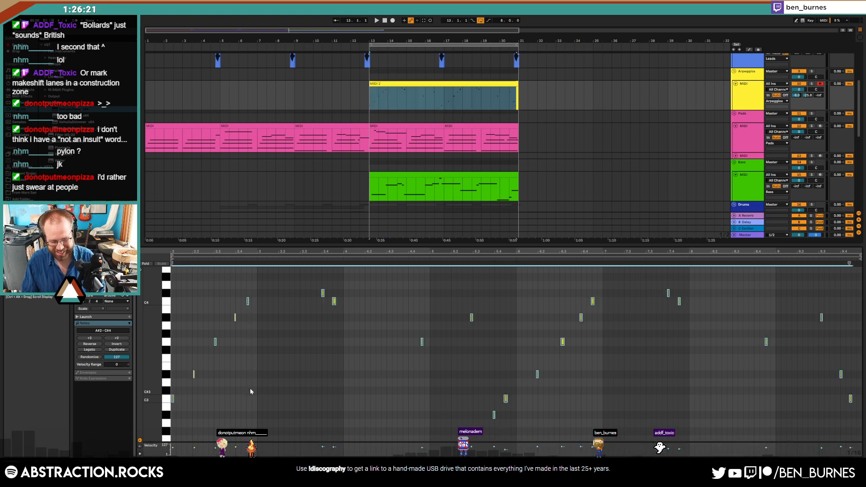
# - Try quantizing all the arpeggio notes with the last-used settings, listen briefly, and undo the quantization
pyautogui.hotkey('ctrl', 'u')
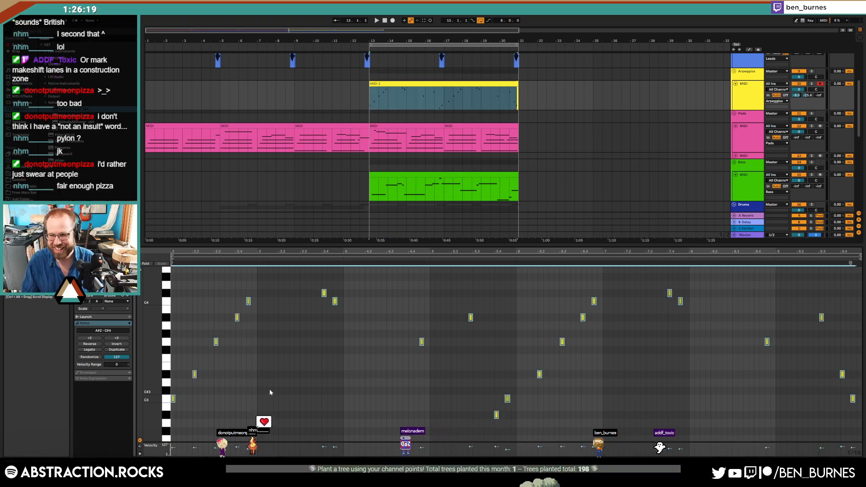
pyautogui.press('space')
pyautogui.press('space')
pyautogui.hotkey('ctrl', 'z')
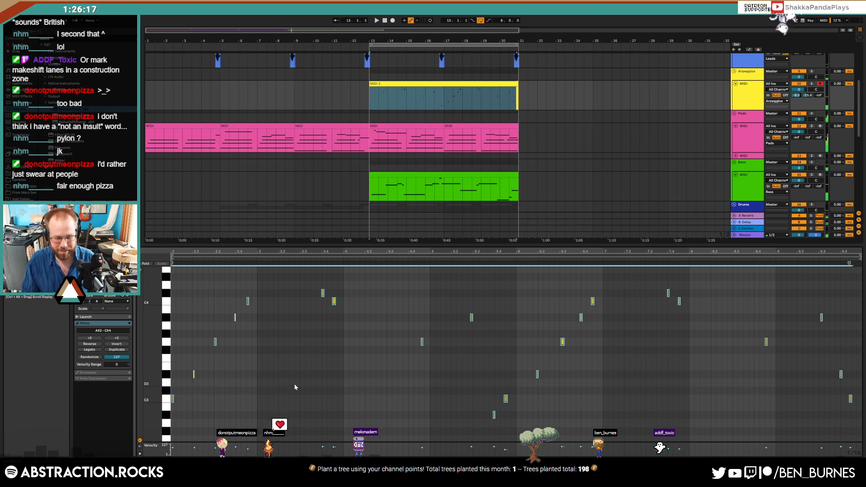
# - Quantize the arpeggio notes to the current grid, adjusting only note starts, and play the section from bar 13
pyautogui.hotkey('ctrl', 'shift', 'u')
pyautogui.click(459, 232)
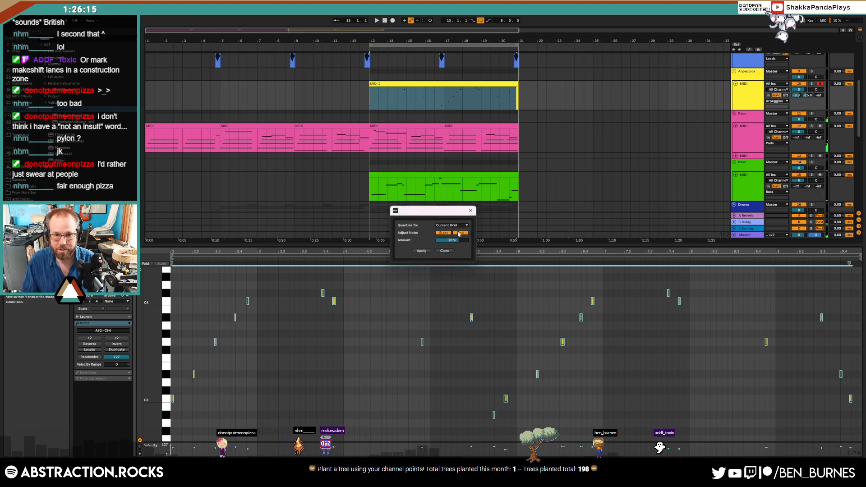
pyautogui.click(441, 251)
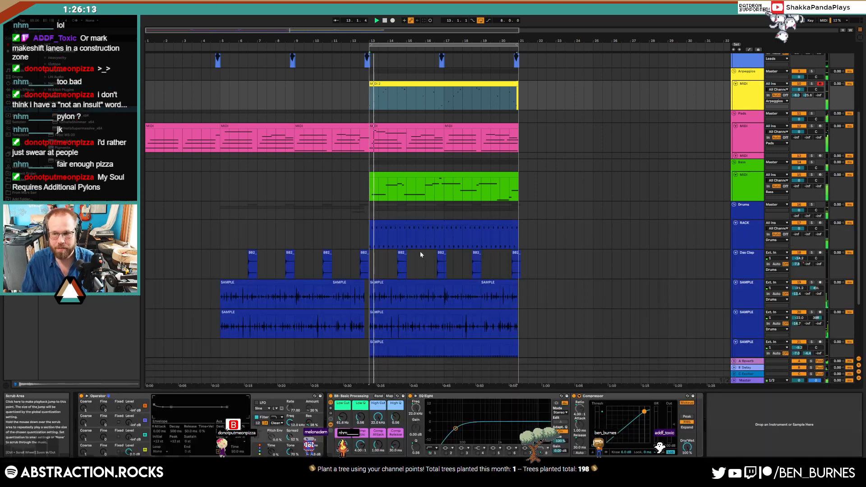
pyautogui.press('space')
pyautogui.hotkey('shift', 'Tab')
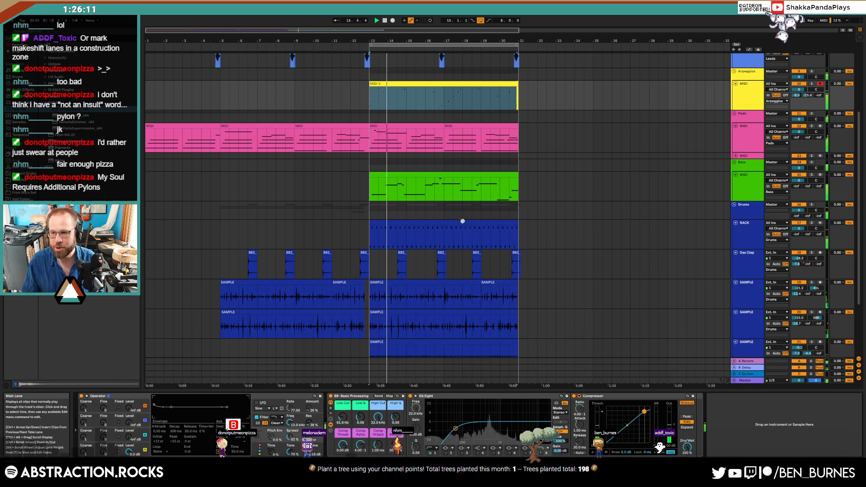
# - Apply the same start-only quantization to the arpeggio notes once more and return to the track's devices
pyautogui.doubleClick(434, 83)
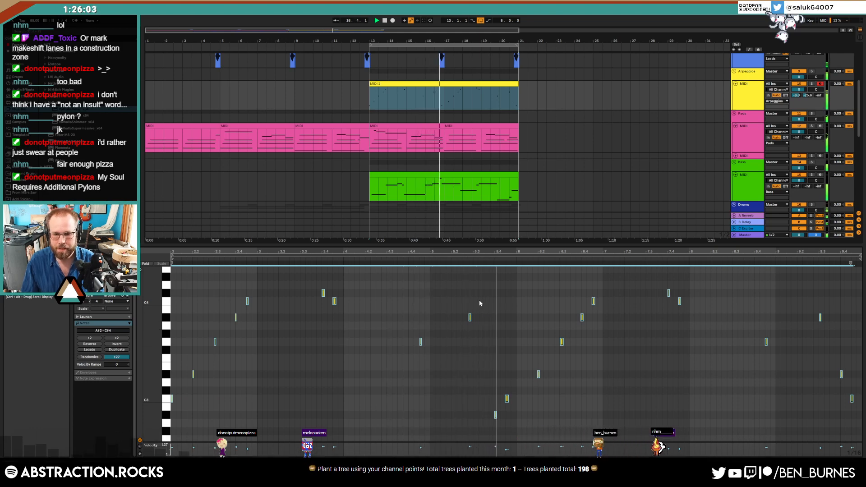
pyautogui.hotkey('ctrl', 'shift', 'u')
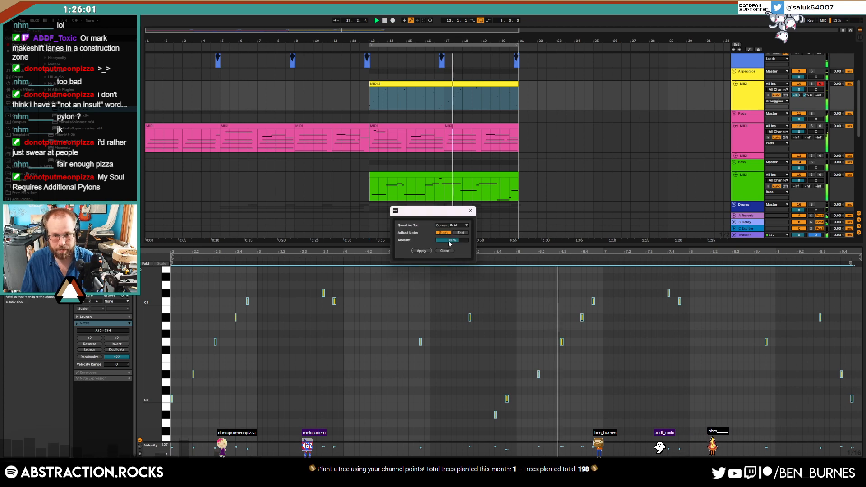
pyautogui.click(421, 251)
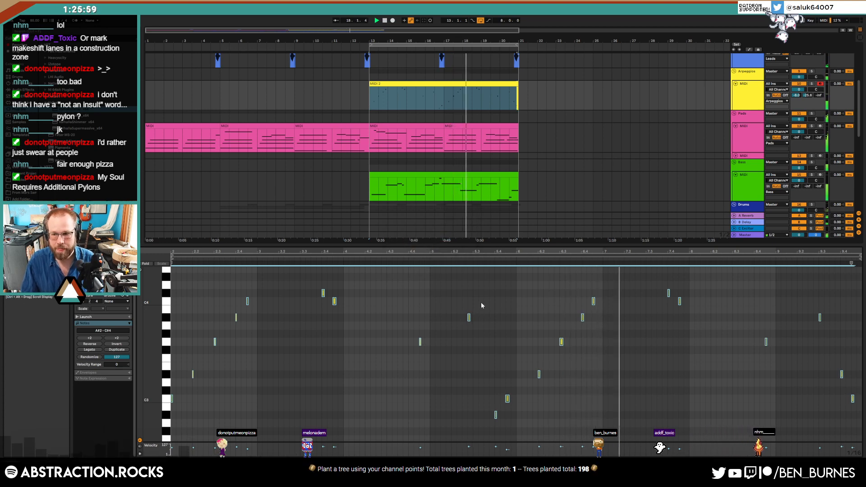
pyautogui.hotkey('shift', 'Tab')
# - Adjust the arpeggio track's volume and fine-tune its Operator Spread while the section plays
pyautogui.moveTo(798, 89); pyautogui.dragTo(799, 94)
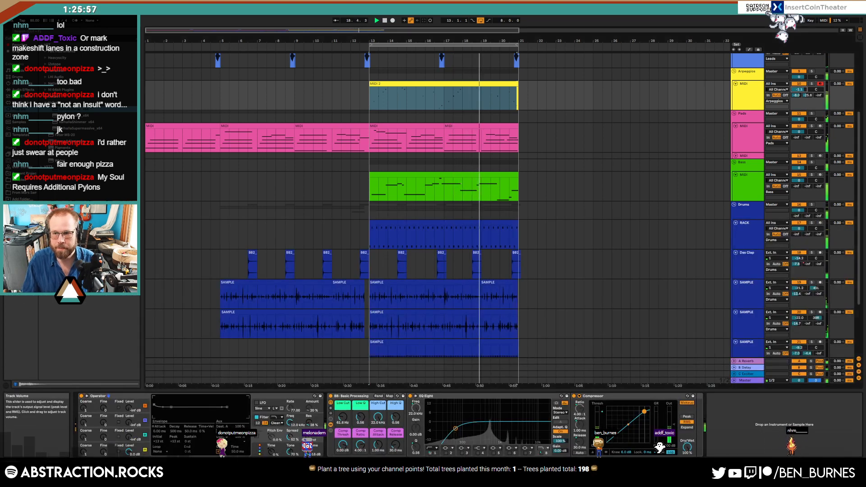
pyautogui.click(749, 93)
pyautogui.moveTo(290, 436); pyautogui.dragTo(290, 436)
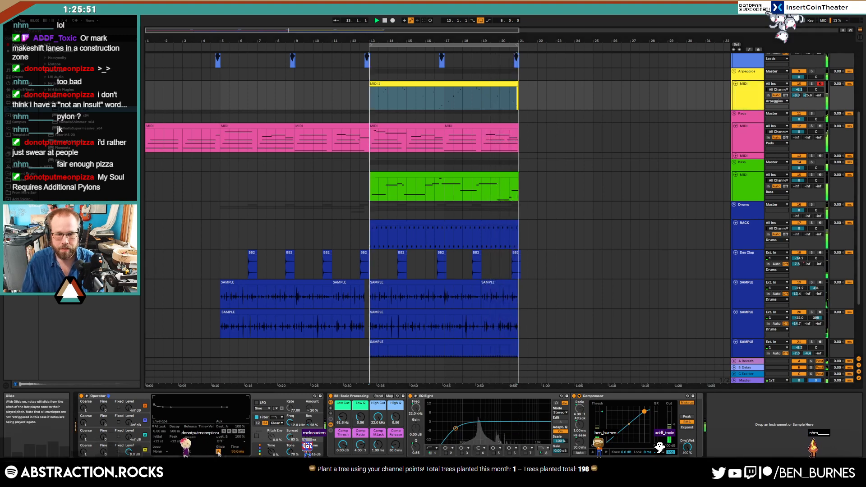
pyautogui.moveTo(289, 436); pyautogui.dragTo(289, 434)
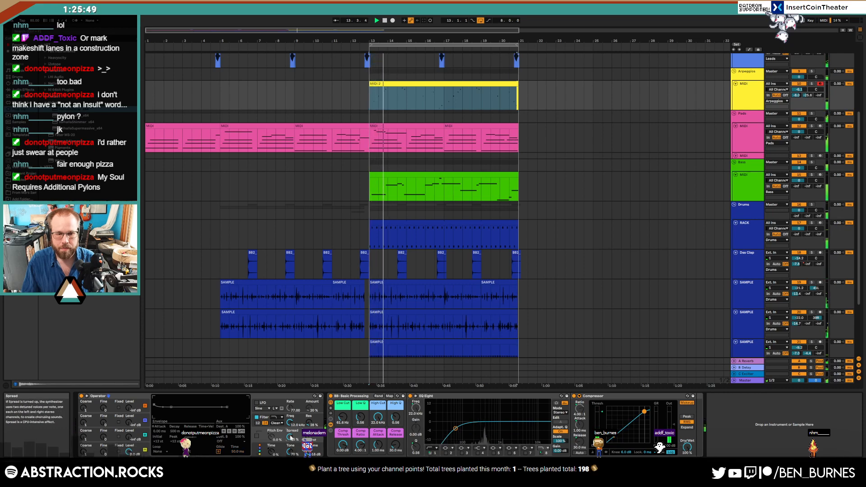
pyautogui.click(97, 445)
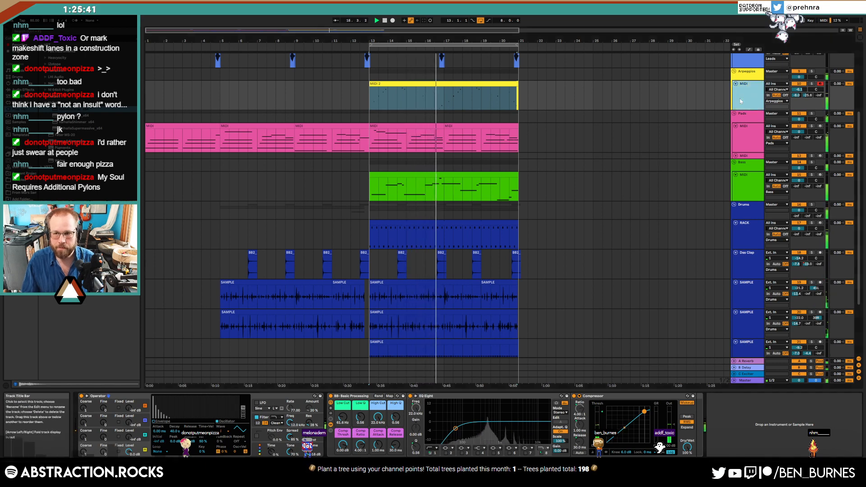
# - Reopen the arpeggio clip and shift the A#3 note in the middle of the phrase slightly later
pyautogui.click(461, 83)
pyautogui.doubleClick(461, 83)
pyautogui.click(469, 317)
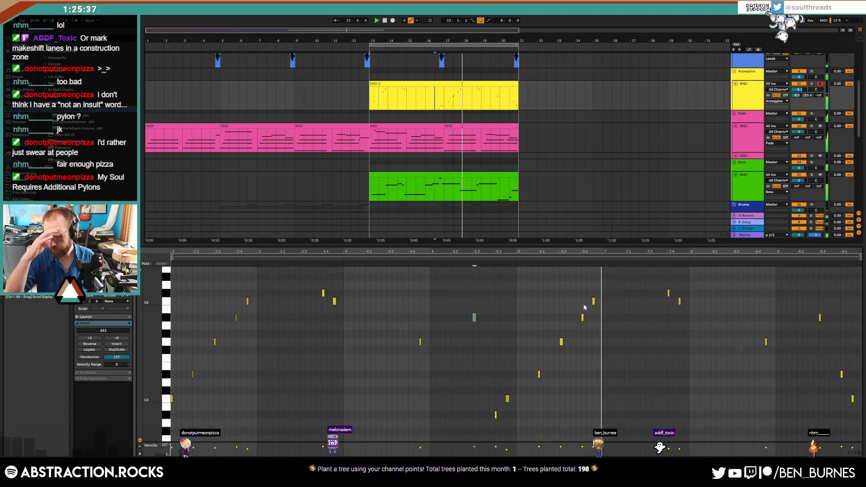
# - Insert a new MIDI track below the arpeggio track, unfold it, and stop playback with the start at bar 13
pyautogui.click(756, 103)
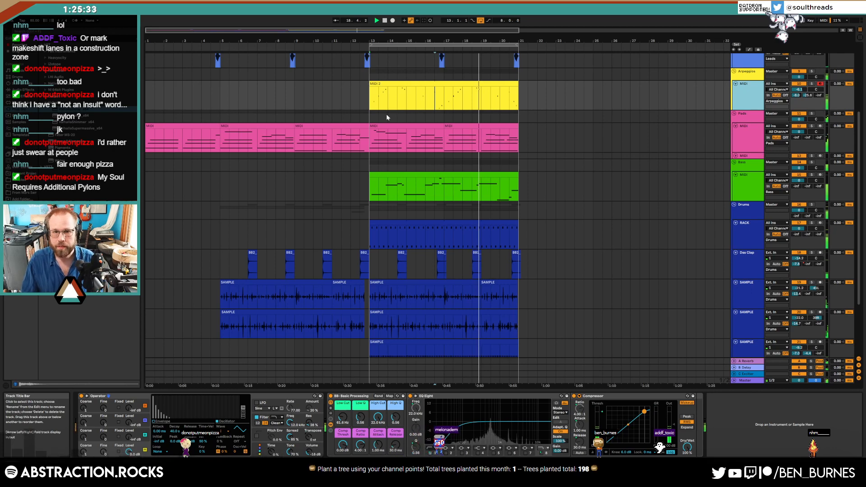
pyautogui.hotkey('ctrl', 'shift', 't')
pyautogui.click(404, 131)
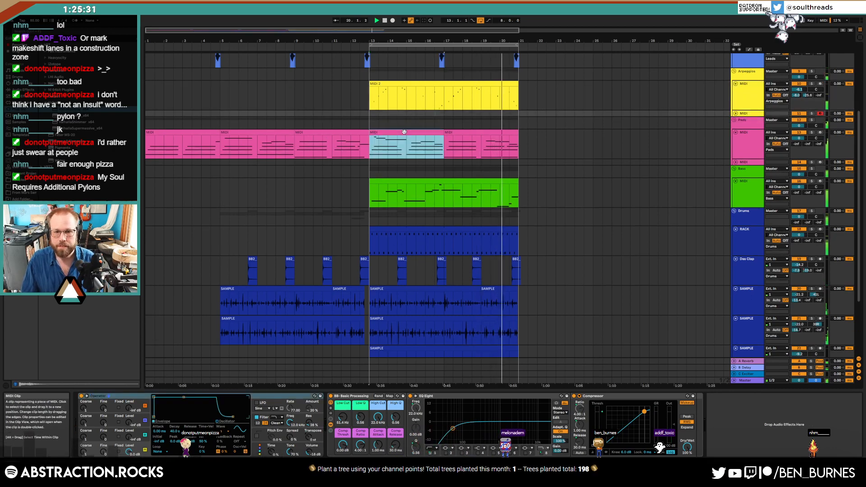
pyautogui.click(735, 113)
pyautogui.click(370, 123)
pyautogui.press('space')
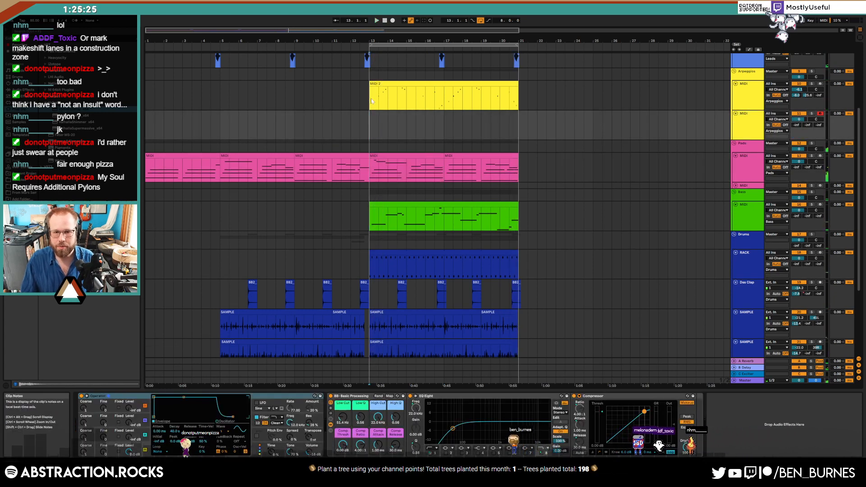
# - Create an empty two-bar MIDI clip at bar 13 on the new track
pyautogui.moveTo(376, 111); pyautogui.dragTo(518, 349)
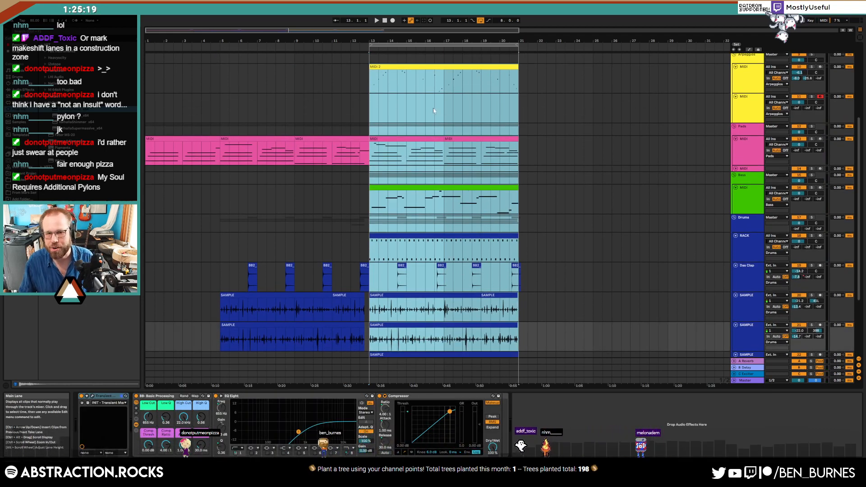
pyautogui.click(372, 103)
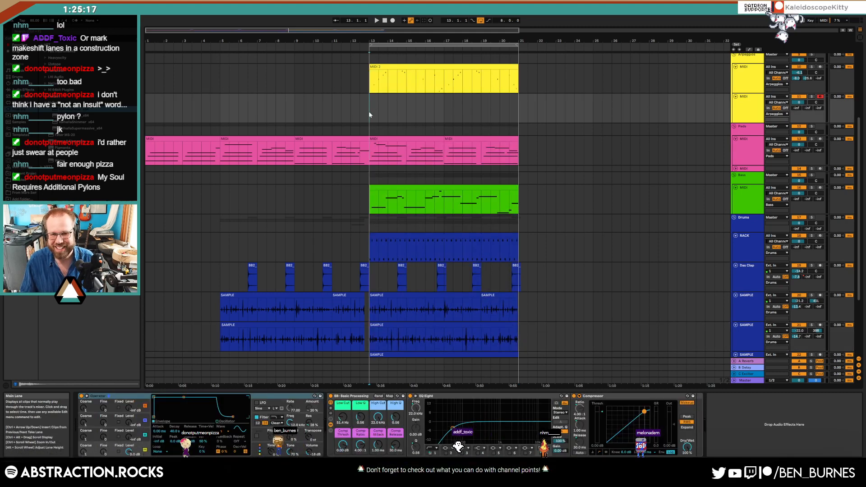
pyautogui.moveTo(380, 112); pyautogui.dragTo(399, 115)
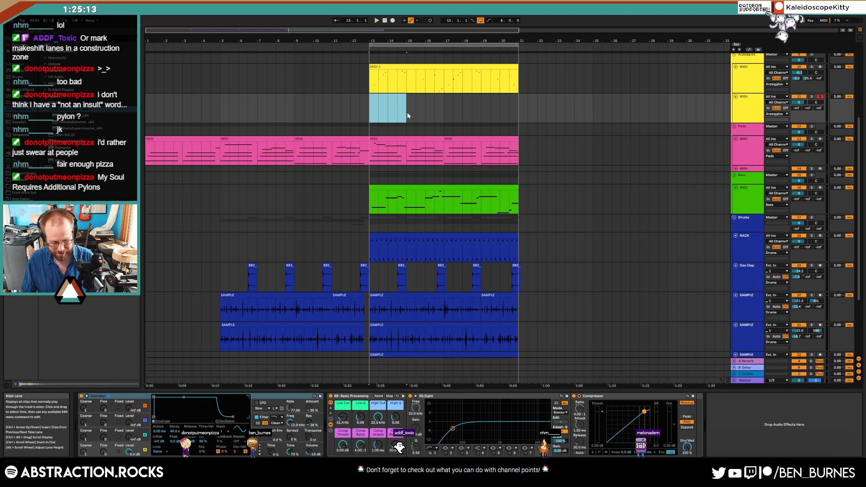
pyautogui.hotkey('ctrl', 'shift', 'm')
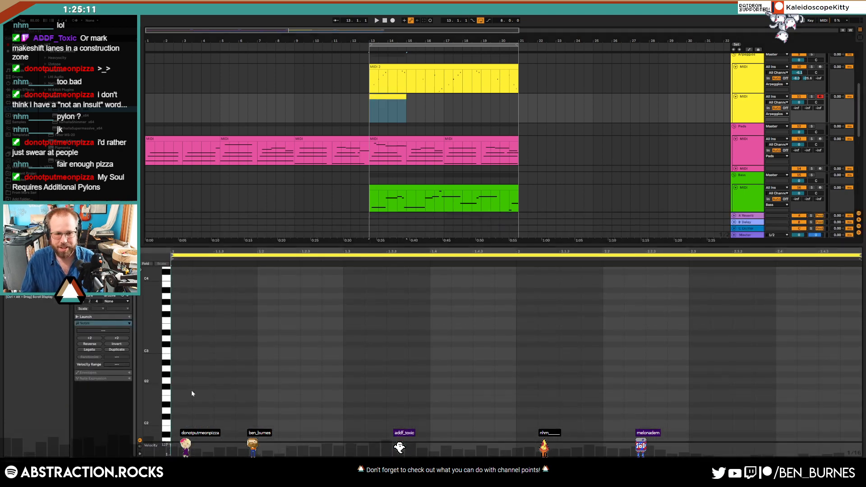
# - Build a one-bar C minor chord at the clip's start with the notes C2, G2, C3 and D#3
pyautogui.moveTo(176, 421)
pyautogui.mouseDown()
pyautogui.moveTo(541, 422)
pyautogui.moveTo(505, 422)
pyautogui.moveTo(500, 354)
pyautogui.mouseUp()
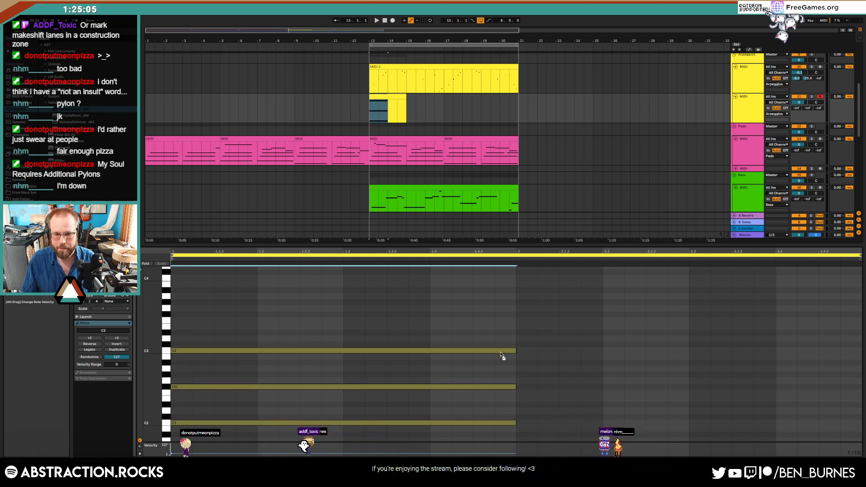
pyautogui.moveTo(497, 387); pyautogui.dragTo(501, 384)
pyautogui.moveTo(501, 352); pyautogui.dragTo(506, 338)
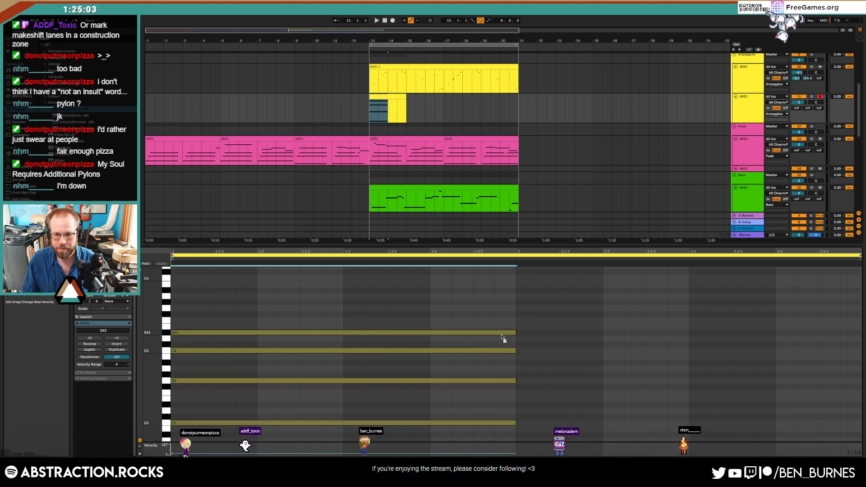
# - Insert an Arpeggiator MIDI effect ahead of the Operator on the new chord track
pyautogui.hotkey('shift', 'Tab')
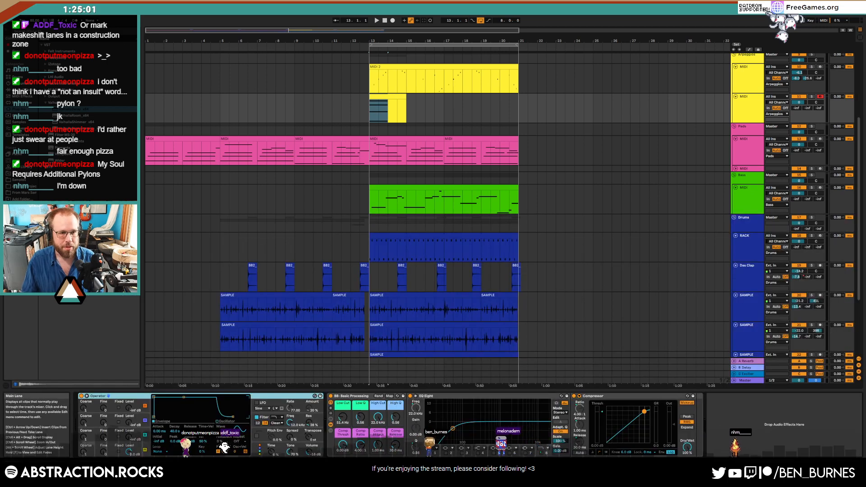
pyautogui.click(27, 89)
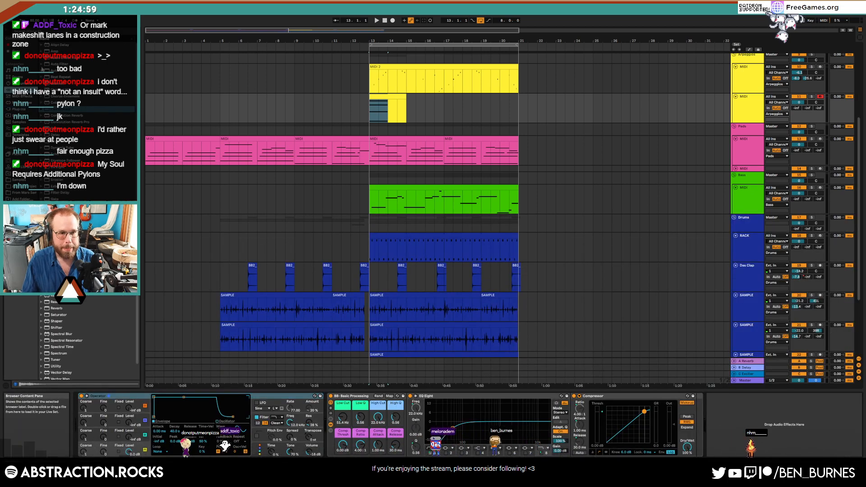
pyautogui.click(29, 95)
pyautogui.moveTo(58, 45); pyautogui.dragTo(145, 423)
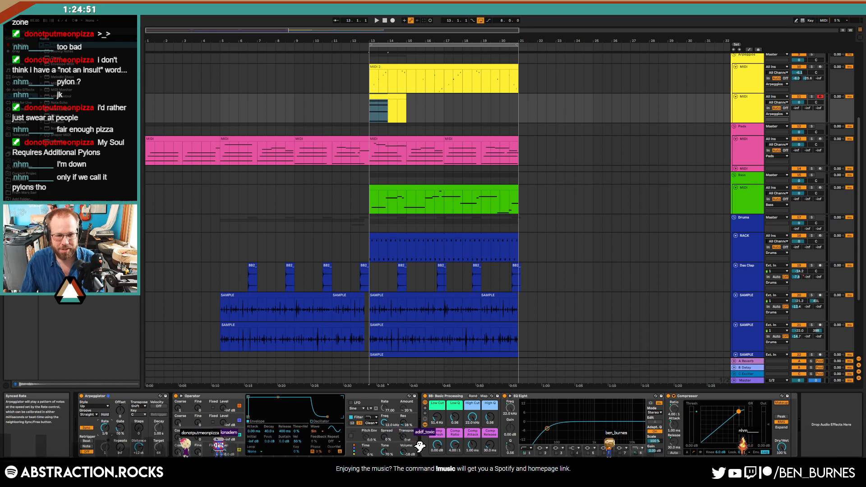
# - Play the section from bar 13, set the chord track's reverb send to -22 dB, and stop playback
pyautogui.press('space')
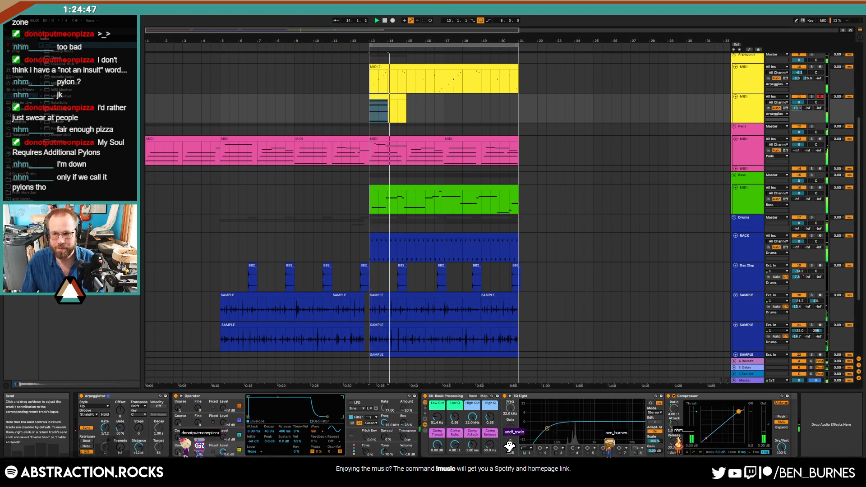
pyautogui.moveTo(796, 108); pyautogui.dragTo(796, 113)
pyautogui.press('space')
# - Lengthen all four notes of the C minor chord to fill the whole two-bar clip
pyautogui.doubleClick(388, 96)
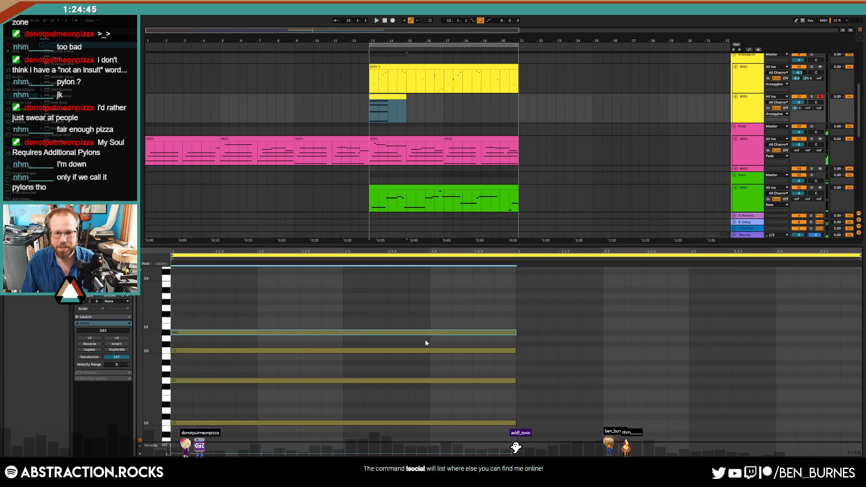
pyautogui.moveTo(516, 347); pyautogui.dragTo(858, 347)
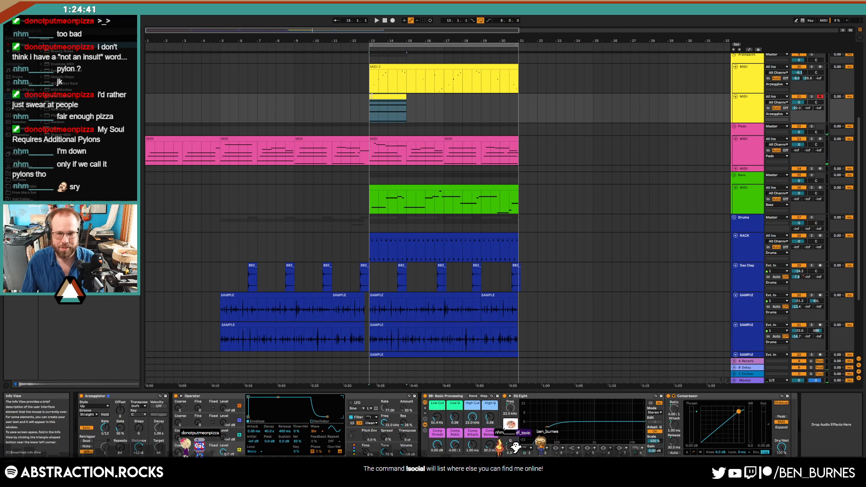
pyautogui.click(379, 98)
pyautogui.doubleClick(378, 98)
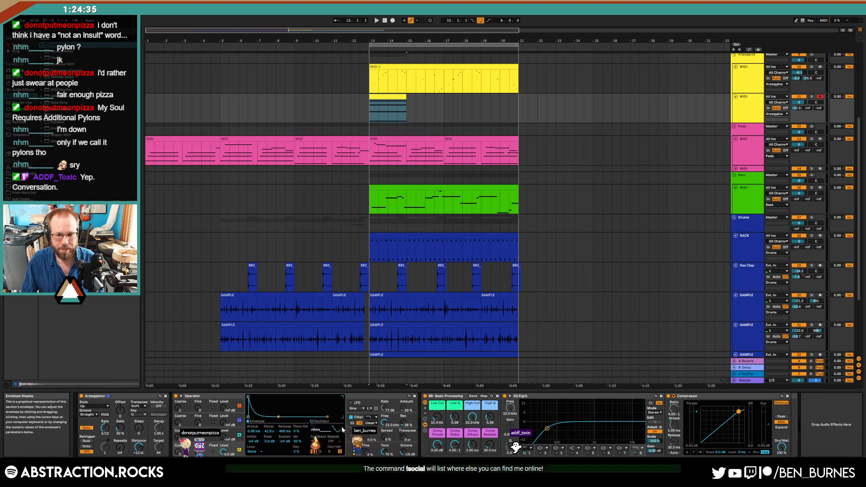
# - Set the Operator's Spread to 40% and start playback from bar 13
pyautogui.moveTo(386, 439); pyautogui.dragTo(386, 424)
pyautogui.press('space')
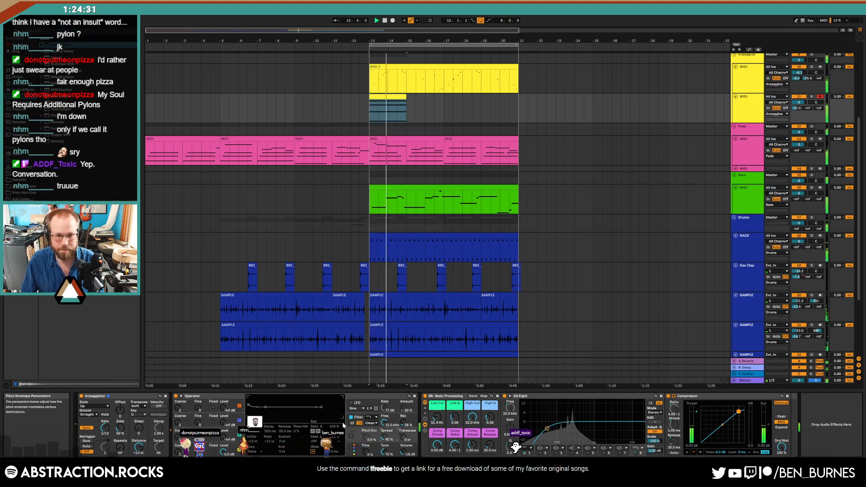
# - Duplicate the two-bar chord clip twice so that the chord also covers bars 15 to 18
pyautogui.click(396, 97)
pyautogui.hotkey('ctrl', 'd')
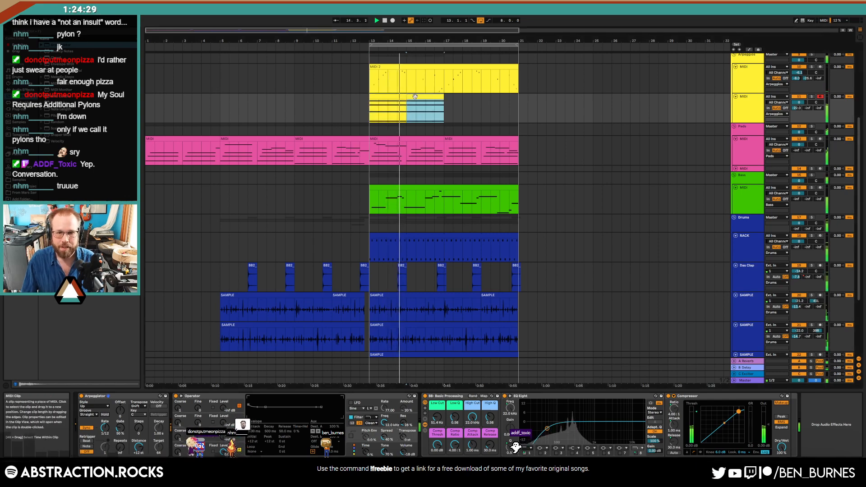
pyautogui.hotkey('shift', 'Tab')
pyautogui.press('Down')
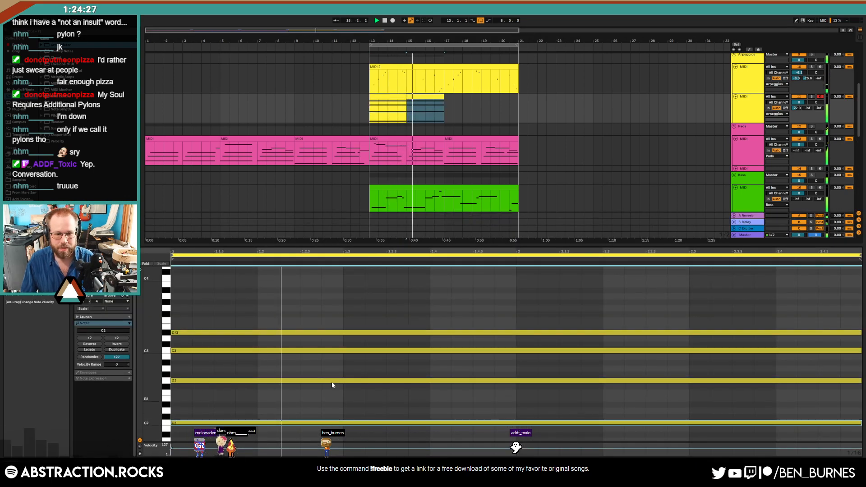
pyautogui.click(439, 98)
pyautogui.hotkey('ctrl', 'd')
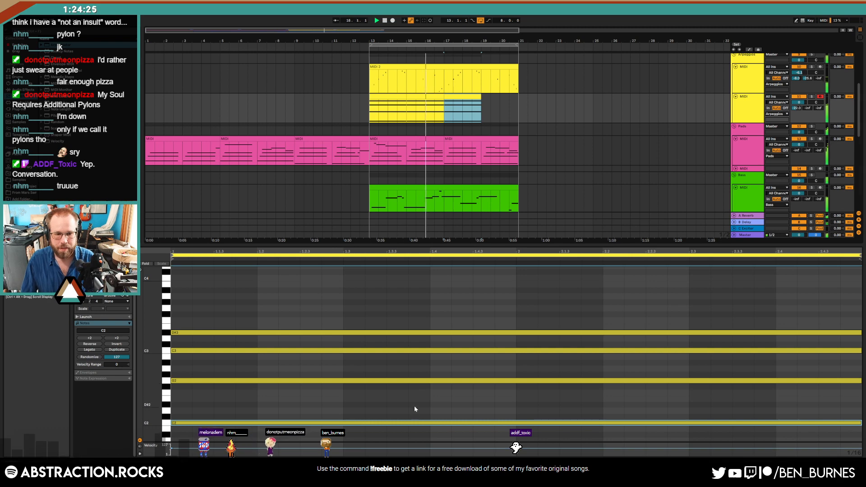
# - Raise the G2 note to G#2 in the clip at bar 17 and duplicate that clip to bars 19 and 20
pyautogui.click(421, 422)
pyautogui.click(324, 350)
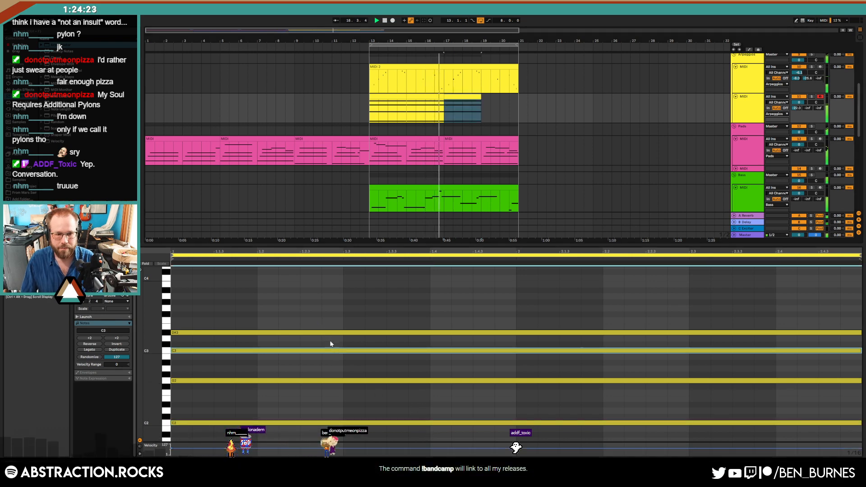
pyautogui.click(329, 381)
pyautogui.press('Up')
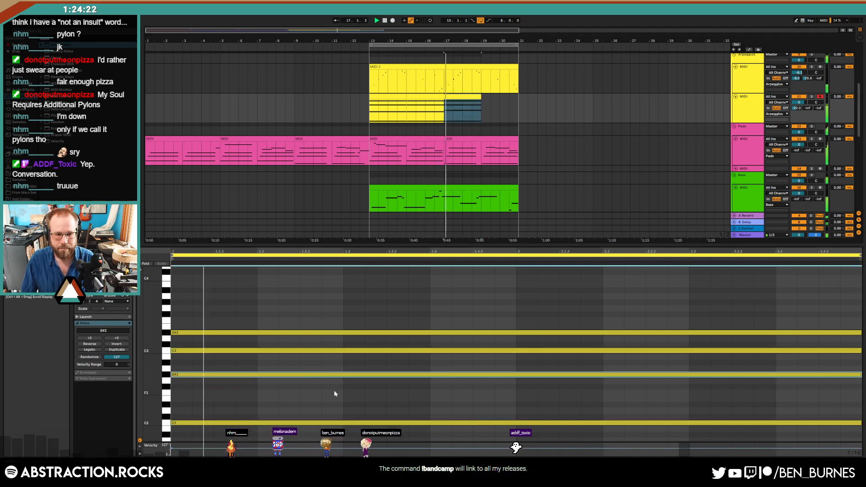
pyautogui.click(472, 96)
pyautogui.hotkey('ctrl', 'd')
pyautogui.click(519, 148)
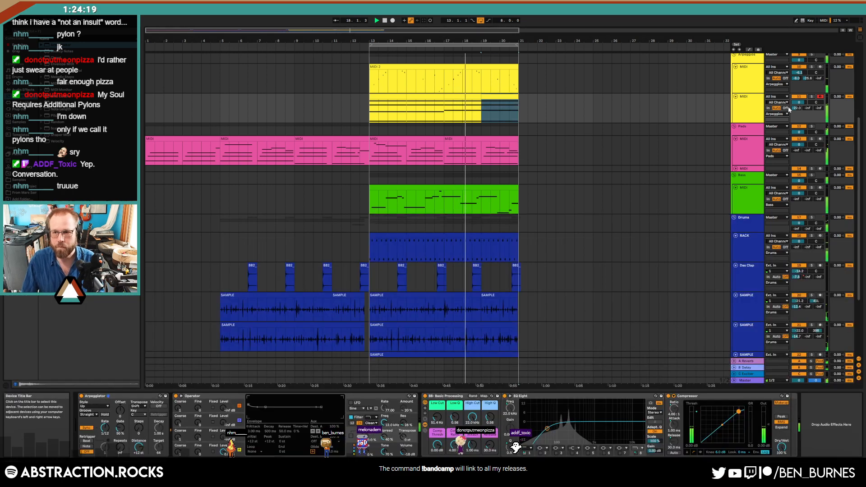
# - Refine the Operator's sound by raising Spread to 50% and editing the oscillator's harmonics during playback
pyautogui.click(208, 400)
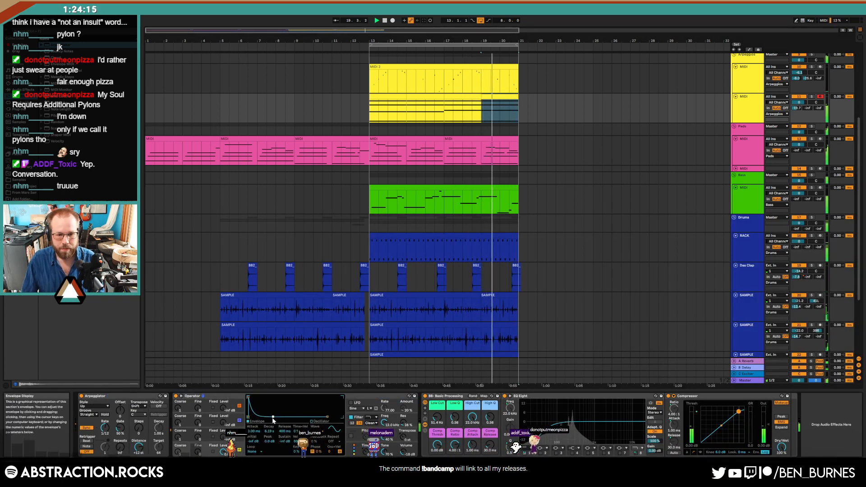
pyautogui.click(388, 437)
pyautogui.click(193, 446)
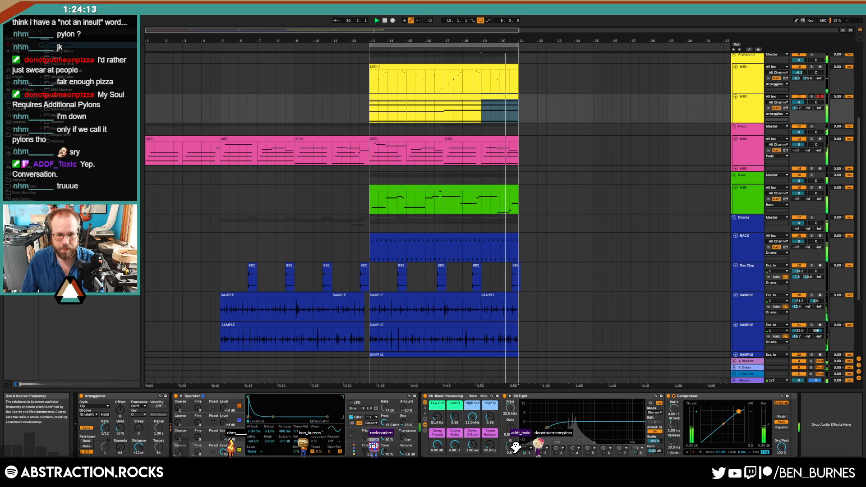
pyautogui.click(323, 431)
pyautogui.click(327, 407)
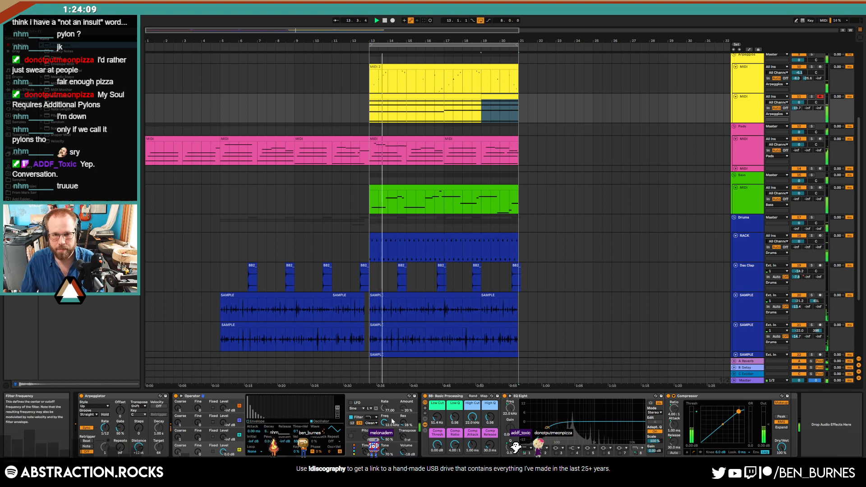
# - Move the chord arpeggio track into the Leads group and delete the empty MIDI track above it
pyautogui.click(387, 89)
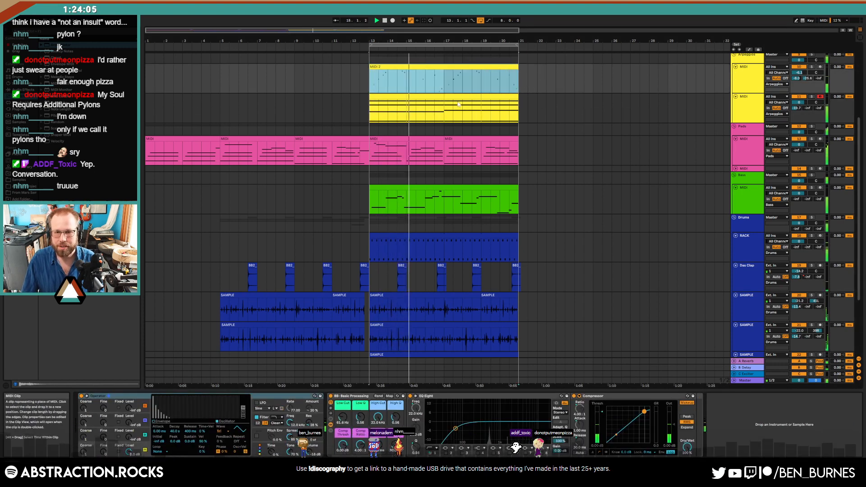
pyautogui.scroll(4, 502, 152)
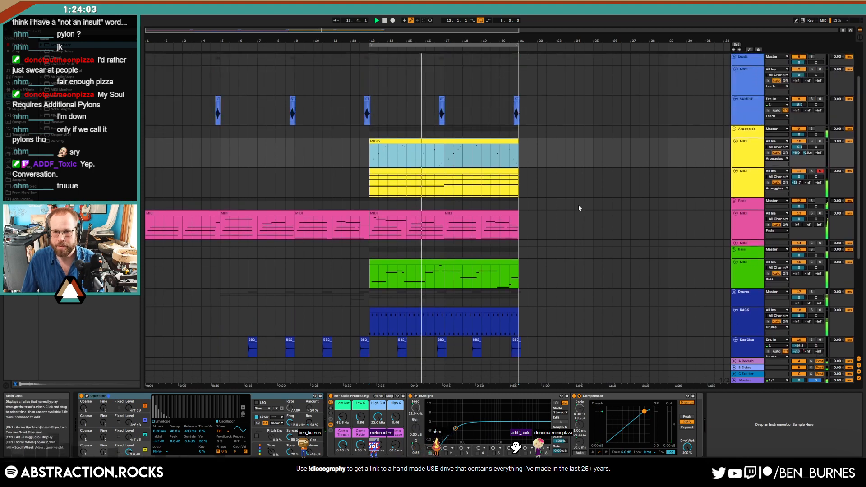
pyautogui.moveTo(747, 187); pyautogui.dragTo(750, 98)
pyautogui.click(750, 88)
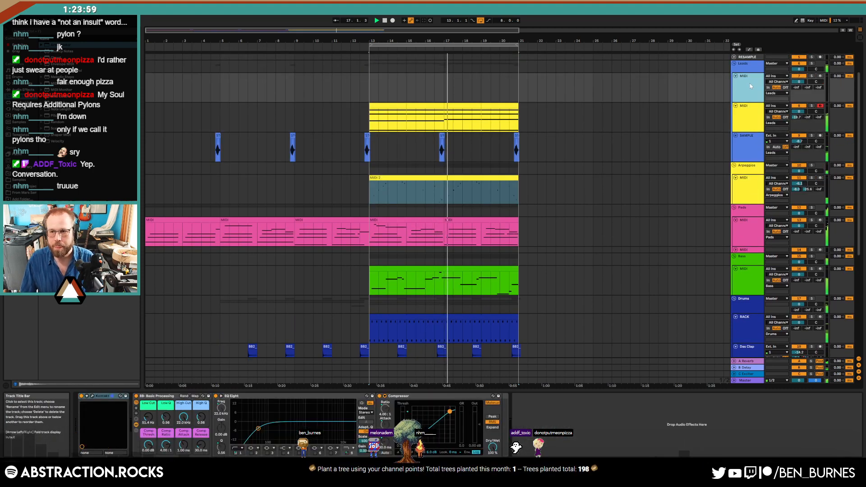
pyautogui.press('Delete')
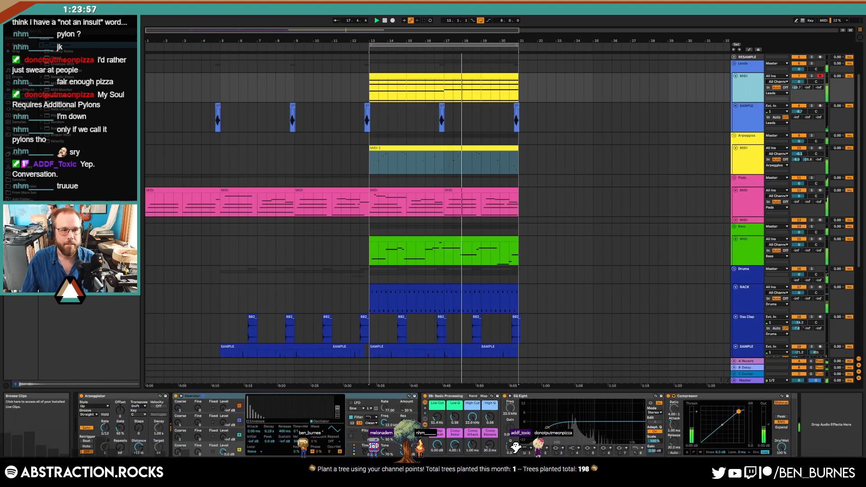
# - Try the Bite bitcrusher plug-in after the Operator with the bit depth reduced to 9 bits, and remove it again
pyautogui.click(20, 109)
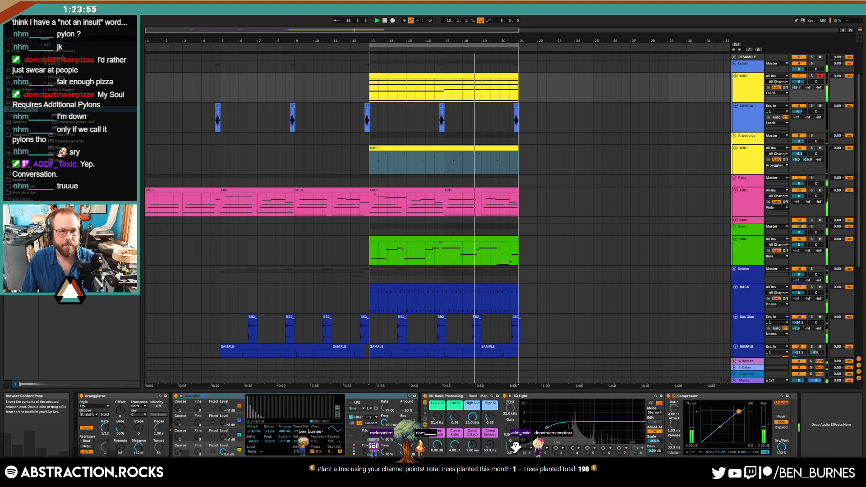
pyautogui.click(45, 83)
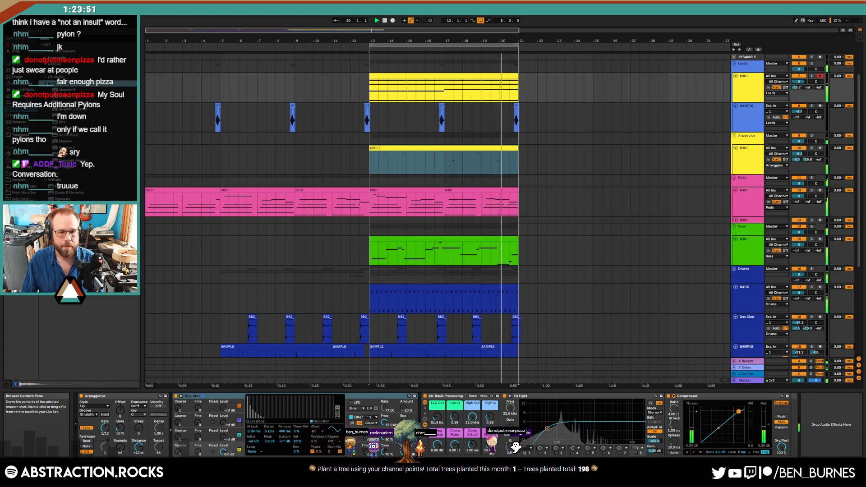
pyautogui.moveTo(67, 116); pyautogui.dragTo(421, 407)
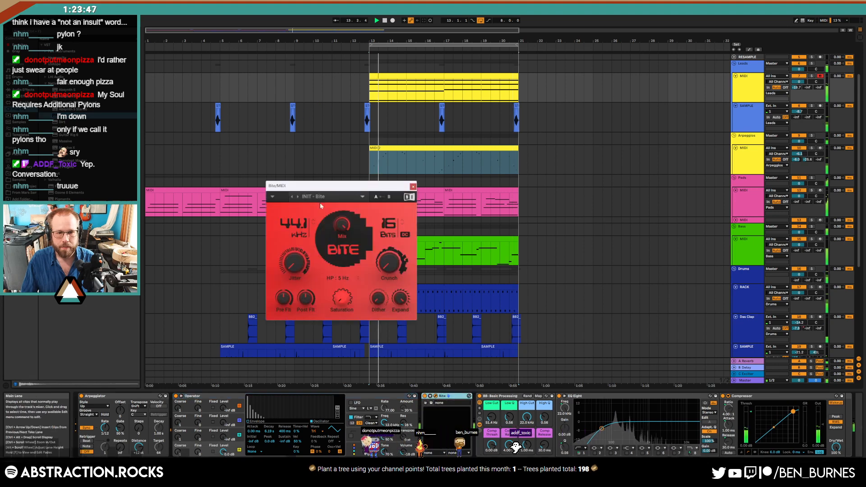
pyautogui.moveTo(294, 262); pyautogui.dragTo(294, 261)
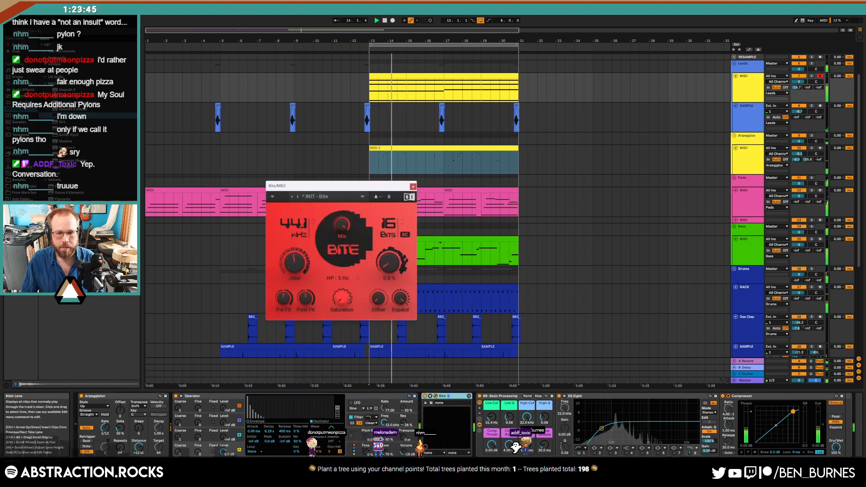
pyautogui.moveTo(391, 226); pyautogui.dragTo(391, 229)
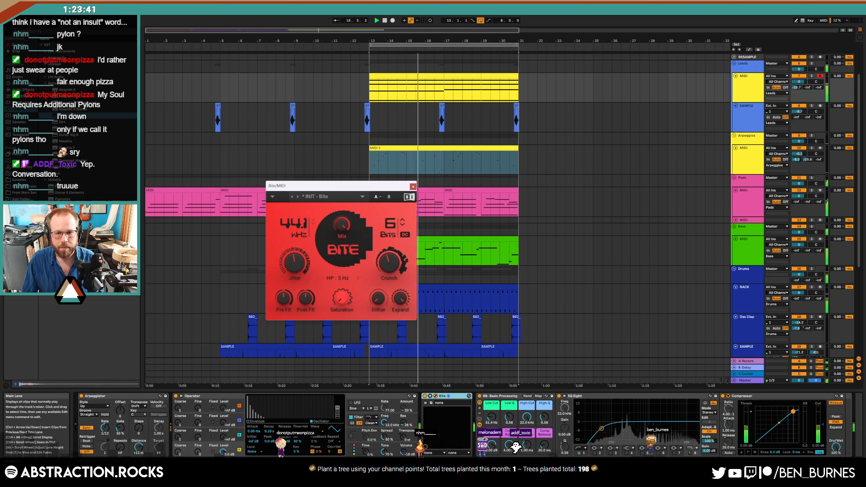
pyautogui.moveTo(391, 229); pyautogui.dragTo(391, 221)
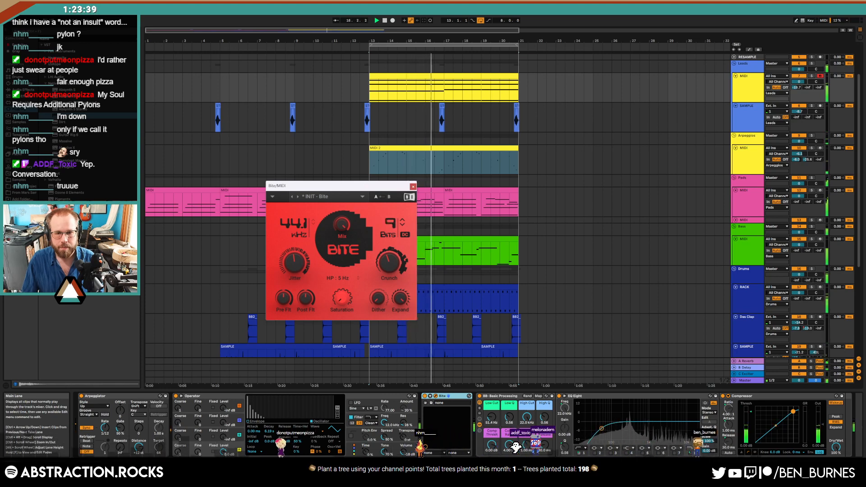
pyautogui.click(413, 186)
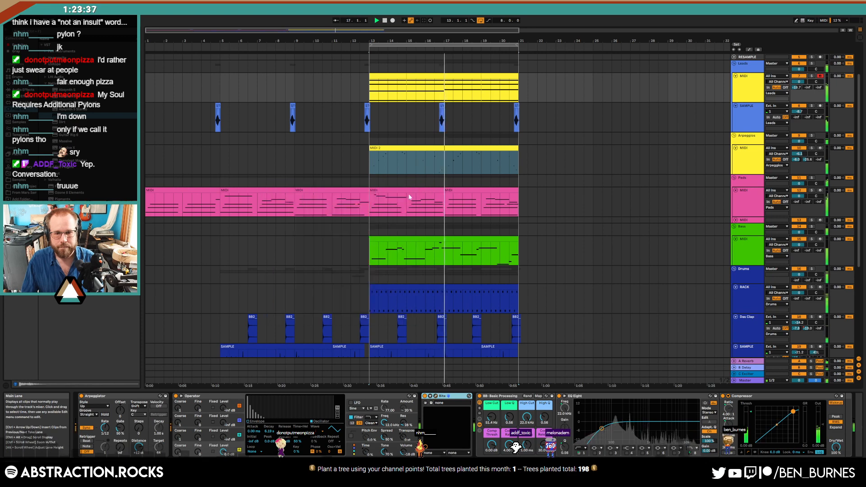
pyautogui.click(457, 395)
pyautogui.press('Delete')
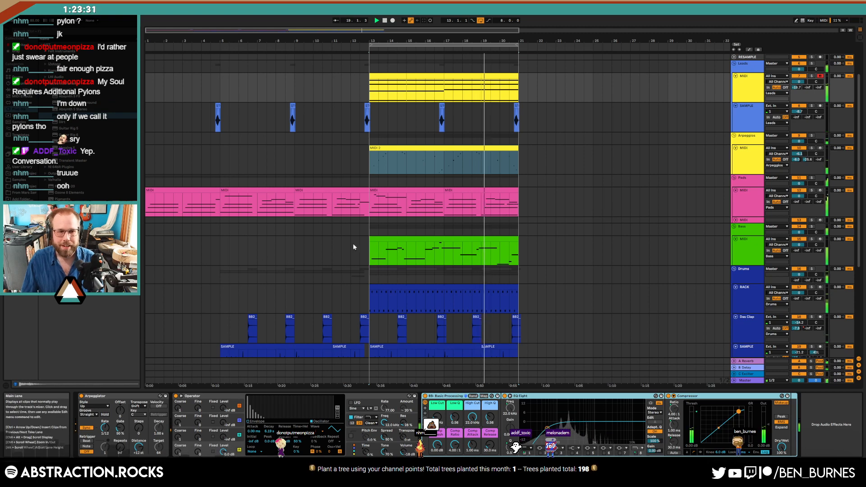
# - Replace the Operator on the chord arpeggio track with Massive and set Filter 1 to Lowpass 4
pyautogui.moveTo(67, 141); pyautogui.dragTo(217, 413)
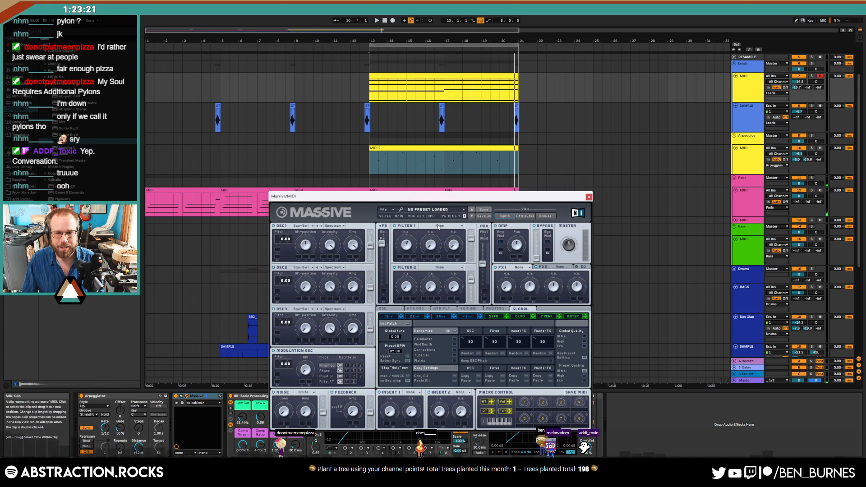
pyautogui.click(438, 226)
pyautogui.click(432, 237)
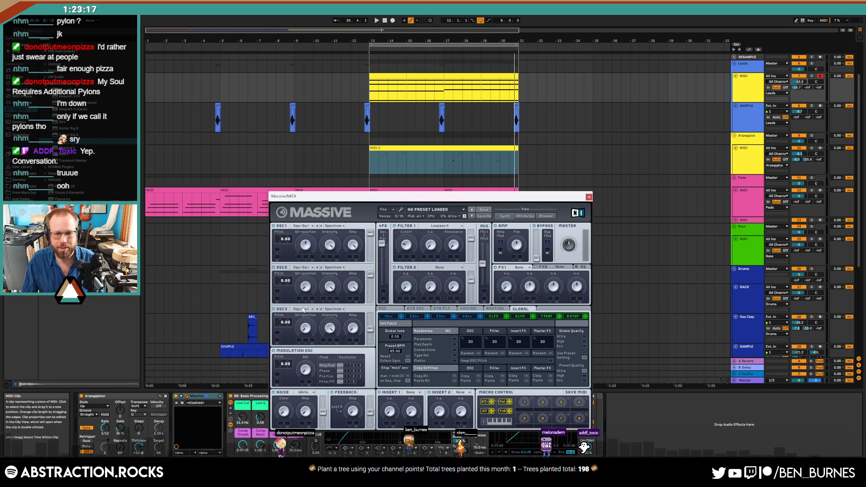
# - Reshape Massive's envelope with a short attack and a decay to silence while the section plays
pyautogui.click(454, 317)
pyautogui.click(413, 317)
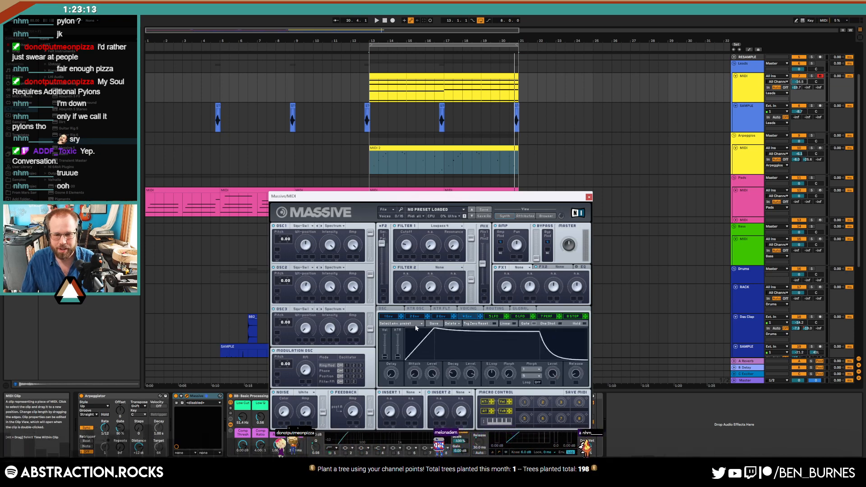
pyautogui.moveTo(416, 328); pyautogui.dragTo(475, 371)
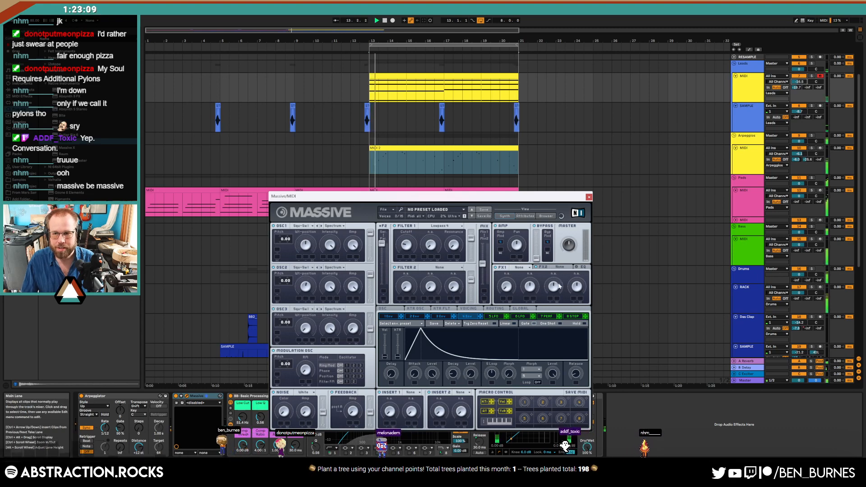
pyautogui.moveTo(518, 359)
pyautogui.mouseDown()
pyautogui.moveTo(515, 351)
pyautogui.moveTo(522, 371)
pyautogui.moveTo(500, 368)
pyautogui.mouseUp()
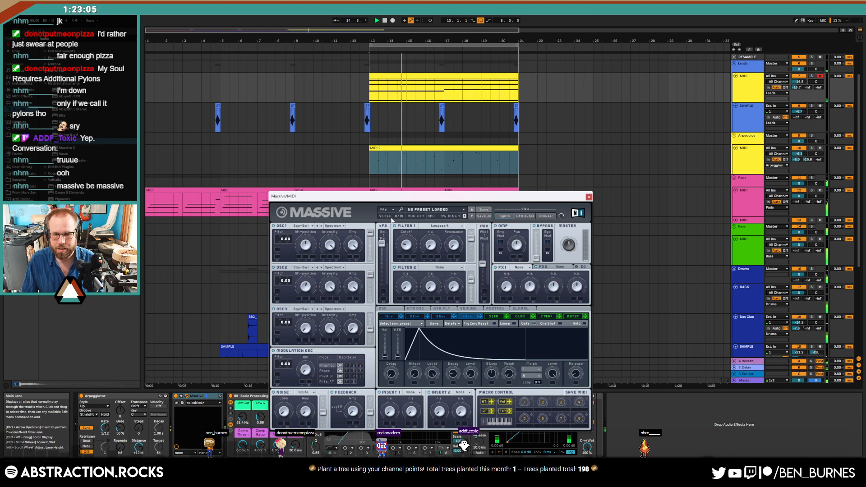
pyautogui.moveTo(405, 249); pyautogui.dragTo(400, 218)
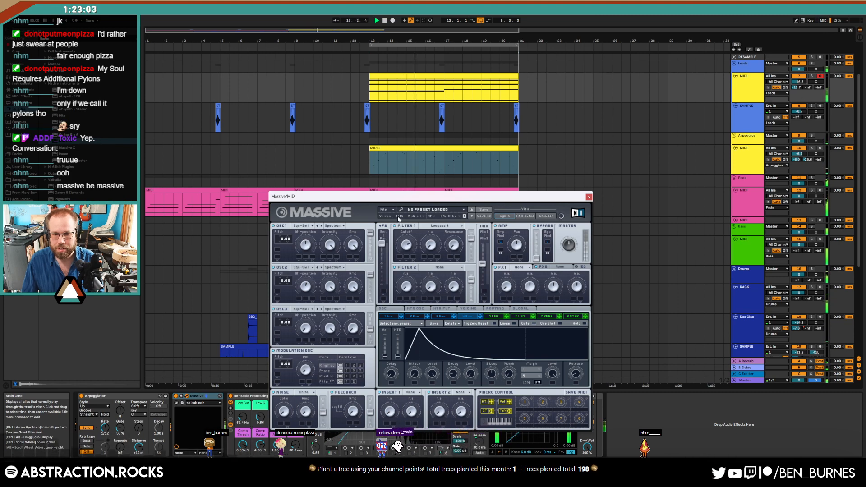
# - Shorten the attack of Massive's envelope and set Insert 1 to Bitcrusher
pyautogui.moveTo(470, 360)
pyautogui.mouseDown()
pyautogui.moveTo(502, 354)
pyautogui.moveTo(506, 368)
pyautogui.mouseUp()
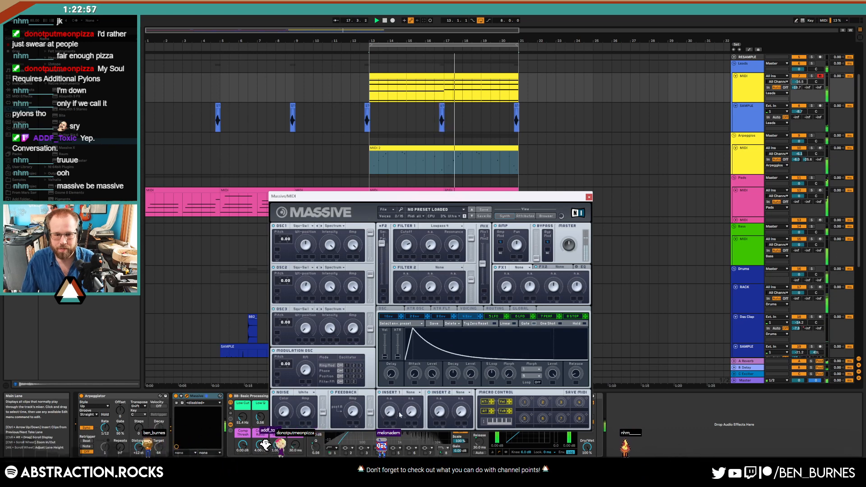
pyautogui.click(413, 393)
pyautogui.click(410, 408)
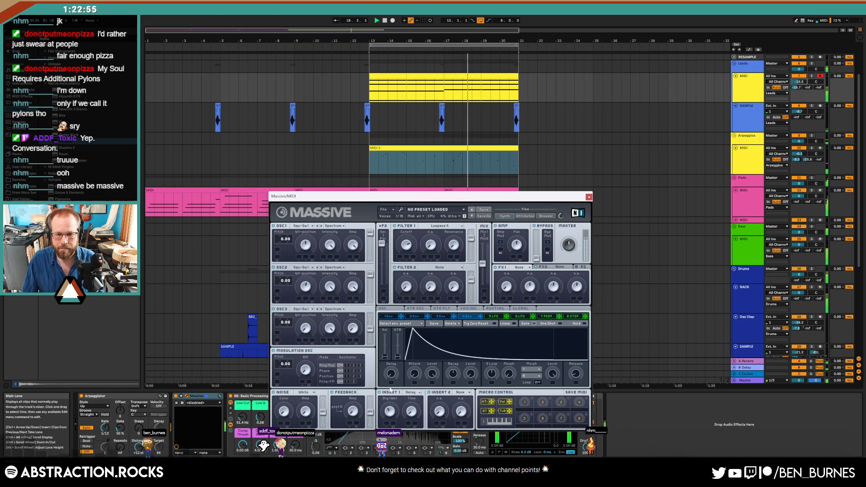
pyautogui.click(411, 392)
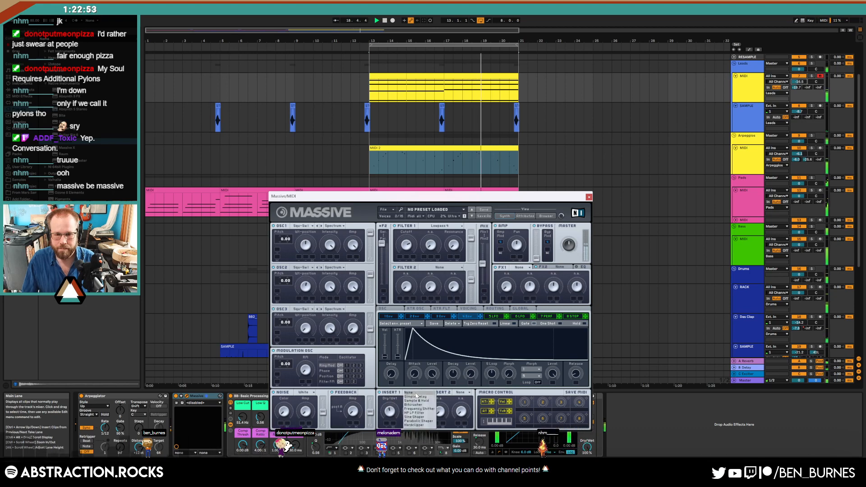
pyautogui.click(414, 404)
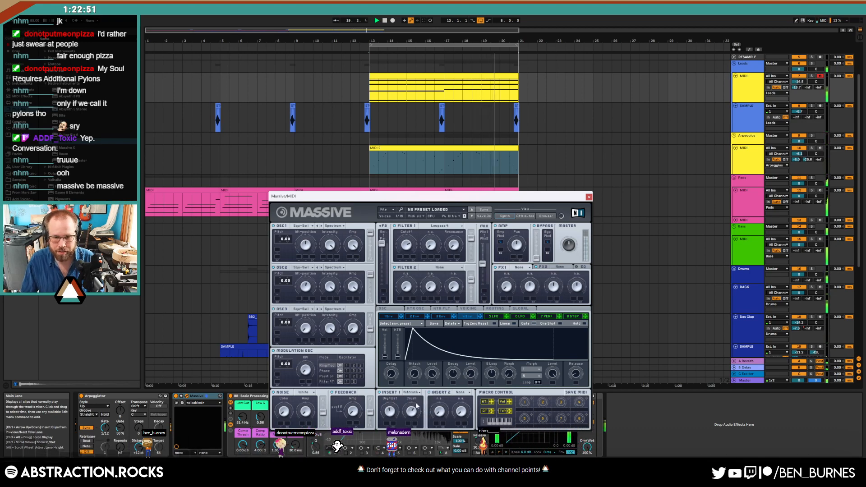
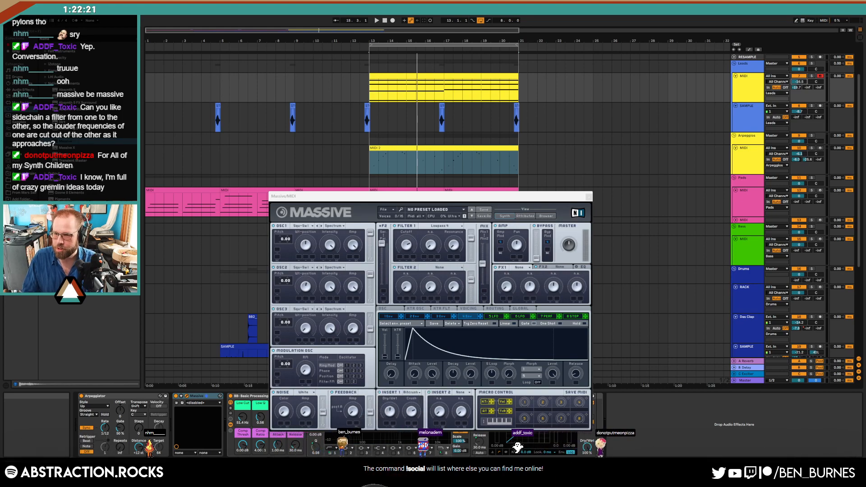
# - Recolor the chord arpeggio track in the Leads group with the blue used by the sample track below it
pyautogui.click(753, 115)
pyautogui.click(751, 89)
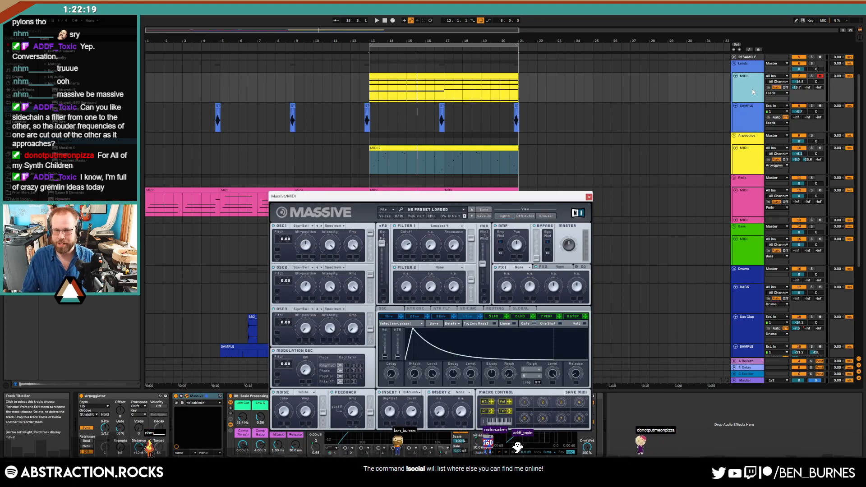
pyautogui.click(756, 114)
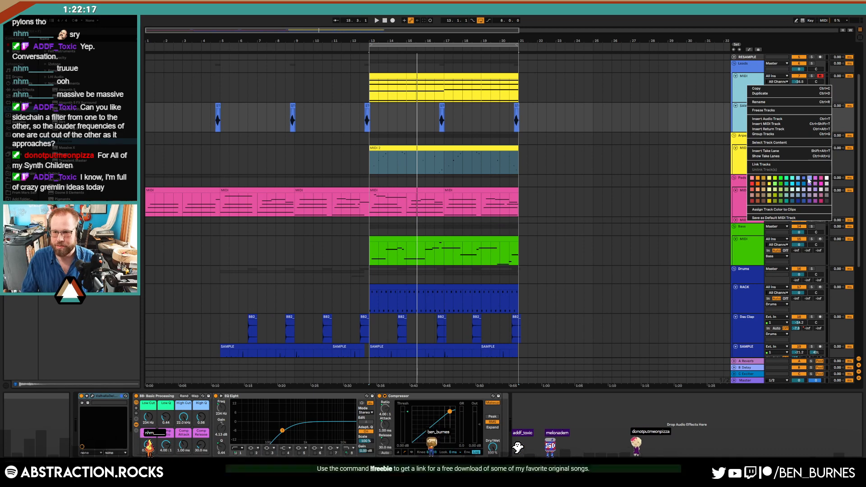
pyautogui.click(750, 80)
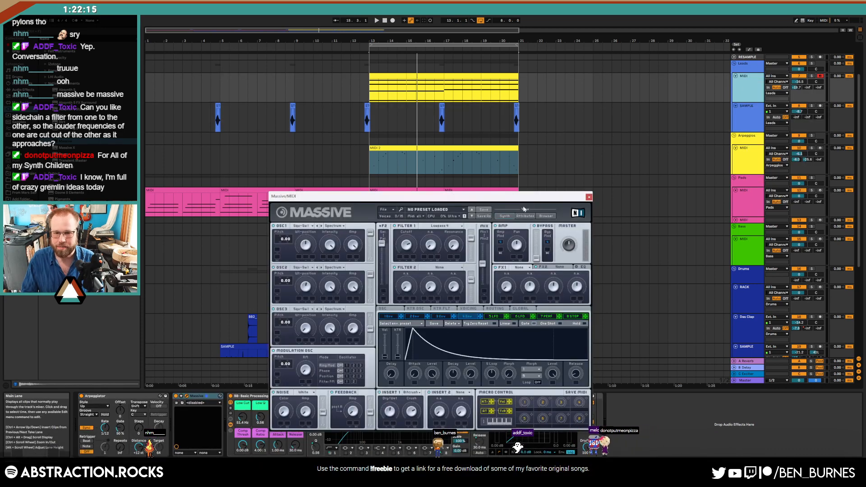
# - Raise the sustain of Massive's envelope to a medium level while the section plays
pyautogui.moveTo(404, 250); pyautogui.dragTo(407, 241)
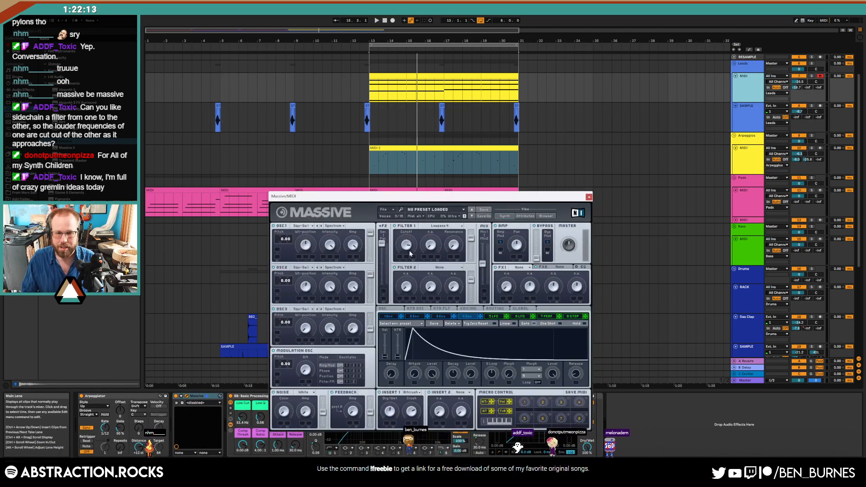
pyautogui.moveTo(453, 374); pyautogui.dragTo(467, 292)
pyautogui.press('space')
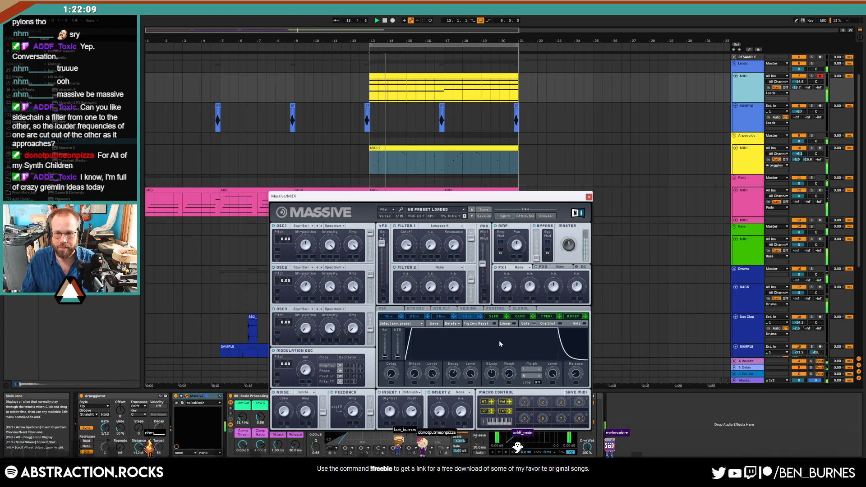
pyautogui.moveTo(499, 344); pyautogui.dragTo(502, 361)
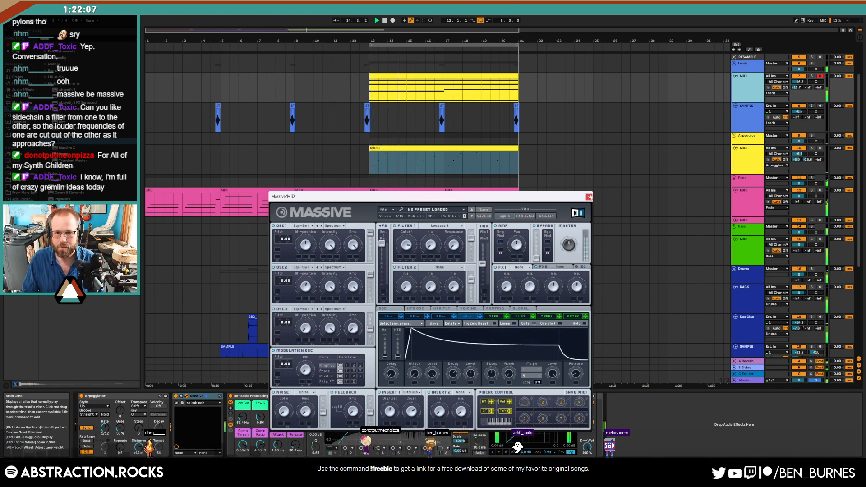
pyautogui.click(588, 197)
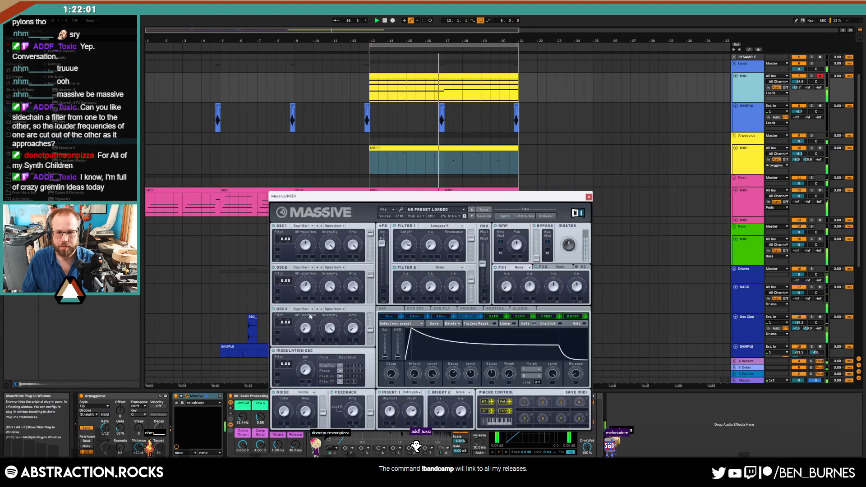
pyautogui.click(186, 396)
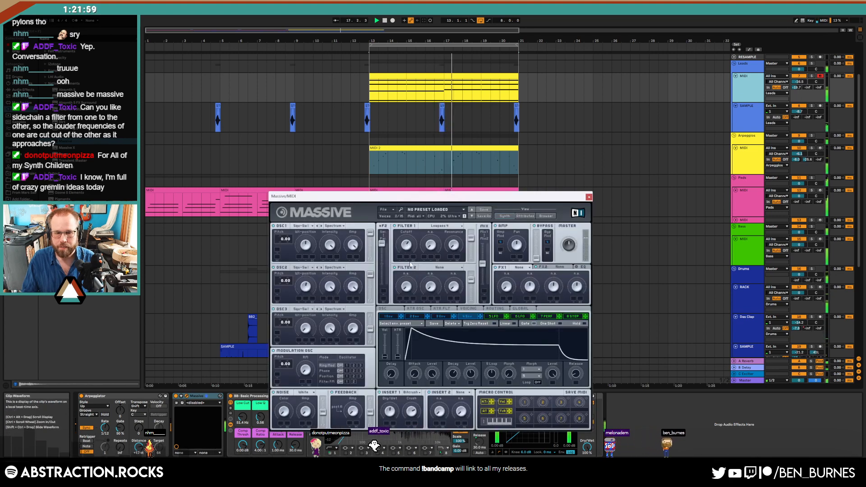
# - Modulate Filter 1's cutoff with a separate envelope, shaped with a slow attack and a decay to silence
pyautogui.click(437, 317)
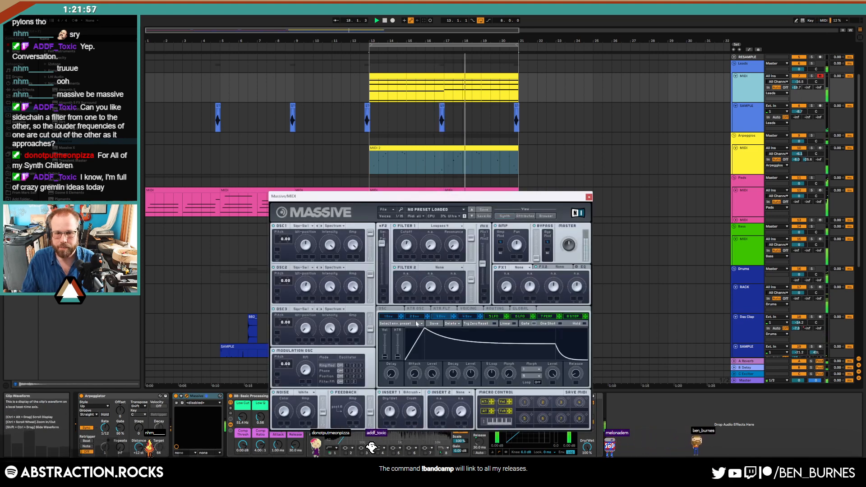
pyautogui.moveTo(398, 254); pyautogui.dragTo(399, 268)
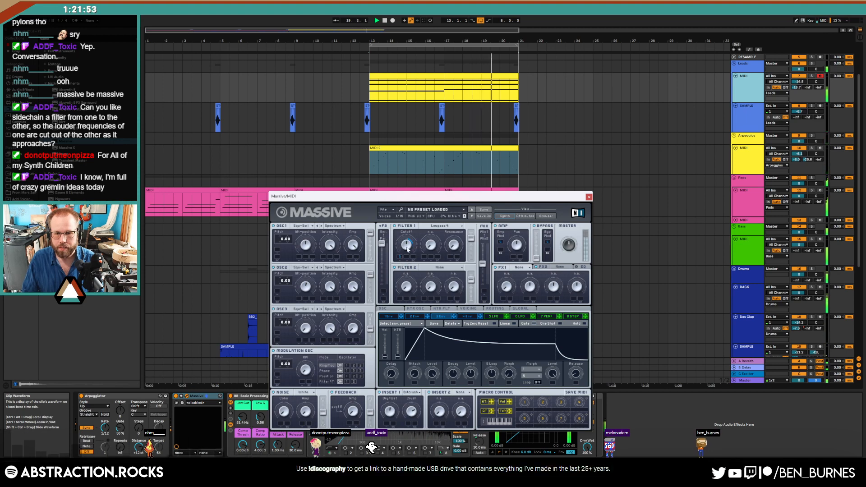
pyautogui.moveTo(419, 350); pyautogui.dragTo(452, 309)
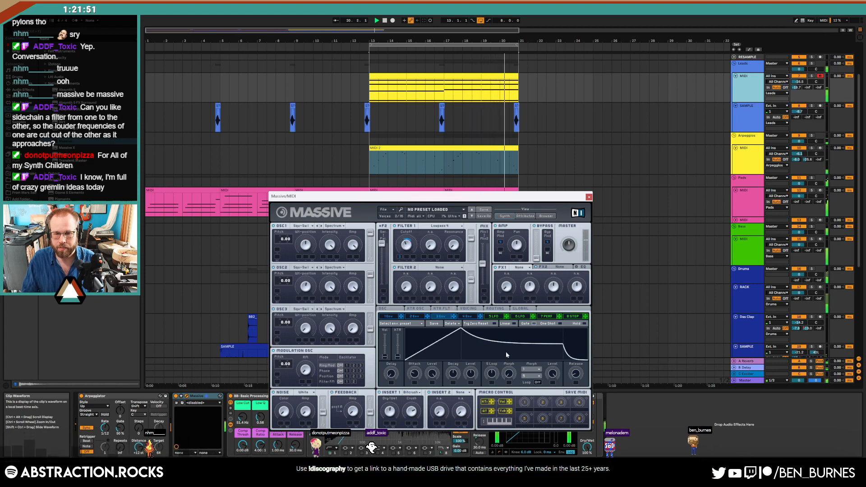
pyautogui.moveTo(506, 355); pyautogui.dragTo(534, 373)
pyautogui.moveTo(463, 330); pyautogui.dragTo(461, 326)
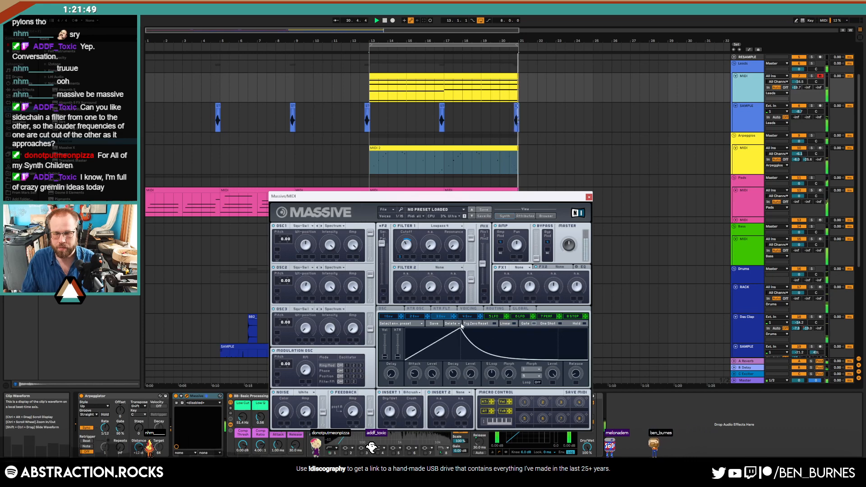
# - Set Massive's FX1 to Reverb and play the section
pyautogui.click(519, 267)
pyautogui.click(525, 304)
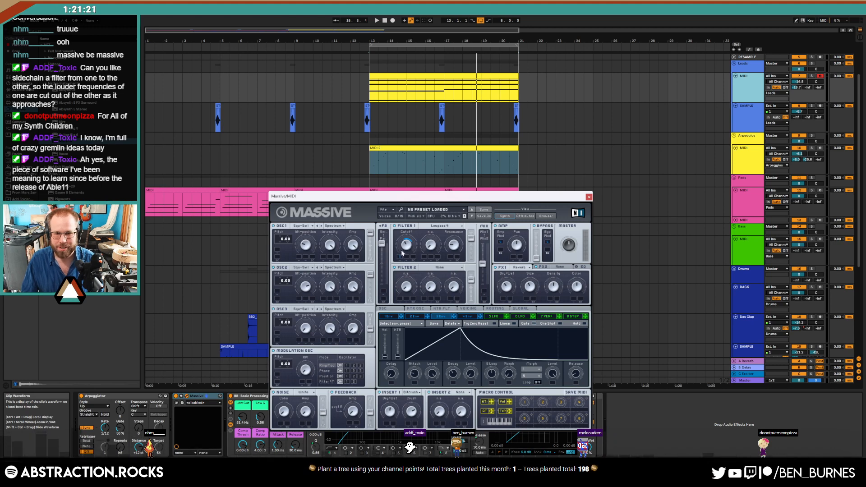
pyautogui.press('space')
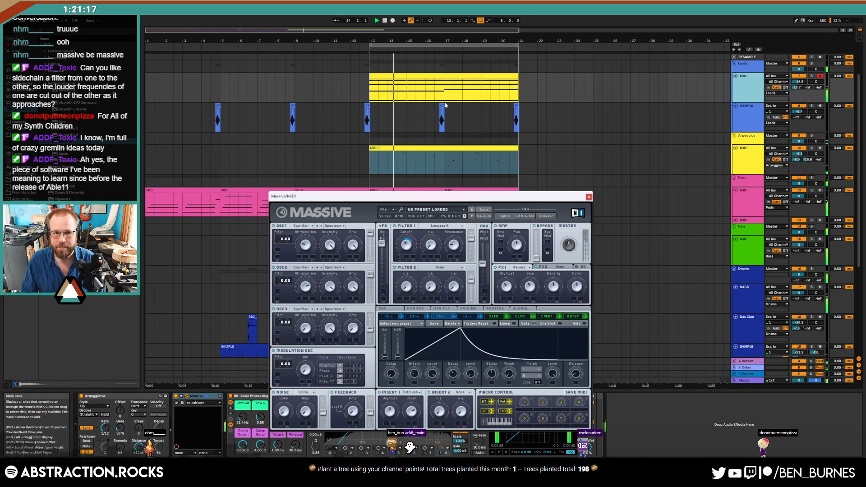
pyautogui.click(398, 75)
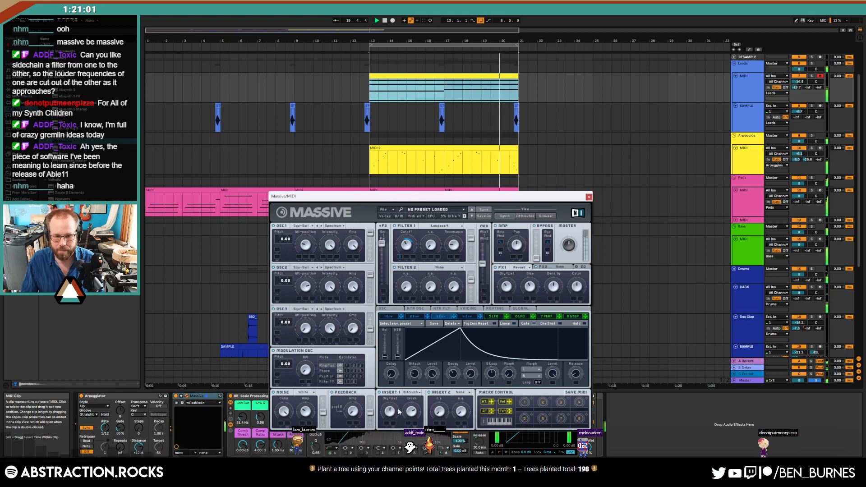
# - Stop playback and set Massive's Insert 2 to Hardclipper
pyautogui.click(460, 392)
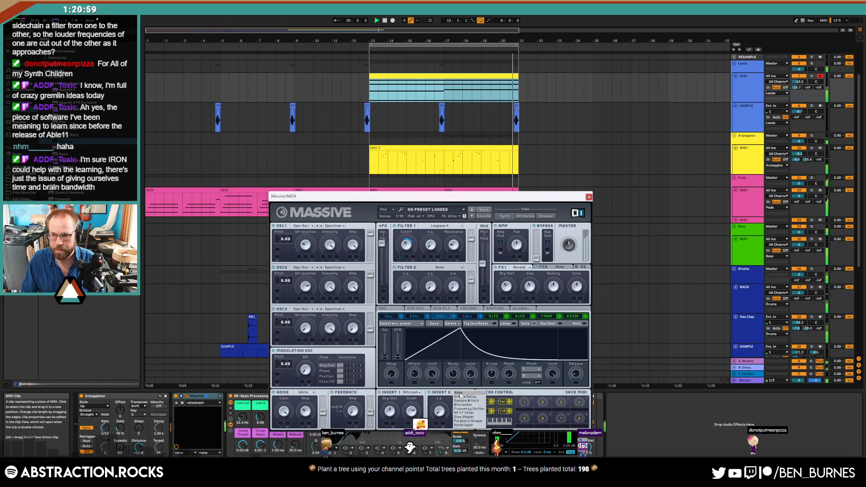
pyautogui.press('space')
pyautogui.click(460, 395)
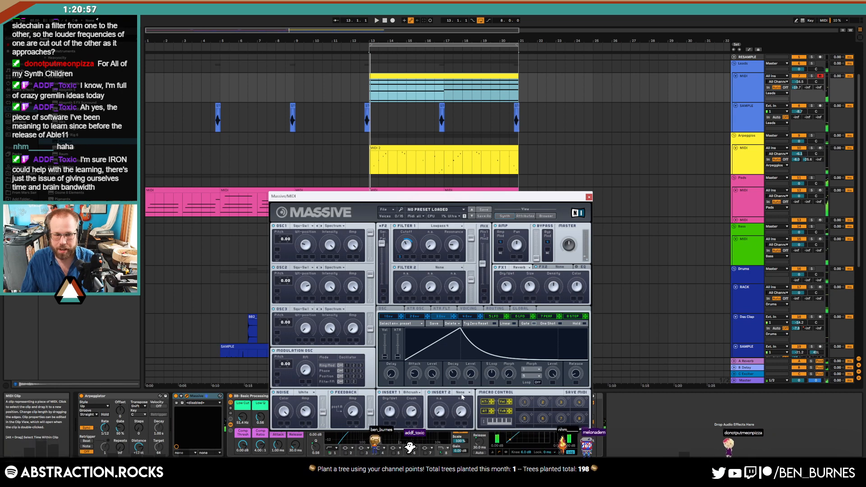
pyautogui.click(462, 397)
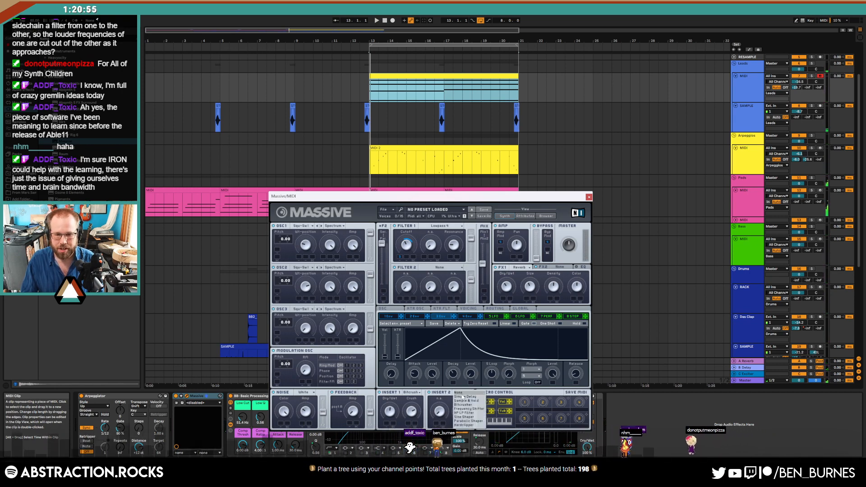
pyautogui.click(478, 425)
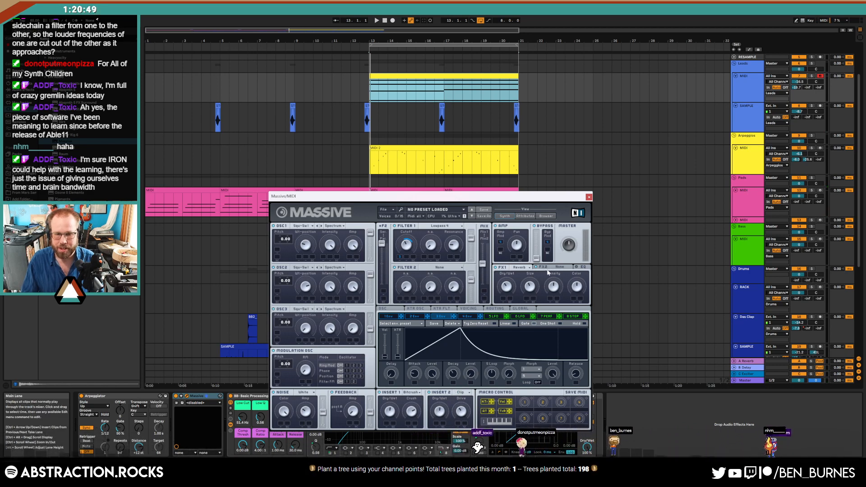
# - Lower the sustain of Massive's fourth envelope to just above silence and play the section
pyautogui.click(468, 309)
pyautogui.click(466, 316)
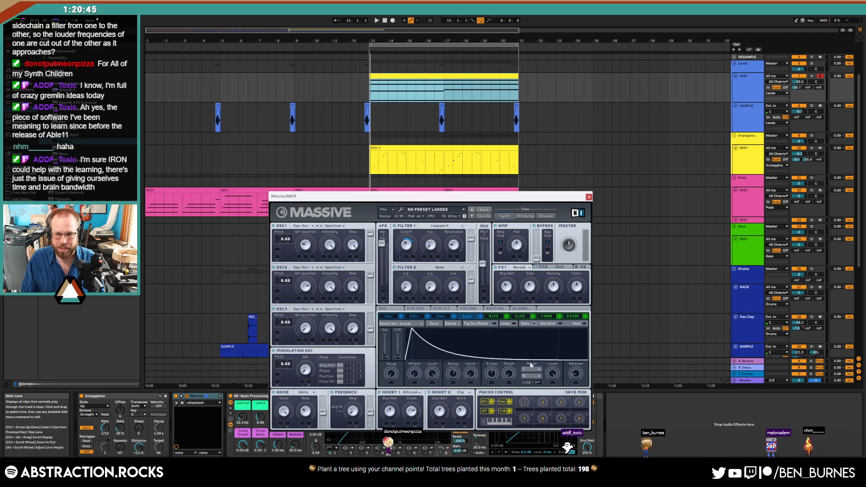
pyautogui.press('space')
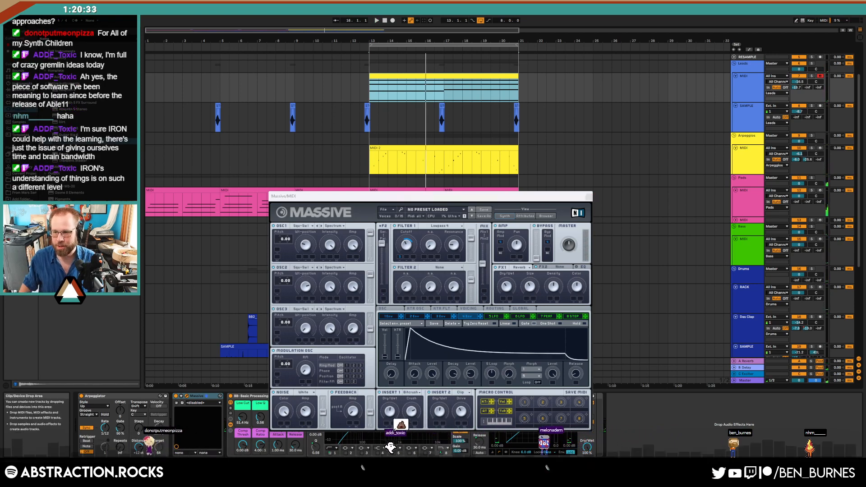
# - Start saving the Live Set and choose the 2 Hour Tracks 2023 folder inside Ableton Projects
pyautogui.hotkey('ctrl', 's')
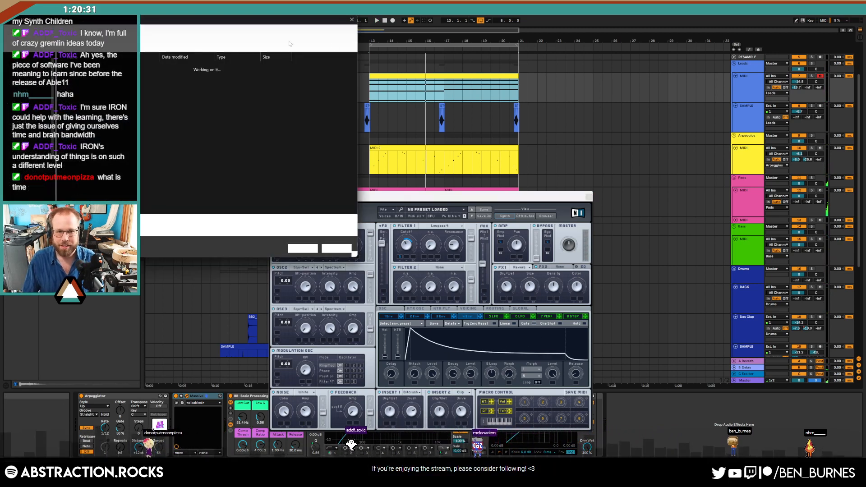
pyautogui.click(392, 90)
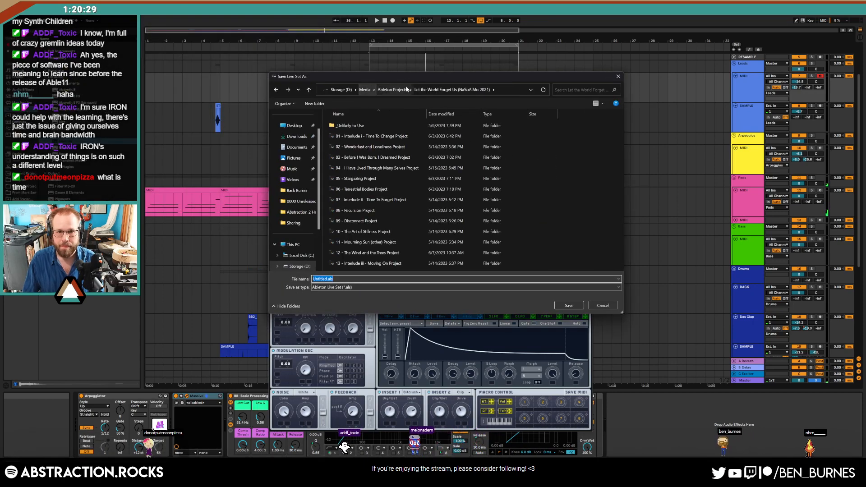
pyautogui.click(400, 92)
pyautogui.doubleClick(374, 230)
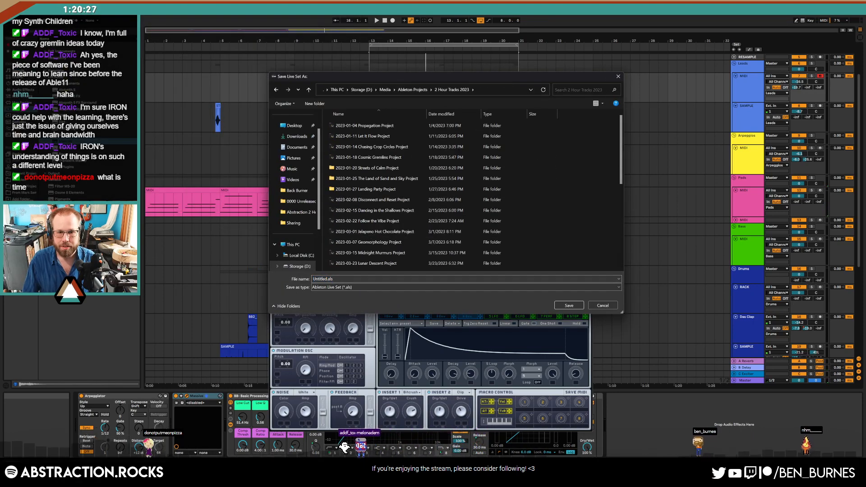
# - Name the Live Set "2023-06-07 For All of my Synth Children" and save it
pyautogui.write('2023-0')
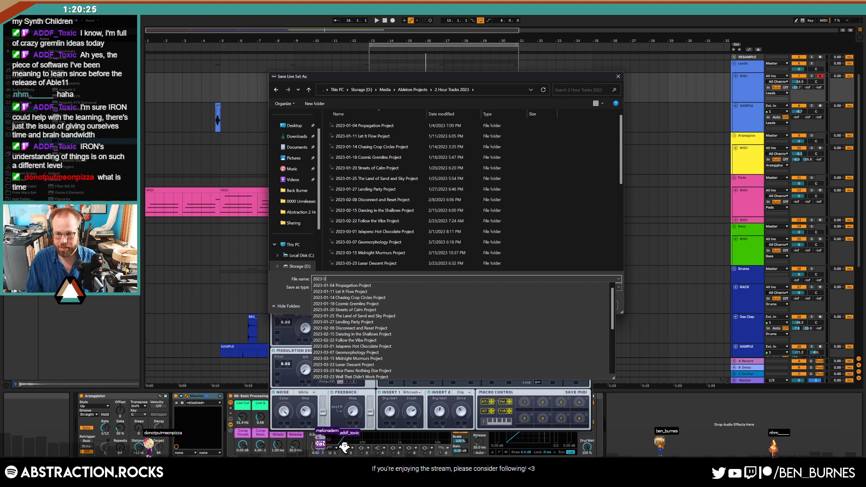
pyautogui.write('6-07')
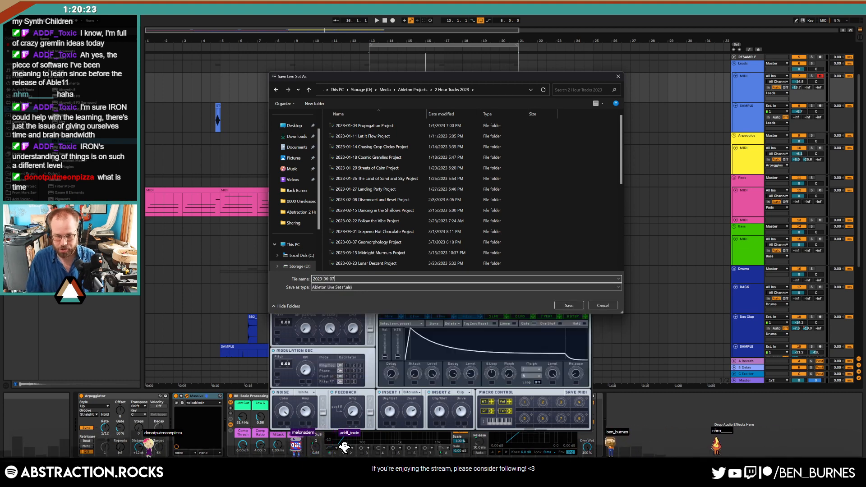
pyautogui.write(' For All of')
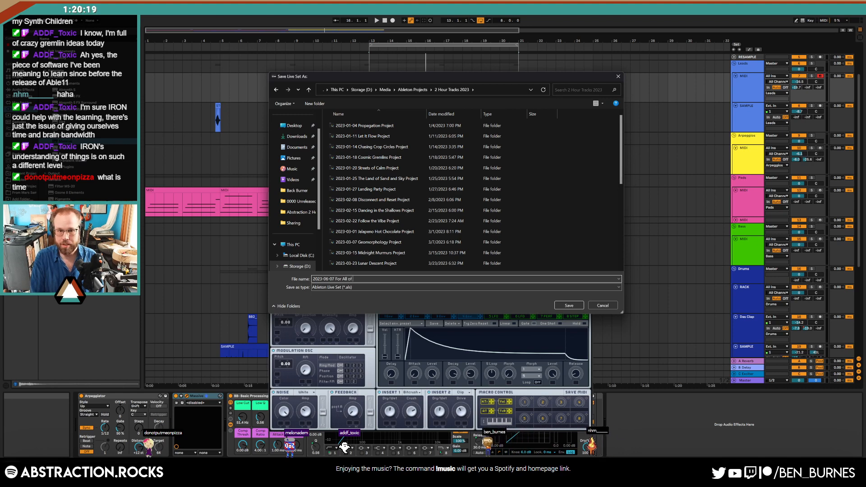
pyautogui.write(' my Synth ')
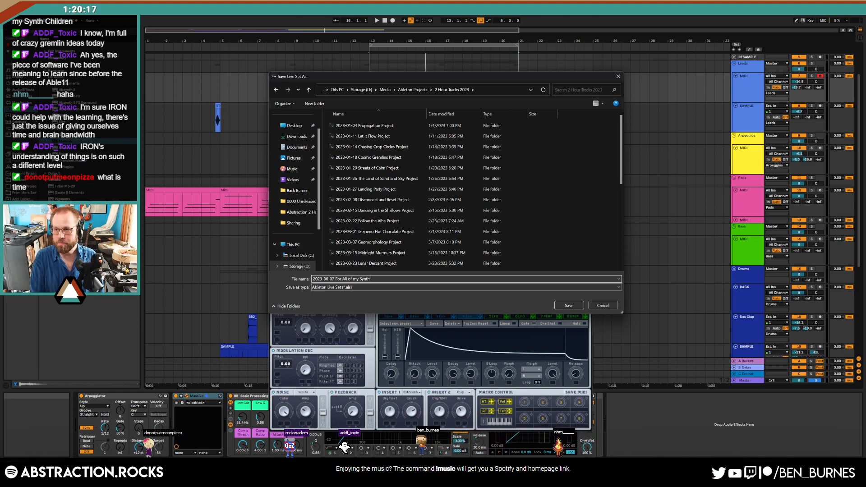
pyautogui.write('Ch')
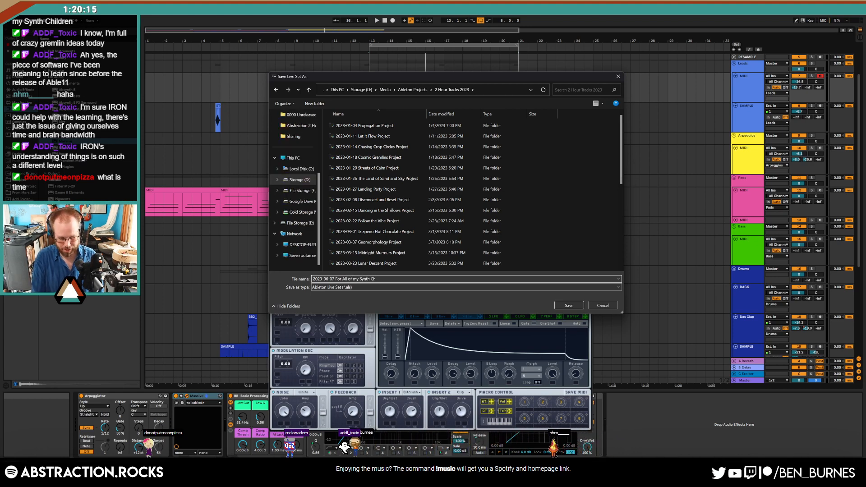
pyautogui.write('ildren')
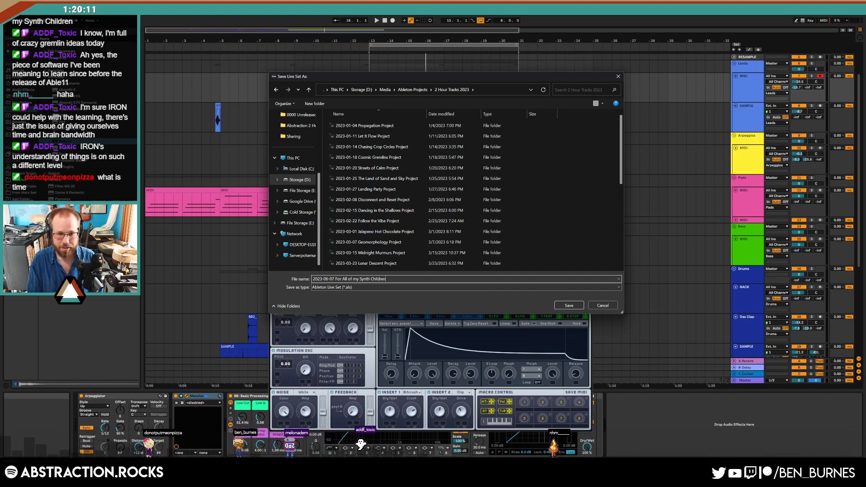
pyautogui.press('Return')
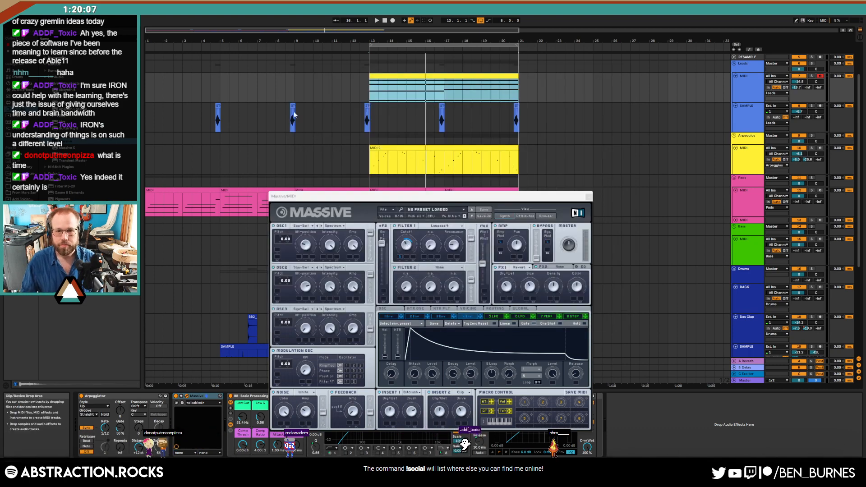
# - Close the Massive window and the note editor, and move the Leads MIDI clip to start at bar 21
pyautogui.click(314, 74)
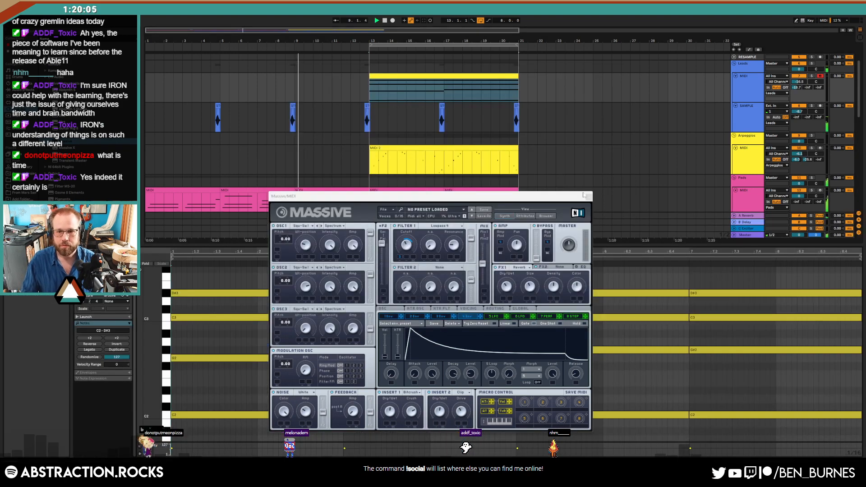
pyautogui.click(588, 197)
pyautogui.hotkey('shift', 'Tab')
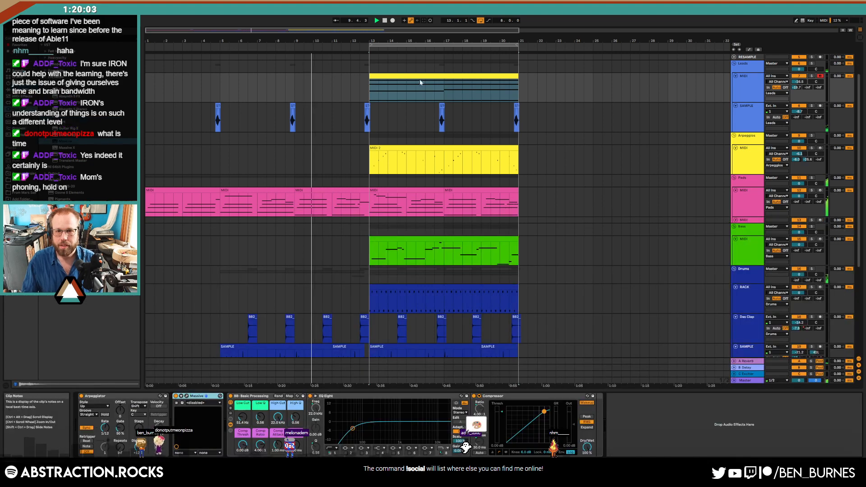
pyautogui.click(455, 87)
pyautogui.moveTo(455, 87); pyautogui.dragTo(605, 88)
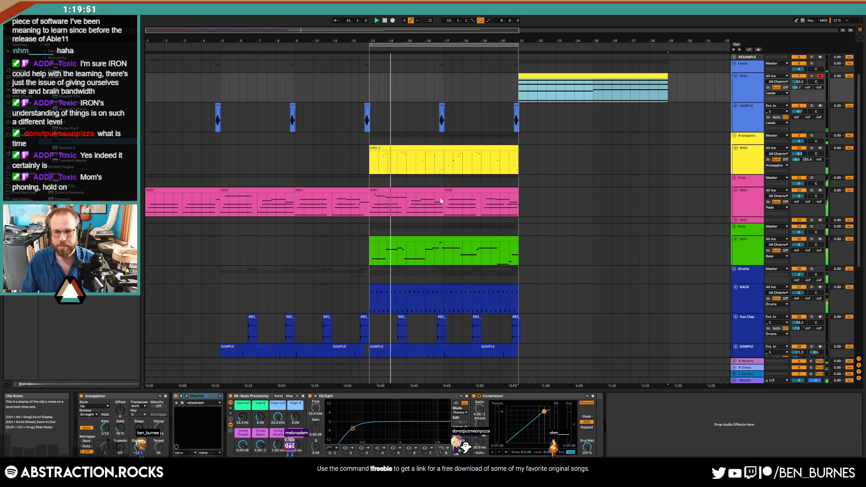
# - Move the Leads MIDI clip eight bars further along so it starts at bar 29
pyautogui.scroll(-5, 441, 200)
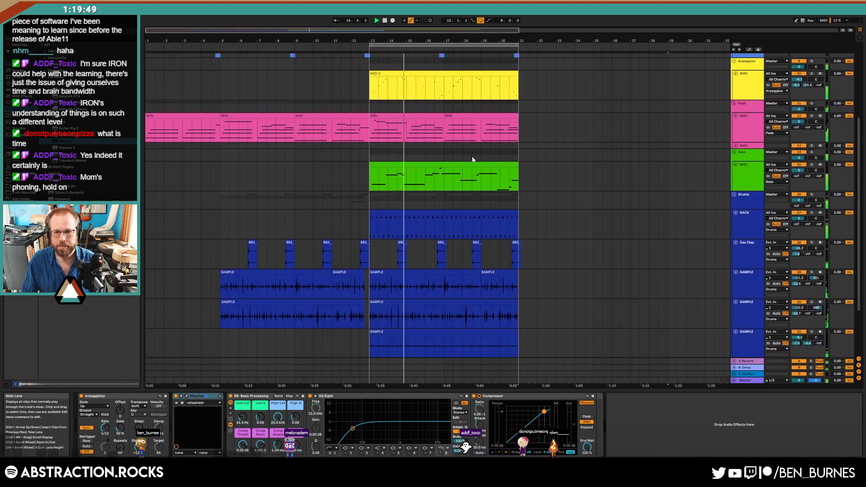
pyautogui.scroll(7, 576, 138)
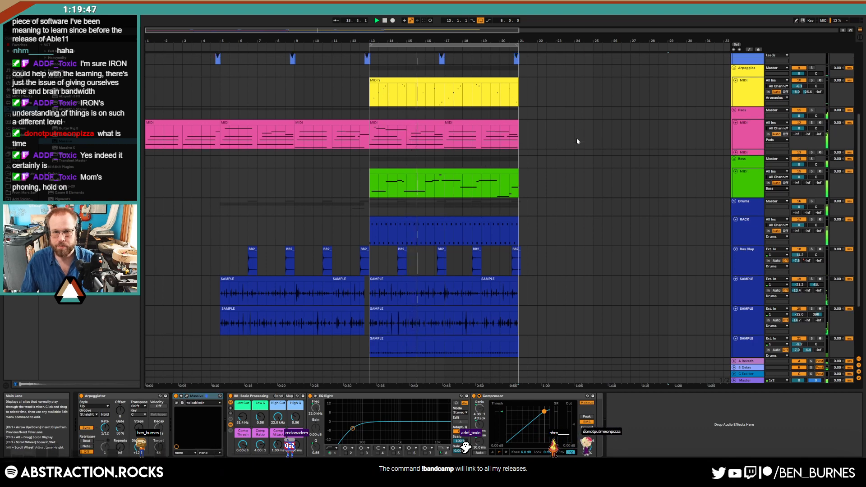
pyautogui.moveTo(446, 36); pyautogui.dragTo(447, 20)
pyautogui.moveTo(412, 103); pyautogui.dragTo(504, 110)
# - Try to duplicate the time from bar 13 to just past bar 21, and extend the loop to bar 29
pyautogui.click(317, 174)
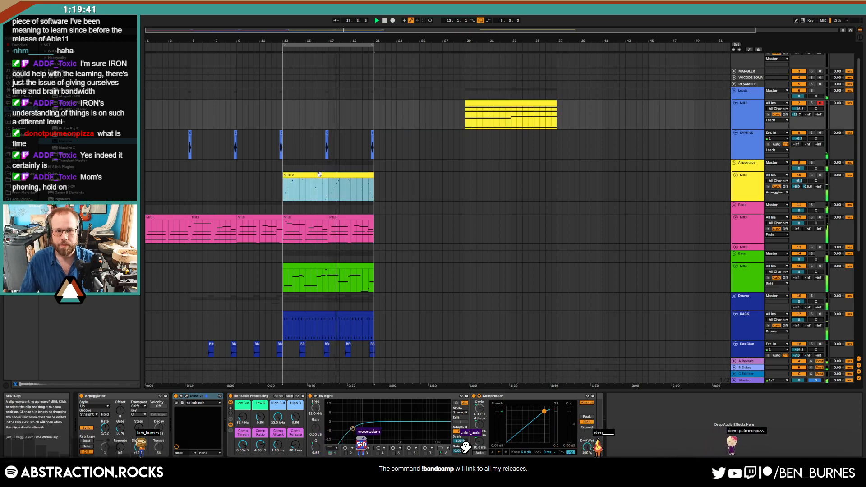
pyautogui.moveTo(286, 144); pyautogui.dragTo(375, 144)
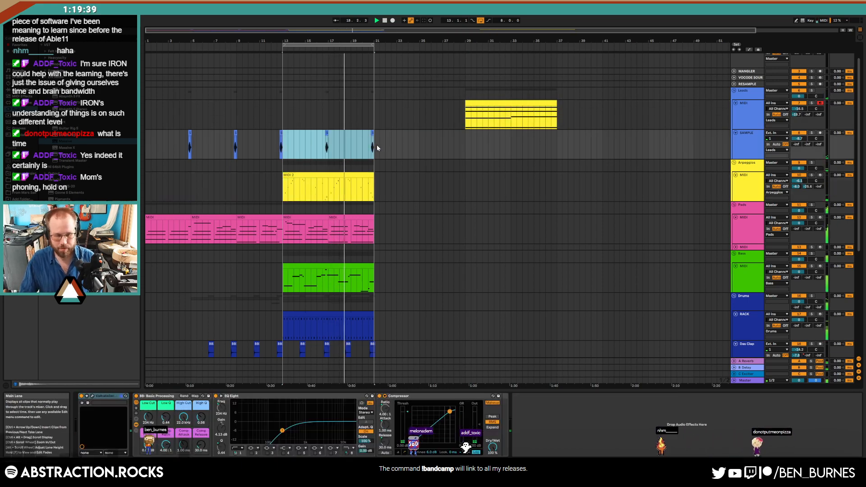
pyautogui.hotkey('ctrl', 'shift', 'd')
pyautogui.moveTo(376, 45); pyautogui.dragTo(465, 45)
pyautogui.click(505, 192)
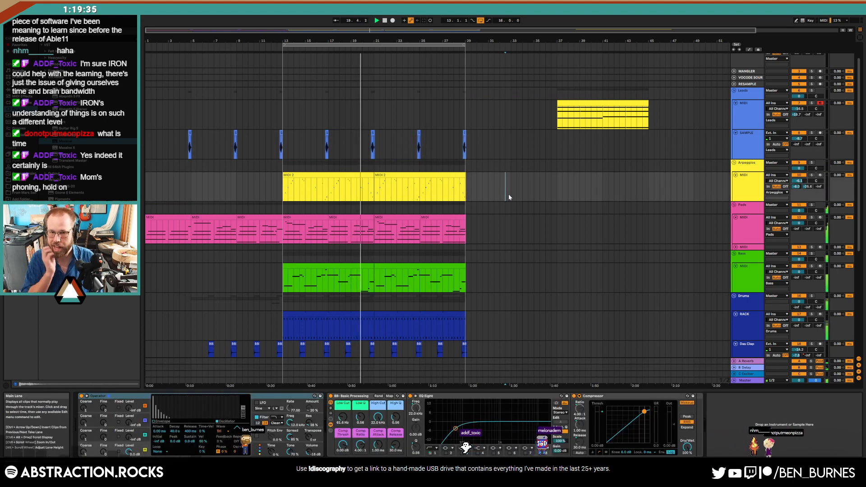
# - Stop playback, check the join near bar 21, and undo the time duplication
pyautogui.press('space')
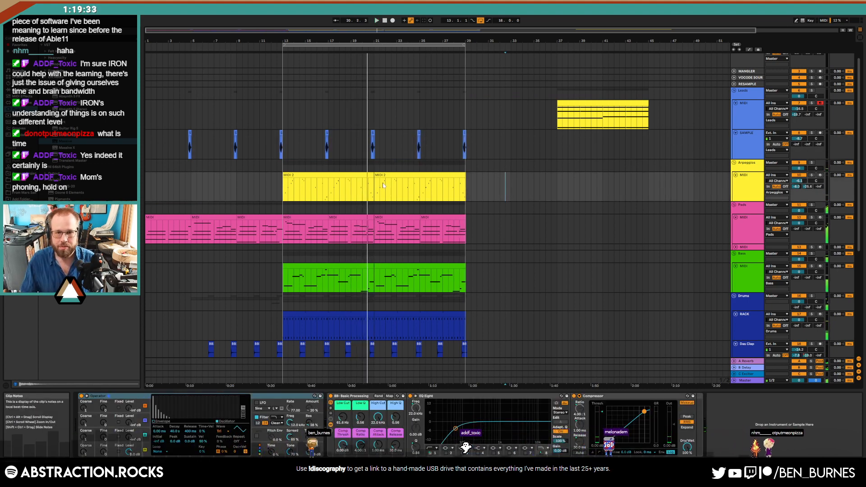
pyautogui.scroll(9, 375, 185)
pyautogui.scroll(2, 342, 186)
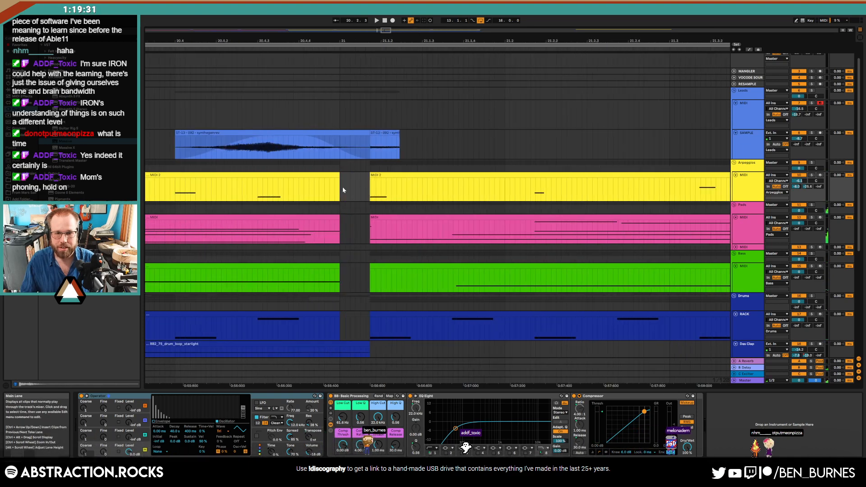
pyautogui.hotkey('ctrl', 'z')
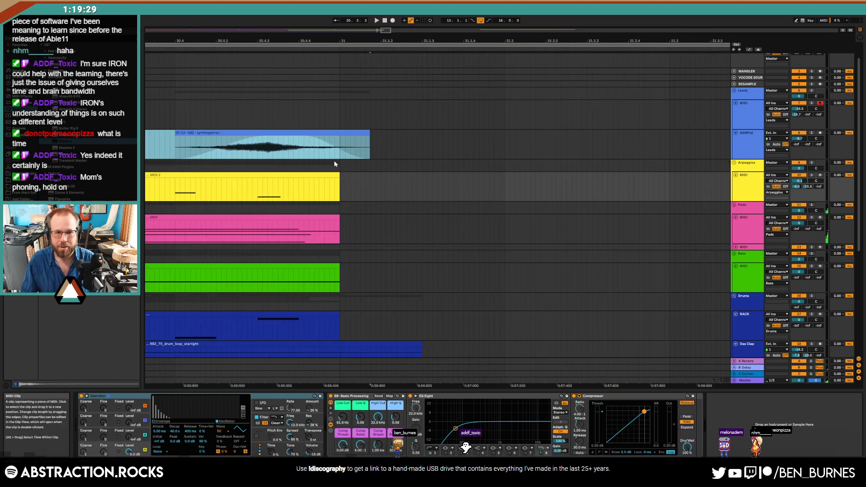
# - Duplicate the time of bars 13 to 21 across all tracks and close the ADSR Sample Manager window
pyautogui.scroll(-5, 334, 159)
pyautogui.scroll(-8, 334, 159)
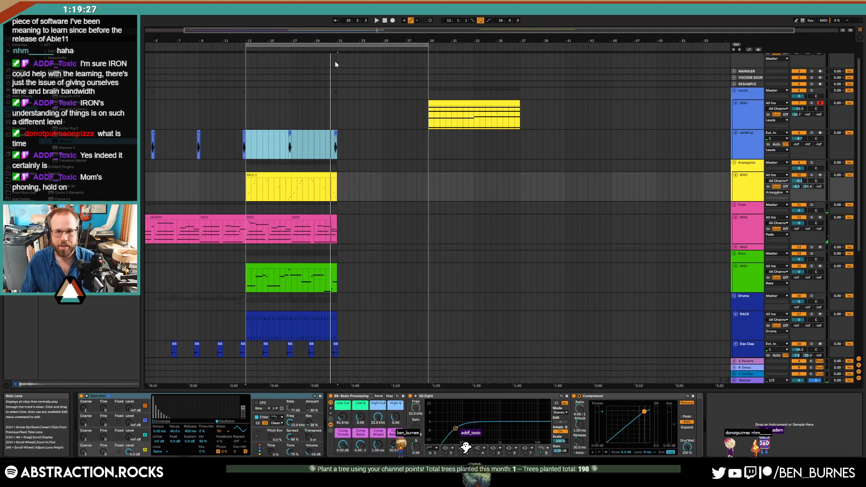
pyautogui.moveTo(334, 62); pyautogui.dragTo(300, 61)
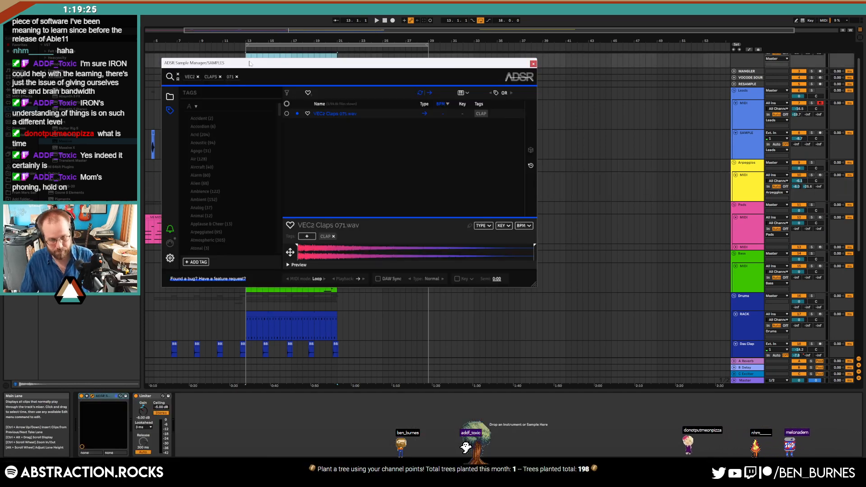
pyautogui.hotkey('ctrl', 'shift', 'd')
pyautogui.click(532, 64)
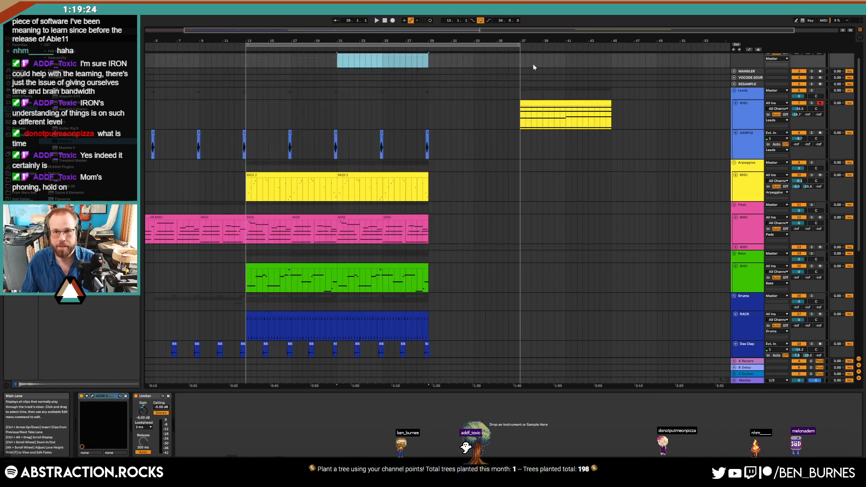
# - Play from just before bar 13 and shorten the loop to end at bar 29
pyautogui.click(239, 50)
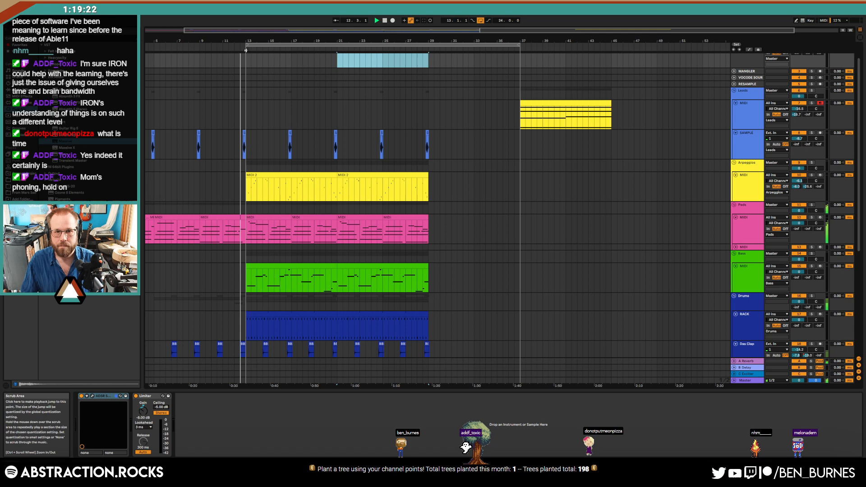
pyautogui.click(513, 45)
pyautogui.moveTo(512, 44); pyautogui.dragTo(429, 59)
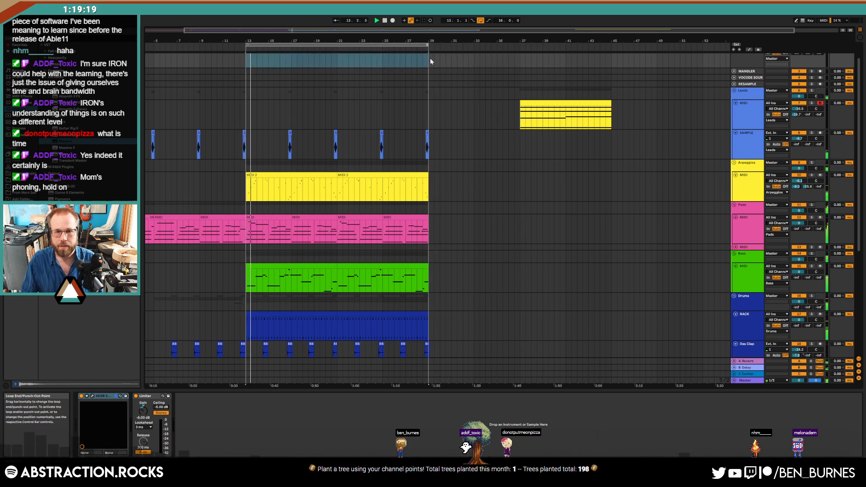
# - Move the Leads MIDI clip from bar 37 back to bar 29, directly after the duplicated section
pyautogui.click(489, 186)
pyautogui.moveTo(554, 103); pyautogui.dragTo(468, 111)
pyautogui.moveTo(338, 41); pyautogui.dragTo(350, 37)
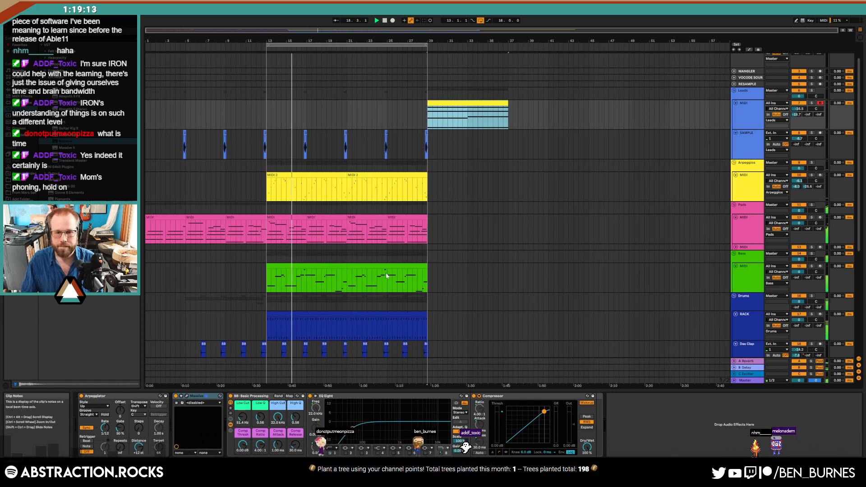
# - Examine how the drum sample clips meet at bar 21 during playback
pyautogui.scroll(-5, 379, 276)
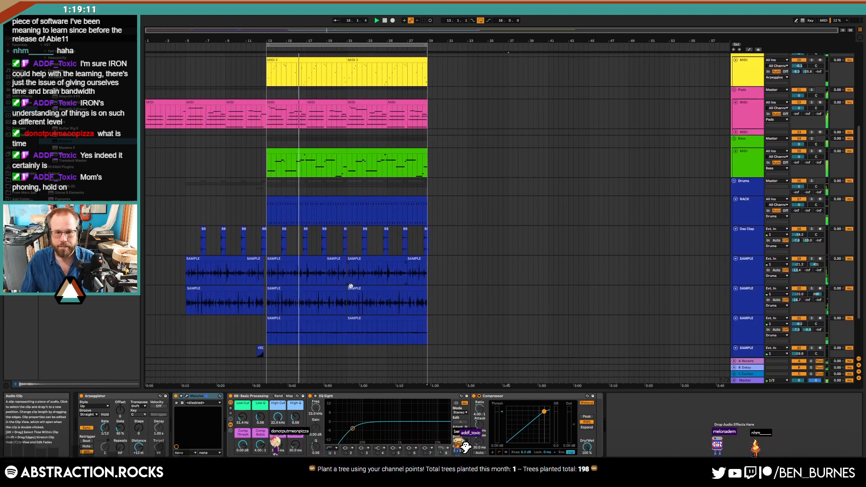
pyautogui.scroll(10, 351, 286)
pyautogui.moveTo(211, 262)
pyautogui.mouseDown()
pyautogui.moveTo(220, 262)
pyautogui.moveTo(211, 262)
pyautogui.mouseUp()
pyautogui.click(208, 289)
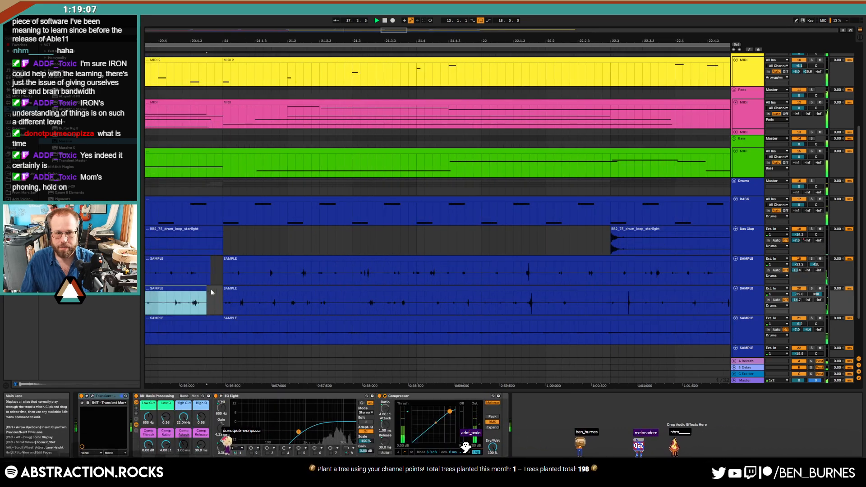
pyautogui.scroll(-8, 286, 208)
pyautogui.moveTo(446, 31); pyautogui.dragTo(412, 20)
pyautogui.scroll(2, 510, 201)
pyautogui.scroll(1, 508, 205)
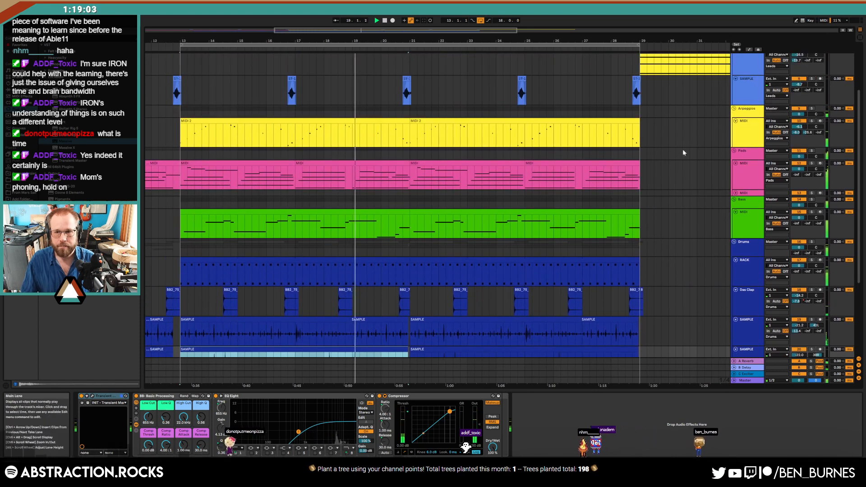
# - Raise the Arpeggios MIDI track's send to the Exciter return and play from bar 13
pyautogui.click(750, 142)
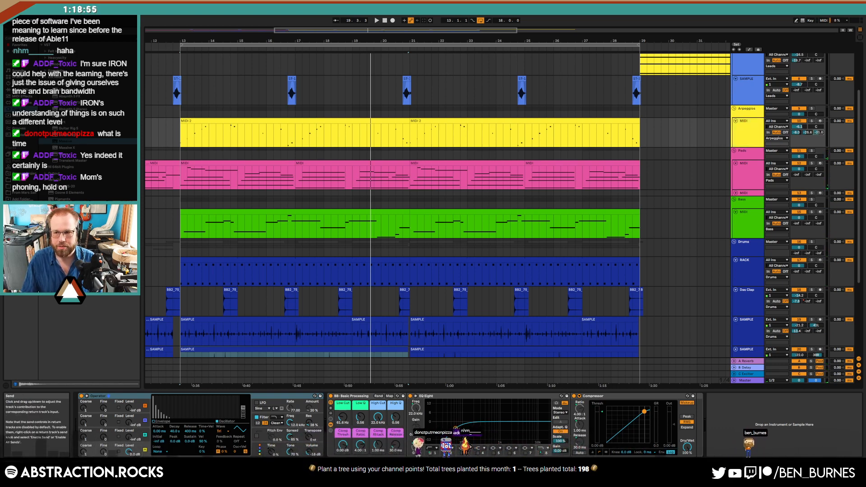
pyautogui.click(181, 140)
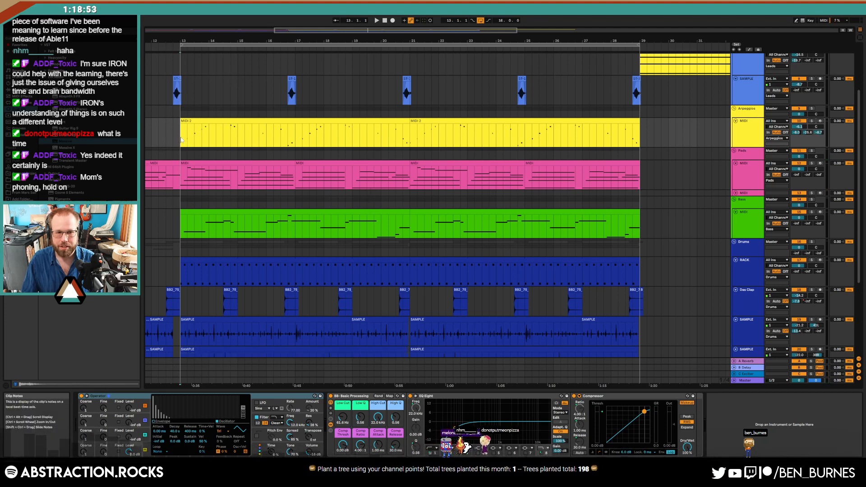
pyautogui.press('space')
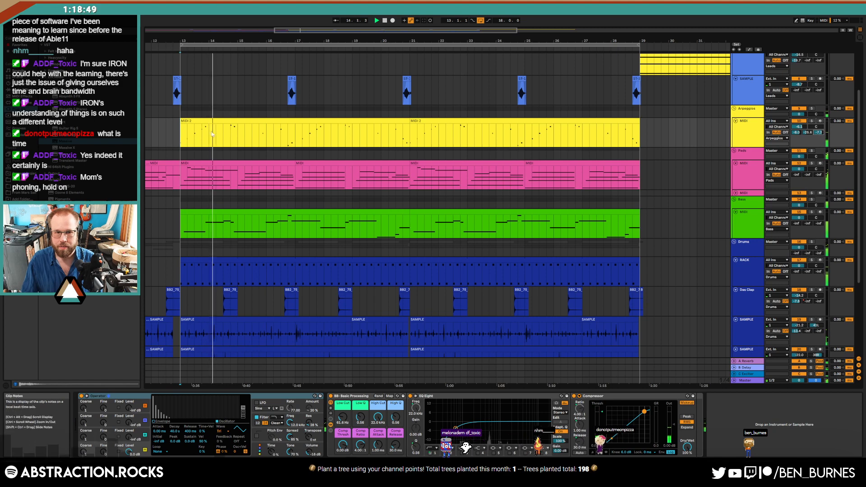
# - Shorten the long C4 note in the Arpeggios clip starting at bar 13 and close the note editor
pyautogui.doubleClick(231, 121)
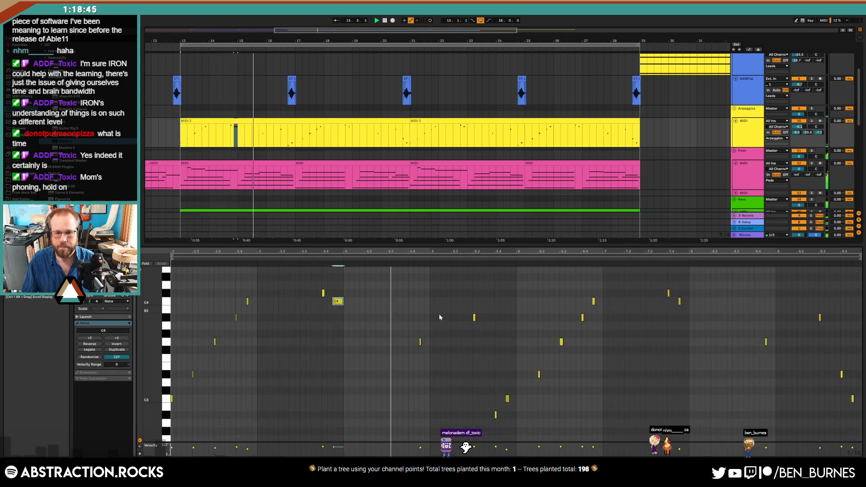
pyautogui.moveTo(343, 301); pyautogui.dragTo(336, 301)
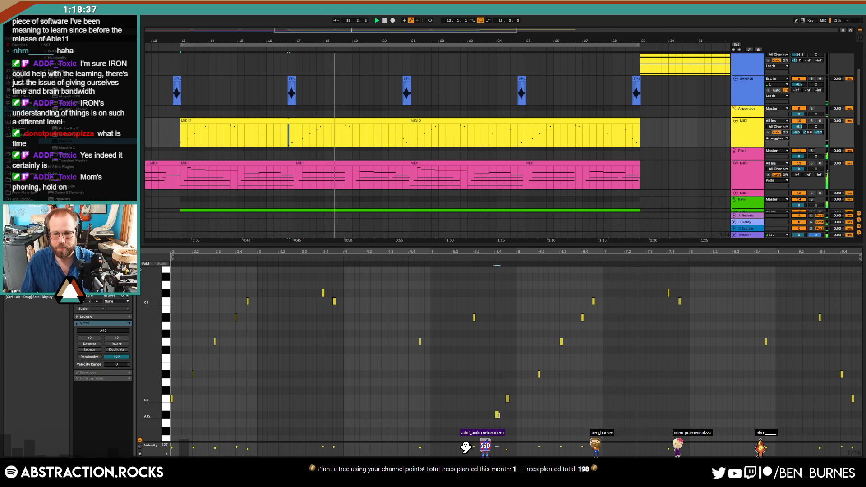
pyautogui.hotkey('shift', 'Tab')
# - Fine-tune the Arpeggios MIDI track's Exciter send, and select and unfold the C Exciter return track
pyautogui.moveTo(818, 133); pyautogui.dragTo(818, 131)
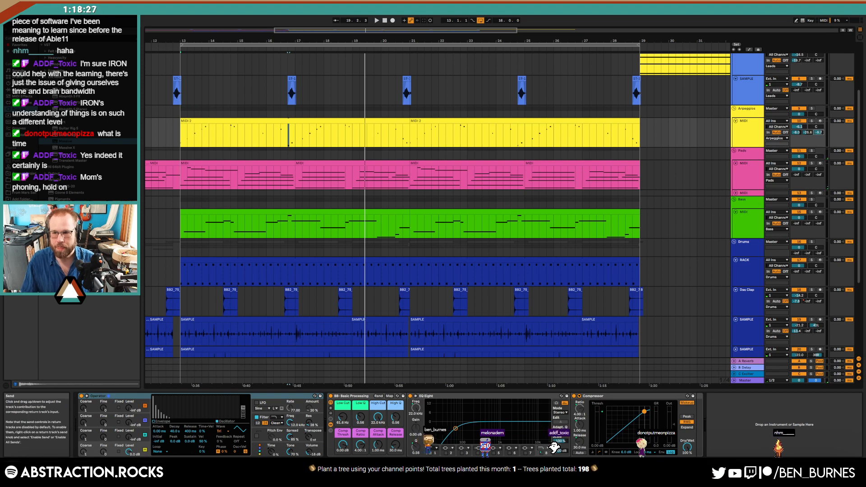
pyautogui.click(743, 374)
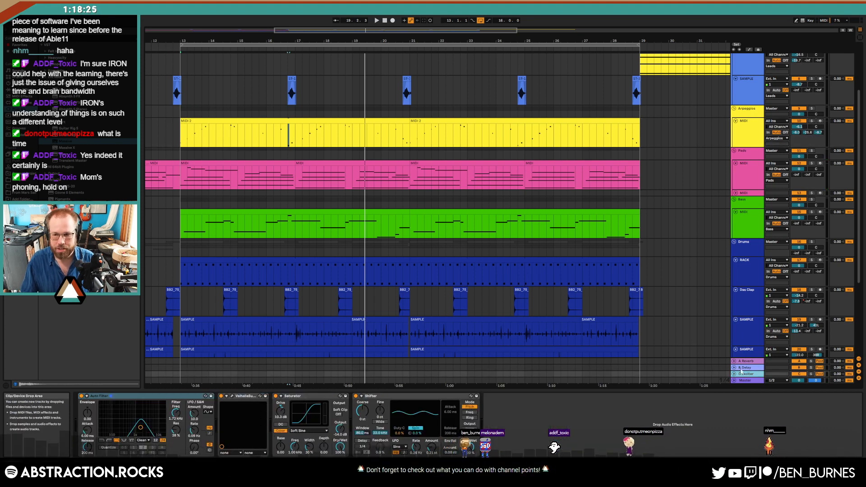
pyautogui.click(734, 374)
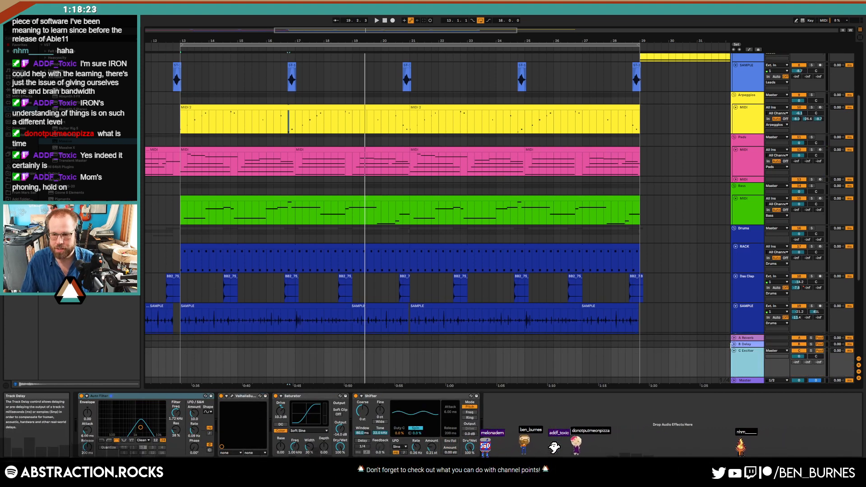
# - Enable the C Exciter return's send to itself and lower its Auto Filter frequency to about 1.35 kHz during playback
pyautogui.rightClick(818, 361)
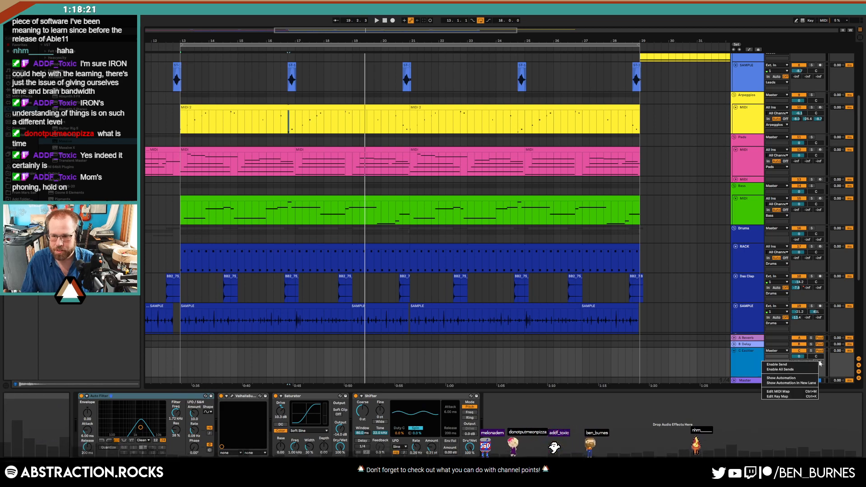
pyautogui.click(809, 364)
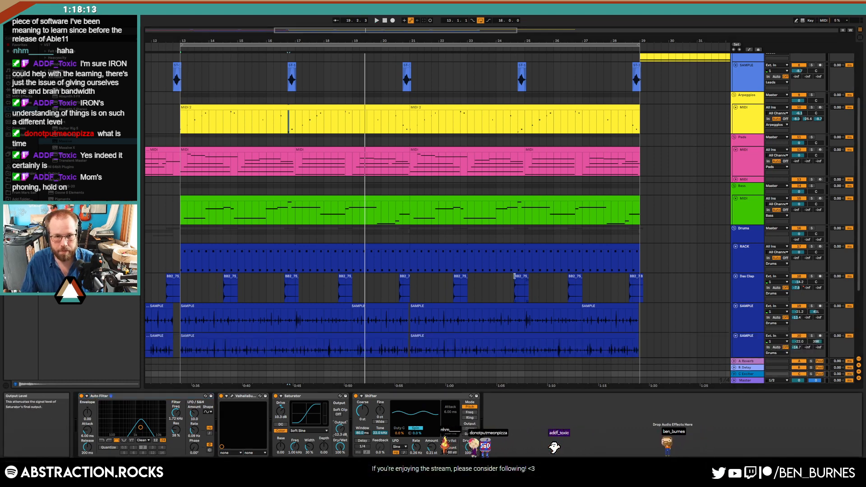
pyautogui.press('space')
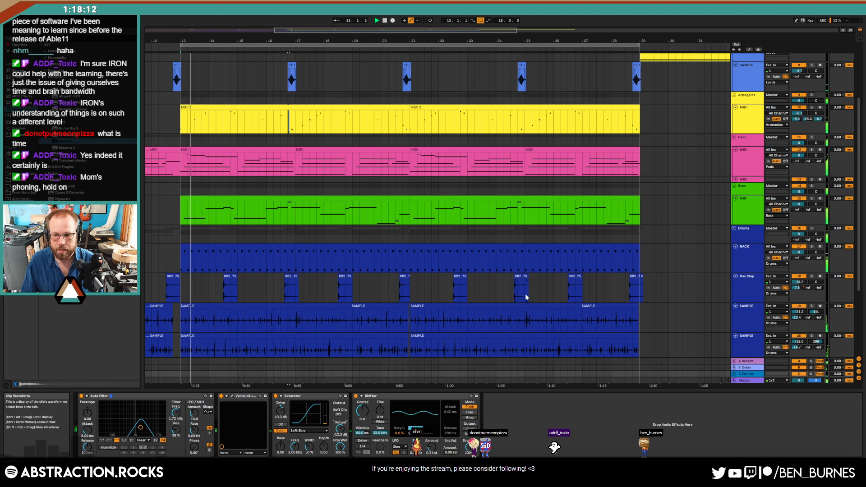
pyautogui.click(733, 374)
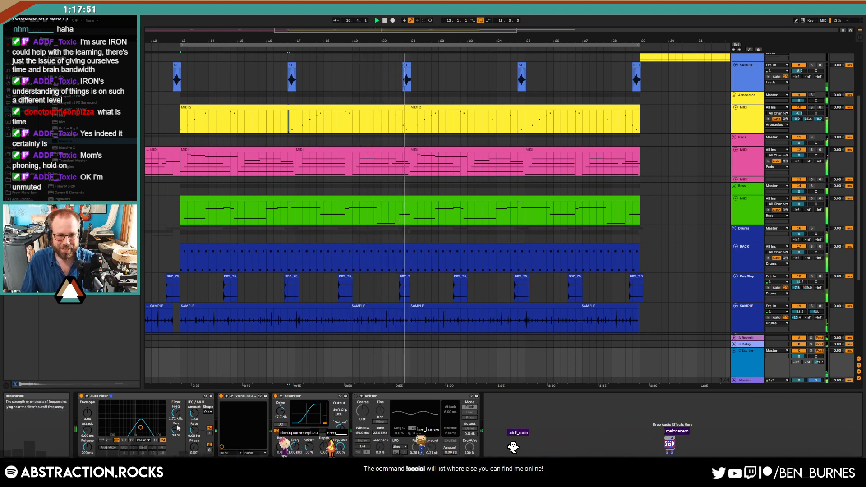
pyautogui.moveTo(176, 412); pyautogui.dragTo(176, 409)
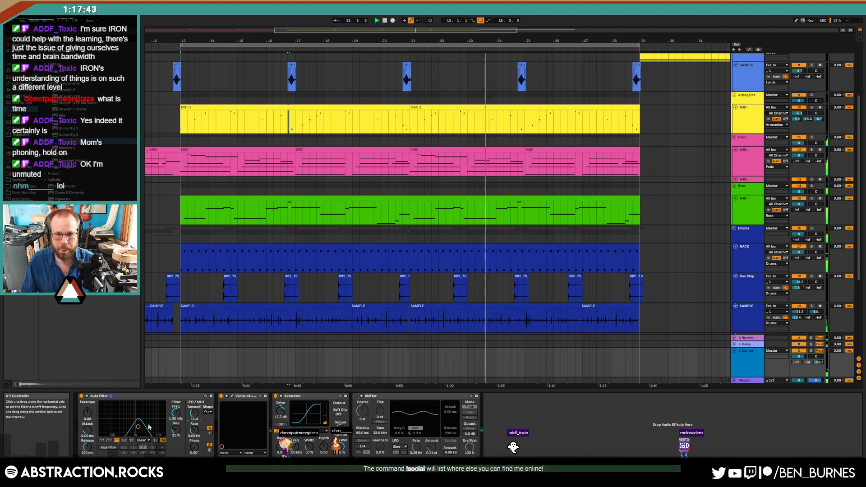
# - Open ValhallaSupermassive on the Exciter return and raise its delay to about 378.5 ms and its feedback to 60.4%
pyautogui.click(231, 396)
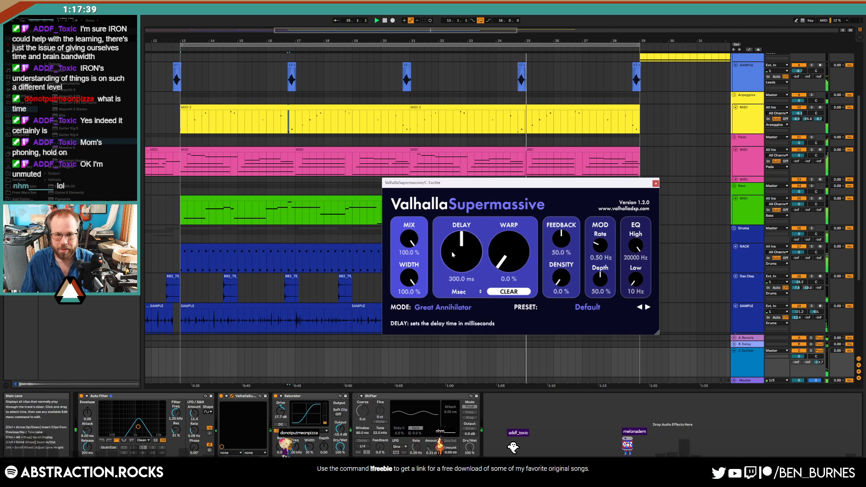
pyautogui.moveTo(458, 255); pyautogui.dragTo(456, 246)
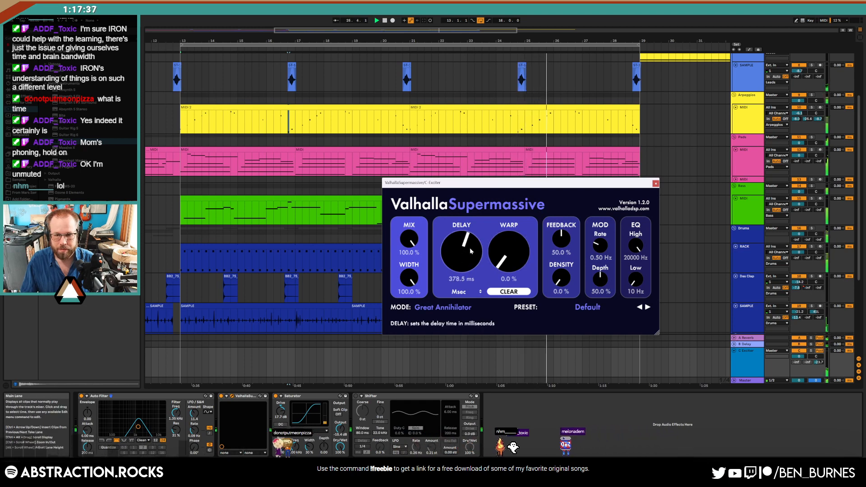
pyautogui.moveTo(561, 240); pyautogui.dragTo(563, 236)
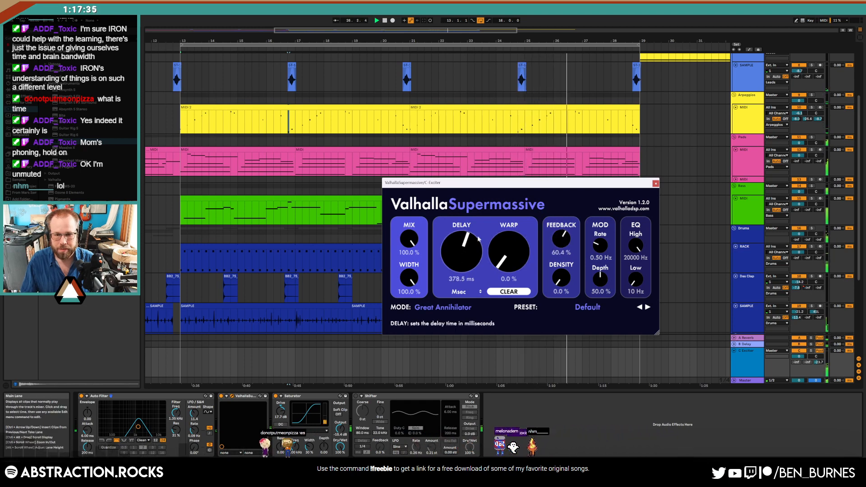
# - Sync the ValhallaSupermassive delay to dotted 1/16 after trying a 1/8 note, and unsolo the Exciter return
pyautogui.click(467, 291)
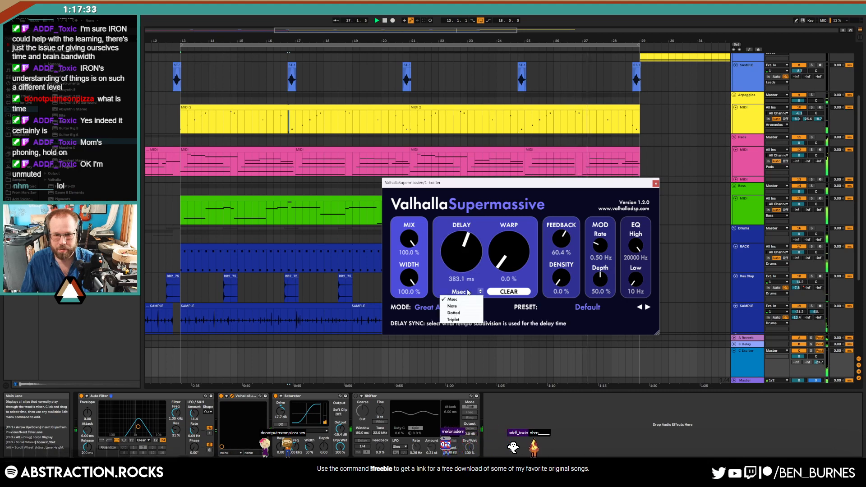
pyautogui.click(466, 307)
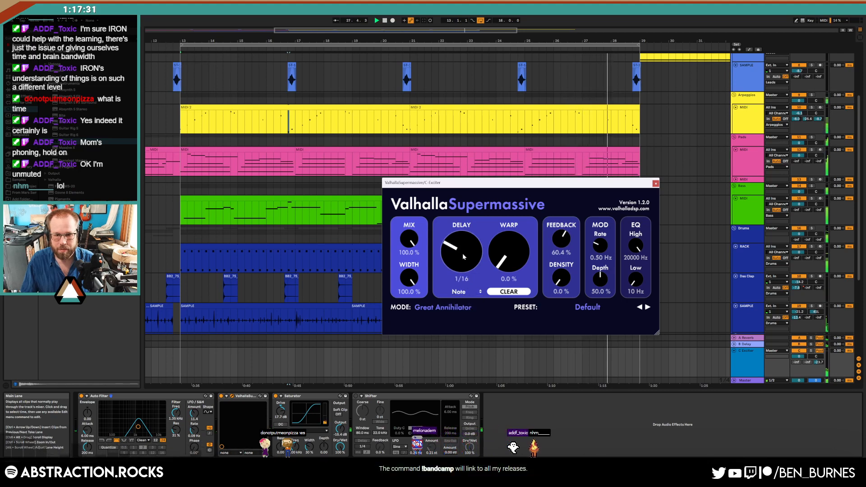
pyautogui.moveTo(461, 249); pyautogui.dragTo(459, 239)
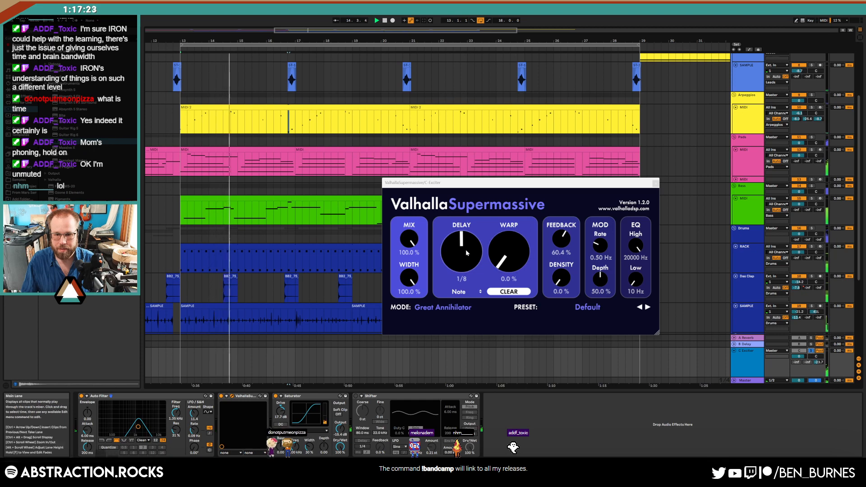
pyautogui.click(459, 291)
pyautogui.click(459, 312)
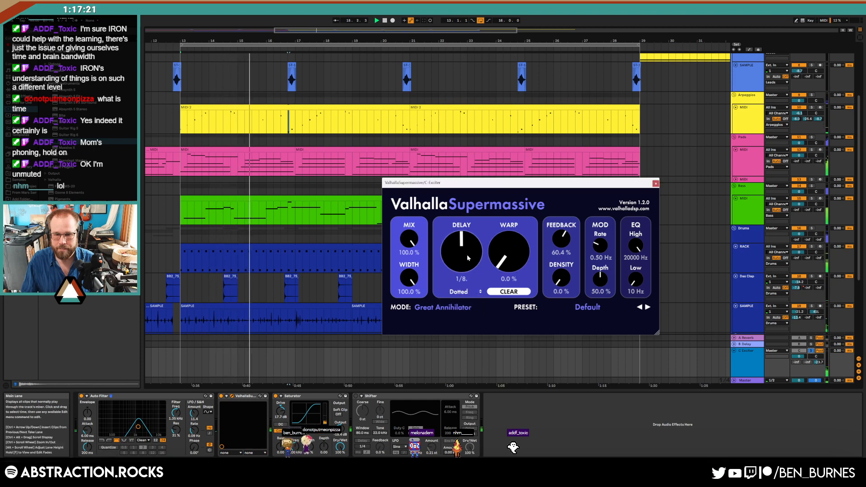
pyautogui.moveTo(467, 258); pyautogui.dragTo(468, 267)
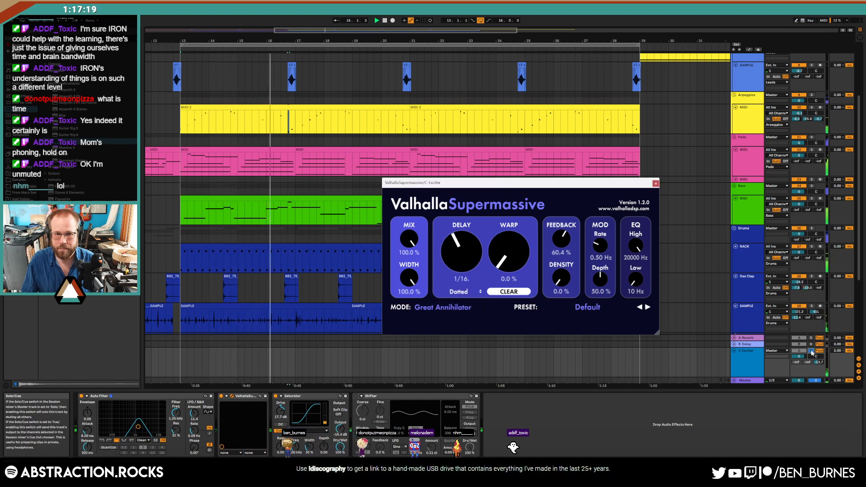
pyautogui.click(811, 351)
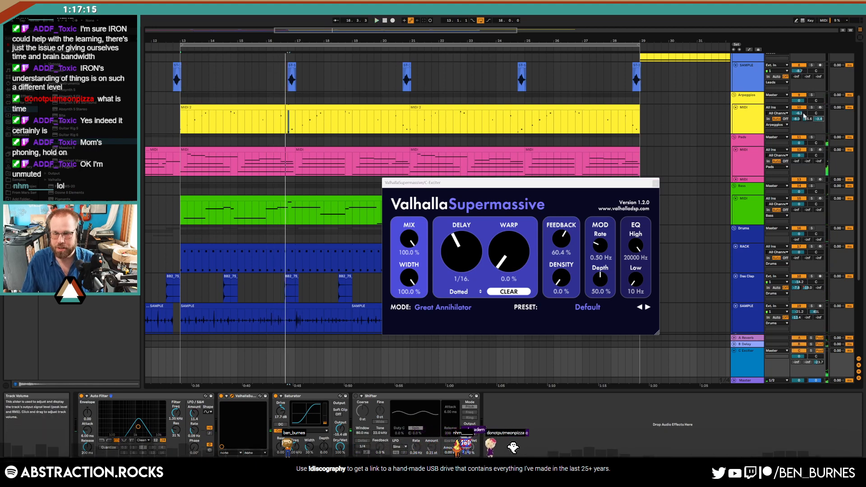
# - Add a Delay audio effect at the end of the Arpeggios MIDI track's device chain
pyautogui.click(250, 148)
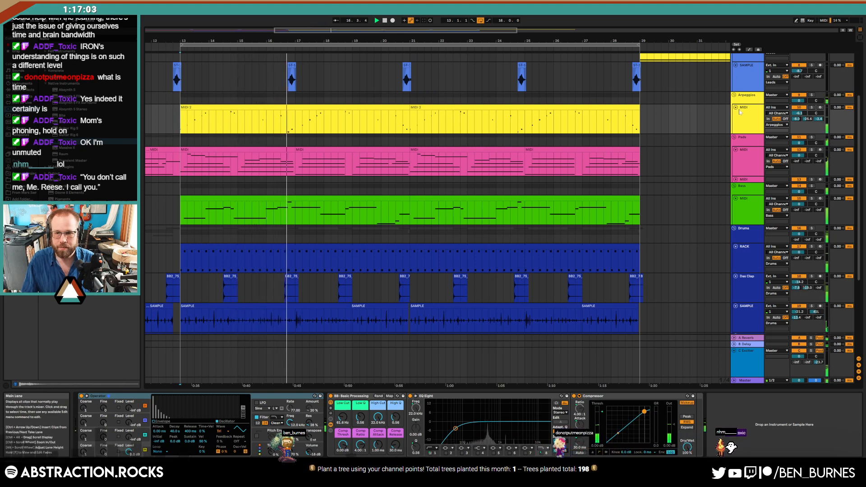
pyautogui.click(744, 127)
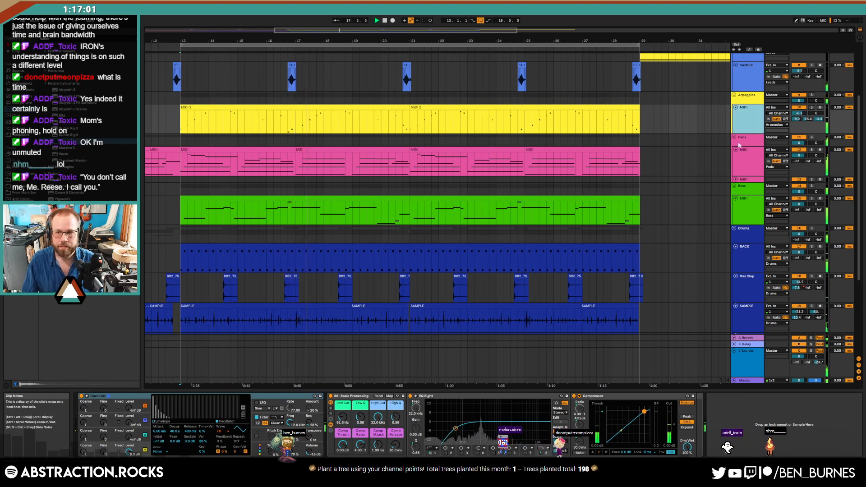
pyautogui.click(21, 90)
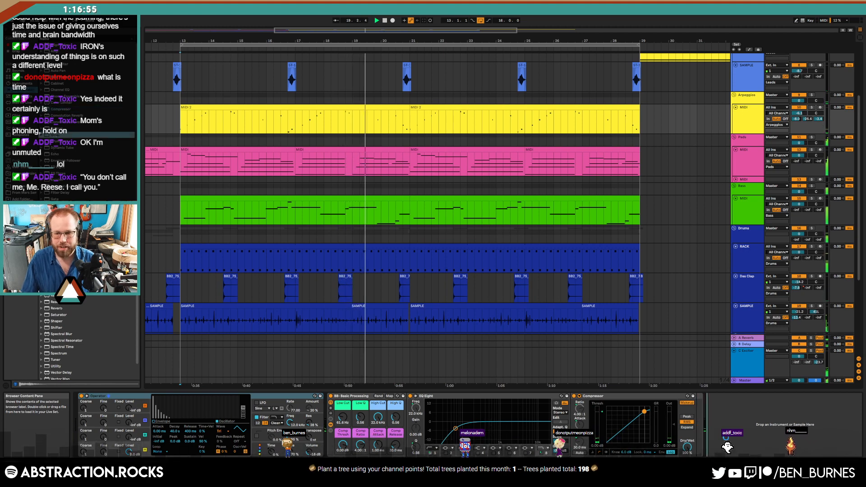
pyautogui.moveTo(55, 135); pyautogui.dragTo(725, 438)
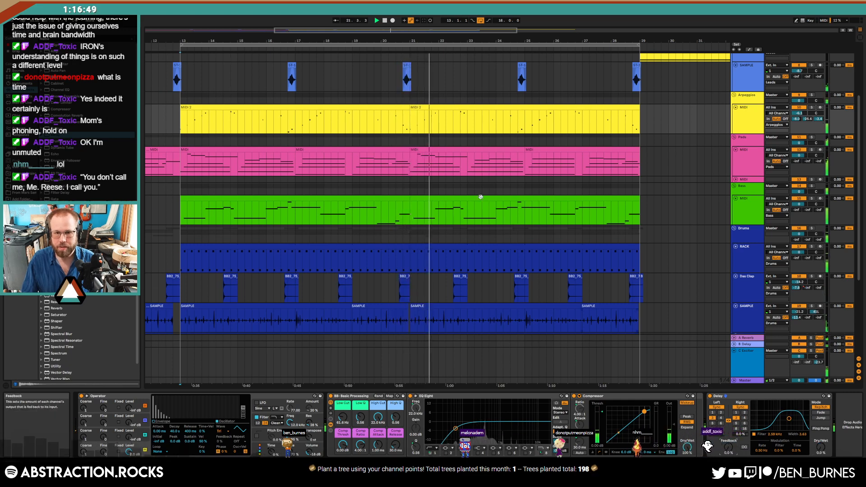
# - Show automation and draw a rising ramp for the Arpeggios Delay's Feedback from about bar 19 to bar 28
pyautogui.press('a')
pyautogui.click(373, 134)
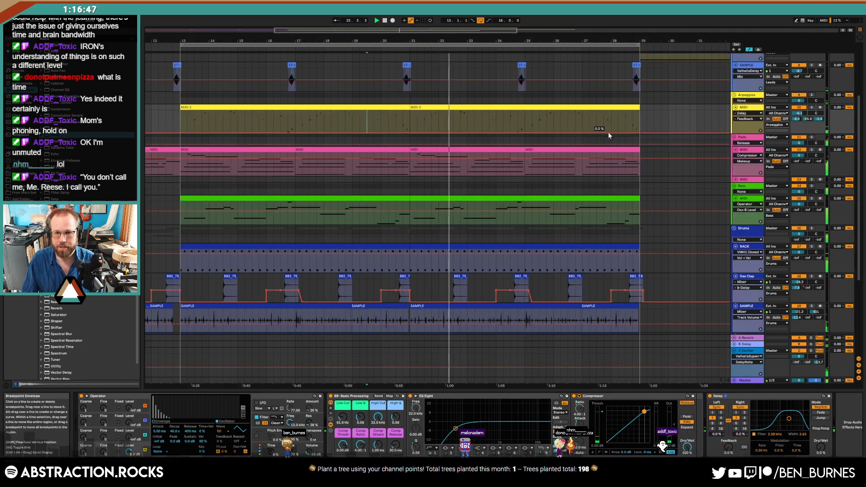
pyautogui.moveTo(626, 134); pyautogui.dragTo(625, 122)
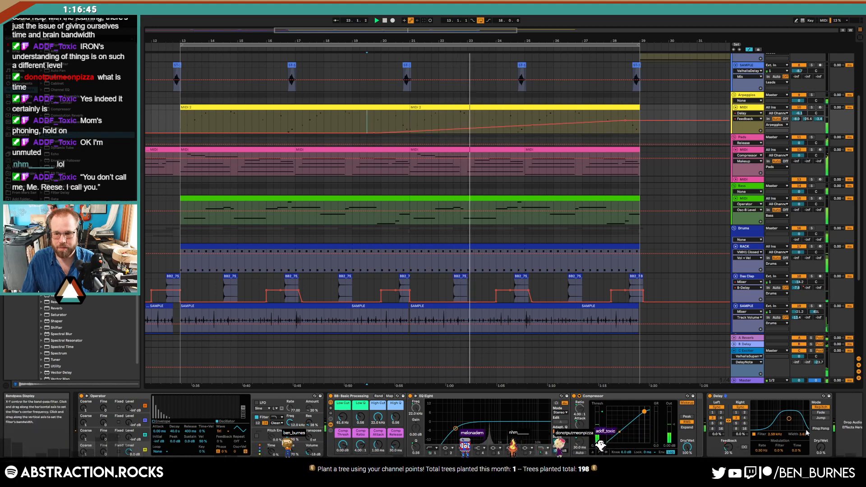
# - Automate the Arpeggios Delay's Dry/Wet with a ramp rising from about bar 21 to 46% near bar 29
pyautogui.click(821, 446)
pyautogui.click(407, 132)
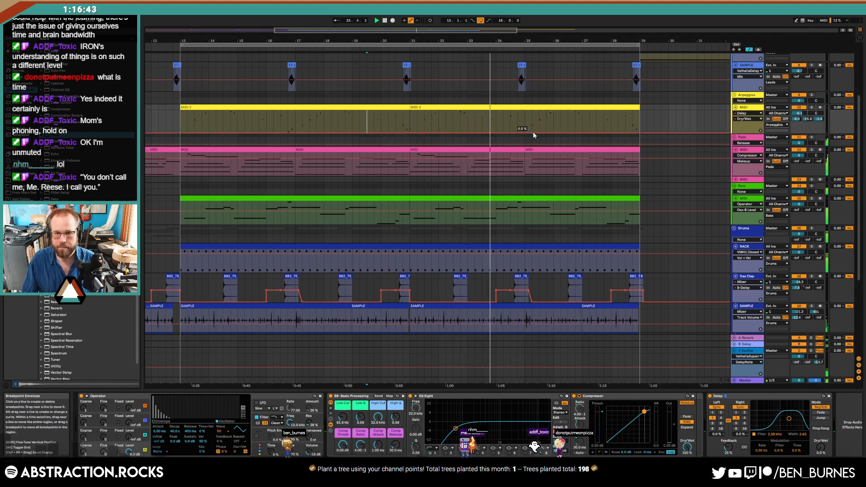
pyautogui.moveTo(632, 133); pyautogui.dragTo(632, 122)
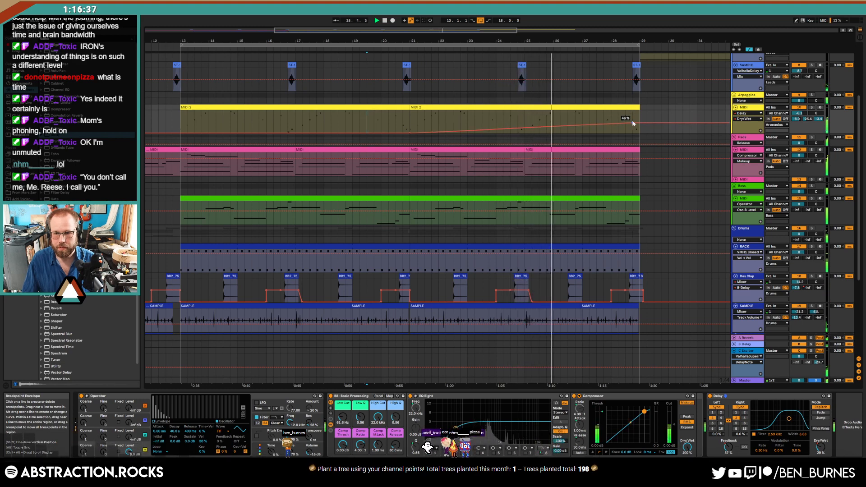
# - Stop playback, adjust oscillator B's coarse frequency in the Arpeggios Operator, and set its waveform to Saw 8
pyautogui.click(624, 110)
pyautogui.press('space')
pyautogui.moveTo(84, 436); pyautogui.dragTo(85, 432)
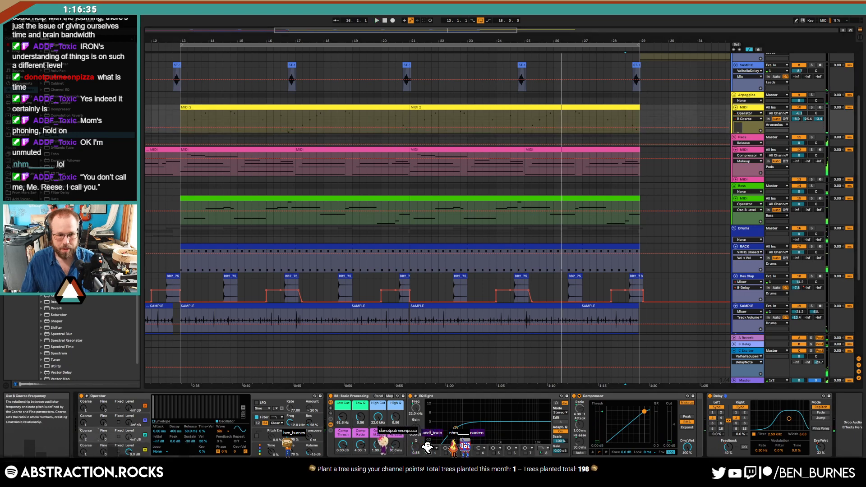
pyautogui.click(223, 431)
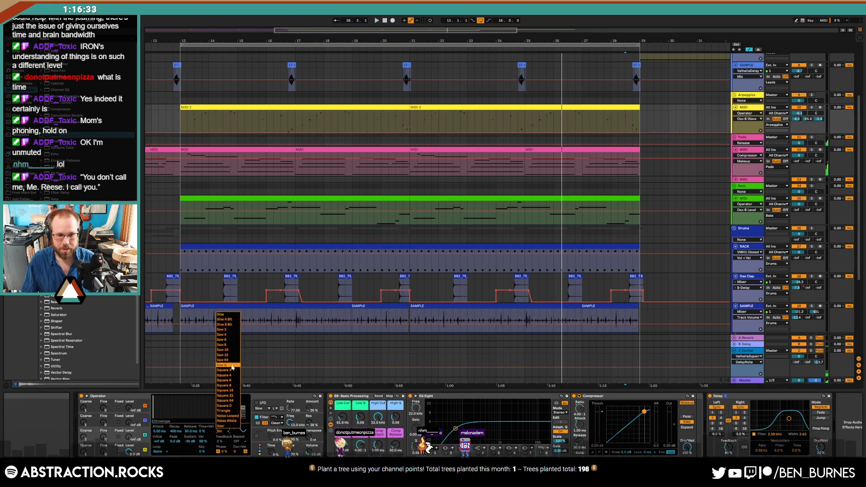
pyautogui.click(232, 344)
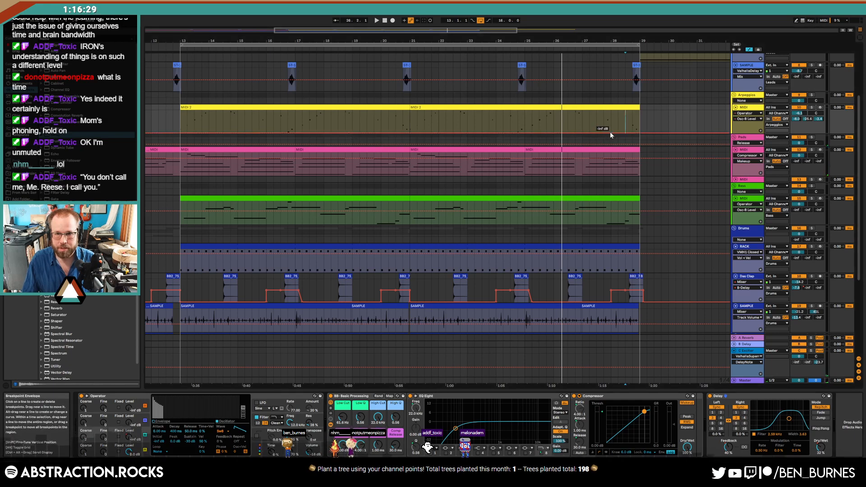
# - Automate Operator's Osc-B Level on the Arpeggios track with a ramp rising to about -23 dB near bar 28, auditioning from bar 21
pyautogui.moveTo(610, 133); pyautogui.dragTo(610, 126)
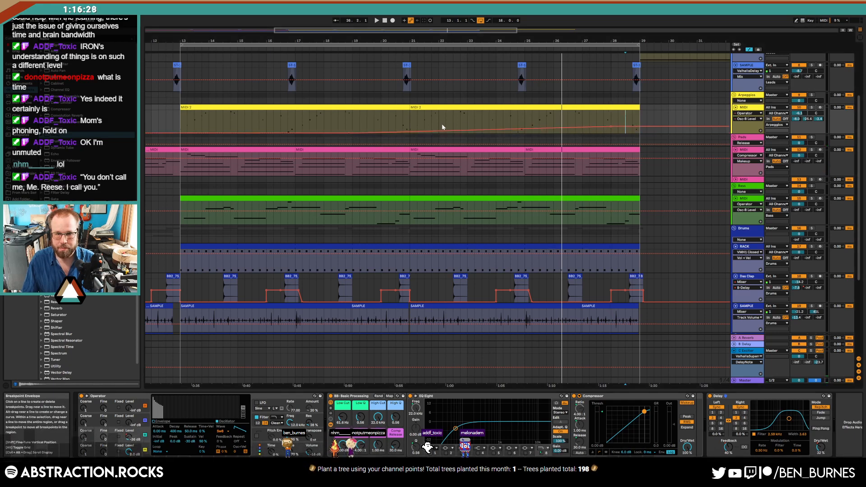
pyautogui.click(403, 121)
pyautogui.press('space')
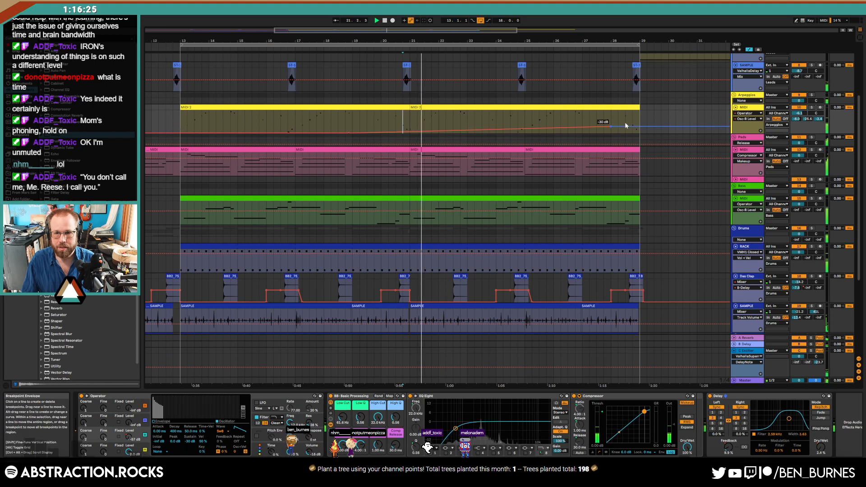
pyautogui.moveTo(624, 122); pyautogui.dragTo(624, 119)
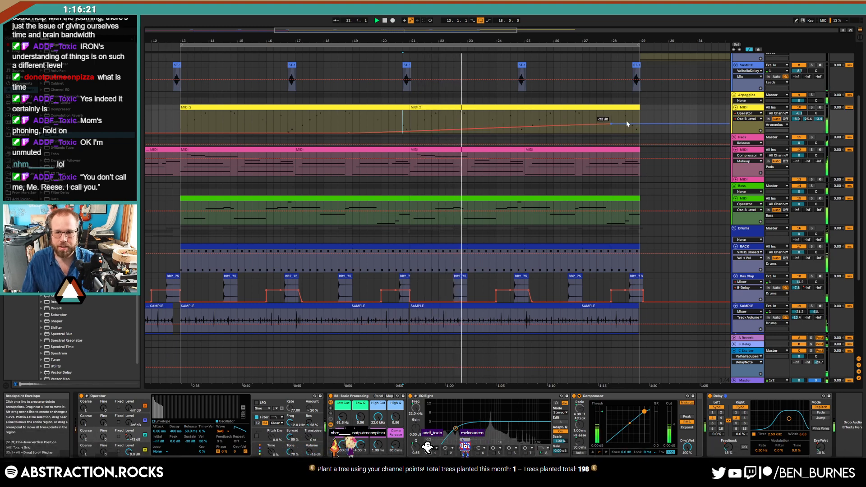
pyautogui.click(608, 117)
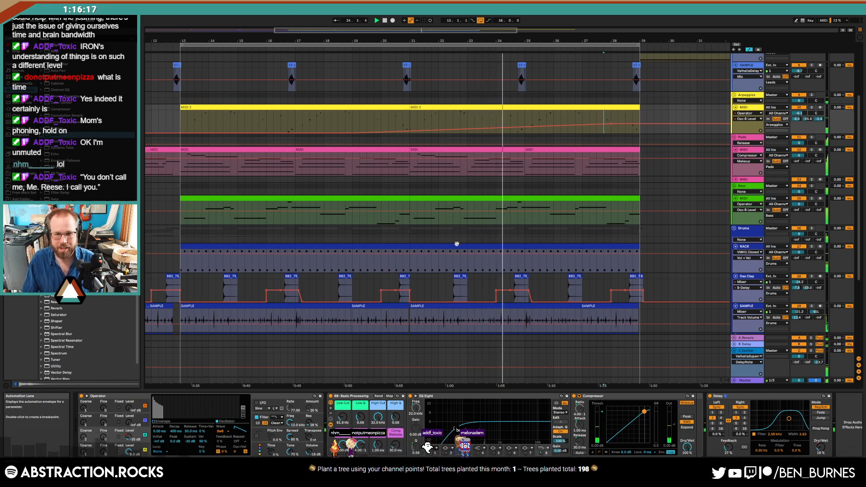
# - Copy the Pads clip that ends at bar 5, paste it at bar 29, and hide the automation
pyautogui.click(280, 293)
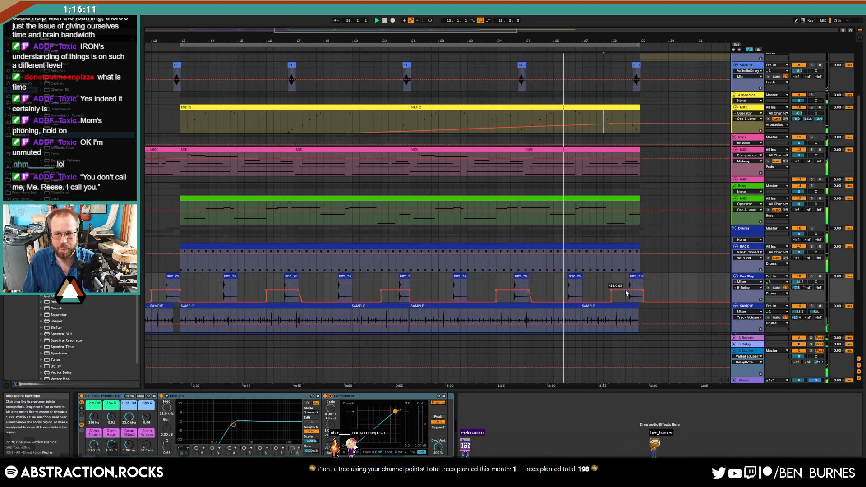
pyautogui.moveTo(580, 111); pyautogui.dragTo(191, 152)
pyautogui.click(162, 149)
pyautogui.hotkey('ctrl', 'c')
pyautogui.click(429, 150)
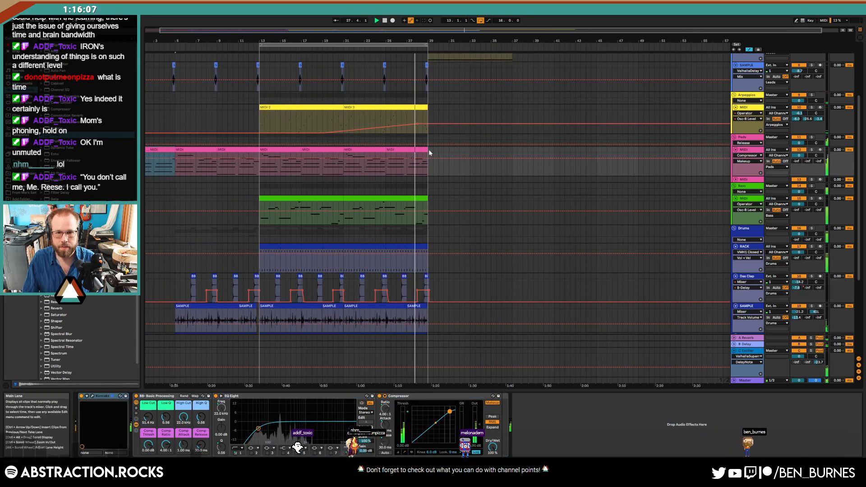
pyautogui.hotkey('ctrl', 'v')
pyautogui.press('a')
# - Set the loop to the eight bars starting at bar 29 and stop playback
pyautogui.moveTo(417, 45); pyautogui.dragTo(511, 53)
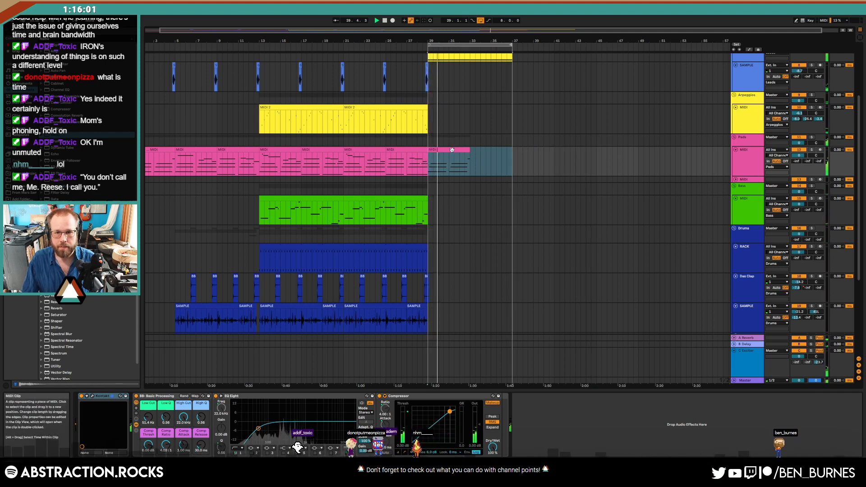
pyautogui.scroll(2, 459, 149)
pyautogui.press('space')
# - Open the Leads MIDI clip at bar 29 and transpose all of its notes up one octave
pyautogui.click(469, 63)
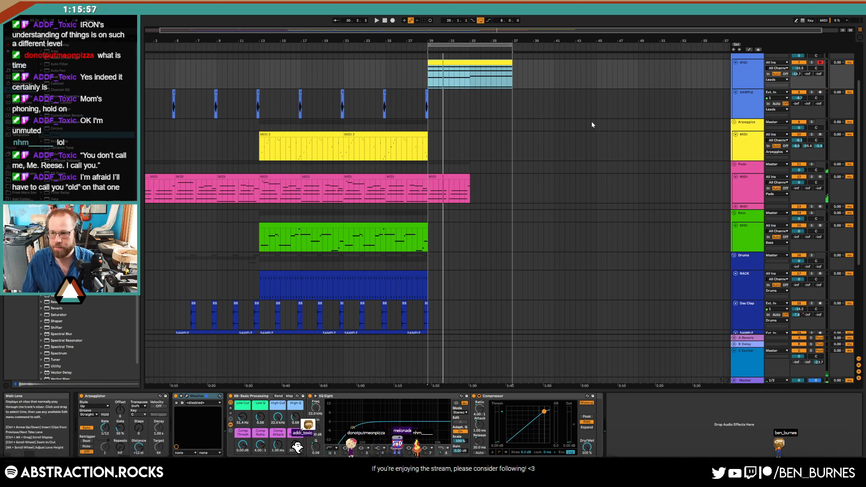
pyautogui.doubleClick(467, 73)
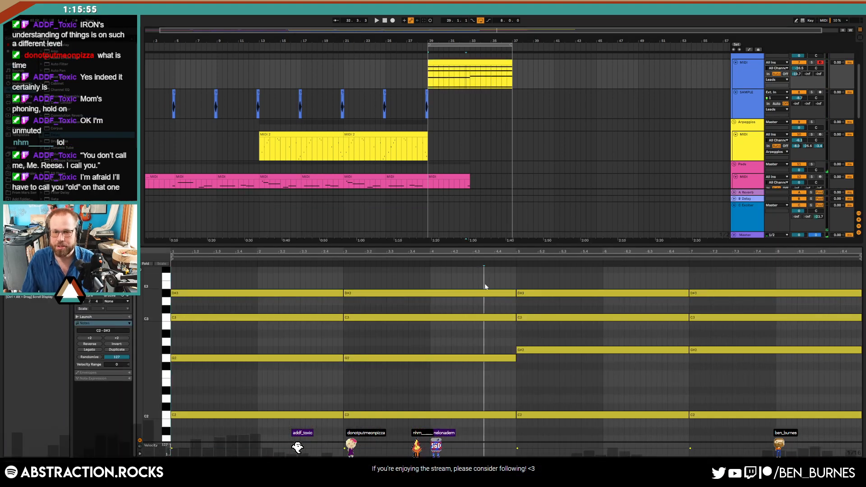
pyautogui.hotkey('ctrl', 'a')
pyautogui.hotkey('shift', 'Up')
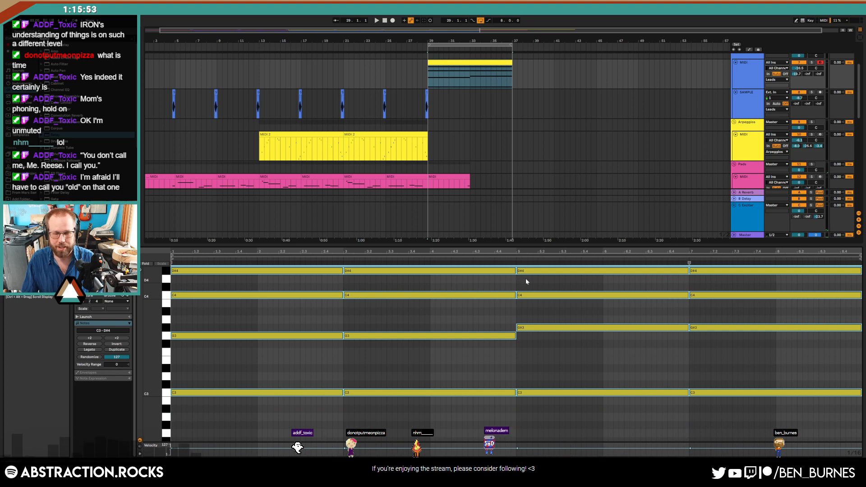
# - Check the Massive synth settings on the Leads track, close its window and start playback just before bar 29
pyautogui.hotkey('shift', 'Tab')
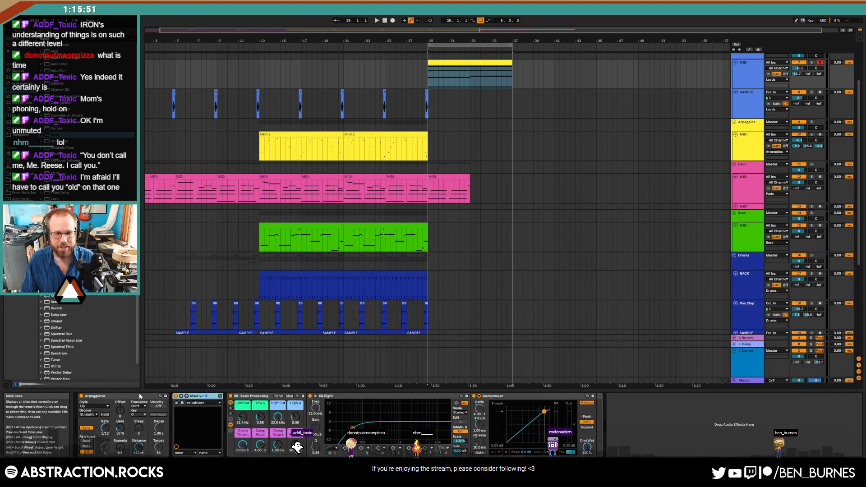
pyautogui.click(182, 403)
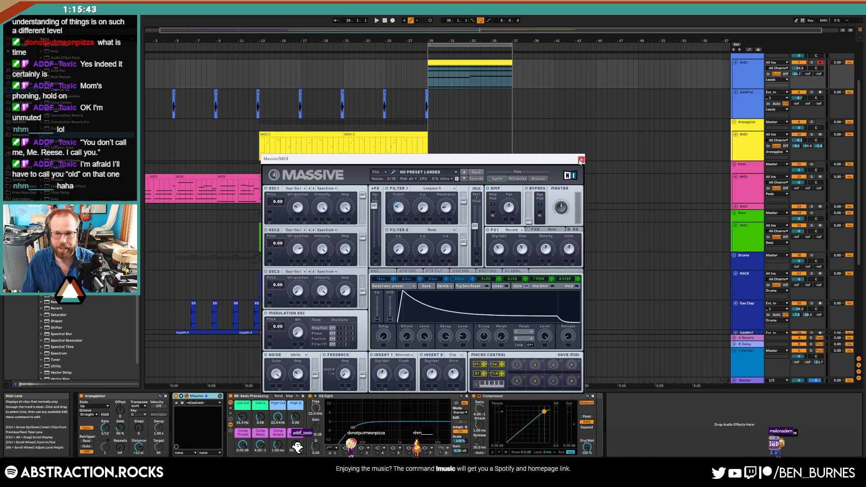
pyautogui.click(581, 160)
pyautogui.click(423, 45)
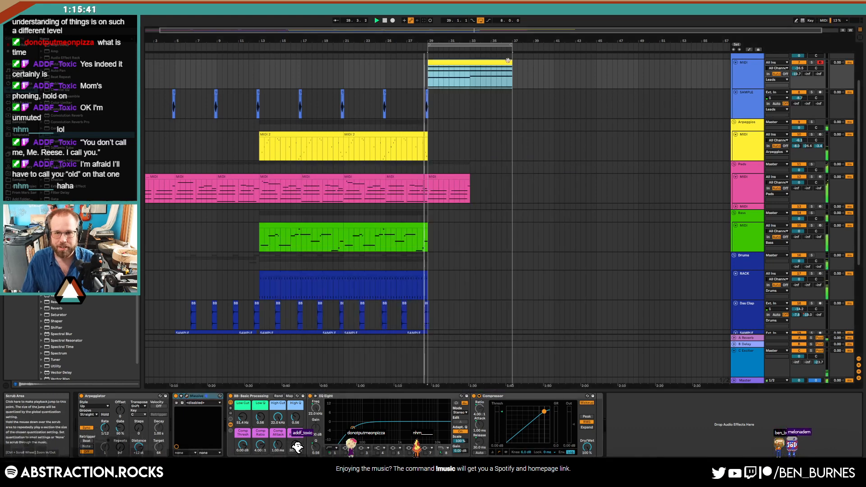
# - Shorten the loop to the four bars from bar 29, cut the Leads clip off at bar 33 and open it
pyautogui.click(507, 46)
pyautogui.moveTo(510, 45); pyautogui.dragTo(526, 75)
pyautogui.click(484, 61)
pyautogui.press('Delete')
pyautogui.click(453, 63)
pyautogui.doubleClick(452, 63)
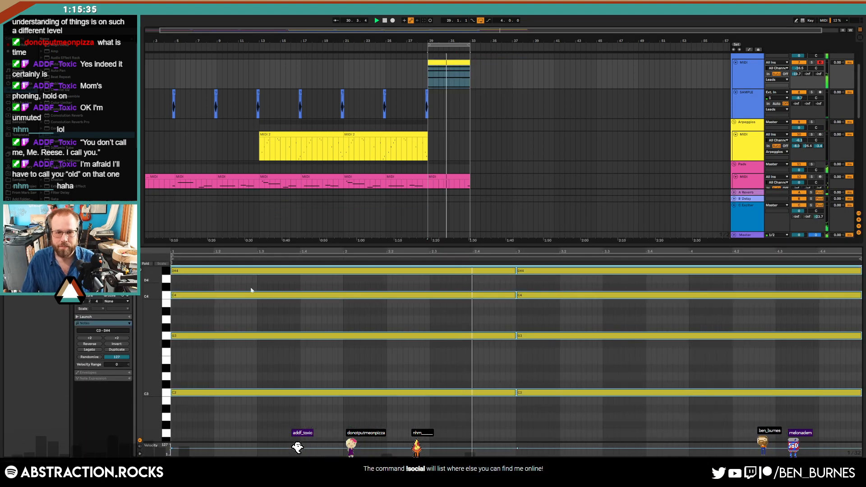
# - Reopen Massive on the Leads track and adjust the attack peak of its third envelope
pyautogui.hotkey('shift', 'Tab')
pyautogui.click(187, 397)
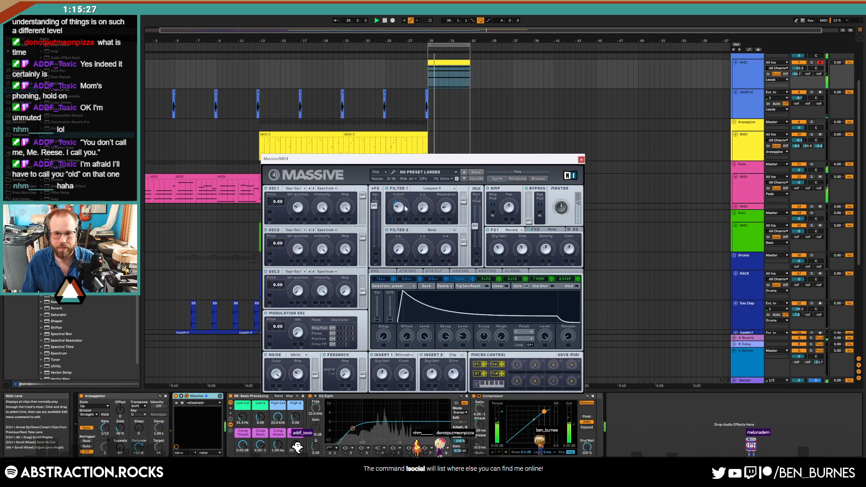
pyautogui.click(433, 279)
pyautogui.moveTo(445, 294); pyautogui.dragTo(439, 293)
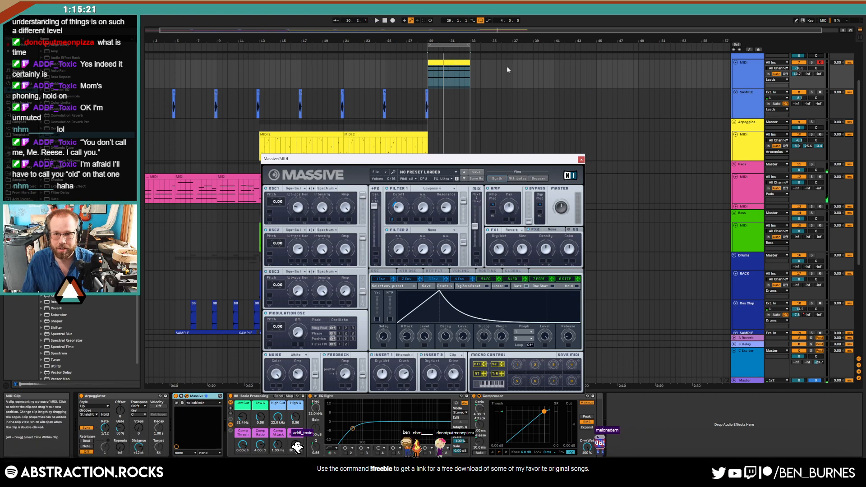
# - Stop playback, solo the Leads MIDI track and close the Massive window
pyautogui.press('space')
pyautogui.click(811, 63)
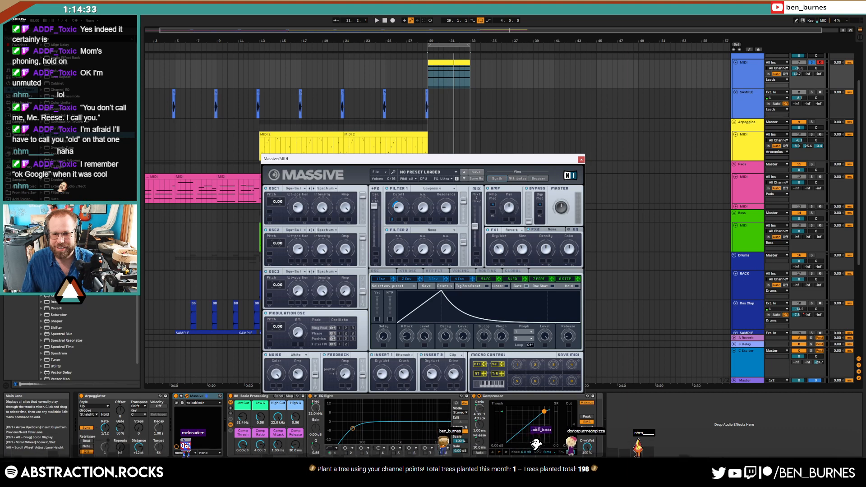
pyautogui.click(581, 159)
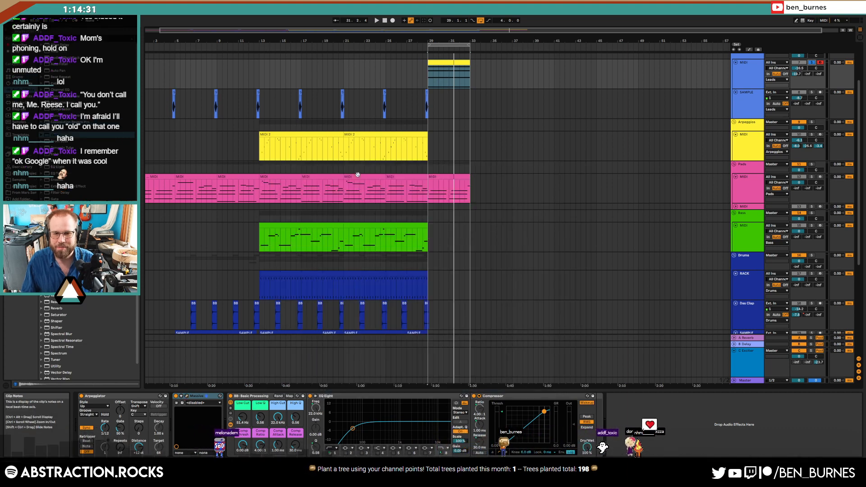
# - Copy the bass clip from bar 13 to bar 29 and open the copy for note editing
pyautogui.click(311, 224)
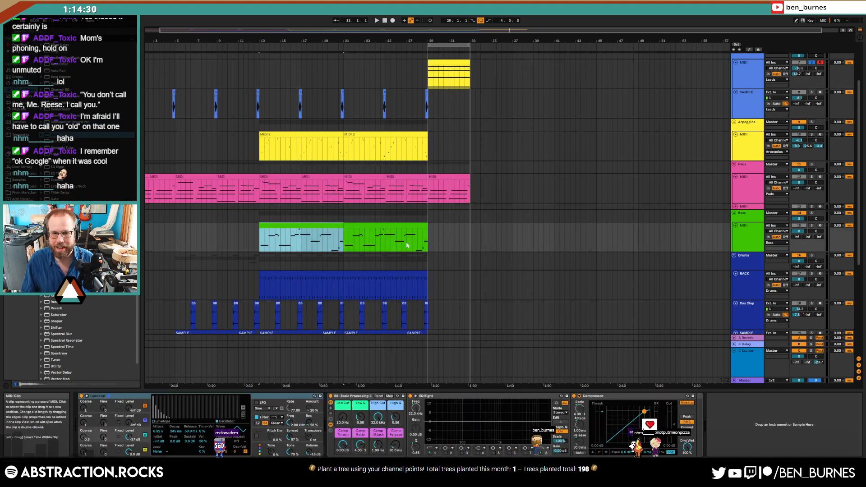
pyautogui.click(429, 229)
pyautogui.hotkey('ctrl', 'v')
pyautogui.doubleClick(502, 225)
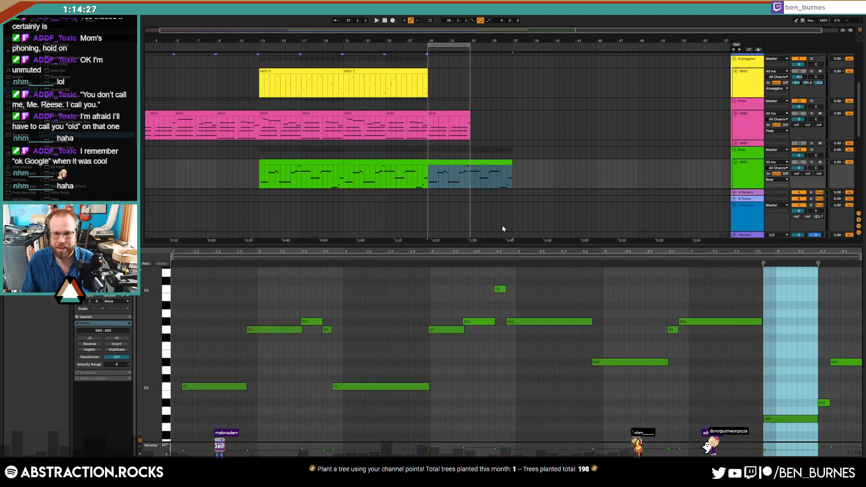
# - Shorten the copied bass clip's first C1 note and turn the next G1 into a short pickup followed by a C1 note
pyautogui.click(266, 409)
pyautogui.moveTo(244, 387)
pyautogui.mouseDown()
pyautogui.moveTo(172, 396)
pyautogui.moveTo(214, 386)
pyautogui.mouseUp()
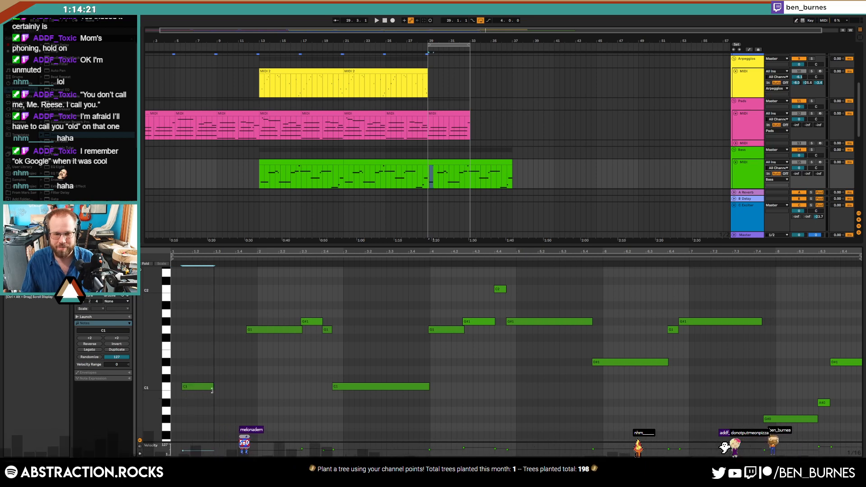
pyautogui.click(268, 269)
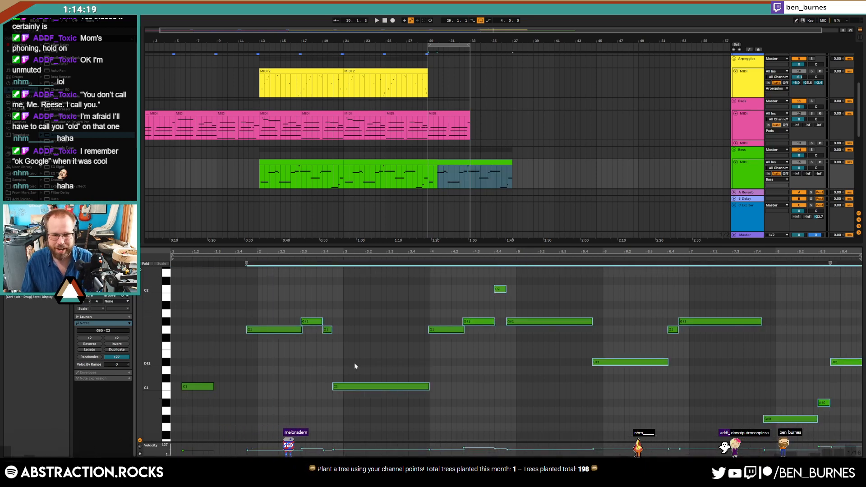
pyautogui.moveTo(265, 331); pyautogui.dragTo(236, 330)
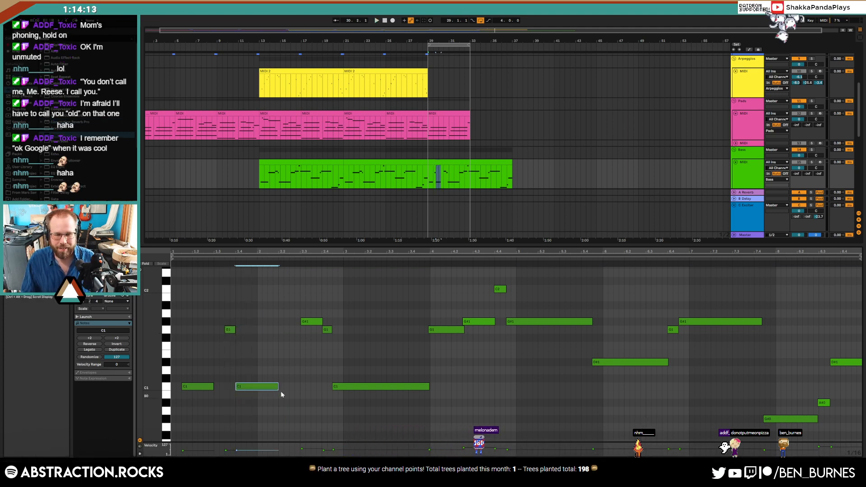
# - Audition the bass line and shorten the long C1 note that starts just before the clip's third bar
pyautogui.press('space')
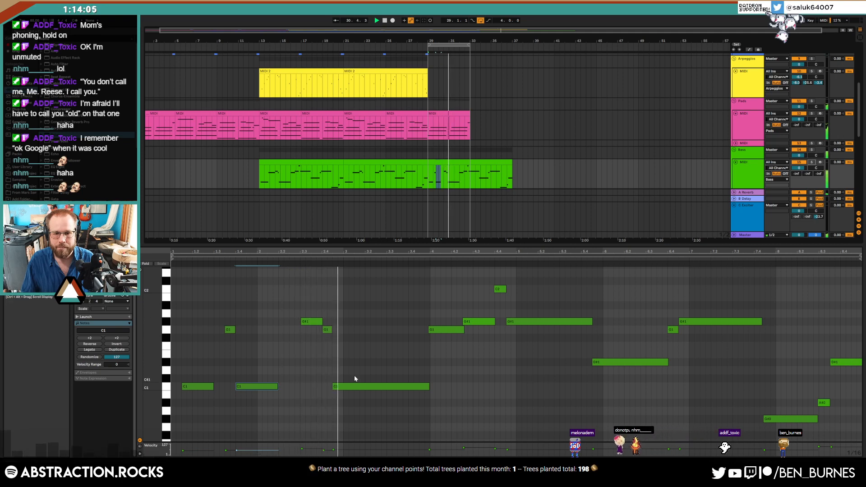
pyautogui.click(429, 387)
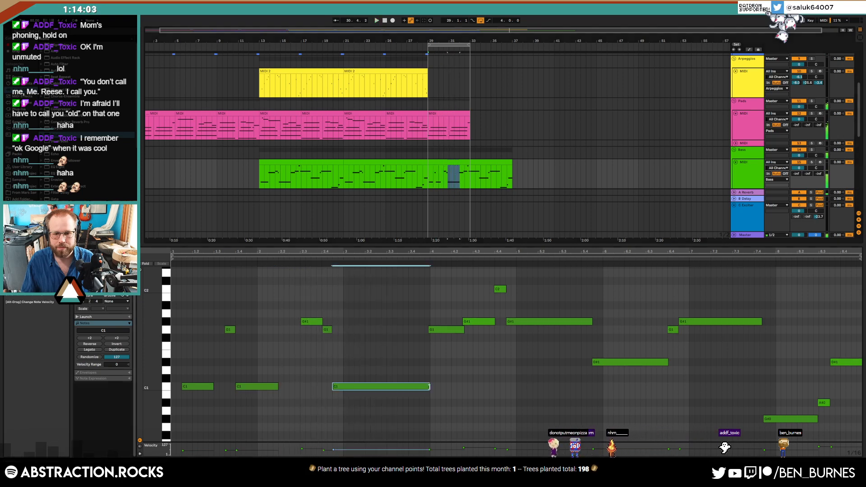
pyautogui.moveTo(429, 387); pyautogui.dragTo(376, 387)
# - Copy the short G1 and following C1 notes into the second half of bar 3 and shift the pair slightly later
pyautogui.click(239, 336)
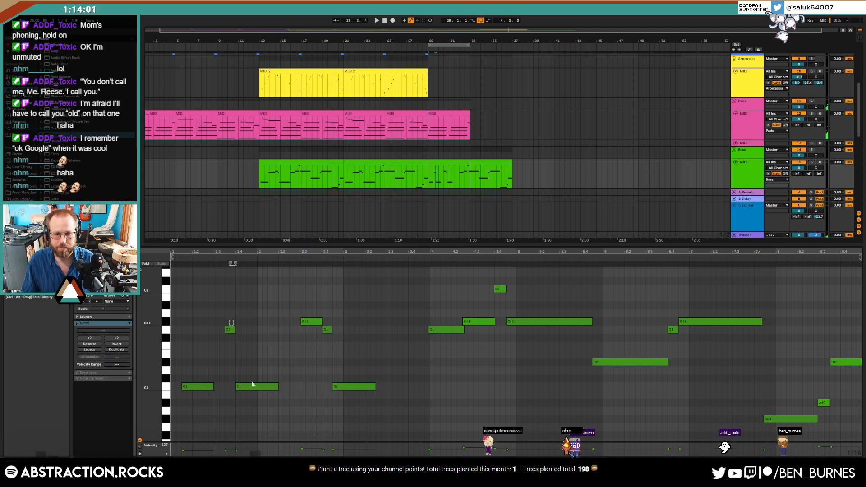
pyautogui.click(386, 318)
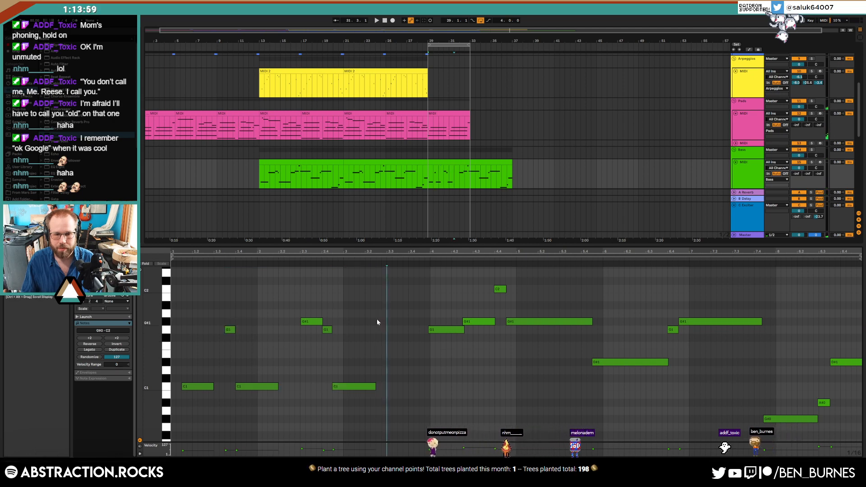
pyautogui.hotkey('ctrl', 'v')
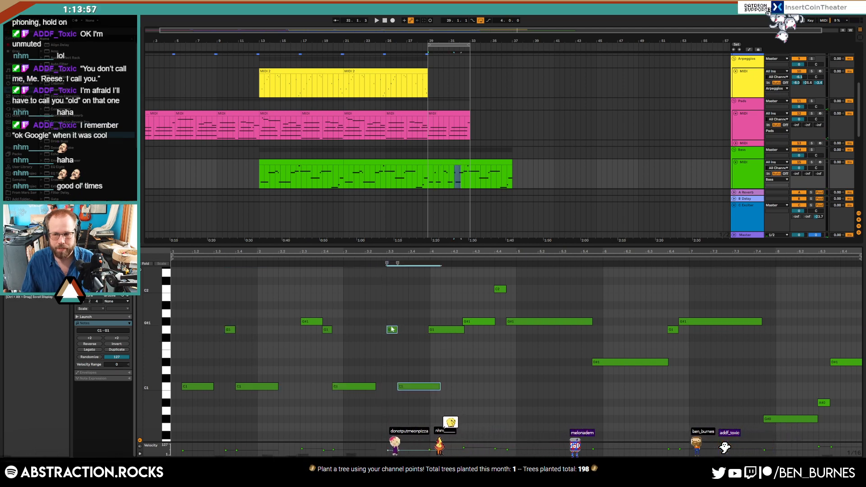
pyautogui.moveTo(392, 329); pyautogui.dragTo(402, 331)
pyautogui.click(403, 332)
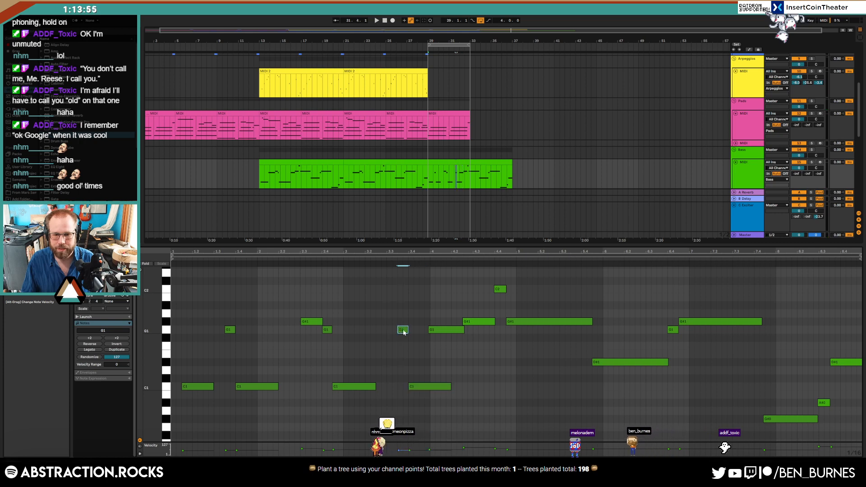
# - Move the G1 note in the clip's fourth bar slightly later and shorten the pasted C1 note before it
pyautogui.moveTo(458, 329); pyautogui.dragTo(453, 333)
pyautogui.click(455, 359)
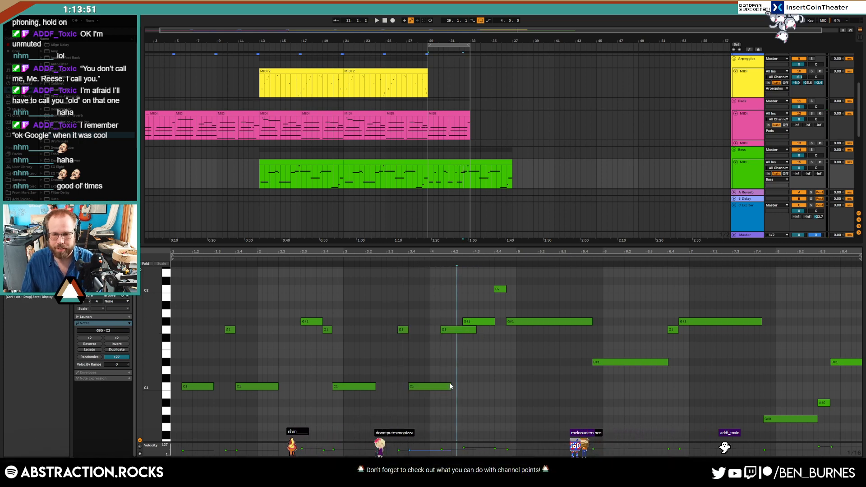
pyautogui.click(447, 386)
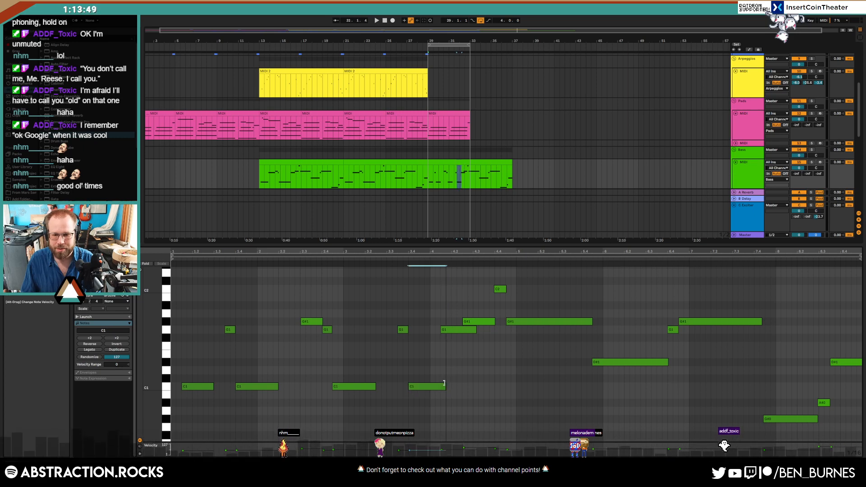
pyautogui.moveTo(446, 383); pyautogui.dragTo(440, 386)
# - Remove the bass notes beyond the clip's fourth bar and trim the clip to end at bar 33
pyautogui.click(484, 322)
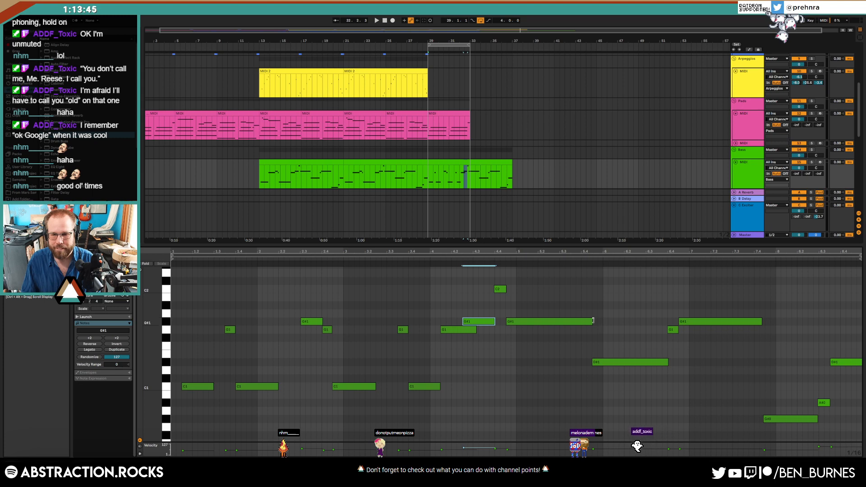
pyautogui.moveTo(773, 404); pyautogui.dragTo(841, 424)
pyautogui.press('Delete')
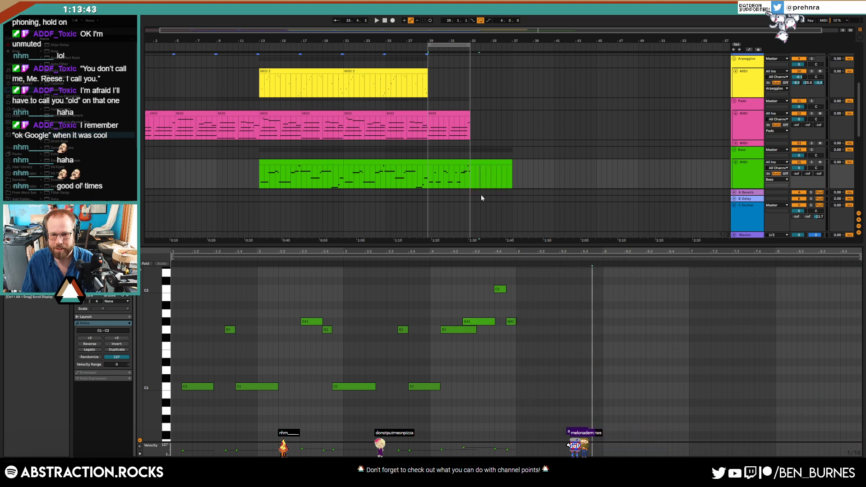
pyautogui.moveTo(511, 163); pyautogui.dragTo(472, 163)
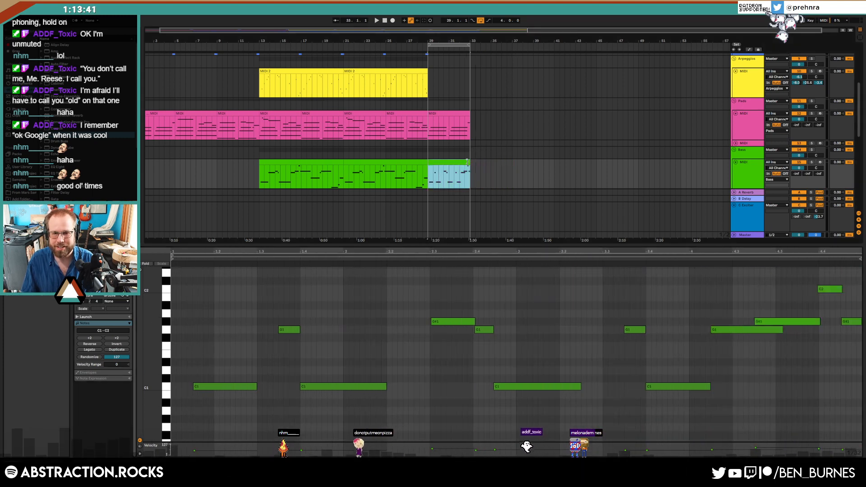
# - Tighten the end of the G1 note overlapping the G#1 in the clip's fourth bar and play the loop
pyautogui.scroll(1, 769, 376)
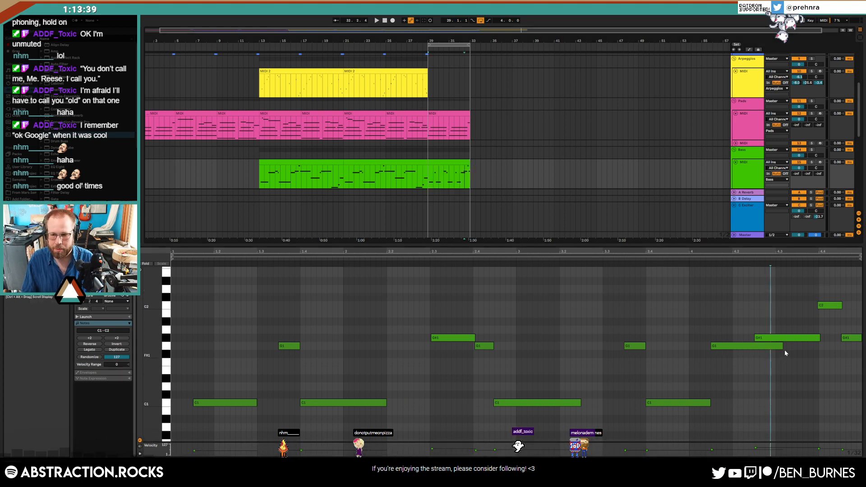
pyautogui.moveTo(782, 347); pyautogui.dragTo(753, 347)
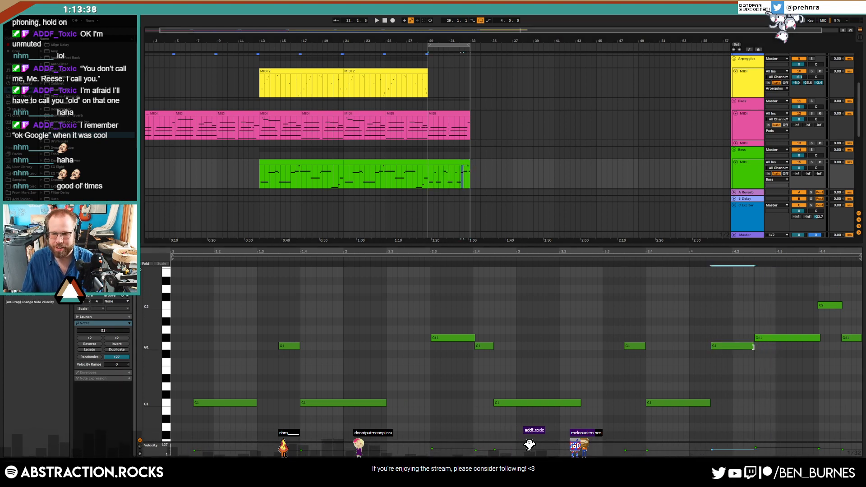
pyautogui.click(756, 317)
pyautogui.press('space')
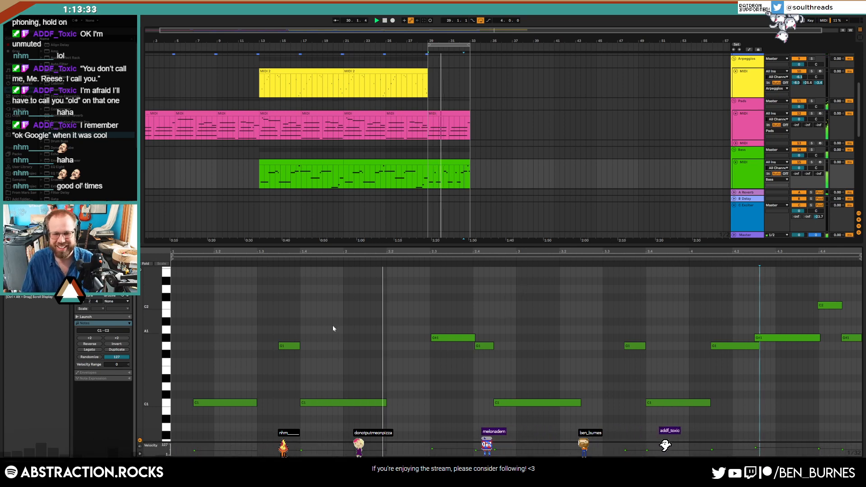
# - Shift the first G1 and C1 pair about an eighth note later, shorten that C1 and lengthen the next C1
pyautogui.moveTo(281, 324); pyautogui.dragTo(346, 406)
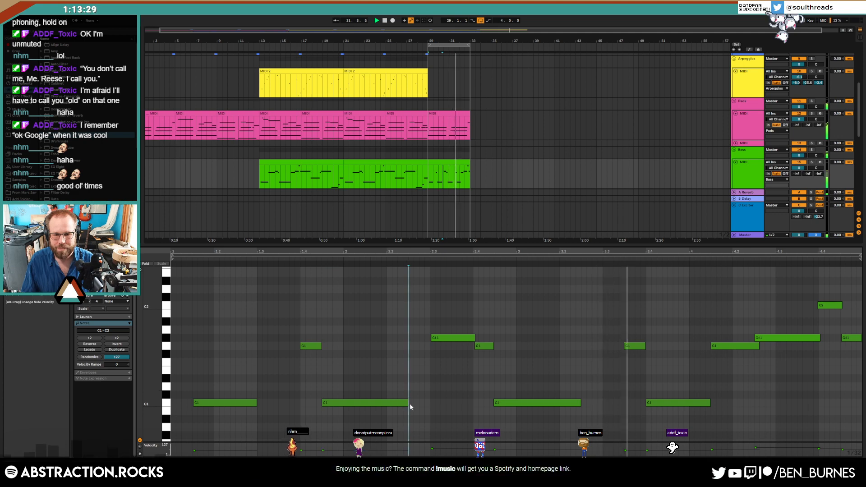
pyautogui.moveTo(407, 403); pyautogui.dragTo(391, 404)
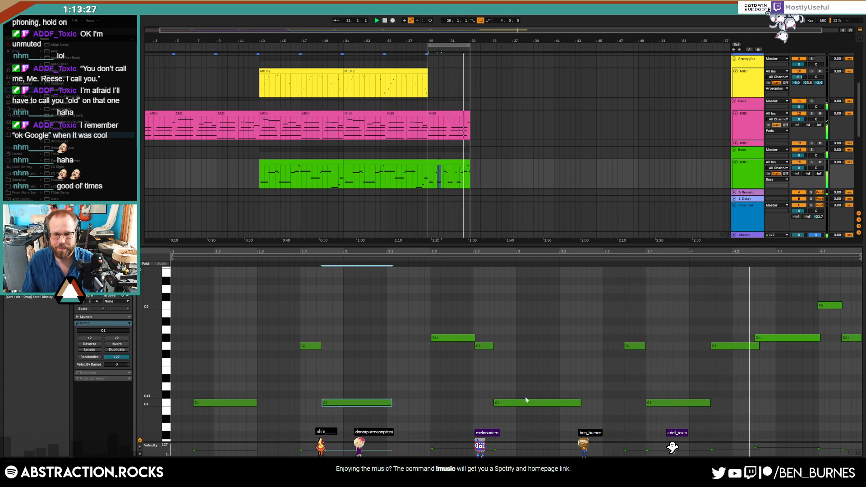
pyautogui.moveTo(580, 403); pyautogui.dragTo(602, 402)
# - Nudge the second short G1 and C1 pair, late in the clip's third bar, about an eighth note later
pyautogui.moveTo(631, 325); pyautogui.dragTo(688, 424)
pyautogui.press('Right')
pyautogui.press('Right')
pyautogui.press('Right')
pyautogui.press('Right')
pyautogui.click(754, 397)
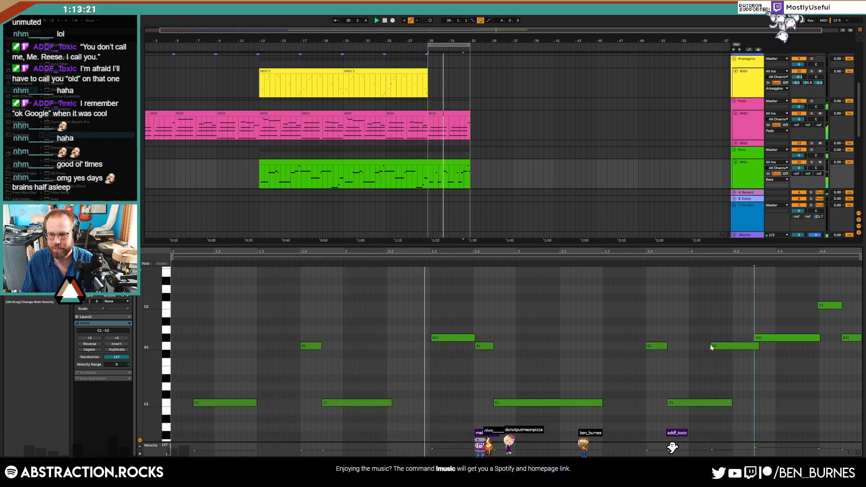
# - Start the fourth bar's G1 and G#1 notes later, end the G1 where the G#1 begins, and adjust the C2 note
pyautogui.moveTo(711, 346); pyautogui.dragTo(737, 351)
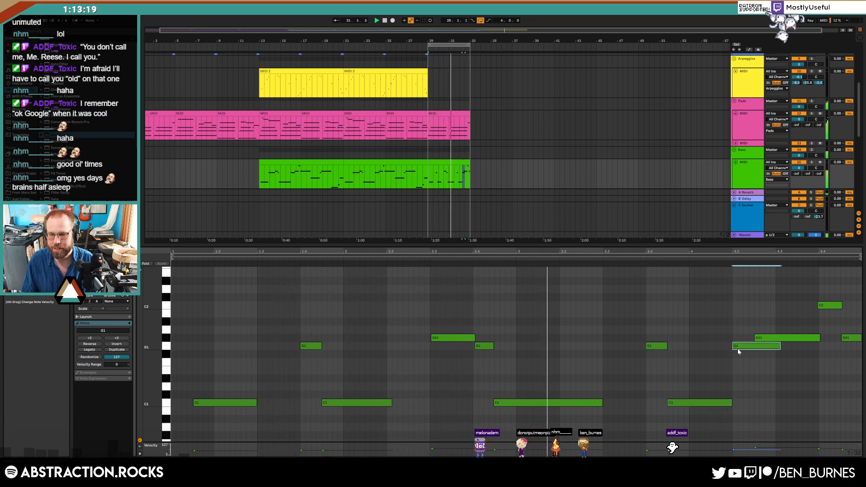
pyautogui.click(759, 338)
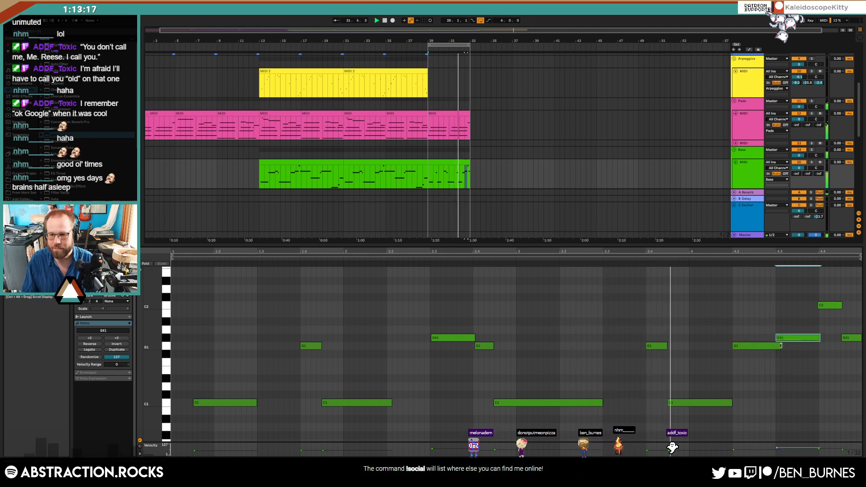
pyautogui.moveTo(779, 346); pyautogui.dragTo(774, 346)
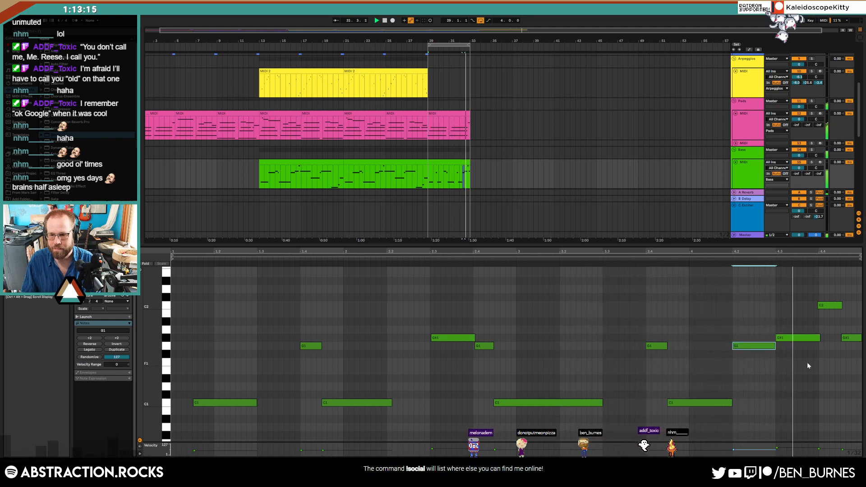
pyautogui.click(833, 307)
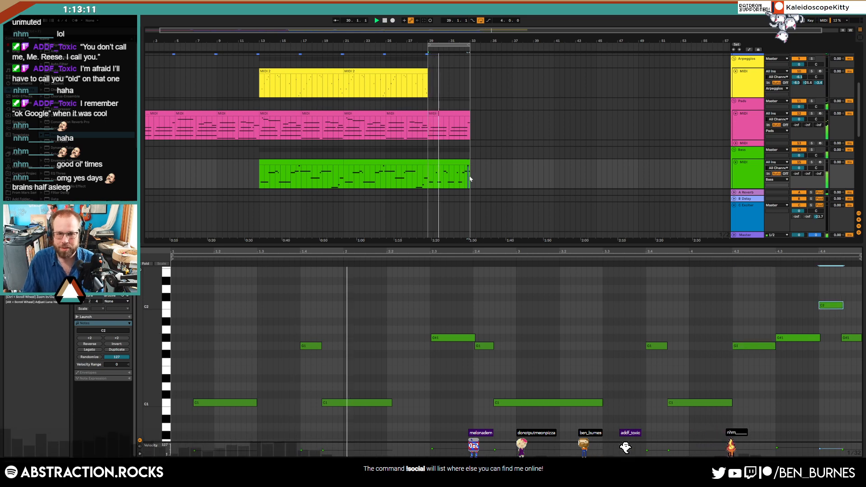
# - Delete the edited bass clip between bars 29 and 33
pyautogui.click(456, 163)
pyautogui.press('Delete')
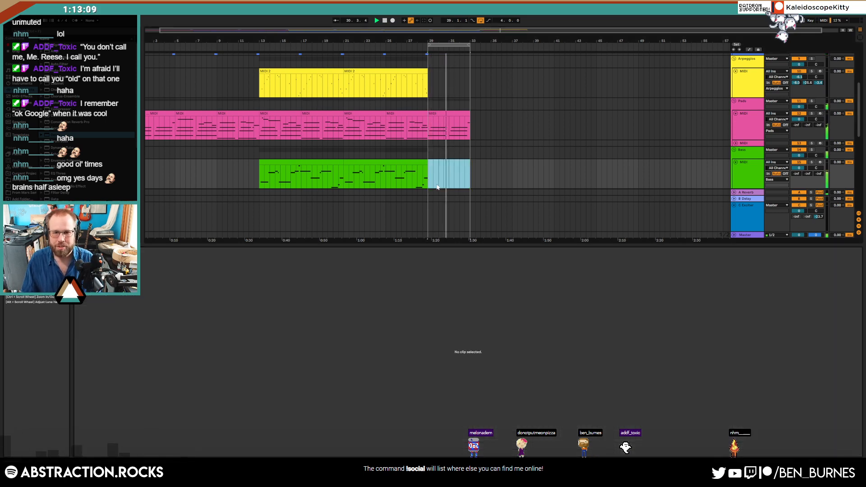
# - Copy the opening bar of the bass clip from bar 13 and paste it at bar 29 of the bass track
pyautogui.click(423, 177)
pyautogui.press('space')
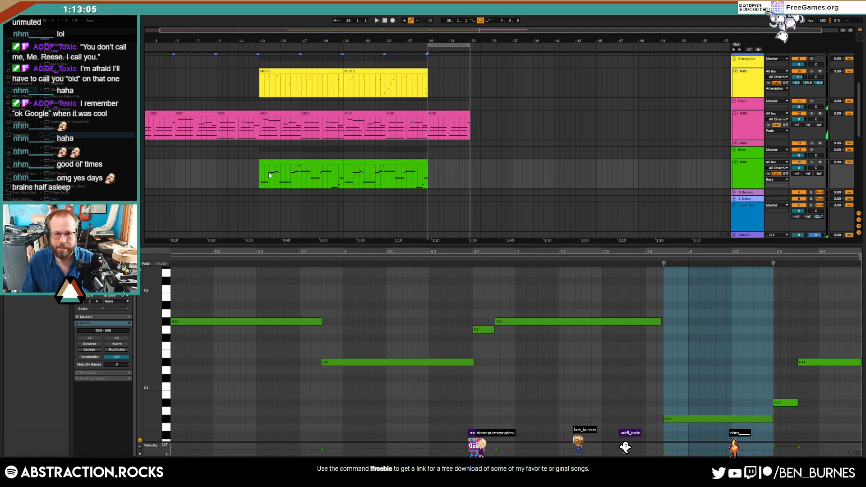
pyautogui.moveTo(269, 174); pyautogui.dragTo(331, 173)
pyautogui.click(428, 164)
pyautogui.hotkey('ctrl', 'v')
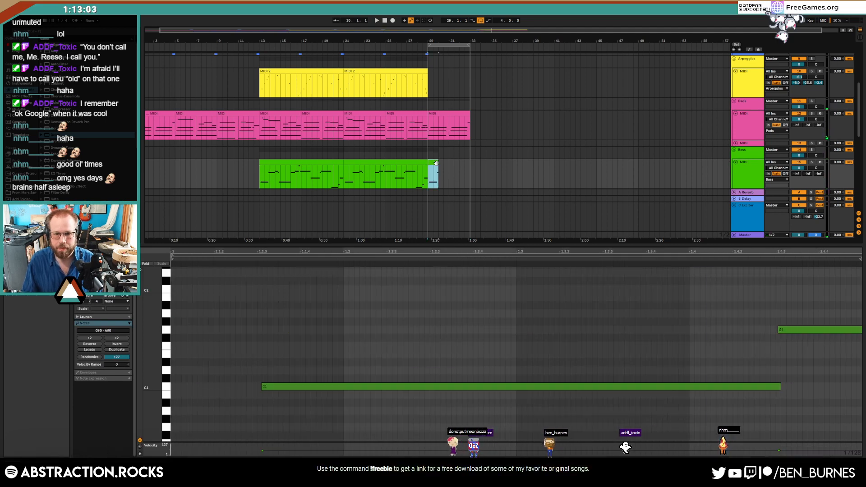
# - Duplicate the one-bar bass clip three times up to bar 33 and consolidate the copies into one clip
pyautogui.hotkey('ctrl', 'd')
pyautogui.hotkey('ctrl', 'd')
pyautogui.hotkey('ctrl', 'd')
pyautogui.click(434, 162)
pyautogui.keyDown('shift'); pyautogui.click(461, 162); pyautogui.keyUp('shift')
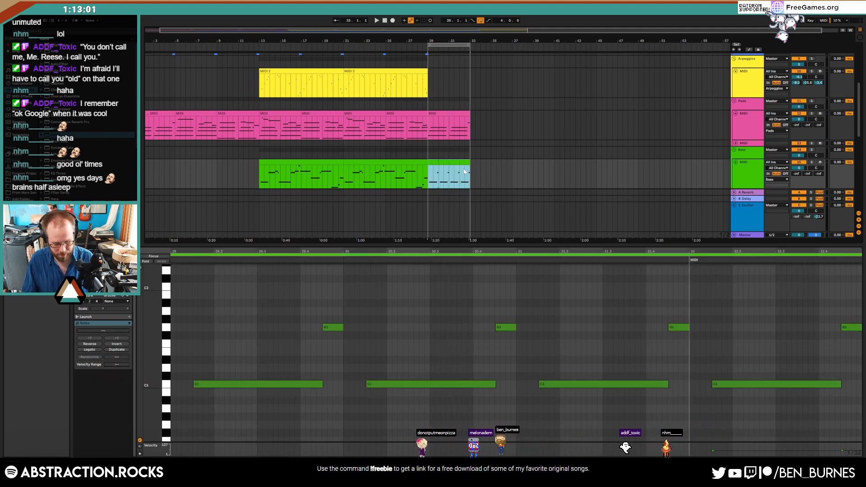
pyautogui.hotkey('ctrl', 'j')
# - Delete all the short G1 notes from the consolidated bass clip and play the loop
pyautogui.moveTo(269, 303); pyautogui.dragTo(854, 353)
pyautogui.press('Delete')
pyautogui.press('space')
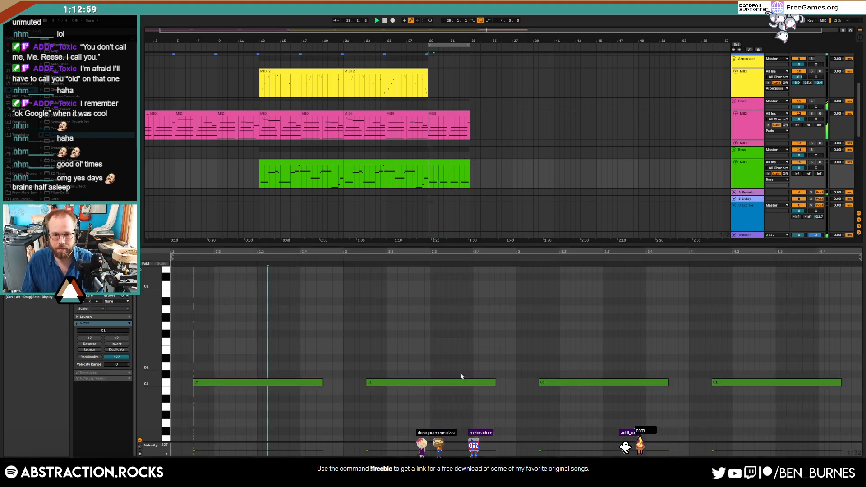
# - Shorten each of the four C1 bass notes by about an eighth note
pyautogui.moveTo(304, 348); pyautogui.dragTo(302, 382)
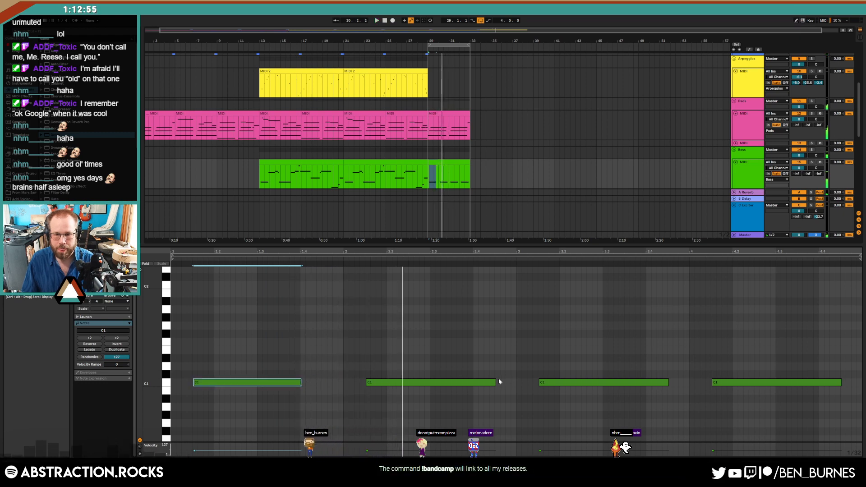
pyautogui.moveTo(496, 381); pyautogui.dragTo(472, 382)
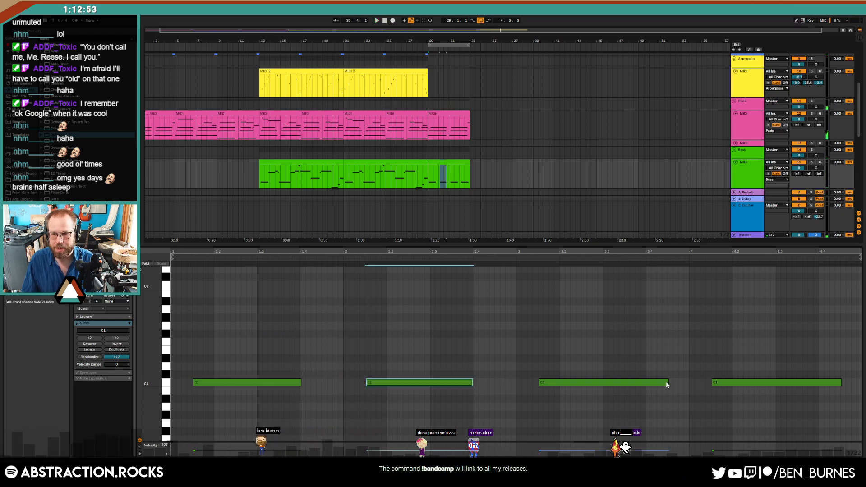
pyautogui.moveTo(668, 381); pyautogui.dragTo(646, 382)
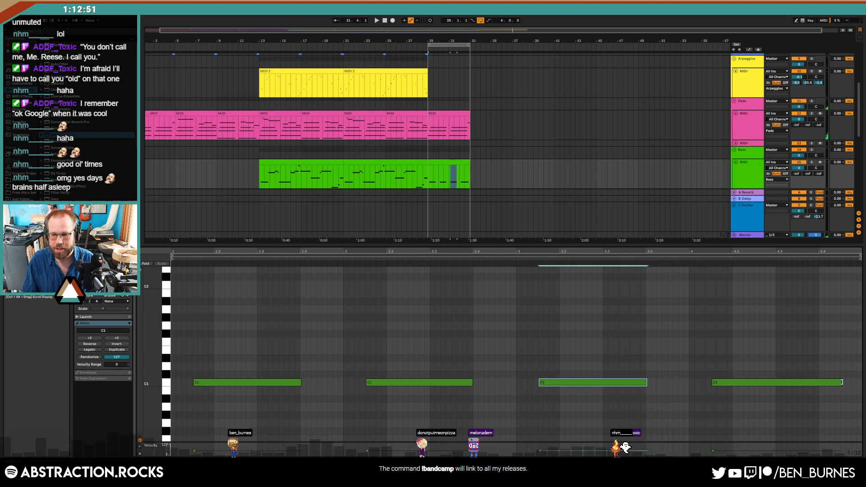
pyautogui.moveTo(841, 382); pyautogui.dragTo(817, 382)
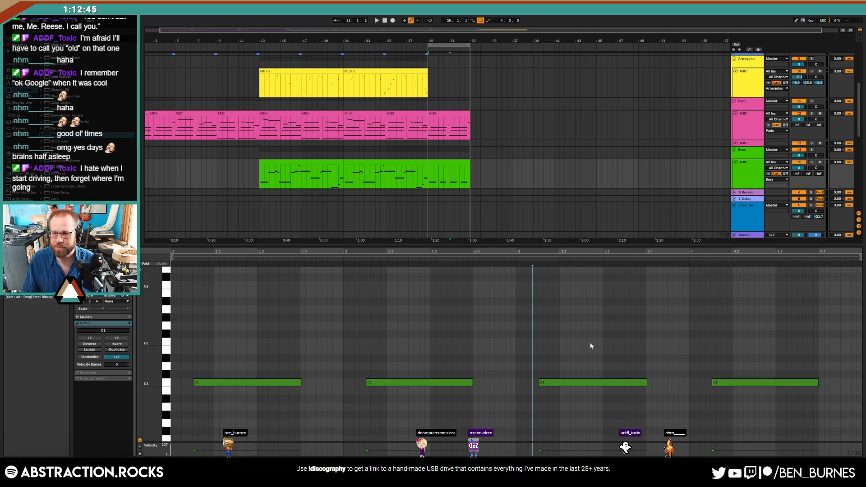
# - Extend the RACK drum part from bar 29 to 33 with a copy that has no closed hat notes
pyautogui.hotkey('shift', 'Tab')
pyautogui.click(412, 177)
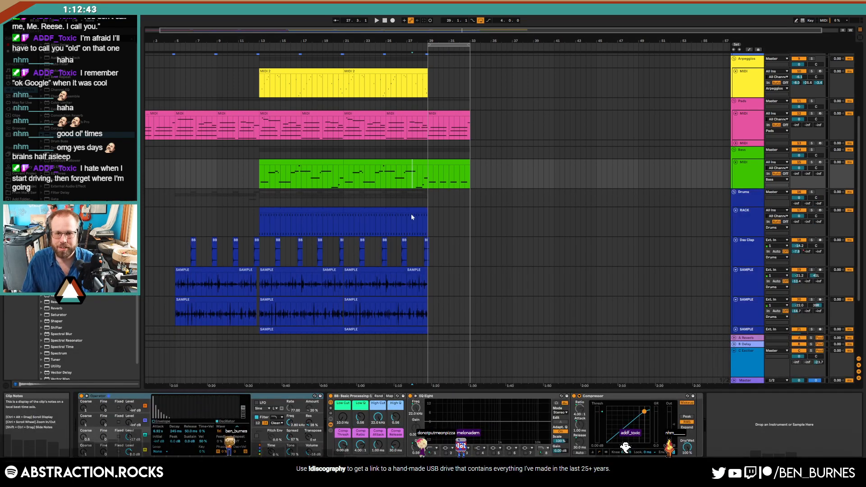
pyautogui.moveTo(344, 221); pyautogui.dragTo(428, 223)
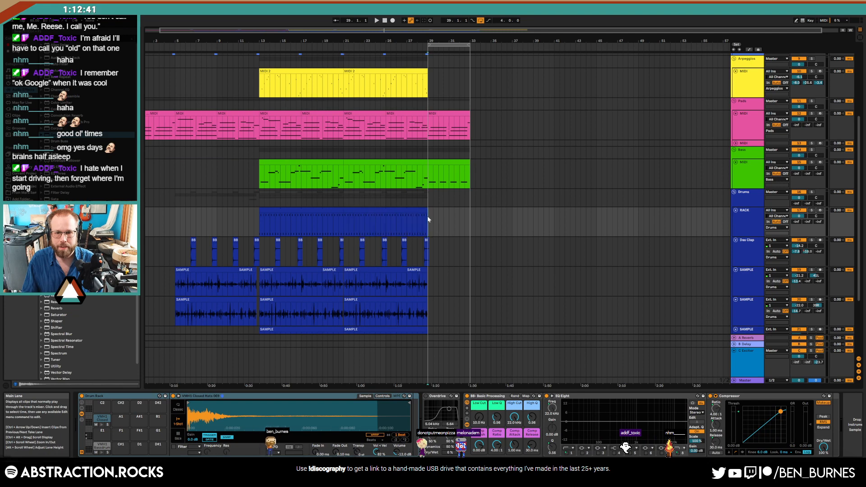
pyautogui.hotkey('ctrl', 'd')
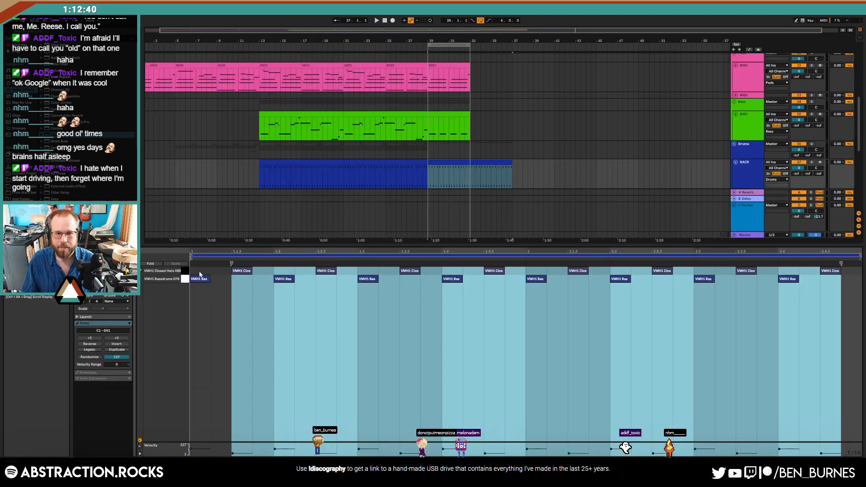
pyautogui.click(185, 272)
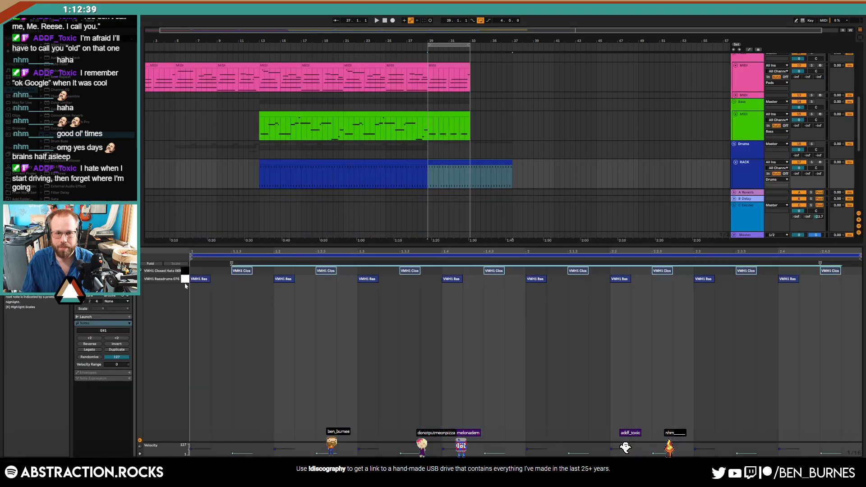
pyautogui.moveTo(512, 164); pyautogui.dragTo(485, 167)
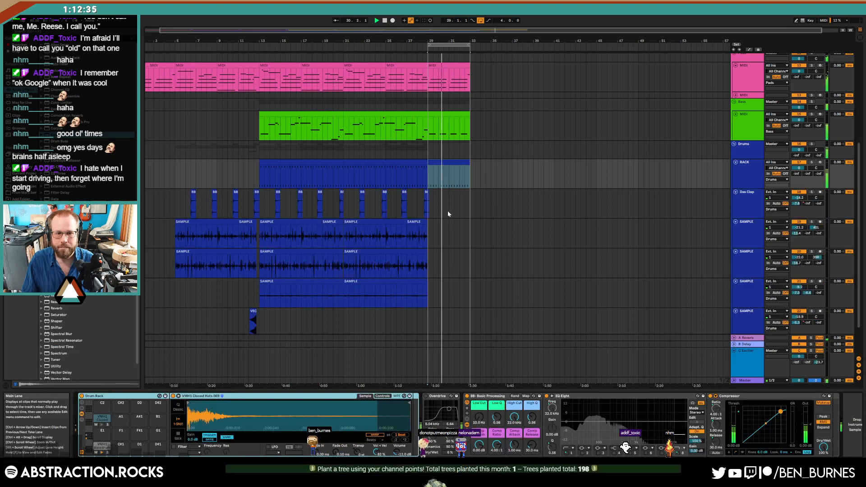
pyautogui.keyDown('shift'); pyautogui.click(277, 192); pyautogui.keyUp('shift')
pyautogui.moveTo(277, 191)
pyautogui.mouseDown()
pyautogui.moveTo(443, 204)
pyautogui.moveTo(428, 206)
pyautogui.mouseUp()
pyautogui.hotkey('ctrl', 'z')
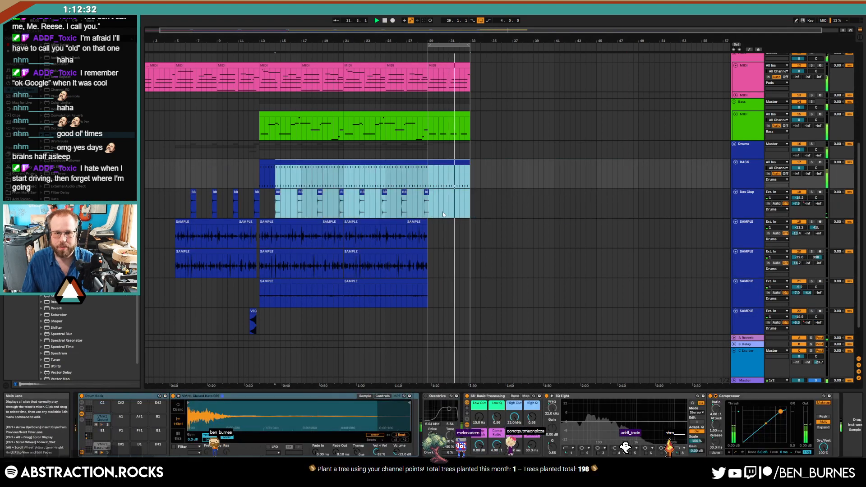
# - Copy the clap samples across bars 29 to 33, keeping their two-bar spacing
pyautogui.click(422, 195)
pyautogui.scroll(2, 428, 193)
pyautogui.click(425, 192)
pyautogui.moveTo(423, 193); pyautogui.dragTo(521, 199)
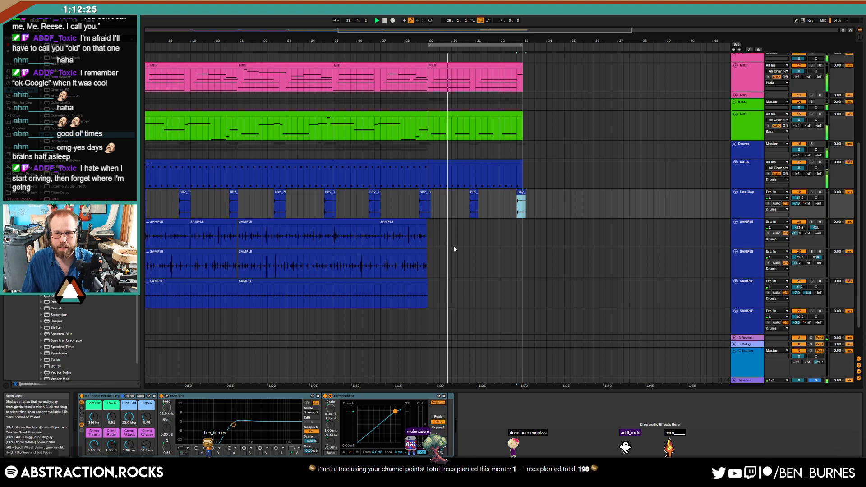
# - Try to duplicate the third drum SAMPLE track's eight-bar clip from bar 29
pyautogui.scroll(-3, 453, 245)
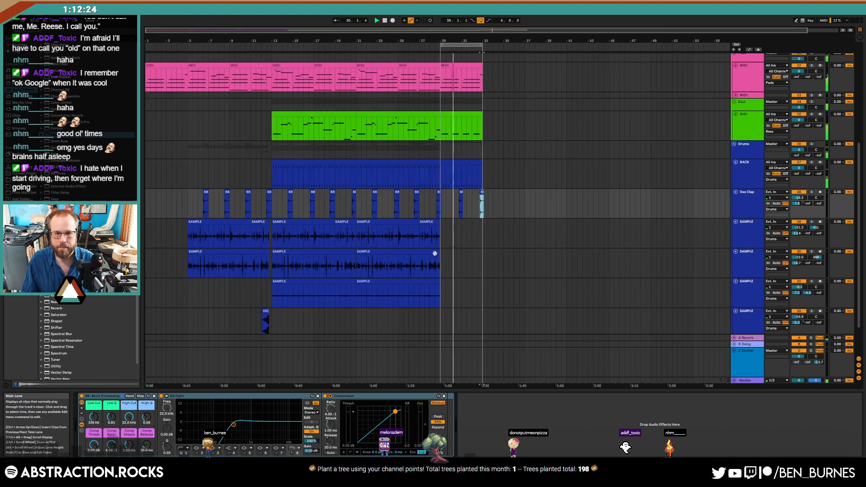
pyautogui.click(433, 282)
pyautogui.hotkey('ctrl', 'd')
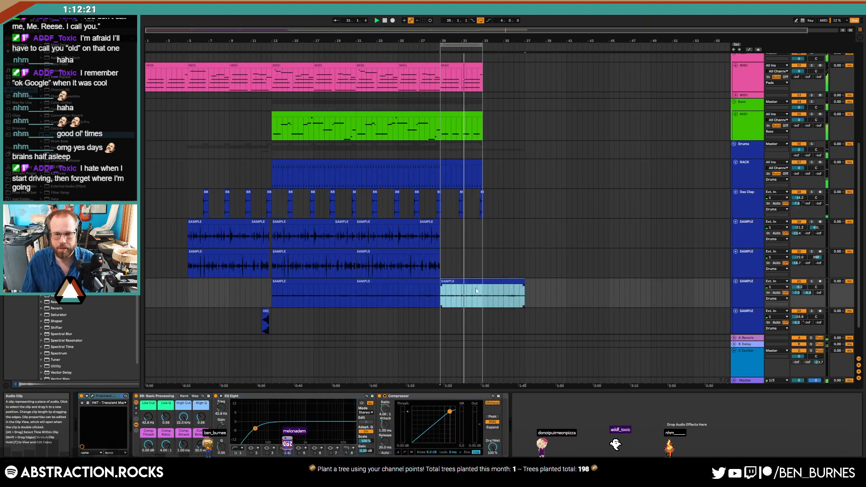
pyautogui.click(524, 279)
pyautogui.click(523, 281)
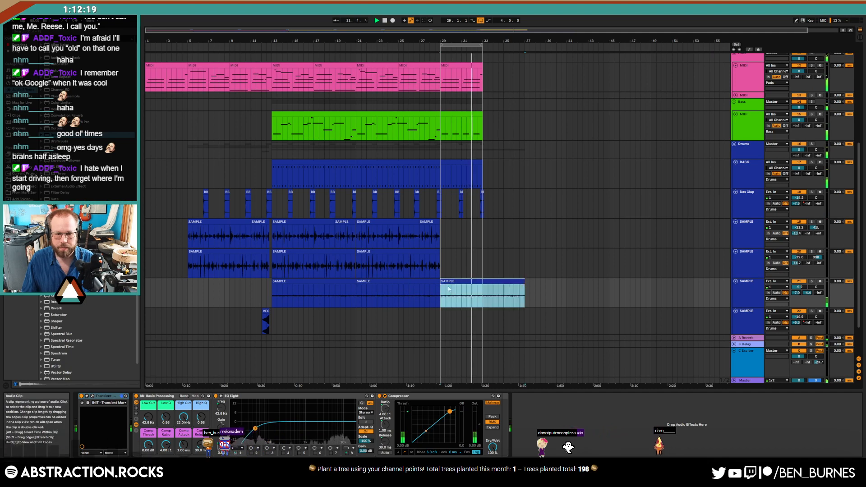
# - Copy the reversed VEC3 clap leading into bar 13 and paste it into bar 28 ahead of the new section
pyautogui.scroll(-2, 285, 320)
pyautogui.moveTo(260, 278); pyautogui.dragTo(273, 278)
pyautogui.hotkey('ctrl', 'c')
pyautogui.click(430, 274)
pyautogui.hotkey('ctrl', 'v')
pyautogui.scroll(5, 430, 275)
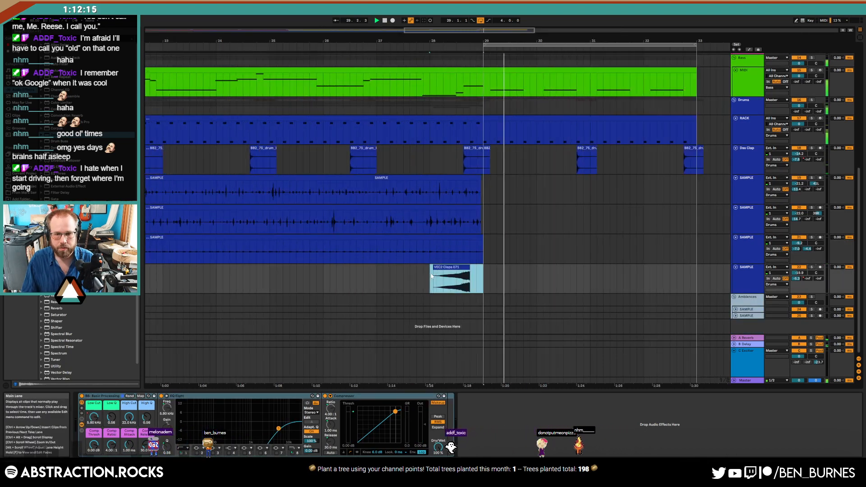
# - Copy bar 28 of the third drum SAMPLE track into bars 29 and 31 only
pyautogui.moveTo(430, 253); pyautogui.dragTo(483, 254)
pyautogui.click(486, 253)
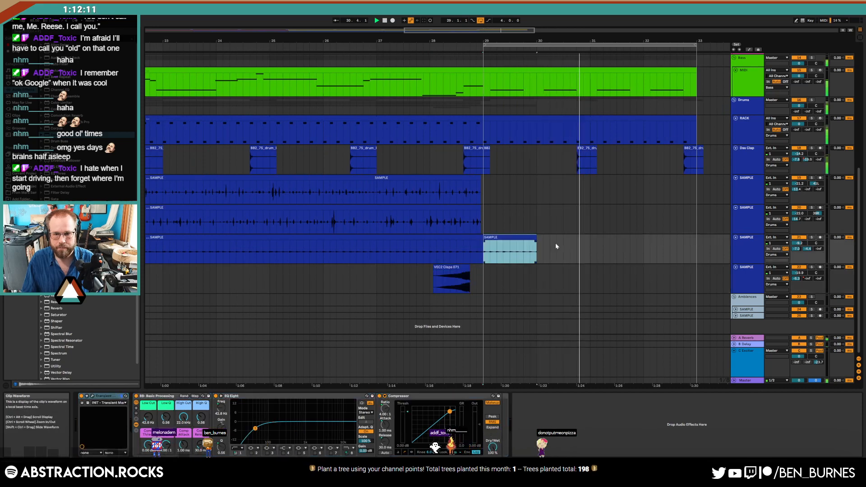
pyautogui.hotkey('ctrl', 'd')
pyautogui.hotkey('ctrl', 'd')
pyautogui.click(576, 238)
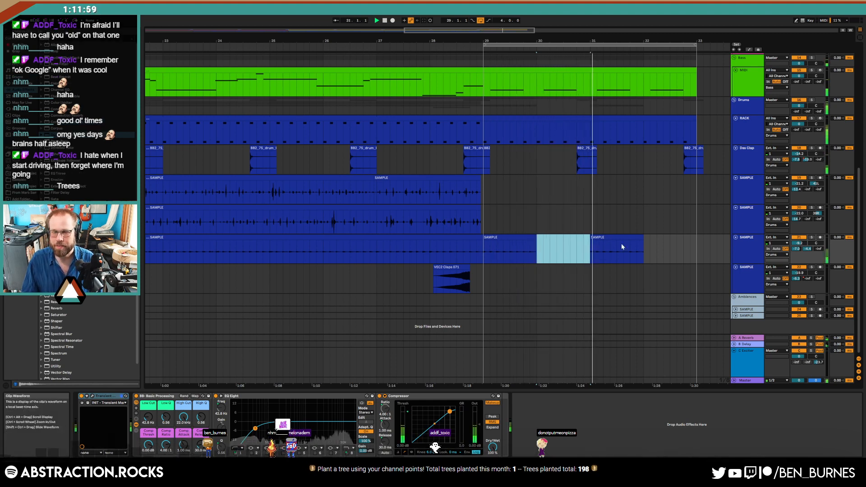
# - Transpose both C and G chords in the pads clip at bar 29 up one octave and play the loop
pyautogui.scroll(2, 648, 252)
pyautogui.doubleClick(650, 267)
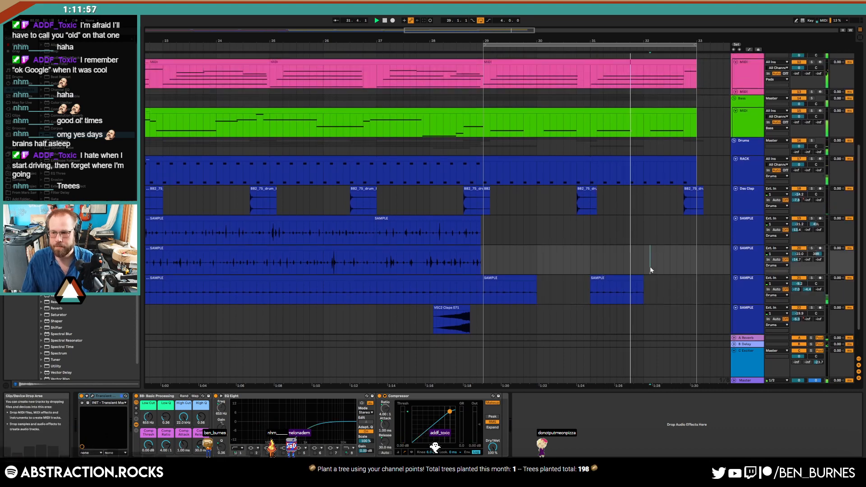
pyautogui.hotkey('shift', 'Tab')
pyautogui.scroll(-5, 620, 239)
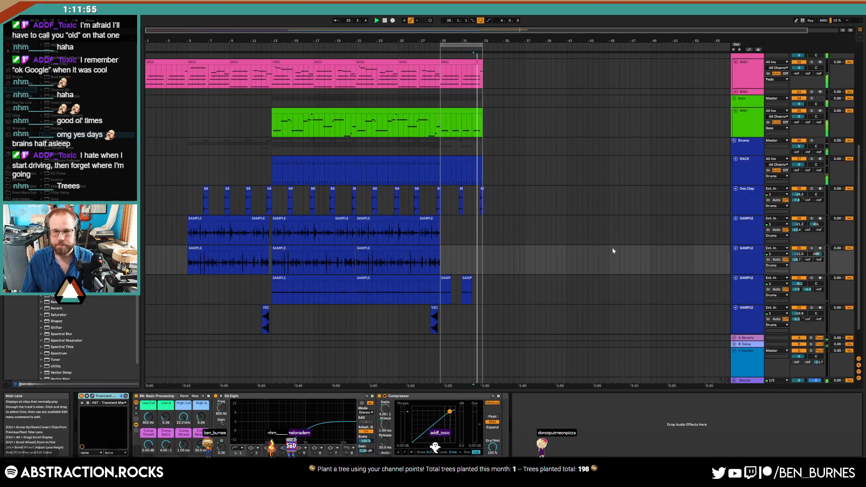
pyautogui.scroll(5, 539, 247)
pyautogui.click(448, 156)
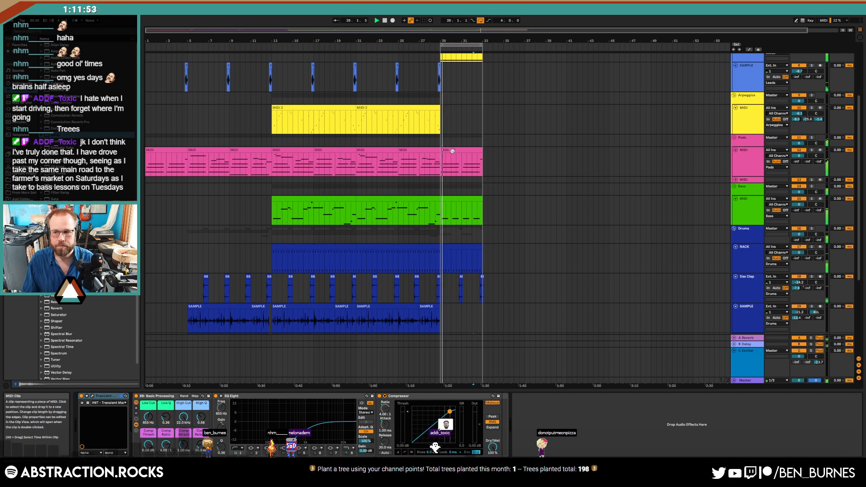
pyautogui.doubleClick(452, 150)
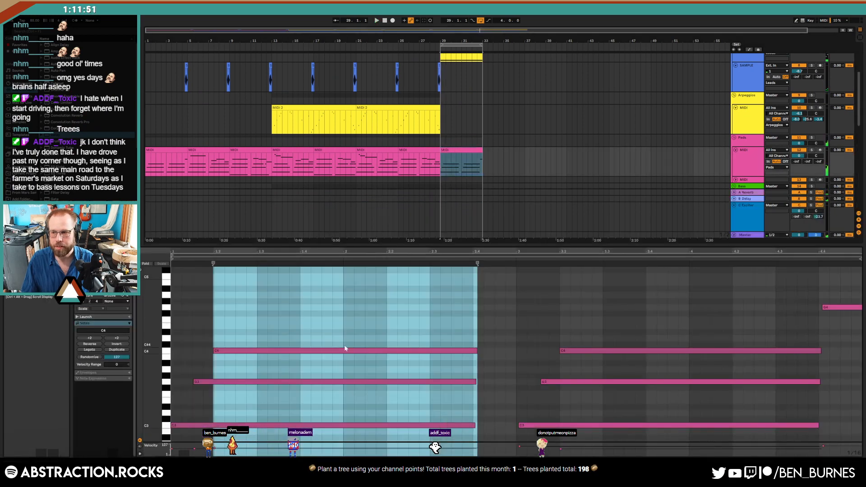
pyautogui.moveTo(355, 311); pyautogui.dragTo(607, 447)
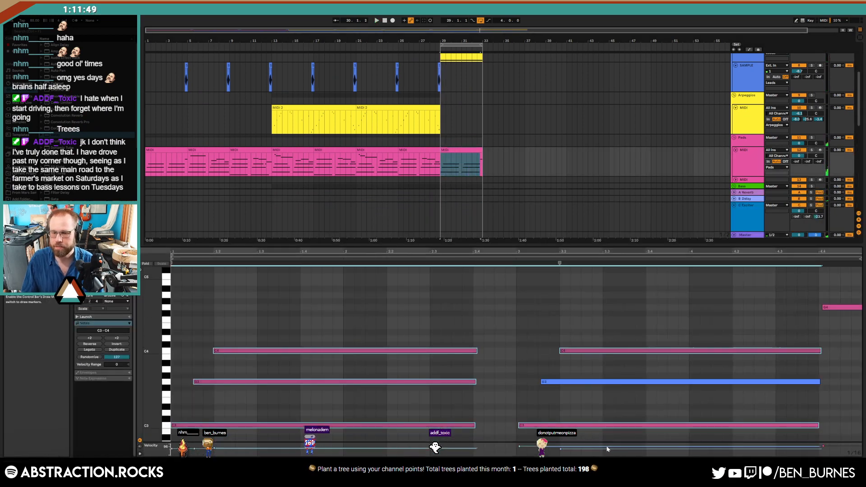
pyautogui.hotkey('shift', 'Up')
pyautogui.click(683, 331)
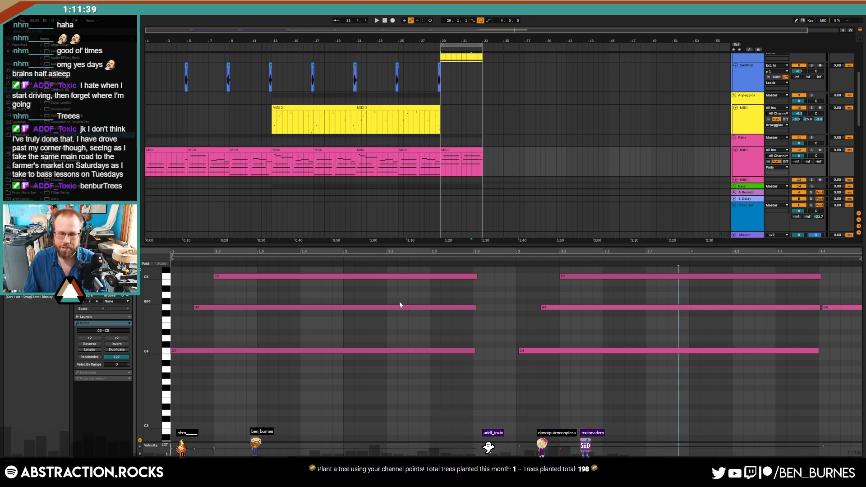
pyautogui.click(459, 152)
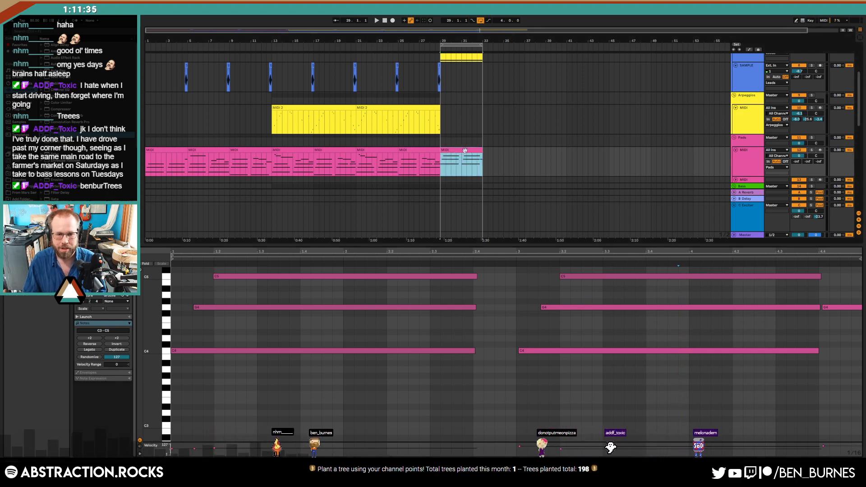
pyautogui.press('space')
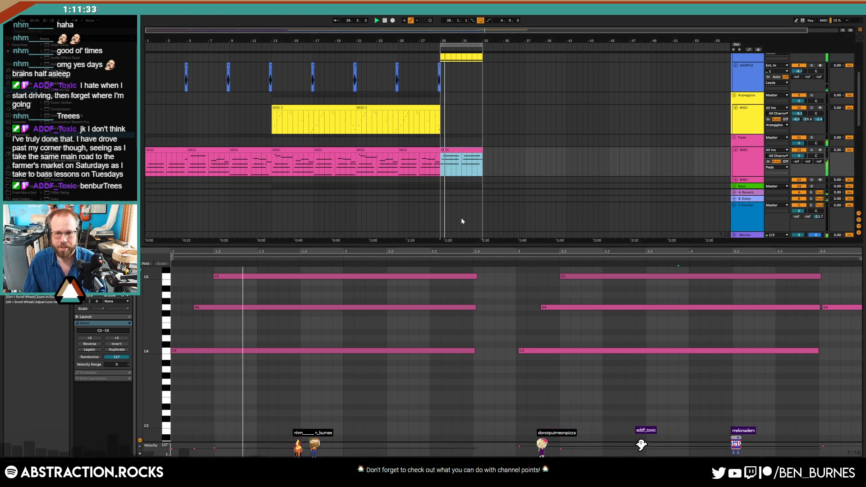
# - Shorten the three notes of both pad chords by about a quarter note
pyautogui.click(483, 310)
pyautogui.click(476, 306)
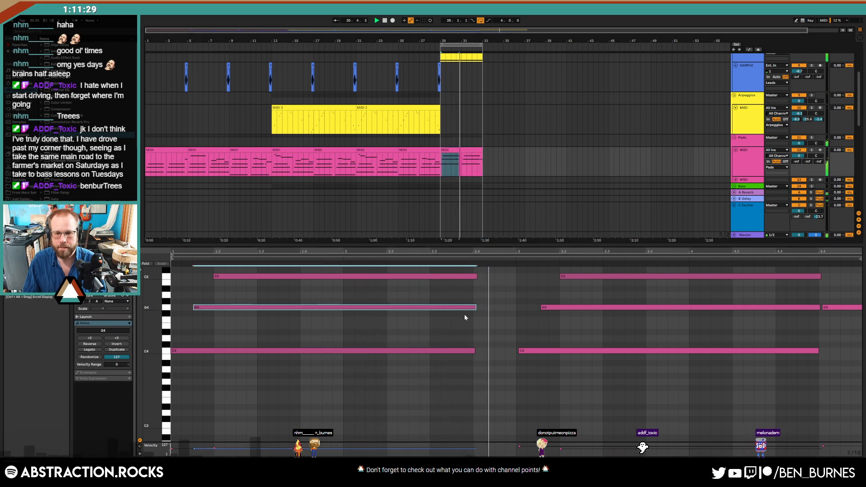
pyautogui.moveTo(451, 379); pyautogui.dragTo(429, 278)
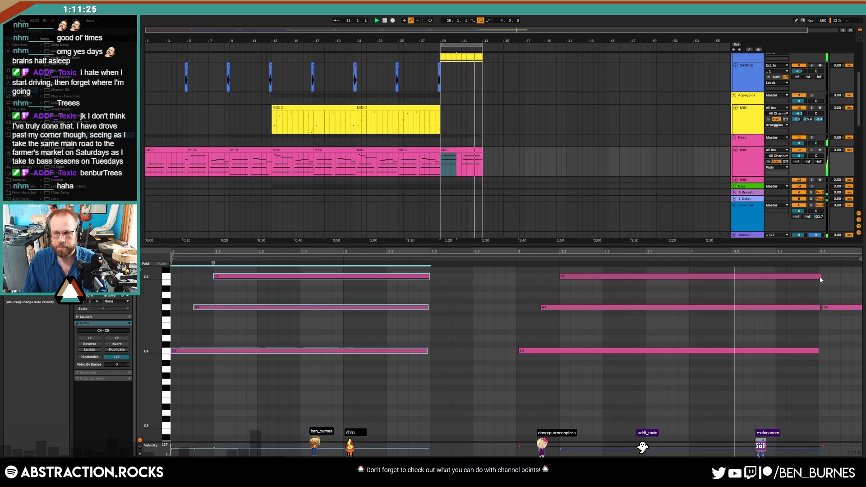
pyautogui.moveTo(818, 277); pyautogui.dragTo(777, 277)
pyautogui.moveTo(818, 351); pyautogui.dragTo(776, 350)
pyautogui.moveTo(818, 307); pyautogui.dragTo(777, 308)
pyautogui.click(820, 308)
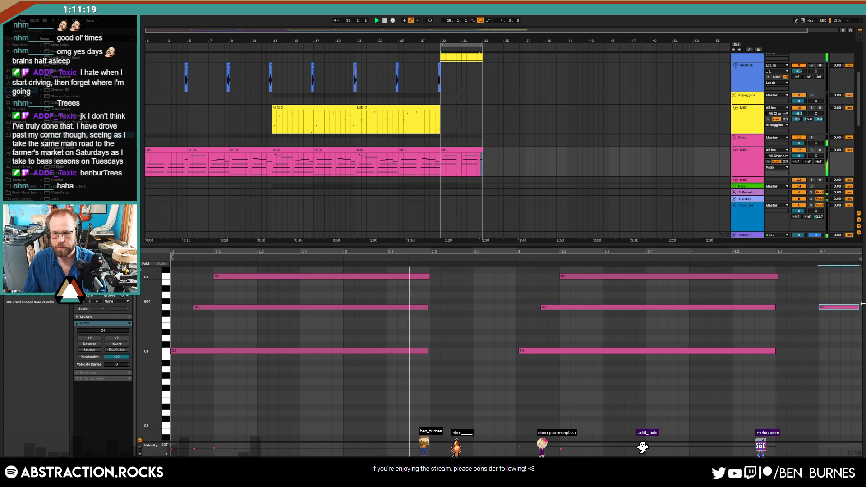
# - Recolour the Leads MIDI clip at bar 29 to match its track colour
pyautogui.hotkey('shift', 'Tab')
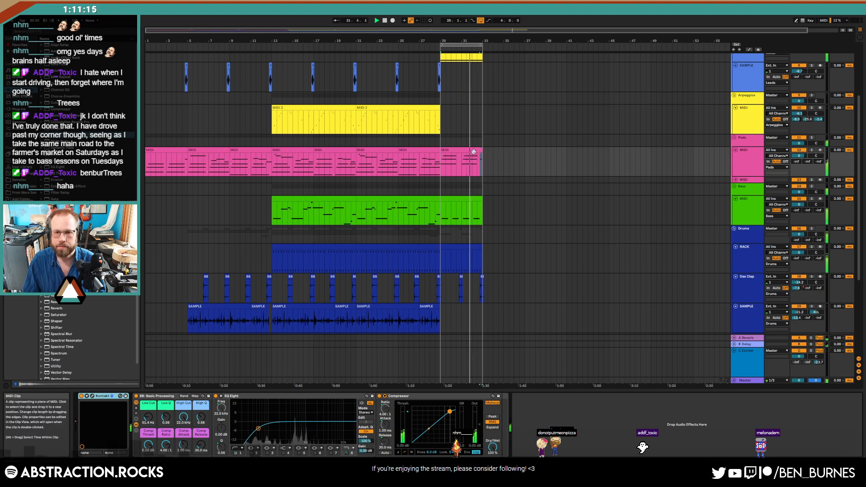
pyautogui.scroll(4, 462, 197)
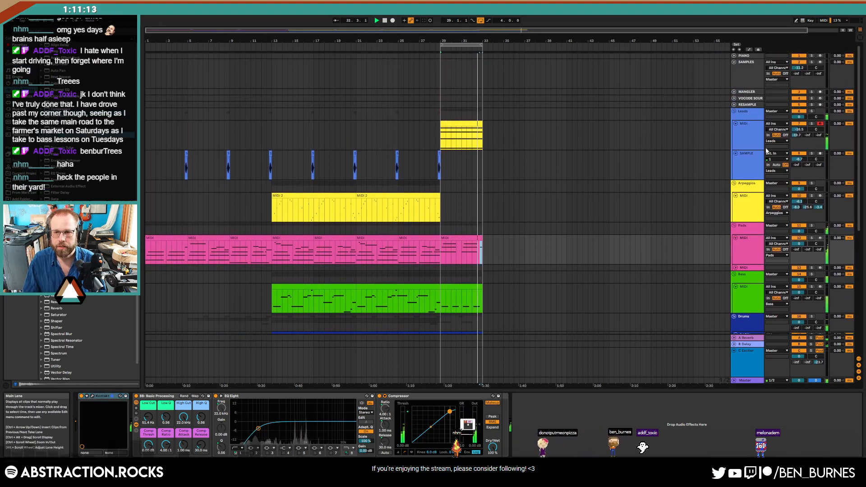
pyautogui.rightClick(744, 189)
pyautogui.click(789, 282)
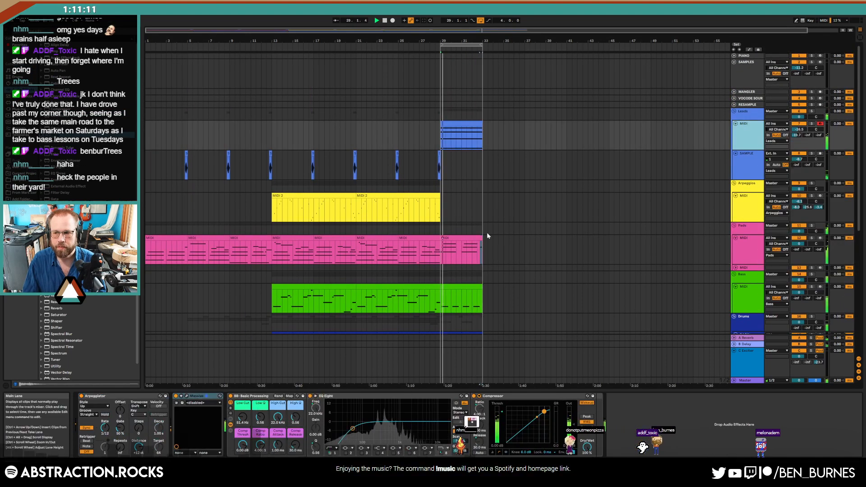
# - Add a G1 note on beat 2.4 and an A#0 note on beat 4.4 of the bass clip at bar 29
pyautogui.scroll(-3, 489, 229)
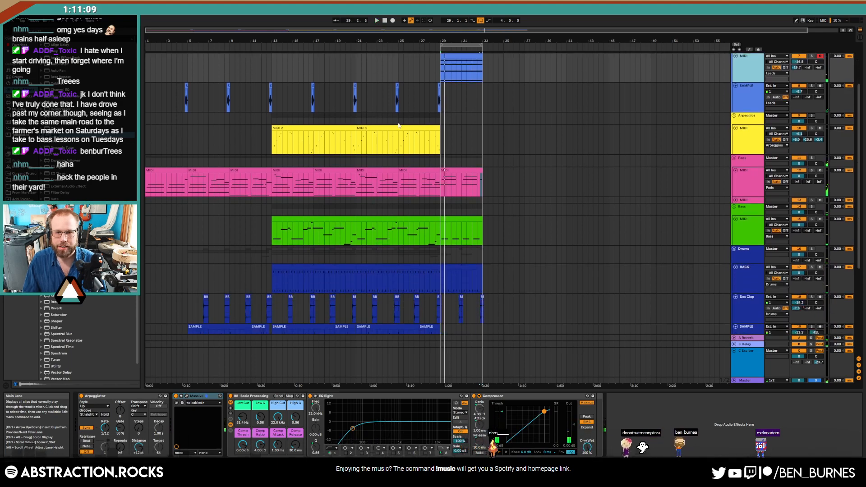
pyautogui.scroll(-5, 463, 234)
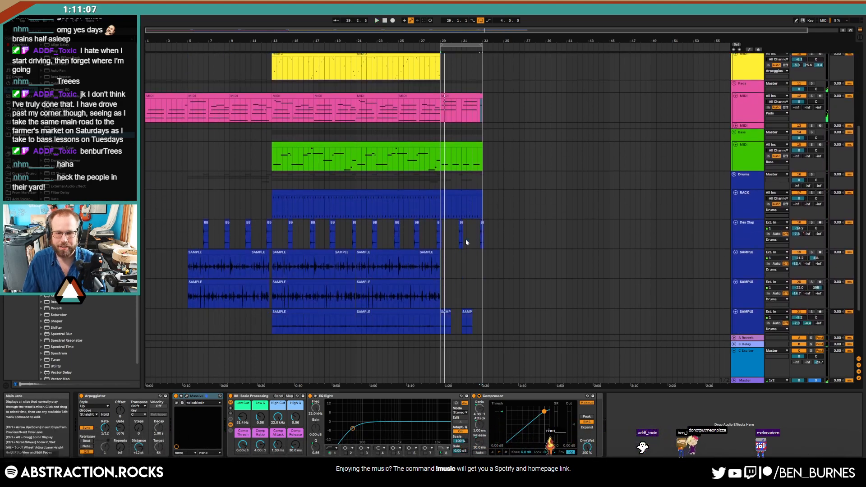
pyautogui.scroll(-2, 468, 239)
pyautogui.scroll(5, 480, 246)
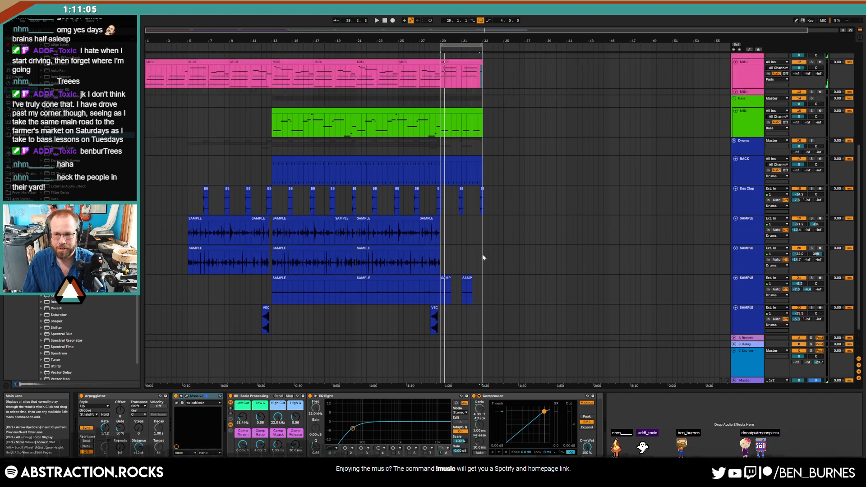
pyautogui.scroll(3, 460, 260)
pyautogui.doubleClick(445, 257)
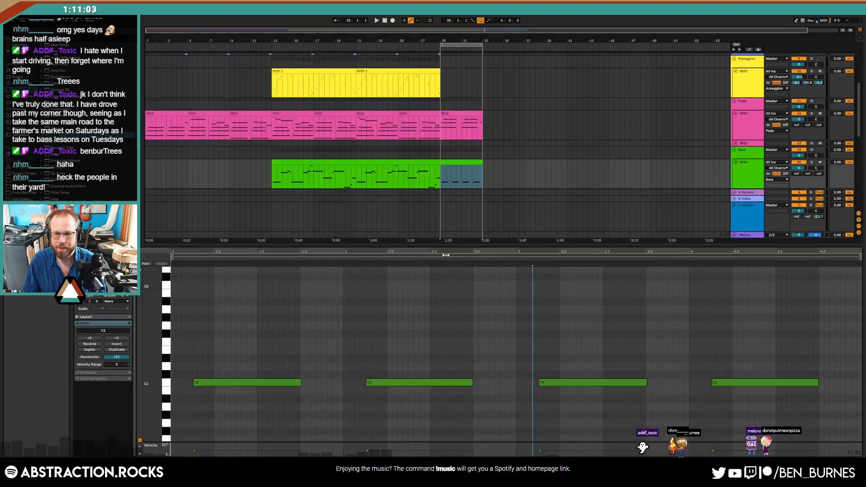
pyautogui.click(518, 321)
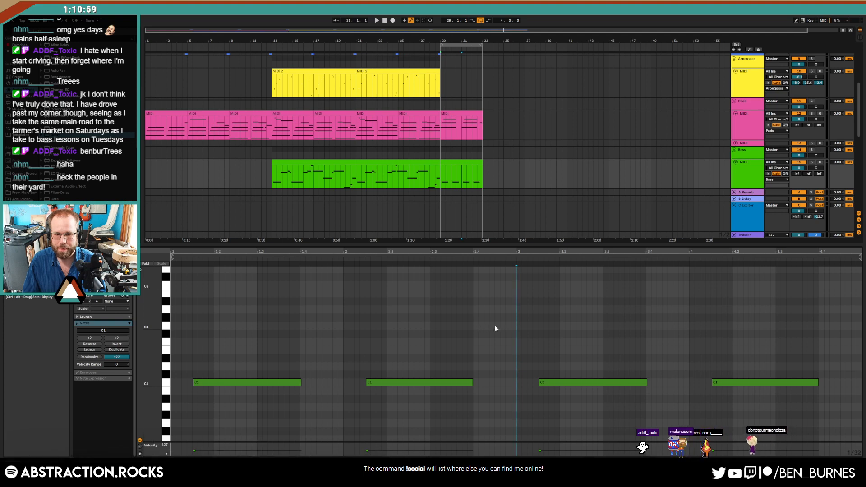
pyautogui.moveTo(496, 326); pyautogui.dragTo(535, 326)
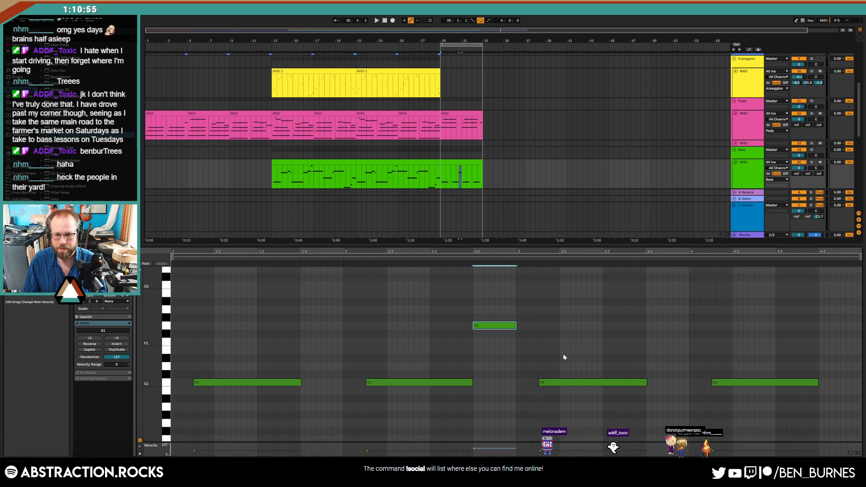
pyautogui.moveTo(820, 399); pyautogui.dragTo(861, 400)
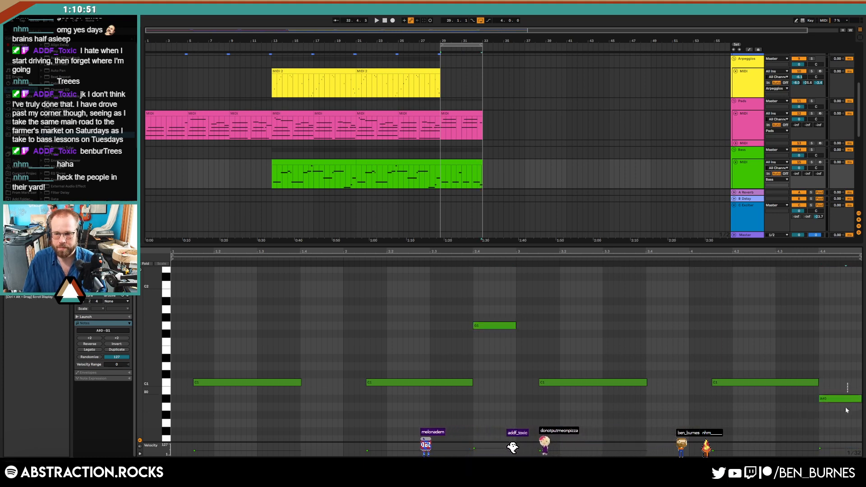
pyautogui.keyDown('shift'); pyautogui.click(497, 326); pyautogui.keyUp('shift')
pyautogui.moveTo(486, 326); pyautogui.dragTo(486, 328)
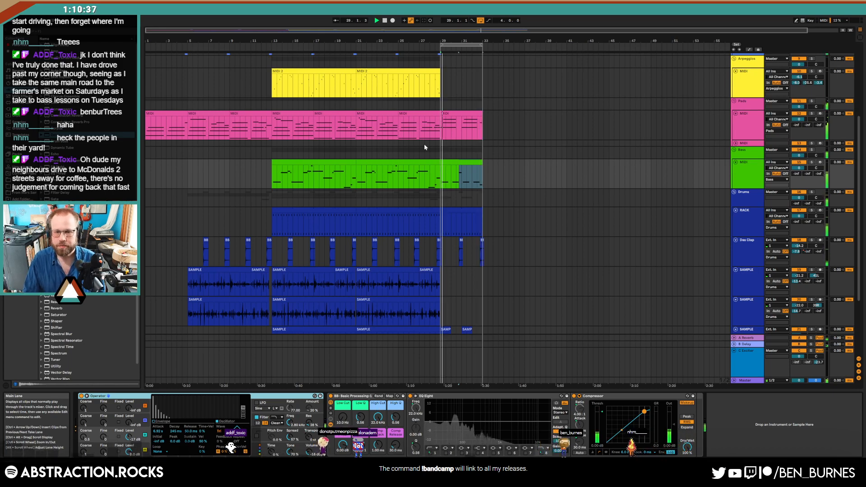
pyautogui.click(450, 161)
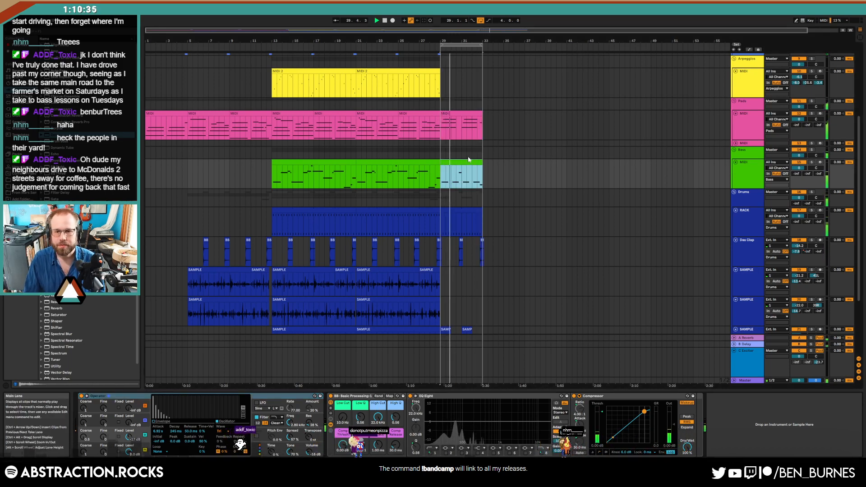
# - Duplicate the Leads MIDI track with its chord clip and set the copy's Arpeggiator rate to 1/24
pyautogui.scroll(6, 475, 160)
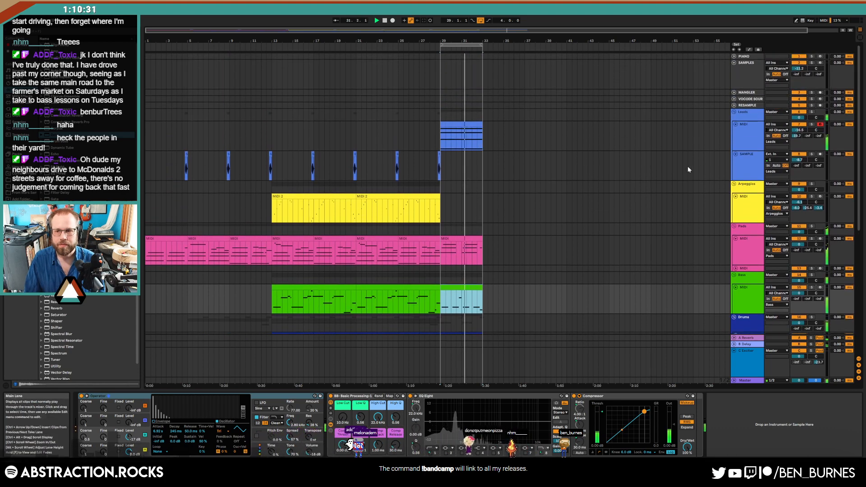
pyautogui.click(751, 139)
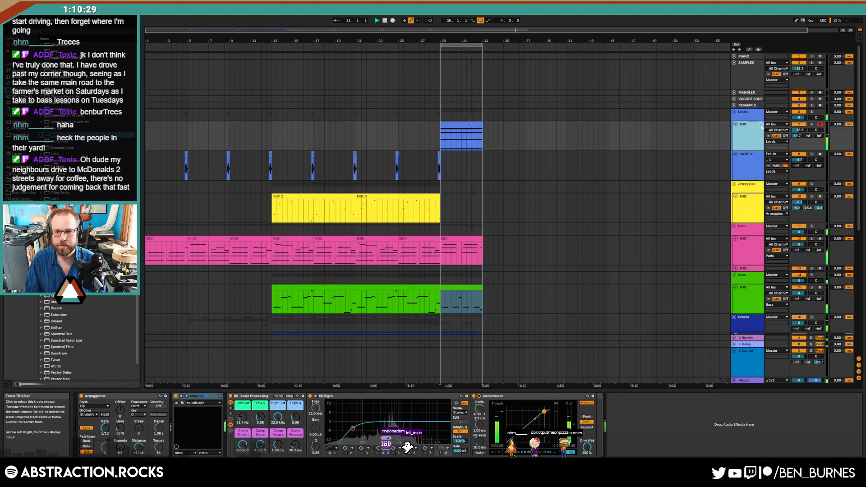
pyautogui.hotkey('ctrl', 'd')
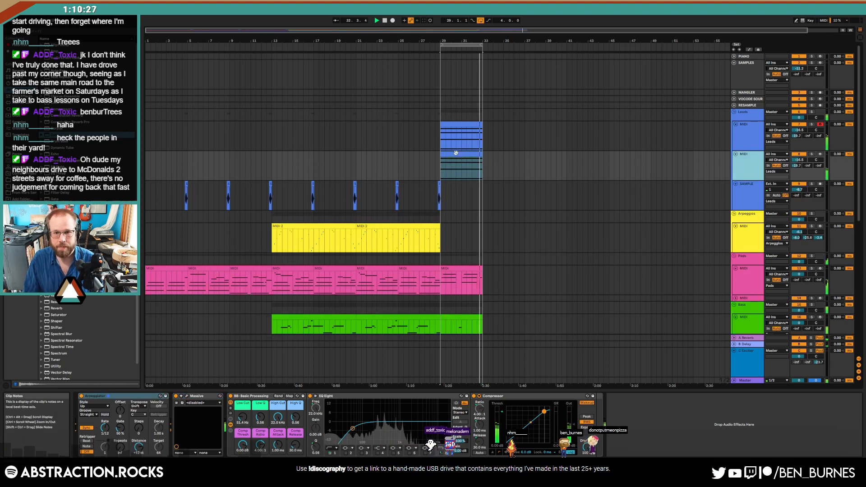
pyautogui.click(462, 155)
pyautogui.click(104, 428)
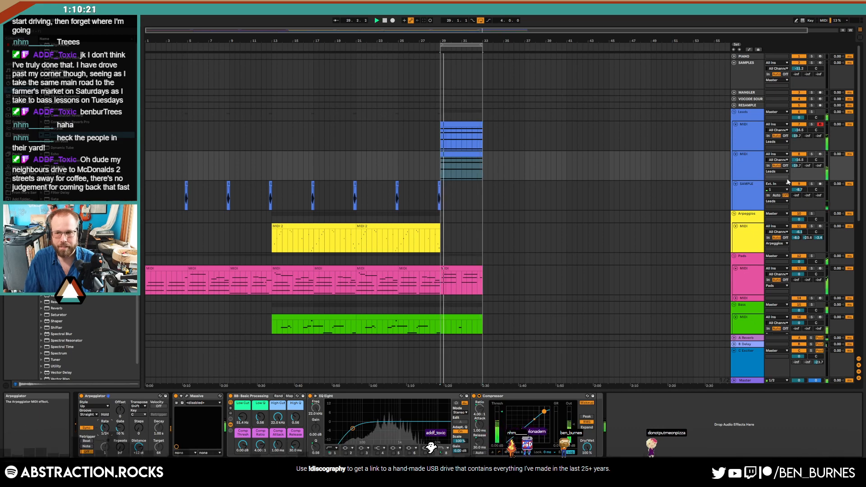
# - Lower the volume of the duplicated Leads MIDI track while the loop plays
pyautogui.doubleClick(474, 155)
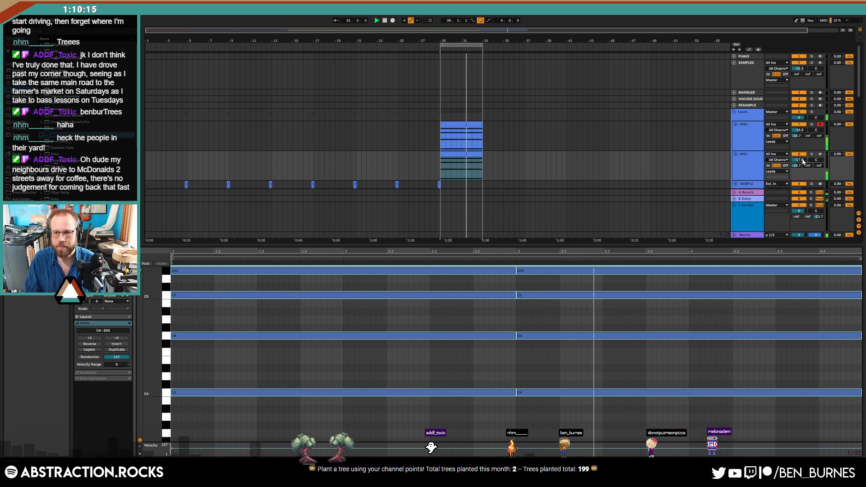
pyautogui.moveTo(802, 160); pyautogui.dragTo(802, 162)
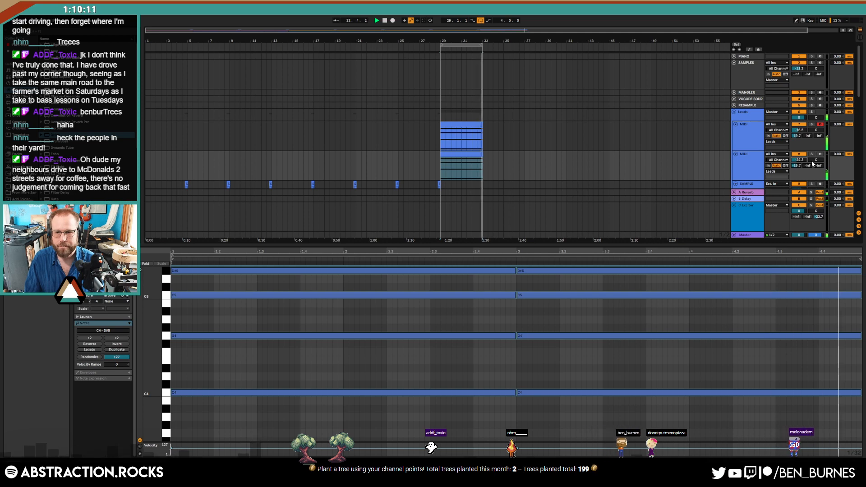
pyautogui.click(748, 179)
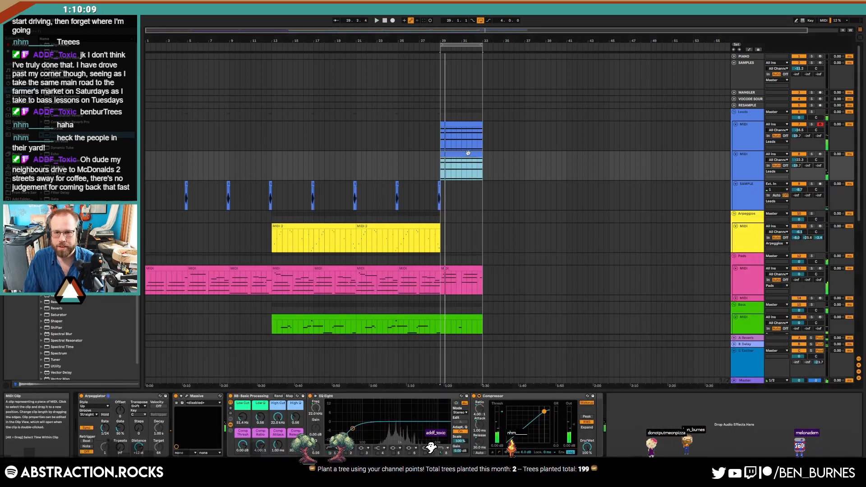
# - Delete the two highest notes of both chords in the duplicated Leads clip
pyautogui.doubleClick(468, 152)
pyautogui.moveTo(253, 289); pyautogui.dragTo(530, 275)
pyautogui.press('Delete')
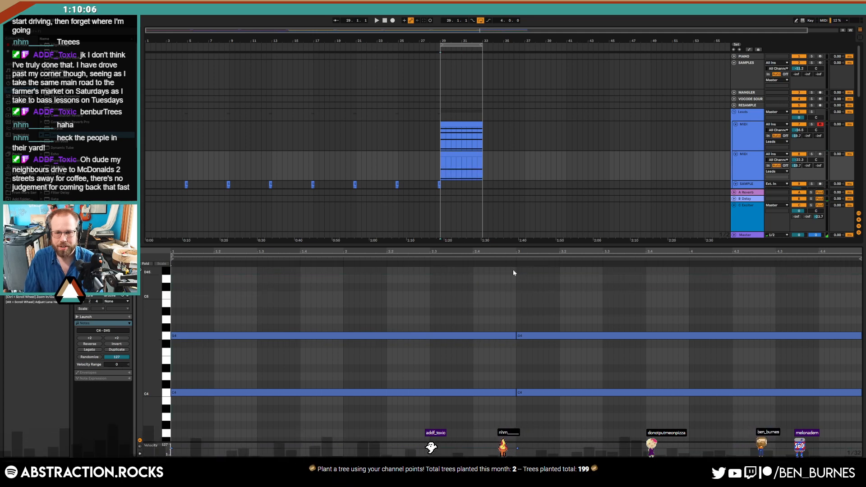
# - Transpose all remaining notes in the duplicated Leads clip down two octaves to C2 and G2 and return to the track's devices
pyautogui.click(460, 153)
pyautogui.click(404, 285)
pyautogui.hotkey('ctrl', 'a')
pyautogui.hotkey('shift', 'Down')
pyautogui.hotkey('shift', 'Down')
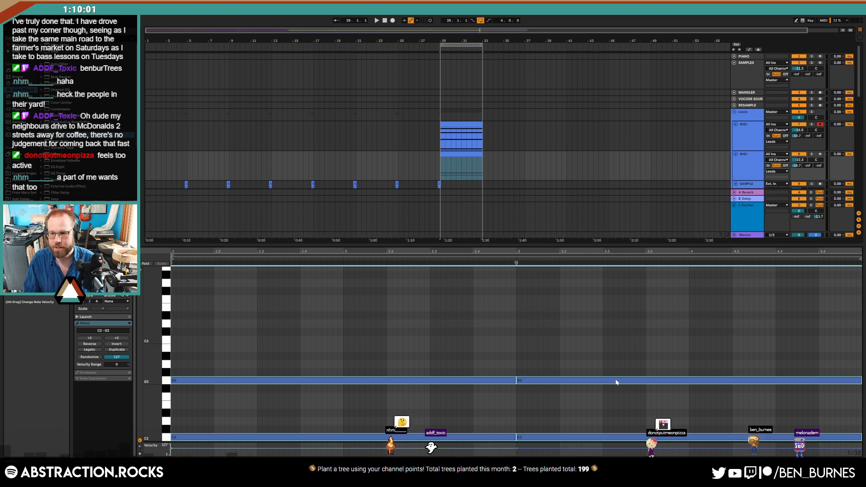
pyautogui.hotkey('shift', 'Tab')
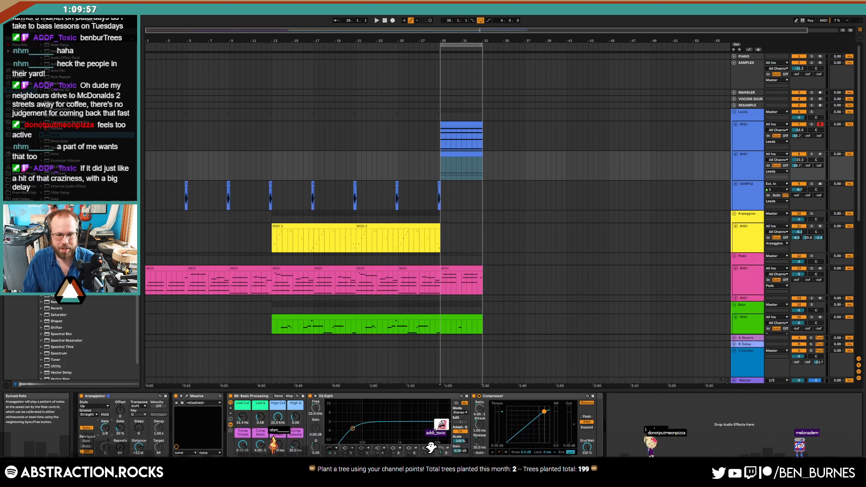
# - Play the looped section and raise the volume of the second MIDI track in the Leads group
pyautogui.press('space')
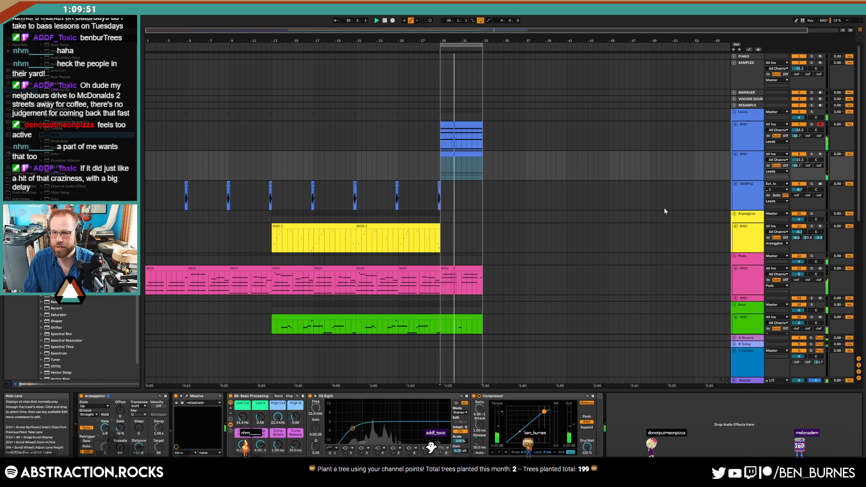
pyautogui.moveTo(798, 156); pyautogui.dragTo(798, 147)
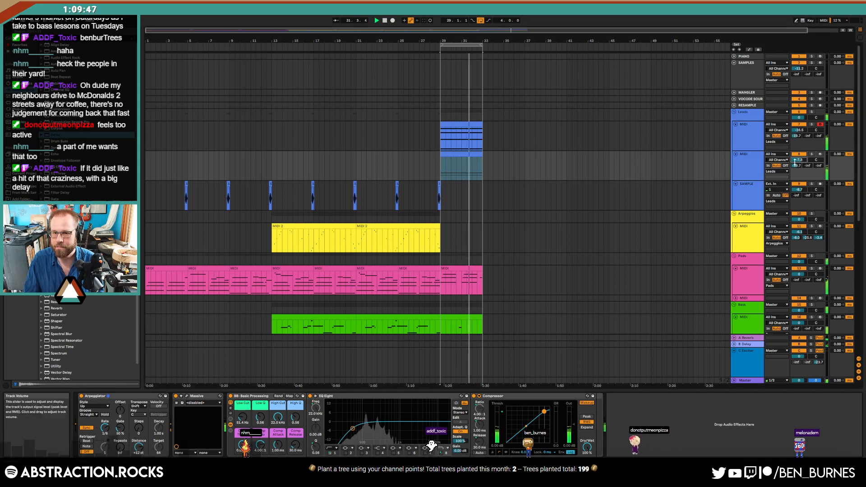
# - Add long A#2 notes three semitones above the G2 notes in the second lead track's clip and audition the loop
pyautogui.doubleClick(456, 159)
pyautogui.click(428, 312)
pyautogui.press('space')
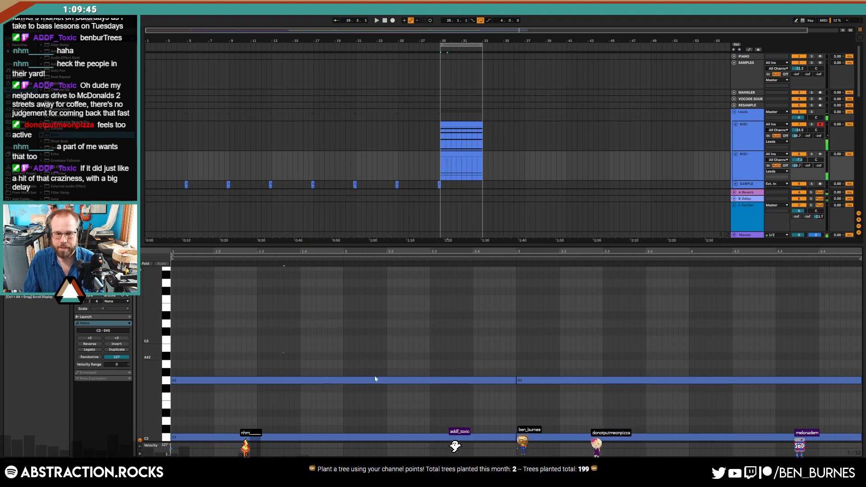
pyautogui.click(374, 379)
pyautogui.press('Up')
pyautogui.press('Up')
pyautogui.press('Up')
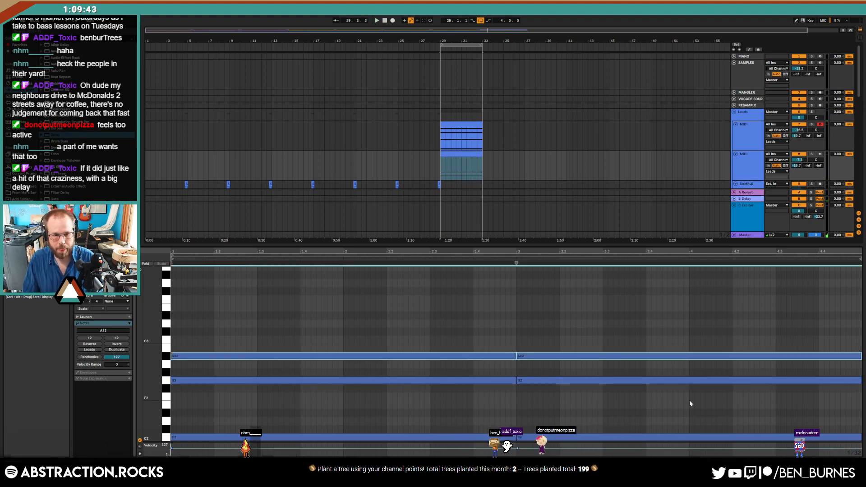
pyautogui.hotkey('shift', 'Tab')
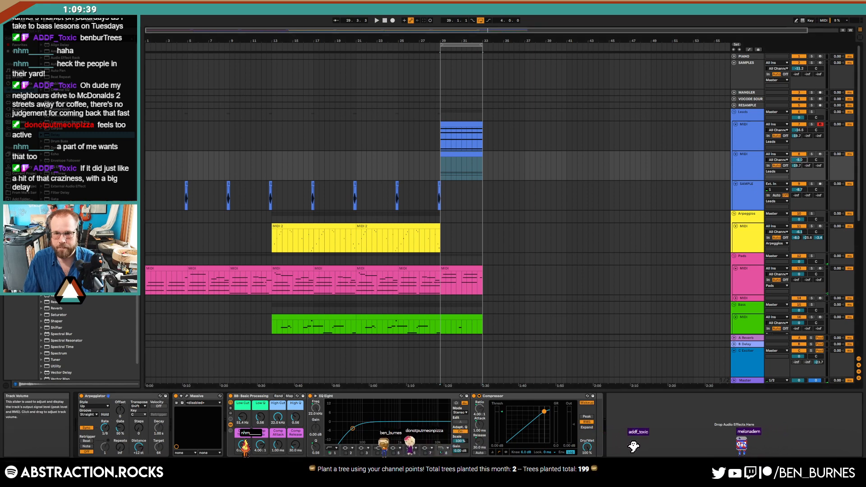
pyautogui.press('space')
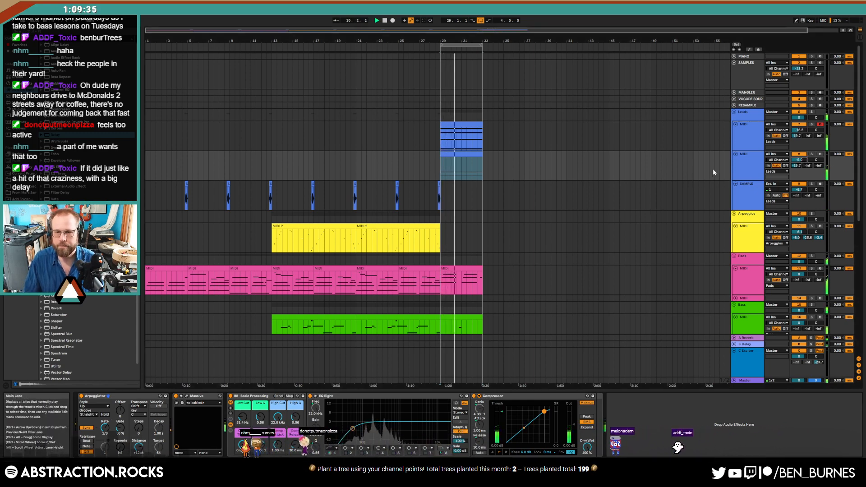
# - Add short C3 notes at beats 2.4 and 4.4 of the second lead track's clip
pyautogui.doubleClick(458, 153)
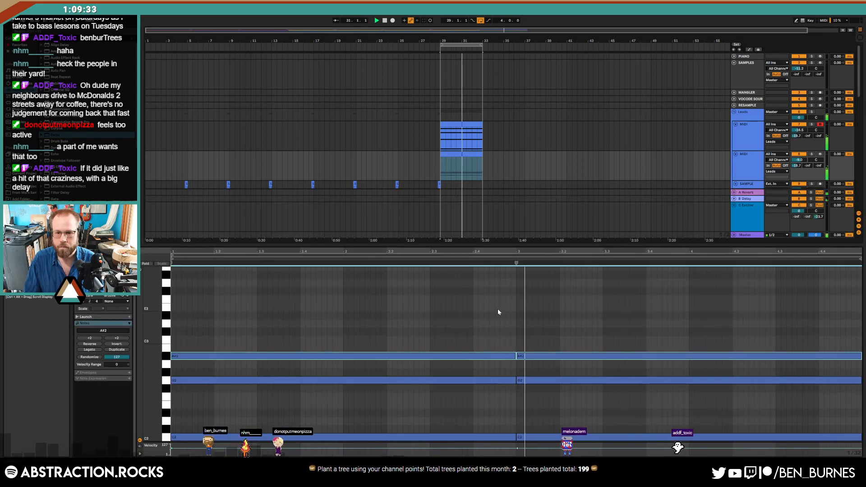
pyautogui.doubleClick(475, 324)
pyautogui.moveTo(513, 325); pyautogui.dragTo(846, 344)
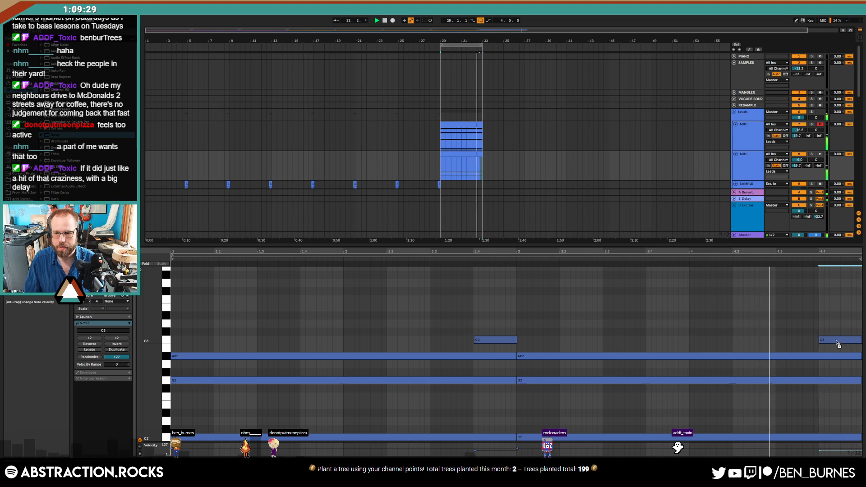
pyautogui.click(478, 341)
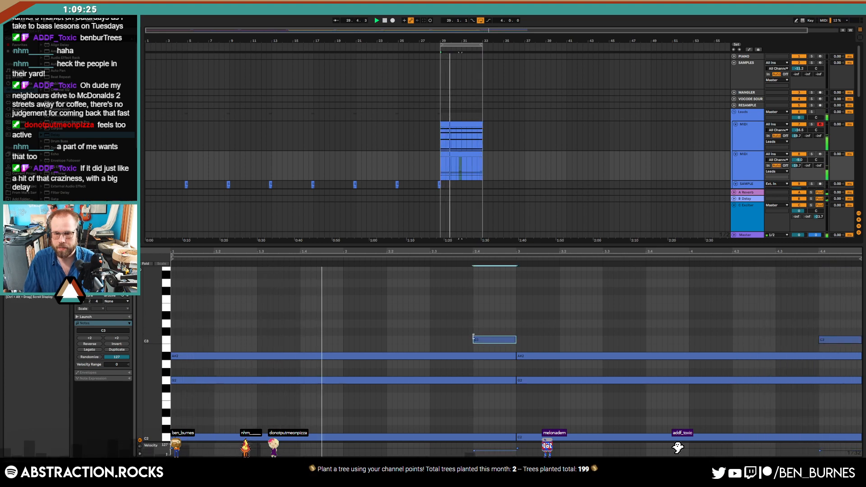
pyautogui.moveTo(476, 336); pyautogui.dragTo(847, 325)
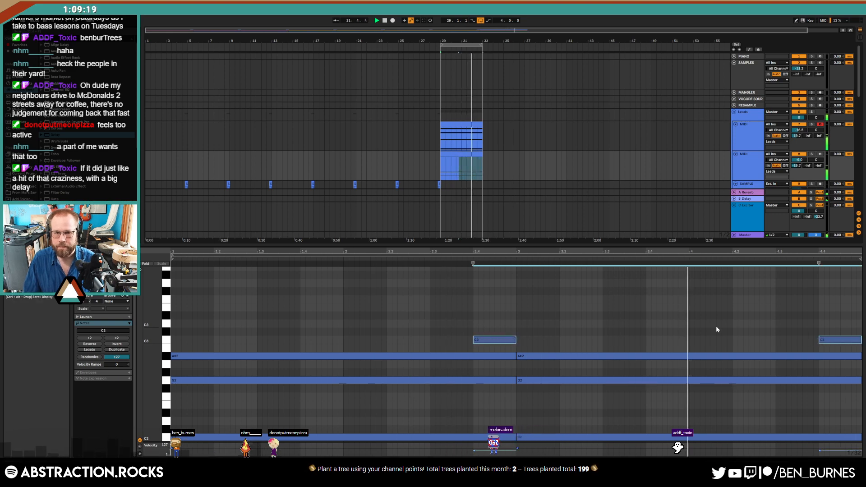
# - Stop playback, delete the second lead MIDI track's clip, and remove that track from the Leads group
pyautogui.click(494, 136)
pyautogui.click(469, 154)
pyautogui.press('Delete')
pyautogui.press('space')
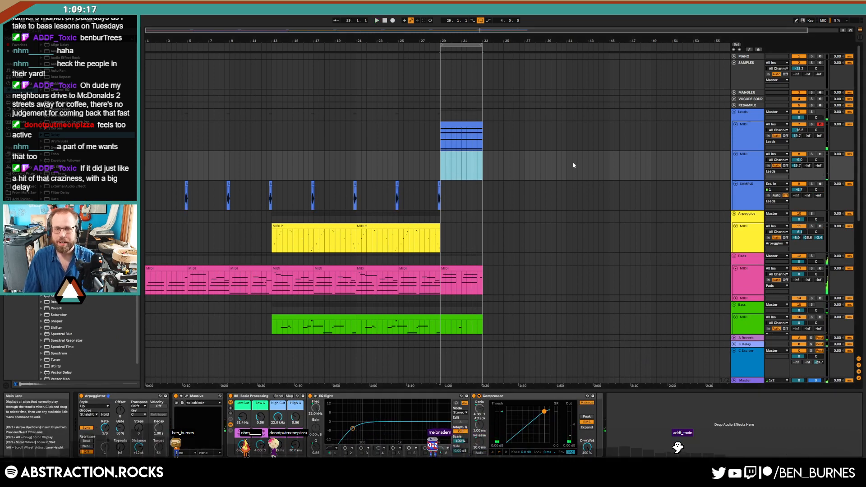
pyautogui.click(754, 171)
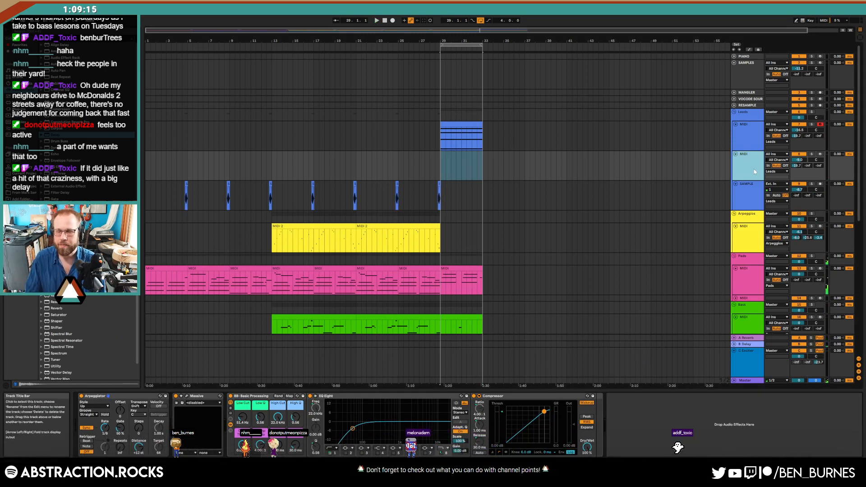
pyautogui.press('Delete')
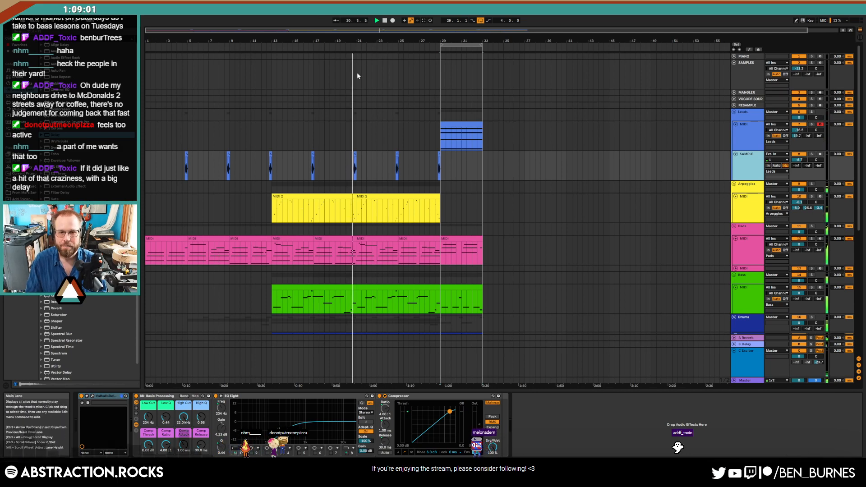
# - Set the Low Cut macro on the upper Pads MIDI track's Basic Processing rack to 144 Hz
pyautogui.click(740, 242)
pyautogui.moveTo(148, 418); pyautogui.dragTo(147, 406)
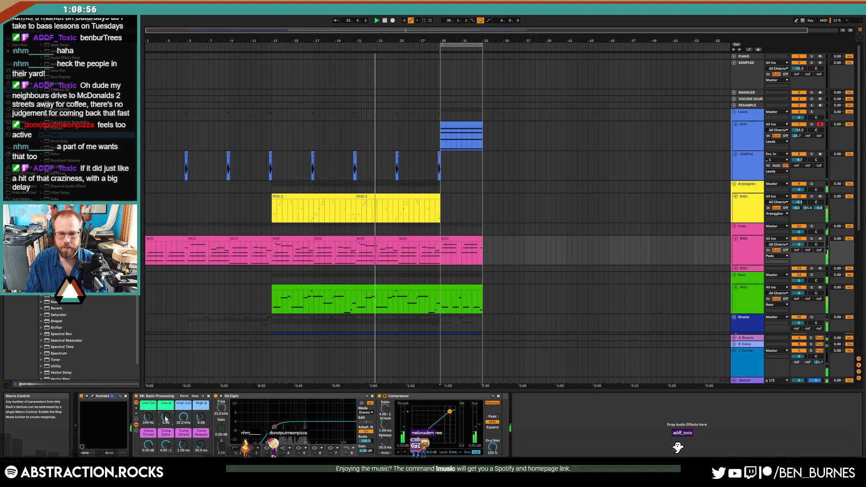
pyautogui.scroll(-2, 473, 309)
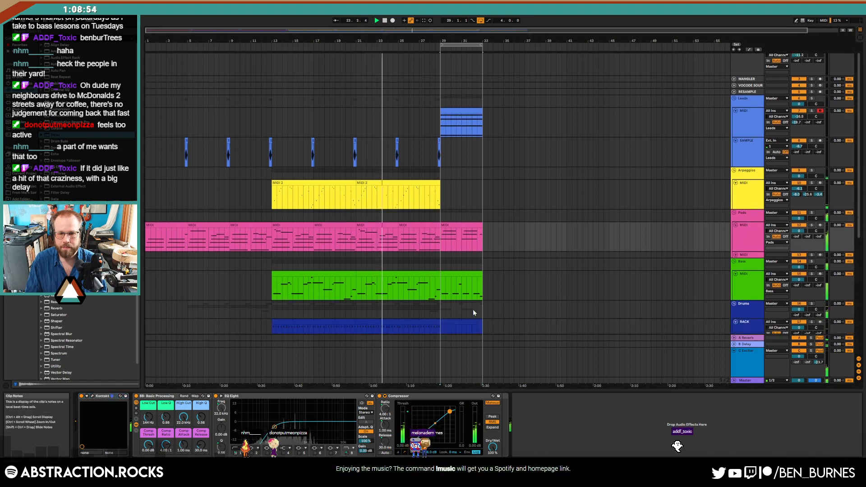
pyautogui.scroll(-4, 505, 306)
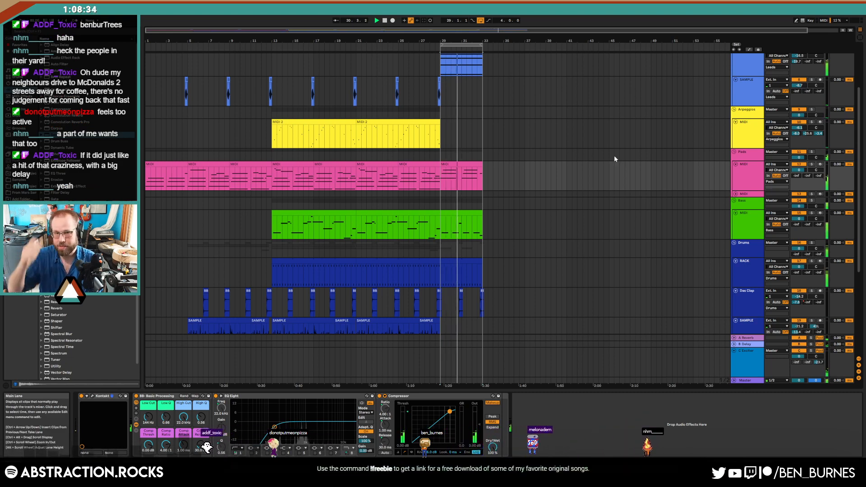
# - Open the pads clip at bar 29 and audition its chords against the loop
pyautogui.click(472, 165)
pyautogui.doubleClick(472, 165)
pyautogui.press('space')
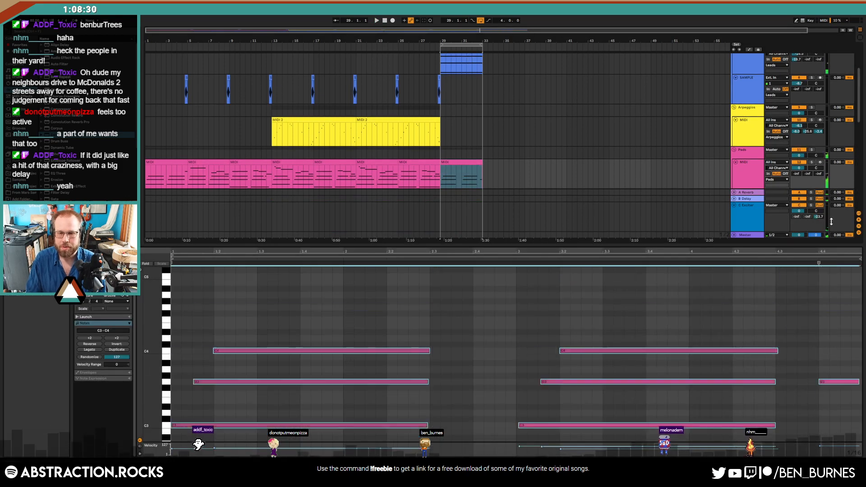
pyautogui.click(459, 169)
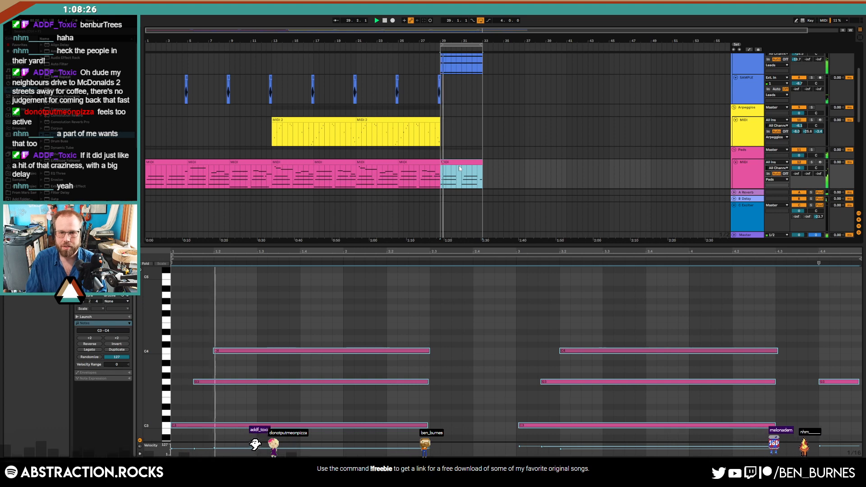
pyautogui.press('space')
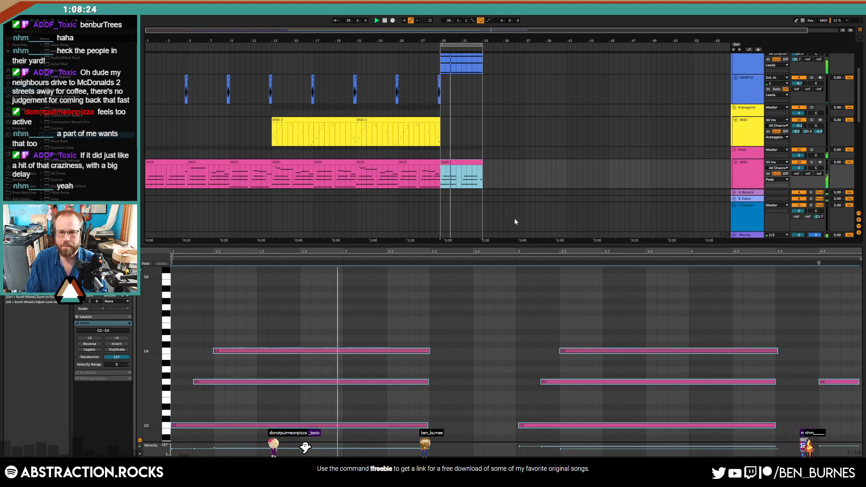
pyautogui.hotkey('shift', 'Tab')
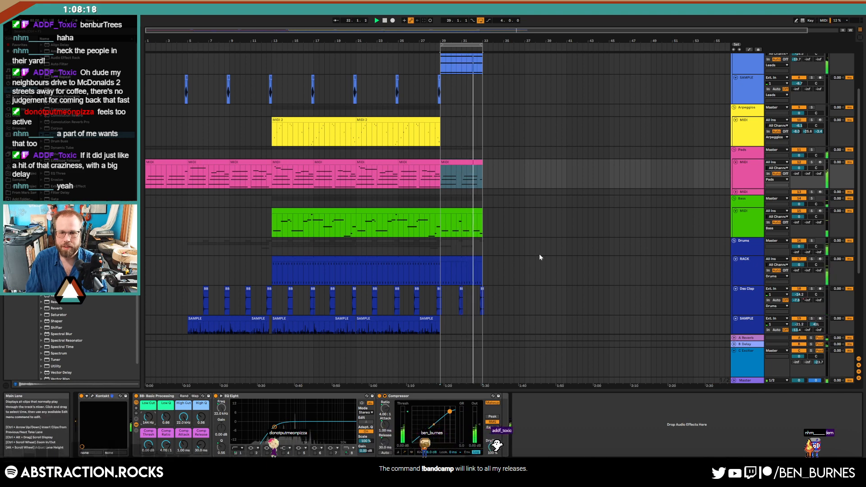
pyautogui.scroll(3, 523, 175)
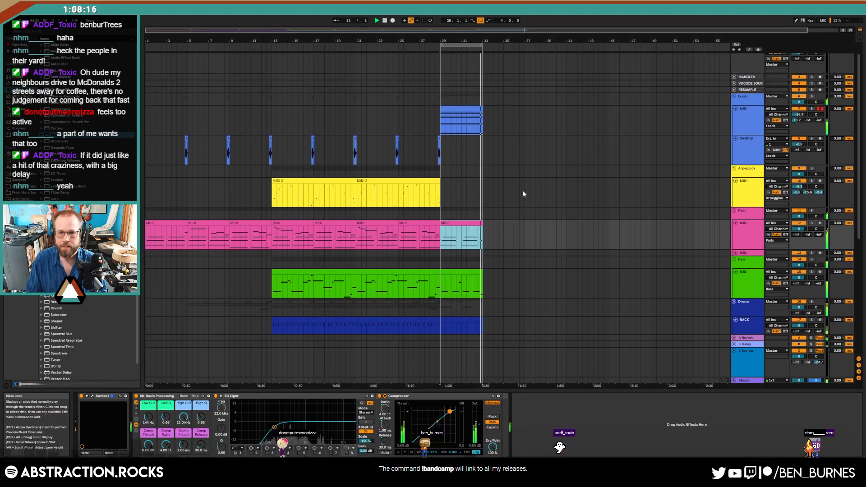
pyautogui.press('space')
# - Open the lead clip at bar 29 and examine the chord notes in its first half
pyautogui.doubleClick(468, 115)
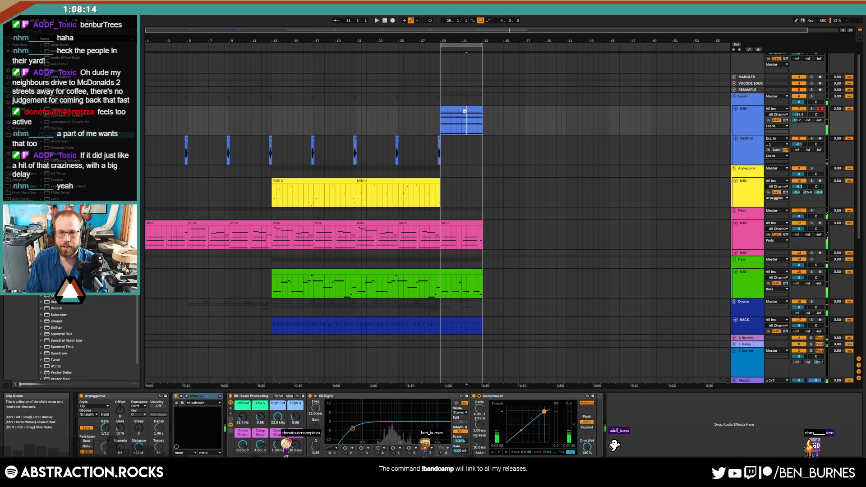
pyautogui.moveTo(216, 426); pyautogui.dragTo(228, 266)
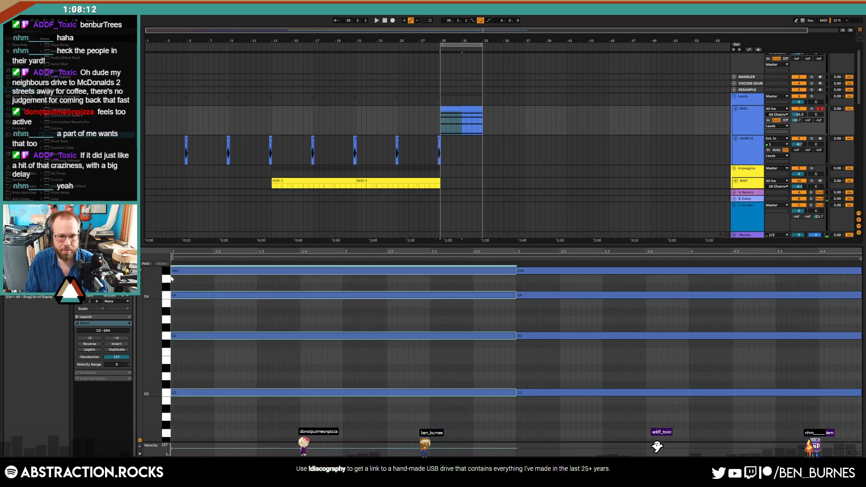
pyautogui.moveTo(154, 283); pyautogui.dragTo(143, 324)
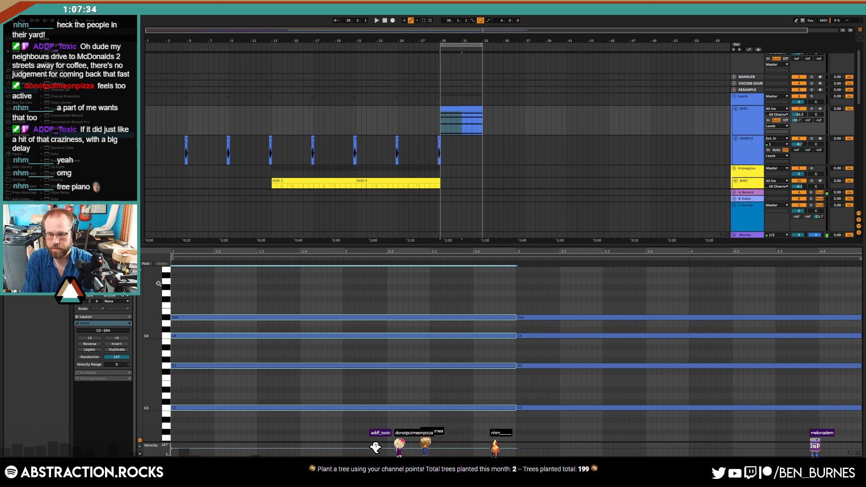
# - Duplicate the lead clip and the last pads clip so both tracks extend to bar 37
pyautogui.click(478, 109)
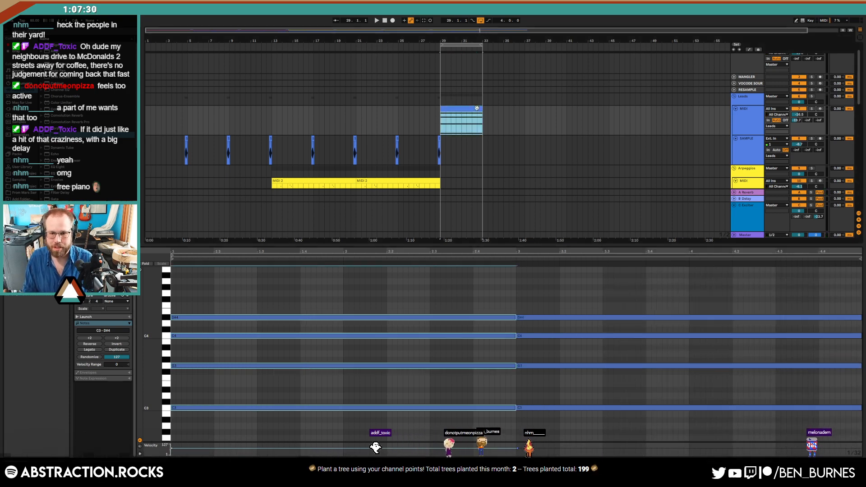
pyautogui.hotkey('ctrl', 'd')
pyautogui.hotkey('shift', 'Tab')
pyautogui.scroll(-1, 507, 197)
pyautogui.click(471, 189)
pyautogui.hotkey('ctrl', 'd')
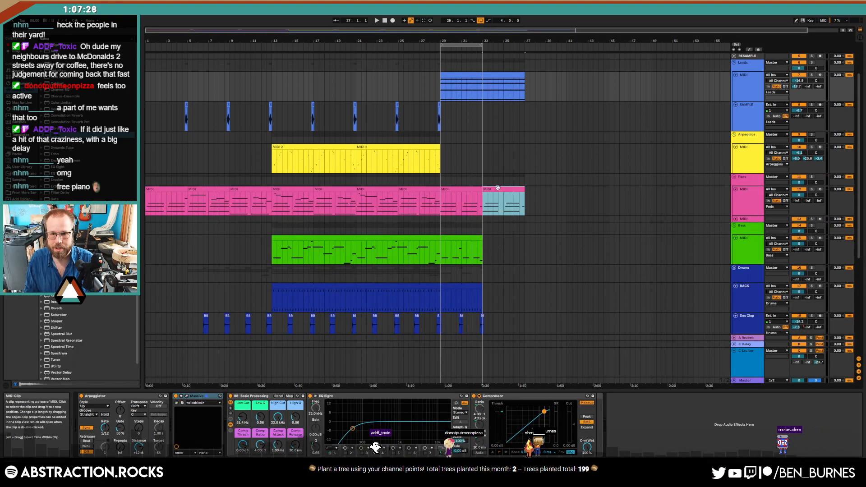
# - In the duplicated pads clip, raise the first chord three semitones and lower its middle note two, giving D#3, G#3 and D#4
pyautogui.doubleClick(497, 189)
pyautogui.moveTo(417, 327); pyautogui.dragTo(381, 432)
pyautogui.press('Up')
pyautogui.press('Up')
pyautogui.press('Up')
pyautogui.moveTo(236, 351); pyautogui.dragTo(250, 373)
pyautogui.press('Down')
pyautogui.press('Down')
pyautogui.moveTo(271, 311); pyautogui.dragTo(289, 346)
# - Raise the pads clip's second chord five semitones to F3, C4 and F4 and nudge it slightly earlier
pyautogui.moveTo(570, 335); pyautogui.dragTo(614, 445)
pyautogui.press('Up')
pyautogui.press('Up')
pyautogui.press('Up')
pyautogui.press('Up')
pyautogui.press('Up')
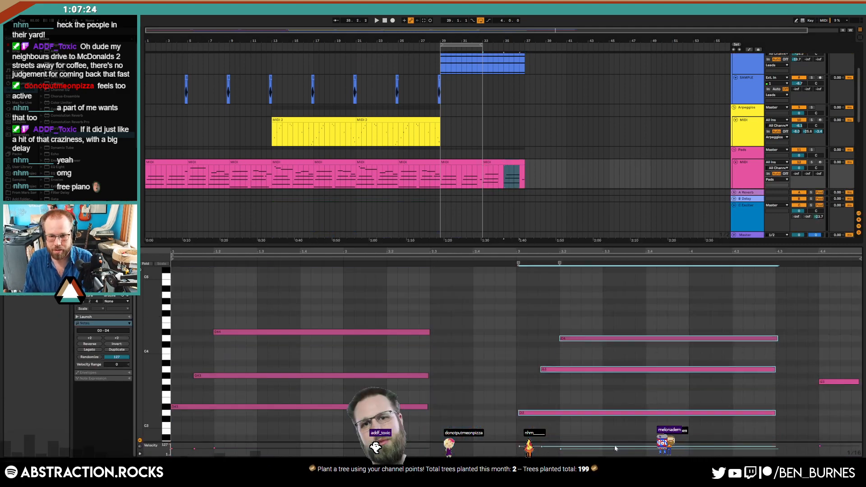
pyautogui.press('Left')
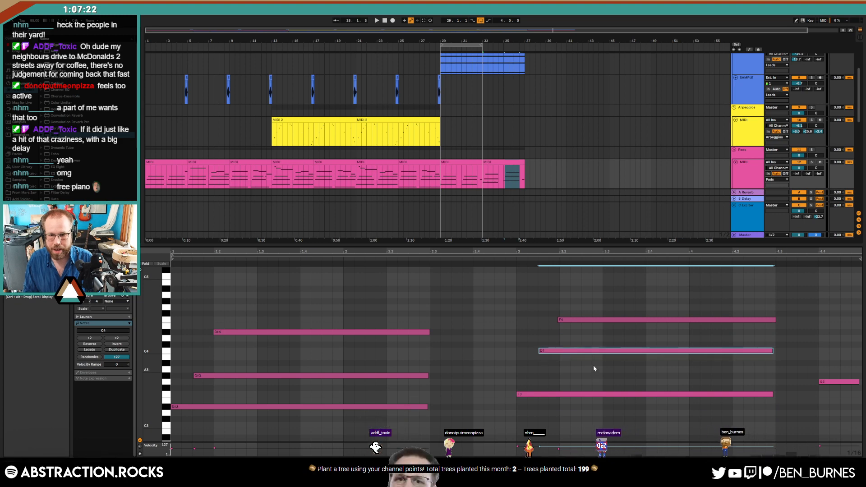
pyautogui.moveTo(628, 293); pyautogui.dragTo(639, 341)
# - Raise the pads clip's final short note two semitones to A3 and play the result
pyautogui.moveTo(835, 356); pyautogui.dragTo(851, 406)
pyautogui.press('Up')
pyautogui.press('Up')
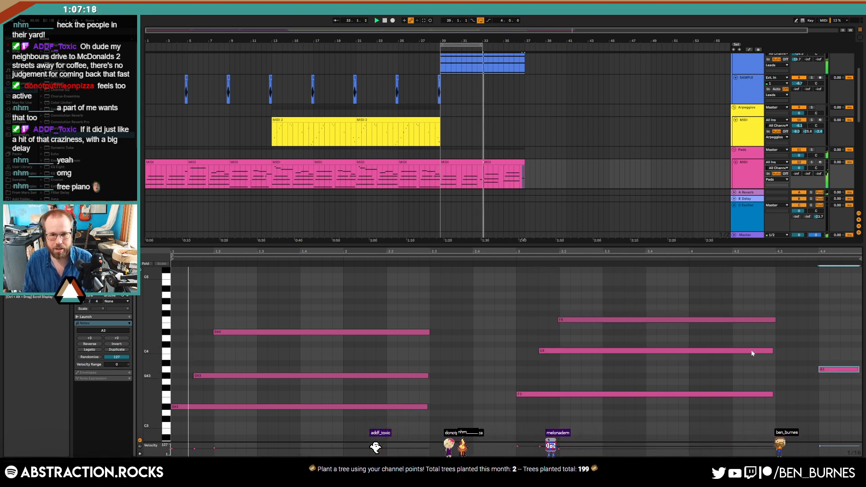
pyautogui.press('space')
# - Duplicate the last bass clip to bar 33 and raise the copy's first two long notes three semitones to D#1
pyautogui.click(526, 160)
pyautogui.click(475, 210)
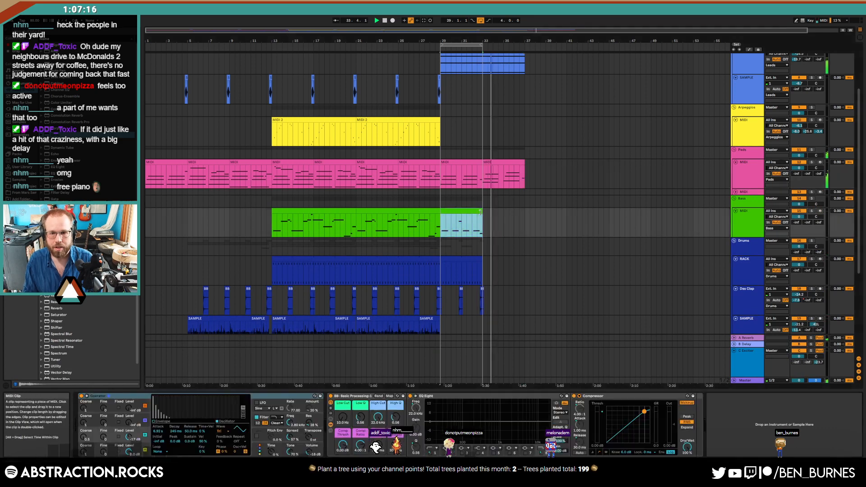
pyautogui.hotkey('ctrl', 'd')
pyautogui.doubleClick(494, 211)
pyautogui.moveTo(294, 366); pyautogui.dragTo(409, 416)
pyautogui.press('Up')
pyautogui.press('Up')
pyautogui.press('Up')
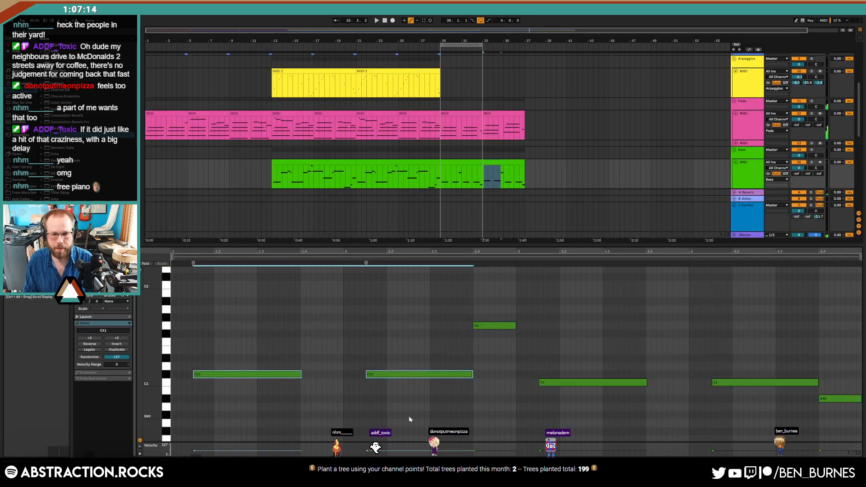
# - Raise the two long notes in the bass clip's second half to F1 and its final note an octave to A#1
pyautogui.moveTo(574, 361); pyautogui.dragTo(766, 422)
pyautogui.press('Up')
pyautogui.press('Up')
pyautogui.press('Up')
pyautogui.press('Up')
pyautogui.press('Up')
pyautogui.moveTo(828, 375); pyautogui.dragTo(845, 402)
pyautogui.hotkey('shift', 'Up')
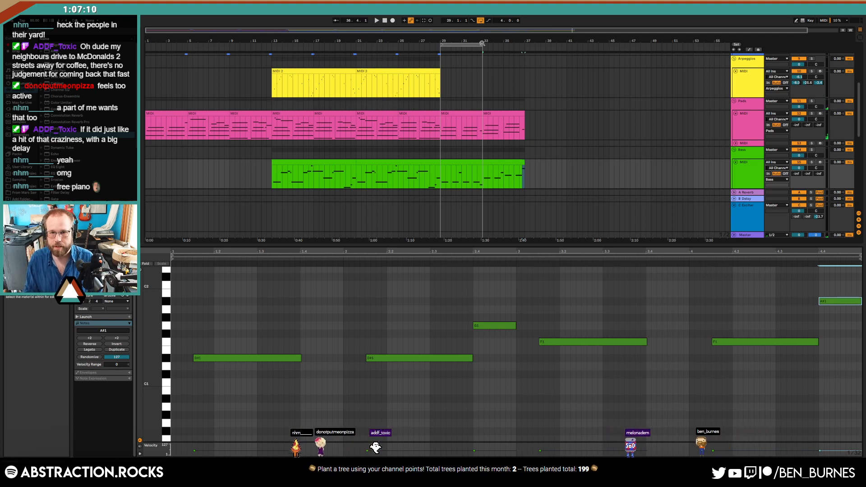
# - Extend the loop region and the drum RACK clip to end at bar 37, with playback running from just before bar 29
pyautogui.moveTo(482, 44); pyautogui.dragTo(537, 45)
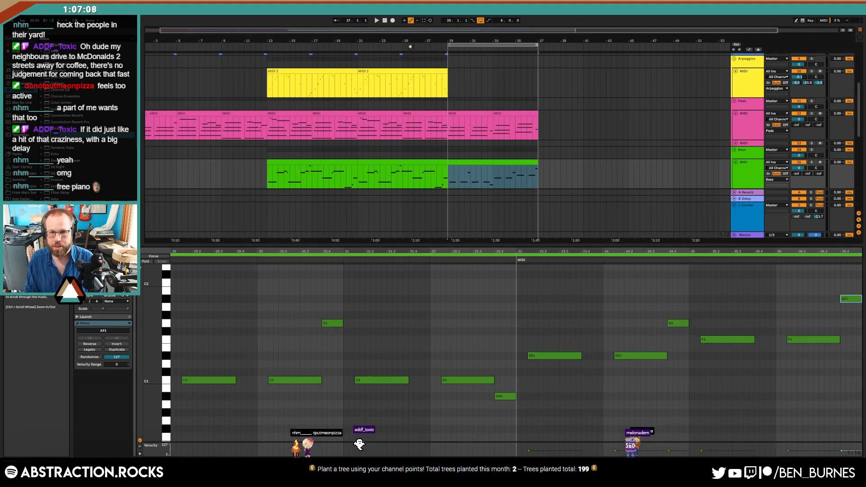
pyautogui.click(434, 47)
pyautogui.hotkey('shift', 'Tab')
pyautogui.scroll(1, 491, 147)
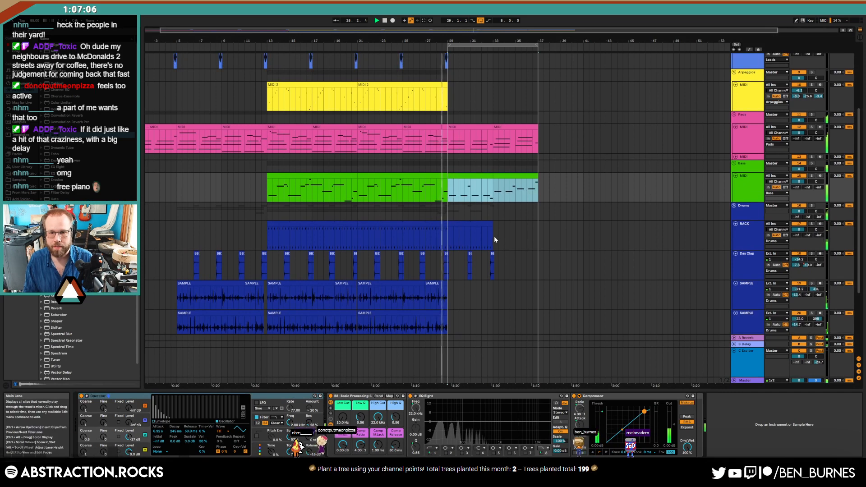
pyautogui.moveTo(492, 224); pyautogui.dragTo(537, 229)
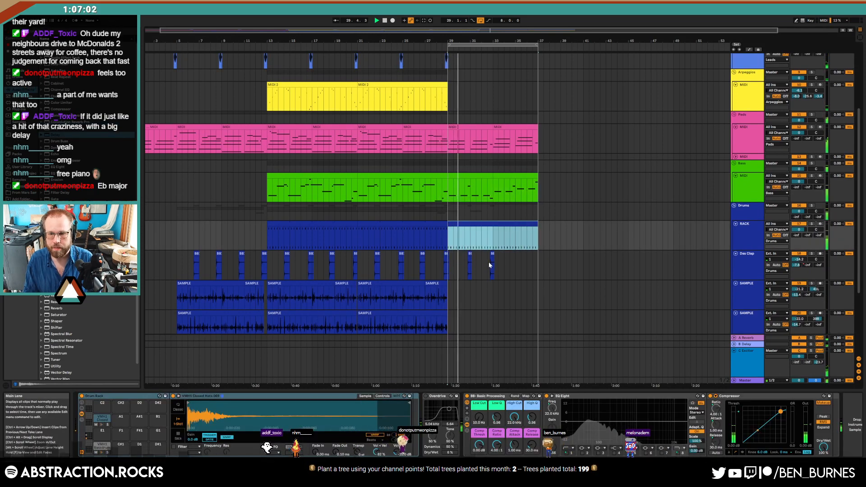
# - Duplicate the last two Dos Clap hits, near bars 31 and 33, so the claps continue near bars 35 and 37
pyautogui.scroll(3, 488, 264)
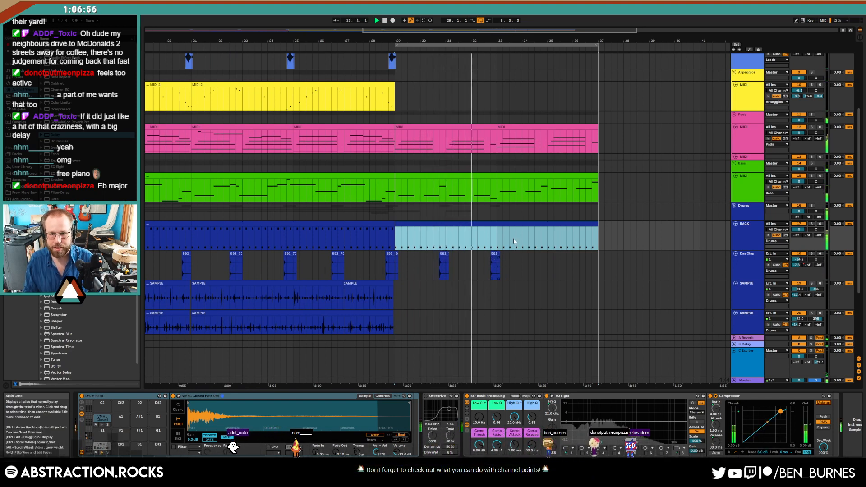
pyautogui.moveTo(497, 140); pyautogui.dragTo(545, 142)
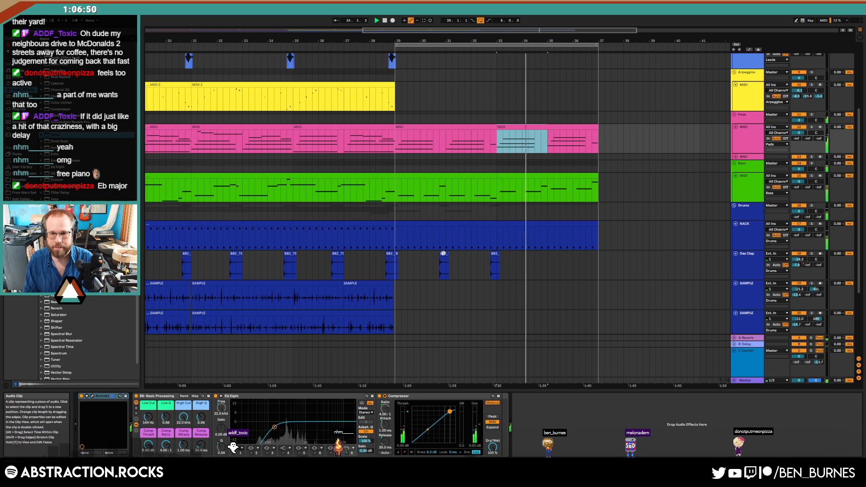
pyautogui.moveTo(444, 252); pyautogui.dragTo(547, 260)
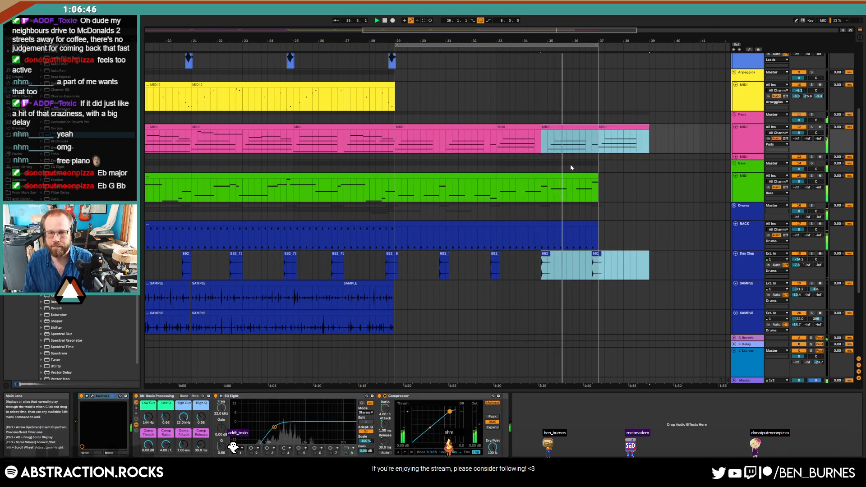
# - Restore the pads clip spanning bars 33 to 37 and delete the stray pads copy beyond bar 37
pyautogui.click(573, 129)
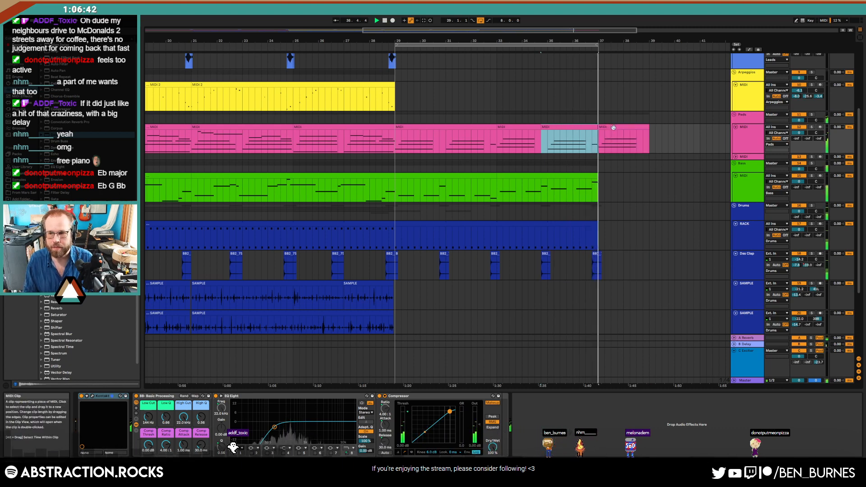
pyautogui.moveTo(577, 129); pyautogui.dragTo(517, 127)
pyautogui.keyDown('shift'); pyautogui.click(581, 127); pyautogui.keyUp('shift')
pyautogui.moveTo(582, 127); pyautogui.dragTo(634, 129)
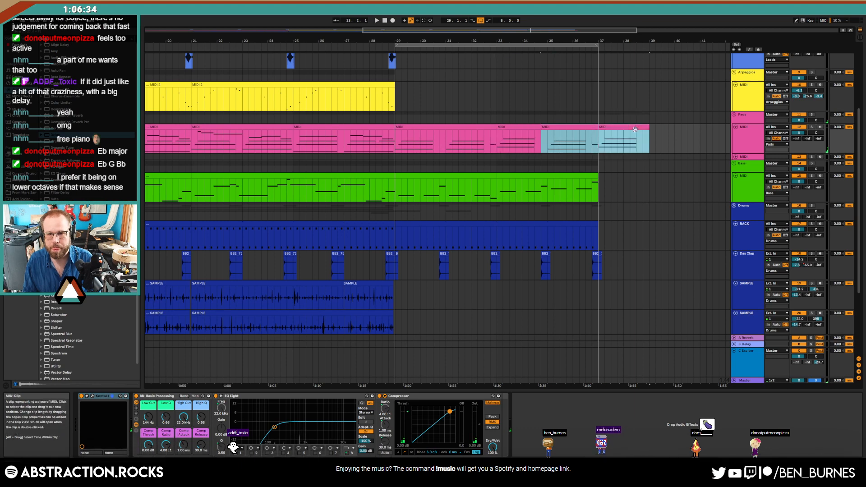
pyautogui.click(516, 147)
pyautogui.click(528, 127)
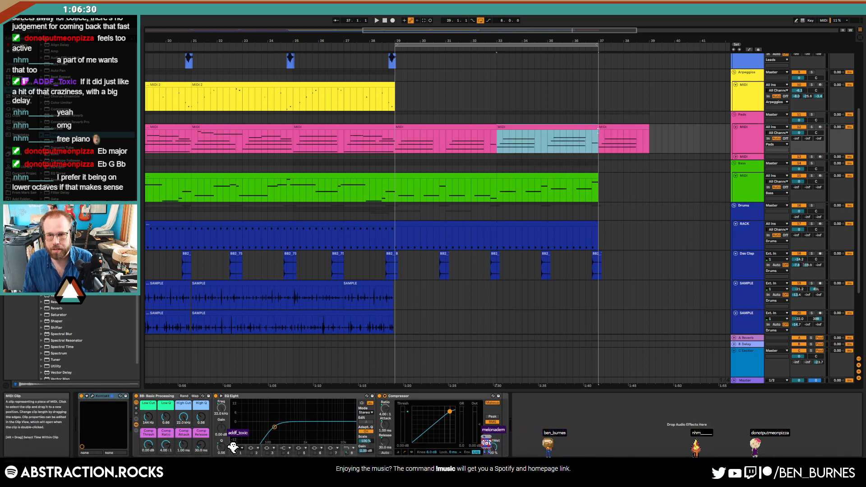
pyautogui.click(617, 129)
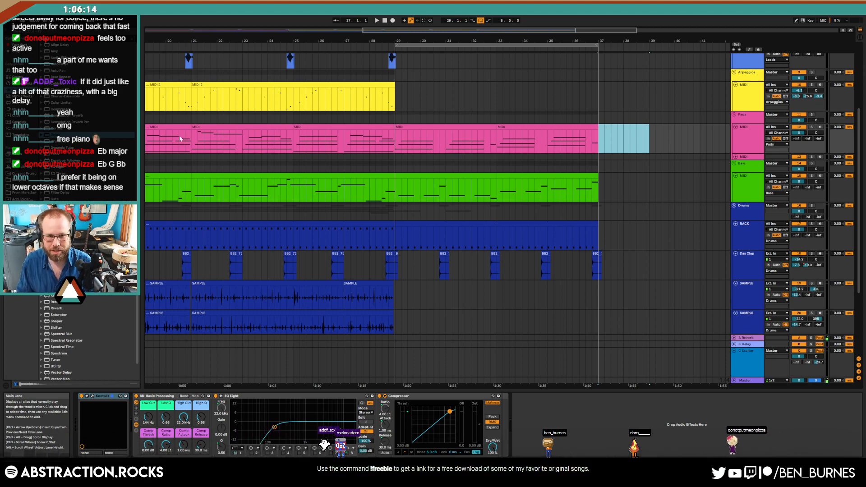
# - Play the section from bar 29 and review the lead and pads clips up to bar 37
pyautogui.moveTo(204, 135); pyautogui.dragTo(320, 134)
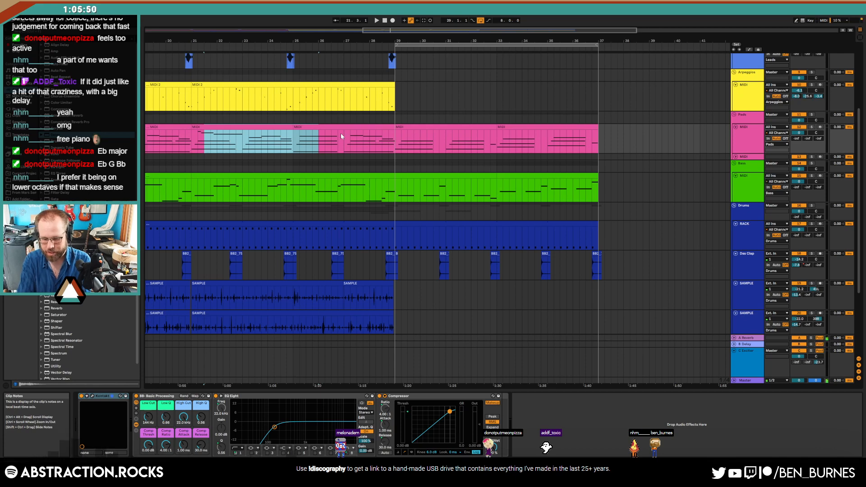
pyautogui.click(410, 133)
pyautogui.press('space')
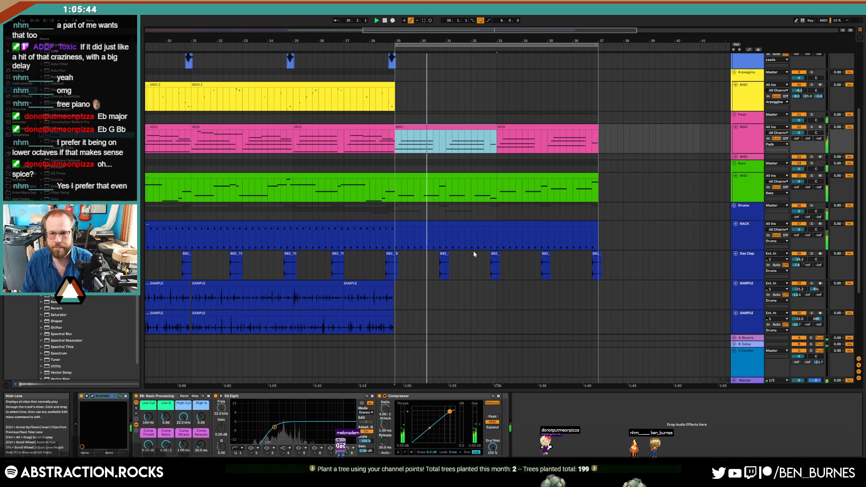
pyautogui.scroll(3, 474, 242)
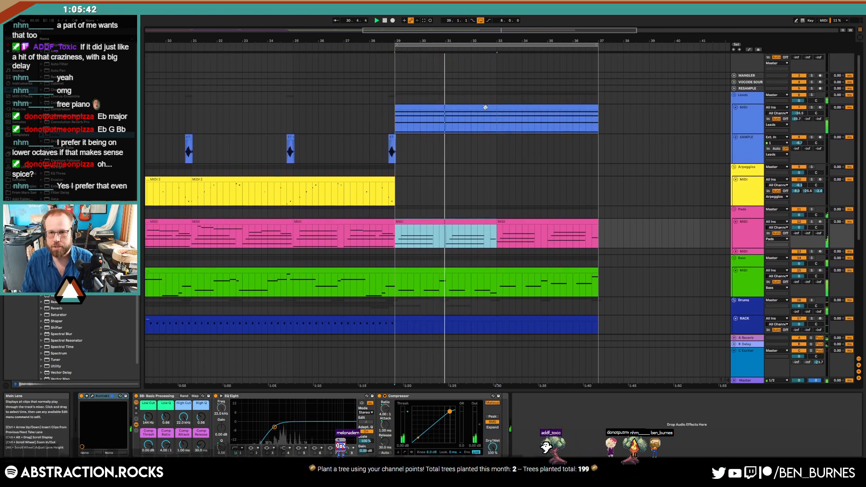
pyautogui.click(564, 119)
pyautogui.moveTo(598, 123); pyautogui.dragTo(496, 119)
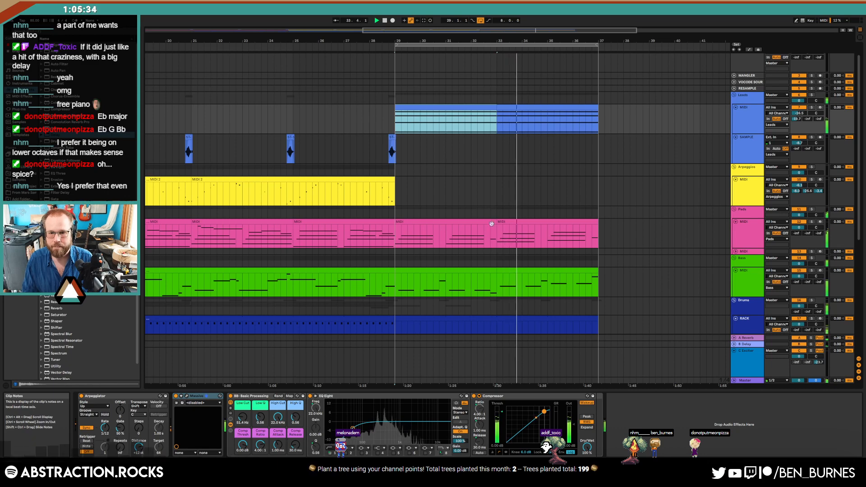
pyautogui.click(515, 221)
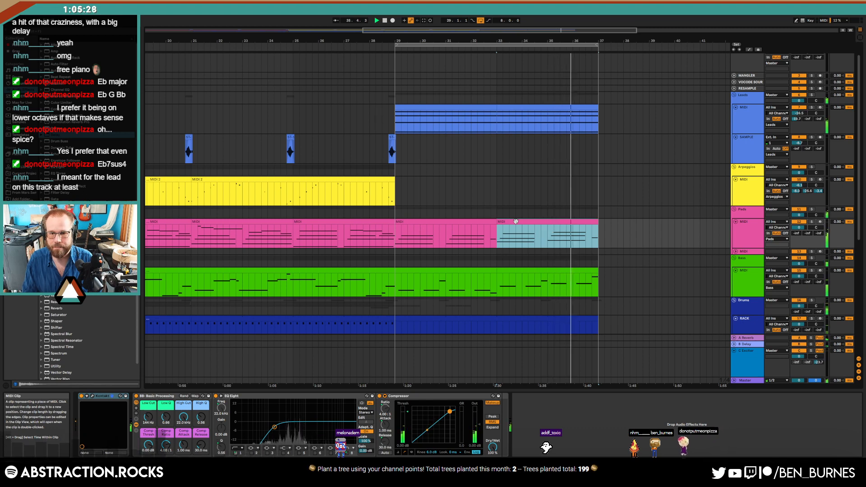
# - Lower the final note of the bass clip at bar 33 by one octave
pyautogui.doubleClick(593, 272)
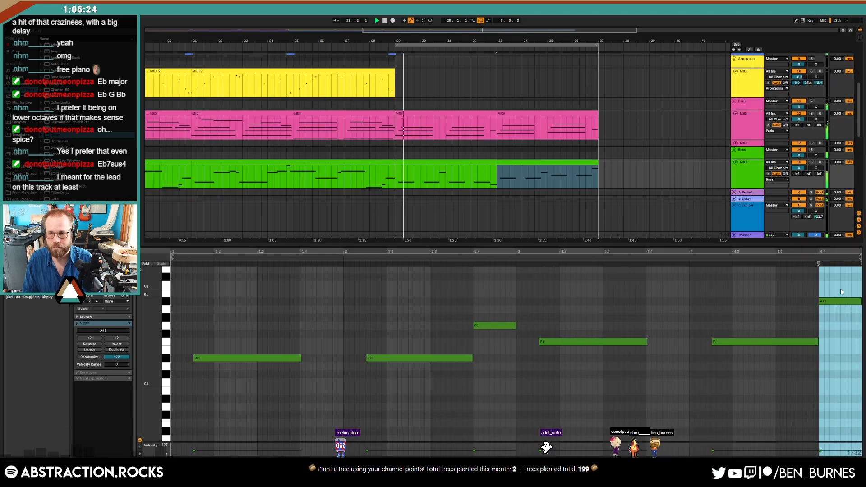
pyautogui.hotkey('shift', 'Down')
pyautogui.hotkey('shift', 'Tab')
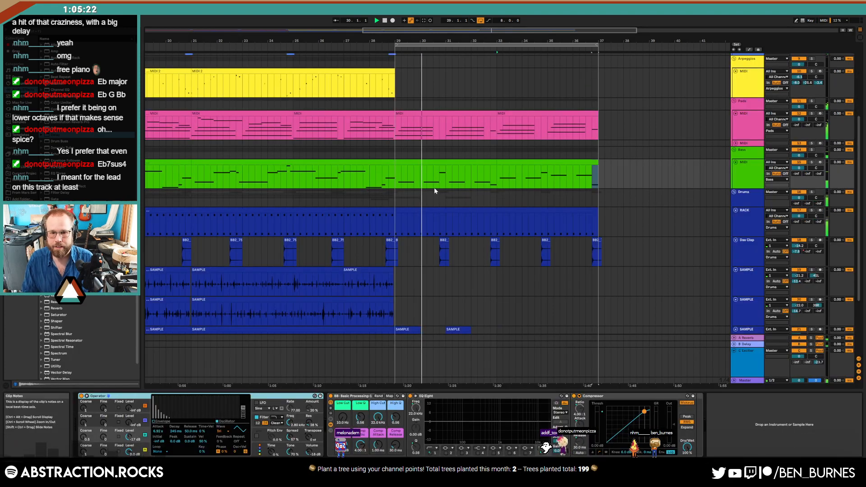
# - Duplicate the two short drum SAMPLE clips at bars 29 and 31 to bars 33 and 35
pyautogui.scroll(-1, 458, 284)
pyautogui.moveTo(498, 312); pyautogui.dragTo(396, 313)
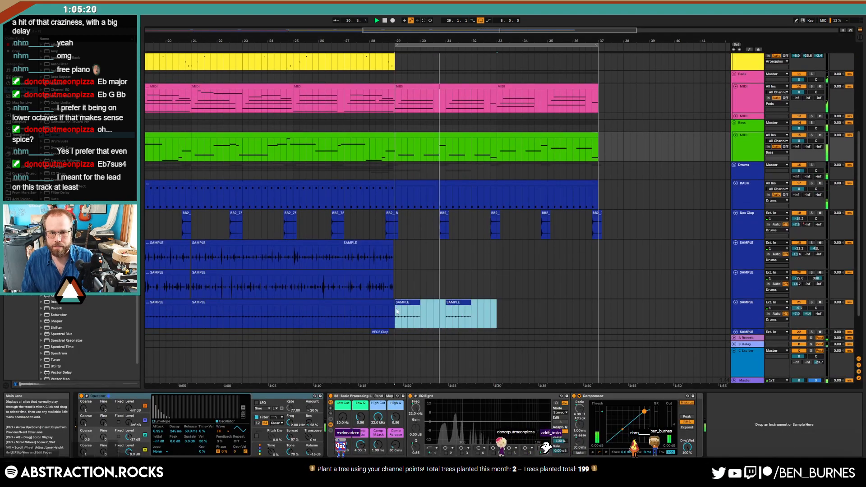
pyautogui.hotkey('ctrl', 'd')
# - Try copying bars 25 to 29 of the two drum SAMPLE tracks below Dos Clap to bar 33, and remove the copies
pyautogui.click(356, 256)
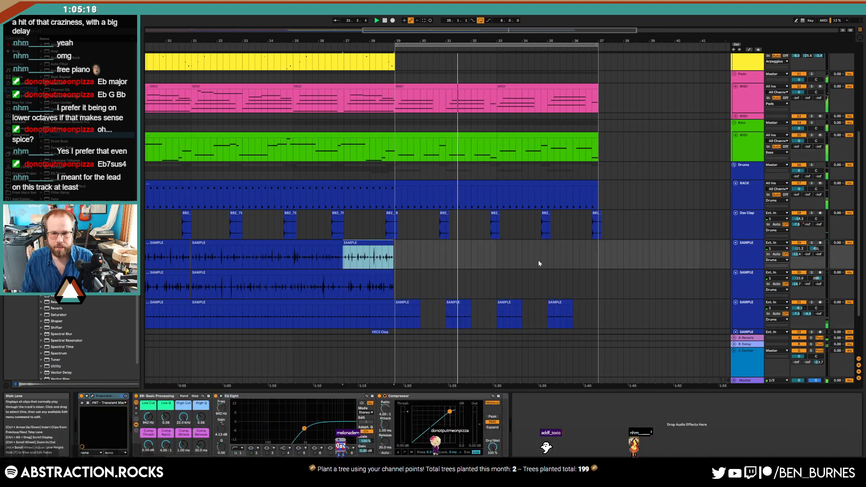
pyautogui.moveTo(294, 256); pyautogui.dragTo(393, 284)
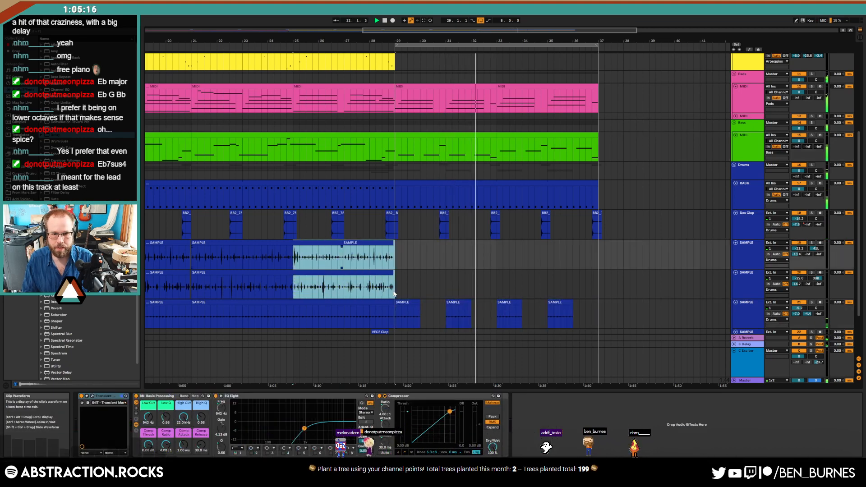
pyautogui.hotkey('ctrl', 'c')
pyautogui.click(494, 254)
pyautogui.hotkey('ctrl', 'v')
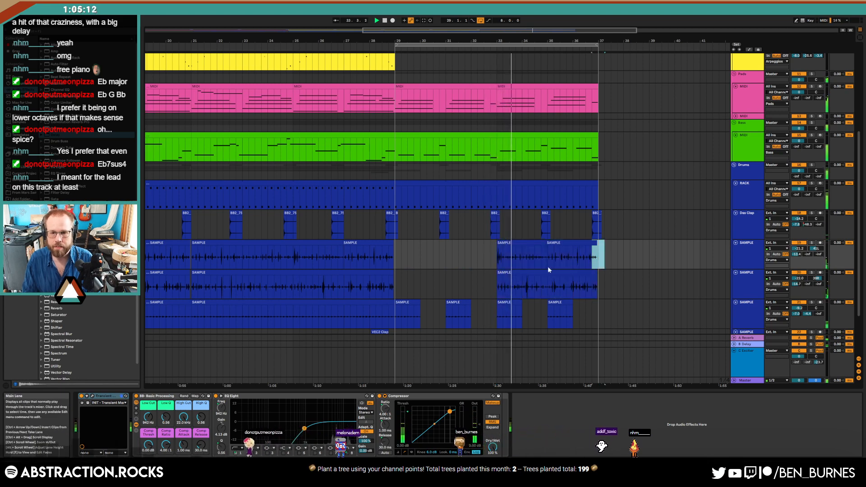
pyautogui.press('Delete')
pyautogui.click(491, 251)
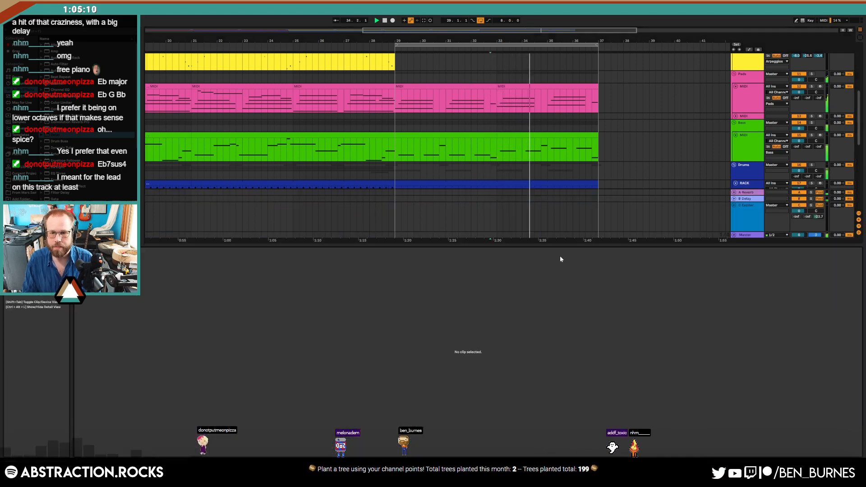
# - Stop playback and lower the final short note of the last pads clip two semitones to G3
pyautogui.scroll(5, 582, 279)
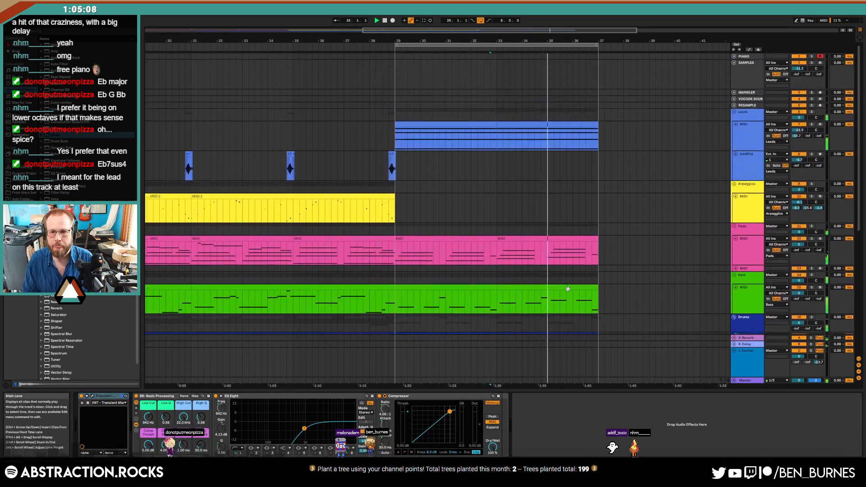
pyautogui.scroll(-2, 566, 293)
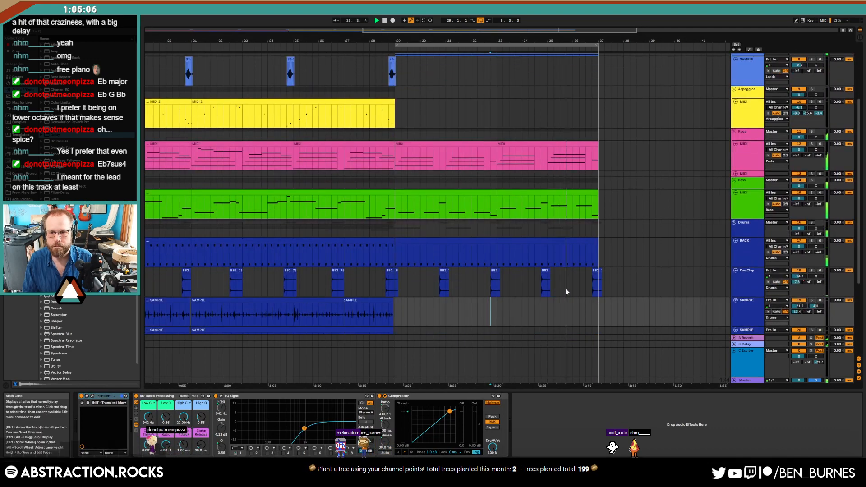
pyautogui.click(456, 240)
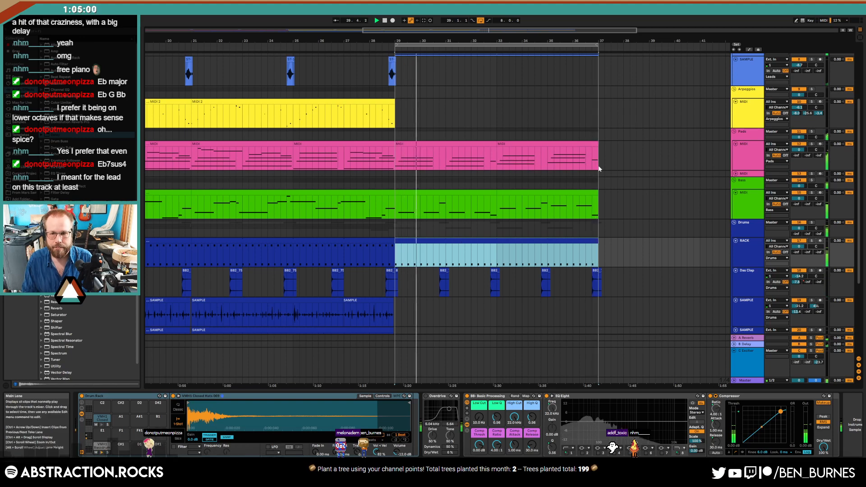
pyautogui.doubleClick(585, 145)
pyautogui.press('space')
pyautogui.click(842, 369)
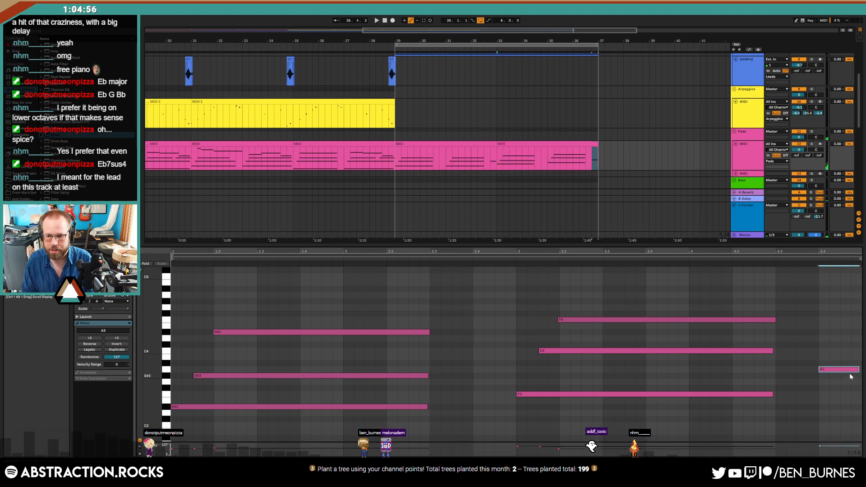
pyautogui.press('Down')
pyautogui.press('Down')
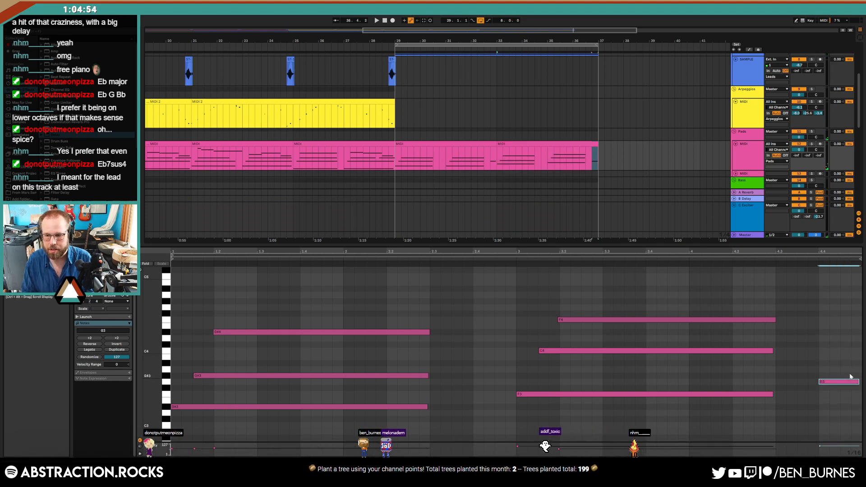
pyautogui.hotkey('shift', 'Tab')
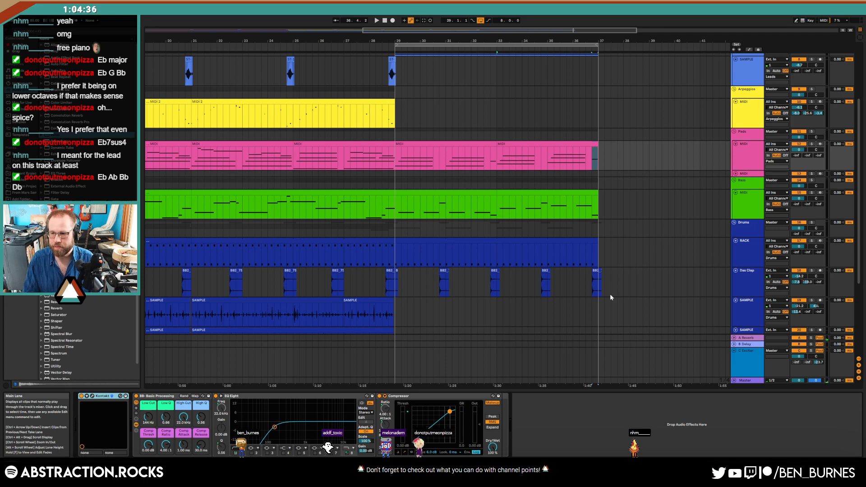
# - Add a long A#3 note to the first chord of the last pads clip, lower its top note to C#4, and play it
pyautogui.doubleClick(576, 158)
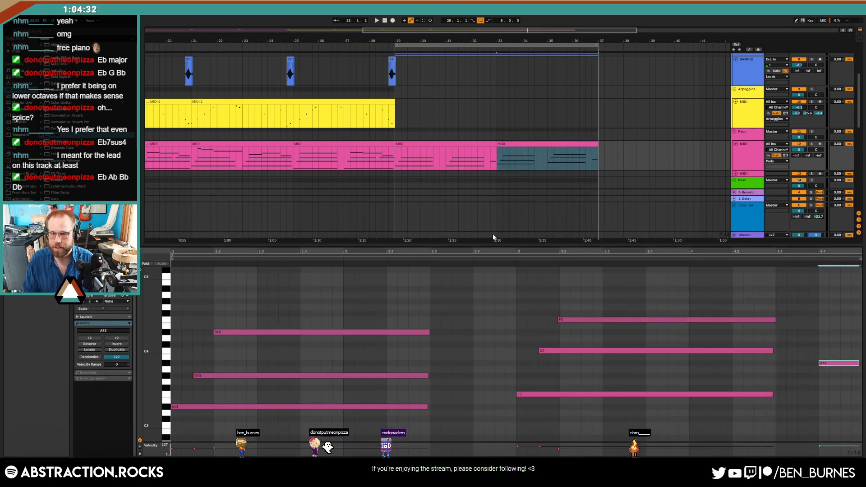
pyautogui.click(449, 366)
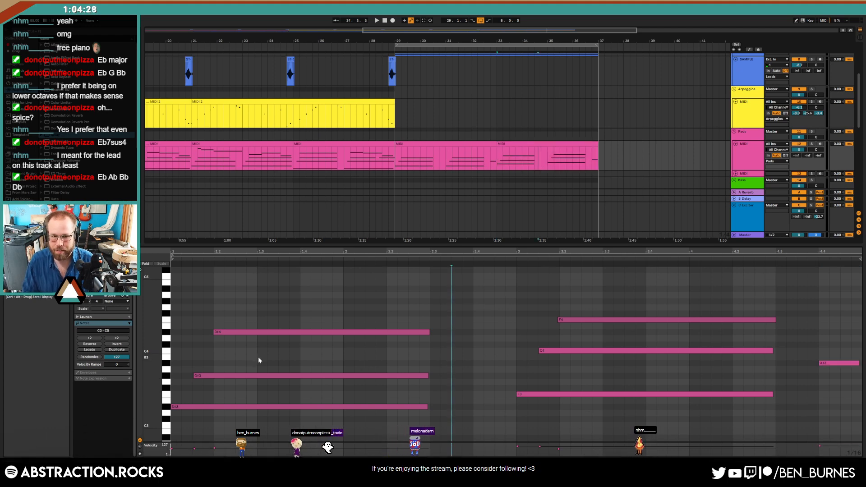
pyautogui.moveTo(215, 362); pyautogui.dragTo(428, 357)
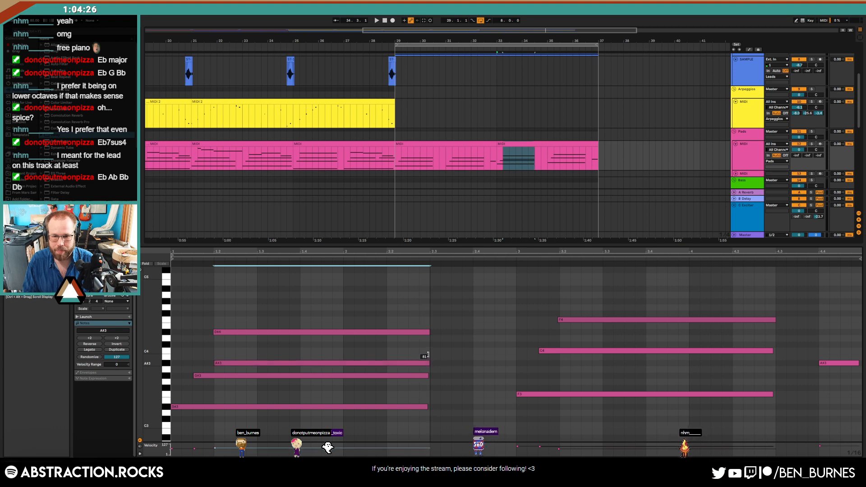
pyautogui.moveTo(342, 331); pyautogui.dragTo(341, 345)
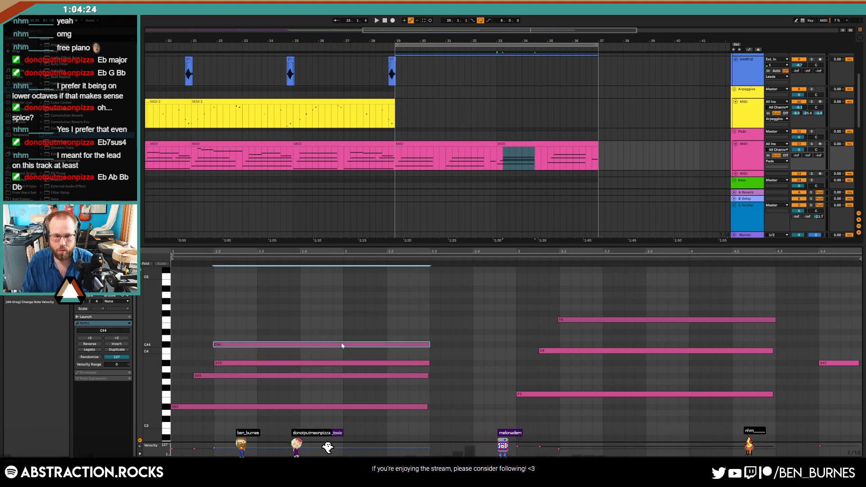
pyautogui.press('space')
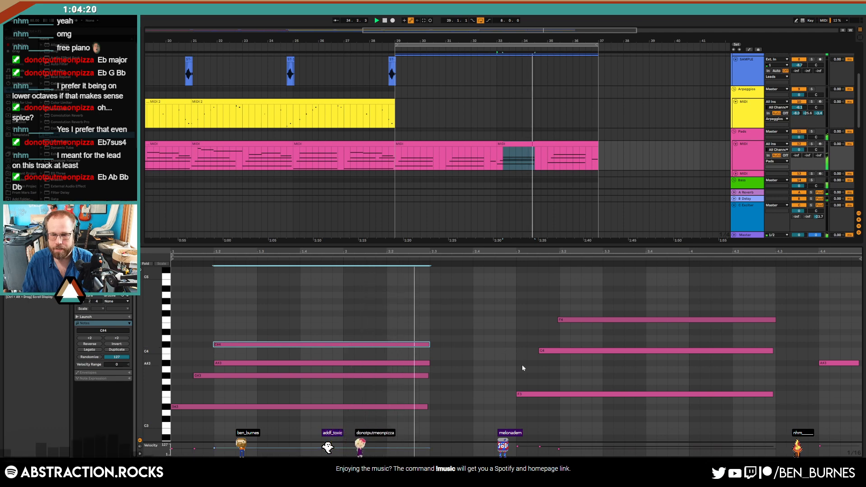
# - Lengthen the first chord's four notes by one beat and add a long G#3 note to the clip's second chord
pyautogui.moveTo(413, 333); pyautogui.dragTo(440, 426)
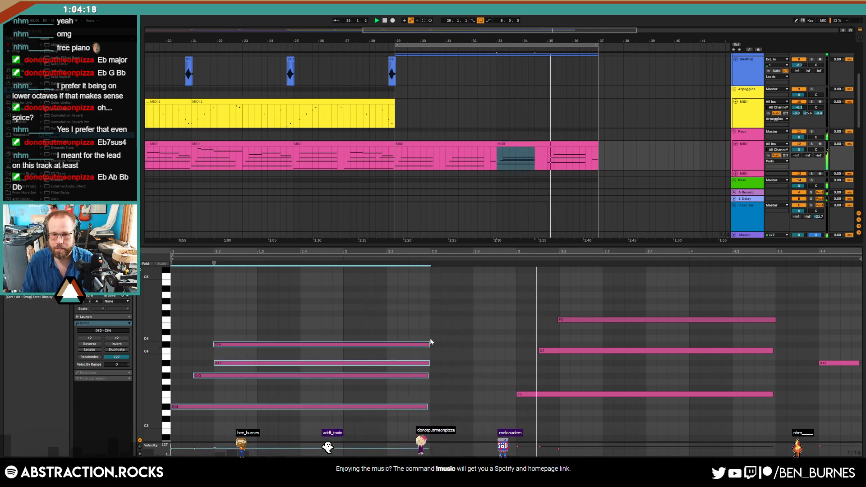
pyautogui.moveTo(429, 344); pyautogui.dragTo(472, 350)
pyautogui.click(516, 357)
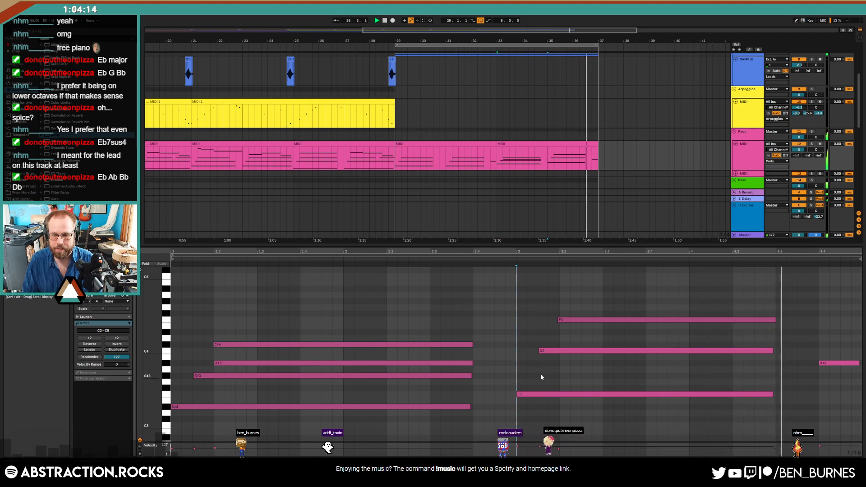
pyautogui.moveTo(540, 374); pyautogui.dragTo(772, 382)
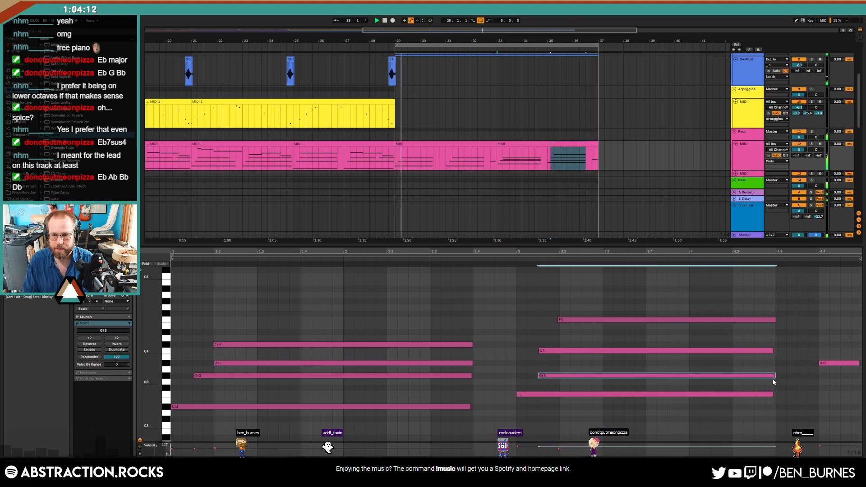
# - Add a long A#3 note to both chords of the pads clip at bar 29 and play the result
pyautogui.click(476, 143)
pyautogui.moveTo(216, 363)
pyautogui.mouseDown()
pyautogui.moveTo(449, 363)
pyautogui.moveTo(430, 363)
pyautogui.mouseUp()
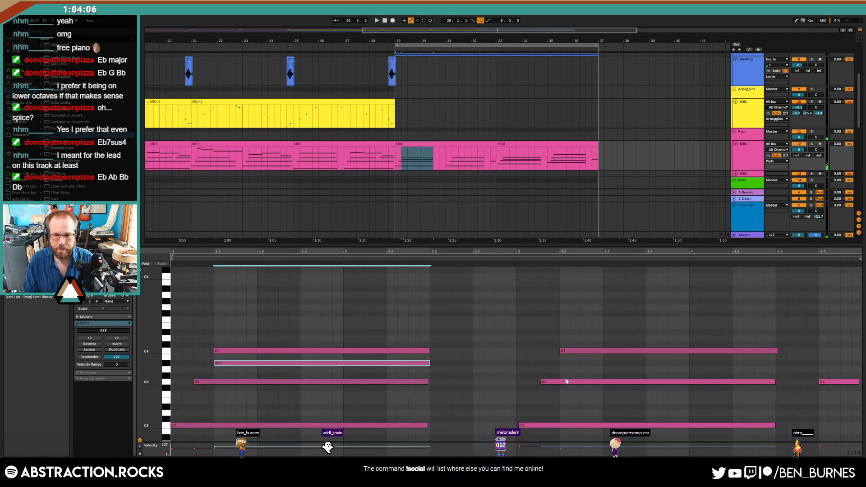
pyautogui.moveTo(561, 365); pyautogui.dragTo(777, 369)
pyautogui.press('space')
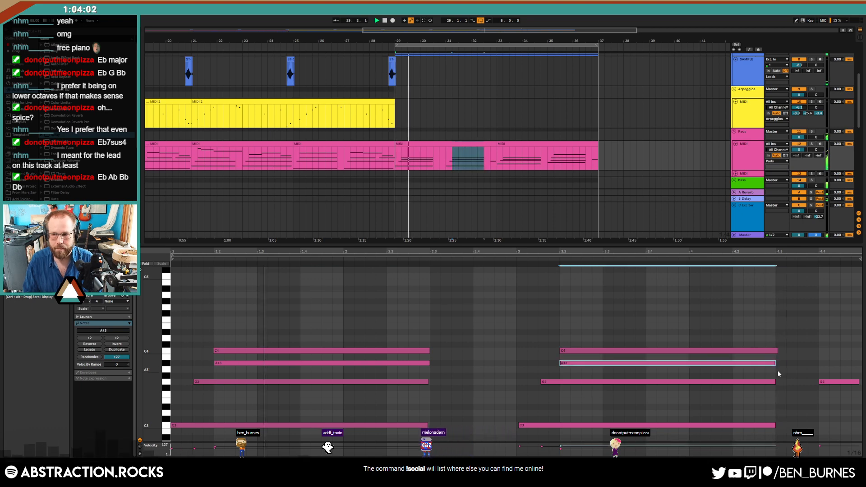
# - Inspect the fourth envelope in the lead track's Massive synth while playing the section from bar 29
pyautogui.hotkey('shift', 'Tab')
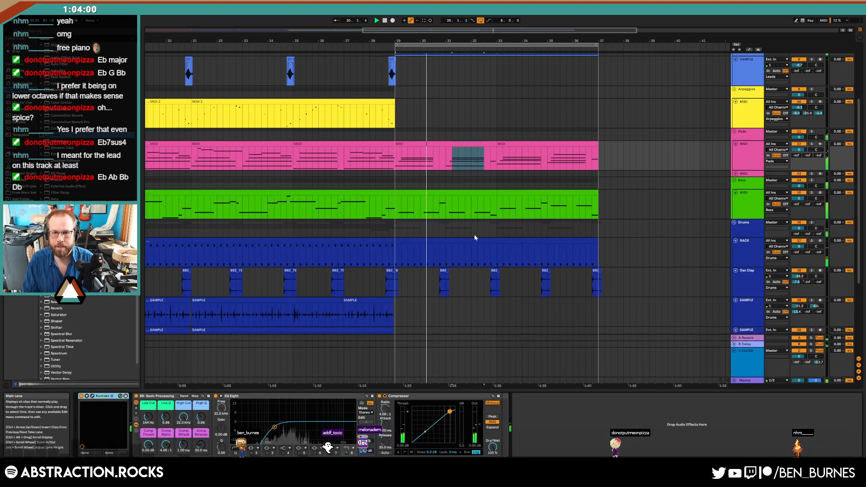
pyautogui.press('space')
pyautogui.scroll(5, 494, 239)
pyautogui.click(490, 95)
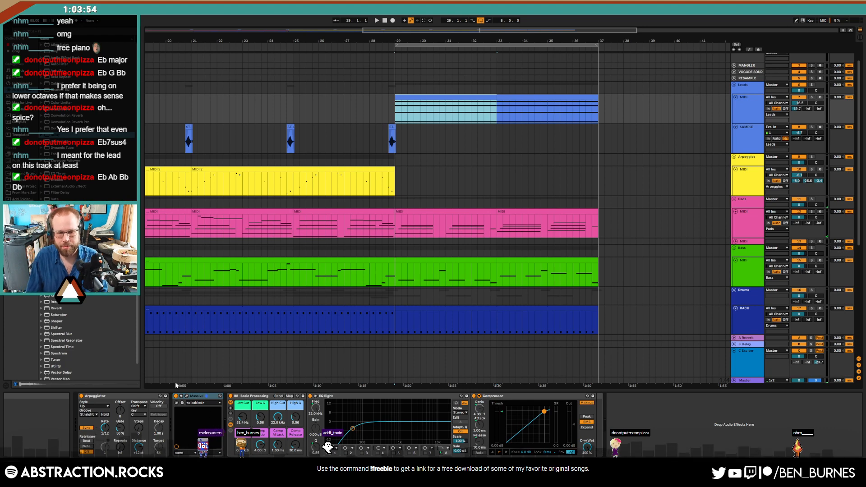
pyautogui.click(185, 398)
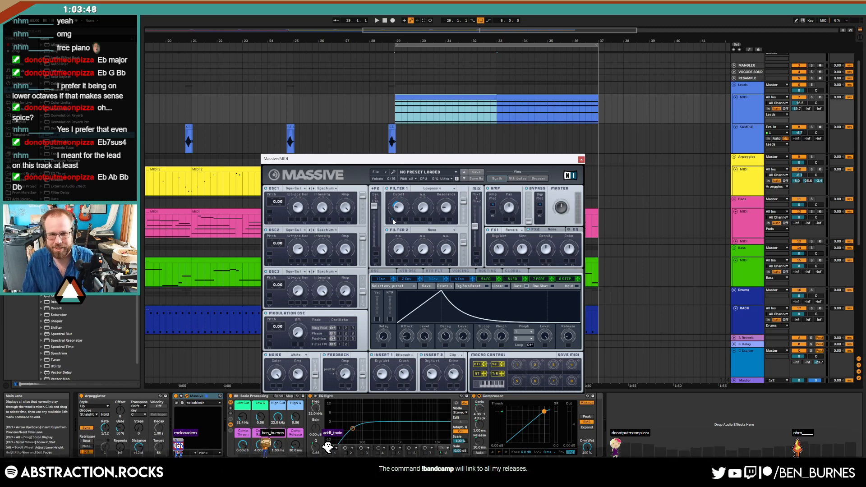
pyautogui.click(456, 279)
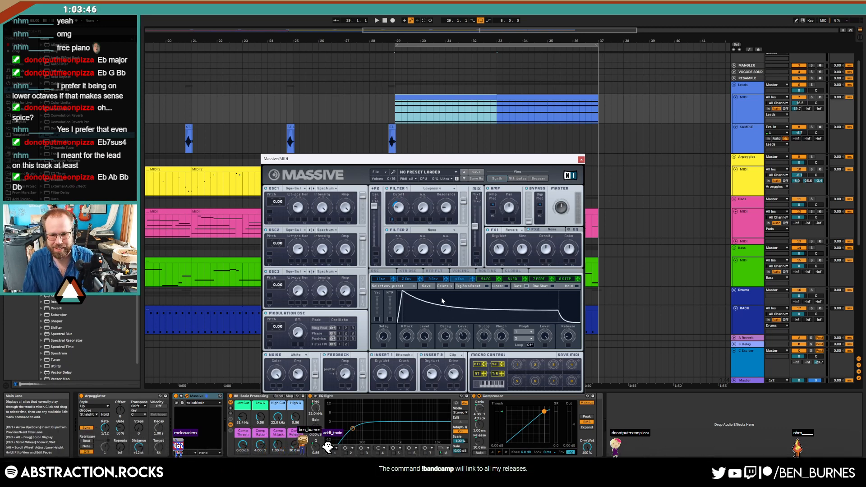
pyautogui.press('space')
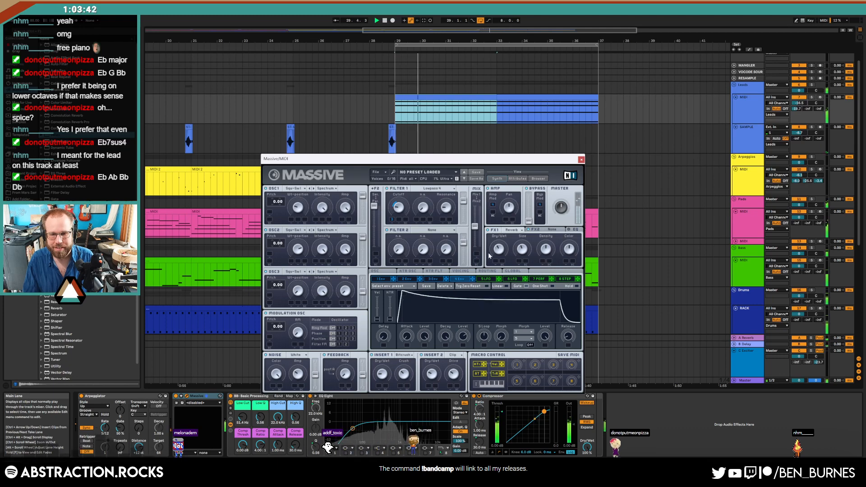
pyautogui.click(581, 159)
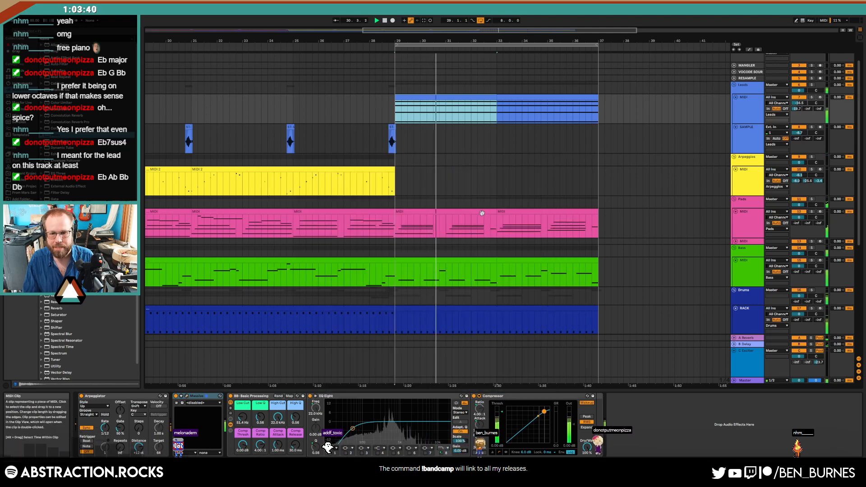
# - Copy both pads clips from bars 29 to 37 onto the second pads track, unfold that track and play the result
pyautogui.click(458, 213)
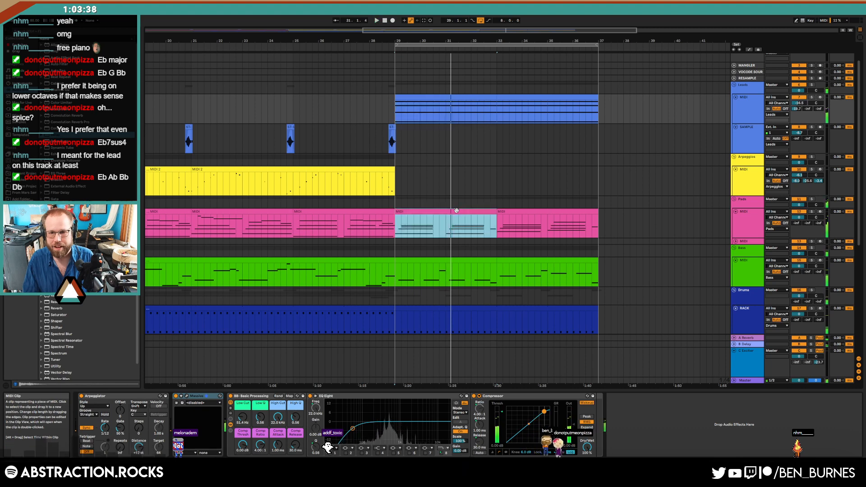
pyautogui.keyDown('shift'); pyautogui.click(521, 210); pyautogui.keyUp('shift')
pyautogui.moveTo(492, 212); pyautogui.dragTo(492, 242)
pyautogui.click(735, 241)
pyautogui.click(744, 243)
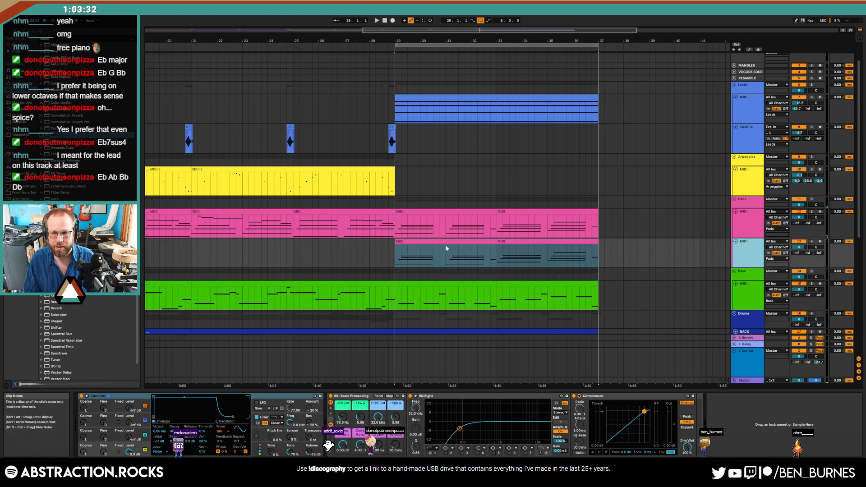
pyautogui.press('space')
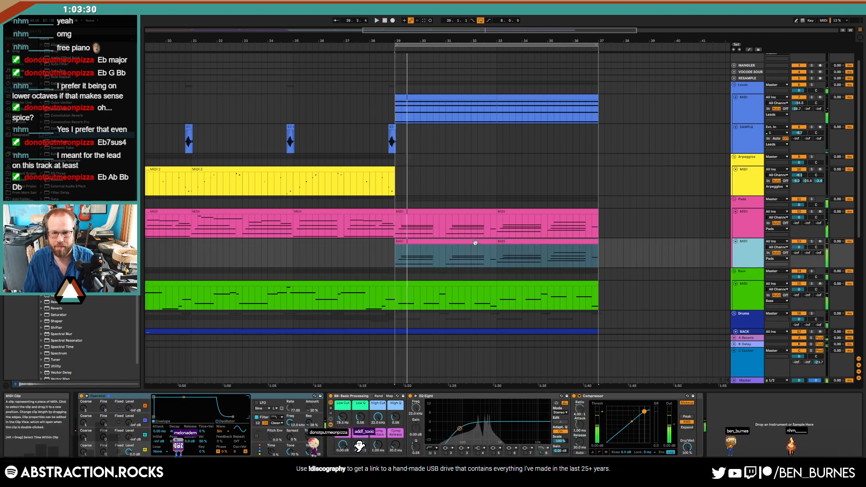
# - Replace the Operator synth on the second pads track with Pigments
pyautogui.doubleClick(492, 258)
pyautogui.hotkey('shift', 'Tab')
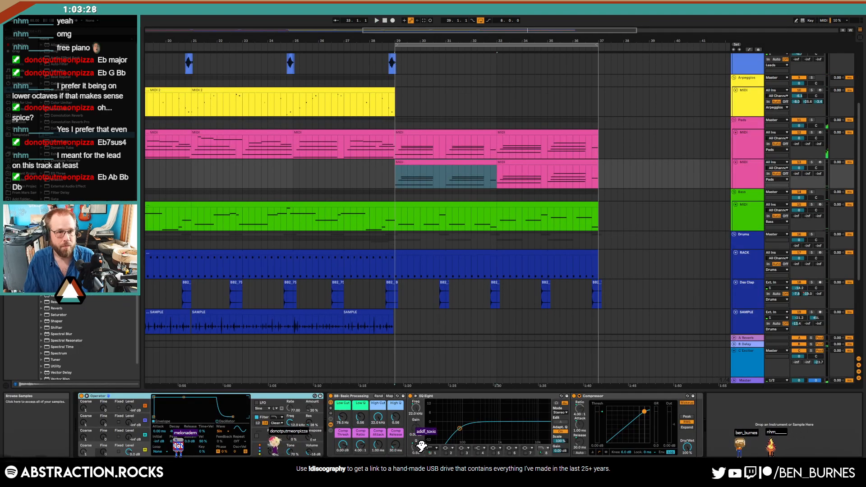
pyautogui.click(22, 109)
pyautogui.click(45, 83)
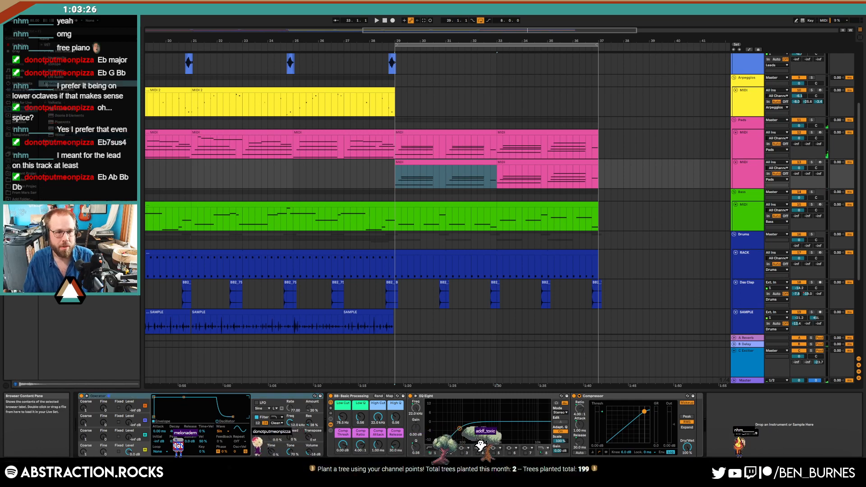
pyautogui.click(47, 143)
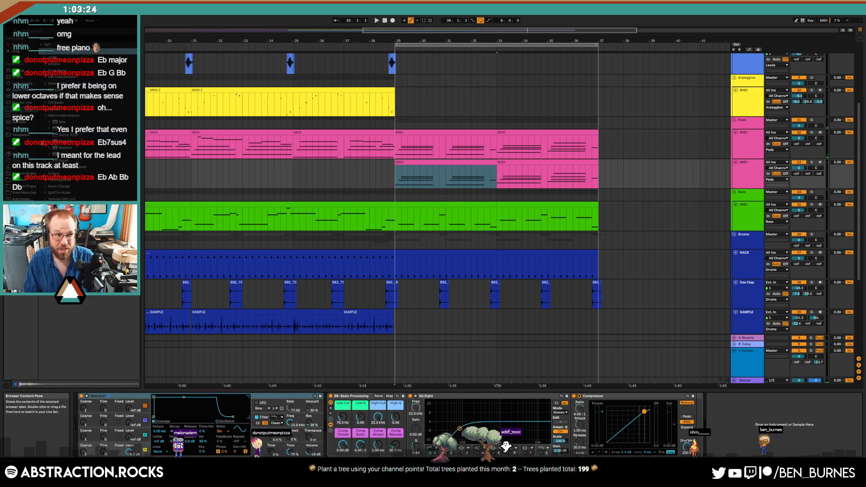
pyautogui.click(51, 64)
pyautogui.click(68, 78)
pyautogui.moveTo(69, 79); pyautogui.dragTo(149, 452)
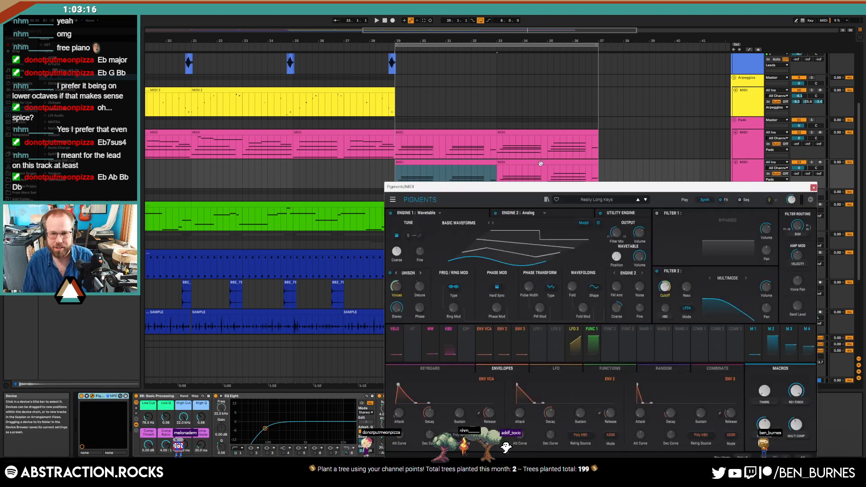
# - Load the Intro Pad preset from the Pad category in Pigments
pyautogui.moveTo(543, 185); pyautogui.dragTo(397, 68)
pyautogui.click(447, 85)
pyautogui.moveTo(457, 151)
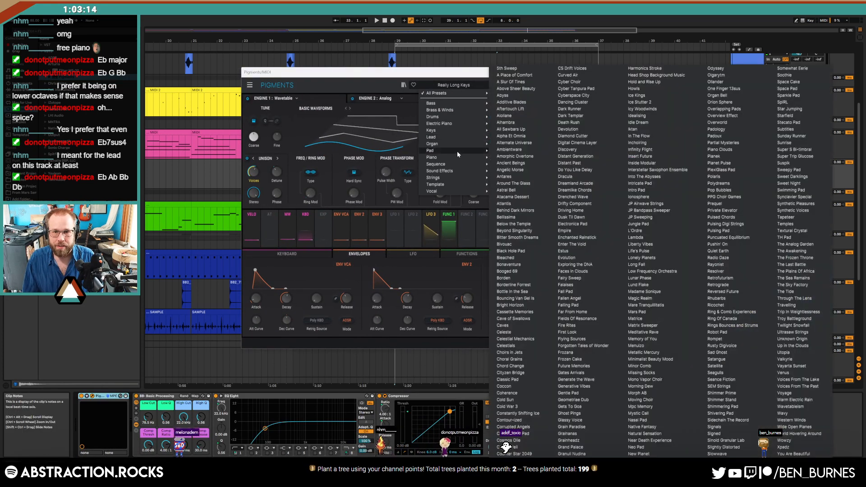
pyautogui.click(636, 190)
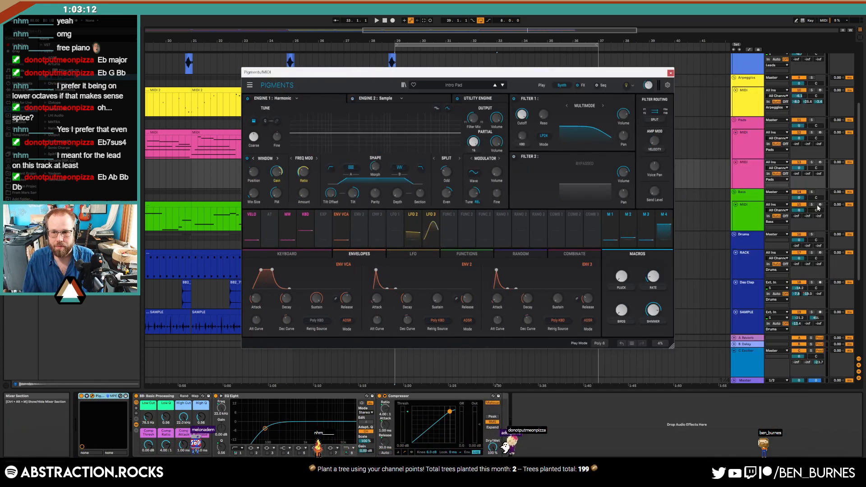
# - Audition the second pads track in solo and in the mix, lower its volume, and close the synth window
pyautogui.click(813, 163)
pyautogui.press('space')
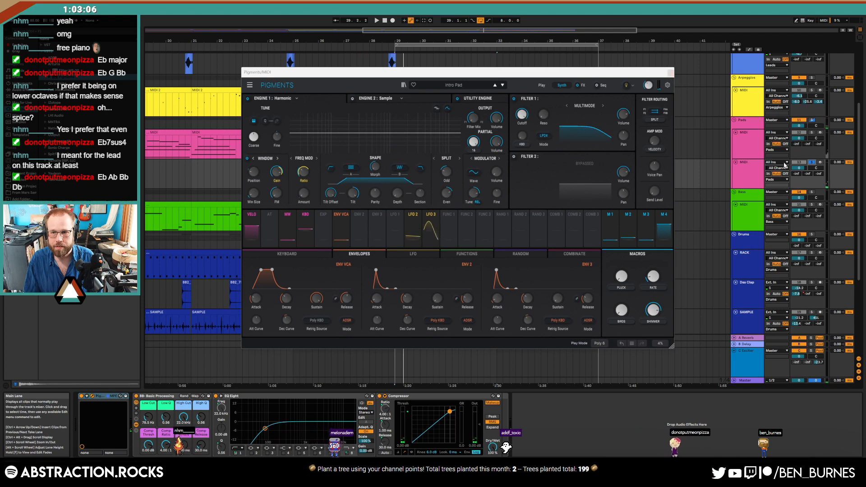
pyautogui.moveTo(802, 168); pyautogui.dragTo(802, 174)
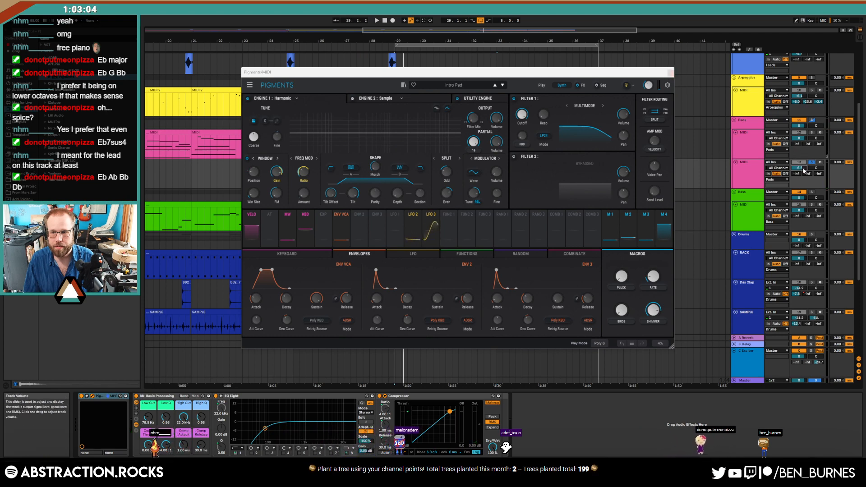
pyautogui.press('space')
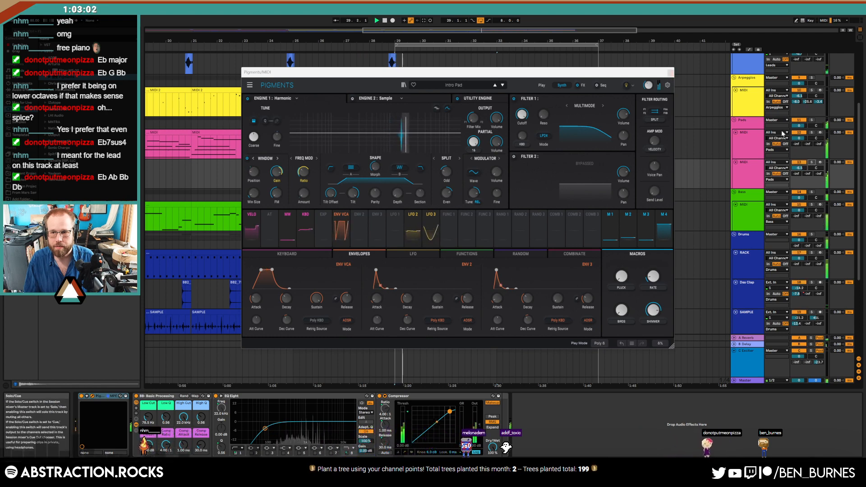
pyautogui.moveTo(800, 169)
pyautogui.mouseDown()
pyautogui.moveTo(800, 184)
pyautogui.moveTo(796, 156)
pyautogui.moveTo(798, 169)
pyautogui.mouseUp()
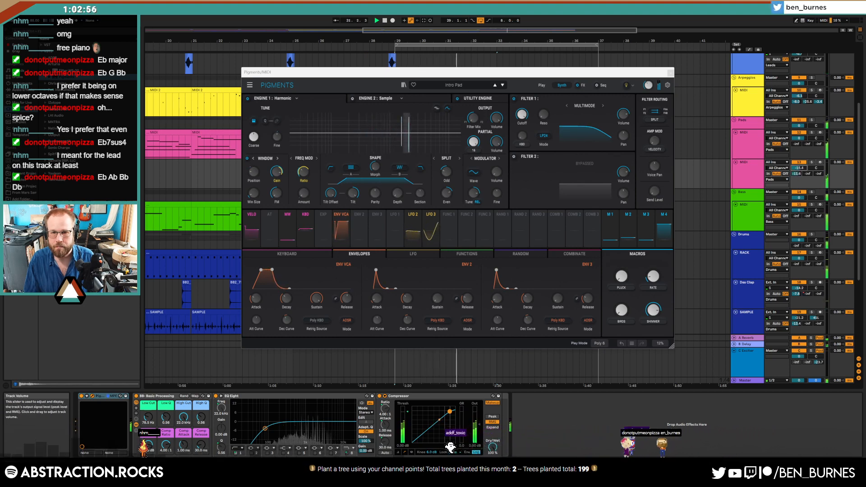
pyautogui.click(670, 73)
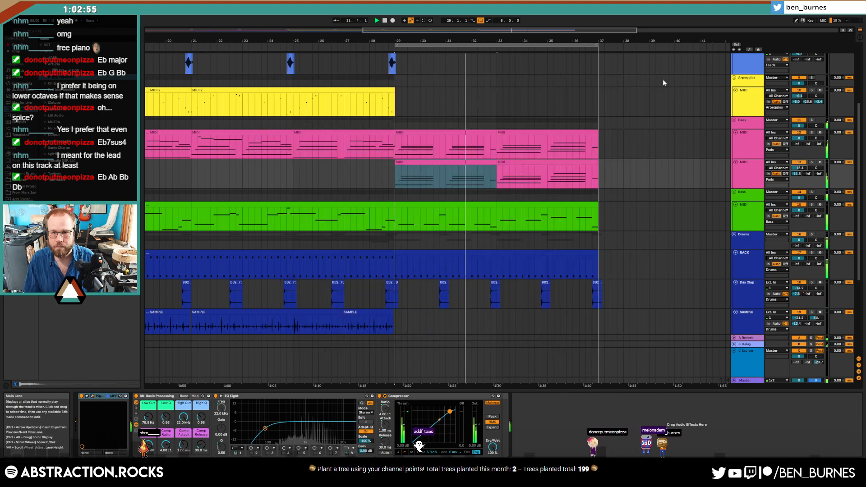
# - Join the two clips on the second pads track into one and transpose all its notes down an octave
pyautogui.keyDown('shift'); pyautogui.click(539, 164); pyautogui.keyUp('shift')
pyautogui.doubleClick(543, 163)
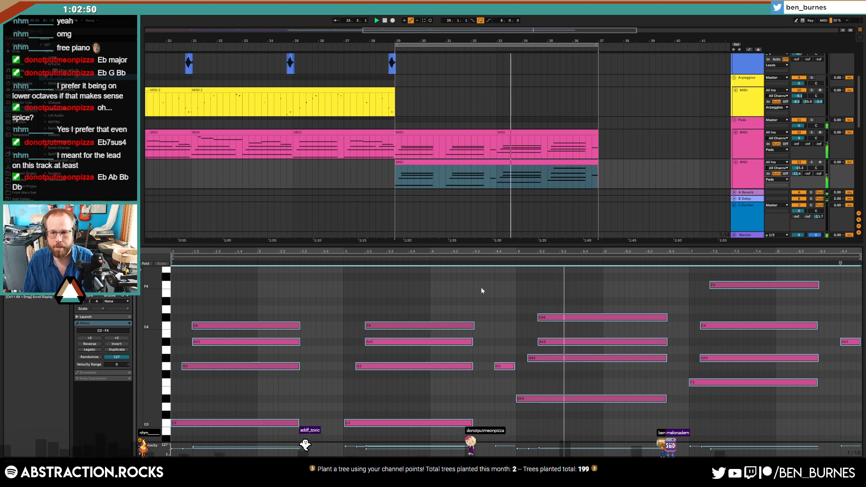
pyautogui.hotkey('shift', 'Down')
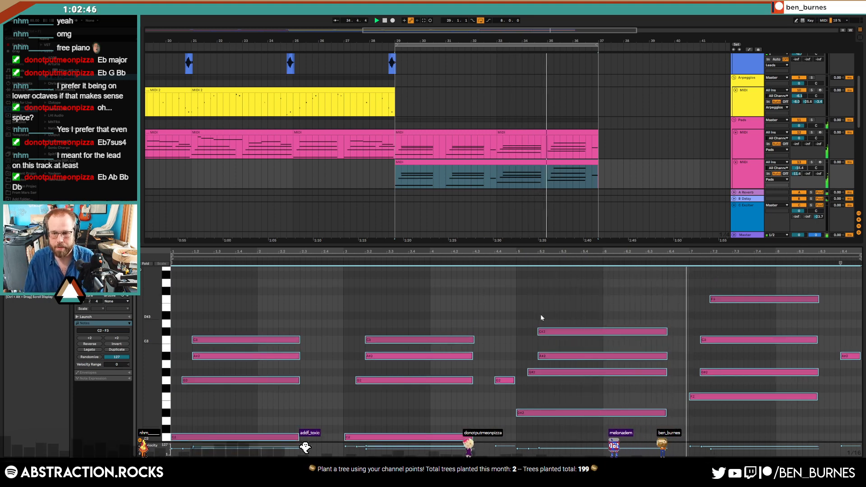
# - Raise the second pads track's volume to about -12.8 dB and stop playback
pyautogui.hotkey('shift', 'Tab')
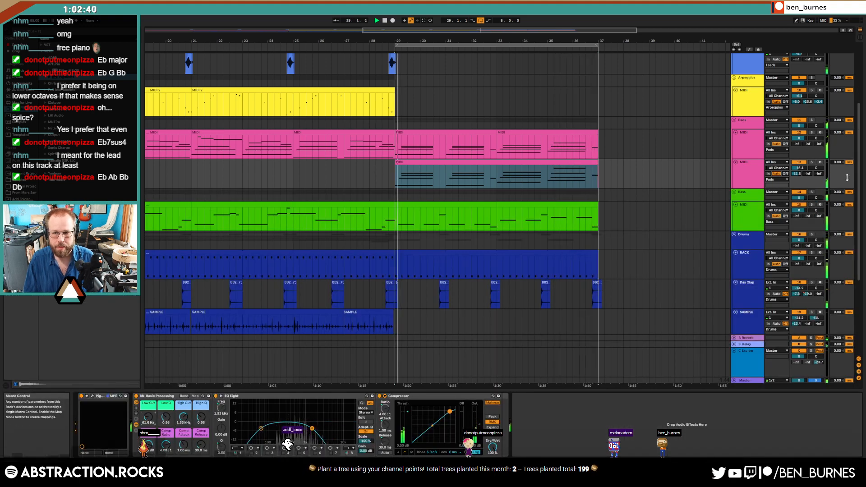
pyautogui.moveTo(798, 168); pyautogui.dragTo(798, 165)
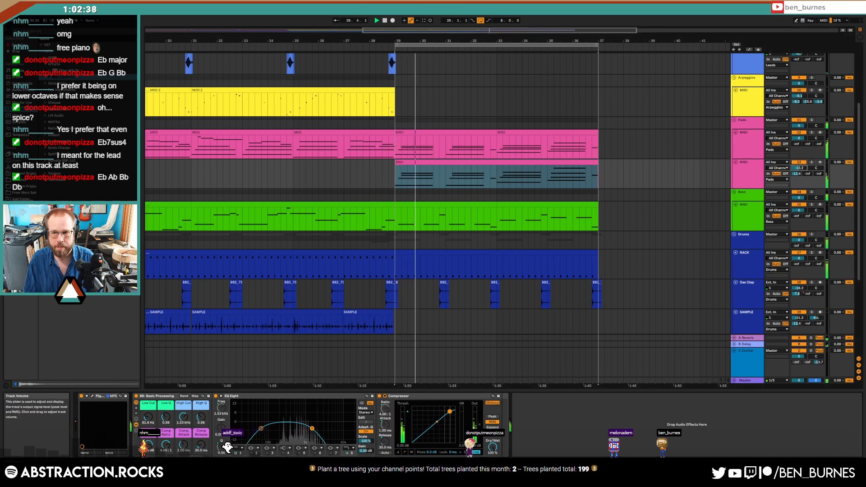
pyautogui.press('space')
# - Solo the second pads track to set its high cut to 3.79 kHz, low cut to 318 Hz and low Q to 0.27, then play the full mix
pyautogui.click(812, 163)
pyautogui.press('space')
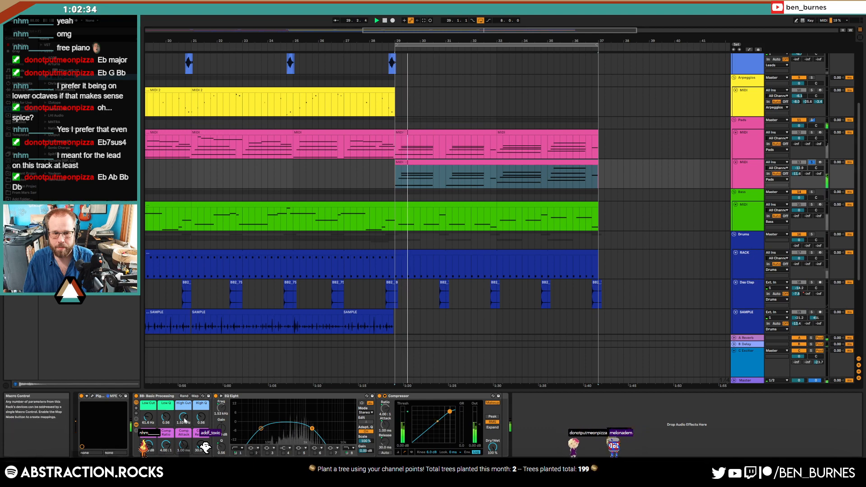
pyautogui.moveTo(183, 417); pyautogui.dragTo(183, 415)
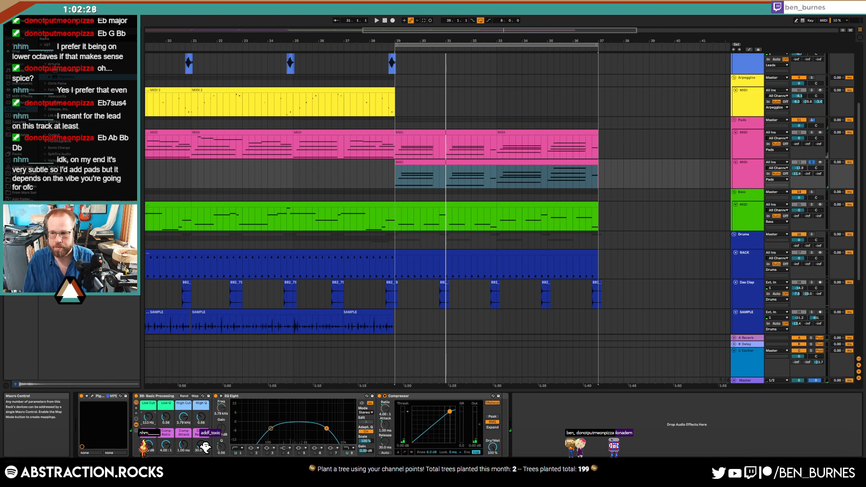
pyautogui.moveTo(148, 417)
pyautogui.mouseDown()
pyautogui.moveTo(148, 410)
pyautogui.moveTo(166, 422)
pyautogui.moveTo(148, 415)
pyautogui.mouseUp()
pyautogui.click(166, 417)
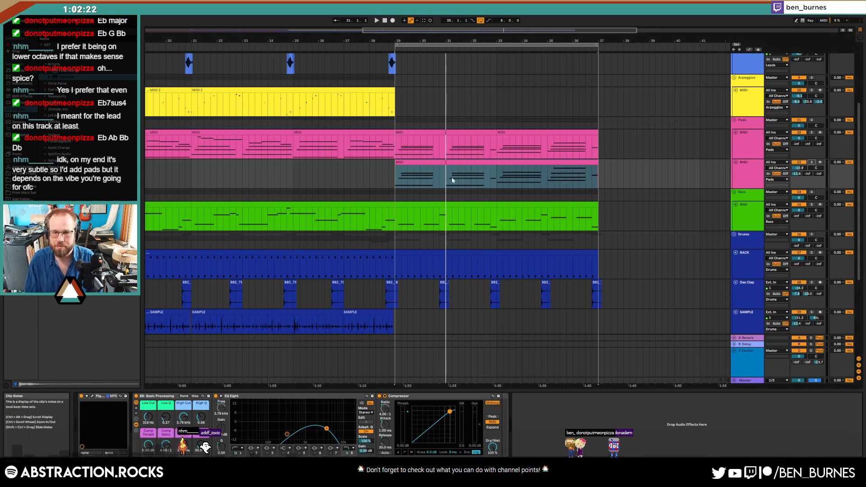
pyautogui.press('space')
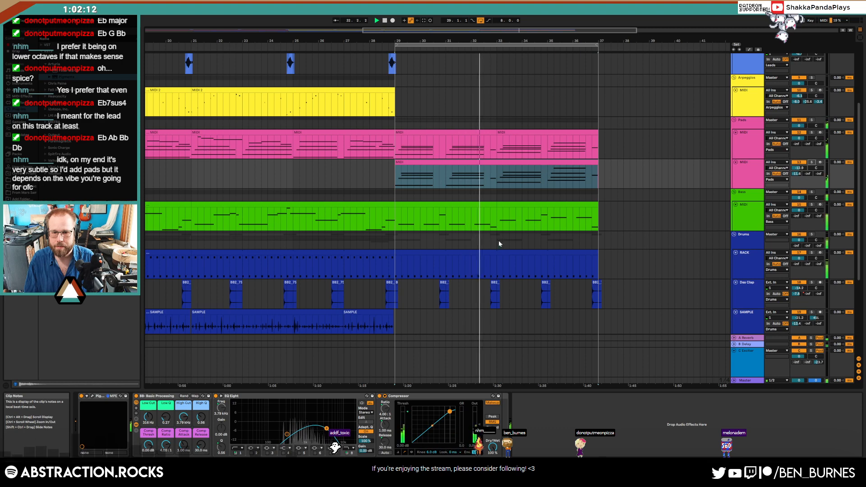
pyautogui.moveTo(497, 261); pyautogui.dragTo(604, 264)
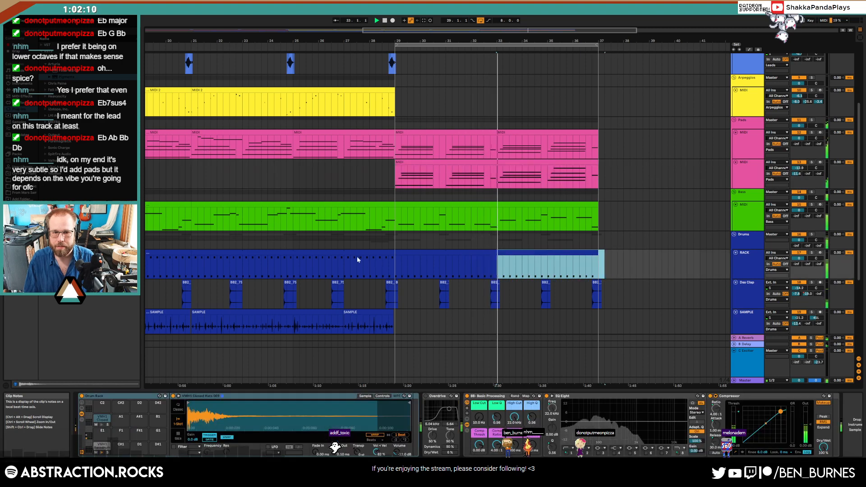
pyautogui.moveTo(293, 267); pyautogui.dragTo(395, 266)
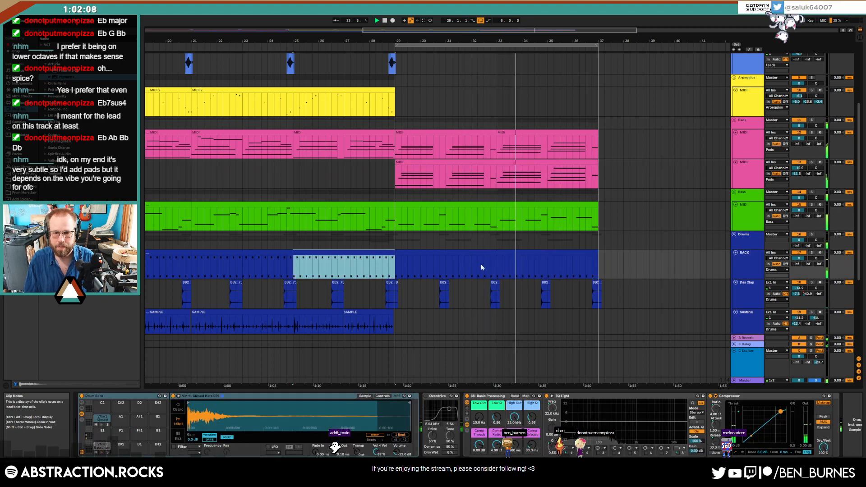
pyautogui.moveTo(497, 265); pyautogui.dragTo(598, 265)
pyautogui.press('space')
# - Open the second pads track's clip, check the top note of its third chord against the playing section, and deselect the clip
pyautogui.doubleClick(527, 164)
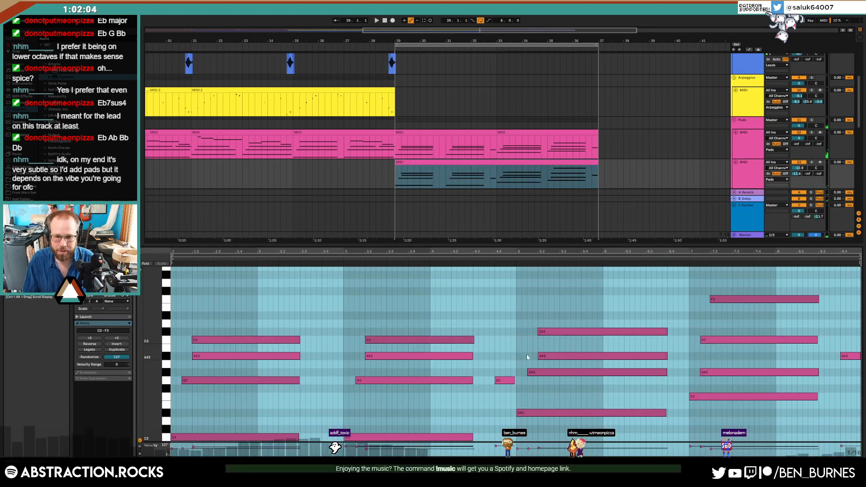
pyautogui.click(570, 332)
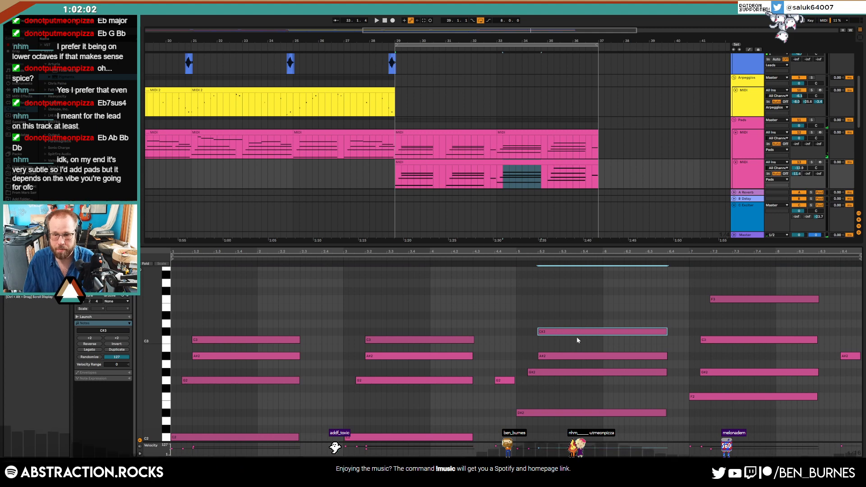
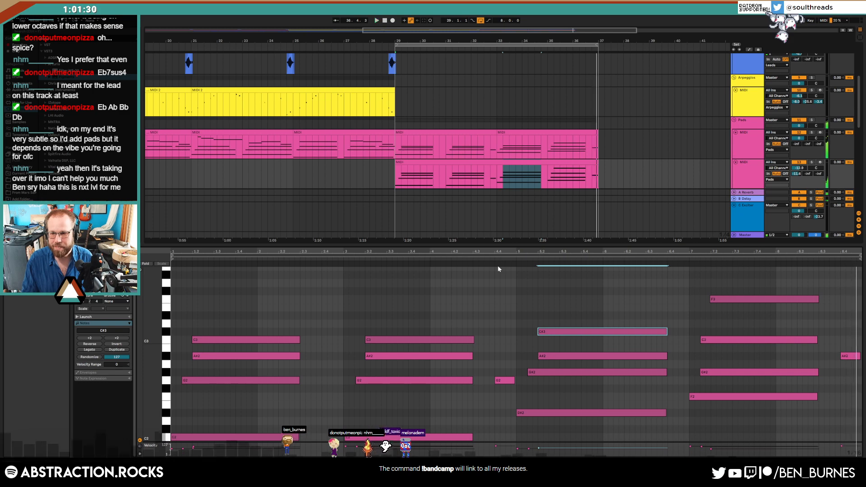
pyautogui.click(498, 184)
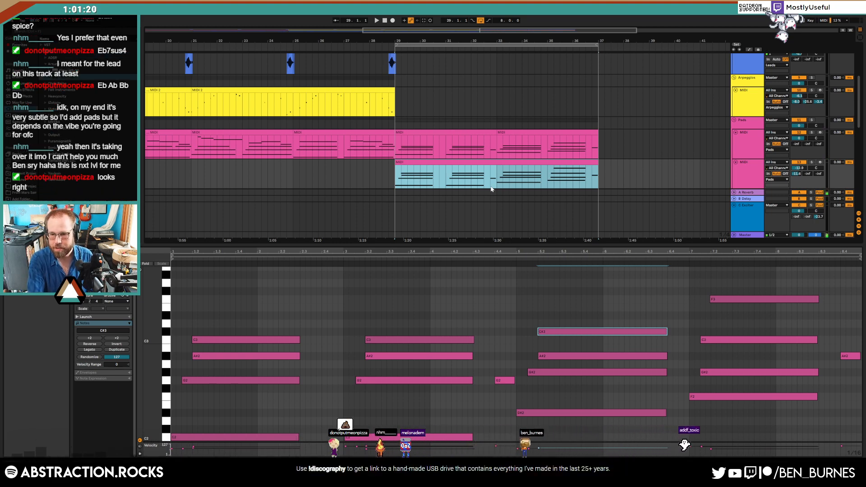
pyautogui.click(495, 151)
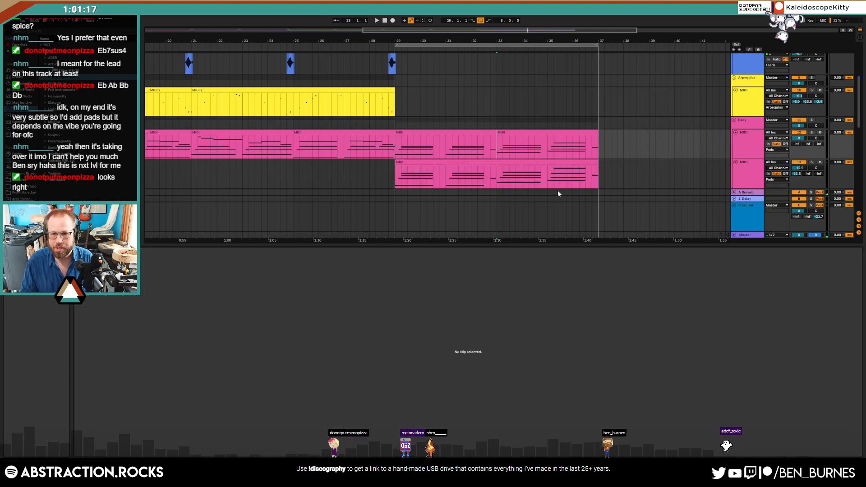
# - Try lowering the third chord's G#2 to G2 in the second pads track's clip, using the first pads track's clip as reference
pyautogui.click(518, 130)
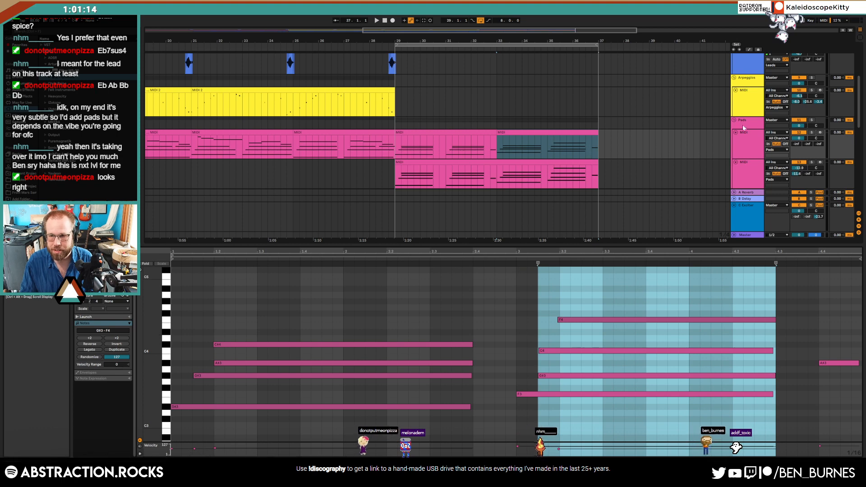
pyautogui.click(534, 185)
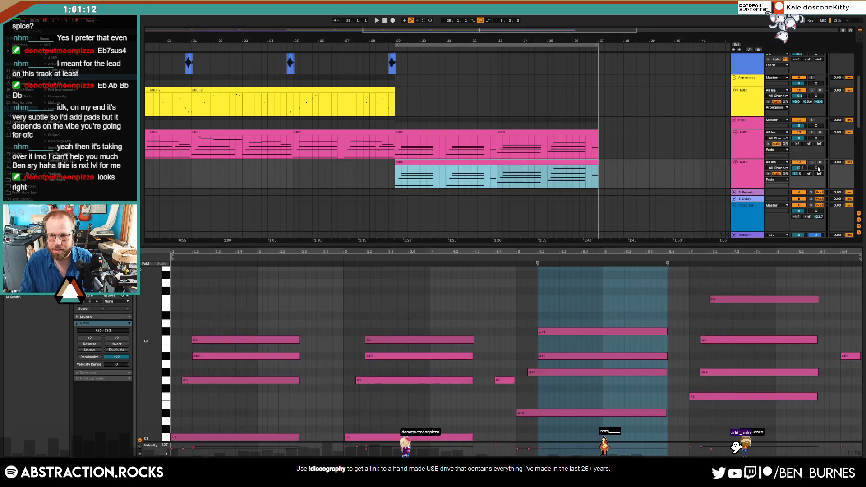
pyautogui.click(140, 269)
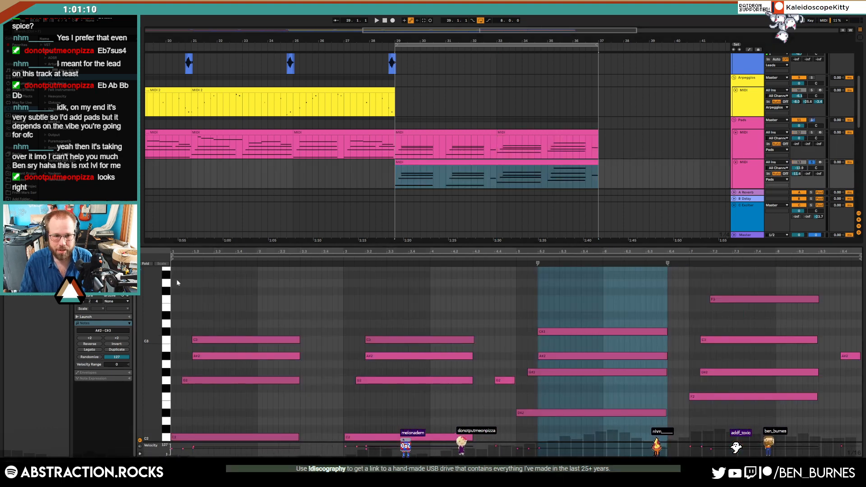
pyautogui.moveTo(586, 332)
pyautogui.mouseDown()
pyautogui.moveTo(597, 408)
pyautogui.moveTo(580, 325)
pyautogui.moveTo(609, 441)
pyautogui.mouseUp()
pyautogui.moveTo(525, 355); pyautogui.dragTo(542, 379)
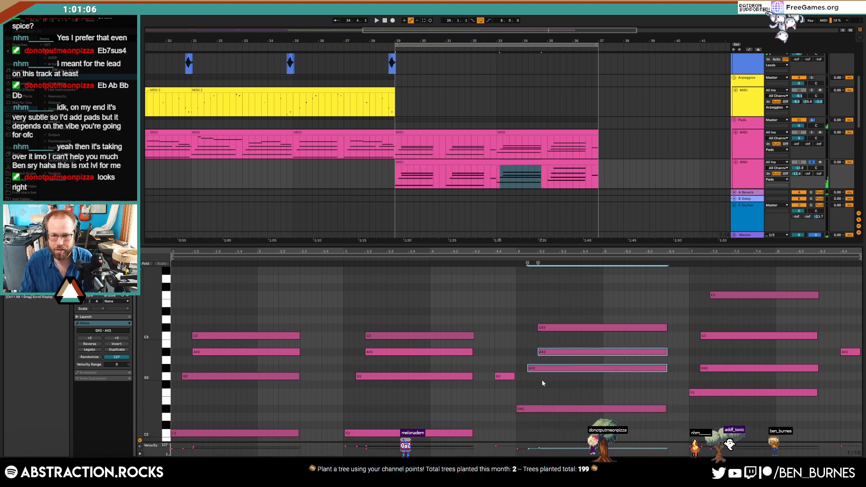
pyautogui.click(539, 367)
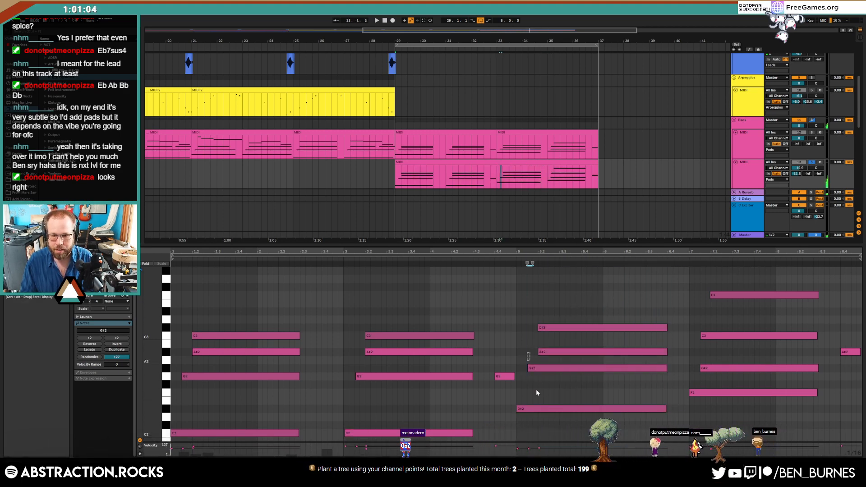
pyautogui.press('Down')
# - Try lowering the third chord's G#3 to G3 in the first pads track's clip and play it, ending the second pads track's solo
pyautogui.click(512, 131)
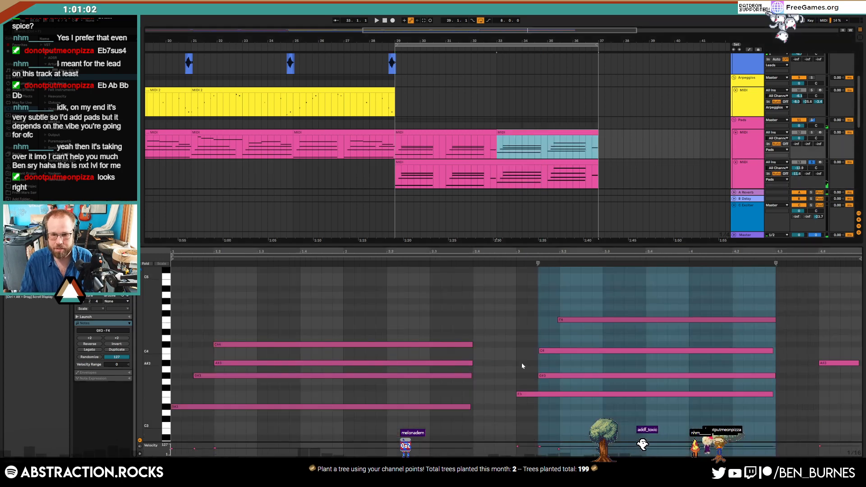
pyautogui.click(525, 363)
pyautogui.click(546, 351)
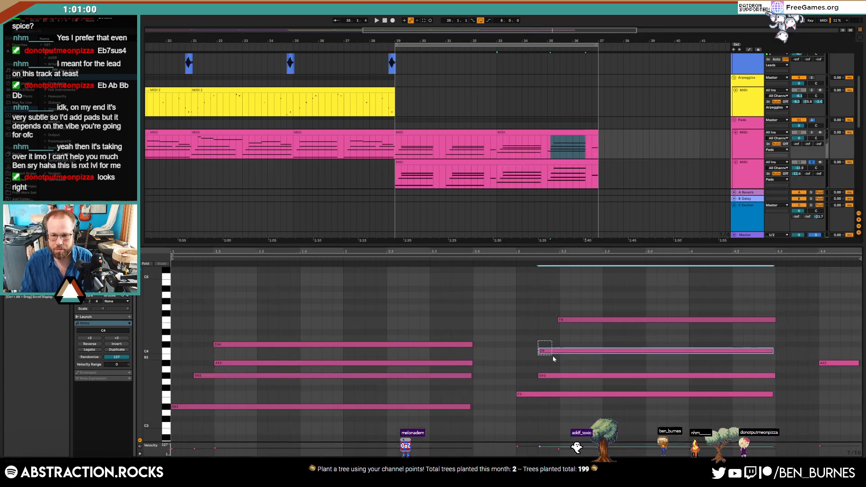
pyautogui.moveTo(209, 375); pyautogui.dragTo(209, 381)
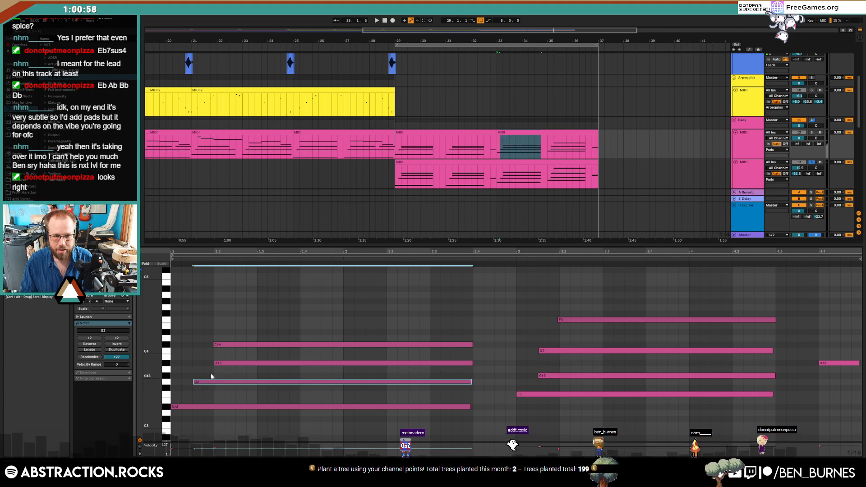
pyautogui.press('space')
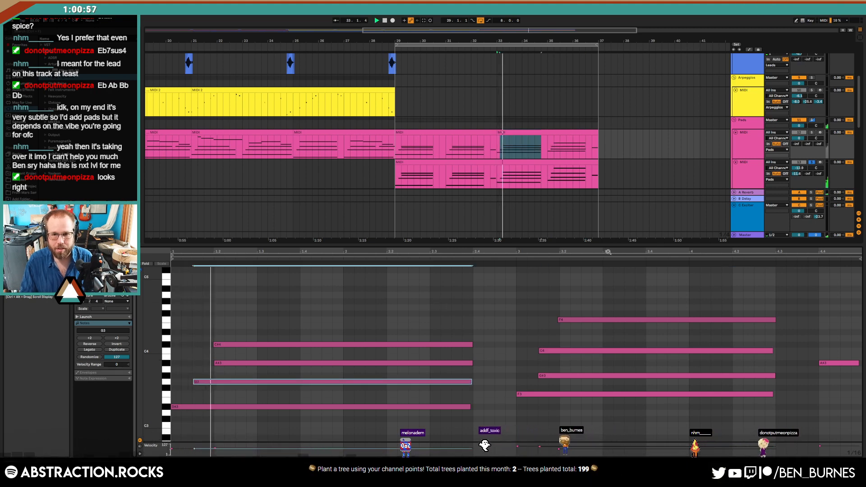
pyautogui.click(812, 163)
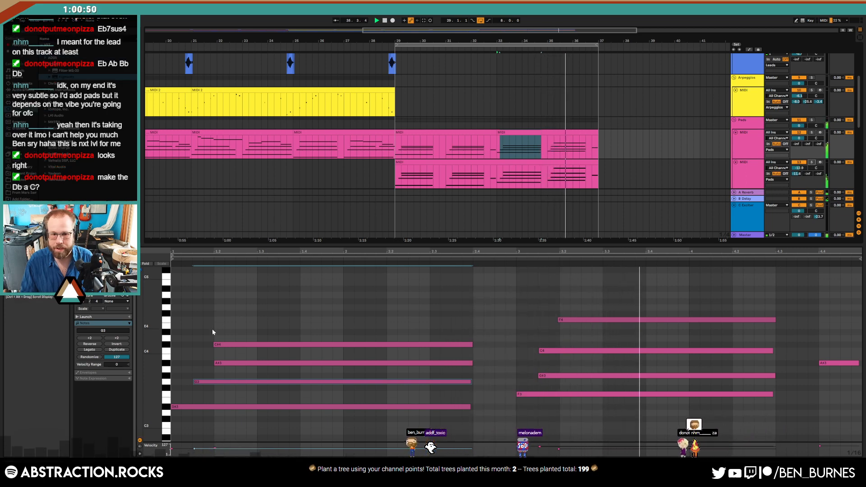
# - Restore G#3 in the first pads clip's bar 33 chord and lower that chord's top note to C4
pyautogui.click(188, 360)
pyautogui.moveTo(196, 383); pyautogui.dragTo(199, 386)
pyautogui.press('Up')
pyautogui.moveTo(215, 331); pyautogui.dragTo(229, 350)
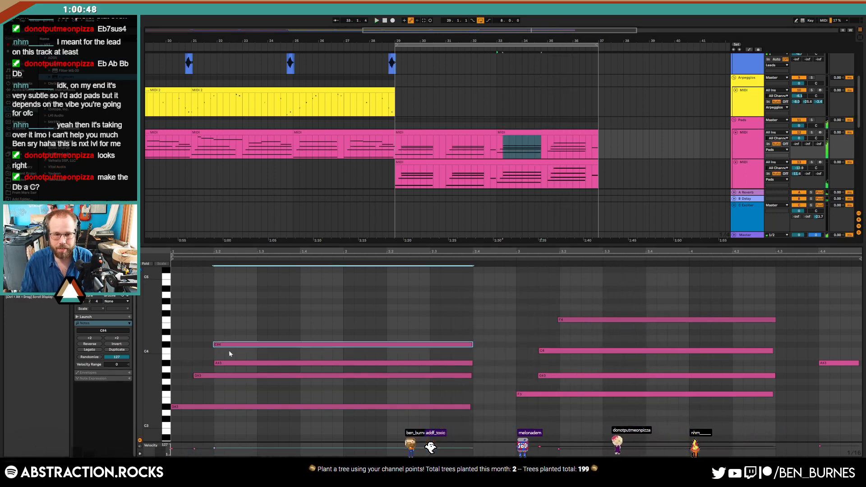
pyautogui.press('Down')
# - Set the third chord's top note to C3 and its lowered G back to G#2 in the second pads clip, then play it
pyautogui.click(526, 163)
pyautogui.click(615, 328)
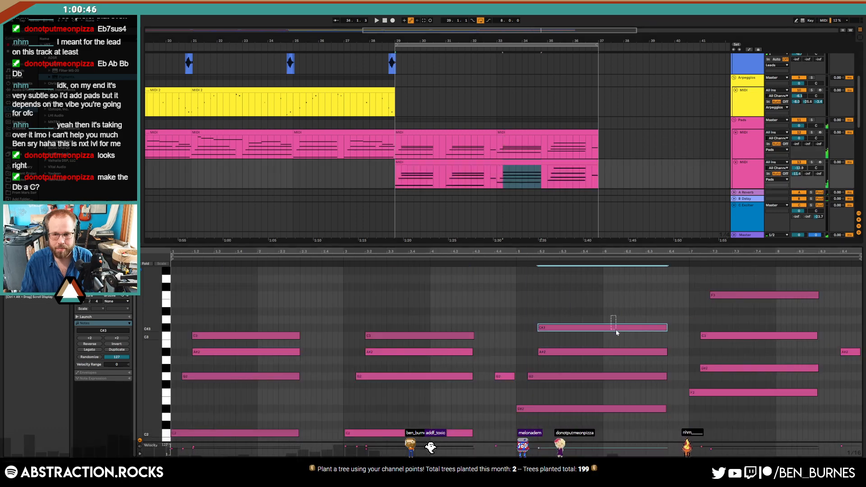
pyautogui.press('Down')
pyautogui.click(532, 376)
pyautogui.press('Up')
pyautogui.press('space')
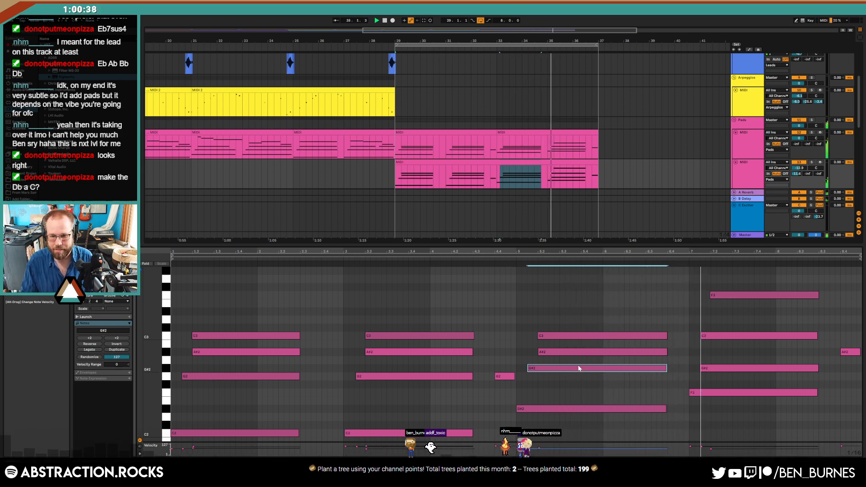
# - Solo the lead MIDI track and listen to its clips, first from bar 33 and again around bar 29
pyautogui.hotkey('shift', 'Tab')
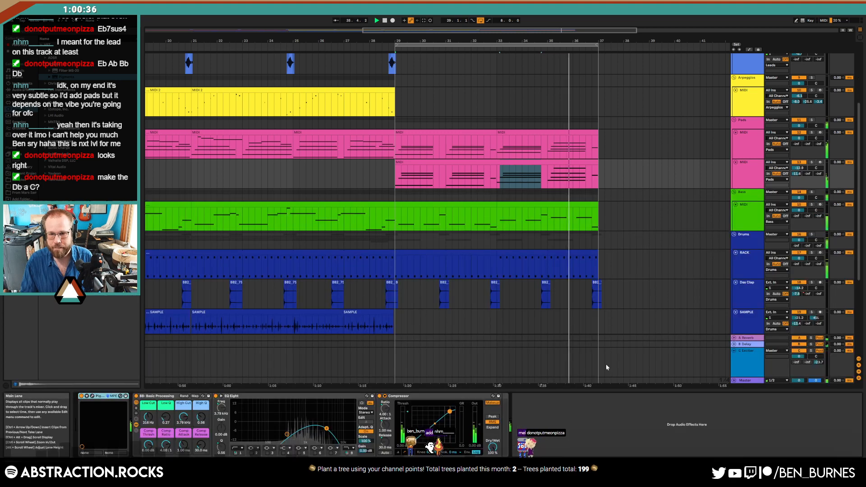
pyautogui.scroll(5, 609, 204)
pyautogui.click(547, 107)
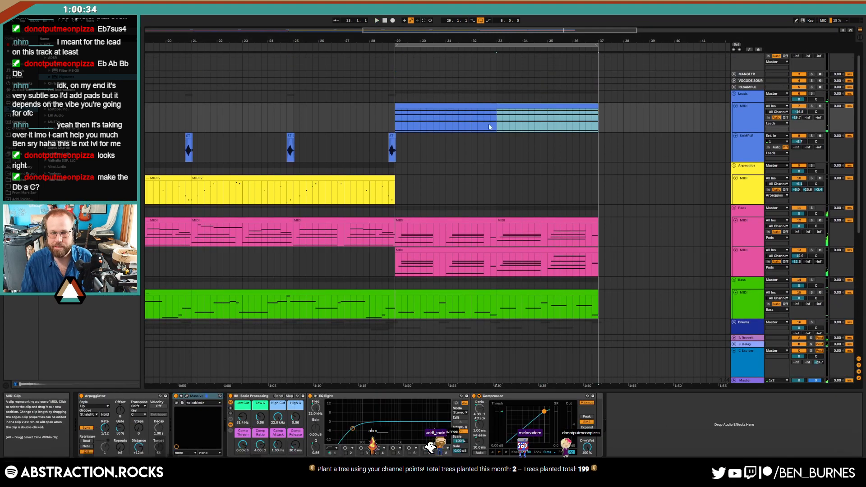
pyautogui.click(812, 94)
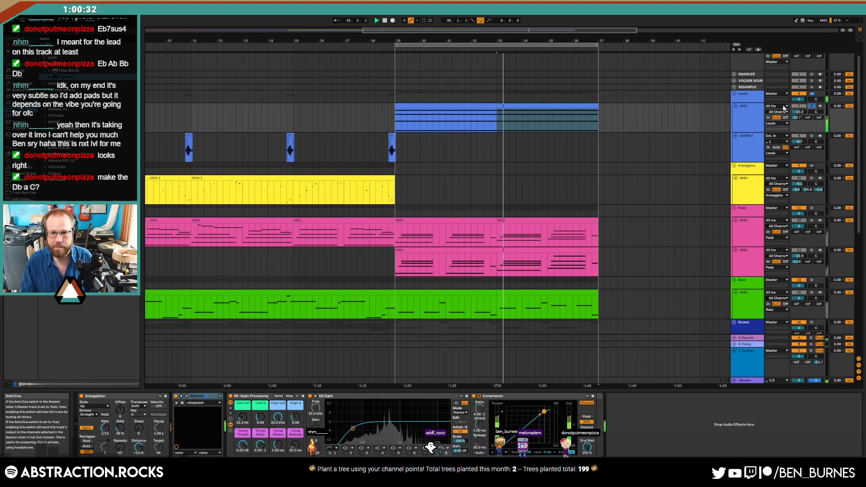
pyautogui.press('space')
pyautogui.click(391, 49)
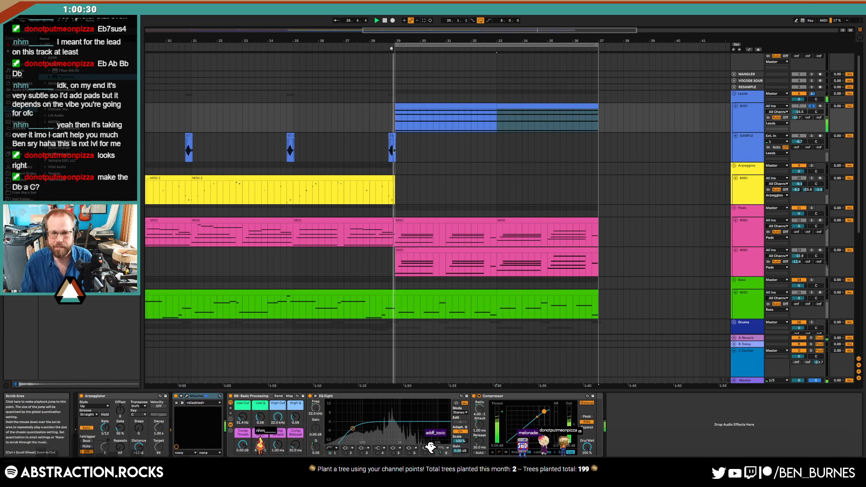
pyautogui.press('space')
# - Deactivate both lead clips from bar 29 to 37, unsolo the lead track and play the section with the full mix
pyautogui.click(486, 107)
pyautogui.keyDown('shift'); pyautogui.click(523, 106); pyautogui.keyUp('shift')
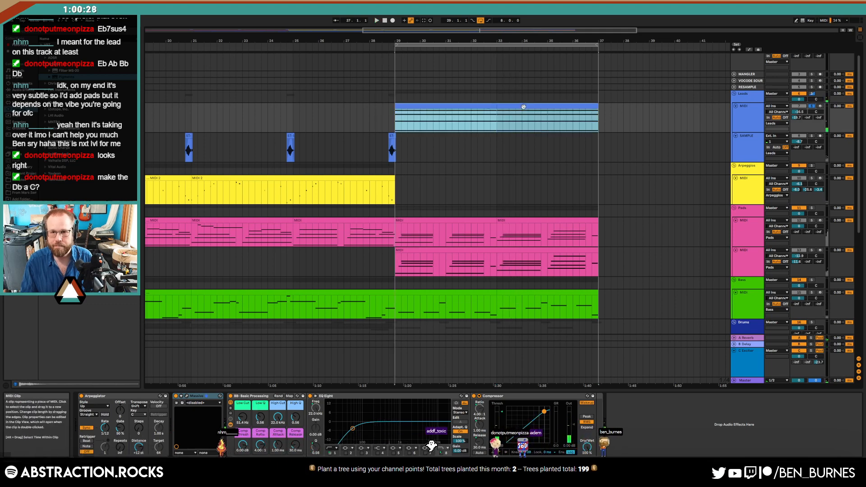
pyautogui.press('0')
pyautogui.click(811, 106)
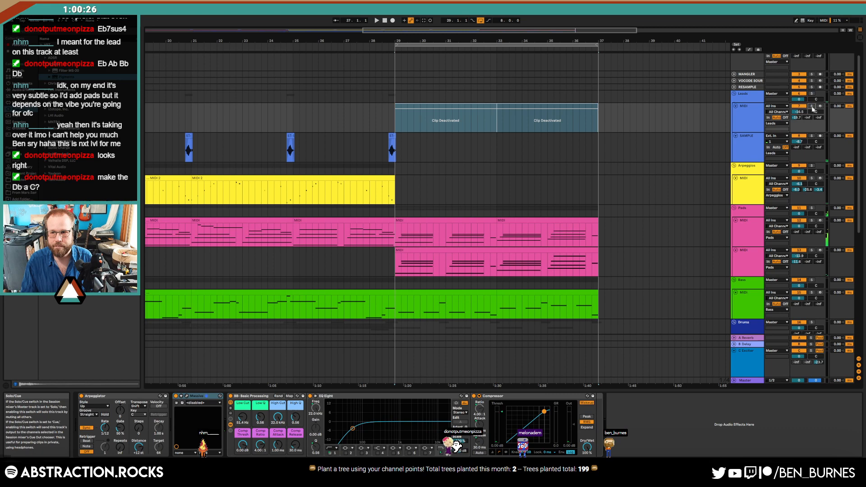
pyautogui.click(371, 47)
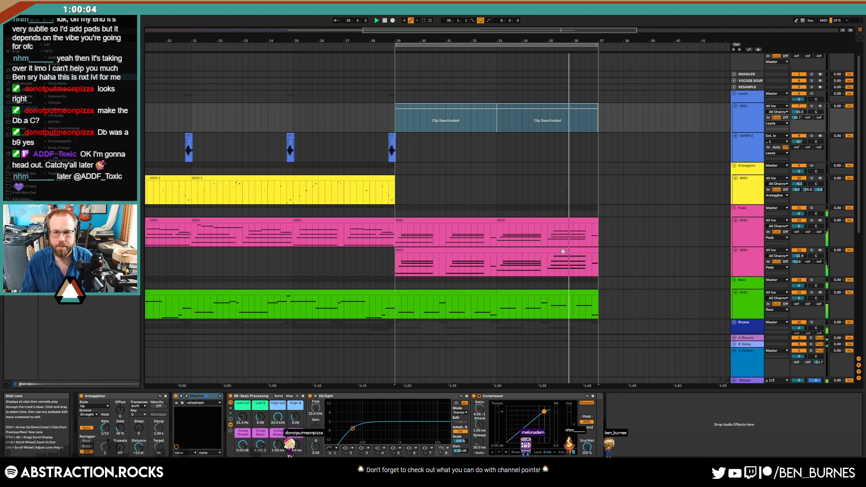
# - Reactivate the lead clip at bars 29 to 33 and compare the section with the lead track off and on
pyautogui.click(435, 106)
pyautogui.press('0')
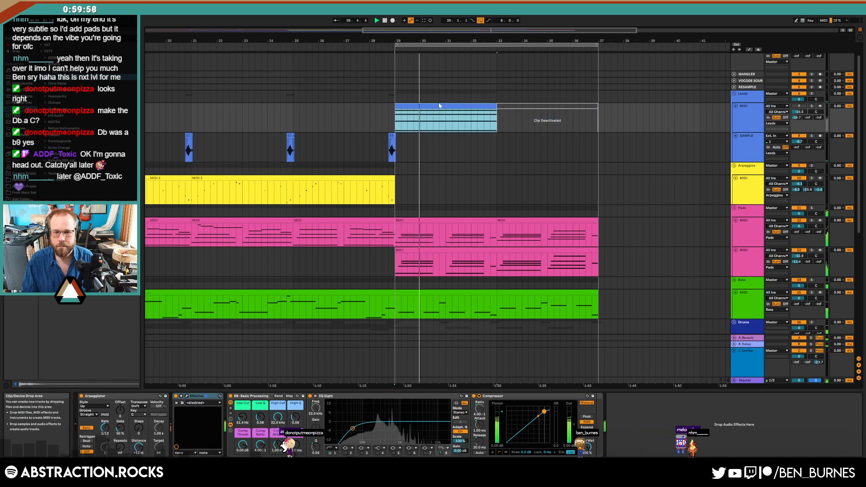
pyautogui.press('space')
pyautogui.press('space')
pyautogui.click(801, 106)
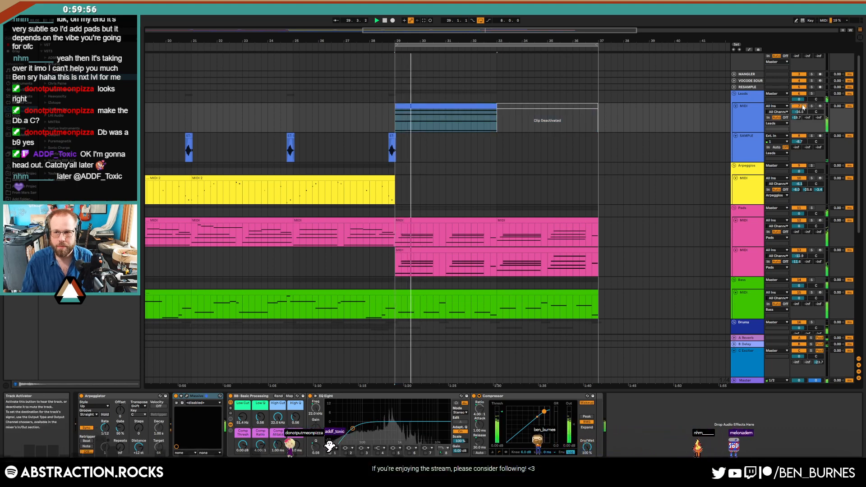
pyautogui.press('space')
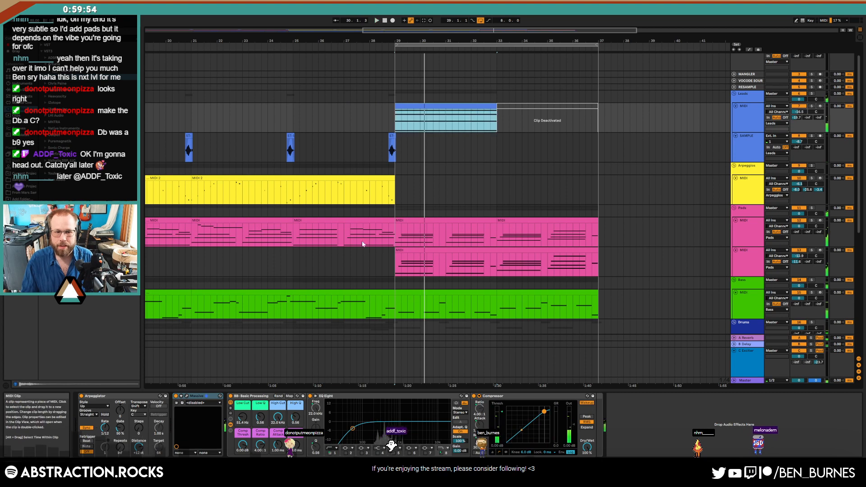
# - Lengthen the envelope attack slightly in the lead track's Massive synth and reactivate the lead clip at bars 33 to 37
pyautogui.click(186, 397)
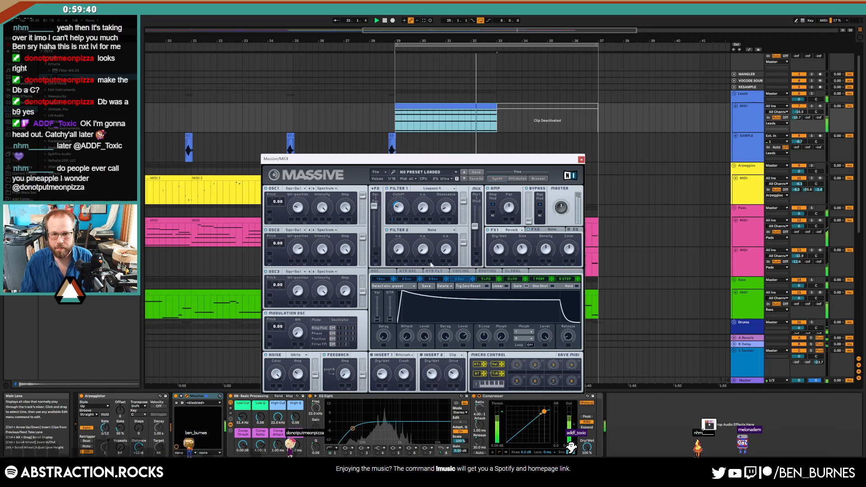
pyautogui.moveTo(404, 292)
pyautogui.mouseDown()
pyautogui.moveTo(426, 287)
pyautogui.moveTo(400, 289)
pyautogui.moveTo(403, 280)
pyautogui.mouseUp()
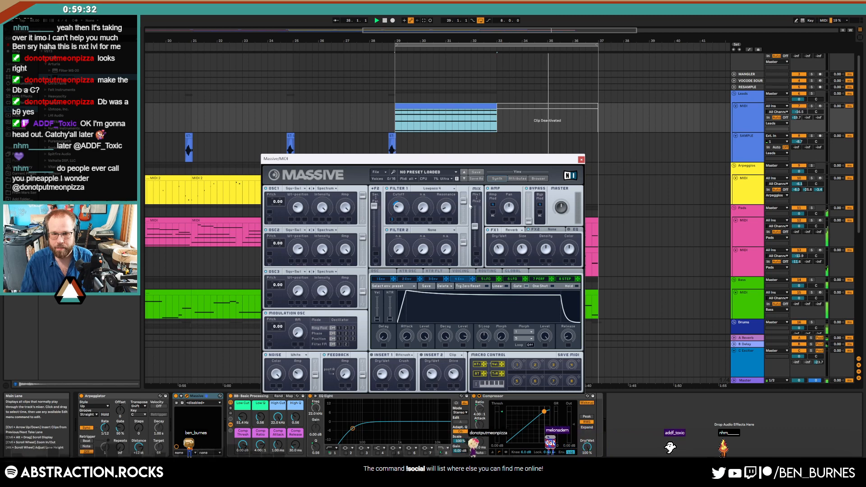
pyautogui.moveTo(539, 105); pyautogui.dragTo(523, 103)
pyautogui.click(492, 107)
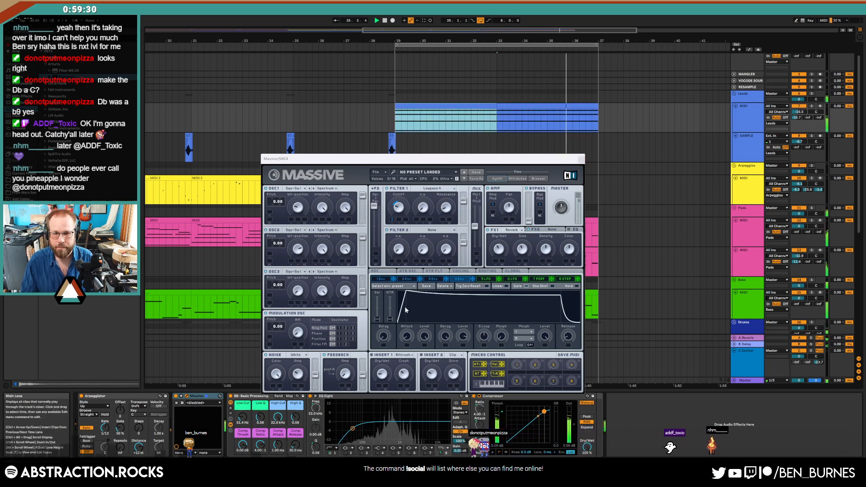
# - Slow the lead's envelope attack further in Massive while auditioning it, view the third envelope and close the synth
pyautogui.moveTo(404, 296); pyautogui.dragTo(420, 293)
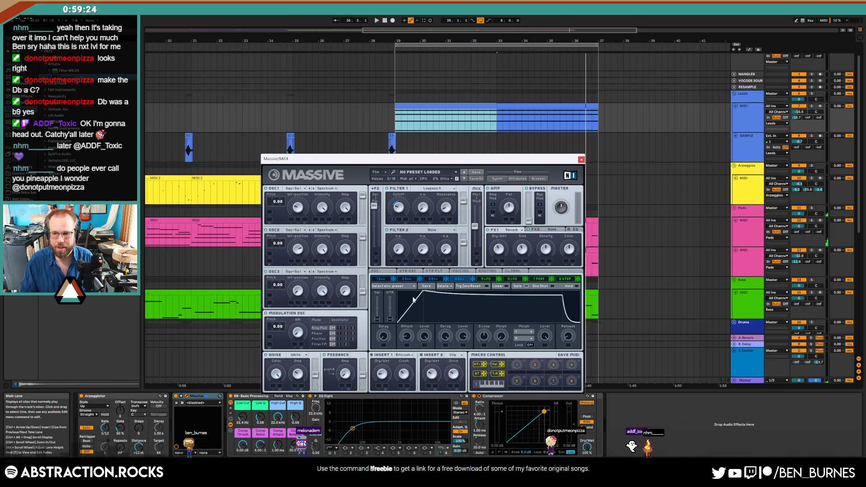
pyautogui.moveTo(414, 299); pyautogui.dragTo(420, 293)
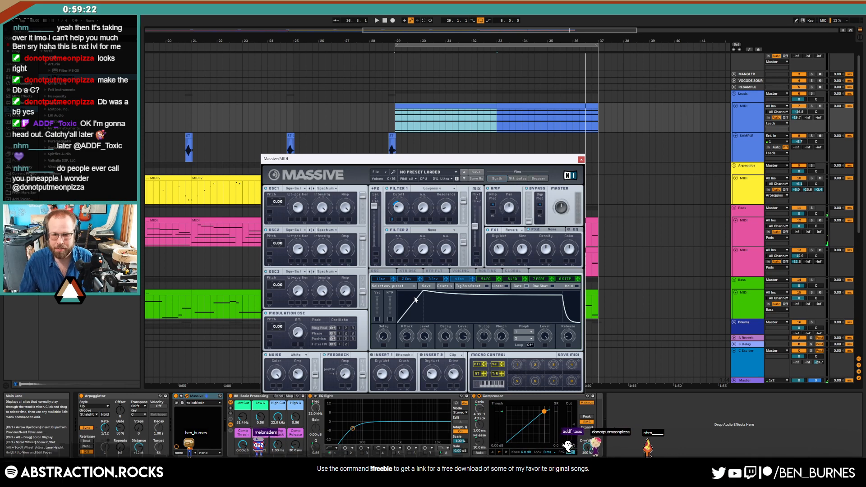
pyautogui.press('space')
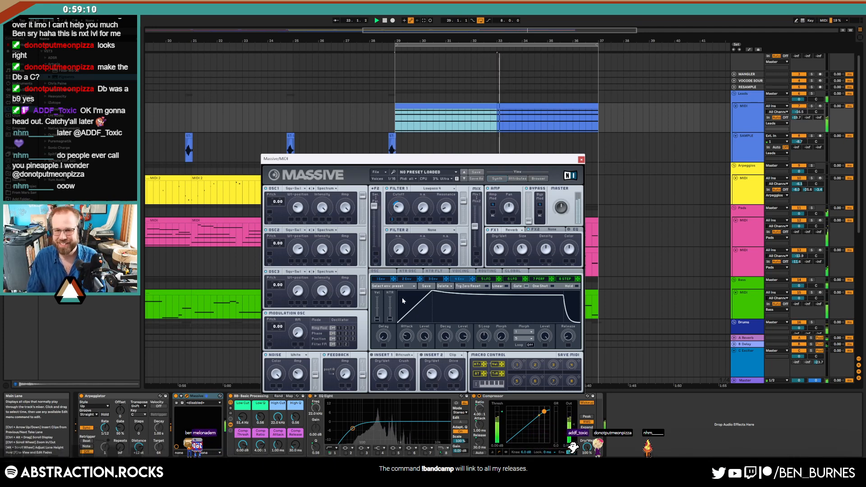
pyautogui.moveTo(416, 299); pyautogui.dragTo(419, 295)
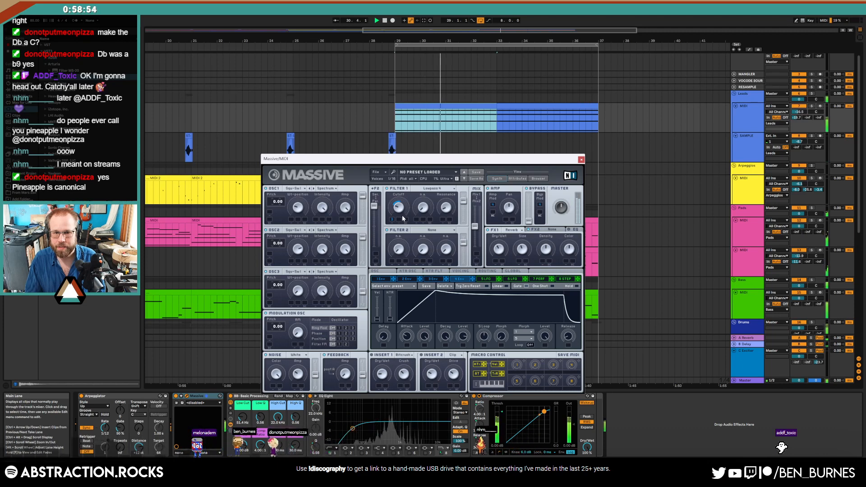
pyautogui.click(434, 280)
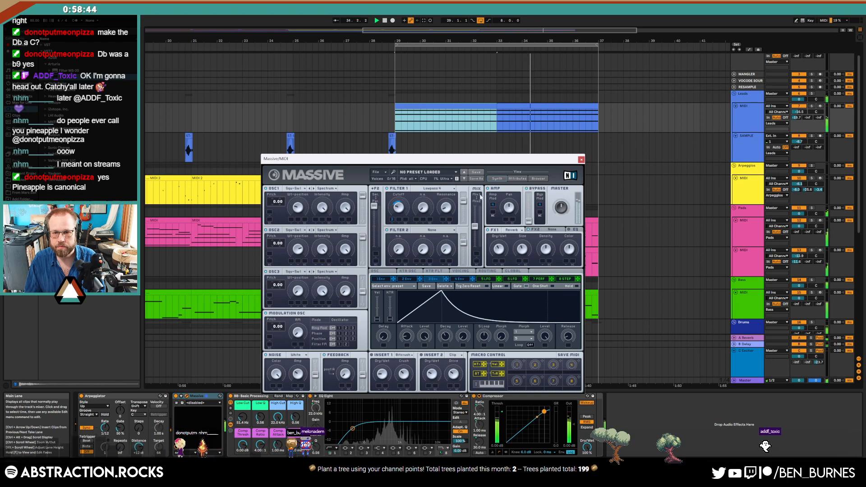
pyautogui.click(581, 159)
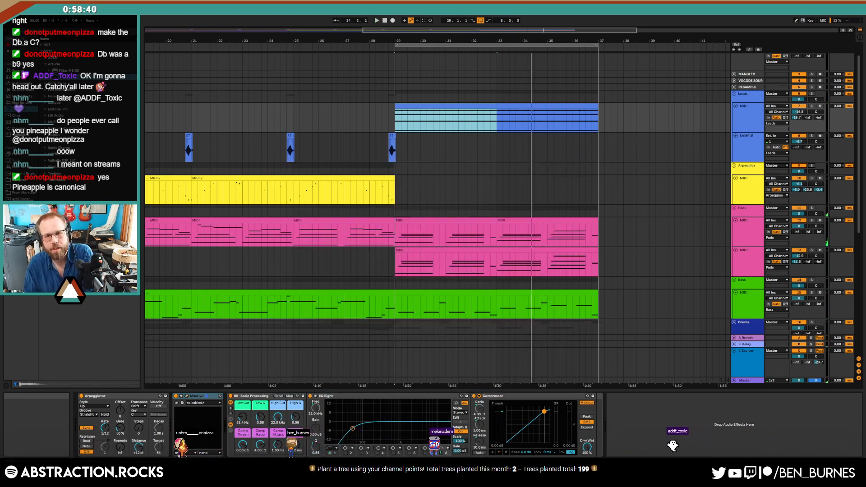
# - Play the whole song from the start and set the loop to the 16 bars from bar 13 to 29
pyautogui.moveTo(454, 31); pyautogui.dragTo(407, 23)
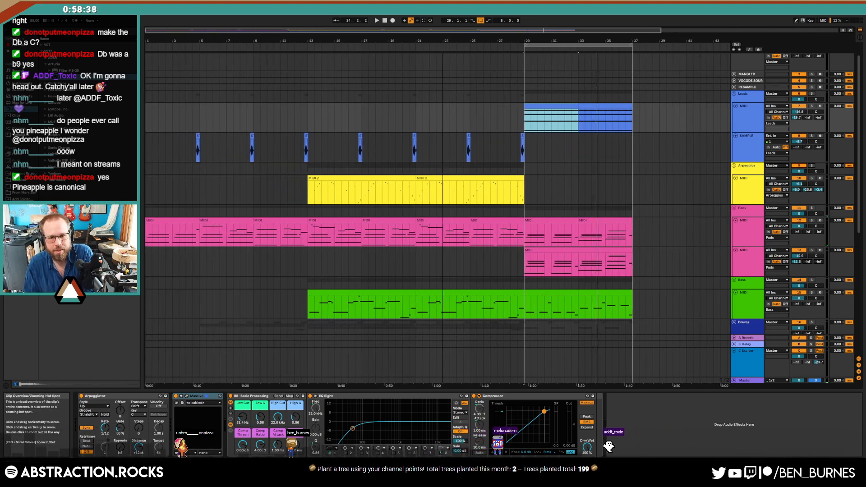
pyautogui.doubleClick(382, 21)
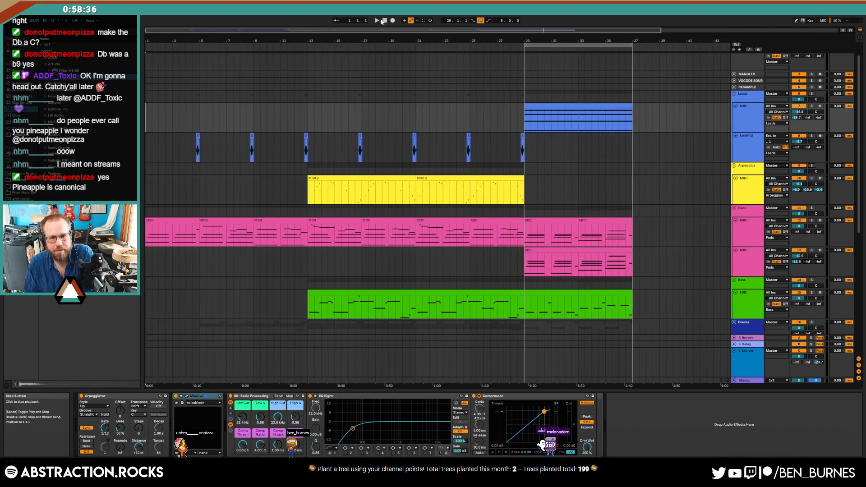
pyautogui.press('space')
pyautogui.moveTo(527, 51); pyautogui.dragTo(305, 67)
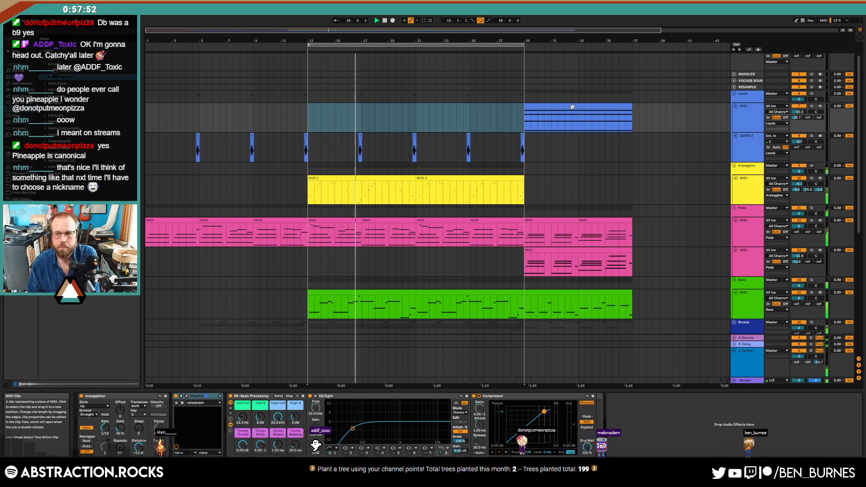
# - Set the warp mode of the riser clip just before bar 13 to Complex Pro and select the matching riser before bar 29
pyautogui.scroll(-5, 455, 232)
pyautogui.scroll(-5, 437, 251)
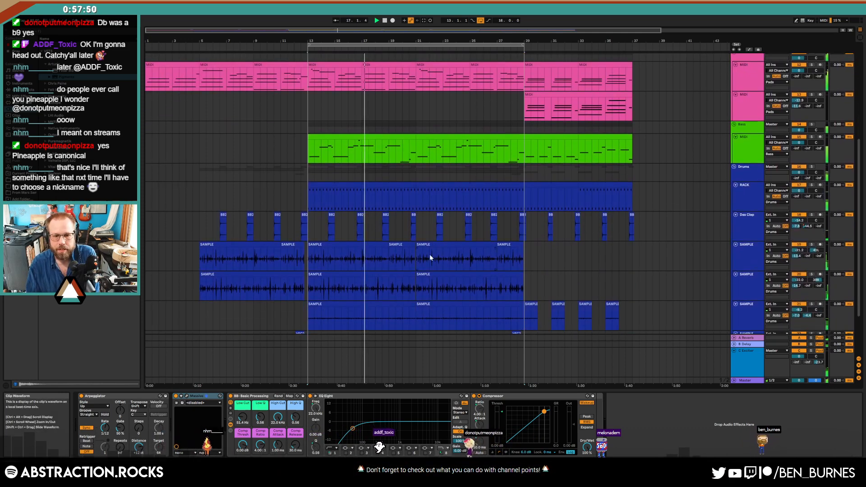
pyautogui.click(454, 281)
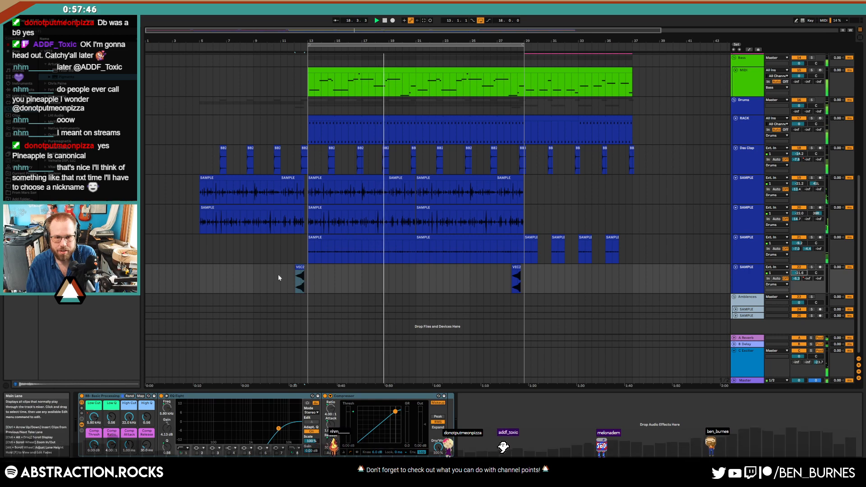
pyautogui.doubleClick(296, 267)
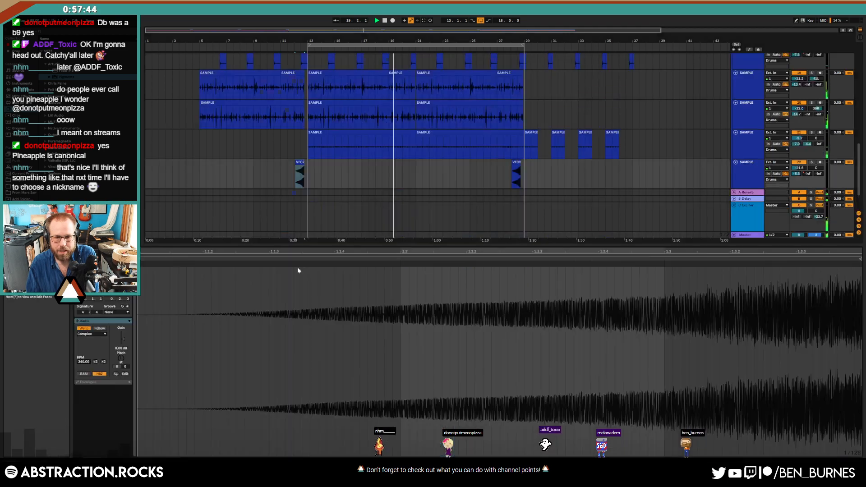
pyautogui.click(94, 334)
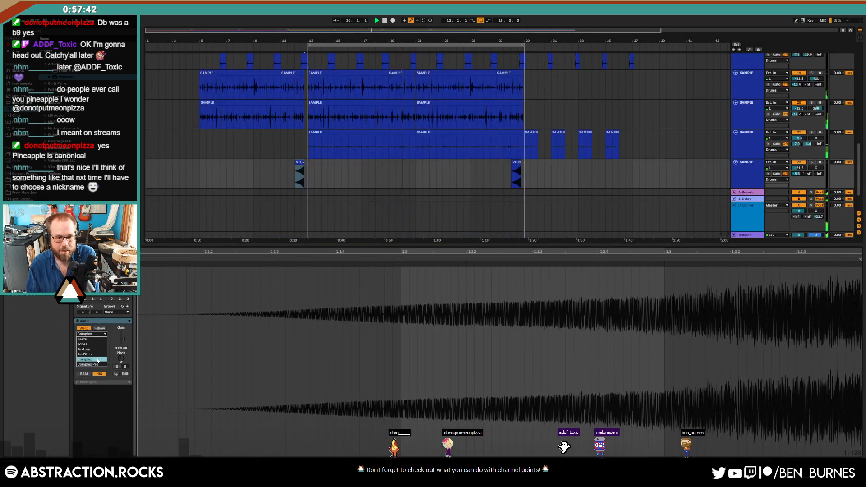
pyautogui.click(96, 345)
pyautogui.moveTo(96, 344); pyautogui.dragTo(96, 360)
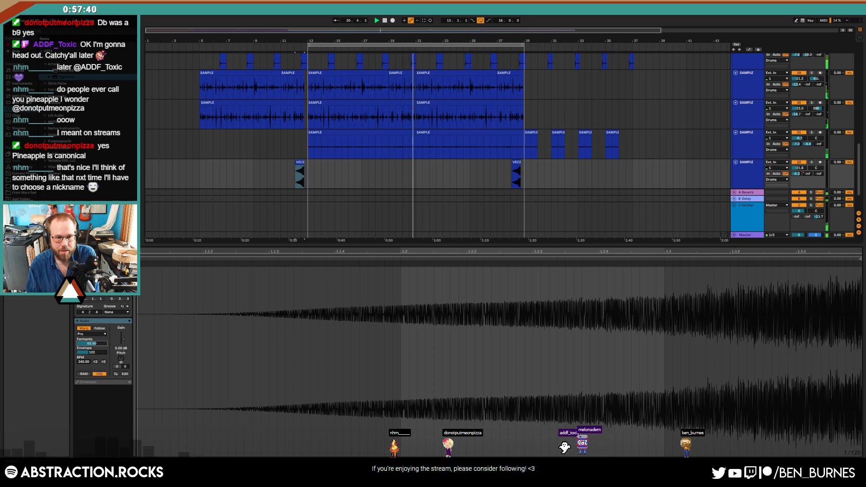
pyautogui.click(300, 163)
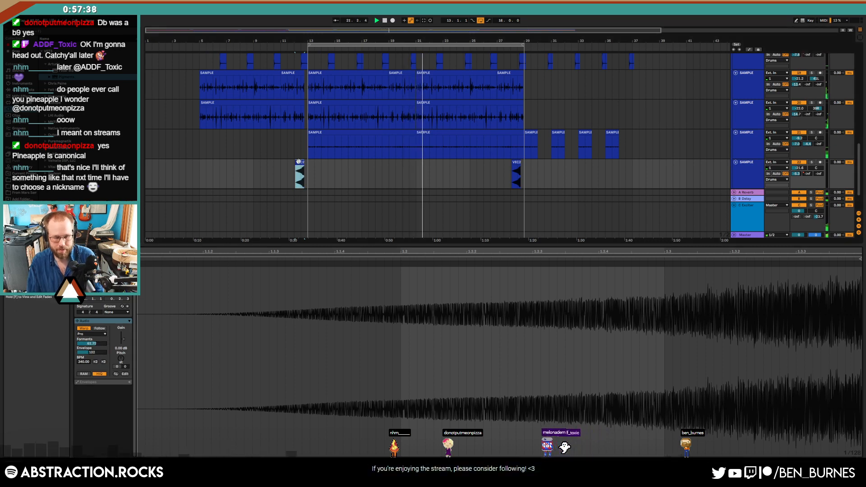
pyautogui.click(516, 162)
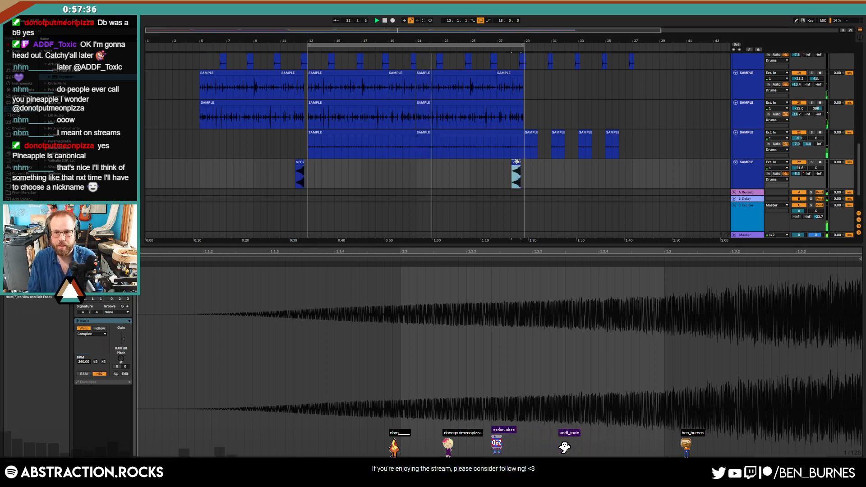
pyautogui.hotkey('shift', 'Tab')
# - Open the arpeggio clip starting at bar 21, insert a short G3 note between its first two notes and play it
pyautogui.scroll(1, 498, 162)
pyautogui.scroll(2, 499, 165)
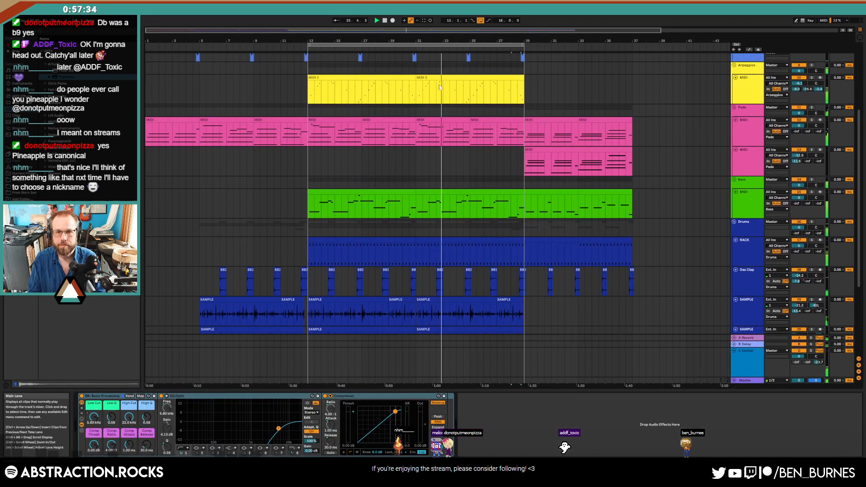
pyautogui.doubleClick(469, 78)
pyautogui.click(219, 377)
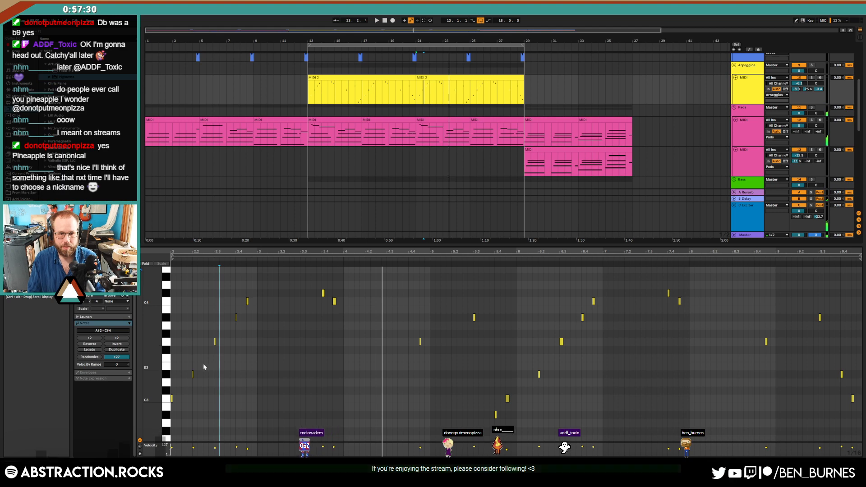
pyautogui.doubleClick(182, 342)
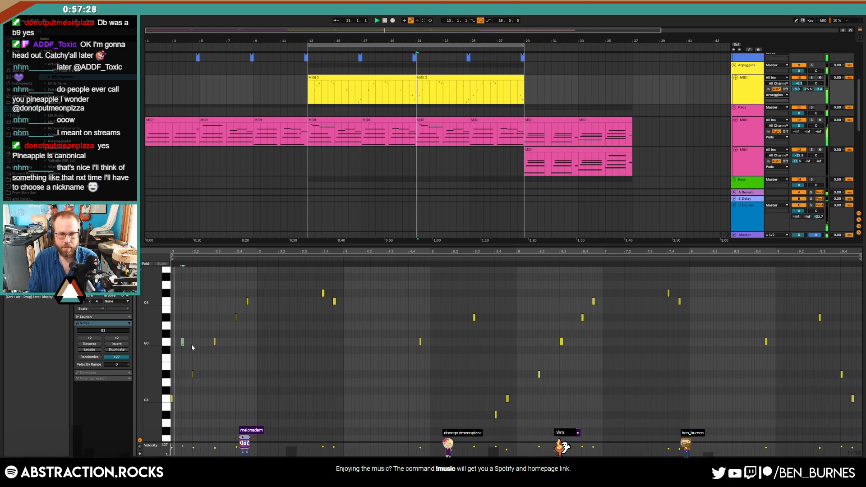
pyautogui.press('space')
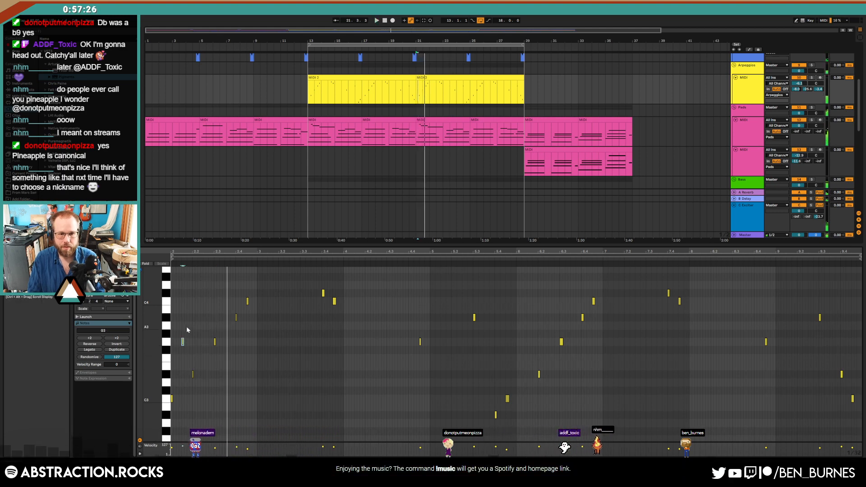
# - Insert short D4 and C4 notes between the existing notes in the arpeggio clip's first bar and audition them
pyautogui.scroll(5, 181, 342)
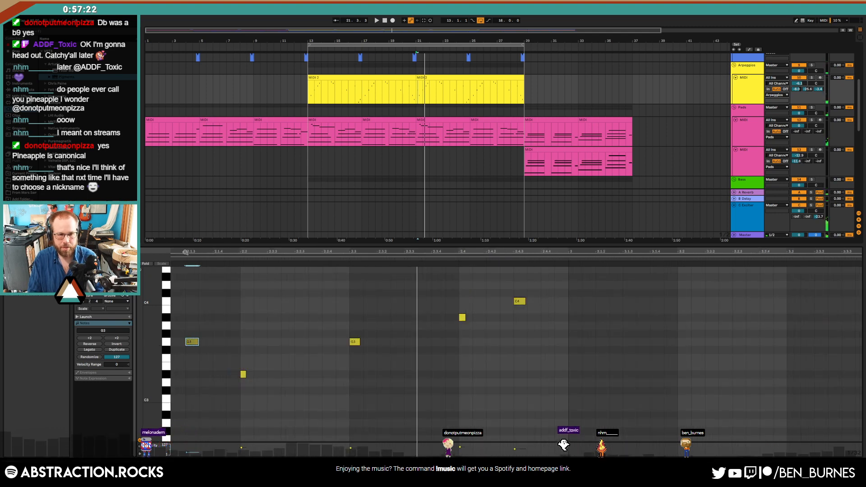
pyautogui.moveTo(276, 252); pyautogui.dragTo(337, 241)
pyautogui.press('space')
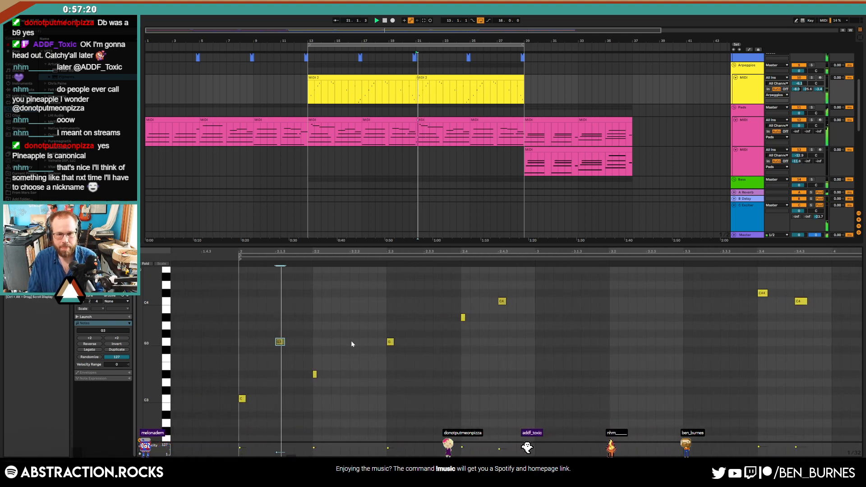
pyautogui.scroll(1, 351, 339)
pyautogui.doubleClick(353, 312)
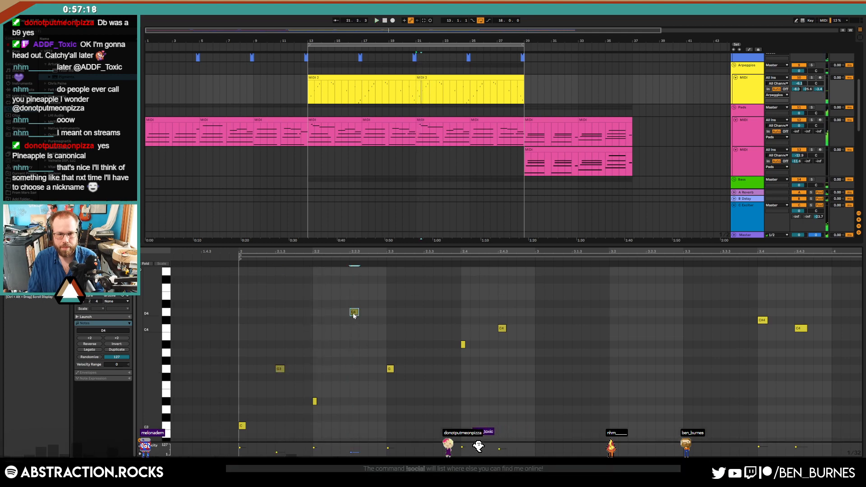
pyautogui.doubleClick(426, 328)
pyautogui.press('space')
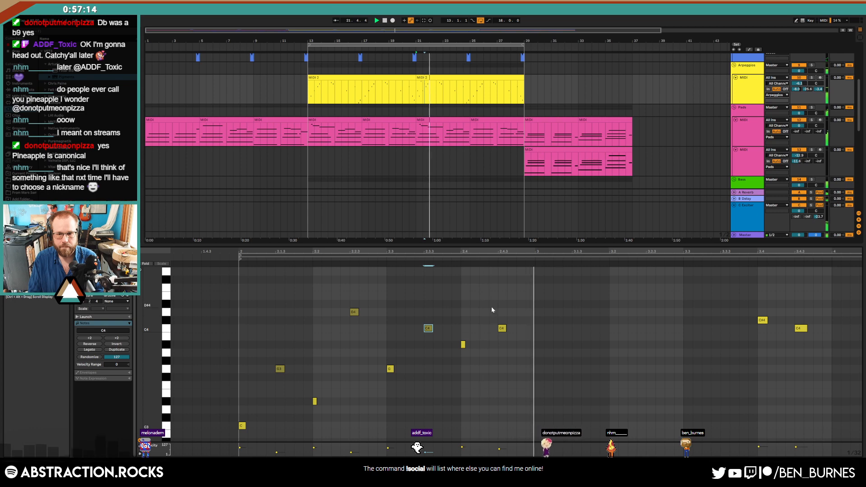
# - Add F4 and D#4 notes on the first bar's fourth beat and slightly raise the velocity of all five added notes
pyautogui.doubleClick(464, 305)
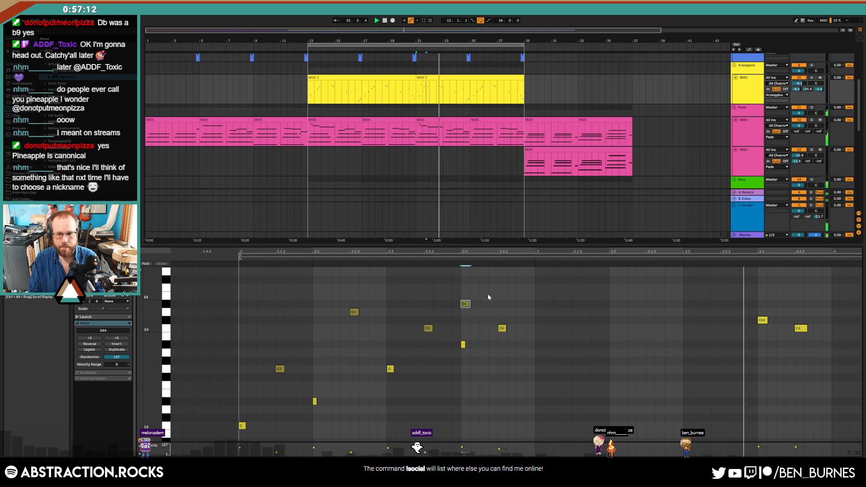
pyautogui.moveTo(465, 303); pyautogui.dragTo(466, 294)
pyautogui.doubleClick(499, 304)
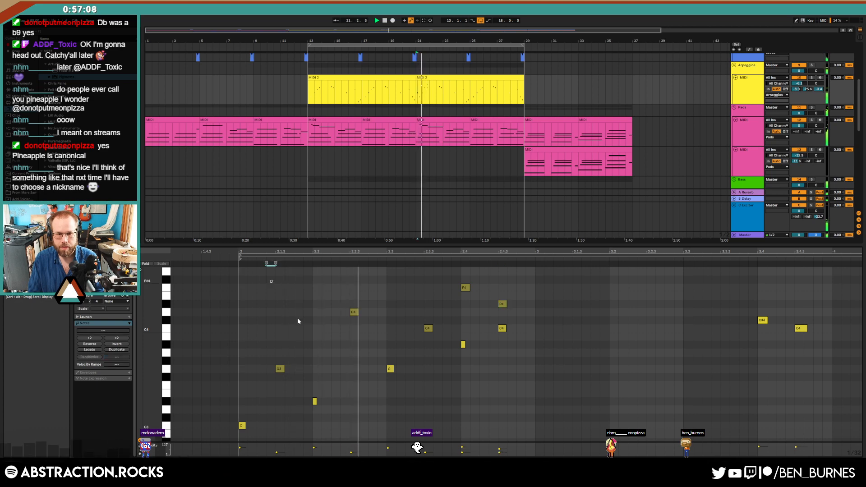
pyautogui.moveTo(271, 277); pyautogui.dragTo(354, 374)
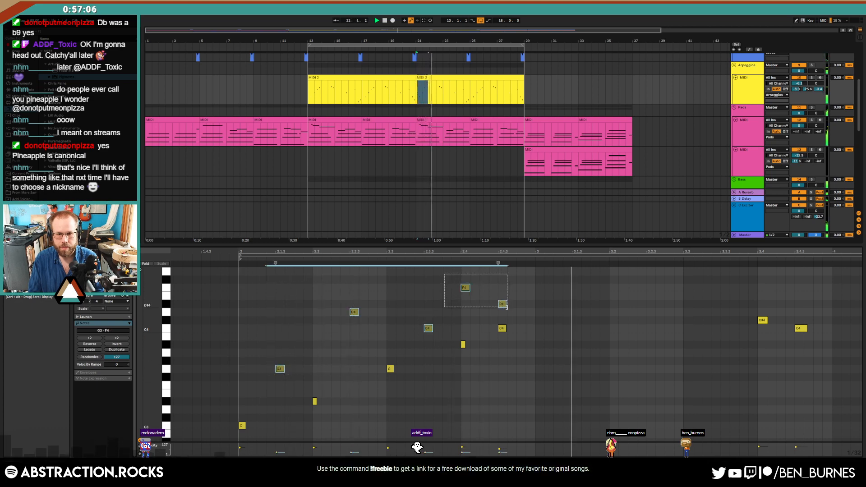
pyautogui.moveTo(506, 307); pyautogui.dragTo(503, 305)
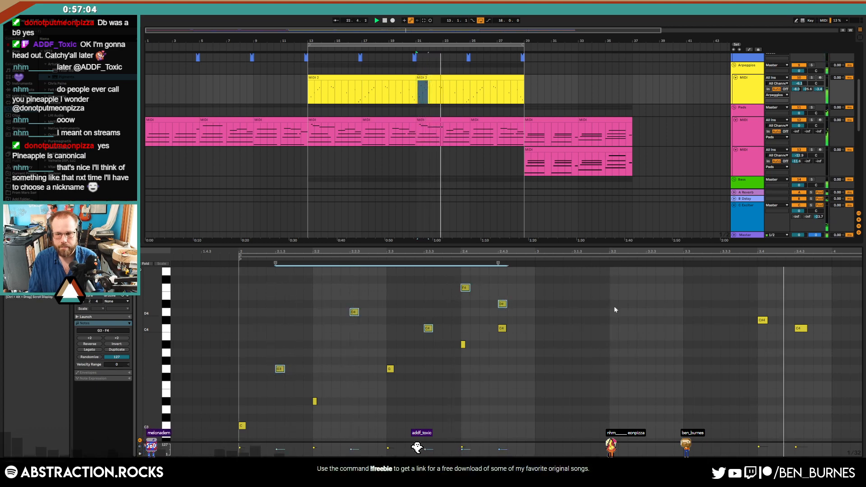
# - Add an F4 above the C#4 and a D#4 above the C4 at the end of the clip's second bar, and audition
pyautogui.doubleClick(761, 287)
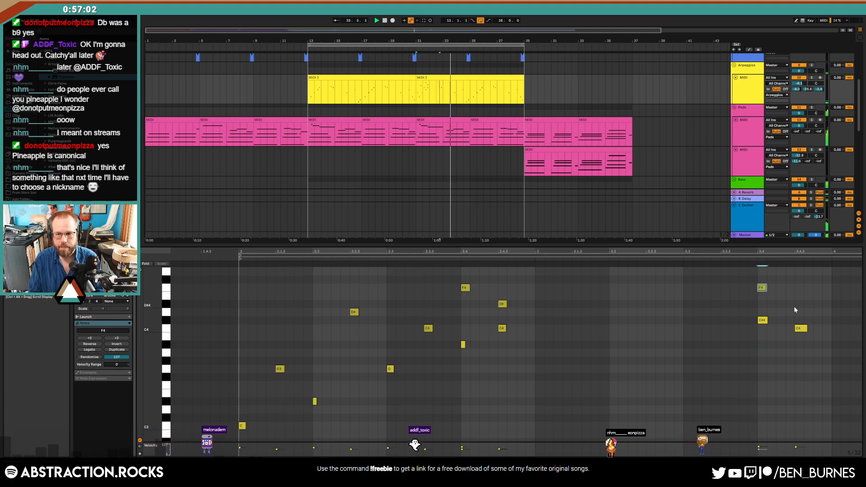
pyautogui.doubleClick(798, 304)
pyautogui.press('space')
pyautogui.press('space')
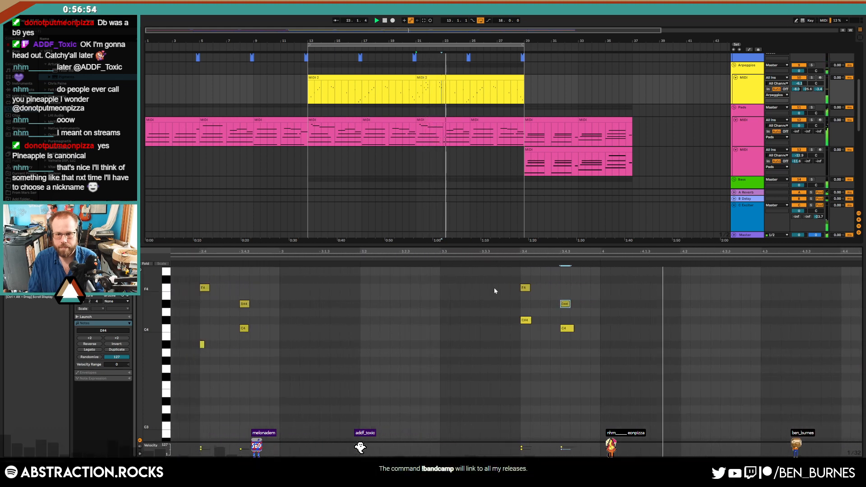
# - Try lowering the added F4 above the second bar's C#4 to D#4, and delete that note
pyautogui.moveTo(526, 287); pyautogui.dragTo(541, 294)
pyautogui.press('Down')
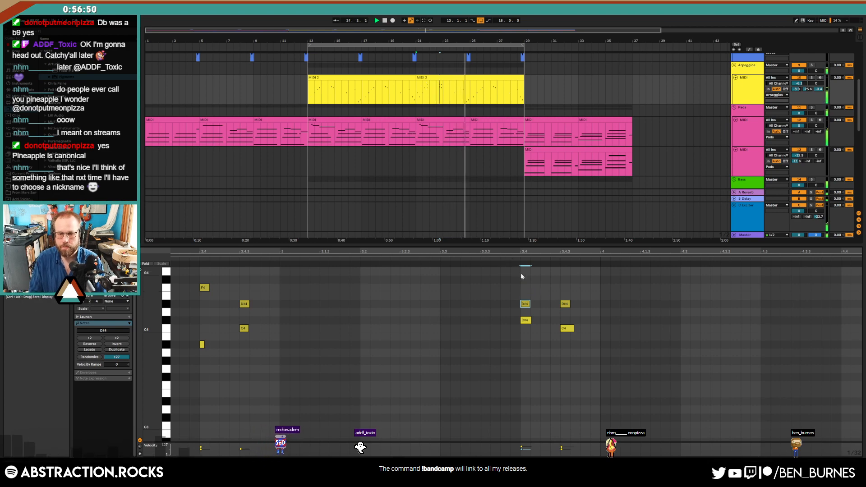
pyautogui.moveTo(510, 284); pyautogui.dragTo(532, 310)
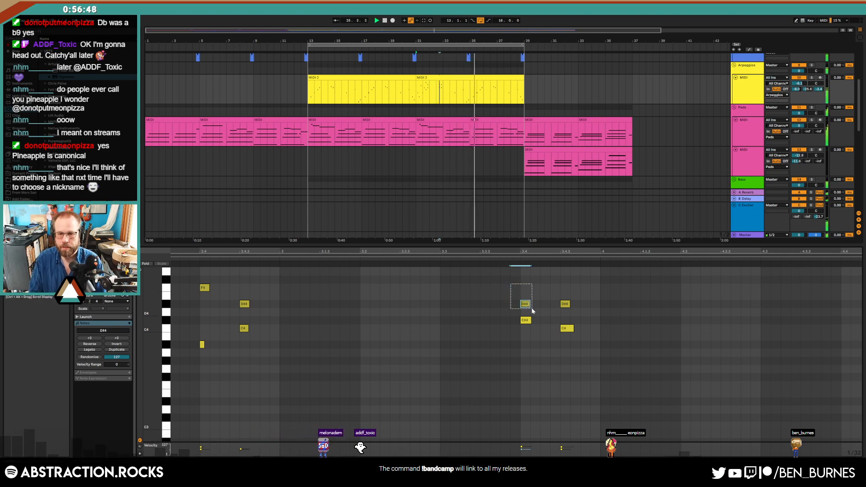
pyautogui.moveTo(615, 253); pyautogui.dragTo(457, 232)
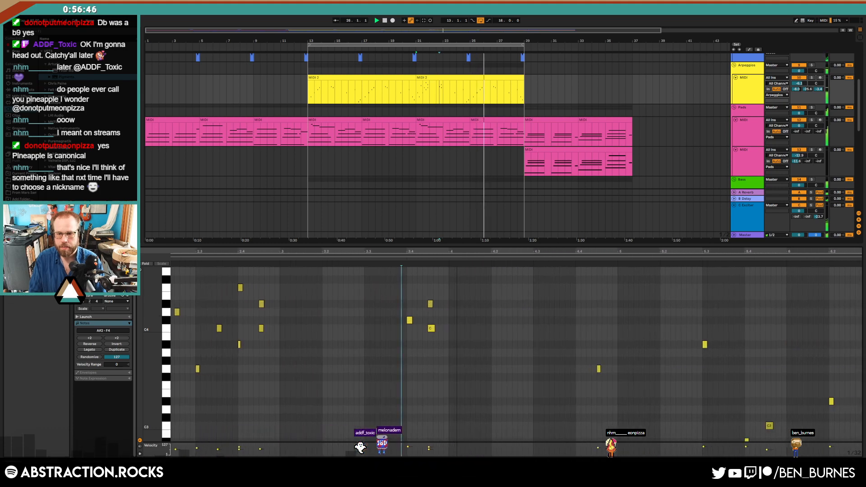
pyautogui.moveTo(685, 251); pyautogui.dragTo(659, 251)
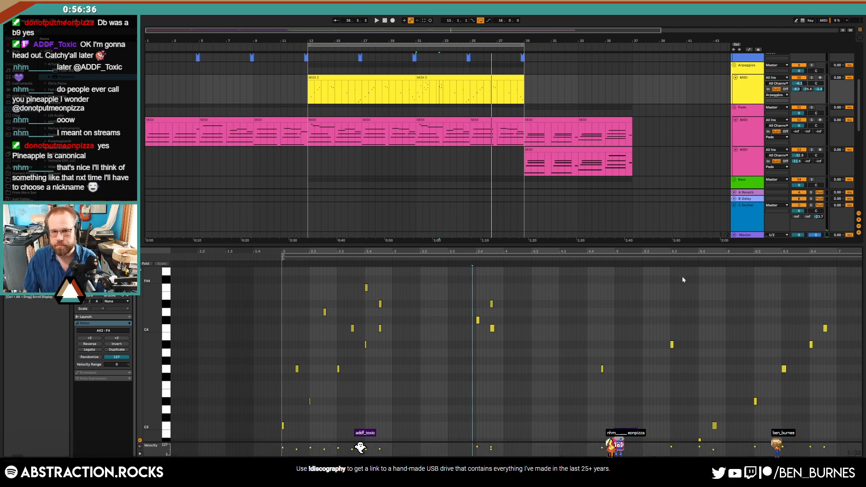
# - Look at the preceding arpeggio clip for comparison, reselect the clip at bar 21 and play it
pyautogui.click(412, 102)
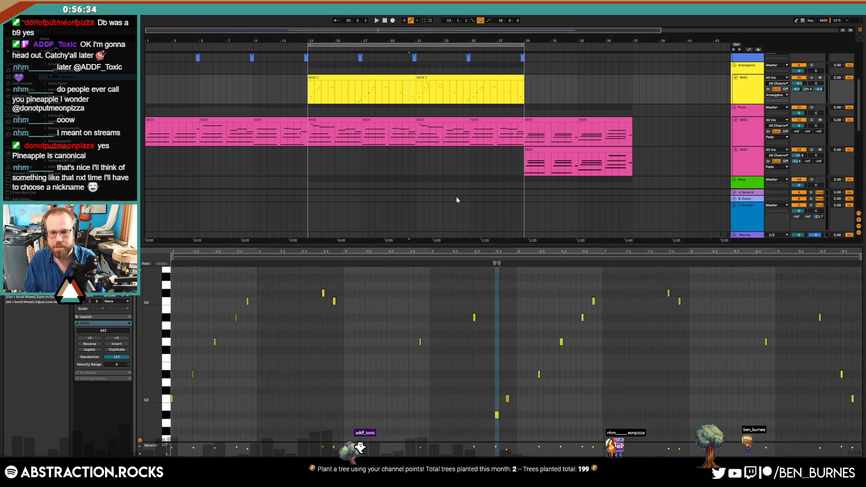
pyautogui.click(415, 94)
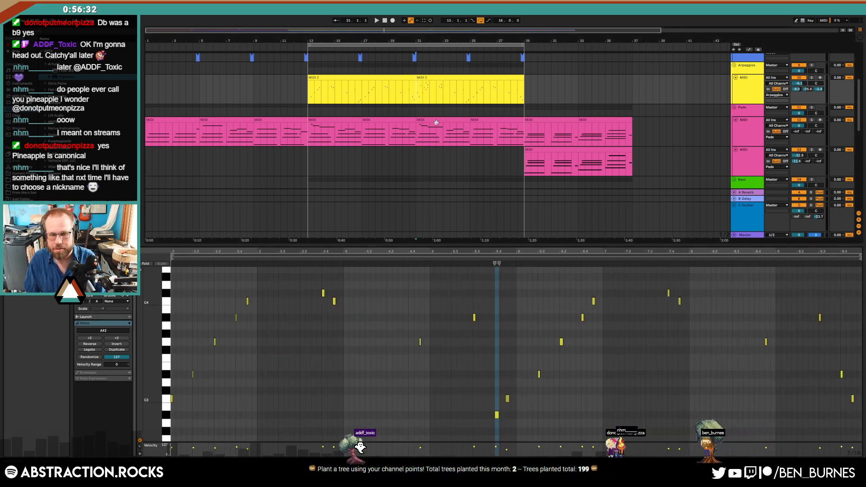
pyautogui.scroll(3, 397, 336)
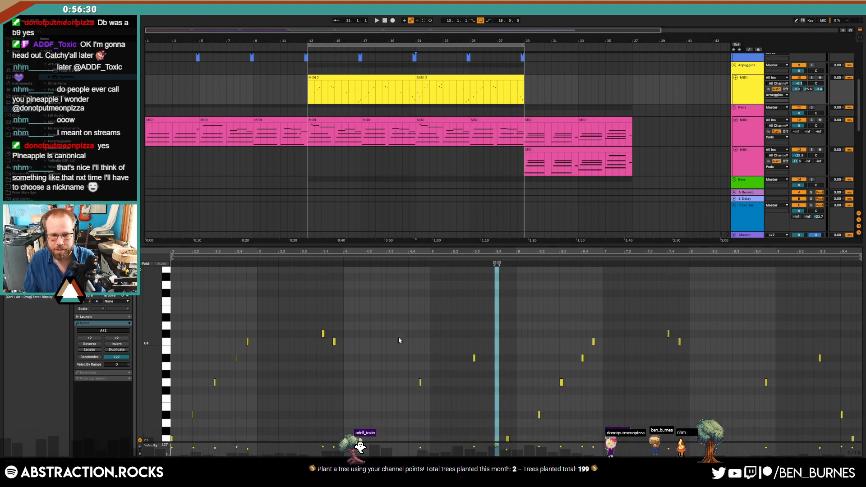
pyautogui.click(444, 83)
pyautogui.press('space')
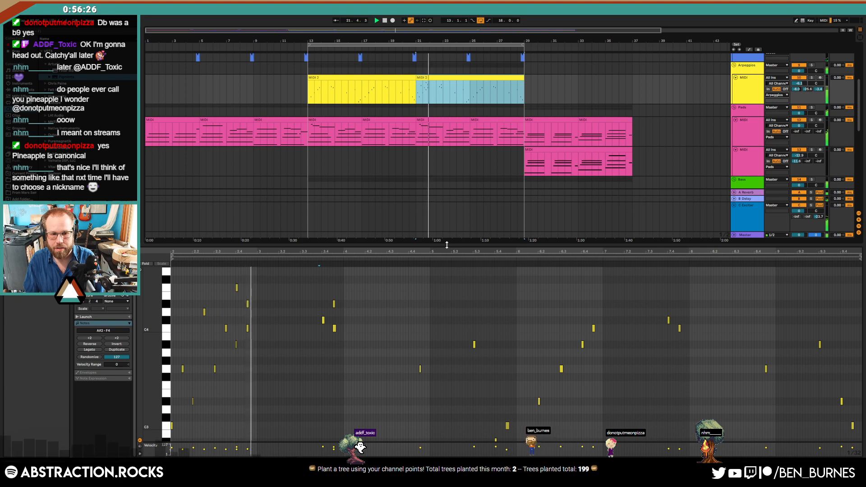
# - Try a D#4 above the second bar's C#4 with the following added note raised to F4, and remove both notes
pyautogui.doubleClick(323, 304)
pyautogui.click(334, 303)
pyautogui.press('Up')
pyautogui.press('Up')
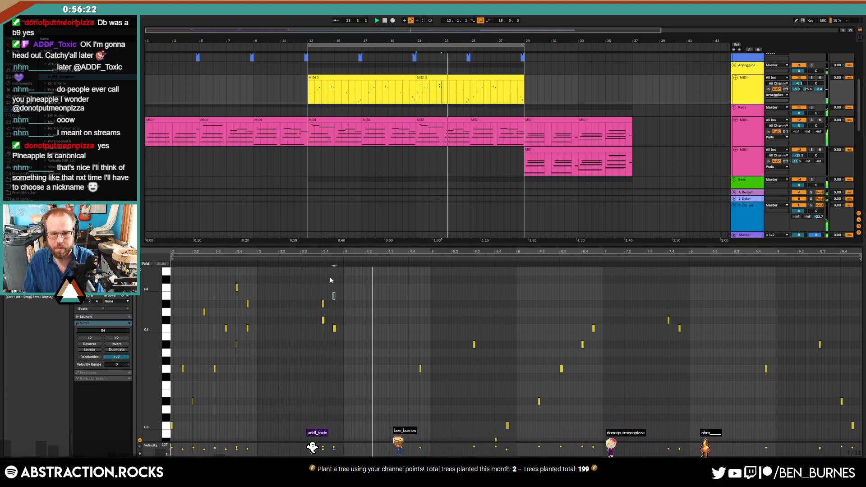
pyautogui.click(312, 260)
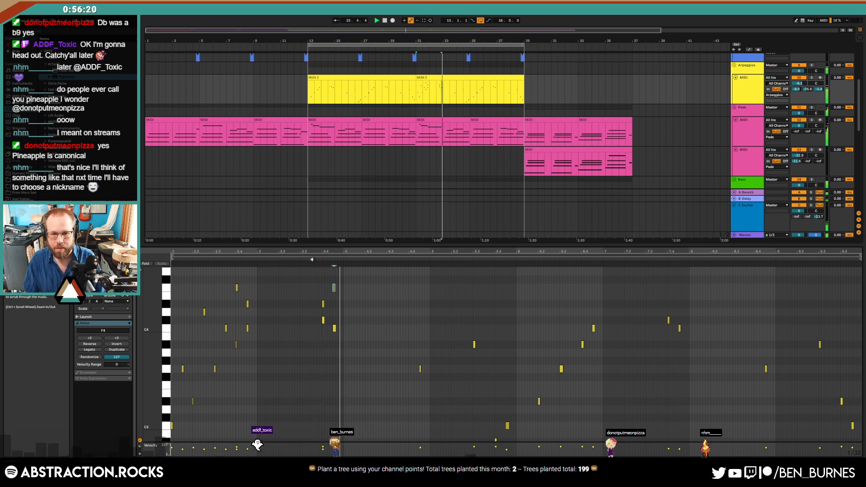
pyautogui.scroll(5, 323, 298)
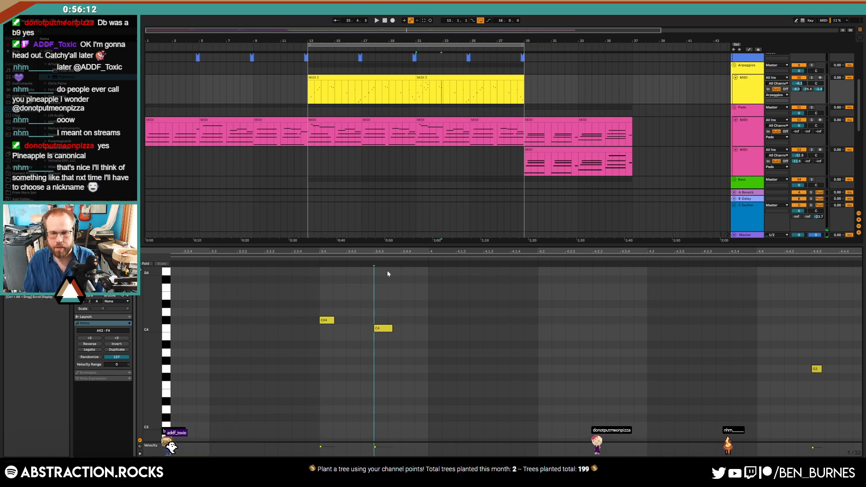
# - Add descending D#4, C4 and A#3 notes leading into the G3 at the end of the arpeggio clip's third bar
pyautogui.moveTo(481, 251); pyautogui.dragTo(354, 230)
pyautogui.scroll(-3, 413, 340)
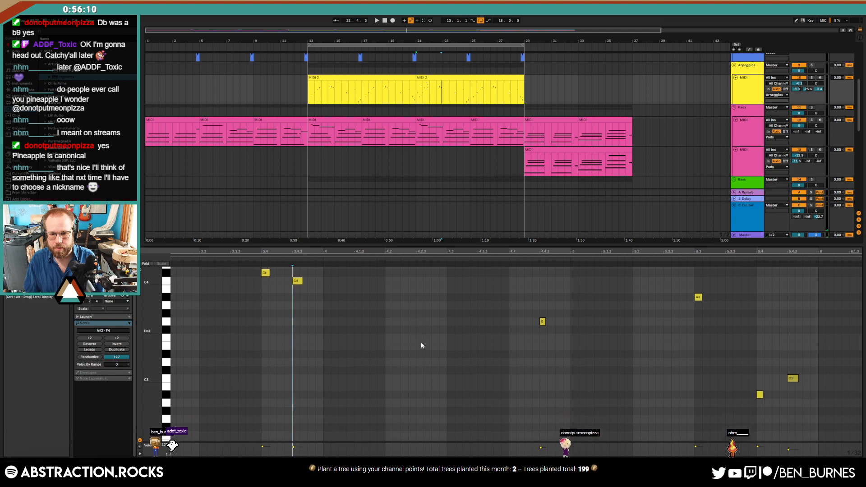
pyautogui.scroll(1, 464, 352)
pyautogui.scroll(1, 467, 352)
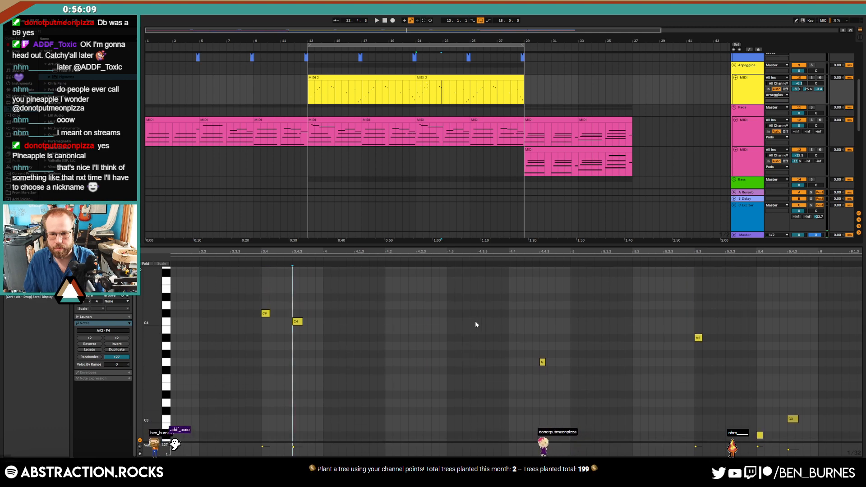
pyautogui.doubleClick(480, 297)
pyautogui.doubleClick(503, 322)
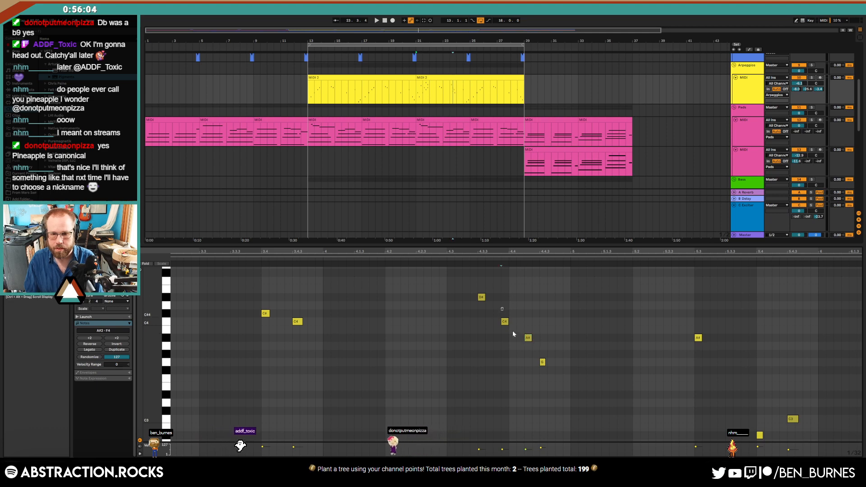
# - Shift the descending D#4, C4 and A#3 notes so they run evenly spaced from beat 4.3 down to the G3, and play them
pyautogui.moveTo(504, 321); pyautogui.dragTo(512, 321)
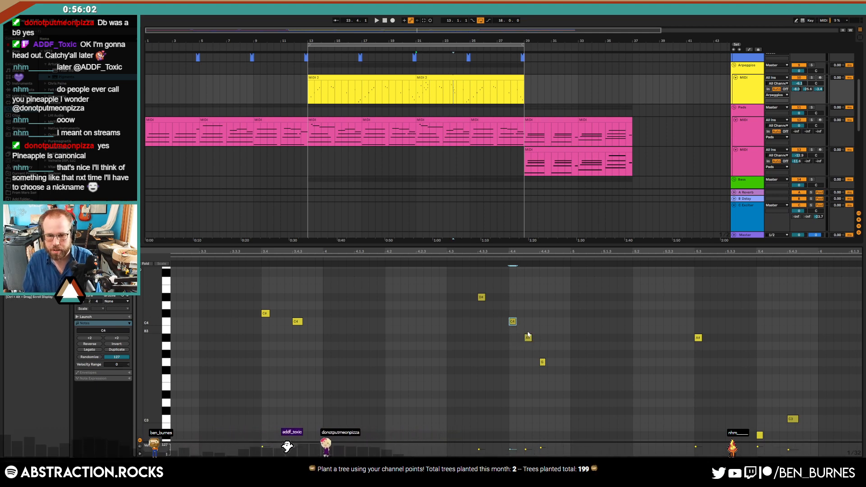
pyautogui.click(528, 338)
pyautogui.press('Left')
pyautogui.press('Left')
pyautogui.moveTo(516, 282); pyautogui.dragTo(475, 321)
pyautogui.press('Left')
pyautogui.press('Left')
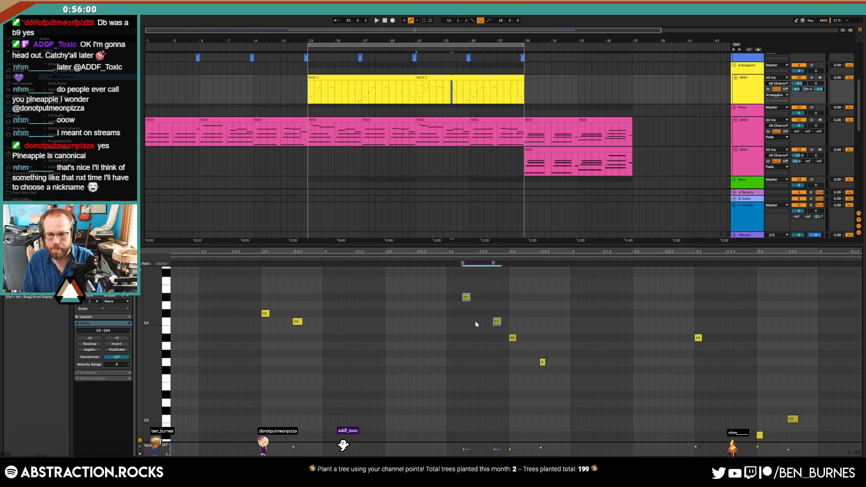
pyautogui.press('Left')
pyautogui.press('Left')
pyautogui.click(254, 257)
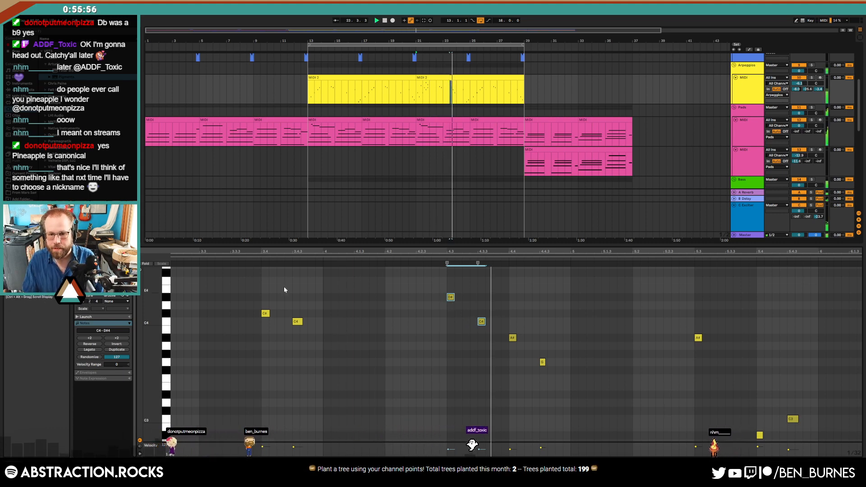
# - Add a G3 note in the arpeggio clip's fifth bar, and G3 and A#3 notes at the start of its sixth bar
pyautogui.doubleClick(667, 361)
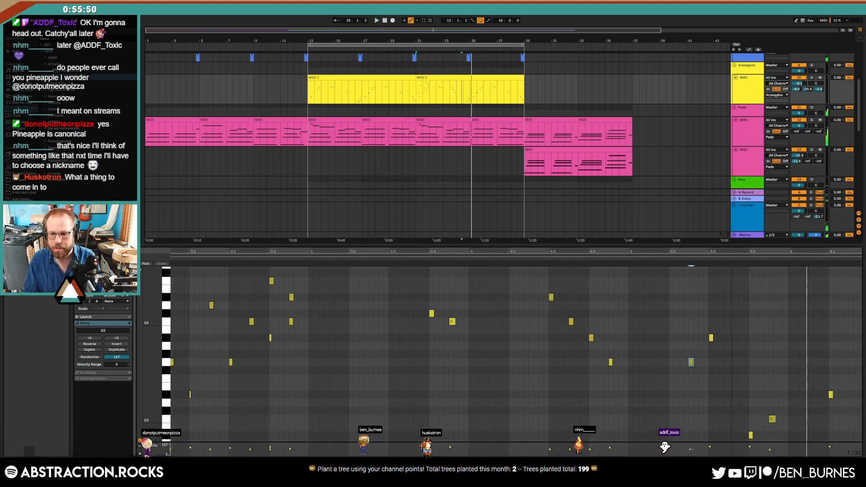
pyautogui.scroll(-1, 506, 382)
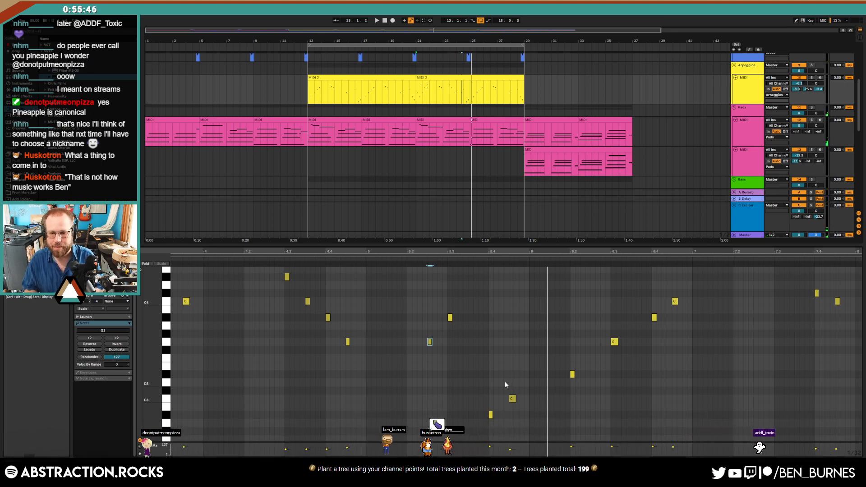
pyautogui.doubleClick(532, 340)
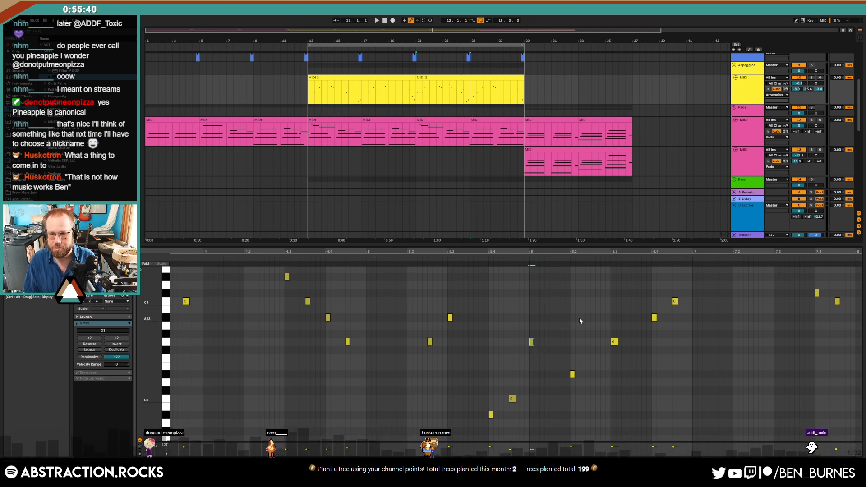
pyautogui.doubleClick(553, 316)
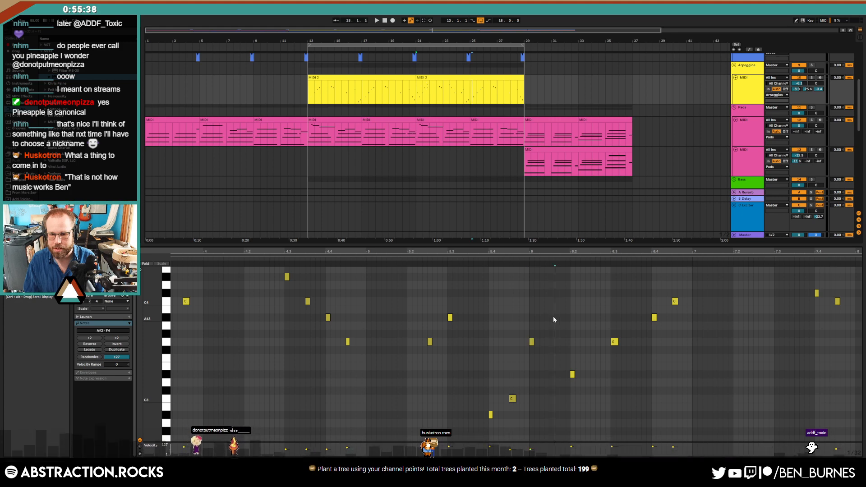
# - Add C4 and D4 notes in the clip's sixth bar, play the passage and nudge the added C4 slightly later
pyautogui.click(591, 301)
pyautogui.doubleClick(588, 300)
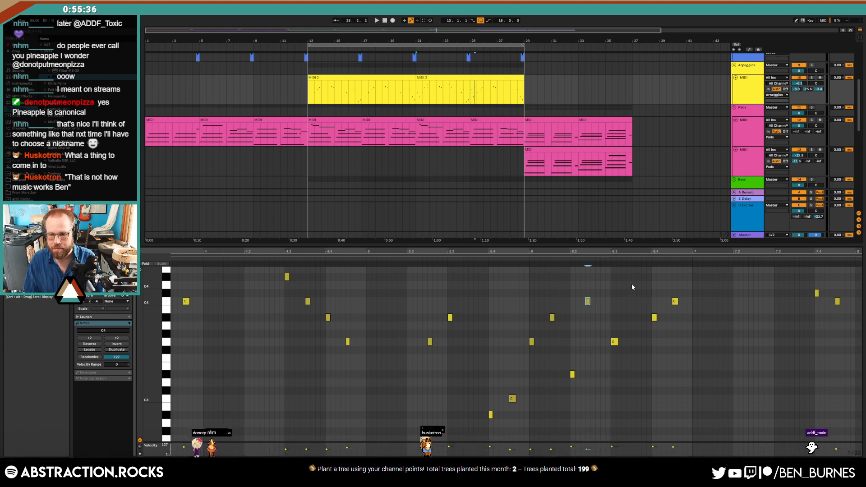
pyautogui.doubleClick(633, 285)
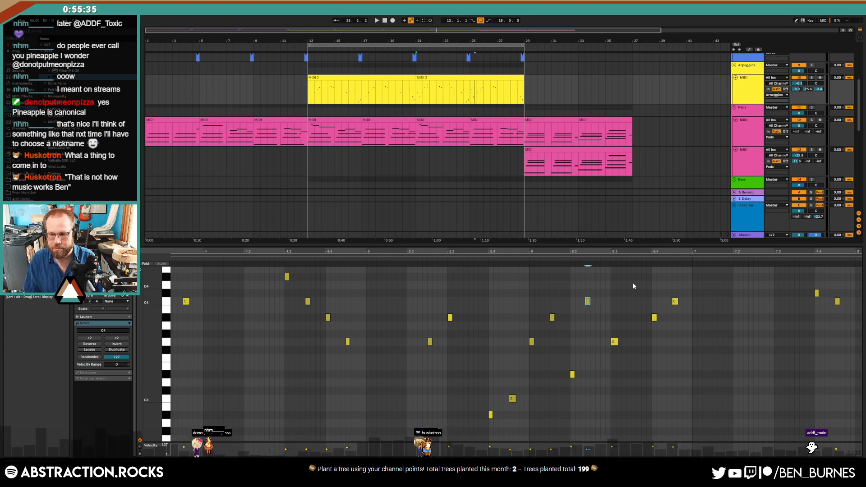
pyautogui.click(367, 257)
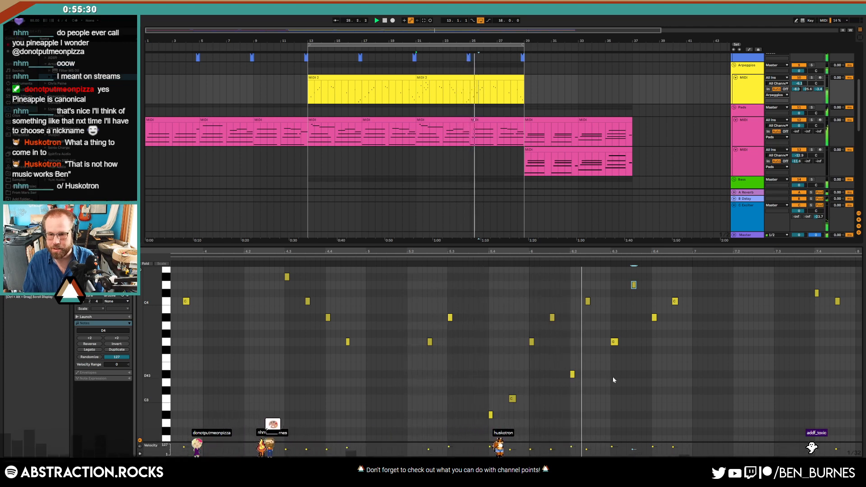
pyautogui.moveTo(585, 290); pyautogui.dragTo(597, 311)
pyautogui.press('Right')
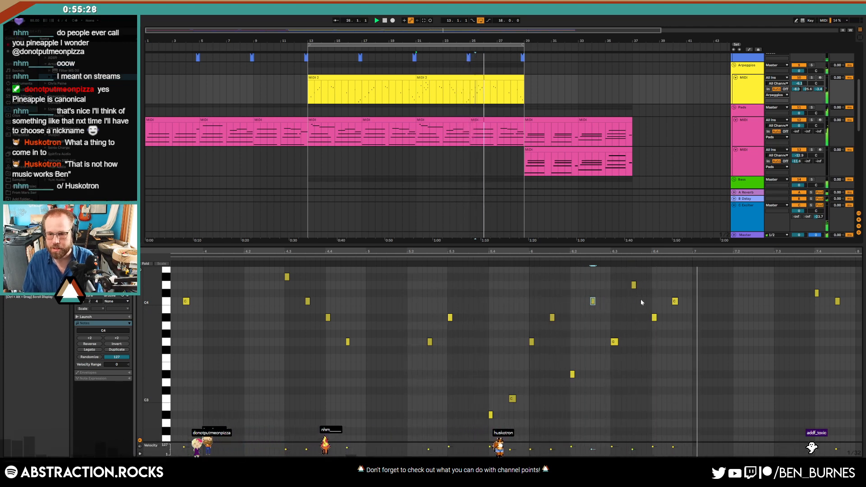
# - Add a D#4 at beat 8.2 of the arpeggio clip followed by a C4
pyautogui.moveTo(818, 251); pyautogui.dragTo(634, 253)
pyautogui.scroll(1, 636, 291)
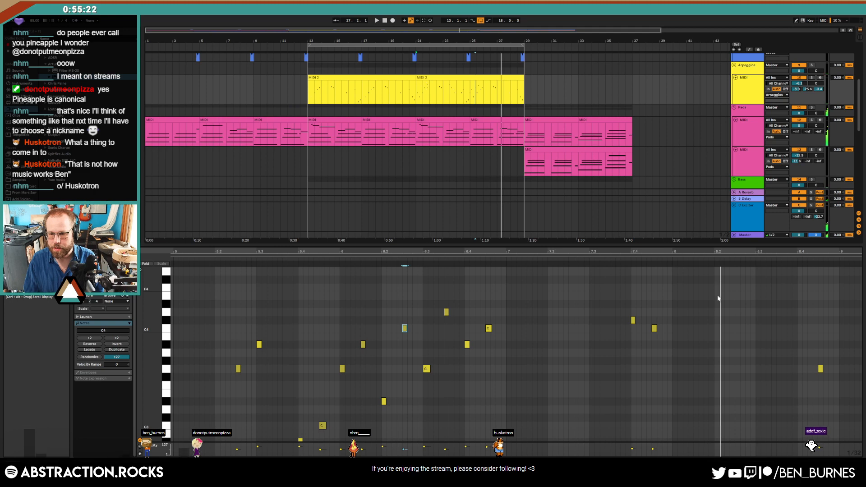
pyautogui.doubleClick(738, 327)
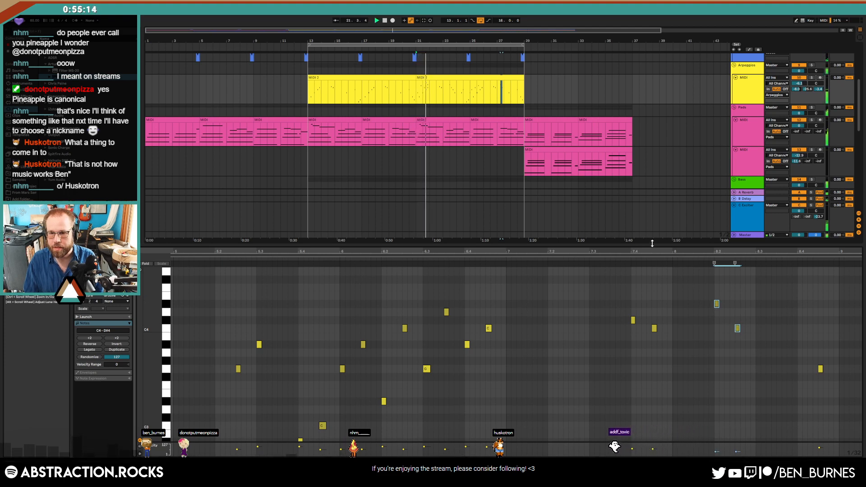
pyautogui.moveTo(651, 251); pyautogui.dragTo(550, 248)
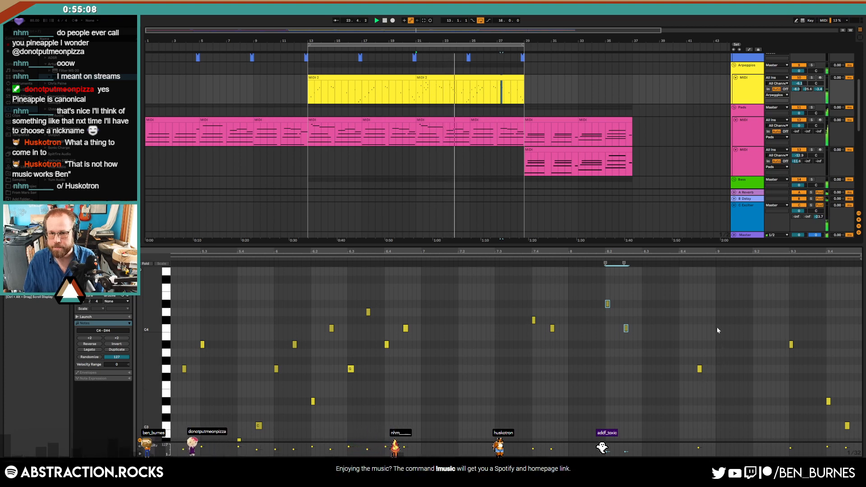
# - Lower the velocity of the descending D#4, C4 and A#3 notes in the clip's fourth bar to about 31
pyautogui.doubleClick(437, 91)
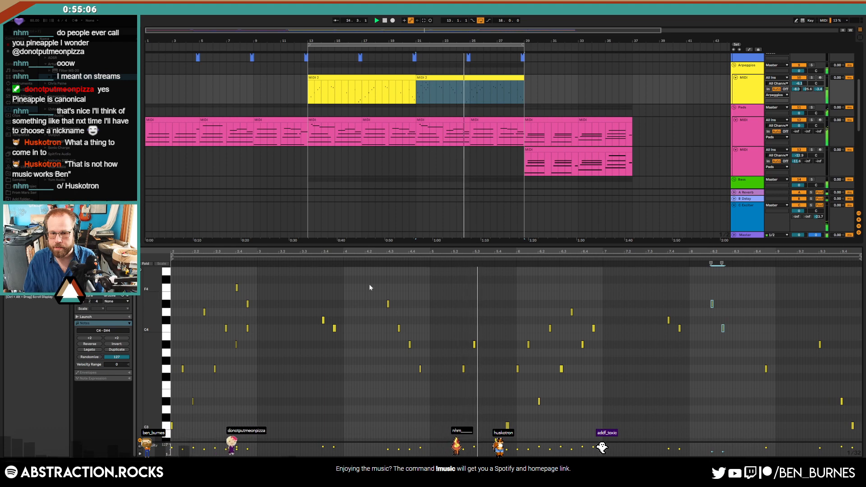
pyautogui.moveTo(369, 285); pyautogui.dragTo(417, 356)
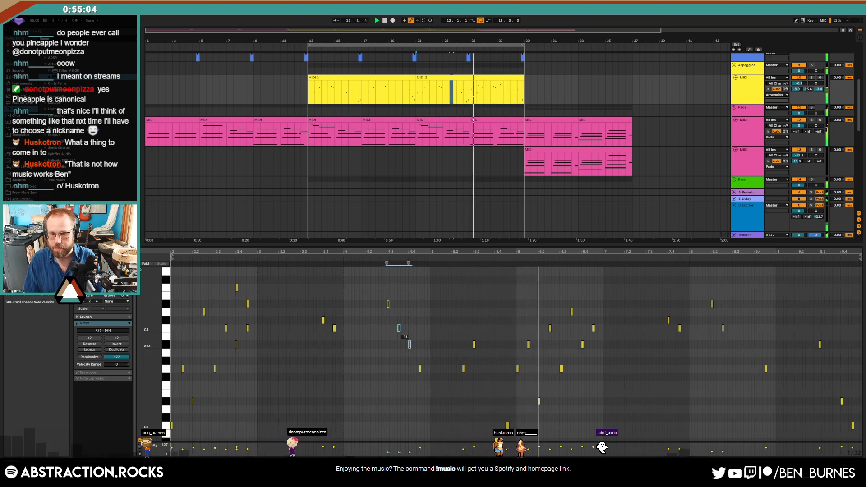
pyautogui.click(421, 338)
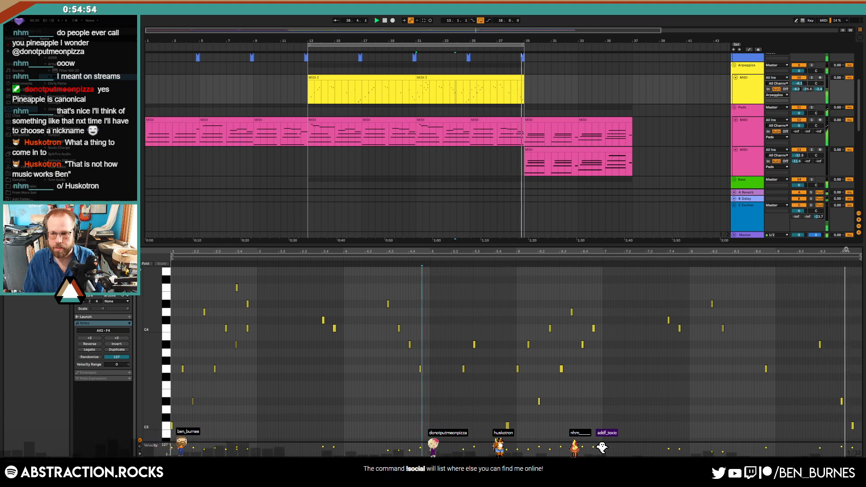
# - Return to the device view and set the arrangement loop to bars 29 to 37
pyautogui.hotkey('shift', 'Tab')
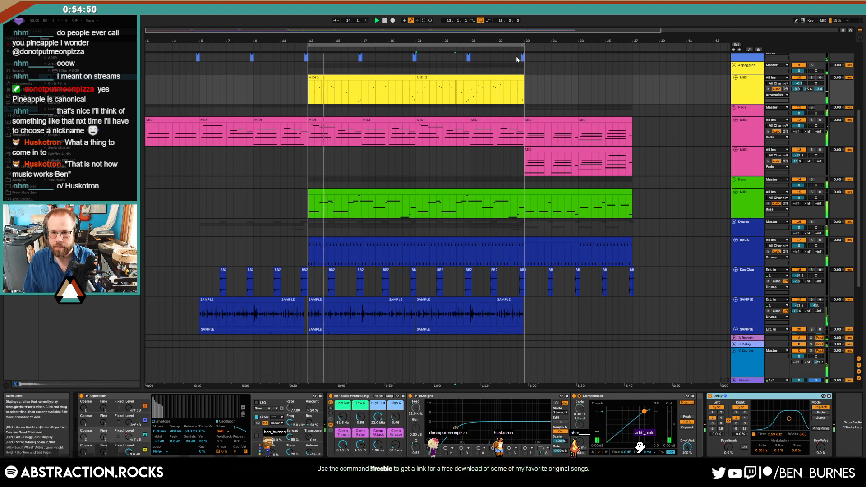
pyautogui.scroll(5, 559, 117)
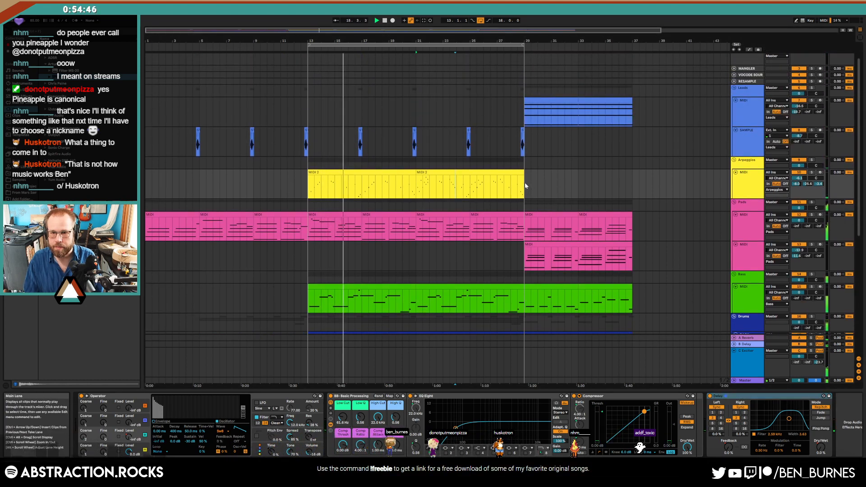
pyautogui.moveTo(524, 183); pyautogui.dragTo(632, 190)
pyautogui.hotkey('ctrl', 'l')
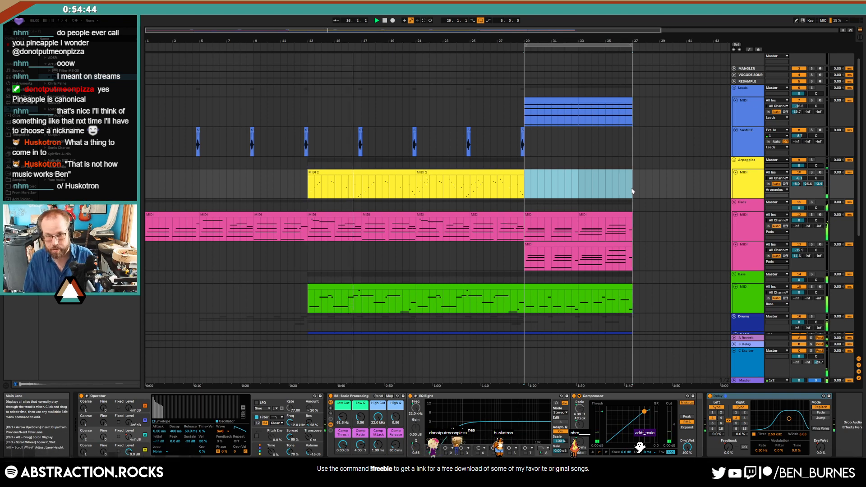
# - Deactivate the two Leads MIDI clips at bars 29 to 37 and move them to start at bar 37
pyautogui.moveTo(524, 103); pyautogui.dragTo(583, 103)
pyautogui.click(583, 103)
pyautogui.press('0')
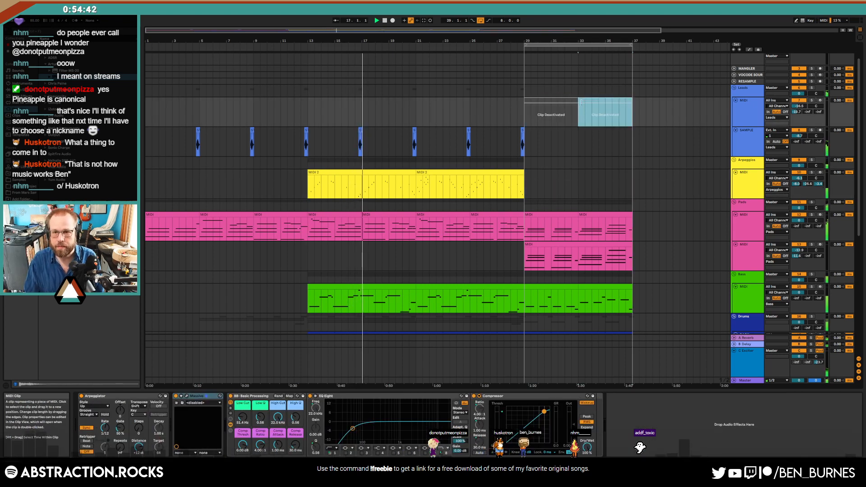
pyautogui.click(553, 100)
pyautogui.keyDown('shift'); pyautogui.click(586, 101); pyautogui.keyUp('shift')
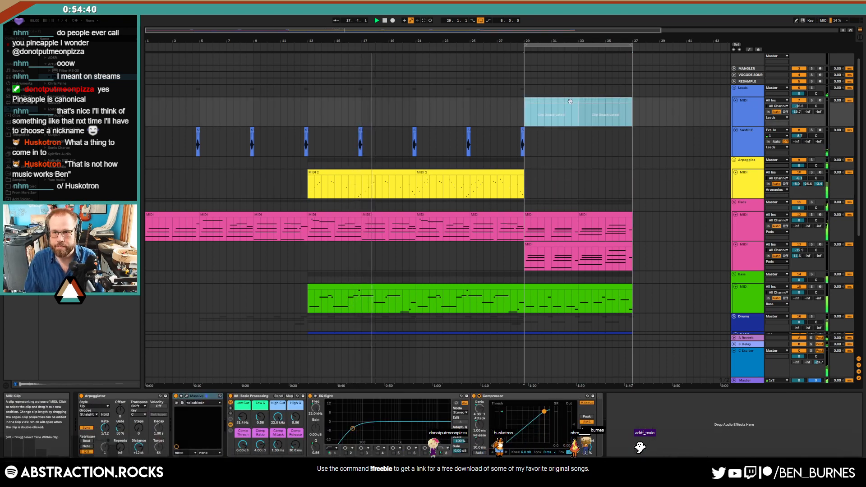
pyautogui.moveTo(566, 100); pyautogui.dragTo(672, 102)
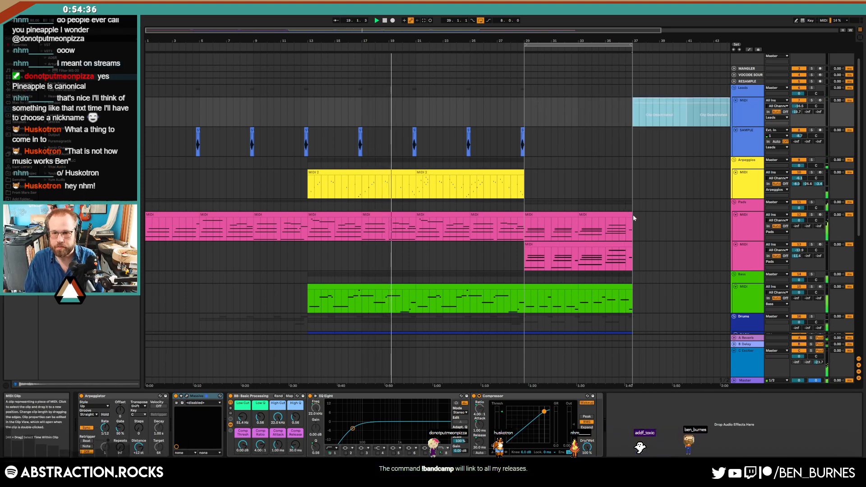
# - Duplicate bars 29 to 37 of the tracks from Pads downward and move the loop to bars 37 to 45
pyautogui.moveTo(632, 214); pyautogui.dragTo(523, 439)
pyautogui.hotkey('ctrl', 'd')
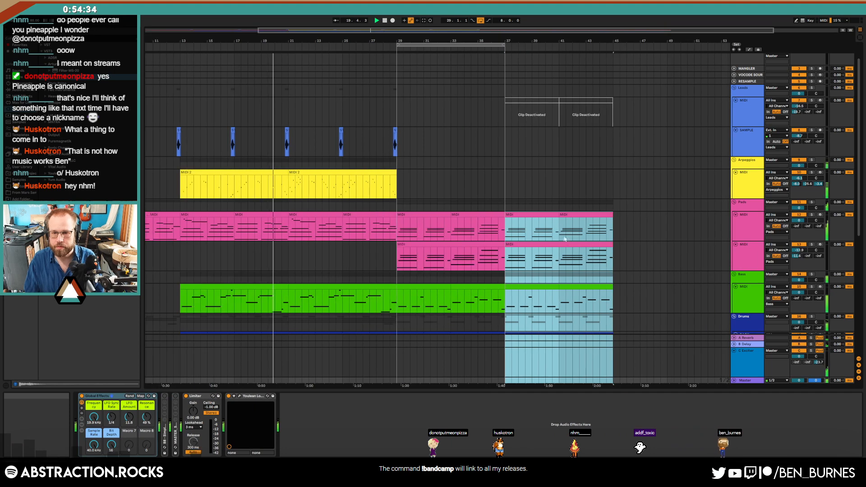
pyautogui.moveTo(483, 47); pyautogui.dragTo(592, 46)
# - Reactivate the two Leads MIDI clips at bars 37 to 45
pyautogui.moveTo(498, 114); pyautogui.dragTo(620, 109)
pyautogui.press('0')
pyautogui.hotkey('shift', 'Tab')
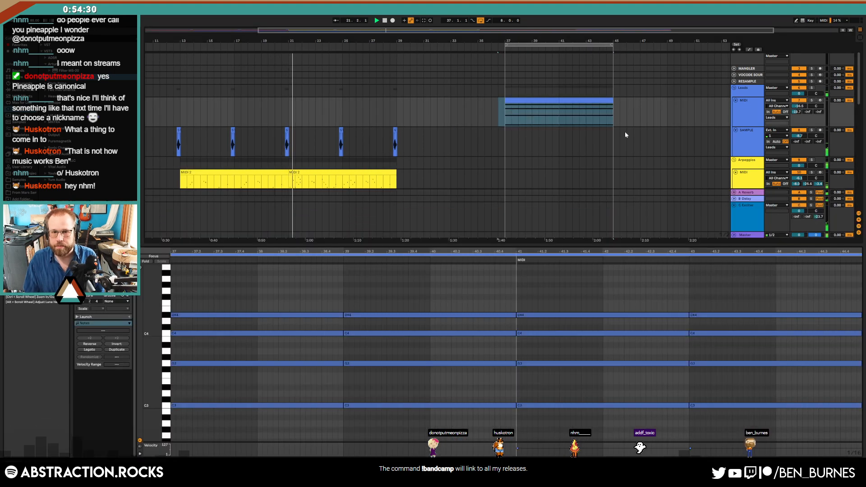
pyautogui.hotkey('shift', 'Tab')
# - Select the drum RACK track's part from bar 33 through bar 45
pyautogui.click(479, 163)
pyautogui.scroll(-3, 424, 207)
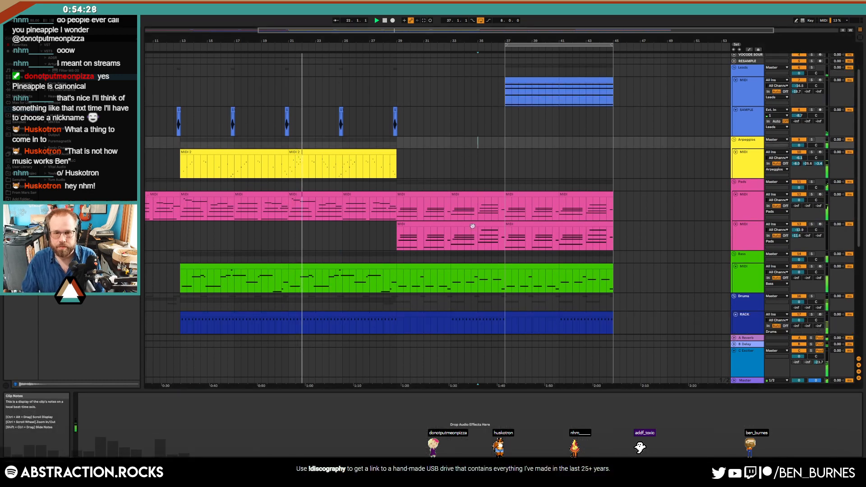
pyautogui.scroll(-4, 474, 210)
pyautogui.moveTo(495, 228); pyautogui.dragTo(452, 225)
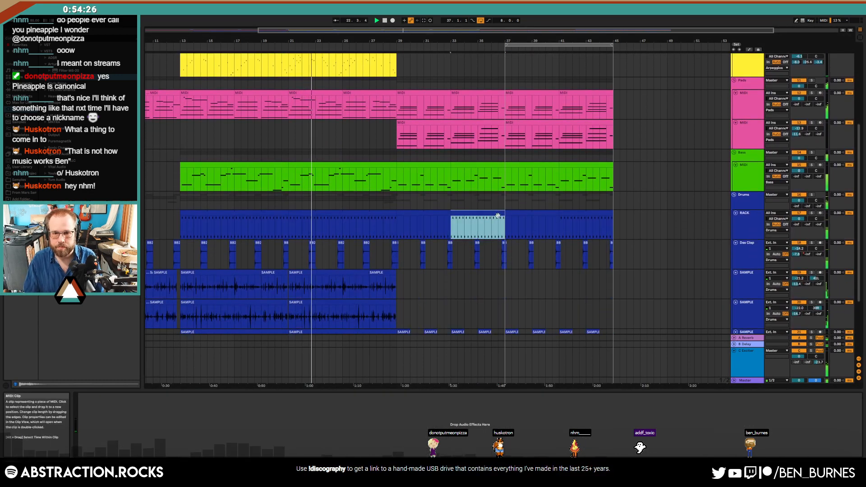
pyautogui.moveTo(503, 213); pyautogui.dragTo(613, 214)
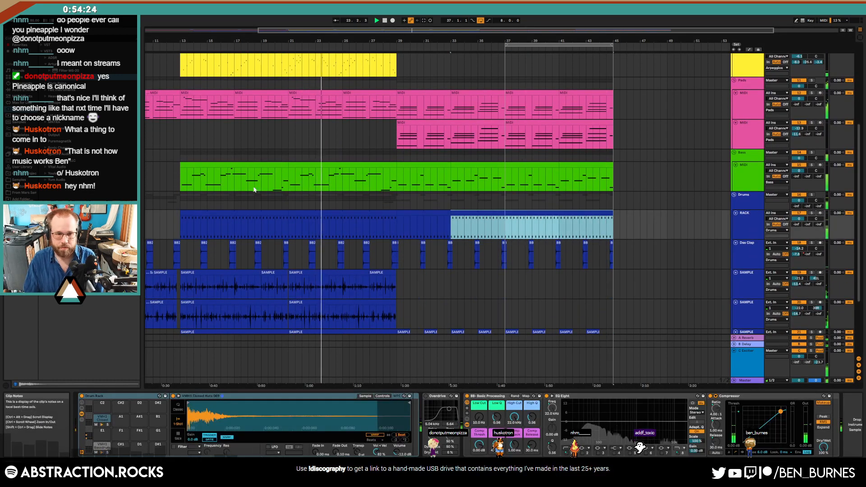
# - Load the sample VMH1 Closed Hats 067.wav onto the Drum Rack's A1 pad
pyautogui.click(19, 179)
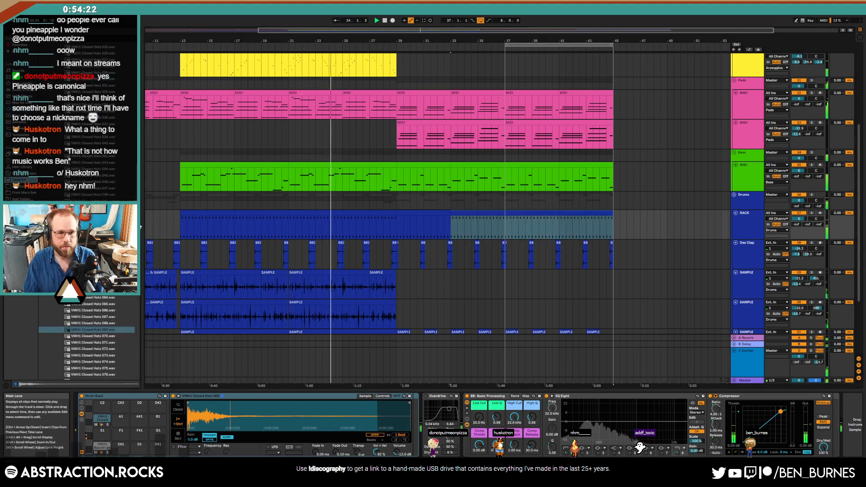
pyautogui.click(91, 317)
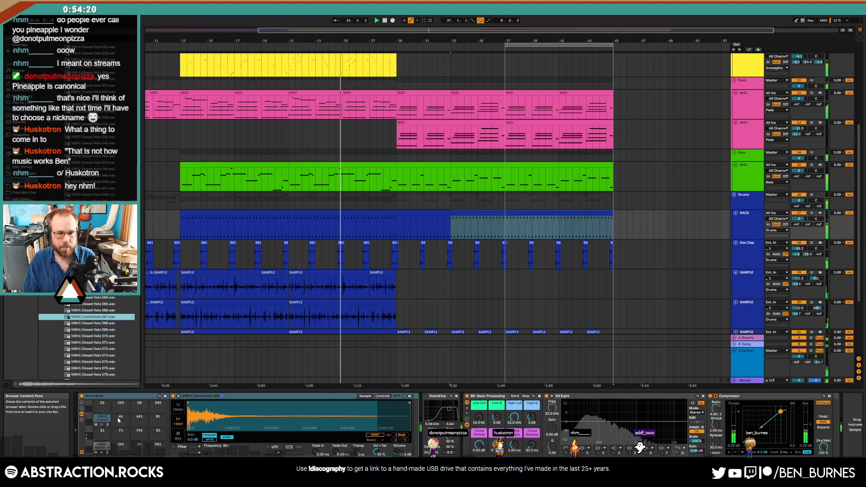
pyautogui.moveTo(118, 422); pyautogui.dragTo(119, 421)
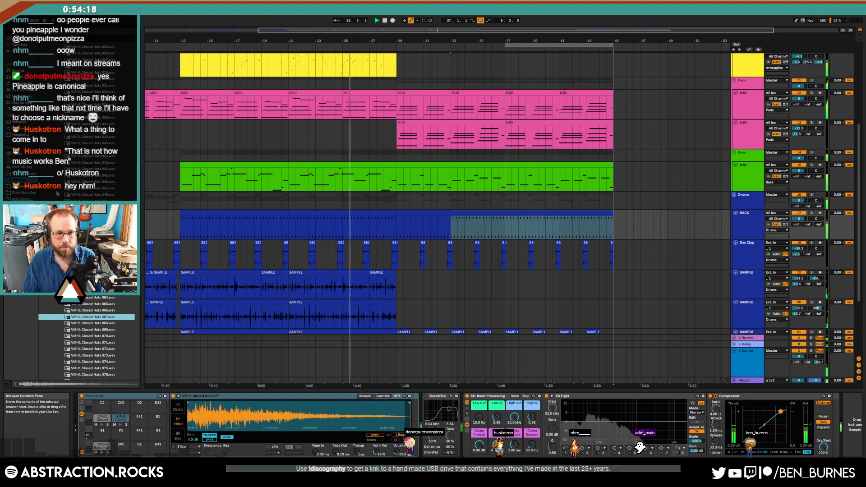
# - Add a Delay after the new closed-hat sample and adjust its band-pass filter, feedback and dry/wet amounts
pyautogui.click(20, 92)
pyautogui.moveTo(55, 135); pyautogui.dragTo(414, 423)
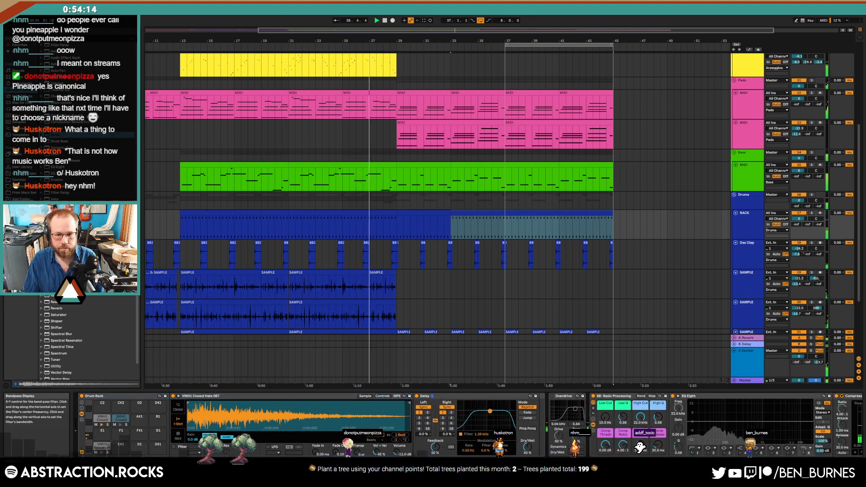
pyautogui.moveTo(493, 418); pyautogui.dragTo(493, 420)
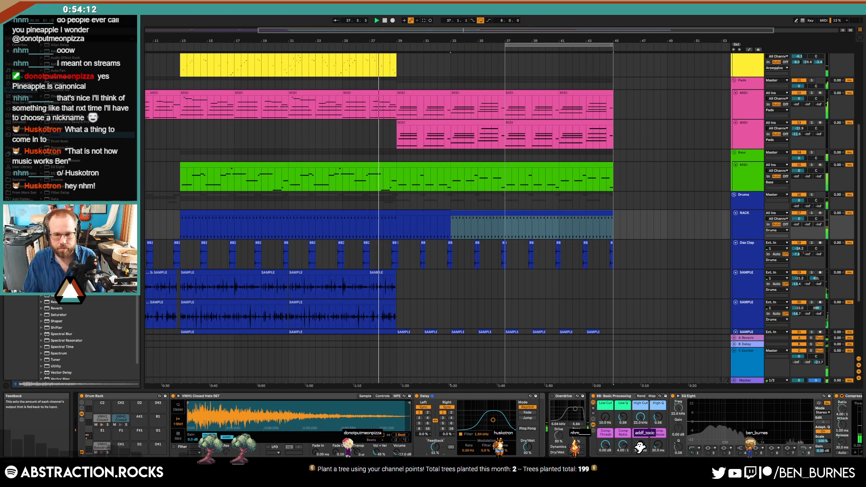
pyautogui.moveTo(435, 447); pyautogui.dragTo(434, 451)
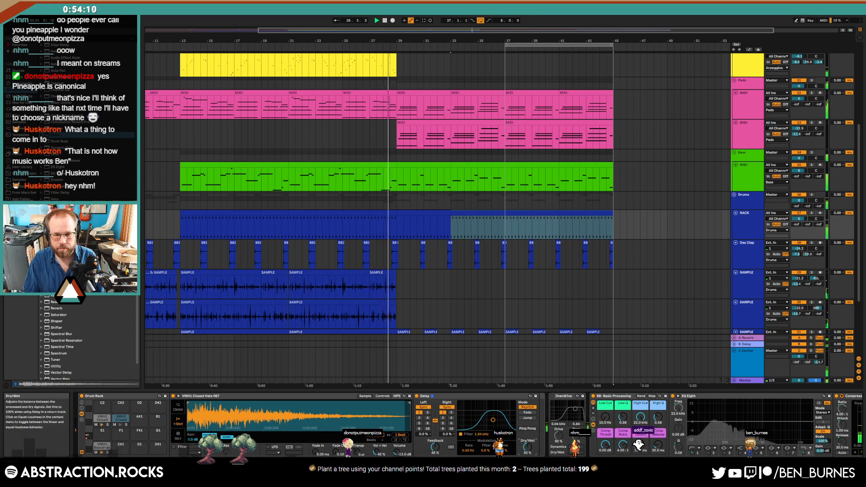
pyautogui.moveTo(527, 446); pyautogui.dragTo(526, 450)
pyautogui.moveTo(433, 446); pyautogui.dragTo(433, 444)
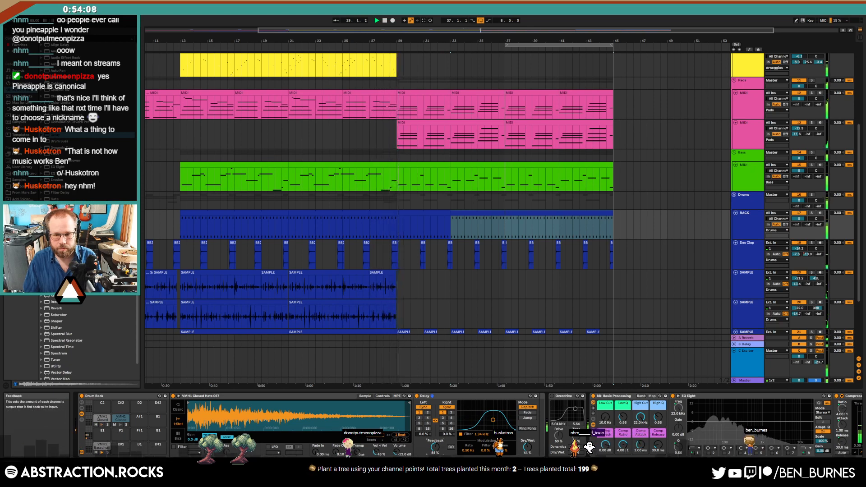
# - Add an offbeat VMH1 Closed Hats 067 note to the RACK clip at bars 37 to 45 and repeat it every two beats across the loop
pyautogui.moveTo(504, 220); pyautogui.dragTo(610, 227)
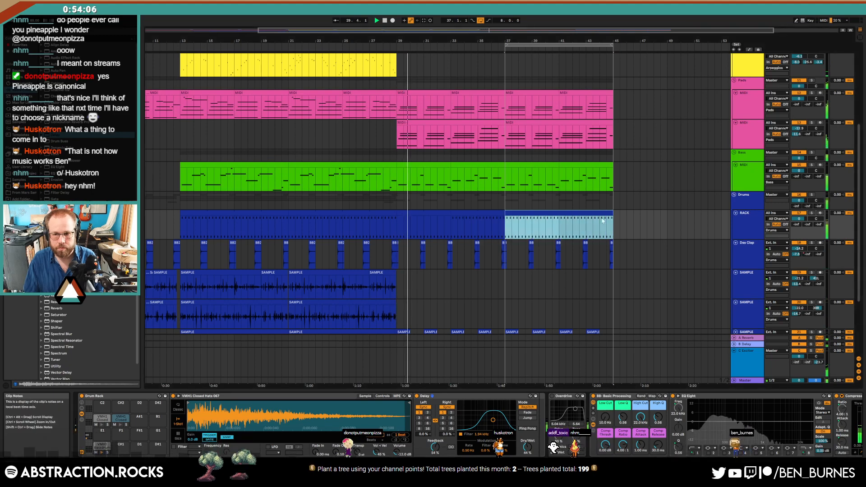
pyautogui.doubleClick(599, 212)
pyautogui.click(339, 318)
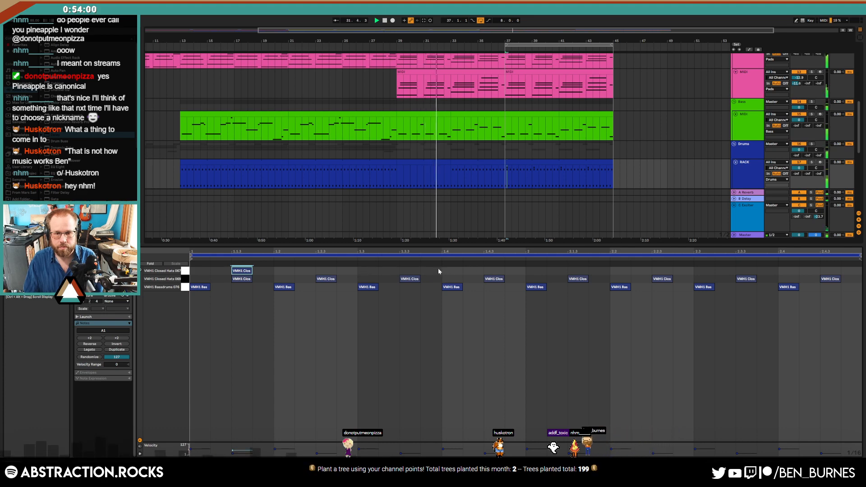
pyautogui.moveTo(355, 269); pyautogui.dragTo(215, 269)
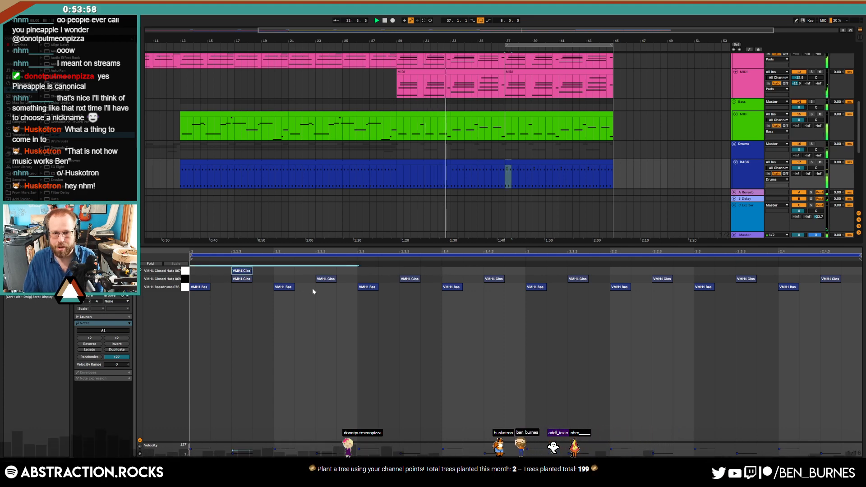
pyautogui.hotkey('ctrl', 'd')
pyautogui.hotkey('ctrl', 'd')
pyautogui.hotkey('ctrl', 'd')
pyautogui.hotkey('shift', 'Tab')
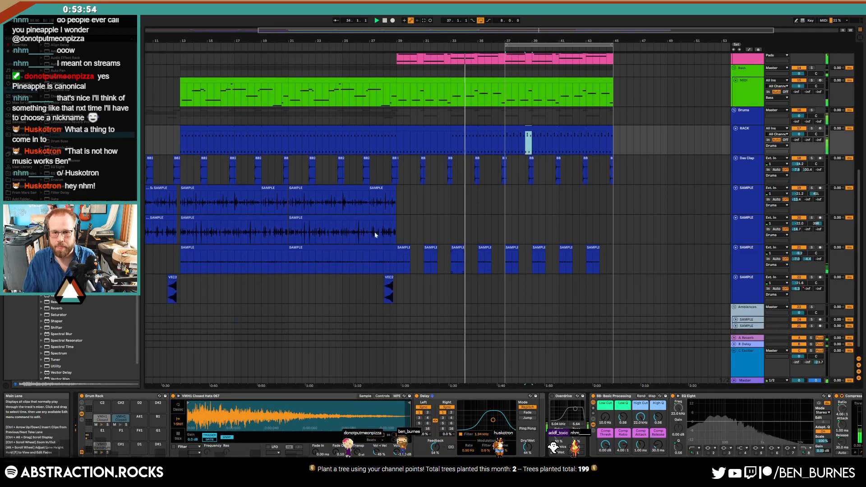
# - Copy the upper two drum SAMPLE tracks' audio from bars 21 to 29 and paste it at bar 37
pyautogui.scroll(-2, 374, 231)
pyautogui.click(344, 199)
pyautogui.moveTo(344, 199); pyautogui.dragTo(396, 223)
pyautogui.hotkey('ctrl', 'c')
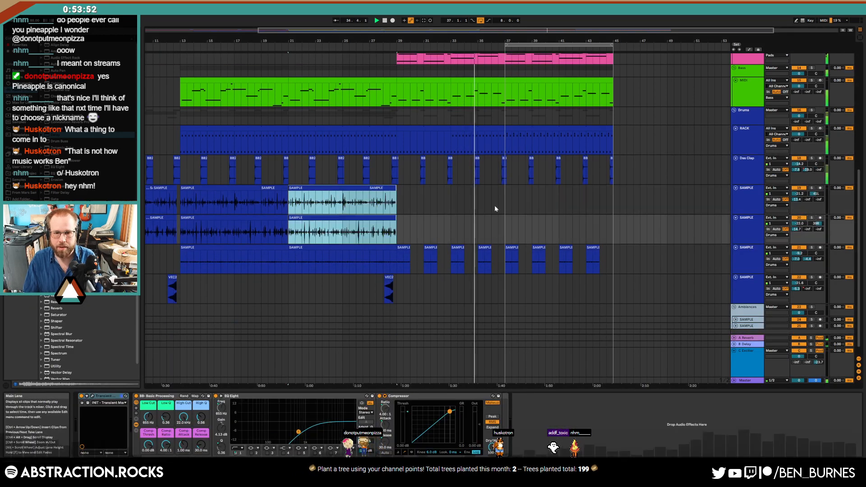
pyautogui.click(504, 199)
pyautogui.hotkey('ctrl', 'v')
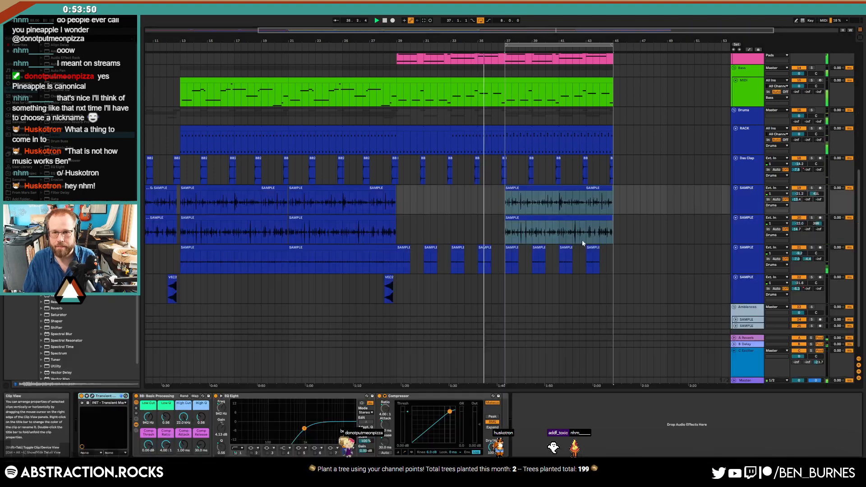
# - Raise the filter frequency of the VMH1 Closed Hats 067 Delay to 4.17 kHz
pyautogui.scroll(3, 586, 253)
pyautogui.scroll(2, 583, 252)
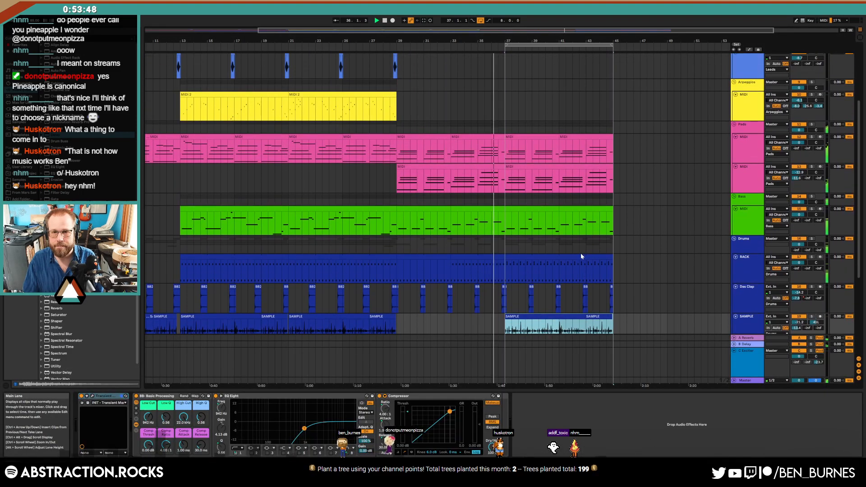
pyautogui.scroll(4, 580, 253)
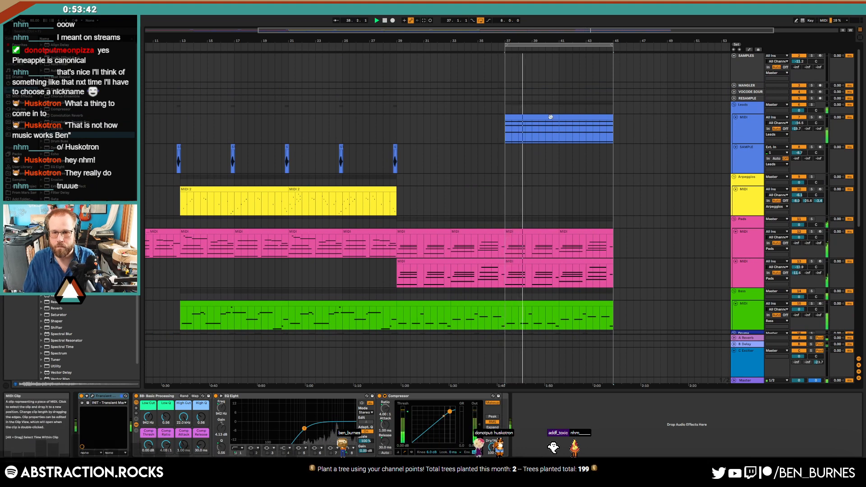
pyautogui.scroll(-5, 603, 307)
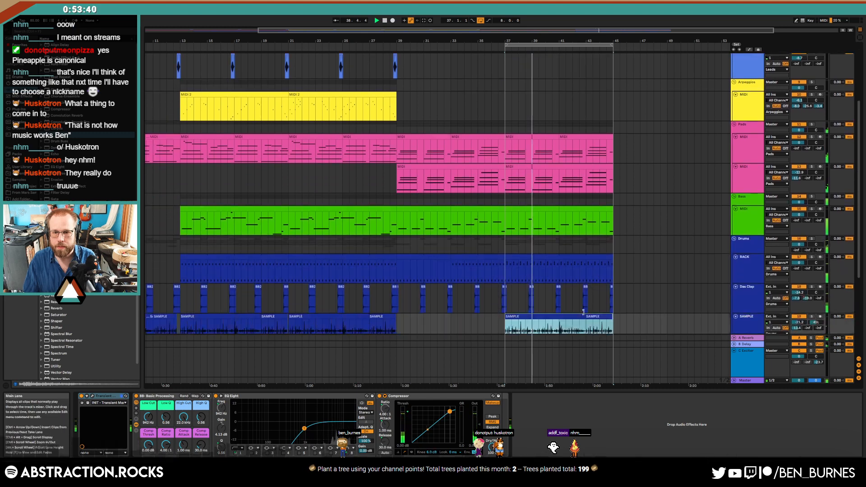
pyautogui.click(538, 249)
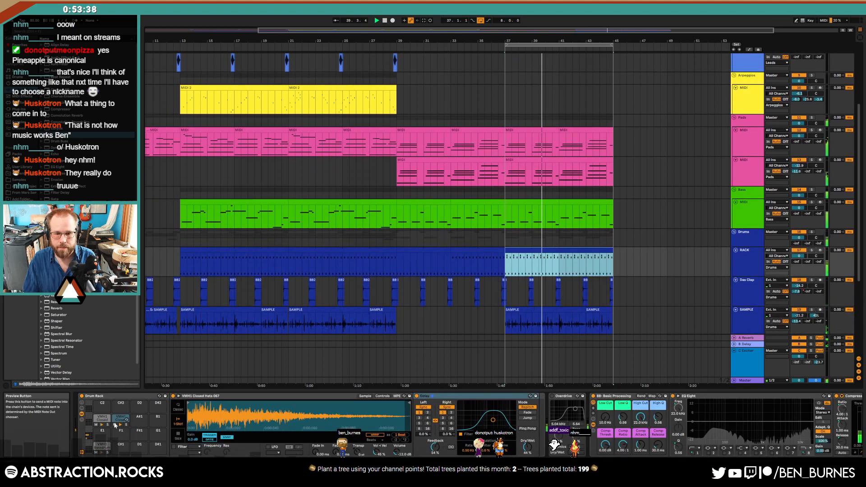
pyautogui.moveTo(493, 420); pyautogui.dragTo(499, 418)
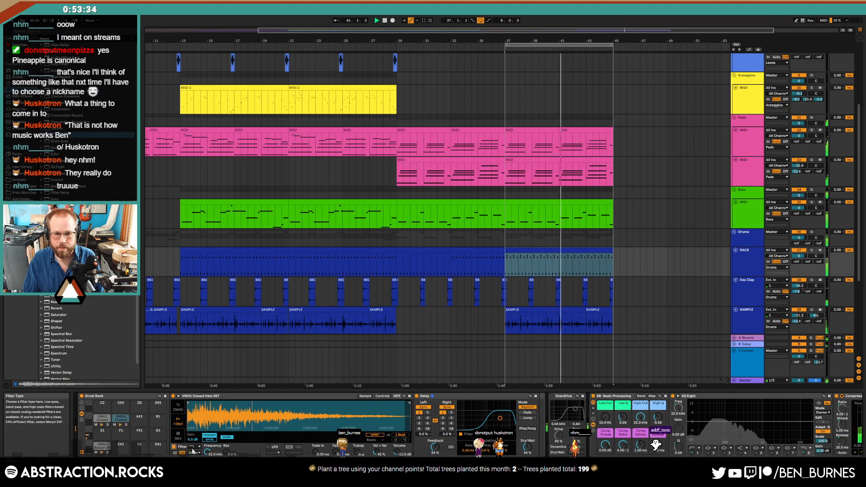
pyautogui.click(174, 446)
pyautogui.click(174, 447)
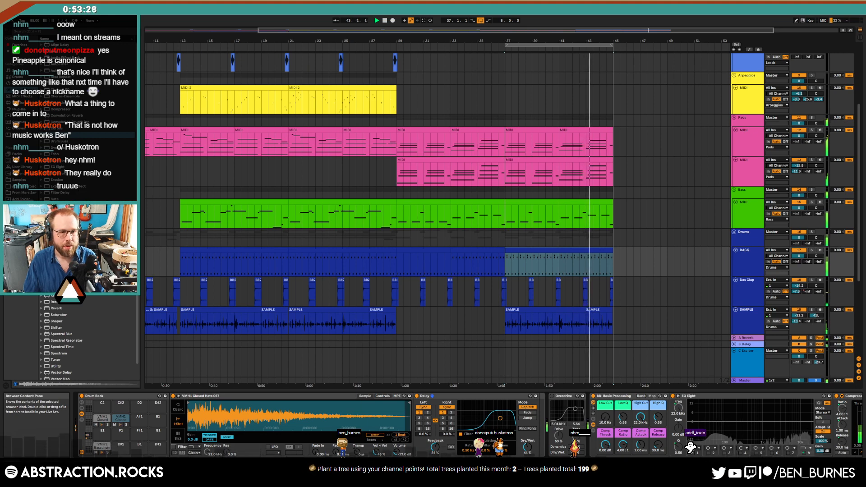
pyautogui.moveTo(420, 436); pyautogui.dragTo(415, 422)
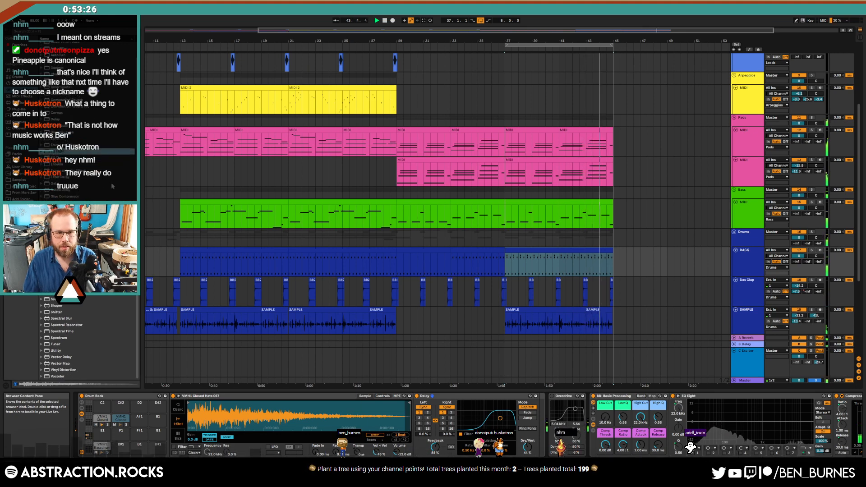
# - Insert an EQ Eight before the hat's Delay, keep only band 1 as a high-frequency low cut, and adjust the Delay's feedback
pyautogui.moveTo(52, 154); pyautogui.dragTo(415, 425)
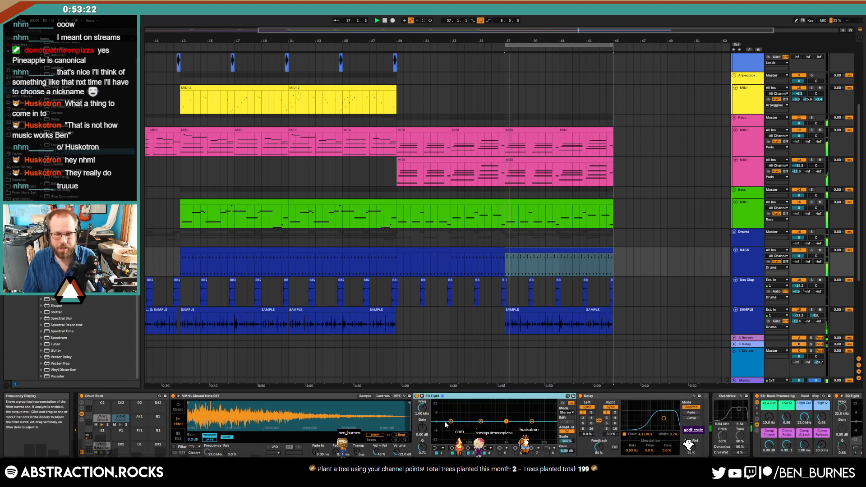
pyautogui.click(436, 453)
pyautogui.click(452, 453)
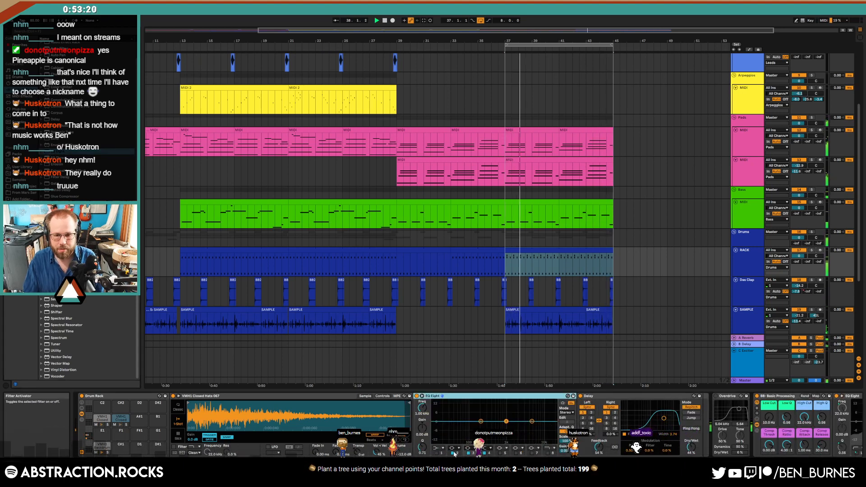
pyautogui.click(474, 454)
pyautogui.click(437, 448)
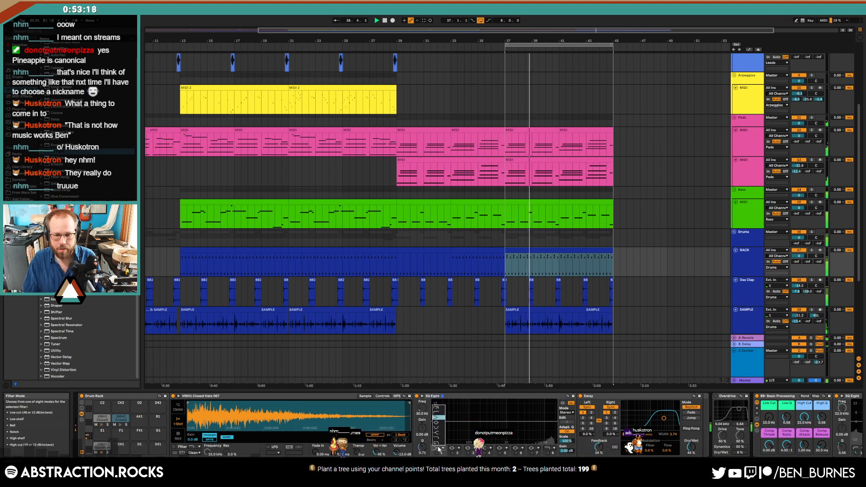
pyautogui.click(442, 410)
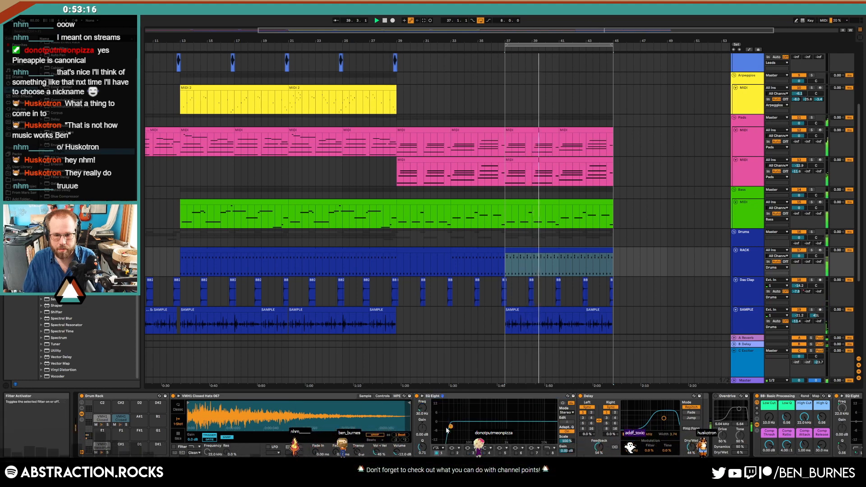
pyautogui.moveTo(451, 426); pyautogui.dragTo(520, 435)
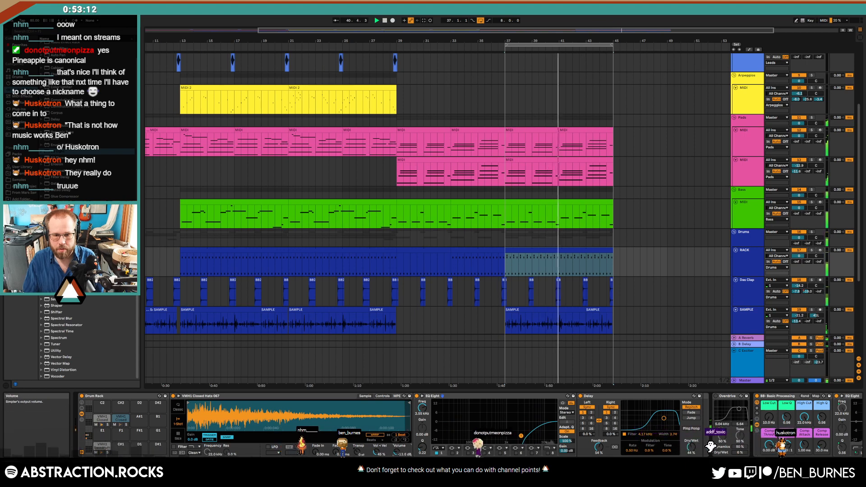
pyautogui.moveTo(599, 447); pyautogui.dragTo(598, 440)
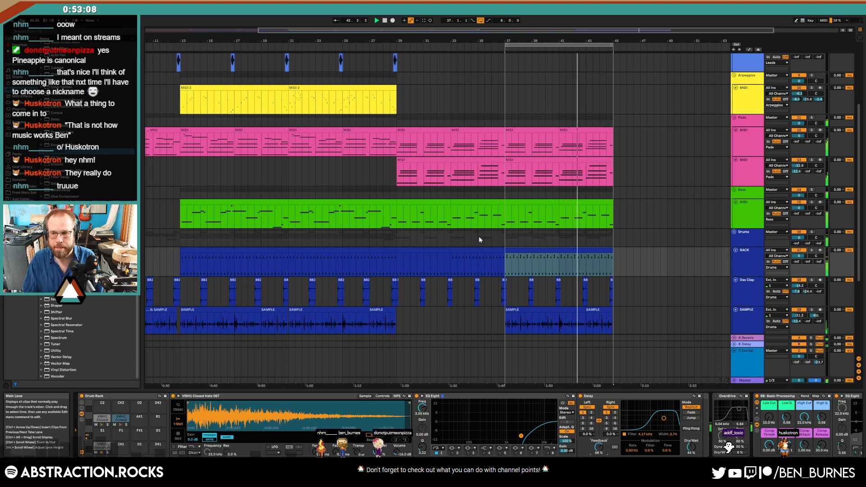
# - Open the first Leads MIDI clip at bar 37 and delete the chord that starts at its bar 3
pyautogui.scroll(-3, 480, 235)
pyautogui.scroll(5, 529, 248)
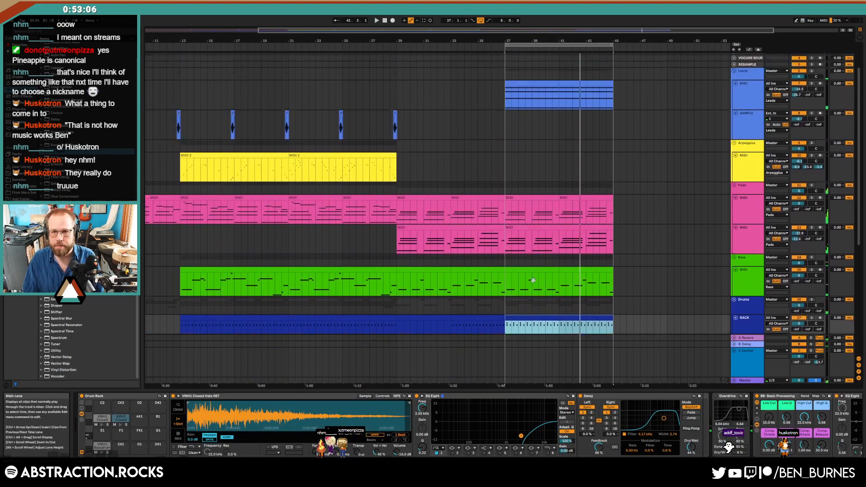
pyautogui.click(550, 97)
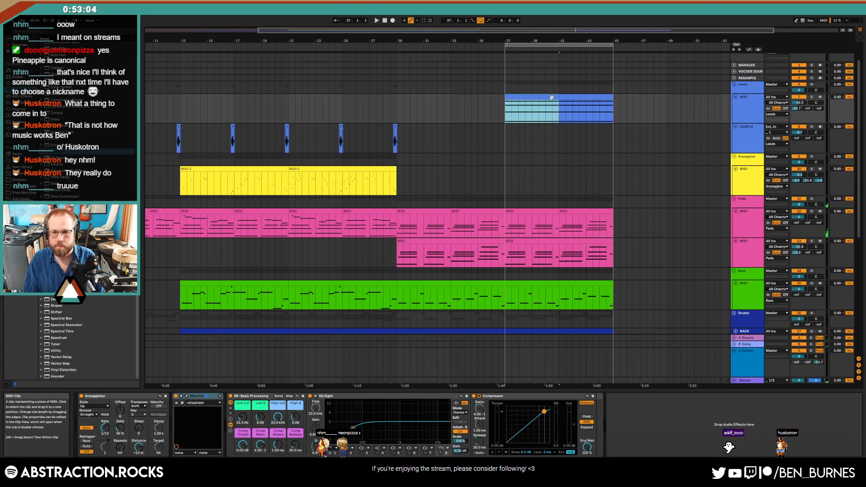
pyautogui.doubleClick(551, 97)
pyautogui.click(456, 300)
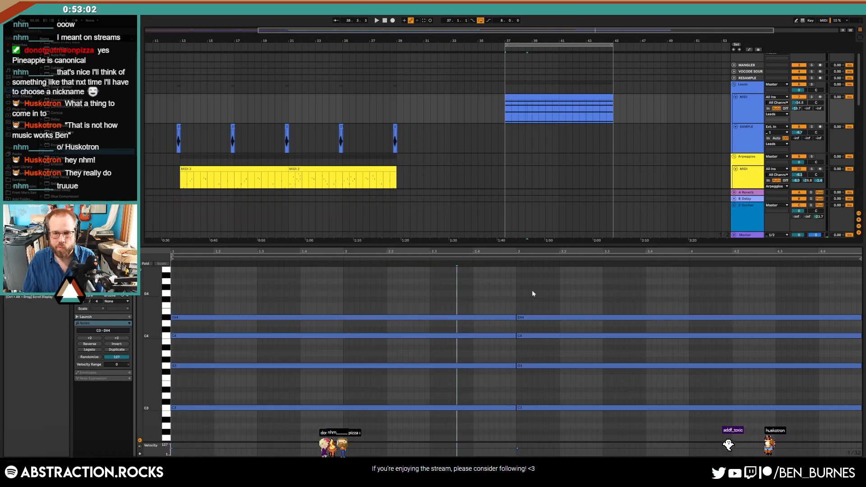
pyautogui.moveTo(535, 422); pyautogui.dragTo(620, 282)
pyautogui.press('Delete')
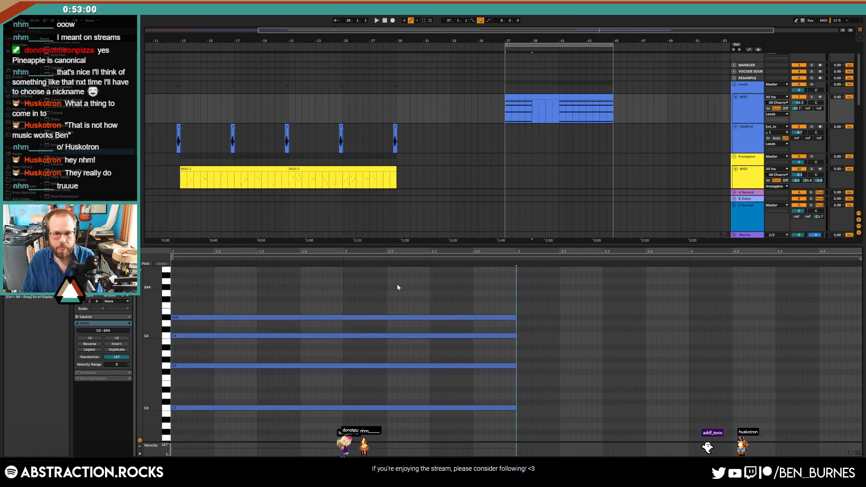
# - Shorten the remaining Leads chord so it ends within its first bar, and duplicate it to the clip's bar 2
pyautogui.moveTo(397, 287); pyautogui.dragTo(465, 404)
pyautogui.moveTo(515, 317)
pyautogui.mouseDown()
pyautogui.moveTo(299, 333)
pyautogui.moveTo(314, 331)
pyautogui.mouseUp()
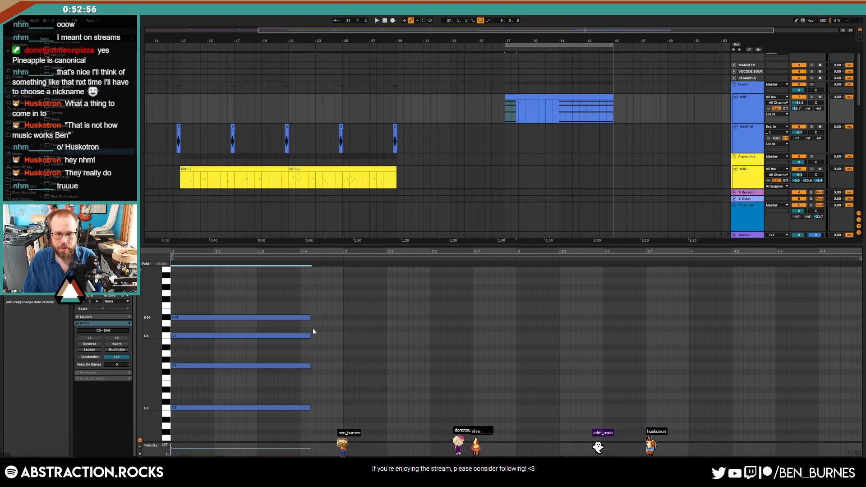
pyautogui.hotkey('ctrl', 'd')
pyautogui.click(571, 292)
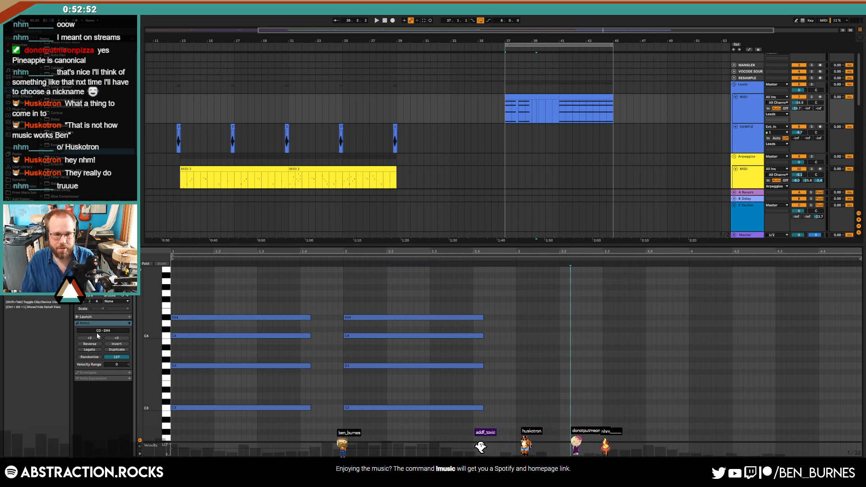
# - Set the Leads clip's loop to two bars and extend the clip over the following one to bar 45
pyautogui.hotkey('ctrl', 'a')
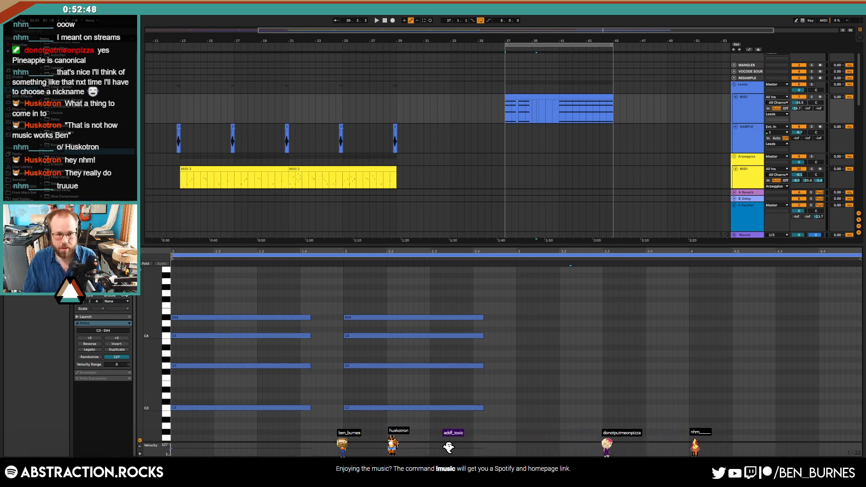
pyautogui.press('Return')
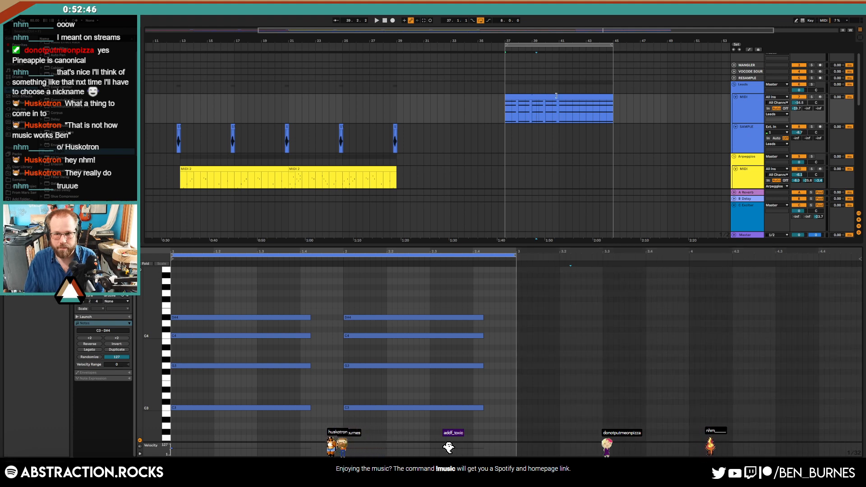
pyautogui.moveTo(557, 96); pyautogui.dragTo(620, 101)
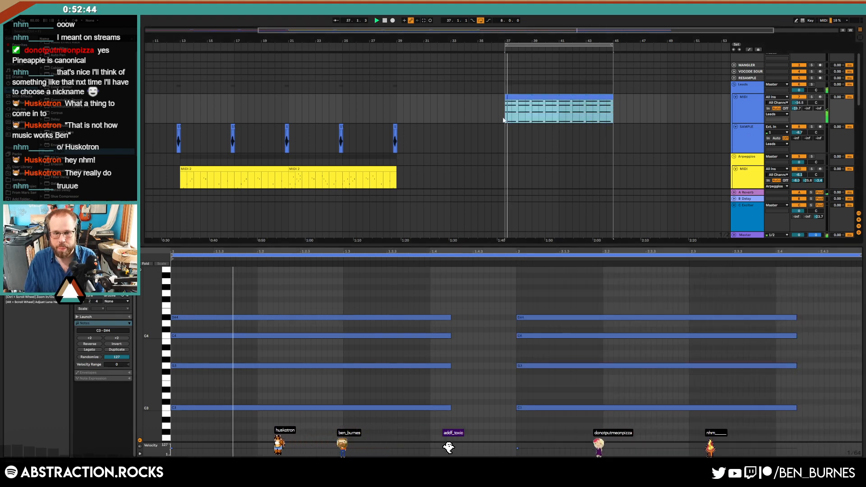
# - Play the section and trim both Leads chords to three beats each
pyautogui.press('space')
pyautogui.moveTo(380, 303); pyautogui.dragTo(435, 408)
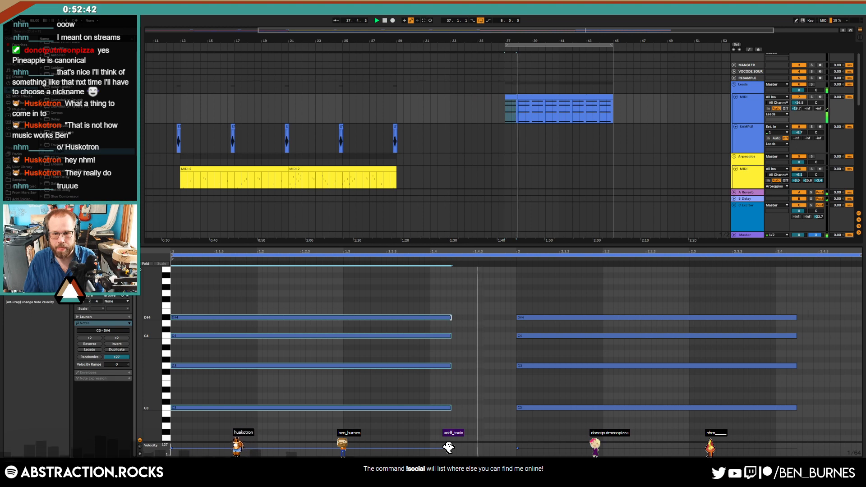
pyautogui.hotkey('shift', 'Left')
pyautogui.moveTo(755, 292); pyautogui.dragTo(769, 414)
pyautogui.moveTo(795, 318); pyautogui.dragTo(775, 317)
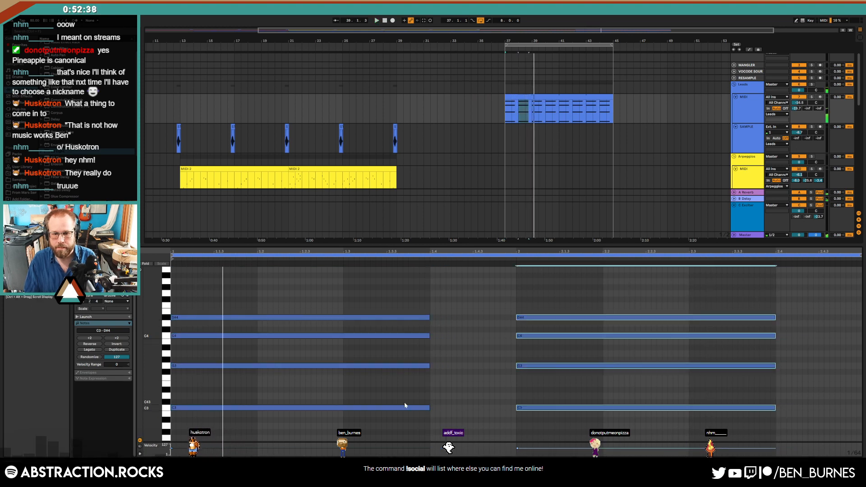
# - Lengthen the C3 note of both Leads chords to a full bar and play the result
pyautogui.moveTo(428, 407); pyautogui.dragTo(515, 407)
pyautogui.moveTo(774, 410); pyautogui.dragTo(831, 410)
pyautogui.press('space')
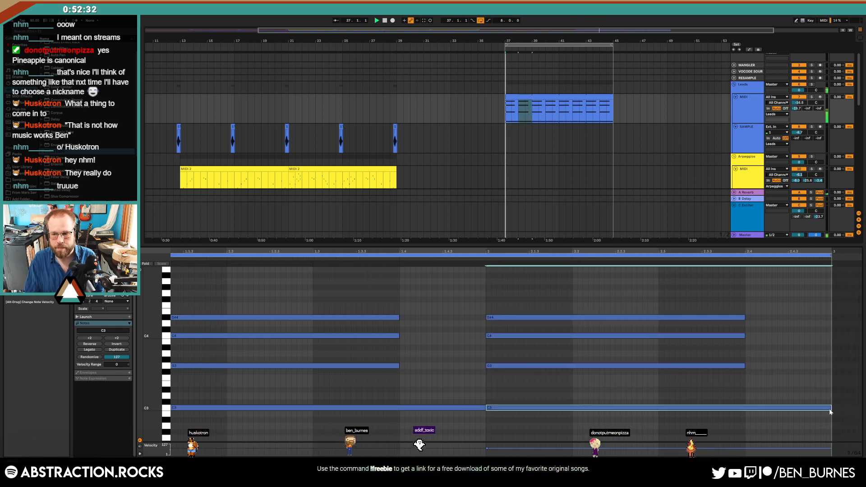
# - Lengthen the C4 note of the second Leads chord to the end of the clip's bar 2
pyautogui.hotkey('shift', 'Tab')
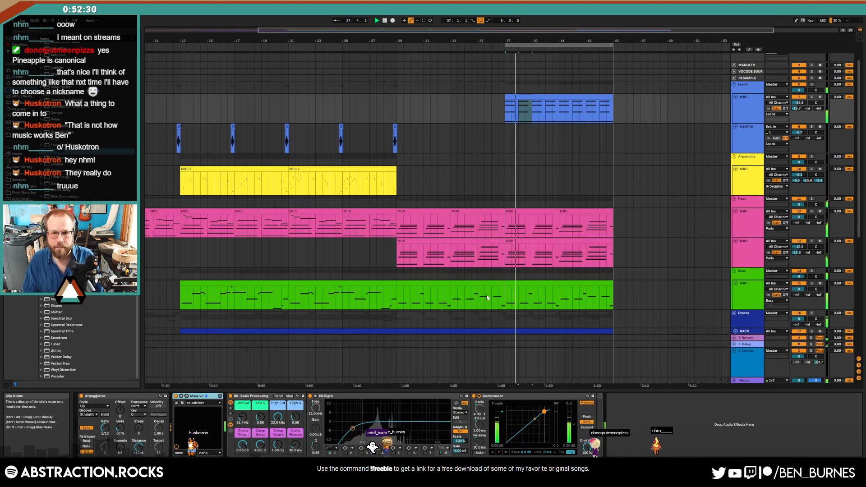
pyautogui.click(548, 102)
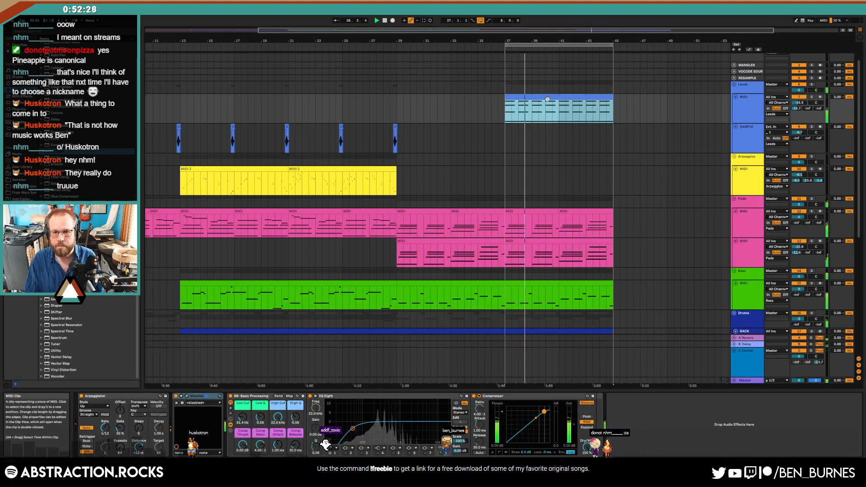
pyautogui.hotkey('shift', 'Tab')
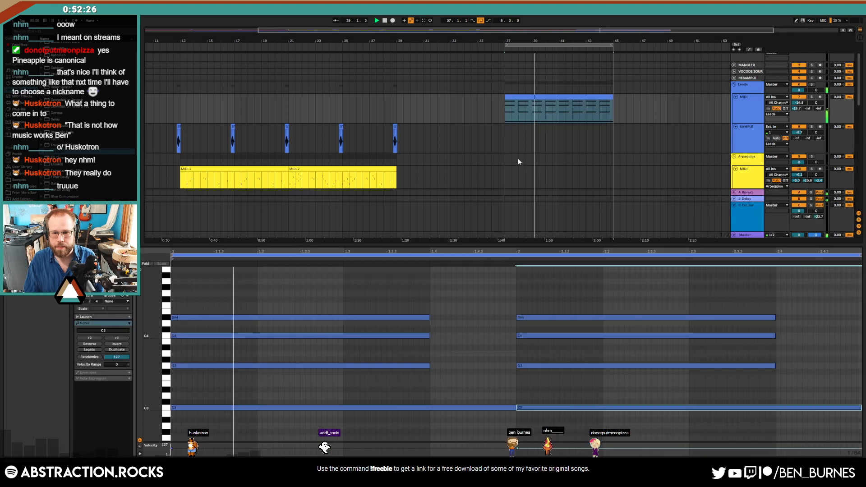
pyautogui.click(774, 365)
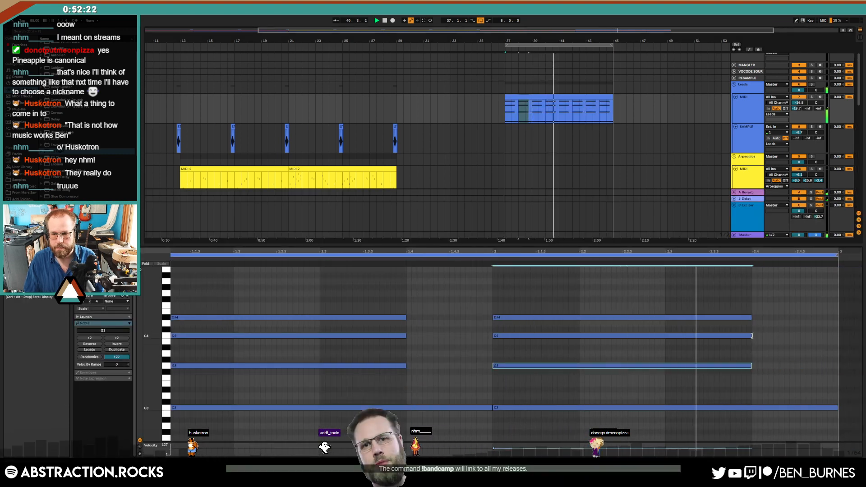
pyautogui.moveTo(751, 335); pyautogui.dragTo(836, 336)
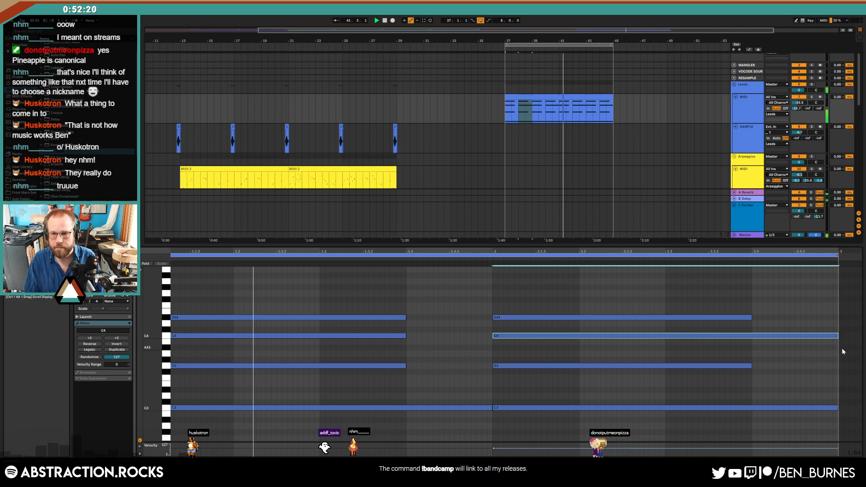
# - Raise the Leads low cut to about 106 Hz and automate Massive's Filter 1 cutoff to rise from bar 37 to bar 45
pyautogui.hotkey('shift', 'Tab')
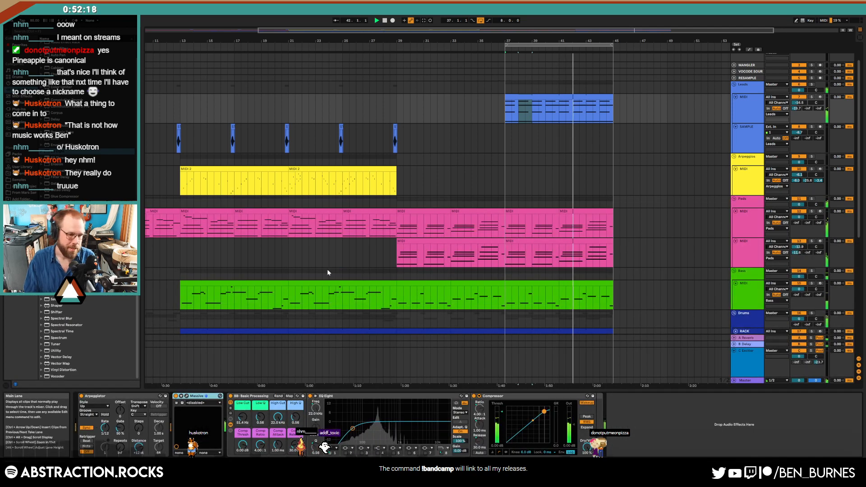
pyautogui.moveTo(243, 417); pyautogui.dragTo(242, 414)
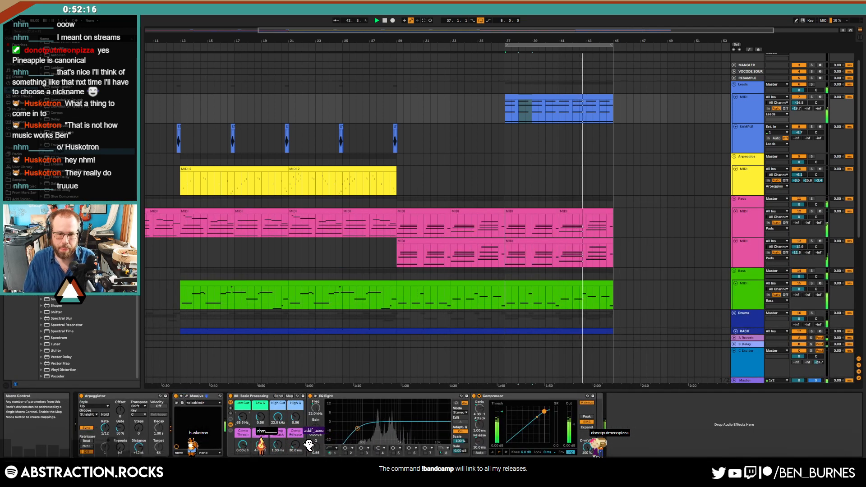
pyautogui.click(187, 396)
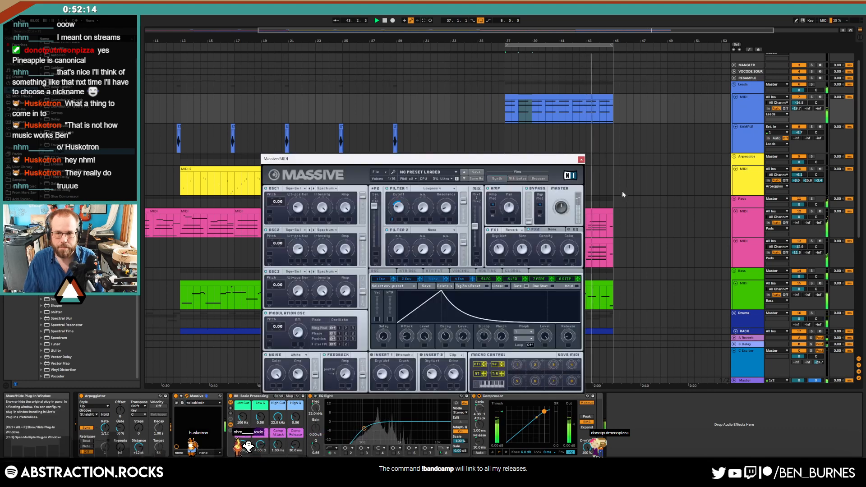
pyautogui.moveTo(497, 163); pyautogui.dragTo(425, 120)
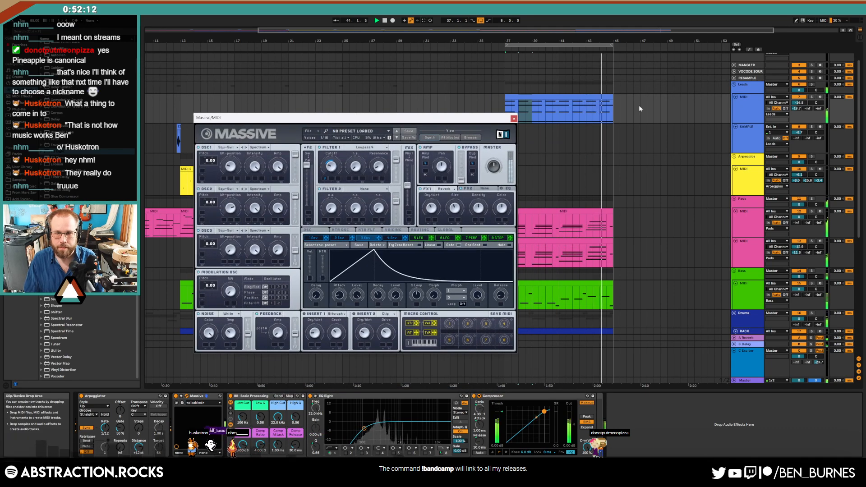
pyautogui.press('a')
pyautogui.moveTo(479, 120); pyautogui.dragTo(456, 113)
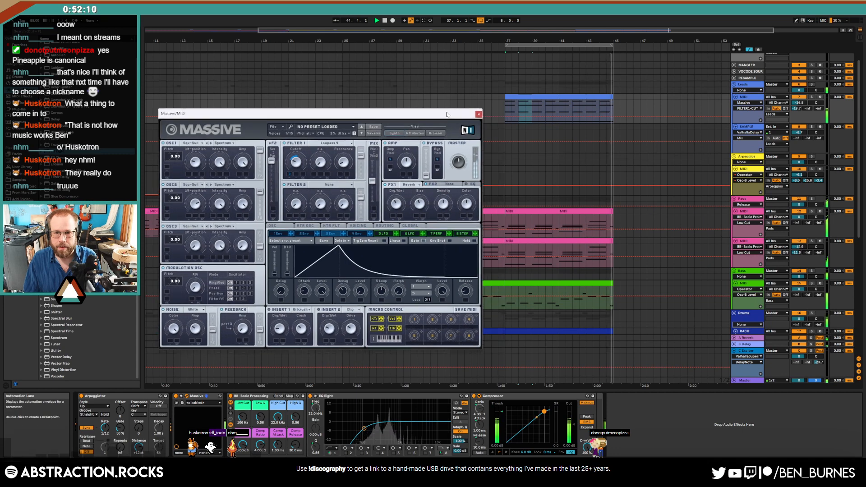
pyautogui.click(506, 118)
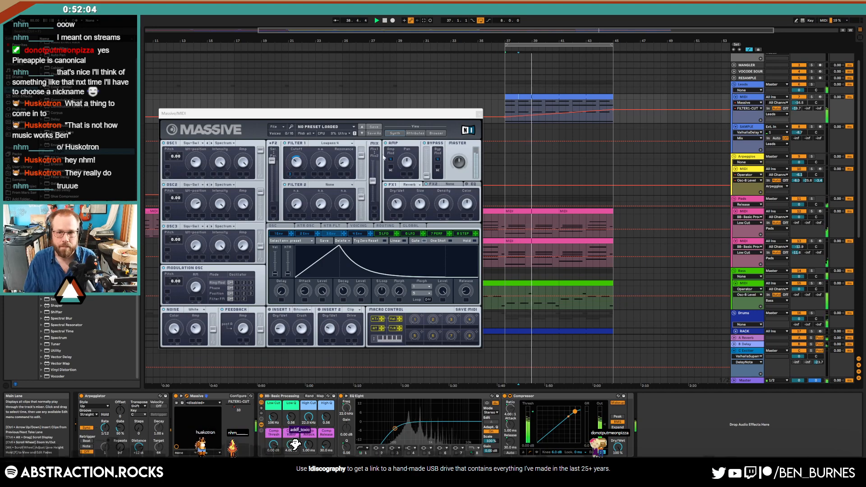
pyautogui.click(478, 114)
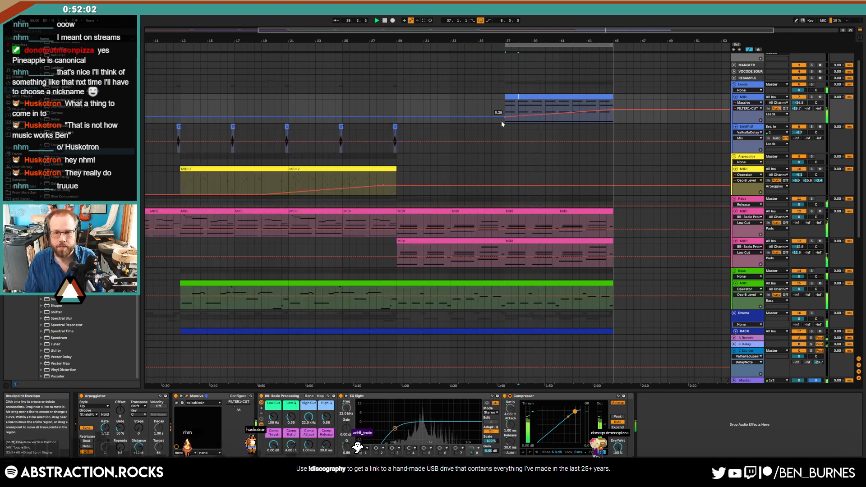
pyautogui.press('a')
# - Copy bars 13–21 of the Pads, Bass and Drums tracks to bar 45, and move the loop region to bars 45–53
pyautogui.hscroll(1, 426, 150)
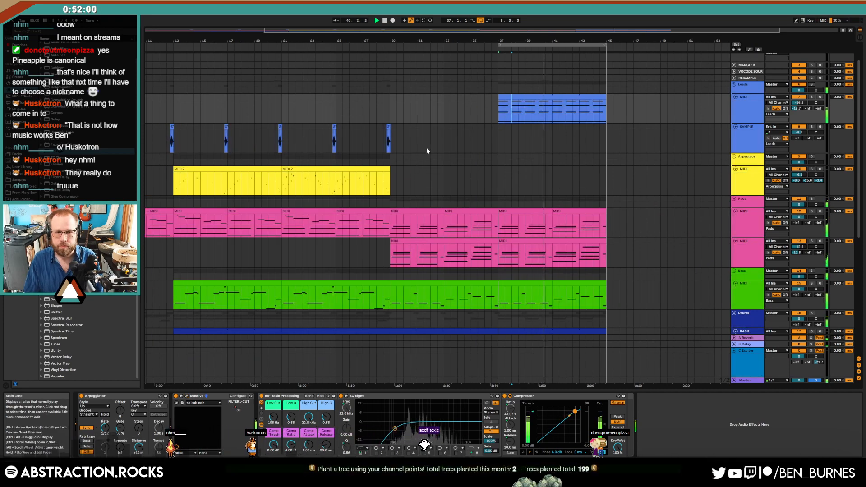
pyautogui.scroll(-3, 427, 151)
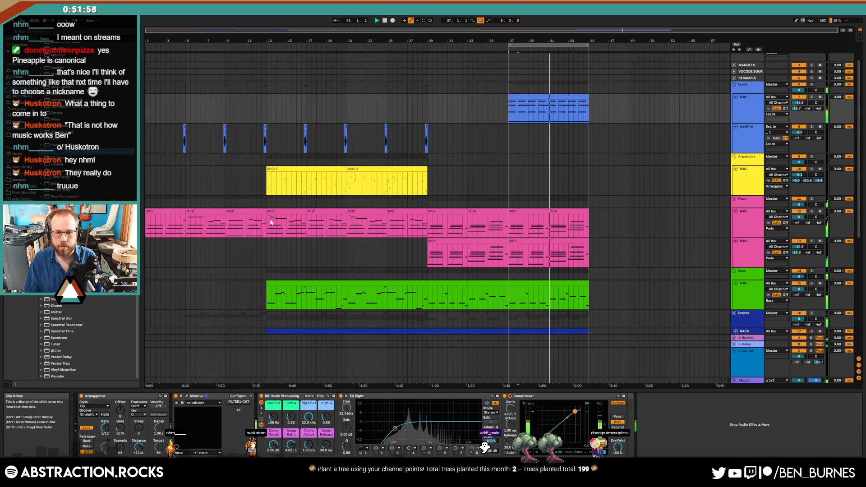
pyautogui.moveTo(268, 220); pyautogui.dragTo(346, 380)
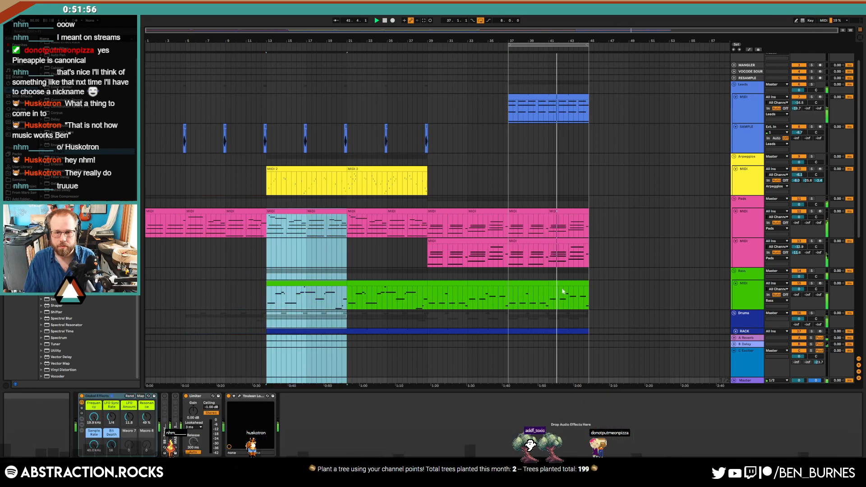
pyautogui.click(589, 221)
pyautogui.hotkey('ctrl', 'v')
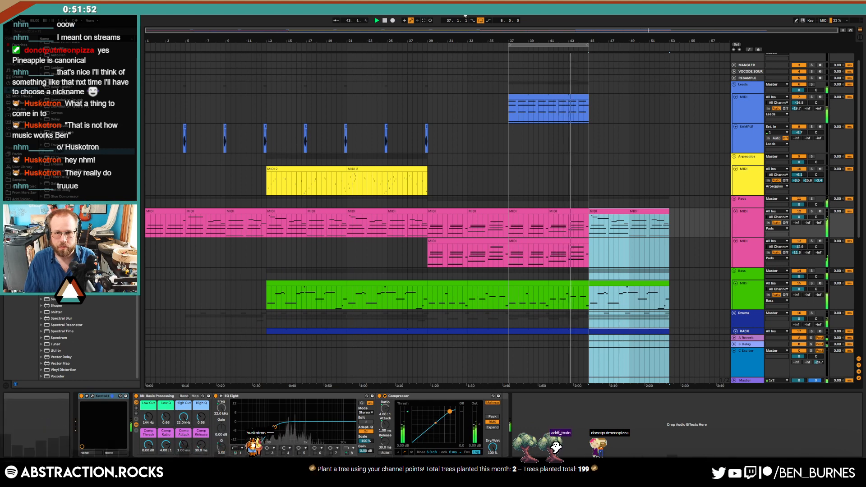
pyautogui.moveTo(562, 45); pyautogui.dragTo(643, 49)
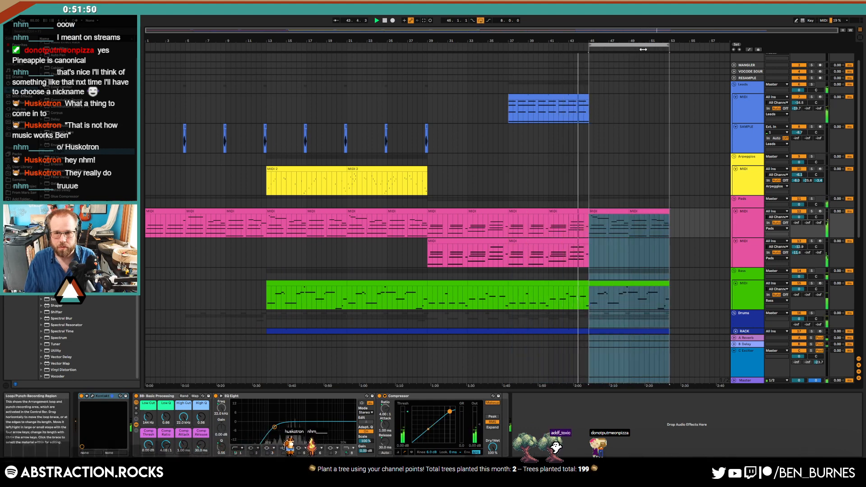
# - Copy the Leads SAMPLE clip that leads into bar 29 so it also leads into bar 45
pyautogui.click(424, 137)
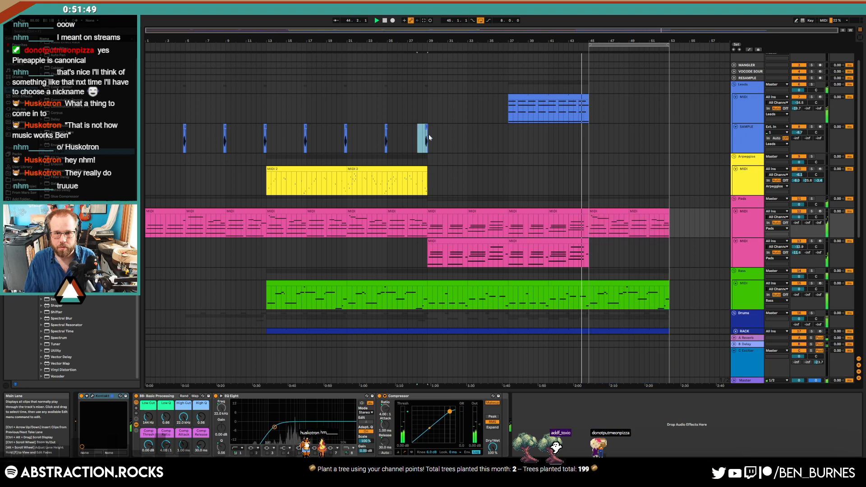
pyautogui.hotkey('ctrl', 'c')
pyautogui.click(576, 138)
pyautogui.hotkey('ctrl', 'v')
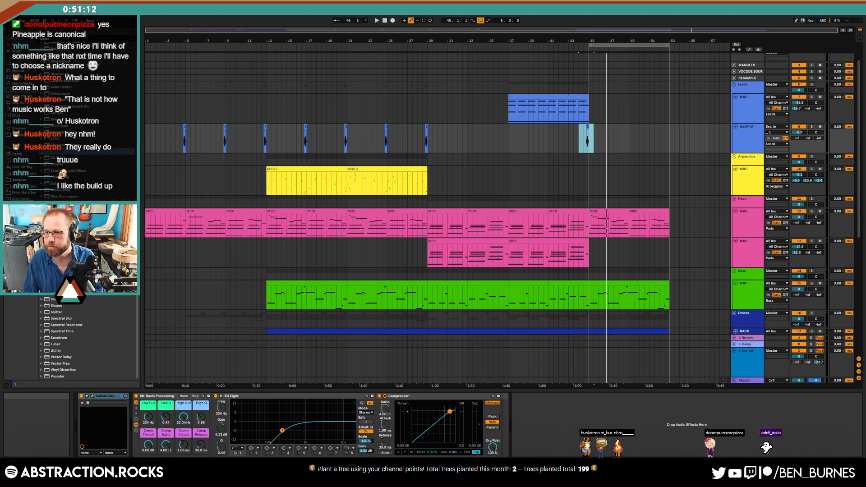
# - Play the arrangement from bar 29 and examine the Leads and Pads parts up to bar 45
pyautogui.click(421, 46)
pyautogui.click(546, 97)
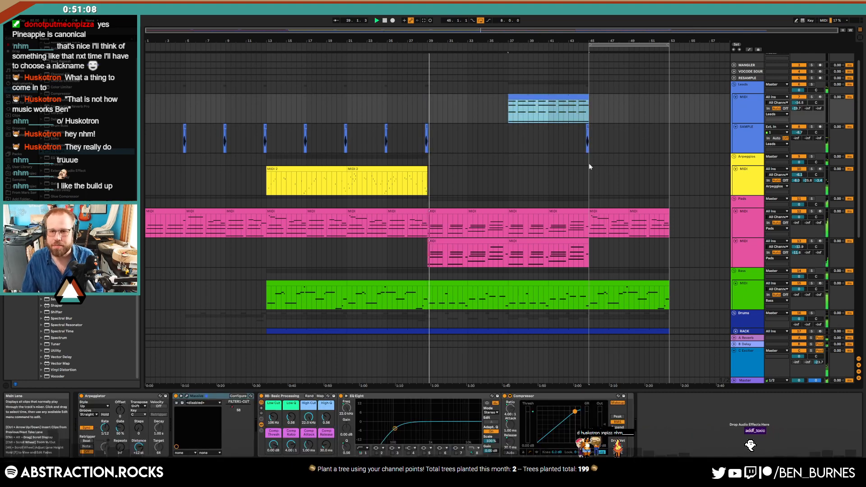
pyautogui.moveTo(429, 109); pyautogui.dragTo(585, 111)
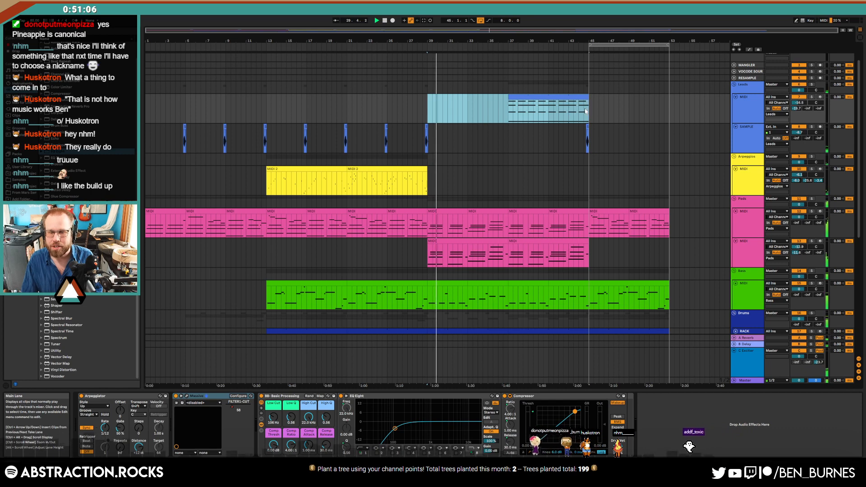
pyautogui.scroll(-2, 496, 187)
pyautogui.press('space')
pyautogui.click(458, 199)
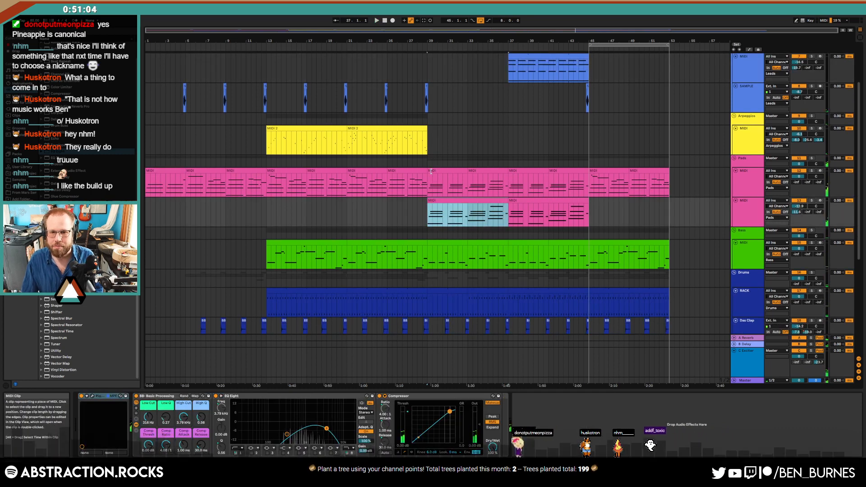
# - Automate the Low Cut of the first Pads MIDI track to rise to a peak at bar 29 and fall back by bar 37
pyautogui.click(431, 171)
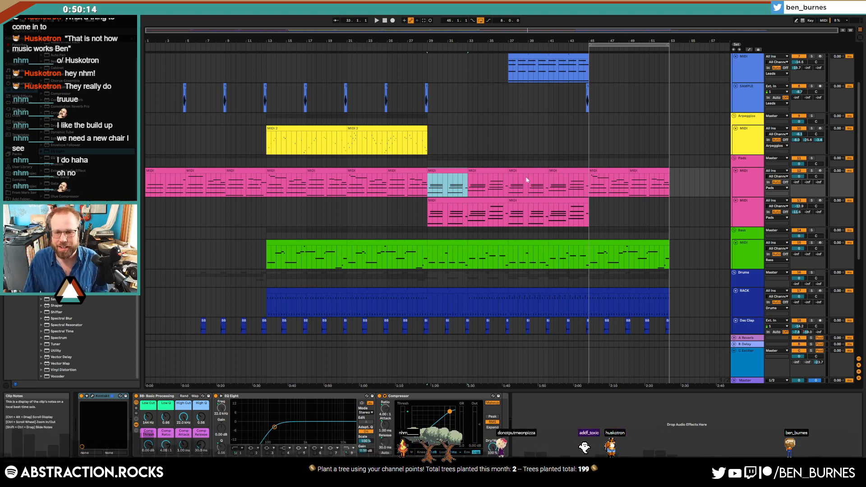
pyautogui.click(445, 201)
pyautogui.click(448, 170)
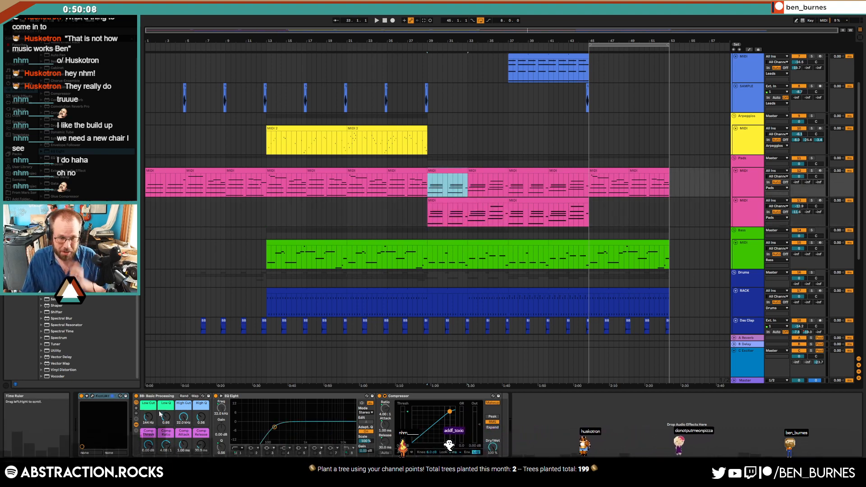
pyautogui.click(148, 417)
pyautogui.press('+')
pyautogui.press('+')
pyautogui.press('a')
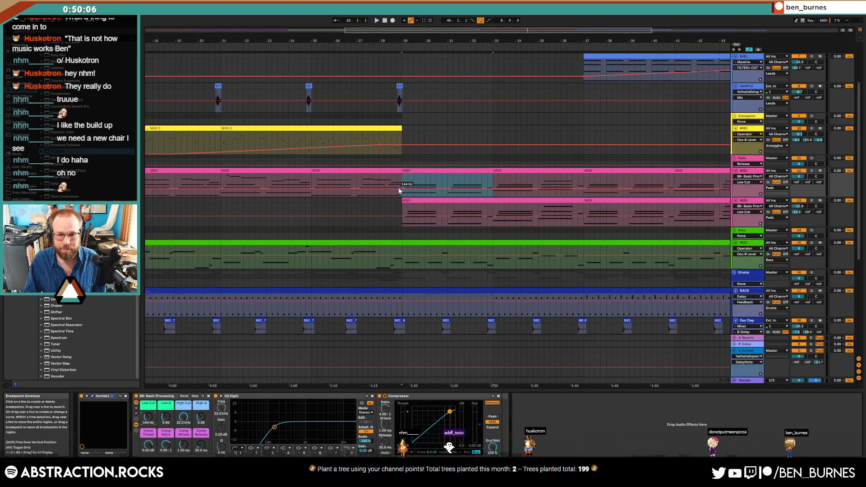
pyautogui.click(413, 184)
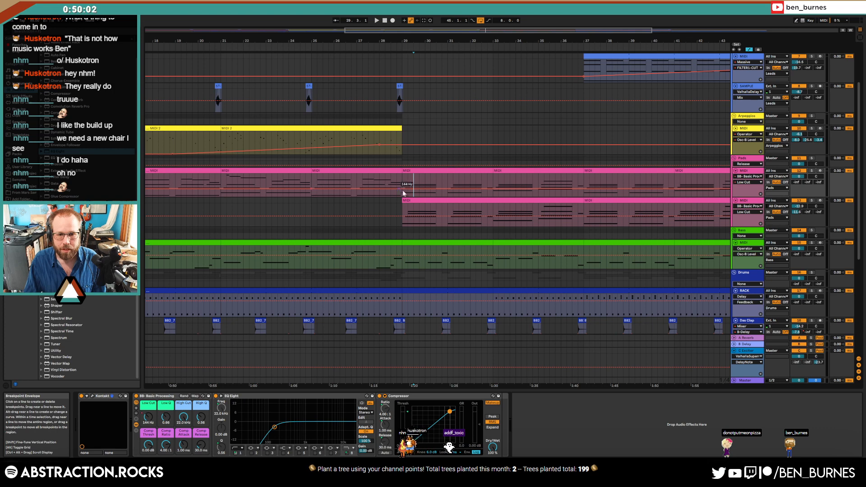
pyautogui.click(582, 190)
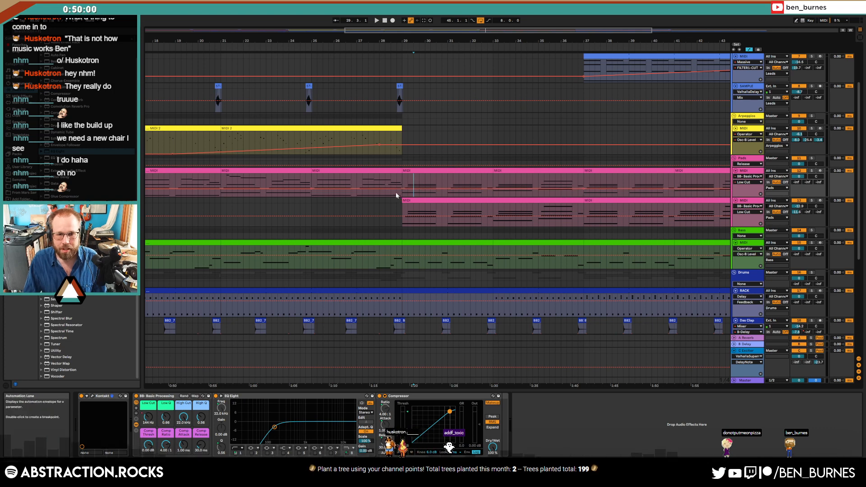
pyautogui.moveTo(401, 188); pyautogui.dragTo(402, 181)
# - Play the arrangement from bar 24 to check how the Pads filter sweep leads through bar 29
pyautogui.click(288, 180)
pyautogui.press('a')
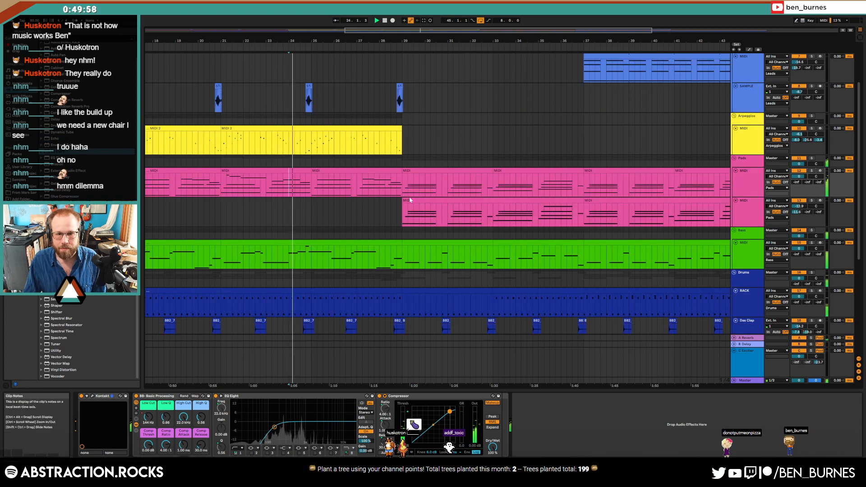
pyautogui.press('space')
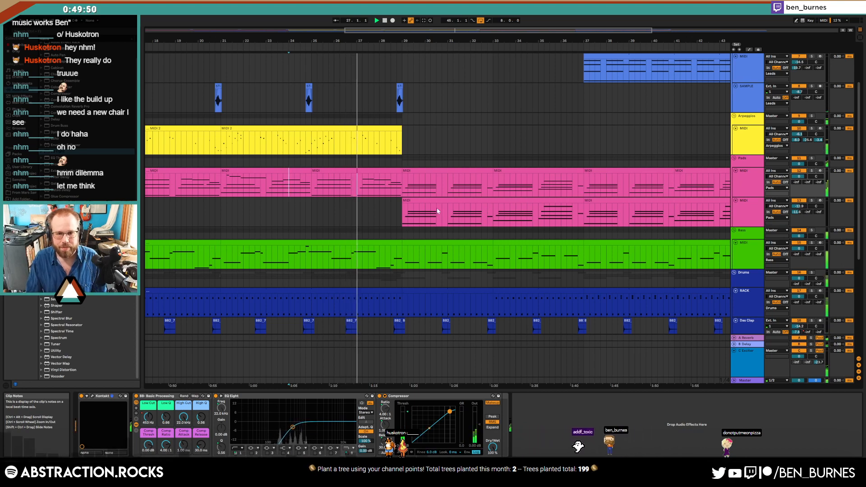
pyautogui.scroll(2, 440, 198)
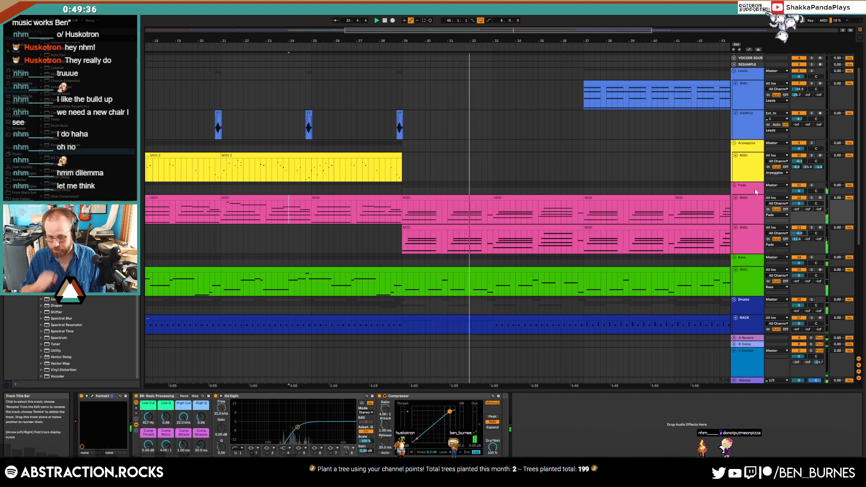
pyautogui.moveTo(475, 30); pyautogui.dragTo(512, 120)
pyautogui.scroll(2, 417, 159)
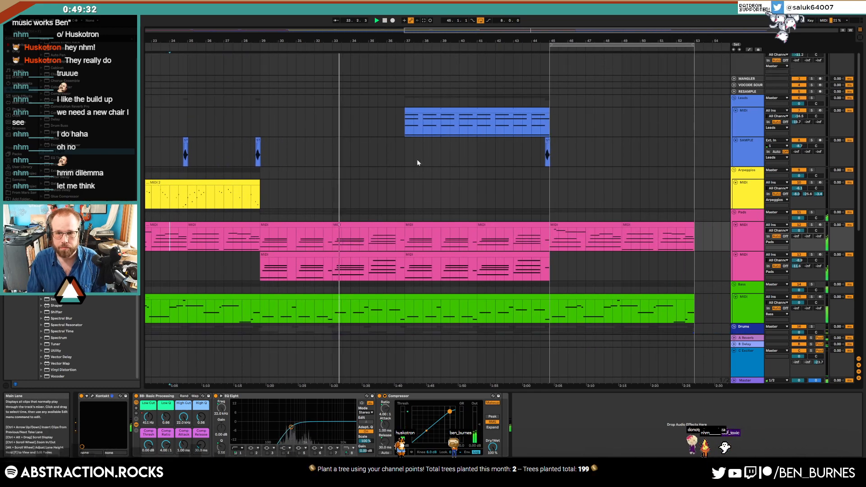
# - Automate the Leads MIDI track's C-Exciter and B-Delay sends to swell up to bar 45 and drop back right after it
pyautogui.click(743, 188)
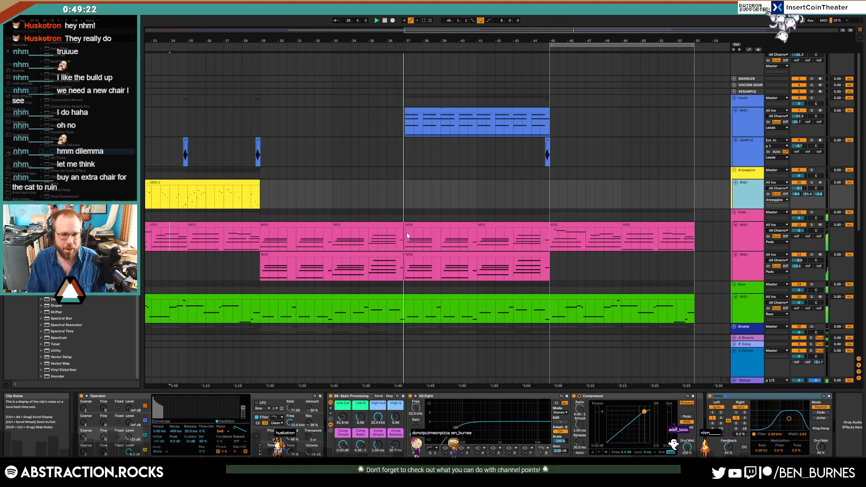
pyautogui.click(739, 126)
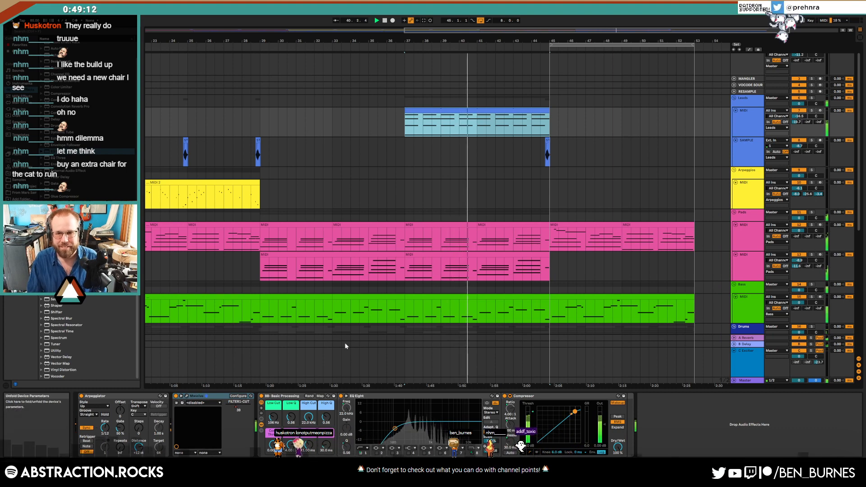
pyautogui.press('a')
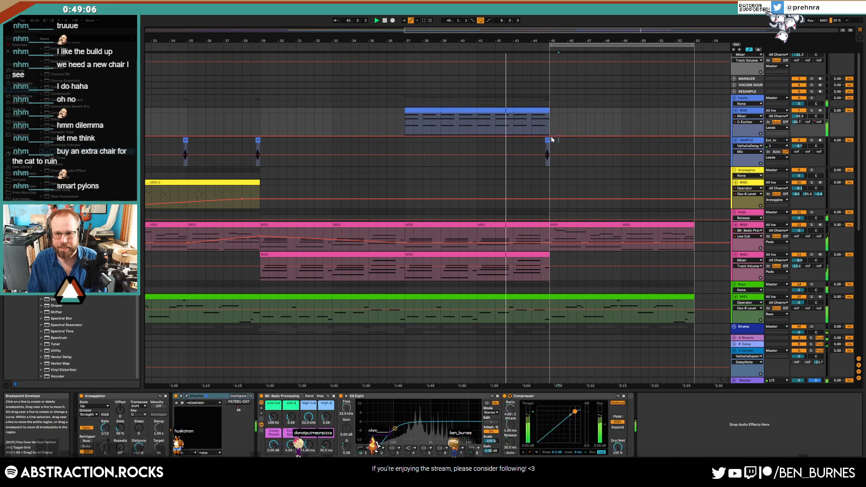
pyautogui.click(477, 136)
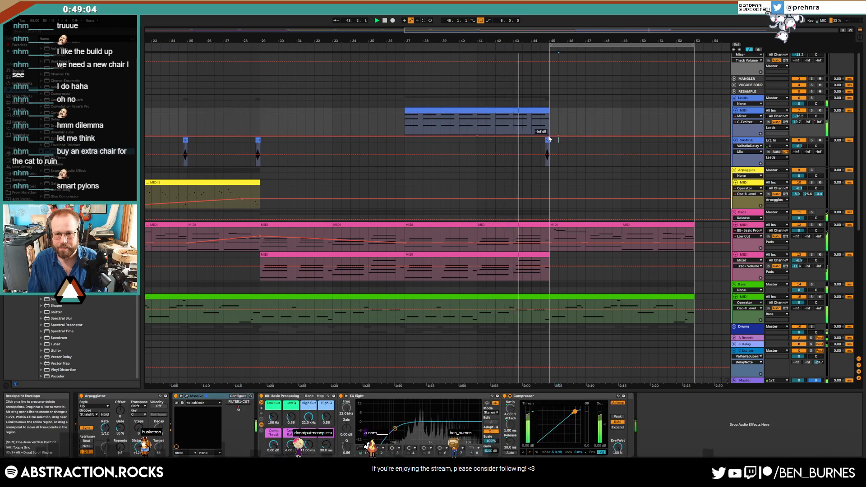
pyautogui.moveTo(549, 136)
pyautogui.mouseDown()
pyautogui.moveTo(550, 121)
pyautogui.moveTo(536, 128)
pyautogui.mouseUp()
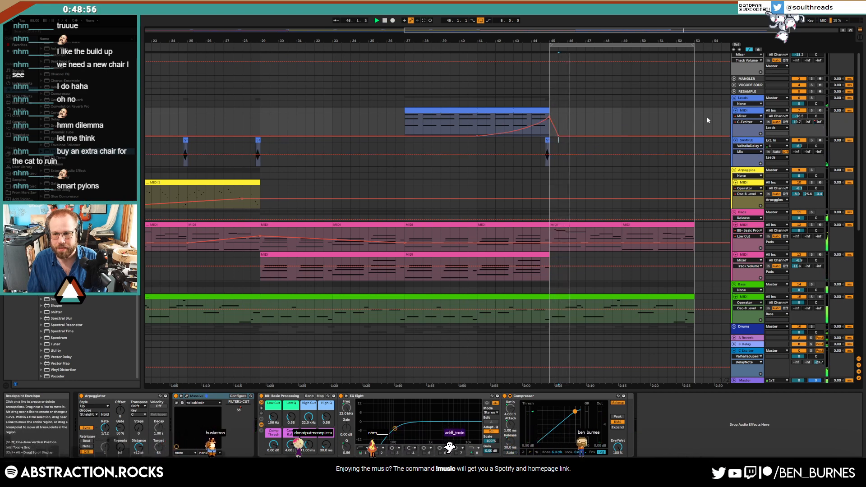
pyautogui.click(807, 122)
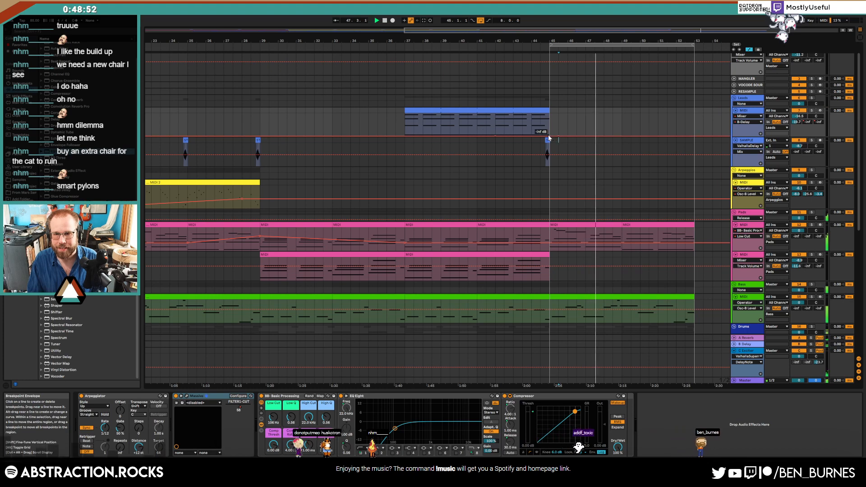
pyautogui.moveTo(548, 136); pyautogui.dragTo(549, 118)
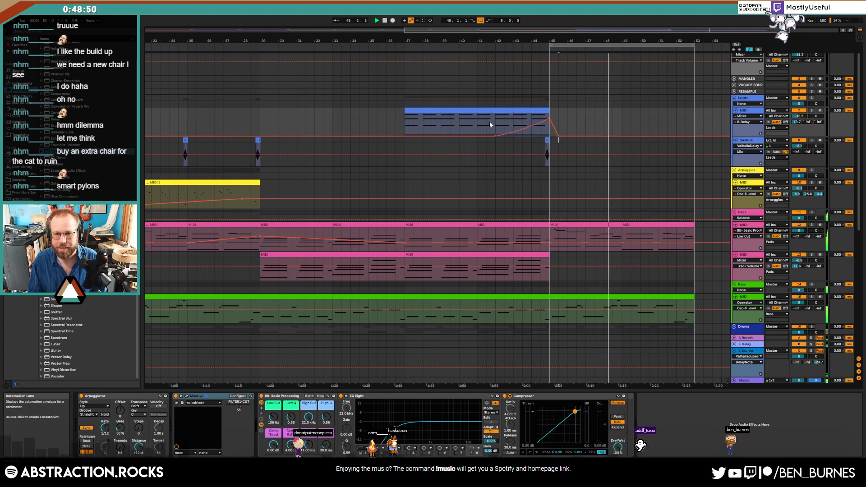
# - Play the Leads swell from bar 41 and raise the peaks of its send automation at bar 45
pyautogui.click(469, 122)
pyautogui.press('a')
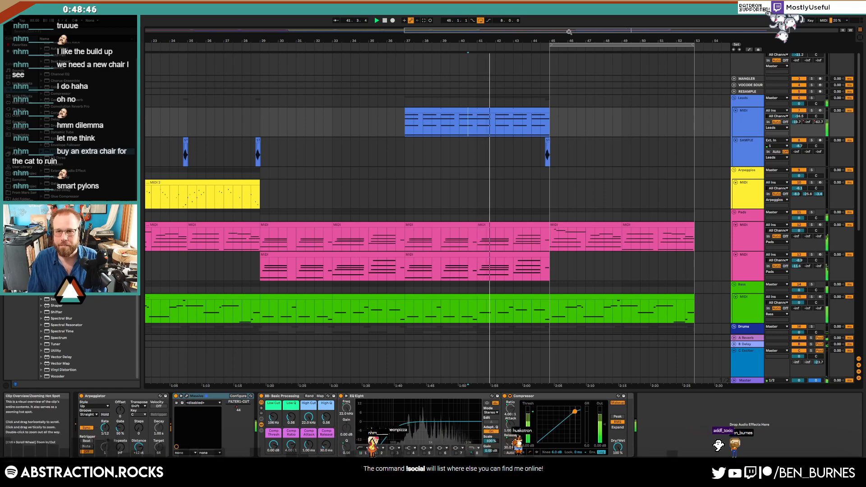
pyautogui.moveTo(569, 32); pyautogui.dragTo(564, 25)
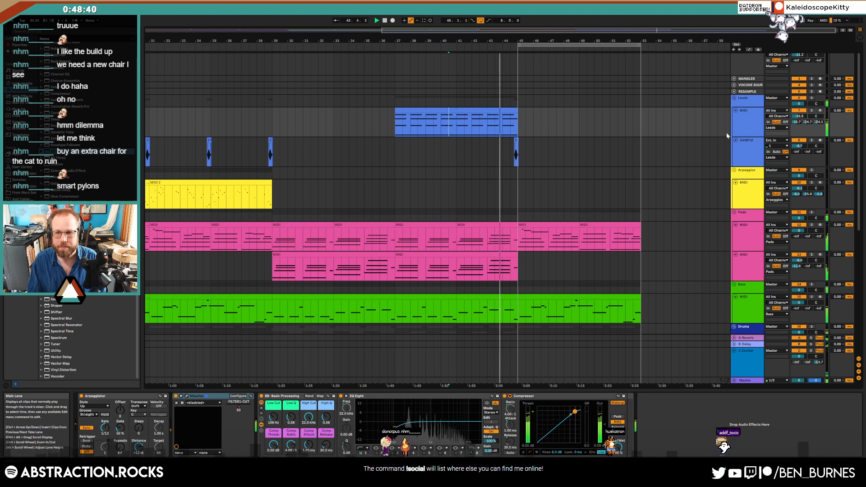
pyautogui.press('a')
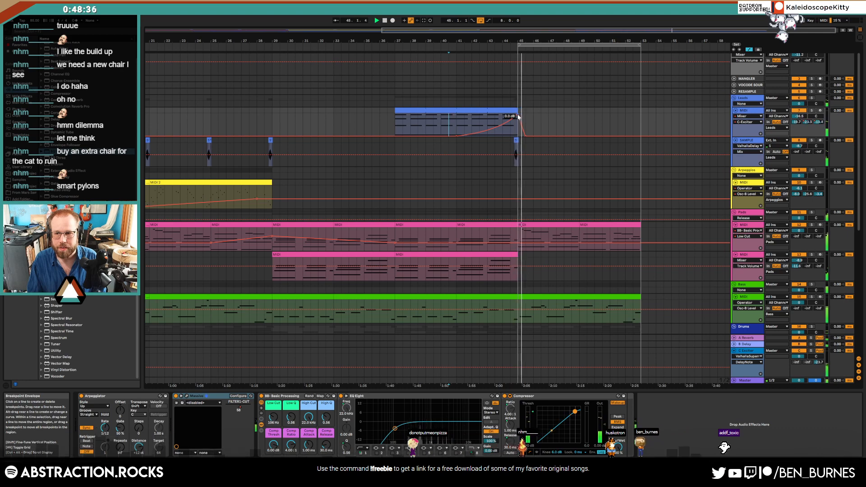
pyautogui.click(807, 122)
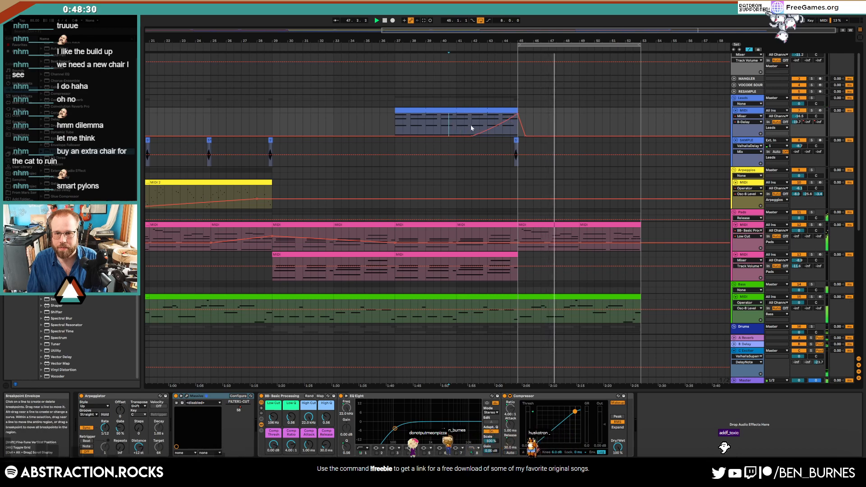
pyautogui.press('a')
# - Delete the clips on the two Drums SAMPLE loop tracks below One Clap from bar 45 to bar 53
pyautogui.scroll(-2, 588, 181)
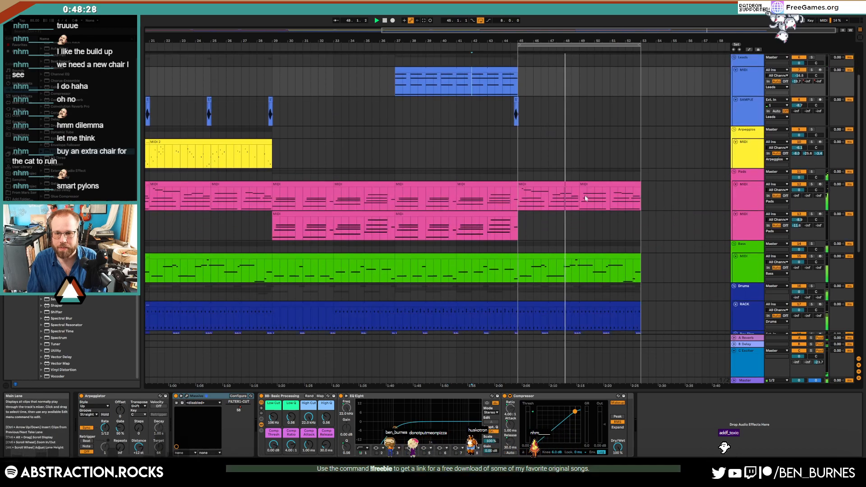
pyautogui.scroll(-6, 584, 197)
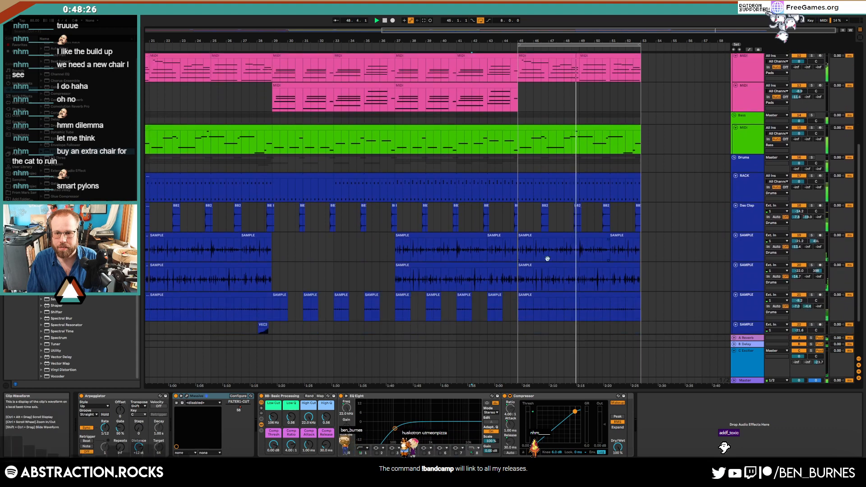
pyautogui.scroll(-2, 547, 258)
pyautogui.click(620, 267)
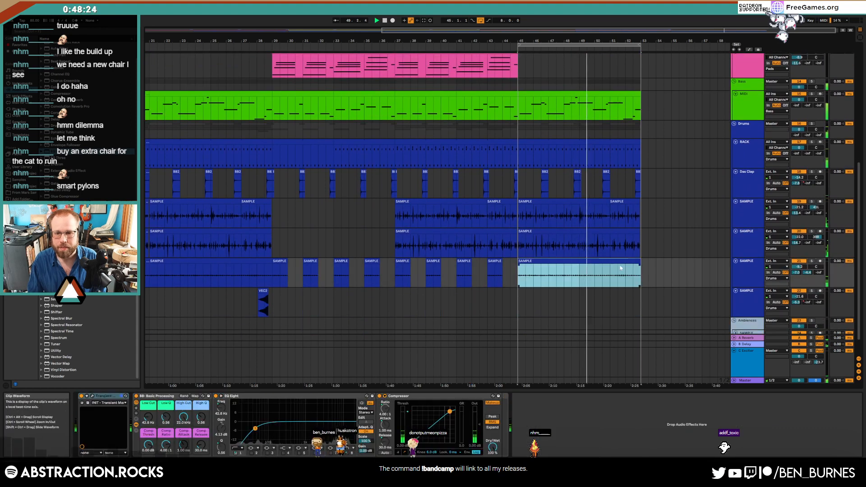
pyautogui.moveTo(641, 236); pyautogui.dragTo(528, 206)
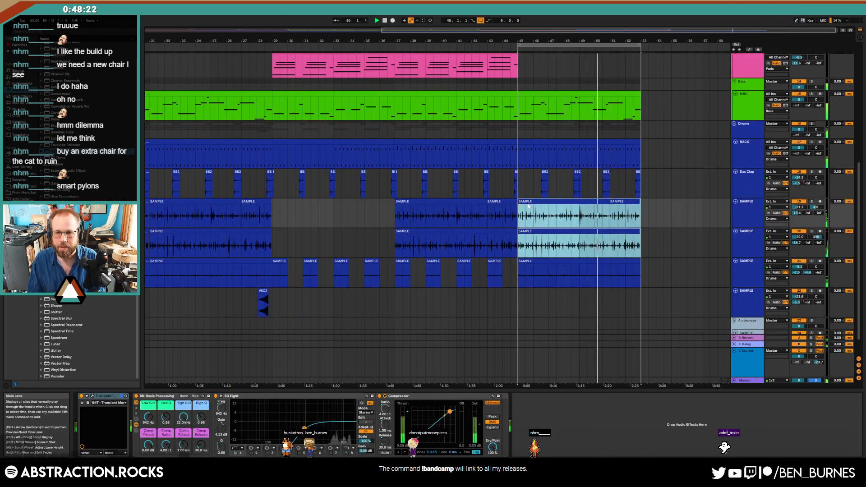
pyautogui.press('Delete')
# - Move all closed hat notes in the RACK clip starting at bar 45 up to the VMH1 Closed Hats 067 sound
pyautogui.scroll(2, 576, 182)
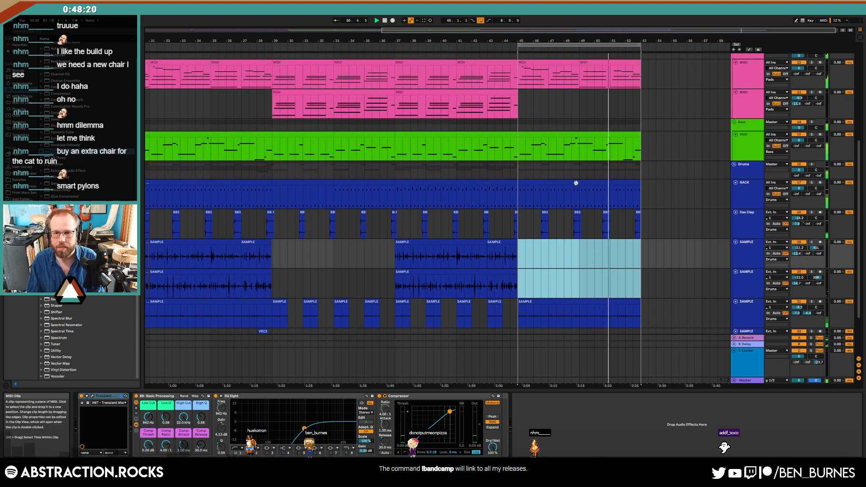
pyautogui.doubleClick(575, 183)
pyautogui.click(188, 277)
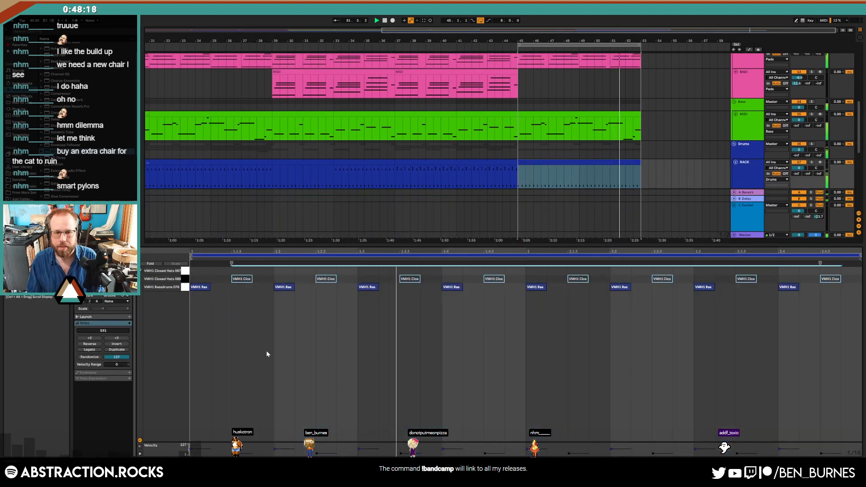
pyautogui.moveTo(236, 281); pyautogui.dragTo(237, 274)
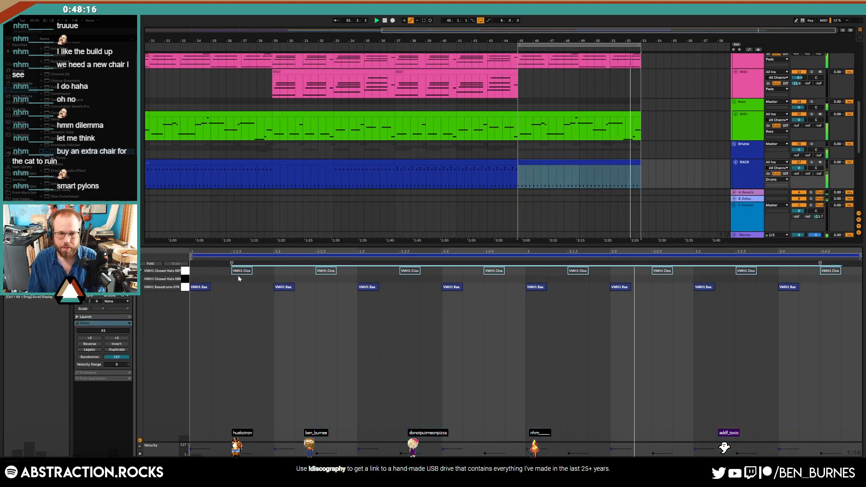
# - Thin the RACK clip's closed hats to one per bar, on the offbeats 1.1.3 and 2.1.3, and raise their velocity
pyautogui.press('0')
pyautogui.click(323, 272)
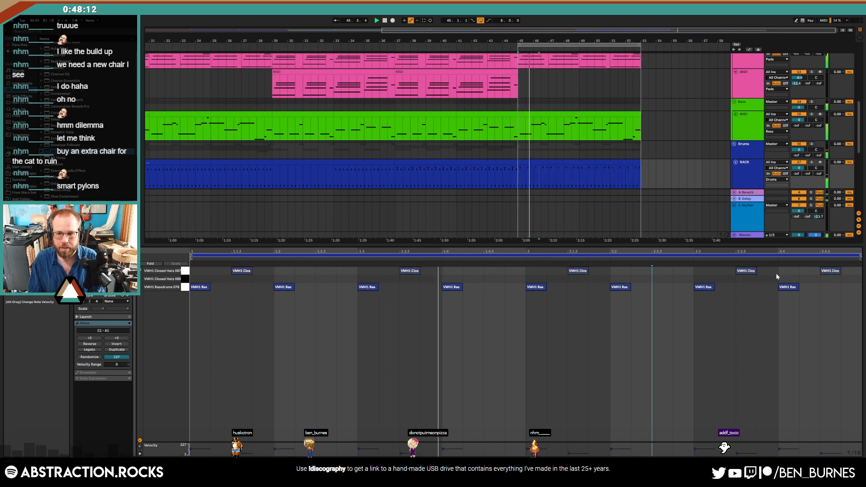
pyautogui.click(823, 272)
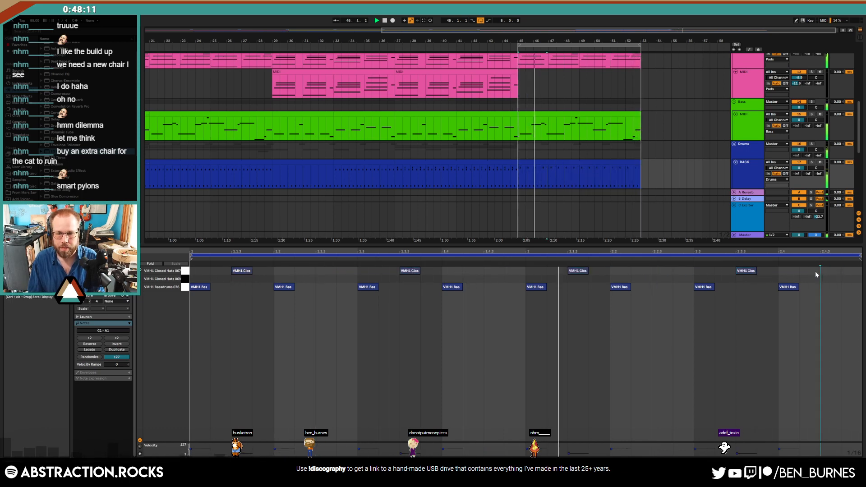
pyautogui.click(185, 271)
pyautogui.moveTo(235, 271); pyautogui.dragTo(235, 242)
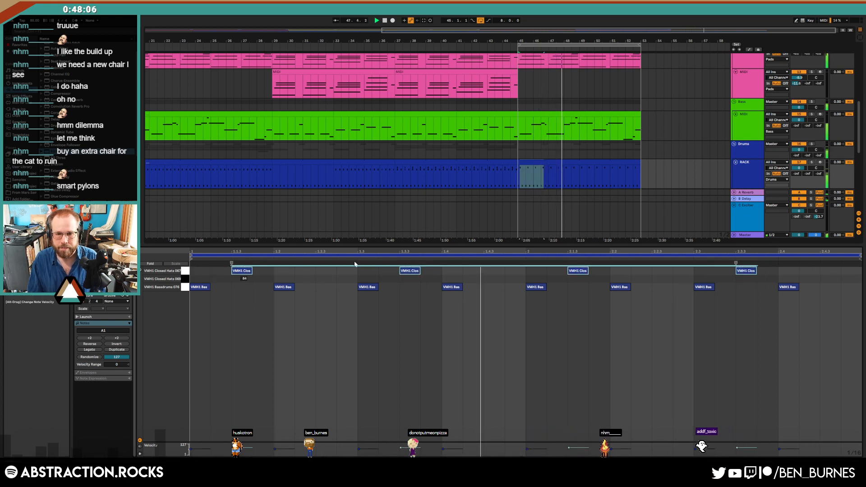
pyautogui.doubleClick(417, 272)
pyautogui.click(753, 273)
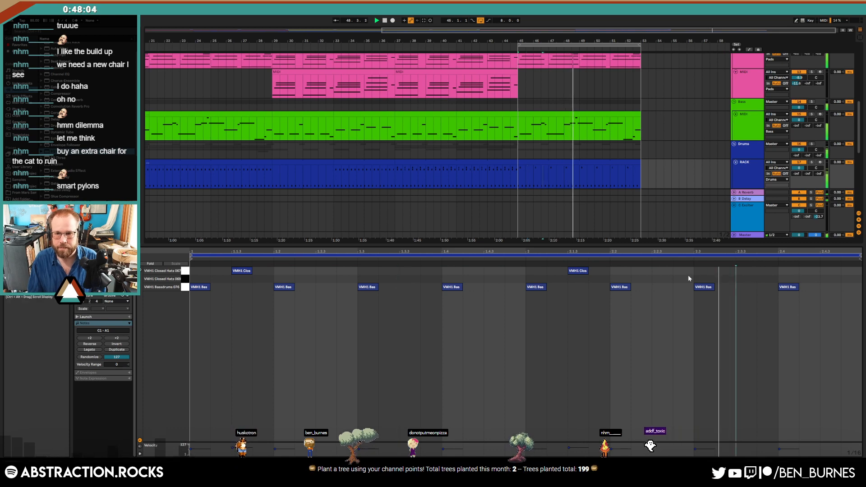
pyautogui.hotkey('shift', 'Tab')
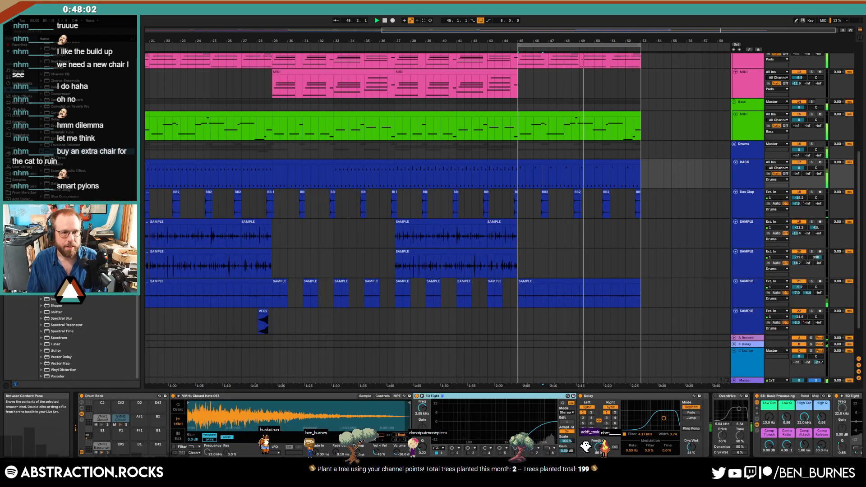
# - Load the sample VMH1 Claps & Snares 001 onto the E1 pad of the RACK track's Drum Rack
pyautogui.click(19, 180)
pyautogui.scroll(-2, 137, 245)
pyautogui.scroll(-10, 90, 338)
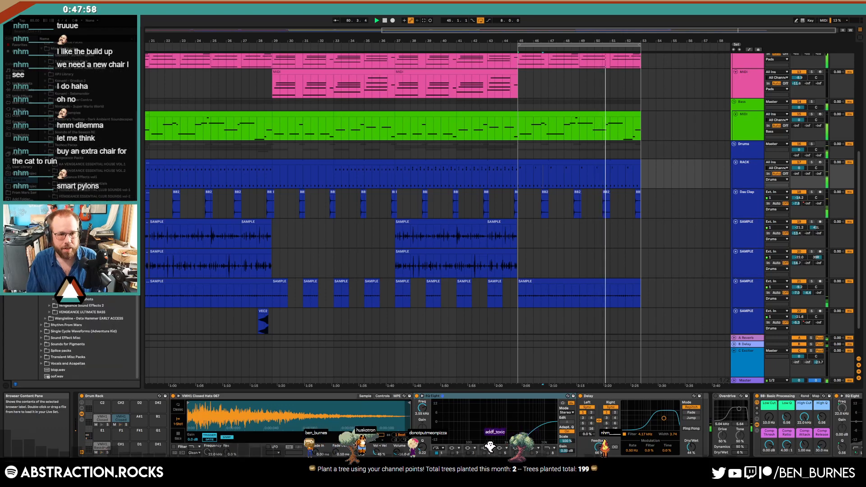
pyautogui.click(81, 267)
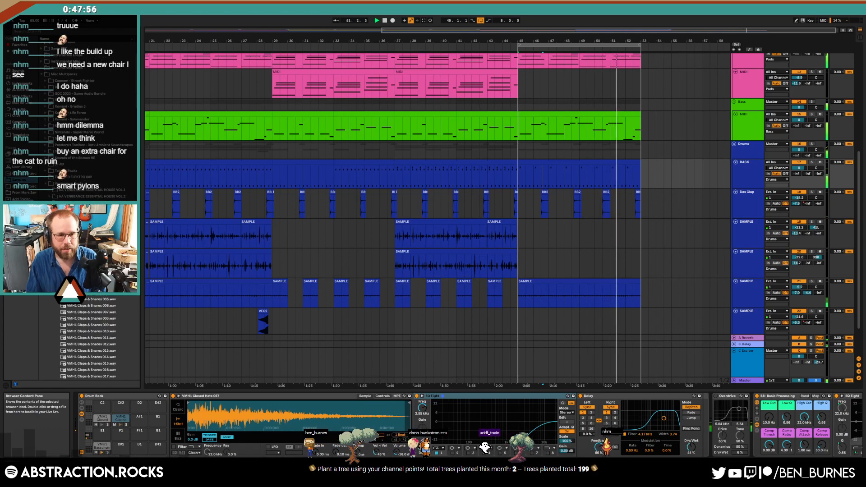
pyautogui.click(90, 273)
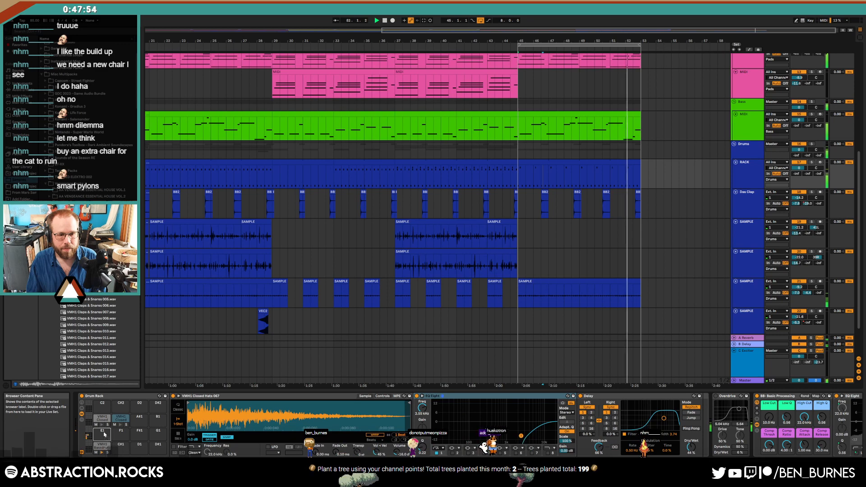
# - Add clap notes at 1.2, 1.4.3, 2.2 and 2.4.3 in the RACK clip from bar 45 and adjust their velocity together
pyautogui.doubleClick(551, 170)
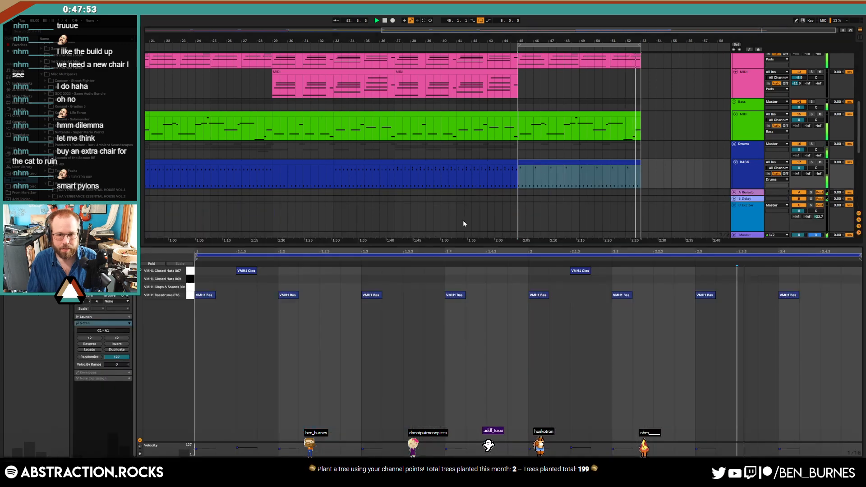
pyautogui.doubleClick(289, 287)
pyautogui.doubleClick(491, 288)
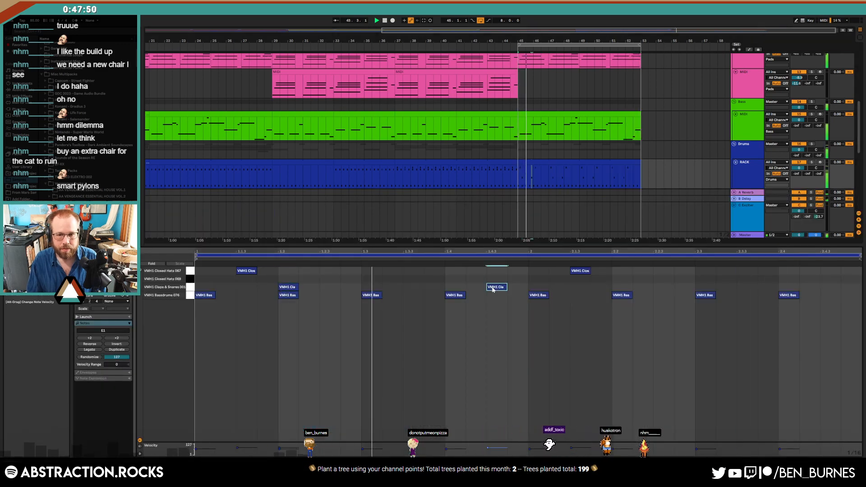
pyautogui.doubleClick(621, 287)
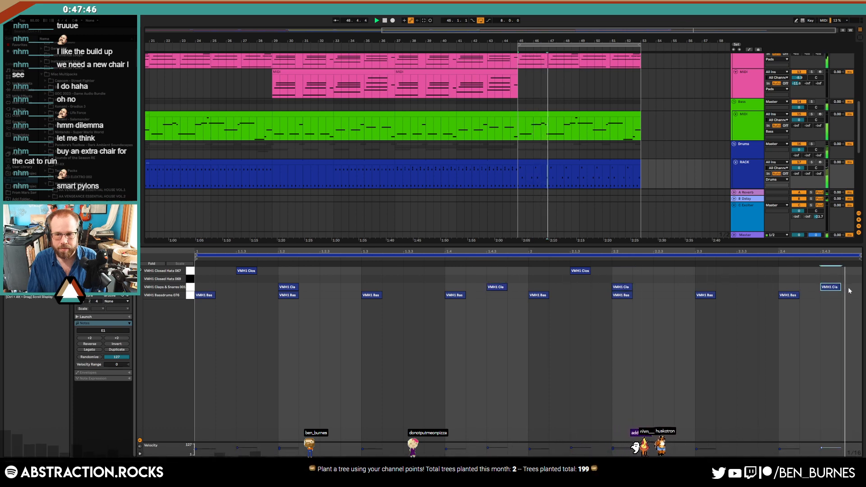
pyautogui.doubleClick(824, 286)
pyautogui.moveTo(847, 284); pyautogui.dragTo(282, 287)
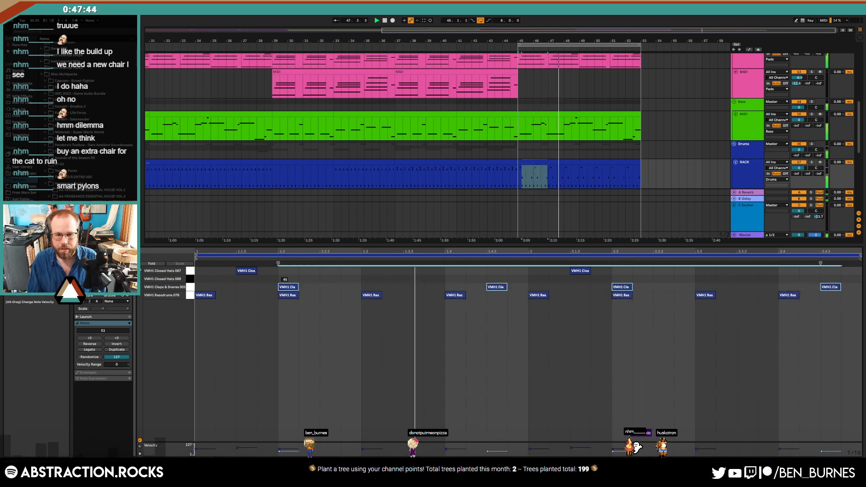
pyautogui.hotkey('shift', 'Tab')
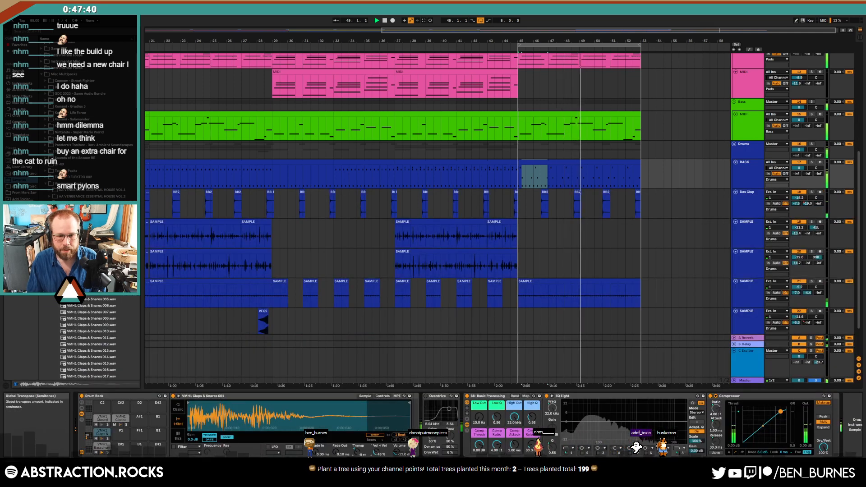
# - Adjust the clap sample's transposition and insert a Reverb directly after it with the decay shortened to about 1.9 s
pyautogui.moveTo(356, 452); pyautogui.dragTo(357, 448)
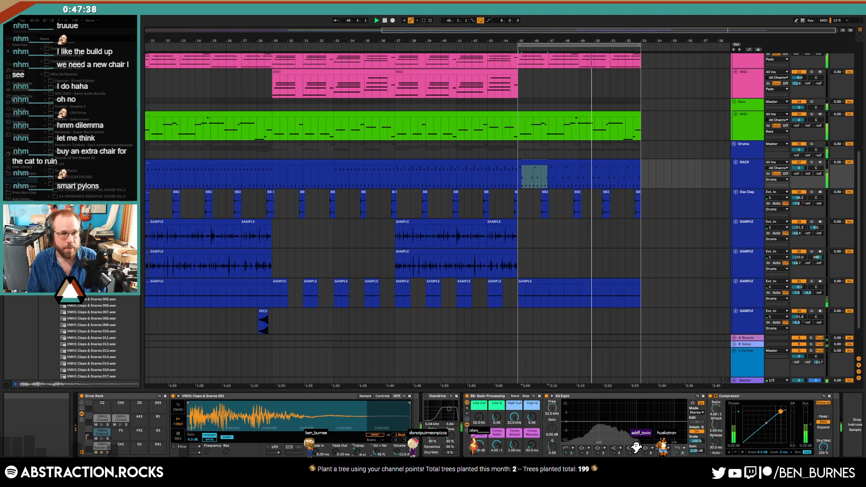
pyautogui.click(23, 90)
pyautogui.click(19, 110)
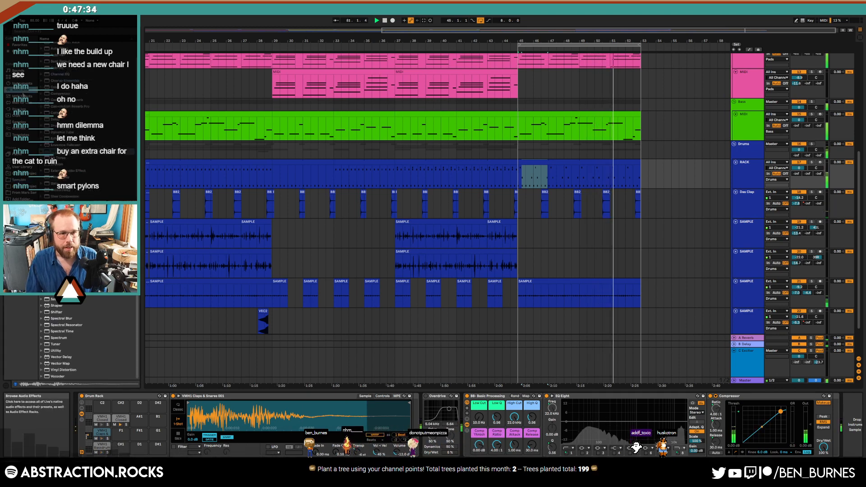
pyautogui.click(23, 91)
pyautogui.moveTo(59, 152); pyautogui.dragTo(415, 410)
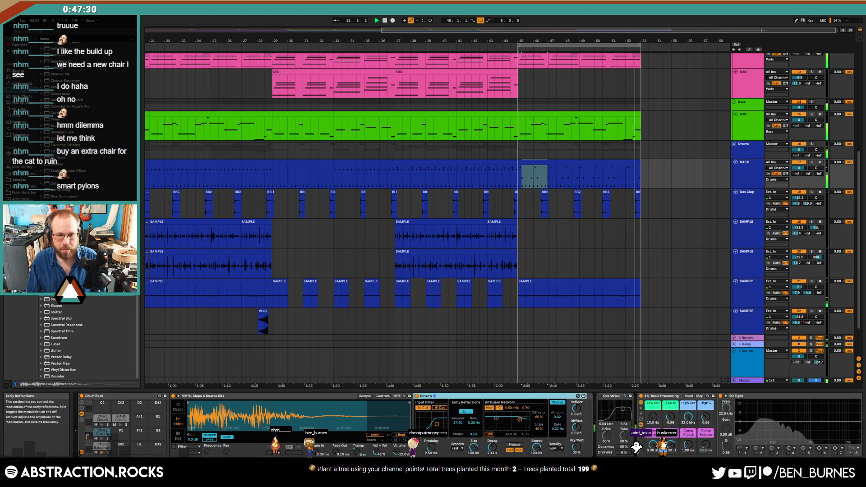
pyautogui.moveTo(493, 450); pyautogui.dragTo(492, 452)
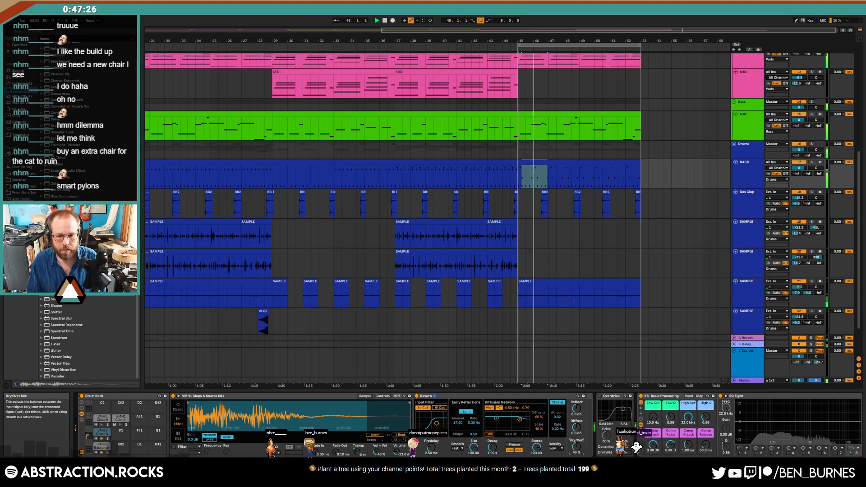
# - Adjust the dry/wet mix and decay time of the Reverb on the clap sample
pyautogui.moveTo(576, 447); pyautogui.dragTo(576, 445)
pyautogui.moveTo(493, 447); pyautogui.dragTo(492, 451)
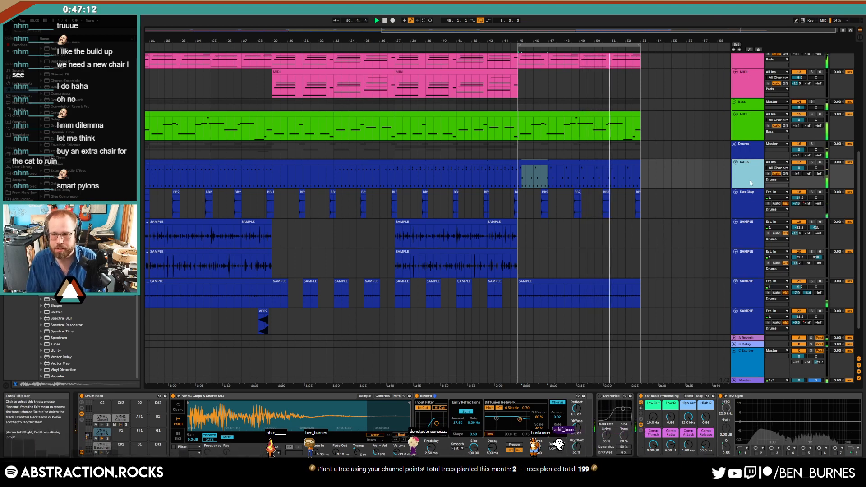
# - Insert a new audio track below the drum SAMPLE track holding the bar 45 clip, arm it, and record a take starting at bar 45
pyautogui.click(751, 290)
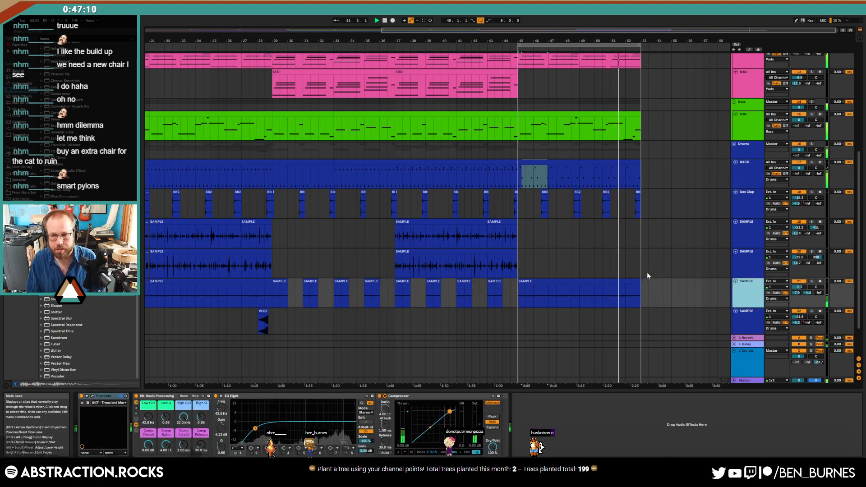
pyautogui.hotkey('ctrl', 't')
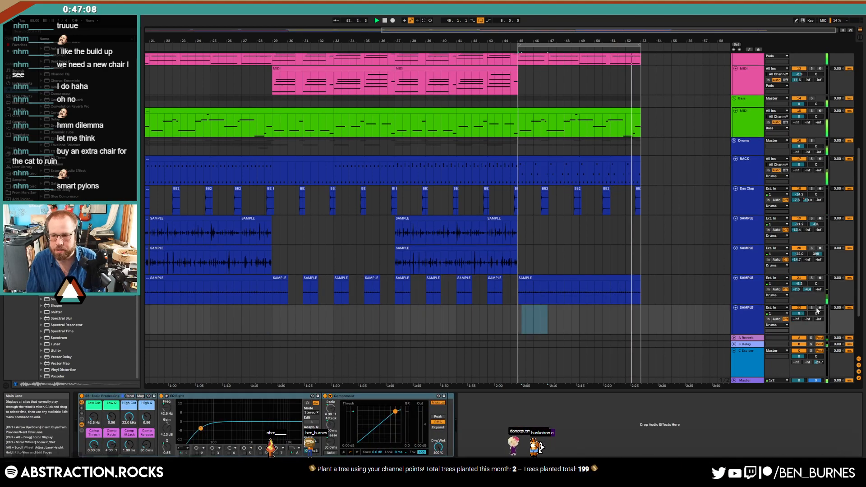
pyautogui.click(820, 308)
pyautogui.click(392, 20)
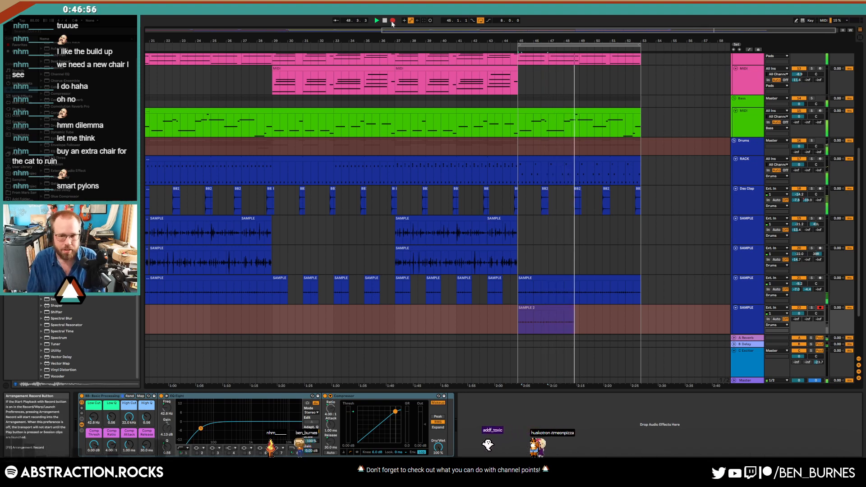
pyautogui.click(392, 20)
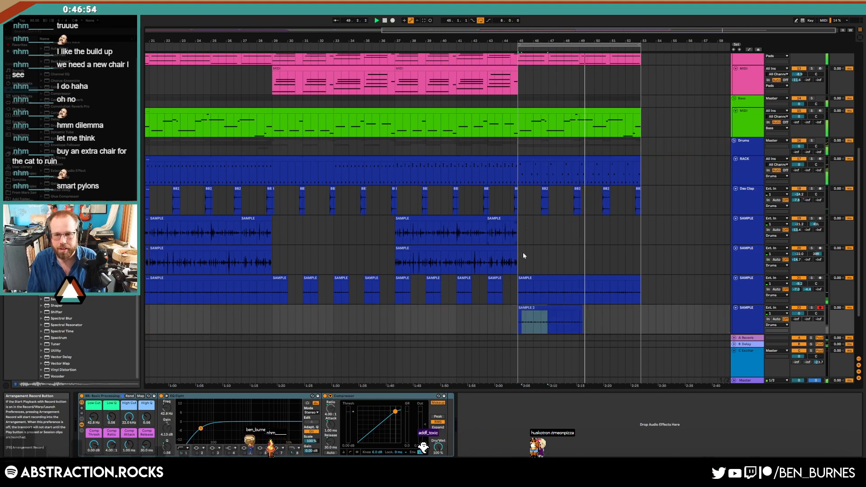
# - Repeat the recorded four-bar clip so it fills bars 45 to 53, and lower its track's volume
pyautogui.click(571, 312)
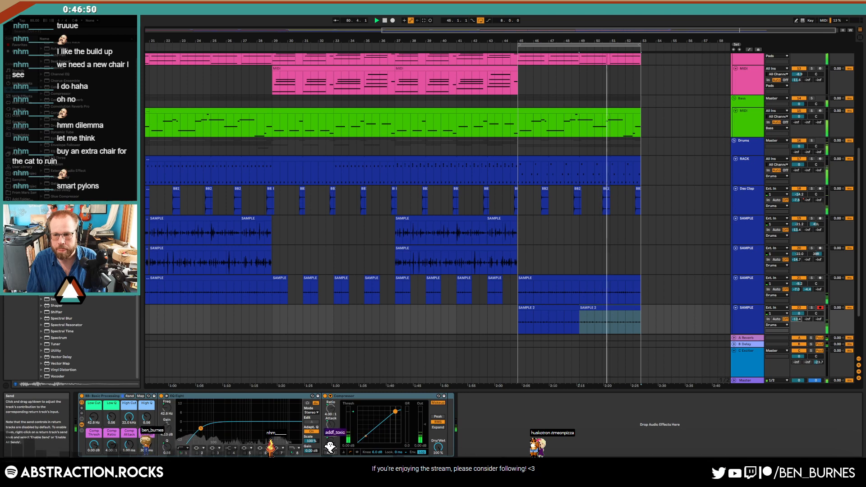
pyautogui.moveTo(797, 313); pyautogui.dragTo(795, 316)
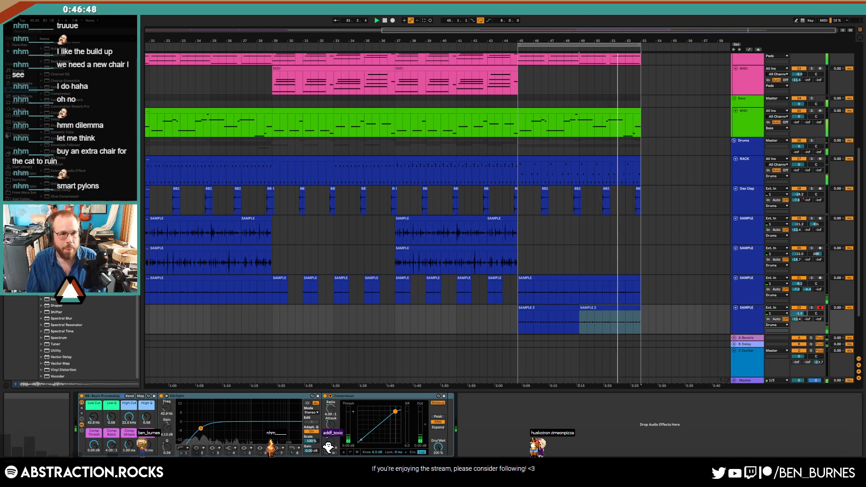
# - Insert the Transient Master plug-in at the start of the new track's effect chain and reduce its sustain to about -56%
pyautogui.click(18, 109)
pyautogui.click(45, 64)
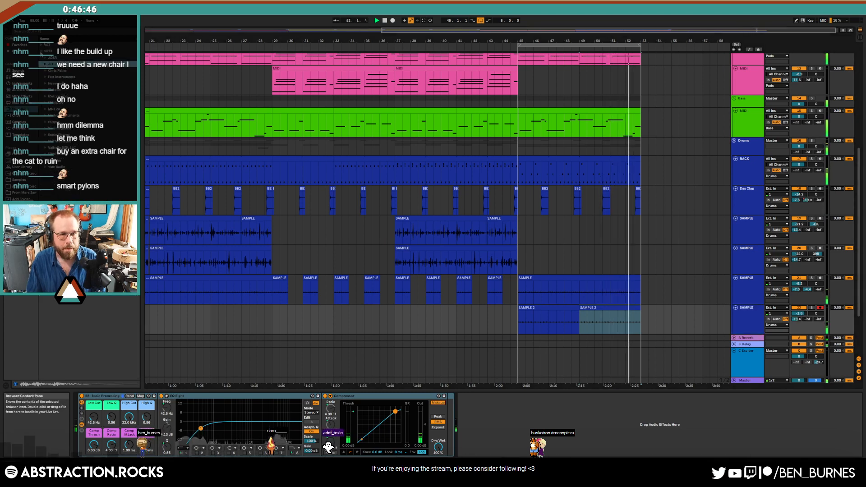
pyautogui.click(42, 53)
pyautogui.click(41, 45)
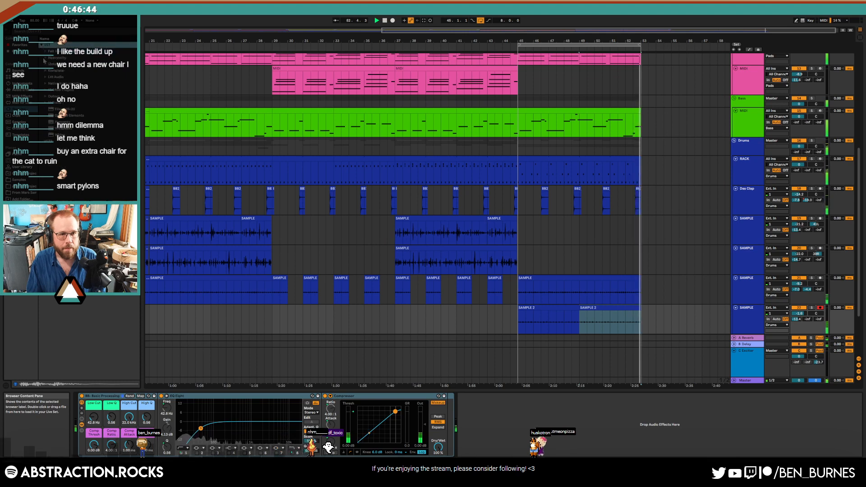
pyautogui.click(43, 84)
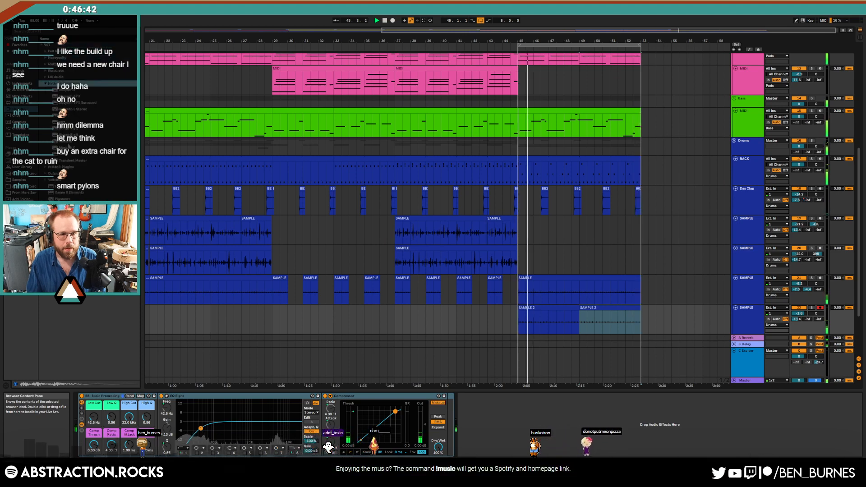
pyautogui.click(68, 161)
pyautogui.moveTo(72, 407); pyautogui.dragTo(79, 409)
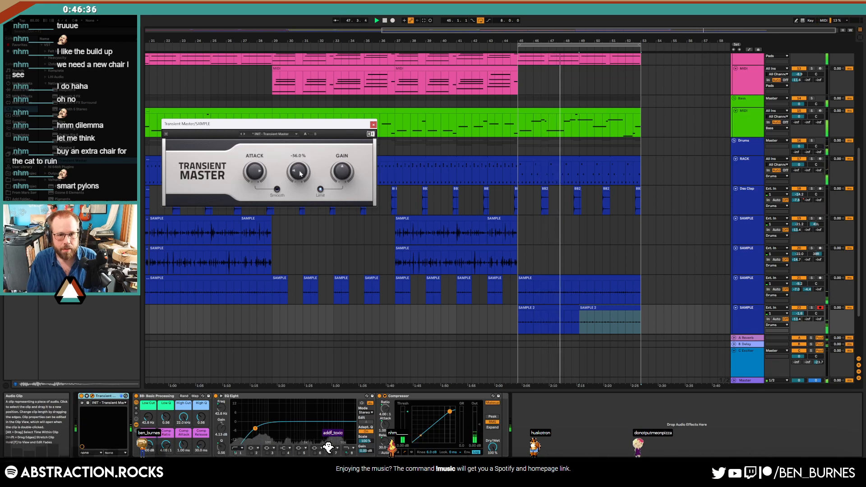
pyautogui.click(374, 125)
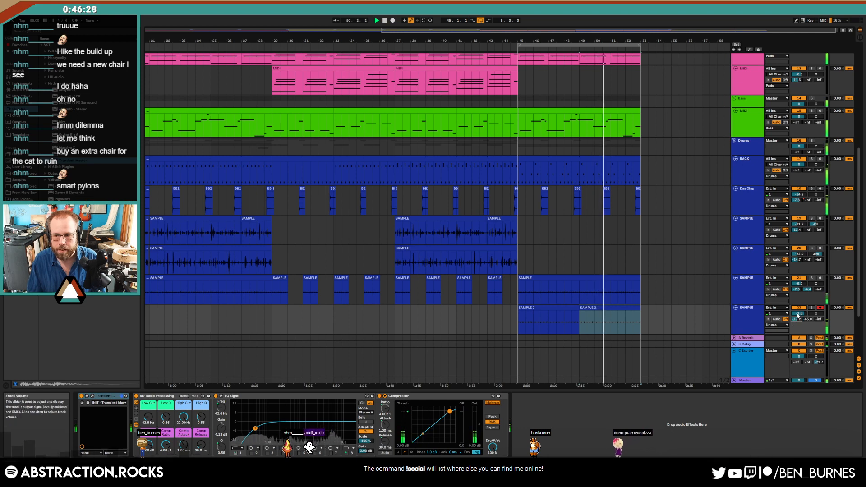
# - Add a Chorus-Ensemble directly after Transient Master on the recorded track and play the section from bar 45
pyautogui.click(21, 89)
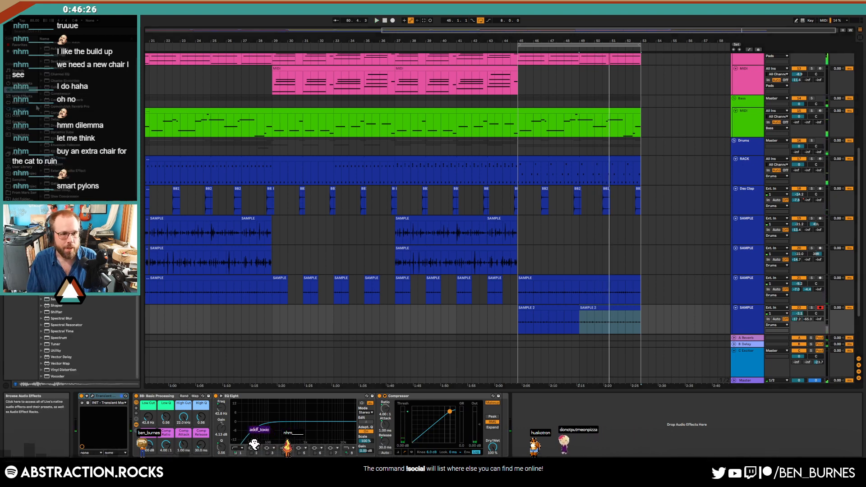
pyautogui.moveTo(137, 165); pyautogui.dragTo(131, 121)
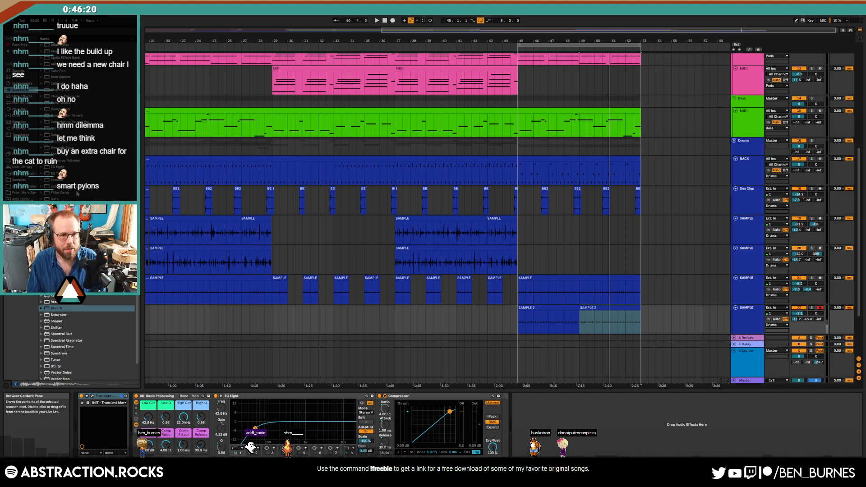
pyautogui.moveTo(65, 96); pyautogui.dragTo(133, 408)
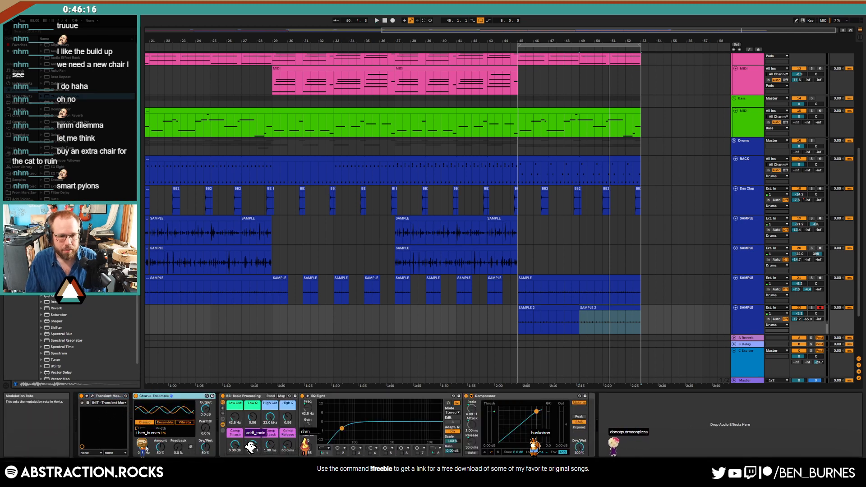
pyautogui.click(511, 319)
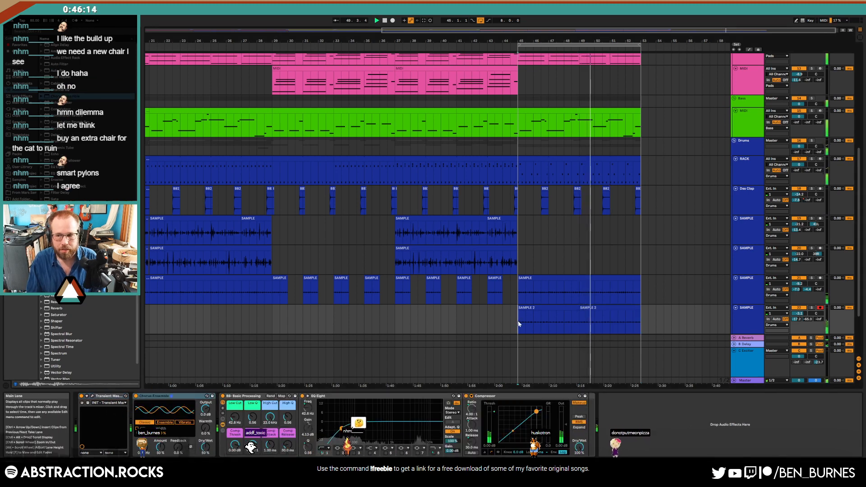
# - Search for "bonk" in the ADSR Sample Manager on the SAMPLES track and audition Mic Bonk.wav
pyautogui.click(664, 167)
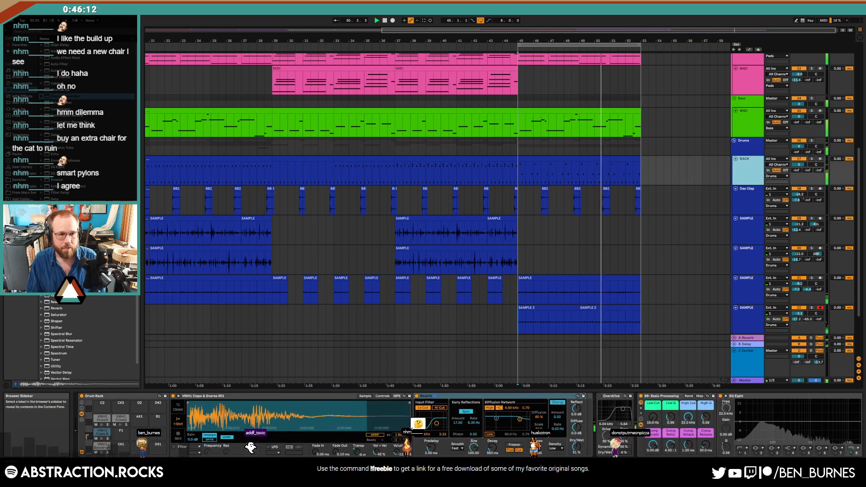
pyautogui.scroll(3, 631, 142)
pyautogui.scroll(5, 654, 177)
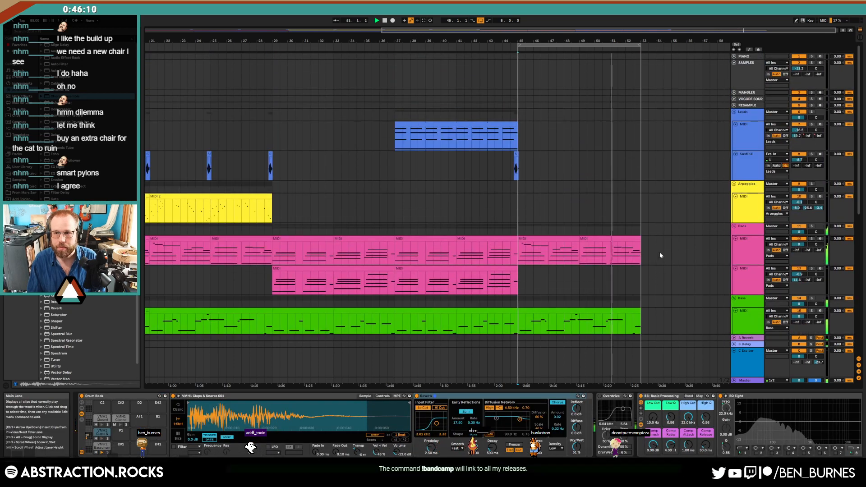
pyautogui.click(753, 83)
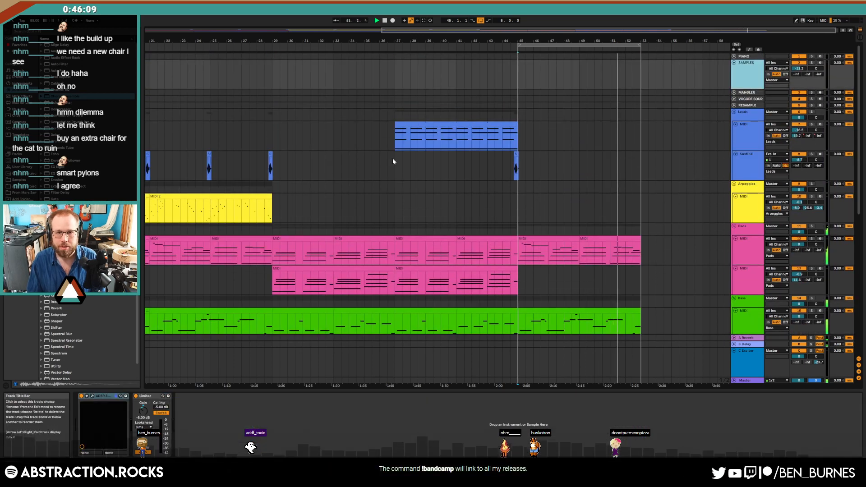
pyautogui.click(91, 396)
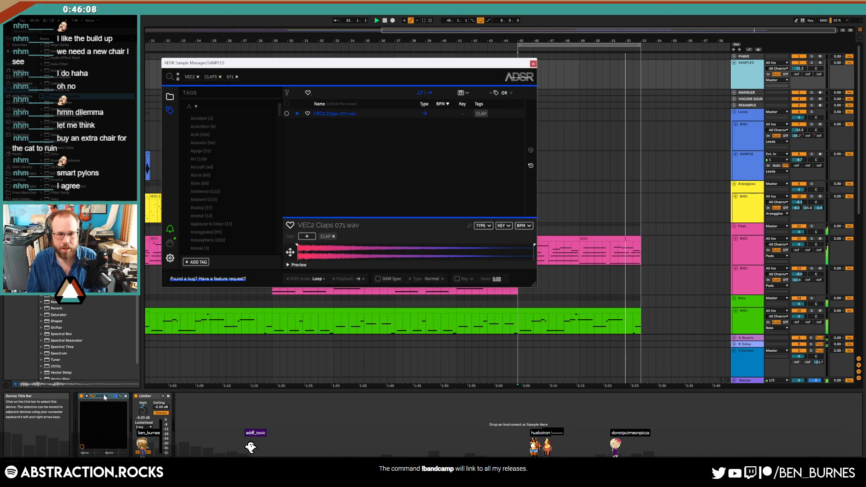
pyautogui.click(198, 77)
pyautogui.click(199, 77)
pyautogui.click(195, 77)
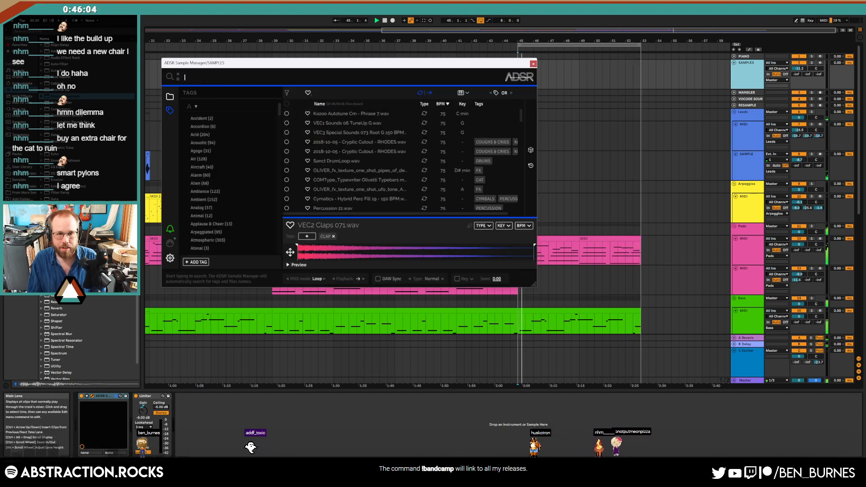
pyautogui.write('bonk')
pyautogui.press('Return')
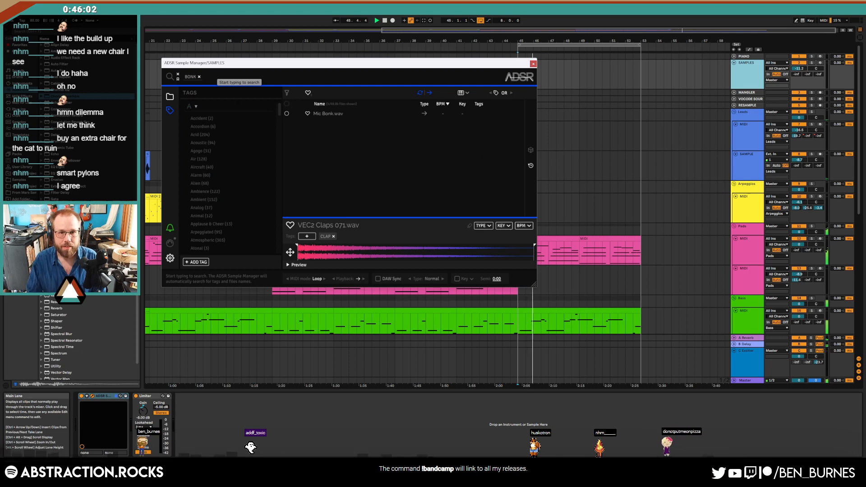
pyautogui.click(362, 114)
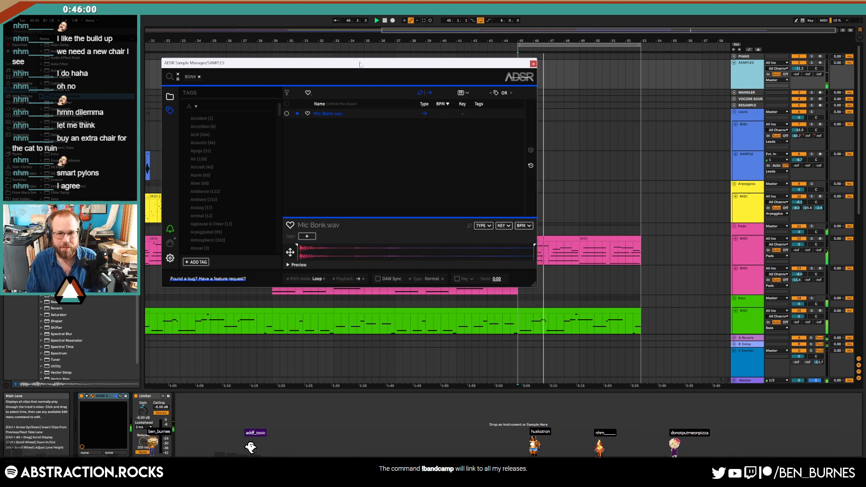
# - Load Mic Bonk.wav onto the empty C2 pad of the RACK track's Drum Rack
pyautogui.moveTo(358, 64); pyautogui.dragTo(325, 64)
pyautogui.click(408, 137)
pyautogui.scroll(-6, 566, 212)
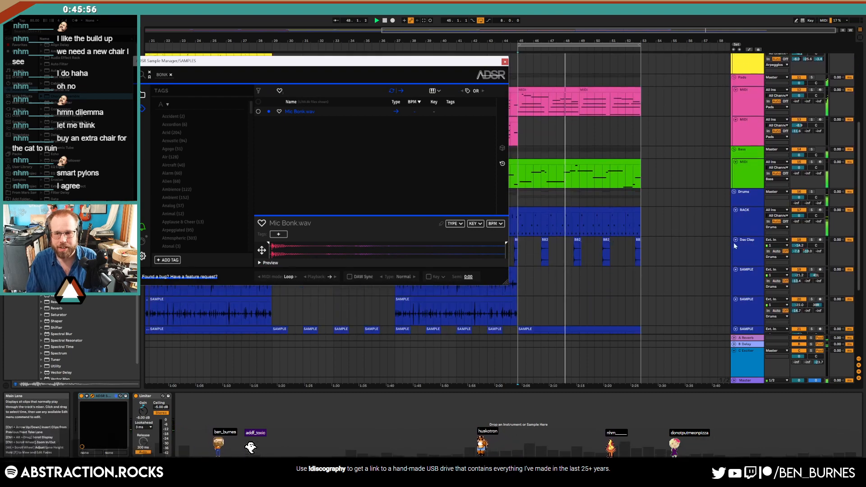
pyautogui.moveTo(305, 111); pyautogui.dragTo(742, 220)
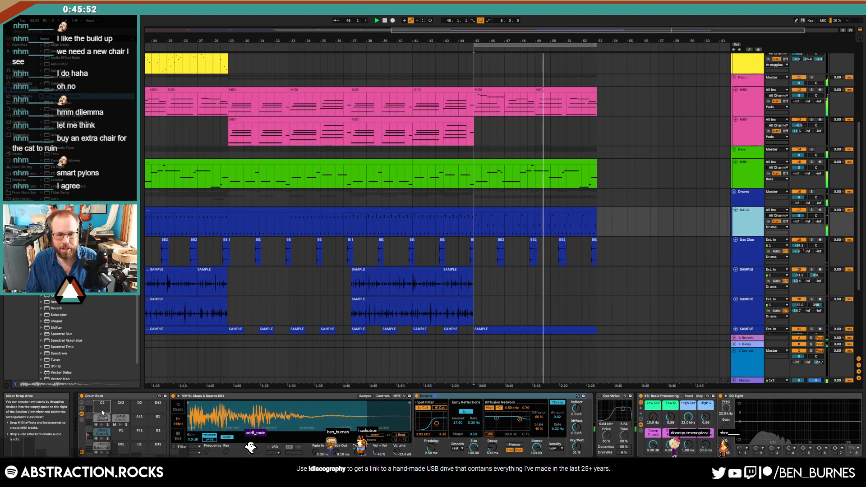
# - Add Mic Bonk notes at 1.1.3, 1.2.2, 1.3, 1.3.4 and 1.4.3 in the RACK clip, duplicate them into bar 2, and play
pyautogui.doubleClick(506, 207)
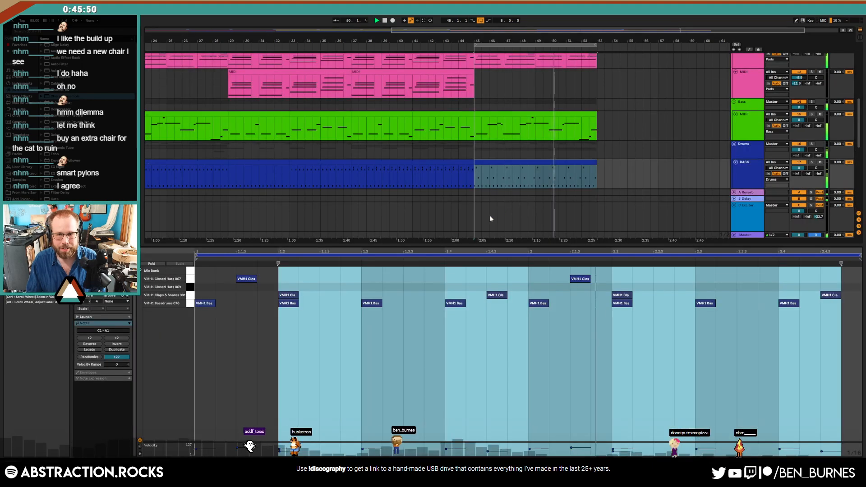
pyautogui.doubleClick(245, 270)
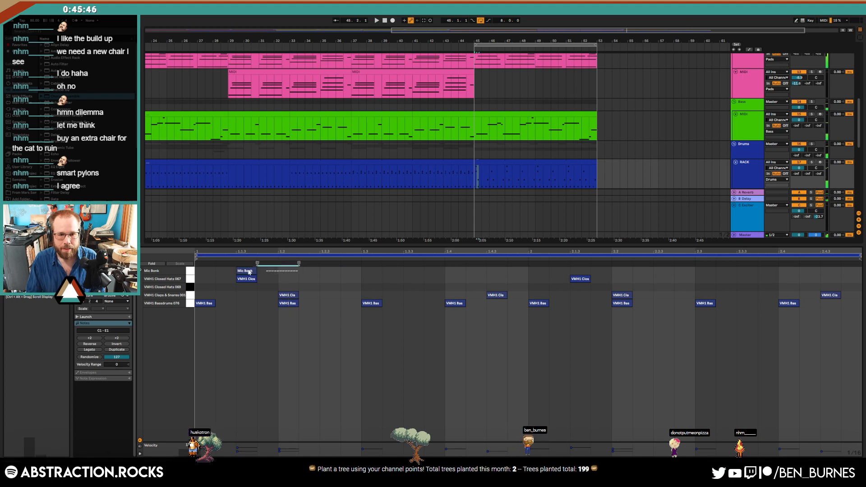
pyautogui.doubleClick(307, 271)
pyautogui.doubleClick(370, 270)
pyautogui.doubleClick(432, 270)
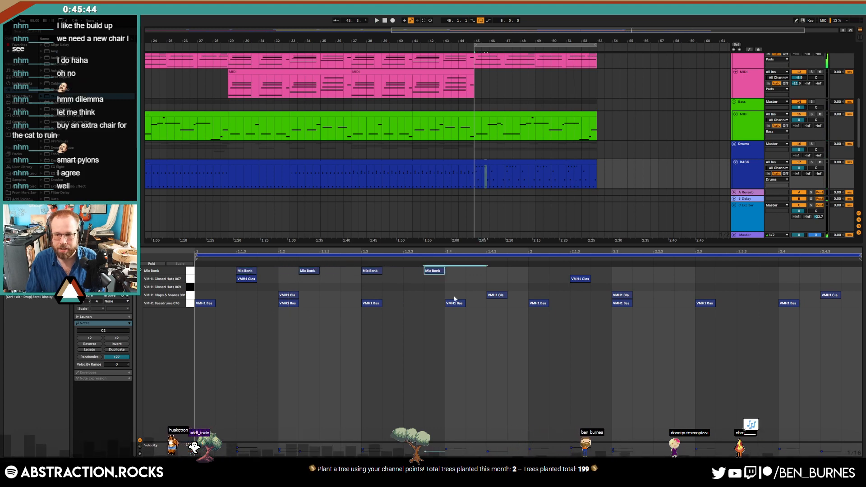
pyautogui.hotkey('ctrl', 'd')
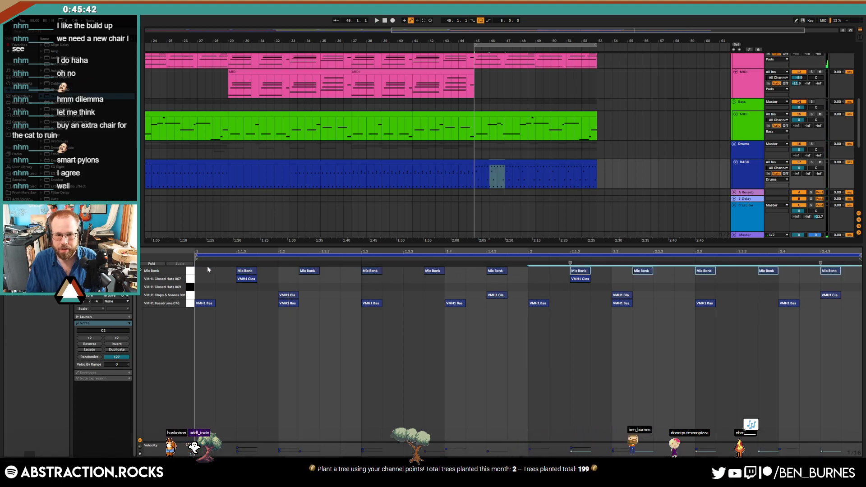
pyautogui.press('space')
# - Select all Mic Bonk notes and adjust the sample's transposition in its sampler controls
pyautogui.click(190, 270)
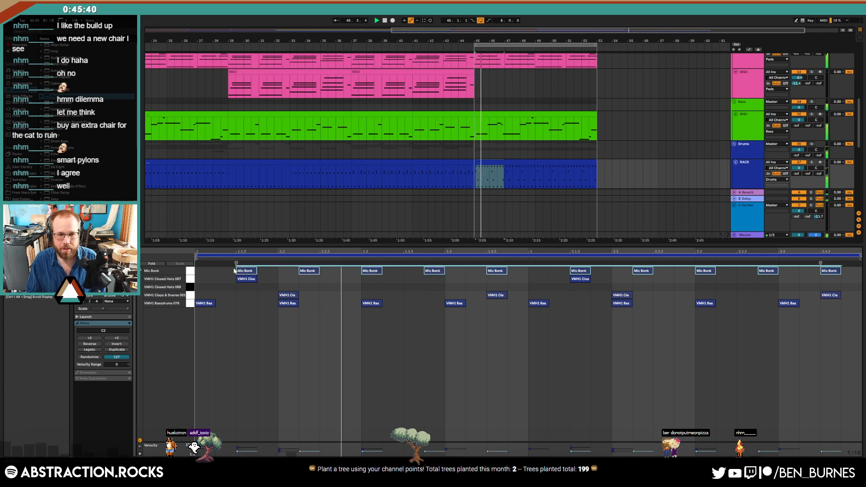
pyautogui.hotkey('shift', 'Tab')
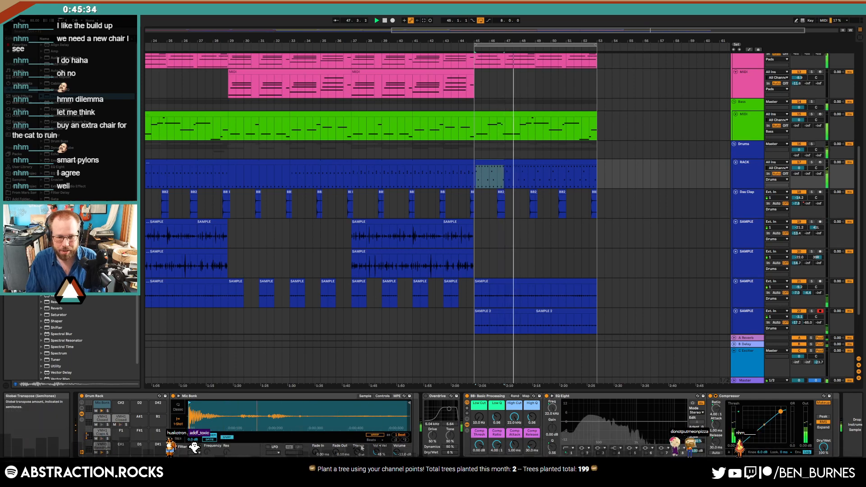
pyautogui.click(385, 396)
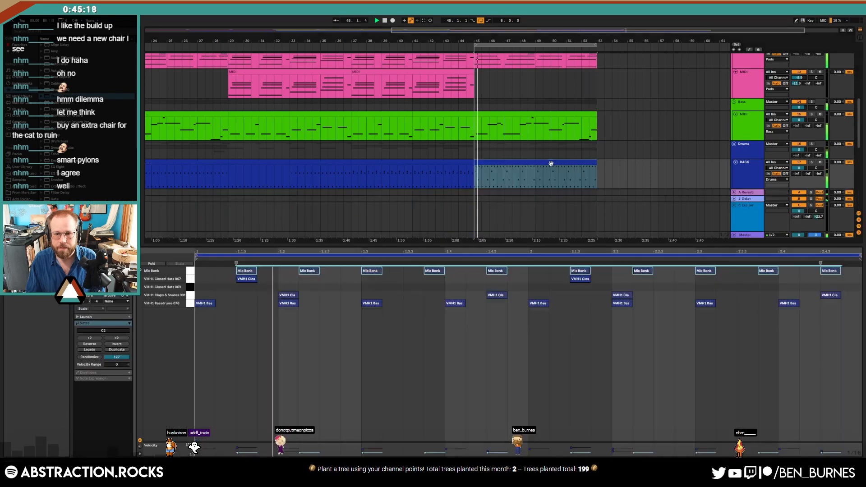
# - Add extra Mic Bonk notes at 1.3.2 and 2.3.2 in the RACK clip from bar 45
pyautogui.doubleClick(546, 167)
pyautogui.doubleClick(391, 271)
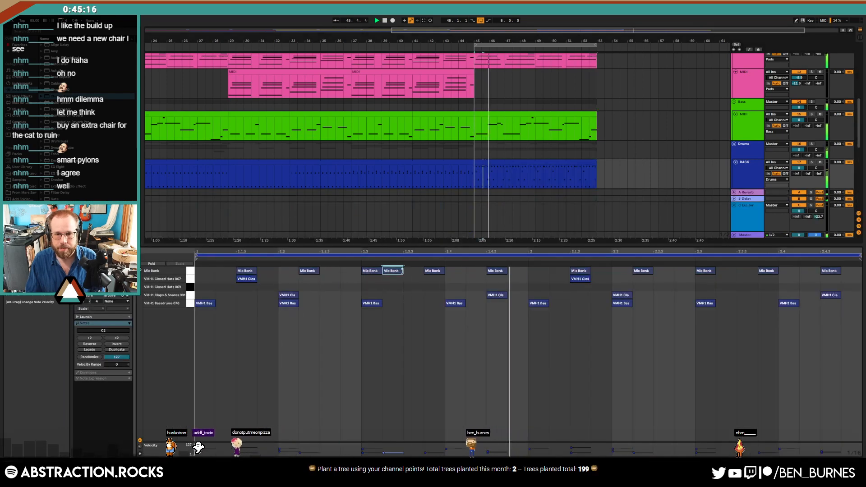
pyautogui.doubleClick(725, 270)
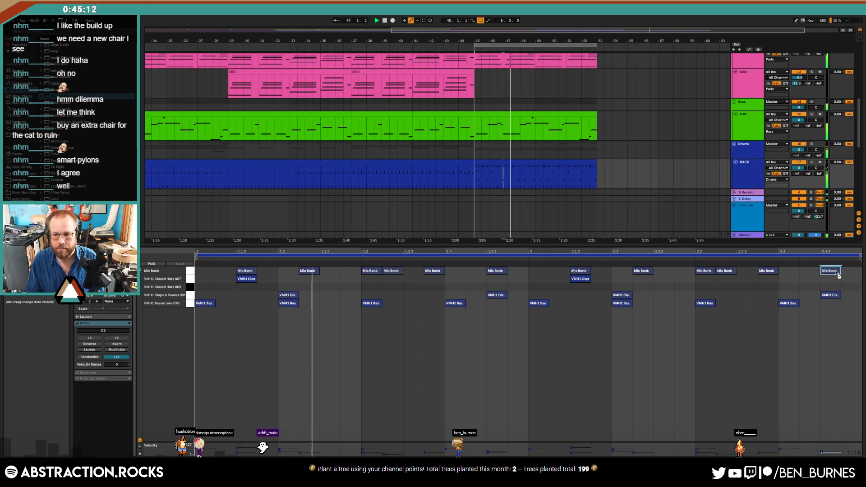
pyautogui.doubleClick(850, 271)
pyautogui.doubleClick(850, 271)
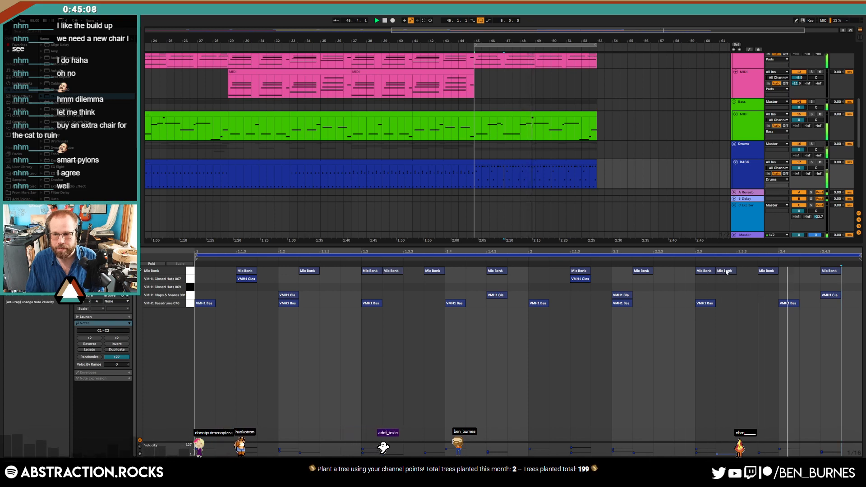
# - Move the Mic Bonk note at 2.3.2 to 2.4.4 and adjust the velocity of all Mic Bonk notes together
pyautogui.moveTo(726, 272); pyautogui.dragTo(847, 272)
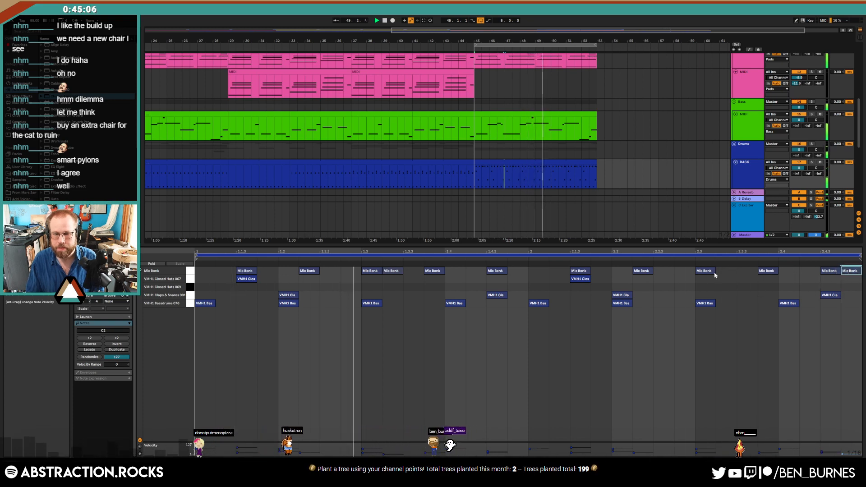
pyautogui.click(189, 271)
pyautogui.moveTo(244, 273); pyautogui.dragTo(244, 272)
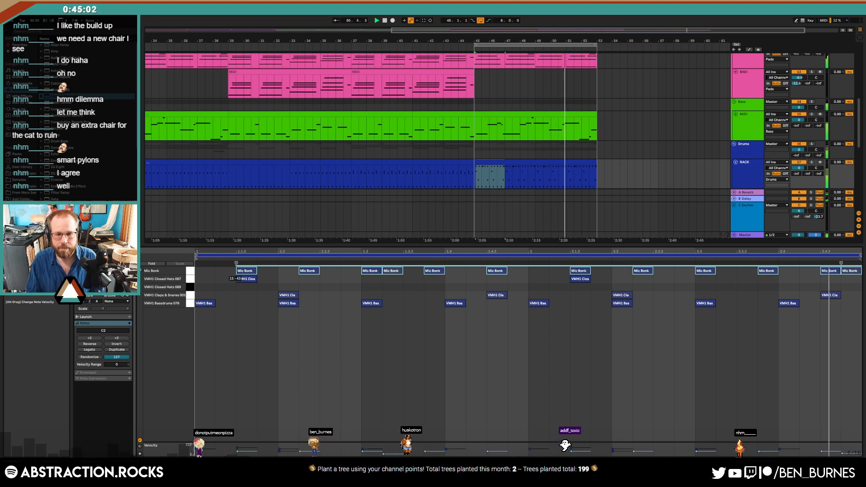
# - Show the Mic Bonk sample waveform and add a Reverb after the sampler in that pad's chain
pyautogui.hotkey('shift', 'Tab')
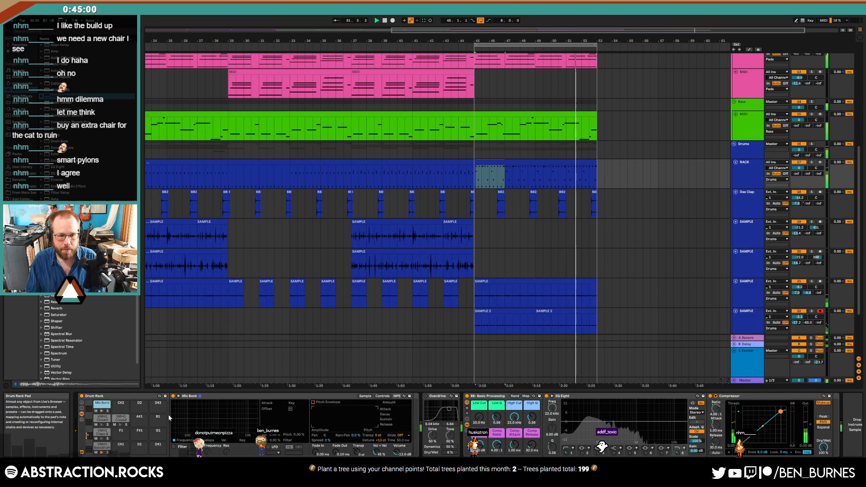
pyautogui.click(377, 396)
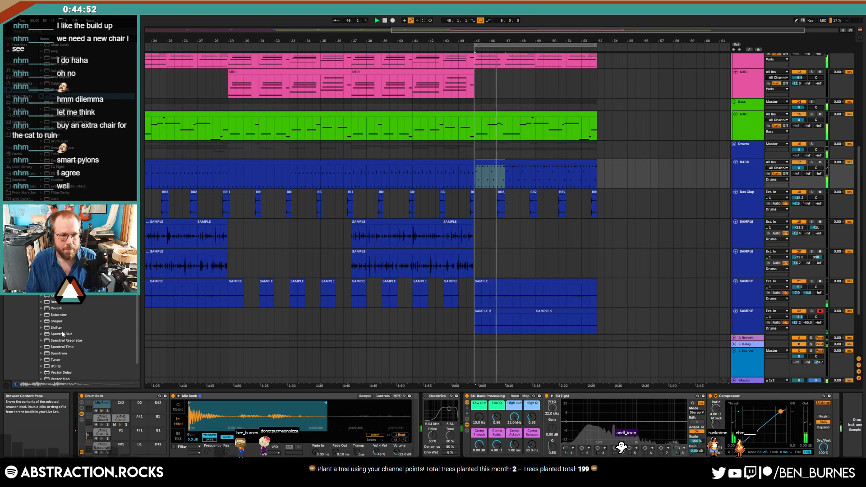
pyautogui.moveTo(57, 308); pyautogui.dragTo(490, 453)
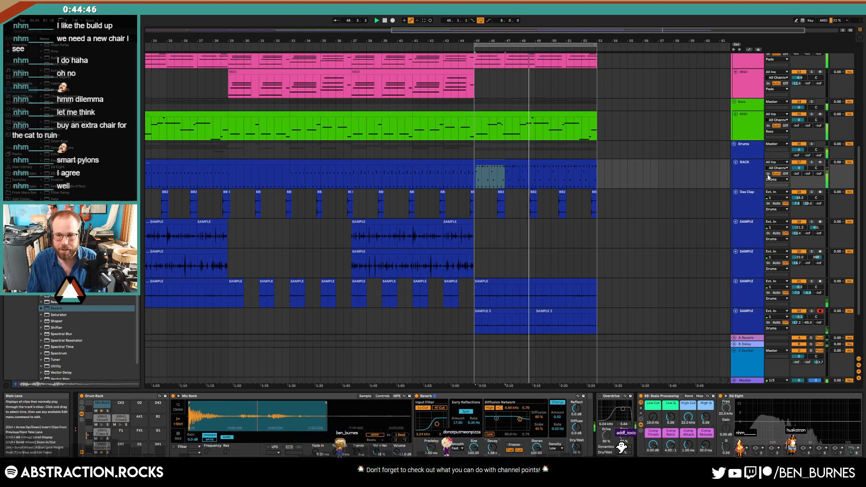
# - Solo the Mic Bonk pad and the RACK track to hear the reverb in isolation, and turn both solos off
pyautogui.click(108, 410)
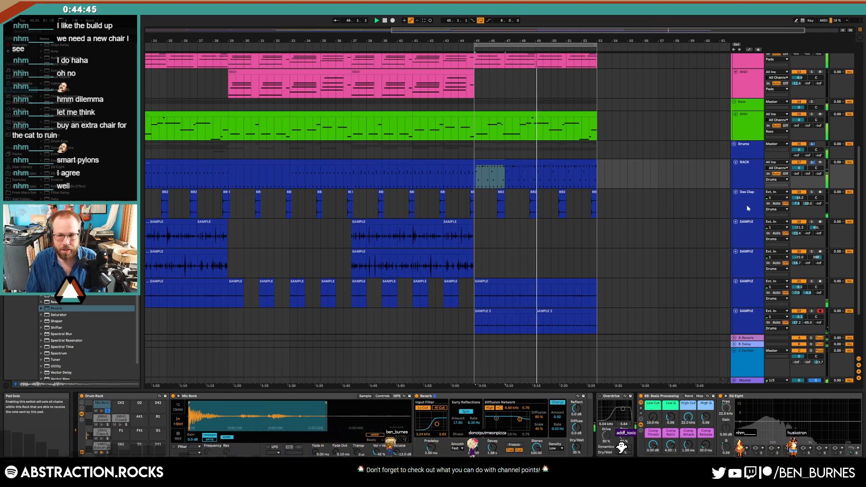
pyautogui.click(810, 162)
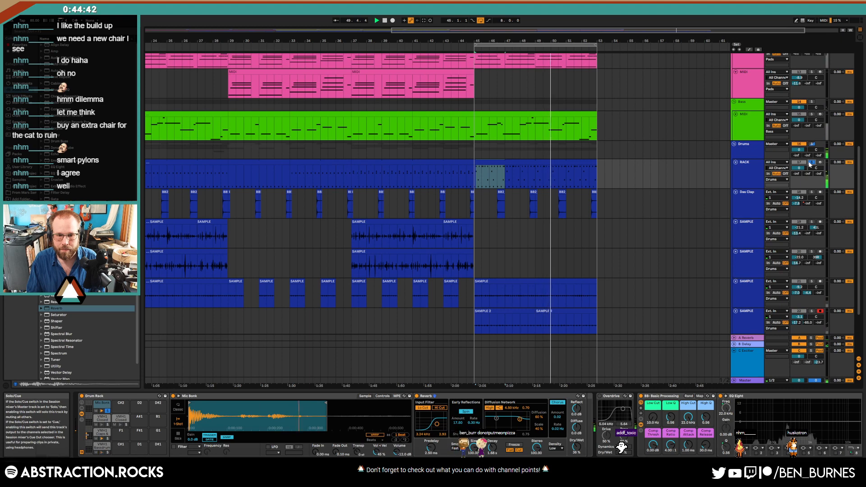
pyautogui.click(809, 162)
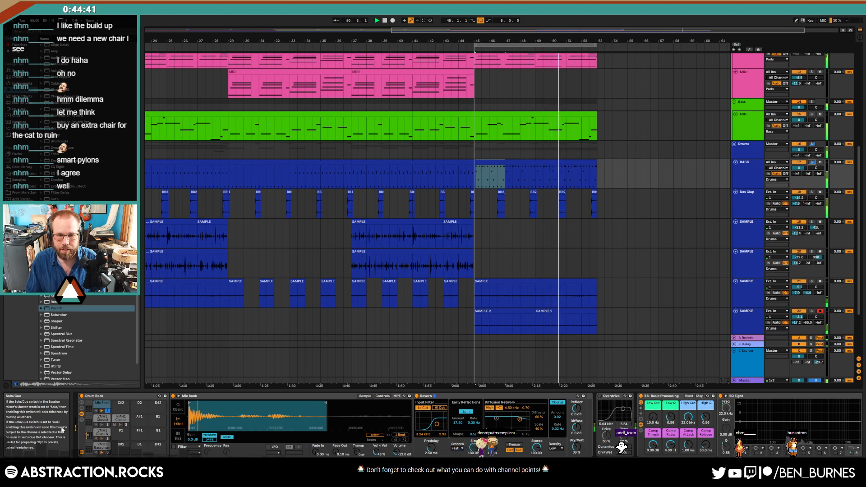
pyautogui.click(107, 411)
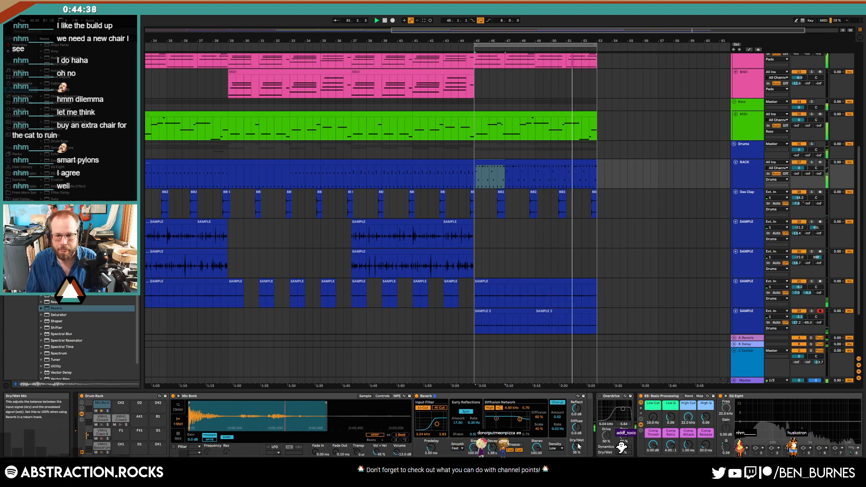
# - Raise the Mic Bonk reverb's dry/wet mix and set the sampler's filter frequency to 117 Hz
pyautogui.moveTo(576, 447); pyautogui.dragTo(576, 445)
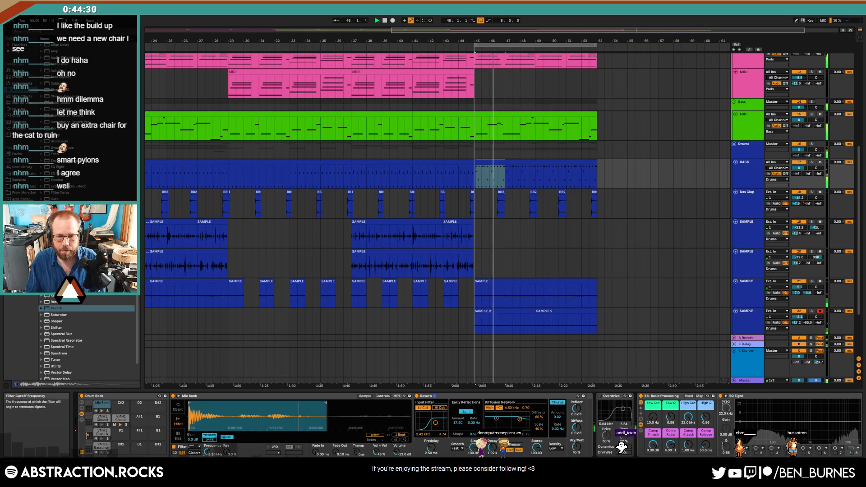
pyautogui.moveTo(207, 452); pyautogui.dragTo(207, 450)
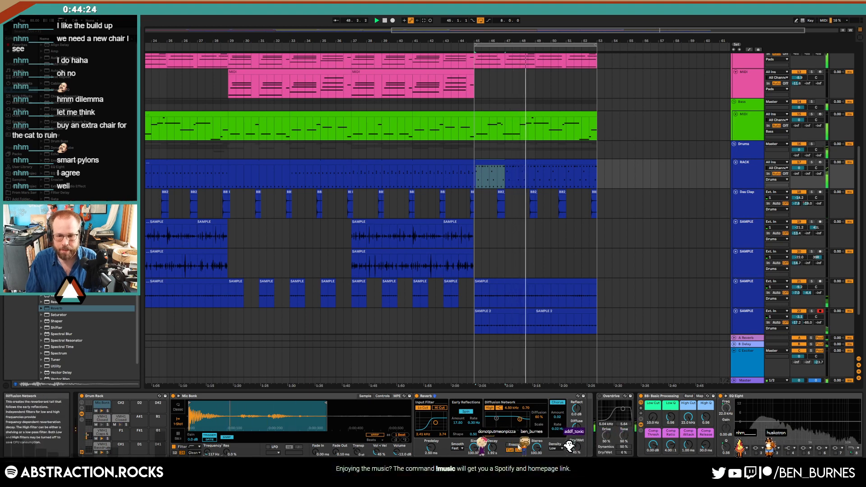
pyautogui.moveTo(576, 446); pyautogui.dragTo(575, 444)
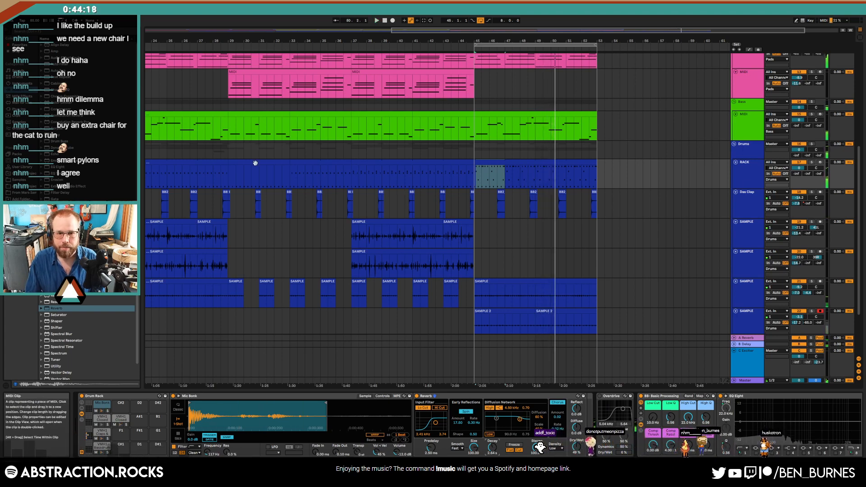
# - Play the arrangement from bar 29 to hear the lead-in to the new drum section
pyautogui.click(230, 174)
pyautogui.press('space')
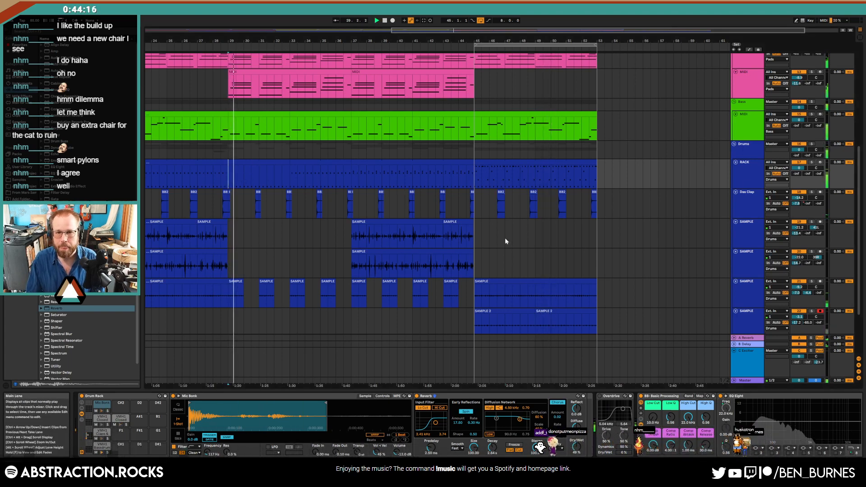
pyautogui.scroll(5, 507, 245)
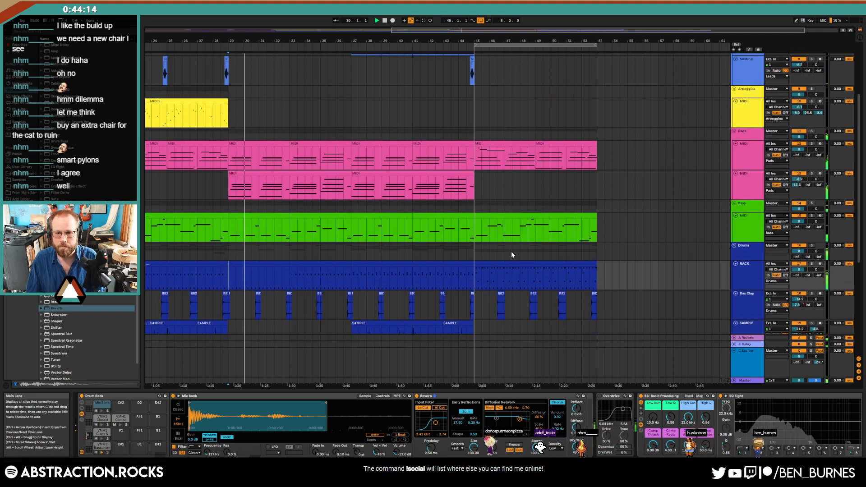
# - Add Closed Hats 069 notes at 1.1 and 1.1.3 in the RACK clip from bar 45 and duplicate them through bar 2 as eighth notes
pyautogui.doubleClick(483, 260)
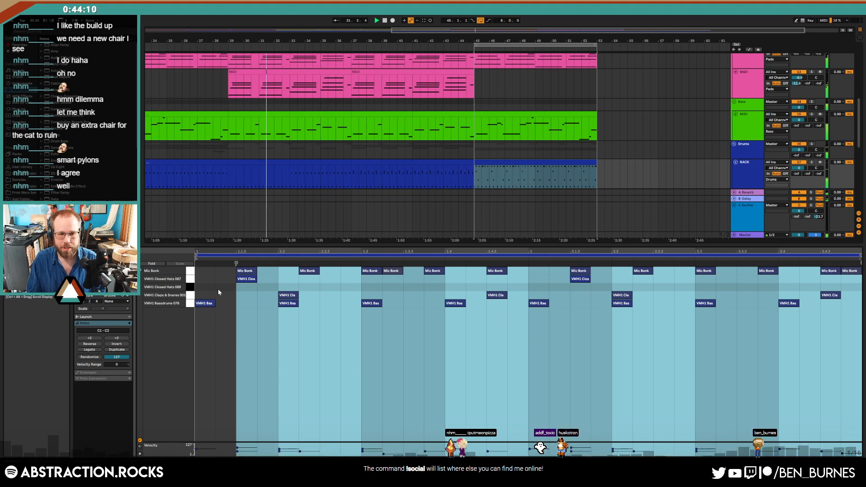
pyautogui.doubleClick(202, 287)
pyautogui.doubleClick(246, 287)
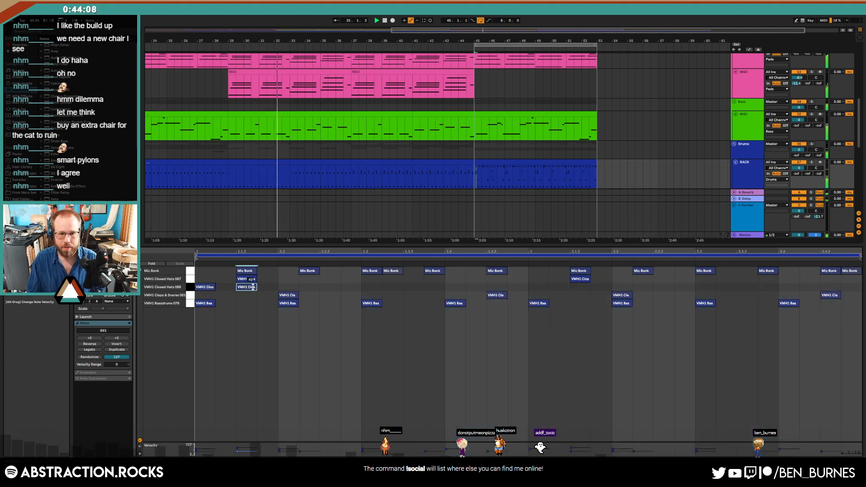
pyautogui.hotkey('ctrl', 'd')
pyautogui.hotkey('ctrl', 'd')
pyautogui.hotkey('ctrl', 'd')
pyautogui.hotkey('ctrl', 'd')
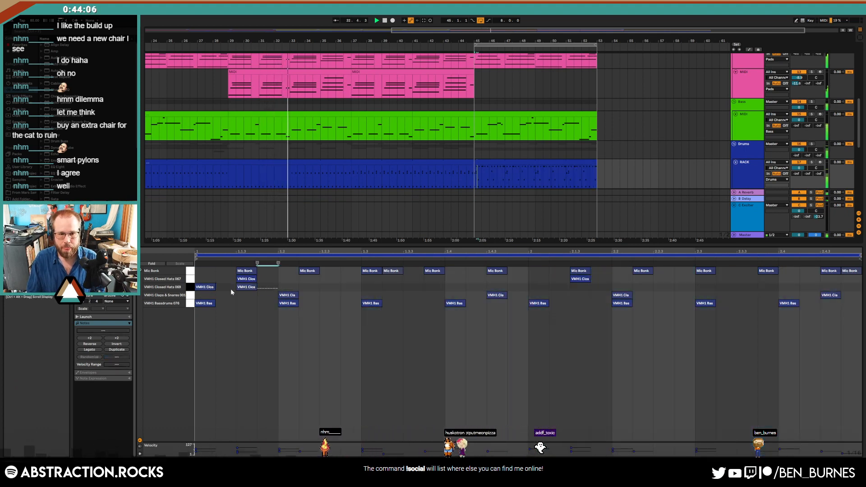
pyautogui.hotkey('ctrl', 'd')
pyautogui.hotkey('ctrl', 'd')
pyautogui.hotkey('ctrl', 'd')
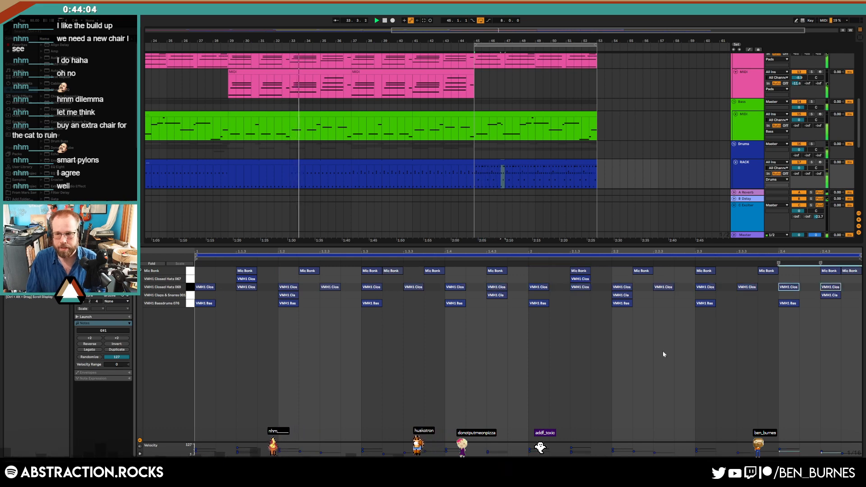
# - Add quieter Closed Hats 069 fill notes at 1.4.4, 2.3.2, 2.3.4, 2.4.2 and 2.4.4, and return to the track's devices
pyautogui.click(710, 287)
pyautogui.hotkey('ctrl', 'd')
pyautogui.moveTo(725, 288); pyautogui.dragTo(725, 304)
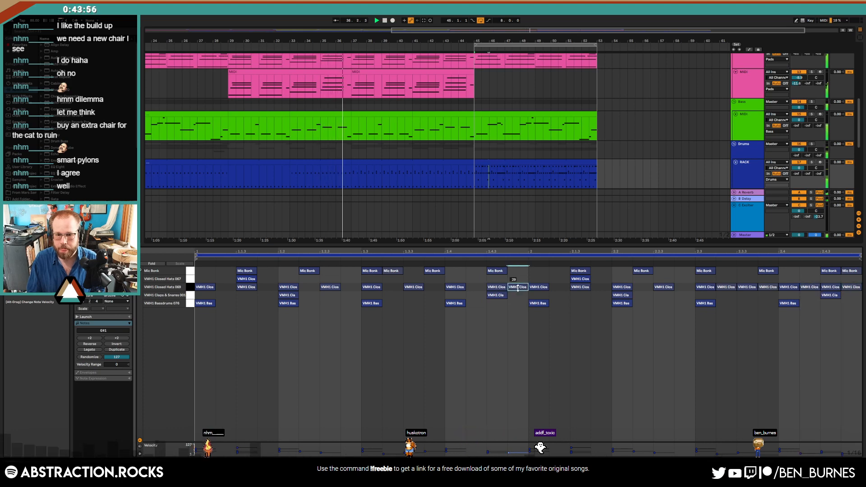
pyautogui.hotkey('shift', 'Tab')
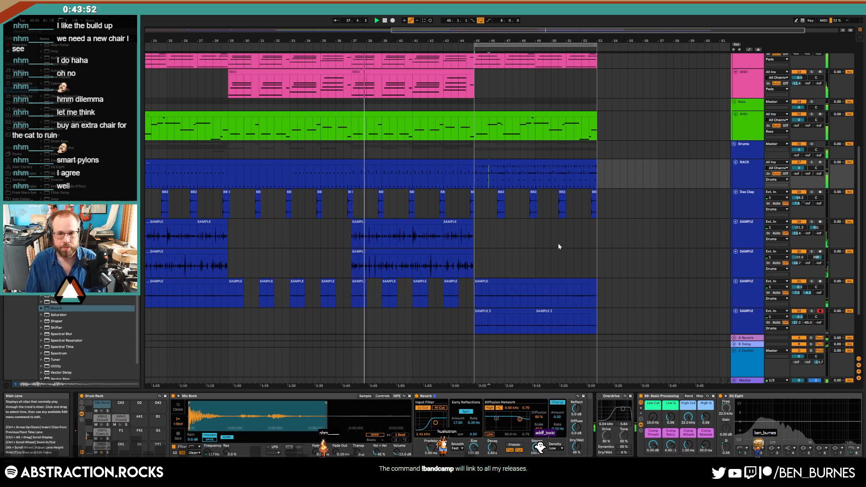
# - Deactivate two clips on the clap sample track, one just before bar 31 and one just before bar 35
pyautogui.click(476, 193)
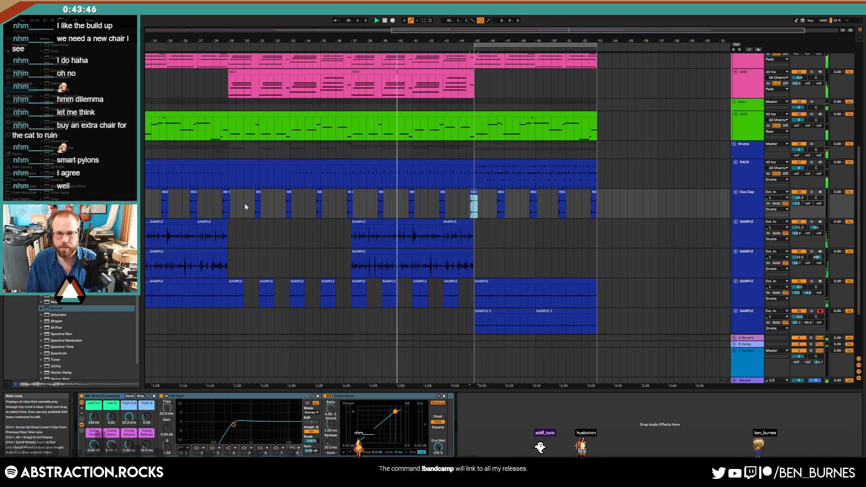
pyautogui.moveTo(247, 202); pyautogui.dragTo(328, 207)
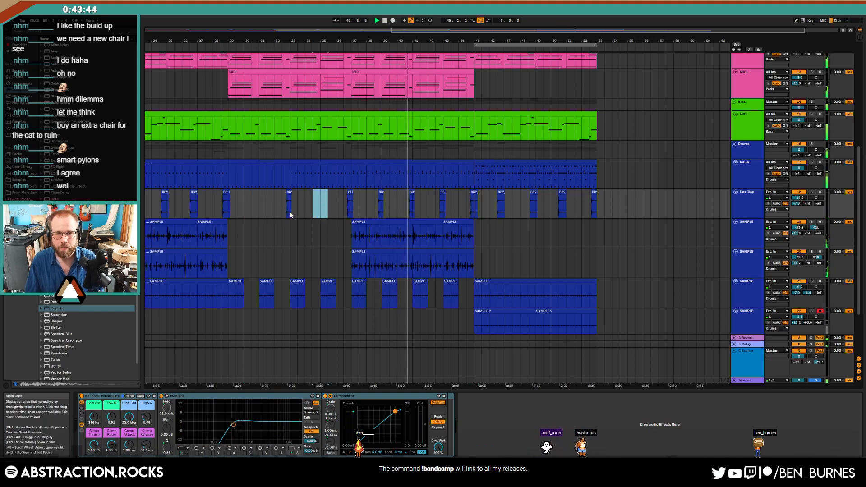
pyautogui.hotkey('ctrl', 'z')
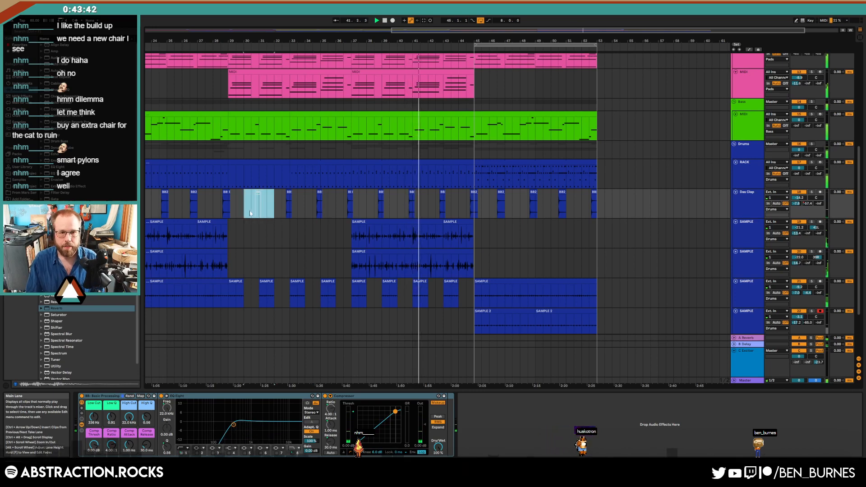
pyautogui.moveTo(305, 201); pyautogui.dragTo(328, 204)
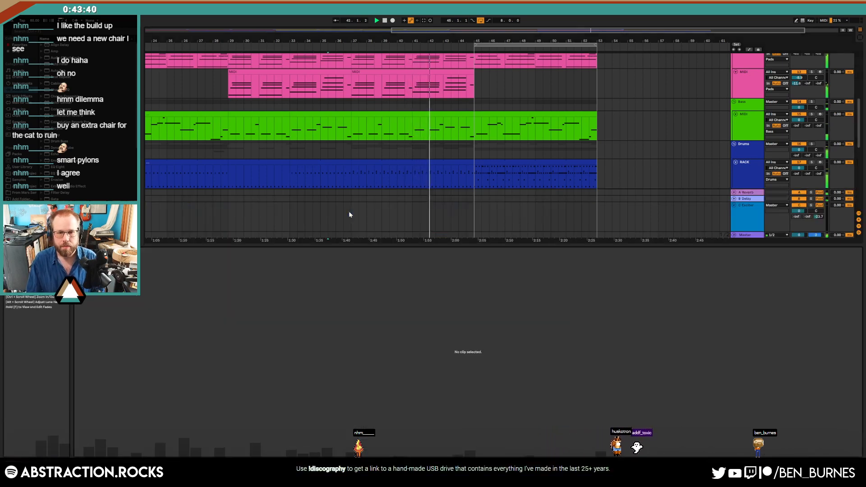
# - Shorten the lower Pads MIDI clip so that it ends about half a bar before bar 45
pyautogui.scroll(2, 456, 237)
pyautogui.scroll(4, 472, 251)
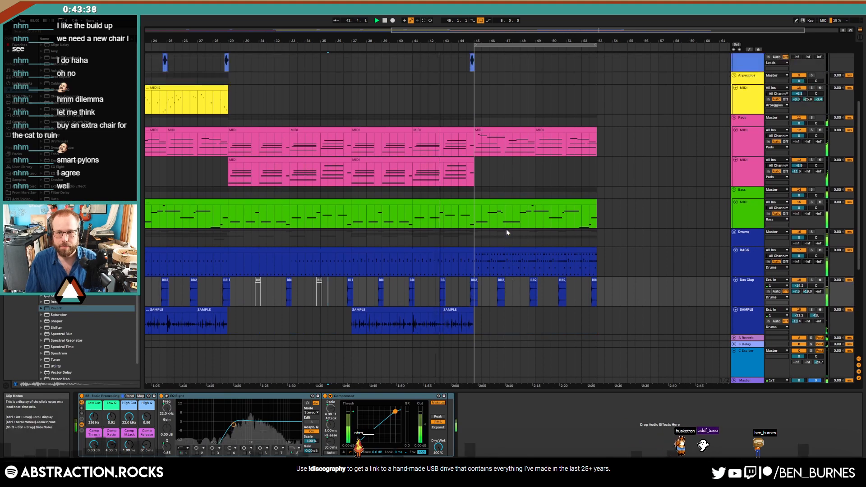
pyautogui.scroll(3, 472, 167)
pyautogui.moveTo(472, 166); pyautogui.dragTo(456, 167)
pyautogui.click(474, 176)
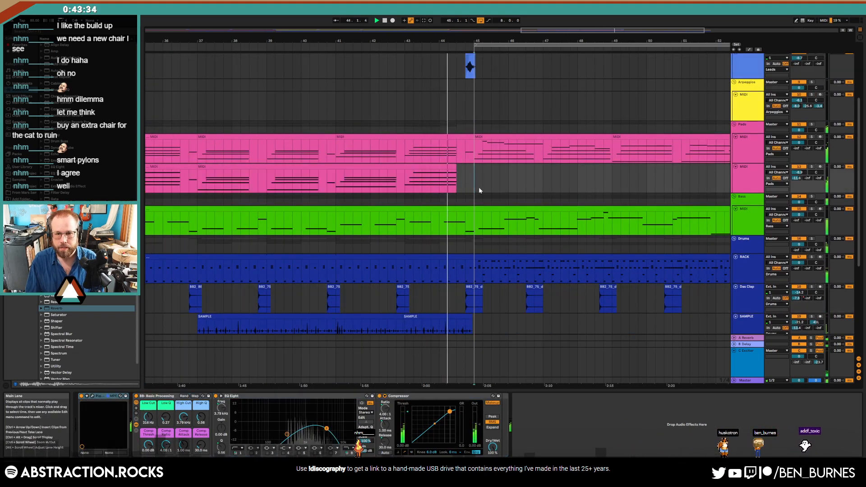
pyautogui.scroll(-4, 481, 192)
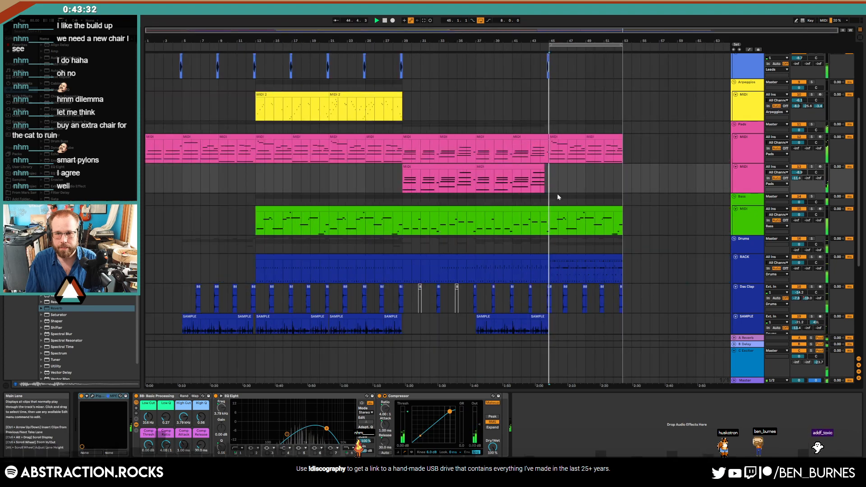
# - Insert a new MIDI track below the first MIDI track in the Leads group and unfold it
pyautogui.scroll(5, 559, 195)
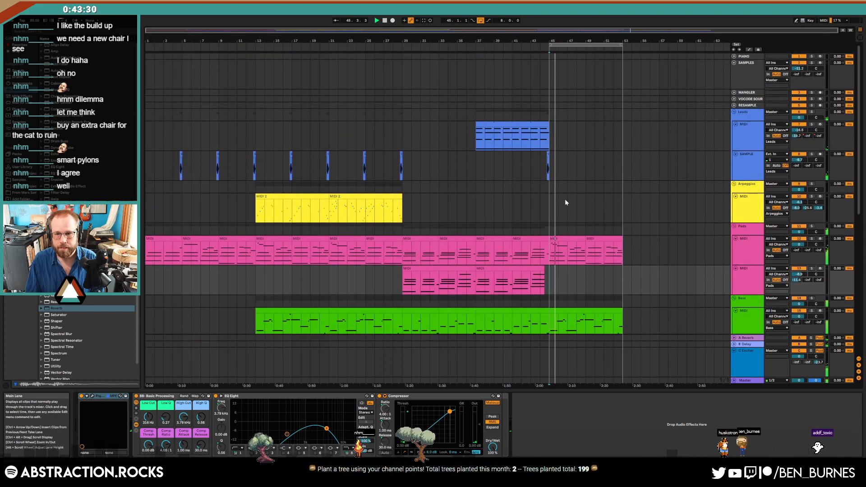
pyautogui.click(743, 131)
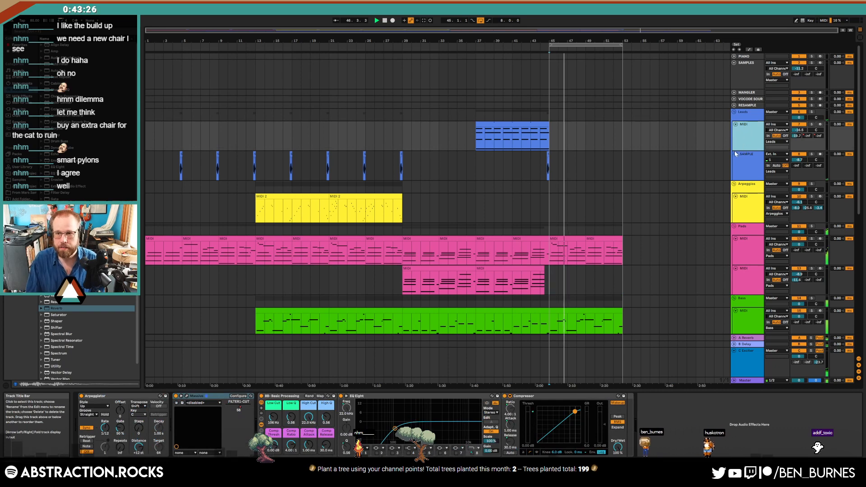
pyautogui.hotkey('ctrl', 'shift', 't')
pyautogui.click(750, 264)
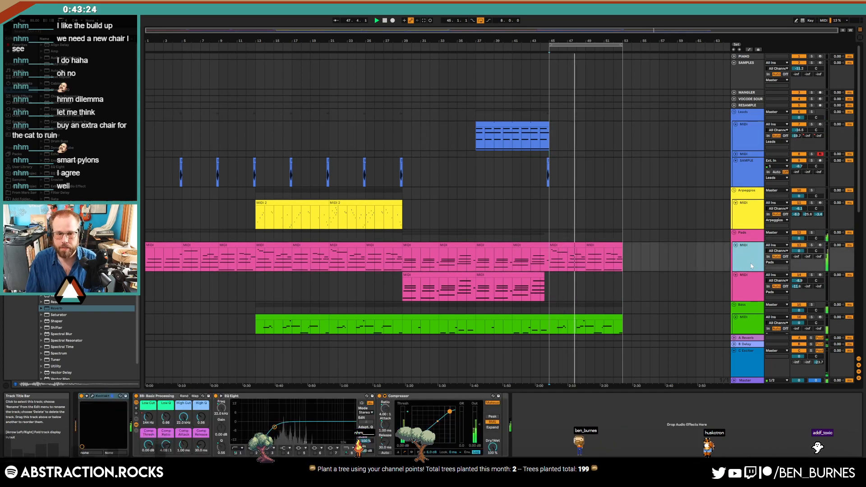
pyautogui.press('a')
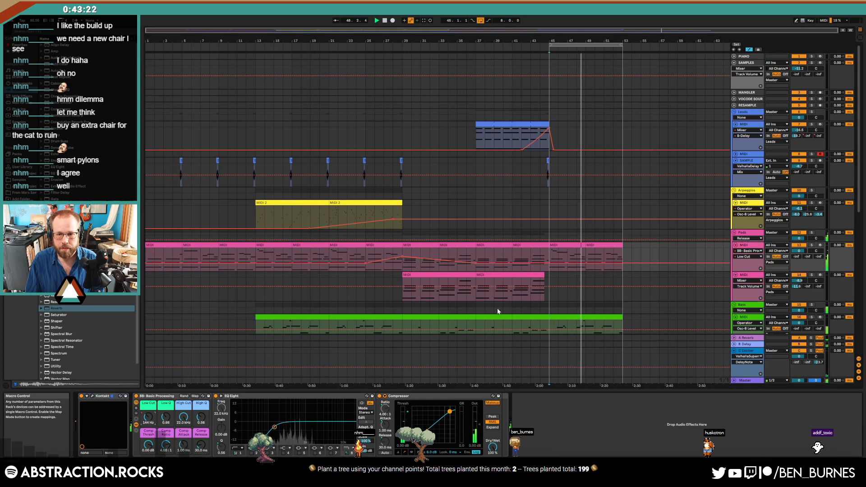
pyautogui.press('a')
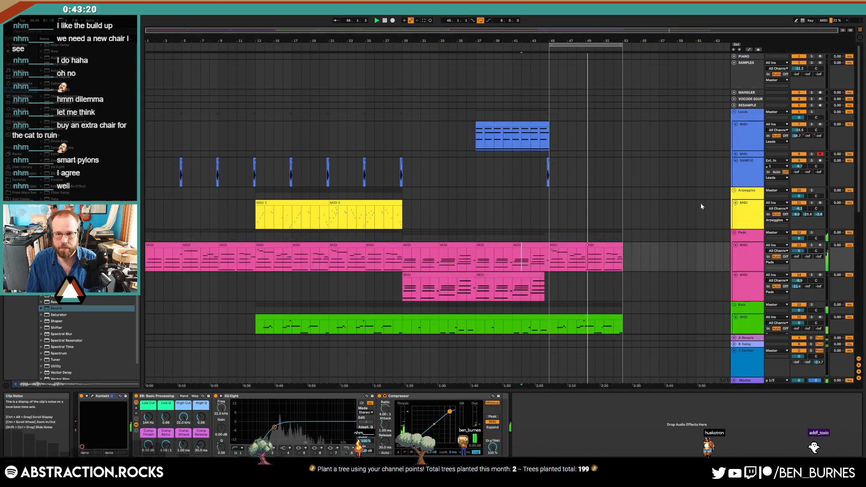
pyautogui.click(735, 154)
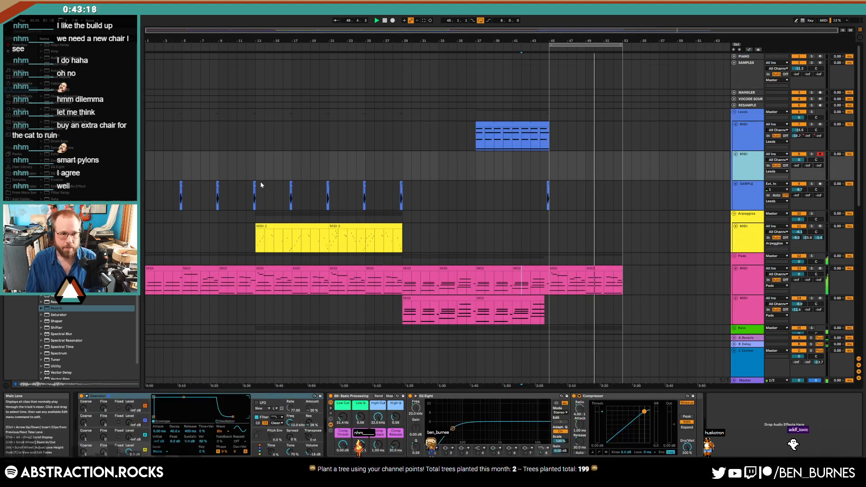
# - Open the drum RACK clip that starts at bar 45 and examine the notes in its top row
pyautogui.scroll(-5, 610, 244)
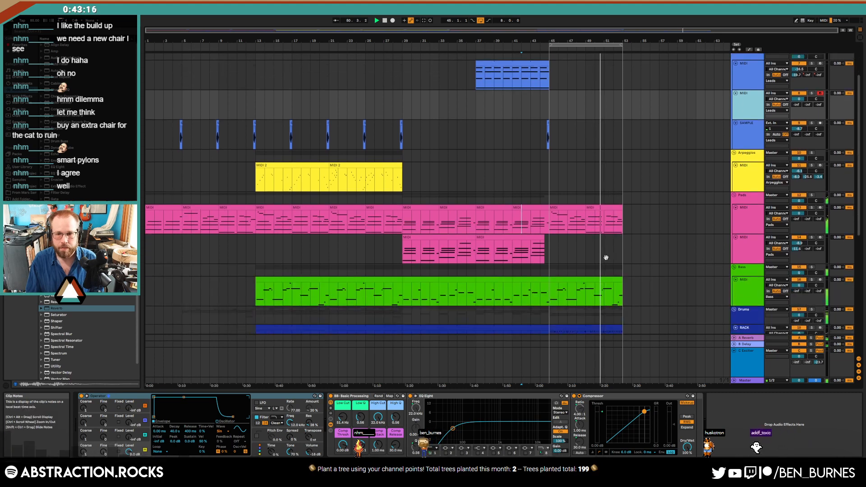
pyautogui.doubleClick(595, 257)
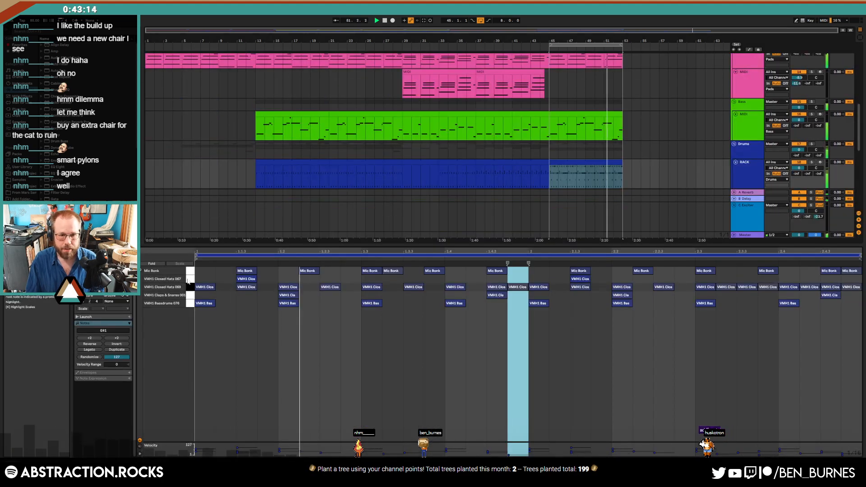
pyautogui.click(256, 270)
pyautogui.moveTo(255, 270); pyautogui.dragTo(255, 259)
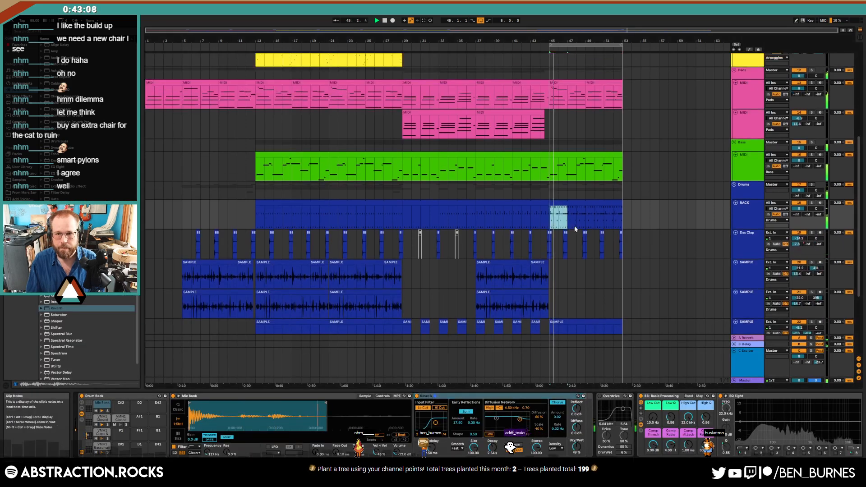
# - Load the Kontakt plug-in as the instrument on the new MIDI track in the Leads group
pyautogui.scroll(6, 574, 229)
pyautogui.click(747, 118)
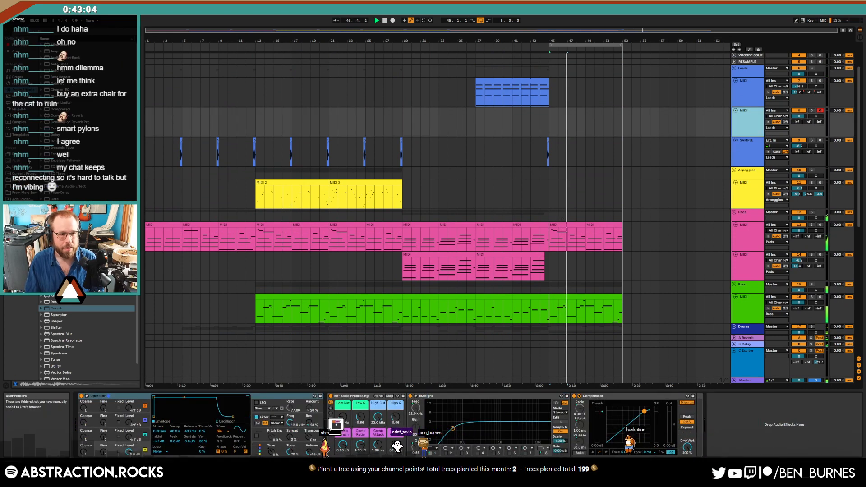
pyautogui.click(20, 110)
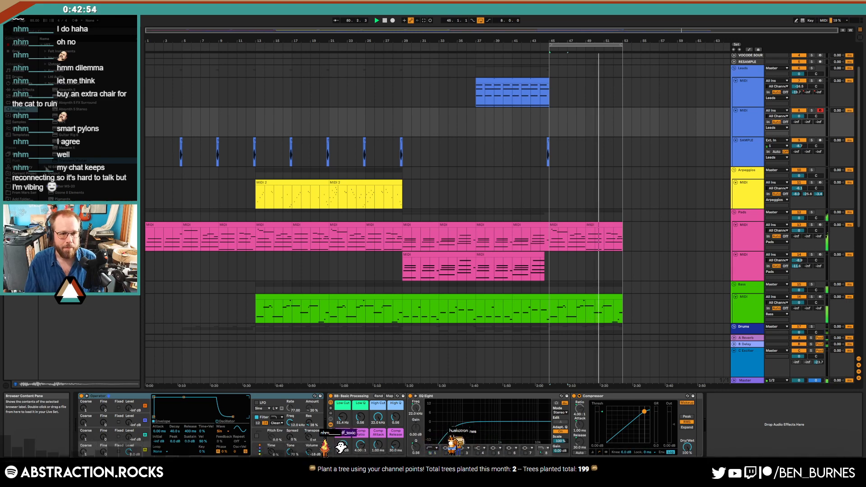
pyautogui.click(45, 84)
pyautogui.click(45, 90)
pyautogui.click(69, 96)
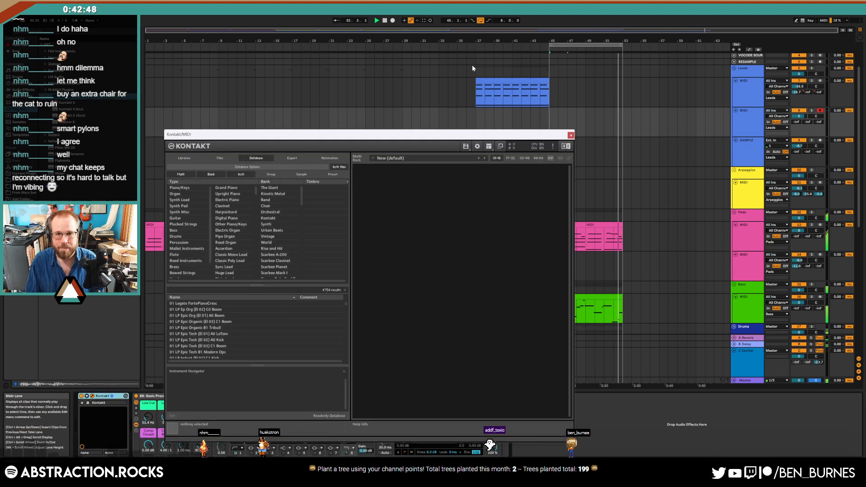
# - Load Scarbee Mark I - Stretch Tuned from the Scarbee Vintage Keys library and move the Kontakt window aside
pyautogui.moveTo(350, 194); pyautogui.dragTo(350, 238)
pyautogui.click(250, 244)
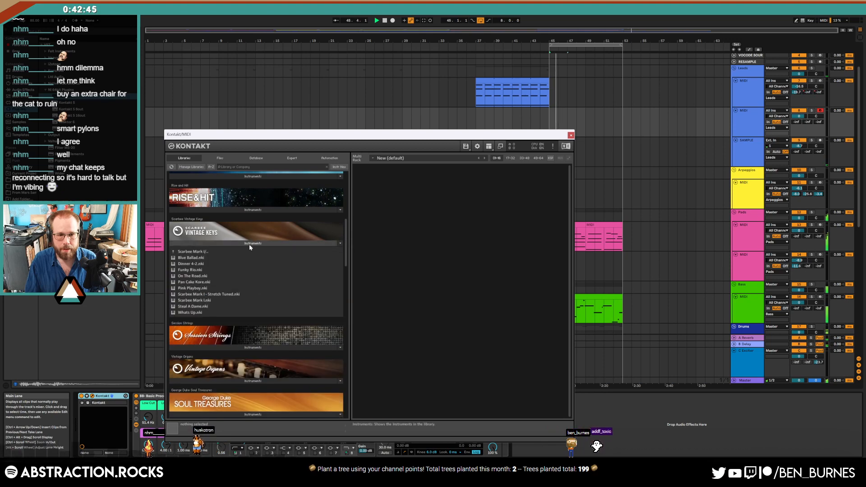
pyautogui.doubleClick(221, 294)
pyautogui.moveTo(450, 140); pyautogui.dragTo(371, 134)
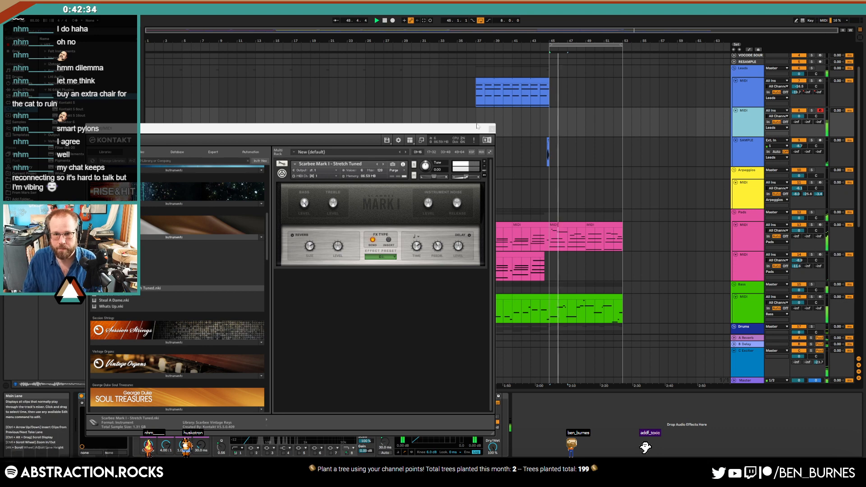
pyautogui.moveTo(381, 129); pyautogui.dragTo(411, 63)
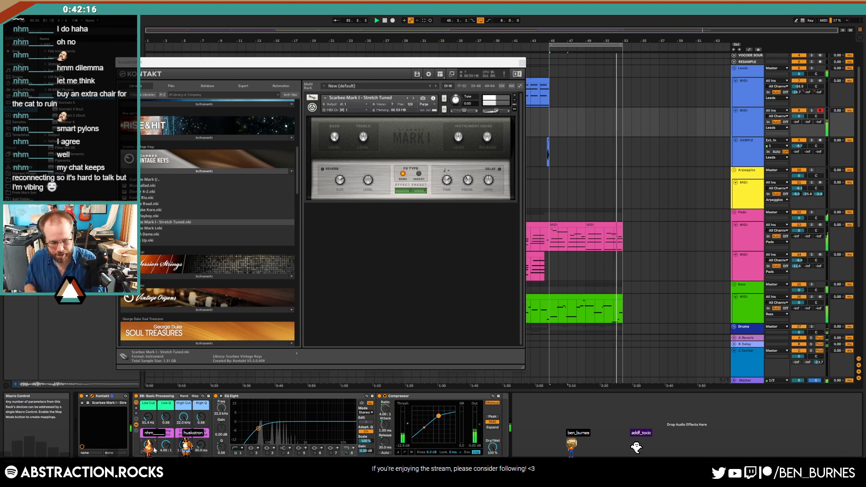
# - Record a chord part on the new Leads track over looped bars 45 to 53, and open the recorded clip for note editing
pyautogui.press('F9')
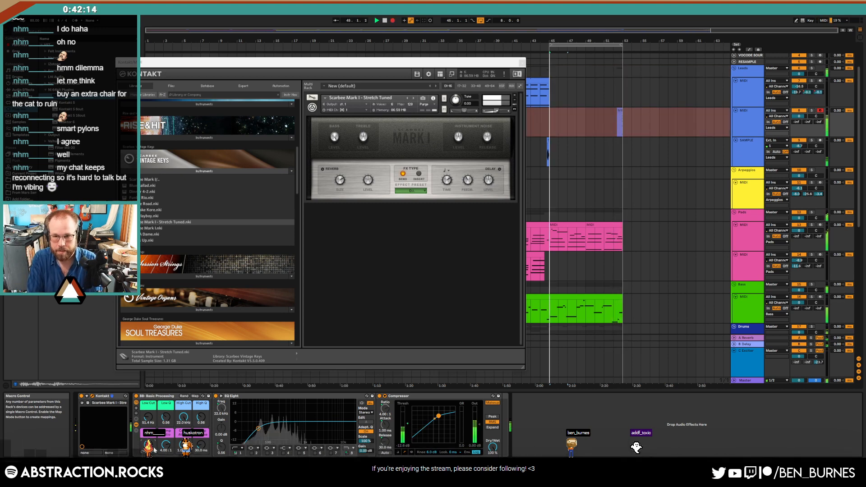
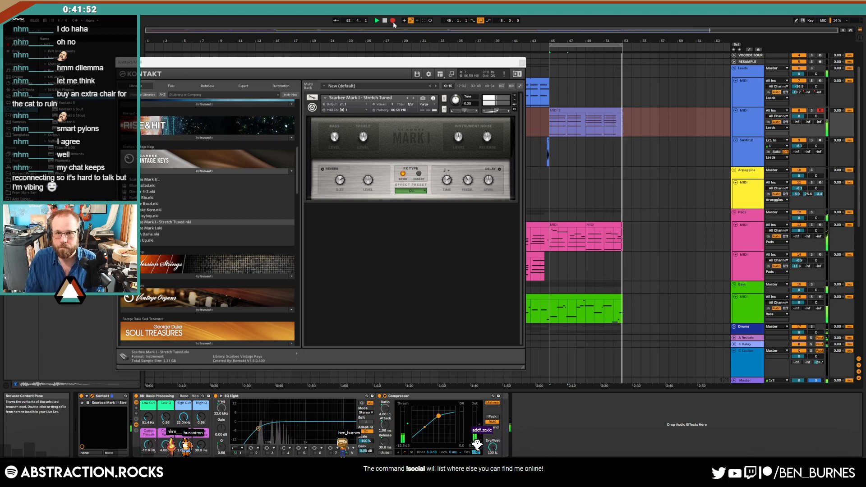
pyautogui.click(392, 20)
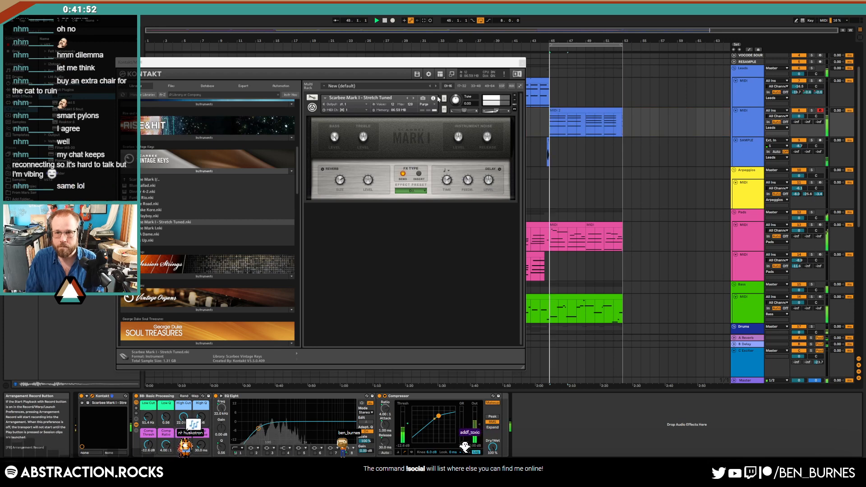
pyautogui.click(616, 110)
pyautogui.doubleClick(615, 110)
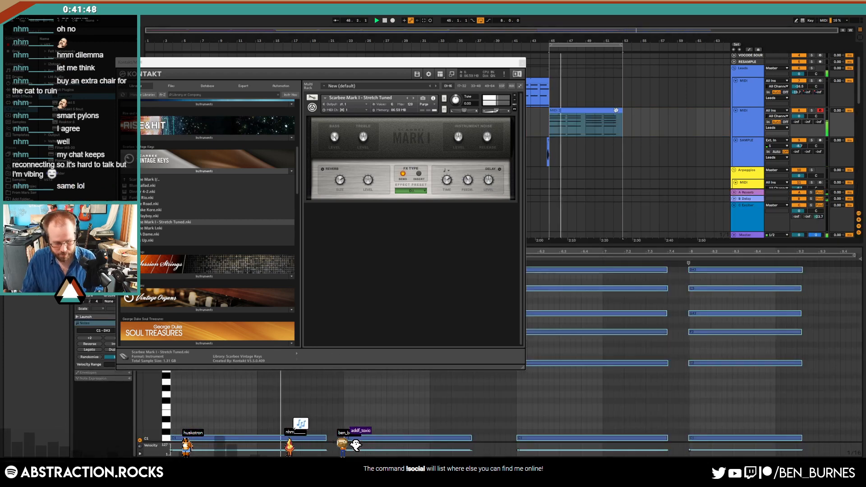
pyautogui.click(521, 63)
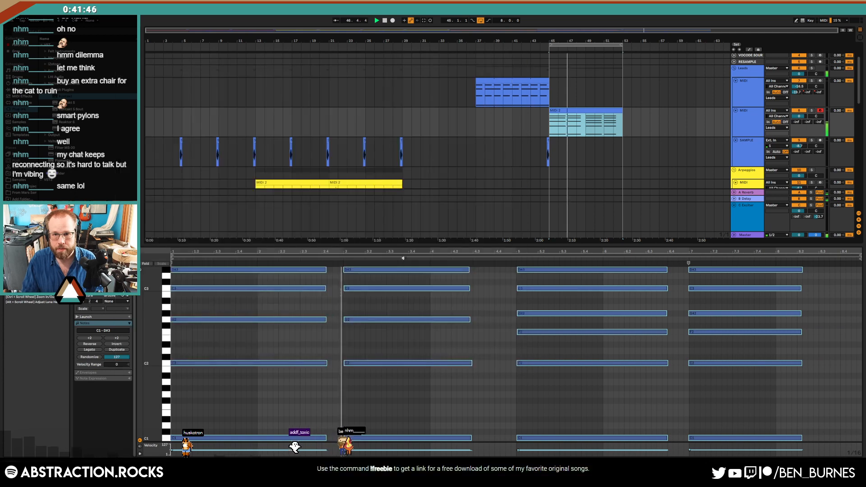
pyautogui.click(178, 319)
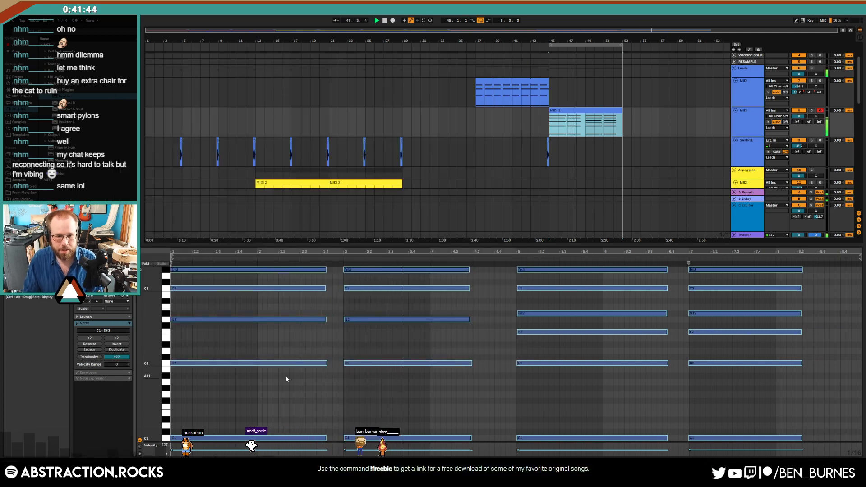
pyautogui.moveTo(156, 336); pyautogui.dragTo(148, 335)
pyautogui.moveTo(200, 275); pyautogui.dragTo(246, 436)
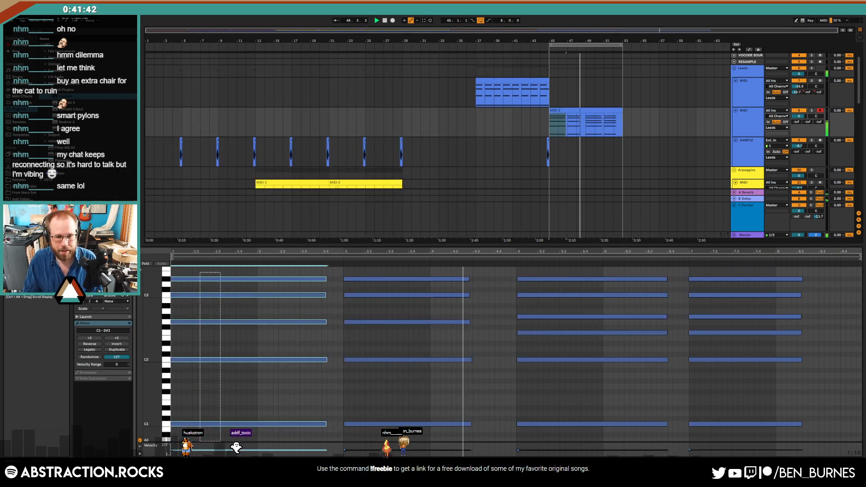
pyautogui.click(538, 400)
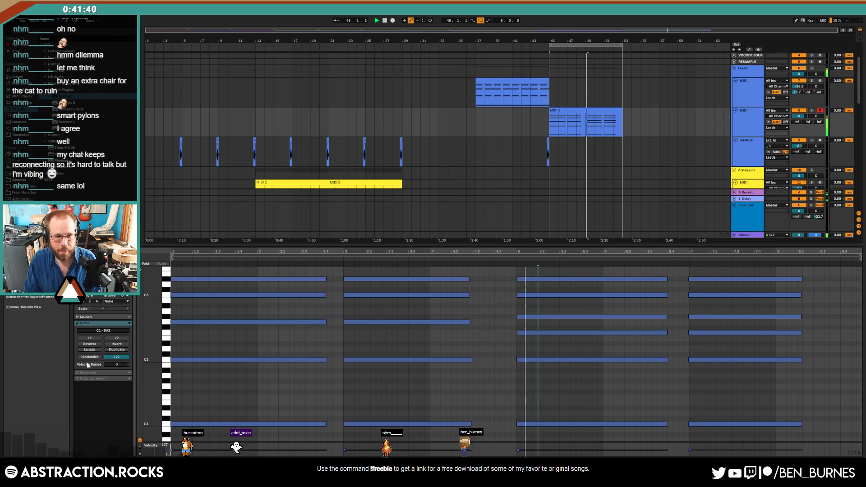
# - Show the recorded clip's MIDI Ctrl envelope for 64: Sustain Pedal
pyautogui.click(123, 373)
pyautogui.click(99, 382)
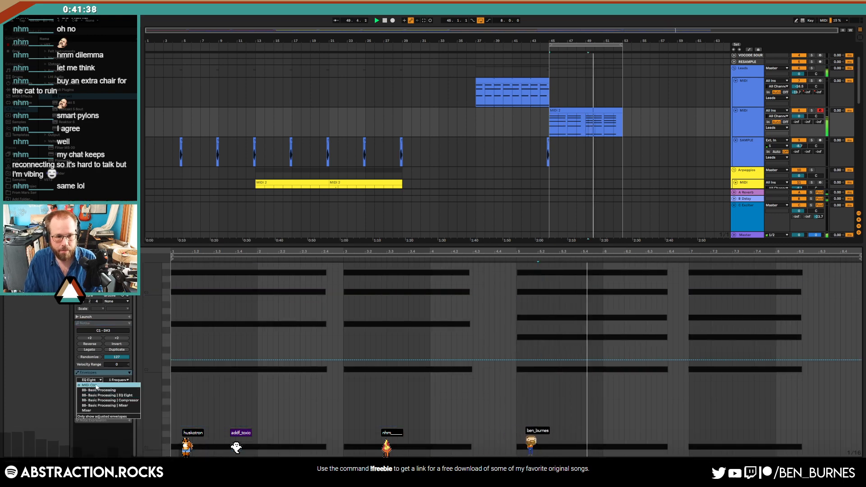
pyautogui.click(97, 385)
pyautogui.click(117, 382)
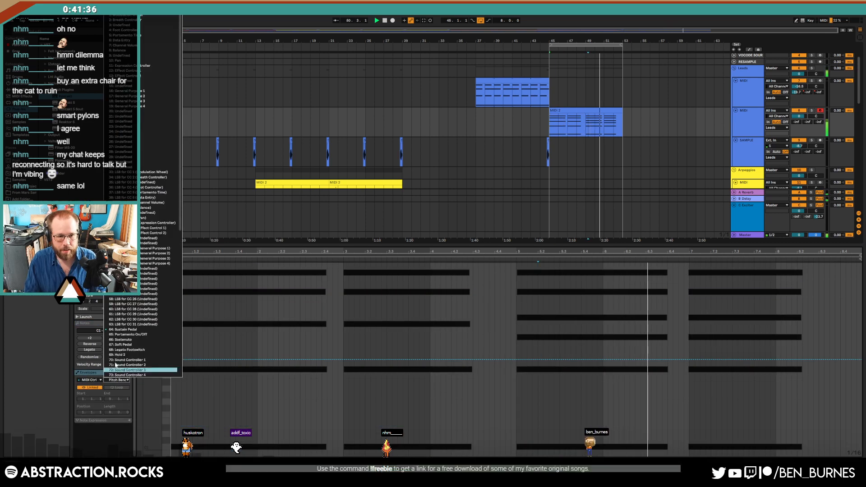
pyautogui.click(130, 329)
# - Draw the sustain pedal envelope fully on under each chord, with short releases between the chords and at the clip's end
pyautogui.press('b')
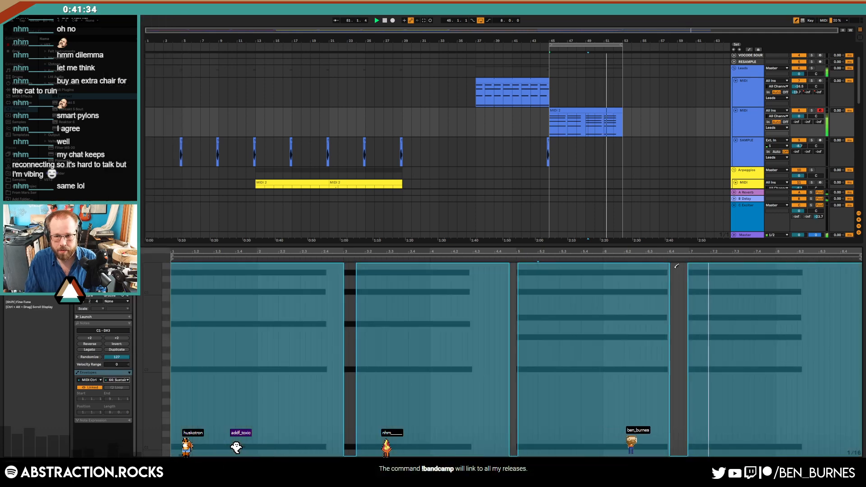
pyautogui.moveTo(676, 267); pyautogui.dragTo(665, 265)
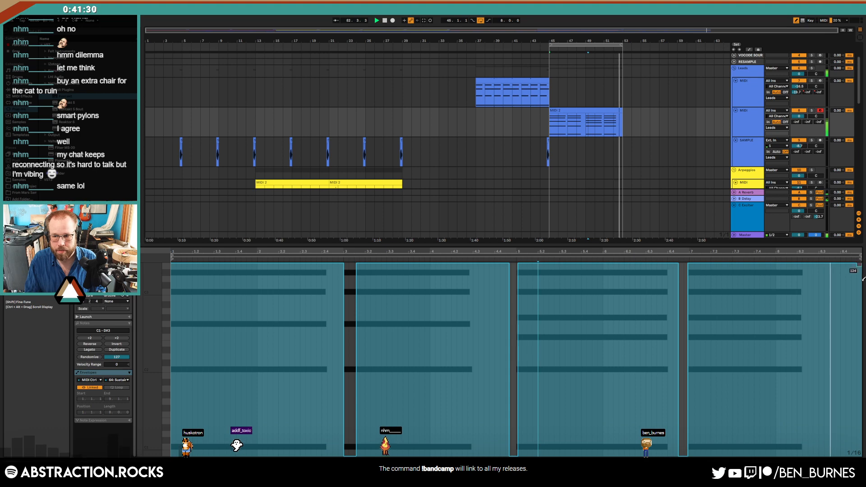
pyautogui.moveTo(857, 269); pyautogui.dragTo(858, 312)
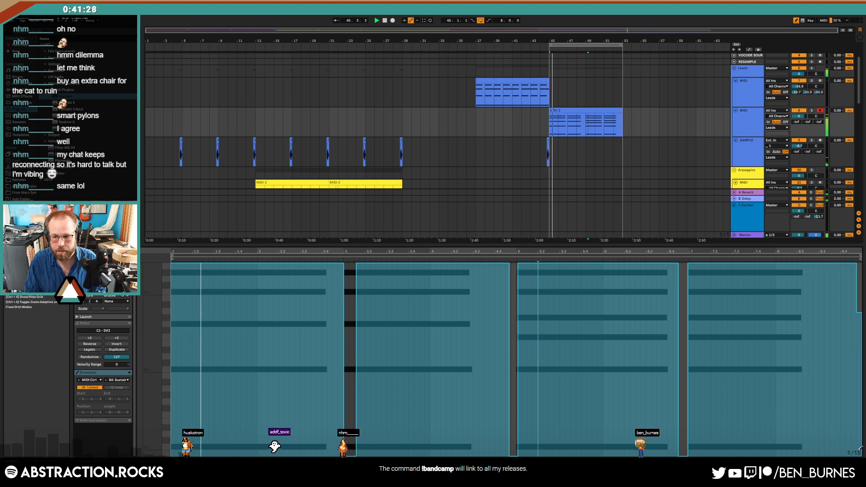
# - Close the note editor and add a new MIDI track in the Leads group below the electric piano track
pyautogui.click(686, 245)
pyautogui.click(742, 120)
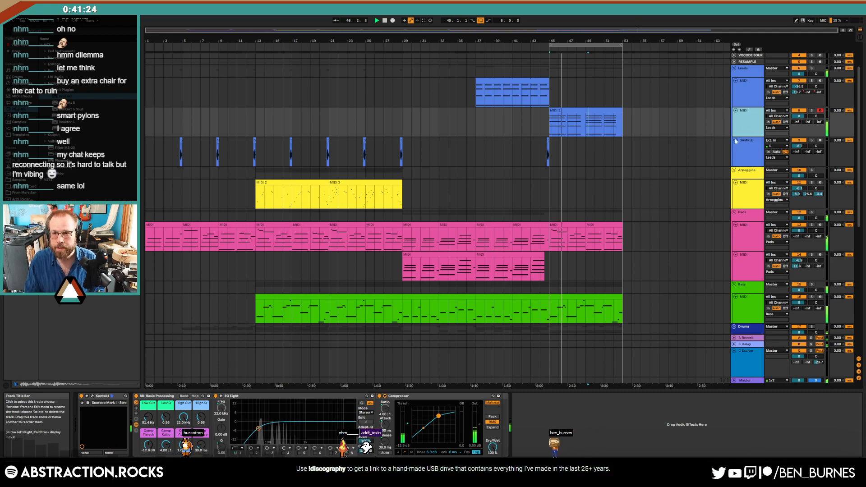
pyautogui.hotkey('ctrl', 'shift', 't')
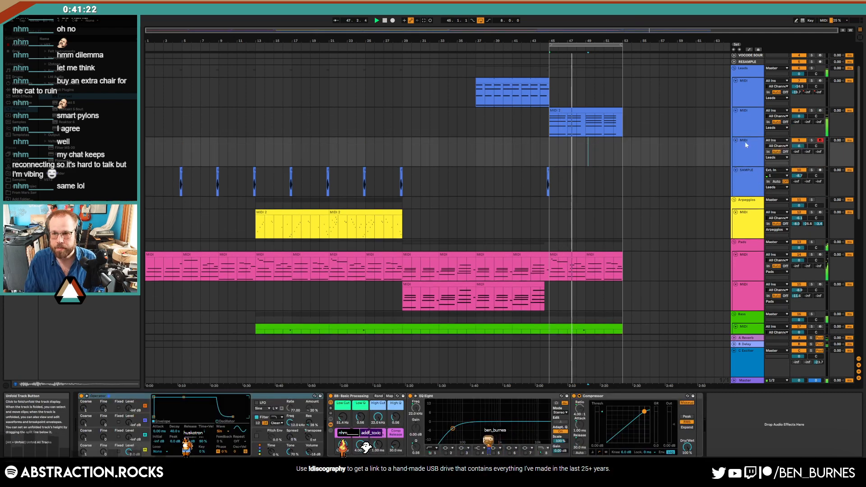
# - Add Kontakt to the new track and load the BB_Tongue instrument from the BB_Tongue library folder
pyautogui.doubleClick(66, 96)
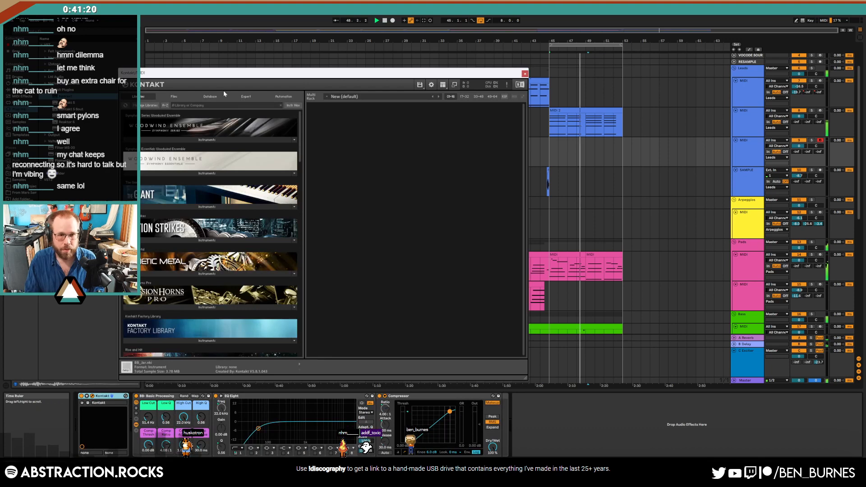
pyautogui.click(172, 97)
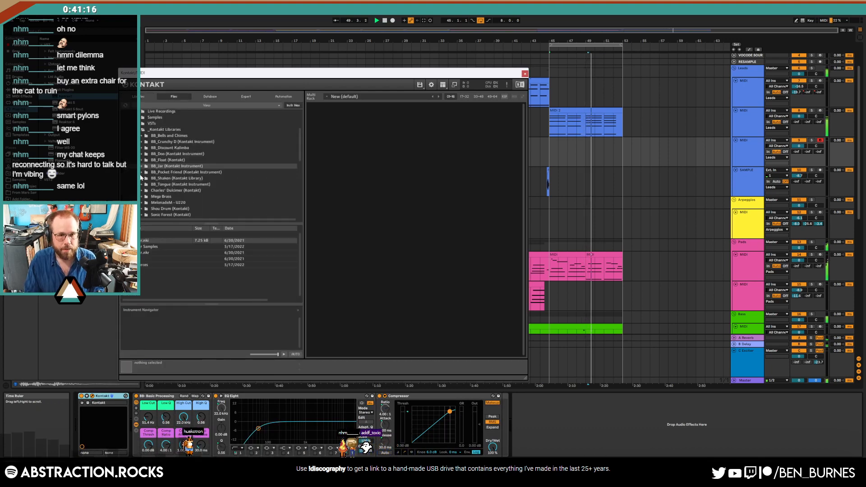
pyautogui.click(166, 184)
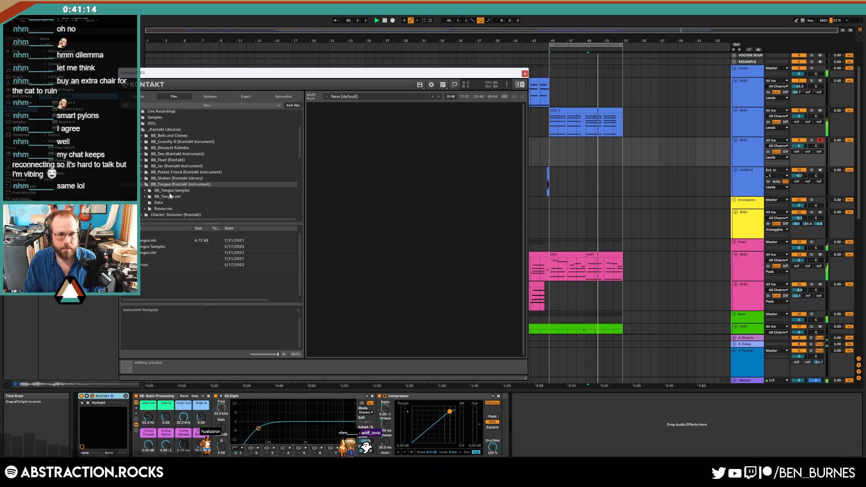
pyautogui.doubleClick(151, 241)
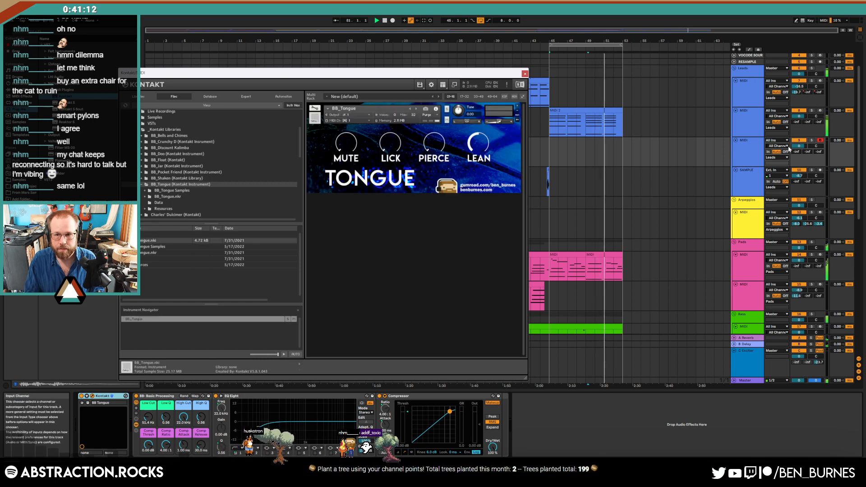
# - Record a BB_Tongue melody over looped bars 45 to 53 on the new track and raise that track's send levels
pyautogui.click(575, 111)
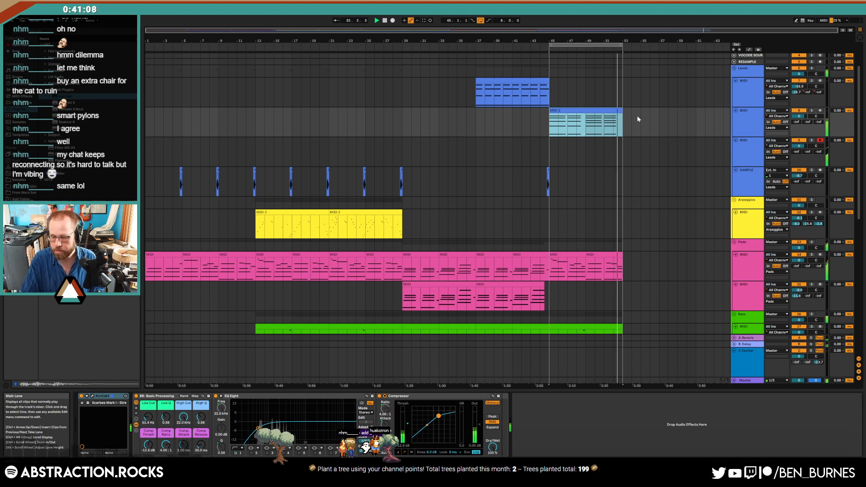
pyautogui.press('F9')
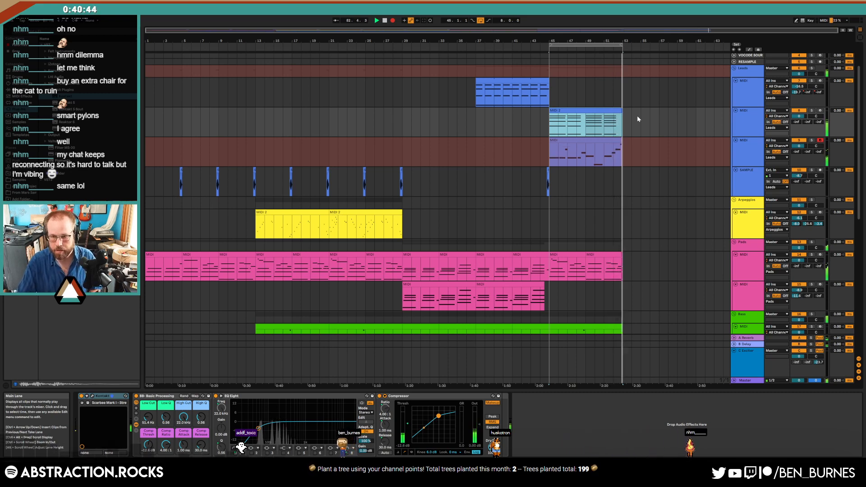
pyautogui.click(551, 153)
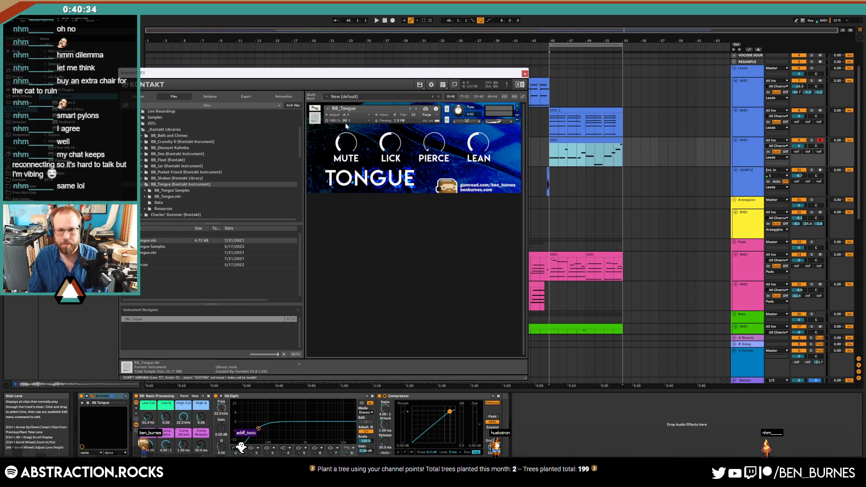
pyautogui.click(525, 74)
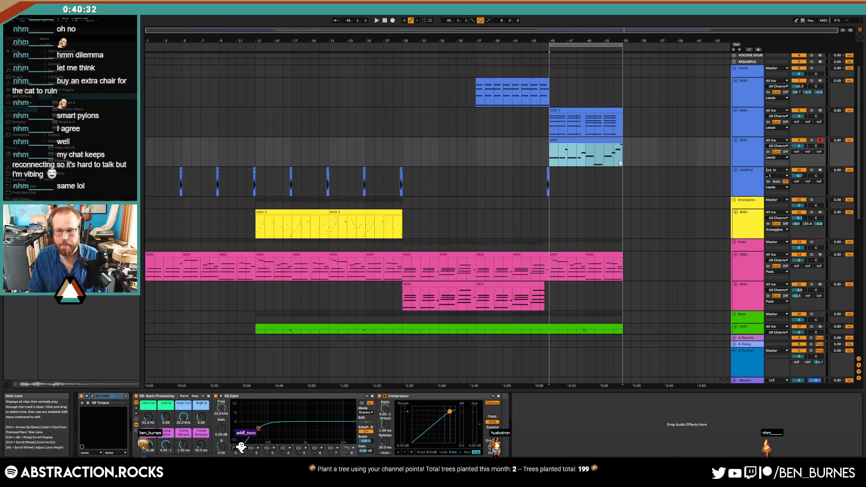
pyautogui.moveTo(796, 151); pyautogui.dragTo(797, 112)
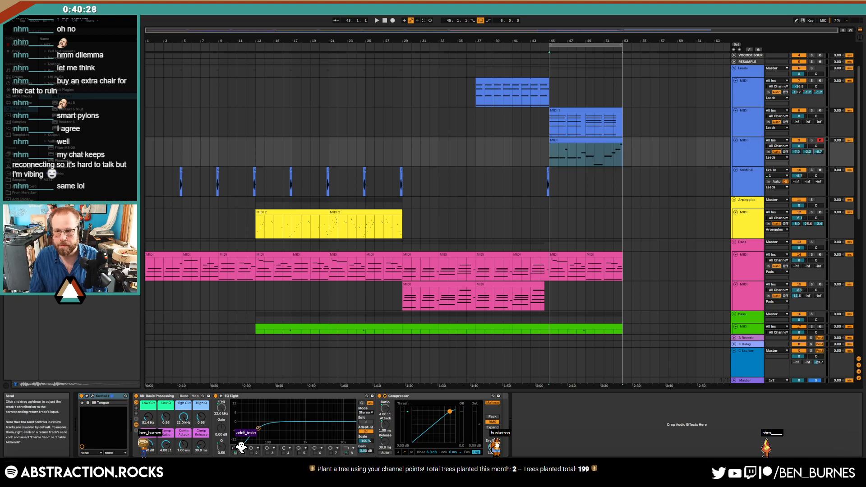
# - Move the Tongue melody clip to bar 53 and duplicate the electric piano chord clip into bars 53 to 61
pyautogui.moveTo(585, 137); pyautogui.dragTo(658, 138)
pyautogui.click(604, 112)
pyautogui.hotkey('ctrl', 'd')
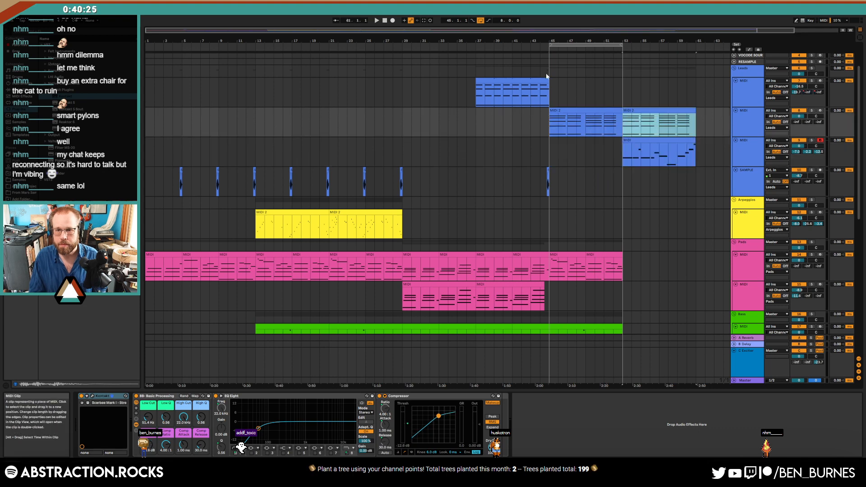
# - Play from before bar 45 and duplicate the Pads and Bass clips of bars 45 to 53 into bars 53 to 61
pyautogui.click(520, 46)
pyautogui.scroll(-4, 607, 242)
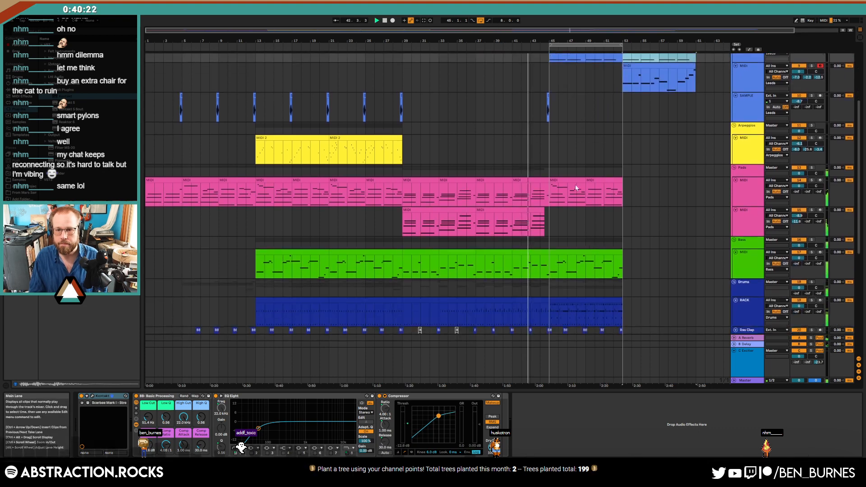
pyautogui.moveTo(631, 188); pyautogui.dragTo(550, 191)
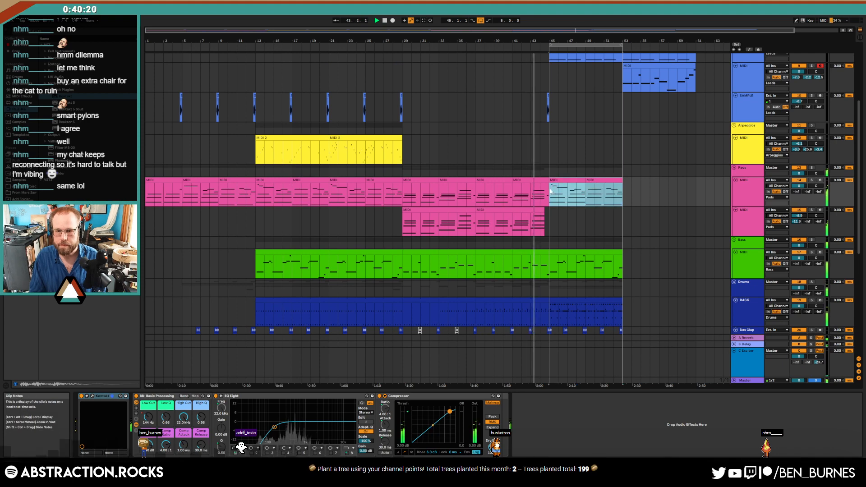
pyautogui.hotkey('ctrl', 'd')
pyautogui.scroll(-3, 589, 238)
pyautogui.click(597, 211)
pyautogui.hotkey('ctrl', 'd')
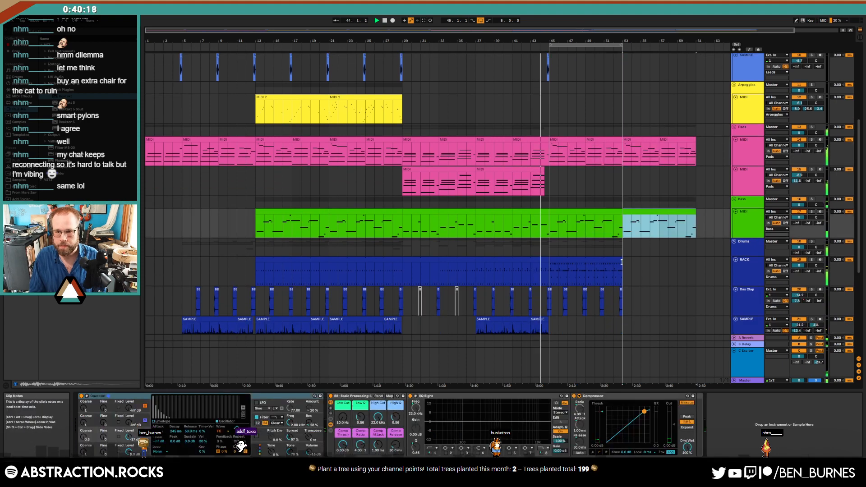
# - Duplicate the drum RACK and Das Clap material of bars 45 to 53 into bars 53 to 61
pyautogui.moveTo(621, 262); pyautogui.dragTo(549, 262)
pyautogui.hotkey('ctrl', 'd')
pyautogui.moveTo(623, 301); pyautogui.dragTo(549, 299)
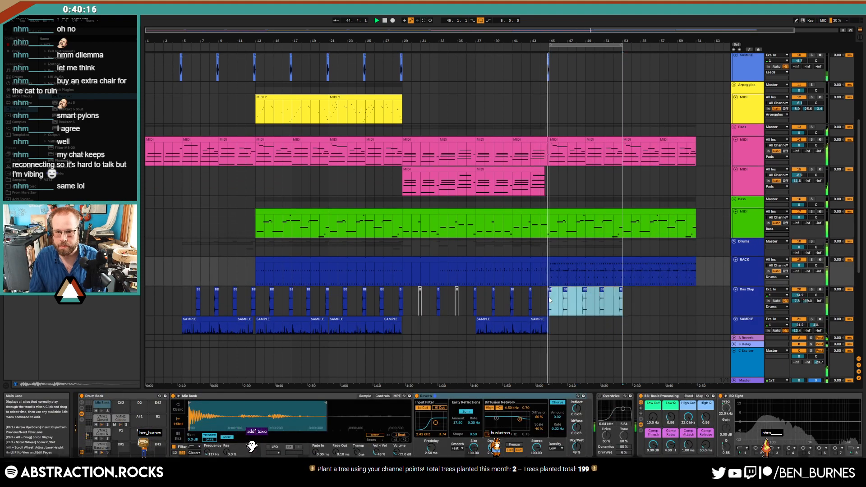
pyautogui.hotkey('ctrl', 'd')
# - Duplicate the two SAMPLE 2 clips of bars 45 to 53 into bars 53 to 61 and lower their track's volume
pyautogui.scroll(-4, 618, 310)
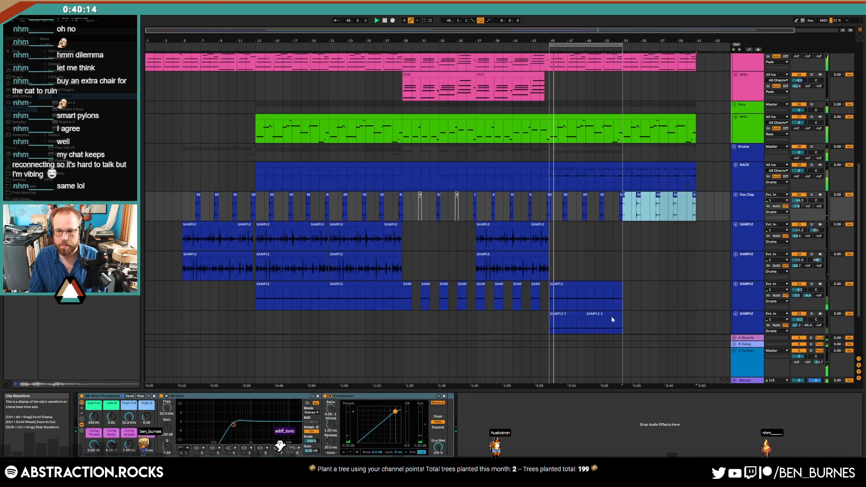
pyautogui.scroll(-3, 610, 315)
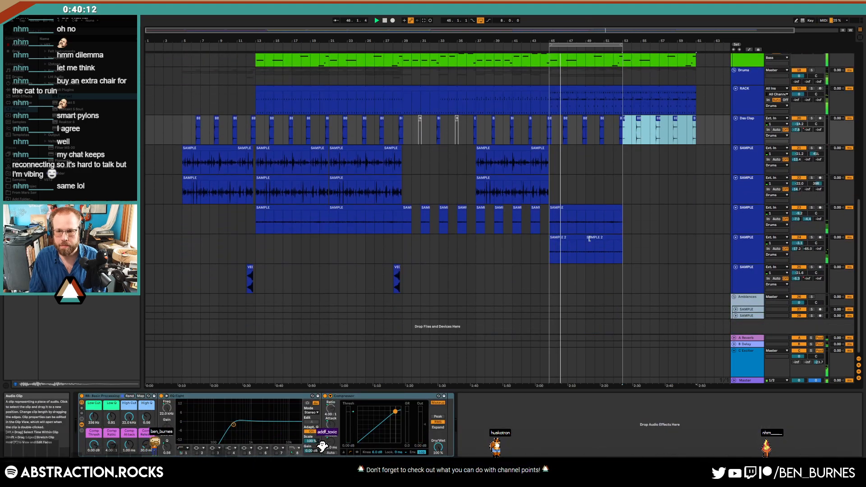
pyautogui.click(589, 238)
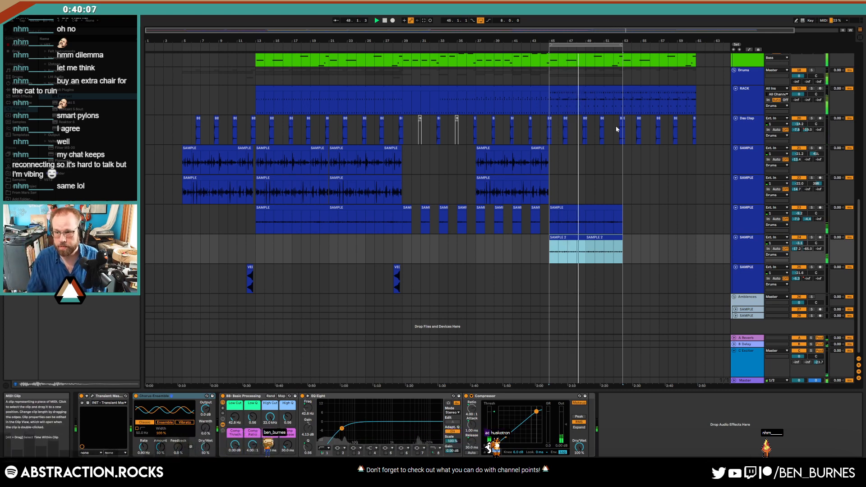
pyautogui.click(799, 243)
pyautogui.click(613, 250)
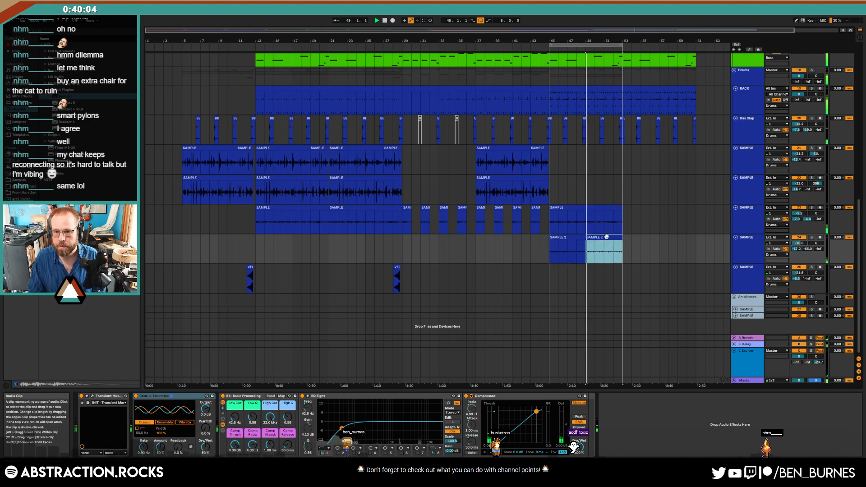
pyautogui.hotkey('ctrl', 'd')
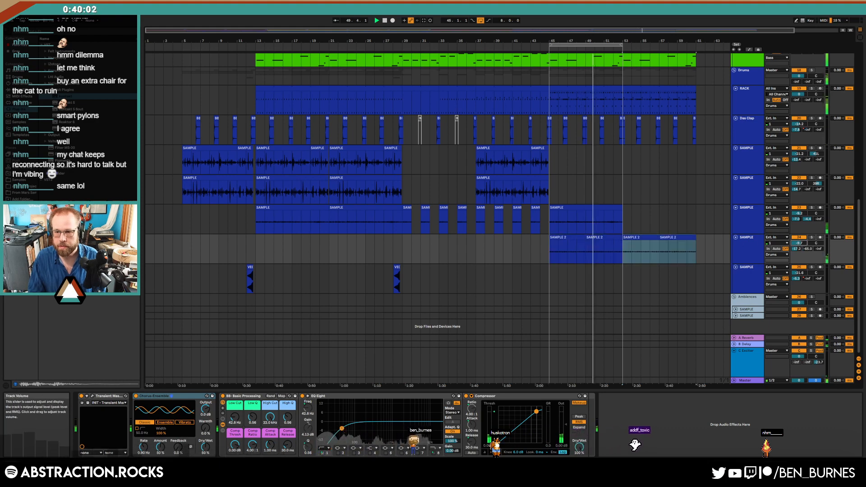
# - Duplicate the SAMPLE clip above the SAMPLE 2 clips into bars 53 to 61 and move the loop to that range
pyautogui.click(590, 208)
pyautogui.hotkey('ctrl', 'd')
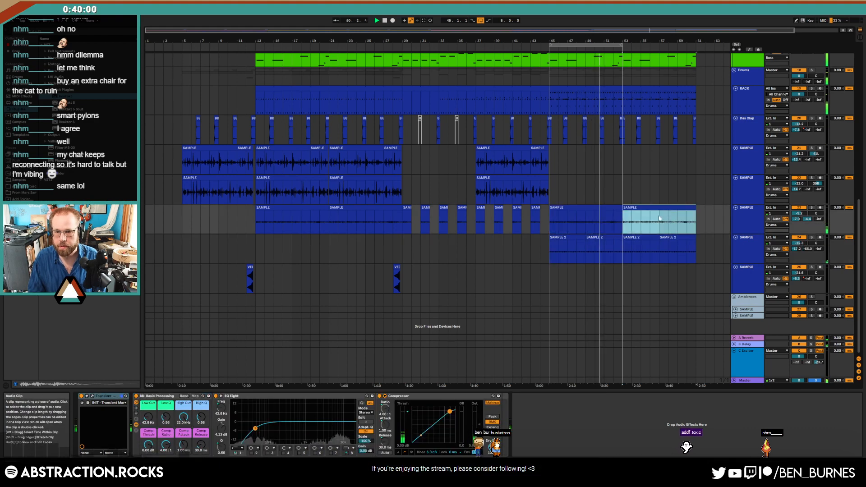
pyautogui.scroll(2, 666, 217)
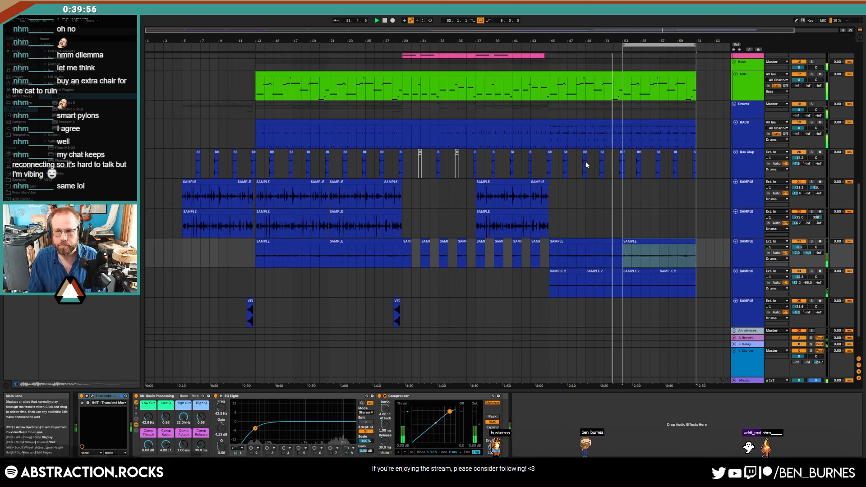
pyautogui.click(662, 124)
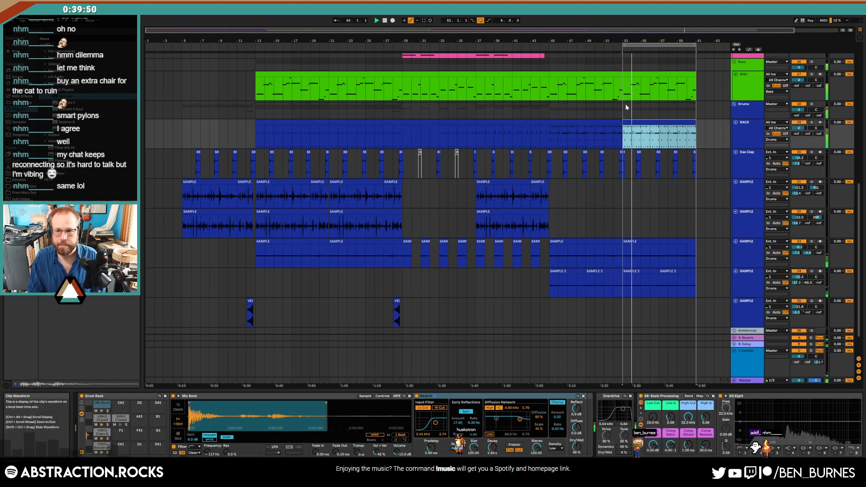
# - Stop playback, delete the Das Clap clip starting at bar 53, and trim the clap before it to end at 52.4
pyautogui.scroll(4, 630, 118)
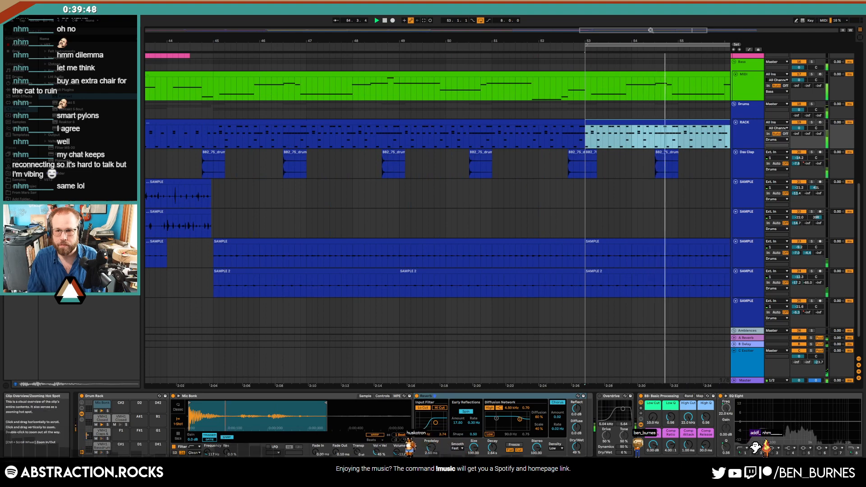
pyautogui.moveTo(650, 30); pyautogui.dragTo(666, 30)
pyautogui.scroll(1, 540, 142)
pyautogui.scroll(4, 496, 158)
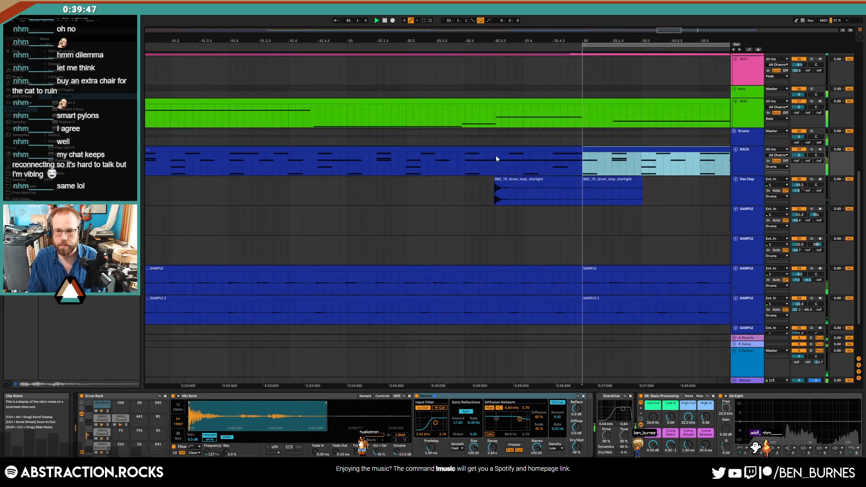
pyautogui.click(574, 149)
pyautogui.click(525, 161)
pyautogui.press('space')
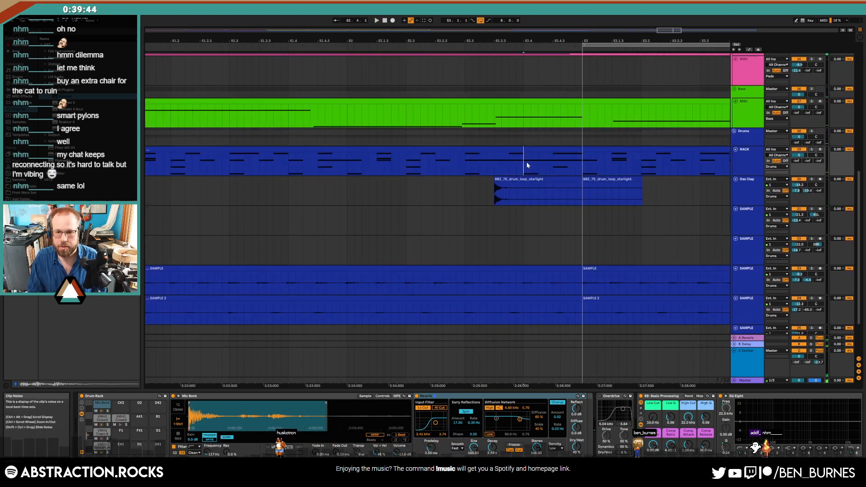
pyautogui.moveTo(526, 162); pyautogui.dragTo(575, 163)
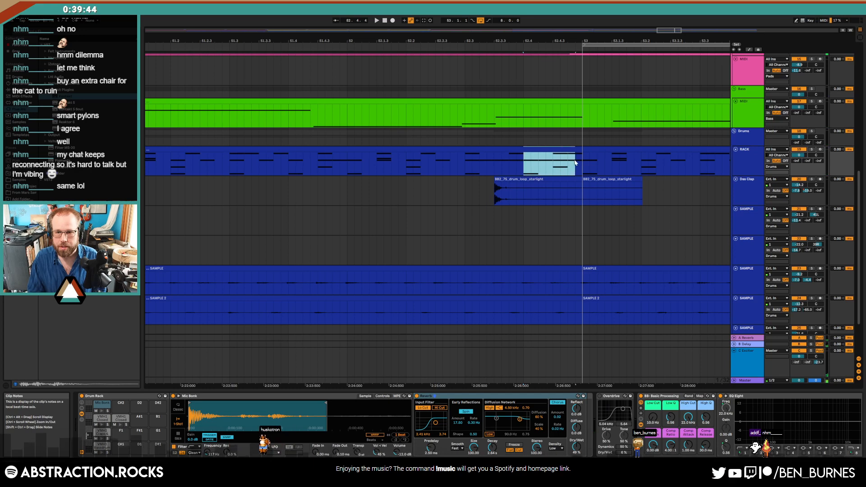
pyautogui.click(624, 179)
pyautogui.moveTo(580, 179); pyautogui.dragTo(523, 178)
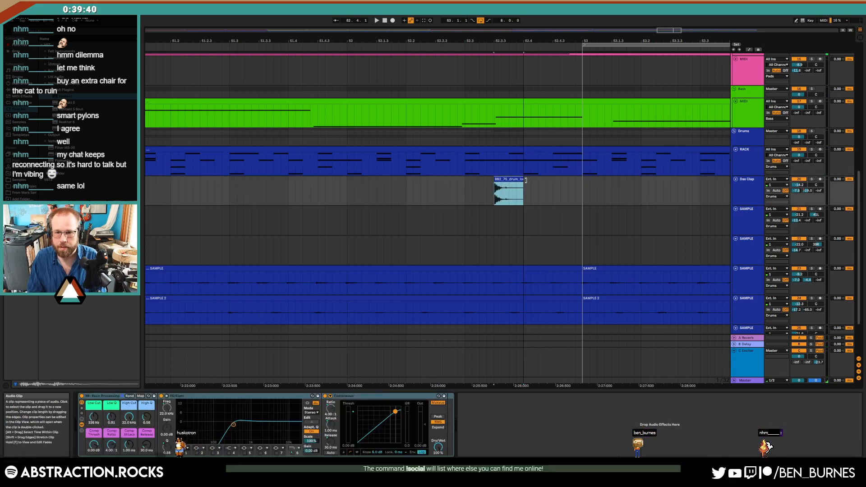
# - Clear both sample clips from 52.4 to bar 53 and delete the drum rack notes following the kick at 52.4
pyautogui.moveTo(524, 269); pyautogui.dragTo(580, 316)
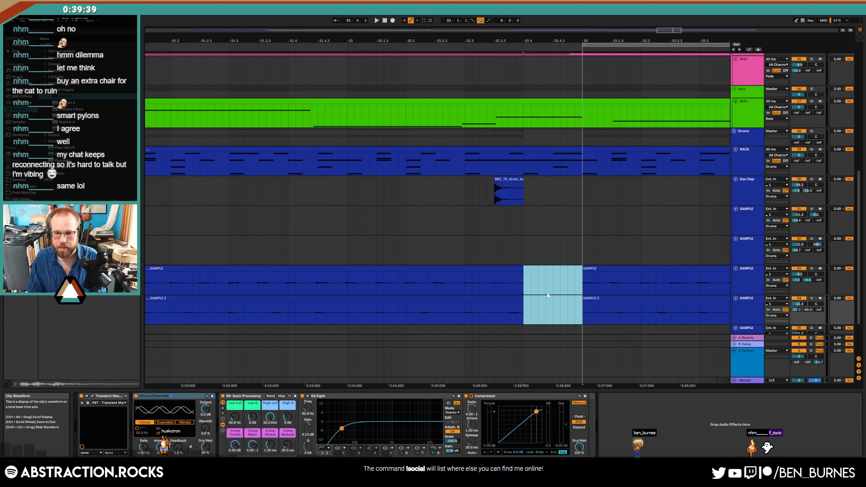
pyautogui.doubleClick(546, 161)
pyautogui.moveTo(370, 274); pyautogui.dragTo(717, 271)
pyautogui.press('Delete')
pyautogui.press('Delete')
# - Shorten the last D#1 note of the bass clip before bar 53 so that it ends at 52.4
pyautogui.scroll(1, 533, 119)
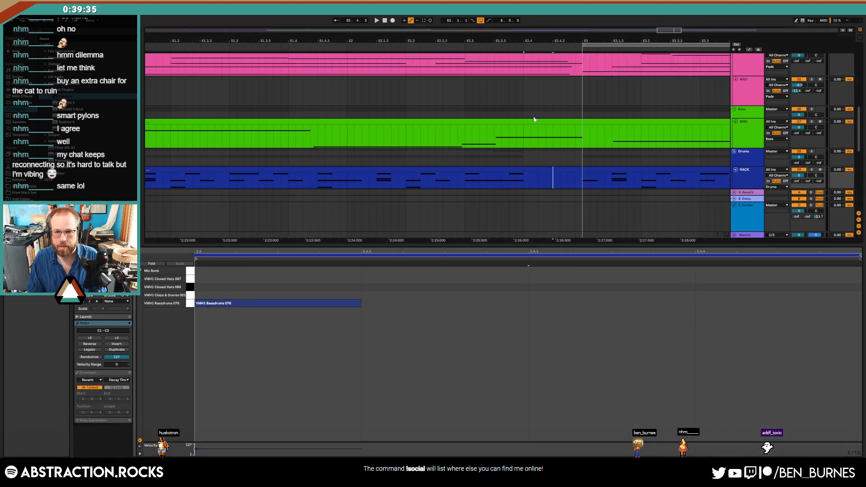
pyautogui.click(569, 121)
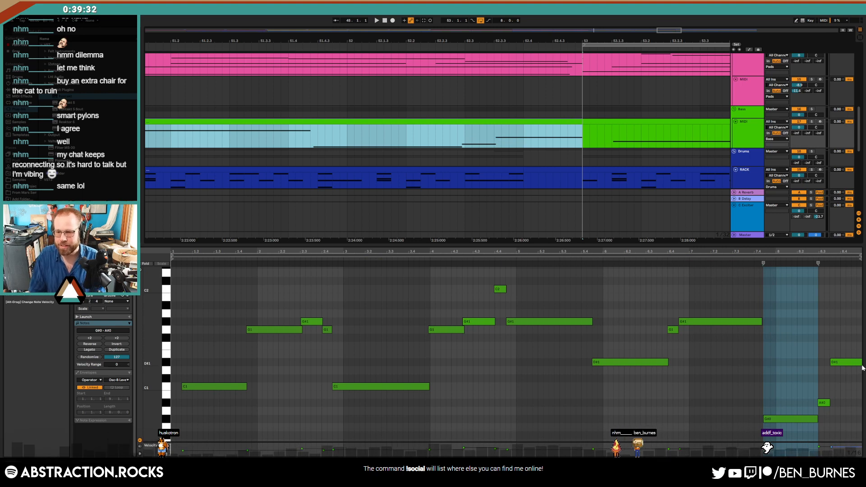
pyautogui.moveTo(861, 363); pyautogui.dragTo(840, 364)
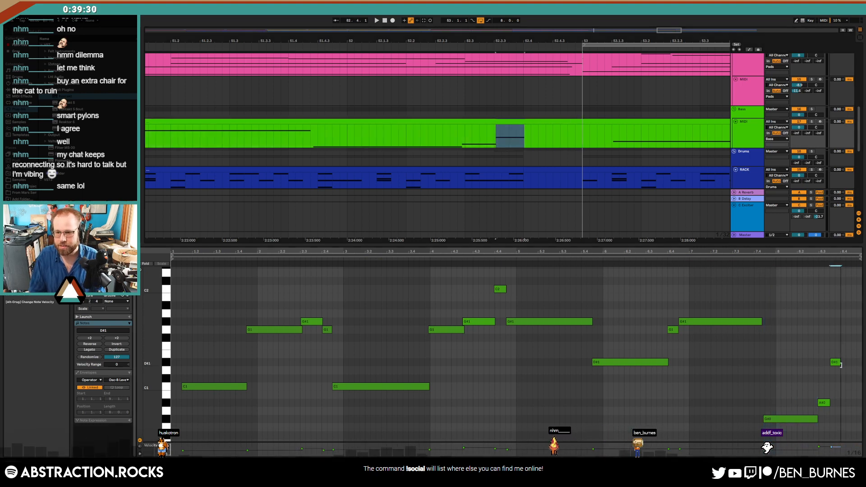
# - Shorten the last sustained notes of the pad clip before bar 53 so that they end around 52.4
pyautogui.scroll(3, 532, 87)
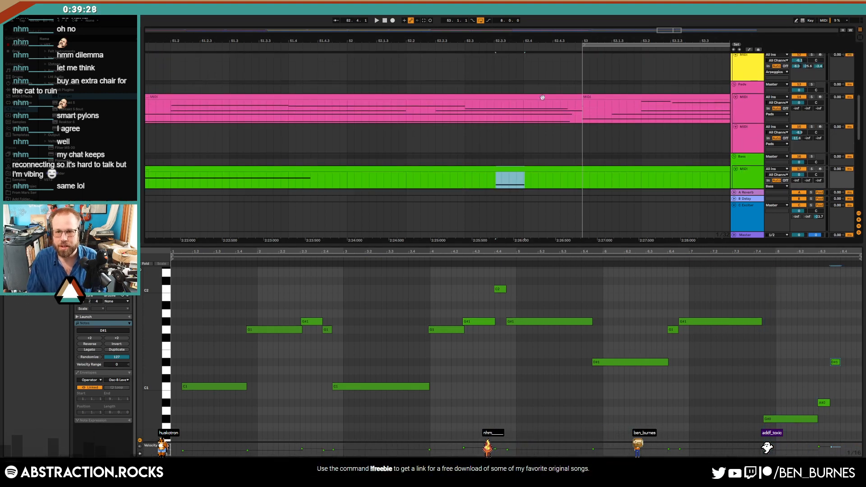
pyautogui.click(542, 97)
pyautogui.doubleClick(850, 341)
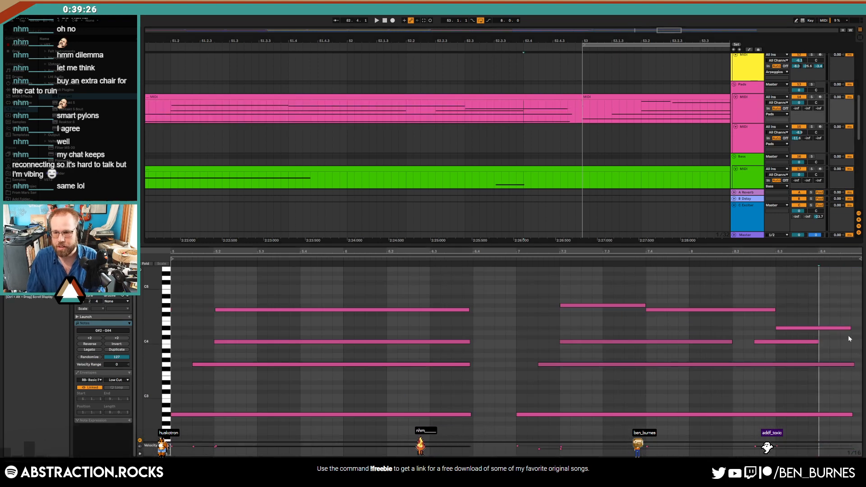
pyautogui.moveTo(854, 308); pyautogui.dragTo(840, 427)
pyautogui.hotkey('shift', 'Left')
pyautogui.hotkey('shift', 'Left')
pyautogui.hotkey('shift', 'Left')
pyautogui.scroll(-2, 825, 403)
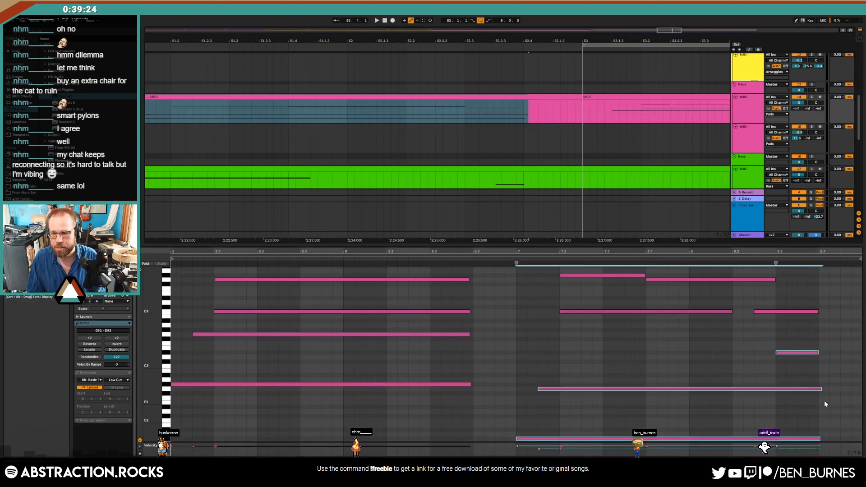
# - Delete the sliver of the Tongue melody clip in front of bar 53 and play from around 52.2
pyautogui.scroll(4, 529, 81)
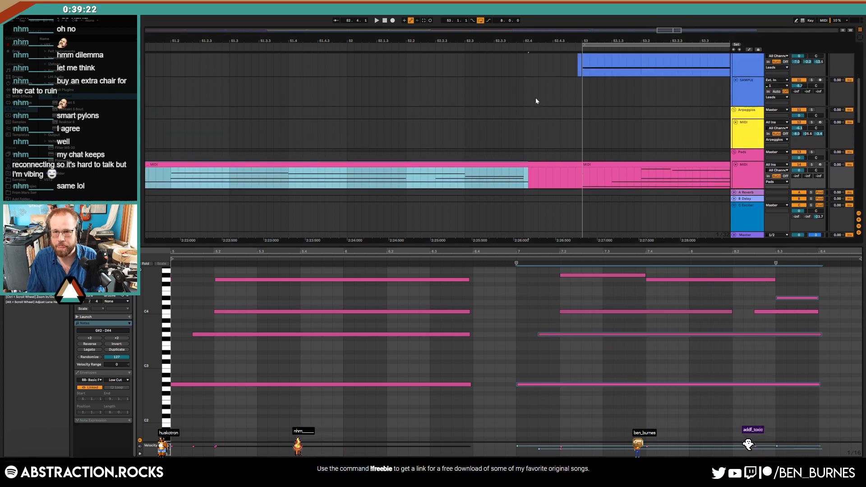
pyautogui.moveTo(578, 91); pyautogui.dragTo(567, 90)
pyautogui.press('Delete')
pyautogui.click(396, 46)
pyautogui.scroll(4, 518, 126)
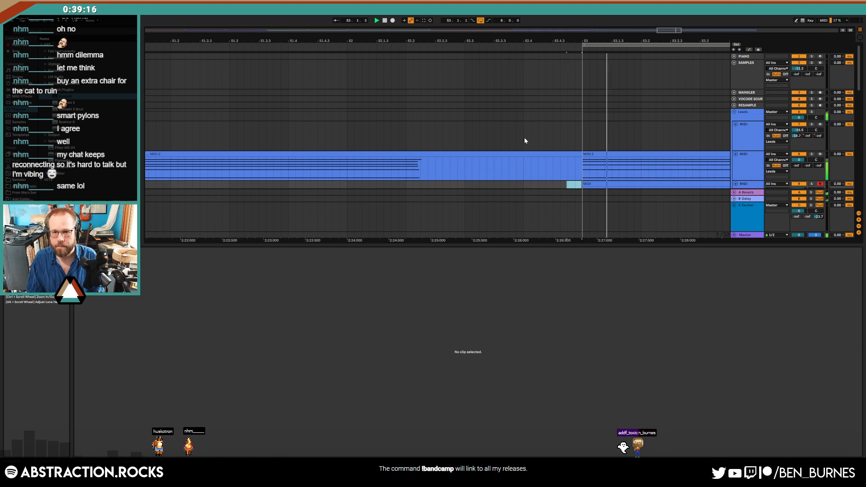
# - Trim the end of the last sustain pedal block in the electric piano clip that leads into bar 53
pyautogui.scroll(-3, 524, 137)
pyautogui.click(539, 132)
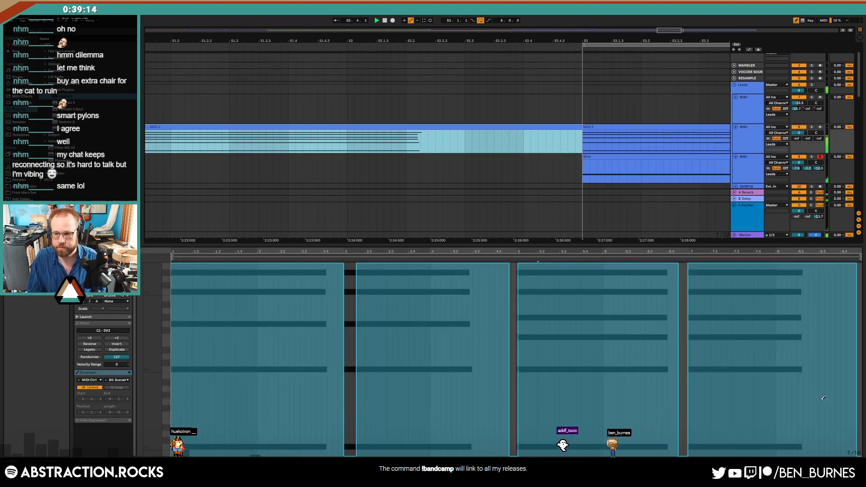
pyautogui.moveTo(843, 454); pyautogui.dragTo(854, 454)
pyautogui.press('b')
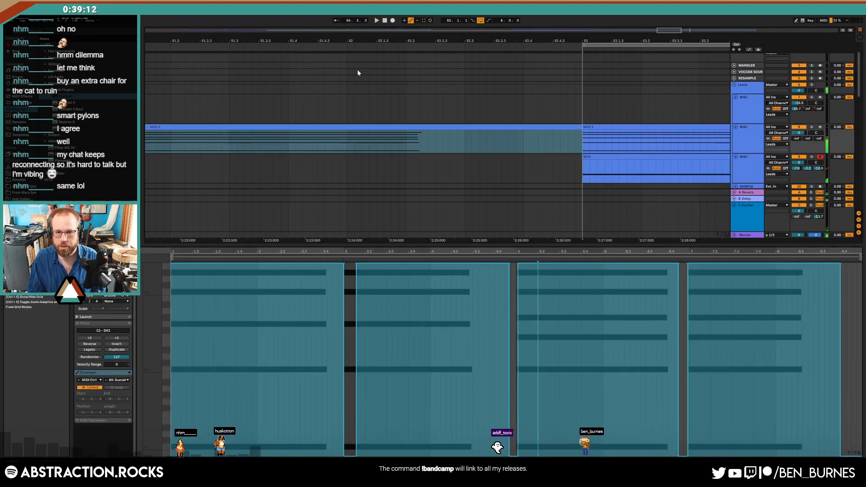
# - Play the transition from bar 51 into bar 53 to check the break
pyautogui.click(161, 46)
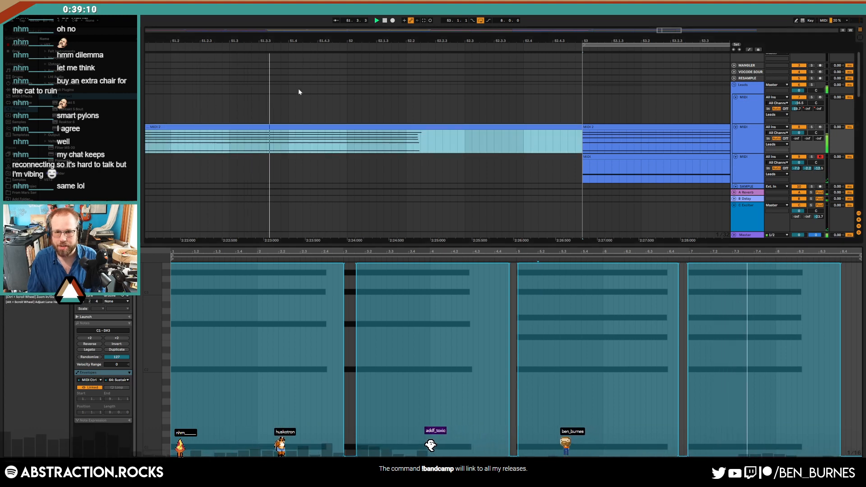
pyautogui.moveTo(532, 134); pyautogui.dragTo(579, 139)
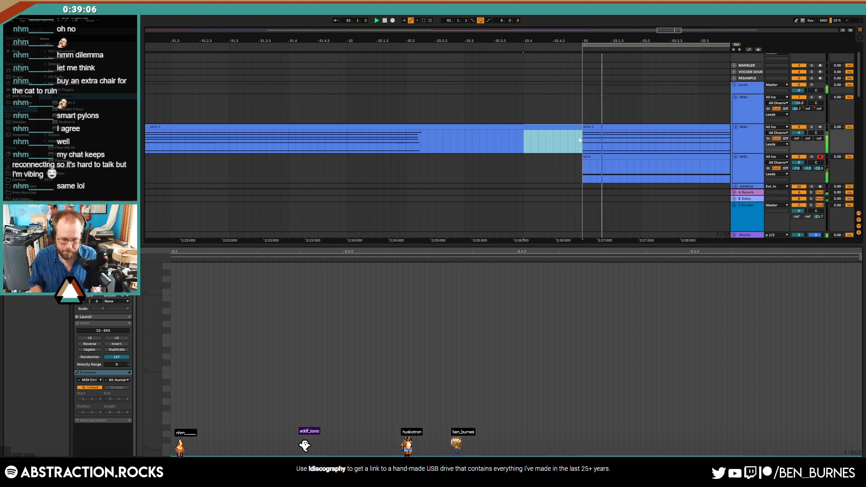
pyautogui.hotkey('shift', 'Tab')
pyautogui.press('space')
pyautogui.scroll(-2, 581, 87)
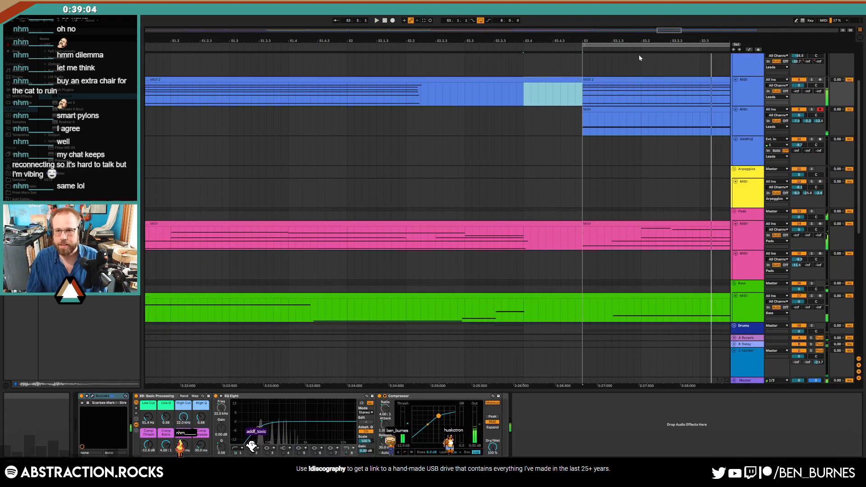
# - Zoom the arrangement out to show bars 42 to 63 and replay it from about bar 43
pyautogui.moveTo(668, 30); pyautogui.dragTo(665, 4)
pyautogui.scroll(-1, 626, 221)
pyautogui.scroll(-5, 628, 221)
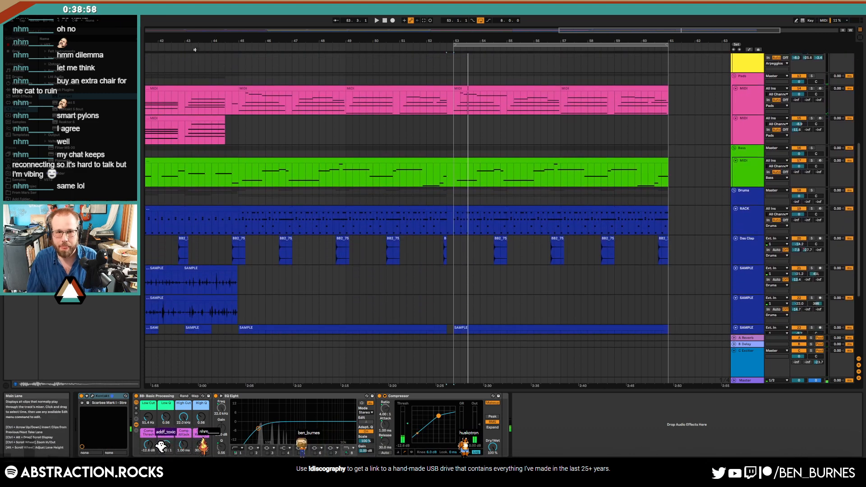
pyautogui.scroll(-2, 403, 256)
pyautogui.scroll(6, 521, 297)
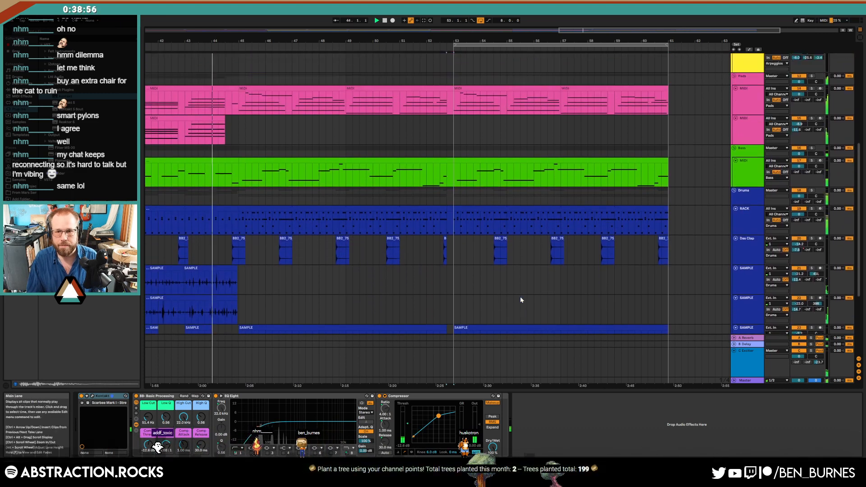
pyautogui.scroll(8, 510, 296)
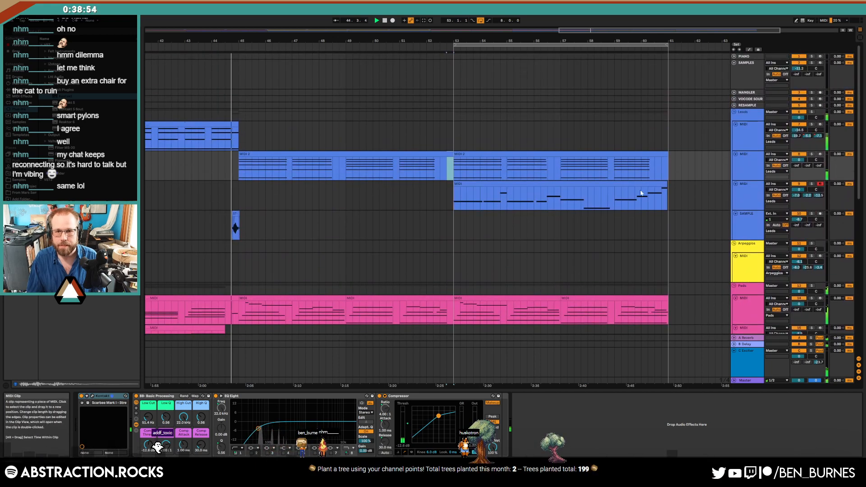
# - Arm the Massive lead track, copy the electric piano clip at bar 53 onto it, and transpose its notes up one octave
pyautogui.click(746, 144)
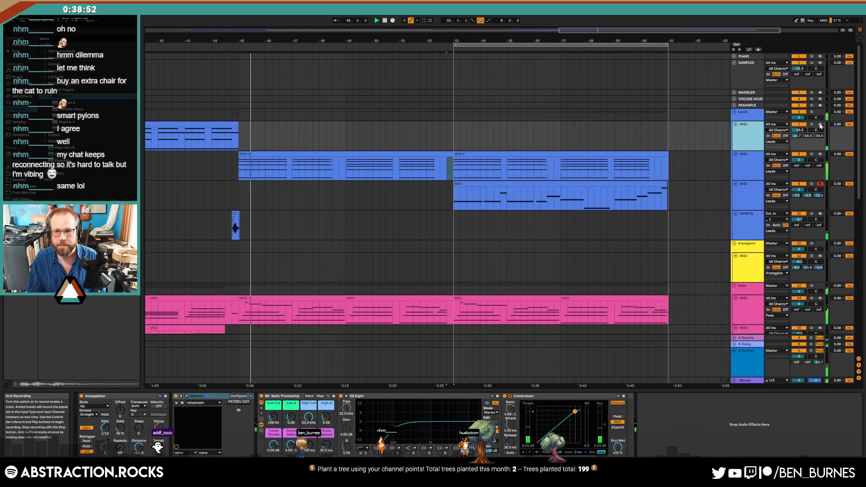
pyautogui.click(819, 126)
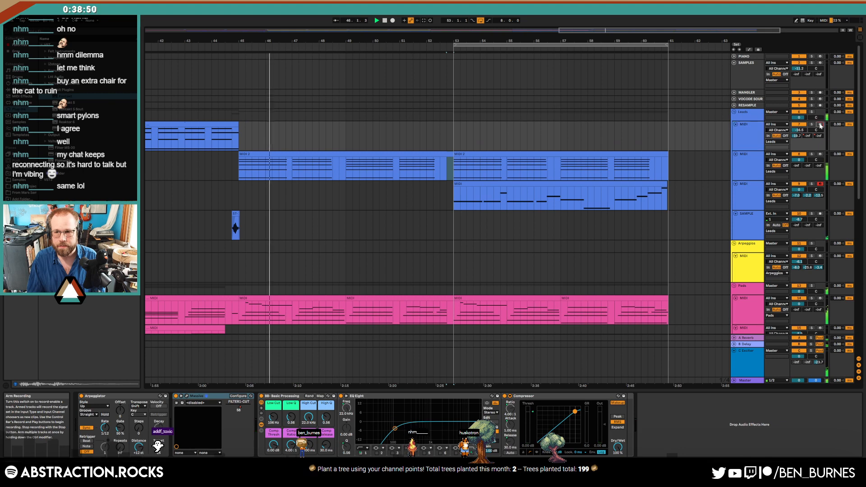
pyautogui.moveTo(478, 172); pyautogui.dragTo(478, 142)
pyautogui.doubleClick(484, 123)
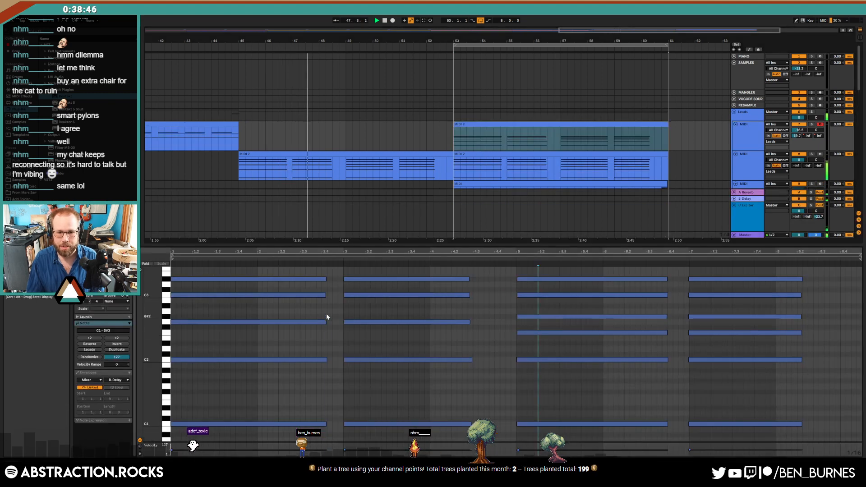
pyautogui.hotkey('shift', 'Up')
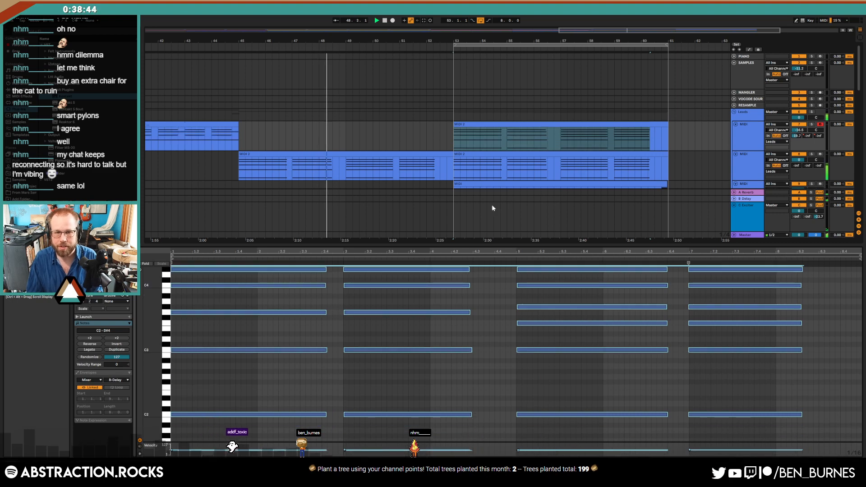
# - Automate Massive's FILTER1-CUT to ramp down from bar 52 to bar 53 and listen to the result
pyautogui.hotkey('shift', 'Tab')
pyautogui.press('a')
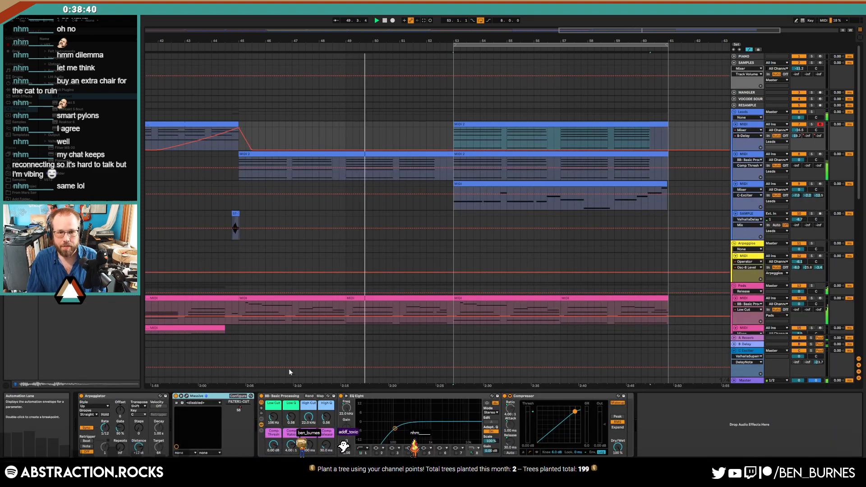
pyautogui.click(240, 408)
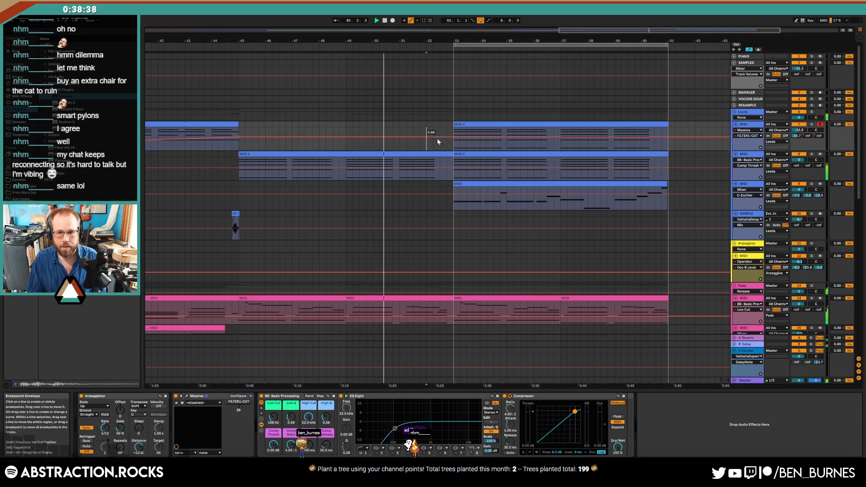
pyautogui.moveTo(451, 136); pyautogui.dragTo(453, 143)
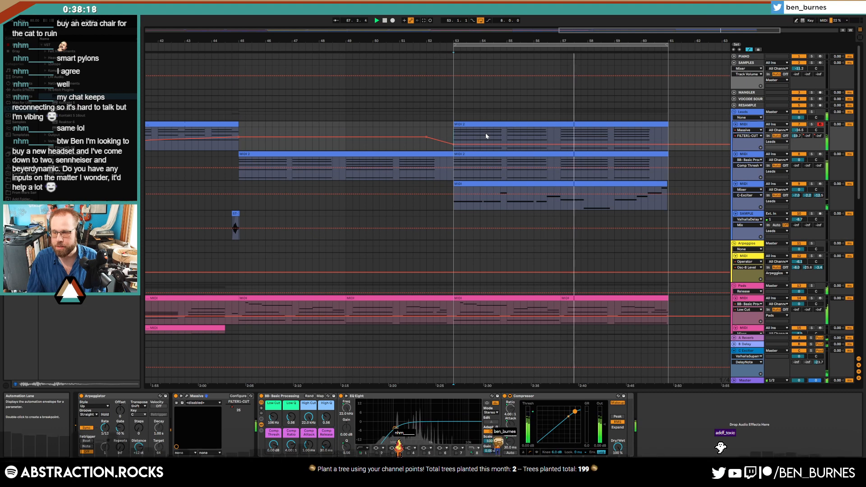
pyautogui.press('space')
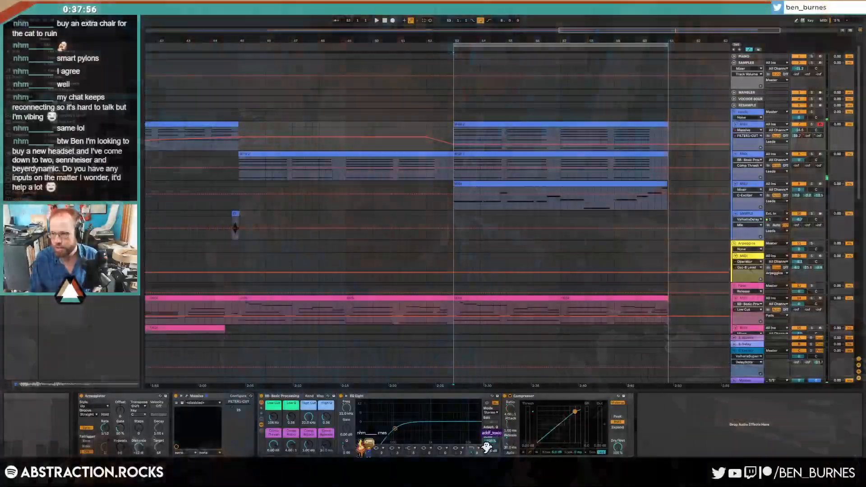
# - While playing from about bar 51, lower the Tongue track's compressor threshold to about -17 dB and raise its low cut
pyautogui.click(395, 46)
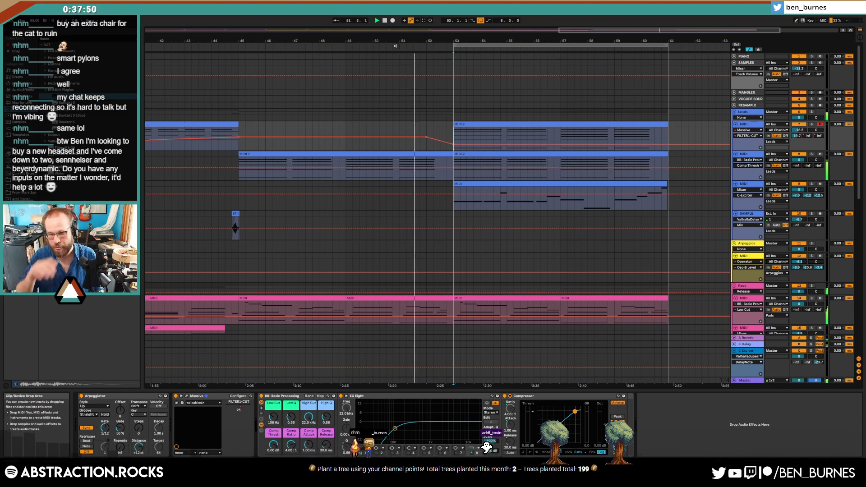
pyautogui.click(745, 184)
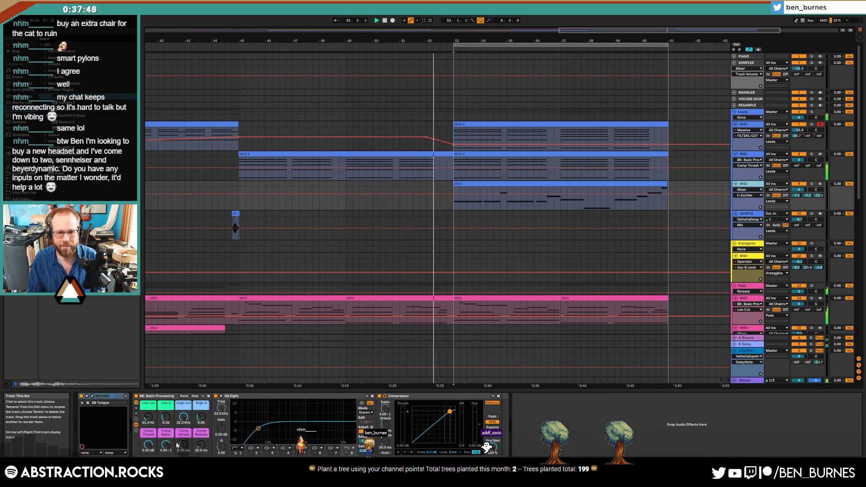
pyautogui.click(149, 445)
pyautogui.moveTo(148, 445); pyautogui.dragTo(148, 451)
pyautogui.moveTo(148, 418); pyautogui.dragTo(167, 415)
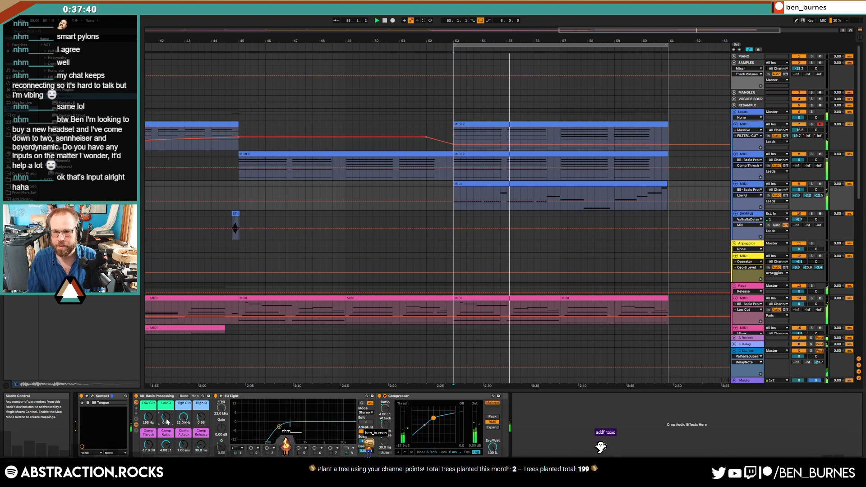
# - In the Tongue melody clip, start the G#3 note an eighth note before clip bar 5 and shorten the preceding A#3 to meet it
pyautogui.doubleClick(539, 183)
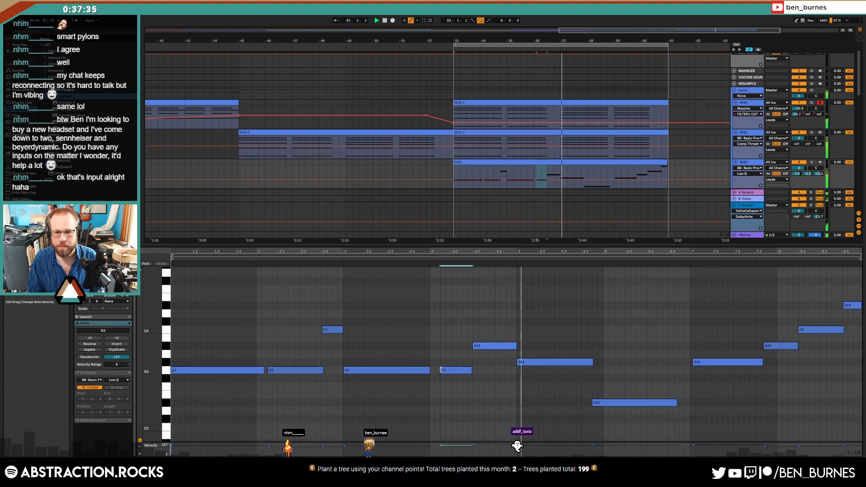
pyautogui.click(441, 370)
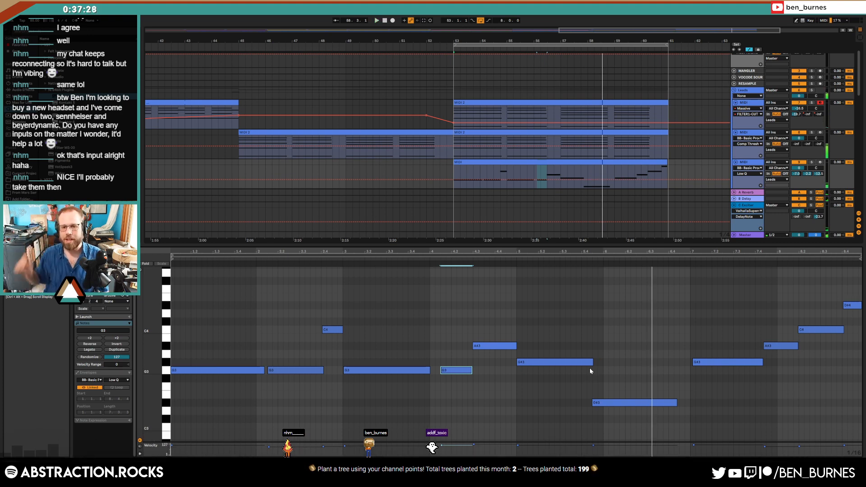
pyautogui.click(516, 361)
pyautogui.moveTo(515, 361); pyautogui.dragTo(506, 346)
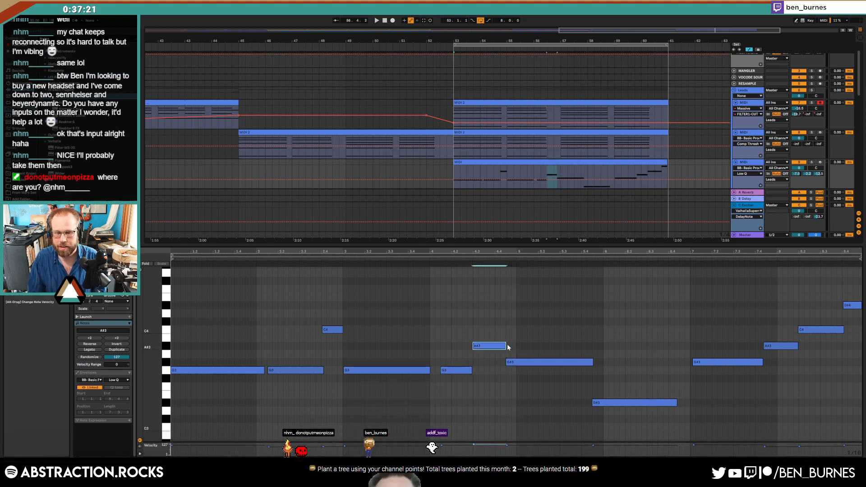
# - Play the section from around bar 44 and show the whole arrangement to review it
pyautogui.click(287, 370)
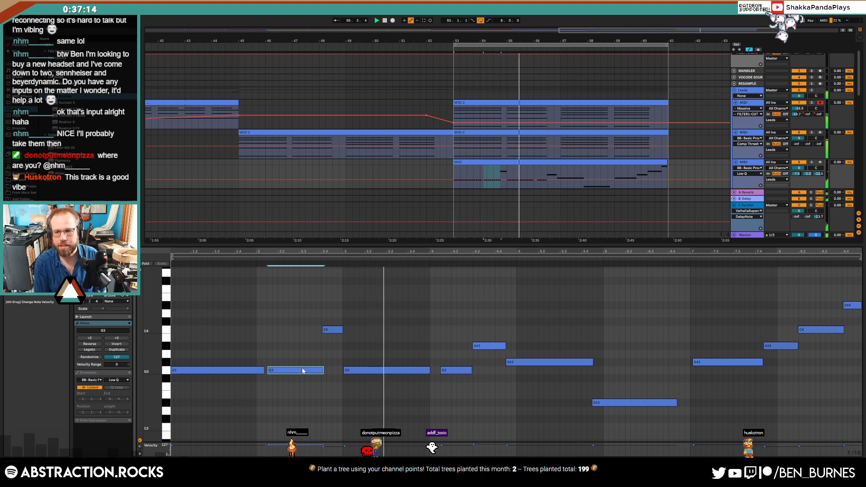
pyautogui.hotkey('shift', 'Tab')
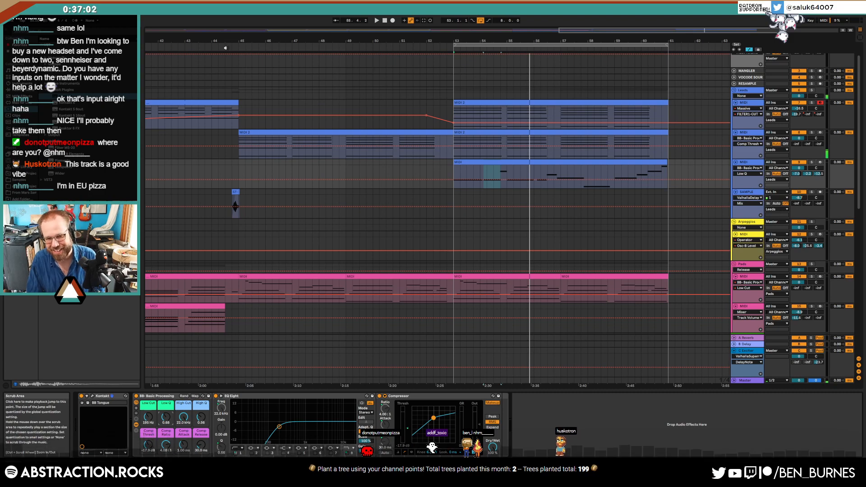
pyautogui.hotkey('shift', 'Tab')
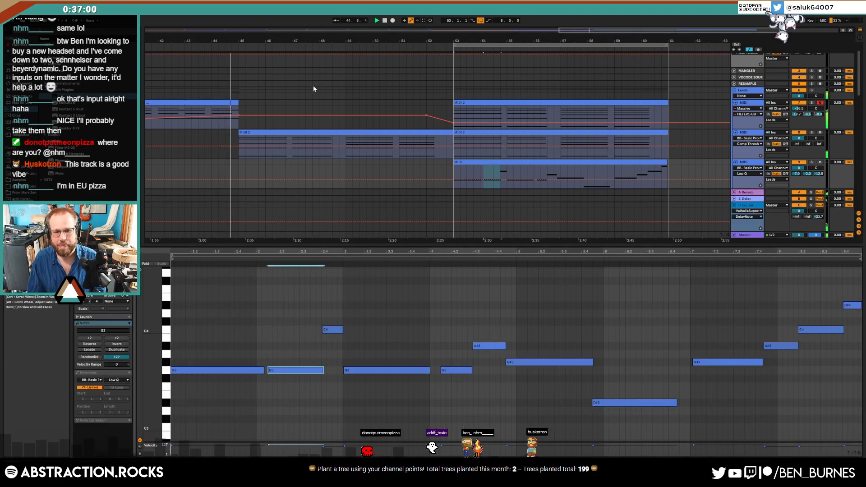
pyautogui.hotkey('shift', 'Tab')
pyautogui.press('x')
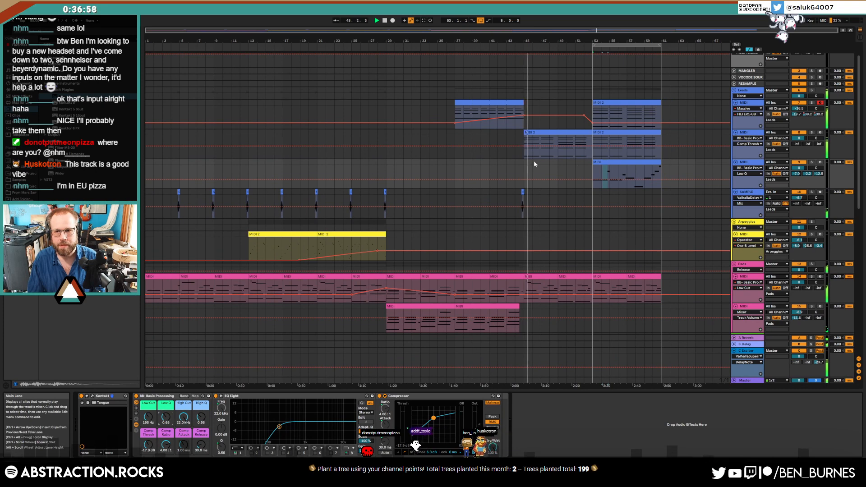
# - Flatten the Sustain Pedal envelope to its minimum across the Massive lead clip at bar 53 and return to its notes
pyautogui.doubleClick(646, 103)
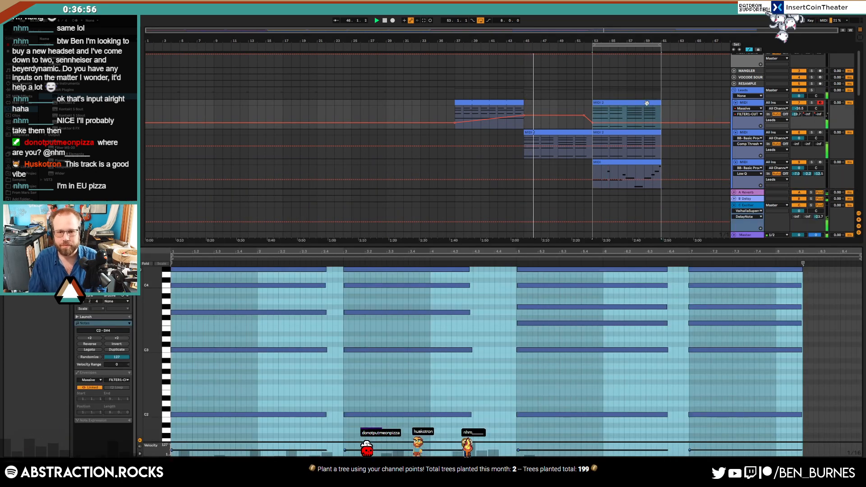
pyautogui.click(99, 382)
pyautogui.click(117, 380)
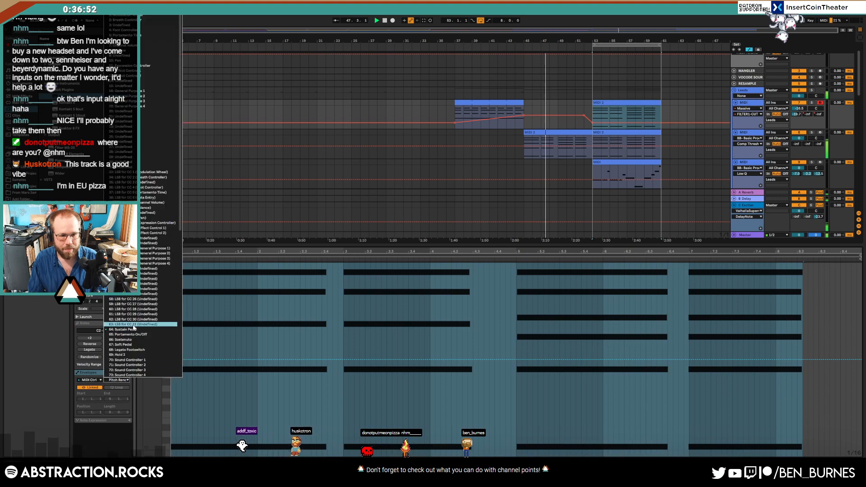
pyautogui.click(133, 329)
pyautogui.moveTo(309, 455); pyautogui.dragTo(857, 455)
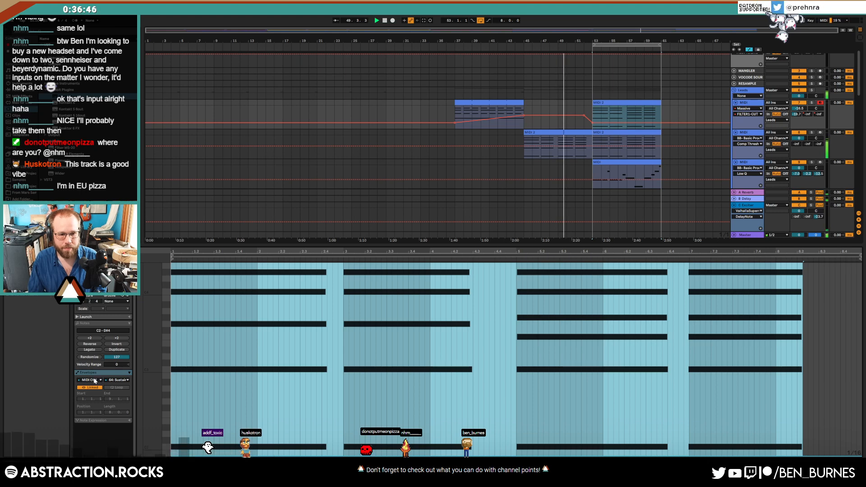
pyautogui.click(98, 332)
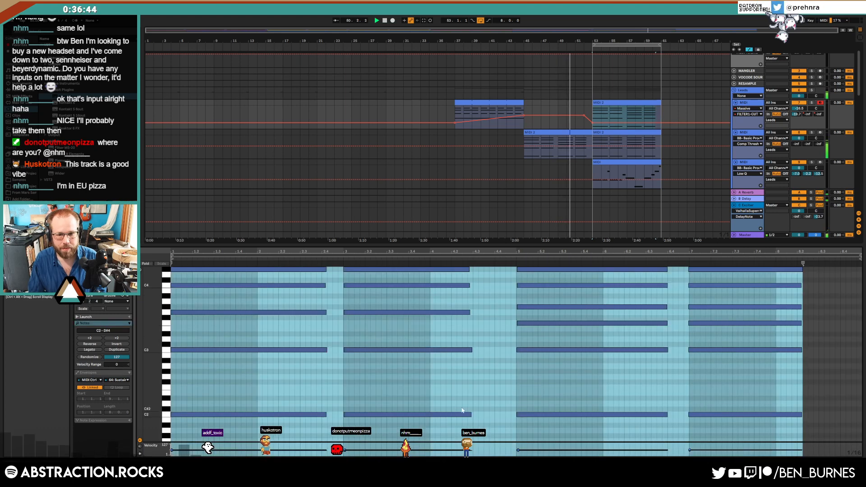
# - In the Massive lead clip, lengthen the second chord to beat 4 of clip bar 4 and slightly shorten the first and fourth chords
pyautogui.moveTo(485, 425); pyautogui.dragTo(493, 270)
pyautogui.moveTo(800, 426); pyautogui.dragTo(796, 269)
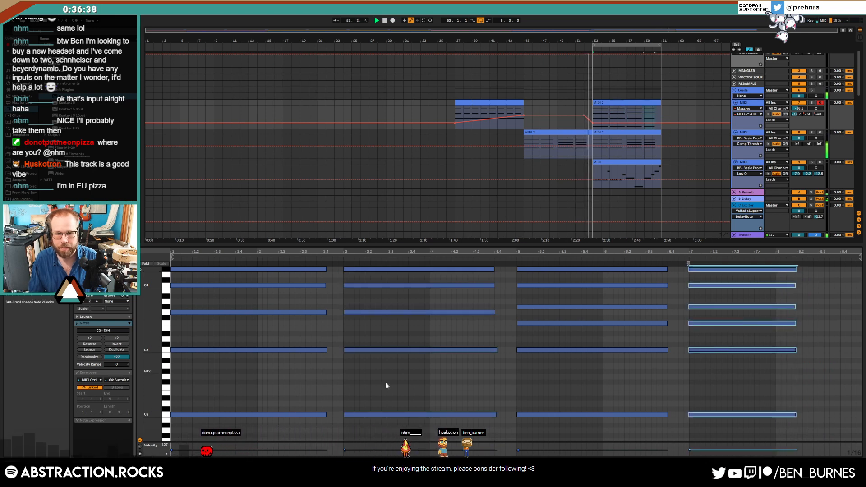
pyautogui.moveTo(323, 436); pyautogui.dragTo(321, 268)
pyautogui.hotkey('shift', 'Tab')
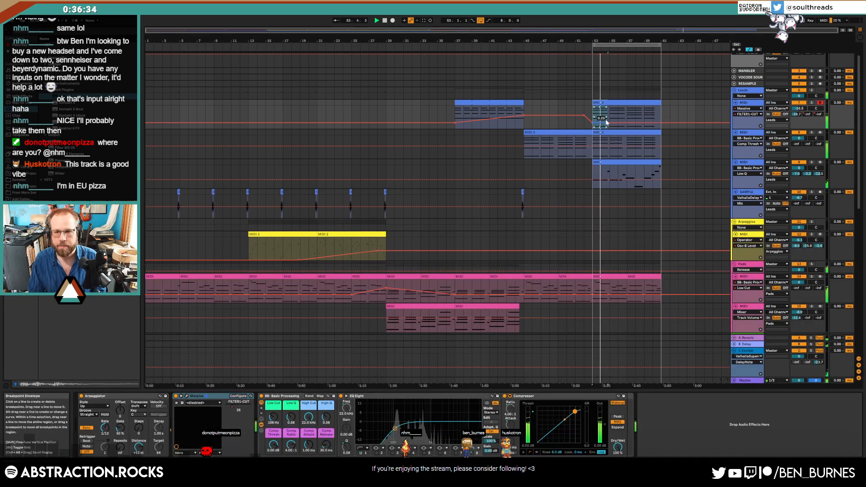
# - Hide the automation and duplicate the section from bar 53 to 61 across all tracks directly after itself, at bar 61
pyautogui.press('a')
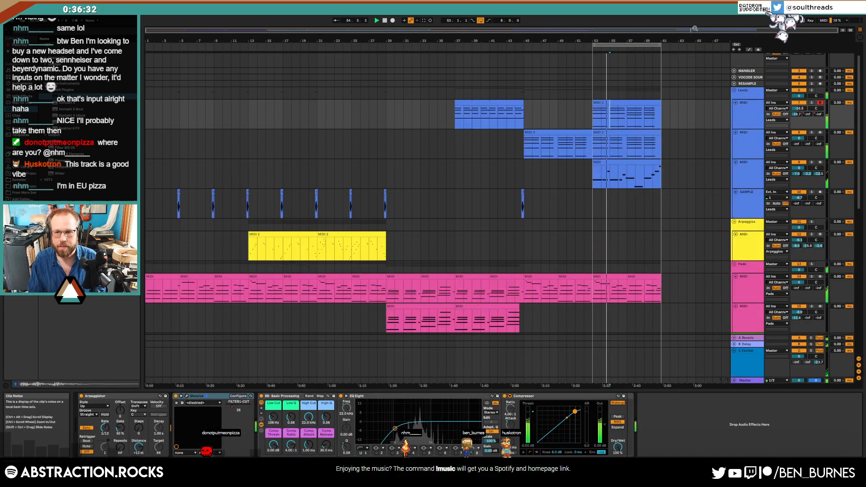
pyautogui.moveTo(694, 29); pyautogui.dragTo(631, 80)
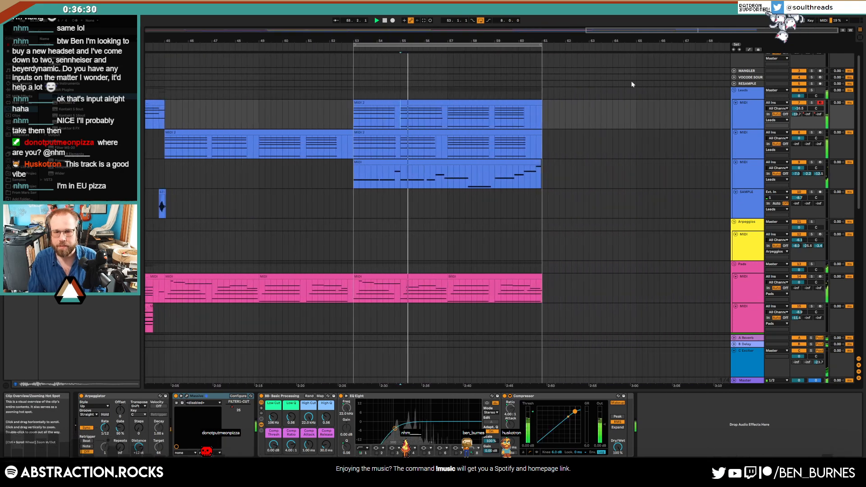
pyautogui.click(538, 119)
pyautogui.click(539, 163)
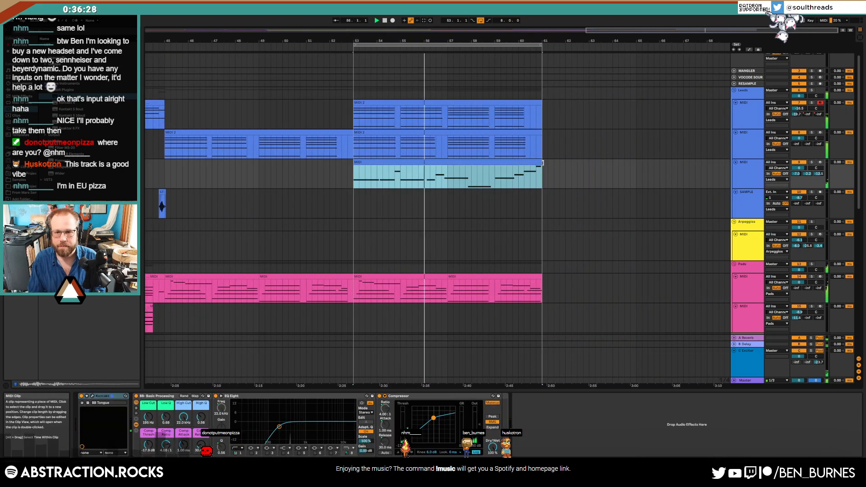
pyautogui.click(533, 104)
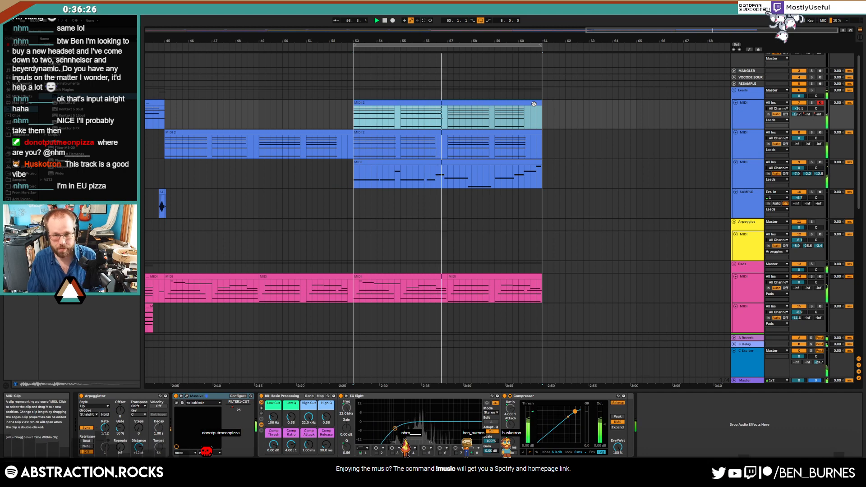
pyautogui.hotkey('ctrl', 'shift', 'd')
# - On the Massive lead track, ramp the FILTER1-CUT automation upward from bar 53 to bar 69
pyautogui.click(397, 105)
pyautogui.press('a')
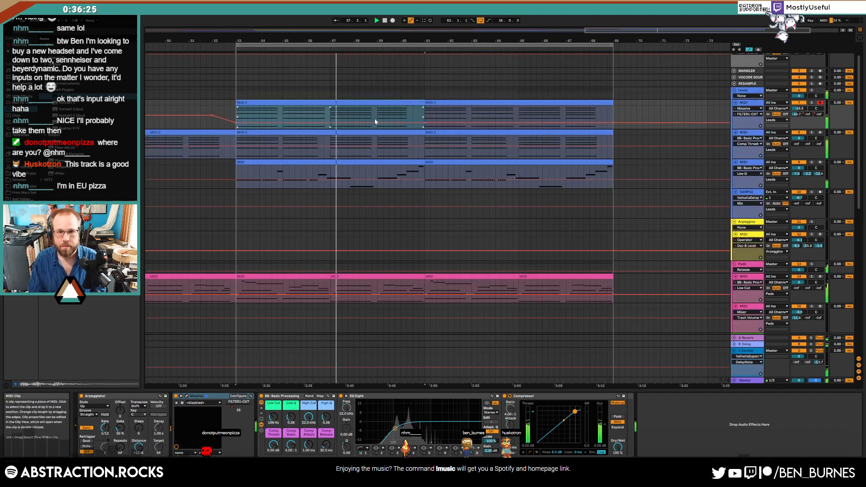
pyautogui.click(271, 116)
pyautogui.moveTo(424, 123)
pyautogui.mouseDown()
pyautogui.moveTo(613, 113)
pyautogui.moveTo(568, 119)
pyautogui.mouseUp()
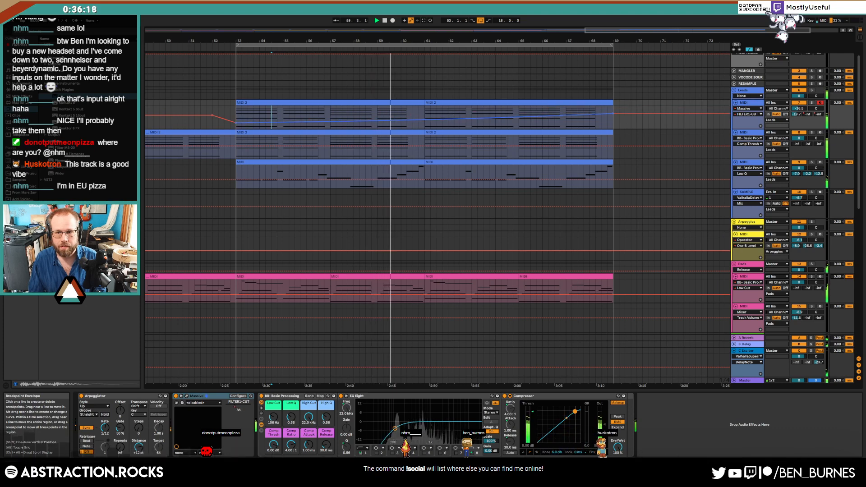
# - Stop playback, lower the end of the Massive filter cutoff ramp at bar 69, and return to the arrangement without automation
pyautogui.doubleClick(407, 102)
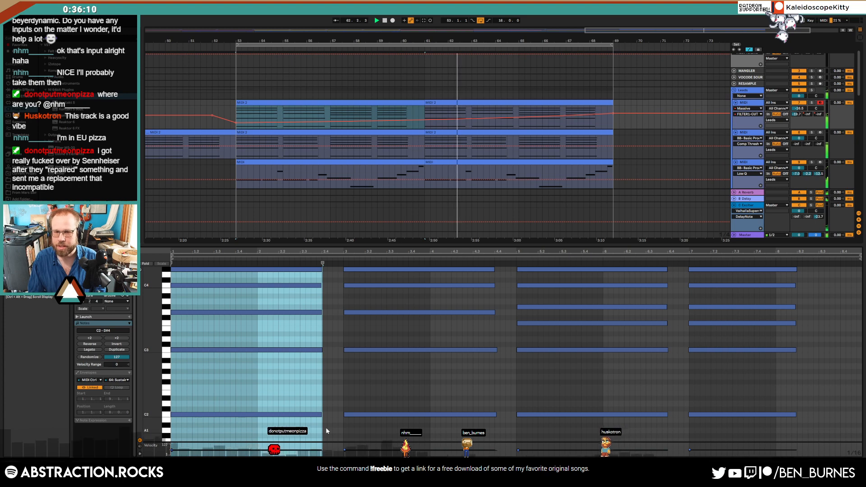
pyautogui.press('space')
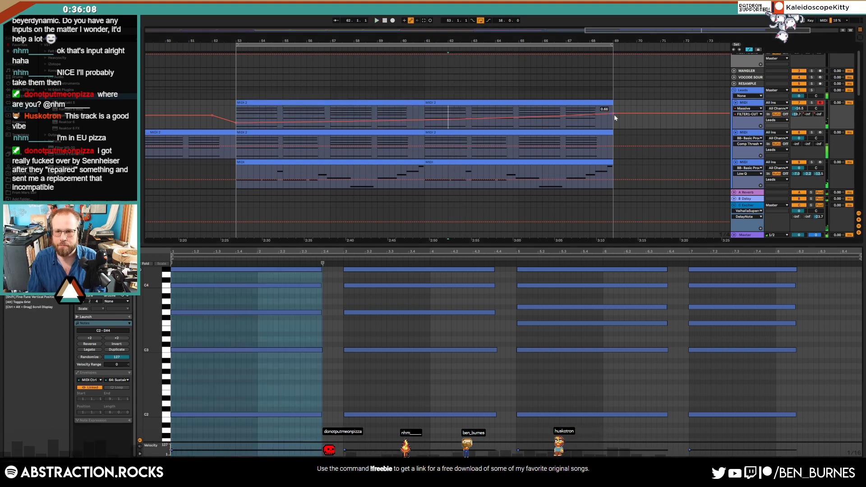
pyautogui.click(617, 111)
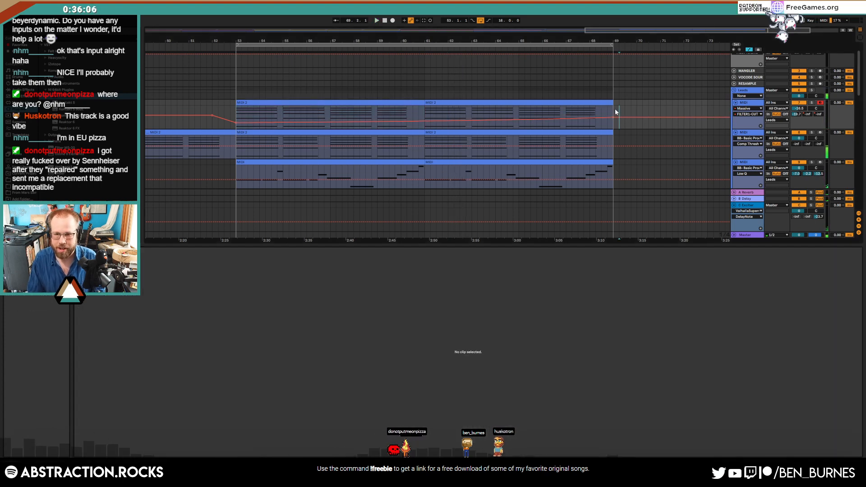
pyautogui.click(614, 112)
pyautogui.click(254, 112)
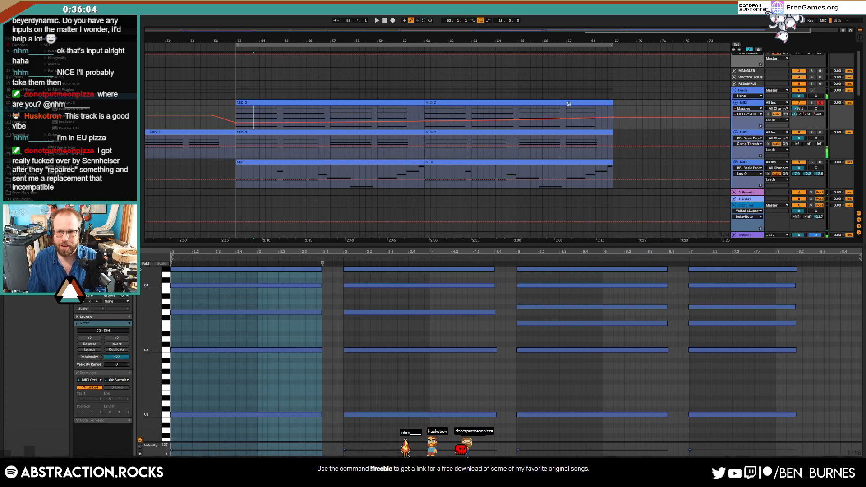
pyautogui.press('a')
pyautogui.hotkey('shift', 'Tab')
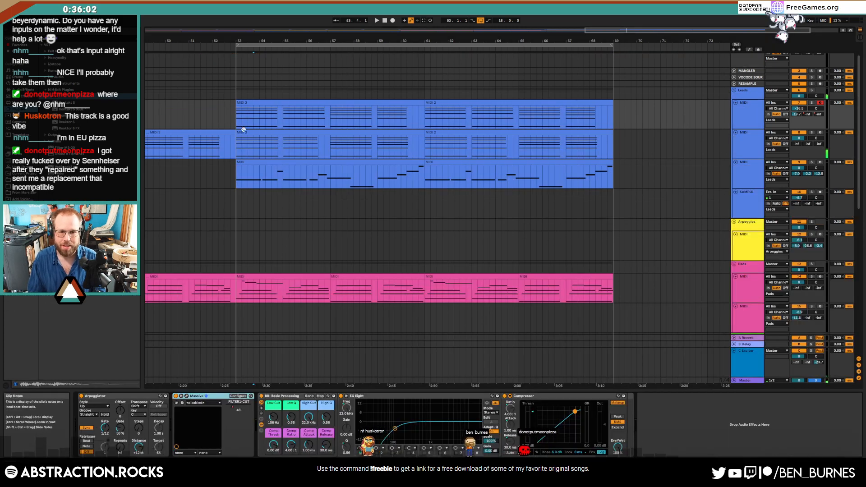
# - In the Tongue melody clip at bar 61, add a G4 about one bar long starting about an eighth note after the clip start
pyautogui.click(238, 174)
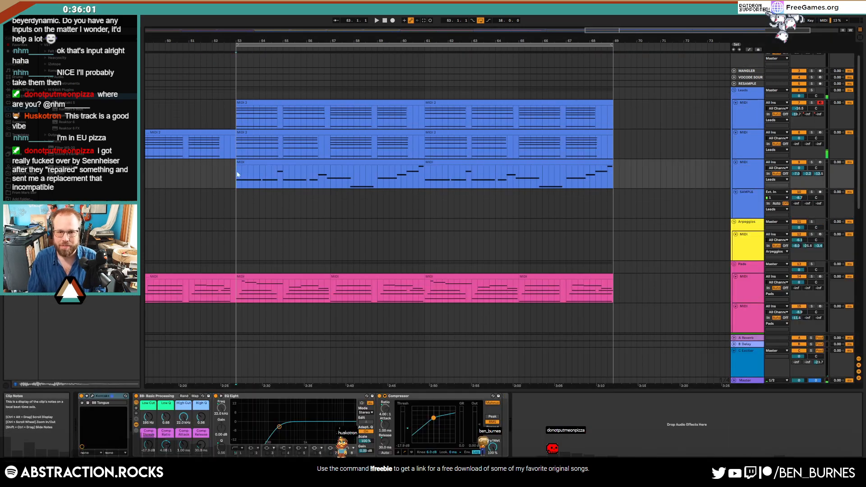
pyautogui.click(449, 161)
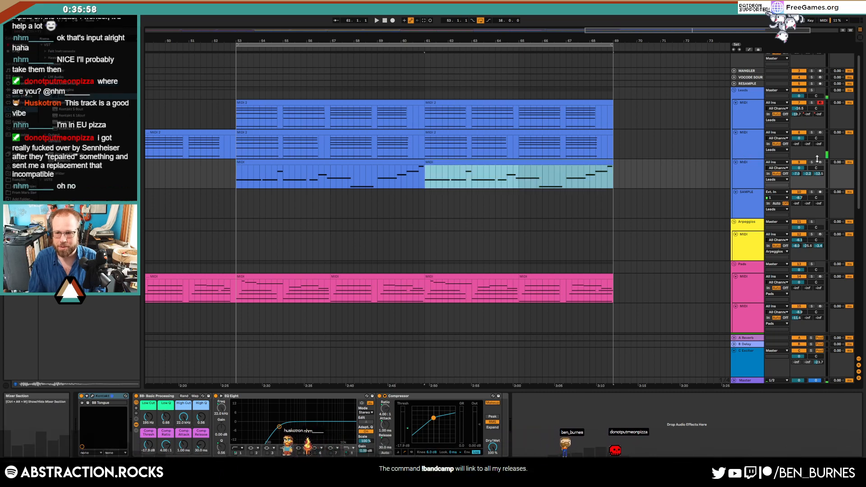
pyautogui.doubleClick(475, 162)
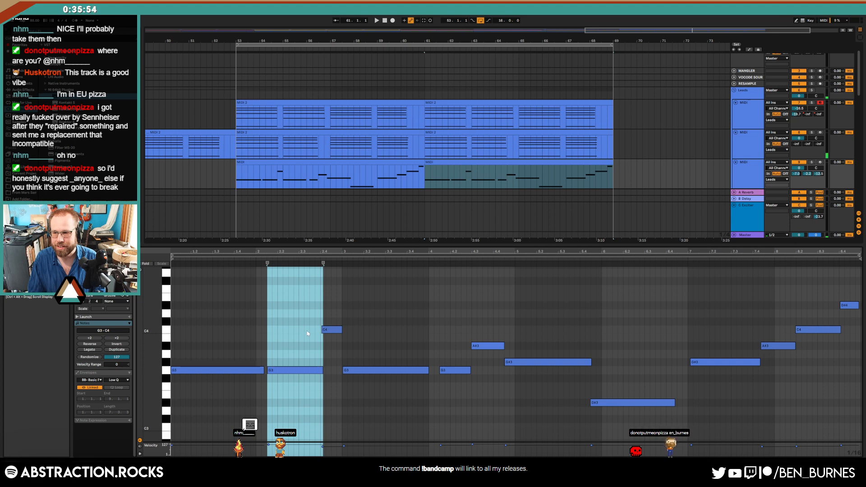
pyautogui.click(258, 334)
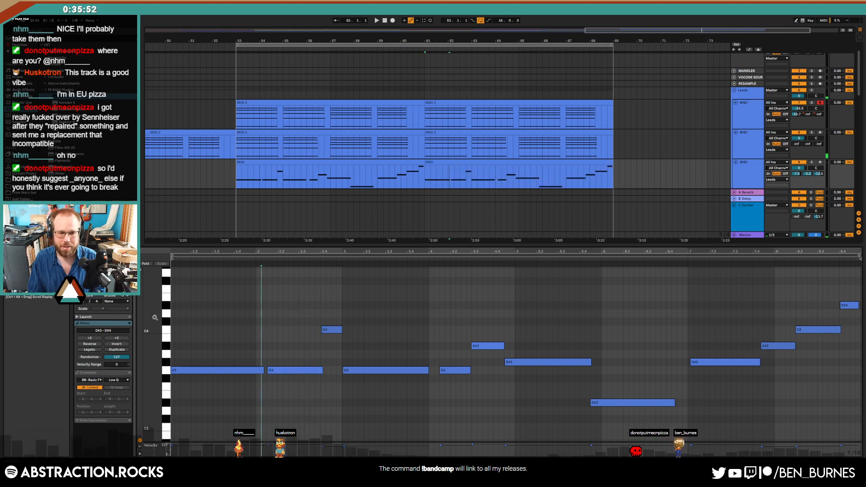
pyautogui.moveTo(155, 317); pyautogui.dragTo(138, 350)
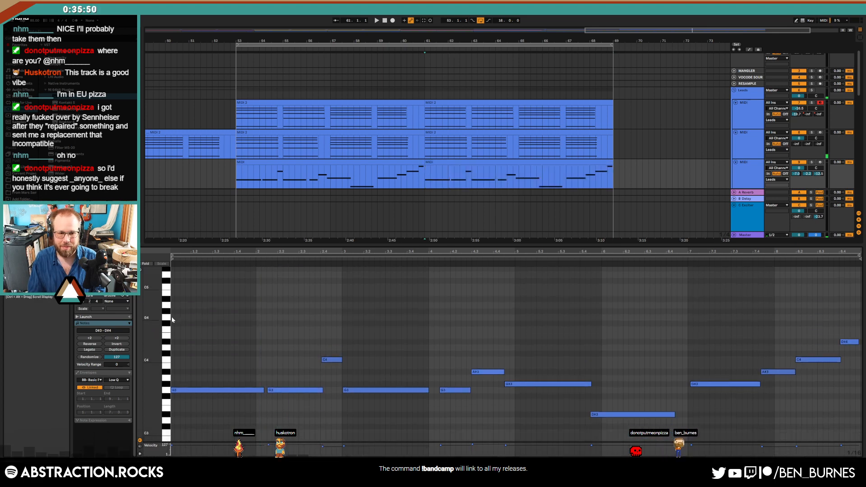
pyautogui.moveTo(177, 318); pyautogui.dragTo(265, 317)
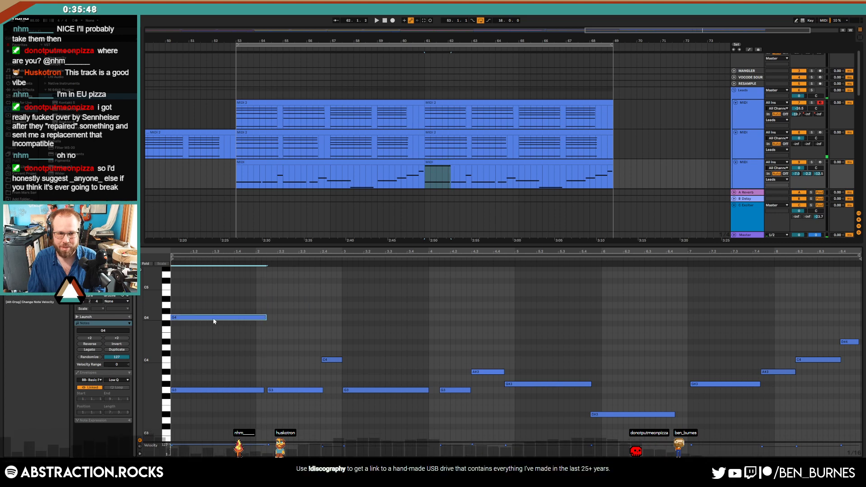
pyautogui.moveTo(200, 318); pyautogui.dragTo(210, 319)
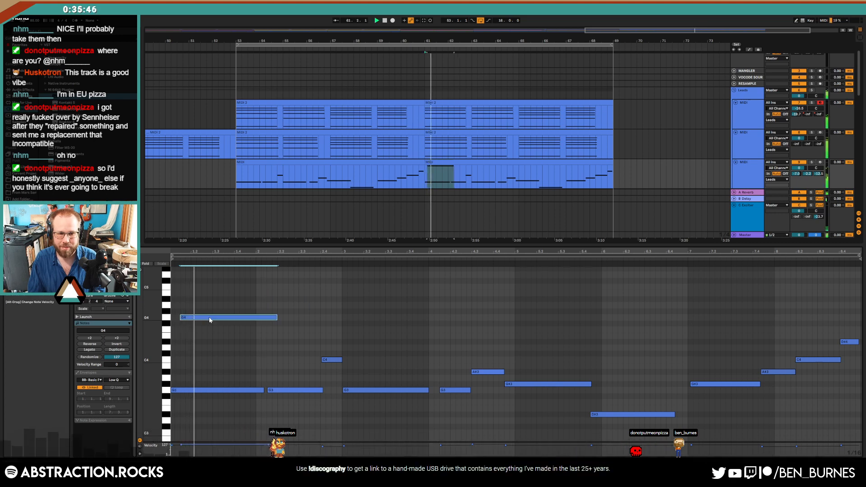
# - Add G4 notes leading up to and through clip bar 3 and a short D#4 in clip bar 2, and play the phrase
pyautogui.moveTo(277, 318)
pyautogui.mouseDown()
pyautogui.moveTo(267, 320)
pyautogui.moveTo(341, 320)
pyautogui.mouseUp()
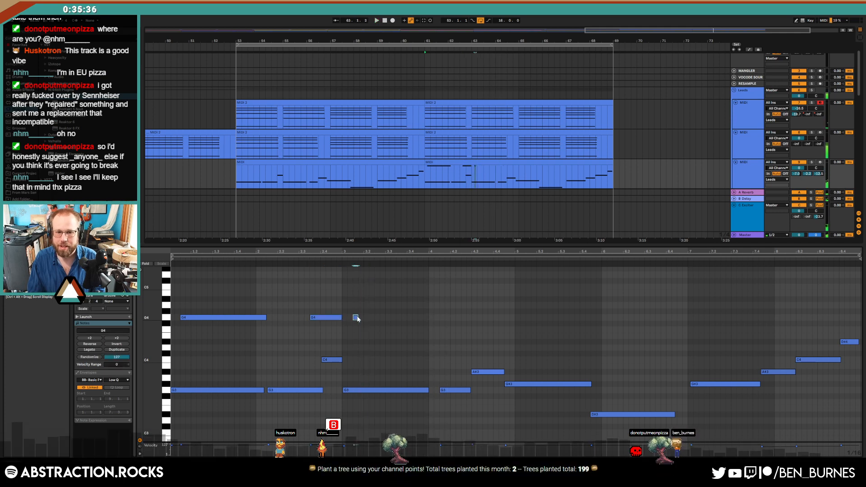
pyautogui.moveTo(355, 318); pyautogui.dragTo(439, 314)
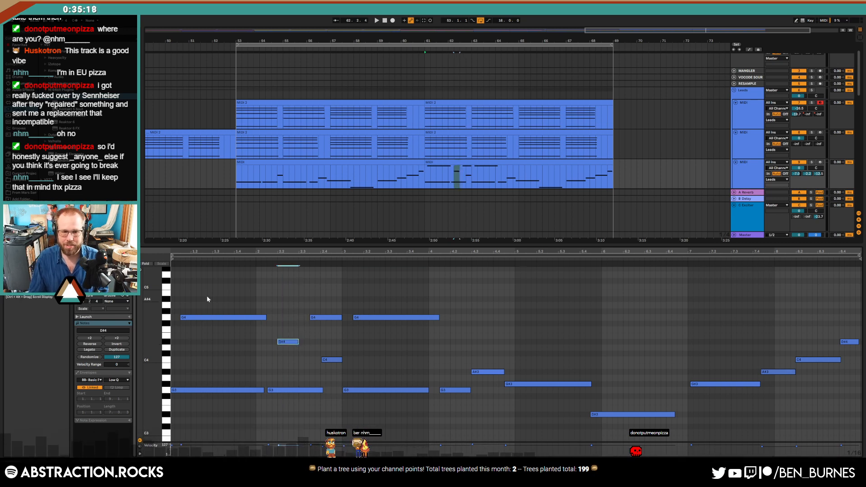
pyautogui.moveTo(206, 297); pyautogui.dragTo(407, 347)
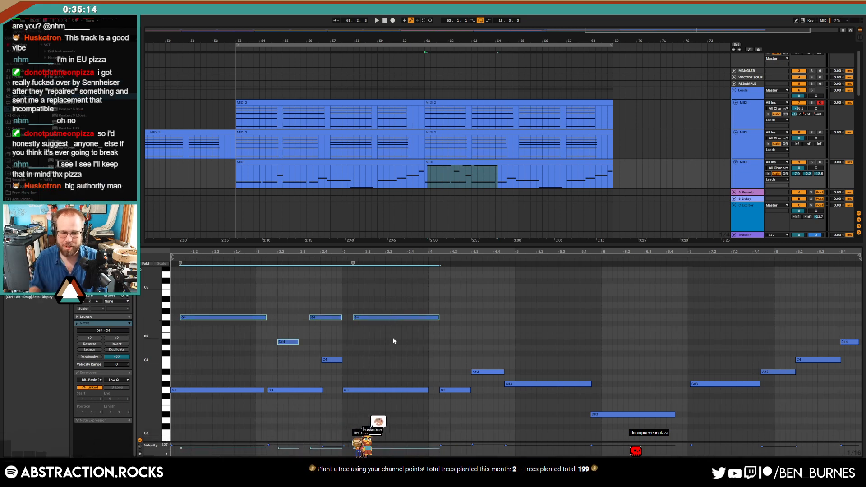
pyautogui.press('space')
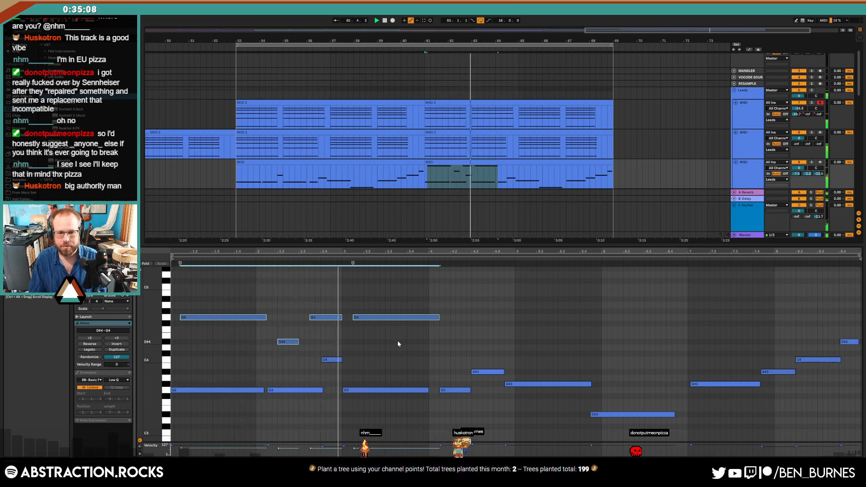
# - Continue the upper line with a short D#4 in clip bar 4, a longer D#4 in bar 5 and a G4 in bar 6, and play it
pyautogui.doubleClick(452, 340)
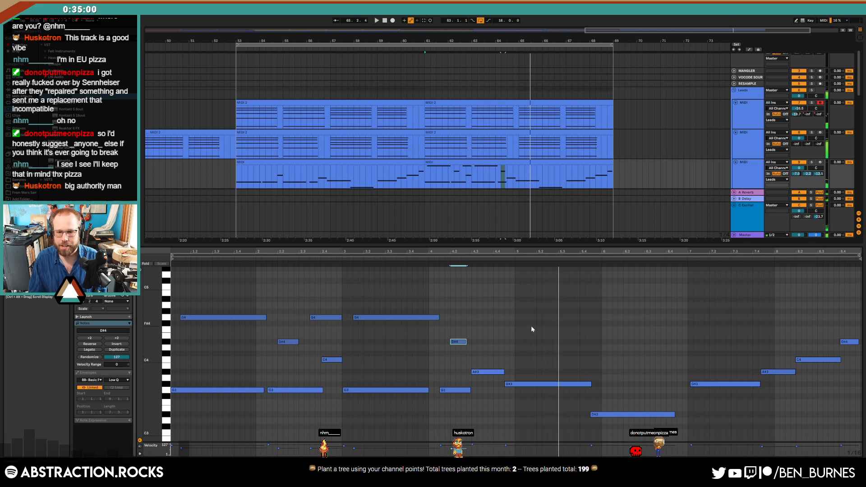
pyautogui.doubleClick(527, 340)
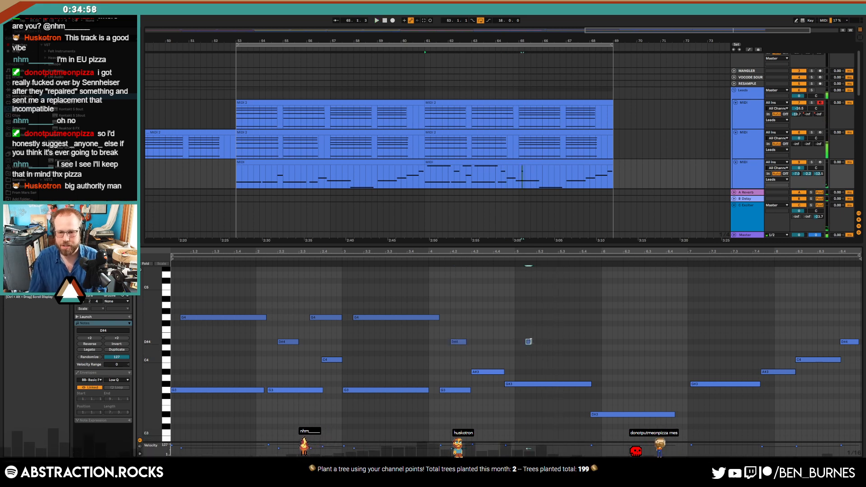
pyautogui.moveTo(530, 341); pyautogui.dragTo(590, 341)
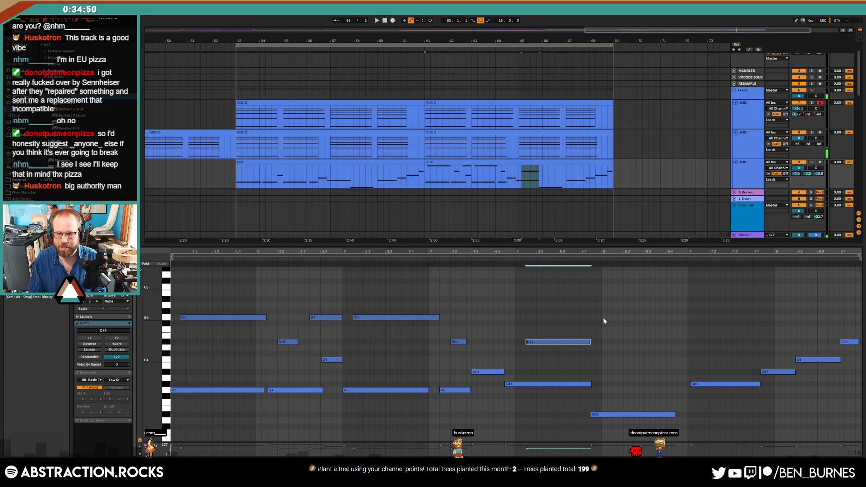
pyautogui.moveTo(603, 317); pyautogui.dragTo(675, 319)
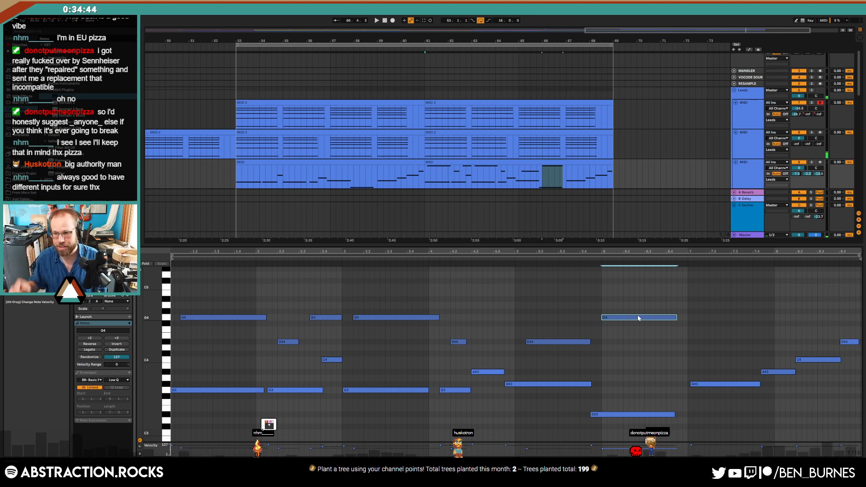
pyautogui.press('space')
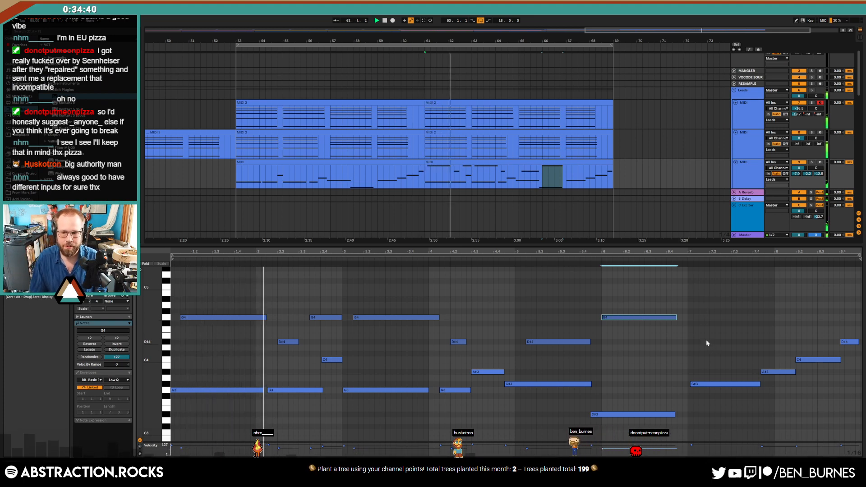
# - Shift the G#3 at clip bar 7 slightly earlier and add a D#4 above it that ends together with it
pyautogui.click(694, 384)
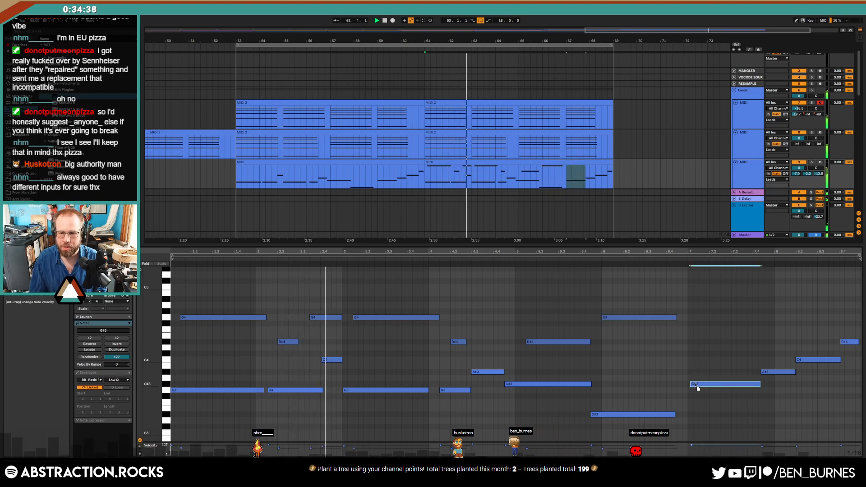
pyautogui.doubleClick(701, 341)
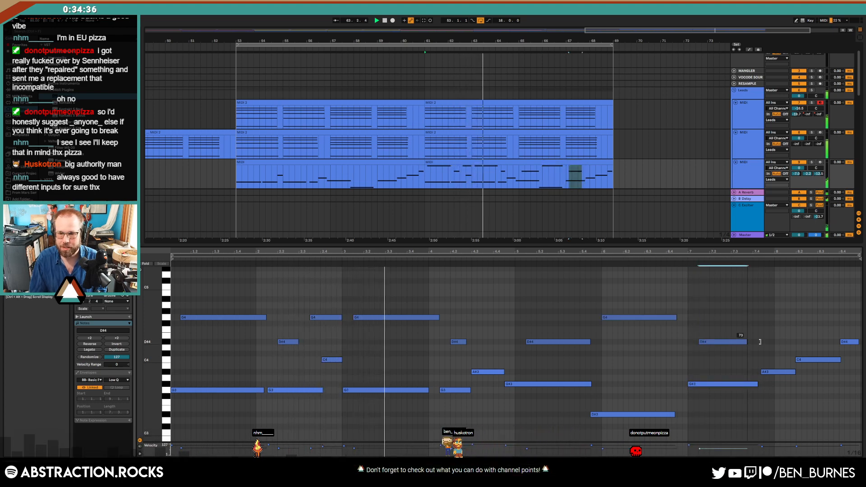
pyautogui.moveTo(747, 341); pyautogui.dragTo(758, 342)
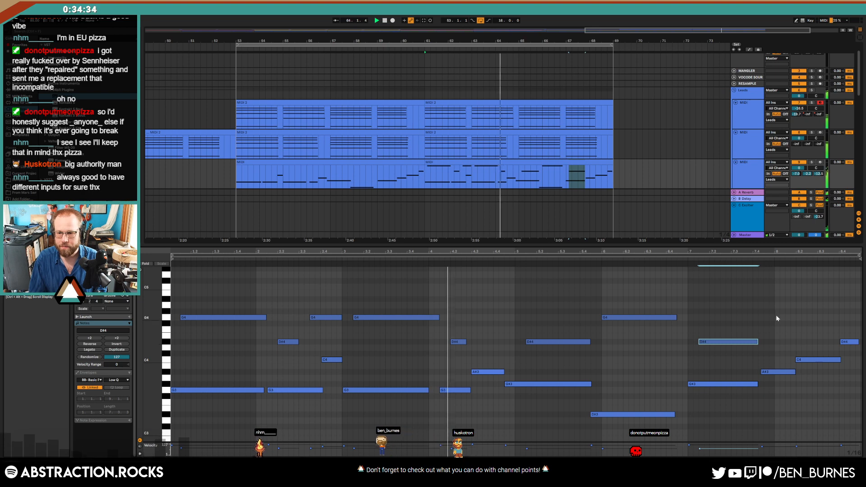
# - Start the A#3 before clip bar 8 slightly later and add a short G4 in bar 8 that leads into the final D#4
pyautogui.moveTo(771, 372); pyautogui.dragTo(774, 372)
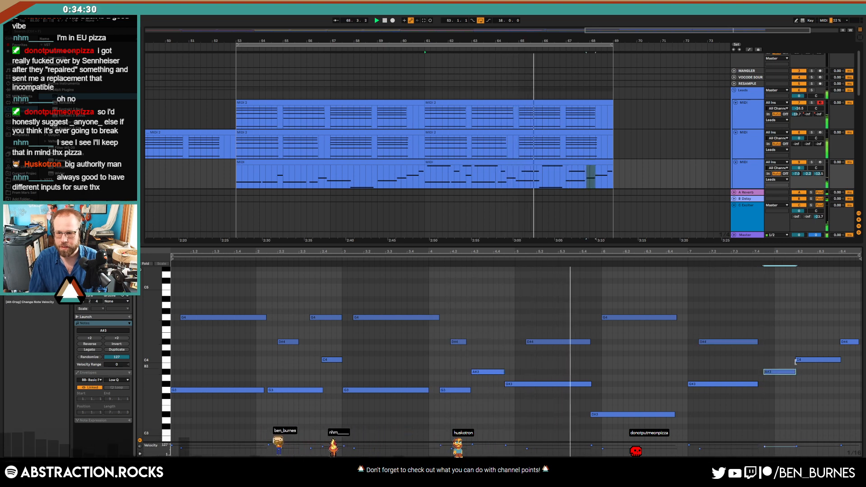
pyautogui.click(812, 359)
pyautogui.click(849, 342)
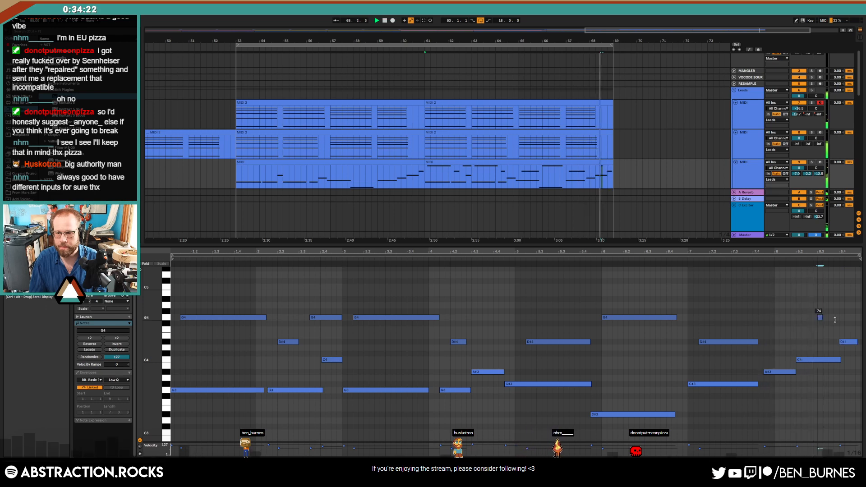
pyautogui.doubleClick(819, 318)
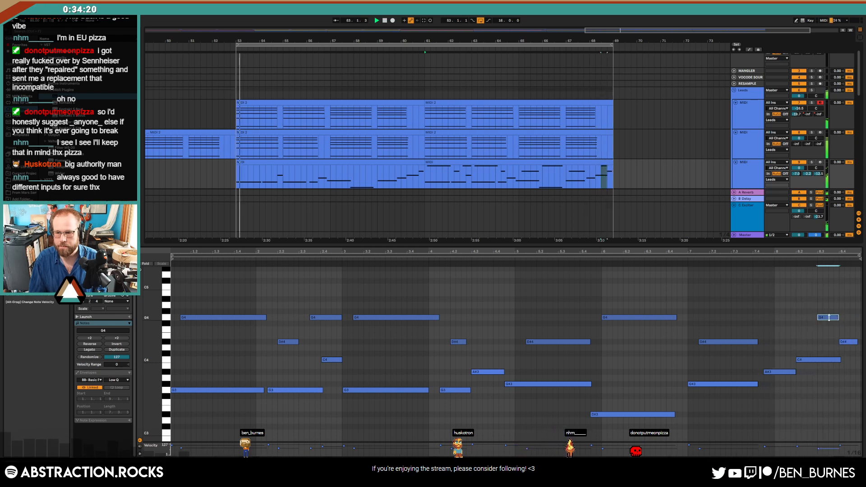
# - Copy the Tongue melody clip at bars 61 to 69 onto the Arpeggios MIDI track and assign the track colour to it
pyautogui.hotkey('shift', 'Tab')
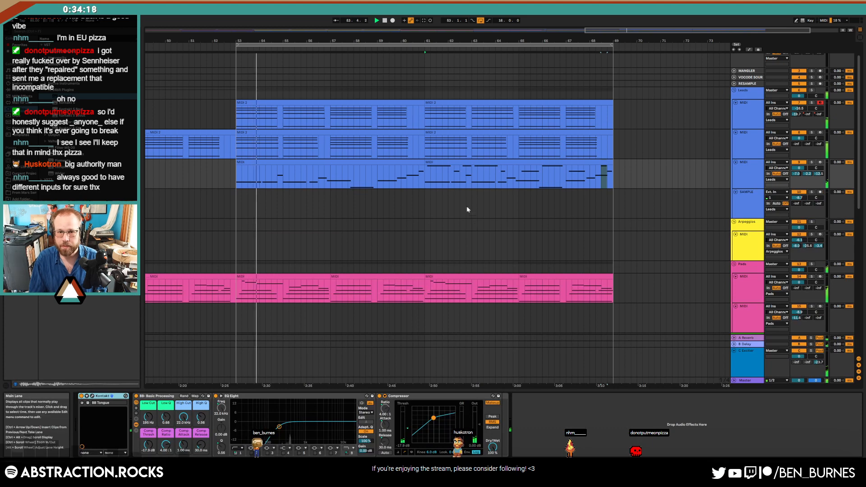
pyautogui.click(465, 161)
pyautogui.moveTo(465, 161); pyautogui.dragTo(465, 241)
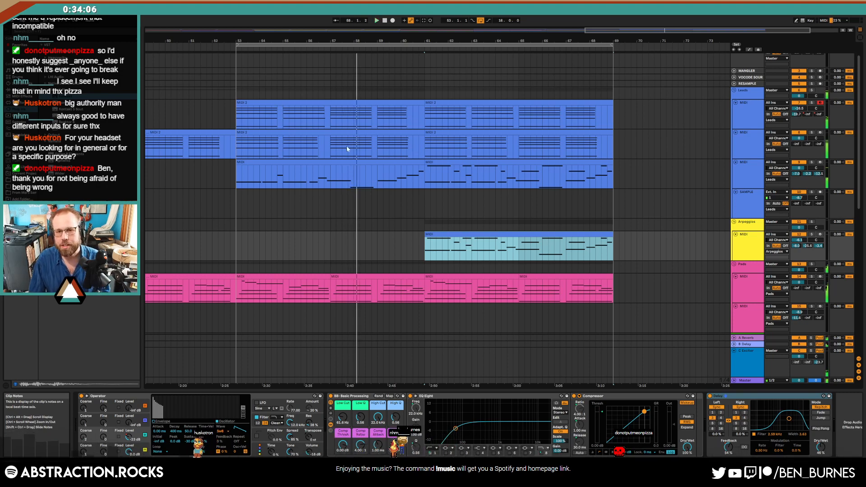
pyautogui.click(677, 239)
pyautogui.rightClick(742, 247)
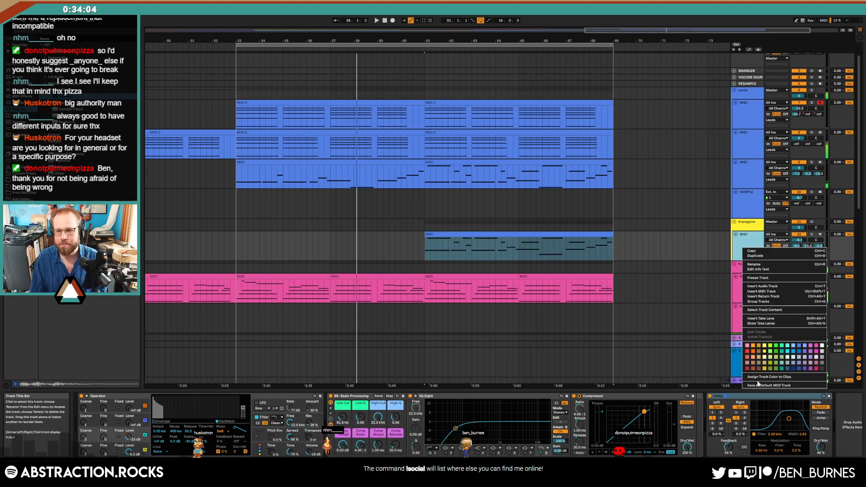
pyautogui.click(758, 383)
pyautogui.click(455, 247)
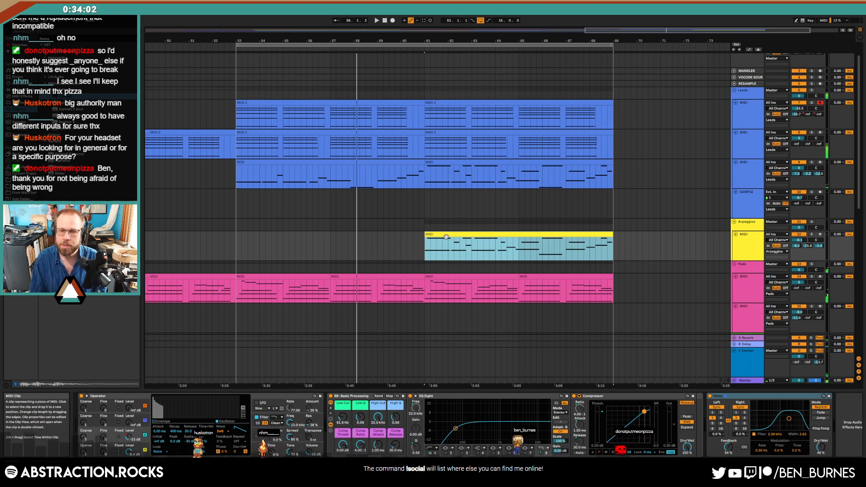
# - Shorten the first G4 and G3 notes of the copied arpeggio clip, making the G3 the shorter of the two
pyautogui.doubleClick(526, 234)
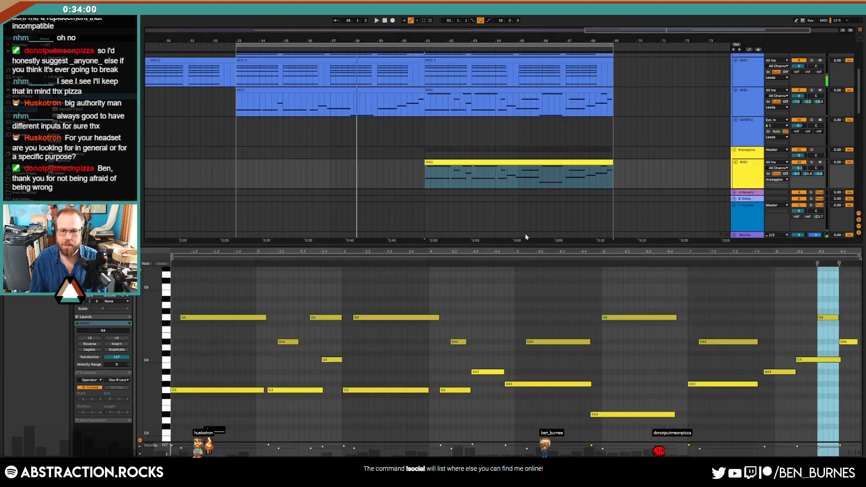
pyautogui.moveTo(235, 303); pyautogui.dragTo(223, 428)
pyautogui.moveTo(266, 317); pyautogui.dragTo(191, 319)
pyautogui.click(192, 394)
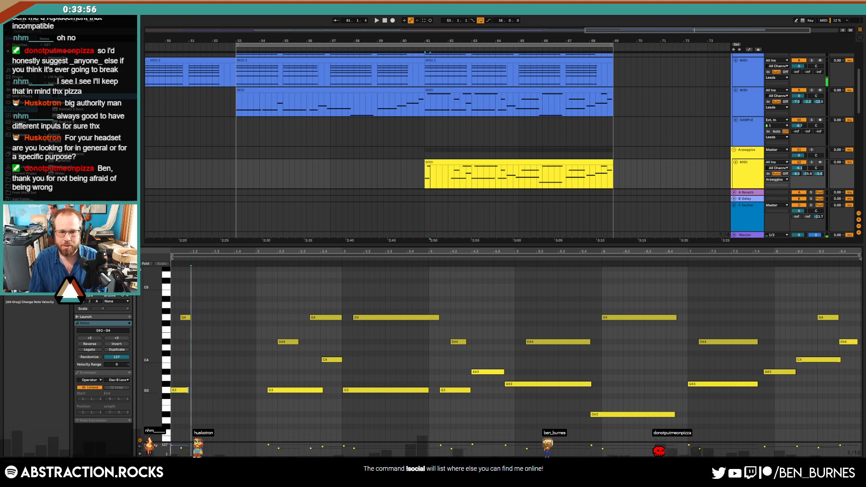
pyautogui.moveTo(188, 390); pyautogui.dragTo(180, 391)
pyautogui.click(202, 394)
# - Shorten all arpeggio notes from clip bar 2 to the end together by the same amount, and play the result
pyautogui.moveTo(296, 319); pyautogui.dragTo(849, 420)
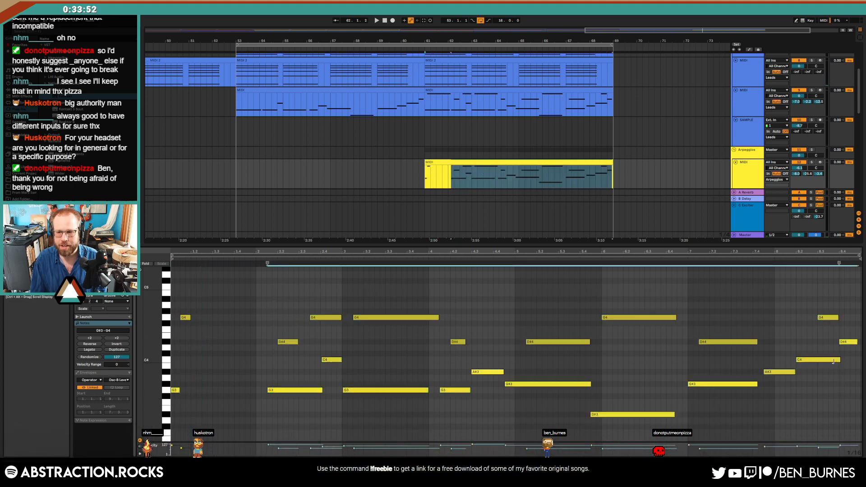
pyautogui.click(841, 364)
pyautogui.moveTo(795, 361); pyautogui.dragTo(803, 360)
pyautogui.click(355, 293)
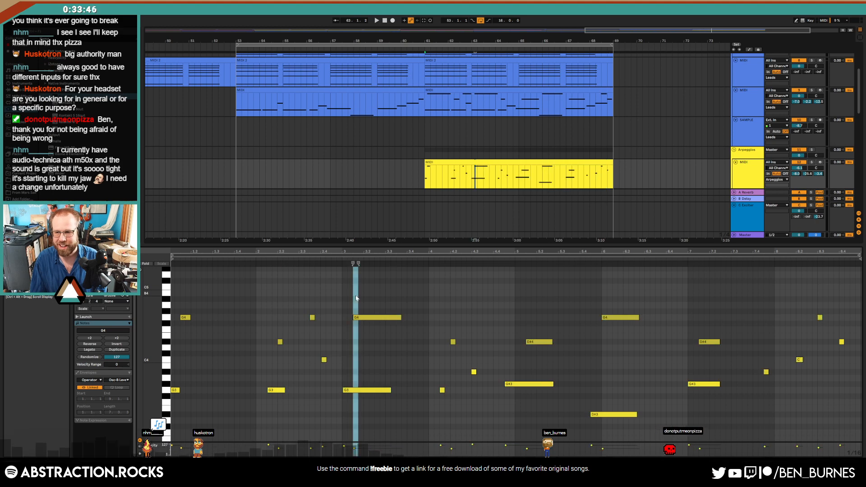
pyautogui.press('space')
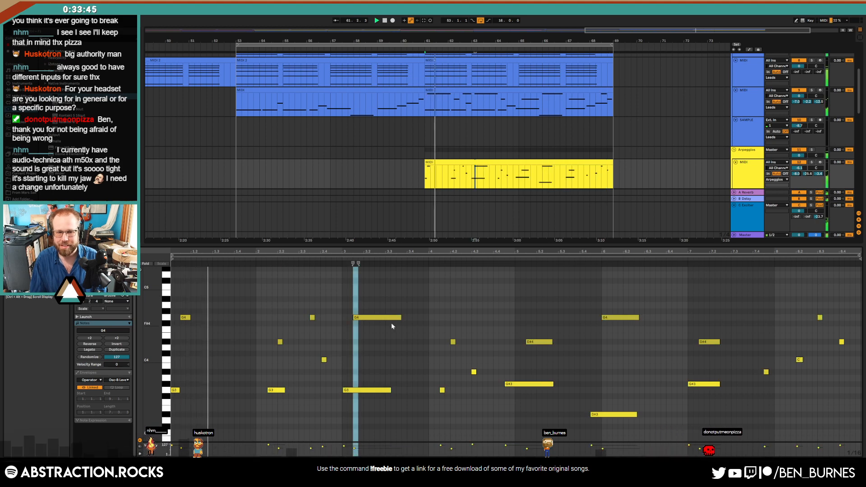
pyautogui.click(336, 349)
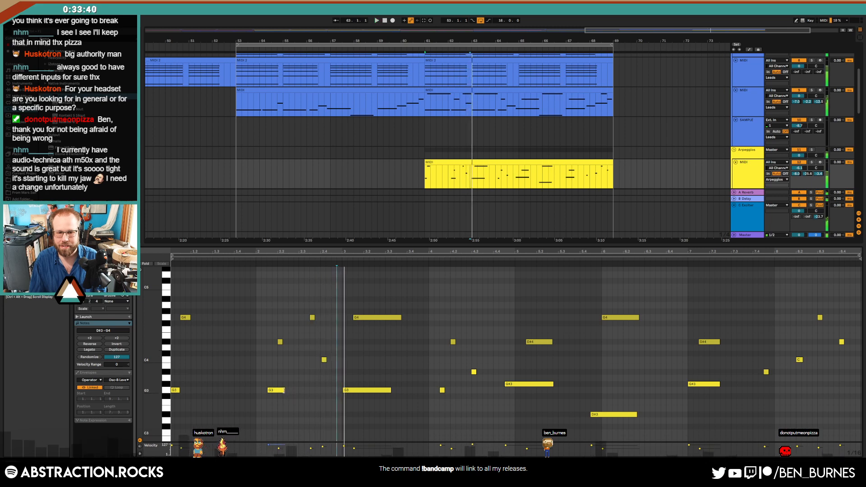
pyautogui.press('space')
# - Trim the G3 in clip bar 2 and the G3 and G4 in clip bar 3 to short stabs
pyautogui.moveTo(284, 390); pyautogui.dragTo(270, 392)
pyautogui.moveTo(392, 389); pyautogui.dragTo(347, 389)
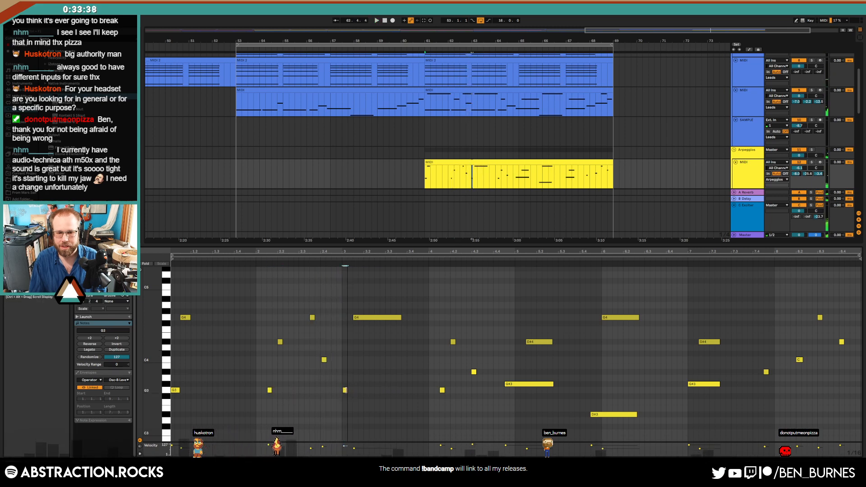
pyautogui.click(378, 319)
pyautogui.moveTo(399, 318); pyautogui.dragTo(359, 318)
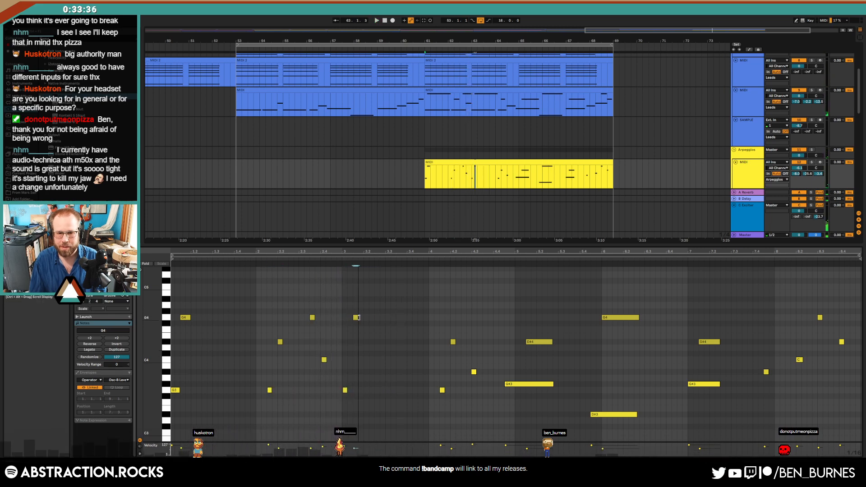
# - Cut the remaining long notes around clip bars 5 to 7 to short stabs and trim the opening G3 and G4 to match
pyautogui.moveTo(553, 383); pyautogui.dragTo(508, 384)
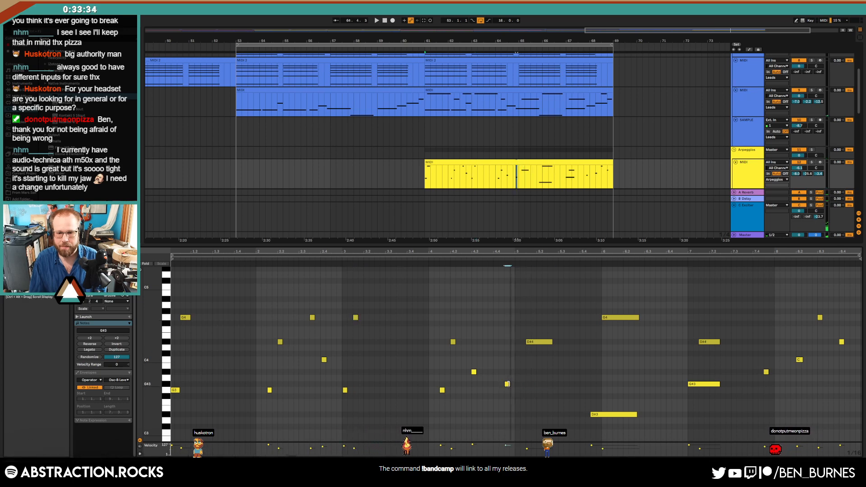
pyautogui.moveTo(551, 341); pyautogui.dragTo(530, 341)
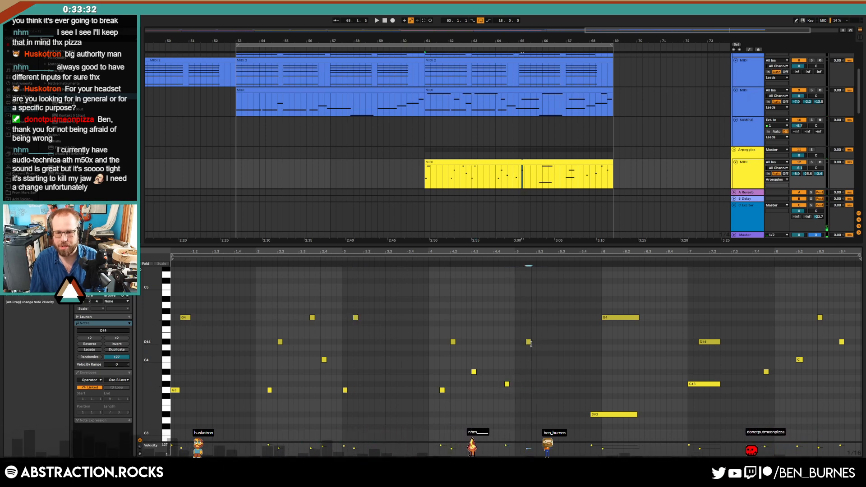
pyautogui.moveTo(614, 321); pyautogui.dragTo(606, 321)
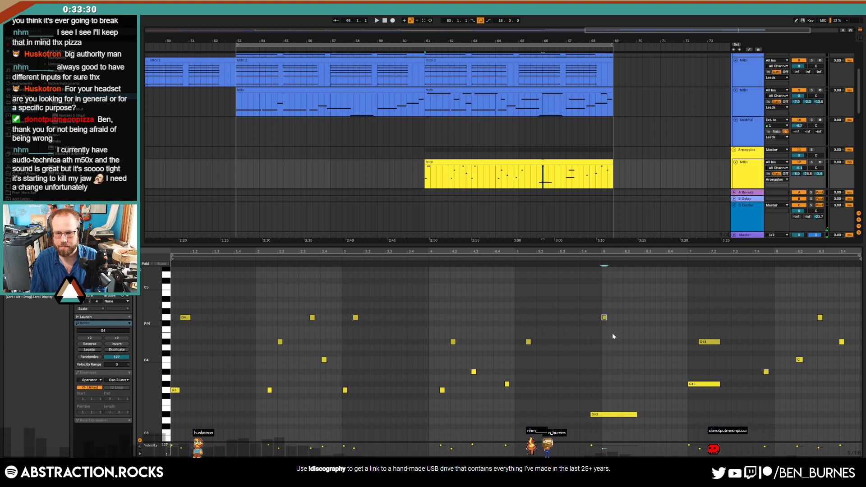
pyautogui.moveTo(637, 414); pyautogui.dragTo(599, 414)
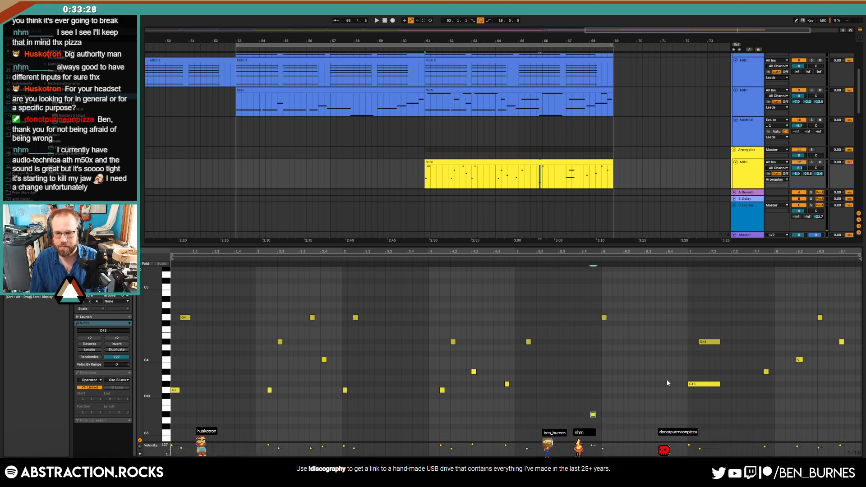
pyautogui.moveTo(719, 341); pyautogui.dragTo(703, 341)
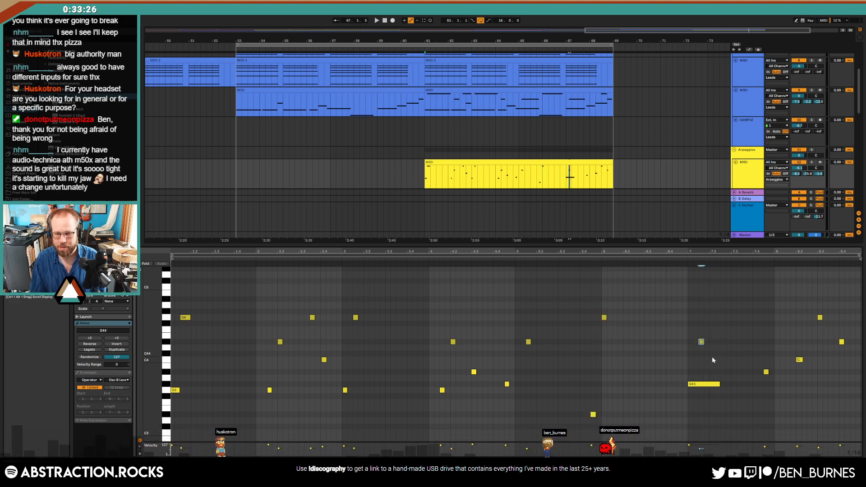
pyautogui.moveTo(720, 384); pyautogui.dragTo(692, 383)
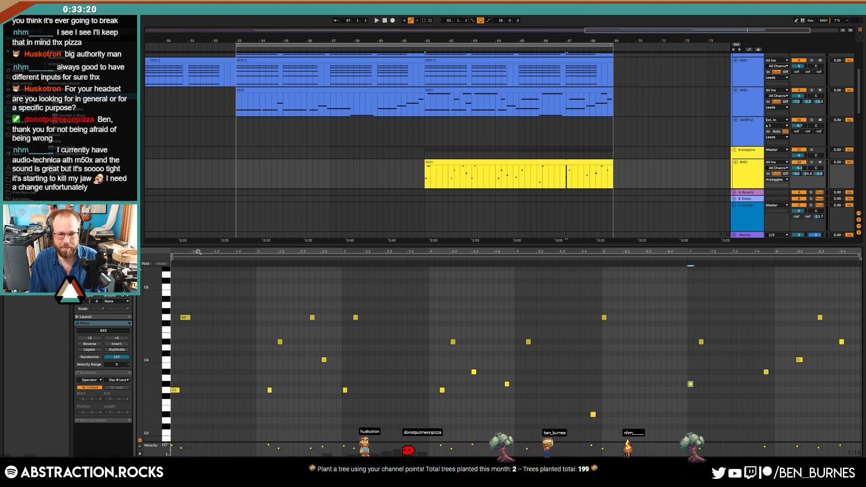
pyautogui.moveTo(198, 251); pyautogui.dragTo(191, 394)
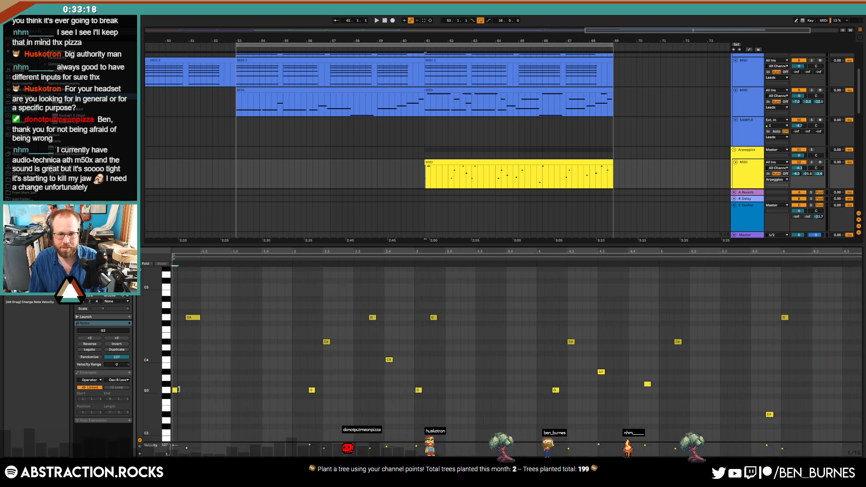
pyautogui.moveTo(199, 318); pyautogui.dragTo(193, 318)
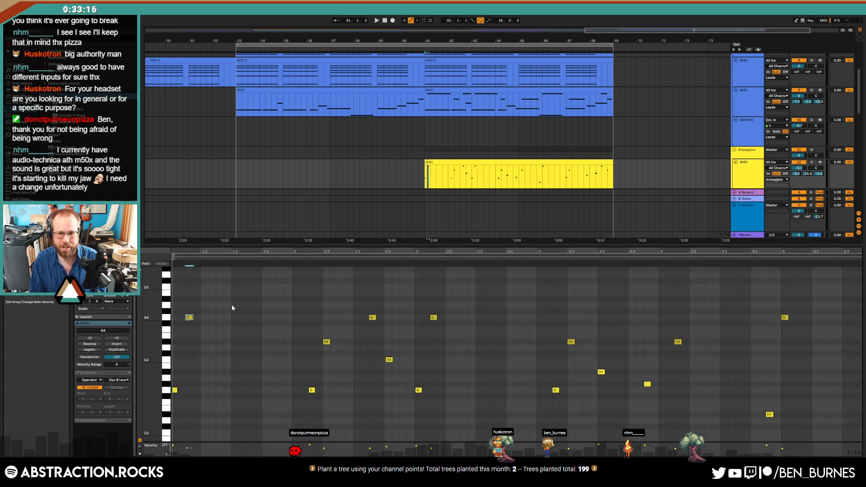
# - Quantize all the notes in the arpeggio clip at bar 61
pyautogui.click(438, 161)
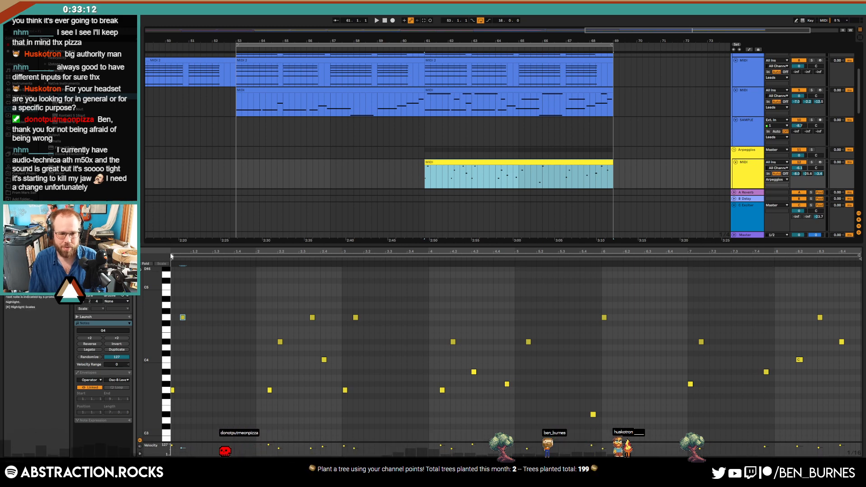
pyautogui.moveTo(190, 251); pyautogui.dragTo(191, 288)
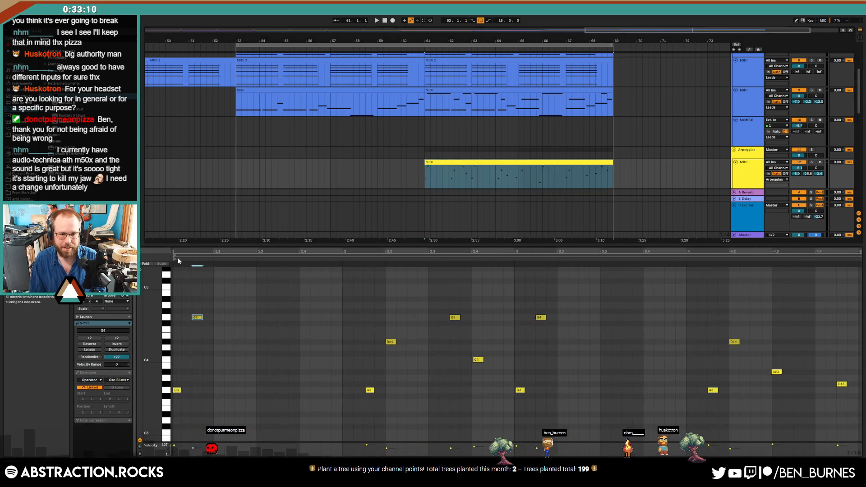
pyautogui.click(441, 163)
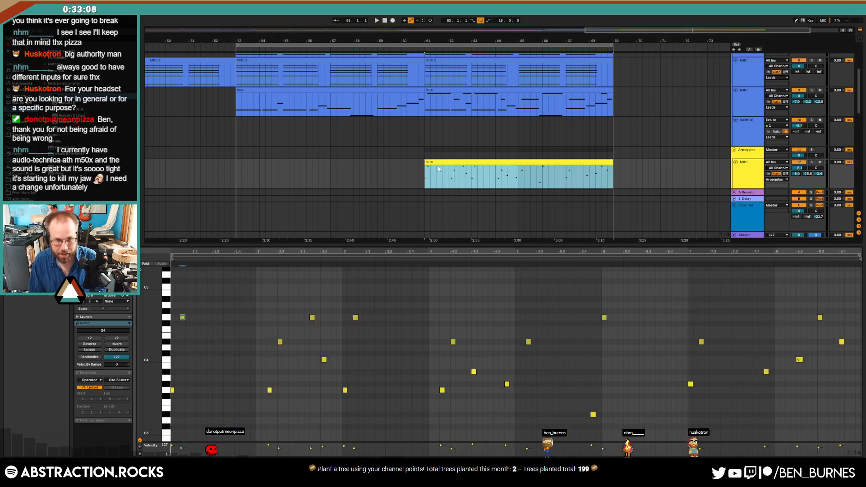
pyautogui.scroll(10, 424, 173)
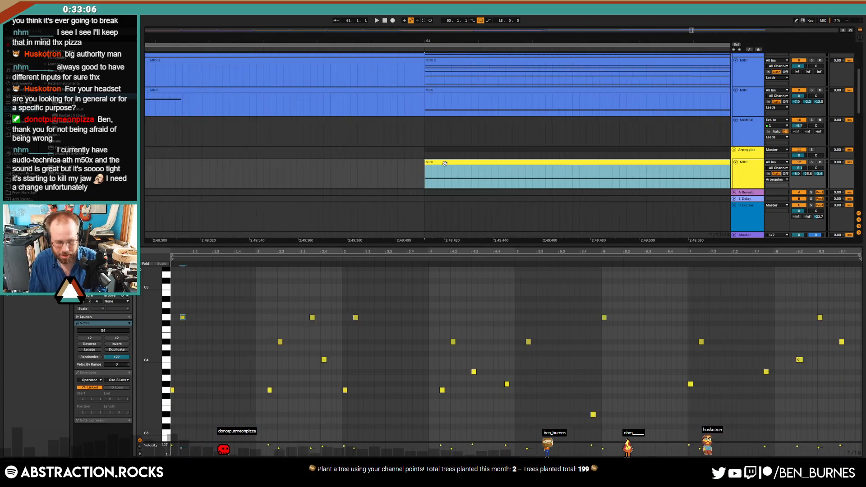
pyautogui.scroll(-5, 467, 171)
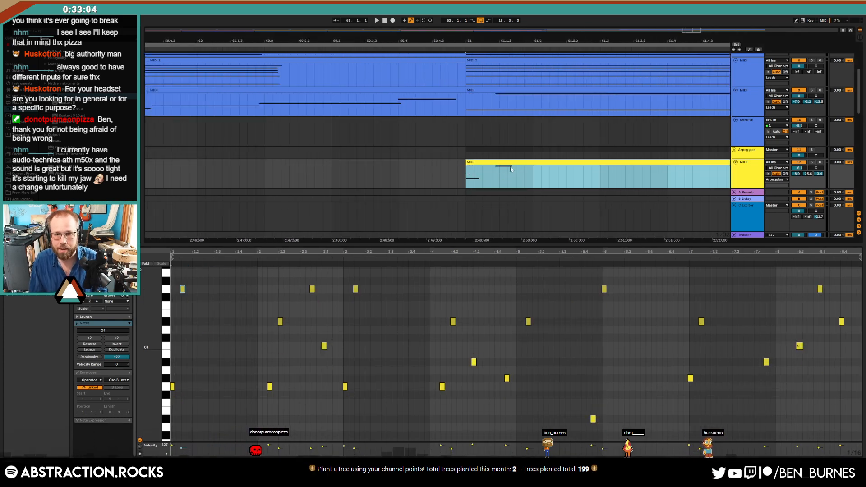
pyautogui.click(524, 262)
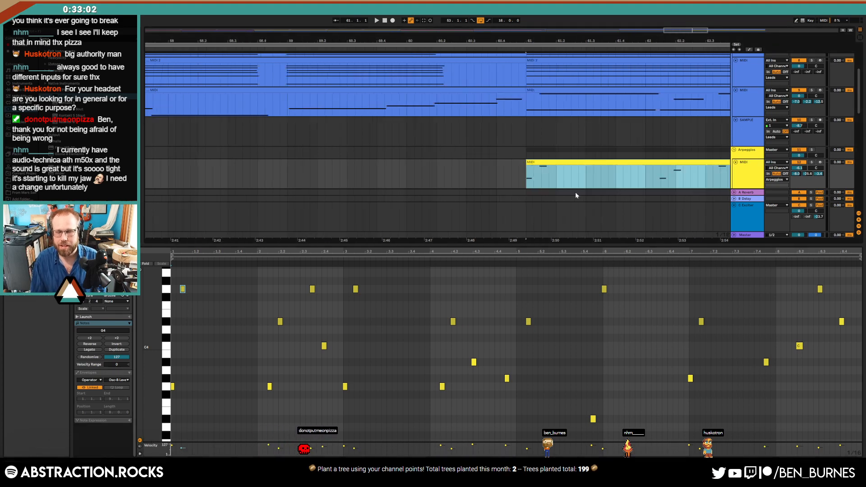
pyautogui.scroll(-10, 579, 192)
pyautogui.hotkey('ctrl', 'a')
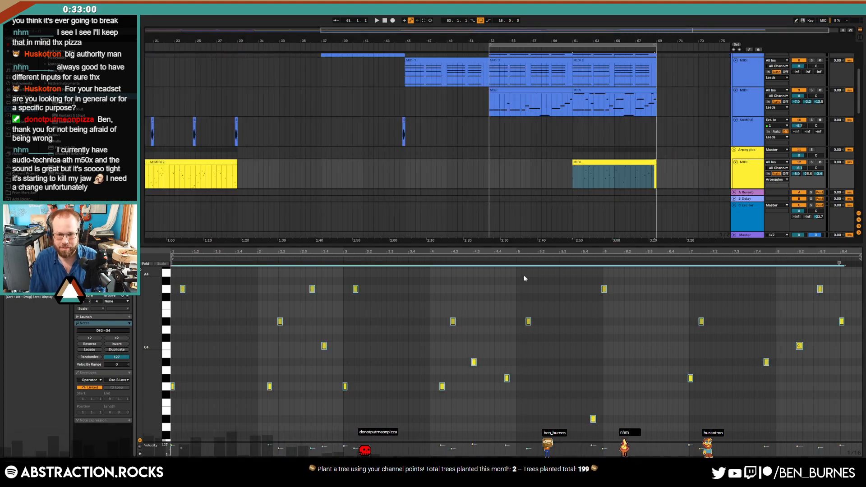
pyautogui.hotkey('ctrl', 'u')
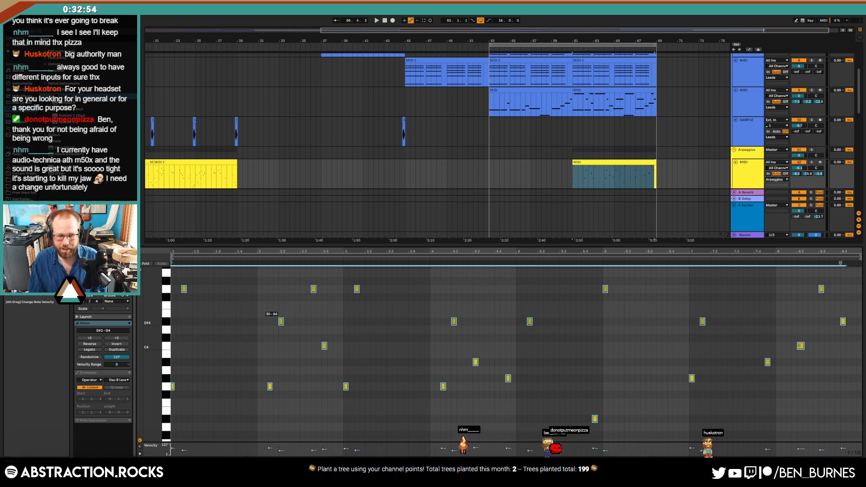
# - Lower the velocities of all notes in the arpeggio clip together and play the section
pyautogui.moveTo(281, 325); pyautogui.dragTo(281, 327)
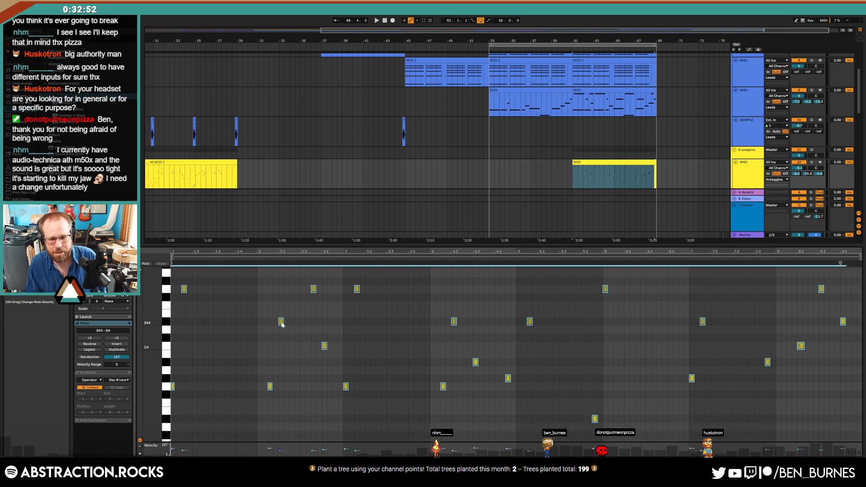
pyautogui.press('space')
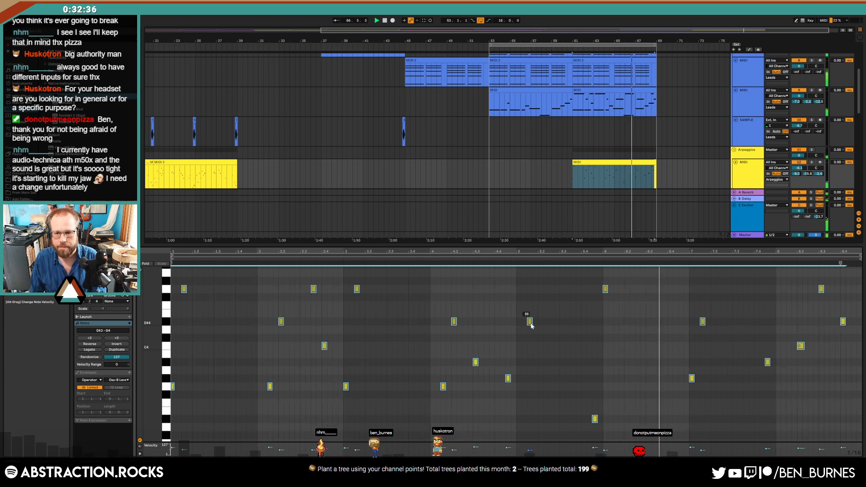
pyautogui.click(589, 336)
# - Move the final D#4 in the second Tongue melody clip two grid steps earlier
pyautogui.hotkey('shift', 'Tab')
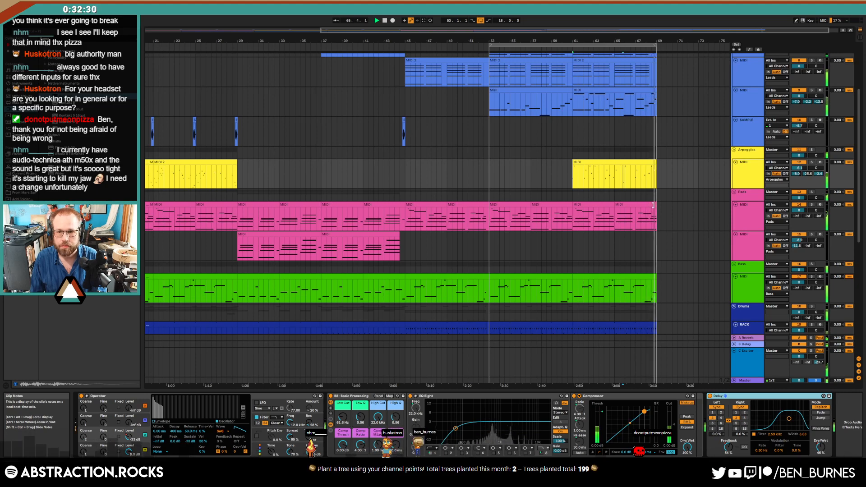
pyautogui.doubleClick(635, 162)
pyautogui.moveTo(832, 308); pyautogui.dragTo(852, 351)
pyautogui.click(651, 90)
pyautogui.press('Left')
pyautogui.press('Left')
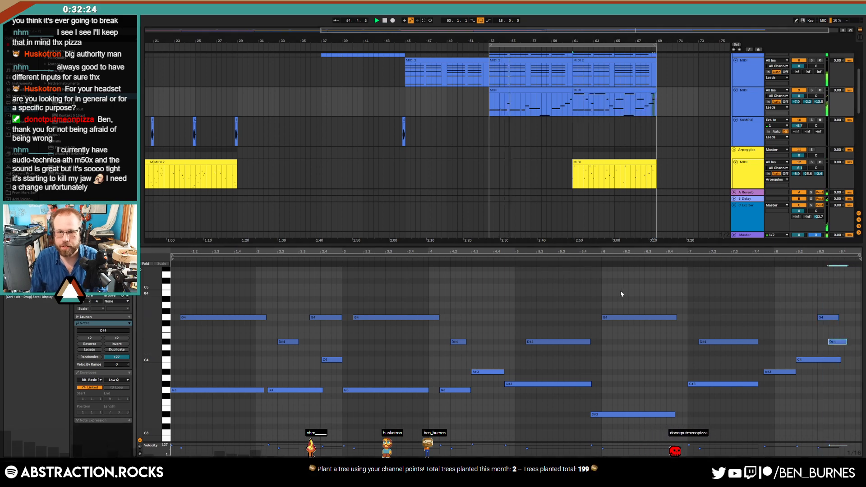
pyautogui.hotkey('shift', 'Tab')
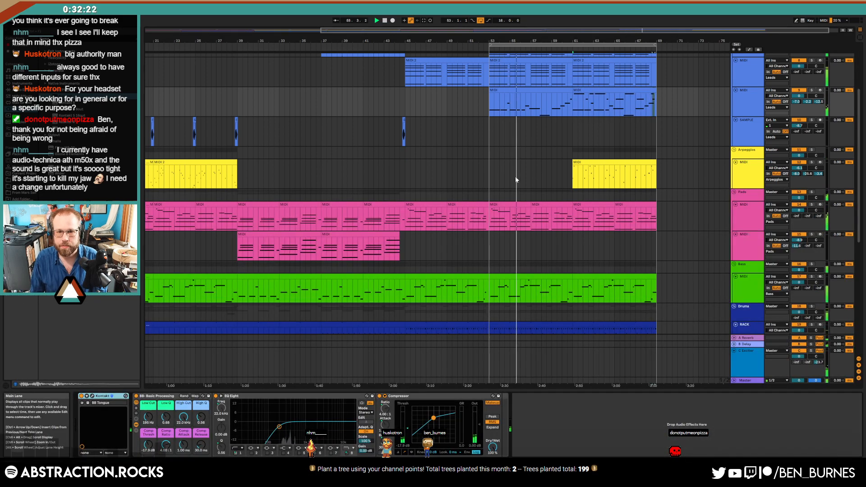
# - Draw a rising C-Exciter send automation ramp on the first lead track from about bar 65 to bar 68
pyautogui.scroll(-5, 495, 176)
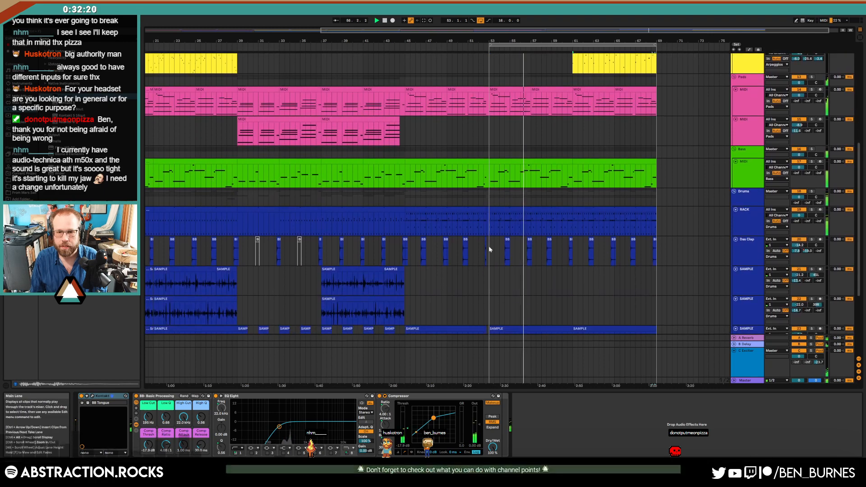
pyautogui.scroll(3, 468, 239)
pyautogui.scroll(-1, 589, 215)
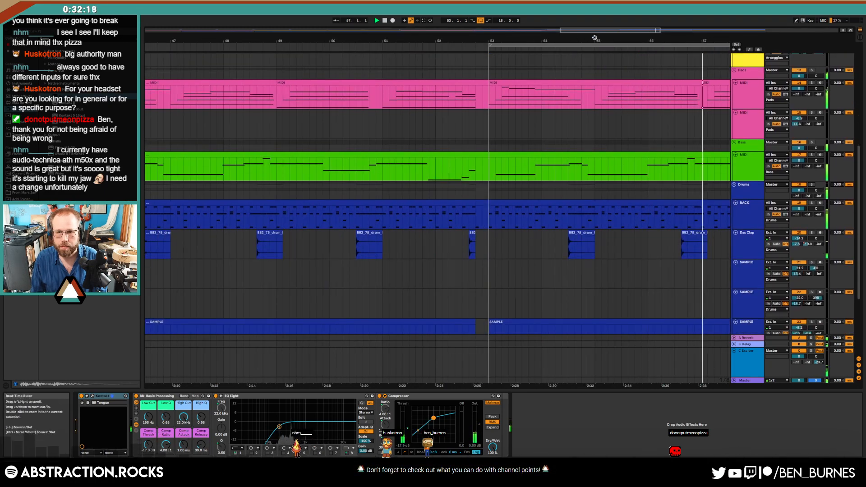
pyautogui.moveTo(596, 30); pyautogui.dragTo(596, 3)
pyautogui.scroll(6, 515, 218)
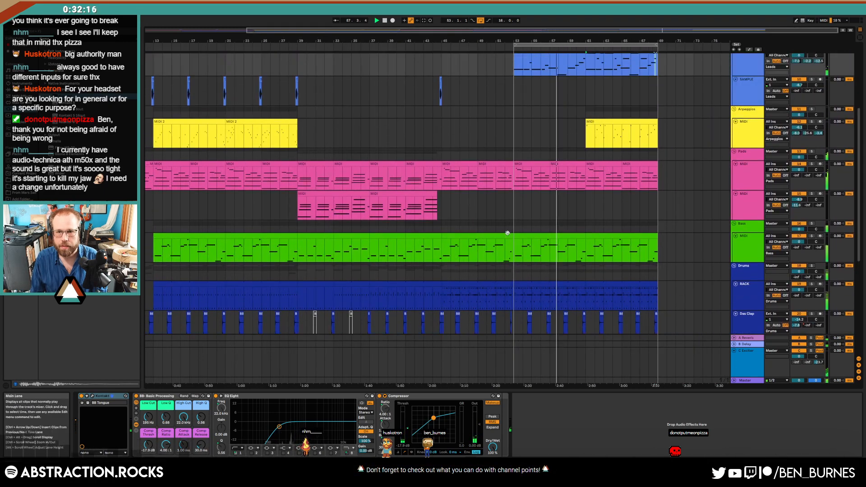
pyautogui.scroll(3, 501, 239)
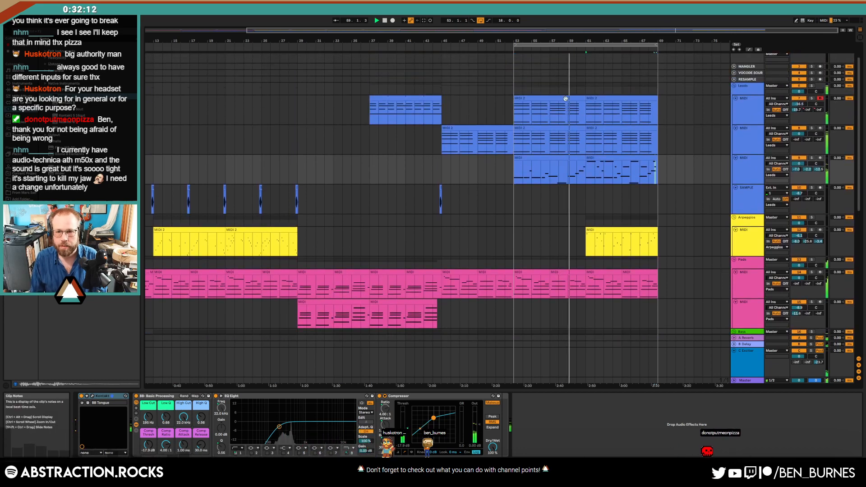
pyautogui.click(565, 99)
pyautogui.press('a')
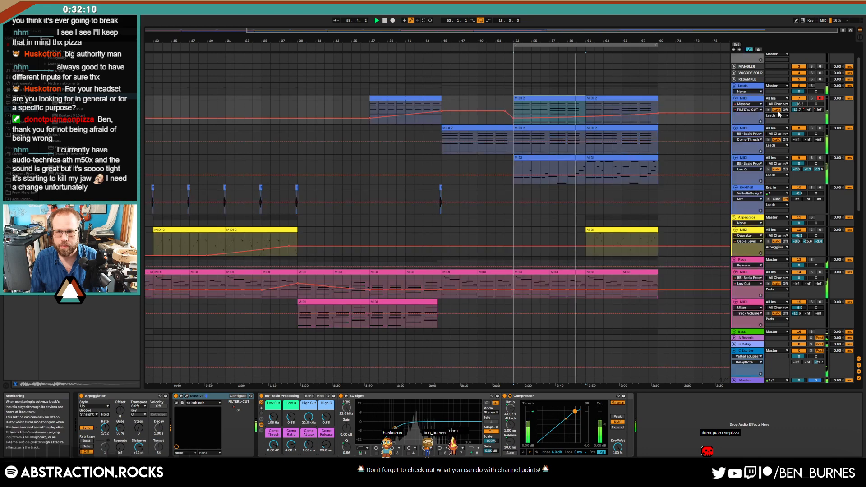
pyautogui.click(807, 110)
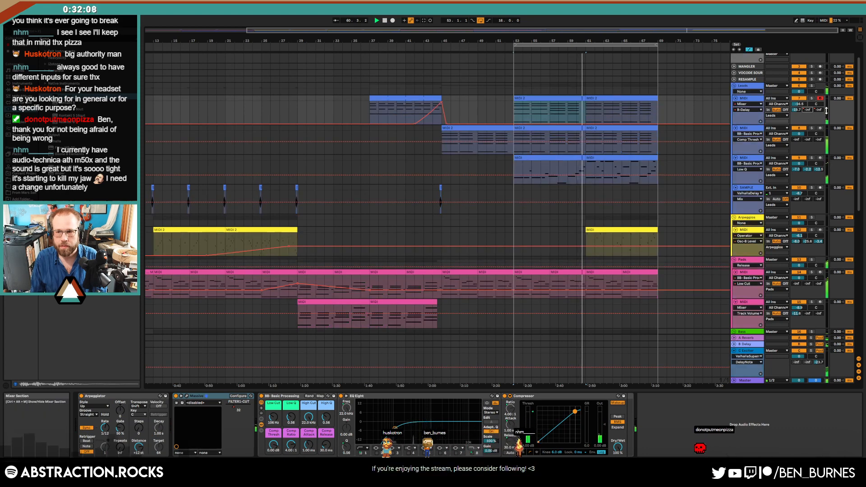
pyautogui.click(819, 110)
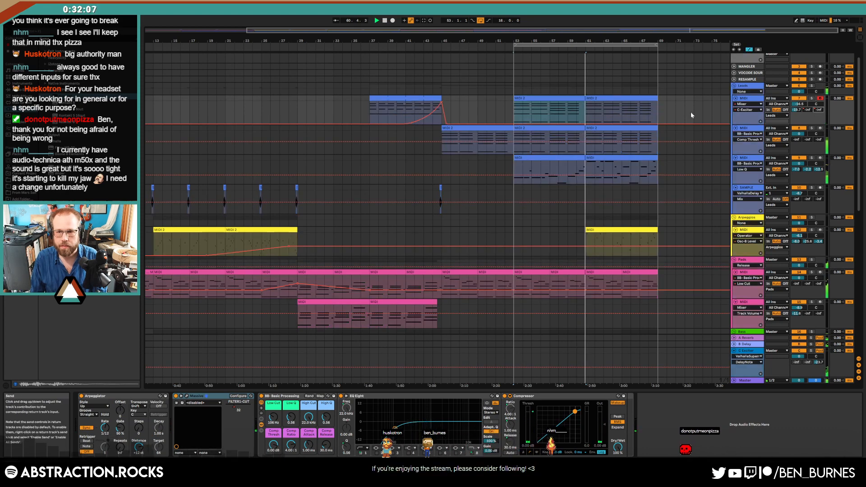
pyautogui.click(623, 124)
pyautogui.moveTo(651, 124); pyautogui.dragTo(651, 106)
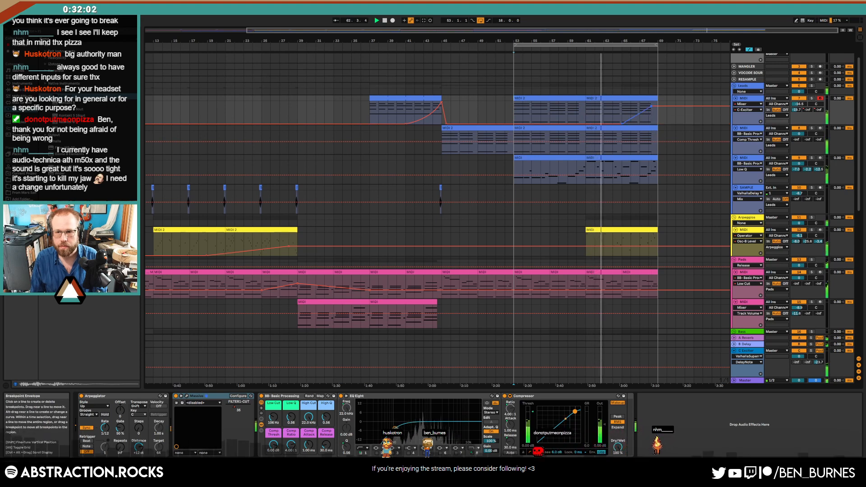
# - Draw a curved B-Delay send automation rise on the first lead track from about bar 65 to bar 68
pyautogui.click(807, 110)
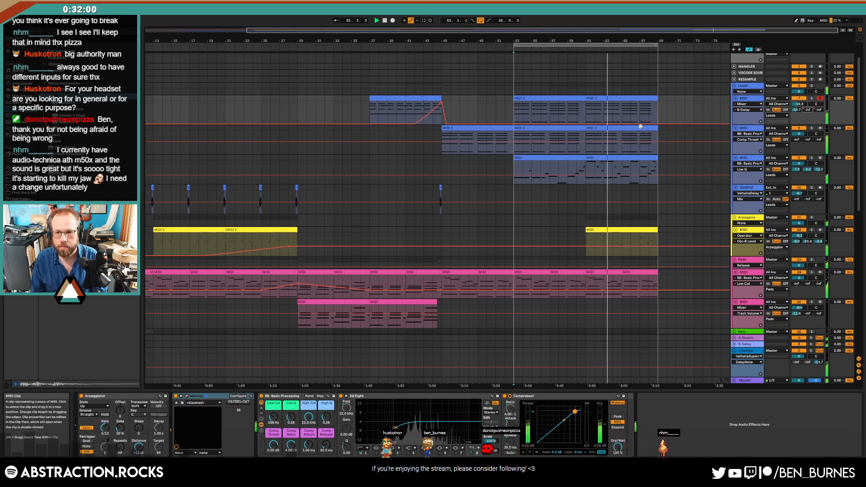
pyautogui.moveTo(649, 125)
pyautogui.mouseDown()
pyautogui.moveTo(648, 107)
pyautogui.moveTo(641, 117)
pyautogui.mouseUp()
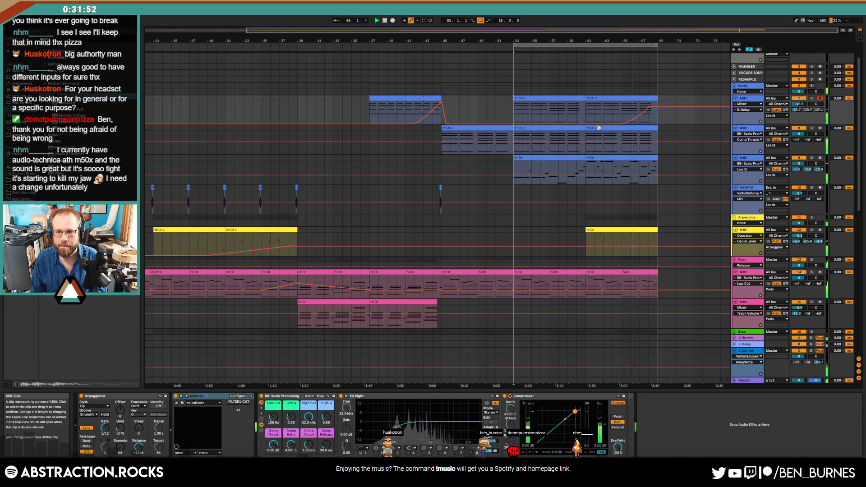
pyautogui.press('a')
# - Duplicate the second lead track's clip from bar 61 so the copy fills bars 69 to 77
pyautogui.click(598, 128)
pyautogui.hotkey('ctrl', 'd')
pyautogui.scroll(-3, 604, 269)
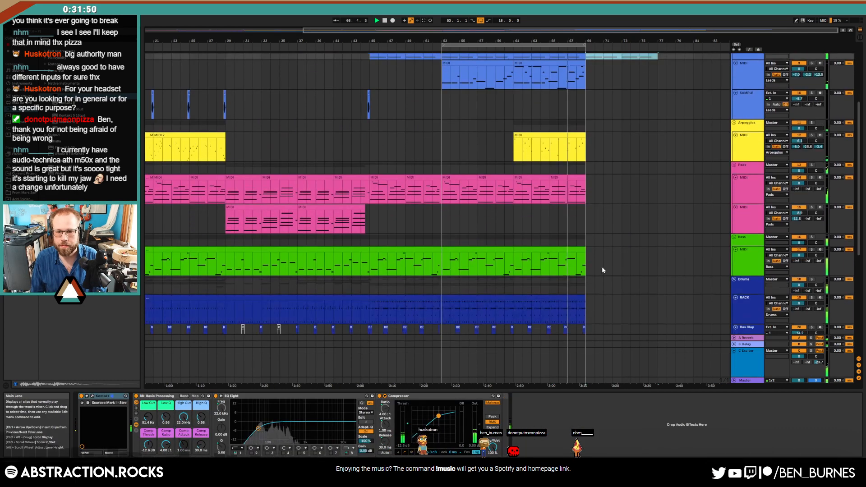
# - Copy the drum RACK clip that ends at bar 45 and paste it at bar 69
pyautogui.scroll(-2, 602, 269)
pyautogui.click(359, 270)
pyautogui.hotkey('ctrl', 'c')
pyautogui.click(586, 284)
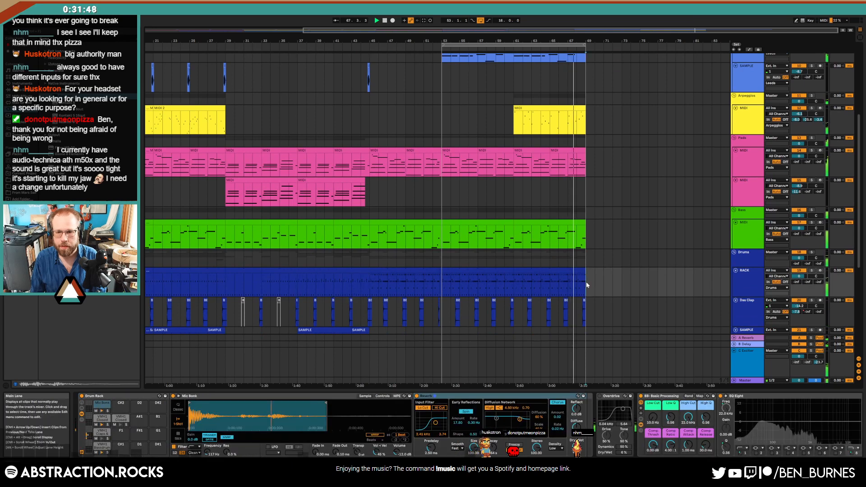
pyautogui.hotkey('ctrl', 'v')
# - Turn off loop playback and duplicate the Das Clap section of bars 61 to 69 into bars 69 to 77
pyautogui.scroll(-6, 595, 287)
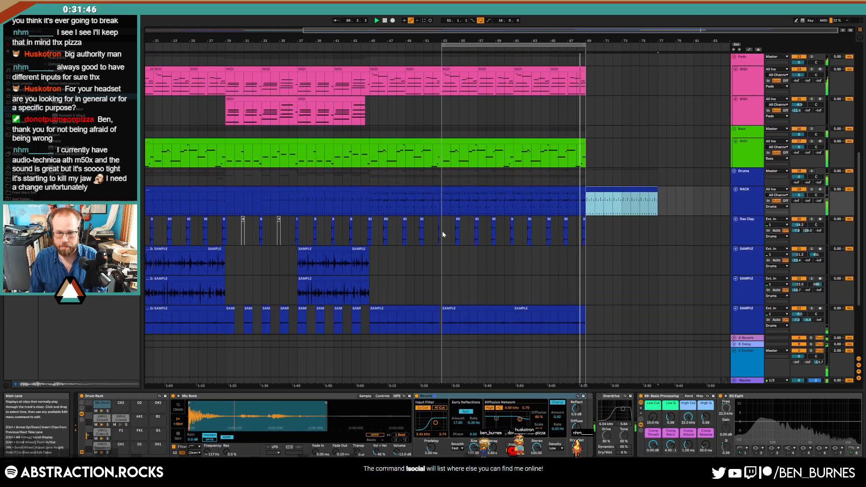
pyautogui.moveTo(442, 233); pyautogui.dragTo(587, 235)
pyautogui.click(650, 234)
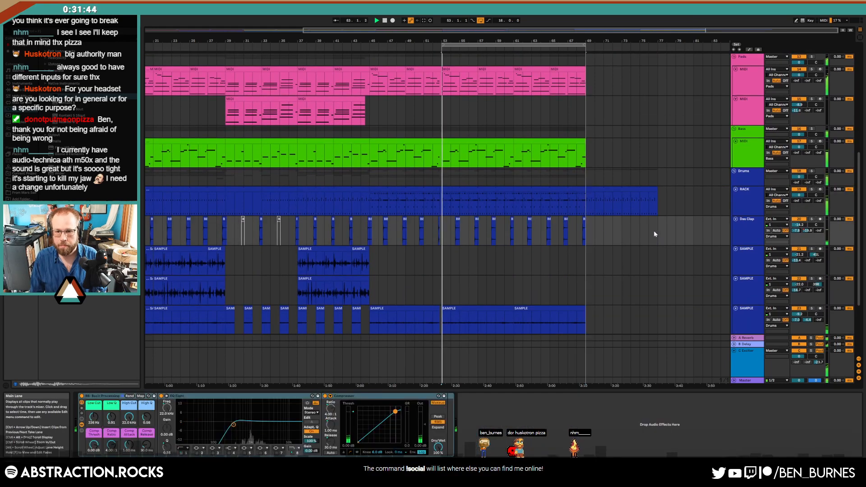
pyautogui.click(479, 20)
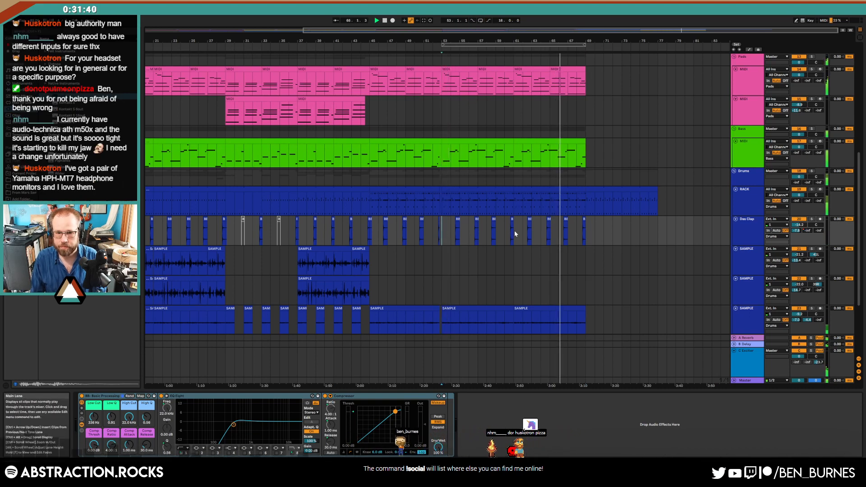
pyautogui.moveTo(514, 234); pyautogui.dragTo(589, 237)
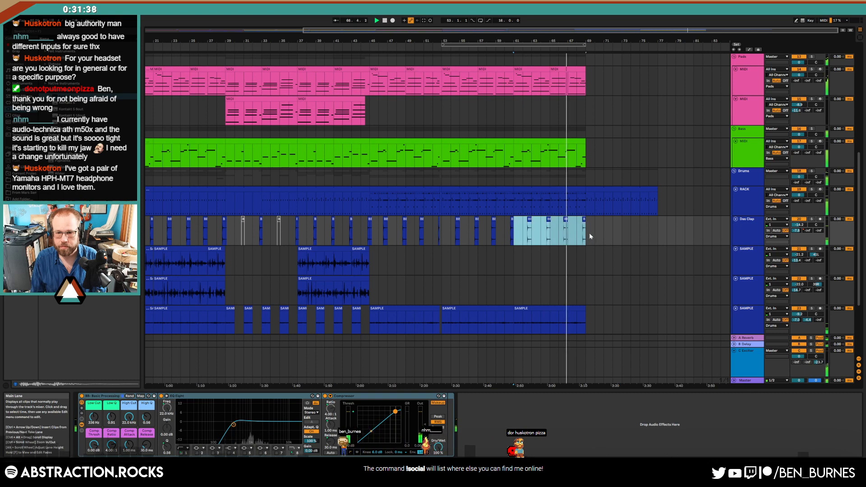
pyautogui.hotkey('ctrl', 'd')
# - Paste the chopped drum SAMPLE clips of bars 29 to 45 at bar 69 and delete the pasted ones after bar 77
pyautogui.scroll(-5, 569, 220)
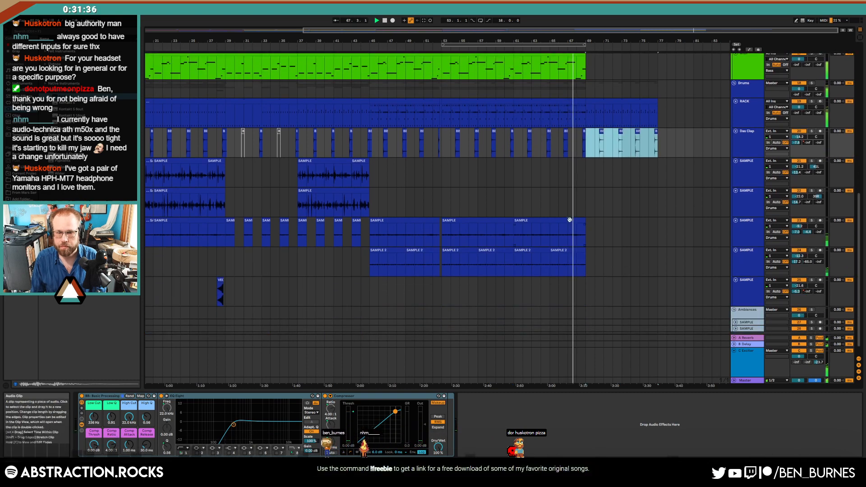
pyautogui.click(569, 220)
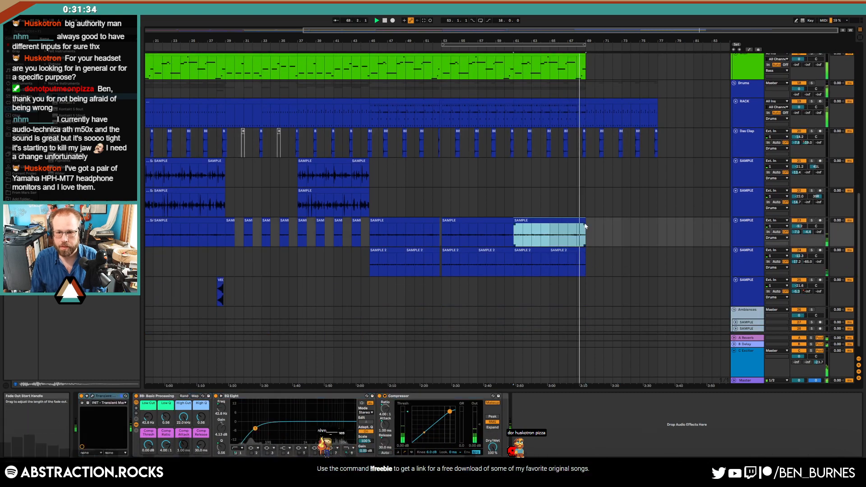
pyautogui.moveTo(226, 233); pyautogui.dragTo(368, 235)
pyautogui.click(588, 232)
pyautogui.hotkey('ctrl', 'v')
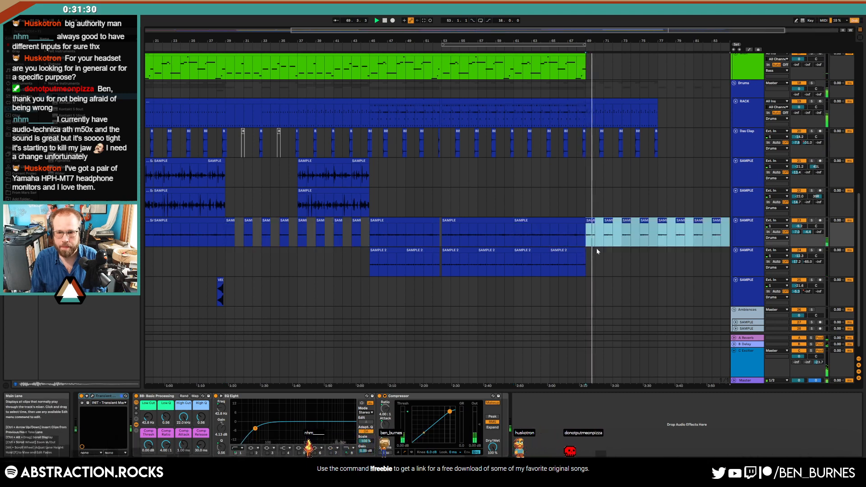
pyautogui.moveTo(659, 233); pyautogui.dragTo(723, 234)
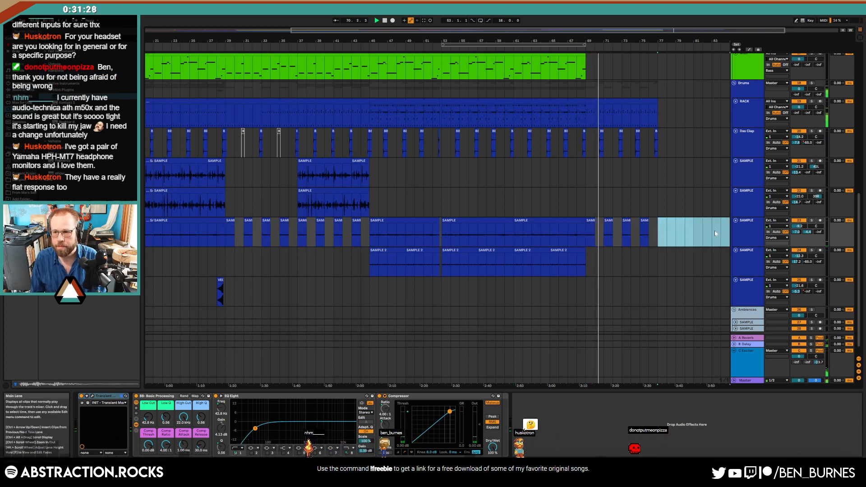
pyautogui.press('Delete')
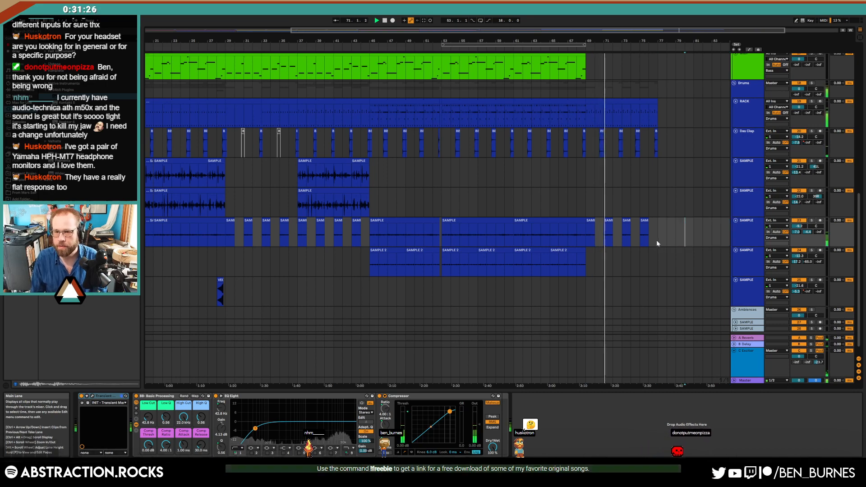
# - Loop playback over bars 69 to 77
pyautogui.moveTo(657, 233); pyautogui.dragTo(591, 235)
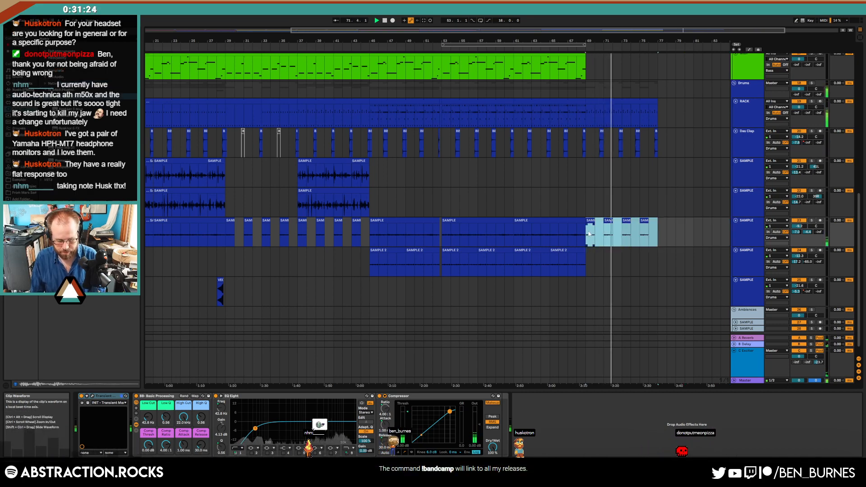
pyautogui.hotkey('ctrl', 'l')
pyautogui.scroll(3, 653, 260)
pyautogui.scroll(3, 649, 259)
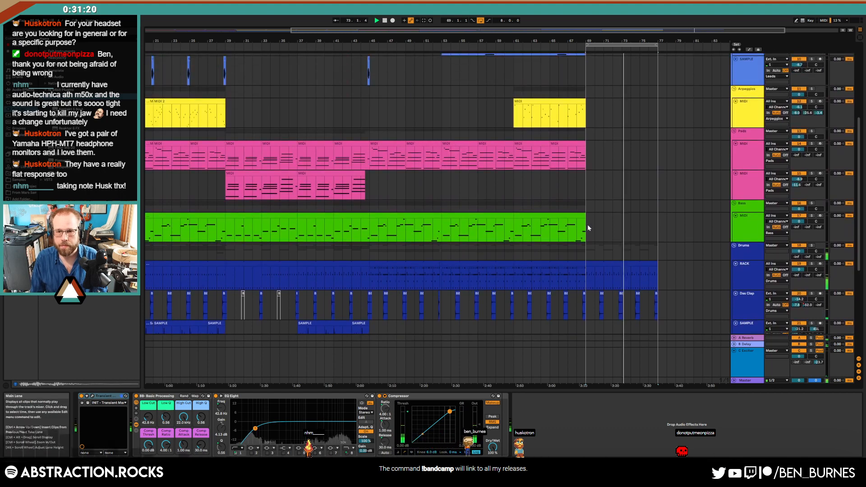
# - Arm the bass track and record a new MIDI bass line over bars 69 to 77
pyautogui.click(784, 231)
pyautogui.click(819, 216)
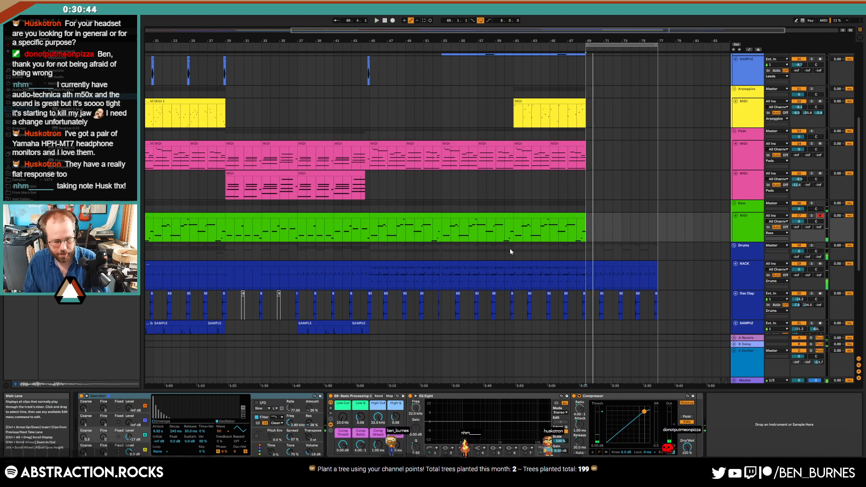
pyautogui.press('space')
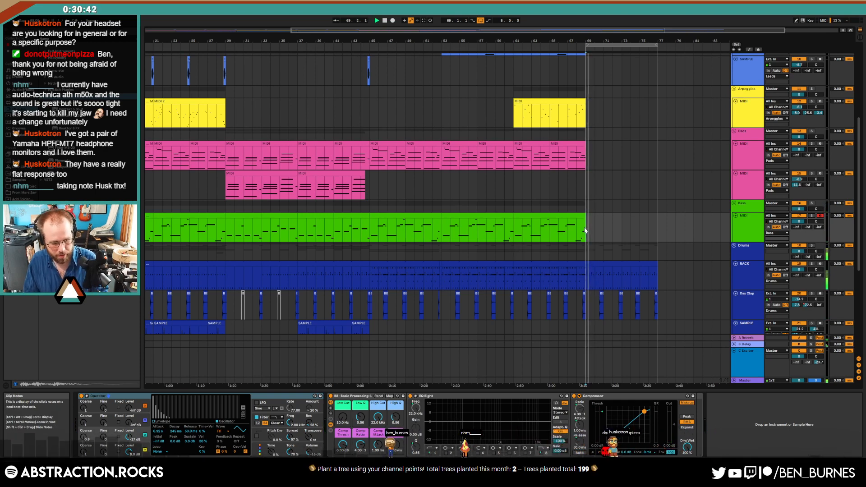
pyautogui.press('F9')
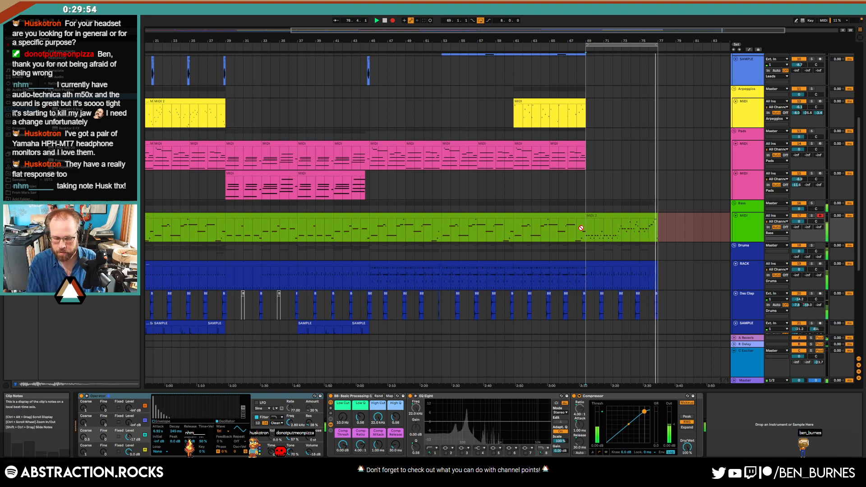
pyautogui.press('space')
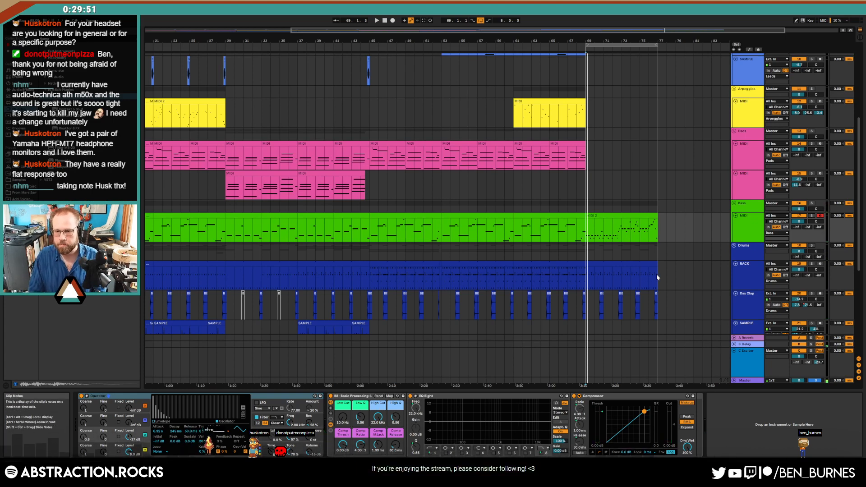
pyautogui.keyDown('ctrl'); pyautogui.scroll(5, 655, 275); pyautogui.keyUp('ctrl')
pyautogui.keyDown('ctrl'); pyautogui.scroll(3, 656, 275); pyautogui.keyUp('ctrl')
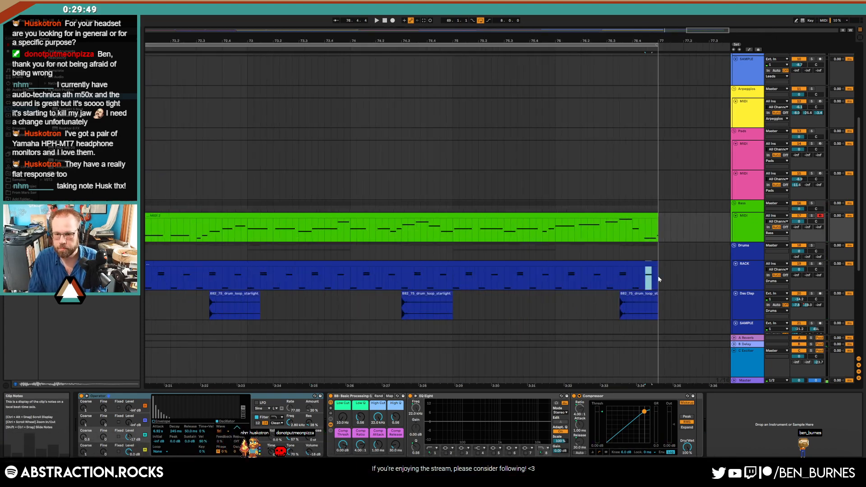
pyautogui.moveTo(657, 275); pyautogui.dragTo(645, 275)
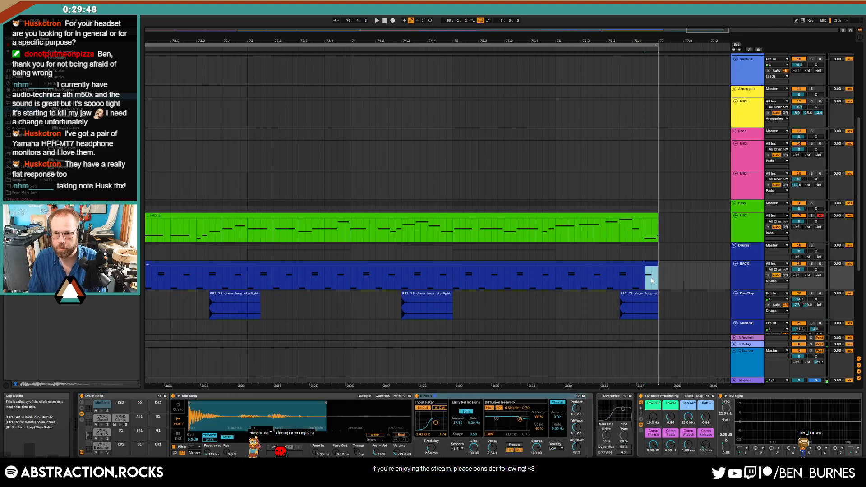
# - Open the recorded bass clip and quantize the starts of all its notes to the current grid
pyautogui.doubleClick(650, 222)
pyautogui.press('space')
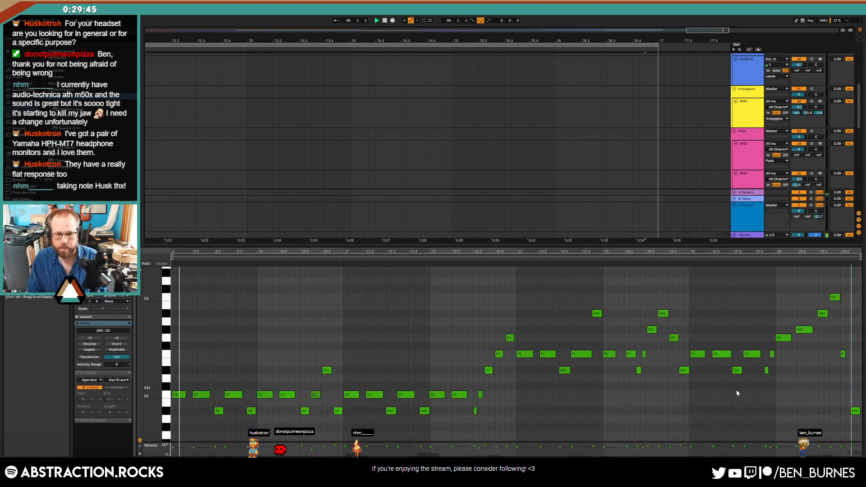
pyautogui.click(253, 337)
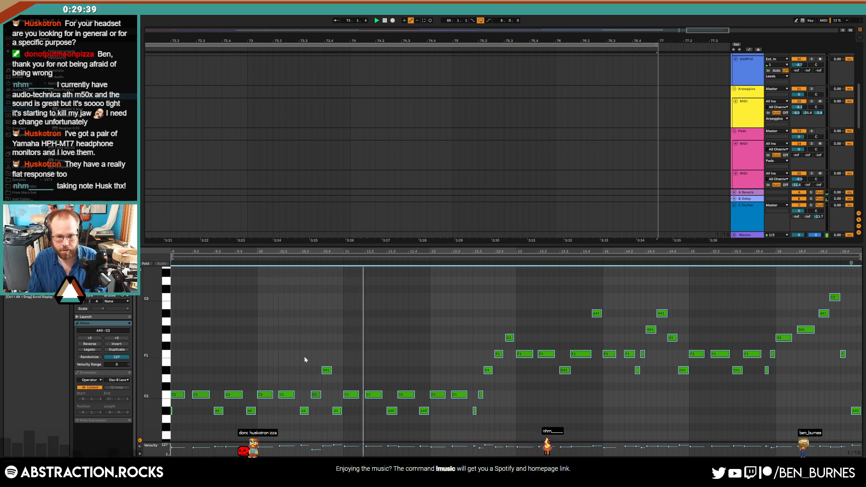
pyautogui.hotkey('ctrl', 'z')
pyautogui.click(325, 355)
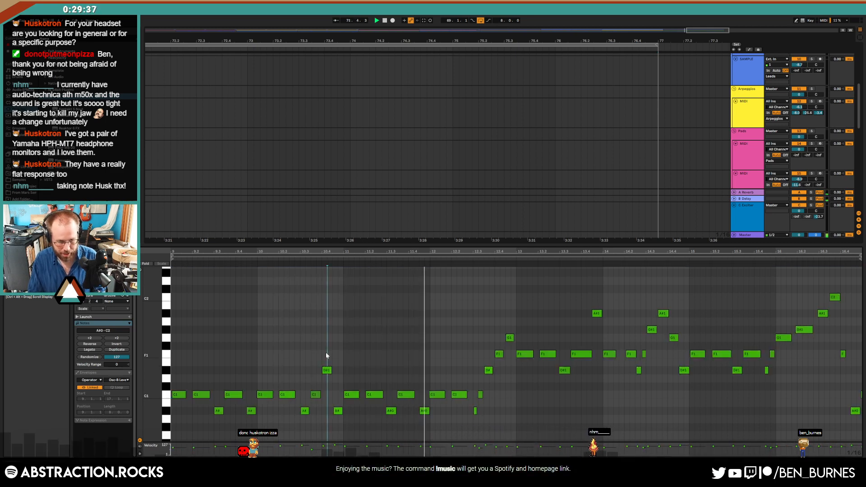
pyautogui.hotkey('ctrl', 'a')
pyautogui.hotkey('ctrl', 'shift', 'u')
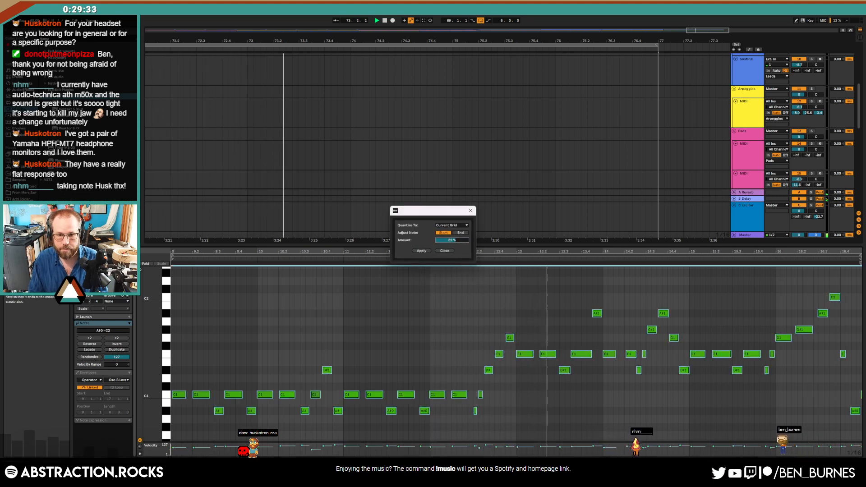
pyautogui.click(421, 250)
pyautogui.click(423, 321)
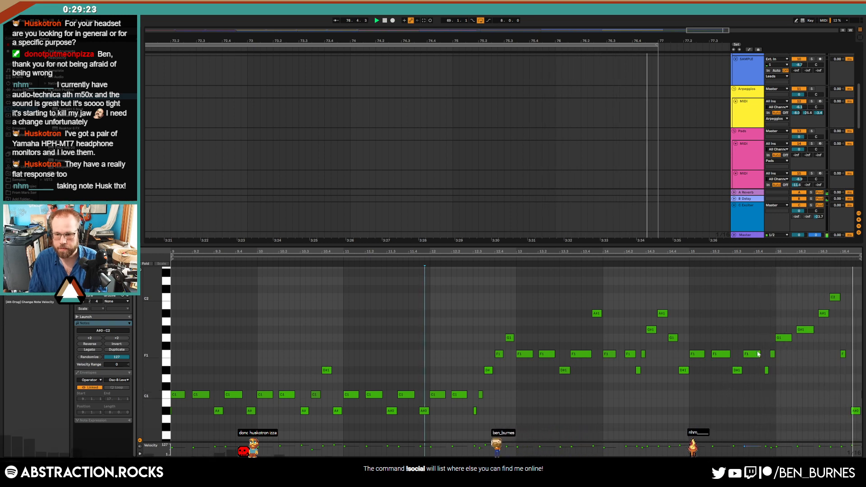
# - Paste a copy of the short D#1 and F1 note pair just before position 16.3 in the bass clip
pyautogui.click(806, 350)
pyautogui.hotkey('ctrl', 'v')
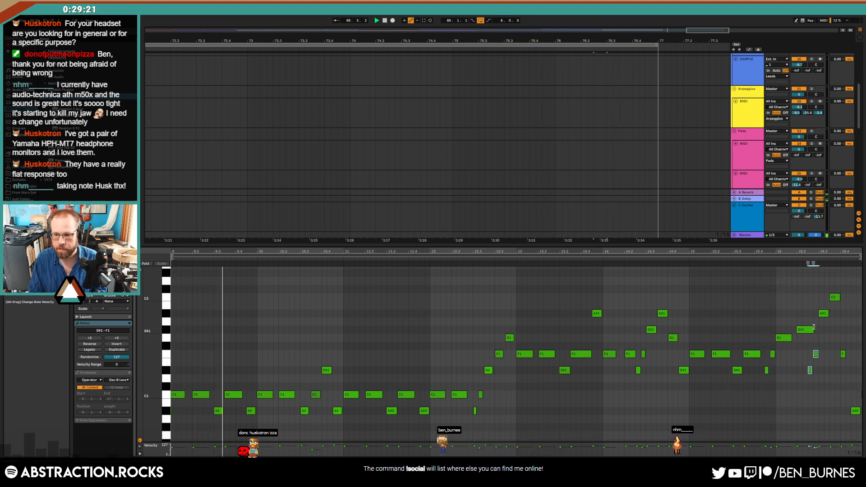
# - Shorten the G#1 note at position 16.2 in the bass clip and close the clip's note view
pyautogui.moveTo(813, 330); pyautogui.dragTo(806, 329)
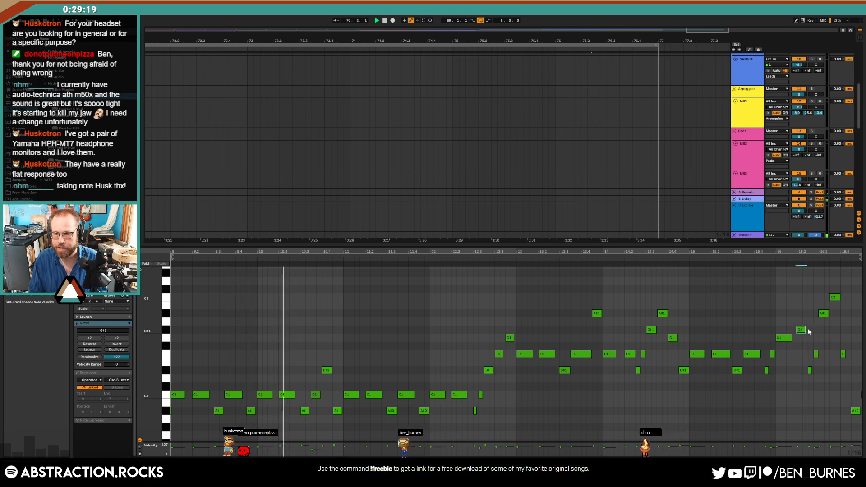
pyautogui.click(808, 331)
pyautogui.hotkey('shift', 'Tab')
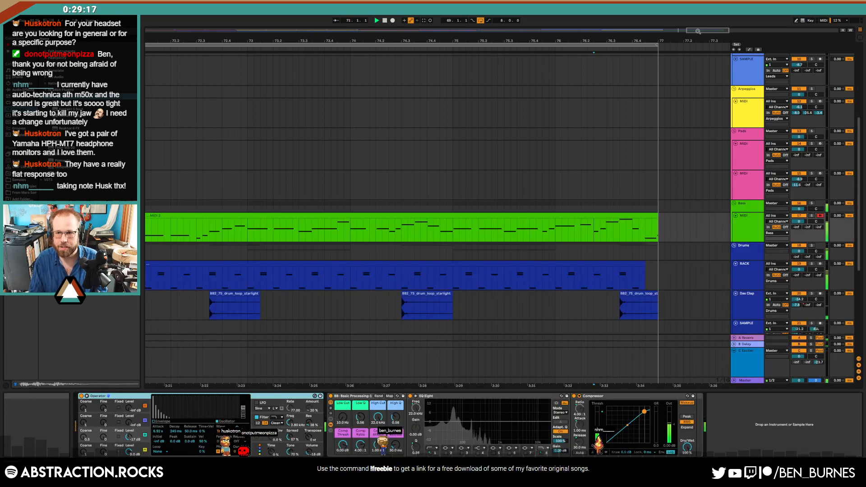
# - Delete the short SAMPLE clips between bars 69 and 77 on the SAMPLE track in the Drums group
pyautogui.moveTo(697, 31); pyautogui.dragTo(670, 9)
pyautogui.scroll(-5, 488, 305)
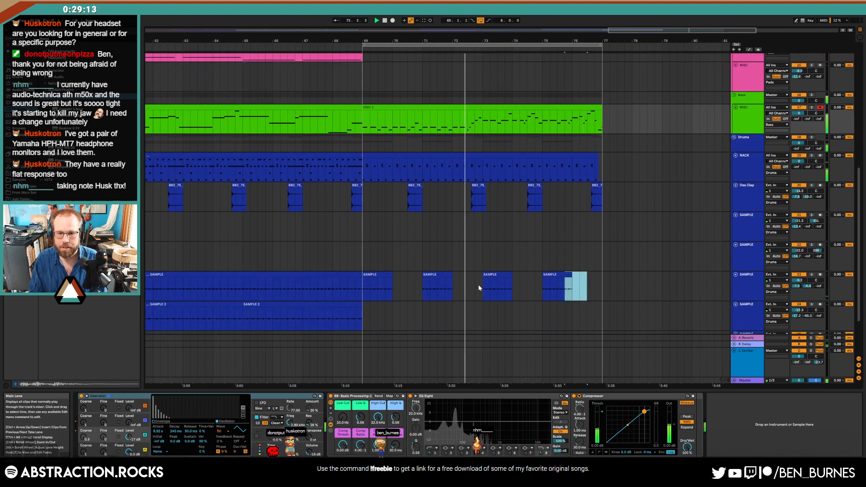
pyautogui.keyDown('shift'); pyautogui.click(365, 284); pyautogui.keyUp('shift')
pyautogui.press('Delete')
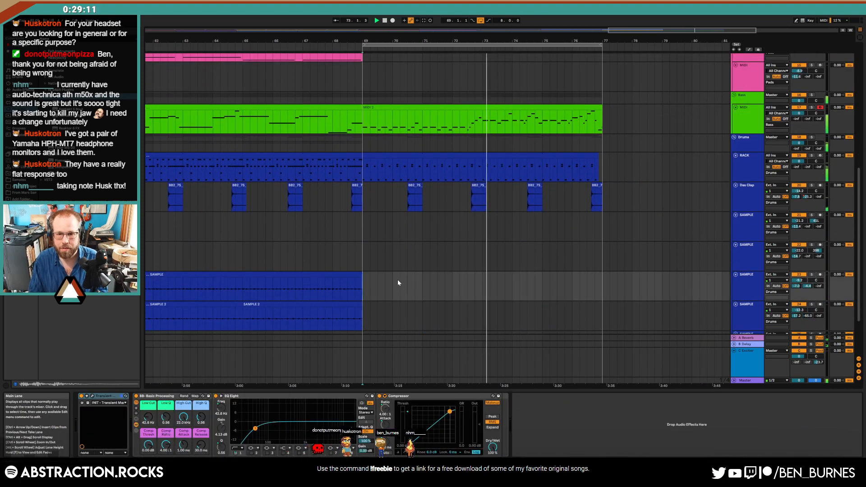
# - Open the drum RACK clip starting at bar 69 and delete all of its VMH1 Closed Hats 067 notes
pyautogui.doubleClick(390, 170)
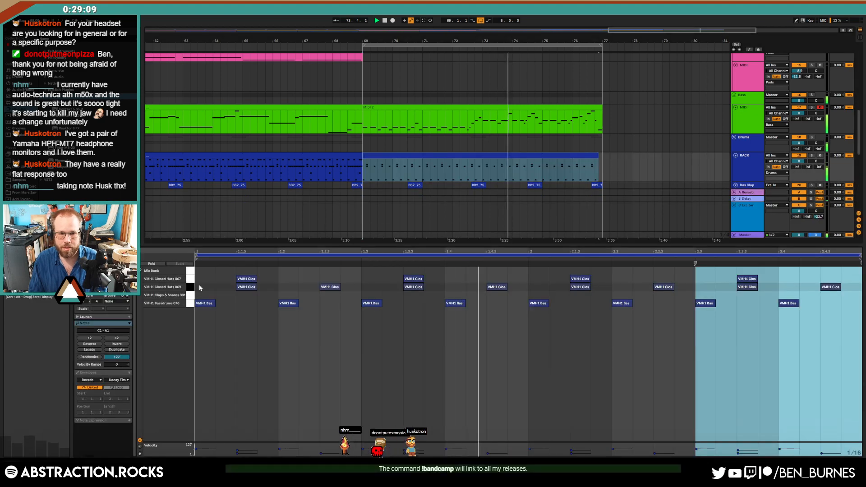
pyautogui.click(190, 279)
pyautogui.press('Delete')
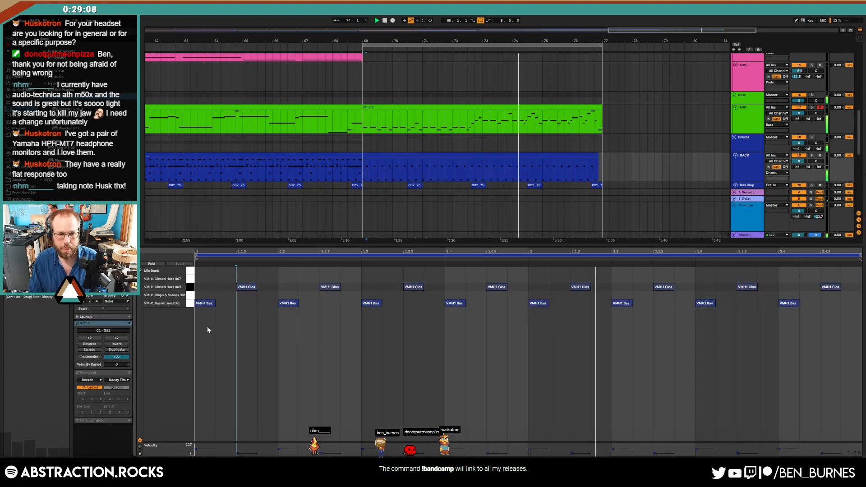
# - Add Mic Bonk notes at 1, 1.1.4, 1.2.3, 2.1.4 and 2.2.3 in the drum clip, and close the note view
pyautogui.doubleClick(203, 271)
pyautogui.doubleClick(263, 271)
pyautogui.doubleClick(328, 270)
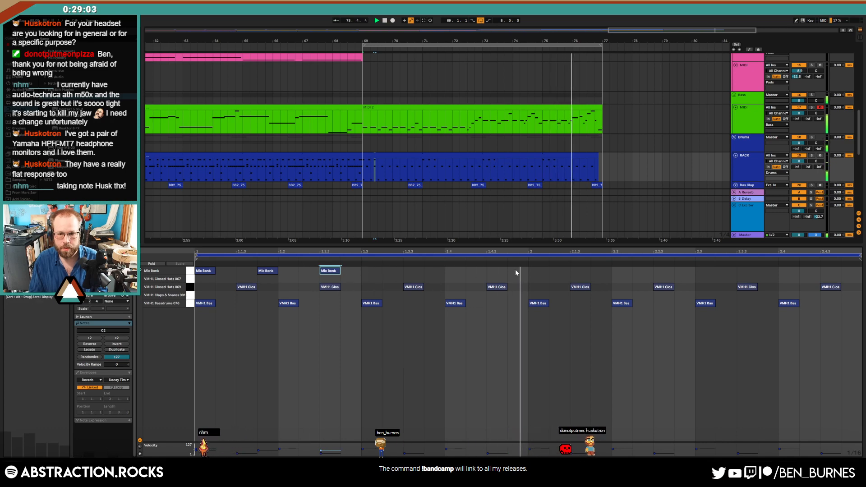
pyautogui.doubleClick(603, 271)
pyautogui.doubleClick(661, 271)
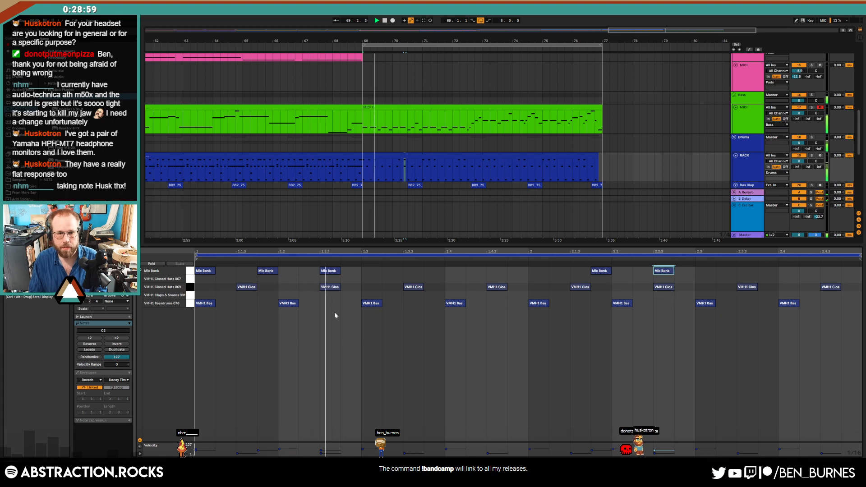
pyautogui.hotkey('shift', 'Tab')
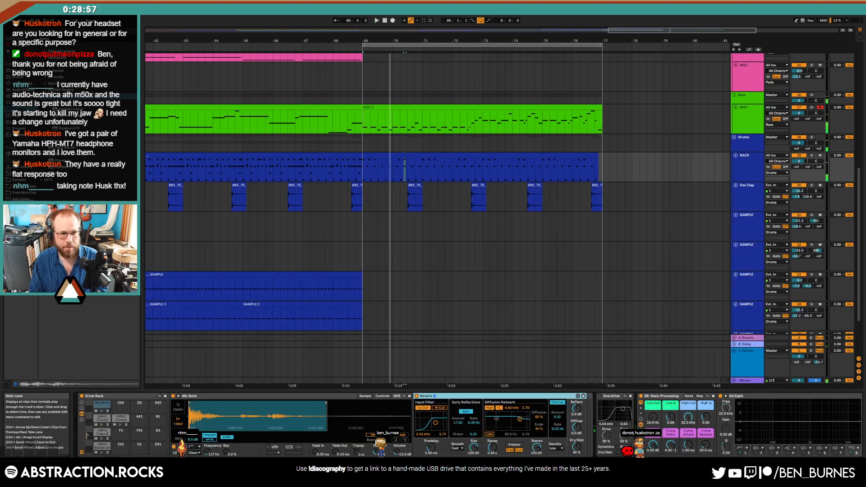
# - Insert a Delay after the Reverb in the Mic Bonk chain and automate it to stay off until bar 69
pyautogui.click(23, 89)
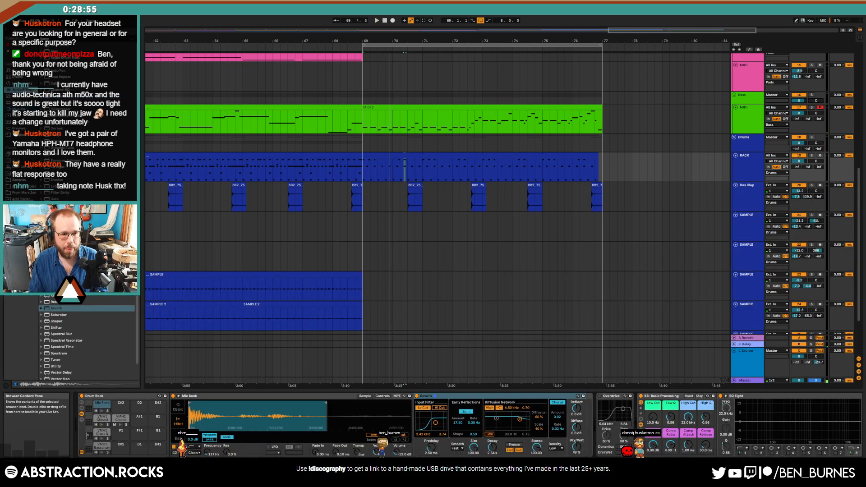
pyautogui.moveTo(57, 136); pyautogui.dragTo(654, 415)
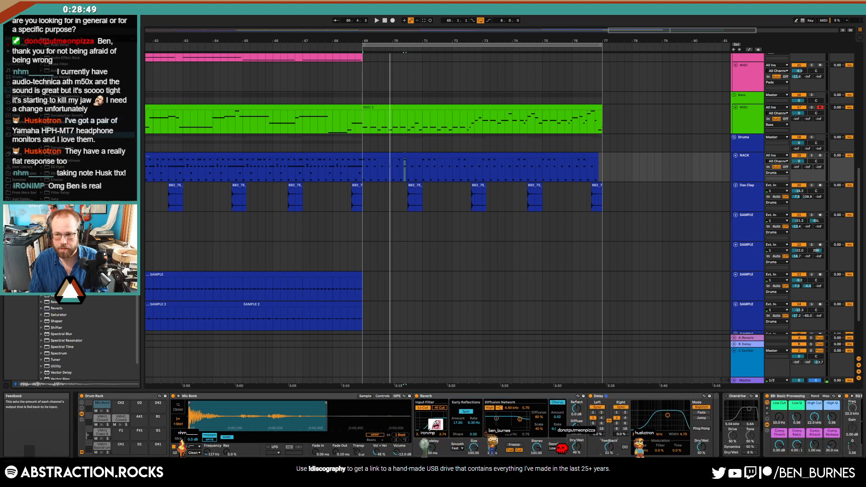
pyautogui.press('a')
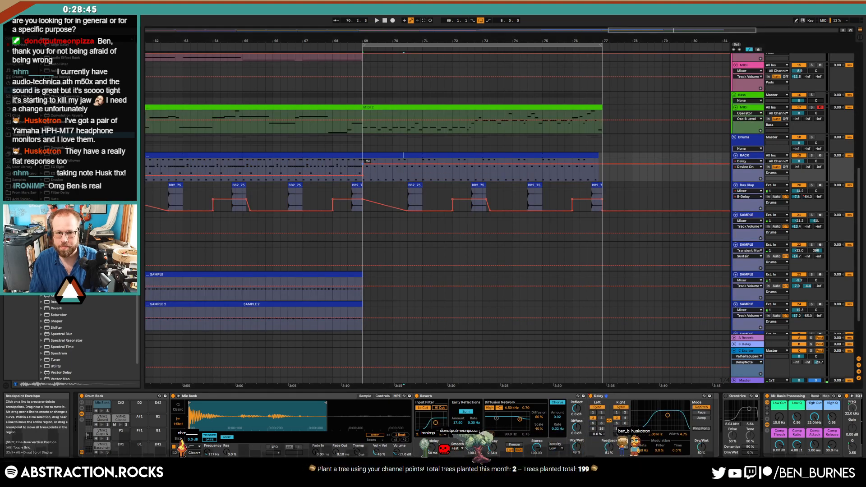
pyautogui.click(348, 165)
pyautogui.press('space')
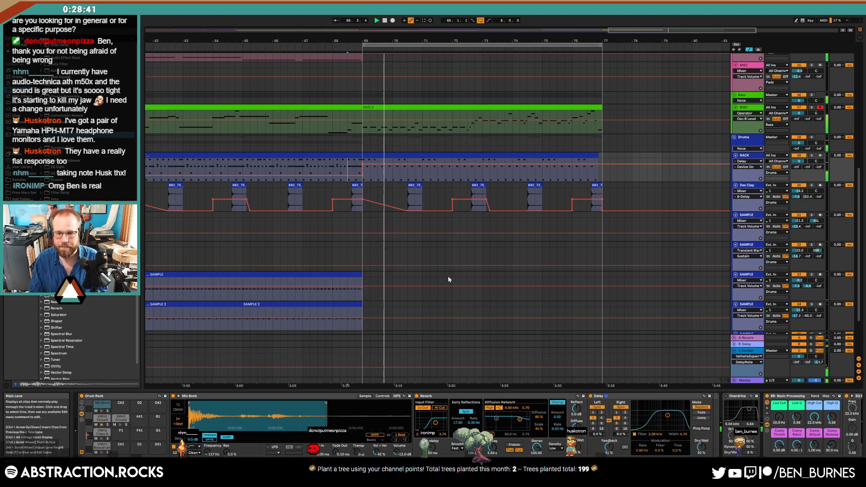
# - Adjust the filter band of the Mic Bonk Delay during playback, then hide the automation lanes
pyautogui.moveTo(668, 415); pyautogui.dragTo(670, 417)
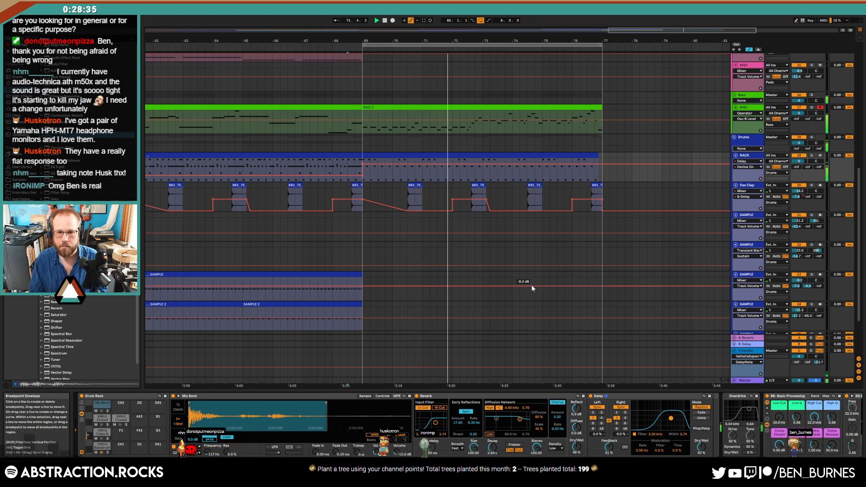
pyautogui.click(460, 156)
pyautogui.press('a')
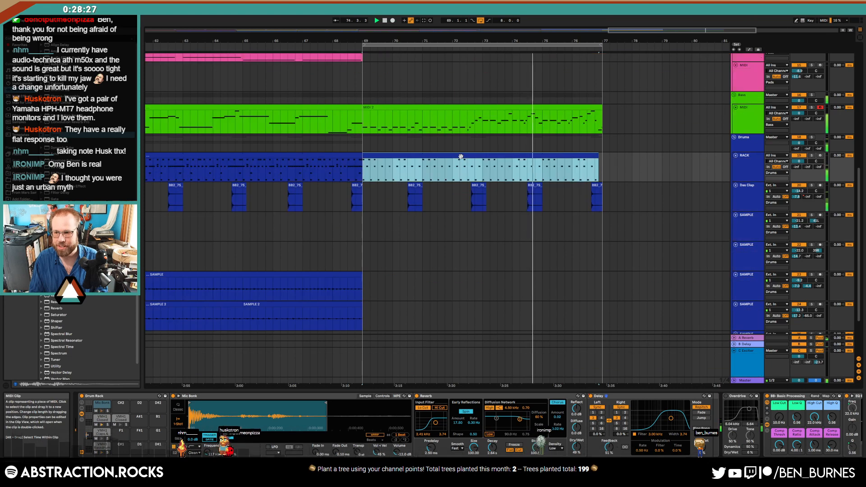
# - Arm the second MIDI track in the Pads group, record chord stabs from bar 69, and extend the clip to bar 77
pyautogui.scroll(2, 470, 182)
pyautogui.scroll(6, 472, 185)
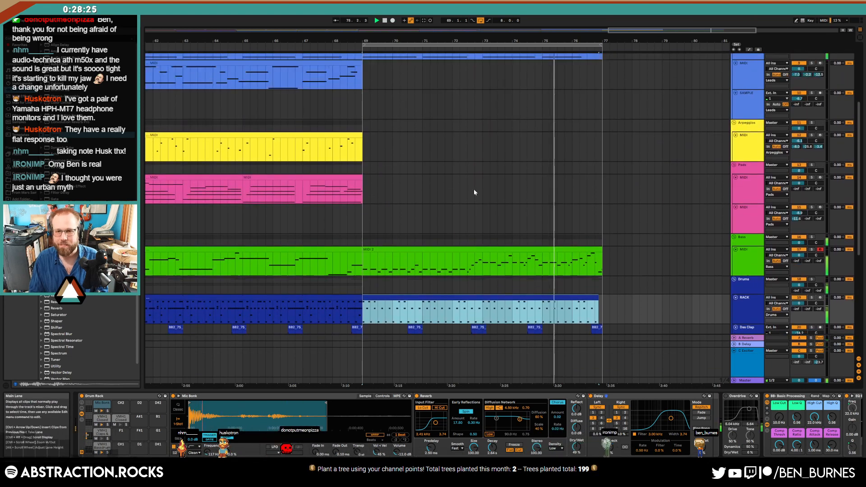
pyautogui.click(743, 239)
pyautogui.click(820, 235)
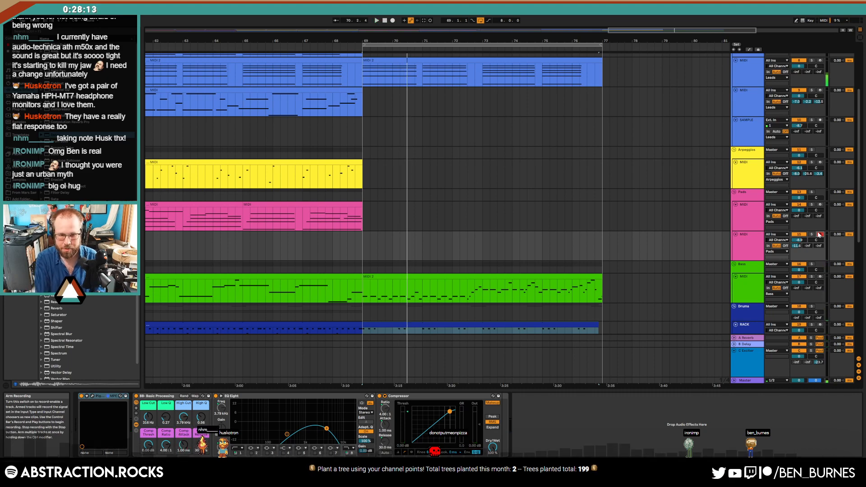
pyautogui.press('space')
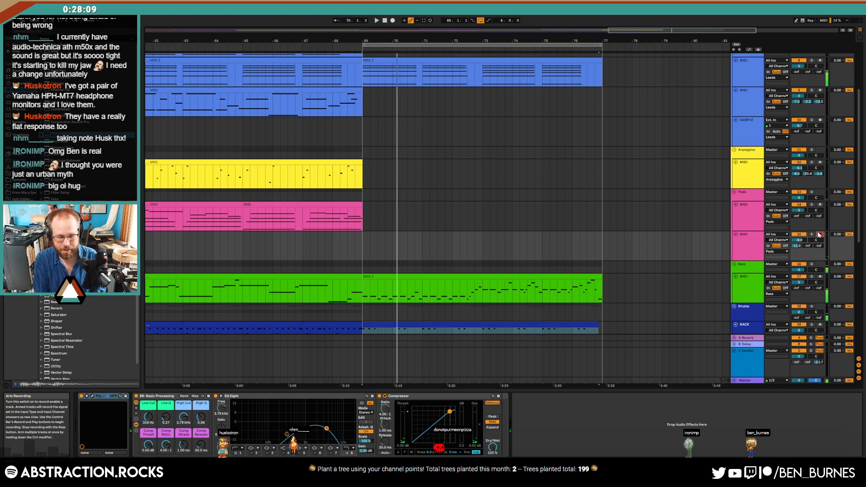
pyautogui.click(364, 244)
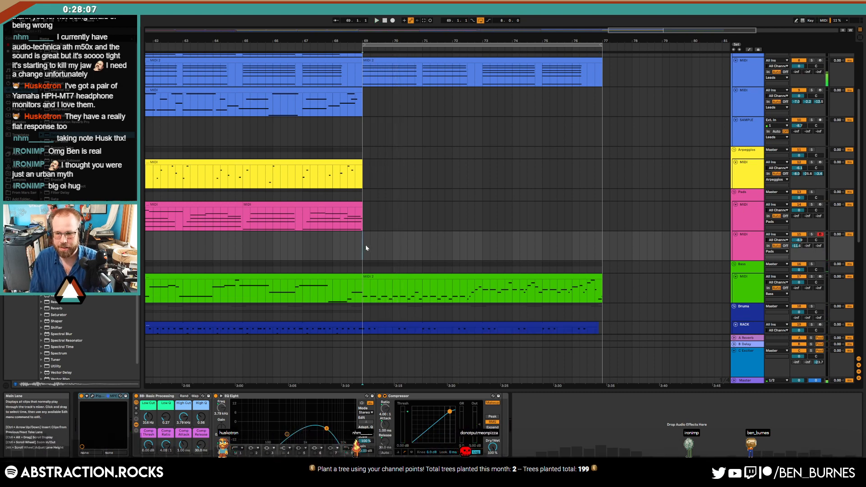
pyautogui.press('F9')
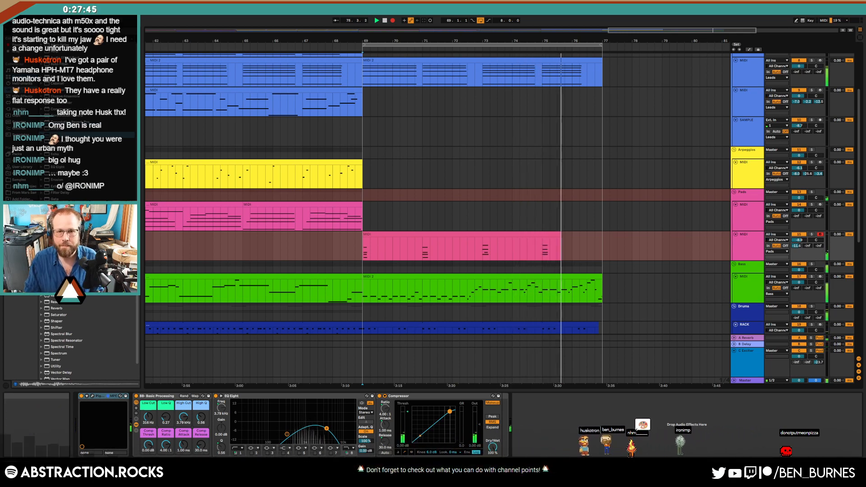
pyautogui.press('F9')
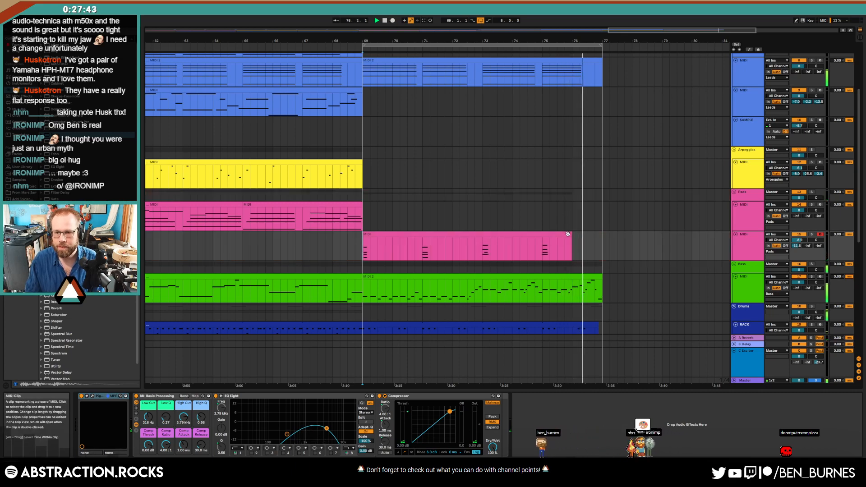
pyautogui.scroll(3, 591, 220)
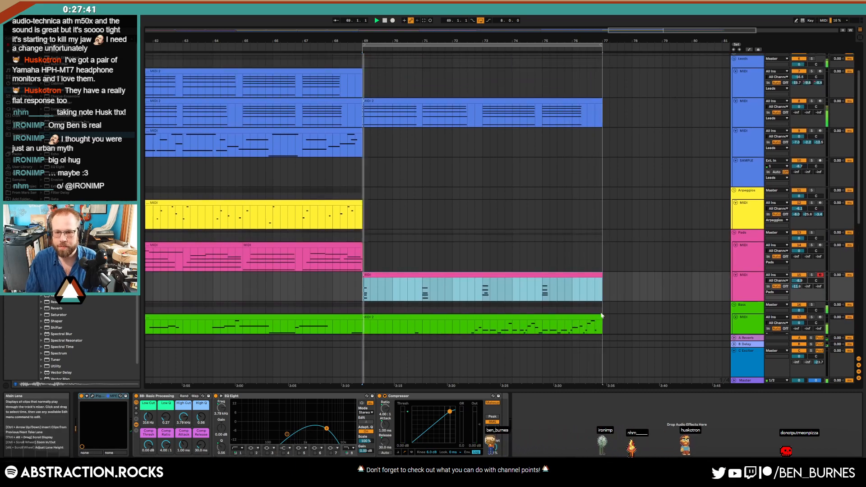
# - Open the bass clip and add a short D1 note just before the final A#0 note, then close the note view
pyautogui.scroll(-1, 599, 311)
pyautogui.doubleClick(597, 276)
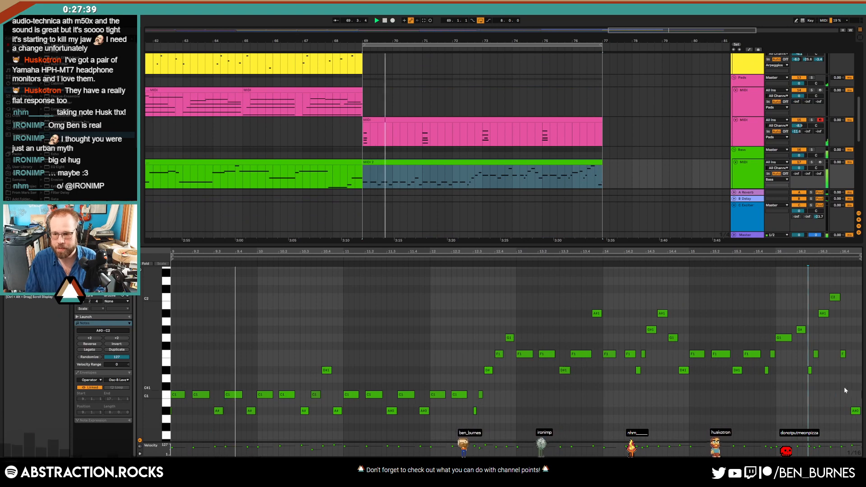
pyautogui.moveTo(846, 392); pyautogui.dragTo(859, 415)
pyautogui.click(856, 391)
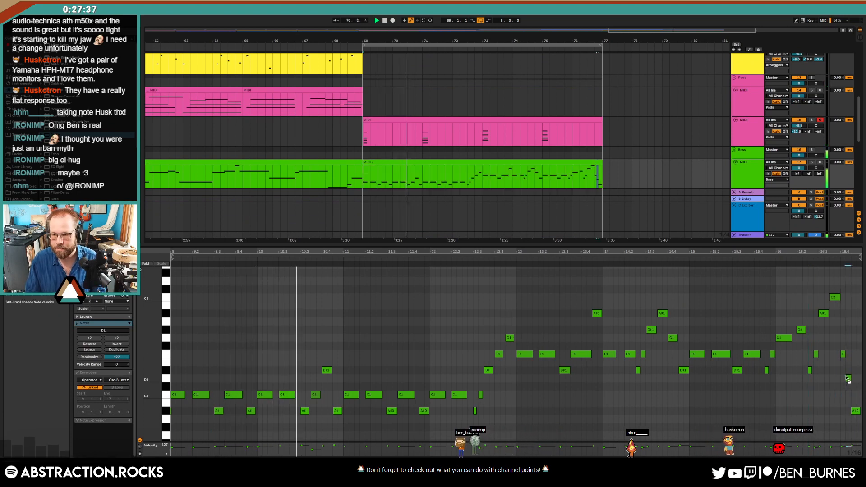
pyautogui.doubleClick(847, 378)
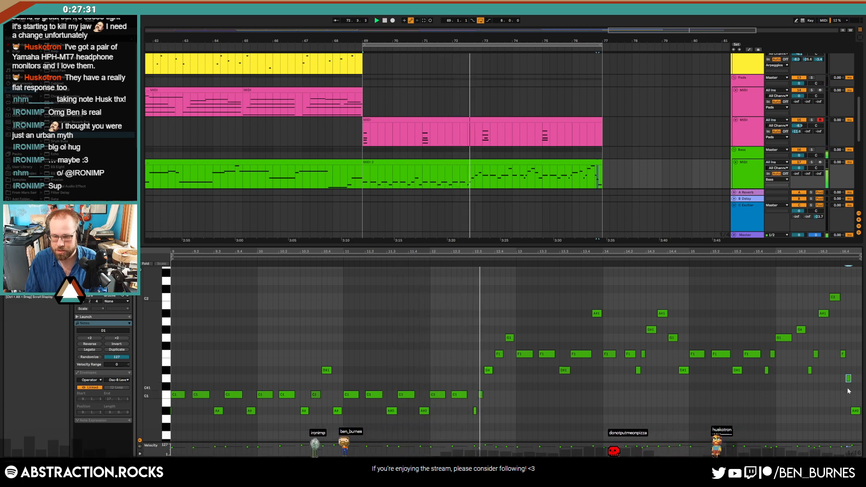
pyautogui.hotkey('shift', 'Tab')
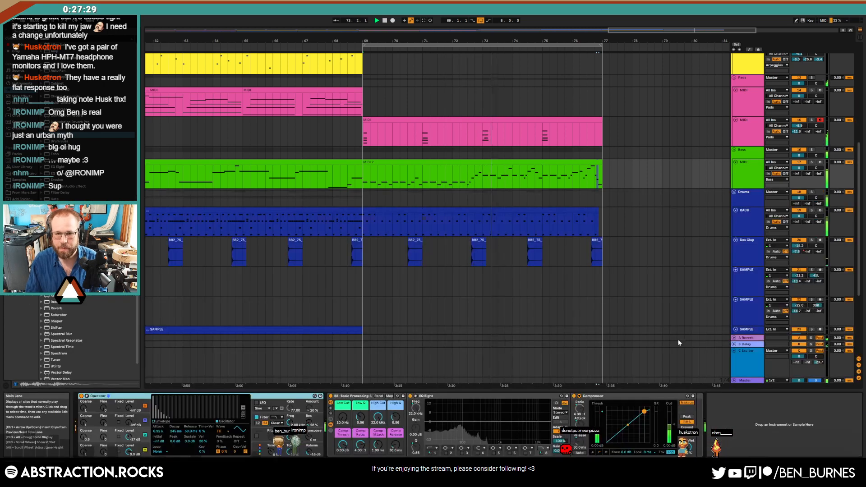
pyautogui.doubleClick(505, 162)
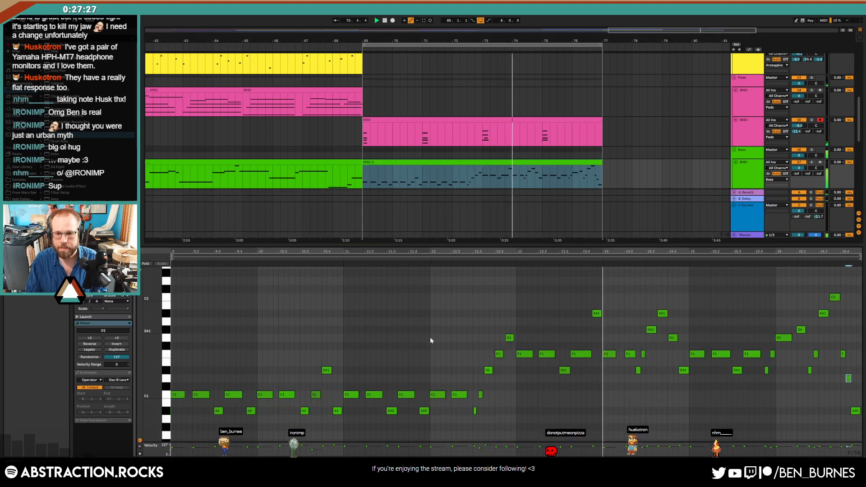
pyautogui.hotkey('shift', 'Tab')
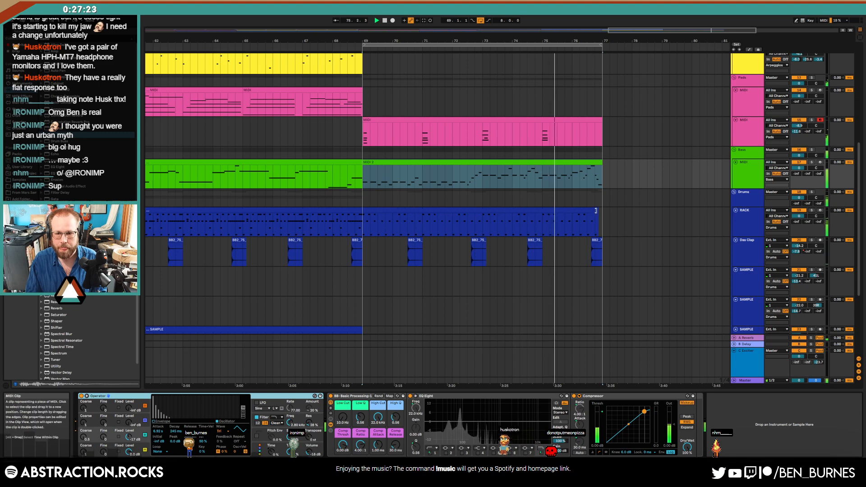
# - Trim the last drum loop clip on the clap track so it ends at 76.4, and stop playback
pyautogui.moveTo(600, 239); pyautogui.dragTo(595, 239)
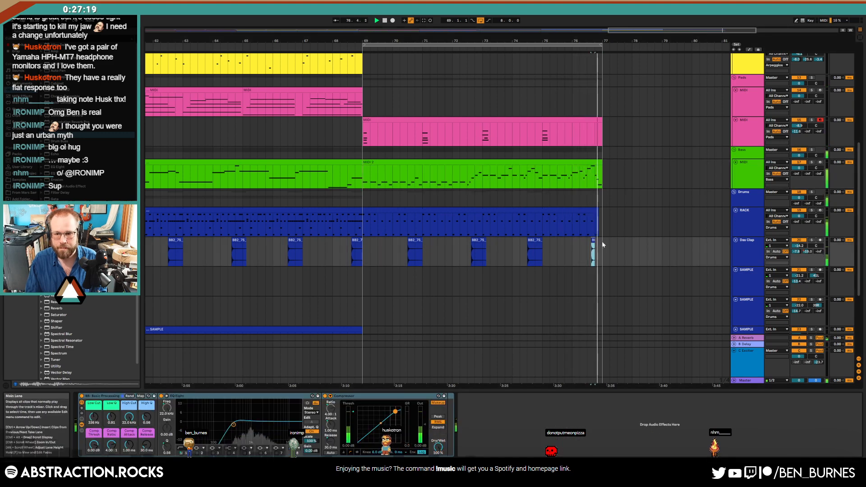
pyautogui.press('space')
# - Solo the bass MIDI track and listen to the end of its line from 76.4
pyautogui.click(600, 162)
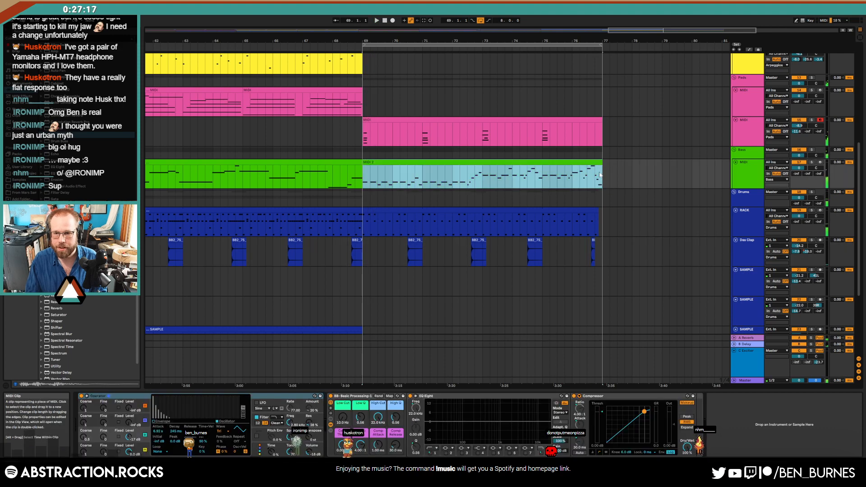
pyautogui.scroll(5, 601, 167)
pyautogui.click(564, 176)
pyautogui.click(811, 161)
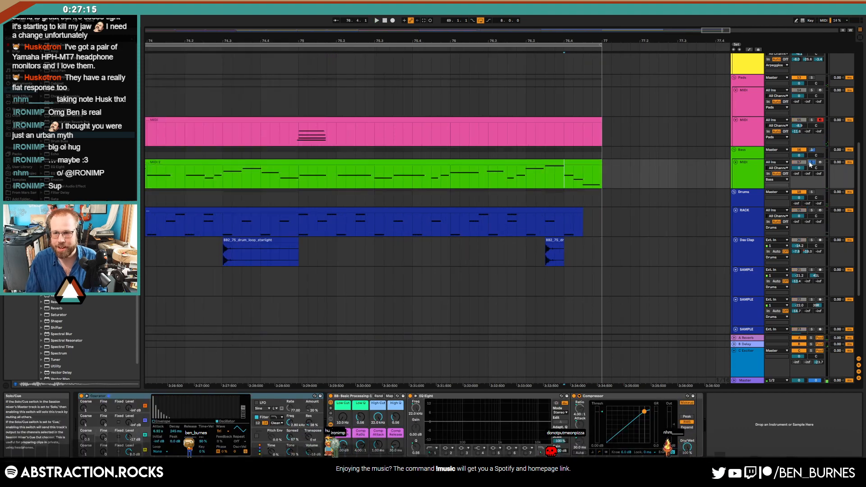
pyautogui.press('space')
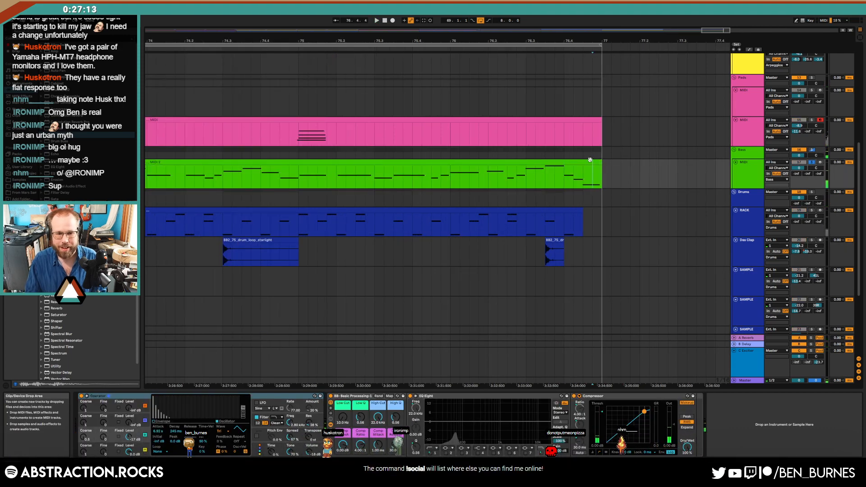
pyautogui.press('space')
# - Raise the bass Operator's Glide Time automation from 76.4 to just before the clip's end, play it back, and hide the automation
pyautogui.click(589, 162)
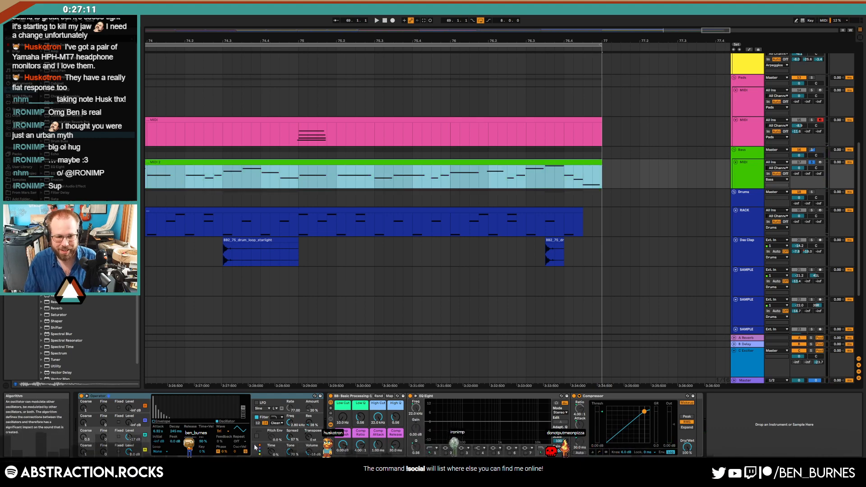
pyautogui.click(254, 444)
pyautogui.press('a')
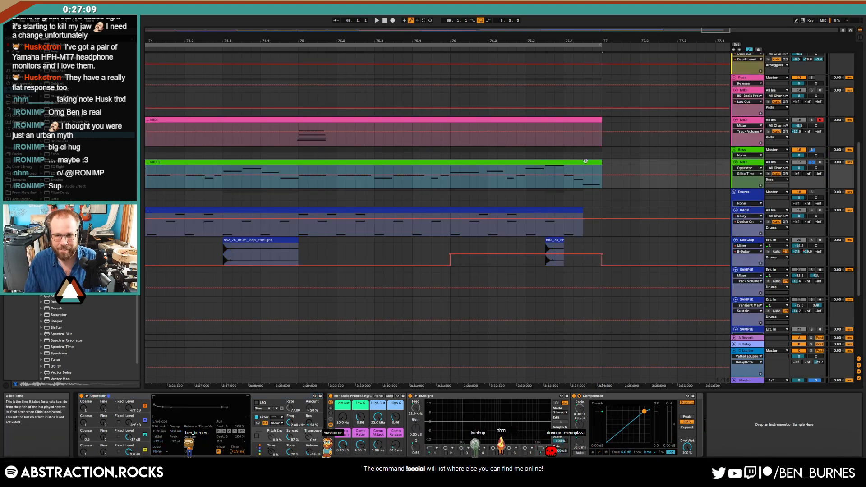
pyautogui.click(567, 171)
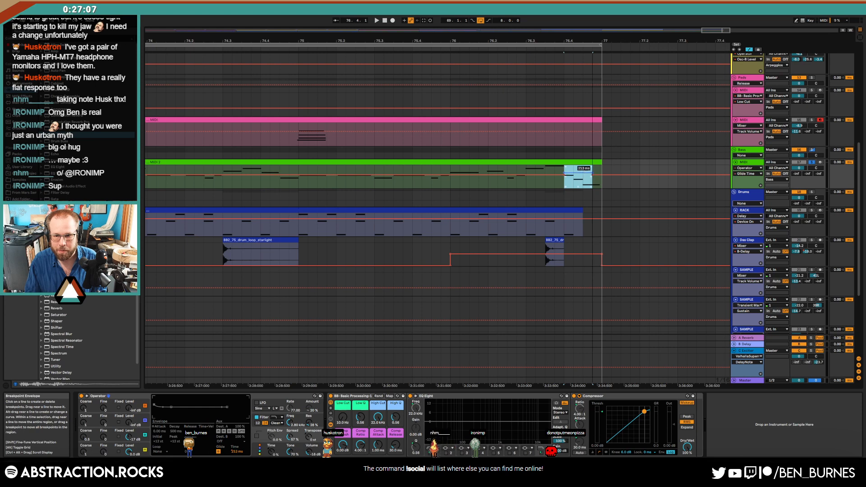
pyautogui.click(551, 185)
pyautogui.press('space')
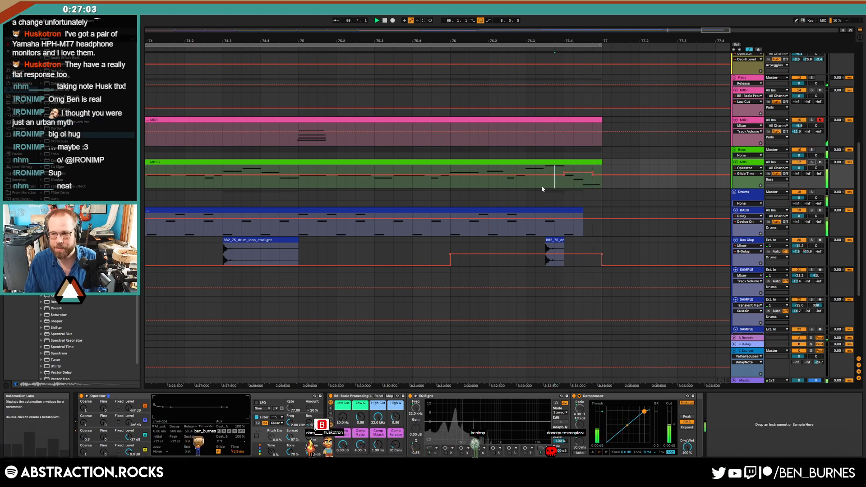
pyautogui.scroll(-4, 521, 167)
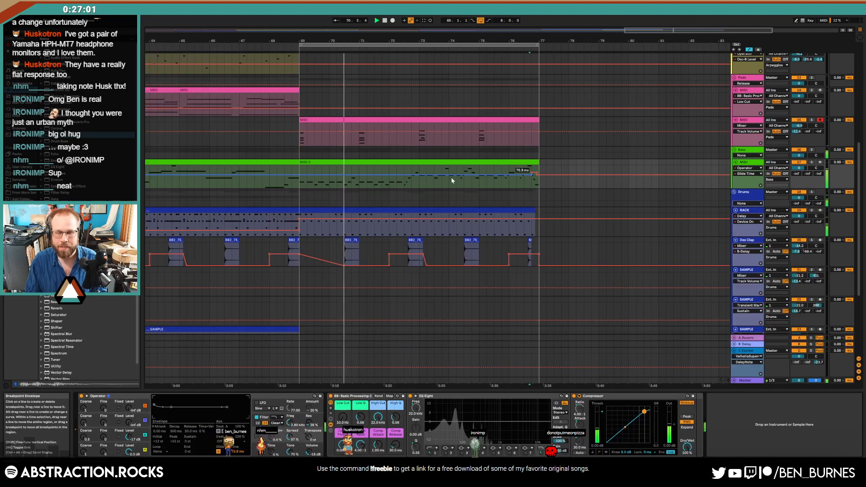
pyautogui.press('a')
# - Copy the percussion clips on the two upper SAMPLE tracks from bars 37 to 45 and paste them at bar 69
pyautogui.scroll(-2, 436, 191)
pyautogui.scroll(-3, 438, 194)
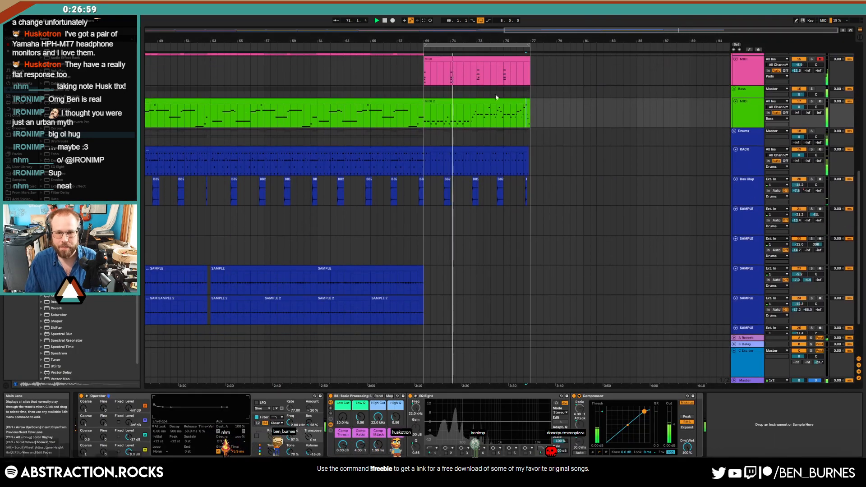
pyautogui.moveTo(575, 30); pyautogui.dragTo(575, 22)
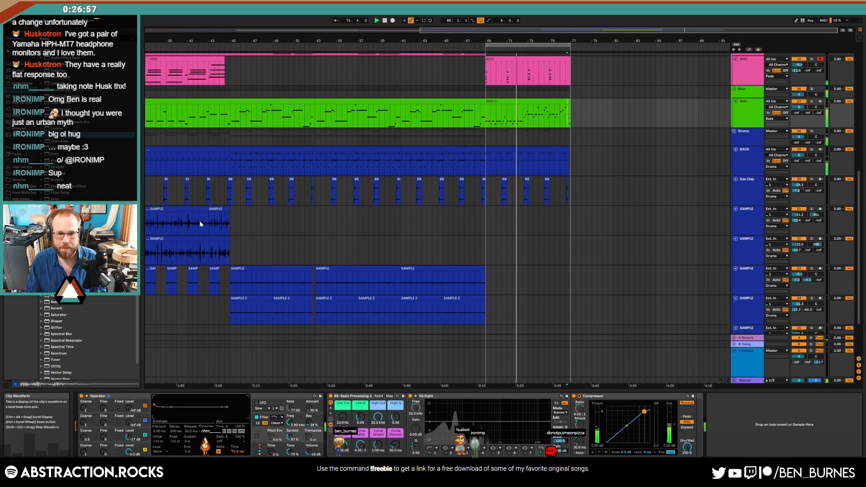
pyautogui.scroll(-2, 390, 137)
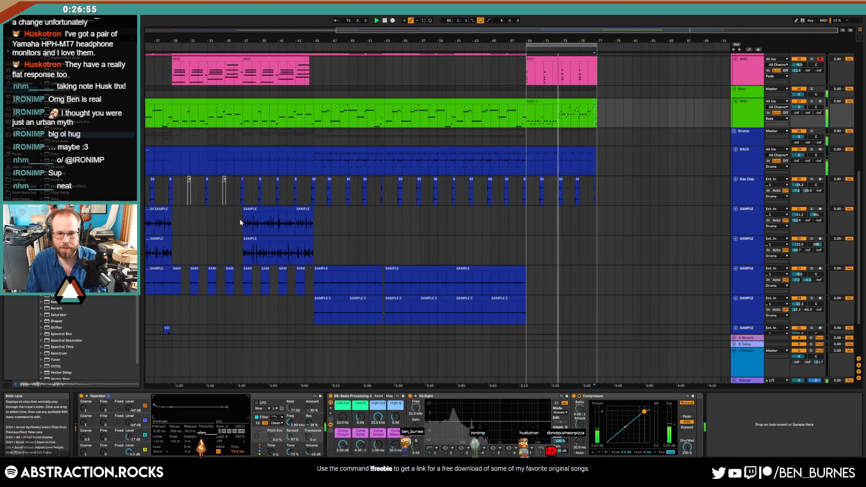
pyautogui.moveTo(243, 222); pyautogui.dragTo(261, 244)
pyautogui.click(519, 221)
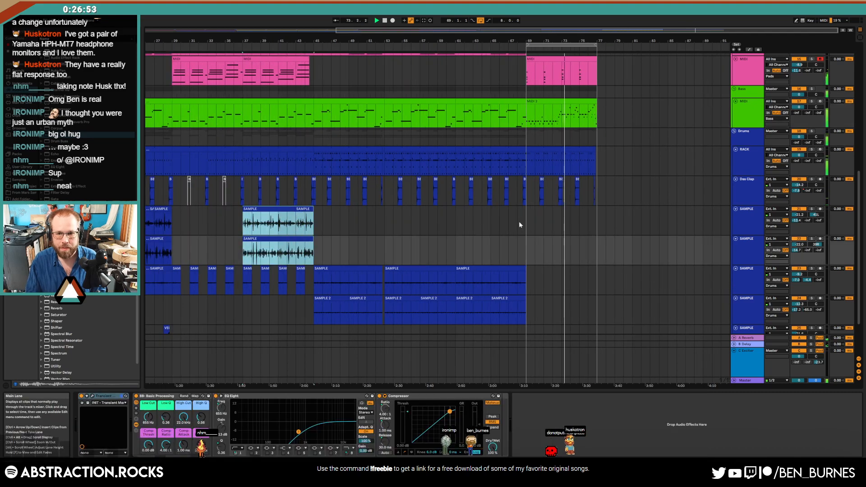
pyautogui.hotkey('ctrl', 'v')
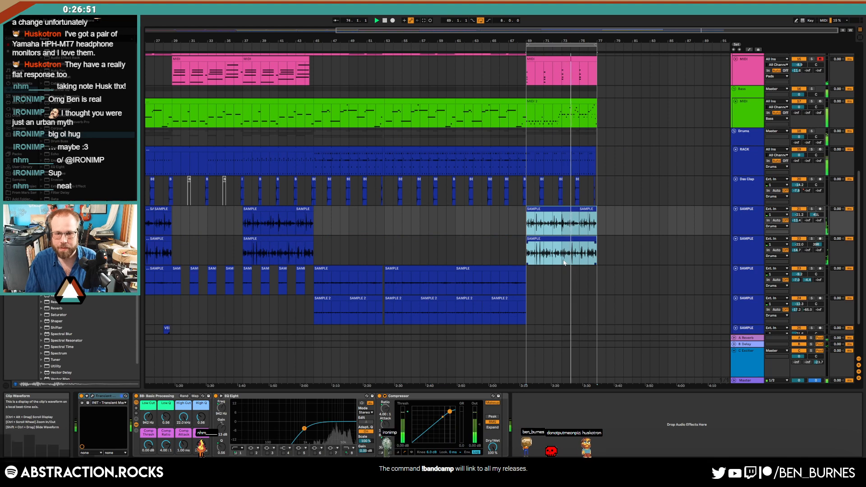
# - Cut alternating one-beat gaps into the two pasted sample clips from bar 69 to 71.4, keeping odd beats above and even beats below
pyautogui.press('z')
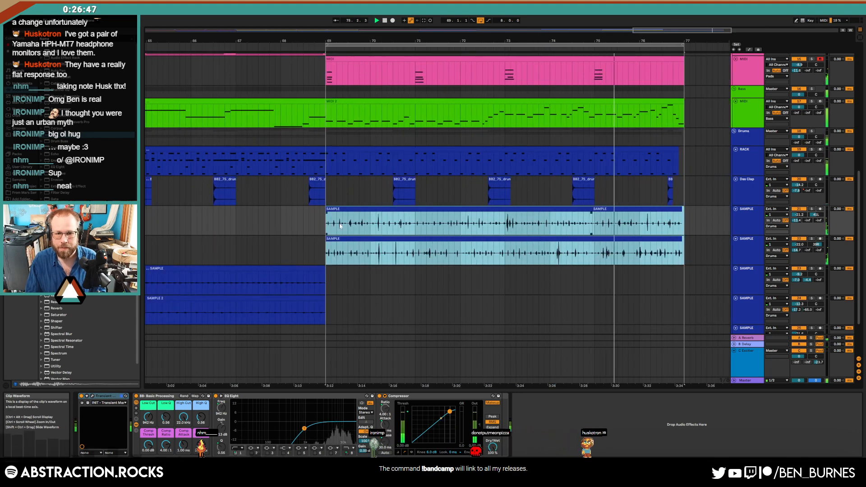
pyautogui.moveTo(340, 226); pyautogui.dragTo(353, 250)
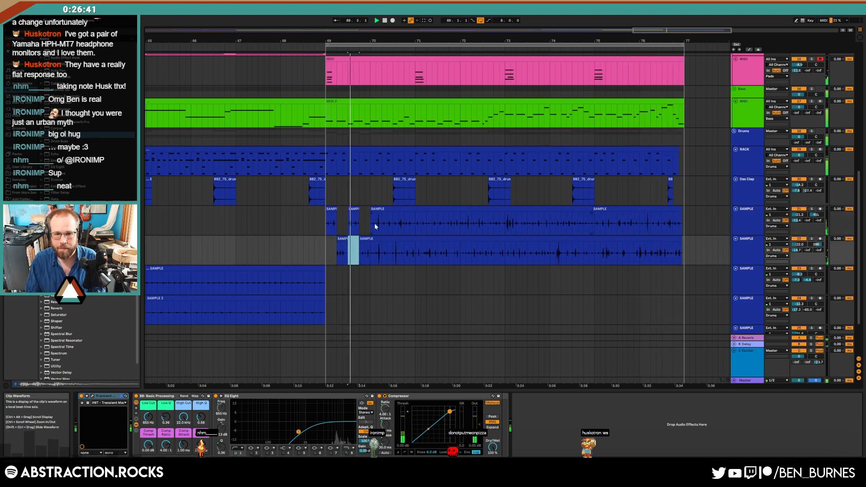
pyautogui.hotkey('ctrl', 'z')
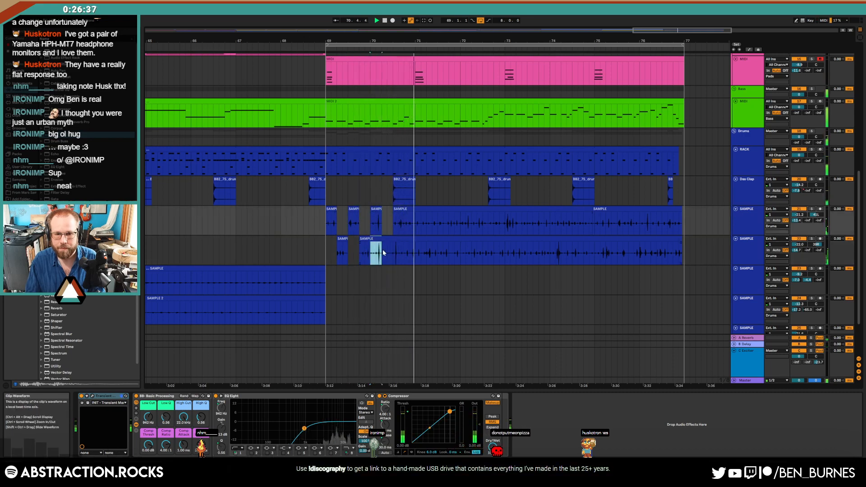
pyautogui.hotkey('ctrl', 'y')
pyautogui.moveTo(394, 247); pyautogui.dragTo(449, 251)
pyautogui.press('Delete')
pyautogui.press('Delete')
pyautogui.press('Delete')
pyautogui.press('Delete')
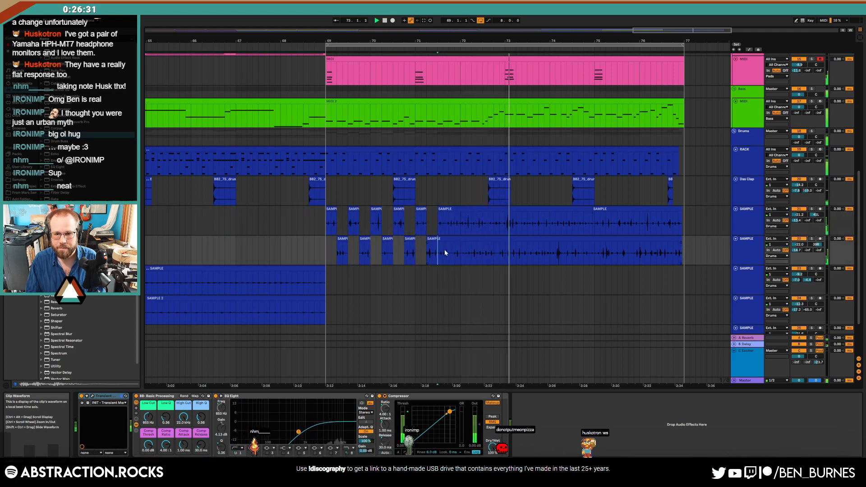
pyautogui.press('Delete')
# - Automate the B-Delay sends of both percussion SAMPLE tracks to ramp up from 68.4 to bar 69, and stop playback
pyautogui.click(316, 227)
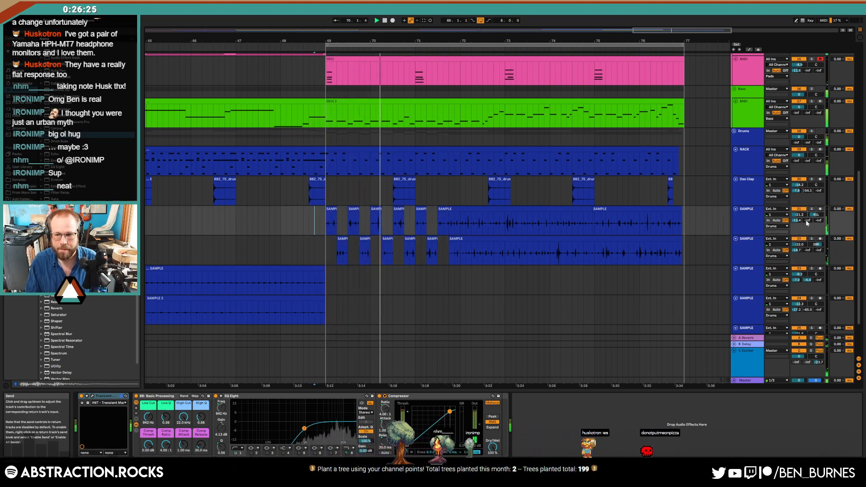
pyautogui.click(748, 223)
pyautogui.keyDown('shift'); pyautogui.click(750, 261); pyautogui.keyUp('shift')
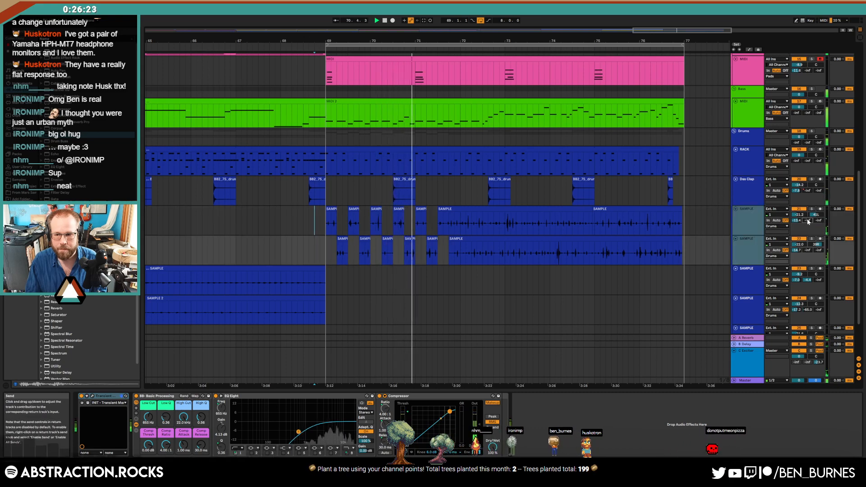
pyautogui.press('a')
pyautogui.click(314, 233)
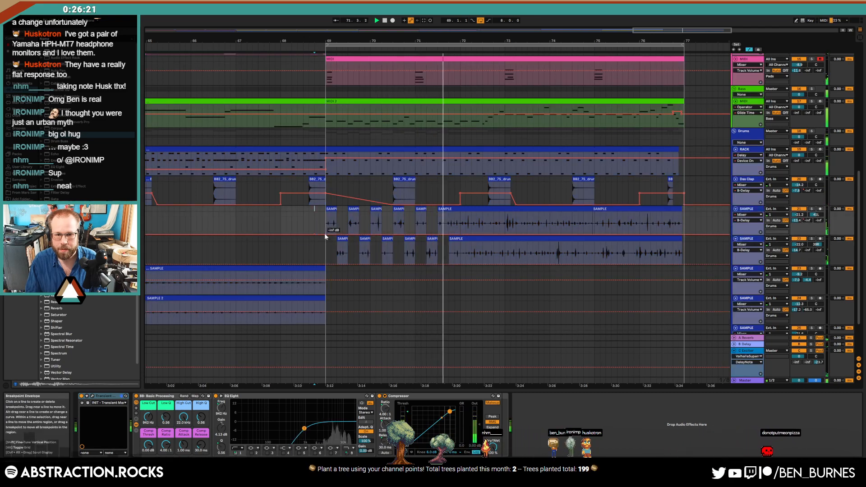
pyautogui.click(313, 264)
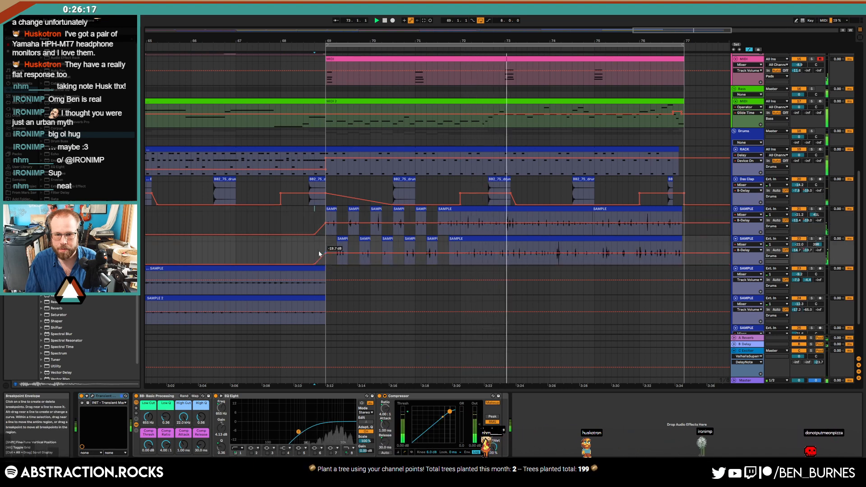
pyautogui.press('a')
pyautogui.press('space')
# - Continue the alternating one-beat gaps in the two percussion sample tracks from 71.4 through bar 73
pyautogui.moveTo(448, 228); pyautogui.dragTo(506, 249)
pyautogui.press('Delete')
pyautogui.hotkey('ctrl', 'e')
pyautogui.press('Delete')
pyautogui.press('Delete')
pyautogui.press('Delete')
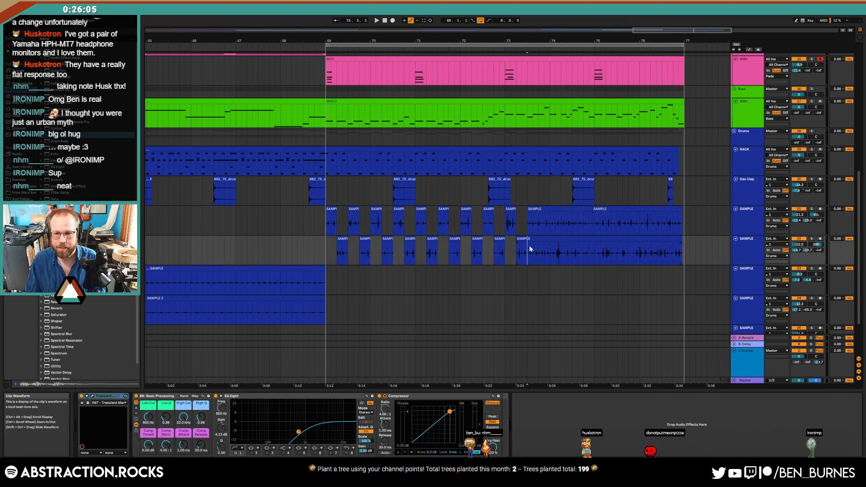
pyautogui.click(546, 221)
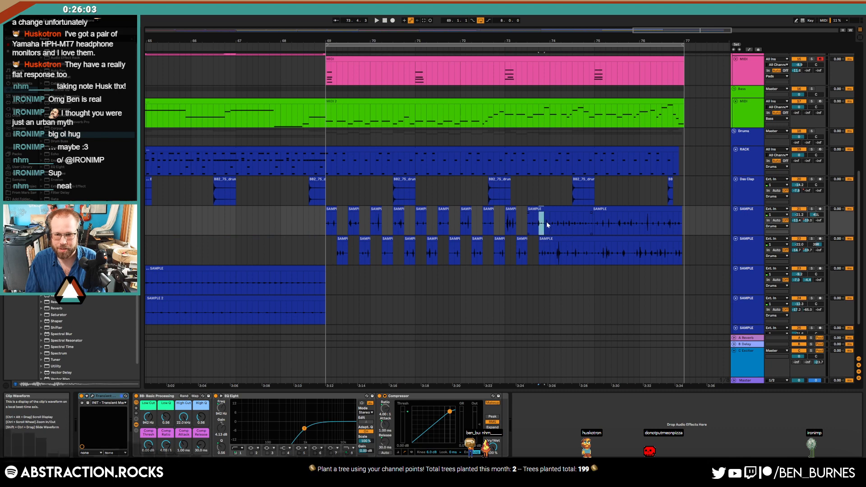
pyautogui.press('Delete')
# - Extend the alternating one-beat cuts on both percussion sample tracks through bars 74 and 75
pyautogui.moveTo(547, 224); pyautogui.dragTo(640, 223)
pyautogui.press('Delete')
pyautogui.press('Delete')
pyautogui.press('Delete')
pyautogui.press('Delete')
pyautogui.press('Delete')
pyautogui.press('Delete')
pyautogui.press('Delete')
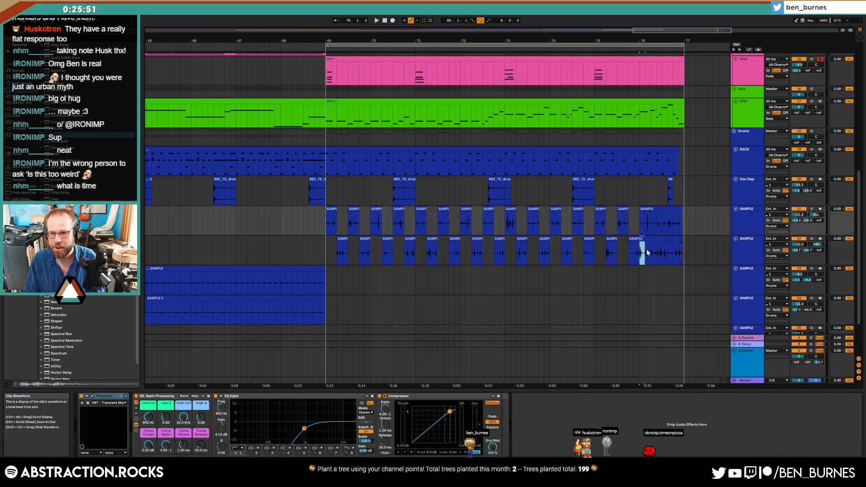
# - Finish the alternating one-beat cuts through bar 76 on both percussion sample tracks, and play from just before bar 69
pyautogui.press('Delete')
pyautogui.moveTo(651, 223); pyautogui.dragTo(672, 251)
pyautogui.press('Delete')
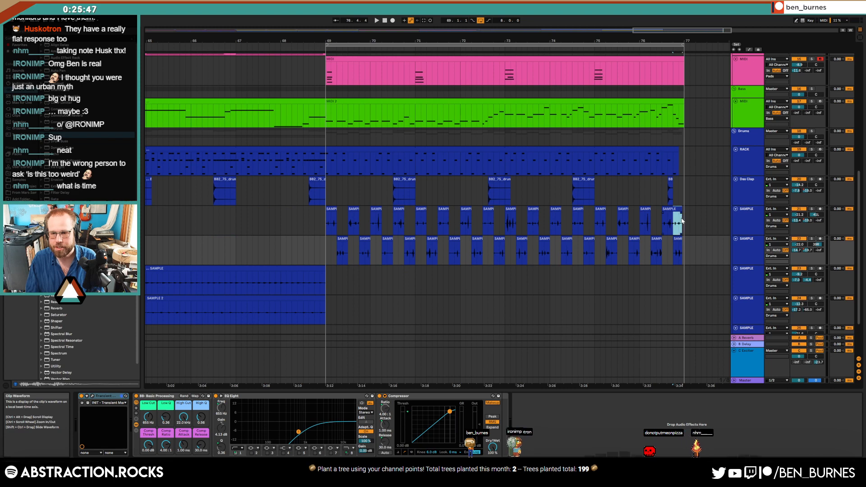
pyautogui.moveTo(682, 221); pyautogui.dragTo(684, 221)
pyautogui.press('Delete')
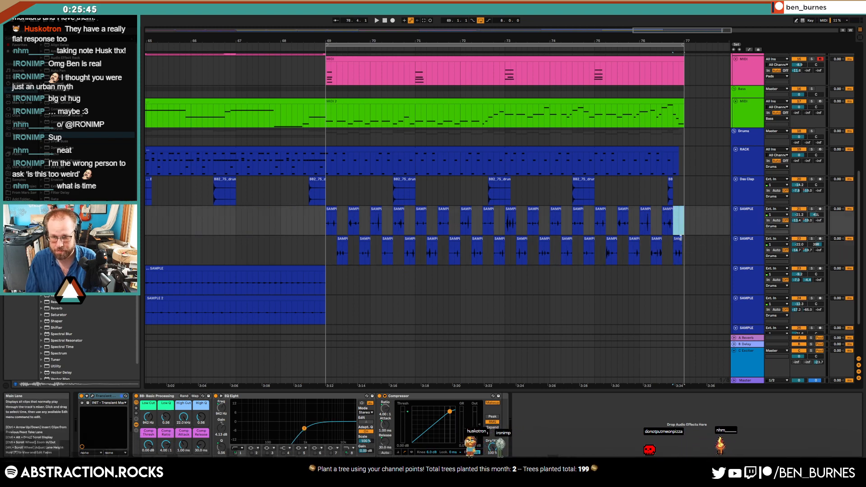
pyautogui.click(680, 238)
pyautogui.click(310, 213)
pyautogui.press('space')
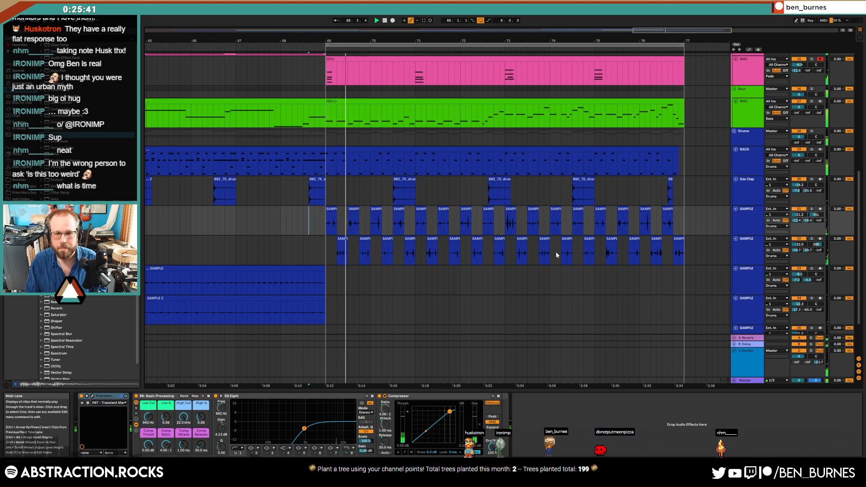
# - Add clap notes at 1.4, 2.4.3 and 2.4.4 in the drum rack clip, adjust the last two notes' velocity, and close the note view
pyautogui.scroll(3, 555, 252)
pyautogui.click(386, 191)
pyautogui.doubleClick(387, 192)
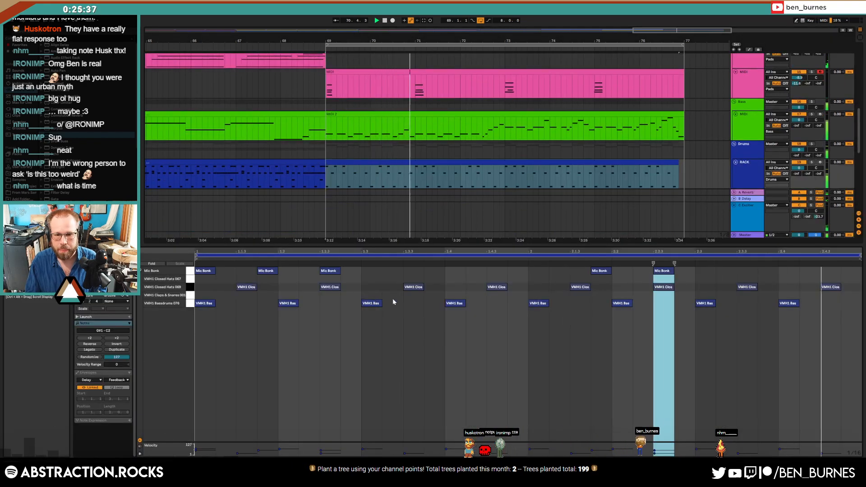
pyautogui.doubleClick(447, 295)
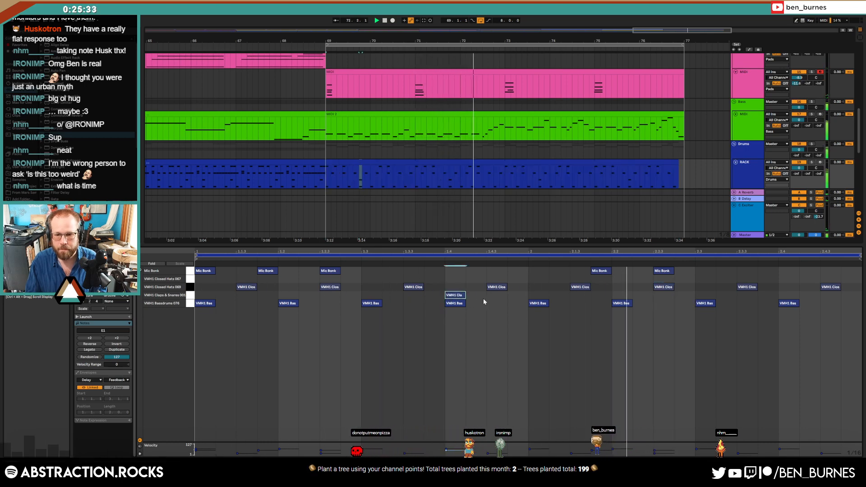
pyautogui.doubleClick(828, 296)
pyautogui.doubleClick(845, 296)
pyautogui.moveTo(815, 298); pyautogui.dragTo(846, 296)
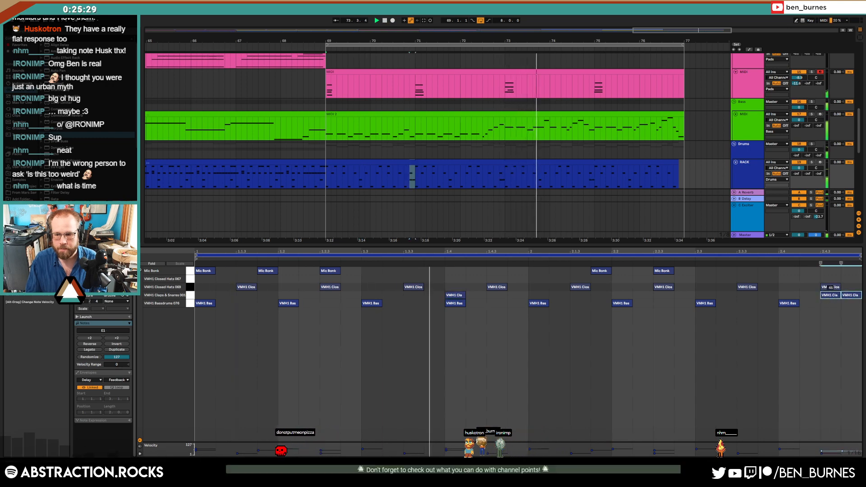
pyautogui.click(831, 294)
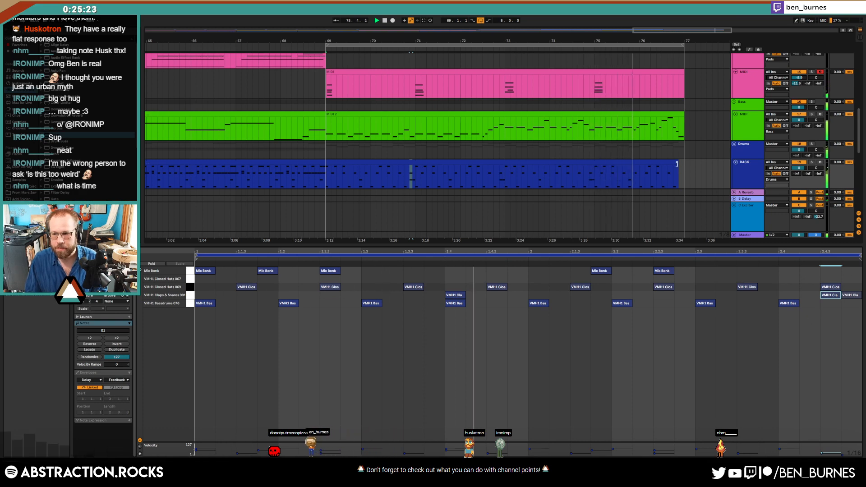
pyautogui.hotkey('shift', 'Tab')
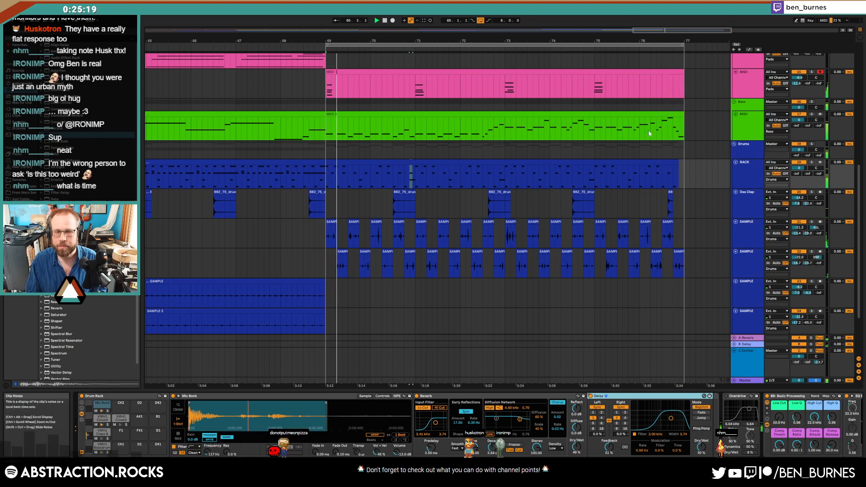
# - Arm the Arpeggios group's MIDI track for recording
pyautogui.scroll(3, 597, 160)
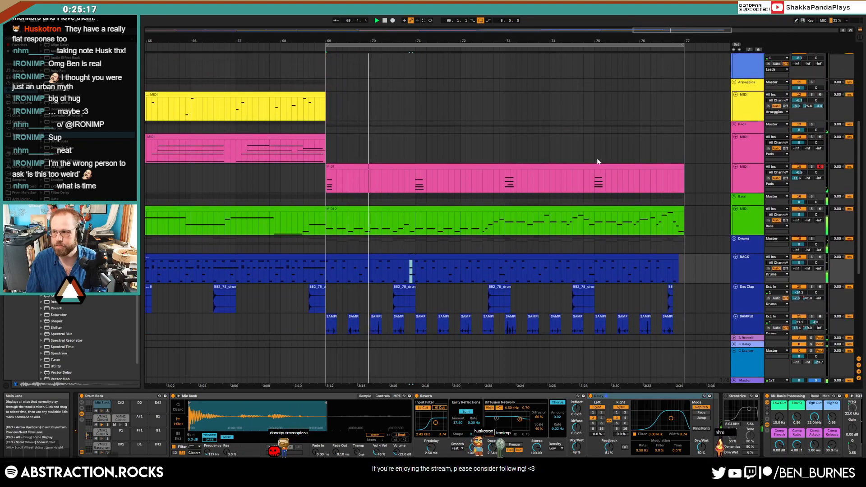
pyautogui.scroll(4, 597, 159)
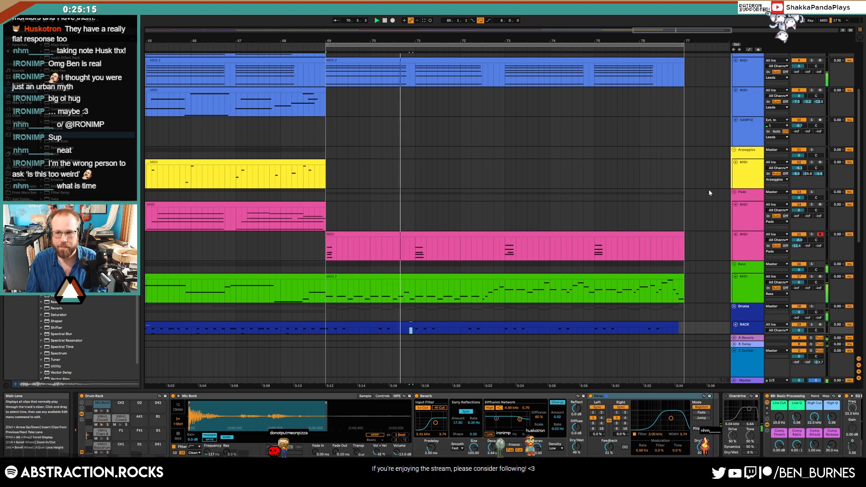
pyautogui.click(820, 162)
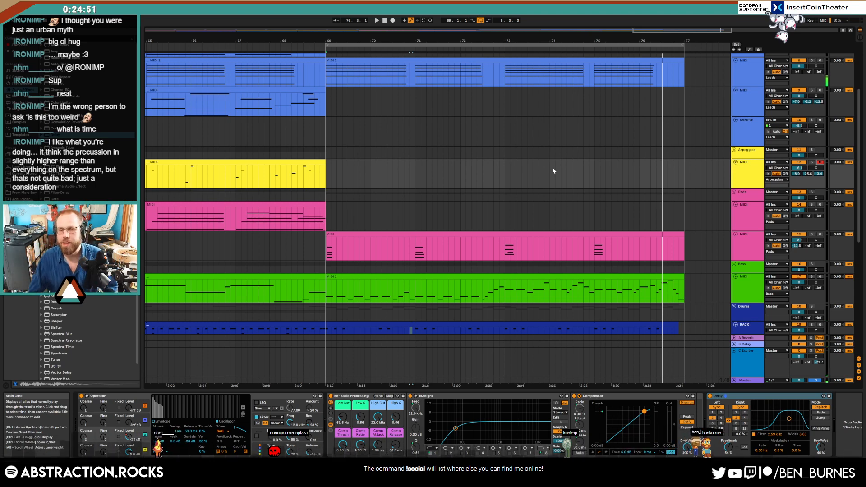
# - Show the whole arrangement and play it from bar 53 into the new section
pyautogui.scroll(-3, 546, 169)
pyautogui.press('w')
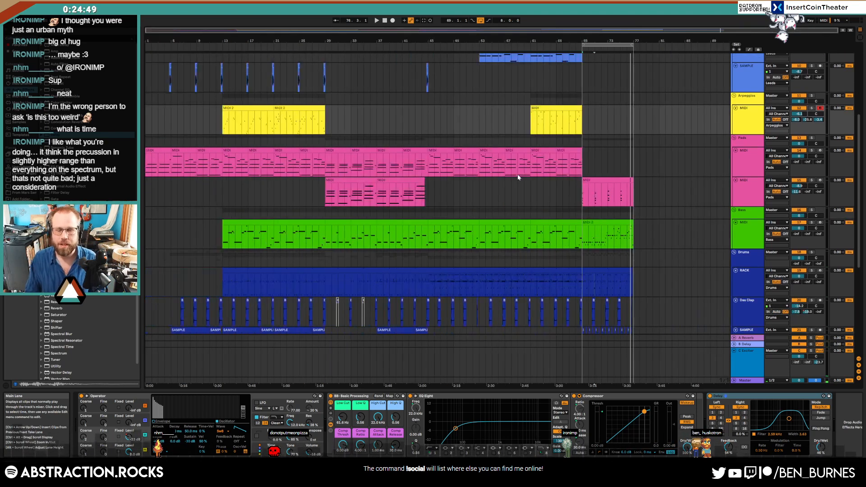
pyautogui.scroll(3, 667, 181)
pyautogui.scroll(-2, 627, 177)
pyautogui.scroll(3, 631, 178)
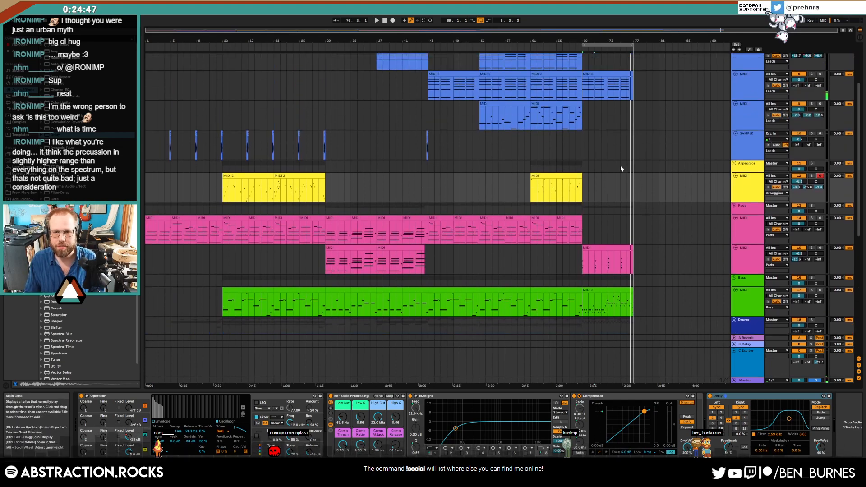
pyautogui.click(477, 48)
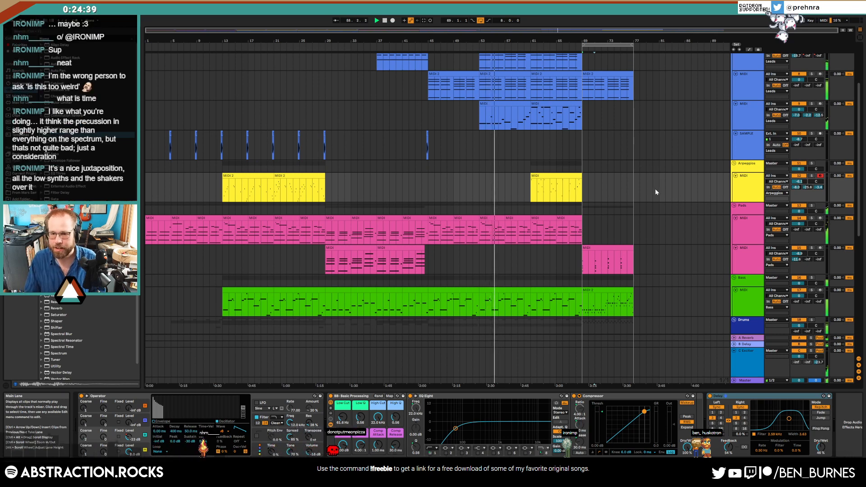
# - Copy the two clips at bars 37 to 45 on the upper Pads MIDI track to bar 69 as one consolidated clip
pyautogui.scroll(-4, 654, 188)
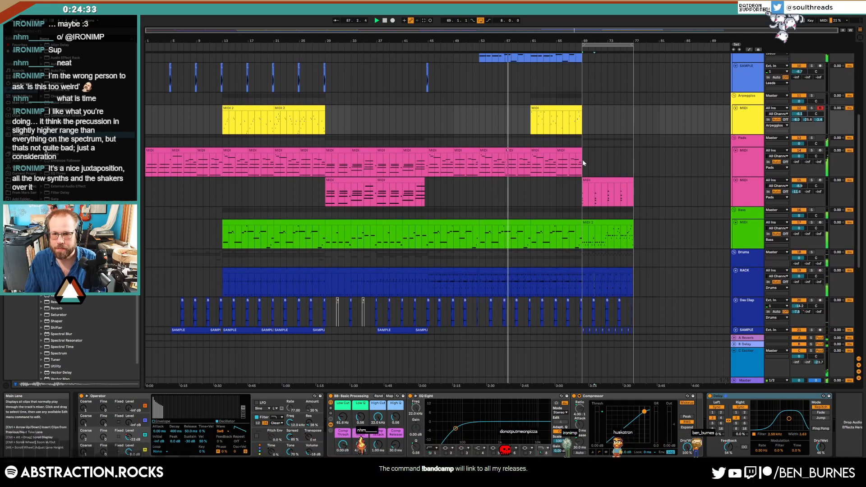
pyautogui.click(487, 148)
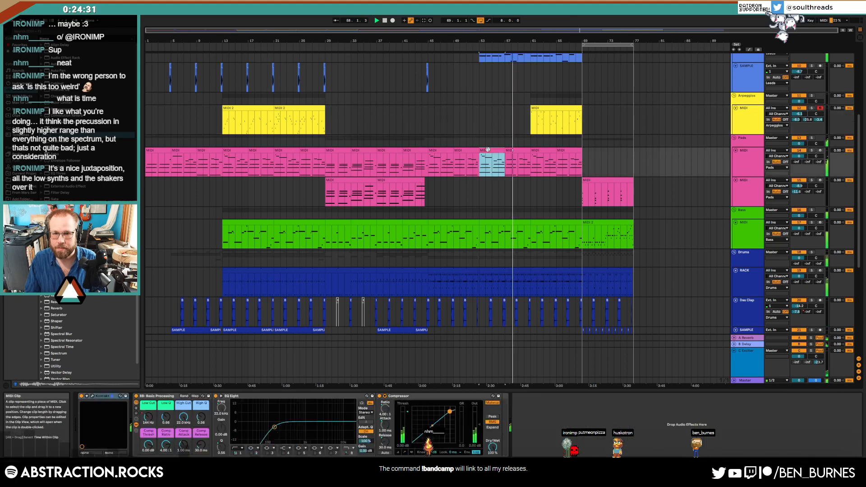
pyautogui.click(399, 150)
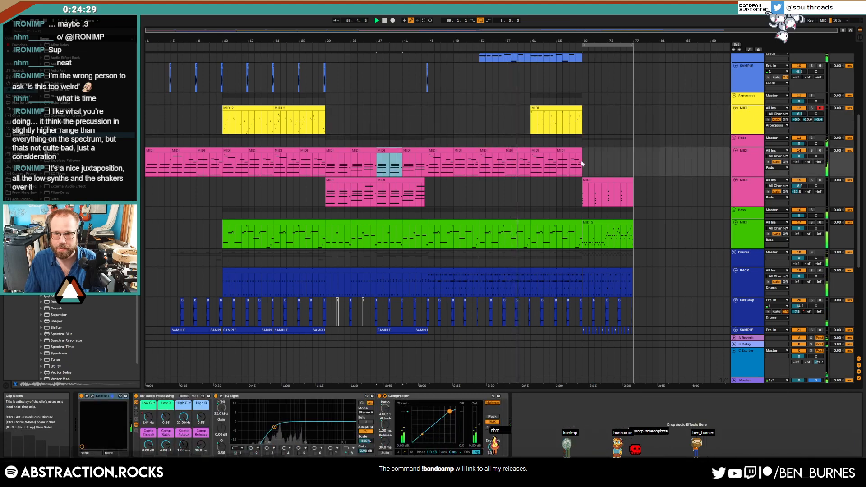
pyautogui.keyDown('shift'); pyautogui.click(409, 148); pyautogui.keyUp('shift')
pyautogui.hotkey('ctrl', 'c')
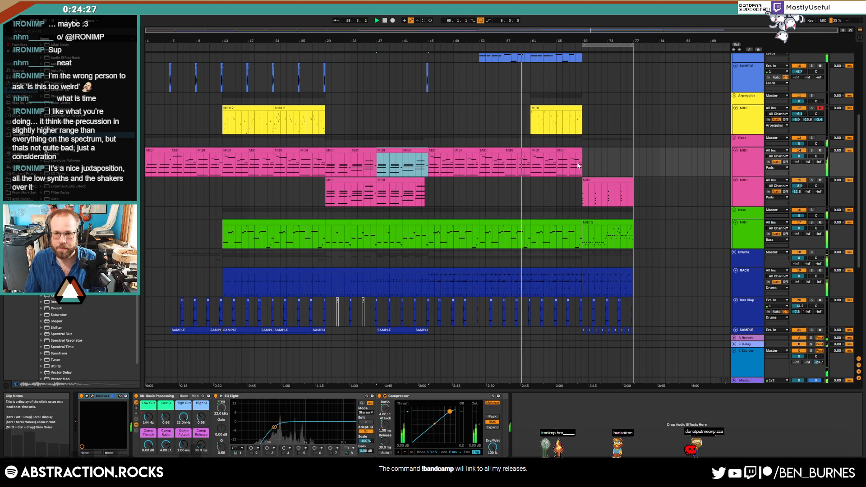
pyautogui.click(581, 161)
pyautogui.hotkey('ctrl', 'v')
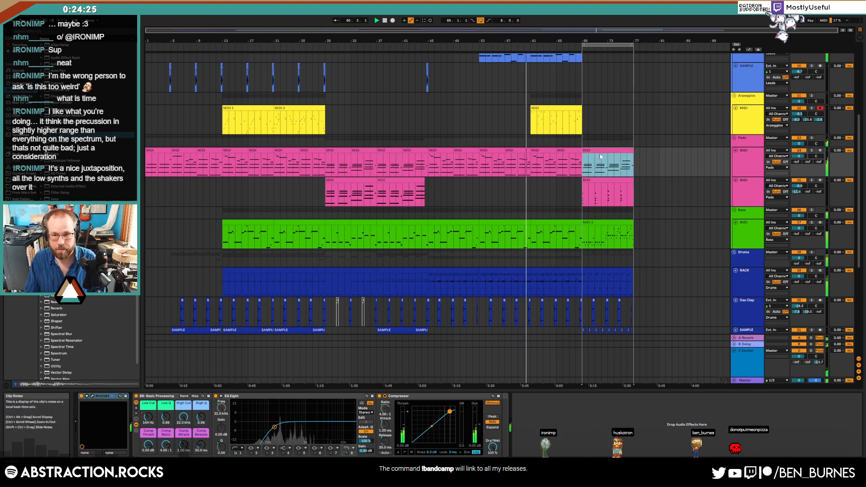
# - Delete the upper chord notes in the new Pads clip at bar 69, keeping only the lowest note of each chord
pyautogui.doubleClick(600, 156)
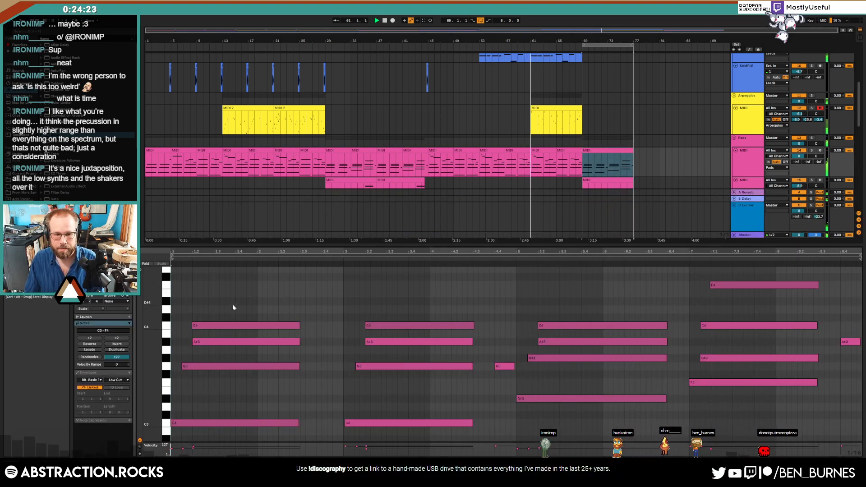
pyautogui.moveTo(233, 303); pyautogui.dragTo(504, 382)
pyautogui.press('Delete')
pyautogui.moveTo(530, 303); pyautogui.dragTo(626, 363)
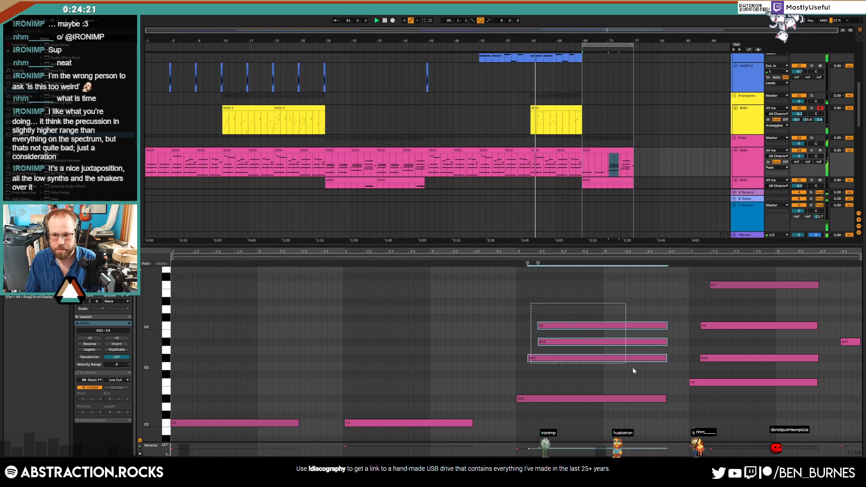
pyautogui.press('Delete')
pyautogui.moveTo(692, 362); pyautogui.dragTo(850, 284)
pyautogui.press('Delete')
# - Raise the third remaining note in the Pads clip two semitones to F3 and close the note view
pyautogui.moveTo(561, 355); pyautogui.dragTo(617, 431)
pyautogui.press('Up')
pyautogui.press('Up')
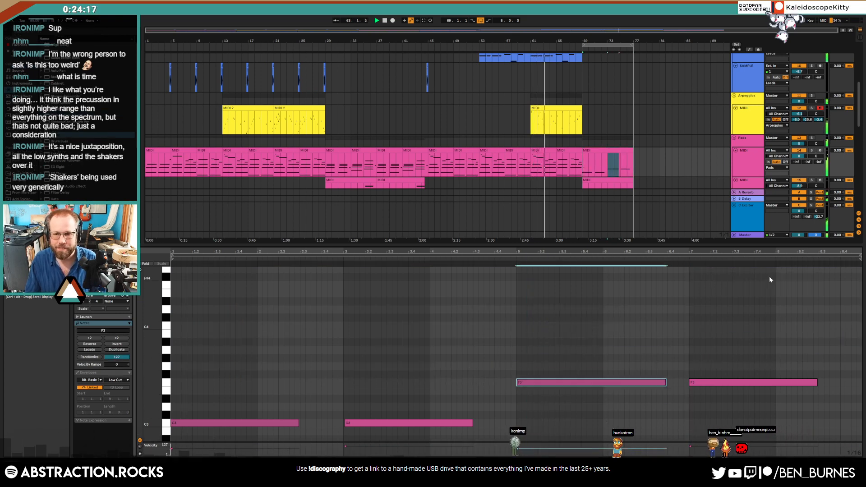
pyautogui.hotkey('shift', 'Tab')
# - Add Transient Master after the Kontakt instrument on the third Leads MIDI track, set its attack to -38%, and close its window
pyautogui.scroll(2, 542, 224)
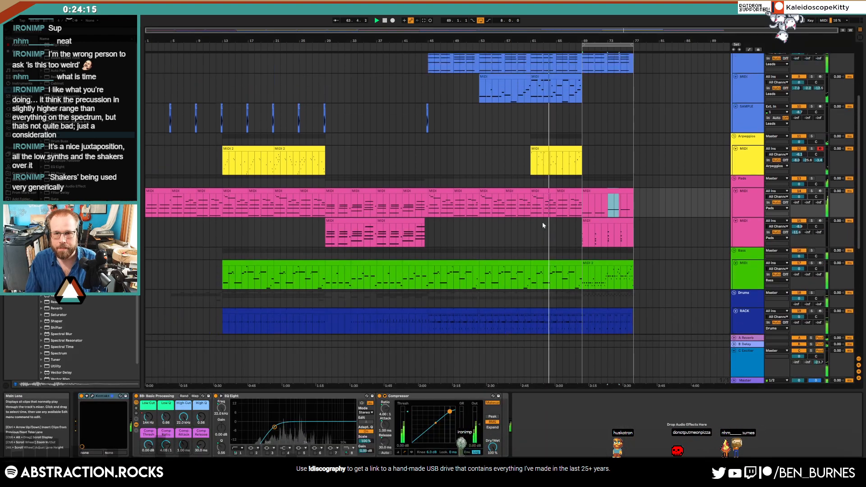
pyautogui.scroll(2, 542, 221)
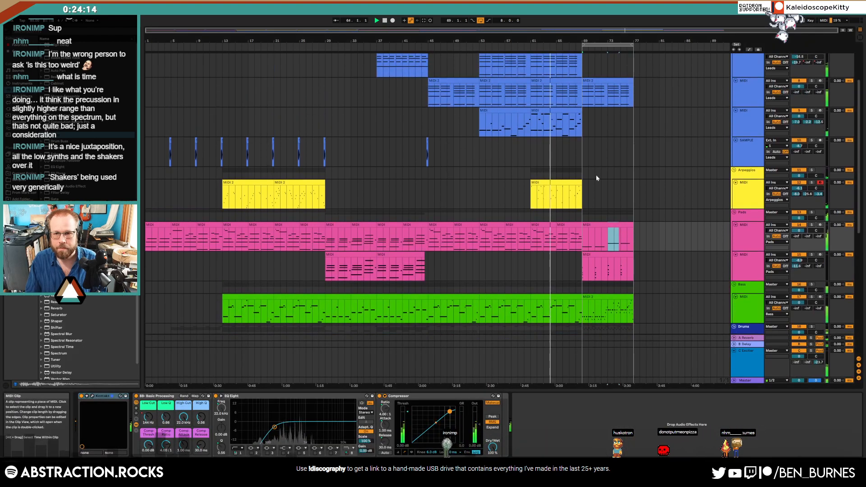
pyautogui.click(543, 120)
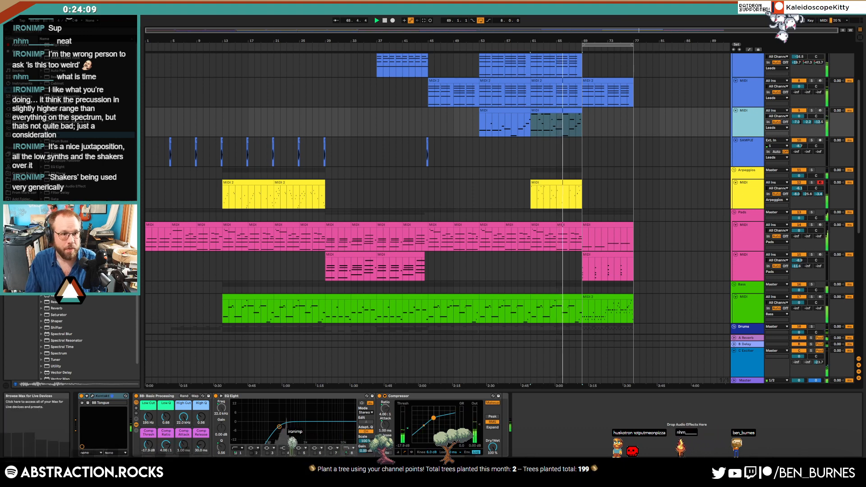
pyautogui.click(10, 103)
pyautogui.press('space')
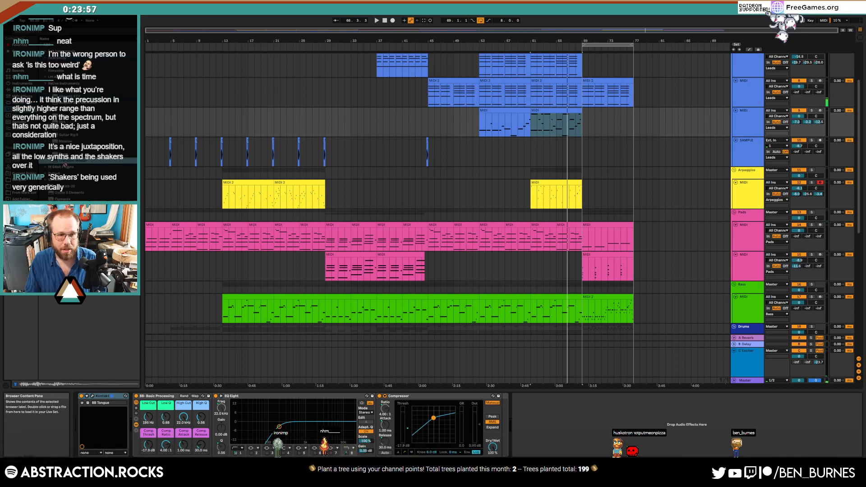
pyautogui.moveTo(65, 165); pyautogui.dragTo(130, 407)
pyautogui.moveTo(258, 131); pyautogui.dragTo(258, 105)
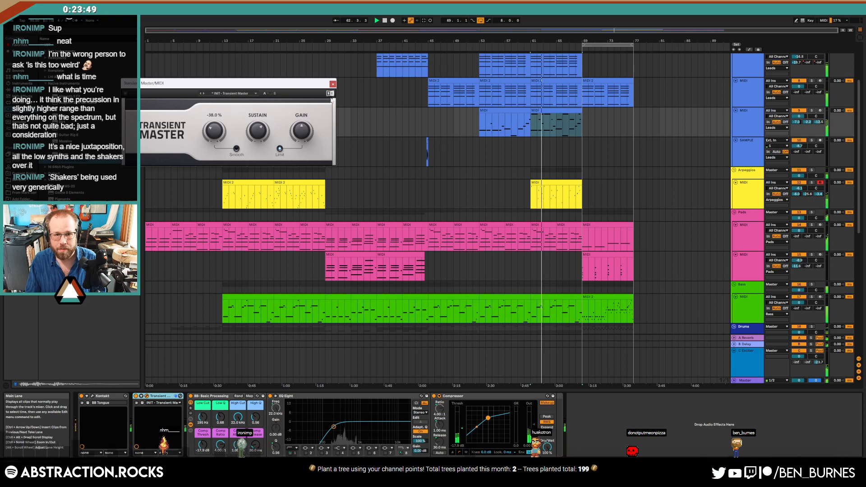
pyautogui.click(332, 84)
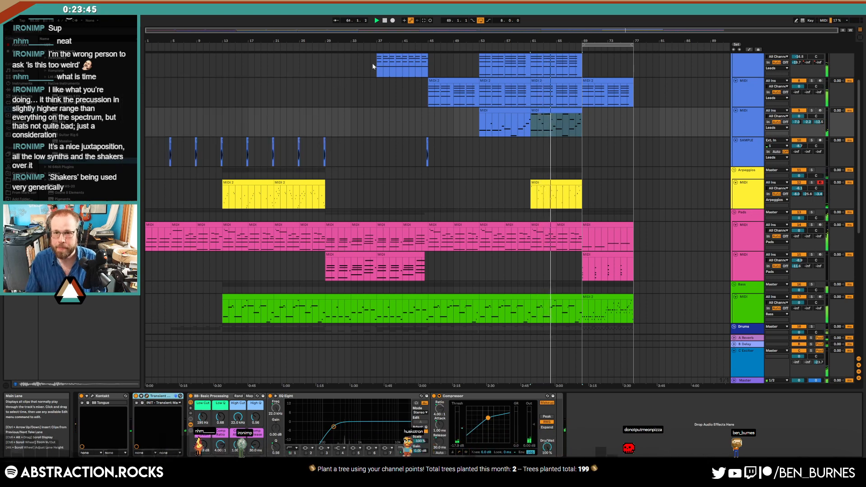
# - Listen into the new section, then duplicate the time from bar 69 to 77 three times, extending the arrangement to bar 101
pyautogui.scroll(3, 612, 194)
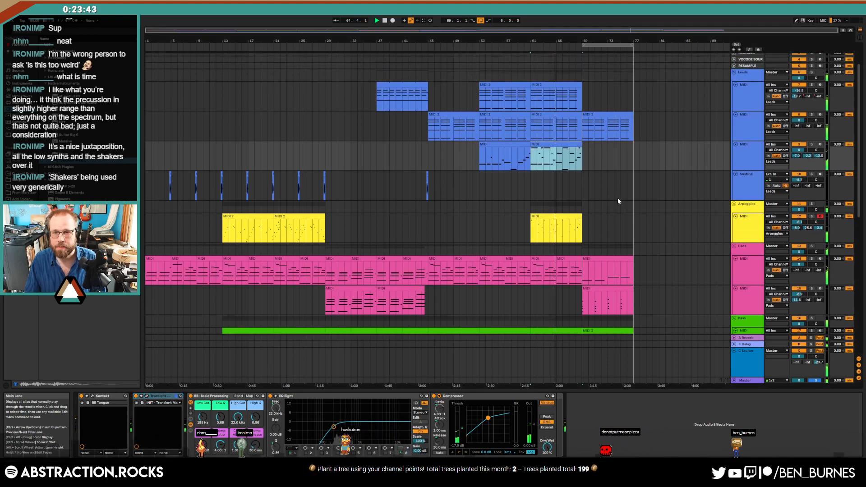
pyautogui.click(618, 199)
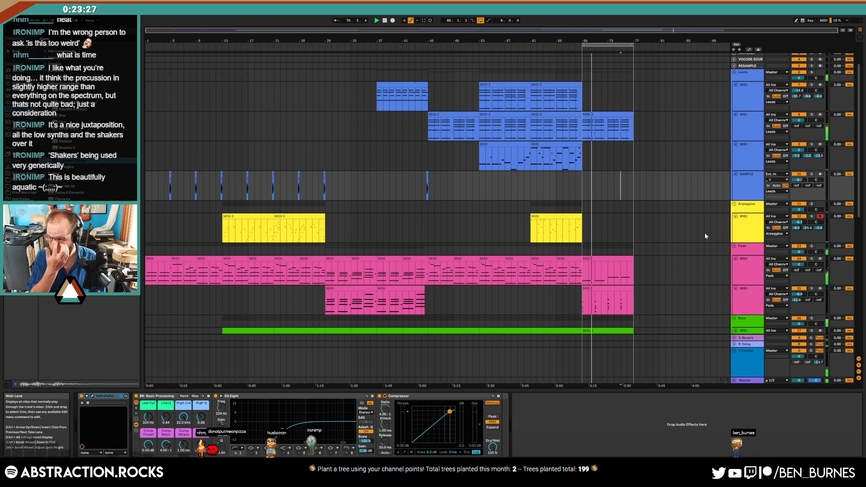
pyautogui.scroll(-2, 659, 221)
pyautogui.scroll(-1, 653, 225)
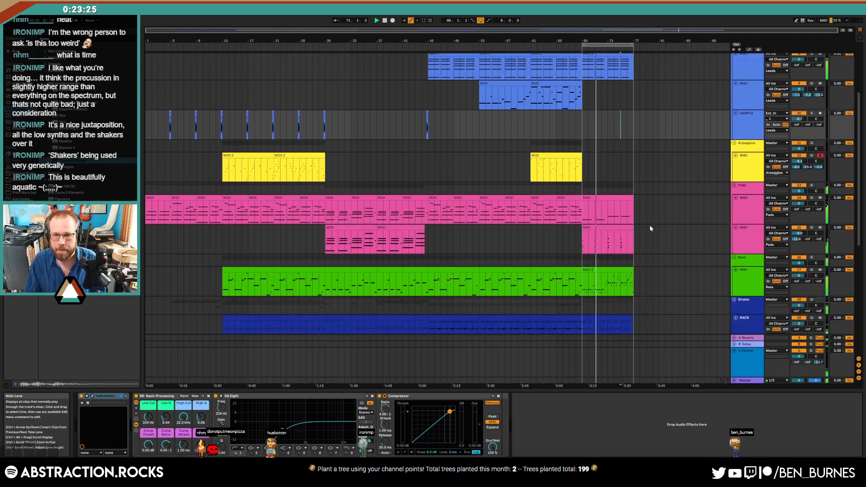
pyautogui.scroll(3, 660, 259)
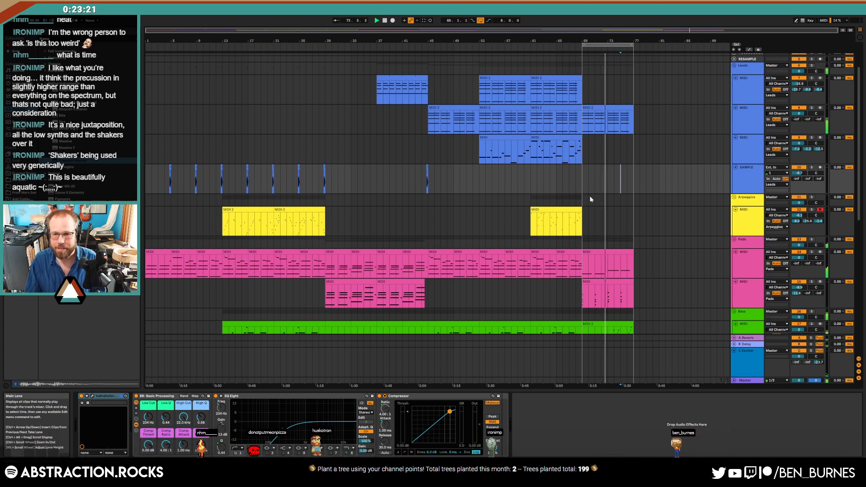
pyautogui.click(623, 110)
pyautogui.hotkey('ctrl', 'shift', 'd')
pyautogui.hotkey('ctrl', 'shift', 'd')
pyautogui.hotkey('ctrl', 'shift', 'd')
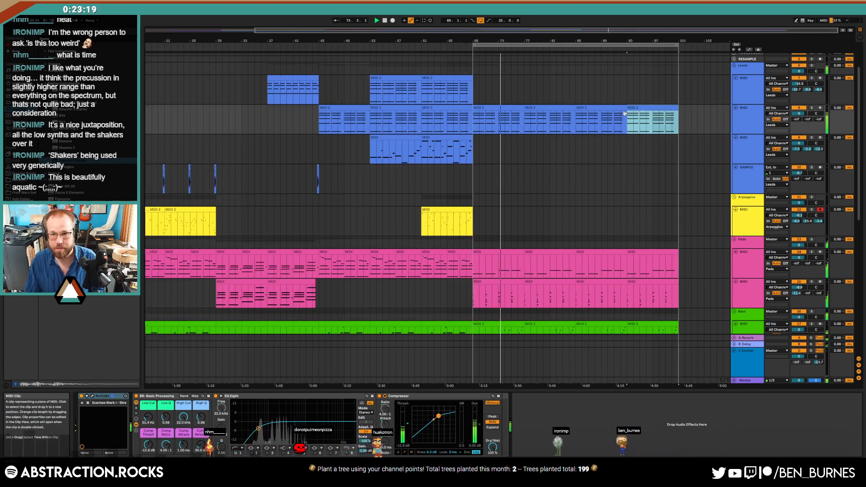
# - Stop playback, select the SAMPLE track, and browse the past projects into the 2023-05-24 Haze set's Leads group
pyautogui.press('space')
pyautogui.click(752, 178)
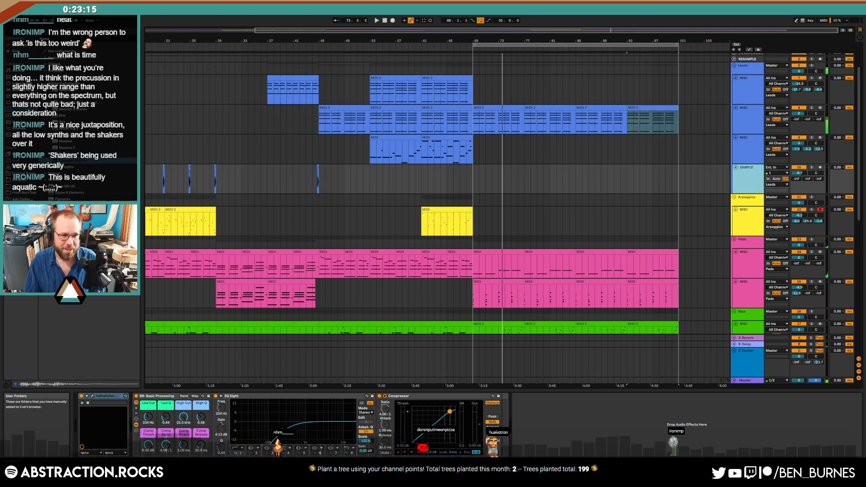
pyautogui.click(28, 185)
pyautogui.scroll(10, 85, 342)
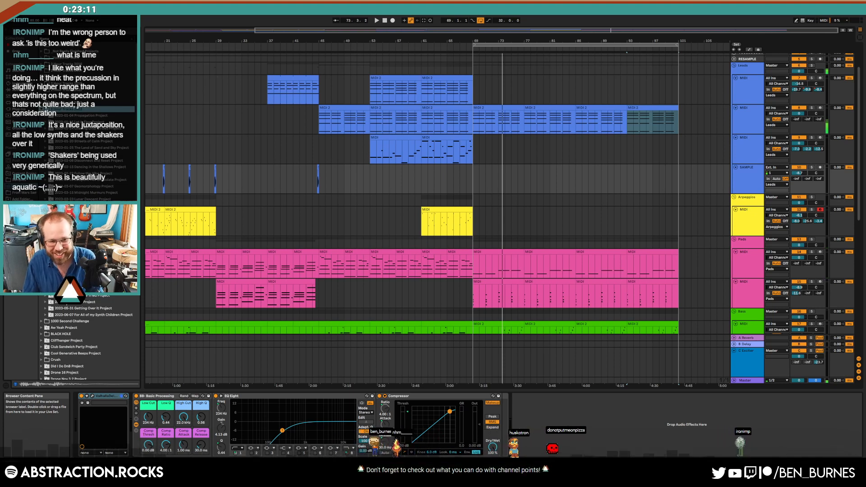
pyautogui.click(45, 303)
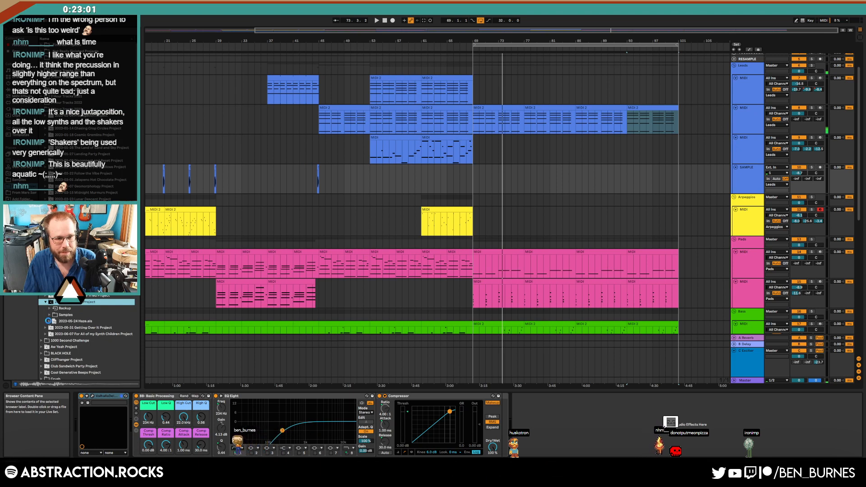
pyautogui.click(50, 322)
pyautogui.click(54, 346)
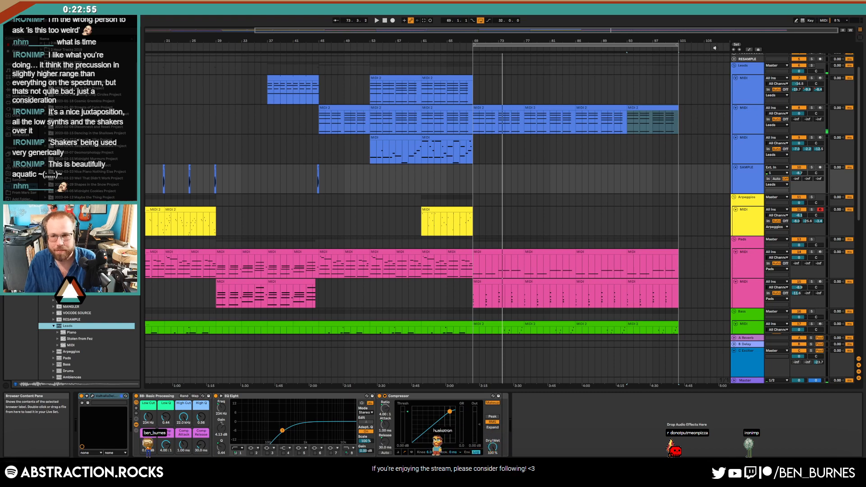
# - Switch to File Explorer, play 2023-05-17 Lost and Found.mp3 from the 0000 Unreleased Two Hour Track Challenges folder, and return to Ableton Live
pyautogui.click(827, 4)
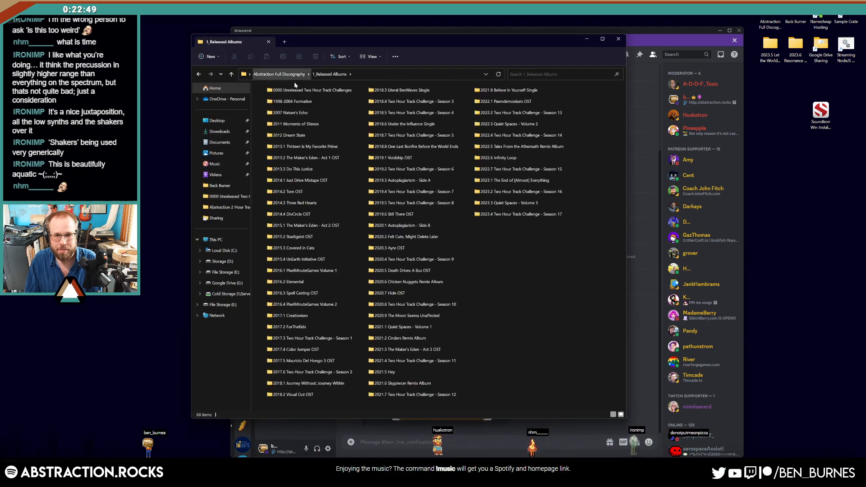
pyautogui.doubleClick(312, 90)
pyautogui.scroll(-7, 541, 225)
pyautogui.scroll(-11, 407, 333)
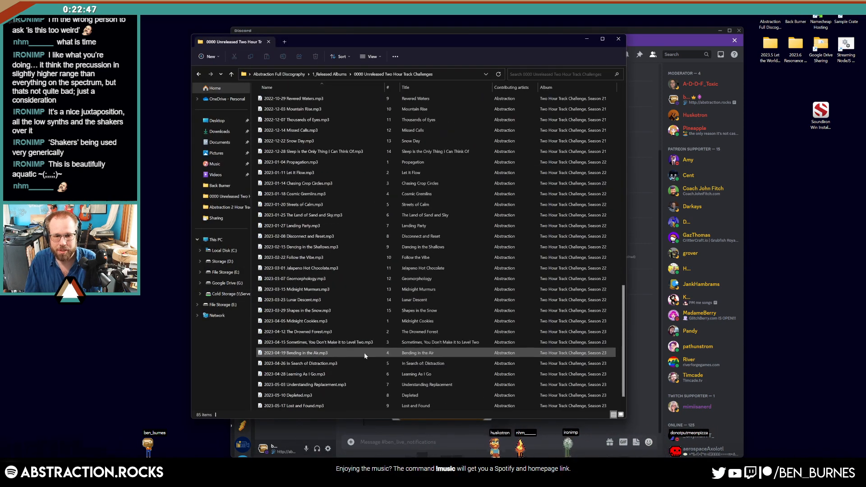
pyautogui.click(317, 386)
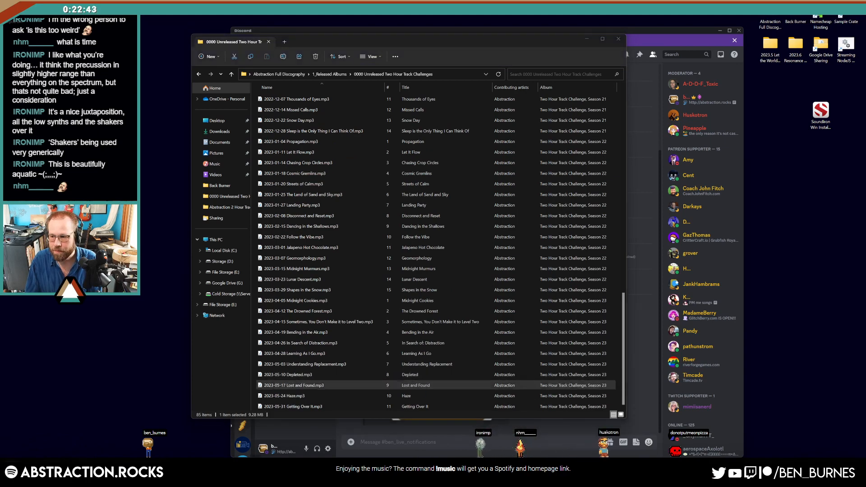
pyautogui.moveTo(865, 92); pyautogui.dragTo(512, 88)
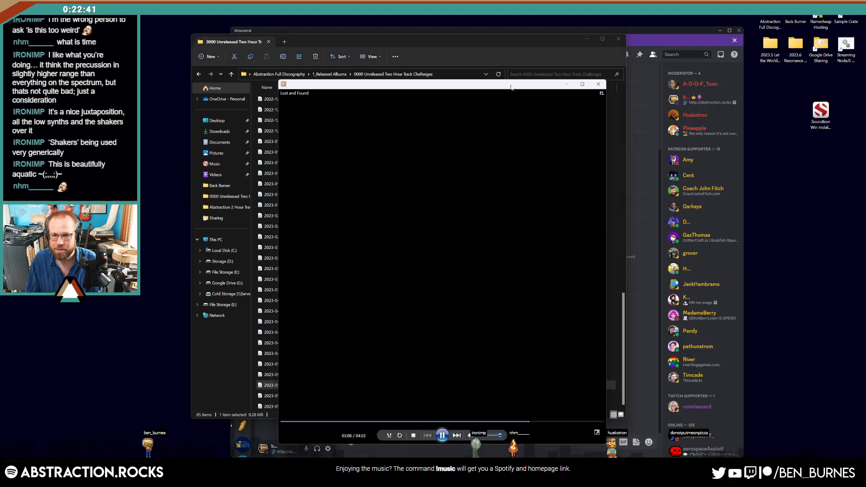
pyautogui.click(599, 83)
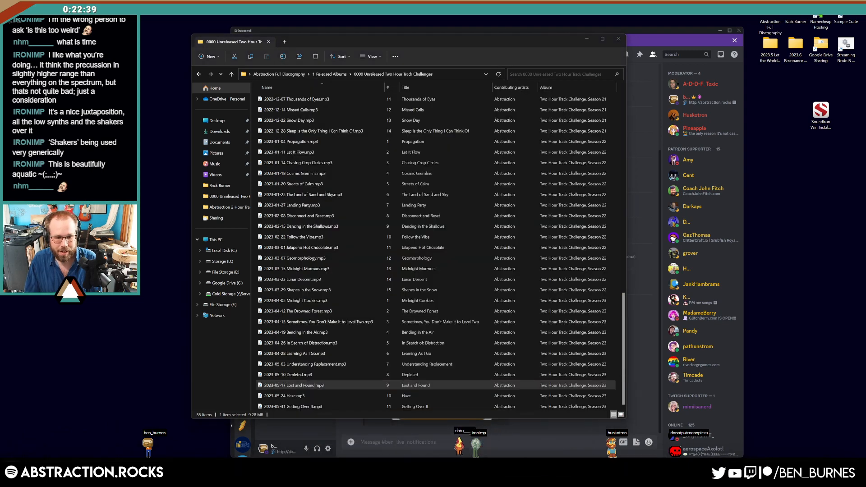
pyautogui.hotkey('alt', 'Tab')
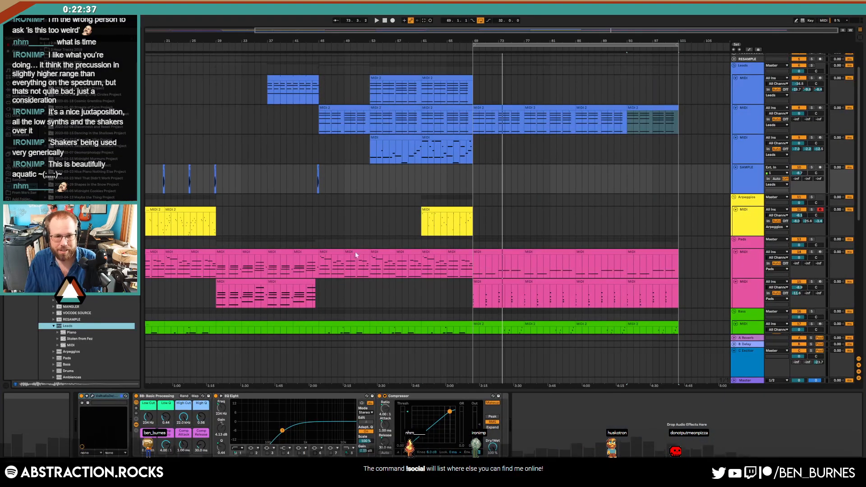
# - Import the fourth and third MIDI tracks of an earlier set's Leads group below the SAMPLE track in the current Leads group
pyautogui.click(46, 274)
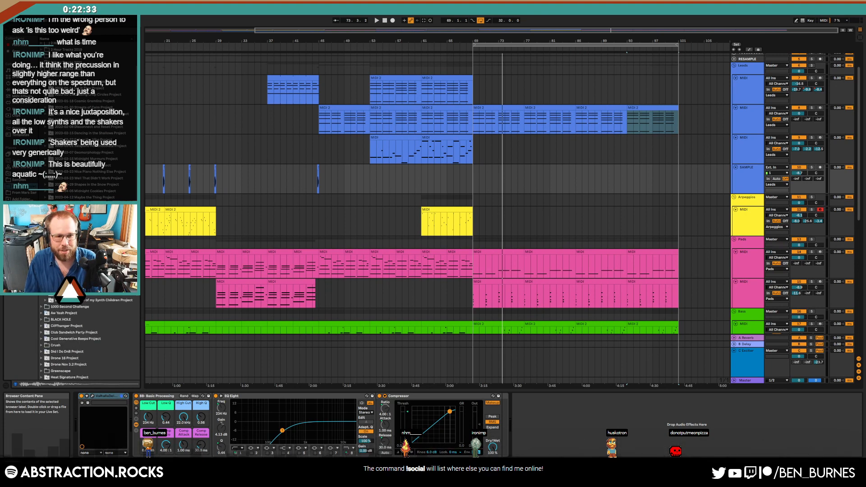
pyautogui.click(49, 275)
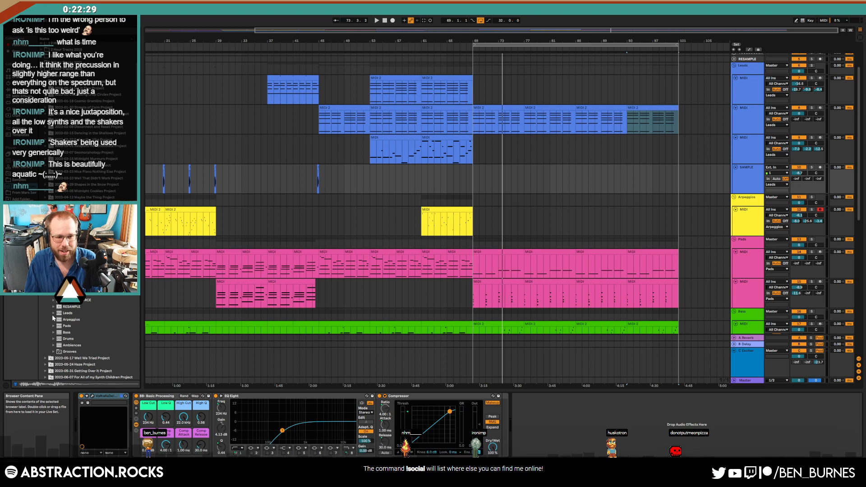
pyautogui.click(53, 314)
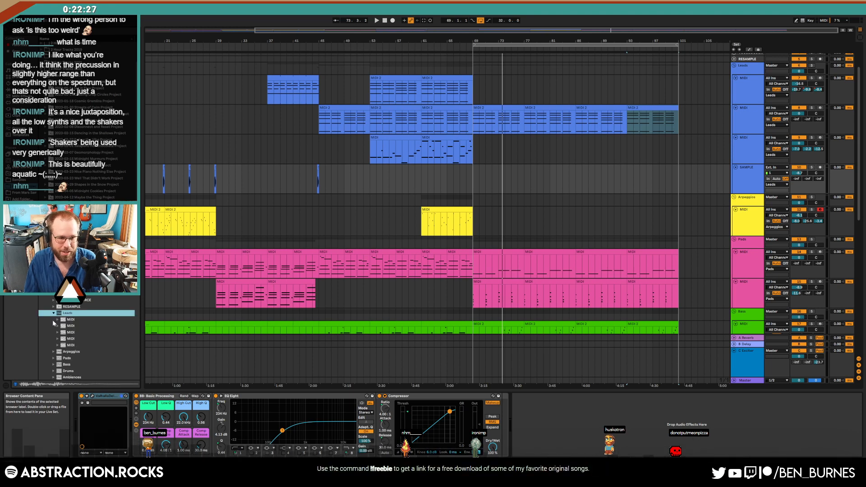
pyautogui.click(63, 345)
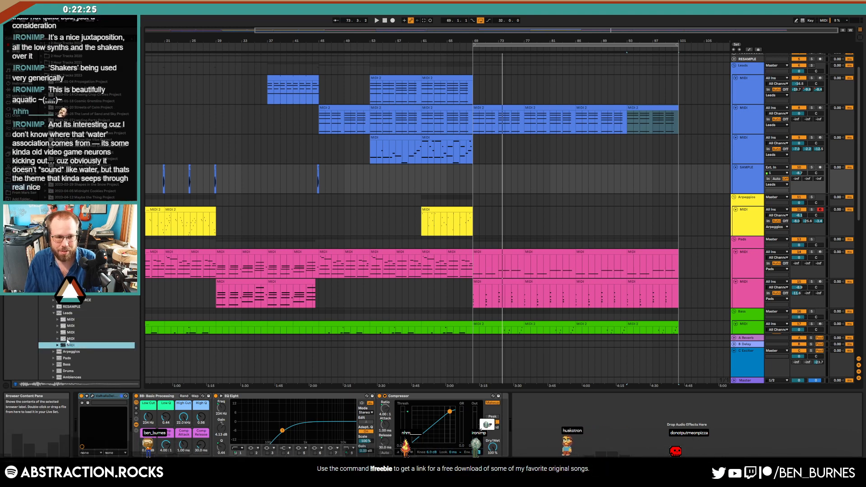
pyautogui.moveTo(62, 339); pyautogui.dragTo(748, 189)
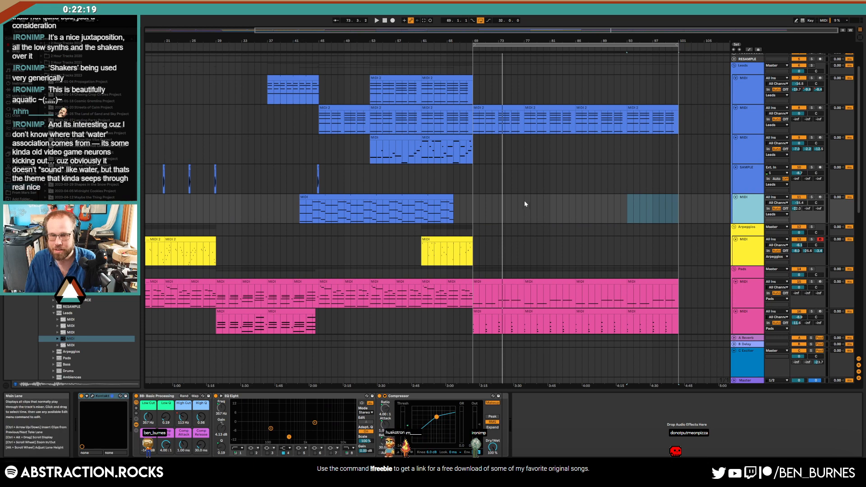
pyautogui.click(80, 334)
pyautogui.moveTo(745, 222); pyautogui.dragTo(745, 224)
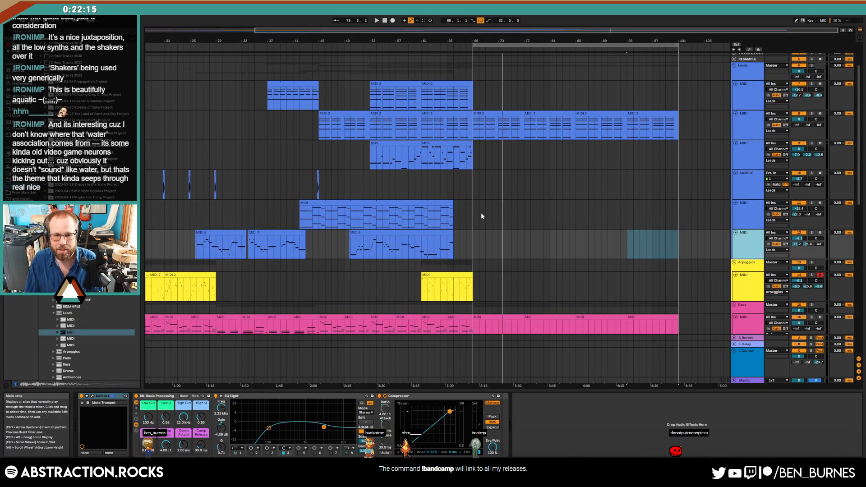
# - Delete all imported clips from the two new Leads MIDI tracks, auditioning the lower track's melody clip at bar 69 first
pyautogui.moveTo(481, 216); pyautogui.dragTo(287, 215)
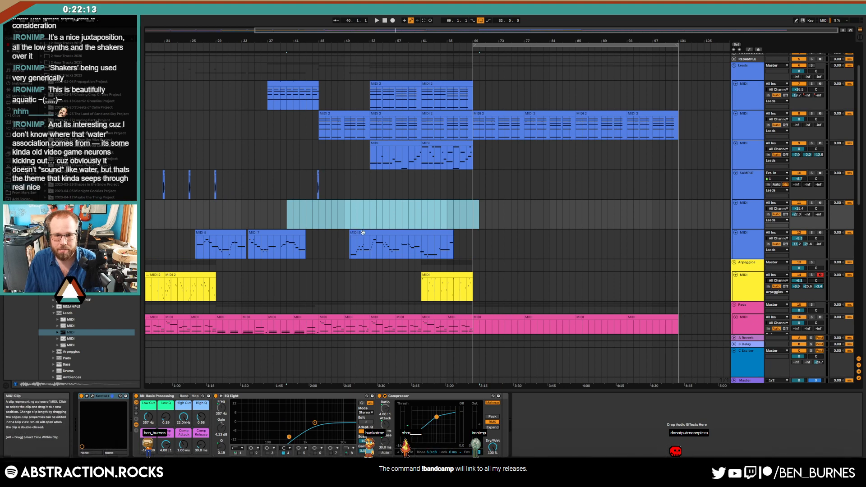
pyautogui.moveTo(363, 233); pyautogui.dragTo(189, 245)
pyautogui.press('Delete')
pyautogui.click(487, 233)
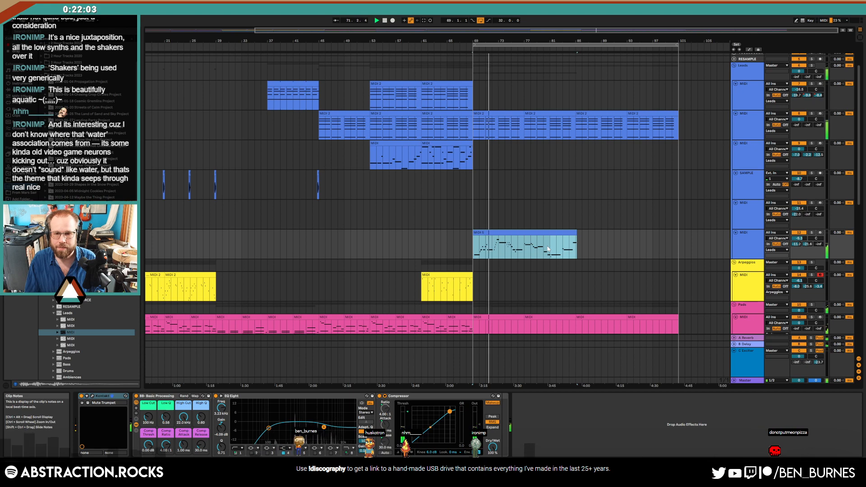
pyautogui.press('space')
pyautogui.moveTo(592, 246); pyautogui.dragTo(471, 246)
pyautogui.press('Delete')
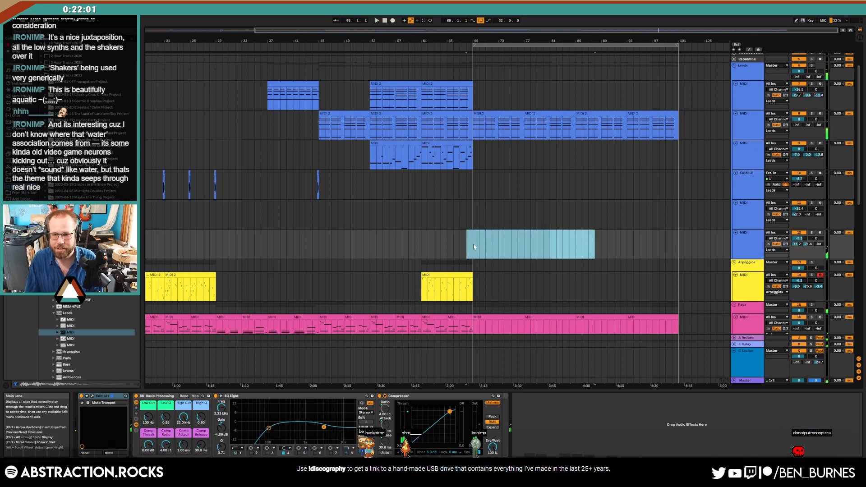
# - Arm the lower of the two new Leads MIDI tracks and record a melody from about bar 67 to about bar 95
pyautogui.click(498, 244)
pyautogui.click(820, 232)
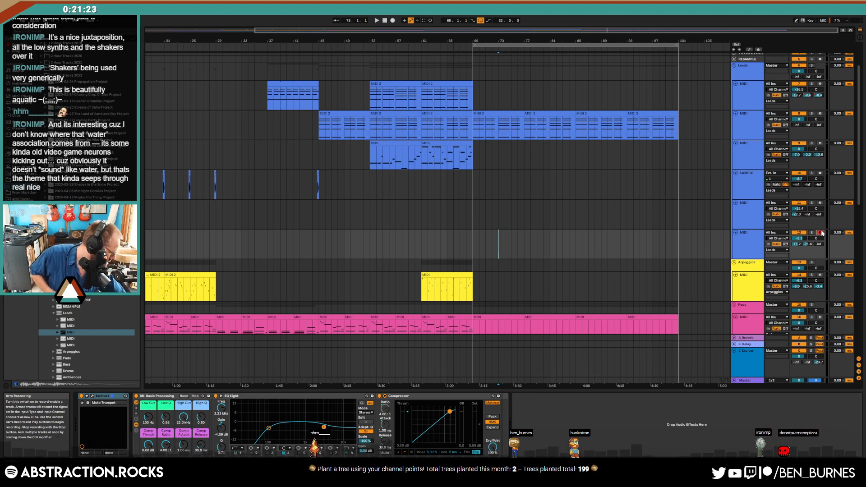
pyautogui.click(820, 232)
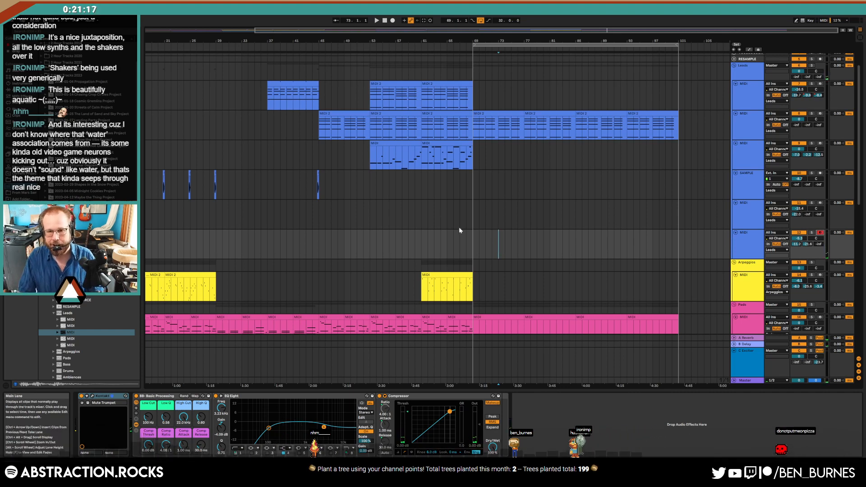
pyautogui.click(461, 240)
pyautogui.press('F9')
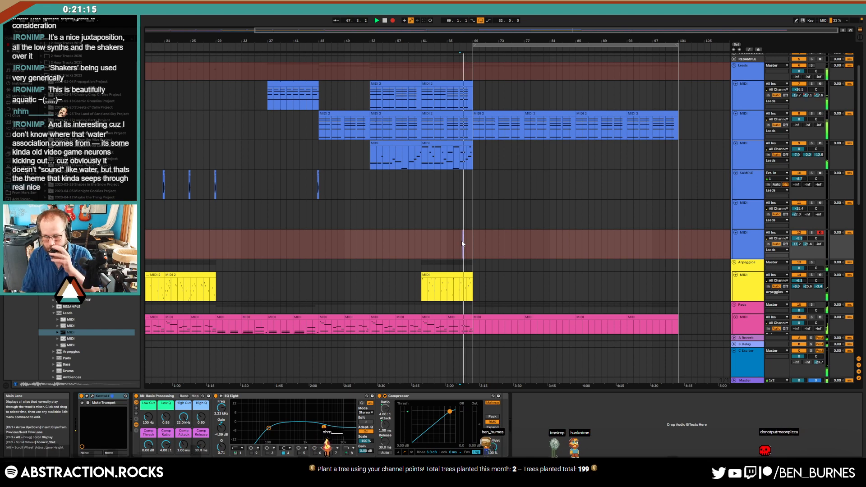
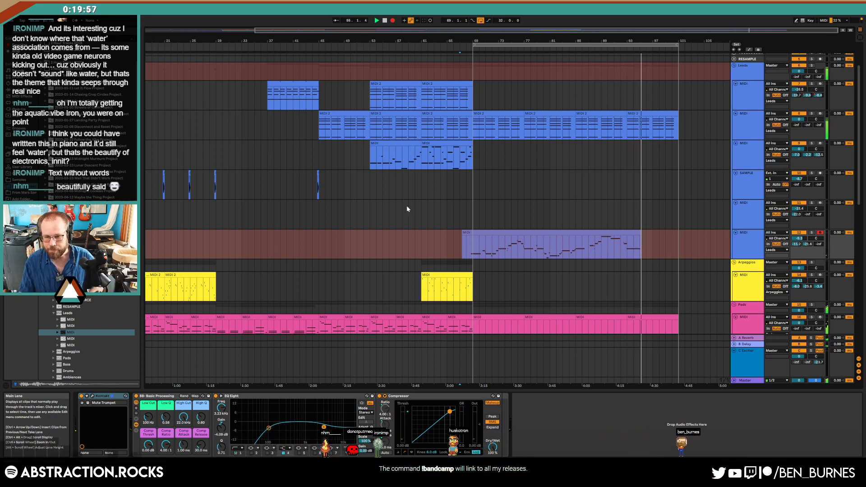
pyautogui.press('space')
# - Open the recorded melody clip and examine the notes just before its final long note
pyautogui.doubleClick(627, 232)
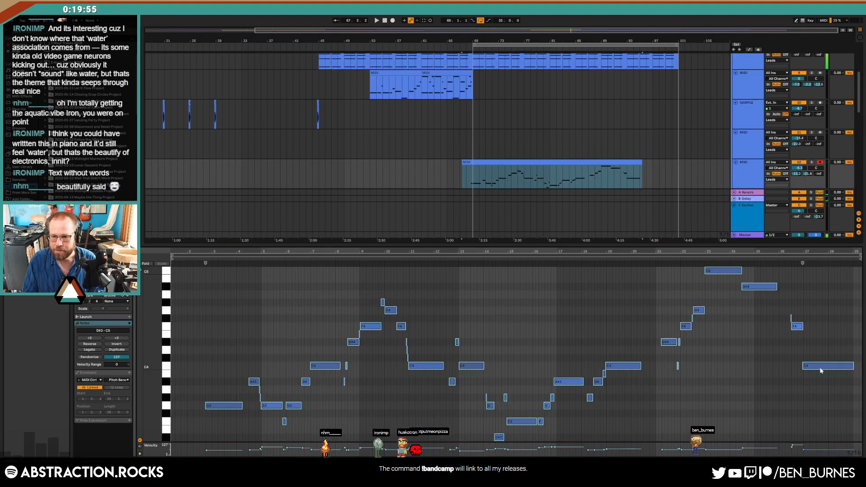
pyautogui.moveTo(781, 314); pyautogui.dragTo(804, 330)
pyautogui.click(804, 322)
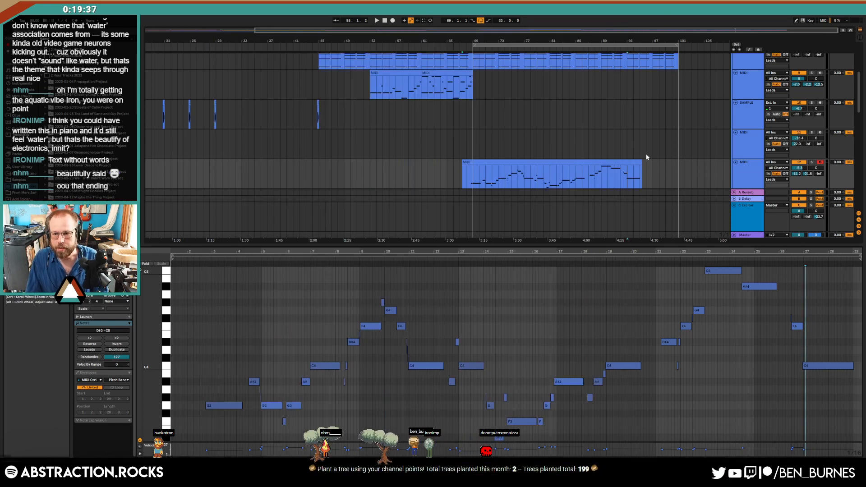
pyautogui.click(647, 155)
# - Copy the RACK drum clip starting at bar 53 over bars 85 to 101 on the same track
pyautogui.scroll(-10, 631, 243)
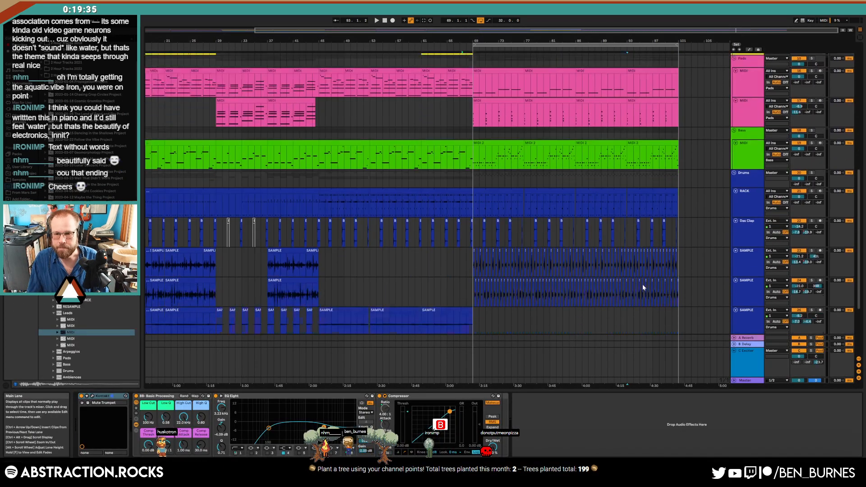
pyautogui.scroll(3, 661, 281)
pyautogui.scroll(-2, 666, 268)
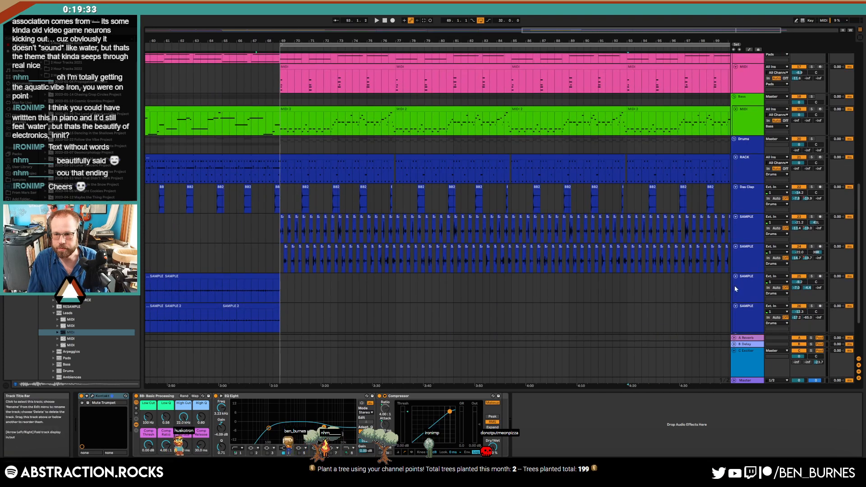
pyautogui.scroll(-3, 746, 266)
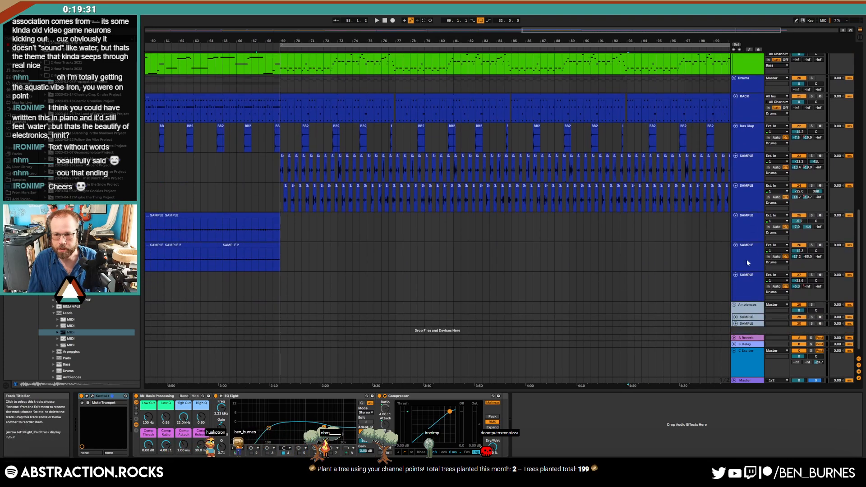
pyautogui.click(746, 260)
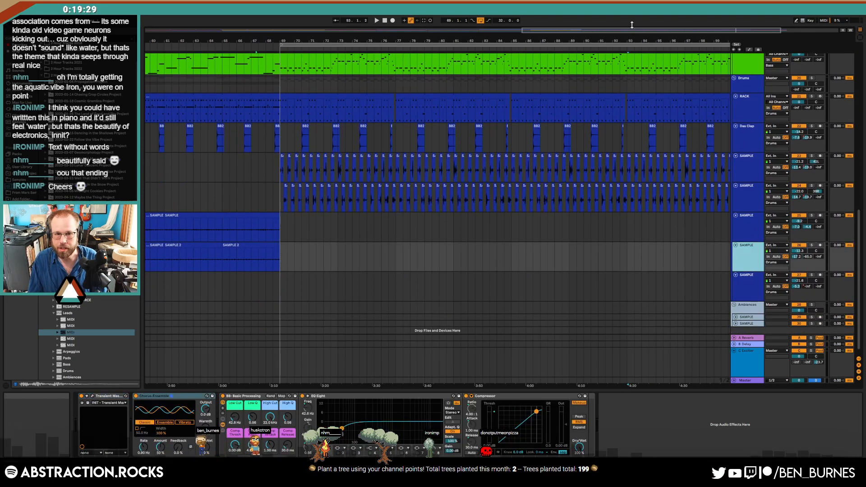
pyautogui.moveTo(632, 37)
pyautogui.mouseDown()
pyautogui.moveTo(583, 32)
pyautogui.moveTo(621, 31)
pyautogui.mouseUp()
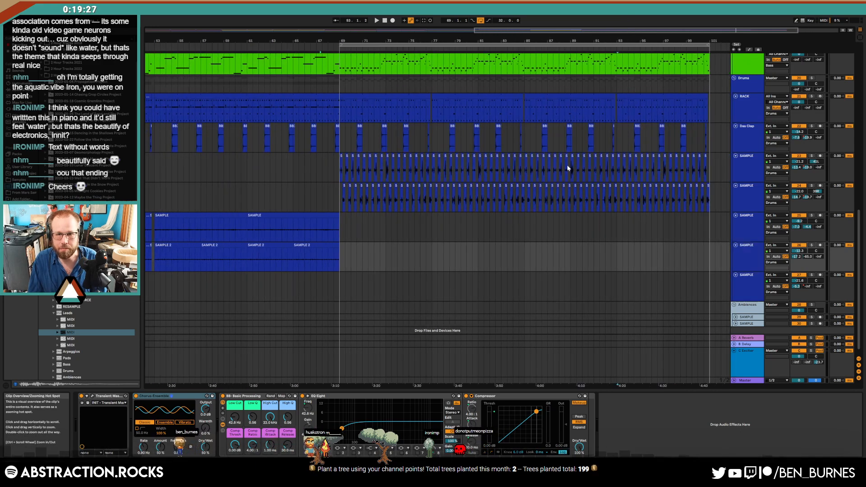
pyautogui.click(236, 96)
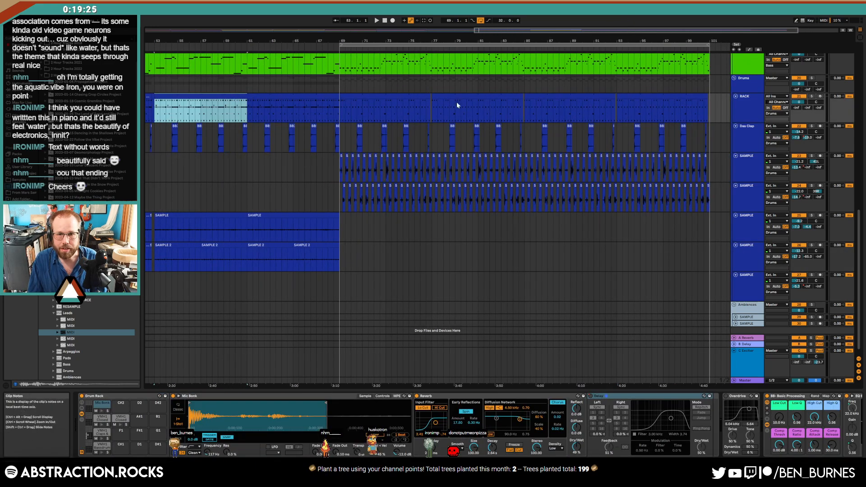
pyautogui.click(586, 109)
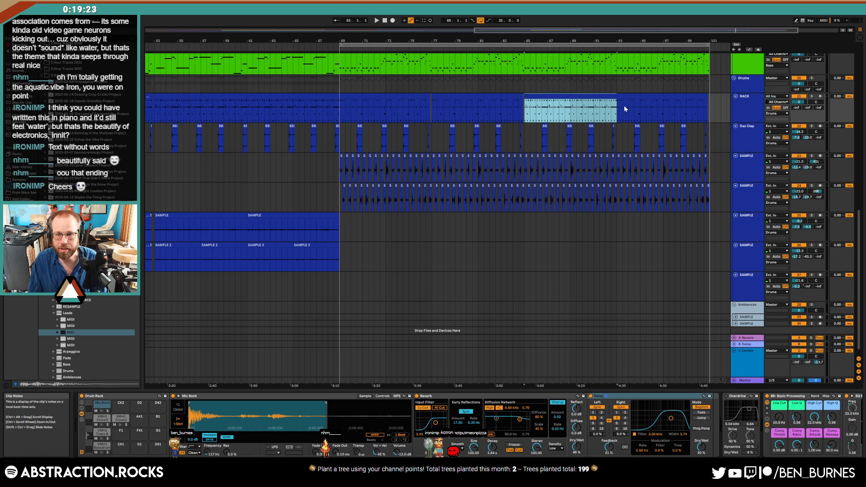
pyautogui.click(624, 109)
# - Copy the SAMPLE and SAMPLE 2 drum loops from before bar 69 into bars 85 to 101, starting the SAMPLE loop from bar 77
pyautogui.click(234, 216)
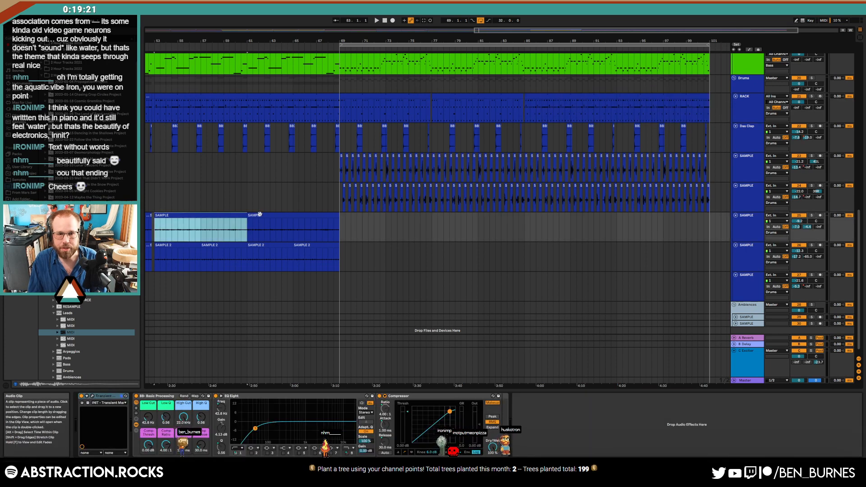
pyautogui.keyDown('shift'); pyautogui.click(260, 215); pyautogui.keyUp('shift')
pyautogui.click(524, 231)
pyautogui.hotkey('ctrl', 'v')
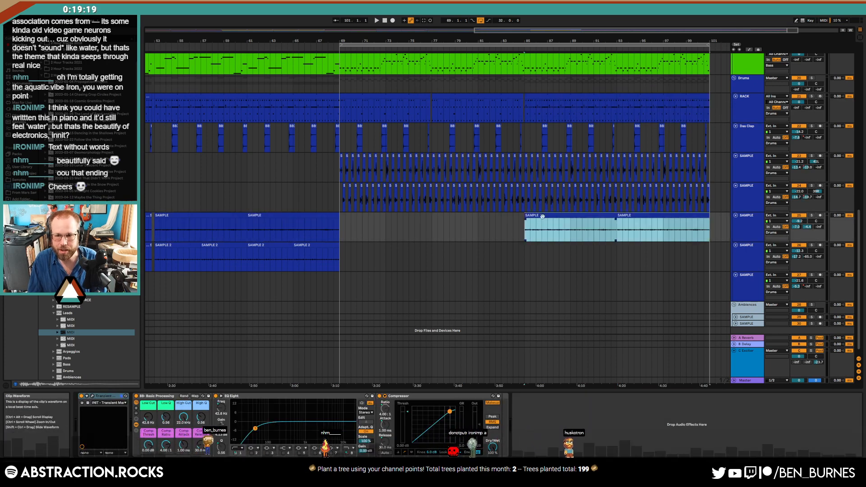
pyautogui.click(524, 260)
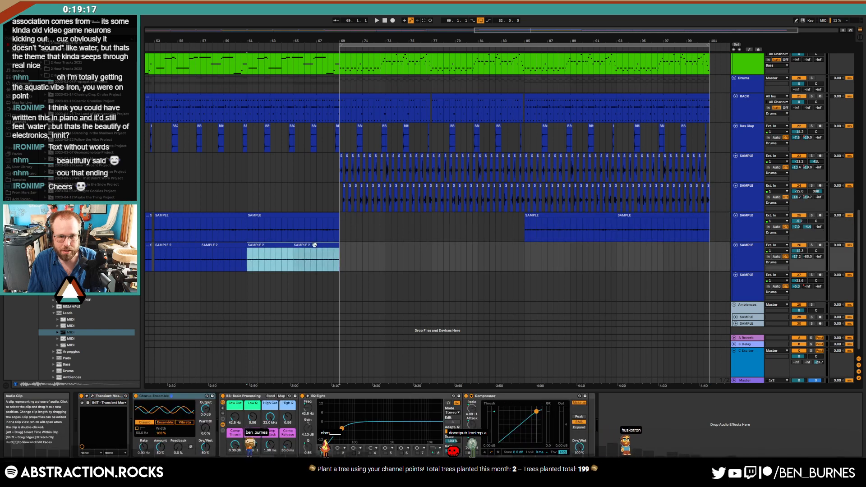
pyautogui.hotkey('ctrl', 'v')
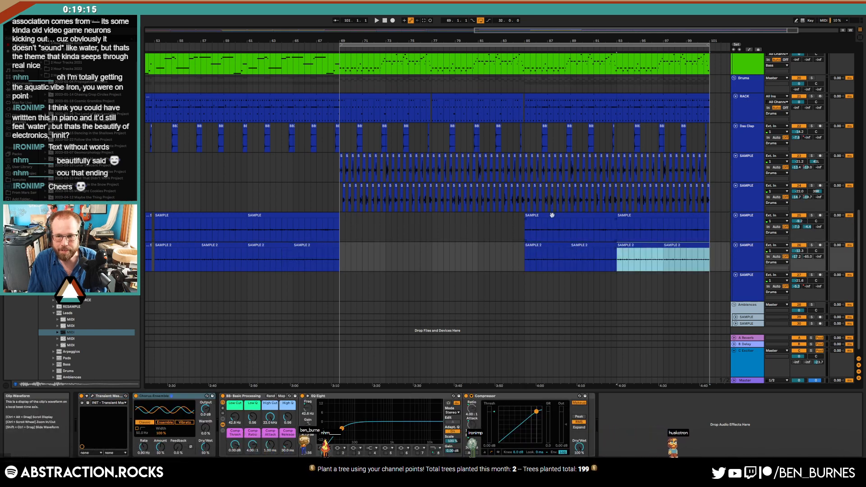
pyautogui.moveTo(551, 225); pyautogui.dragTo(459, 226)
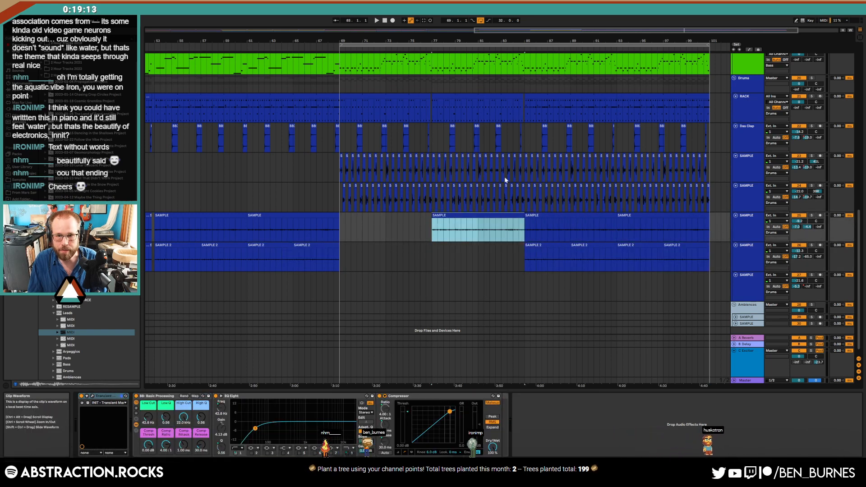
# - Replace the chopped clips on the two upper drum SAMPLE tracks at bars 85 to 101 with two copies of their bar 37 to 45 loops
pyautogui.moveTo(523, 165); pyautogui.dragTo(703, 200)
pyautogui.press('Delete')
pyautogui.moveTo(585, 30); pyautogui.dragTo(336, 28)
pyautogui.moveTo(471, 169); pyautogui.dragTo(412, 197)
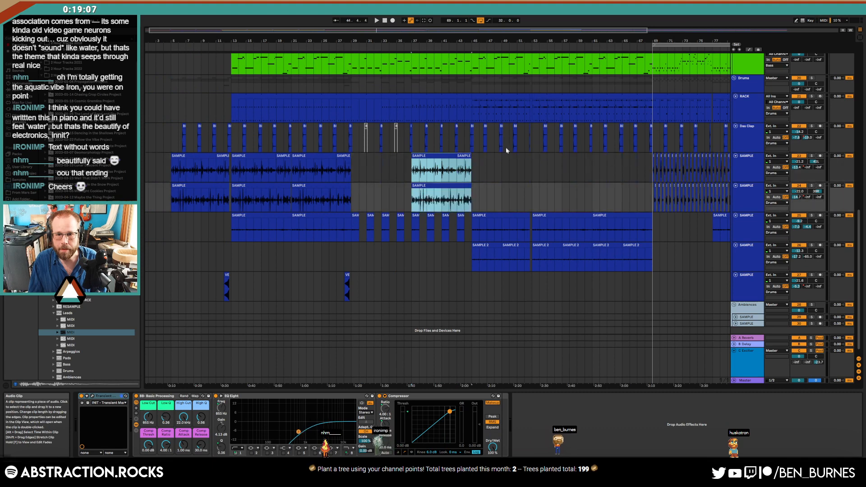
pyautogui.moveTo(623, 31); pyautogui.dragTo(769, 31)
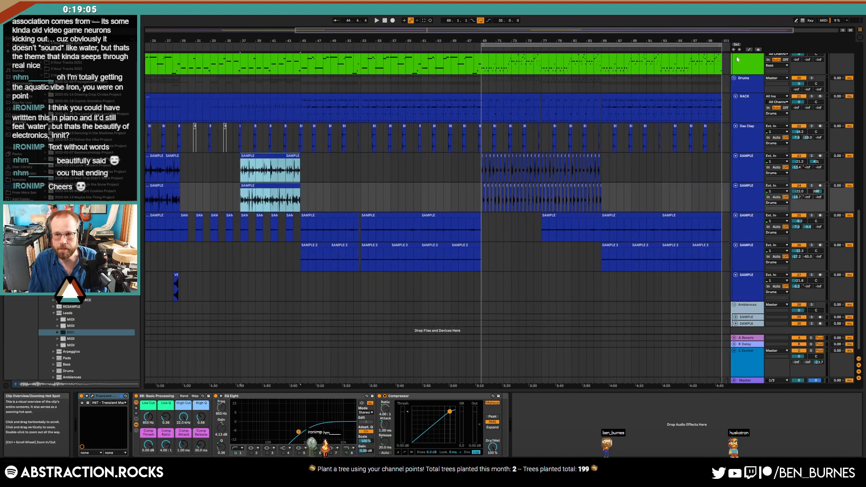
pyautogui.click(602, 172)
pyautogui.hotkey('ctrl', 'v')
pyautogui.hotkey('ctrl', 'v')
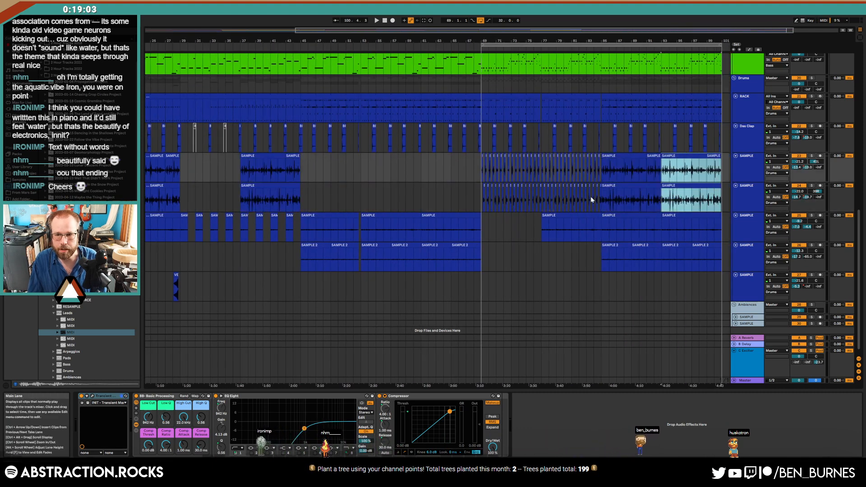
# - Copy the short clap clip ending at bar 29 on the lowest drum SAMPLE track to just before bar 69
pyautogui.scroll(2, 690, 179)
pyautogui.moveTo(646, 156); pyautogui.dragTo(647, 155)
pyautogui.moveTo(645, 31); pyautogui.dragTo(641, 19)
pyautogui.scroll(3, 581, 192)
pyautogui.scroll(-4, 558, 198)
pyautogui.click(741, 279)
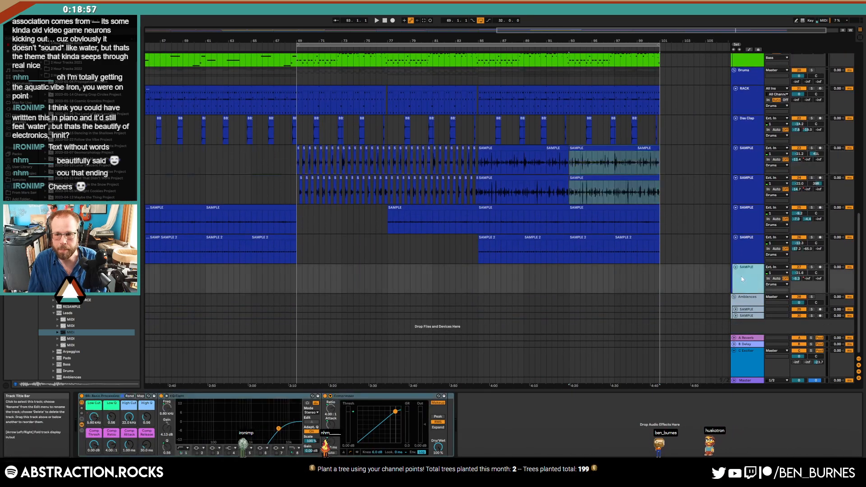
pyautogui.moveTo(626, 33); pyautogui.dragTo(620, 9)
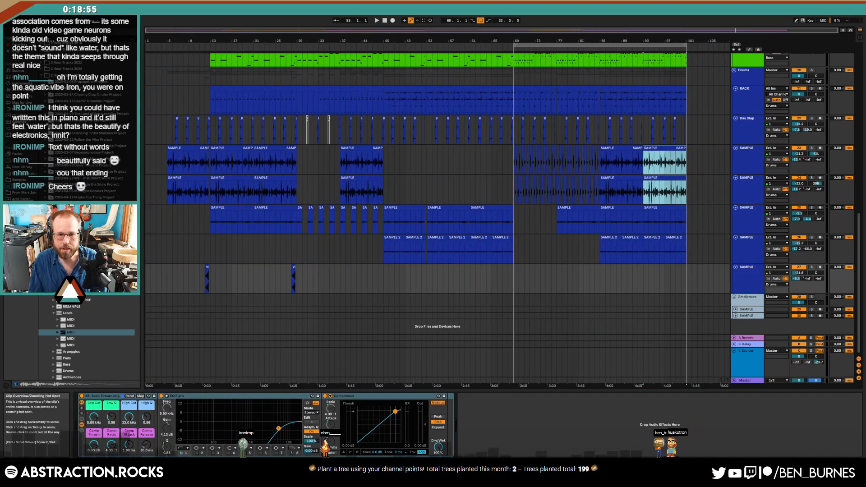
pyautogui.click(293, 274)
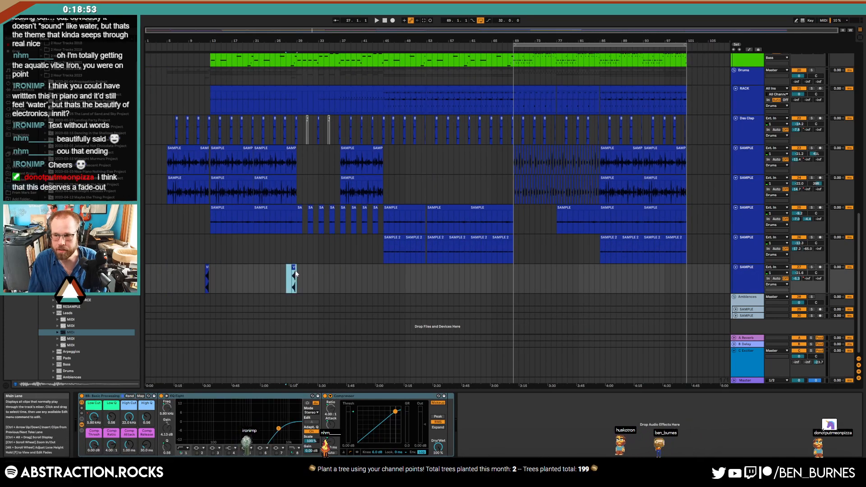
pyautogui.click(502, 276)
pyautogui.hotkey('ctrl', 'v')
pyautogui.click(626, 297)
pyautogui.click(676, 280)
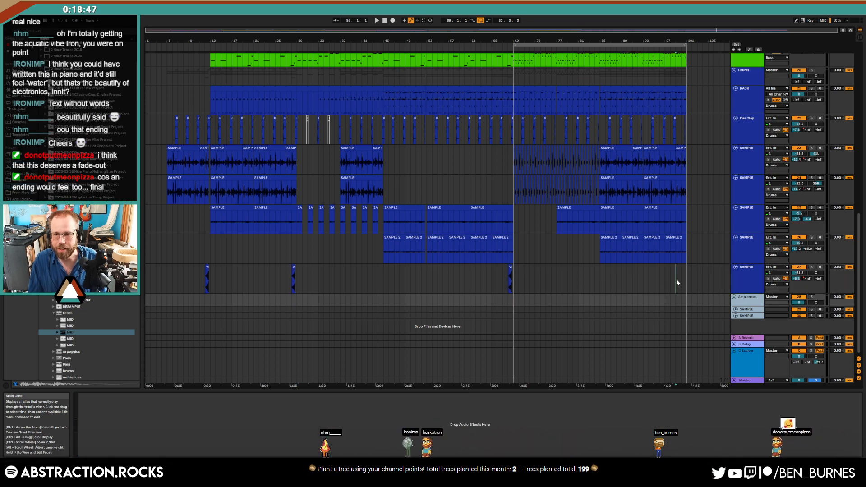
# - Add a new SAMPLE audio track directly below the clap track in the Drums group and record a take from bar 69 to just past bar 77
pyautogui.click(754, 277)
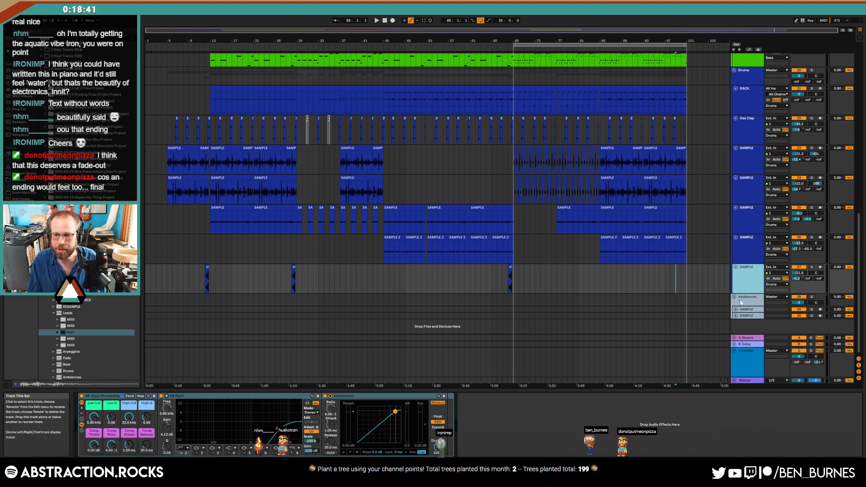
pyautogui.hotkey('ctrl', 't')
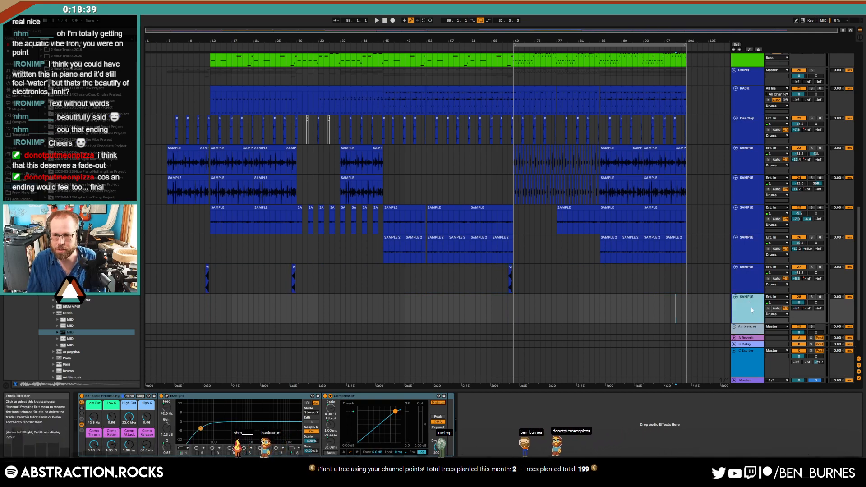
pyautogui.moveTo(751, 310); pyautogui.dragTo(761, 155)
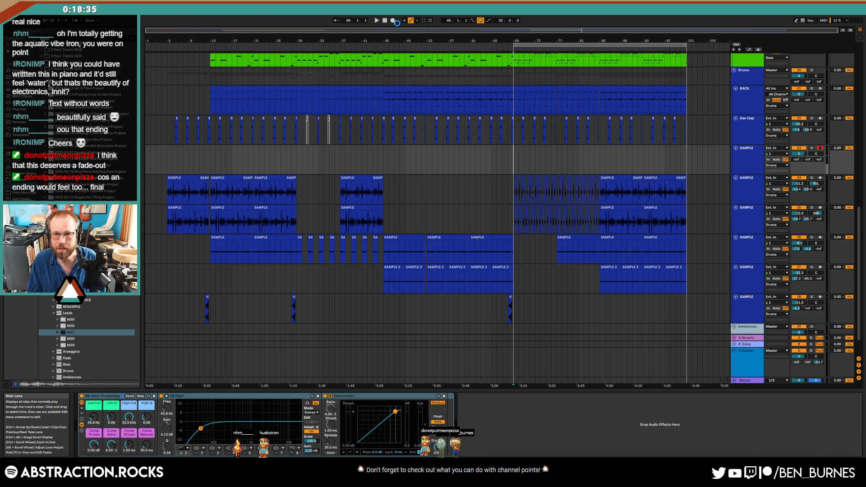
pyautogui.click(393, 20)
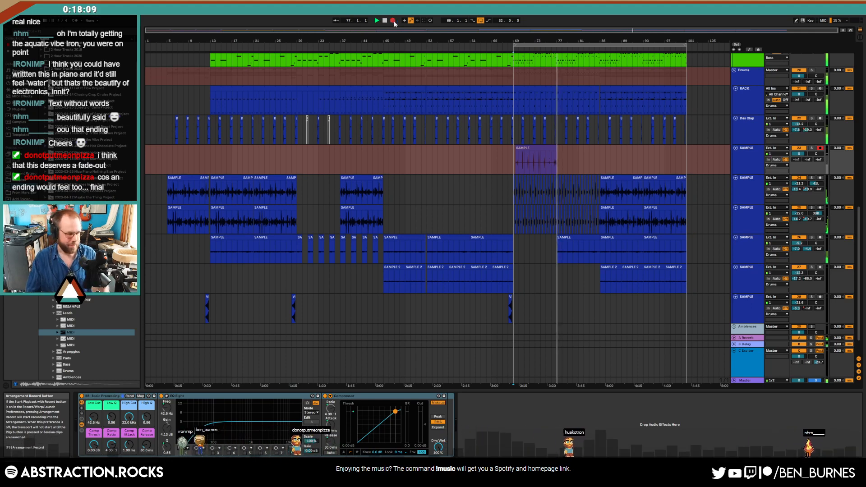
pyautogui.press('space')
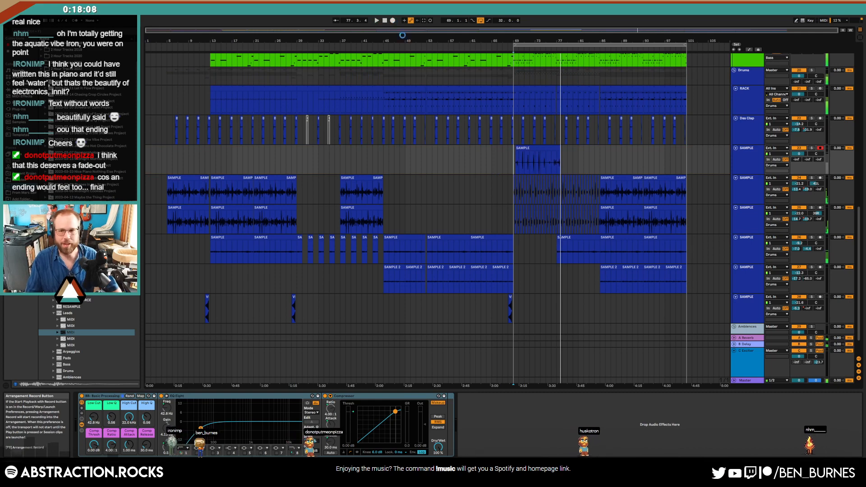
# - Consolidate the recorded take on the new SAMPLE track into one clip spanning exactly bars 69 to 77
pyautogui.click(517, 148)
pyautogui.scroll(5, 536, 162)
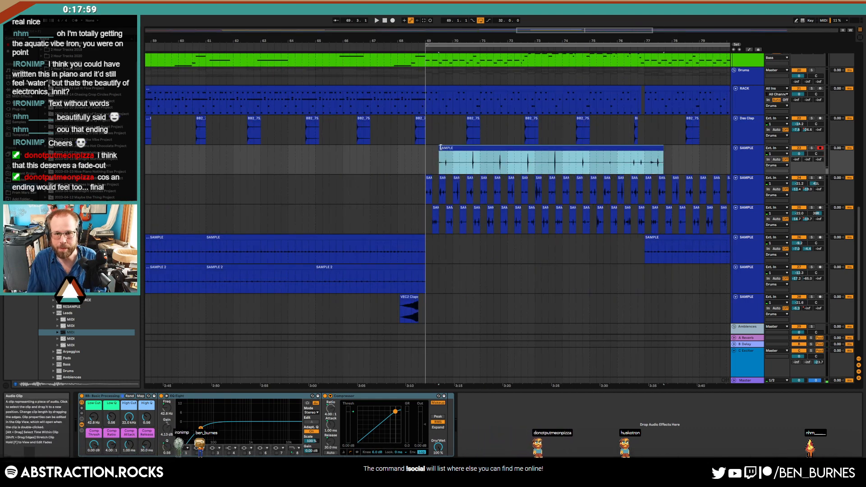
pyautogui.moveTo(664, 150); pyautogui.dragTo(428, 156)
pyautogui.hotkey('ctrl', 'j')
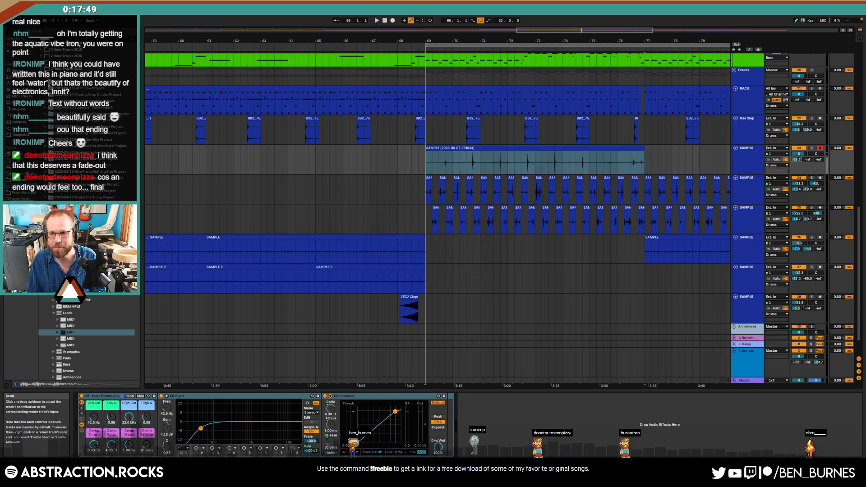
# - Raise the first send on the new SAMPLE take's track and lower the track's volume while playing from bar 69
pyautogui.moveTo(796, 159); pyautogui.dragTo(797, 144)
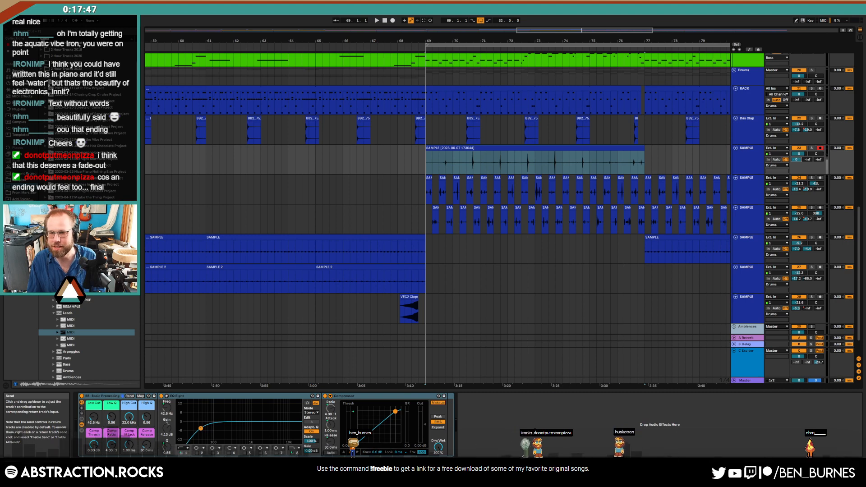
pyautogui.click(515, 147)
pyautogui.press('space')
pyautogui.moveTo(800, 154); pyautogui.dragTo(792, 156)
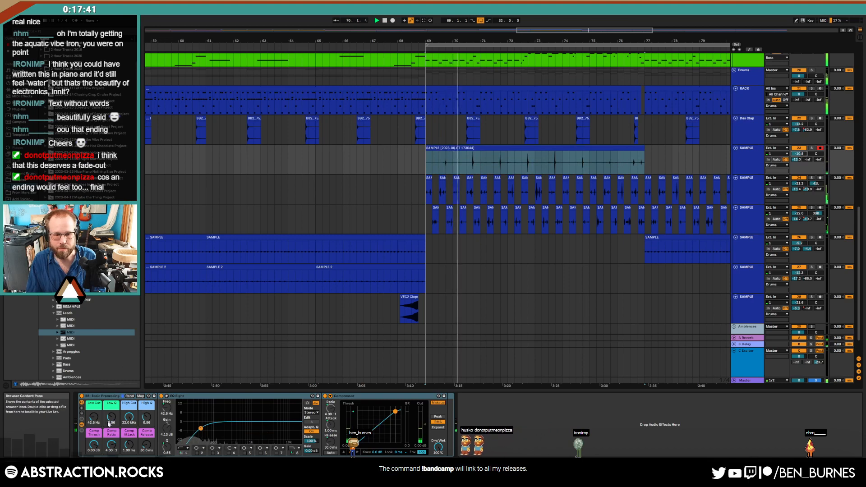
# - Set the take's processing rack Low Cut to 1.27 kHz, lower its Comp Threshold, and trim the track's volume to about -20.9 dB
pyautogui.moveTo(93, 417); pyautogui.dragTo(93, 400)
pyautogui.moveTo(97, 451); pyautogui.dragTo(96, 467)
pyautogui.moveTo(94, 417); pyautogui.dragTo(94, 415)
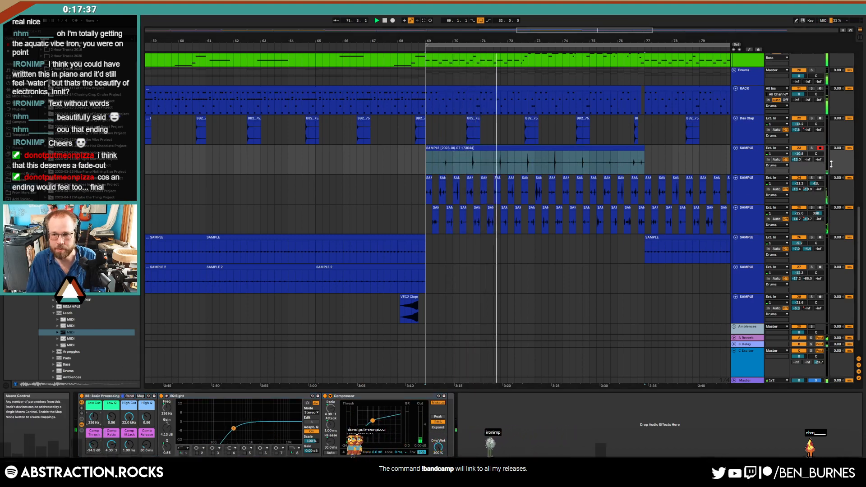
pyautogui.moveTo(797, 160); pyautogui.dragTo(798, 155)
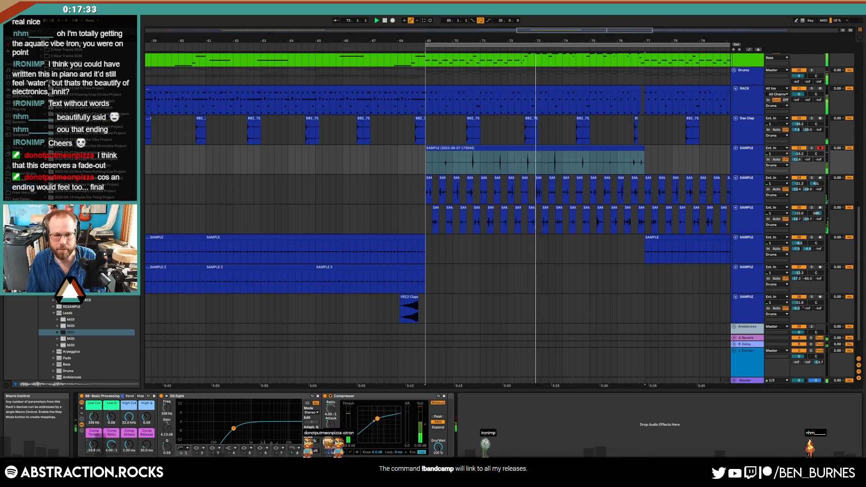
pyautogui.moveTo(93, 447); pyautogui.dragTo(94, 410)
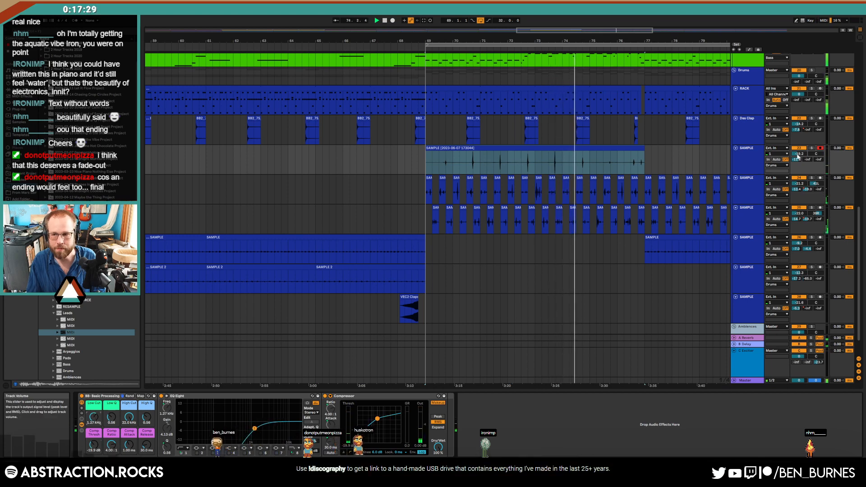
pyautogui.moveTo(798, 154); pyautogui.dragTo(800, 156)
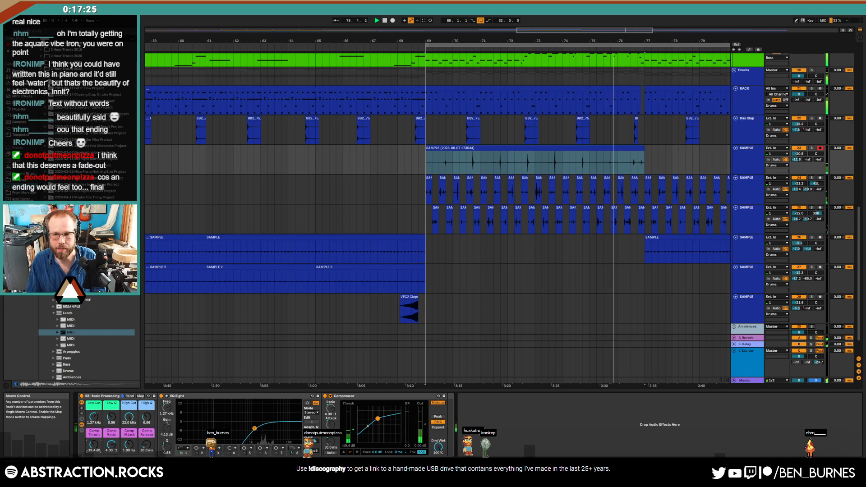
# - Copy the half-bar hit from the middle of bar 72 in the take over the hit in the middle of bar 75
pyautogui.moveTo(524, 162); pyautogui.dragTo(529, 163)
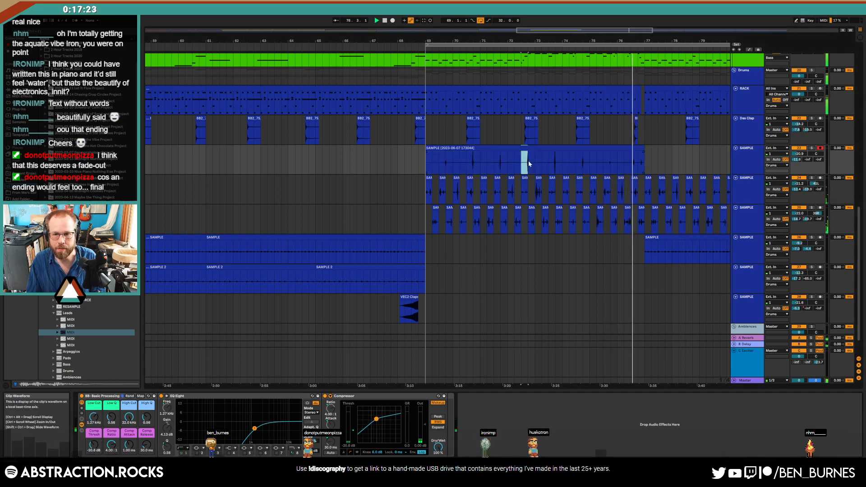
pyautogui.click(603, 167)
pyautogui.hotkey('ctrl', 'v')
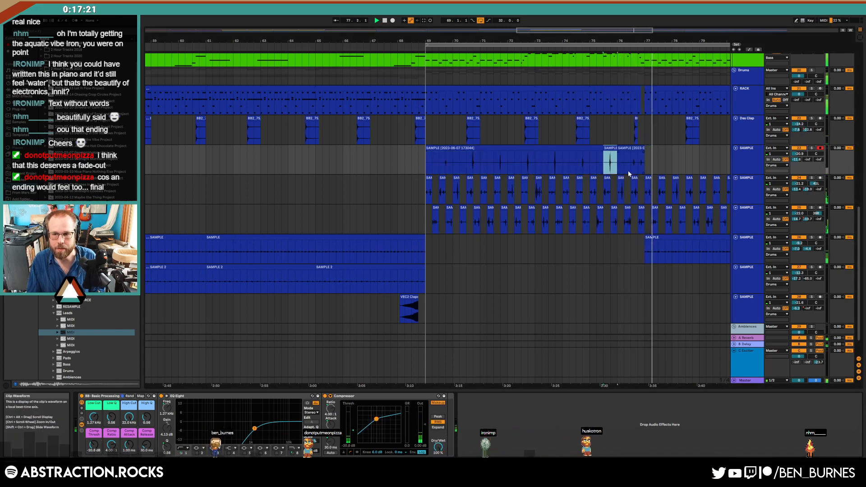
pyautogui.click(644, 156)
pyautogui.hotkey('ctrl', 'v')
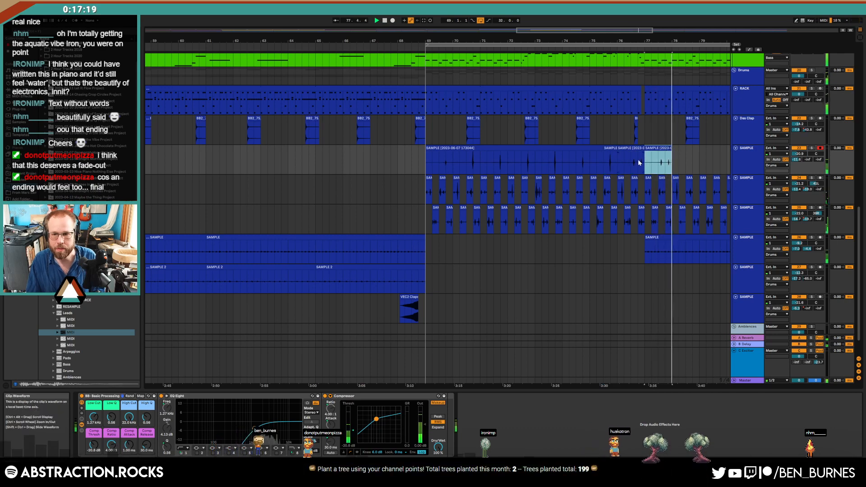
pyautogui.hotkey('ctrl', 'z')
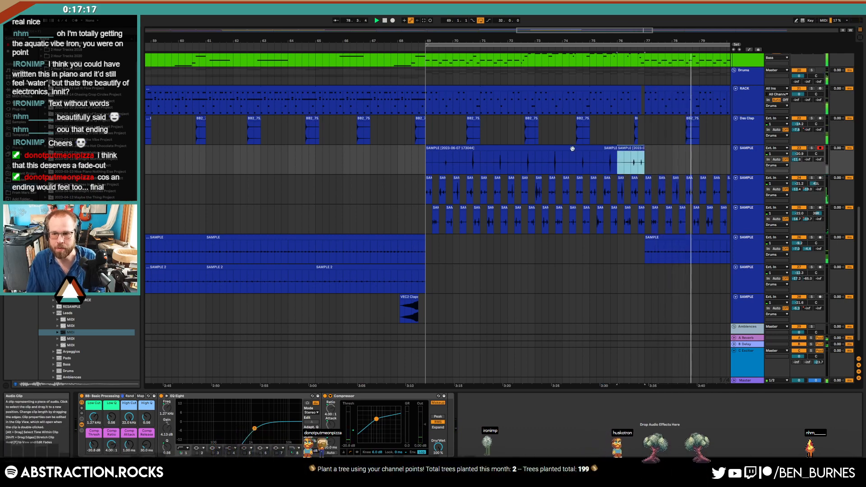
# - Duplicate the take's edited bar 69 to 77 clips three times so they fill the track up to bar 101
pyautogui.keyDown('shift'); pyautogui.click(571, 149); pyautogui.keyUp('shift')
pyautogui.hotkey('ctrl', 'd')
pyautogui.hotkey('ctrl', 'd')
pyautogui.hotkey('ctrl', 'd')
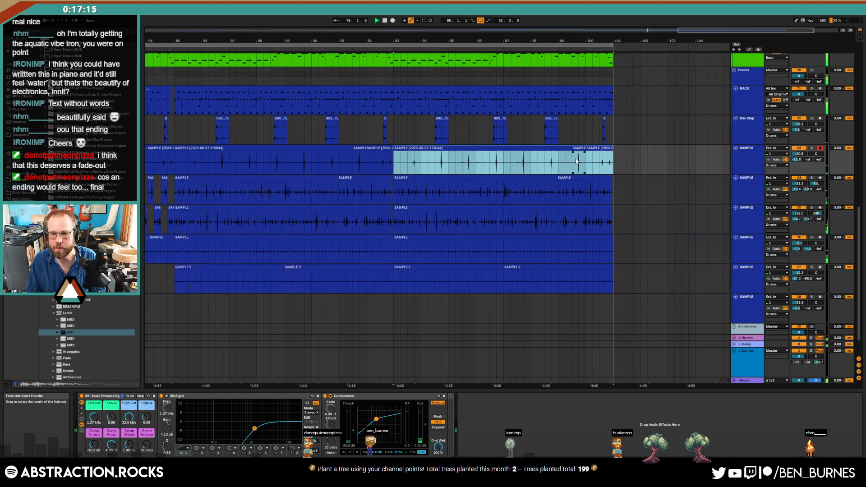
# - Open the take's first clip at bar 69 and quantize all of its audio hits to the grid
pyautogui.press('w')
pyautogui.scroll(1, 686, 194)
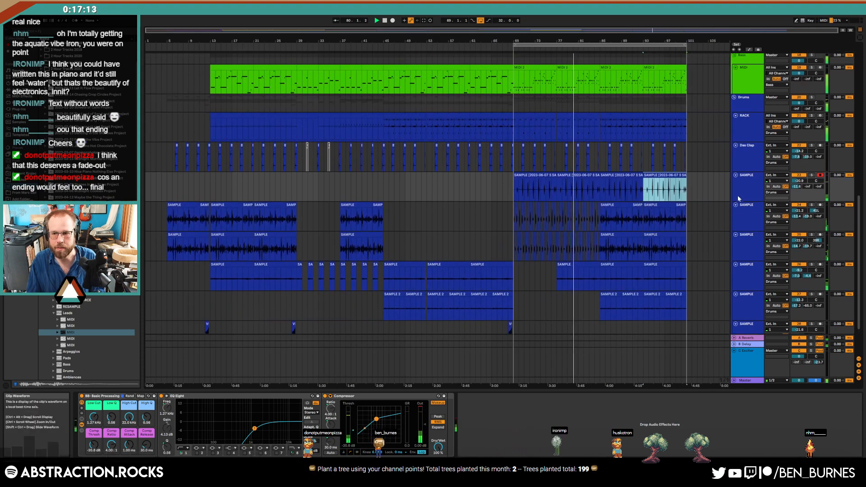
pyautogui.doubleClick(540, 185)
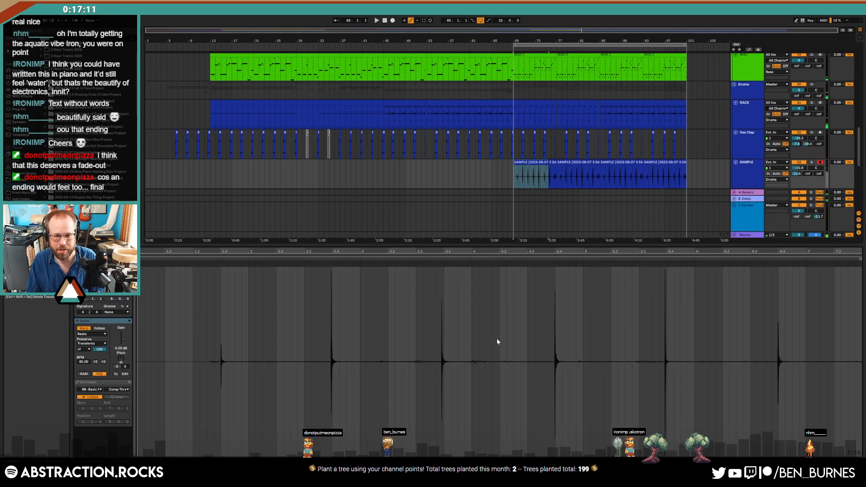
pyautogui.click(406, 320)
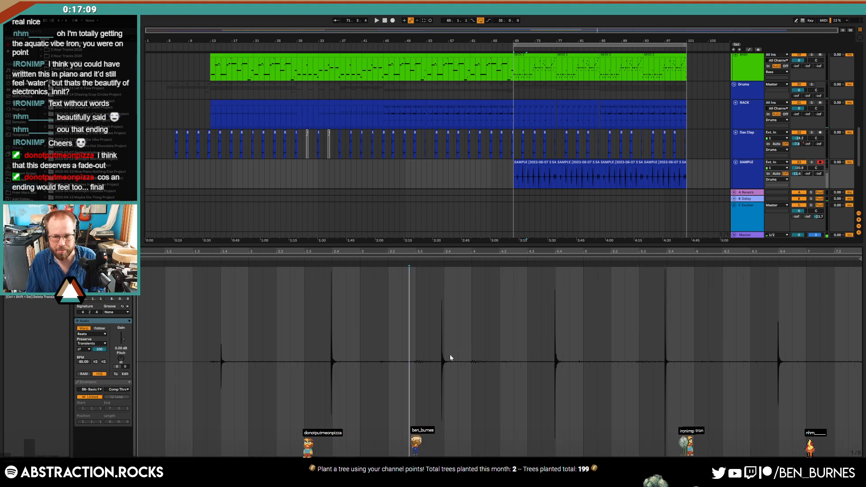
pyautogui.hotkey('ctrl', '2')
pyautogui.hotkey('ctrl', 'a')
pyautogui.hotkey('ctrl', 'u')
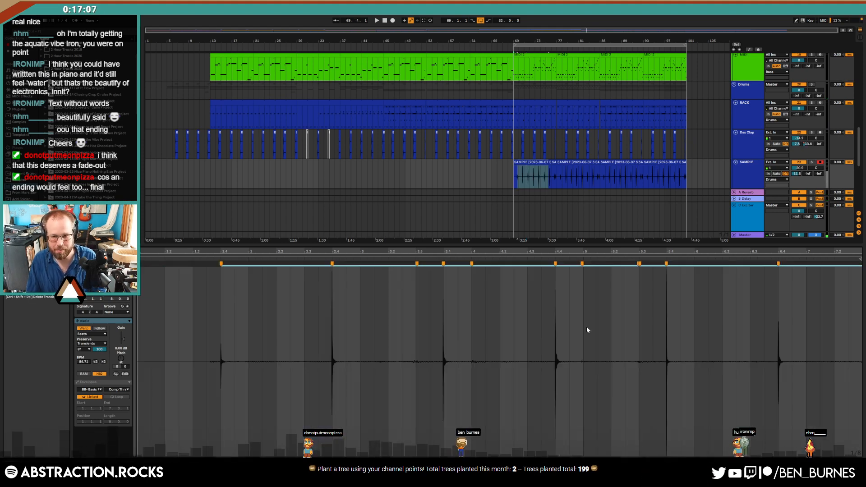
# - Warp the hit in the short pasted slice at bar 75 and the first hit in the following bar 76 clip onto the grid
pyautogui.click(549, 175)
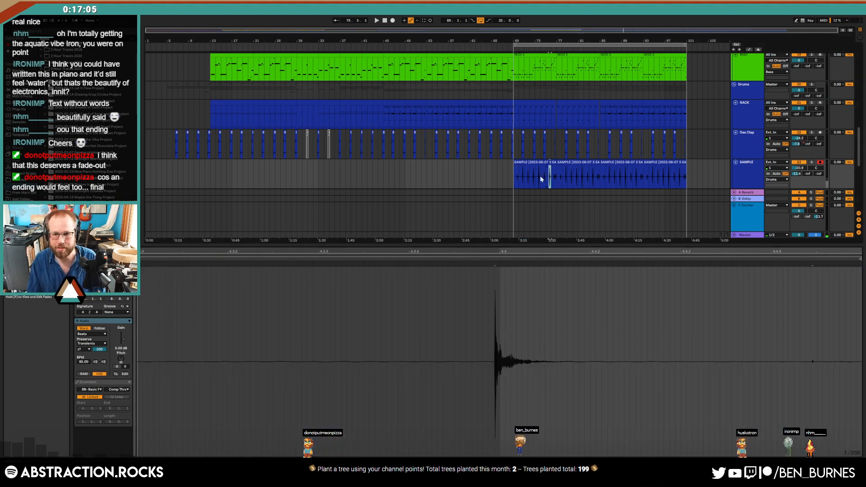
pyautogui.scroll(6, 553, 175)
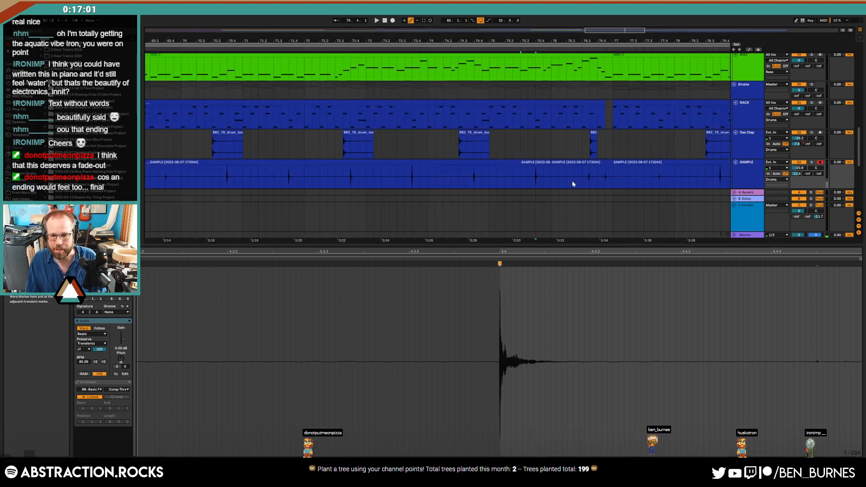
pyautogui.click(585, 162)
pyautogui.moveTo(582, 264); pyautogui.dragTo(590, 264)
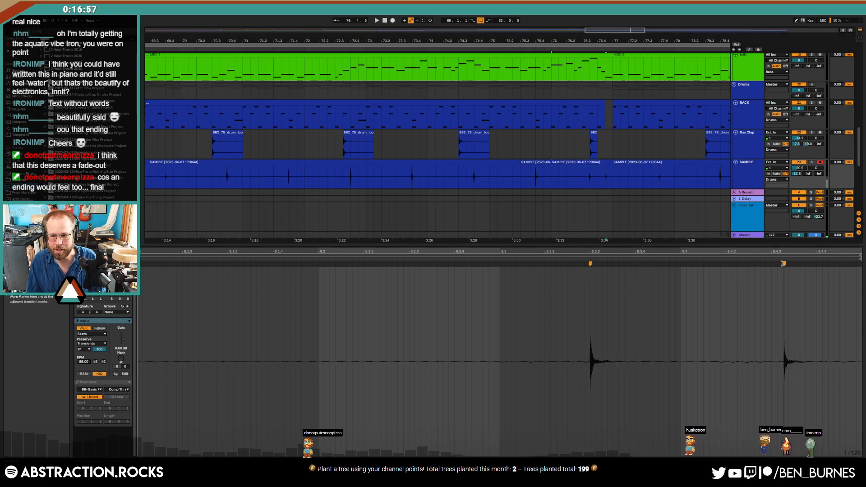
# - Duplicate the SAMPLE clips starting at bar 69 repeatedly so the pattern fills the section up to bar 101
pyautogui.scroll(-5, 583, 160)
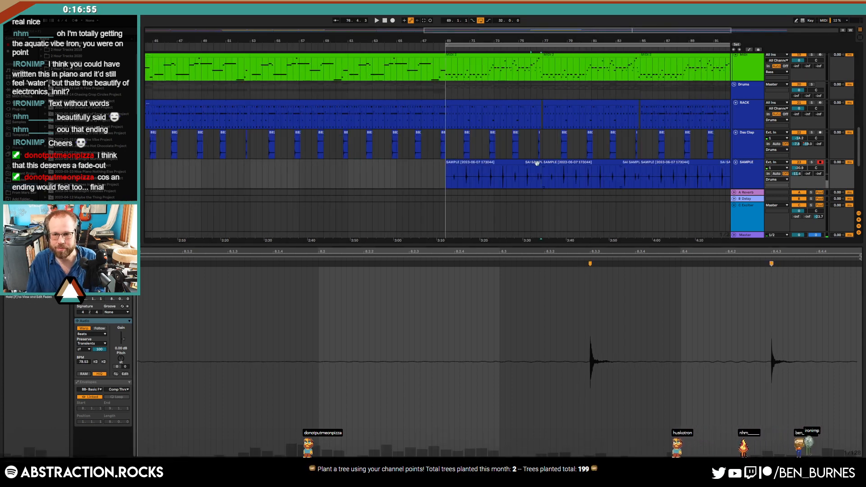
pyautogui.keyDown('shift'); pyautogui.click(468, 162); pyautogui.keyUp('shift')
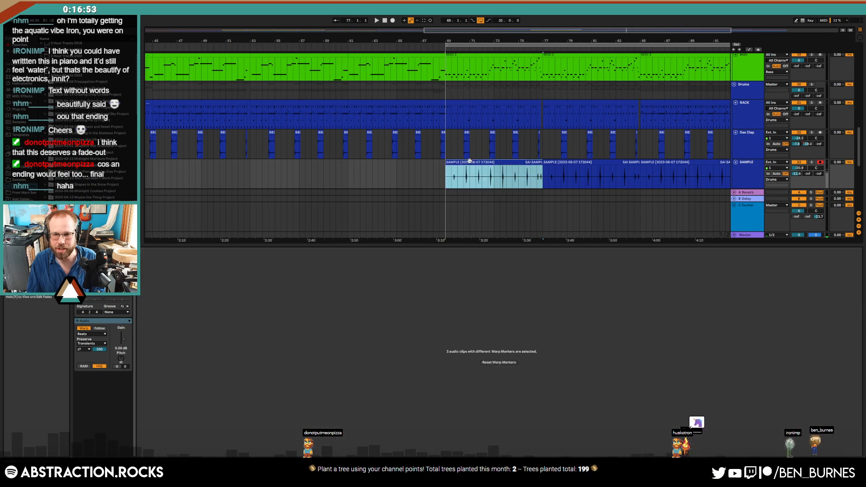
pyautogui.hotkey('ctrl', 'd')
pyautogui.hotkey('ctrl', 'd')
pyautogui.press('w')
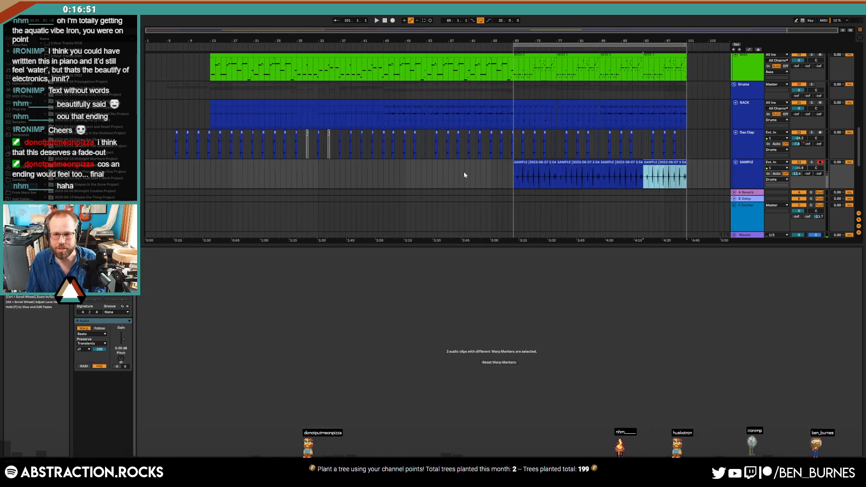
# - Show the device view, unfold the Master track and display the automation lanes across the arrangement
pyautogui.hotkey('shift', 'Tab')
pyautogui.click(734, 381)
pyautogui.click(741, 383)
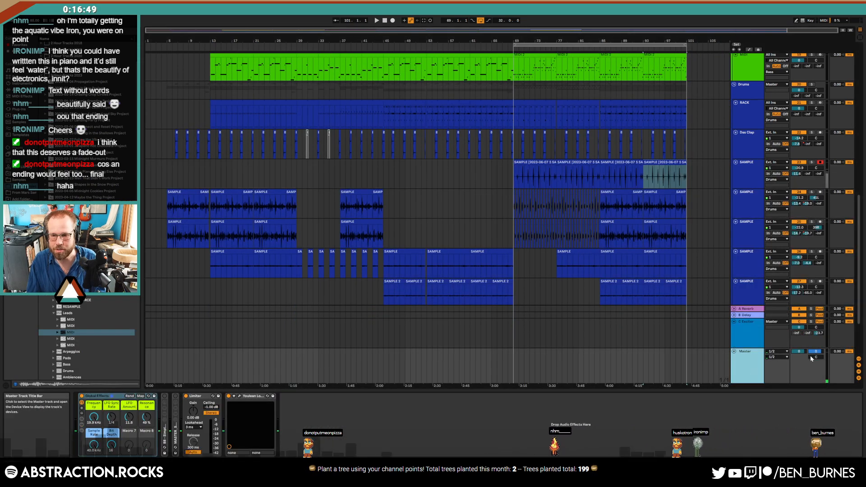
pyautogui.press('a')
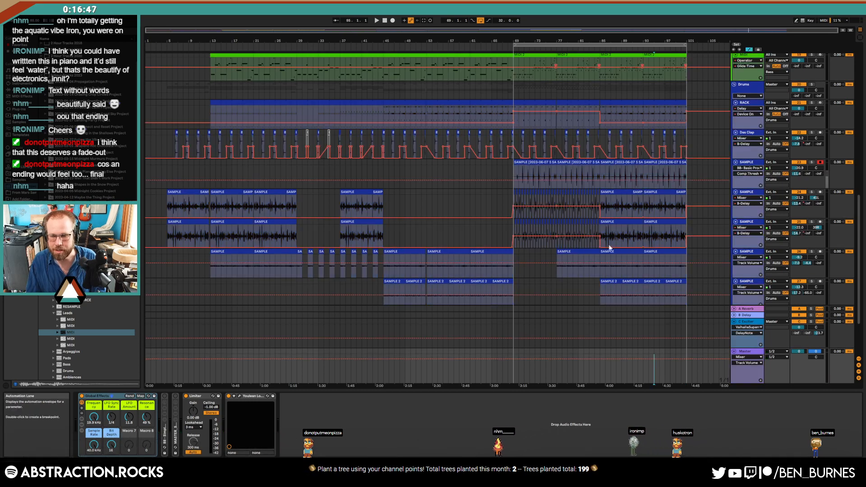
# - Remove the B-Delay send drop at bar 85 on the upper SAMPLE track so the send level holds through bar 101
pyautogui.click(585, 212)
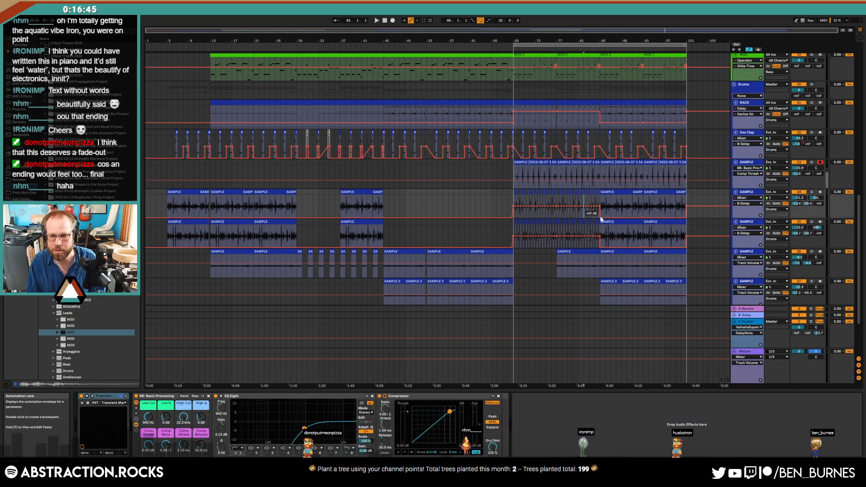
pyautogui.click(640, 216)
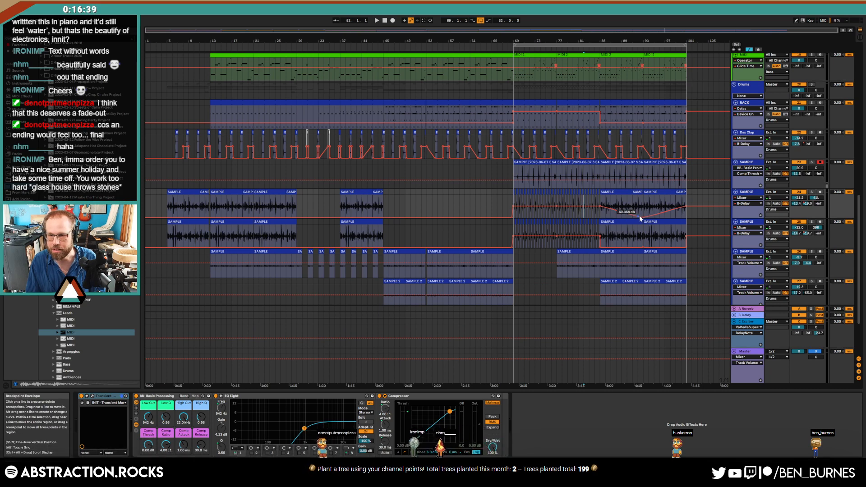
pyautogui.moveTo(640, 218); pyautogui.dragTo(643, 219)
pyautogui.click(640, 217)
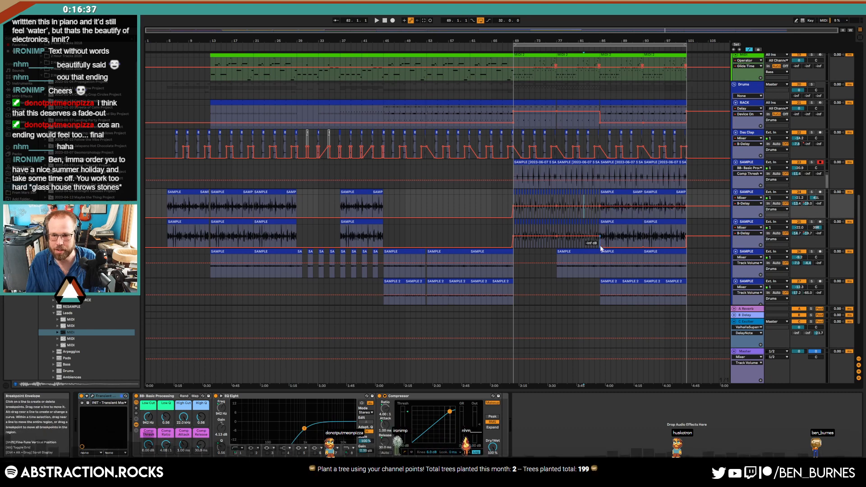
# - Flatten the B-Delay send automation on the SAMPLE track below in the same way, from bar 85 to bar 101
pyautogui.click(599, 247)
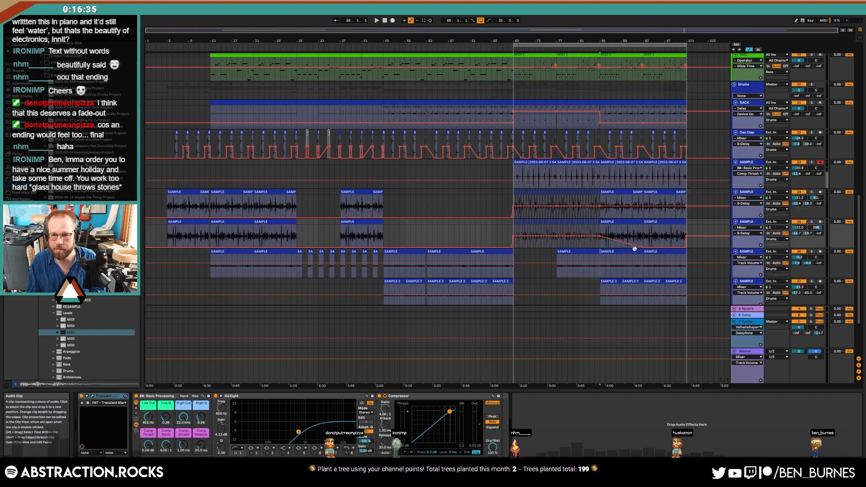
pyautogui.click(684, 246)
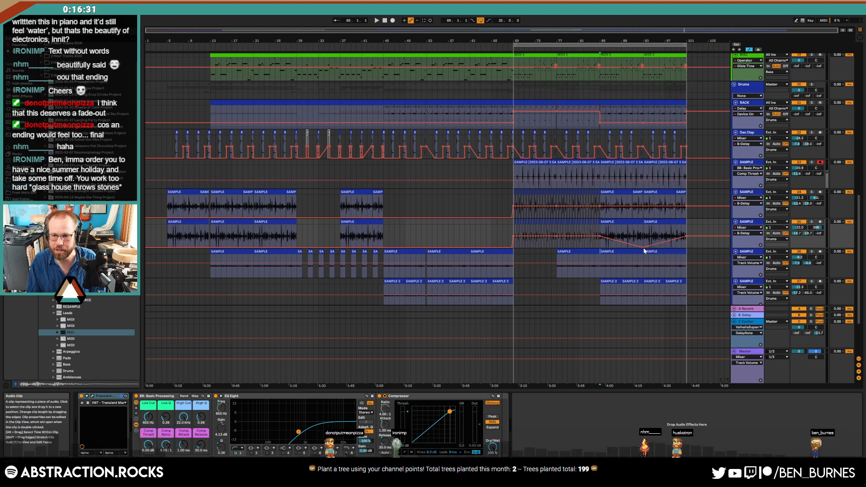
pyautogui.click(554, 206)
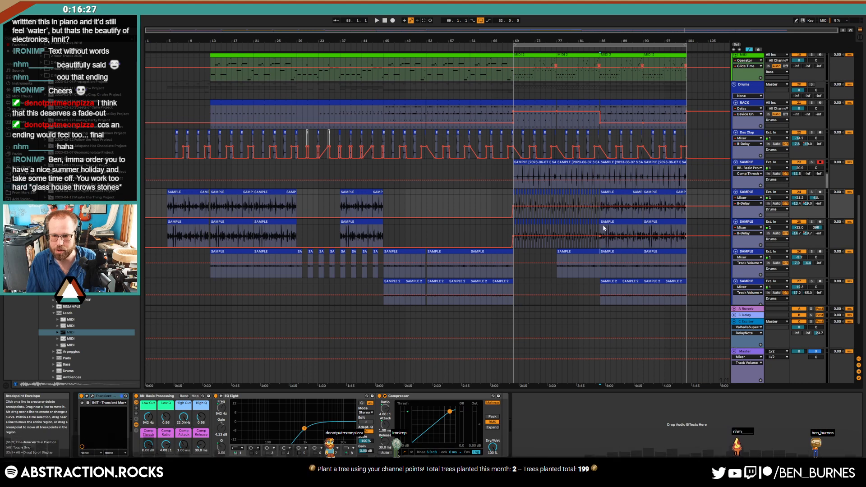
pyautogui.click(684, 237)
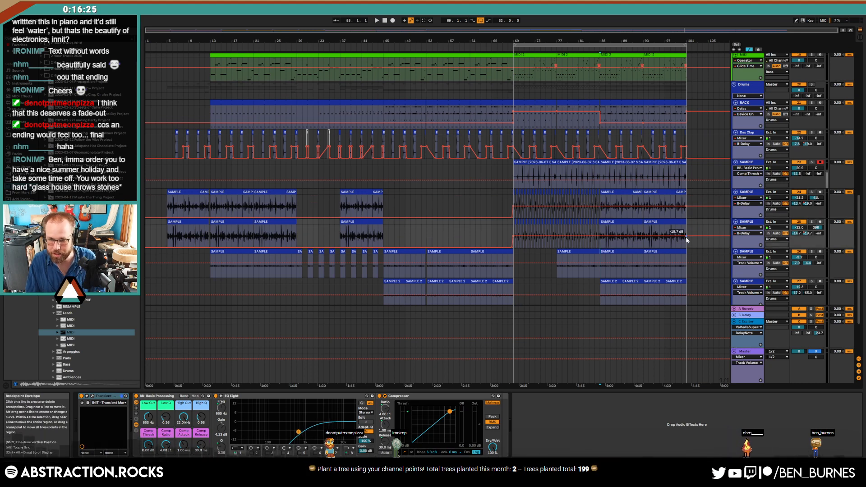
pyautogui.click(688, 209)
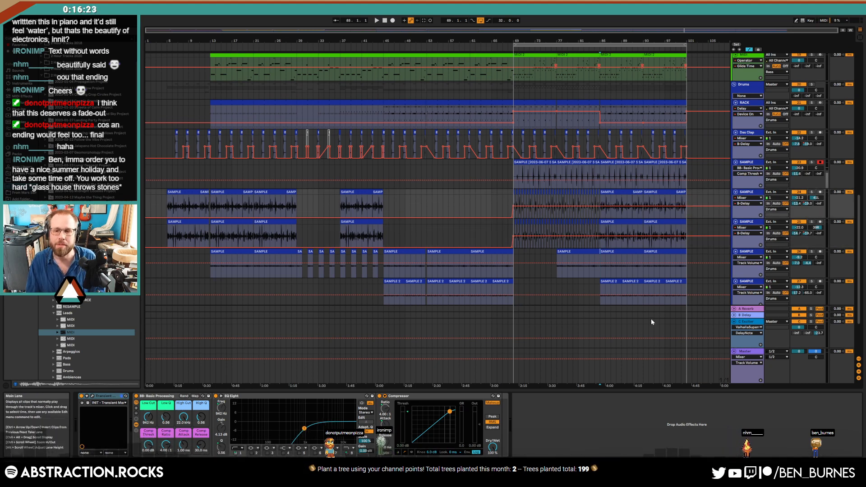
# - Draw a curved fade-out to silence in the Master track volume automation from bar 95 to bar 101, and hide the automation
pyautogui.scroll(-4, 670, 264)
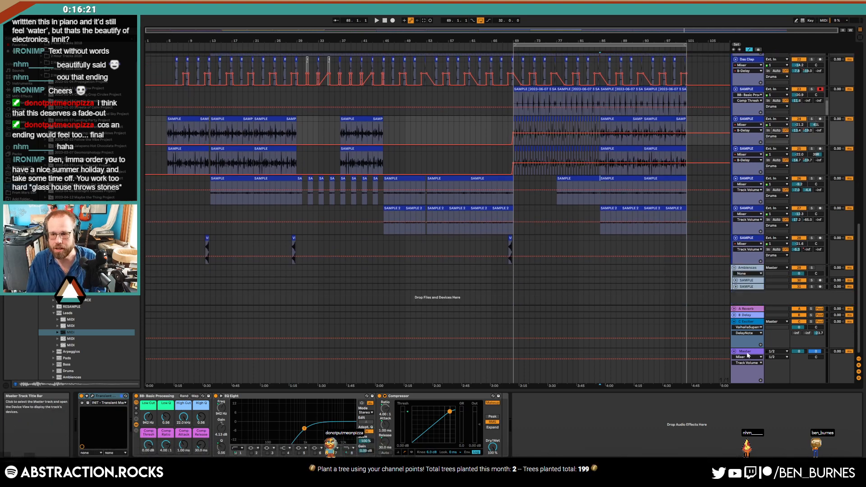
pyautogui.click(659, 365)
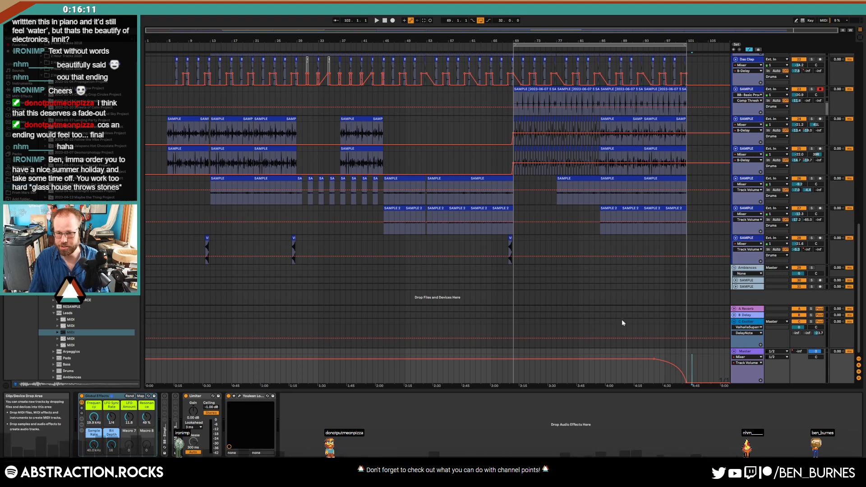
pyautogui.scroll(3, 648, 338)
pyautogui.press('a')
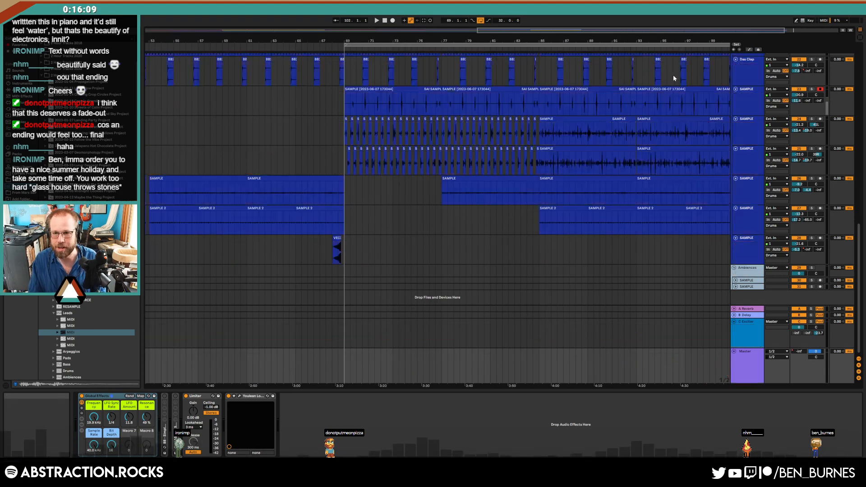
# - Show the automation again, move the start of the Master volume fade-out to bar 97, and return to the clip view
pyautogui.moveTo(659, 29); pyautogui.dragTo(700, 29)
pyautogui.press('a')
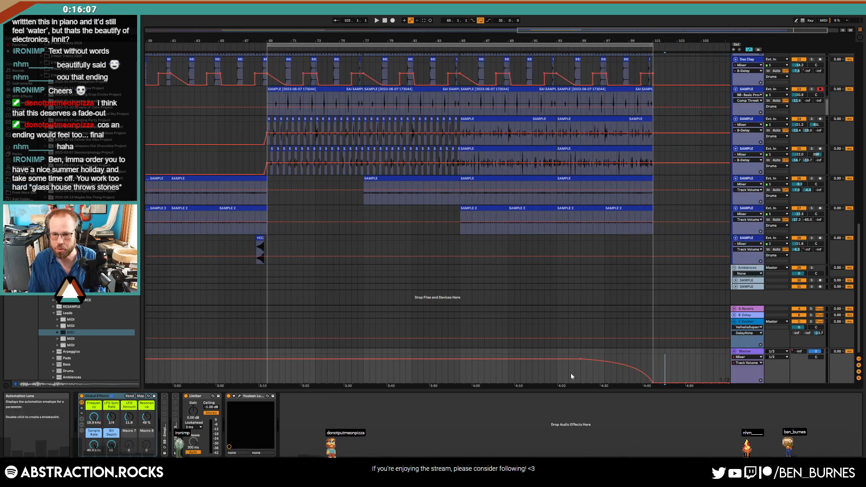
pyautogui.click(571, 375)
pyautogui.moveTo(580, 359); pyautogui.dragTo(604, 358)
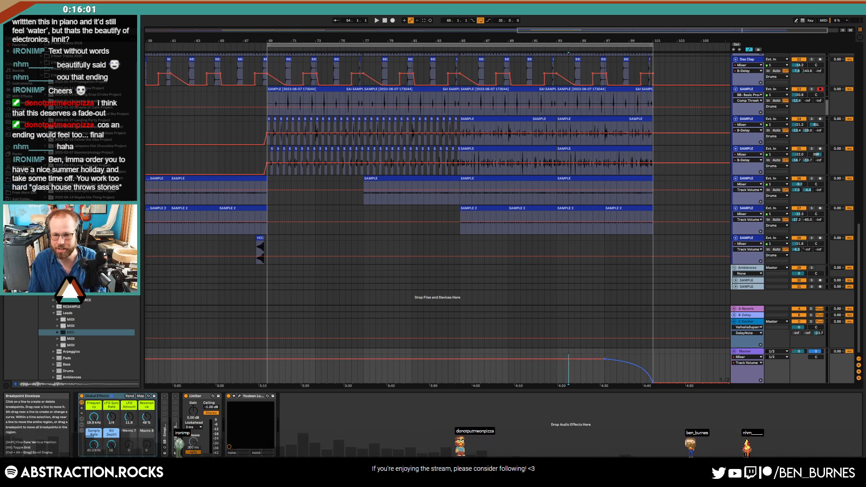
pyautogui.click(604, 370)
pyautogui.press('a')
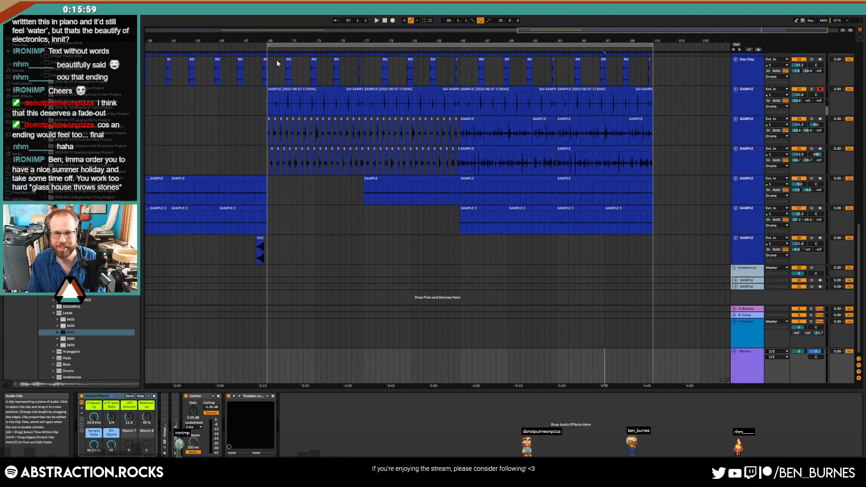
# - Play the arrangement from shortly before bar 69 and raise the volume of the Leads MIDI track carrying the melody there
pyautogui.click(236, 50)
pyautogui.scroll(10, 422, 207)
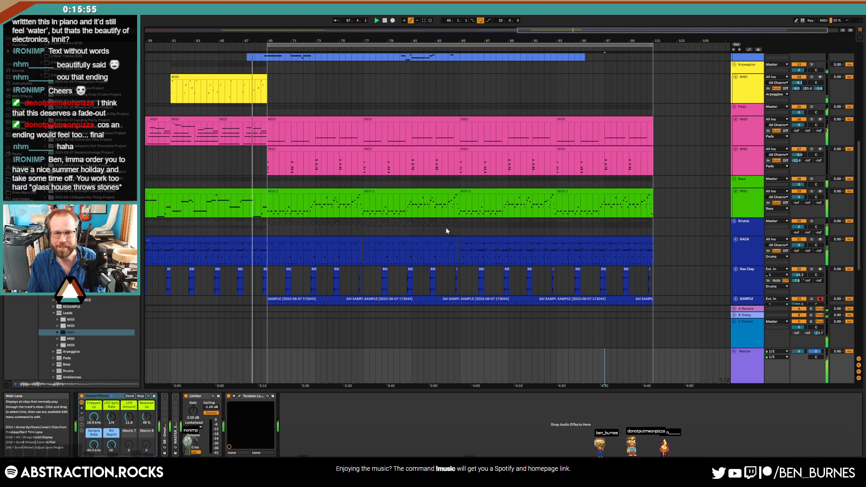
pyautogui.scroll(3, 451, 235)
pyautogui.scroll(2, 449, 230)
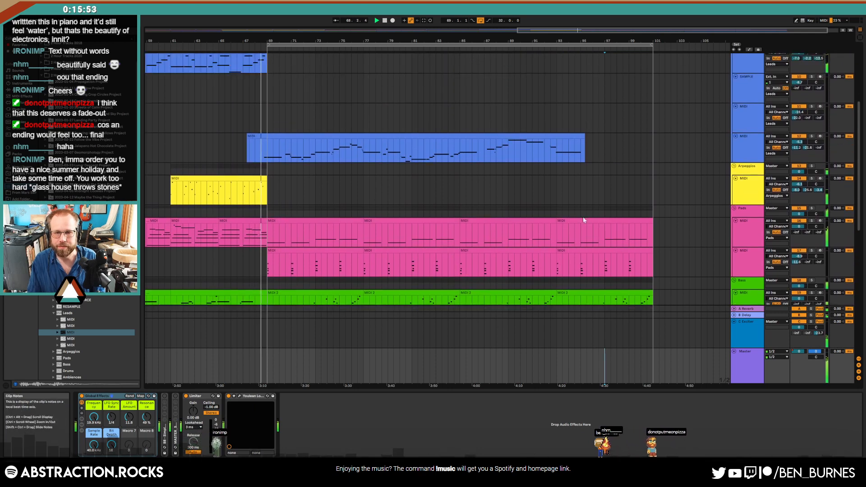
pyautogui.scroll(1, 394, 188)
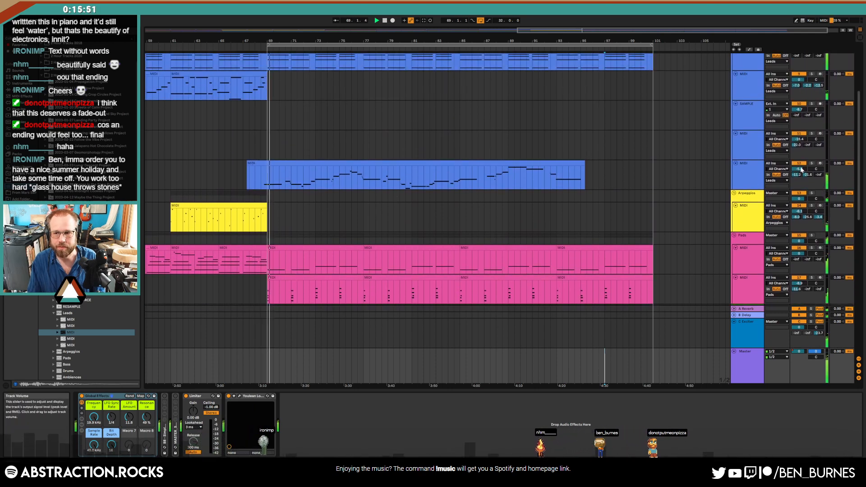
pyautogui.moveTo(801, 170); pyautogui.dragTo(800, 166)
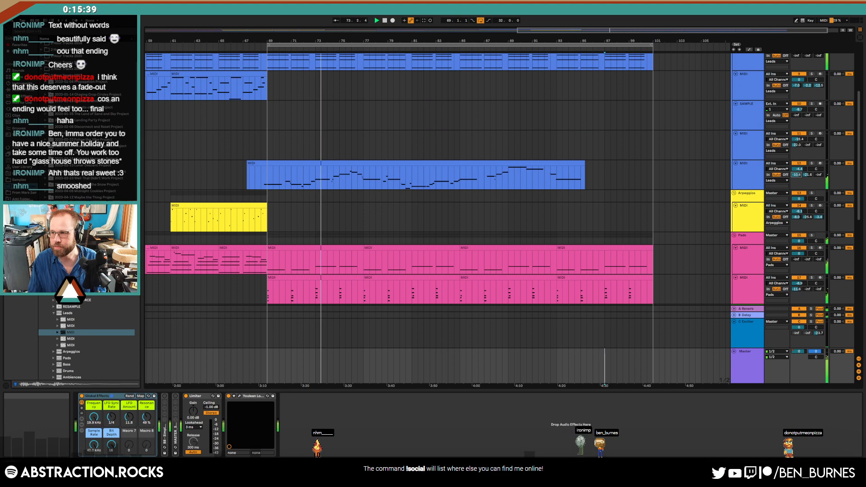
# - Bring the browser window with the Patreon kitten photo into view and move it back off the screen
pyautogui.moveTo(865, 30); pyautogui.dragTo(552, 35)
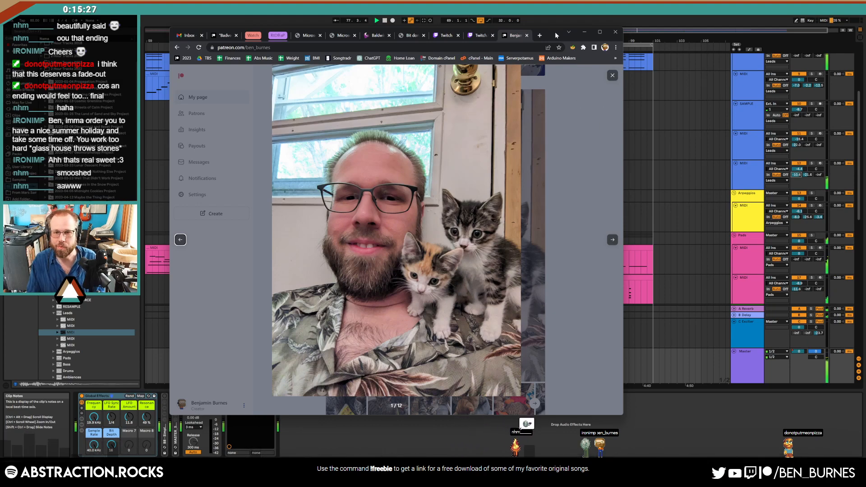
pyautogui.moveTo(555, 35); pyautogui.dragTo(865, 108)
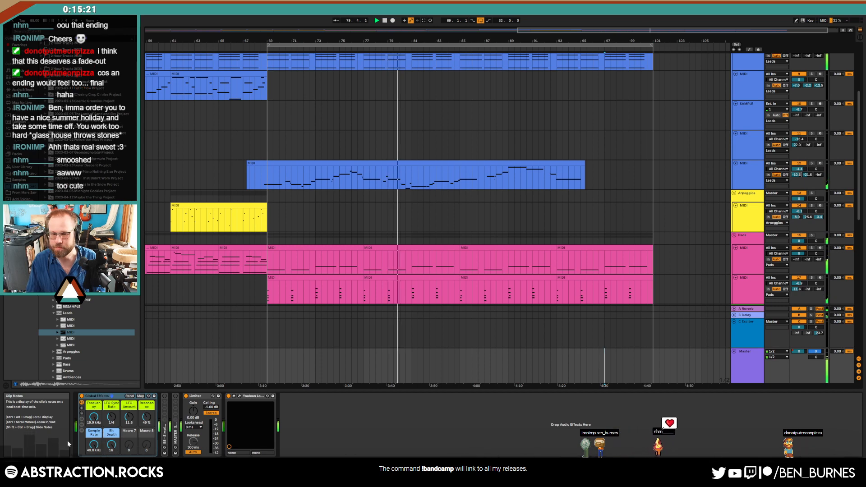
# - Switch to Discord, open the fluffy_pics channel and view the black kitten photo enlarged
pyautogui.click(72, 474)
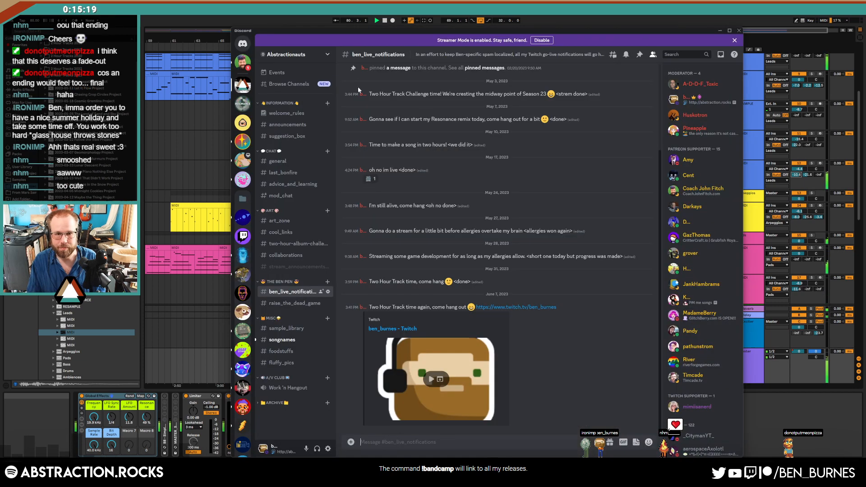
pyautogui.click(281, 362)
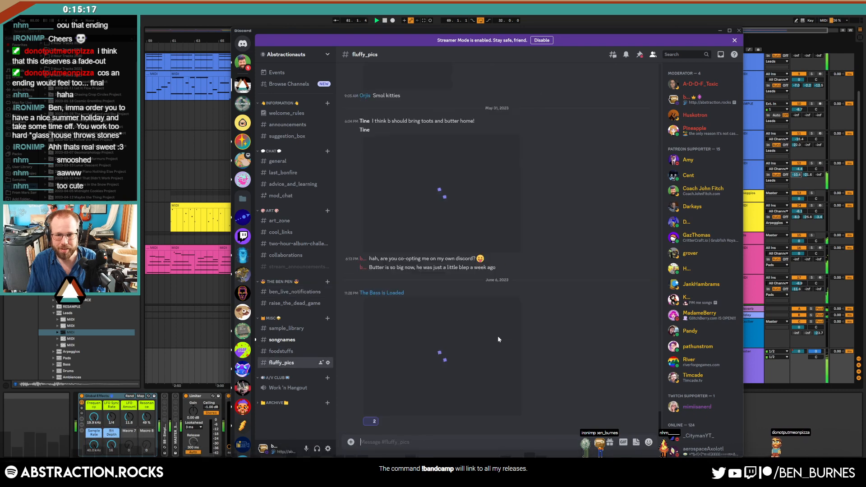
pyautogui.click(429, 198)
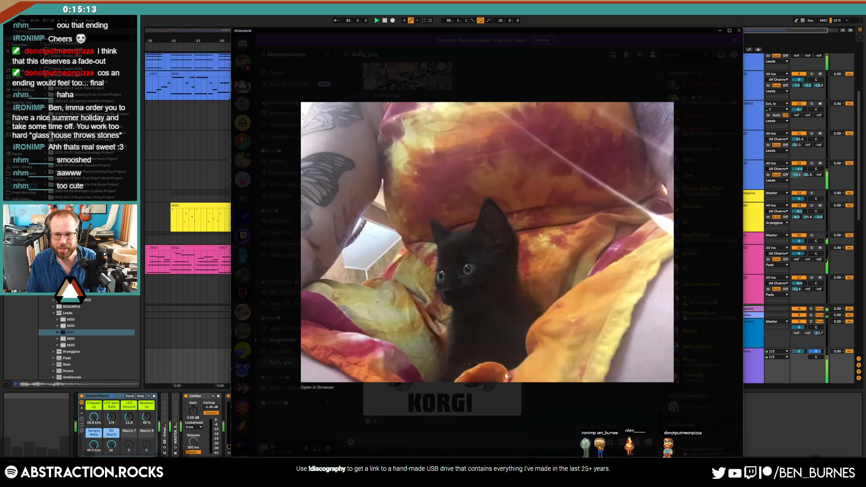
pyautogui.click(546, 415)
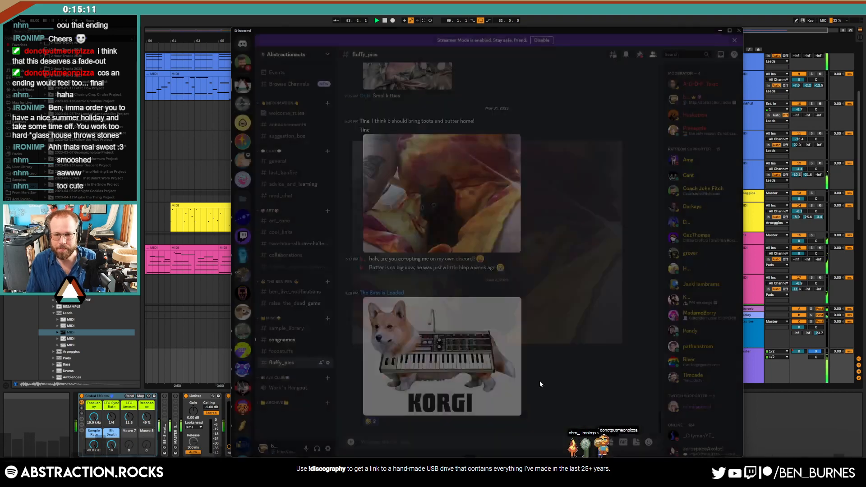
# - View the two earlier calico kitten photos in fluffy_pics enlarged, and return to the Ableton Live arrangement
pyautogui.scroll(3, 505, 307)
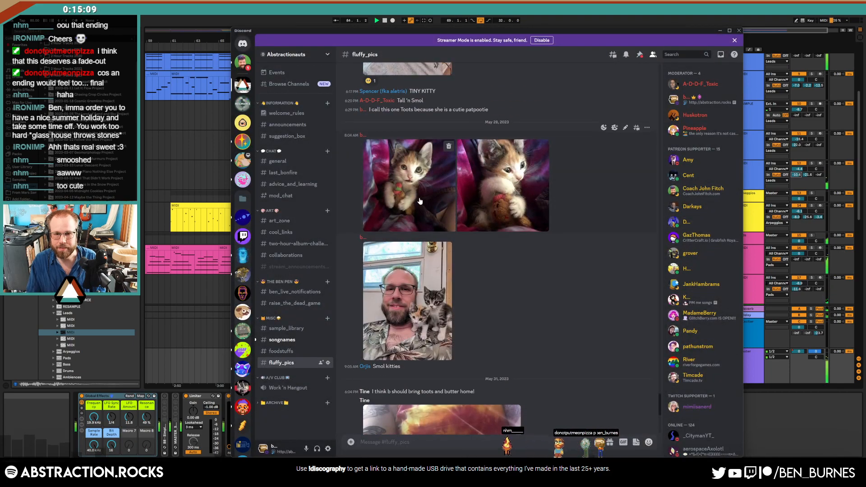
pyautogui.click(423, 204)
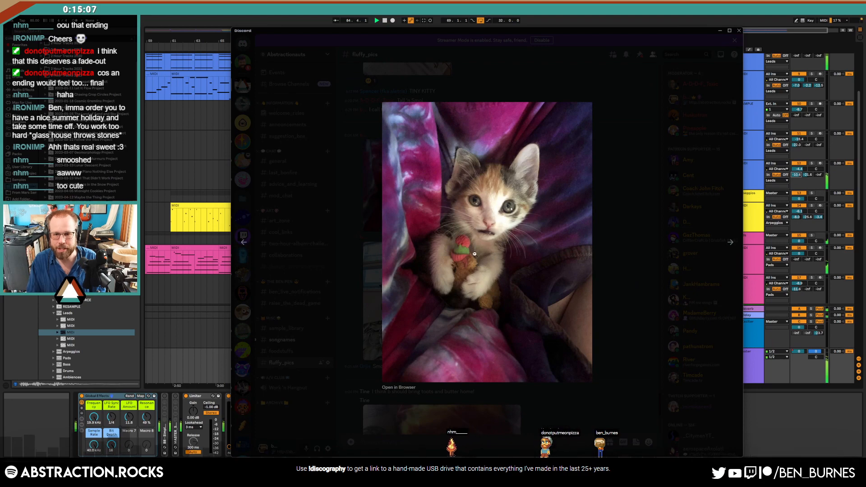
pyautogui.click(619, 274)
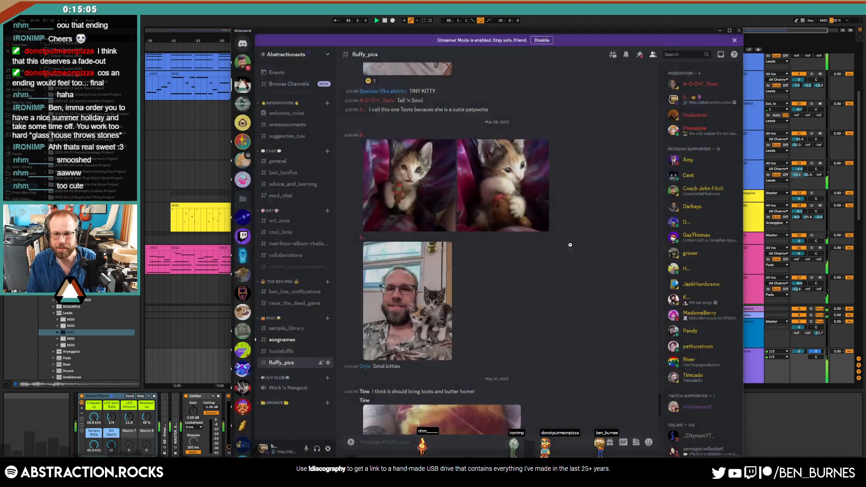
pyautogui.click(507, 185)
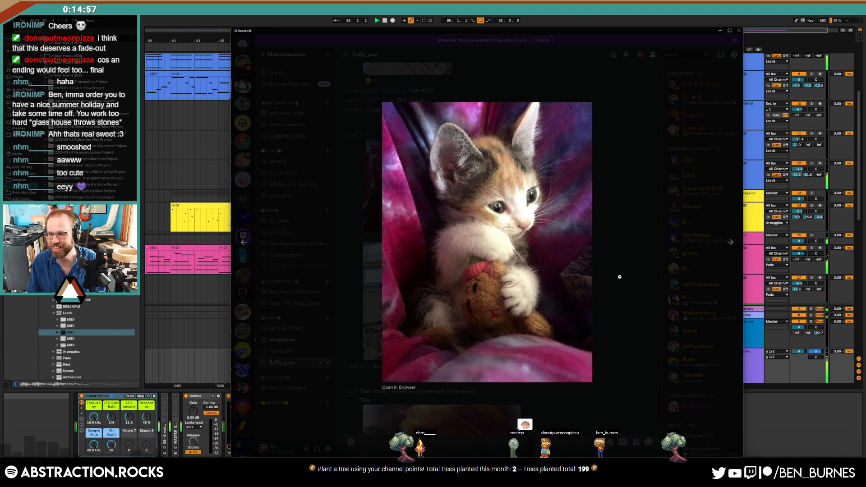
pyautogui.click(619, 277)
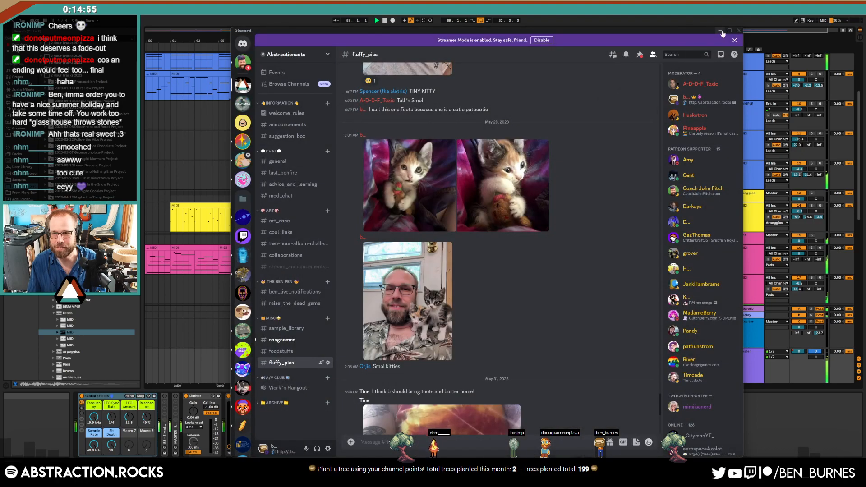
pyautogui.click(721, 31)
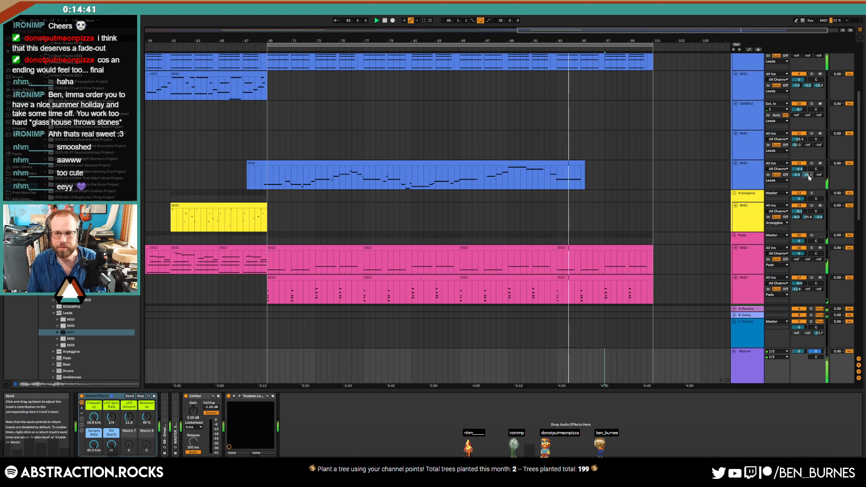
# - Add a Delay to the Leads track carrying the long melody, change its left beat division and shift its filter to a higher, narrower band
pyautogui.click(24, 90)
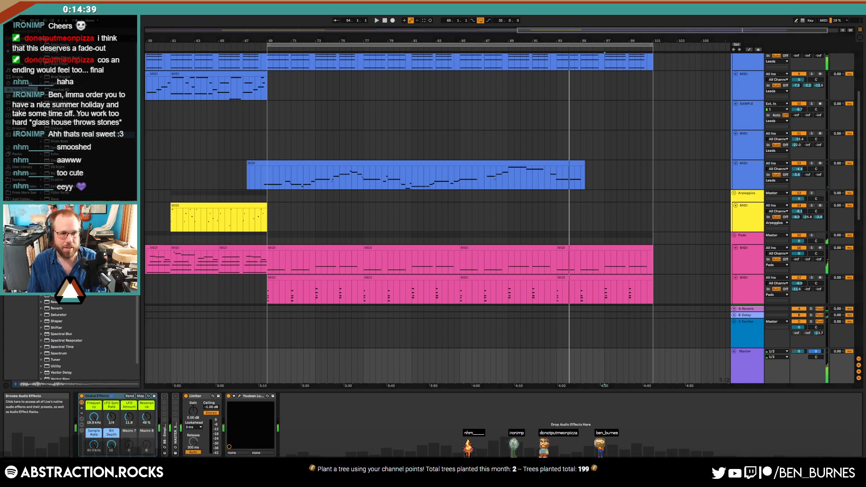
pyautogui.moveTo(55, 135); pyautogui.dragTo(750, 171)
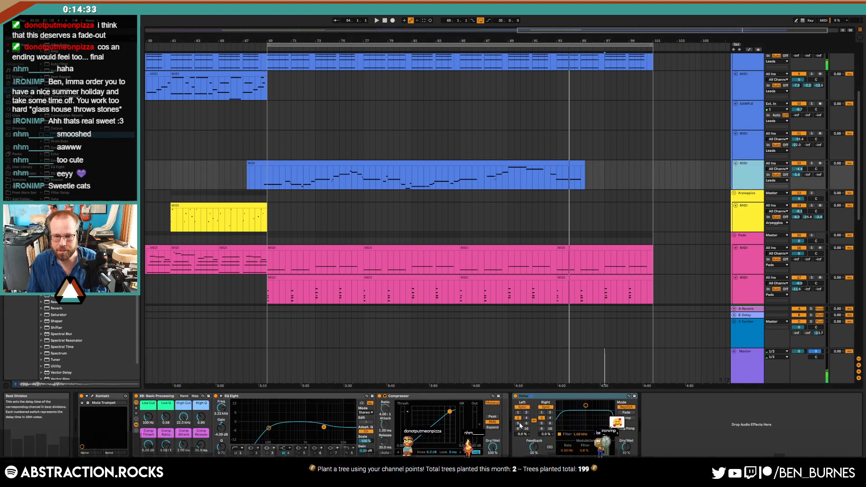
pyautogui.click(517, 423)
pyautogui.moveTo(586, 405); pyautogui.dragTo(592, 418)
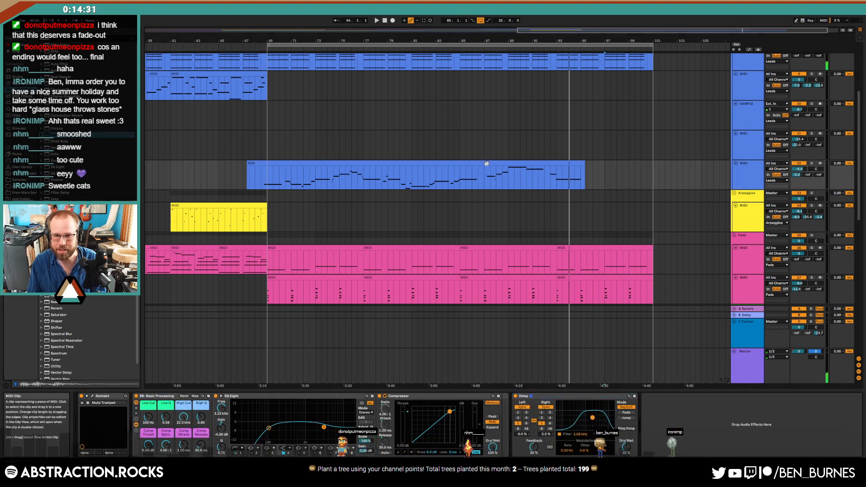
# - Play from around bar 69 while lowering the melody Delay's feedback, setting its dry/wet to 25% and moving its filter band slightly higher
pyautogui.click(268, 182)
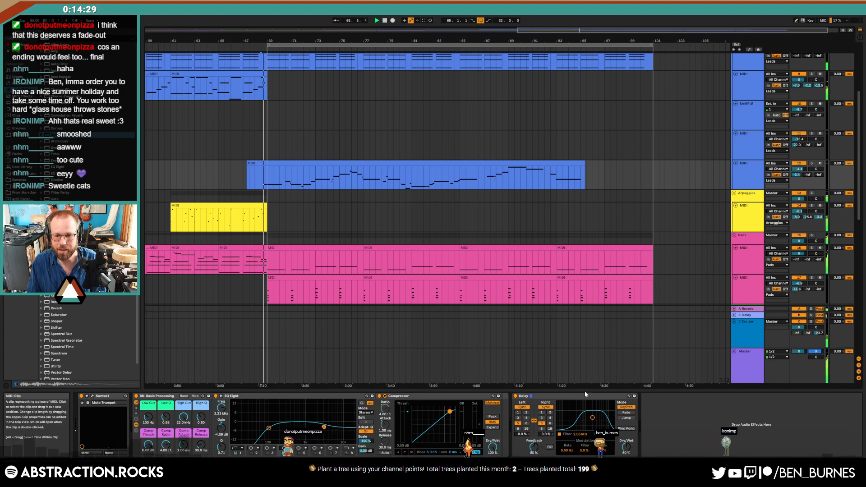
pyautogui.press('space')
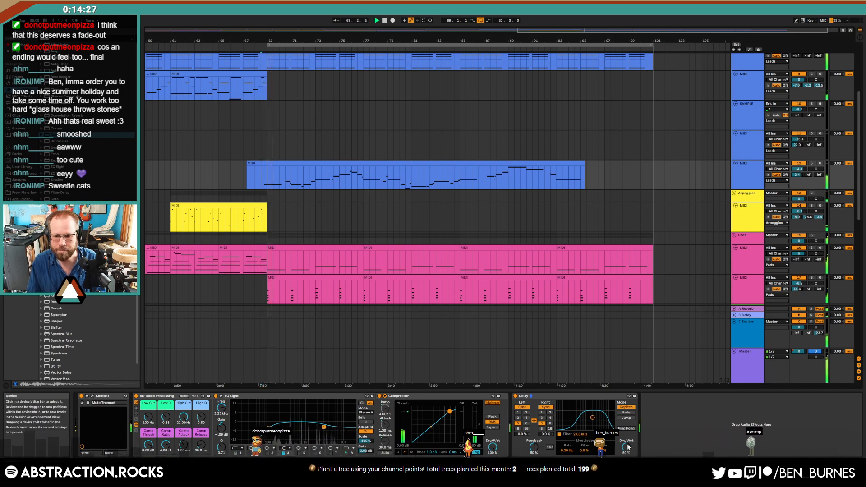
pyautogui.moveTo(626, 447); pyautogui.dragTo(626, 452)
pyautogui.moveTo(534, 446); pyautogui.dragTo(534, 450)
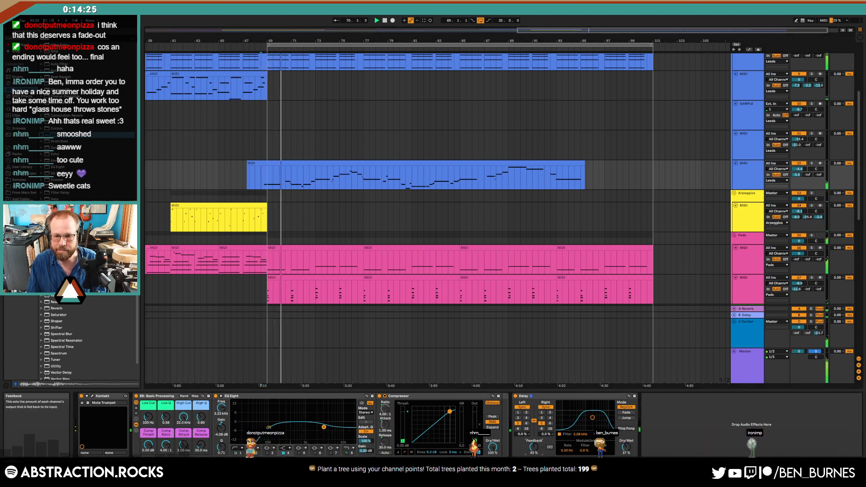
pyautogui.moveTo(625, 446); pyautogui.dragTo(625, 453)
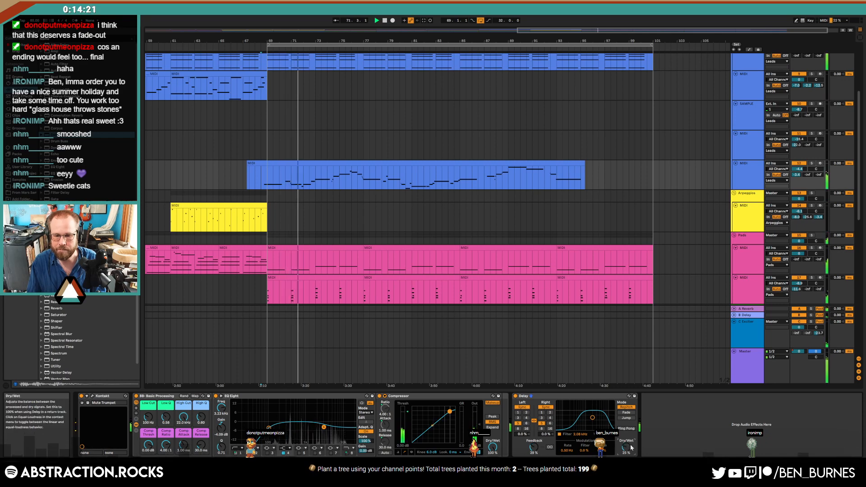
pyautogui.moveTo(596, 423); pyautogui.dragTo(597, 423)
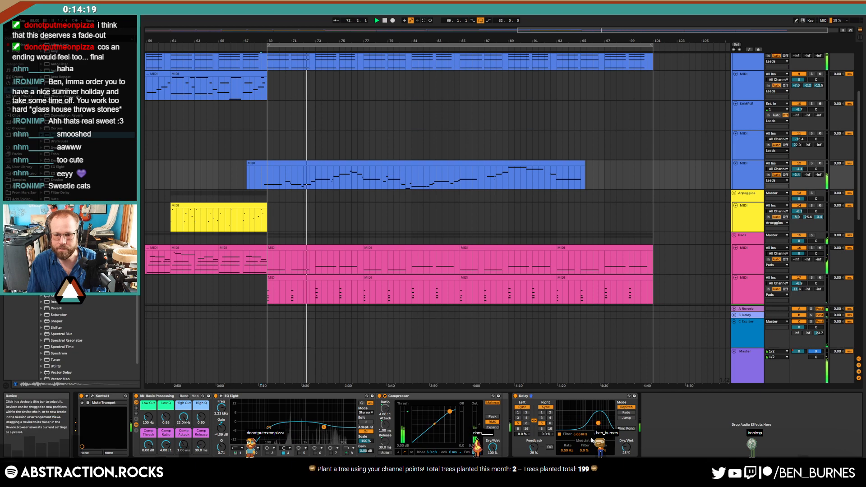
# - Fine-tune the melody Delay by ear during playback, ending with feedback at 6.3% and dry/wet at 33%
pyautogui.moveTo(533, 447); pyautogui.dragTo(533, 453)
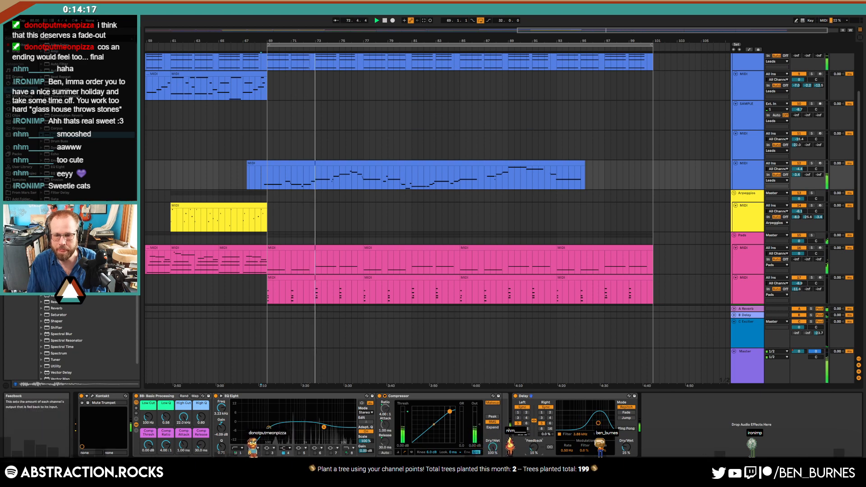
pyautogui.moveTo(625, 457); pyautogui.dragTo(625, 457)
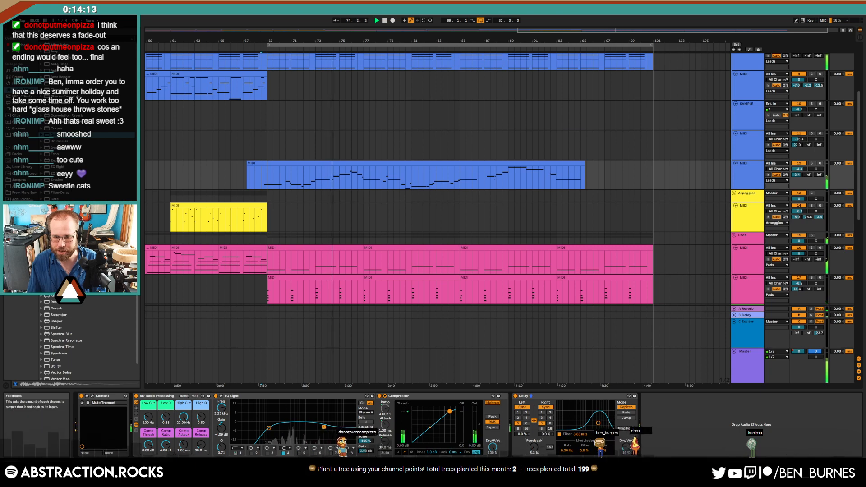
pyautogui.moveTo(534, 446); pyautogui.dragTo(533, 445)
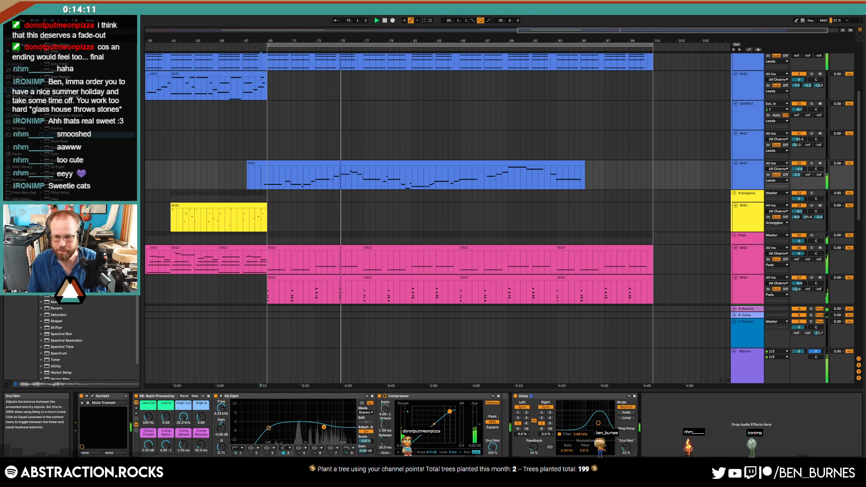
pyautogui.moveTo(626, 447); pyautogui.dragTo(625, 445)
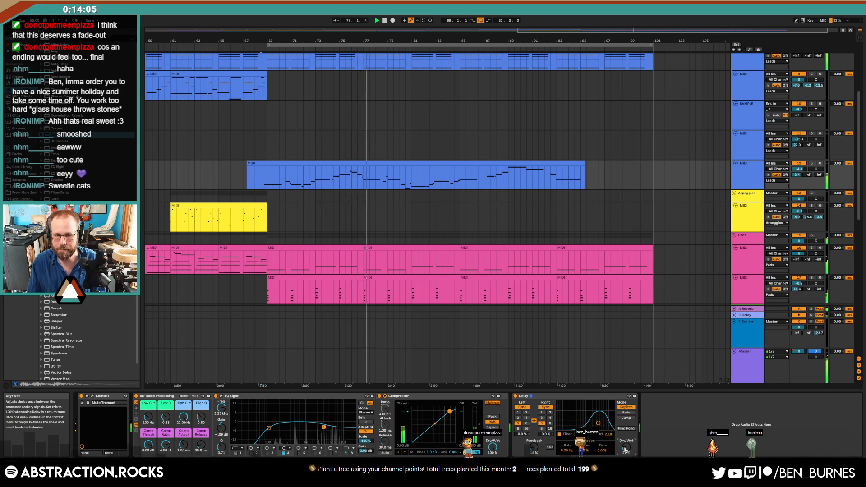
pyautogui.moveTo(625, 448); pyautogui.dragTo(624, 445)
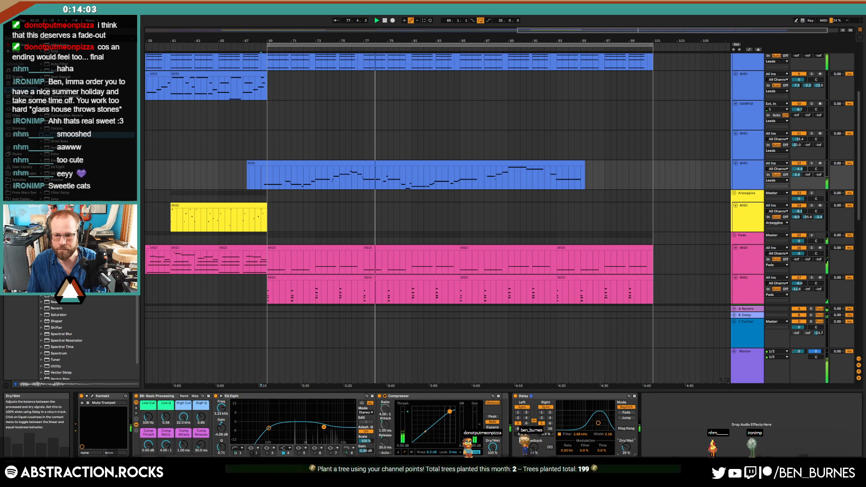
pyautogui.moveTo(533, 447); pyautogui.dragTo(534, 447)
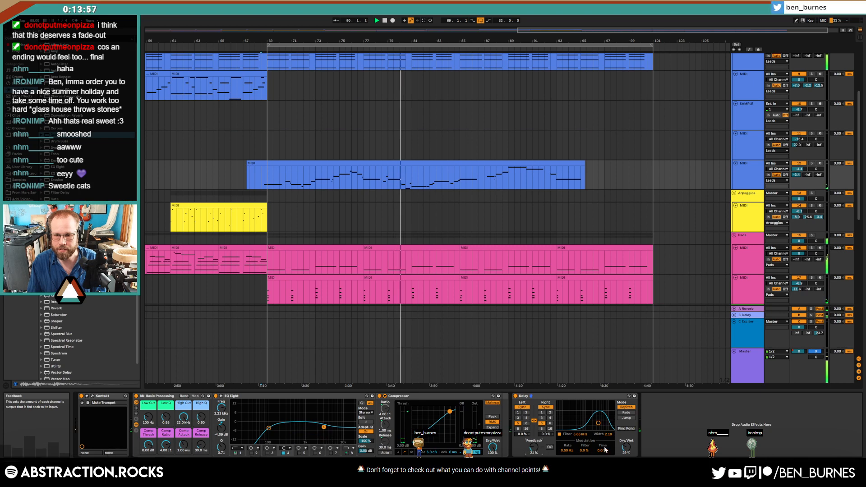
pyautogui.moveTo(626, 446); pyautogui.dragTo(626, 447)
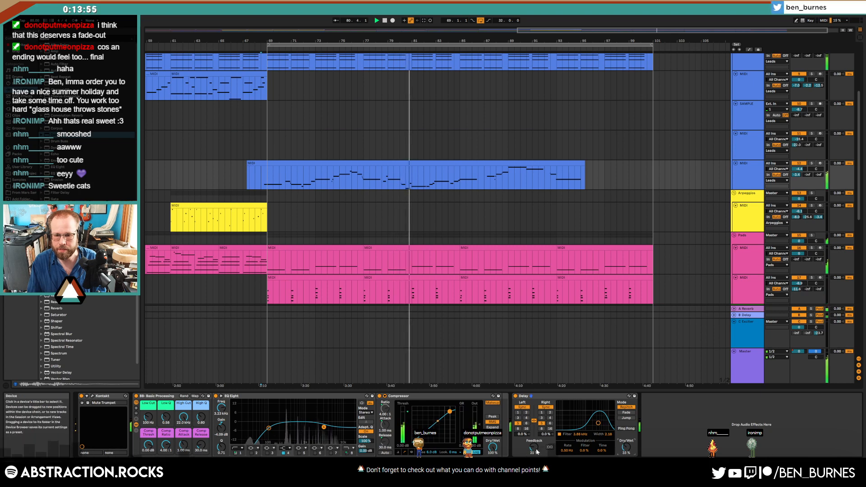
pyautogui.moveTo(533, 447); pyautogui.dragTo(533, 449)
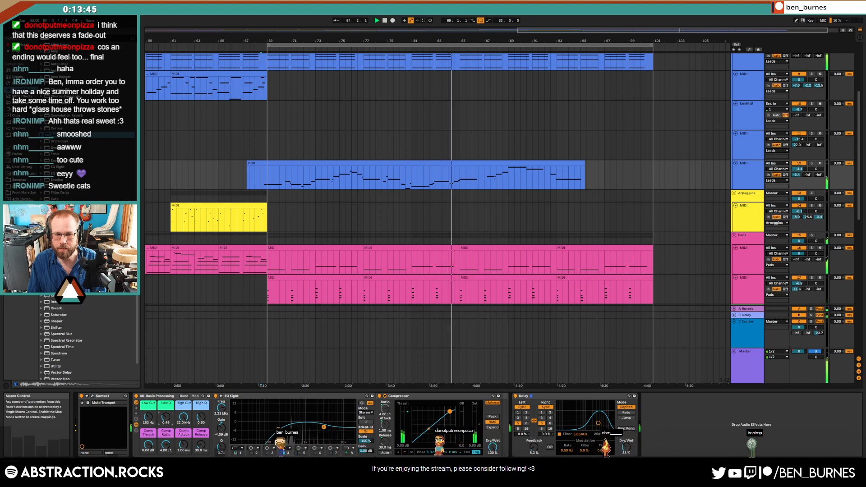
# - Raise the upper EQ Eight band on the Leads melody track to a boost of about 2.9 dB
pyautogui.moveTo(323, 427); pyautogui.dragTo(325, 418)
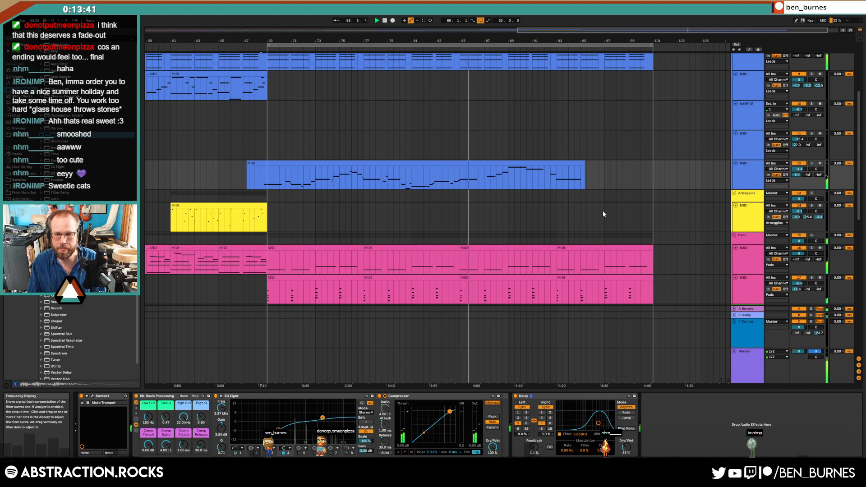
# - Examine the pads, bass and drum tracks during playback, briefly showing their automation lanes, and return to the Leads tracks
pyautogui.scroll(-5, 556, 247)
pyautogui.scroll(-1, 557, 275)
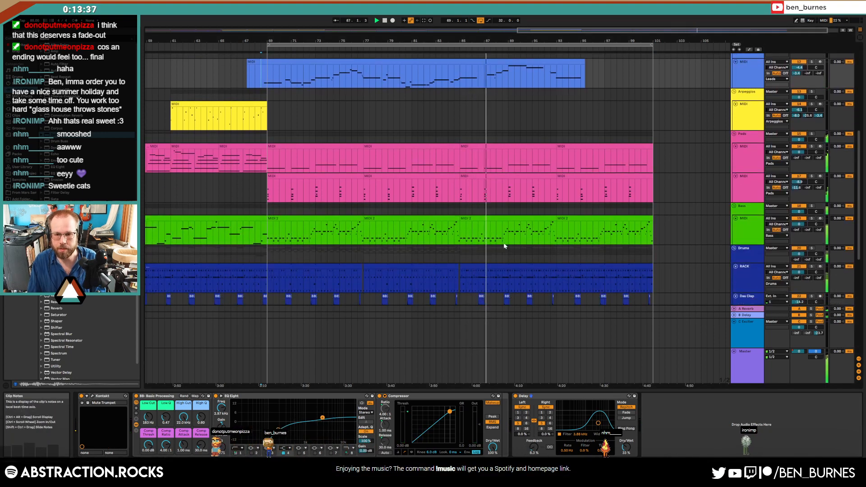
pyautogui.scroll(-3, 504, 245)
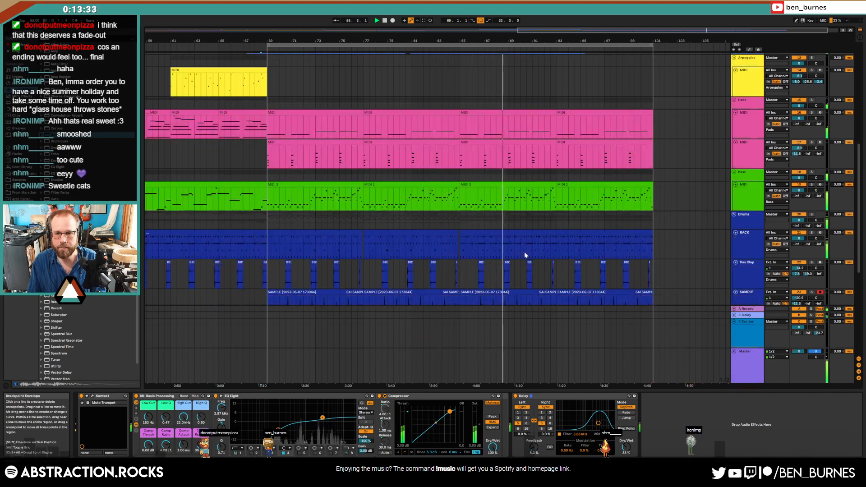
pyautogui.press('a')
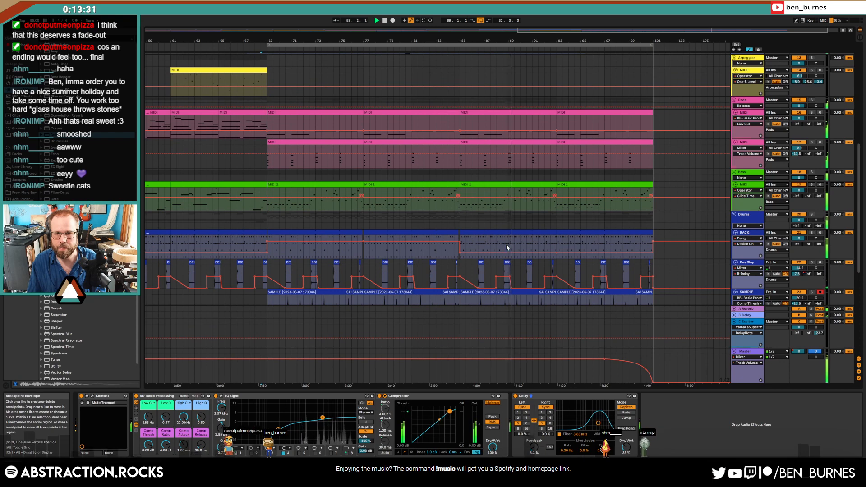
pyautogui.press('a')
pyautogui.scroll(5, 514, 250)
pyautogui.scroll(5, 531, 263)
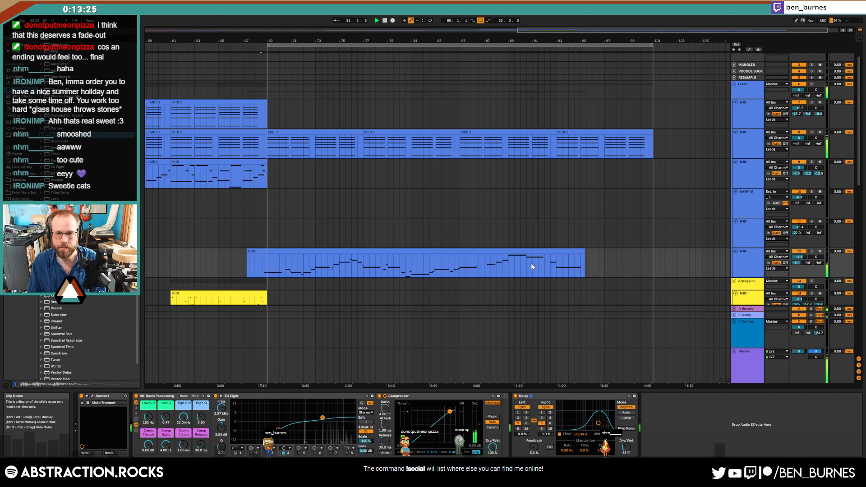
# - Arm the Leads track with the Scarbee Mark I chords, duplicate it and clear the clips from the copy
pyautogui.click(820, 132)
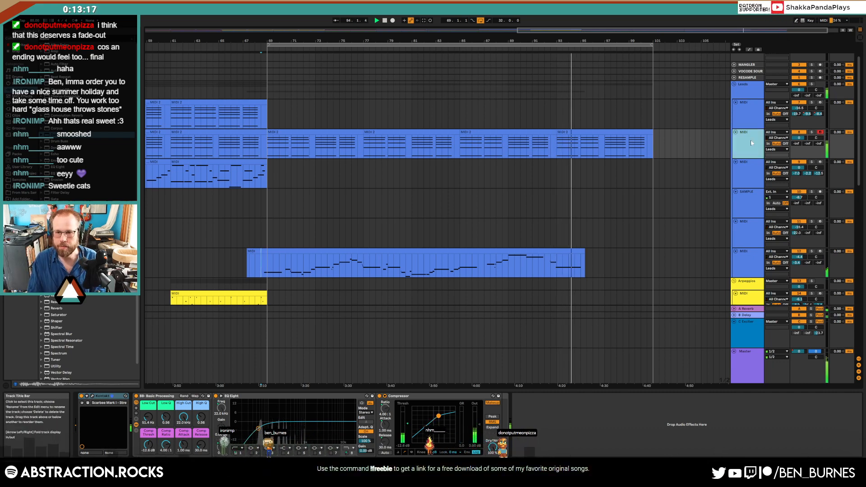
pyautogui.hotkey('ctrl', 'shift', 't')
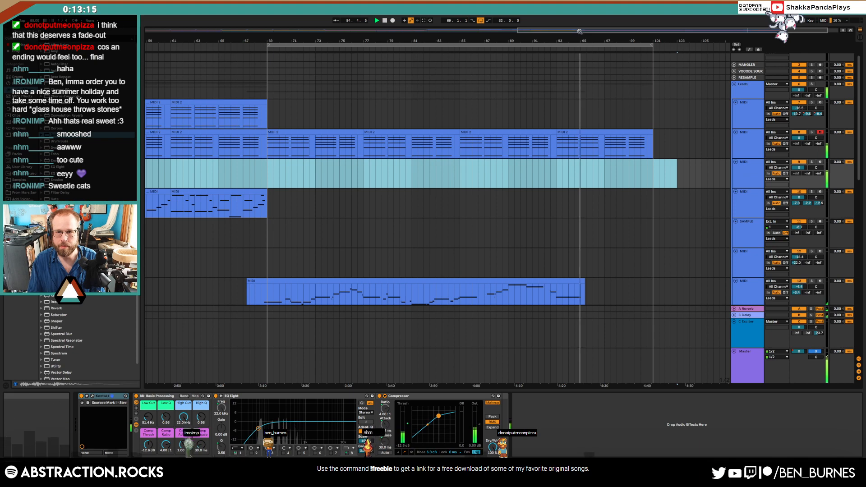
pyautogui.doubleClick(384, 31)
pyautogui.moveTo(362, 176); pyautogui.dragTo(465, 169)
pyautogui.press('Delete')
# - Arm the duplicated Leads track and record a MIDI melody on it from bar 77 to about bar 101
pyautogui.click(573, 172)
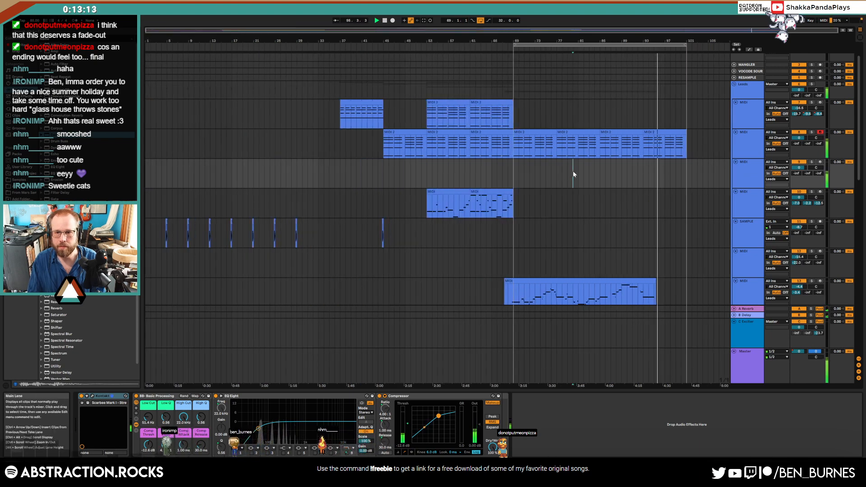
pyautogui.click(520, 172)
pyautogui.press('space')
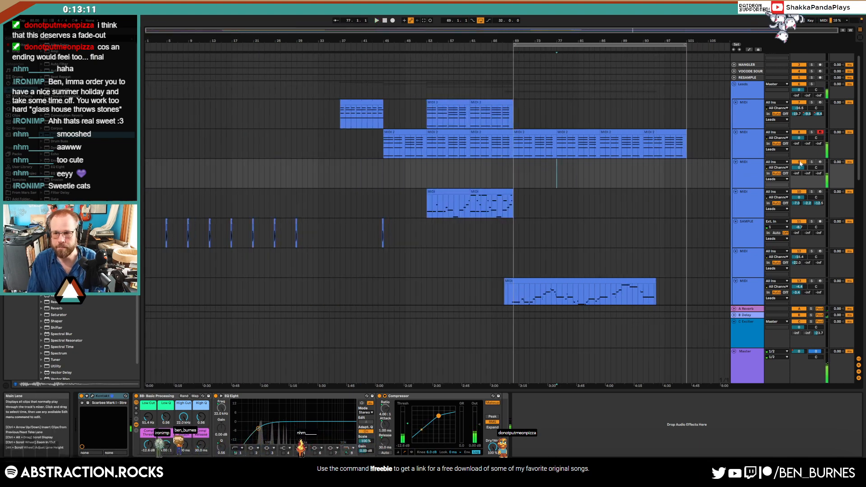
pyautogui.click(820, 162)
pyautogui.press('F9')
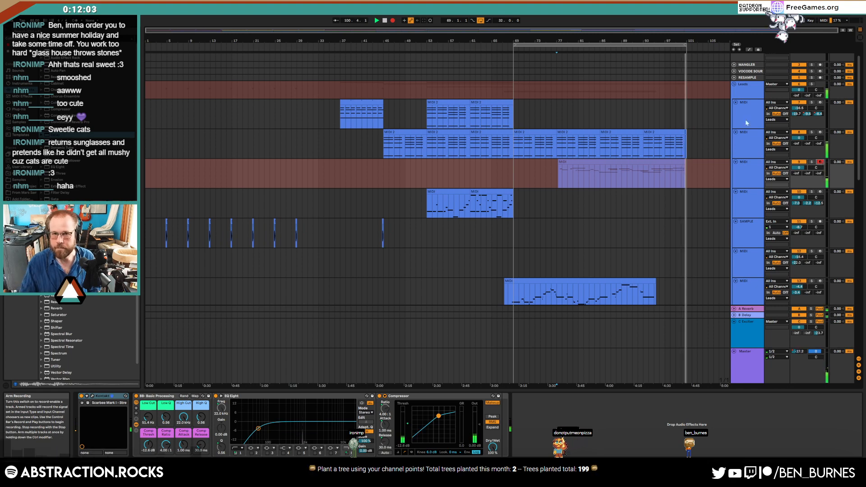
pyautogui.press('F9')
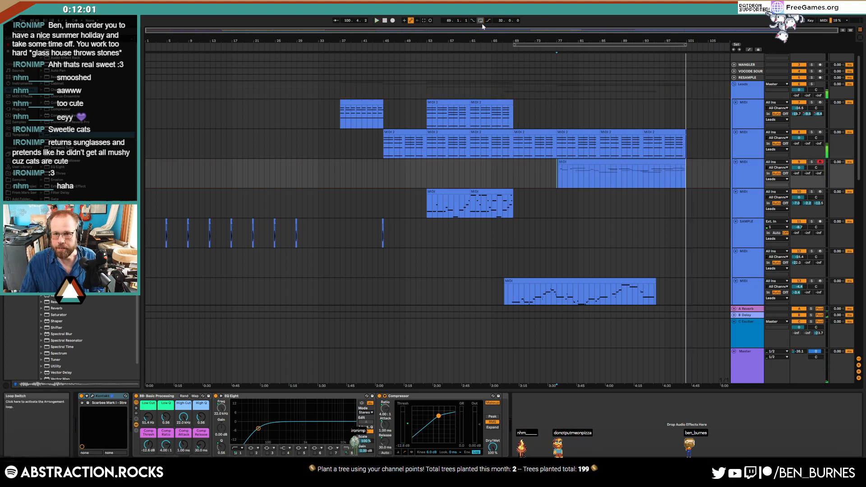
# - Open the newly recorded melody clip and raise the F4 note around bar 94 to G4
pyautogui.doubleClick(682, 163)
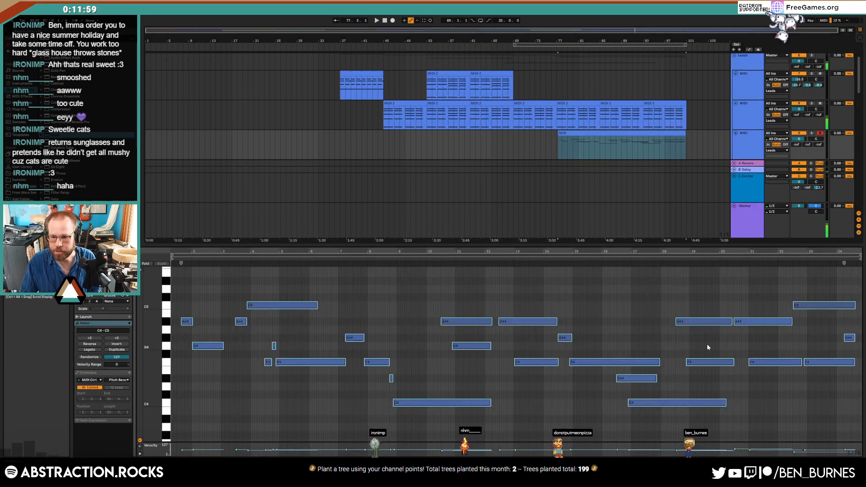
pyautogui.click(711, 362)
pyautogui.press('Up')
pyautogui.press('Up')
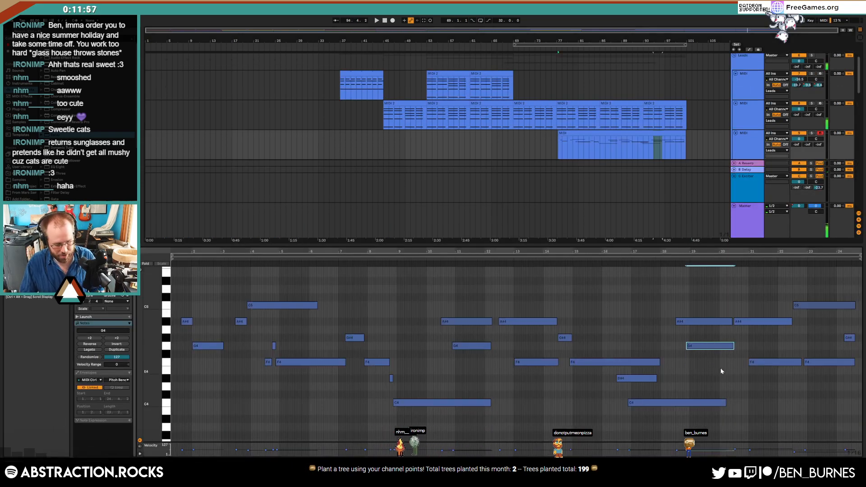
pyautogui.hotkey('shift', 'Tab')
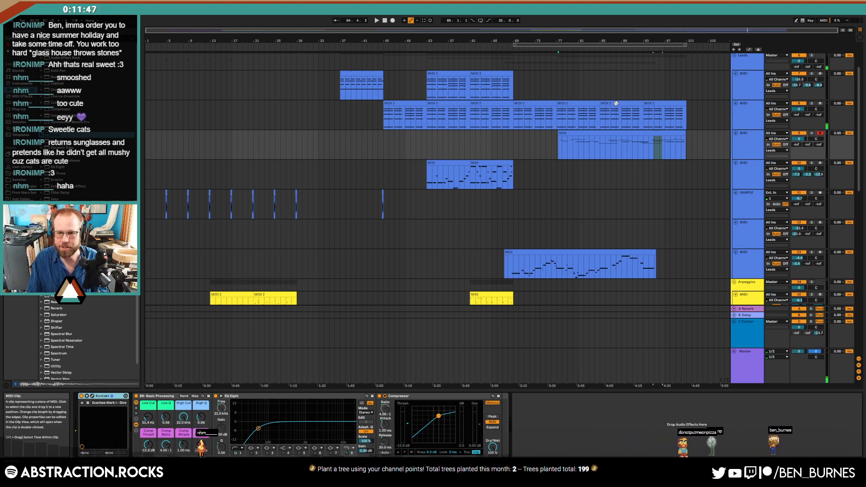
# - Open the Leads chord clip starting at bar 77 and raise the G#2 notes of its last two chords to A2
pyautogui.doubleClick(568, 103)
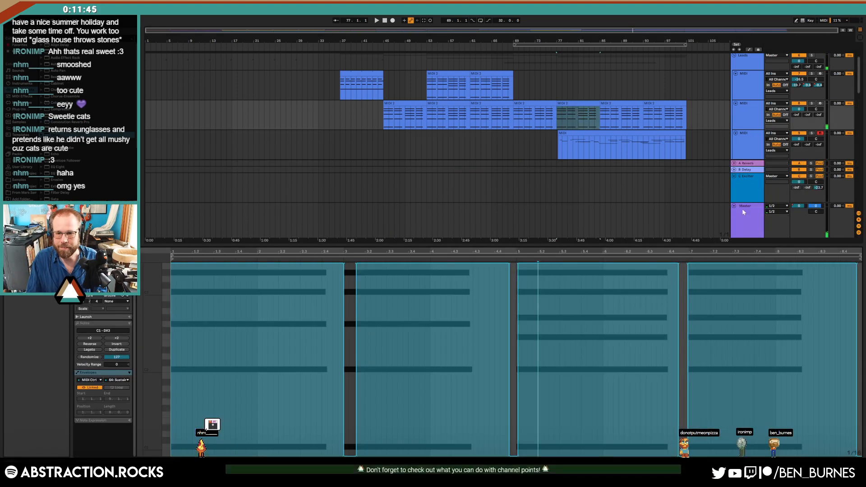
pyautogui.click(93, 323)
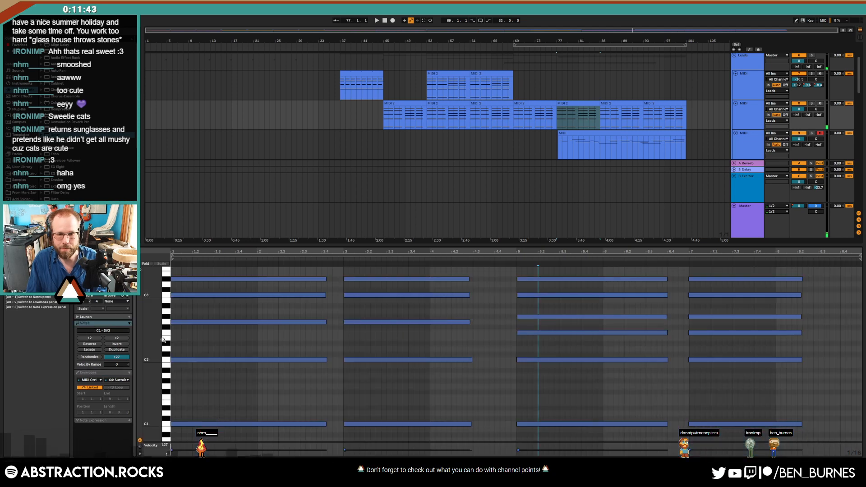
pyautogui.moveTo(504, 319); pyautogui.dragTo(730, 317)
pyautogui.press('Up')
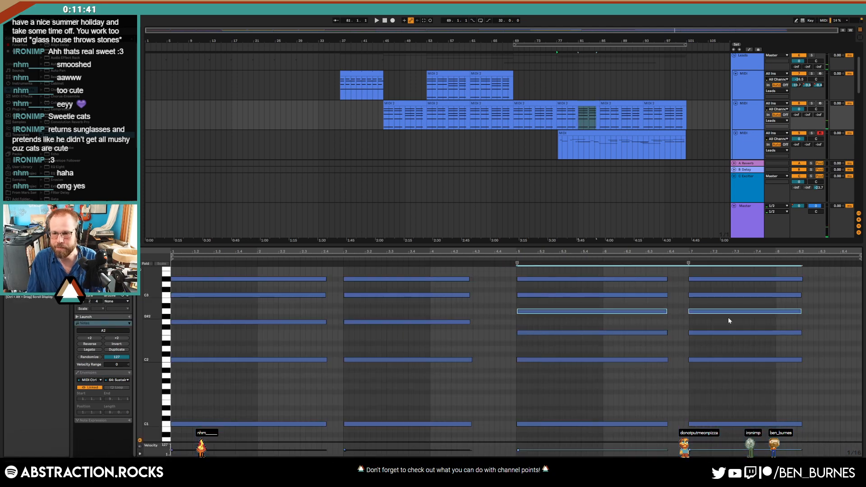
# - Play the arrangement from bar 77 to audition the edited chords with the recorded melody, and close the clip editor
pyautogui.click(557, 116)
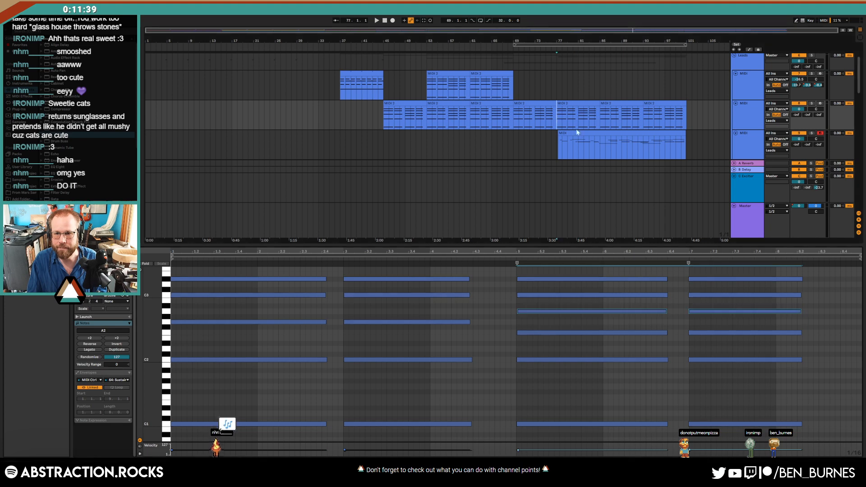
pyautogui.press('space')
pyautogui.hotkey('shift', 'Tab')
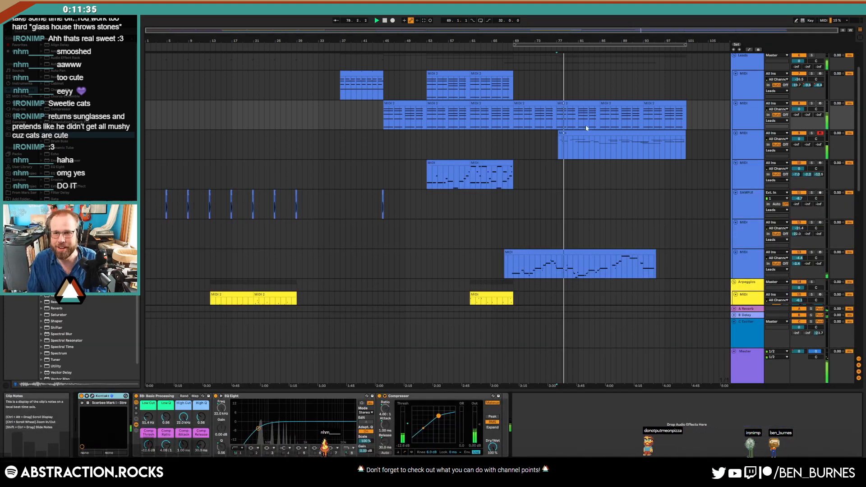
# - Open the recorded melody clip and the Leads chord clip at bar 77 to compare the melody with the last two chords
pyautogui.doubleClick(575, 134)
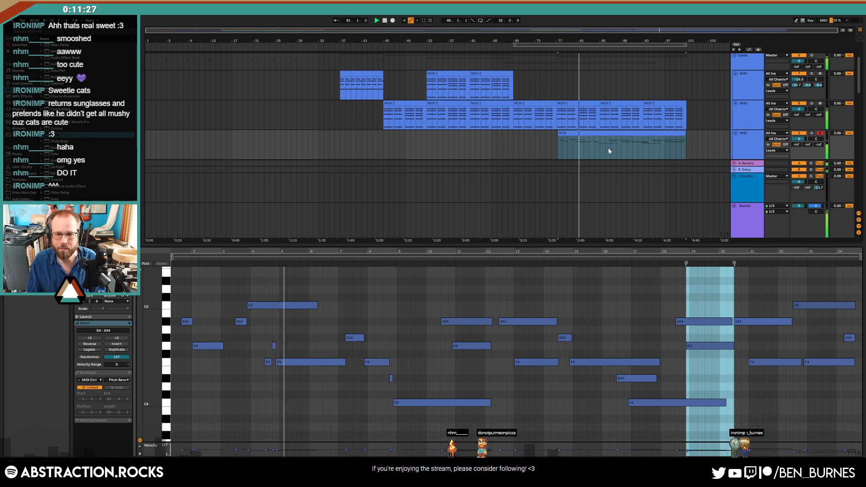
pyautogui.click(594, 105)
pyautogui.press('space')
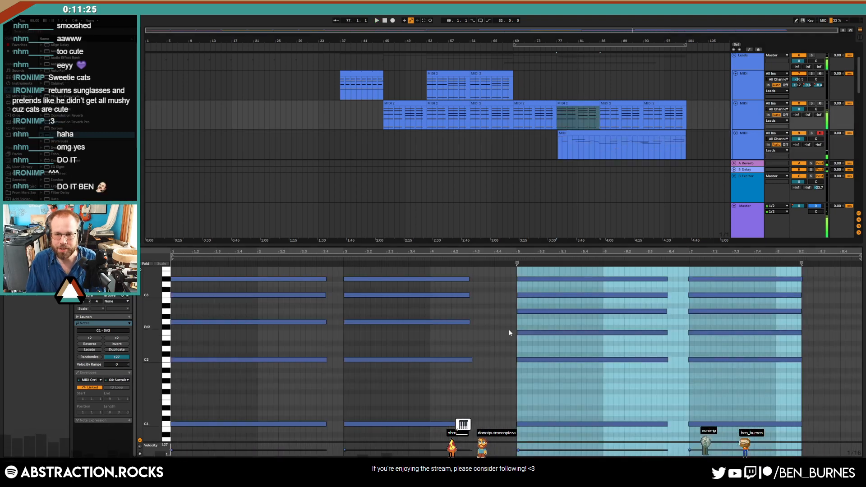
pyautogui.moveTo(505, 309); pyautogui.dragTo(745, 317)
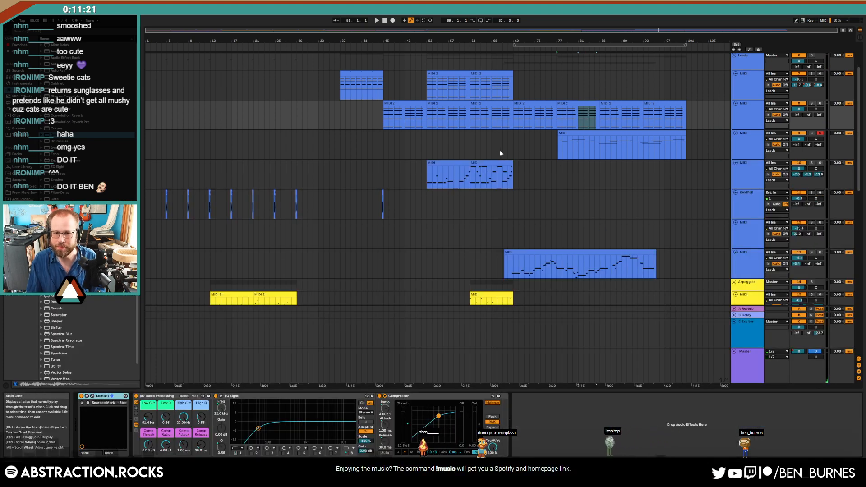
# - Audition the ending from bar 77 with the recorded melody clip deactivated, and reactivate the clip for comparison
pyautogui.click(597, 156)
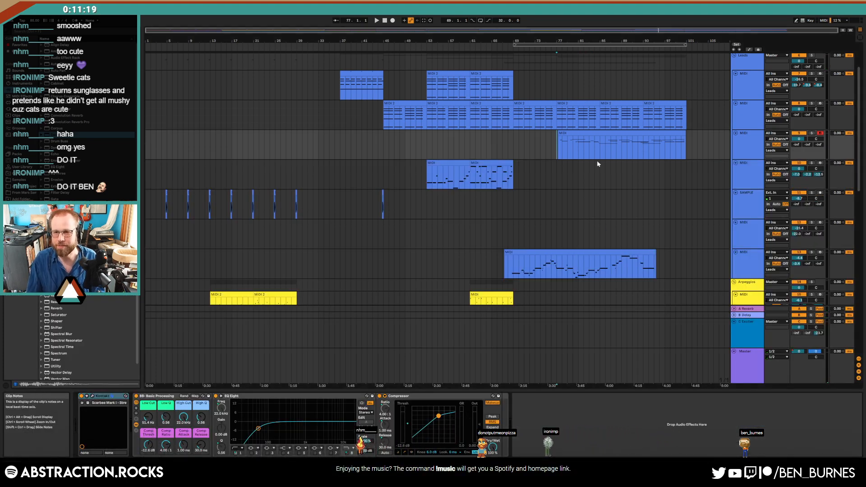
pyautogui.press('space')
pyautogui.click(616, 145)
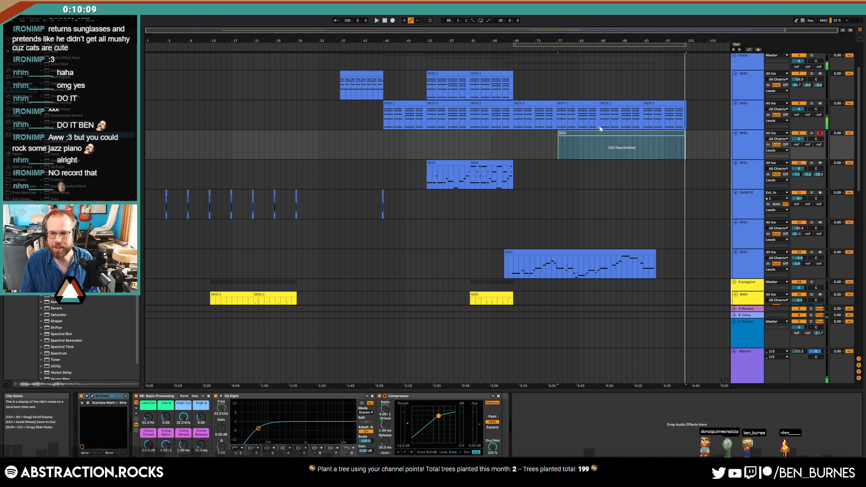
pyautogui.press('0')
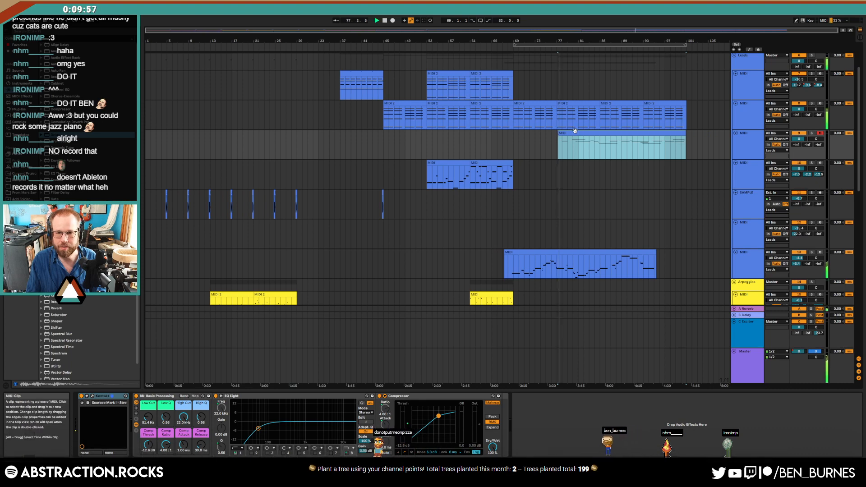
# - Unfold the PIANO track, open its short clip at bar 77 and play its notes
pyautogui.scroll(3, 627, 167)
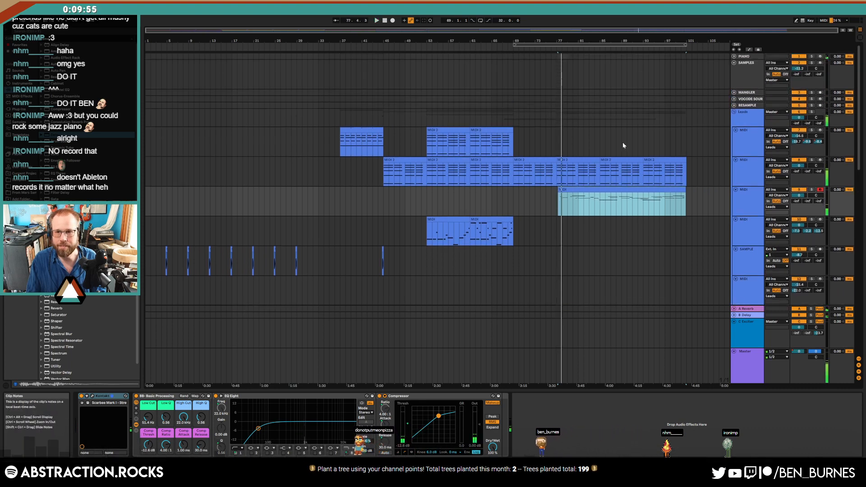
pyautogui.click(734, 57)
pyautogui.doubleClick(560, 60)
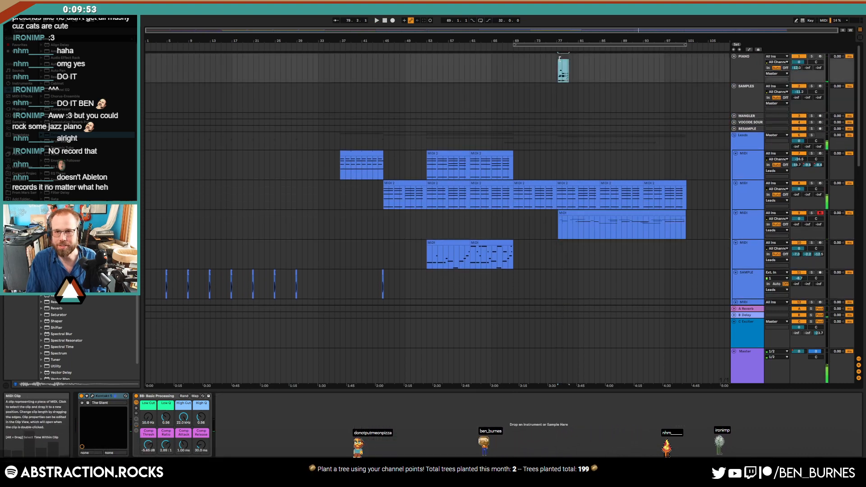
pyautogui.hotkey('ctrl', 'a')
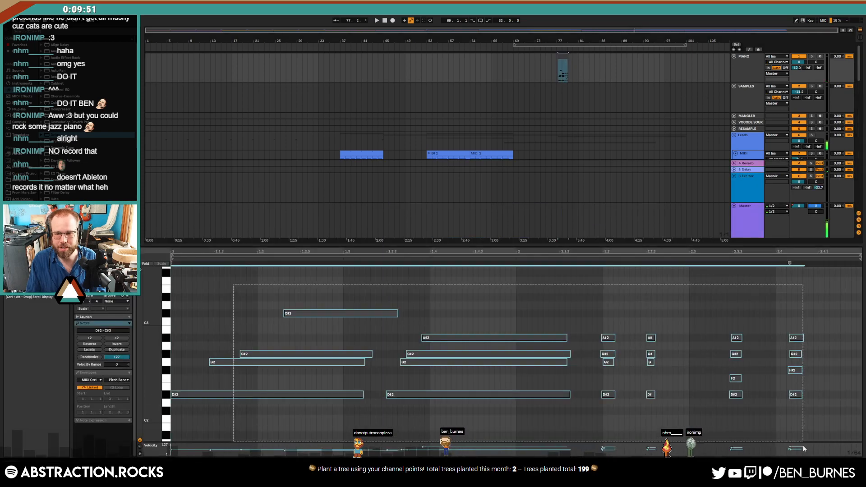
pyautogui.press('space')
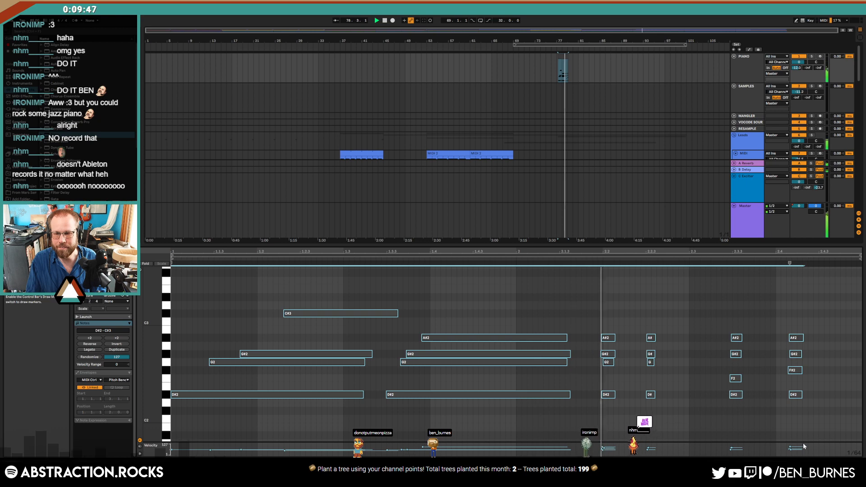
pyautogui.press('space')
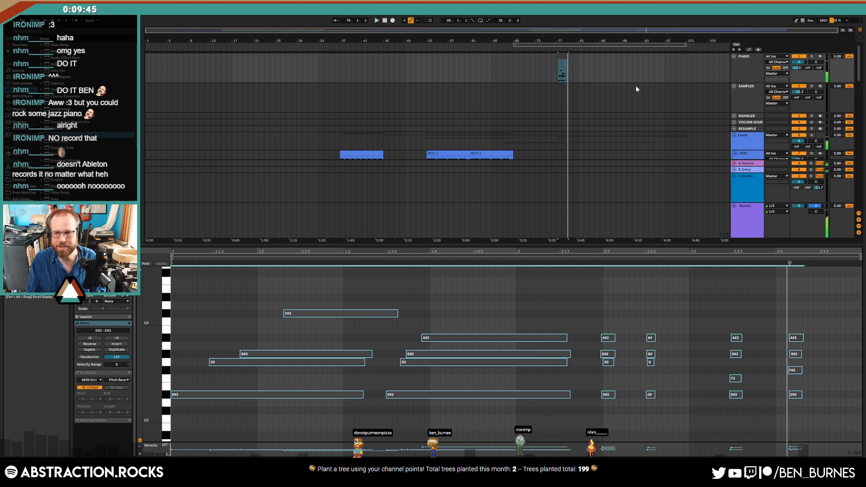
# - Delete the short clip at bar 77 from the PIANO track and close the clip editor
pyautogui.moveTo(610, 77); pyautogui.dragTo(524, 67)
pyautogui.press('Delete')
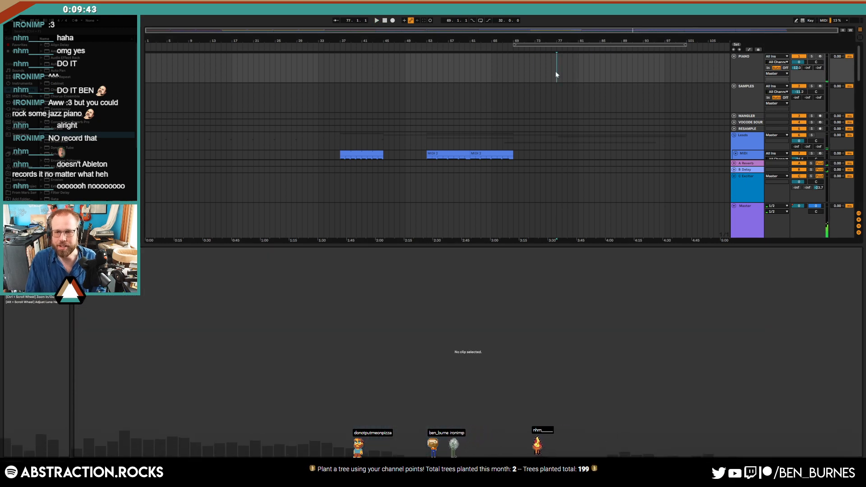
pyautogui.hotkey('shift', 'Tab')
pyautogui.click(580, 212)
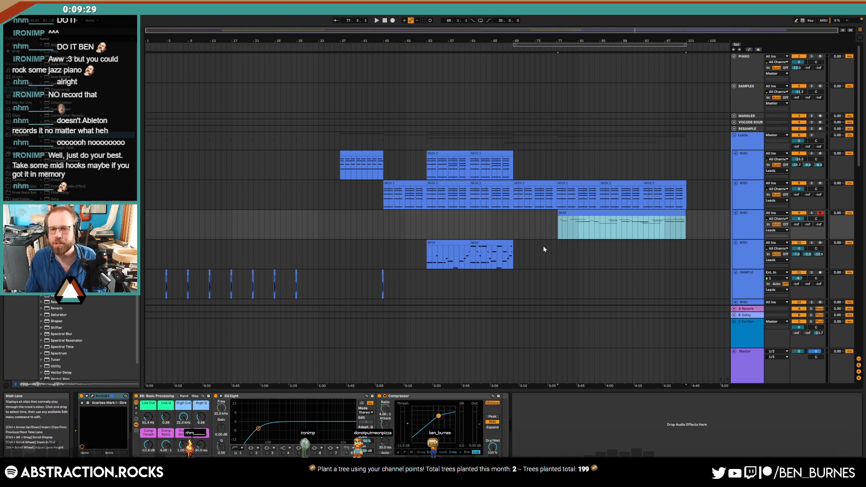
# - Play the arrangement from bar 1, unfold the Pads group and its tracks, and show the Master track's devices
pyautogui.scroll(-5, 523, 241)
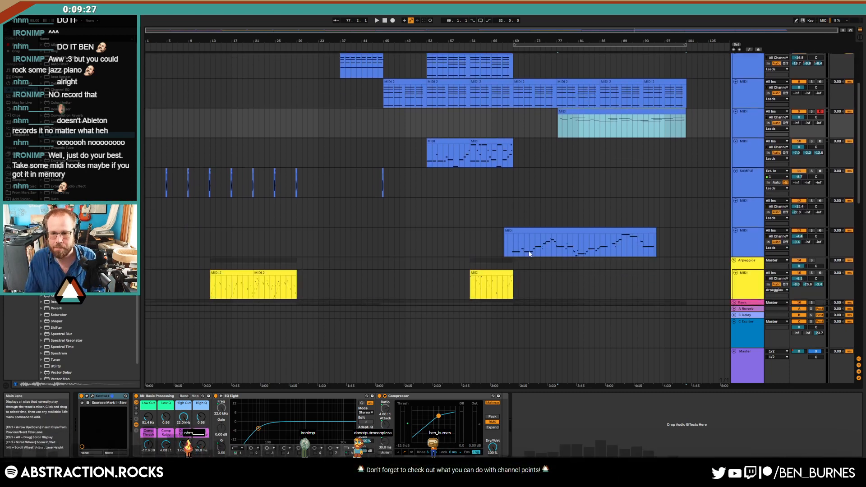
pyautogui.scroll(-1, 529, 253)
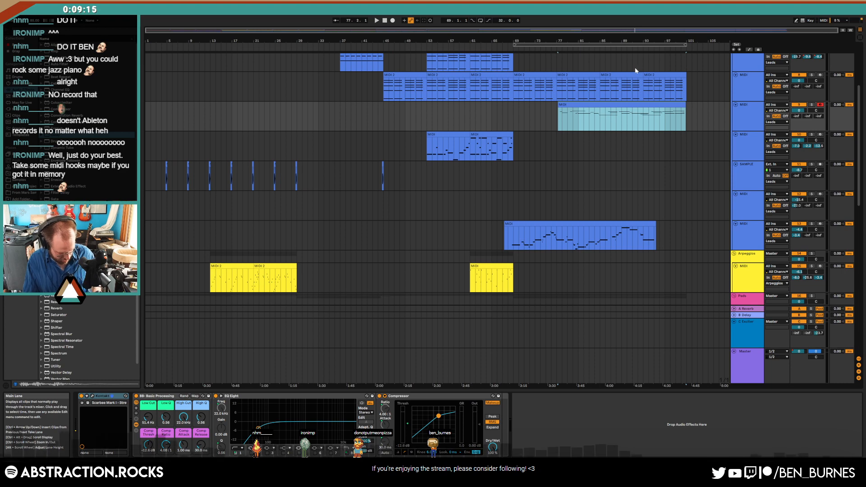
pyautogui.click(384, 20)
pyautogui.press('space')
pyautogui.click(734, 296)
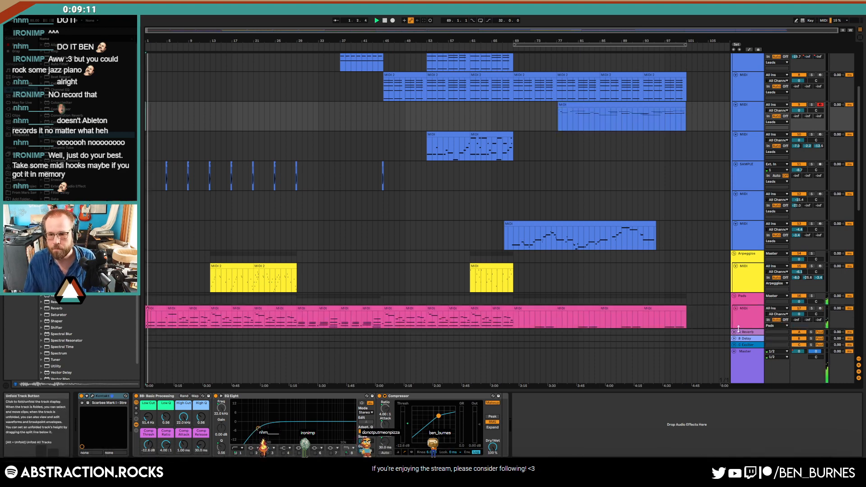
pyautogui.click(735, 356)
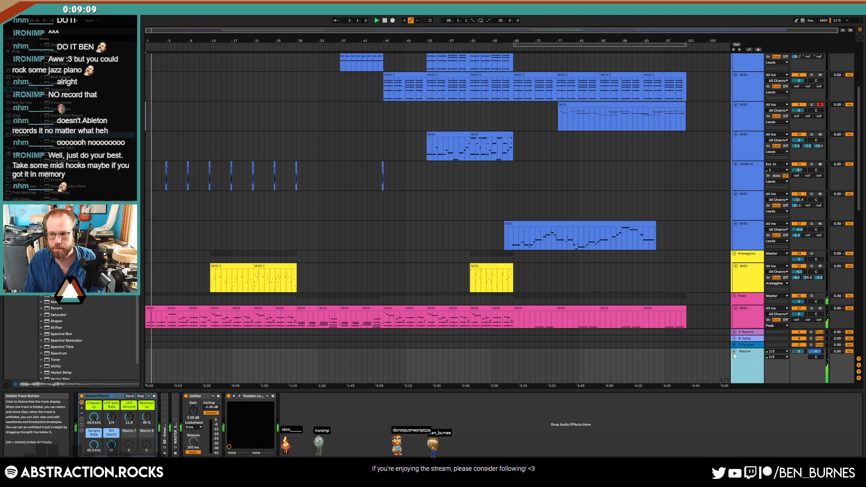
pyautogui.click(733, 354)
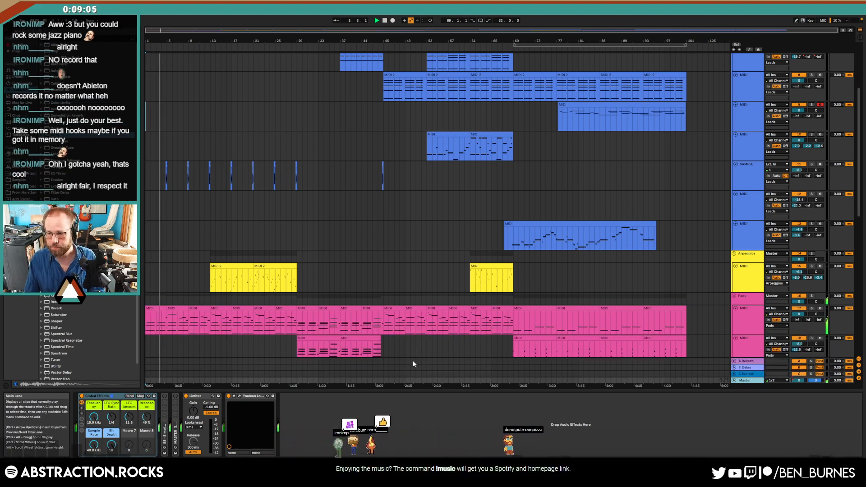
# - Expand and enable the Master's rack containing EQ Eight, Multiband Dynamics and Glue Compressor, and delete the collapsed device after it
pyautogui.doubleClick(163, 437)
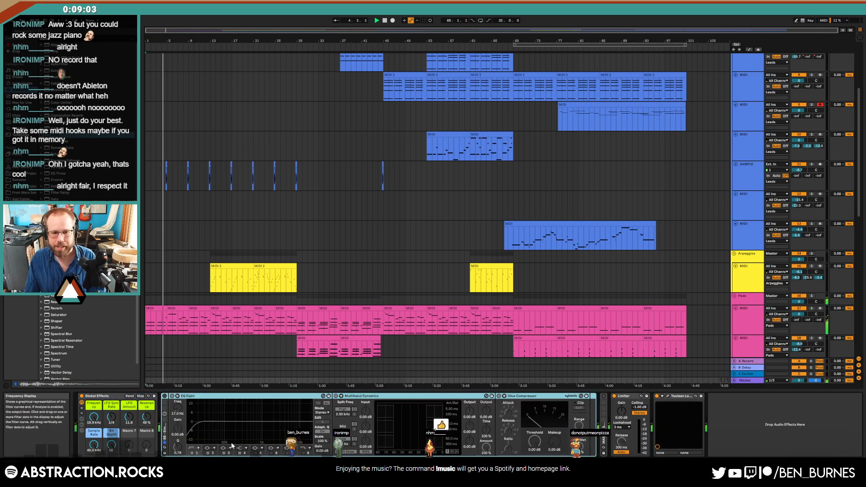
pyautogui.click(603, 436)
pyautogui.press('Delete')
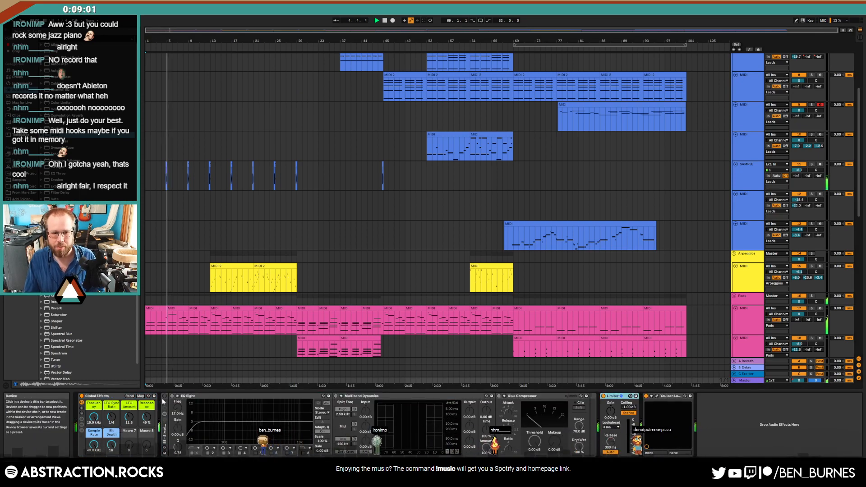
pyautogui.click(165, 396)
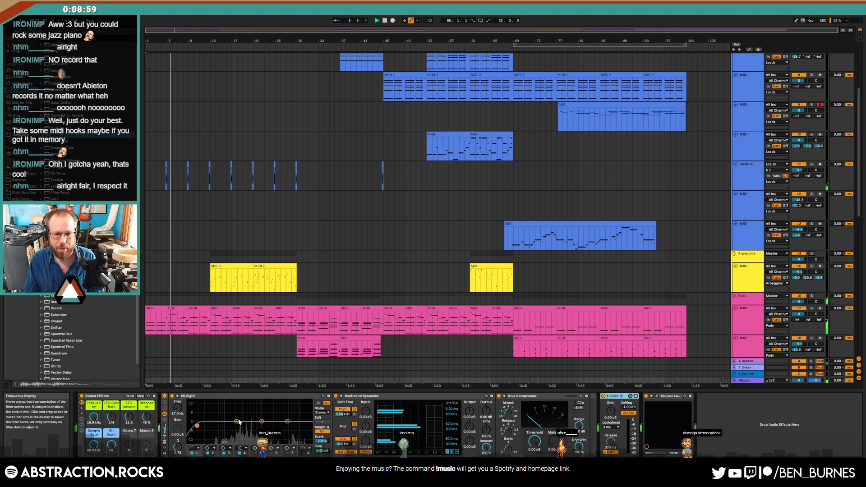
# - Shape the Master's EQ Eight with gentle low and upper boosts, and adjust the band thresholds in Multiband Dynamics
pyautogui.moveTo(197, 426); pyautogui.dragTo(225, 419)
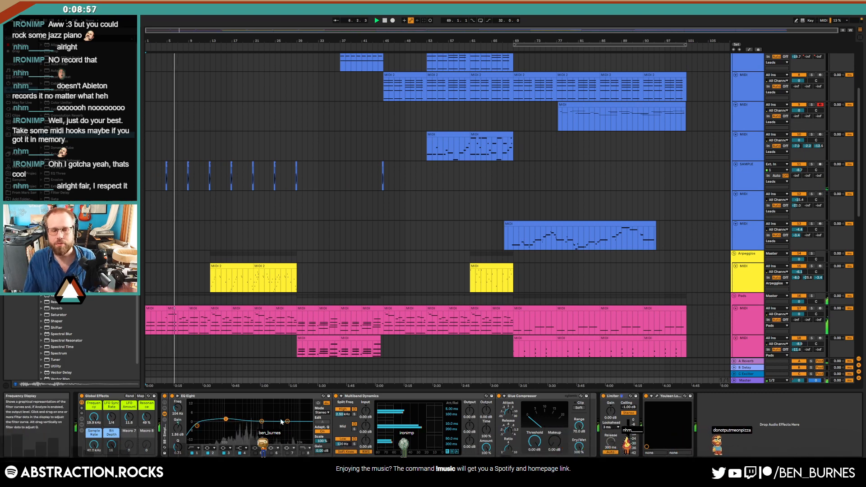
pyautogui.moveTo(288, 421); pyautogui.dragTo(258, 421)
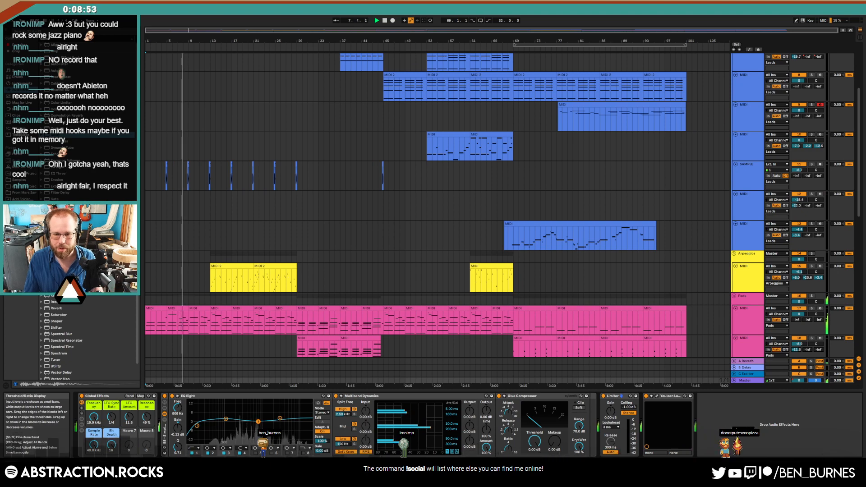
pyautogui.moveTo(396, 414); pyautogui.dragTo(420, 430)
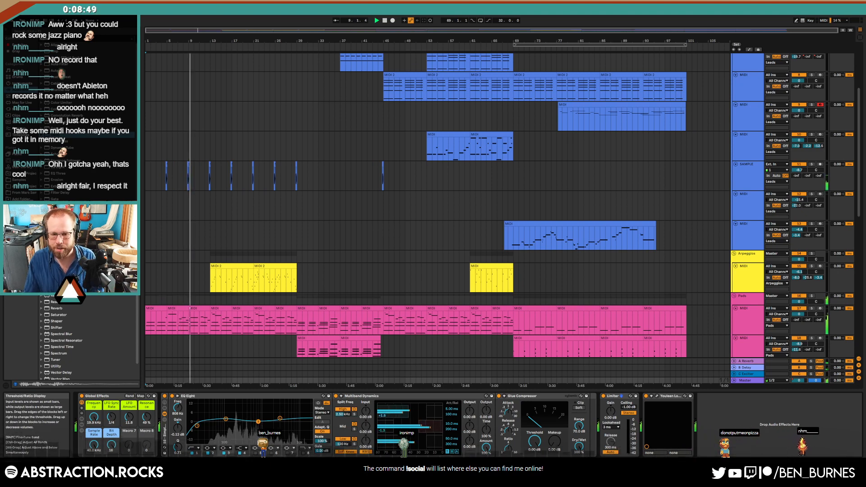
# - Set the Master Glue Compressor's threshold to about -15 dB and adjust its makeup gain while monitoring Youlean Loudness Meter 2
pyautogui.moveTo(530, 445); pyautogui.dragTo(530, 455)
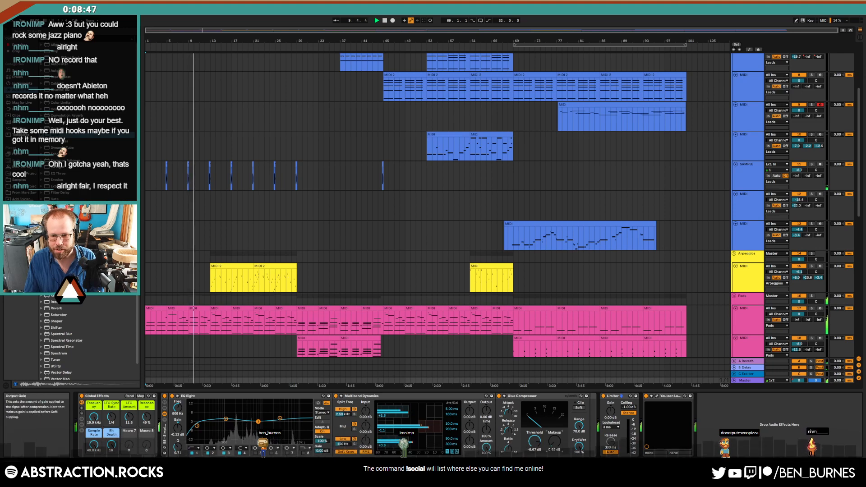
pyautogui.click(656, 396)
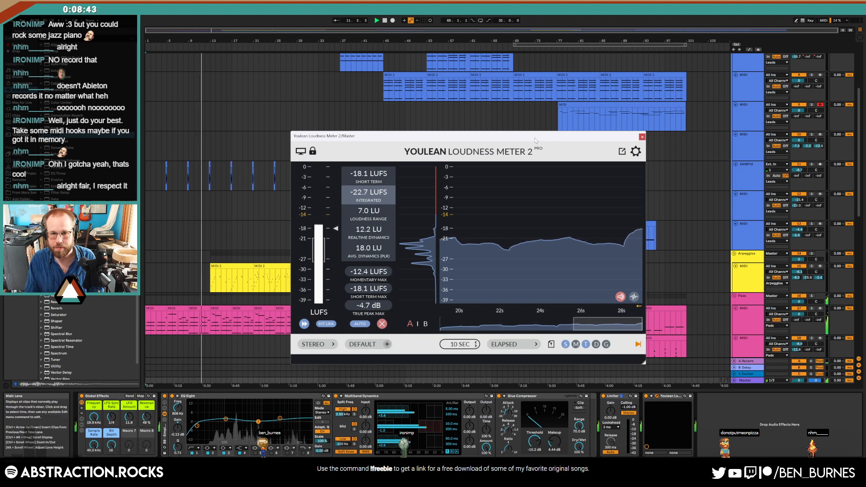
pyautogui.moveTo(535, 140); pyautogui.dragTo(631, 123)
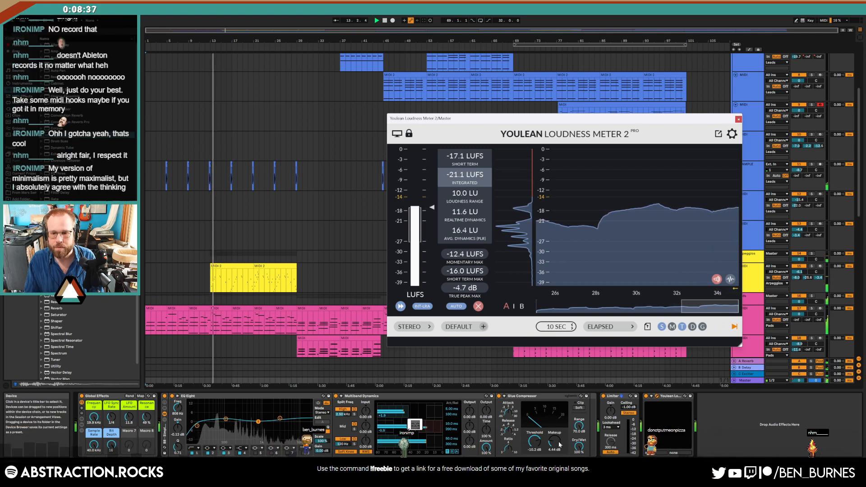
pyautogui.moveTo(559, 444); pyautogui.dragTo(555, 443)
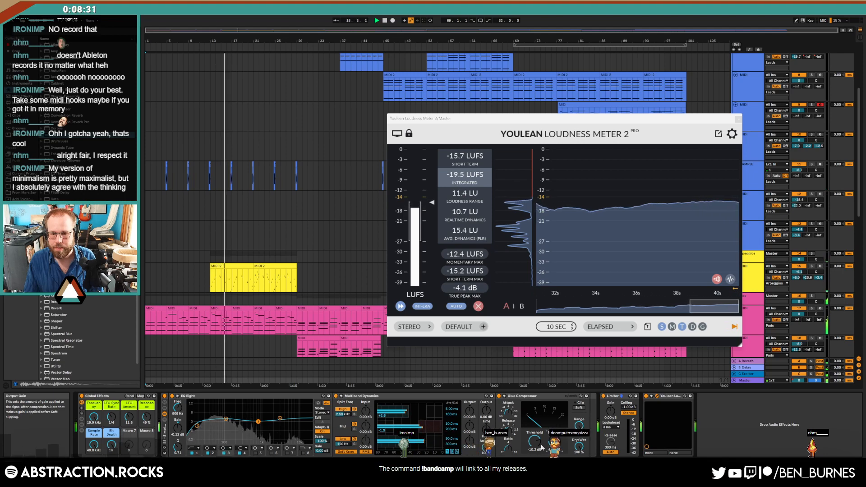
pyautogui.moveTo(535, 442); pyautogui.dragTo(535, 455)
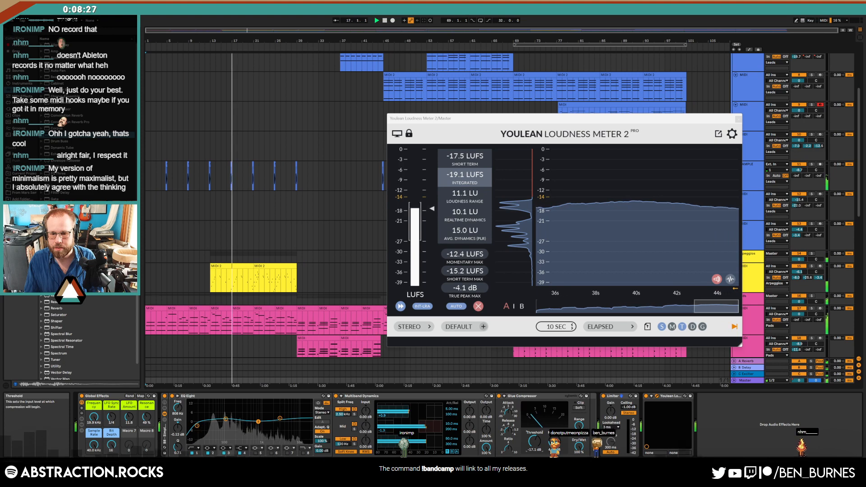
pyautogui.moveTo(538, 447); pyautogui.dragTo(539, 443)
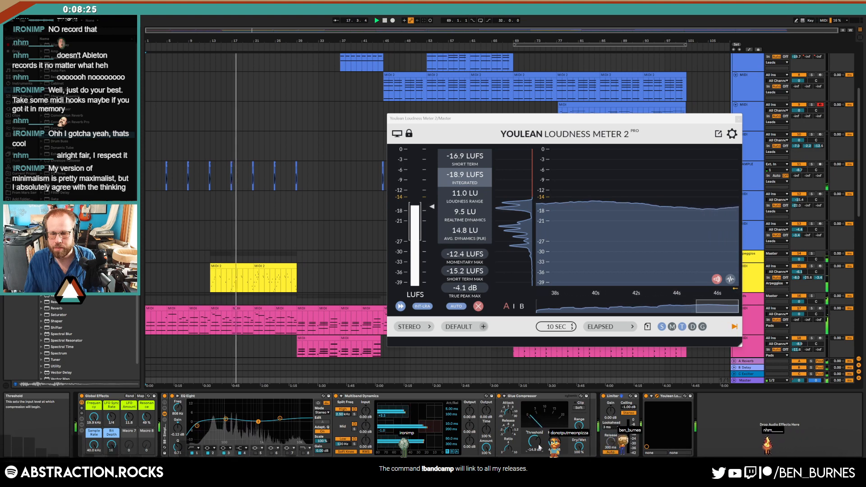
pyautogui.click(738, 119)
# - Lower the Bass group's sidechain Compressor threshold to about -40 dB, and show the bass MIDI track's devices
pyautogui.scroll(-1, 542, 236)
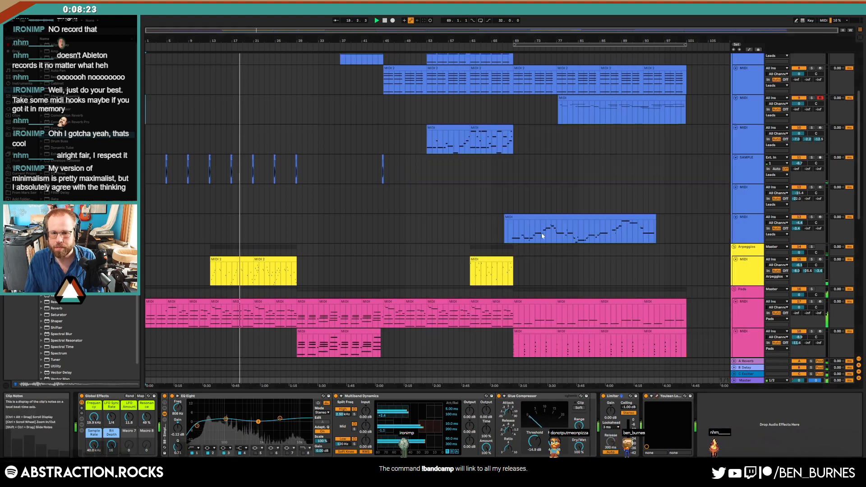
pyautogui.scroll(-3, 542, 236)
pyautogui.click(745, 222)
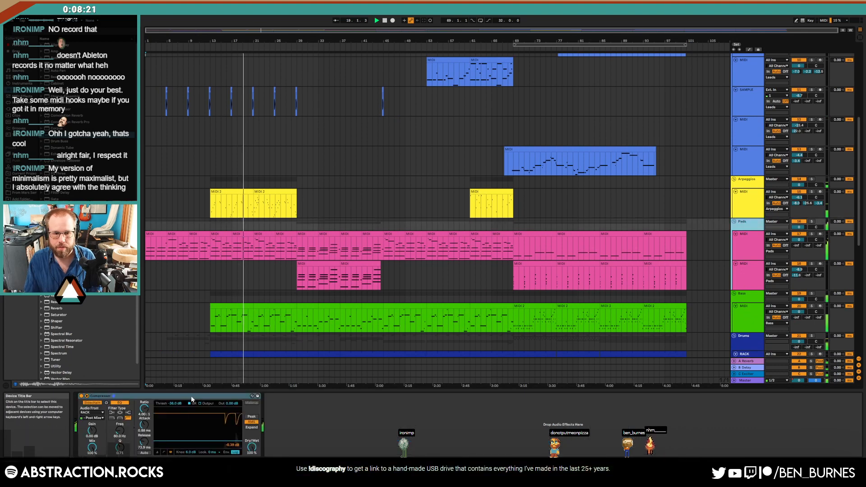
pyautogui.click(746, 293)
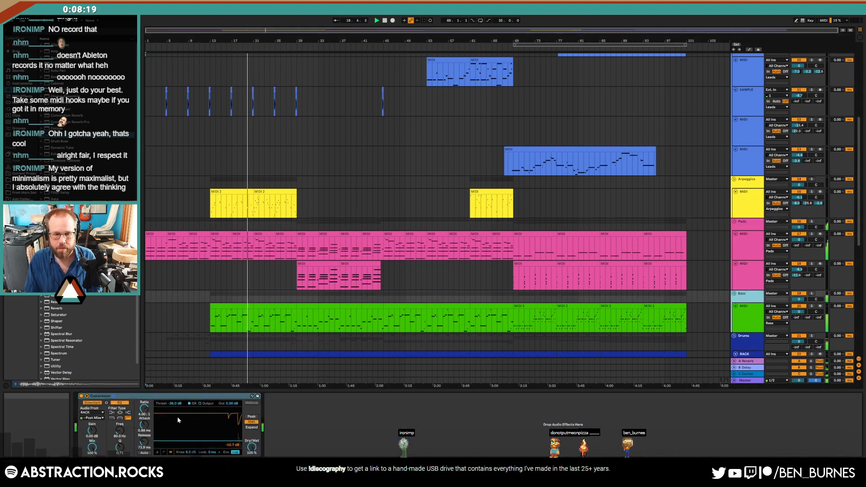
pyautogui.moveTo(205, 440); pyautogui.dragTo(203, 442)
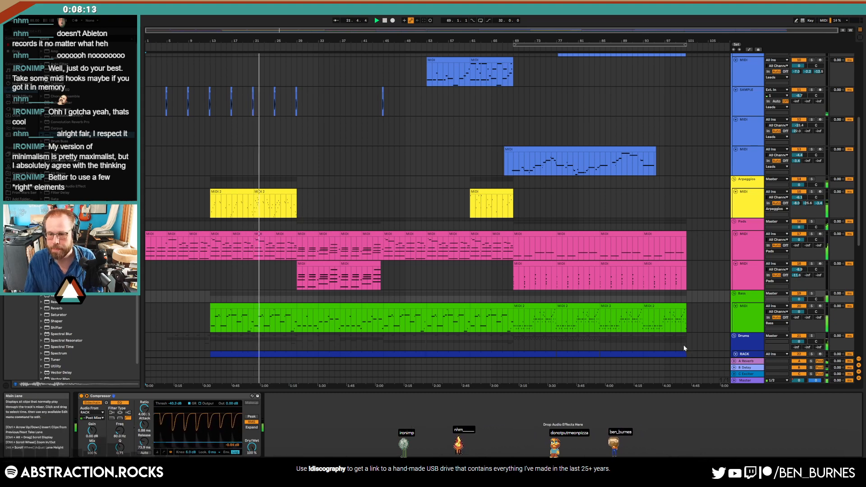
pyautogui.click(750, 315)
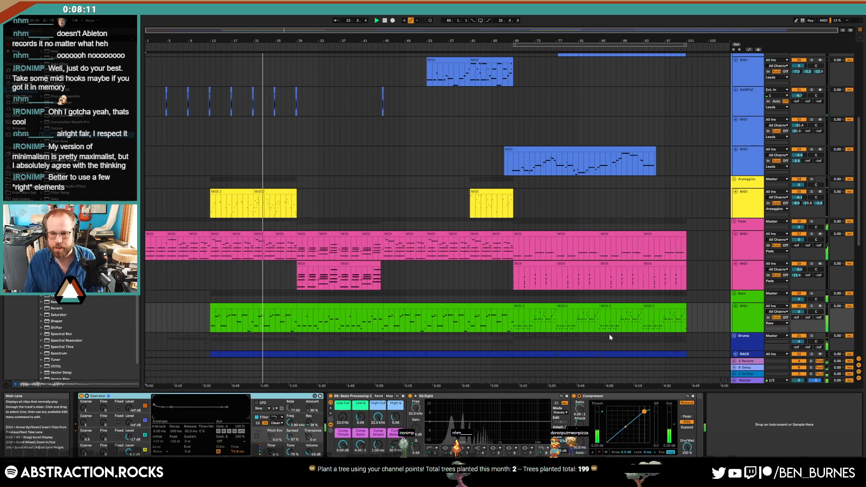
# - Add a bell cut of about -9 dB near 612 Hz in EQ Eight on the Pads group's first MIDI track, with a Q of 1.19
pyautogui.scroll(5, 450, 302)
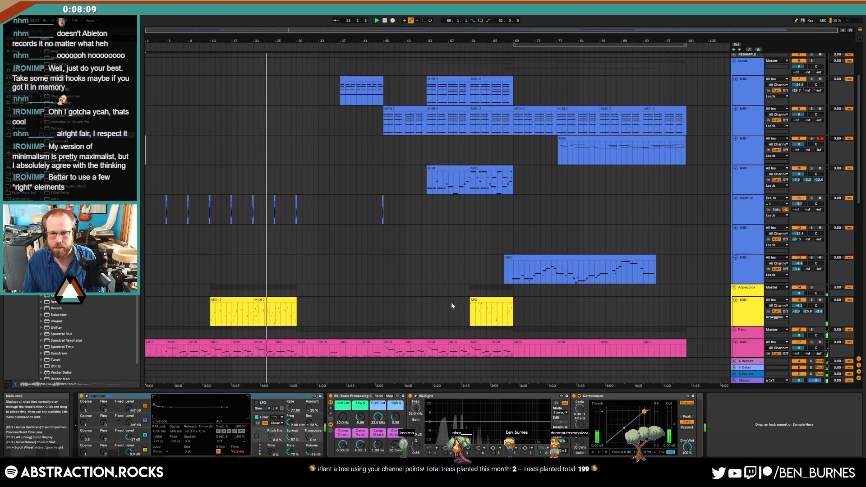
pyautogui.scroll(3, 456, 306)
pyautogui.scroll(-4, 464, 309)
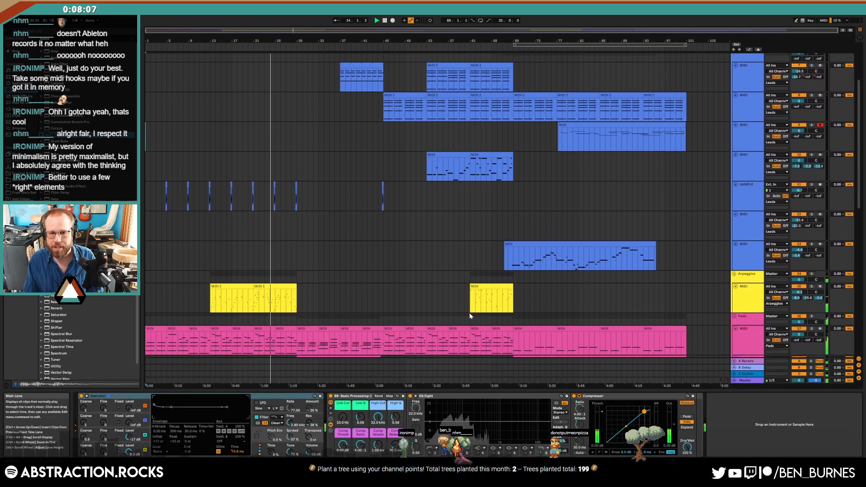
pyautogui.scroll(-5, 469, 315)
pyautogui.click(754, 269)
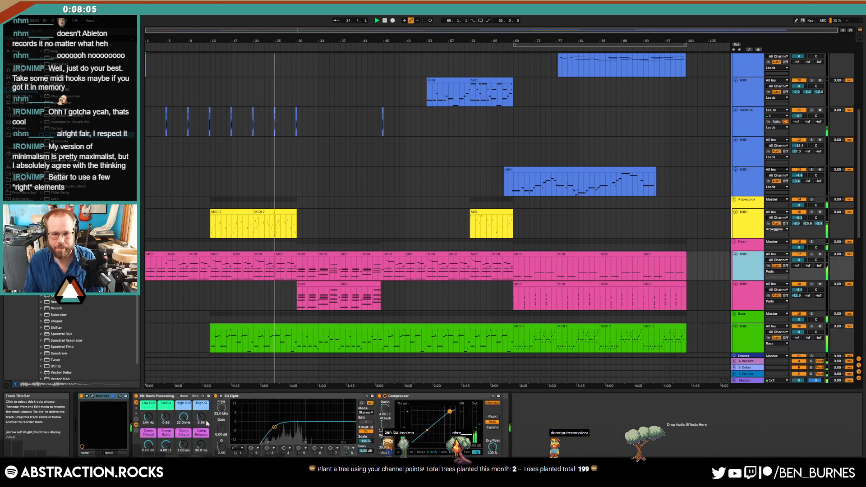
pyautogui.moveTo(148, 417); pyautogui.dragTo(148, 414)
pyautogui.click(267, 452)
pyautogui.moveTo(290, 421); pyautogui.dragTo(294, 432)
pyautogui.moveTo(221, 448); pyautogui.dragTo(221, 441)
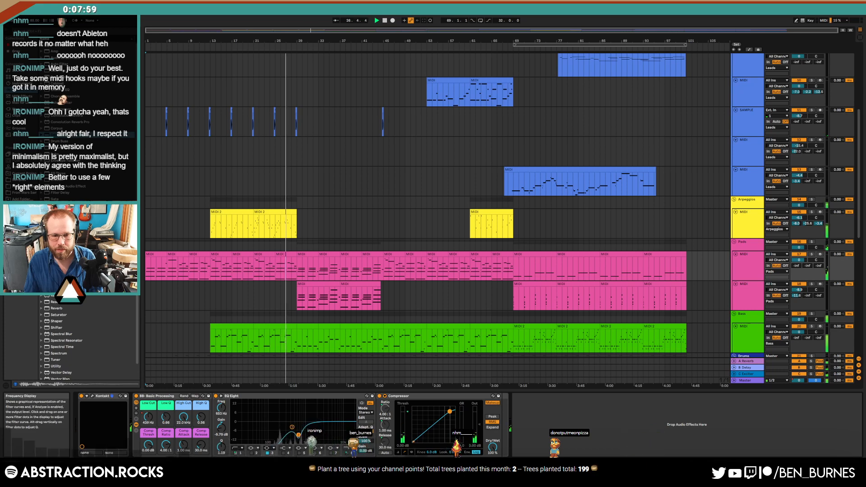
# - Reshape the Operator envelope on the Arpeggios group's MIDI track while comparing it against the first pad track
pyautogui.click(294, 233)
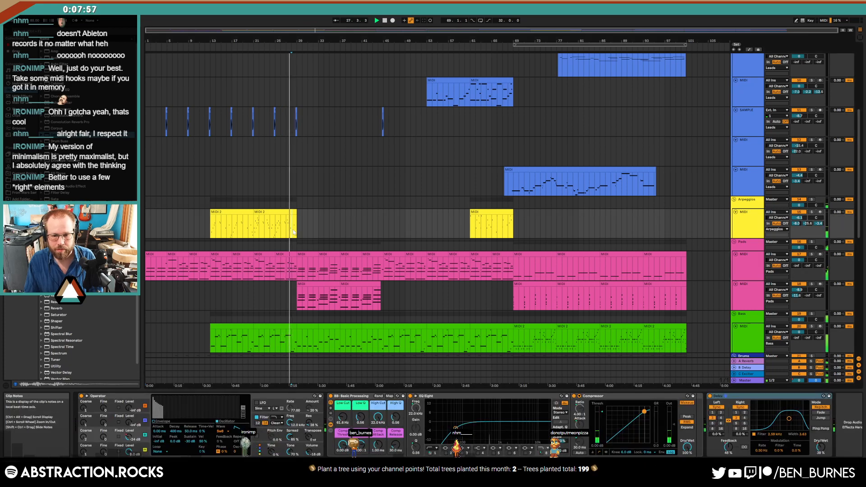
pyautogui.click(312, 266)
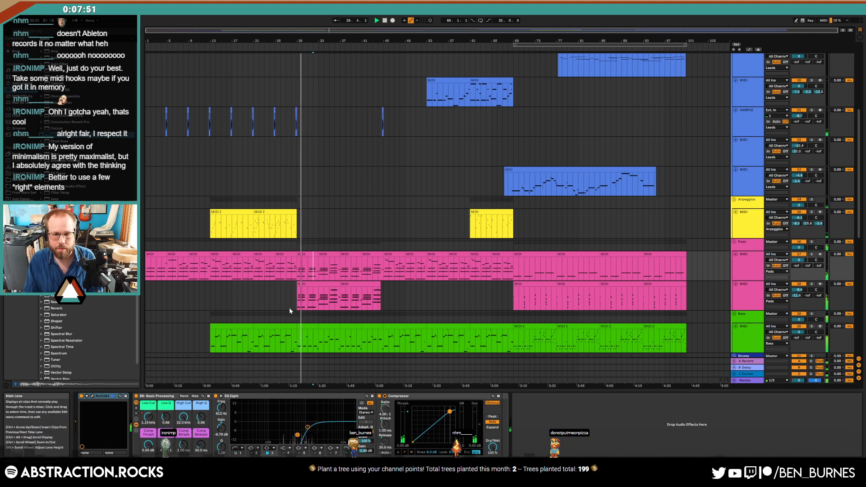
pyautogui.click(274, 229)
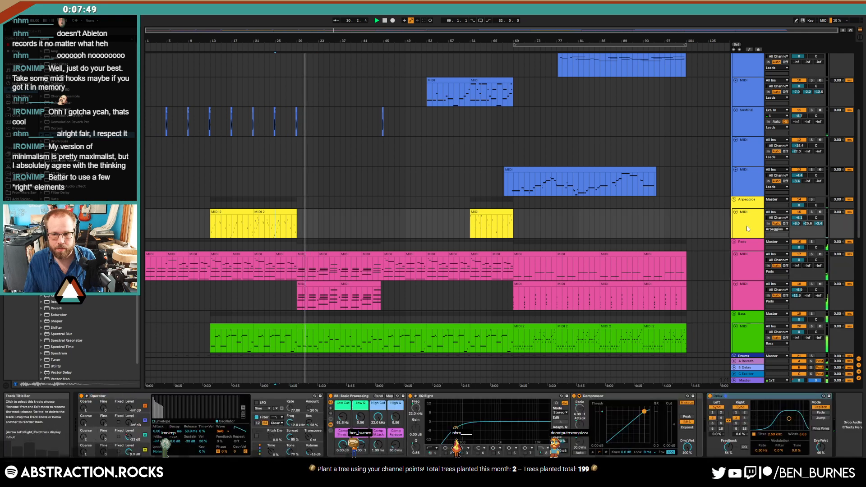
pyautogui.moveTo(295, 440); pyautogui.dragTo(289, 422)
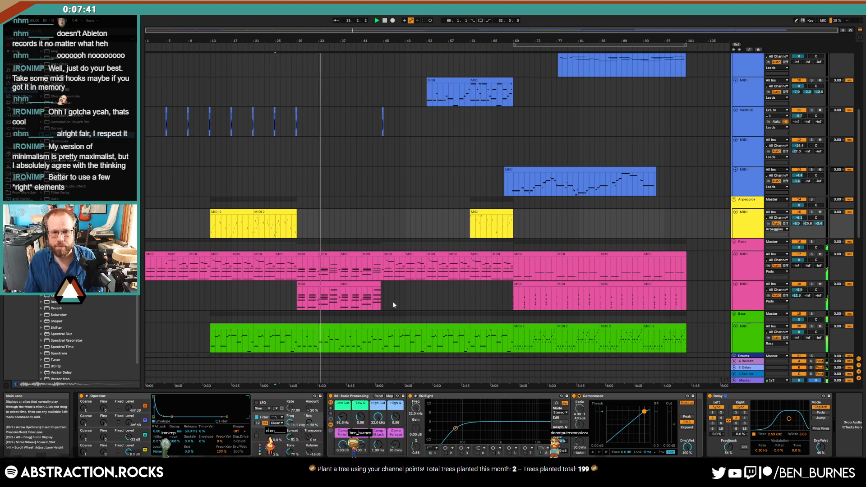
pyautogui.scroll(-3, 392, 301)
pyautogui.scroll(-1, 404, 329)
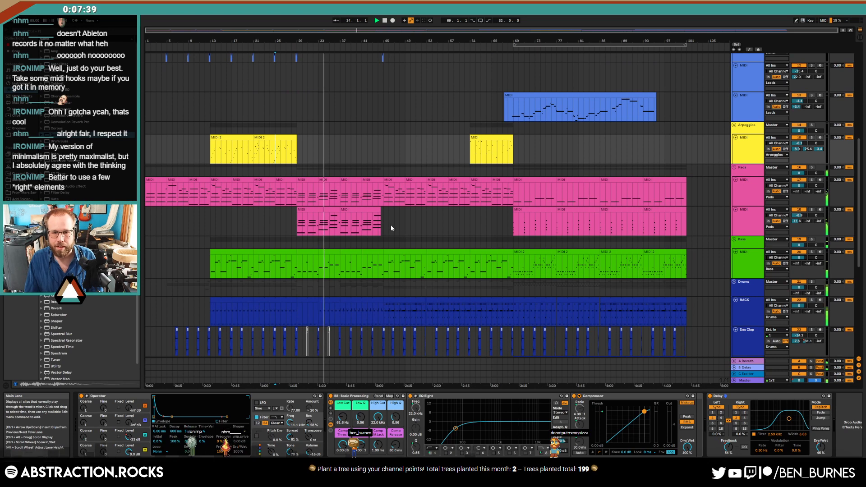
pyautogui.moveTo(380, 215)
pyautogui.mouseDown()
pyautogui.moveTo(280, 188)
pyautogui.moveTo(295, 191)
pyautogui.mouseUp()
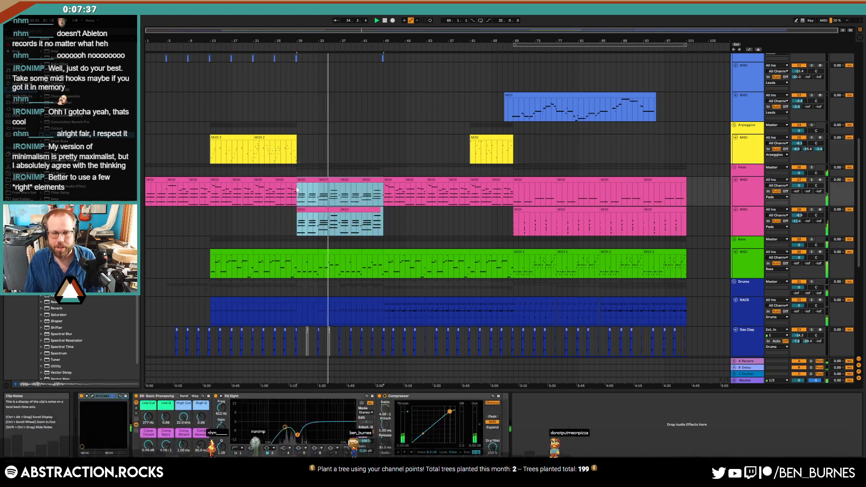
pyautogui.click(295, 192)
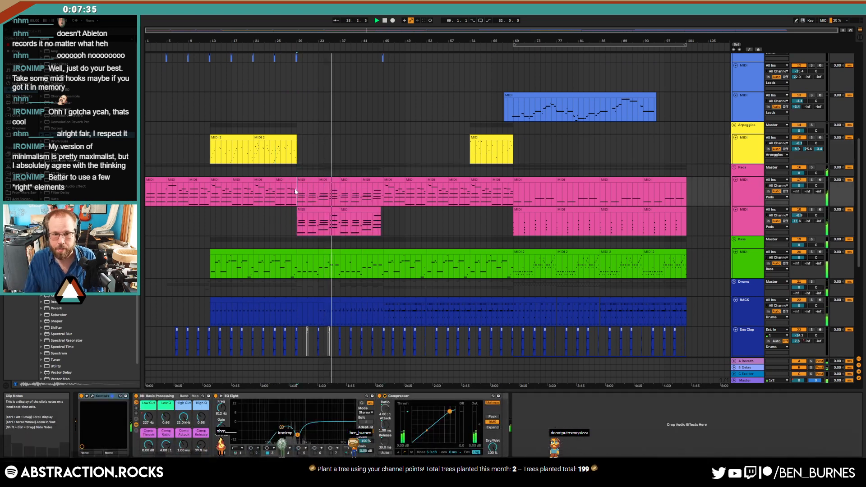
# - Lower the volume of the last SAMPLE track in the Drums group to about -28 dB
pyautogui.scroll(-8, 386, 279)
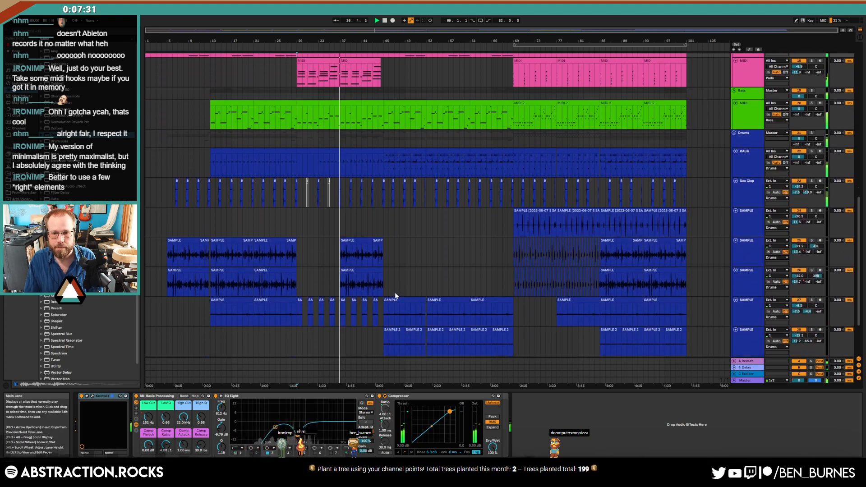
pyautogui.scroll(-4, 395, 295)
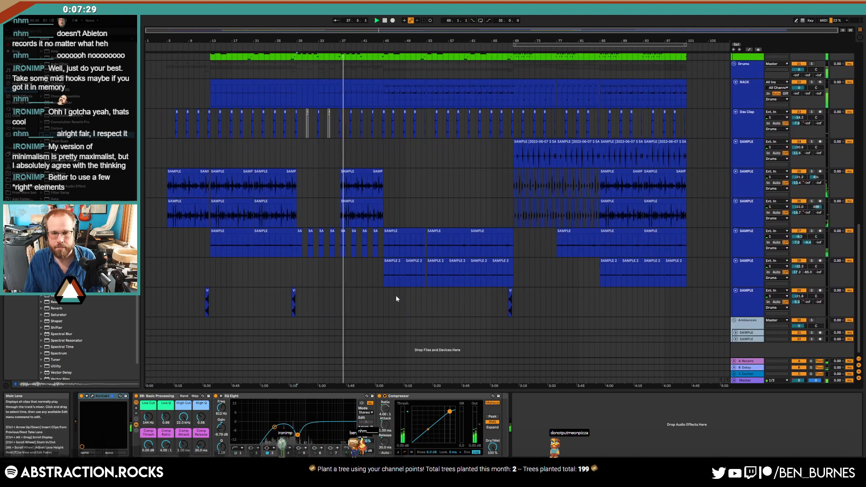
pyautogui.click(748, 300)
pyautogui.moveTo(799, 296); pyautogui.dragTo(798, 302)
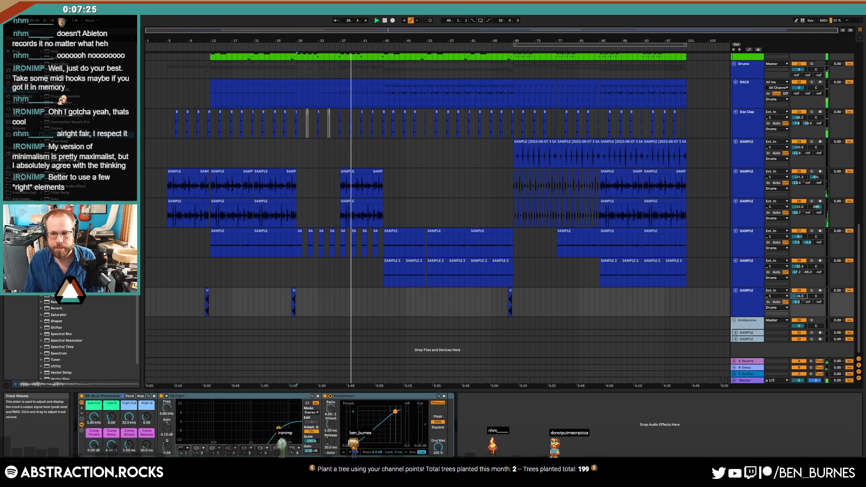
pyautogui.click(756, 308)
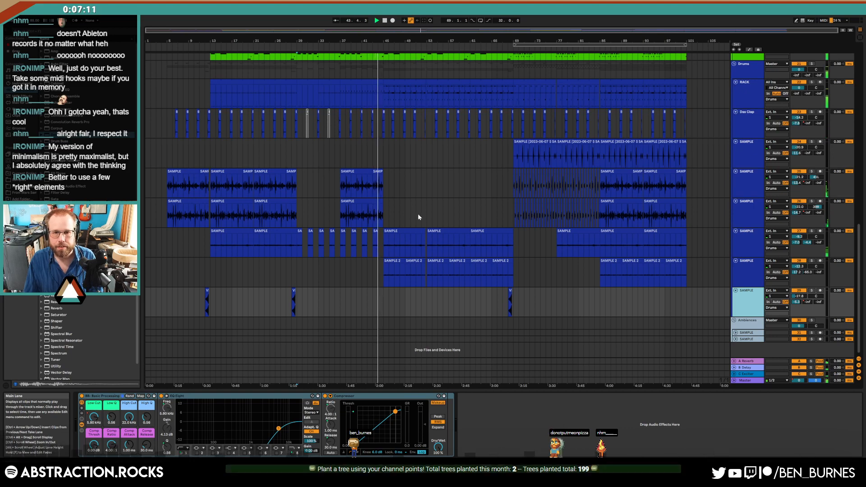
# - Try copying the first Leads track's two clips from bar 53 to bar 85, and remove the copies
pyautogui.scroll(10, 418, 216)
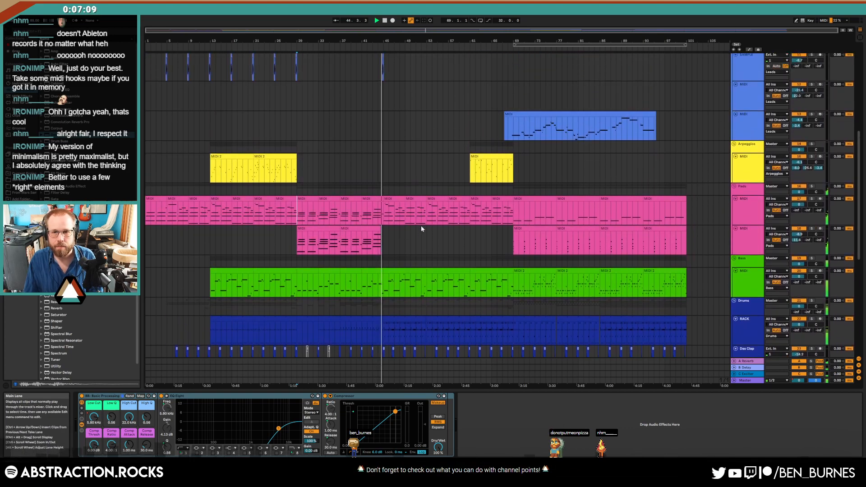
pyautogui.scroll(8, 421, 229)
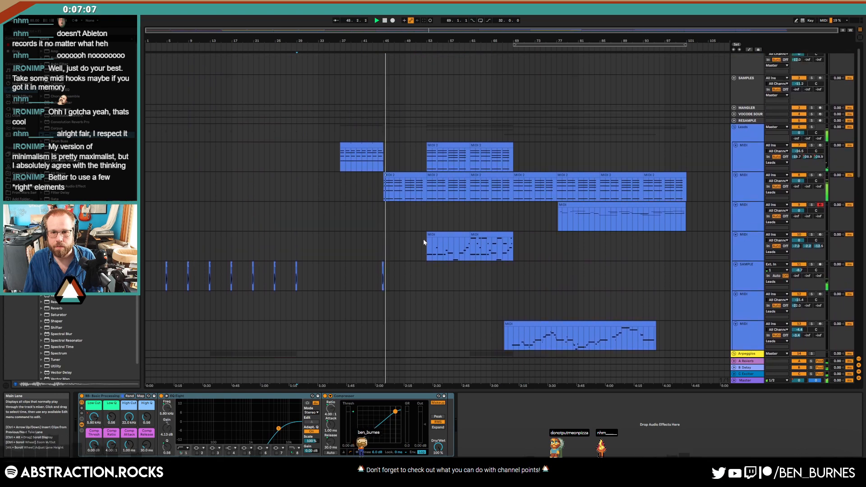
pyautogui.scroll(1, 423, 242)
pyautogui.click(473, 167)
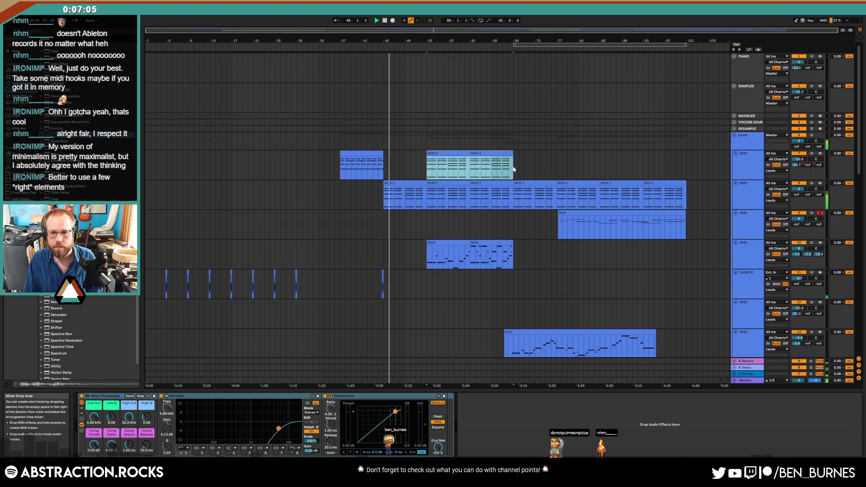
pyautogui.click(599, 167)
pyautogui.hotkey('ctrl', 'v')
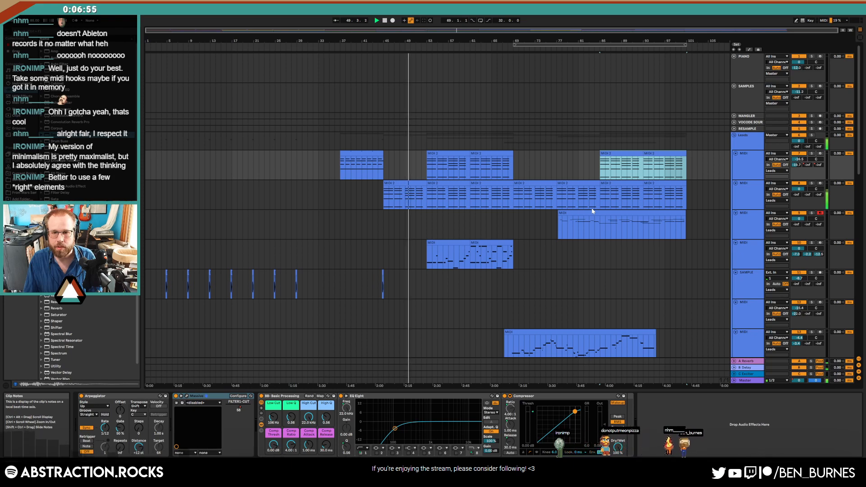
pyautogui.moveTo(601, 169); pyautogui.dragTo(692, 162)
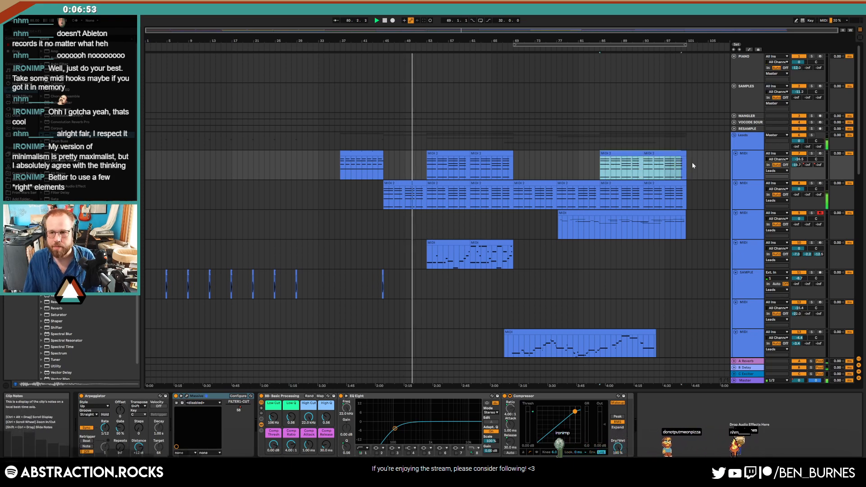
pyautogui.press('Delete')
pyautogui.click(594, 158)
# - Set the Master Glue Compressor's threshold to about -13 dB while monitoring Youlean Loudness Meter 2, and close the meter
pyautogui.click(743, 380)
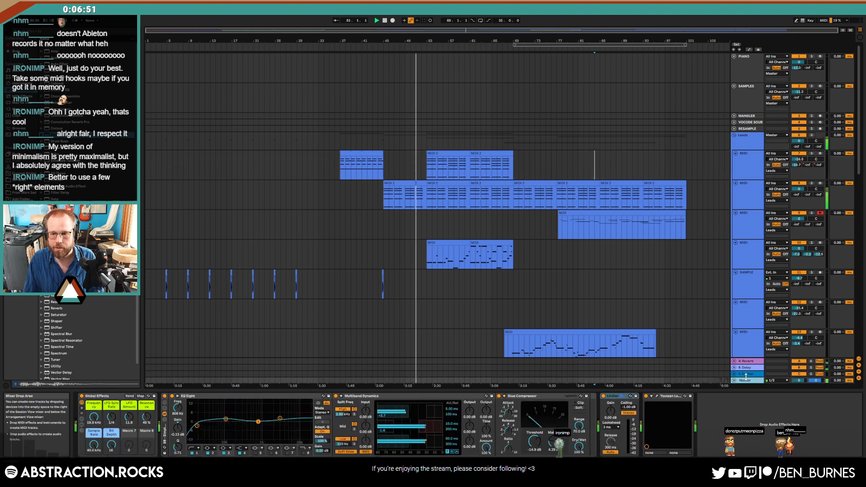
pyautogui.click(657, 396)
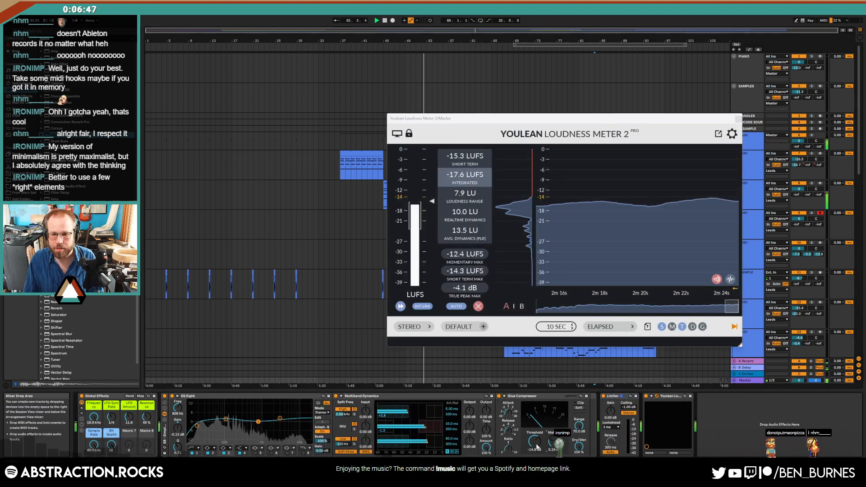
pyautogui.moveTo(536, 446); pyautogui.dragTo(536, 438)
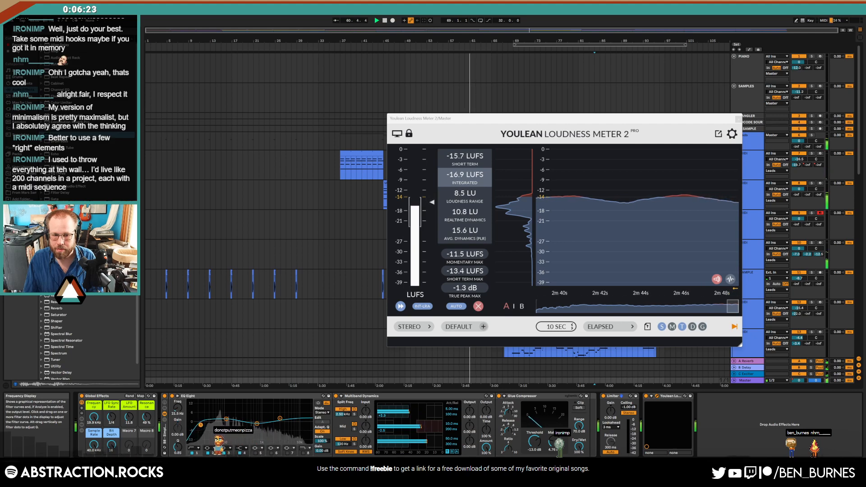
pyautogui.click(738, 119)
# - In the first pad track's clip at bar 85, add long G3 notes above the C3 notes and C4 notes above the F3 notes
pyautogui.scroll(-3, 577, 292)
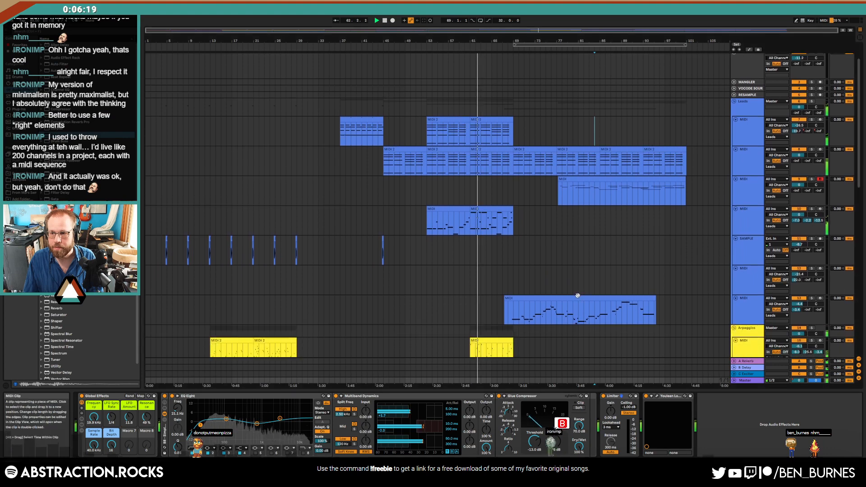
pyautogui.scroll(-3, 578, 297)
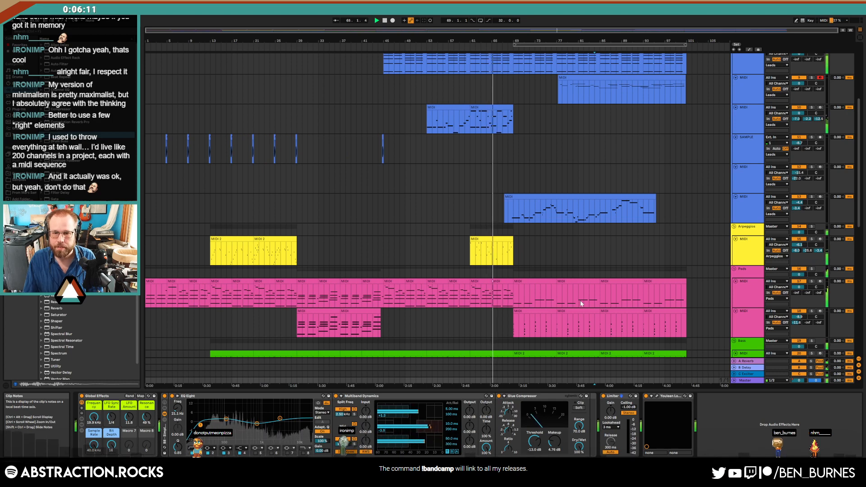
pyautogui.doubleClick(621, 298)
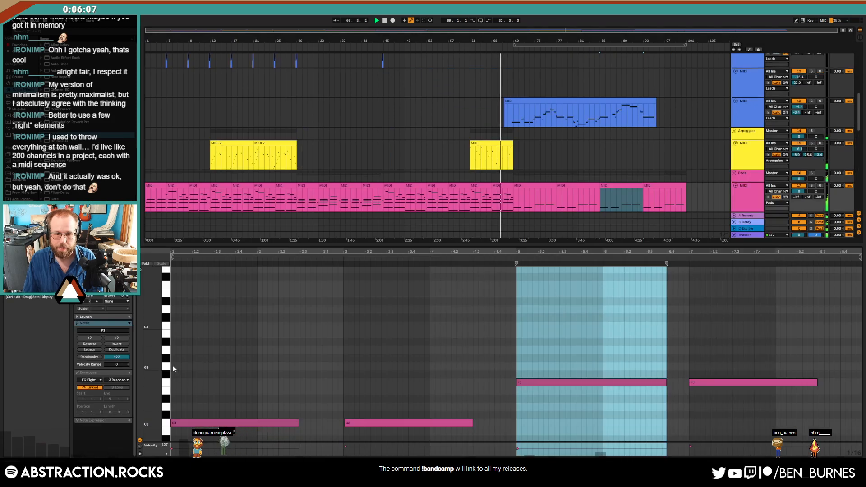
pyautogui.doubleClick(173, 366)
pyautogui.moveTo(174, 365); pyautogui.dragTo(451, 370)
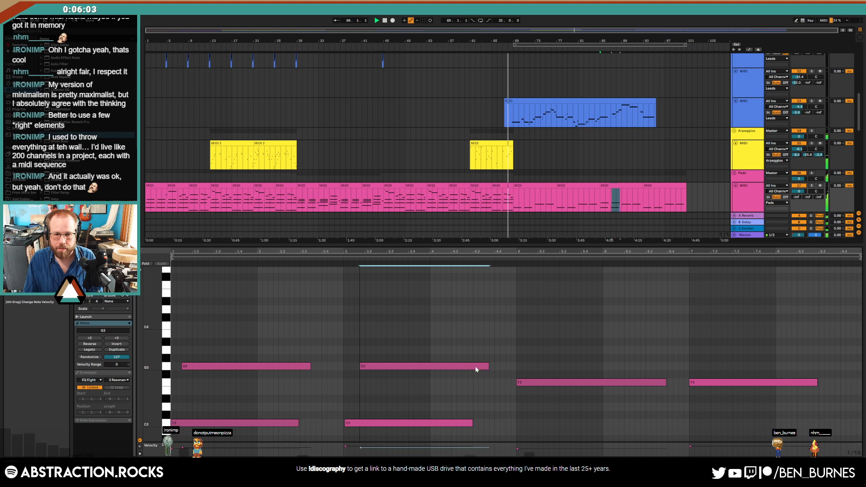
pyautogui.moveTo(467, 333)
pyautogui.mouseDown()
pyautogui.moveTo(373, 373)
pyautogui.moveTo(298, 368)
pyautogui.moveTo(574, 360)
pyautogui.moveTo(626, 351)
pyautogui.moveTo(622, 326)
pyautogui.mouseUp()
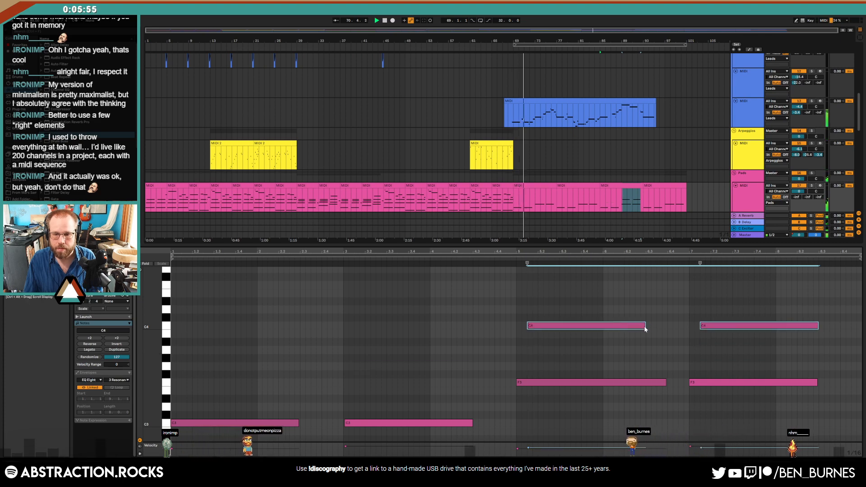
pyautogui.hotkey('ctrl', 'z')
pyautogui.moveTo(423, 364); pyautogui.dragTo(763, 324)
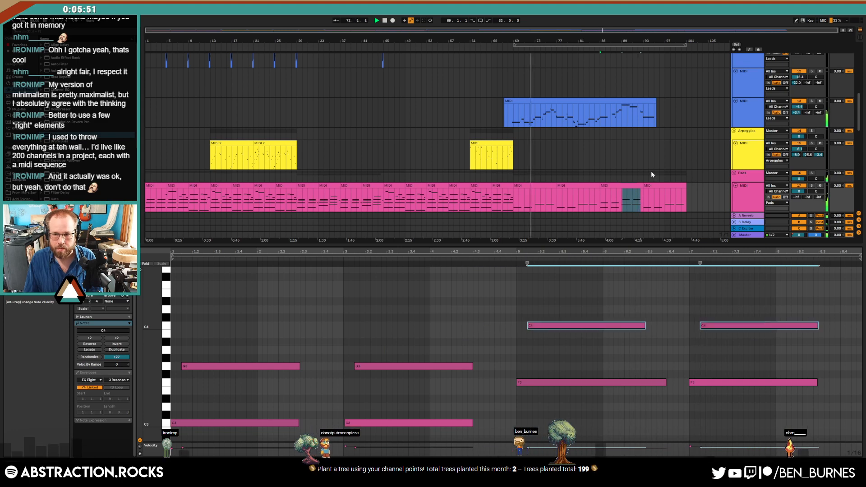
# - Duplicate the edited pad clip from bar 85 to bar 93, and show the pad track's devices
pyautogui.click(621, 186)
pyautogui.hotkey('ctrl', 'd')
pyautogui.hotkey('shift', 'Tab')
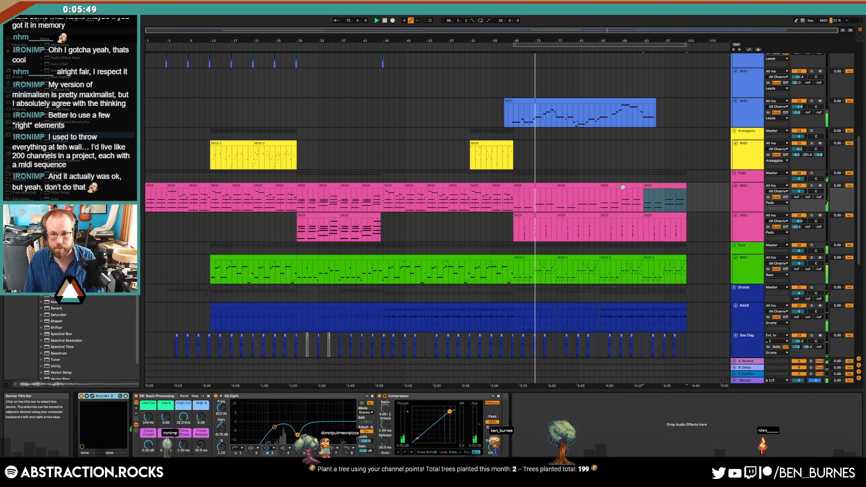
# - Examine the first pad track's Low Cut automation across the ending section, and return to the clip view of the arrangement
pyautogui.press('a')
pyautogui.click(145, 423)
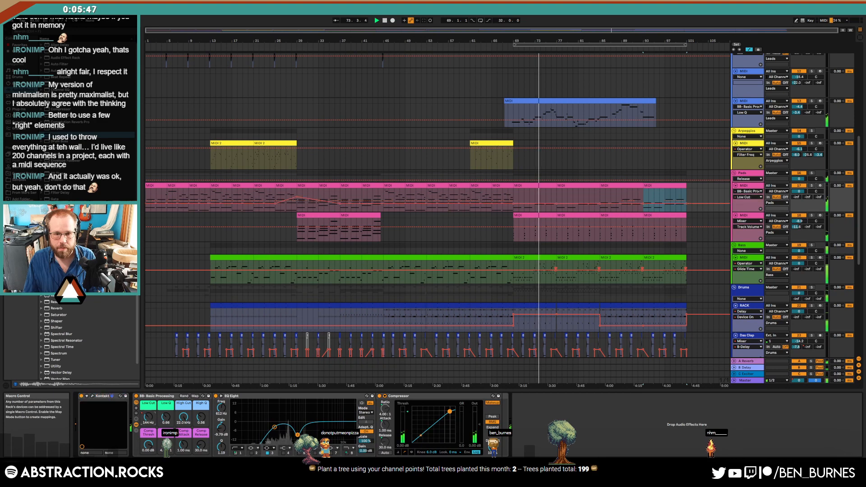
pyautogui.click(497, 196)
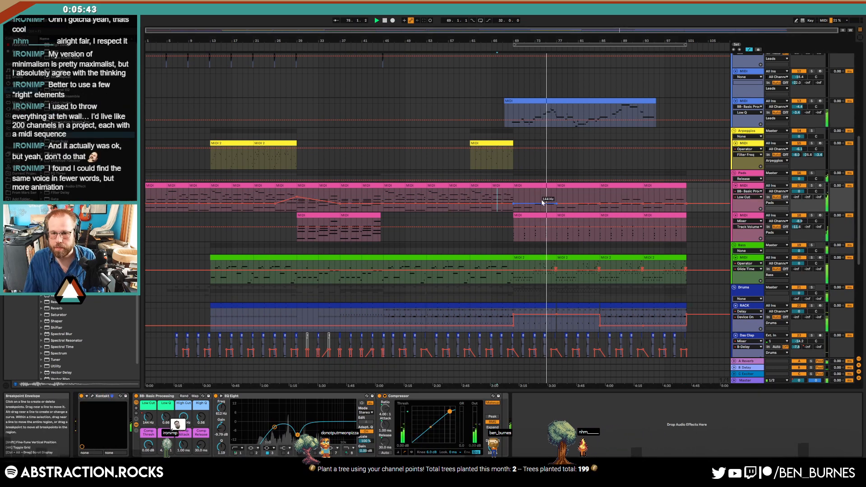
pyautogui.moveTo(545, 200); pyautogui.dragTo(691, 199)
pyautogui.click(589, 198)
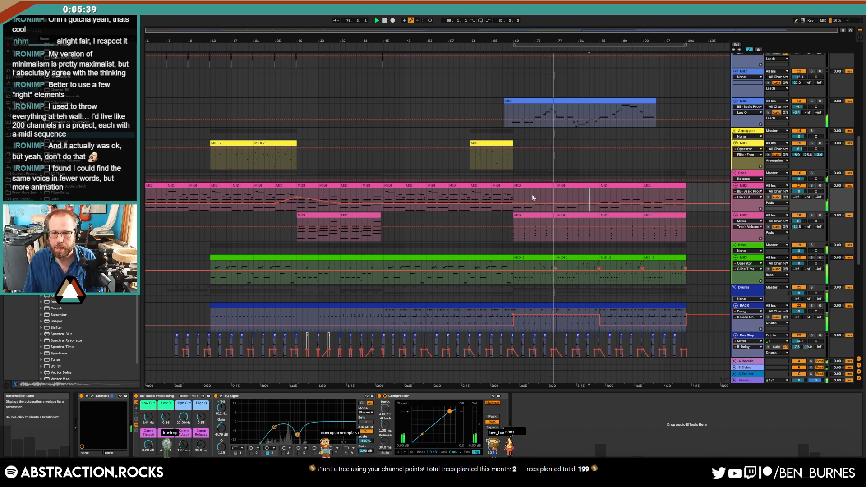
pyautogui.press('a')
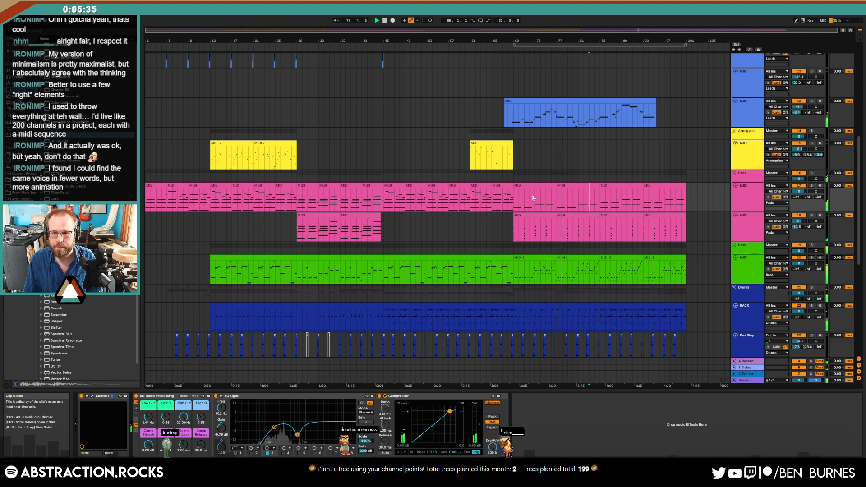
pyautogui.scroll(4, 553, 206)
pyautogui.scroll(1, 574, 204)
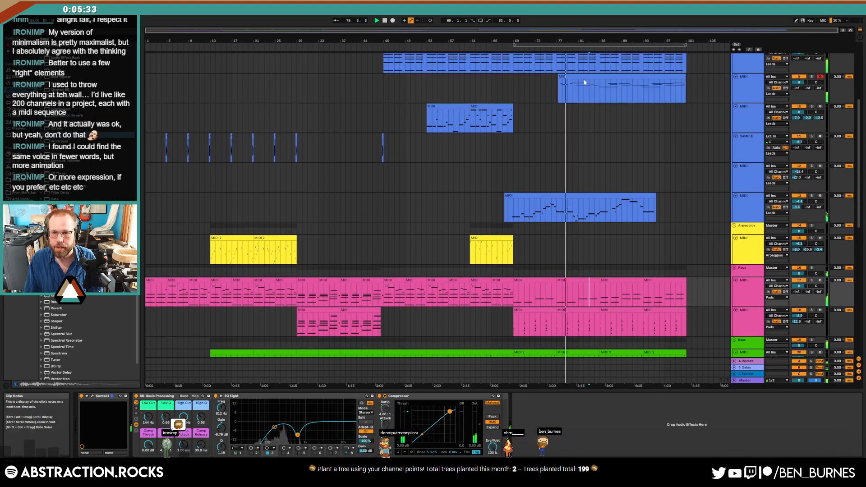
# - Set the Scarbee Mark I lead track's volume to about -4 dB and raise its reverb and delay sends
pyautogui.doubleClick(584, 80)
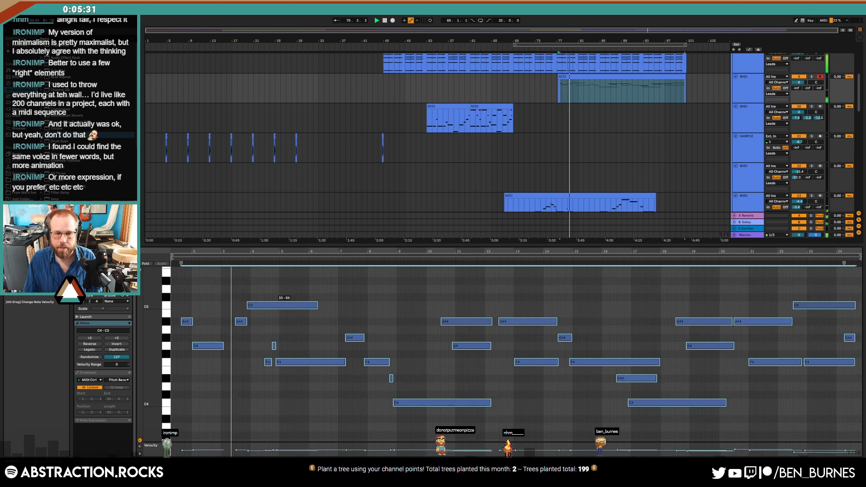
pyautogui.doubleClick(750, 85)
pyautogui.moveTo(798, 83)
pyautogui.mouseDown()
pyautogui.moveTo(797, 58)
pyautogui.moveTo(797, 84)
pyautogui.moveTo(807, 73)
pyautogui.moveTo(819, 85)
pyautogui.moveTo(798, 80)
pyautogui.mouseUp()
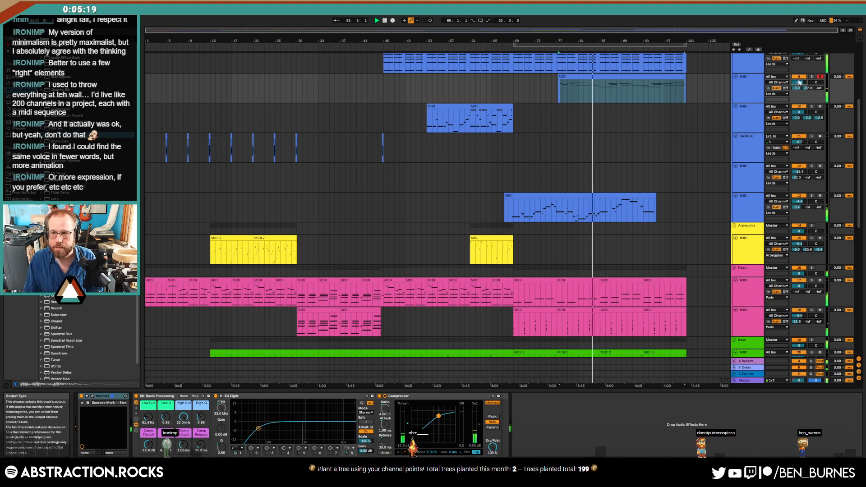
pyautogui.moveTo(798, 82); pyautogui.dragTo(799, 80)
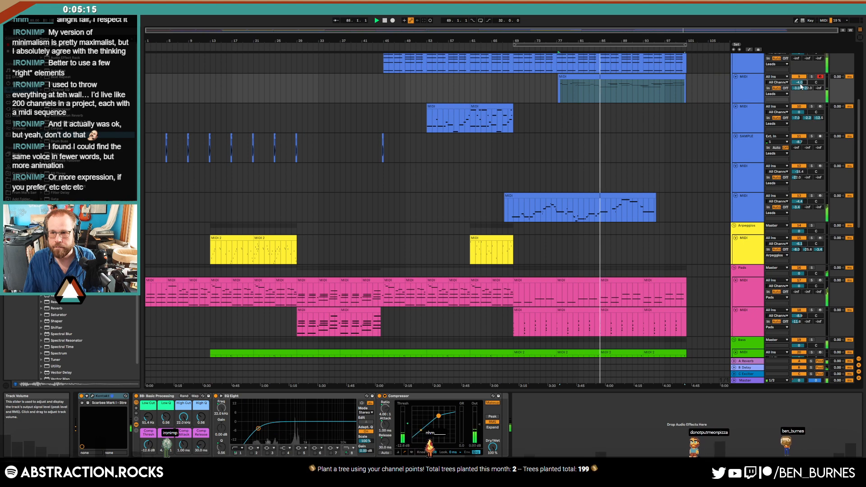
# - In the Scarbee Mark I clip, shift the first long C4 note slightly later and add a short A#3 grace note before it
pyautogui.doubleClick(645, 87)
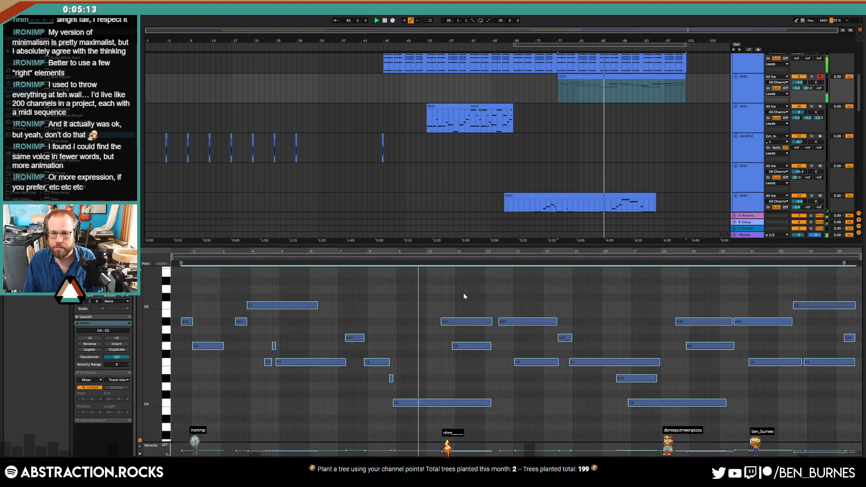
pyautogui.click(391, 378)
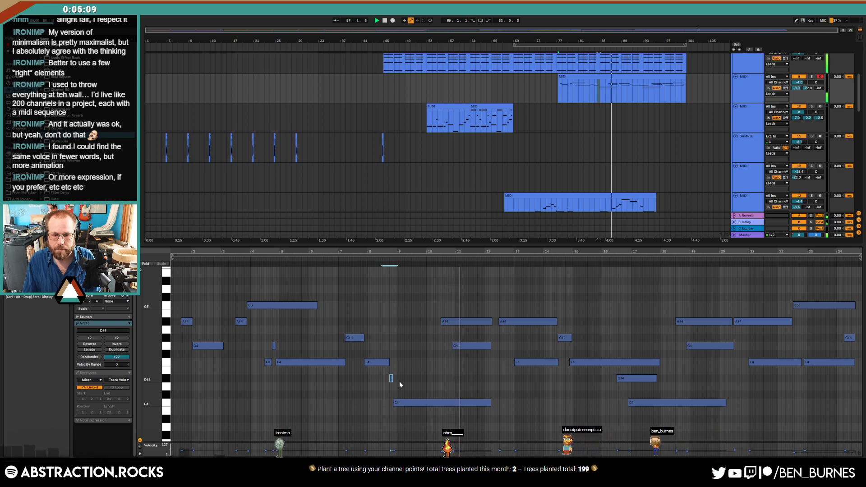
pyautogui.moveTo(396, 402); pyautogui.dragTo(400, 402)
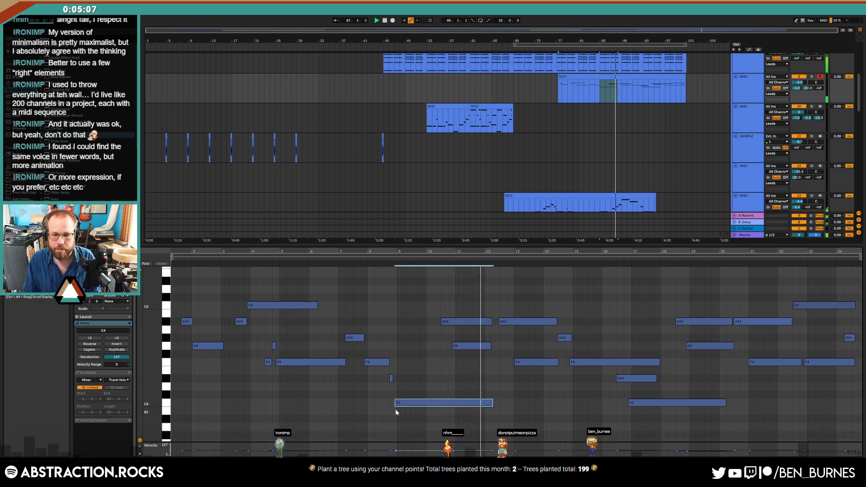
pyautogui.doubleClick(395, 419)
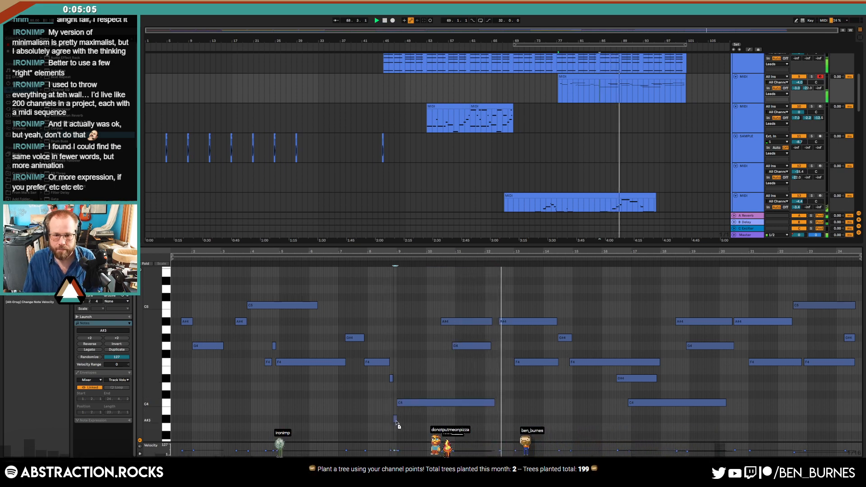
pyautogui.hotkey('shift', 'Tab')
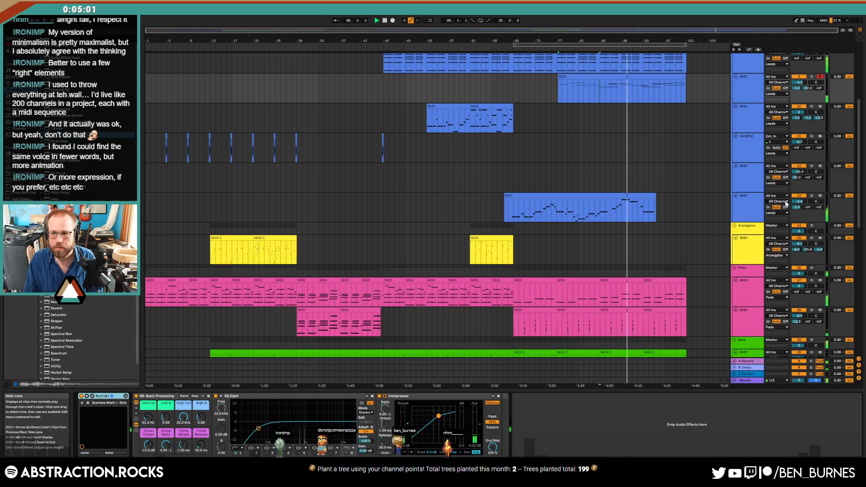
# - Lower the Mute Trumpet lead's volume slightly and pan the Scarbee Mark I lead off centre
pyautogui.moveTo(799, 201); pyautogui.dragTo(799, 202)
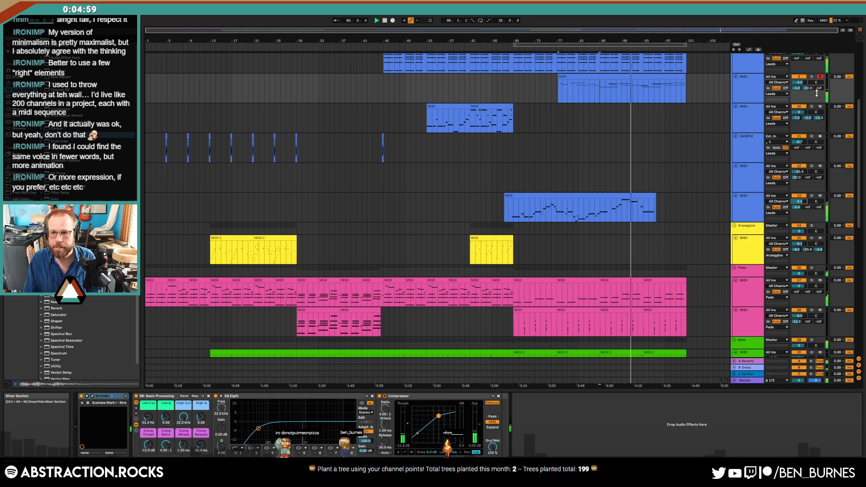
pyautogui.moveTo(817, 84); pyautogui.dragTo(818, 81)
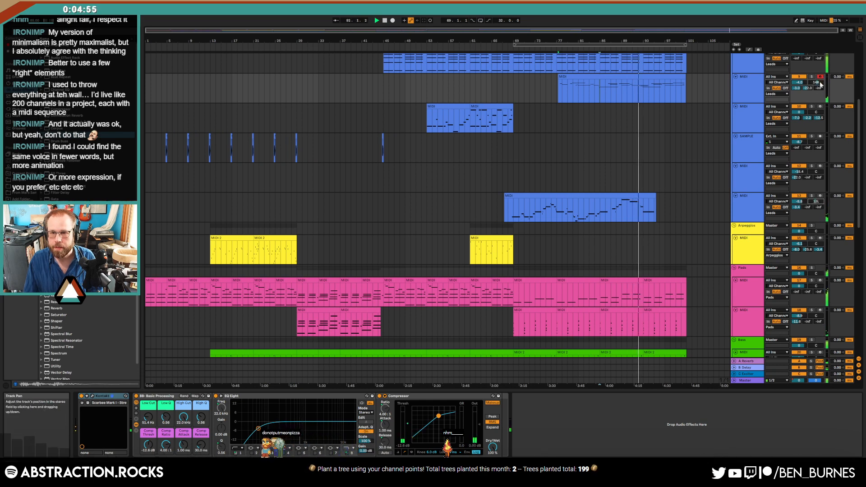
# - Shape a gentle Track Panning automation curve on the Mute Trumpet lead between about bars 75 and 79
pyautogui.press('a')
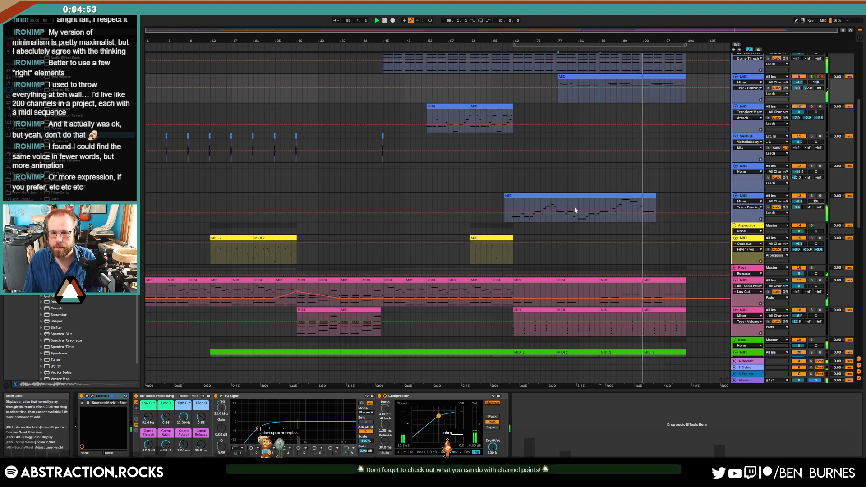
pyautogui.scroll(5, 570, 202)
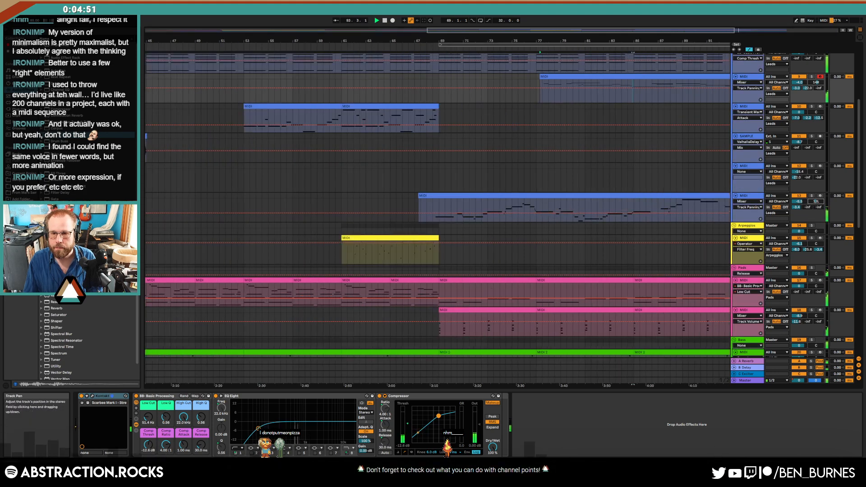
pyautogui.click(521, 209)
pyautogui.moveTo(558, 210); pyautogui.dragTo(557, 211)
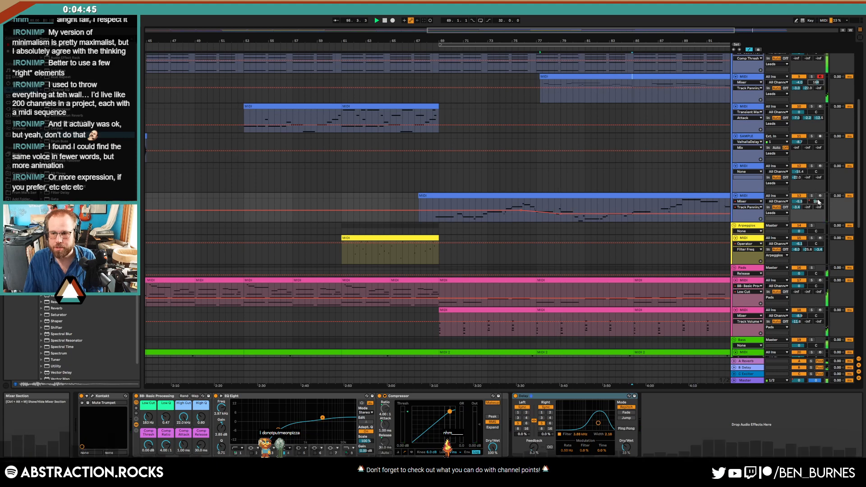
pyautogui.press('a')
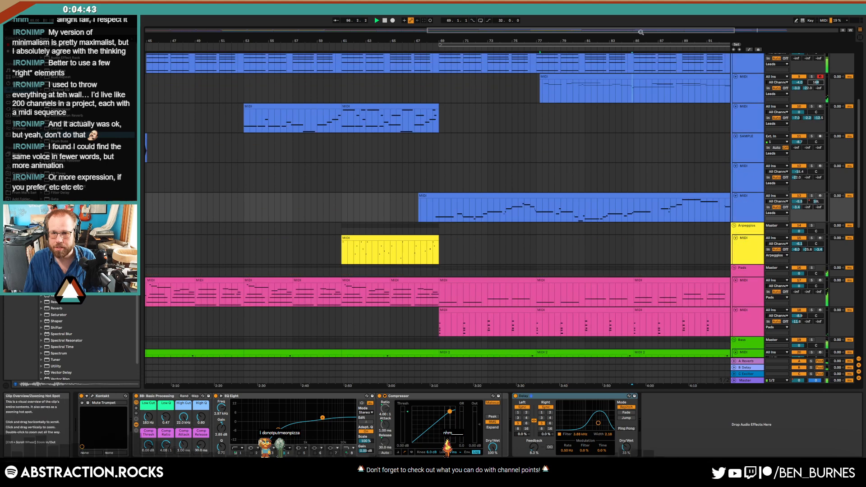
# - Duplicate the time from bar 93 to bar 101 across all tracks and delete the extra copied Mute Trumpet clip
pyautogui.moveTo(639, 31); pyautogui.dragTo(678, 31)
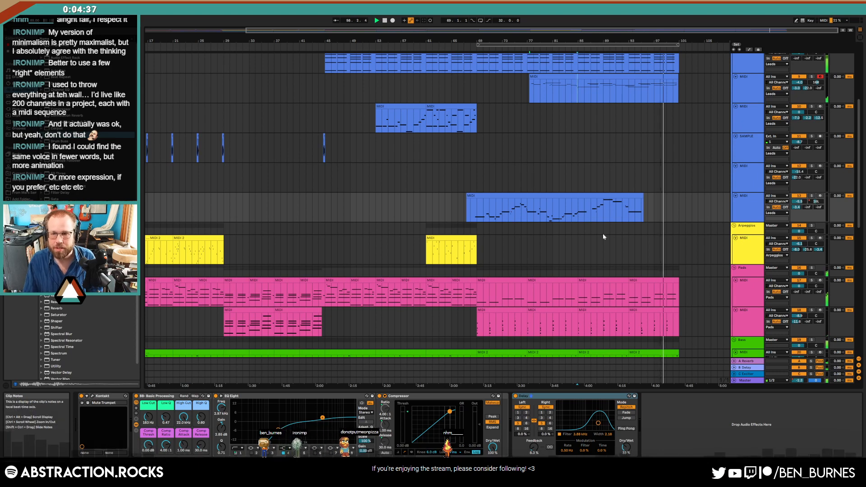
pyautogui.scroll(-3, 640, 265)
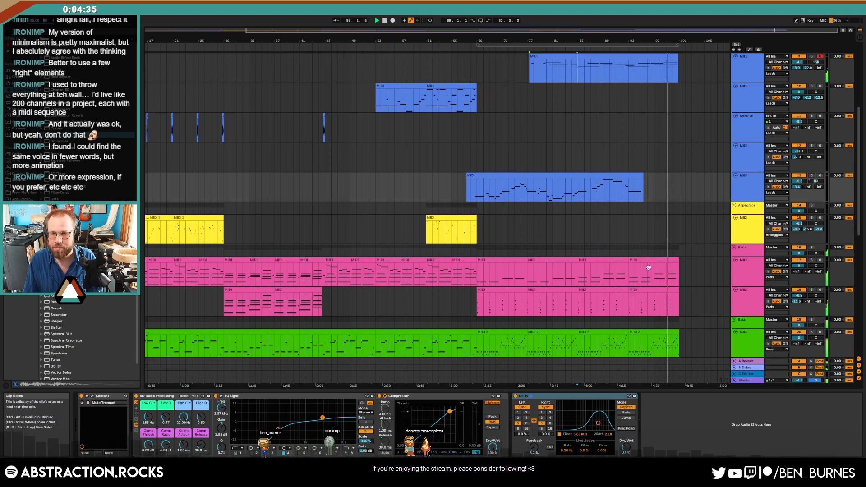
pyautogui.scroll(-5, 650, 268)
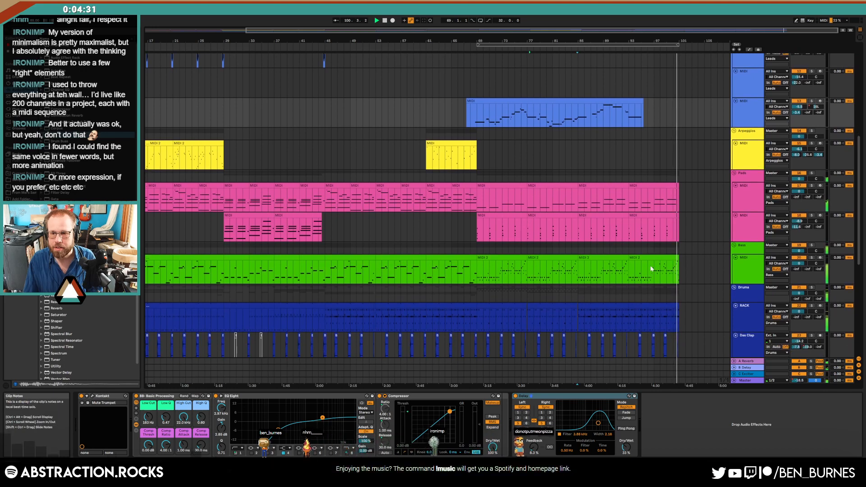
pyautogui.click(655, 269)
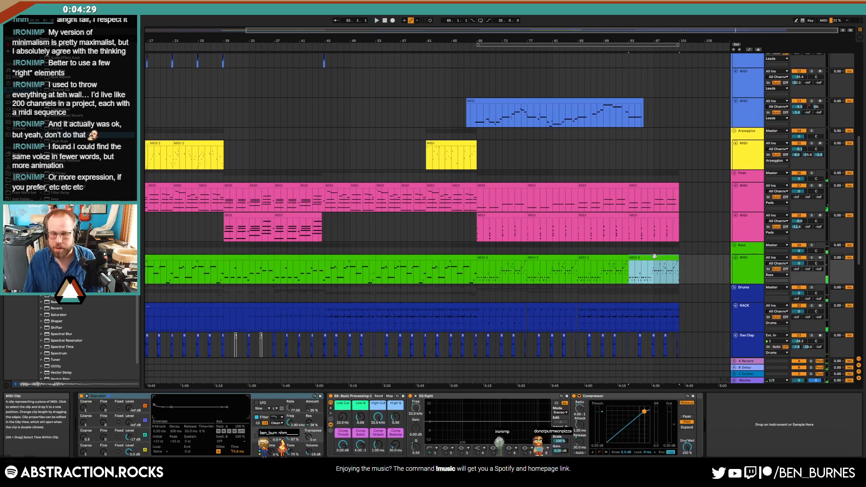
pyautogui.hotkey('ctrl', 'shift', 'd')
pyautogui.moveTo(616, 118); pyautogui.dragTo(654, 120)
pyautogui.press('Delete')
# - Remove the earlier fade-out from the Master's Track Volume automation between bars 95 and 103, and play the ending
pyautogui.click(691, 131)
pyautogui.click(734, 380)
pyautogui.scroll(-2, 684, 335)
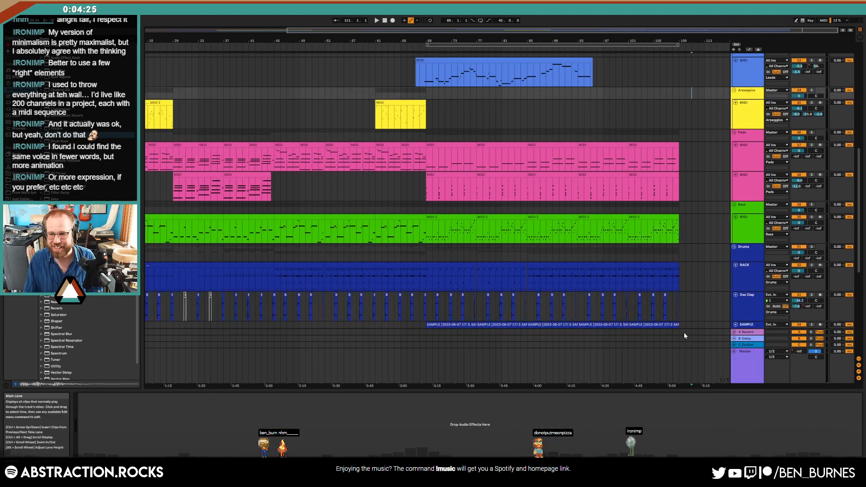
pyautogui.press('a')
pyautogui.click(799, 351)
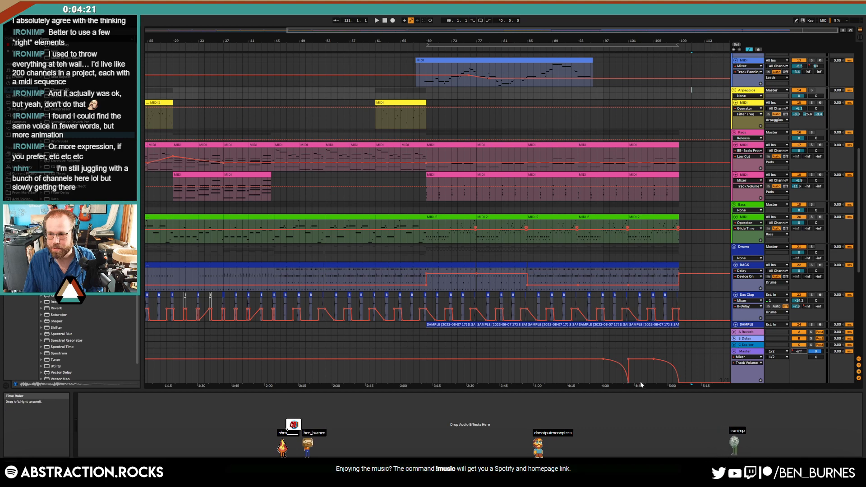
pyautogui.moveTo(640, 381); pyautogui.dragTo(593, 382)
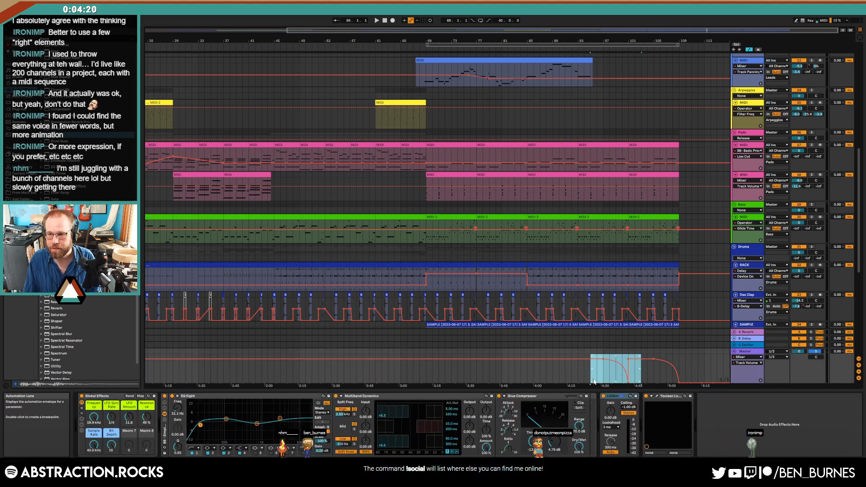
pyautogui.click(619, 373)
pyautogui.click(575, 49)
pyautogui.press('a')
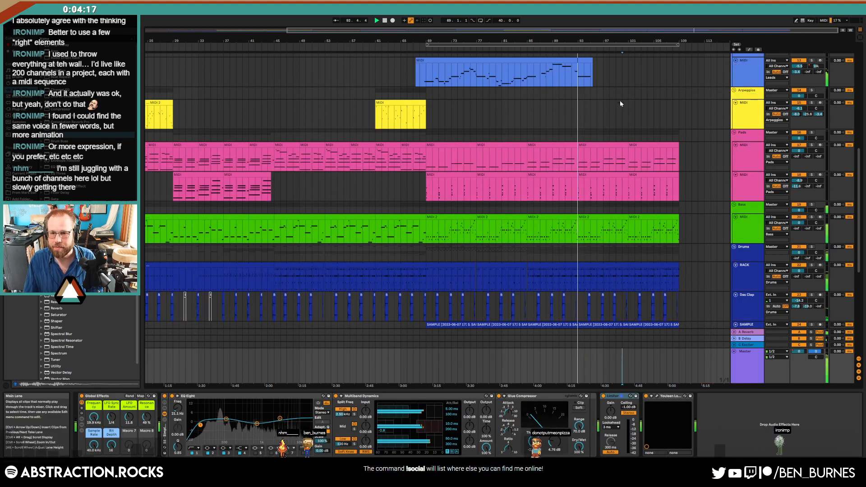
# - Extend the Scarbee Mark I lead clip to the new end of the song at bar 109
pyautogui.scroll(3, 639, 230)
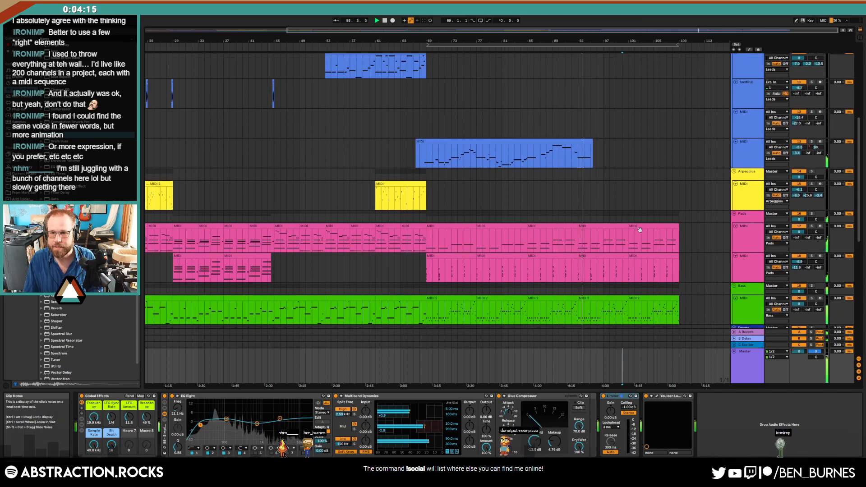
pyautogui.scroll(3, 639, 230)
pyautogui.click(635, 101)
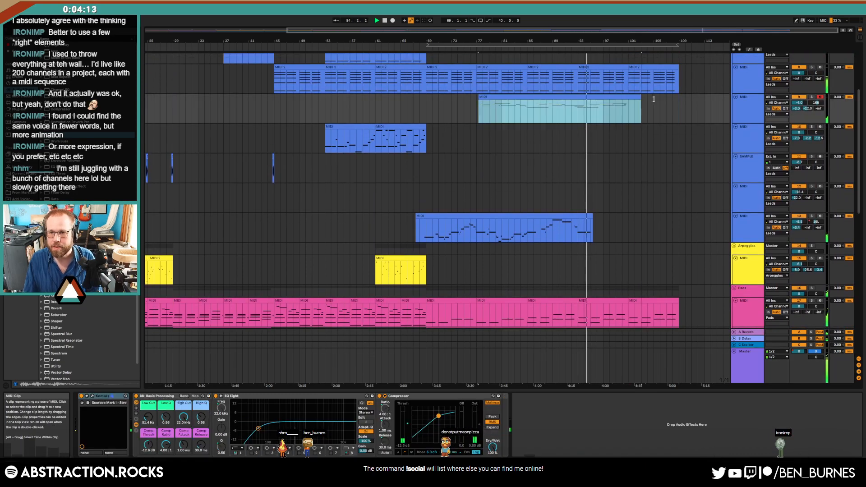
pyautogui.moveTo(653, 98); pyautogui.dragTo(679, 102)
# - Delete the last G#4 note in the extended Scarbee Mark I clip
pyautogui.doubleClick(662, 112)
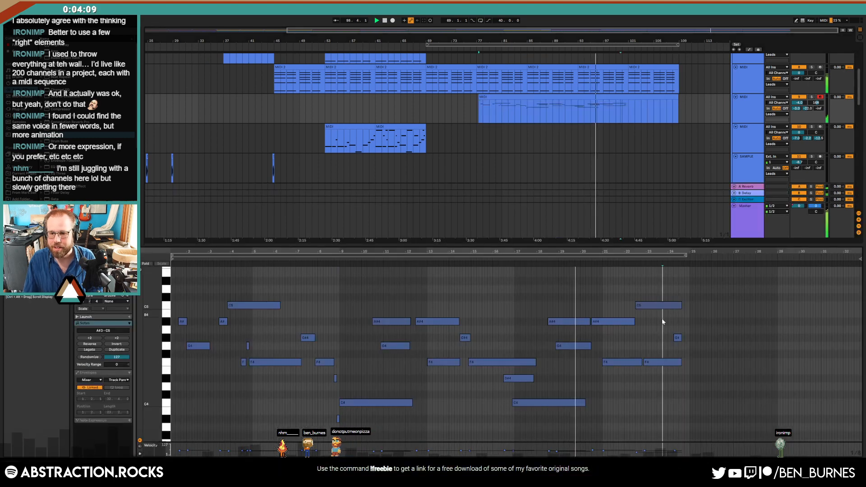
pyautogui.moveTo(680, 337)
pyautogui.mouseDown()
pyautogui.moveTo(711, 338)
pyautogui.moveTo(693, 341)
pyautogui.mouseUp()
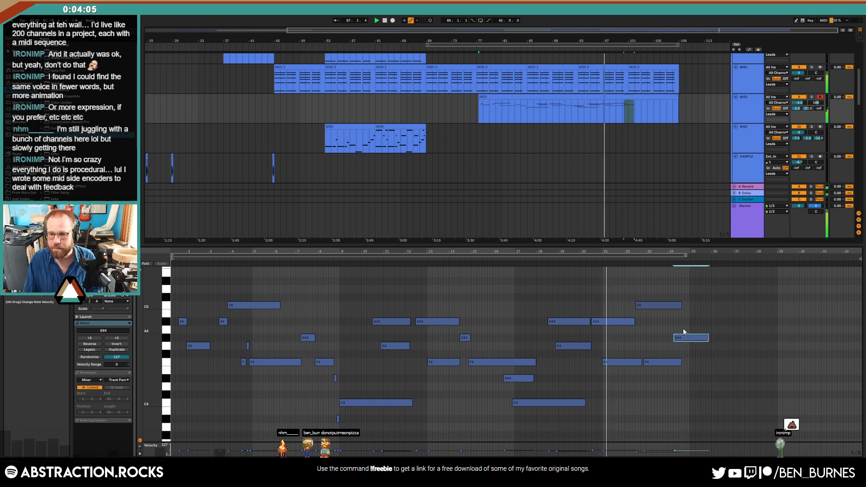
pyautogui.press('Delete')
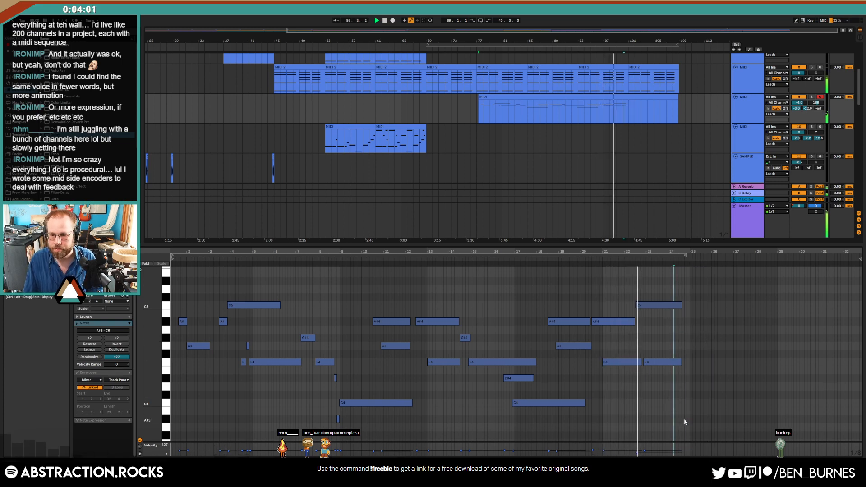
# - Add long overlapping A#3 and C4 notes at the end of the Scarbee Mark I clip, starting around clip bar 24
pyautogui.moveTo(684, 419)
pyautogui.mouseDown()
pyautogui.moveTo(715, 419)
pyautogui.moveTo(733, 403)
pyautogui.moveTo(691, 420)
pyautogui.mouseUp()
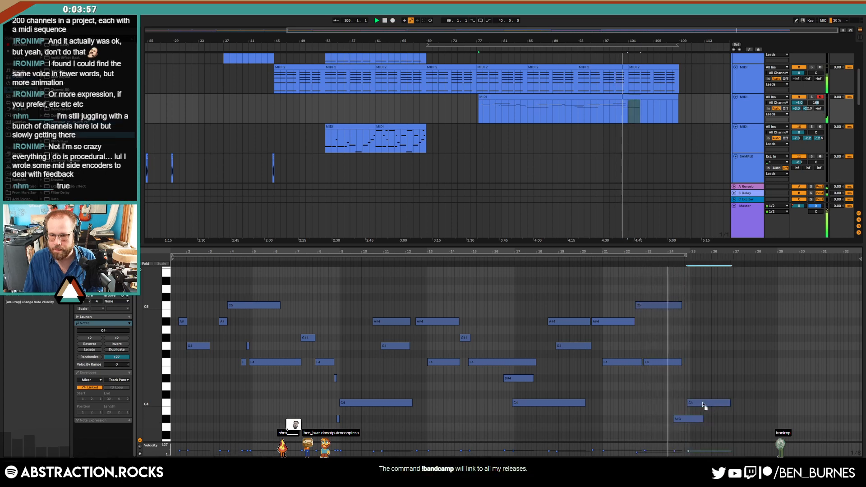
pyautogui.click(701, 403)
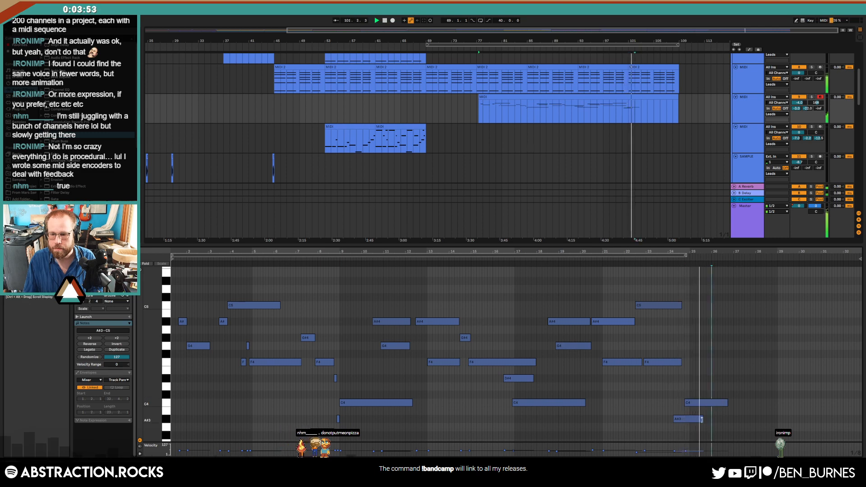
pyautogui.moveTo(701, 419); pyautogui.dragTo(790, 402)
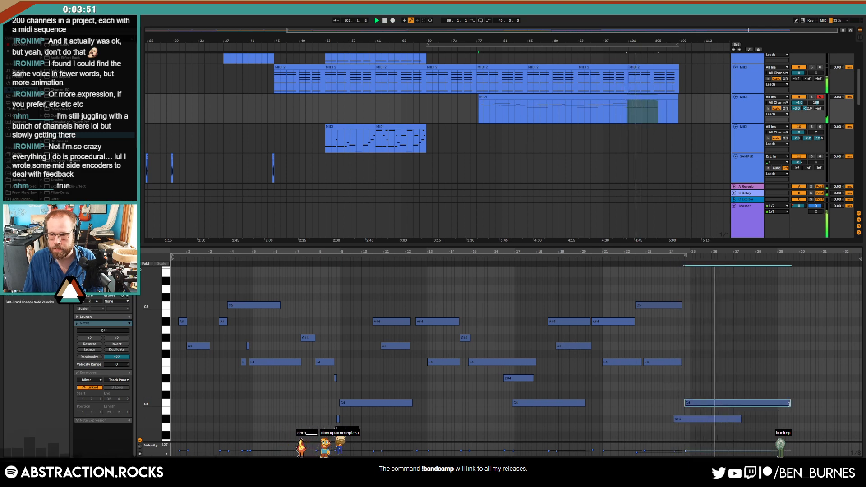
pyautogui.moveTo(740, 419); pyautogui.dragTo(776, 420)
pyautogui.moveTo(748, 377); pyautogui.dragTo(751, 397)
pyautogui.click(755, 391)
pyautogui.click(758, 378)
pyautogui.hotkey('shift', 'Tab')
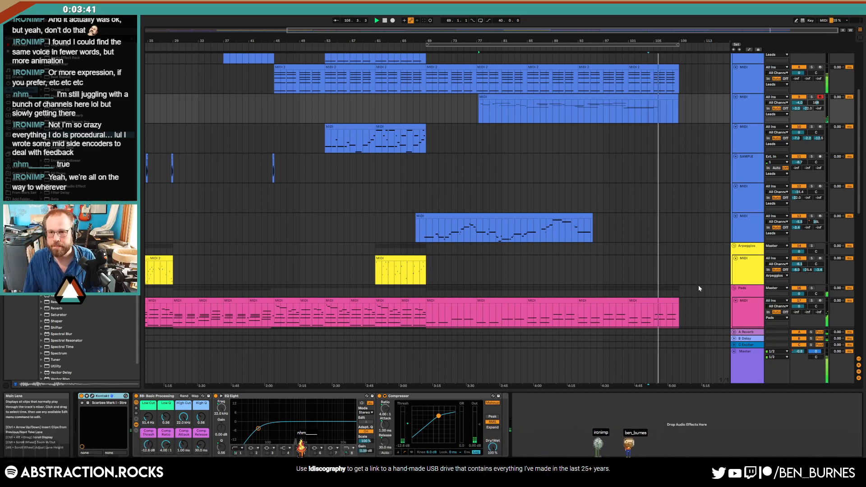
# - Play the song's ending and examine the lower tracks and drum clips over the final eight bars
pyautogui.scroll(-5, 681, 270)
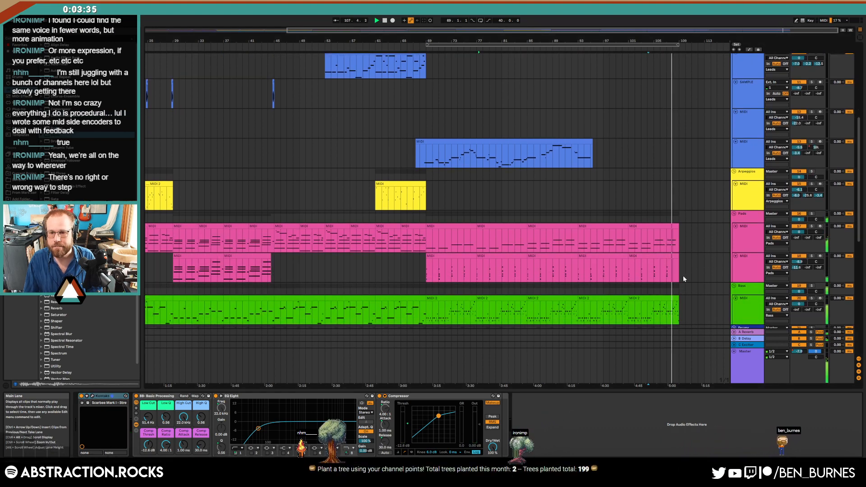
pyautogui.scroll(-6, 682, 275)
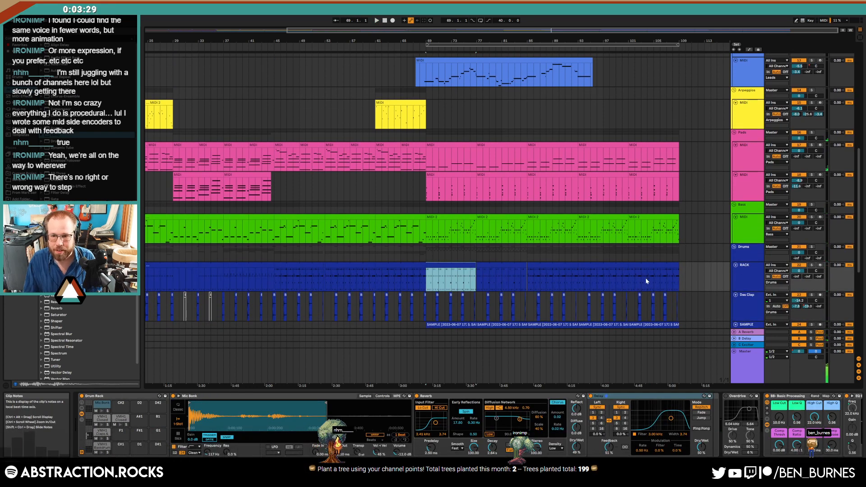
pyautogui.click(629, 284)
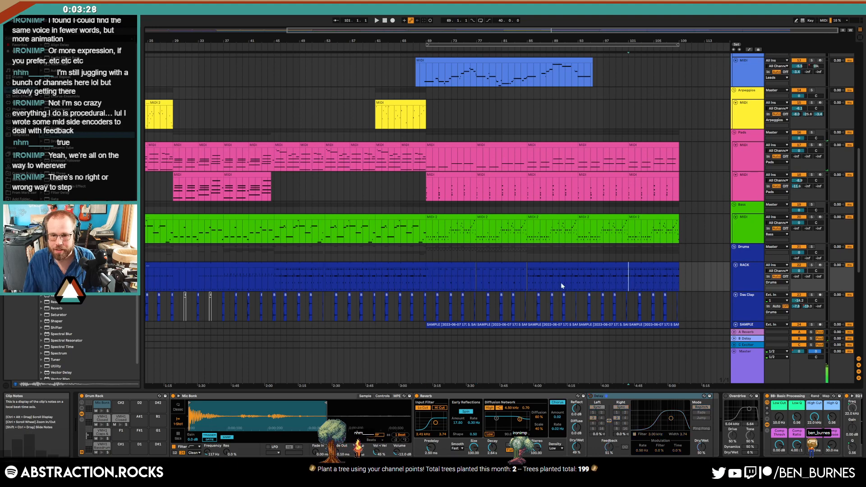
pyautogui.click(241, 264)
pyautogui.click(218, 264)
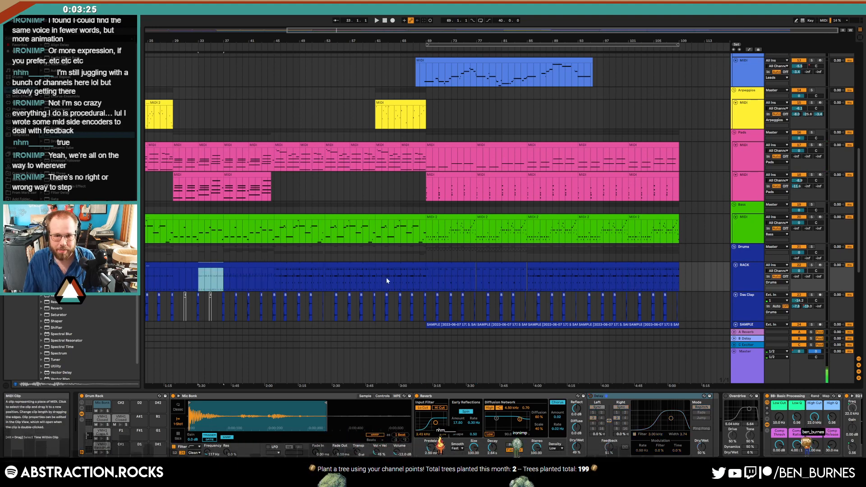
pyautogui.click(265, 264)
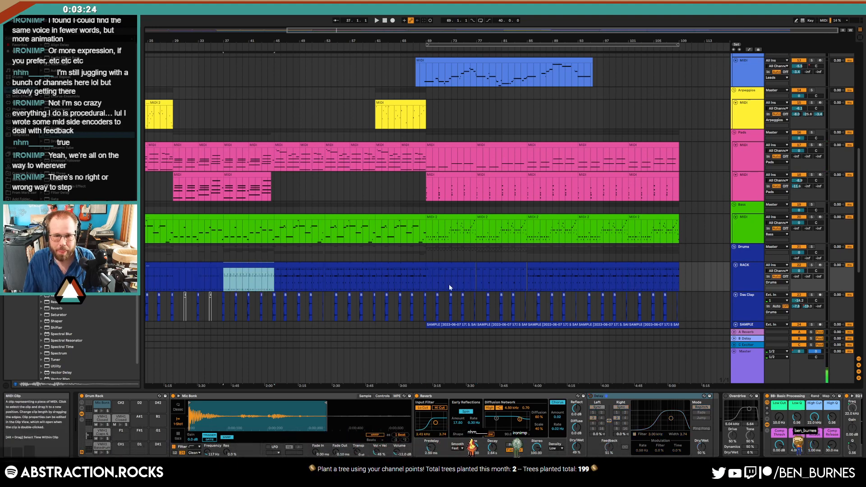
pyautogui.click(633, 280)
pyautogui.scroll(-2, 680, 275)
# - Delete bars 101 to 109 from the SAMPLE drum tracks 25 and 26
pyautogui.moveTo(686, 281); pyautogui.dragTo(628, 279)
pyautogui.scroll(-3, 708, 285)
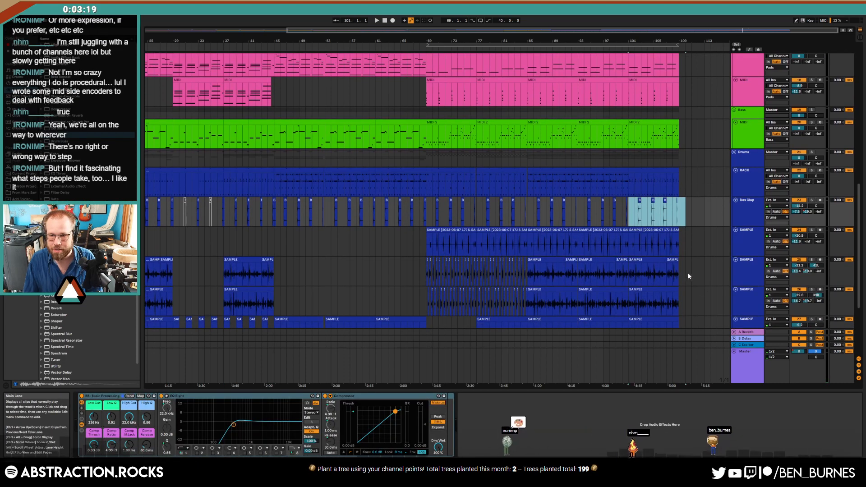
pyautogui.moveTo(687, 261); pyautogui.dragTo(628, 266)
pyautogui.press('Delete')
pyautogui.moveTo(691, 302); pyautogui.dragTo(628, 301)
pyautogui.press('Delete')
# - Delete the SAMPLE 2 clips between bars 101 and 109 on drum track 28
pyautogui.scroll(-1, 687, 297)
pyautogui.scroll(-2, 687, 297)
pyautogui.moveTo(687, 271); pyautogui.dragTo(628, 271)
pyautogui.moveTo(691, 298); pyautogui.dragTo(623, 301)
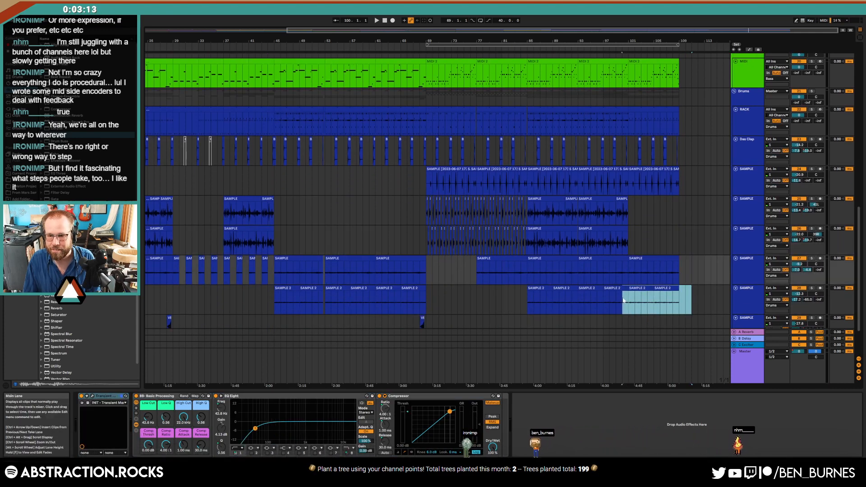
pyautogui.press('Delete')
pyautogui.scroll(-2, 639, 302)
pyautogui.scroll(1, 639, 302)
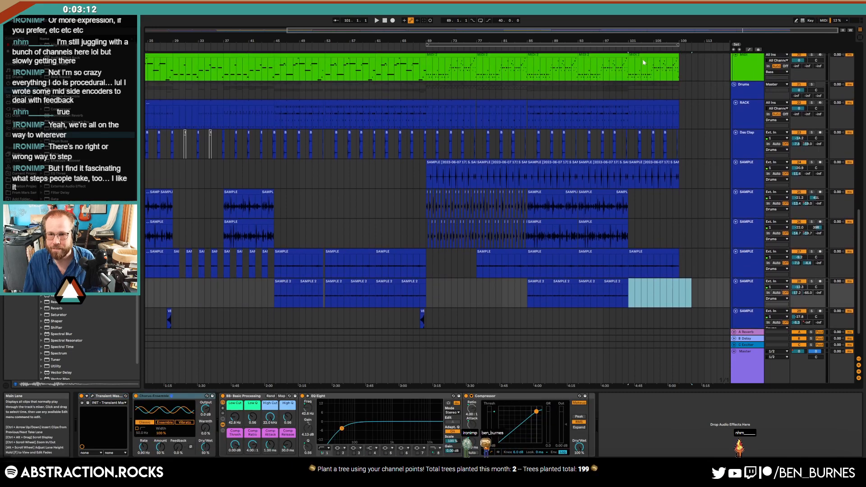
# - Play the ending from about bar 99 to hear the thinned-out drums
pyautogui.click(616, 50)
pyautogui.scroll(4, 685, 250)
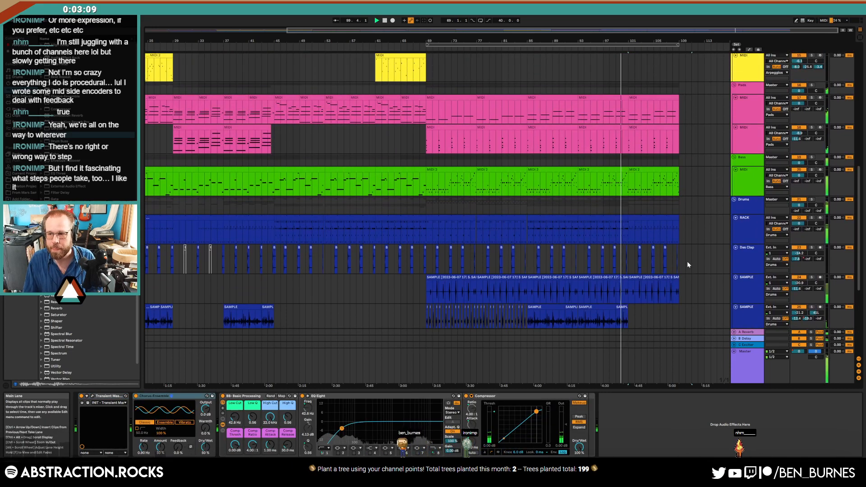
pyautogui.scroll(2, 688, 264)
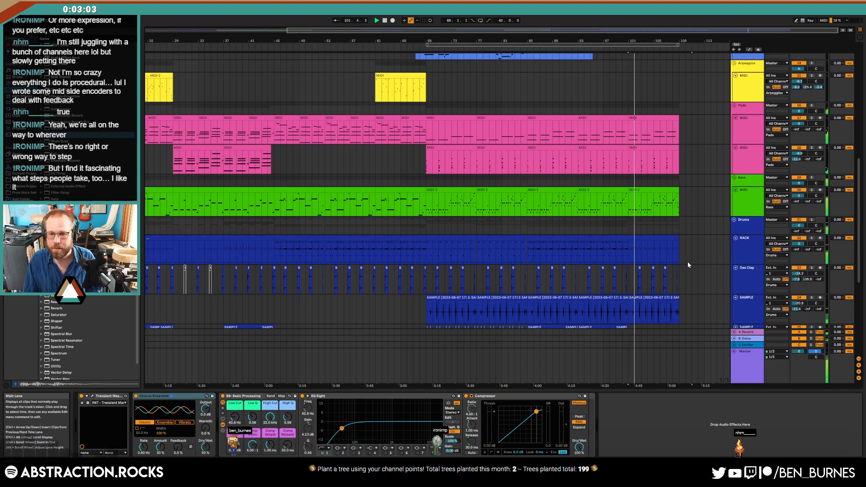
pyautogui.scroll(-6, 688, 264)
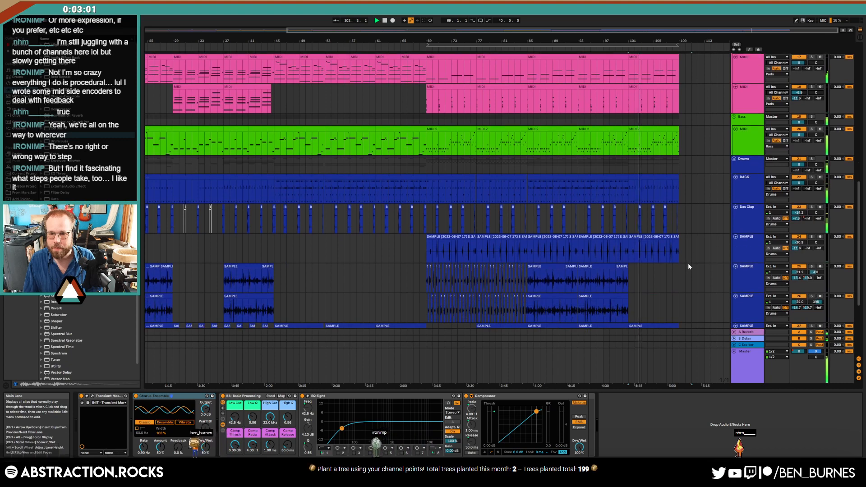
# - Delete the last clip on SAMPLE drum track 27, covering bars 101 to 109
pyautogui.moveTo(668, 223); pyautogui.dragTo(628, 220)
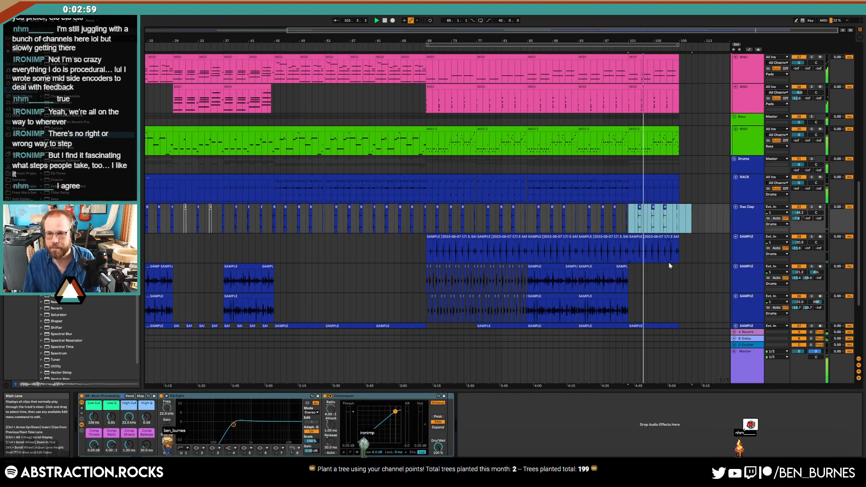
pyautogui.click(667, 276)
pyautogui.scroll(-2, 701, 295)
pyautogui.moveTo(682, 302); pyautogui.dragTo(631, 304)
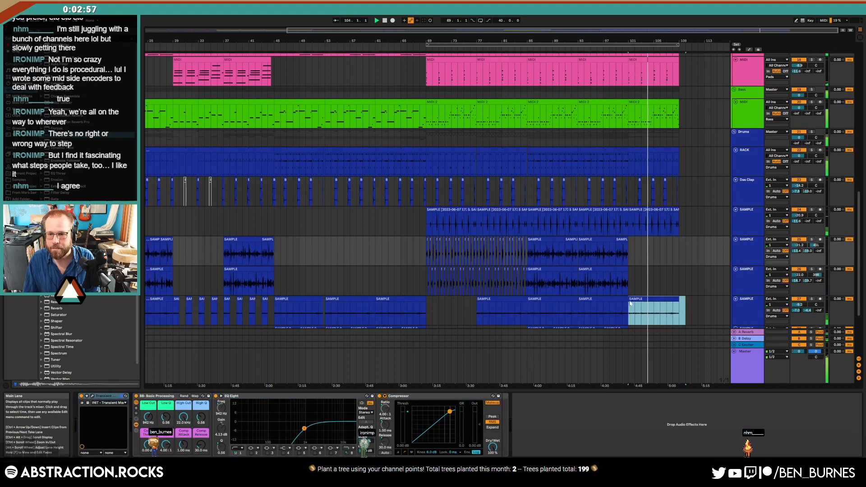
pyautogui.press('Delete')
# - Deactivate all Closed Hats 069 notes in the drum RACK clip that starts at bar 101
pyautogui.scroll(-7, 651, 304)
pyautogui.scroll(8, 653, 304)
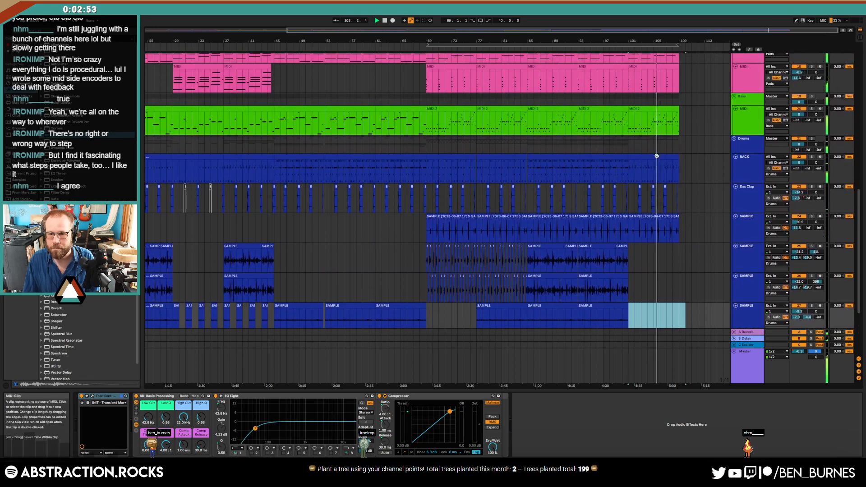
pyautogui.doubleClick(657, 157)
pyautogui.click(187, 288)
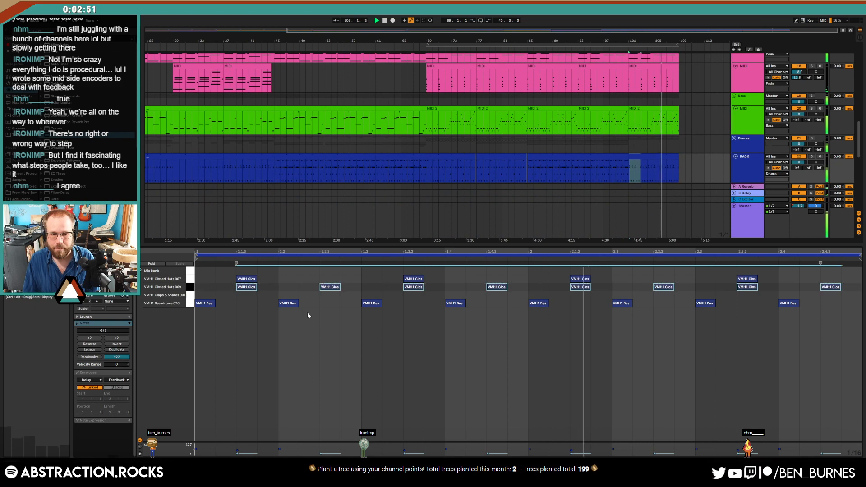
pyautogui.hotkey('shift', 'Tab')
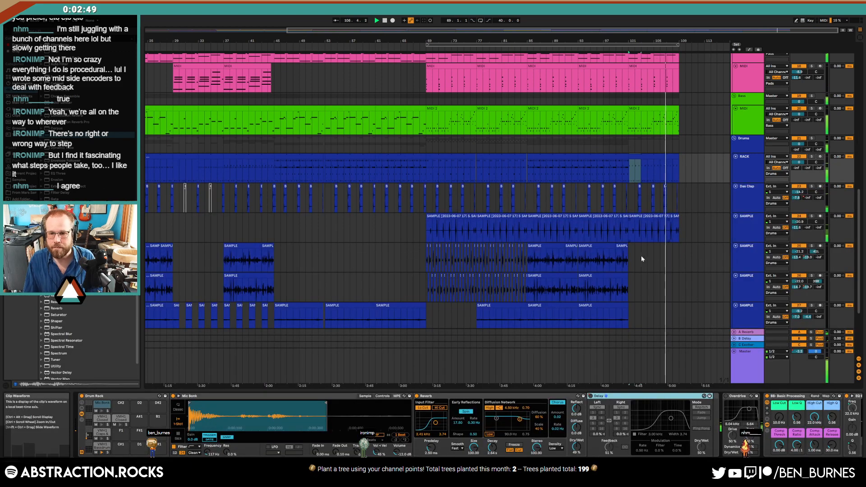
# - Duplicate the last clip on SAMPLE drum track 27 into bars 101 to 109
pyautogui.scroll(-5, 601, 308)
pyautogui.click(604, 272)
pyautogui.hotkey('ctrl', 'd')
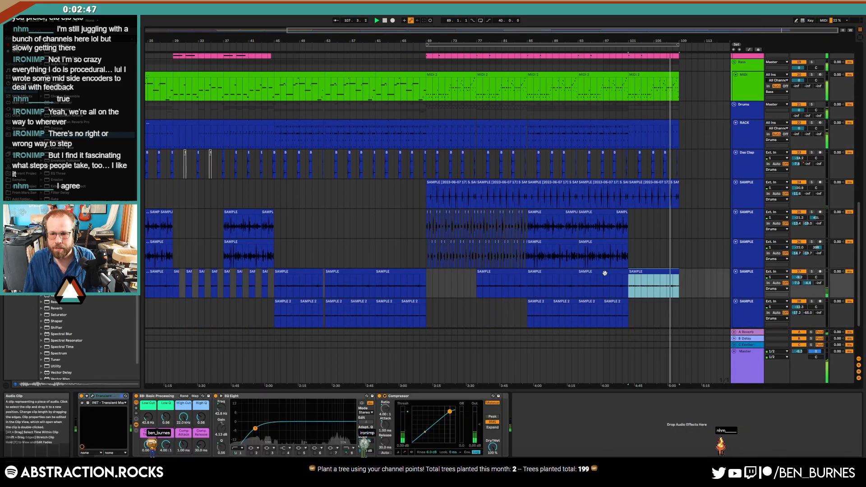
# - Duplicate the last two SAMPLE 2 clips on track 28 into bars 101 to 109, and delete track 27's clip there
pyautogui.click(615, 301)
pyautogui.keyDown('shift'); pyautogui.click(596, 301); pyautogui.keyUp('shift')
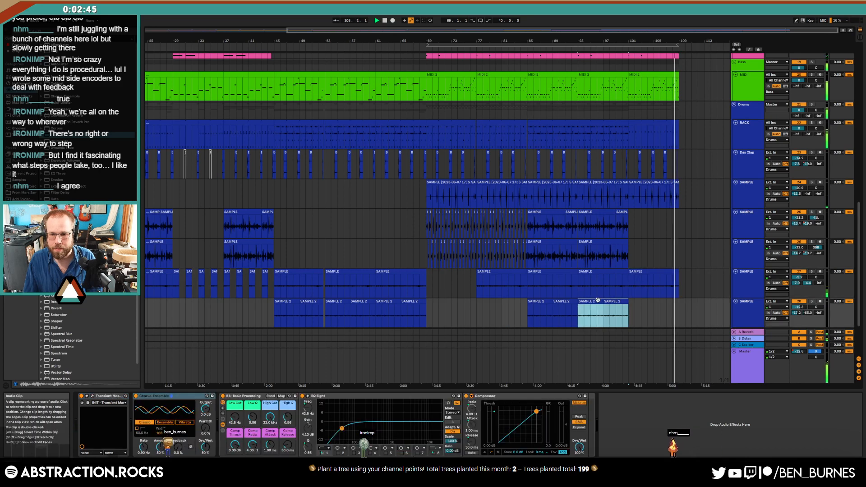
pyautogui.hotkey('ctrl', 'd')
pyautogui.click(666, 272)
pyautogui.press('Delete')
# - Play the ending from about bar 99 and review the drum, bass and pad tracks over the final bars
pyautogui.click(613, 45)
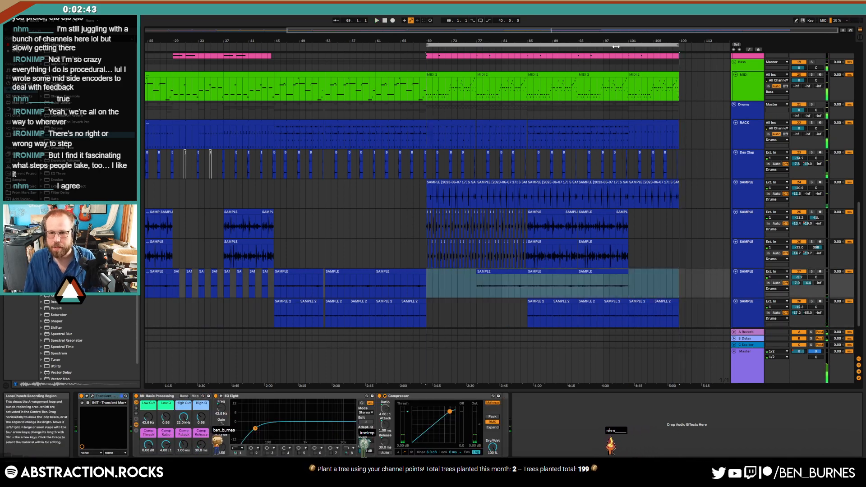
pyautogui.click(614, 49)
pyautogui.click(678, 294)
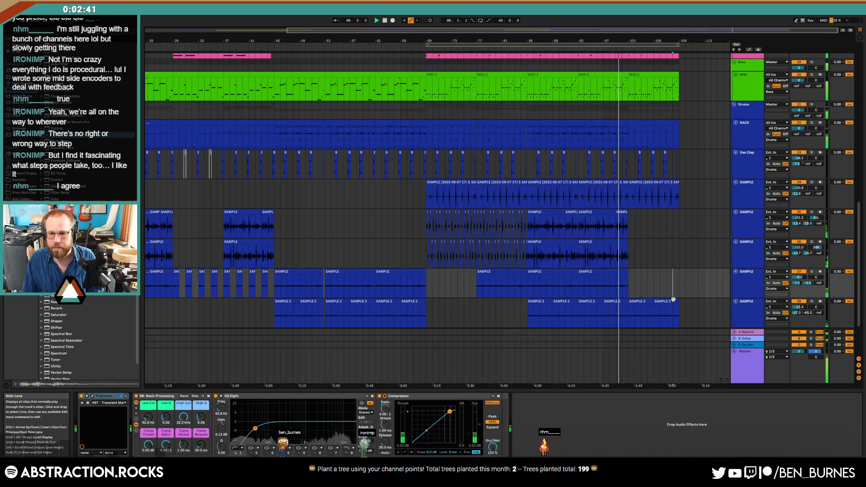
pyautogui.scroll(3, 680, 293)
pyautogui.scroll(8, 680, 293)
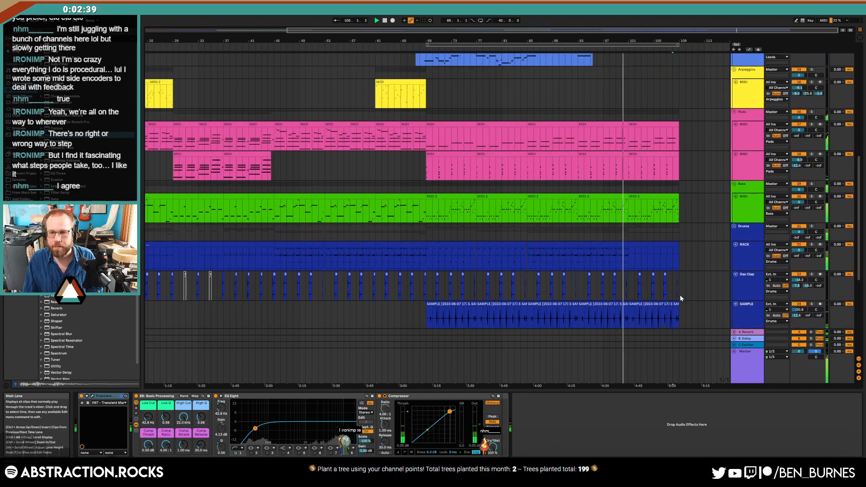
pyautogui.scroll(1, 686, 305)
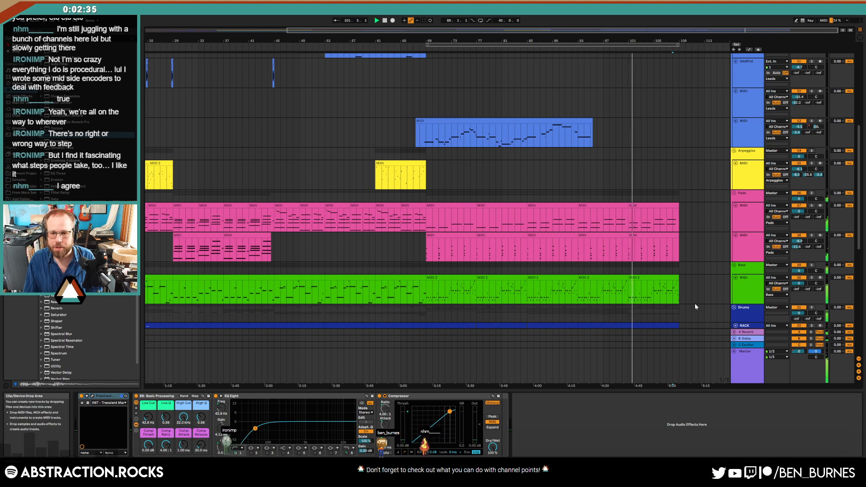
pyautogui.scroll(-3, 695, 303)
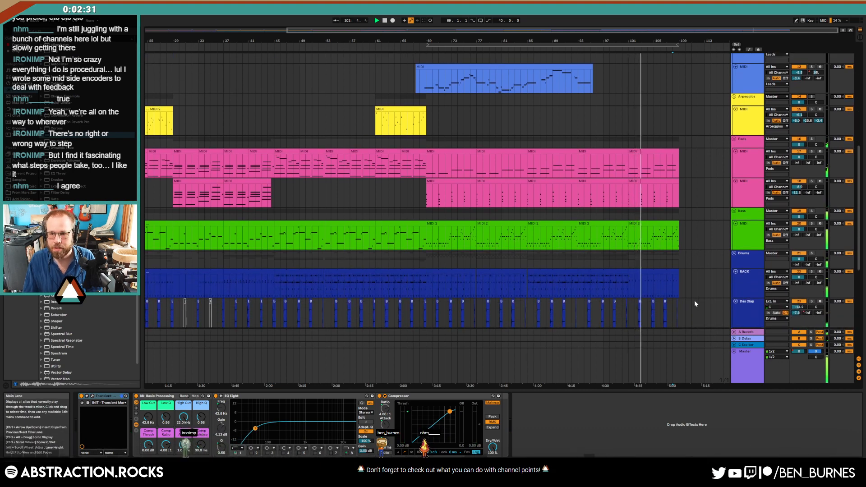
pyautogui.scroll(-1, 677, 279)
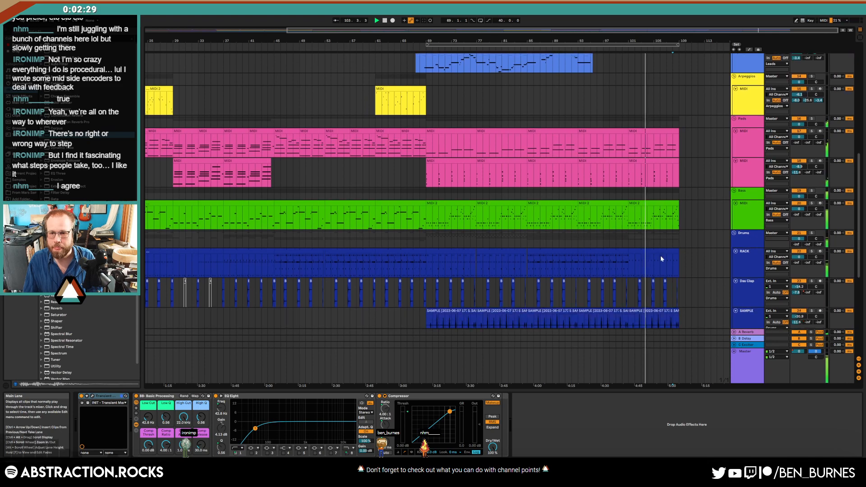
# - Deactivate all Closed Hats 067 notes in the drum RACK clip that starts at bar 101
pyautogui.doubleClick(660, 255)
pyautogui.click(254, 323)
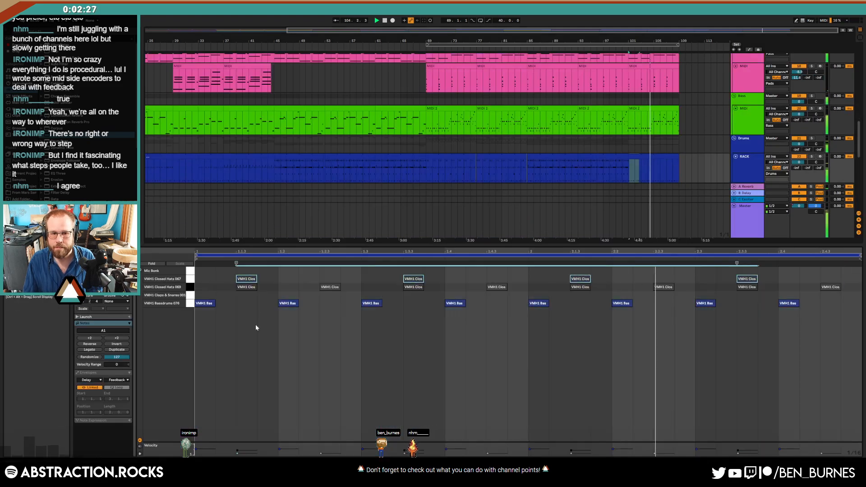
pyautogui.hotkey('shift', 'Tab')
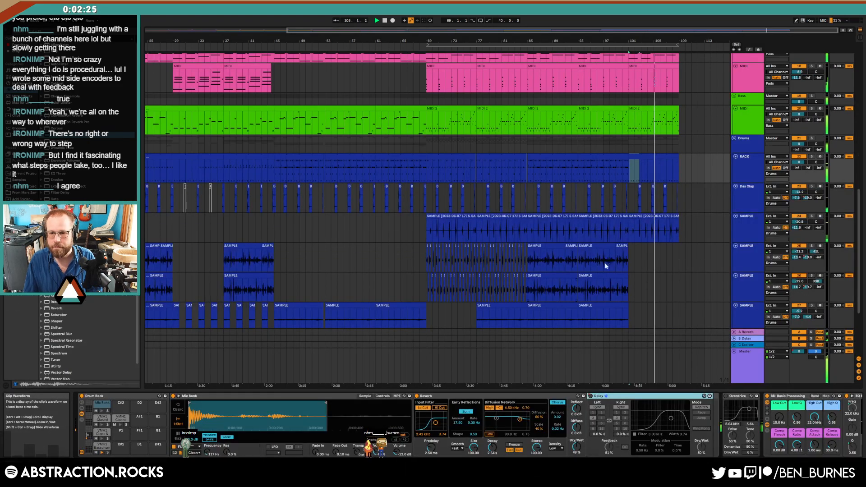
# - Delete the duplicated SAMPLE 2 clips on drum track 28 between bars 101 and 109, and listen to the ending
pyautogui.scroll(-3, 632, 266)
pyautogui.moveTo(675, 266); pyautogui.dragTo(624, 270)
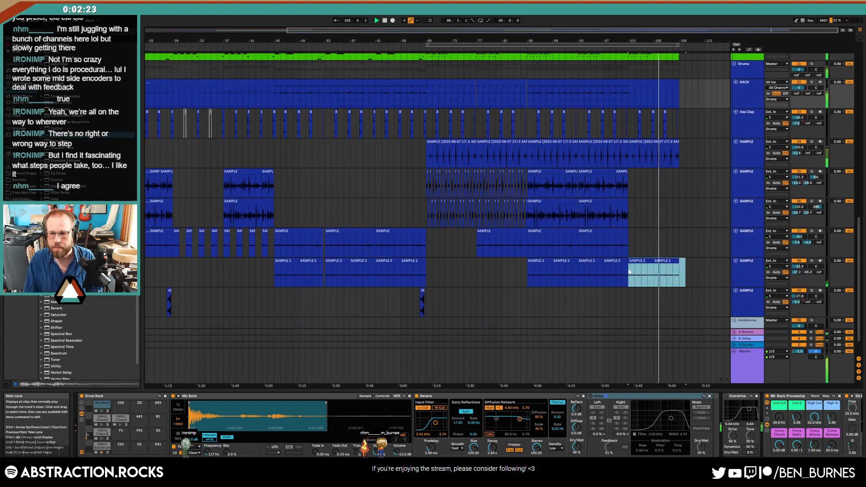
pyautogui.press('Delete')
pyautogui.click(629, 244)
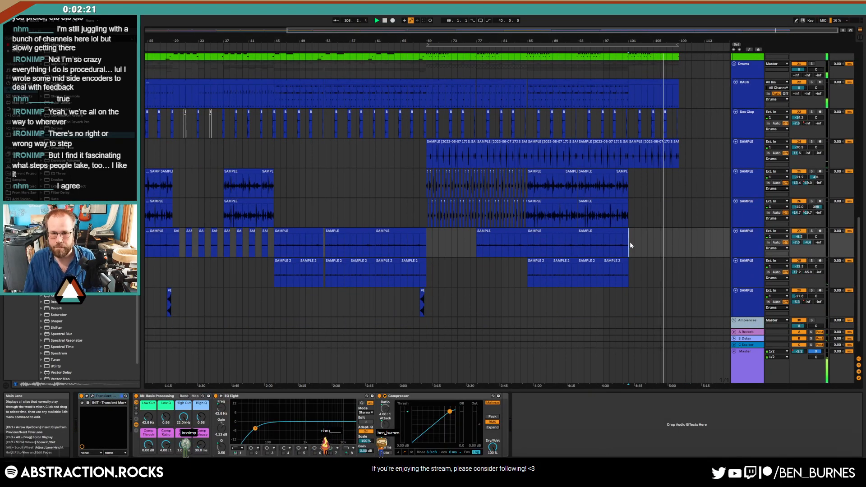
pyautogui.hotkey('shift', 'Tab')
pyautogui.hotkey('shift', 'Tab')
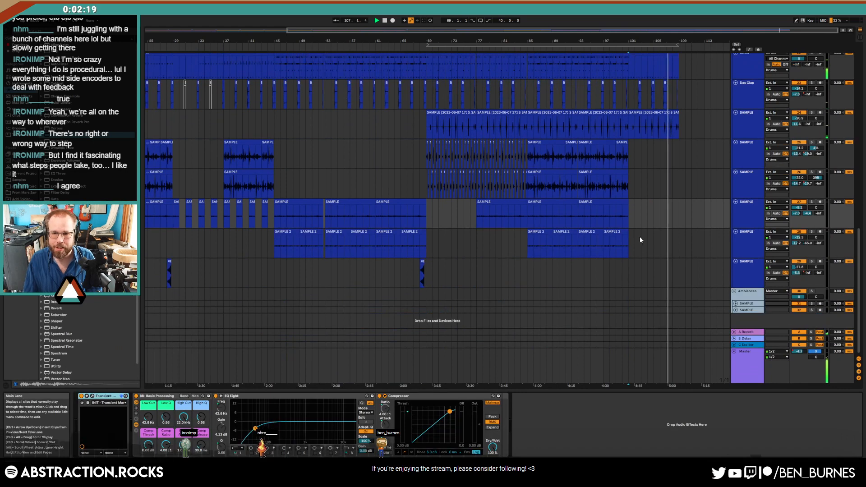
# - Fold all the individual tracks inside the Leads group
pyautogui.scroll(6, 640, 239)
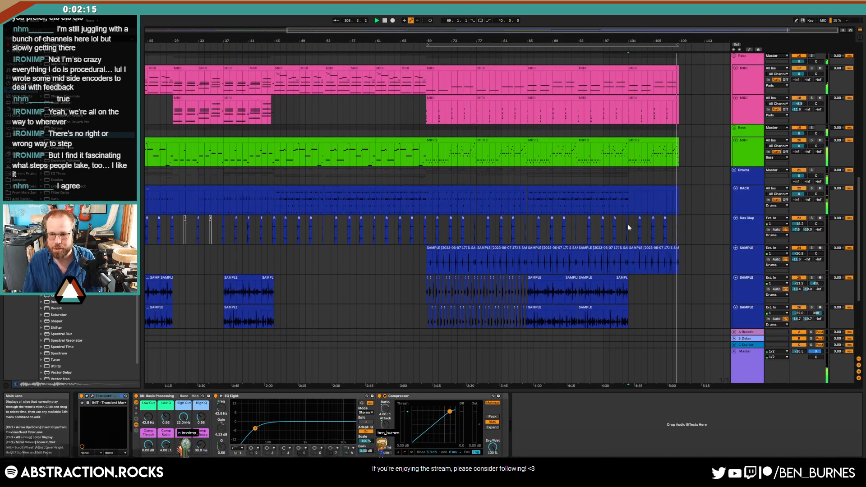
pyautogui.scroll(4, 642, 243)
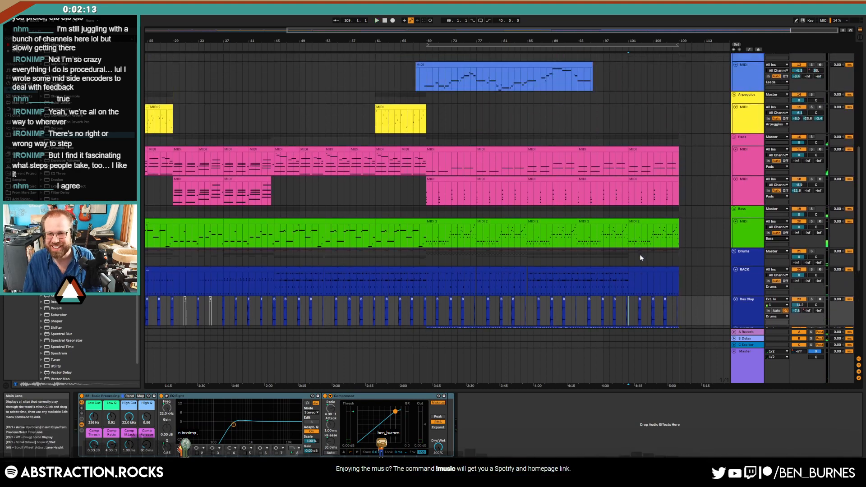
pyautogui.scroll(8, 639, 253)
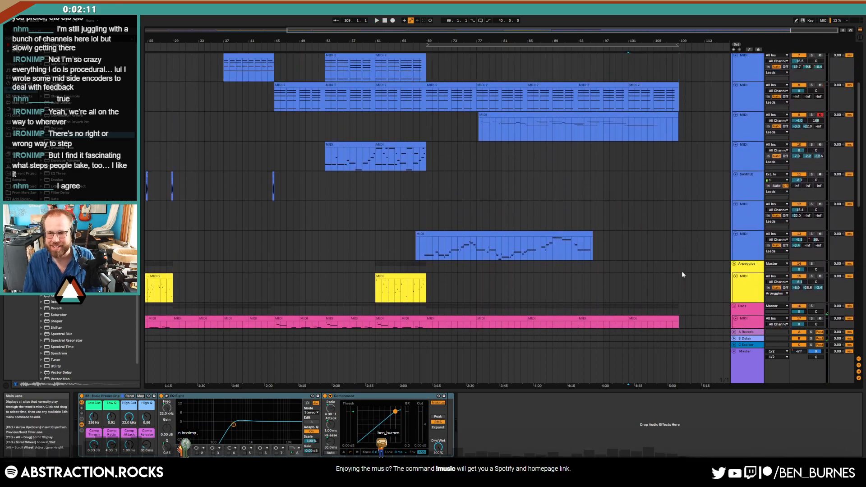
pyautogui.scroll(4, 682, 272)
pyautogui.scroll(-2, 648, 248)
pyautogui.click(741, 142)
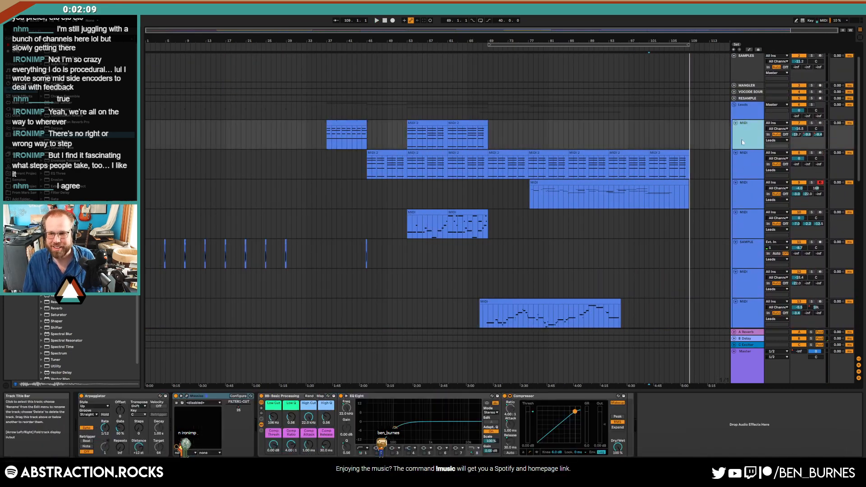
pyautogui.click(737, 315)
pyautogui.keyDown('alt'); pyautogui.click(735, 183); pyautogui.keyUp('alt')
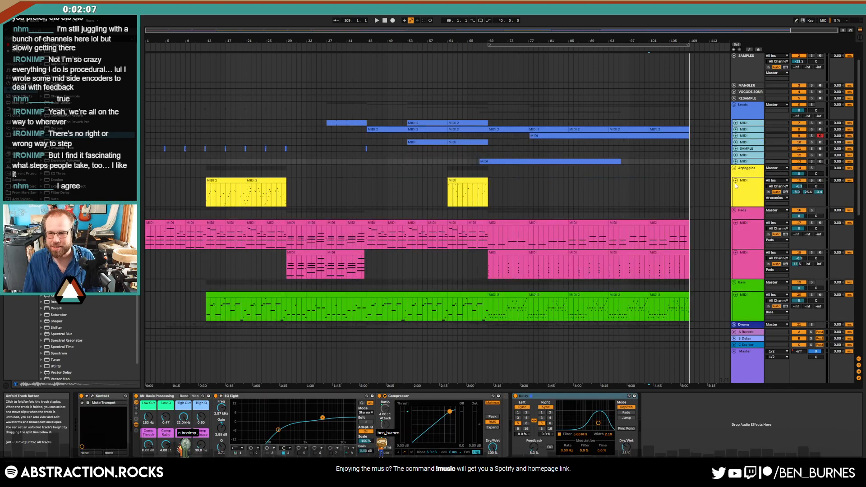
# - Fold the individual tracks in the Arpeggios, Pads and Bass groups
pyautogui.click(735, 181)
pyautogui.click(746, 210)
pyautogui.keyDown('shift'); pyautogui.click(745, 233); pyautogui.keyUp('shift')
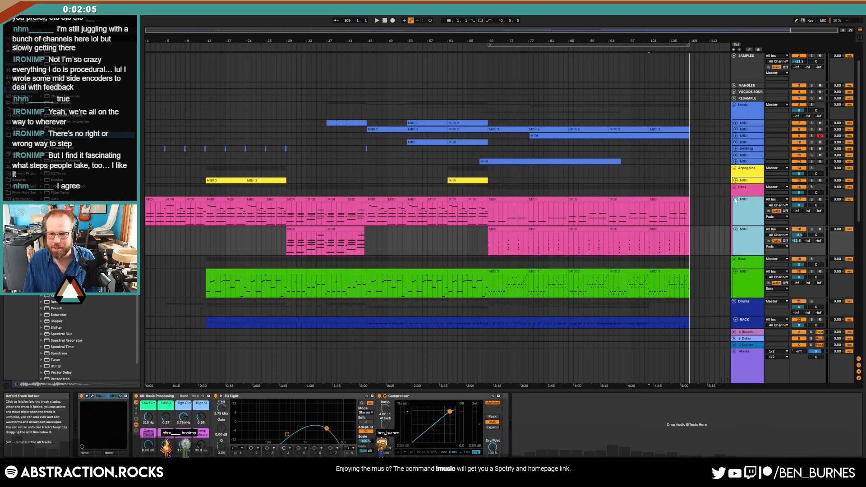
pyautogui.click(735, 229)
pyautogui.click(740, 226)
pyautogui.press('Left')
# - Fold all the individual tracks inside the Drums group
pyautogui.click(743, 253)
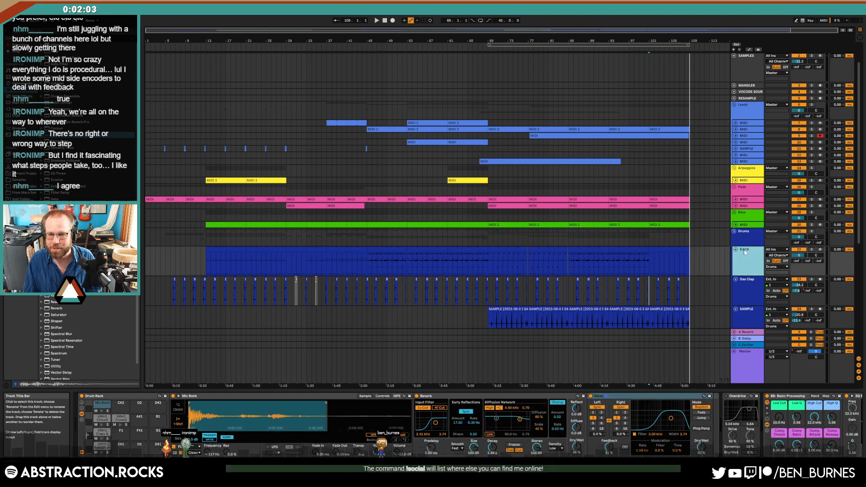
pyautogui.scroll(-3, 745, 254)
pyautogui.scroll(-5, 740, 250)
pyautogui.click(742, 86)
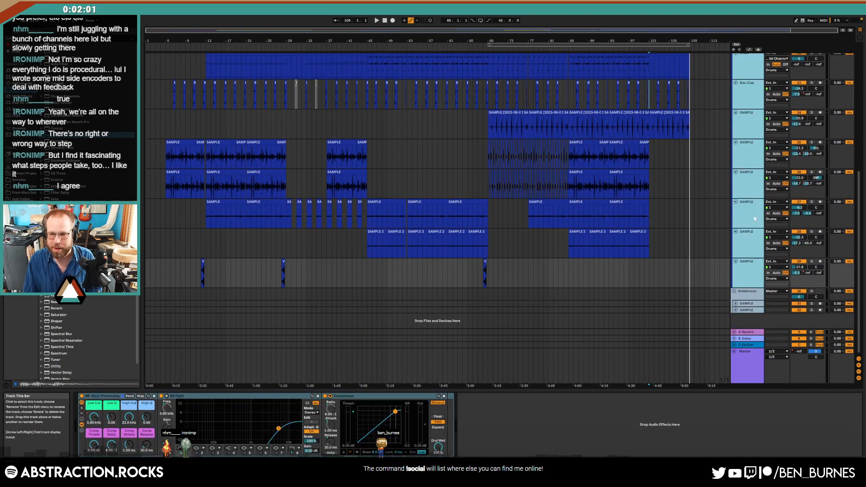
pyautogui.keyDown('alt'); pyautogui.click(735, 83); pyautogui.keyUp('alt')
# - Delete the empty Ambiences group together with its two SAMPLE tracks
pyautogui.click(748, 109)
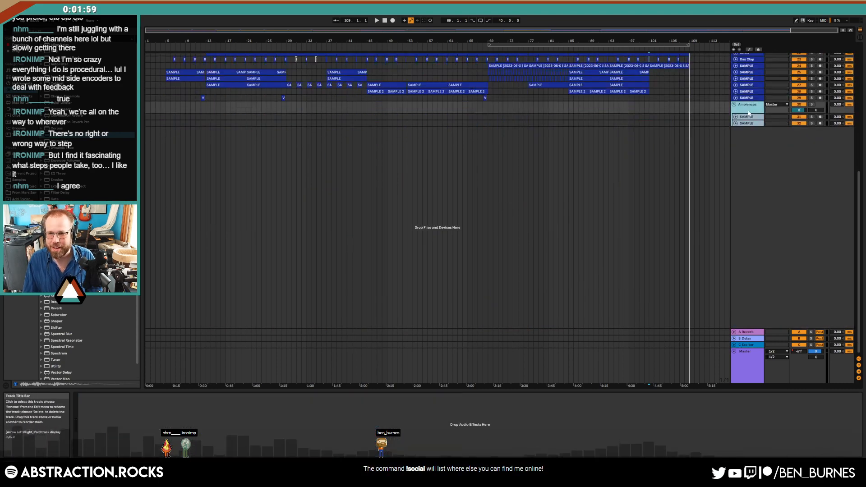
pyautogui.press('Delete')
pyautogui.scroll(8, 627, 181)
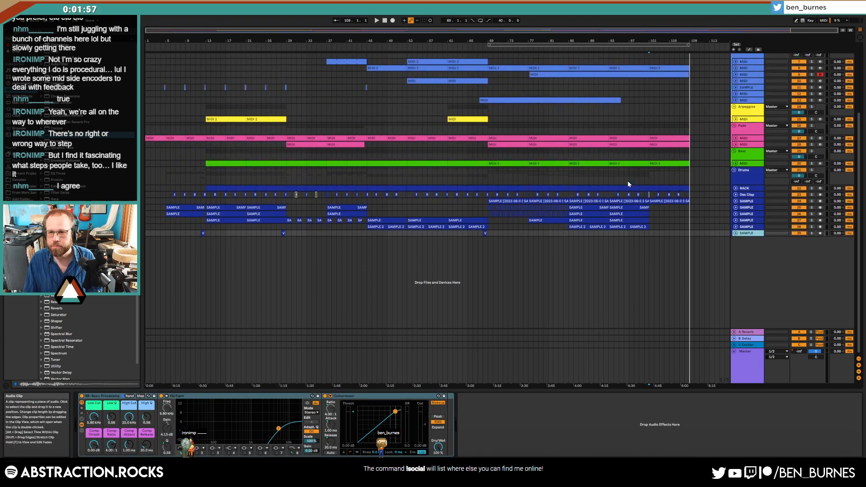
# - Fold the PIANO and SAMPLES tracks and get the sample manager plugin window out of the way
pyautogui.click(747, 85)
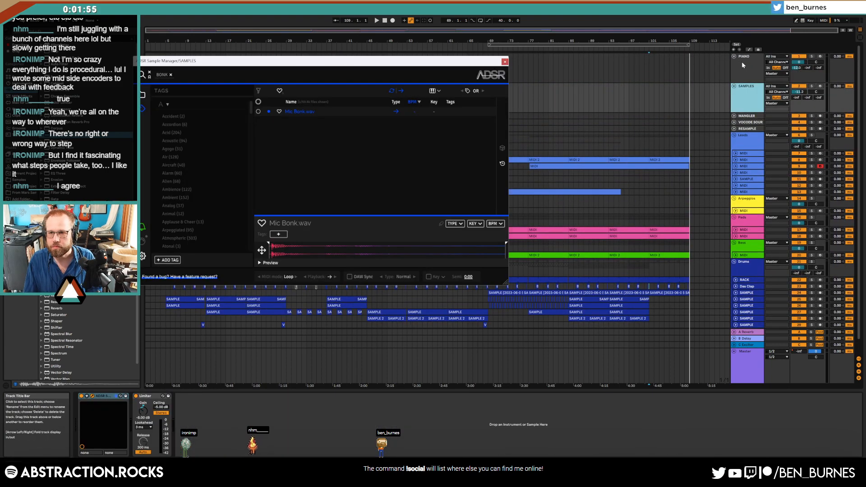
pyautogui.keyDown('shift'); pyautogui.click(742, 60); pyautogui.keyUp('shift')
pyautogui.click(733, 56)
pyautogui.click(521, 131)
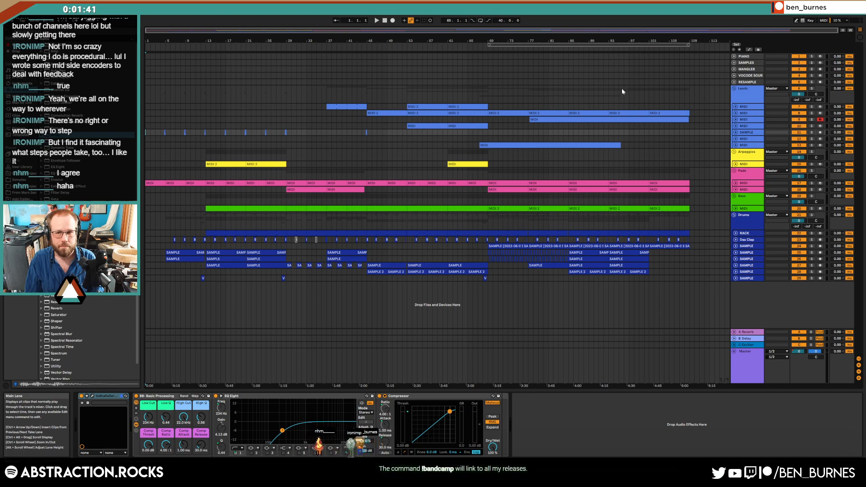
pyautogui.click(689, 55)
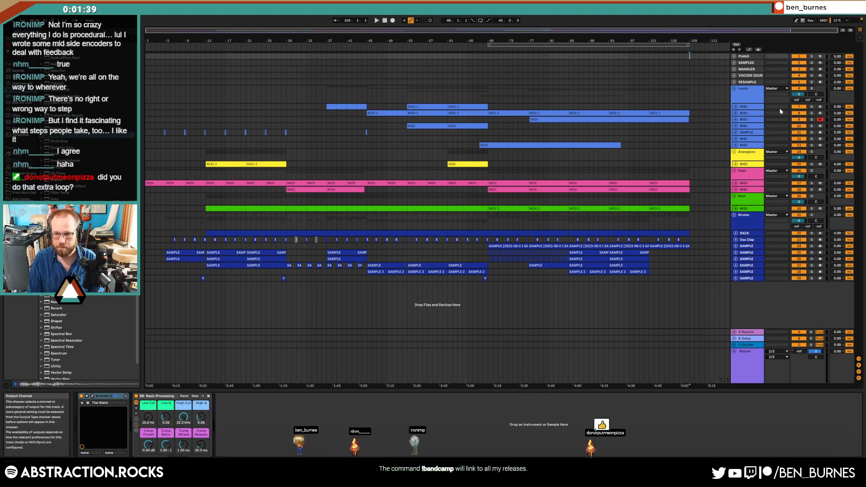
pyautogui.hotkey('shift', 'Home')
pyautogui.hotkey('ctrl', 'shift', 'm')
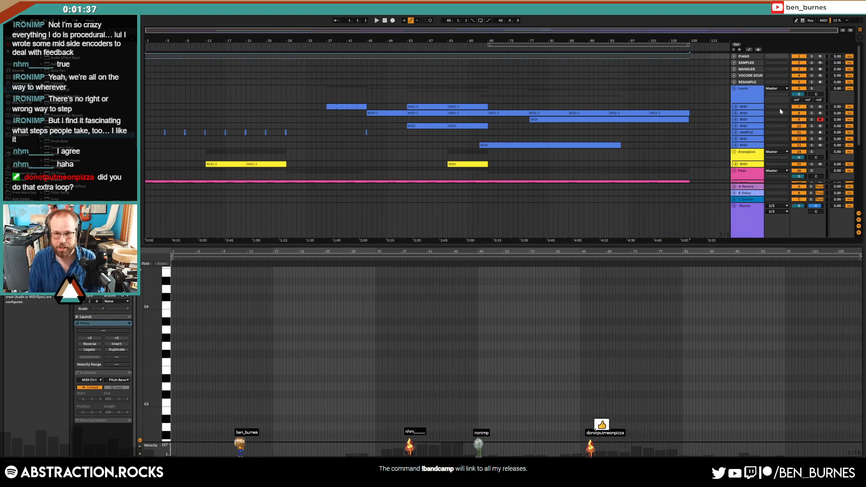
pyautogui.hotkey('shift', 'Tab')
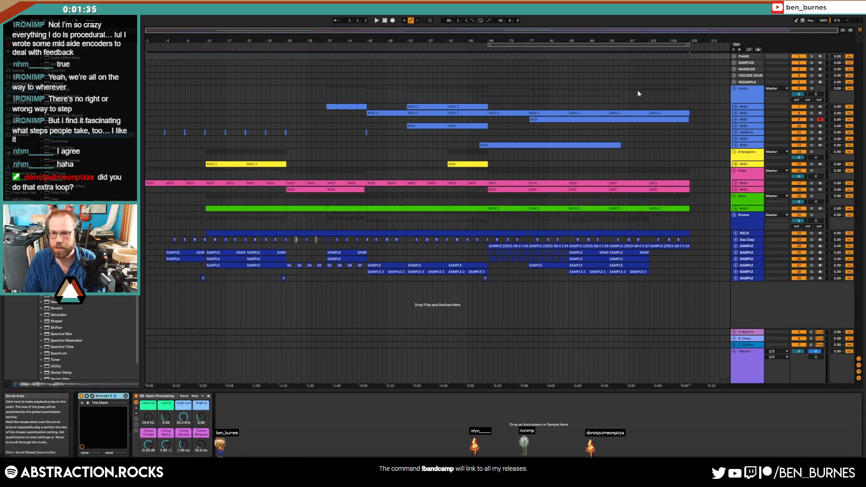
# - Listen to the ending from about bar 99 and check the last drum track's empty stretch after bar 101
pyautogui.click(654, 258)
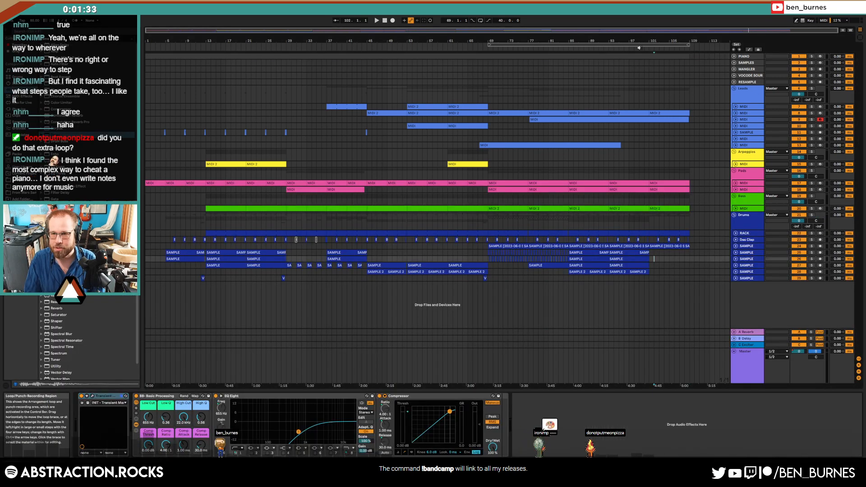
pyautogui.click(638, 48)
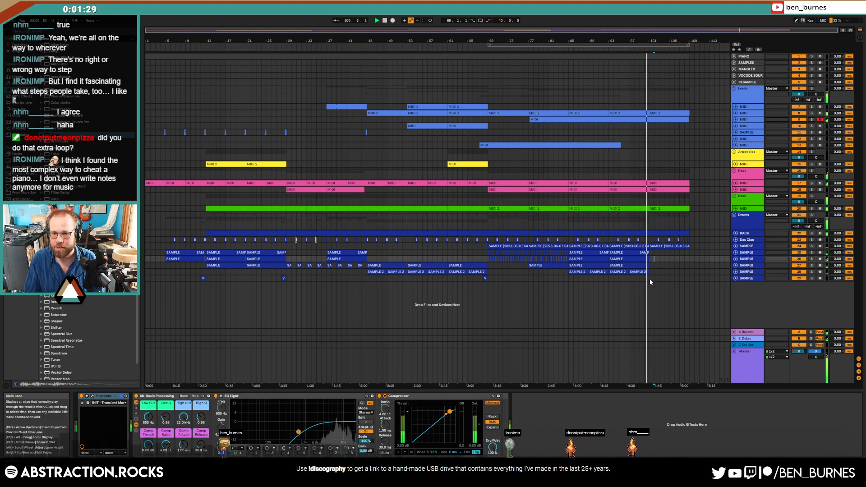
pyautogui.moveTo(648, 279); pyautogui.dragTo(719, 282)
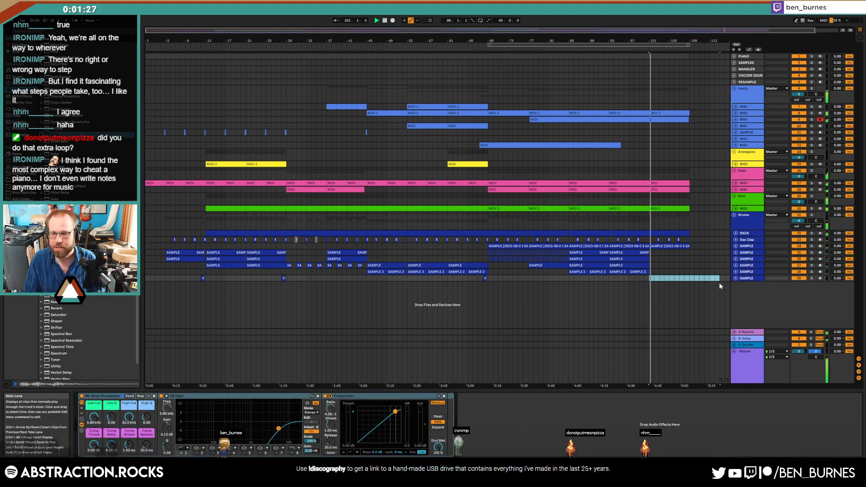
pyautogui.moveTo(661, 282)
pyautogui.mouseDown()
pyautogui.moveTo(647, 277)
pyautogui.moveTo(690, 280)
pyautogui.moveTo(646, 280)
pyautogui.moveTo(668, 280)
pyautogui.mouseUp()
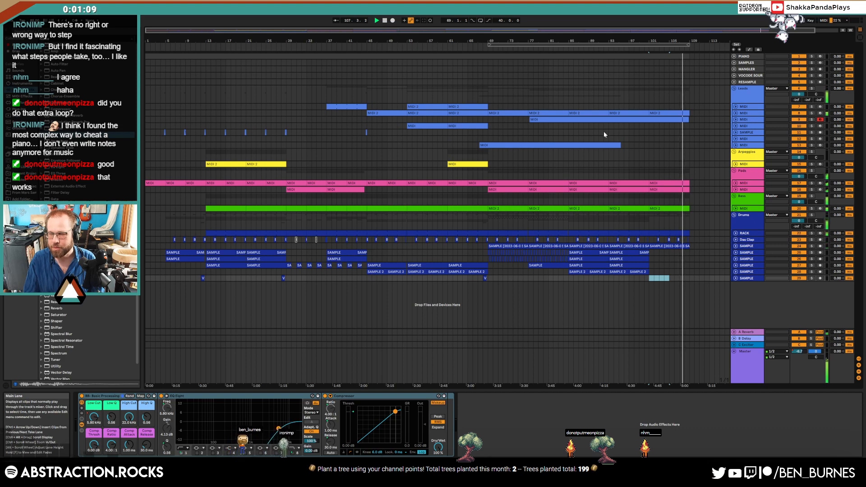
pyautogui.press('space')
# - Export the full 108-bar song from the Master as a 16-bit, 44100 Hz WAV file to the Desktop
pyautogui.click(645, 59)
pyautogui.hotkey('ctrl', 'shift', 'r')
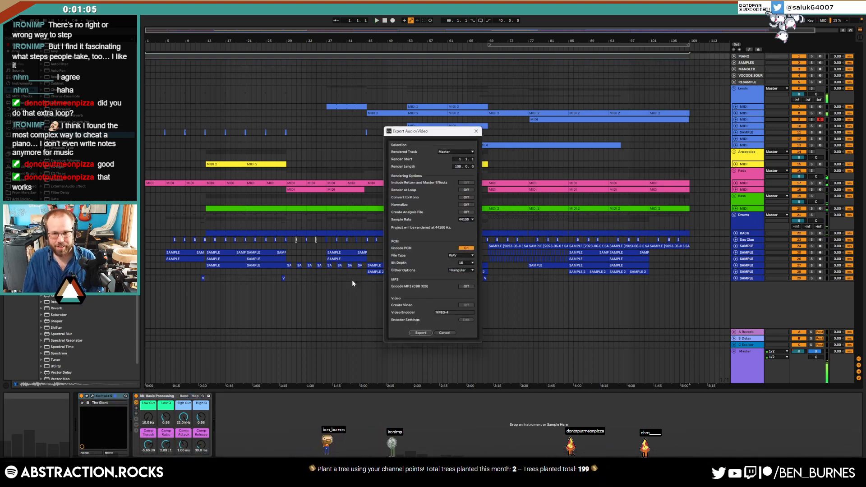
pyautogui.click(420, 333)
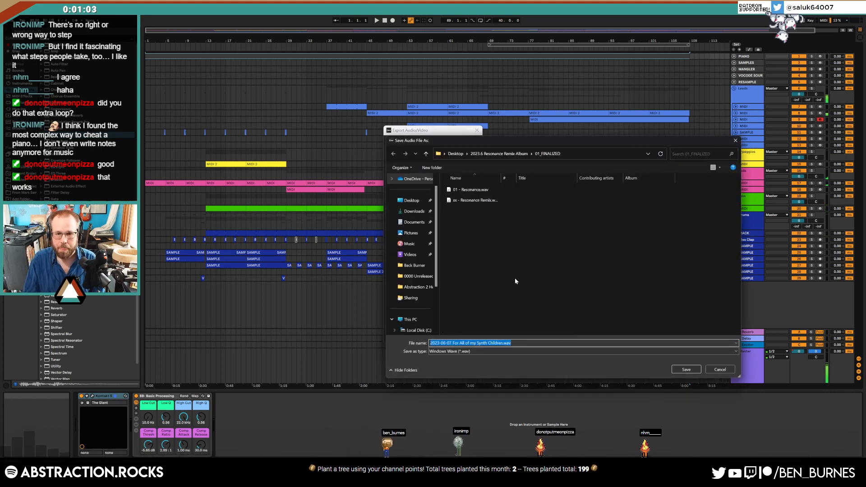
pyautogui.click(409, 203)
pyautogui.click(687, 370)
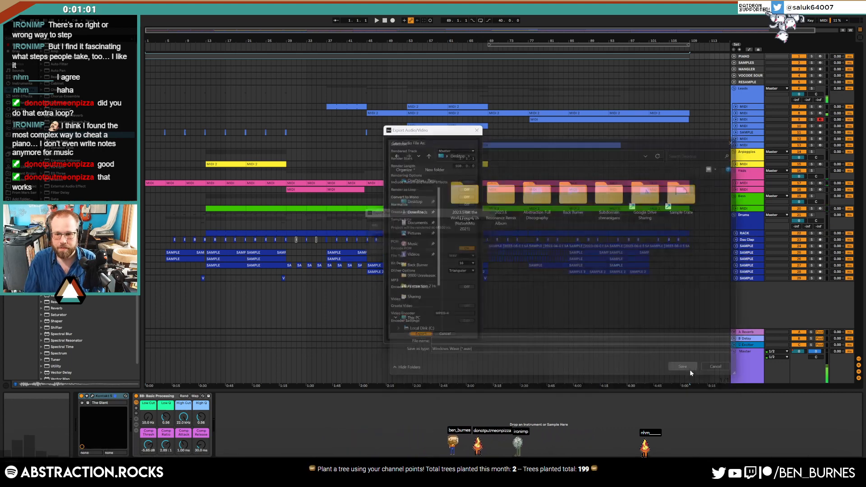
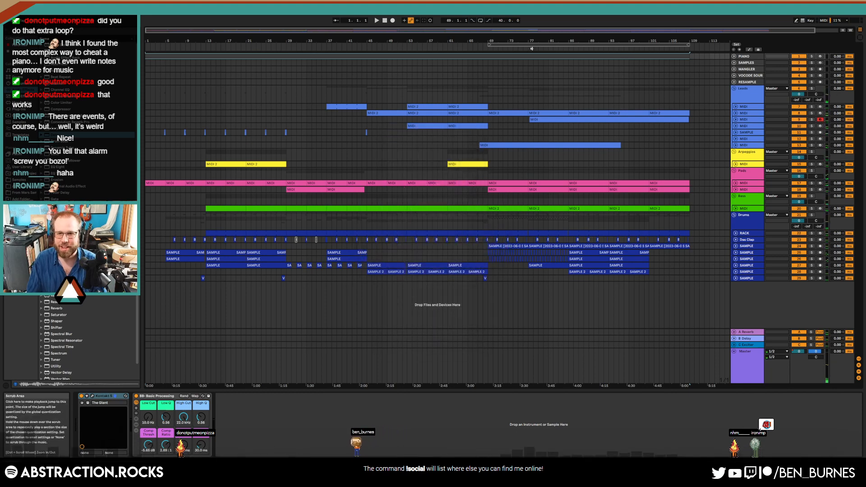
# - Set the loop region to bars 13 to 101, enable looping and listen across the loop point from about bar 97
pyautogui.moveTo(583, 44); pyautogui.dragTo(542, 44)
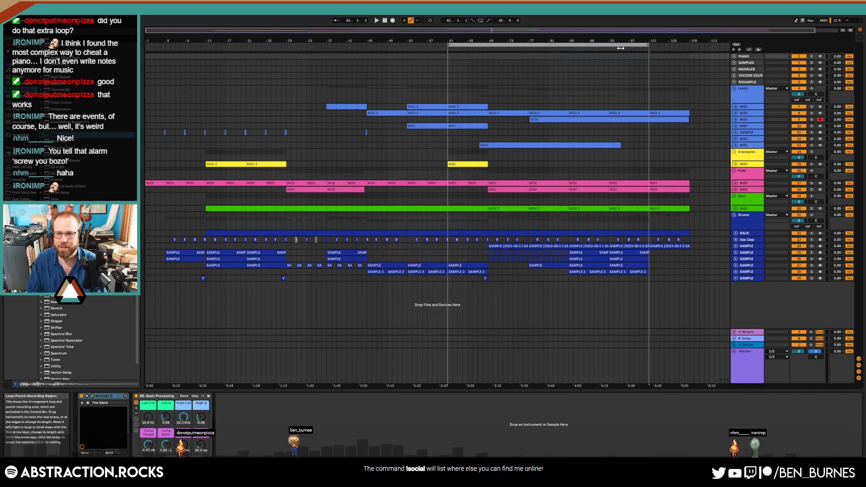
pyautogui.moveTo(447, 44); pyautogui.dragTo(207, 61)
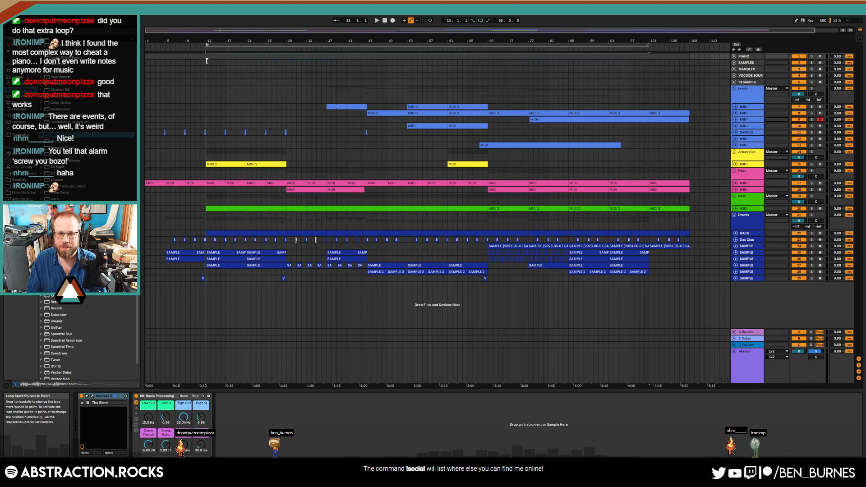
pyautogui.click(481, 20)
pyautogui.click(632, 55)
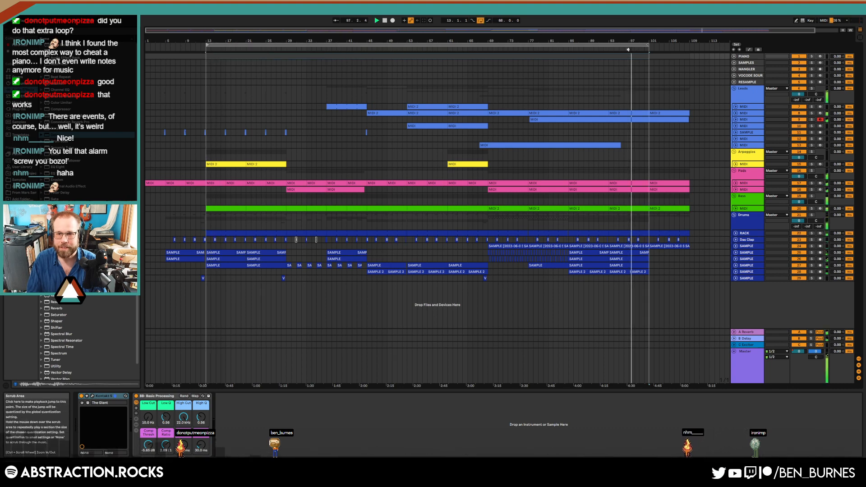
# - Unfold the third lead track and the bass track, shorten the loop to end at bar 69, and listen across the loop point
pyautogui.click(735, 119)
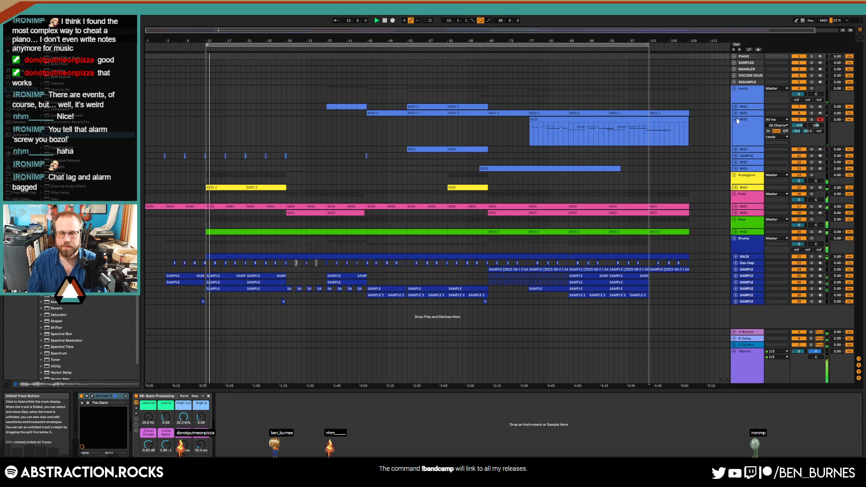
pyautogui.click(736, 231)
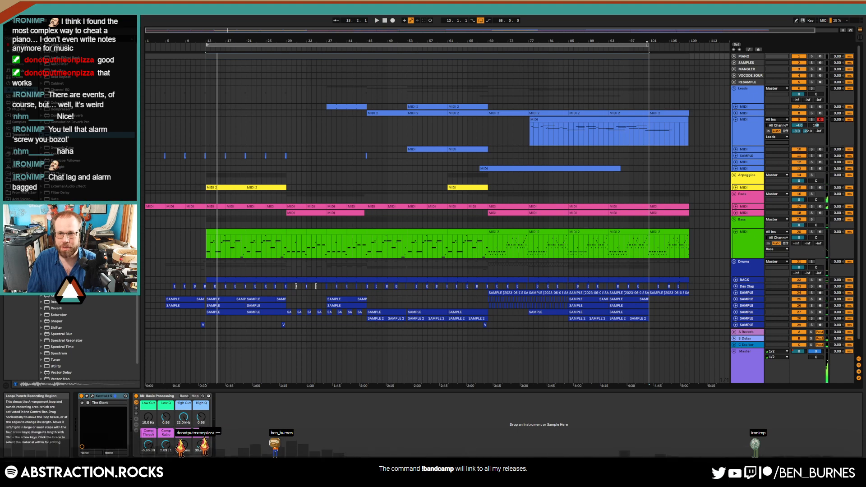
pyautogui.moveTo(648, 45); pyautogui.dragTo(488, 49)
pyautogui.click(473, 48)
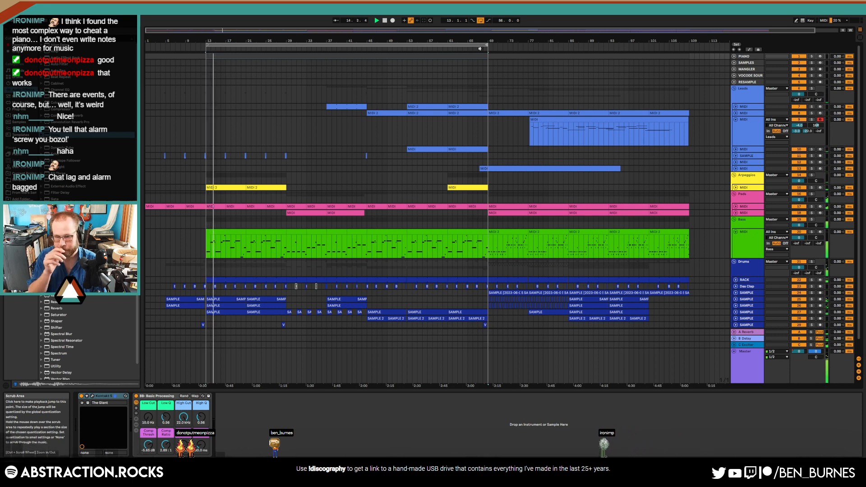
# - Export bars 13 to 69 with Render as Loop on, as "2023-06-07 For All of my Synth Children loop 1.wav" on the Desktop
pyautogui.click(475, 44)
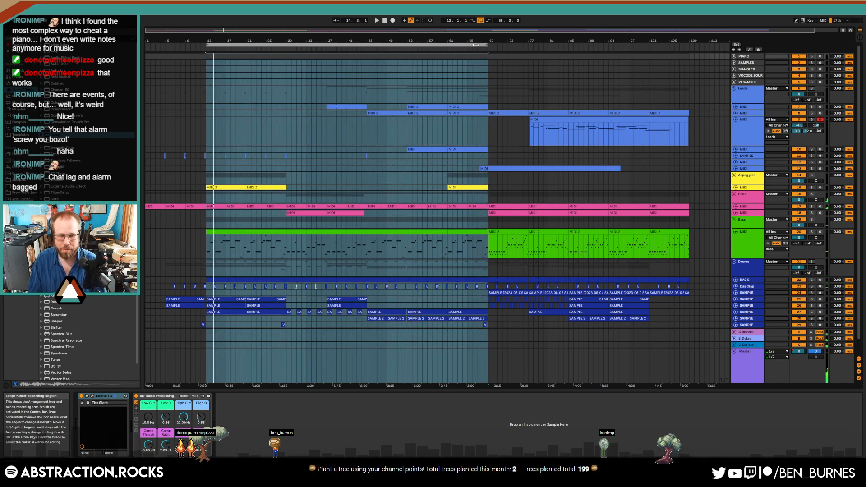
pyautogui.hotkey('ctrl', 'shift', 'r')
pyautogui.click(467, 189)
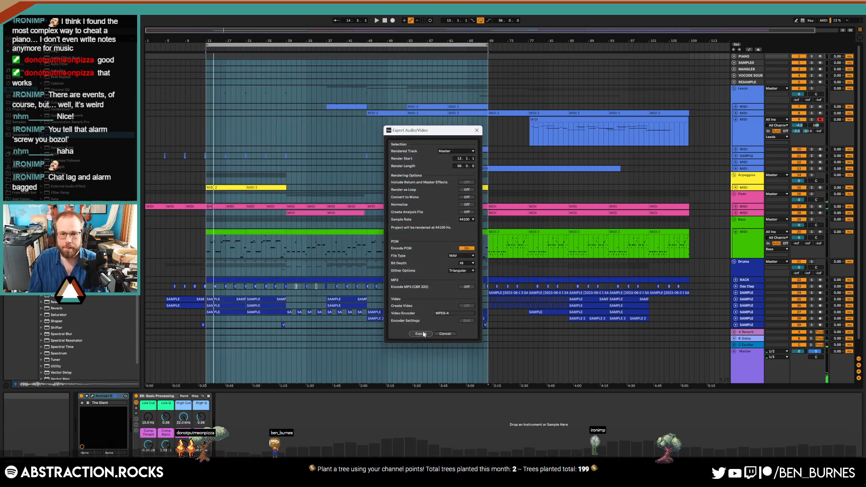
pyautogui.click(420, 333)
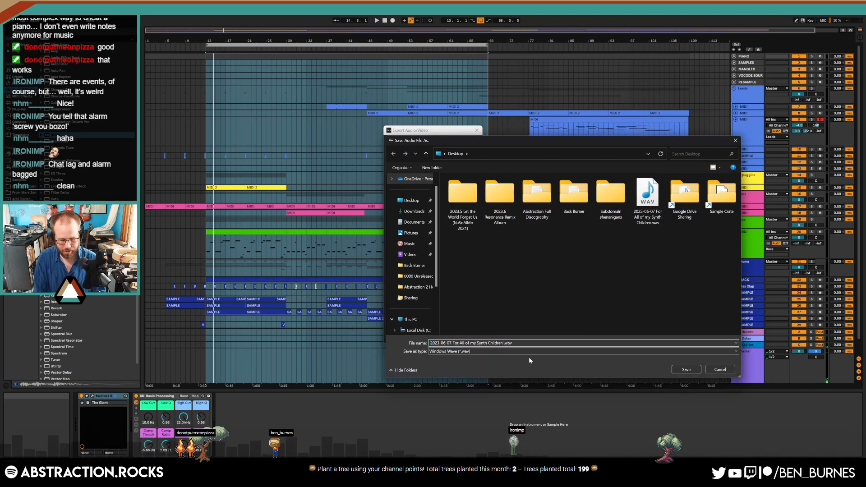
pyautogui.write('loop 1')
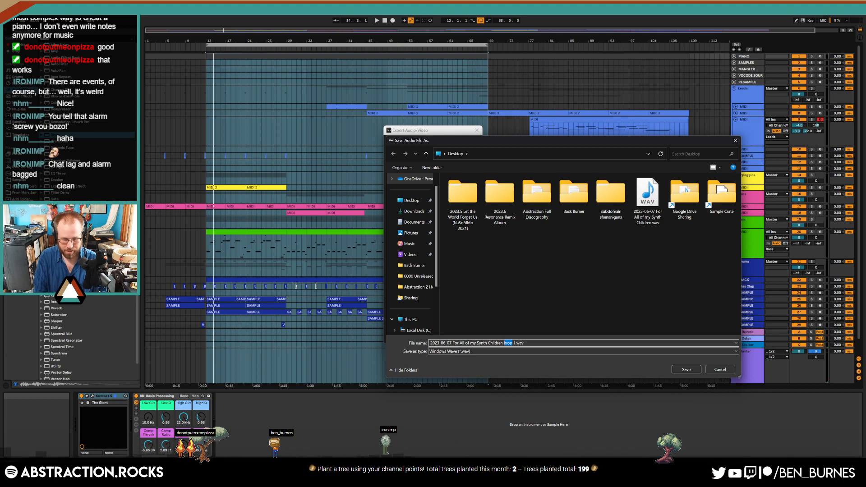
pyautogui.press('Return')
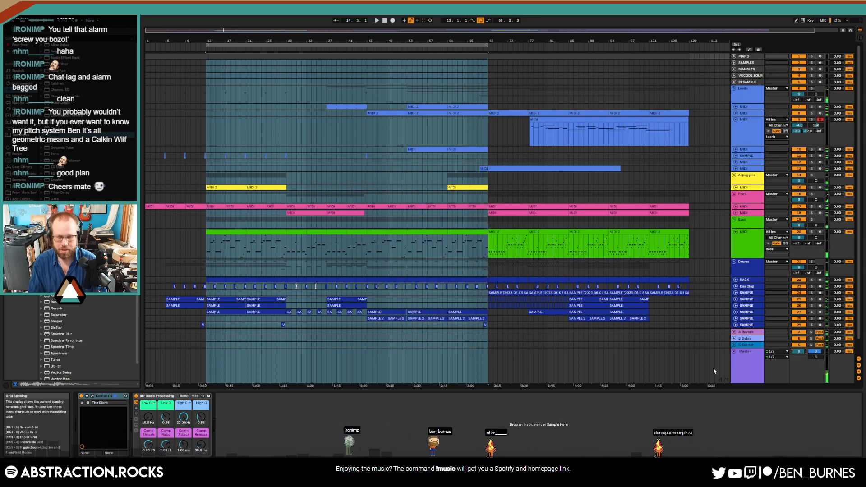
# - Remove the end point of the master volume fade-out and play the ending with the loop set to bars 69 to 109
pyautogui.press('a')
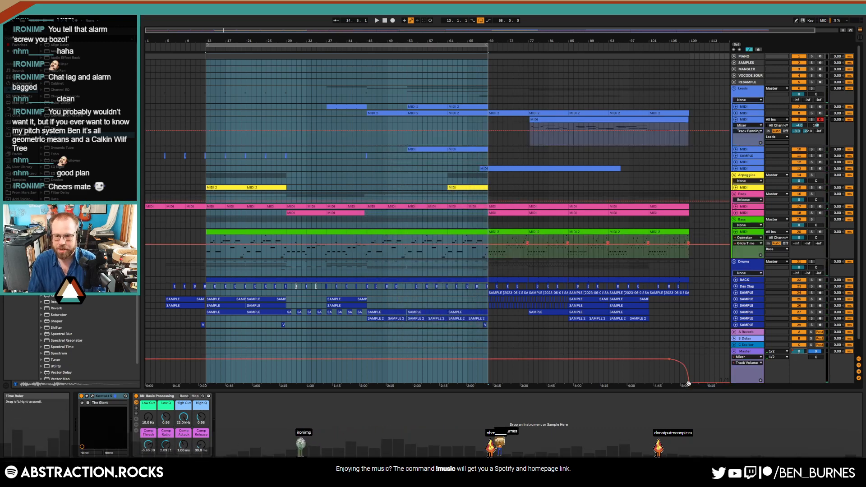
pyautogui.click(688, 382)
pyautogui.click(677, 230)
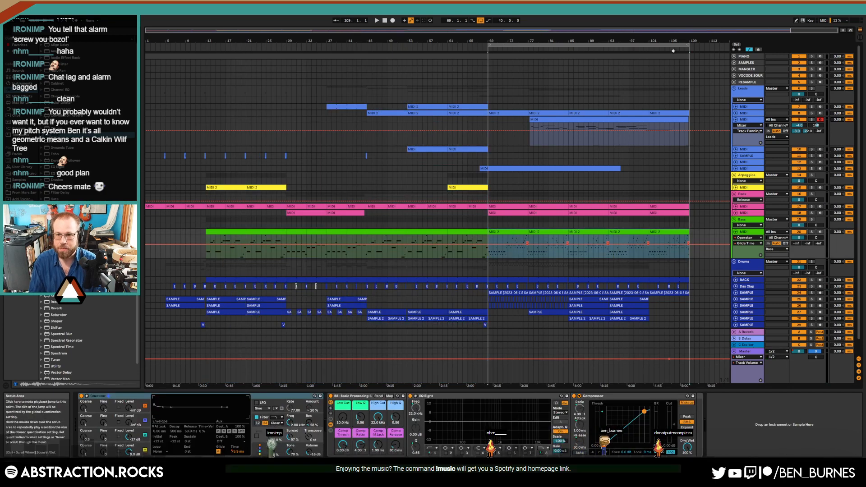
pyautogui.press('space')
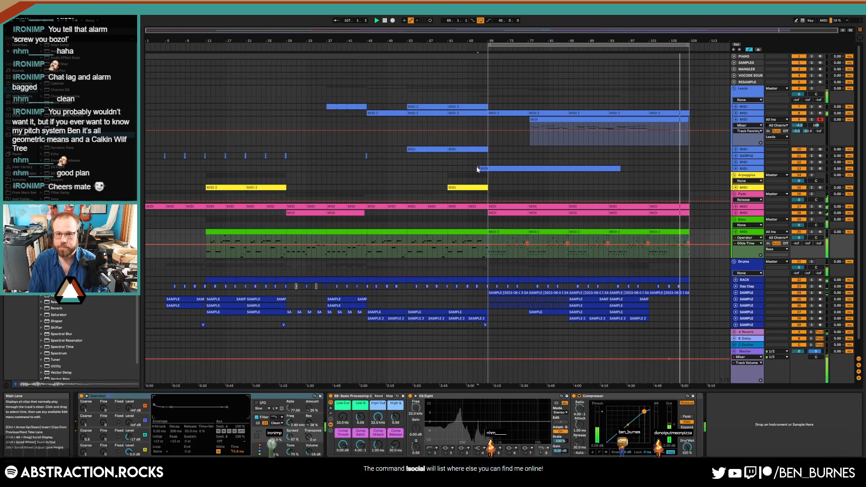
# - Copy the opening pickup of the last lead track's MIDI clip to about bar 107, just before the loop end
pyautogui.click(682, 170)
pyautogui.hotkey('ctrl', 'v')
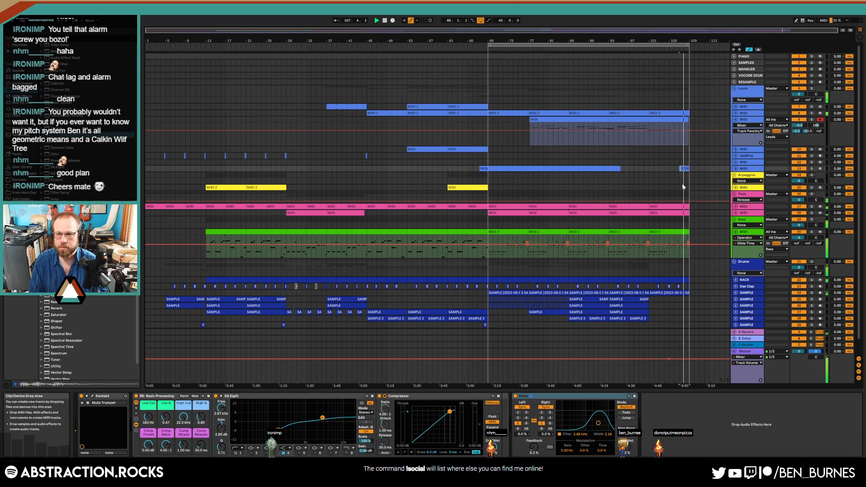
pyautogui.hotkey('ctrl', 'z')
pyautogui.hotkey('ctrl', 'v')
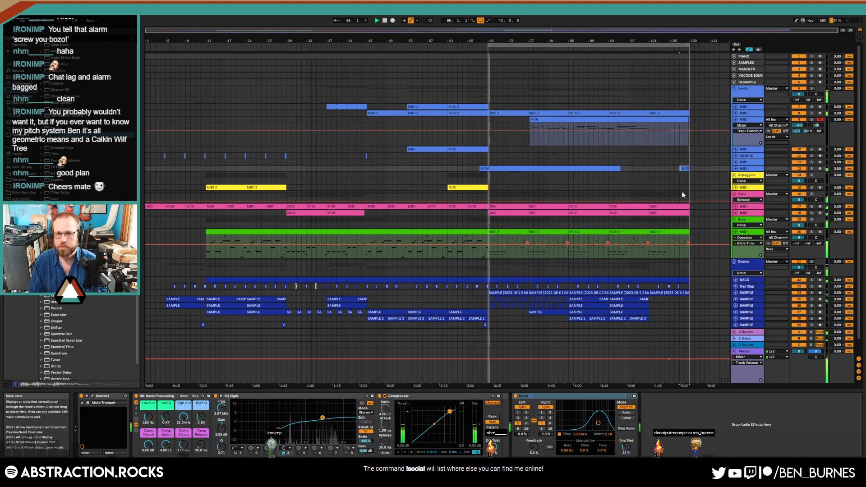
# - Export bars 69 to 109 with Render as Loop on, as "2023-06-07 For All of my Synth Children LOOP 2.wav" on the Desktop
pyautogui.click(622, 45)
pyautogui.hotkey('ctrl', 'shift', 'r')
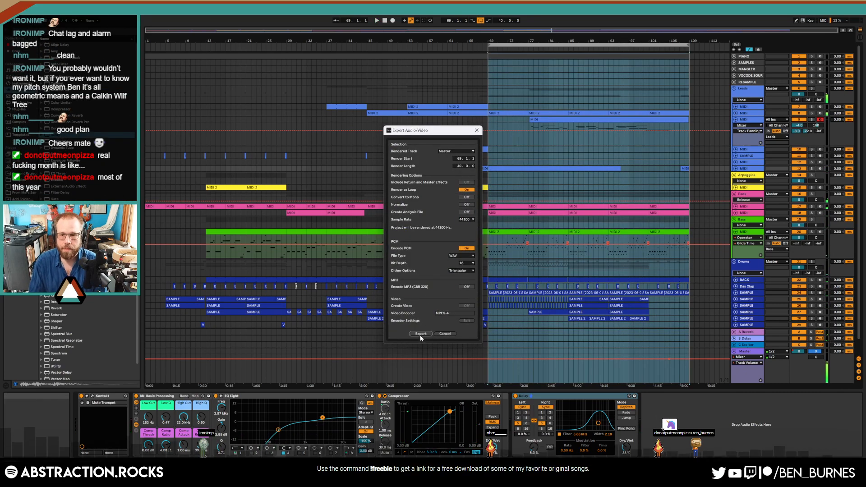
pyautogui.click(420, 334)
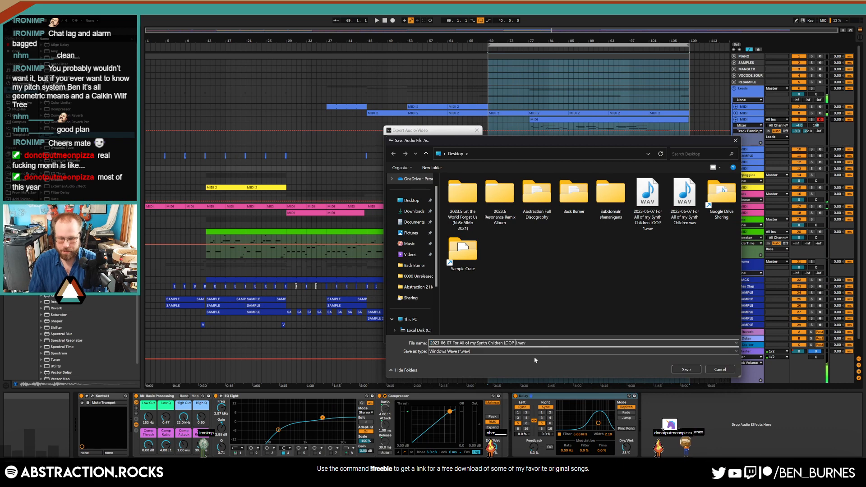
pyautogui.press('Return')
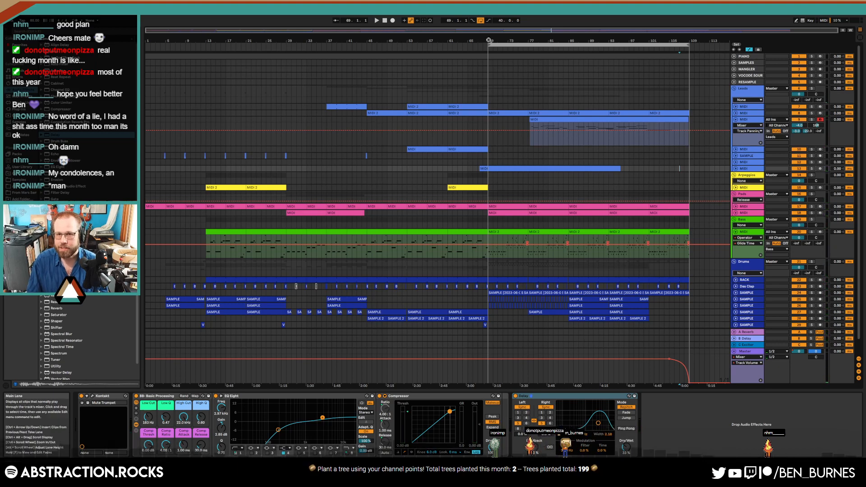
# - Extend the loop to span bars 1 to 109, then save the project with media files from elsewhere, other Projects and the User Library collected
pyautogui.moveTo(489, 45); pyautogui.dragTo(141, 47)
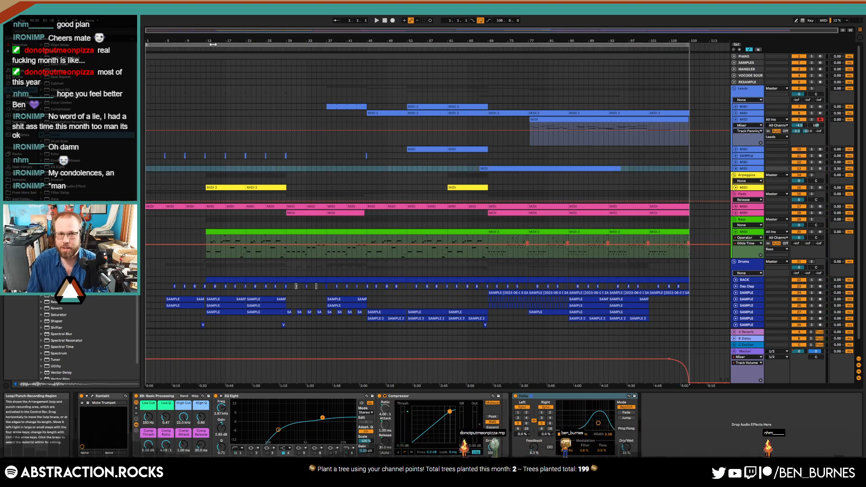
pyautogui.click(185, 48)
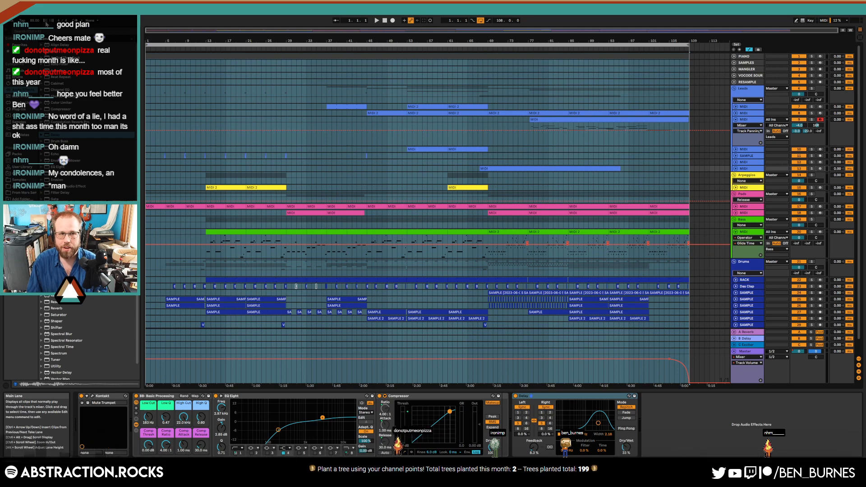
pyautogui.click(8, 11)
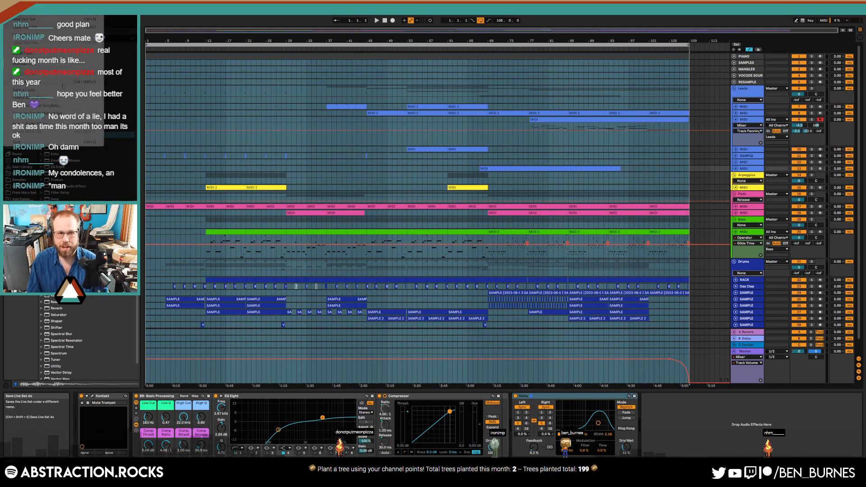
pyautogui.click(28, 97)
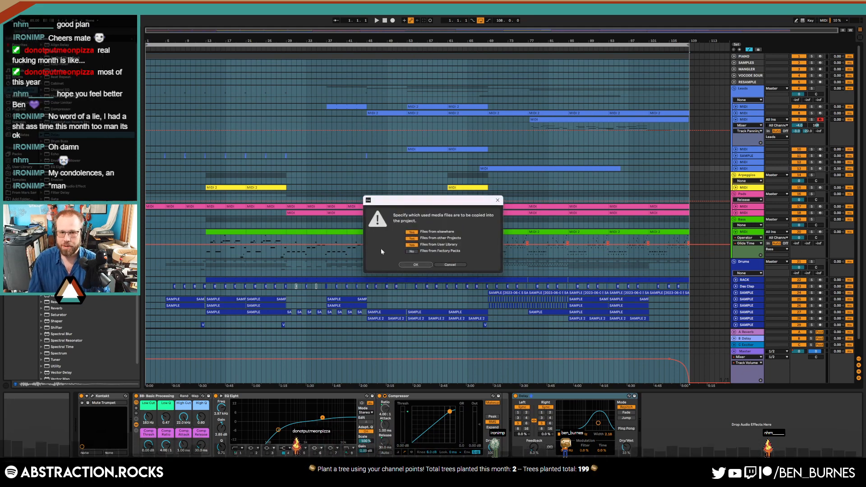
pyautogui.click(409, 264)
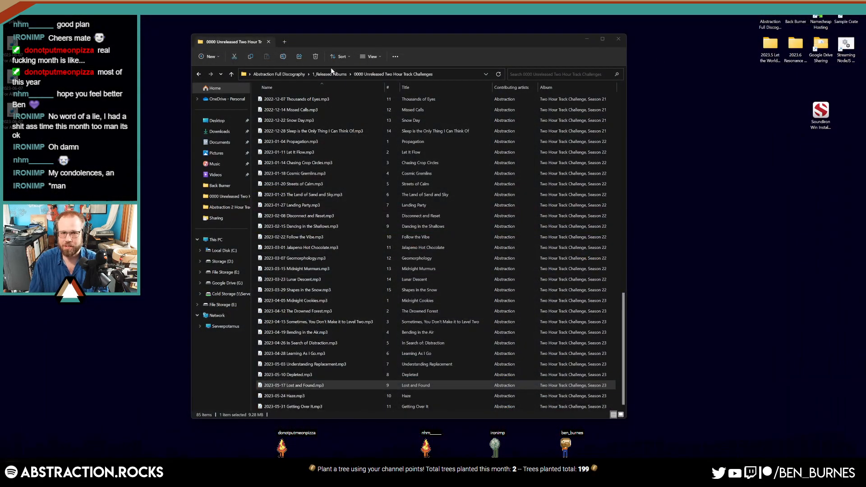
# - Switch to File Explorer and examine the 2023 folders in 1_Released Albums alongside the 2023.5 and 2023.6 album folders on the desktop
pyautogui.click(335, 74)
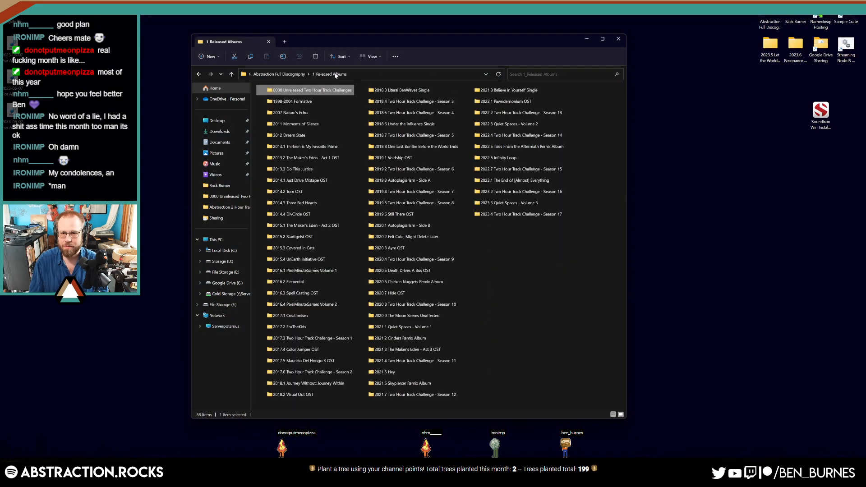
pyautogui.moveTo(547, 244); pyautogui.dragTo(546, 181)
pyautogui.click(554, 235)
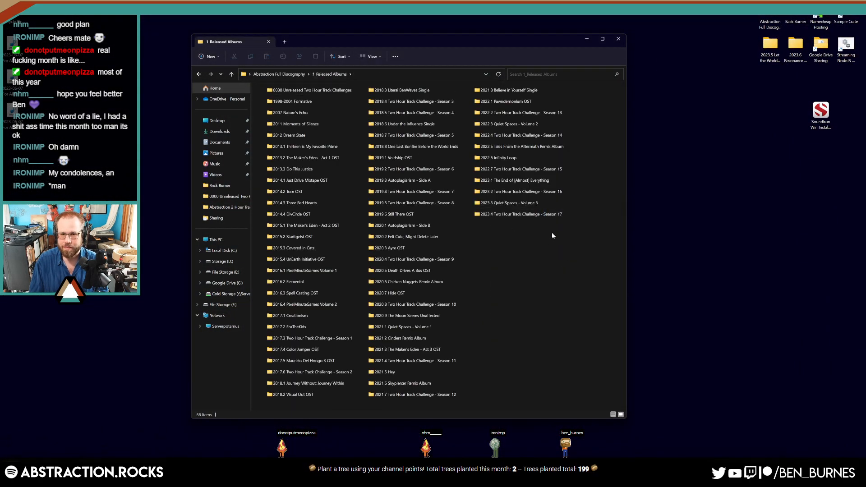
pyautogui.click(540, 204)
pyautogui.click(557, 218)
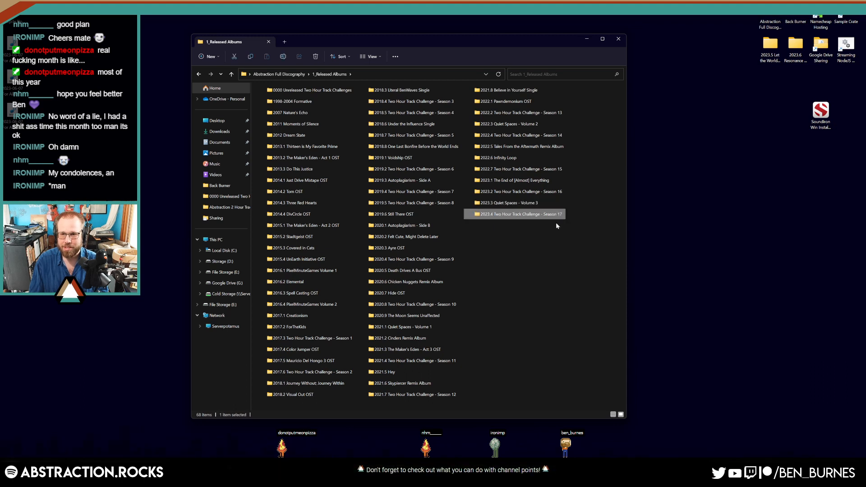
pyautogui.click(763, 60)
pyautogui.click(793, 49)
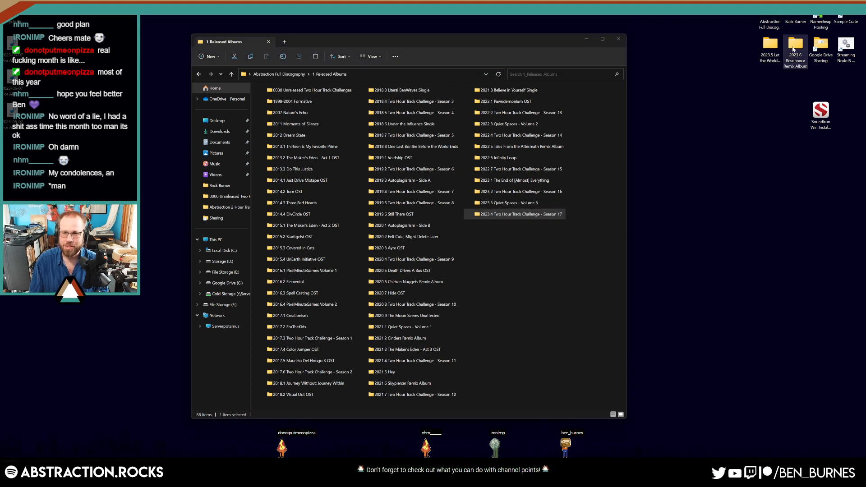
pyautogui.moveTo(543, 252); pyautogui.dragTo(525, 181)
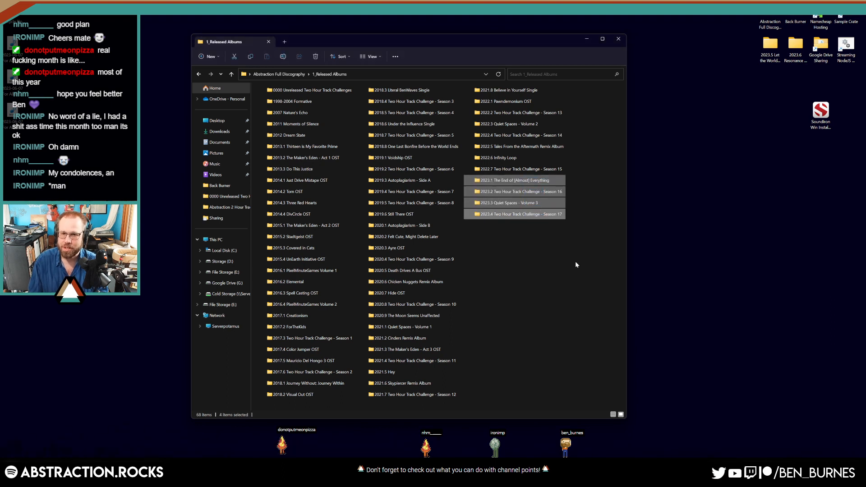
pyautogui.moveTo(731, 83); pyautogui.dragTo(794, 50)
pyautogui.click(756, 128)
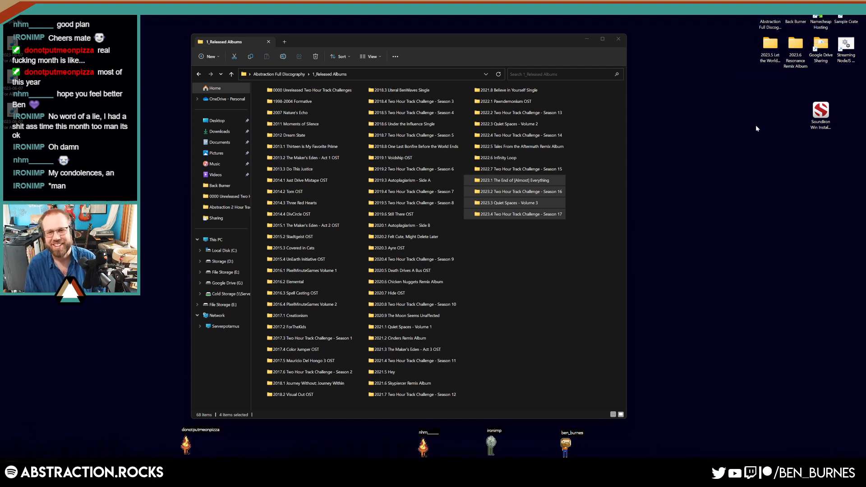
pyautogui.click(597, 270)
pyautogui.click(65, 139)
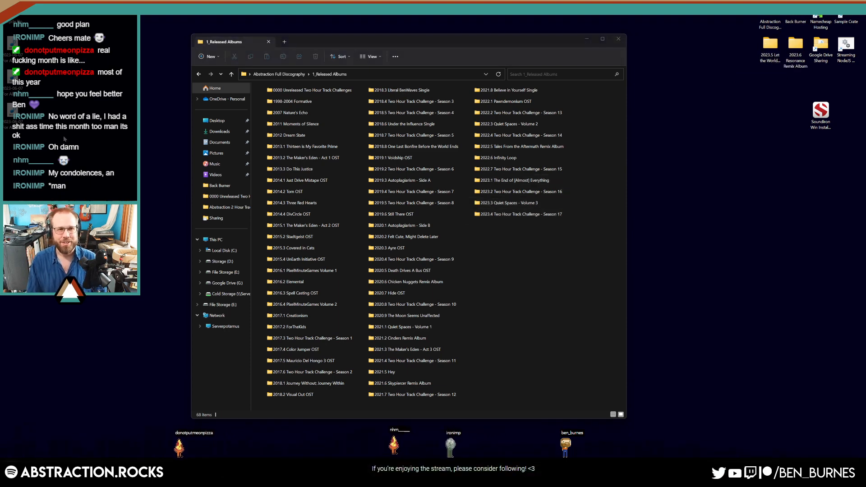
pyautogui.click(586, 38)
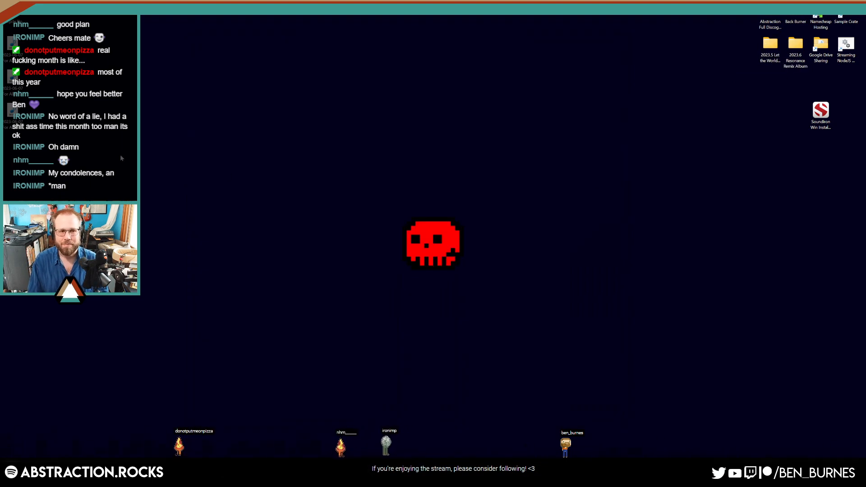
# - Move the three exported WAV files to a clear area of the desktop and launch Audacity
pyautogui.moveTo(120, 156); pyautogui.dragTo(7, 42)
pyautogui.moveTo(8, 43); pyautogui.dragTo(159, 176)
pyautogui.click(245, 236)
pyautogui.moveTo(166, 223); pyautogui.dragTo(217, 192)
pyautogui.moveTo(170, 253); pyautogui.dragTo(252, 190)
pyautogui.press('super')
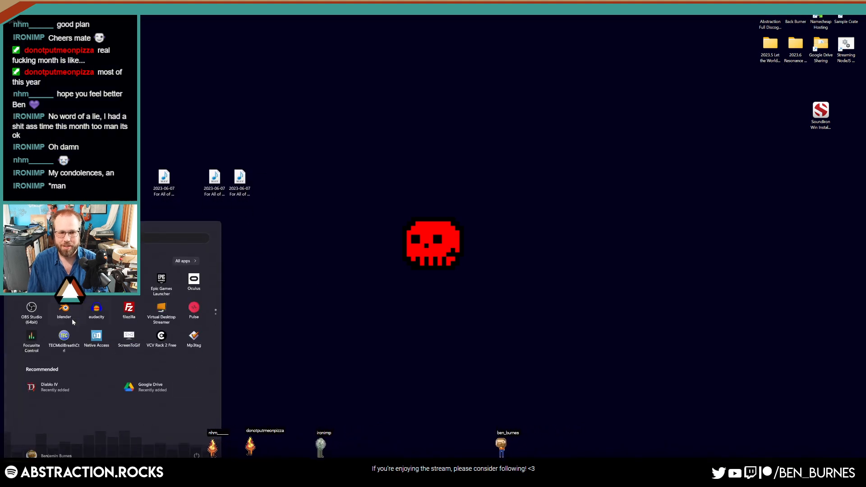
pyautogui.click(96, 310)
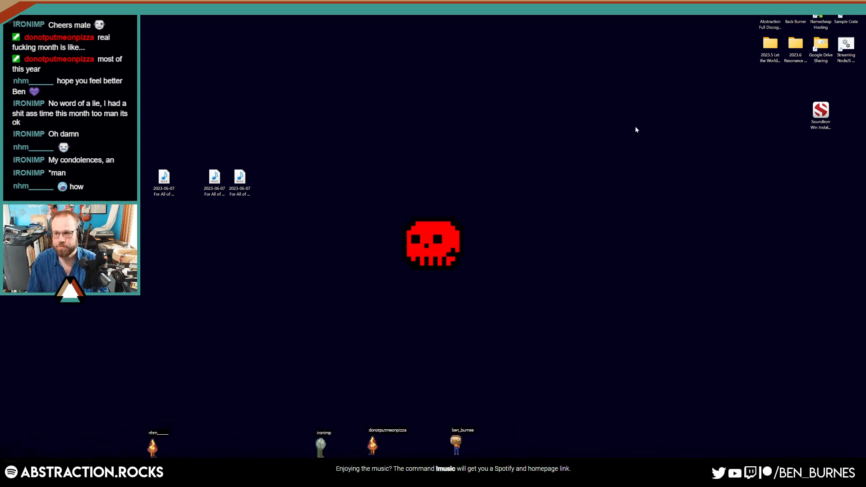
# - Look inside the folder "2023.5 Let the World Forget Us (NaSoAlMo 2021)" and its 00_EPHEMERA subfolder
pyautogui.doubleClick(770, 45)
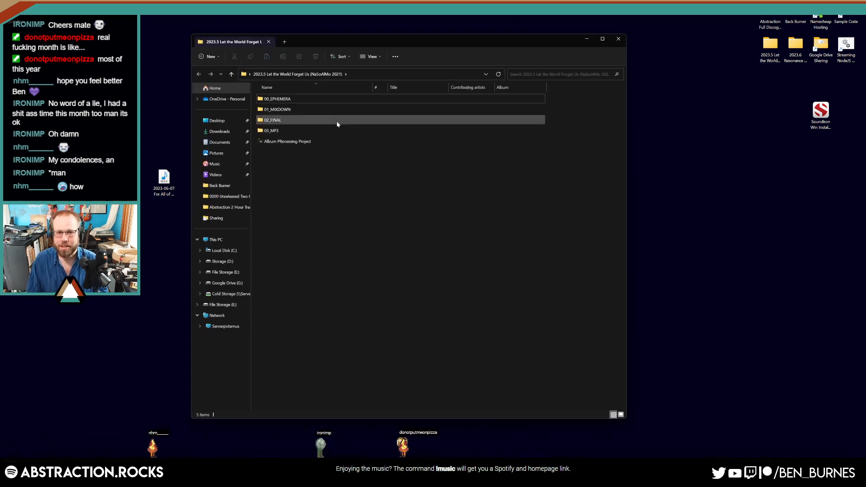
pyautogui.doubleClick(304, 100)
pyautogui.hotkey('alt', 'Left')
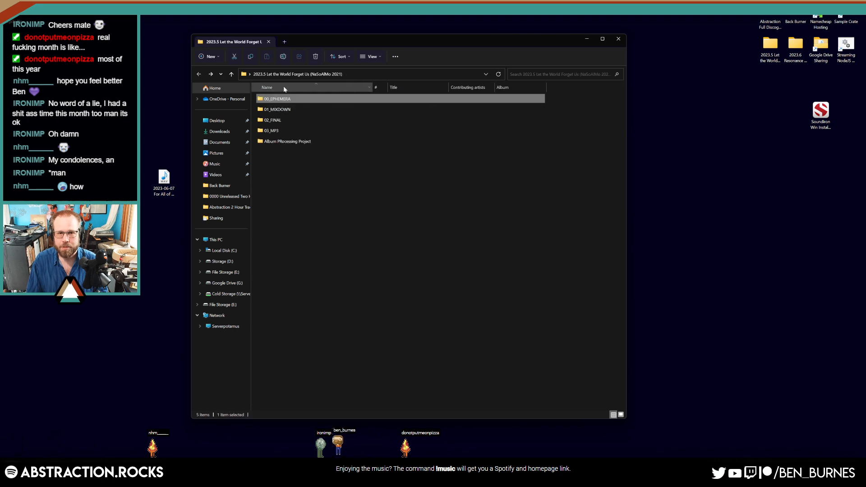
pyautogui.click(618, 39)
# - Open 1_Released Albums in Abstraction Full Discography and review the releases from 2023.1 to 2023.4 one by one
pyautogui.doubleClick(769, 45)
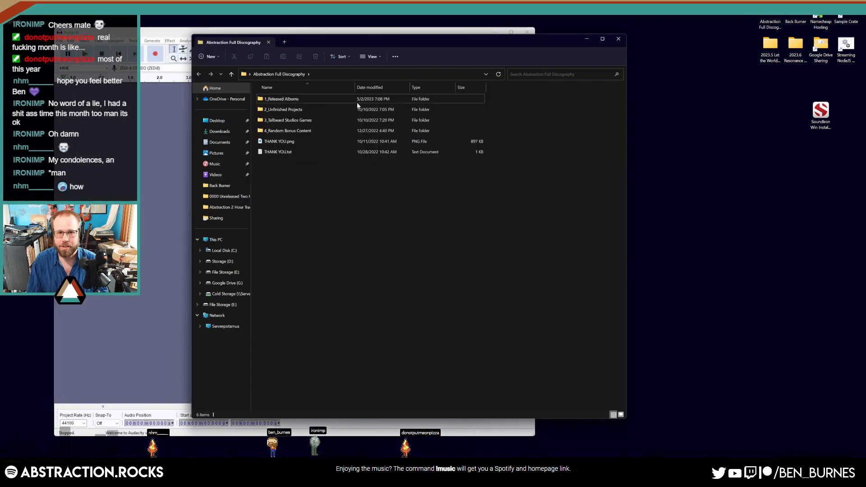
pyautogui.click(285, 99)
pyautogui.doubleClick(285, 99)
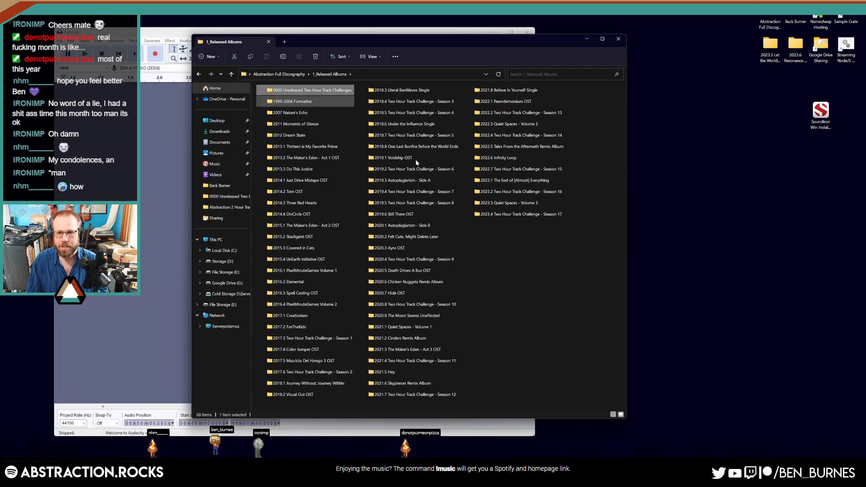
pyautogui.click(522, 186)
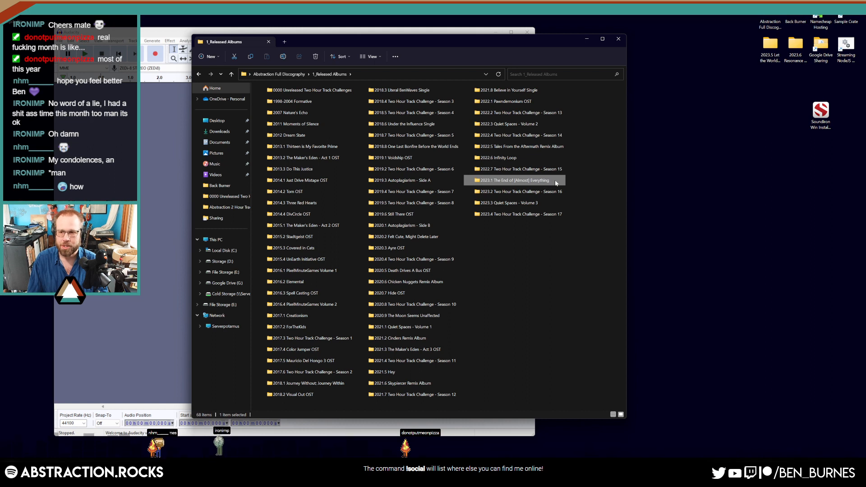
pyautogui.click(556, 192)
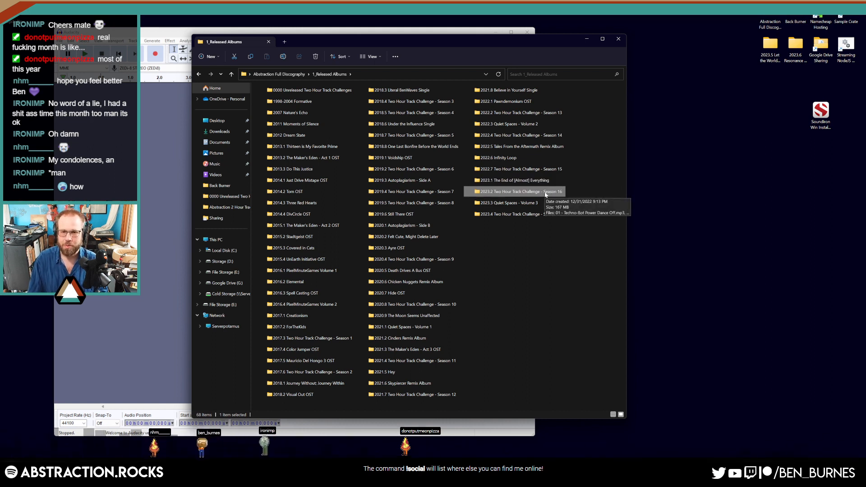
pyautogui.press('Down')
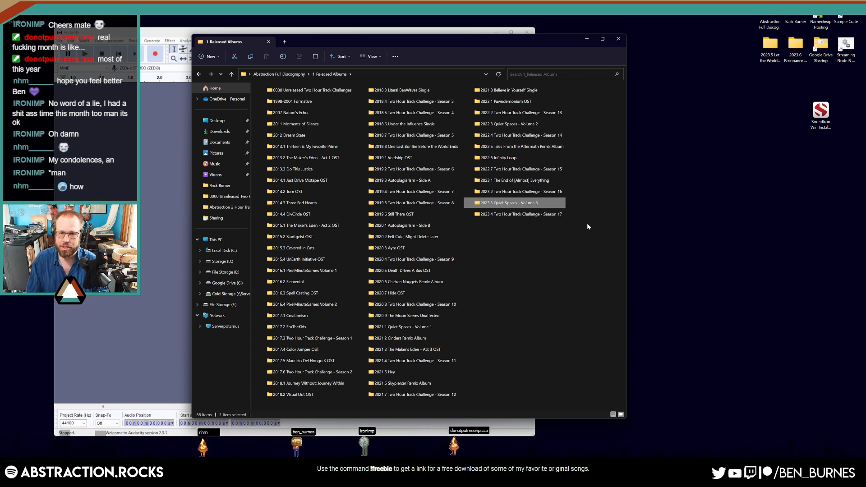
pyautogui.click(558, 217)
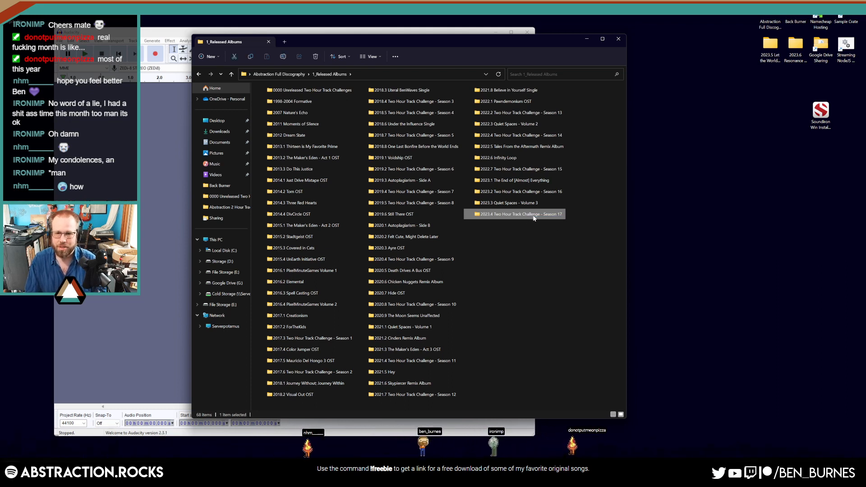
pyautogui.click(767, 64)
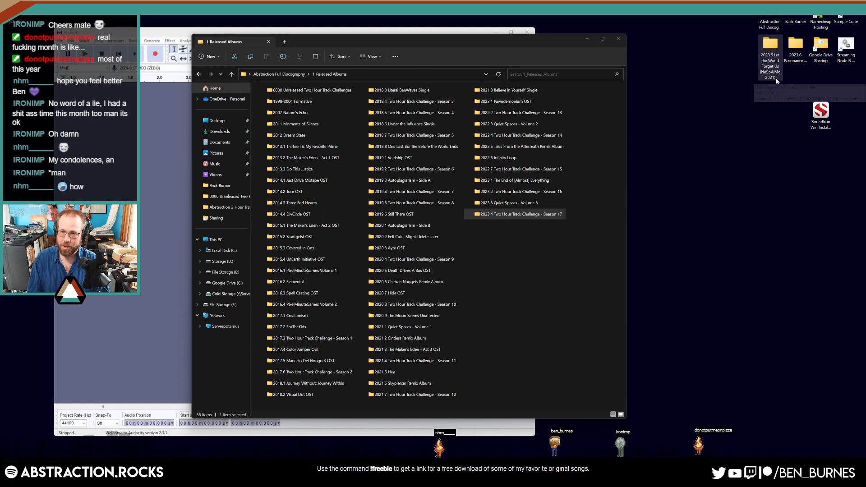
pyautogui.moveTo(799, 84); pyautogui.dragTo(689, 133)
pyautogui.click(593, 258)
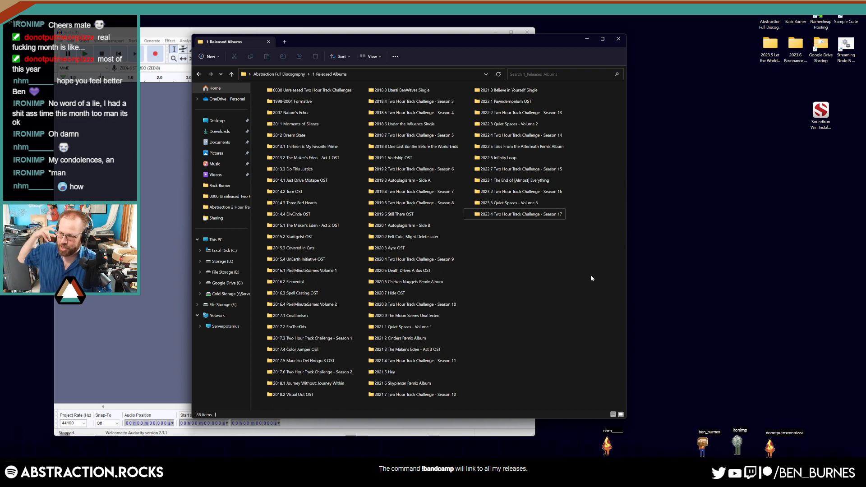
pyautogui.click(618, 38)
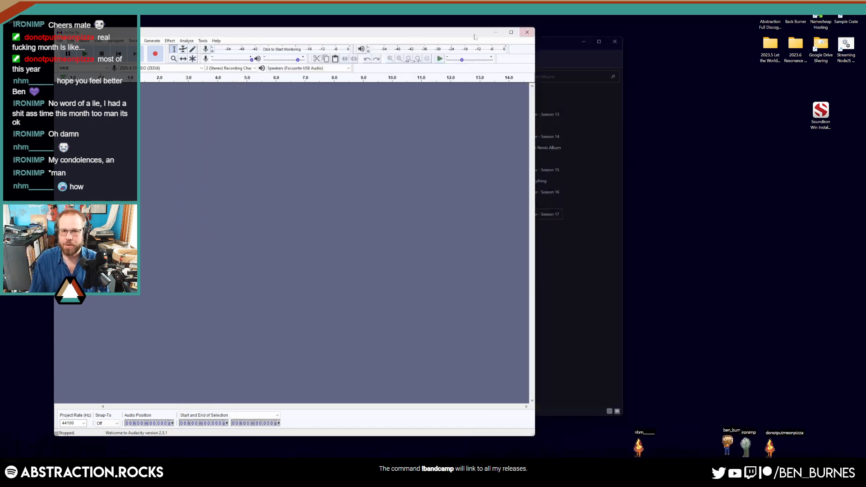
# - Import the full-length 2023-06-07 For All of my Synth Children.wav and start exporting it as WAV to the desktop, overwriting the existing file
pyautogui.moveTo(435, 32); pyautogui.dragTo(632, 64)
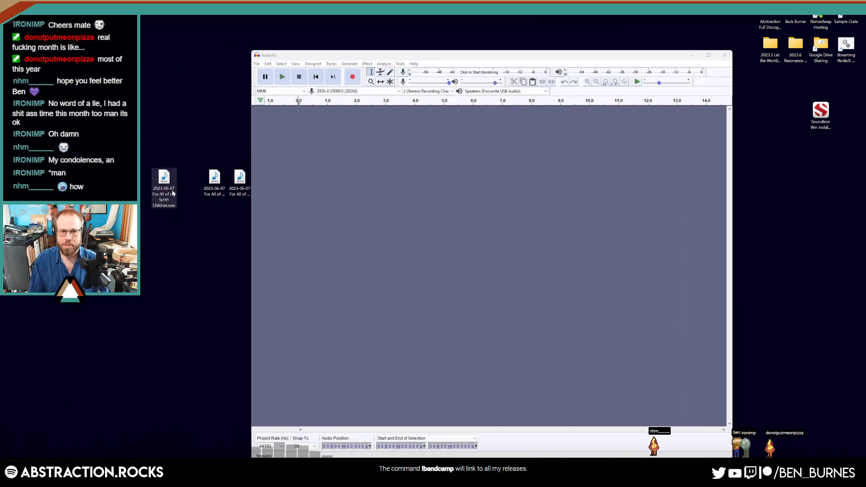
pyautogui.moveTo(171, 190); pyautogui.dragTo(489, 274)
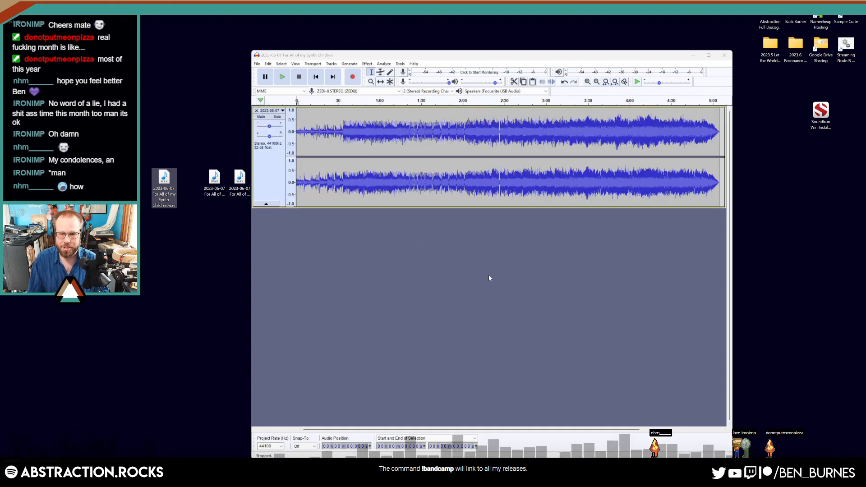
pyautogui.click(257, 64)
pyautogui.moveTo(295, 118)
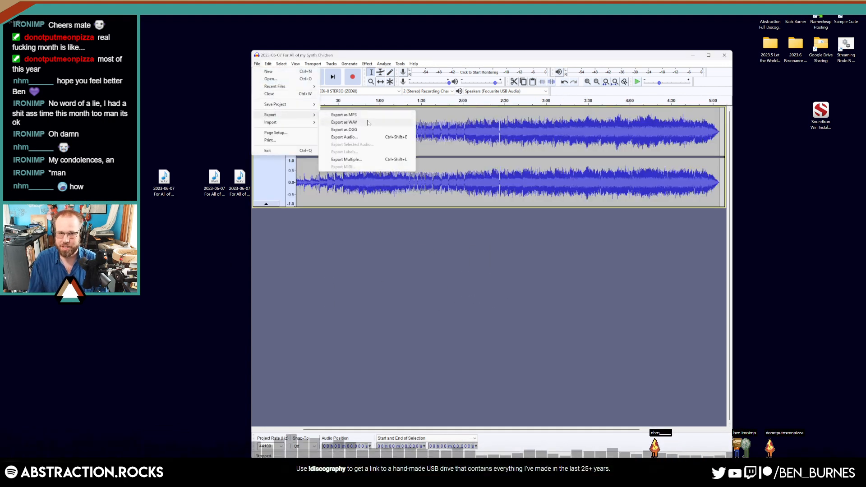
pyautogui.click(344, 121)
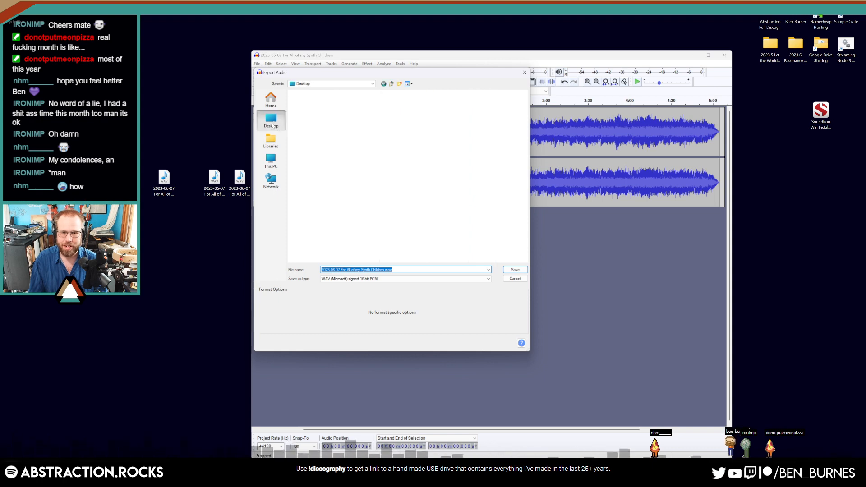
pyautogui.click(270, 120)
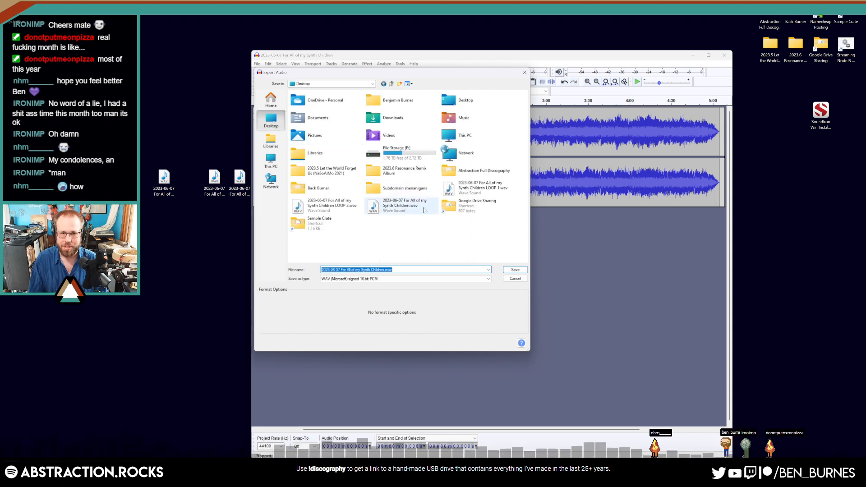
pyautogui.click(514, 270)
pyautogui.click(543, 260)
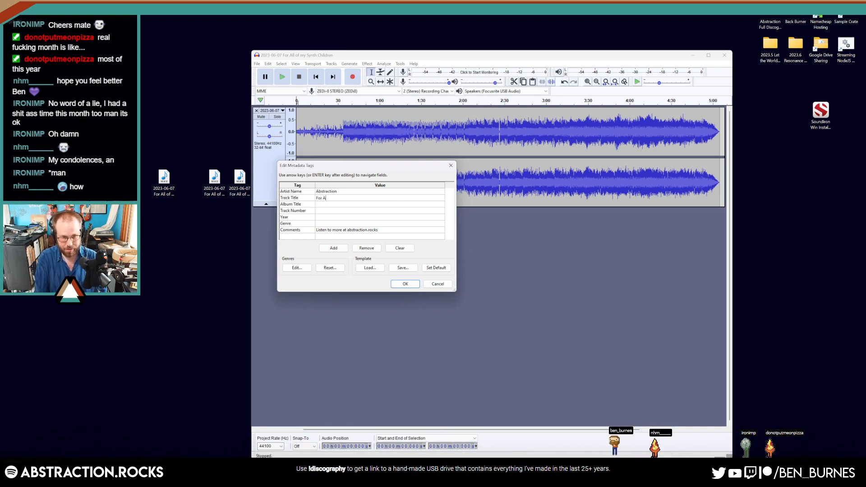
# - Set the track title tag to "For All of My Synth Children" and the album title to "Two Hour Track Challenge, Season 23"
pyautogui.write('For All ')
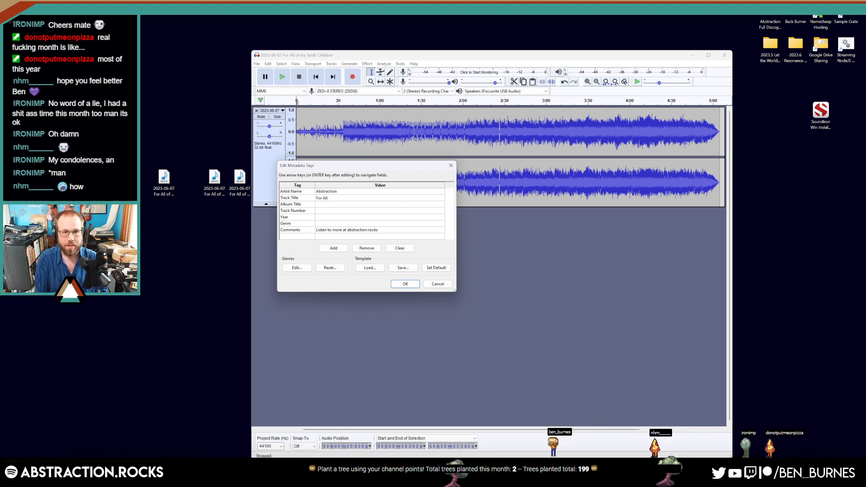
pyautogui.write('of My Synth Children')
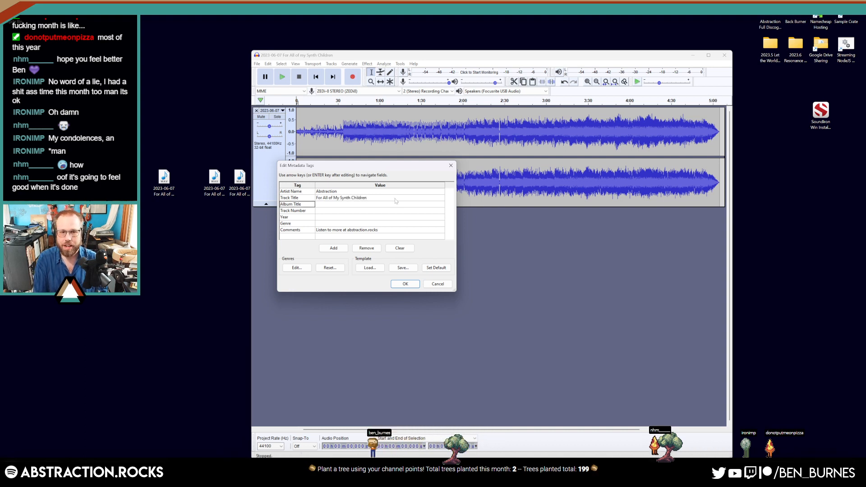
pyautogui.press('Tab')
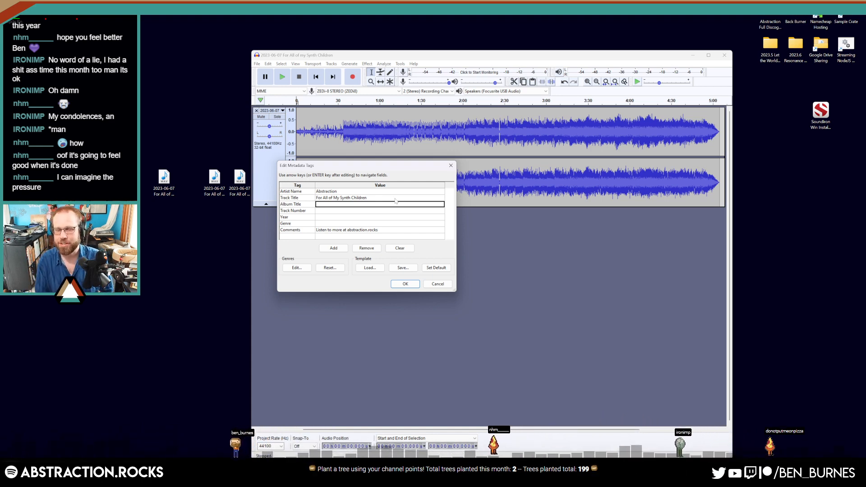
pyautogui.write('Two Hour')
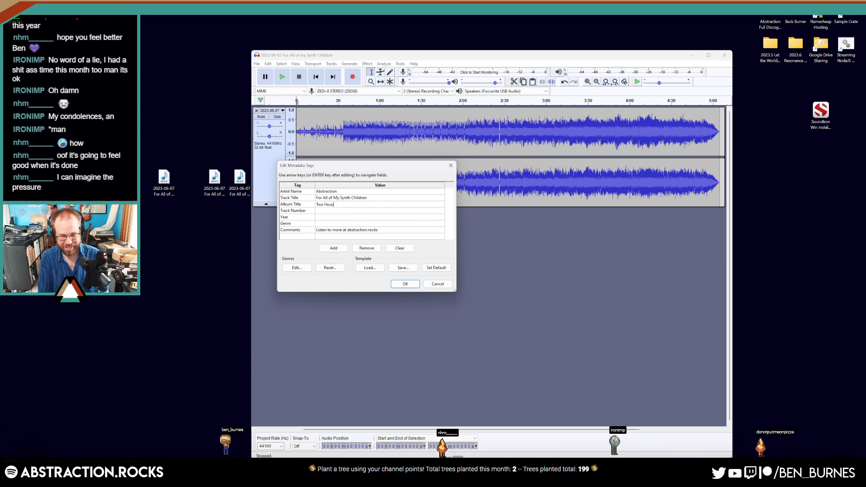
pyautogui.write(' Track Challenge, S')
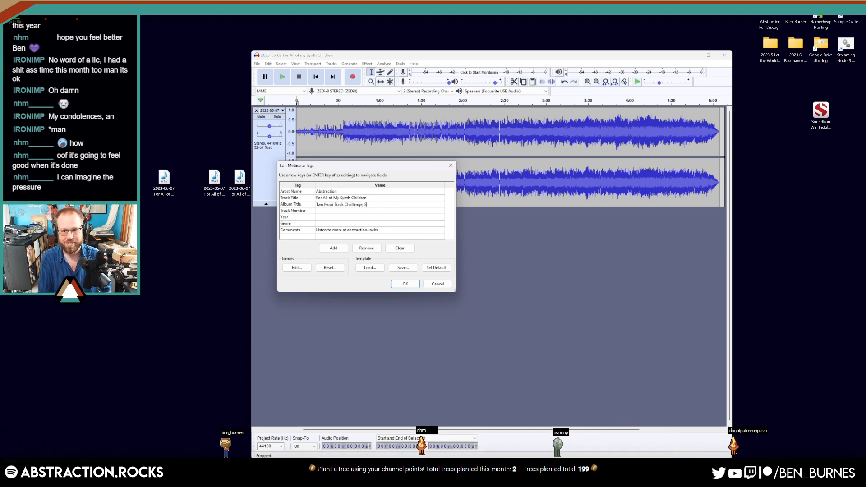
pyautogui.write('eason 23')
pyautogui.press('Return')
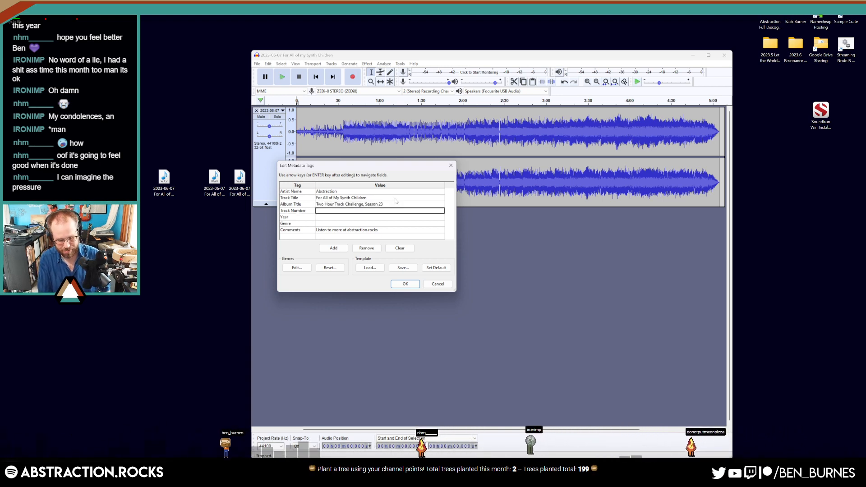
# - Check the Season 23 track numbers in 1_Released Albums > 0000 Unreleased Two Hour Track Challenges, keeping the metadata tags in view
pyautogui.doubleClick(769, 11)
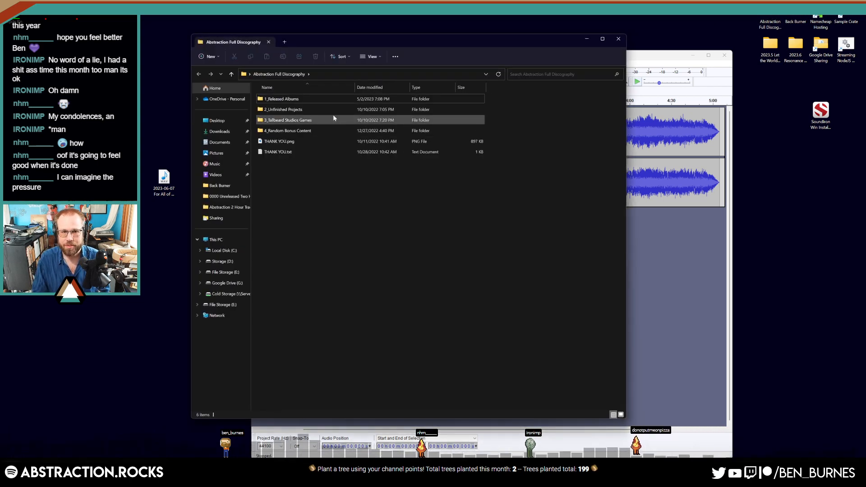
pyautogui.doubleClick(325, 96)
pyautogui.doubleClick(320, 92)
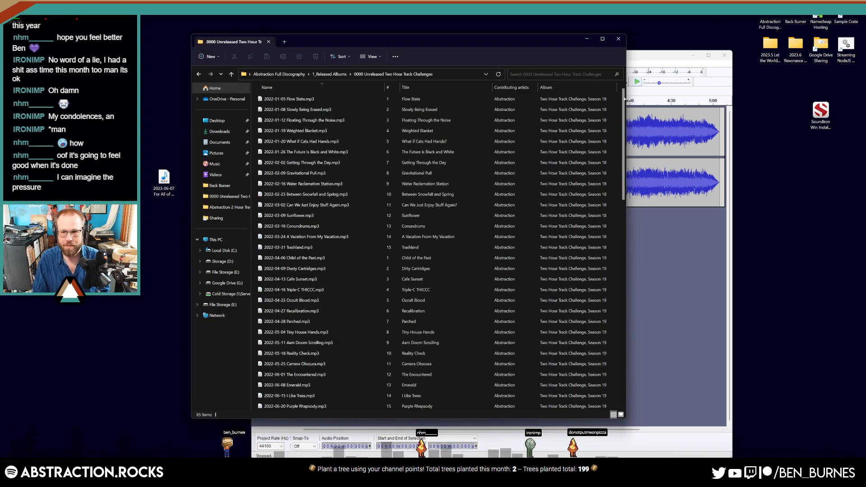
pyautogui.moveTo(623, 108); pyautogui.dragTo(632, 335)
pyautogui.moveTo(416, 42); pyautogui.dragTo(637, 62)
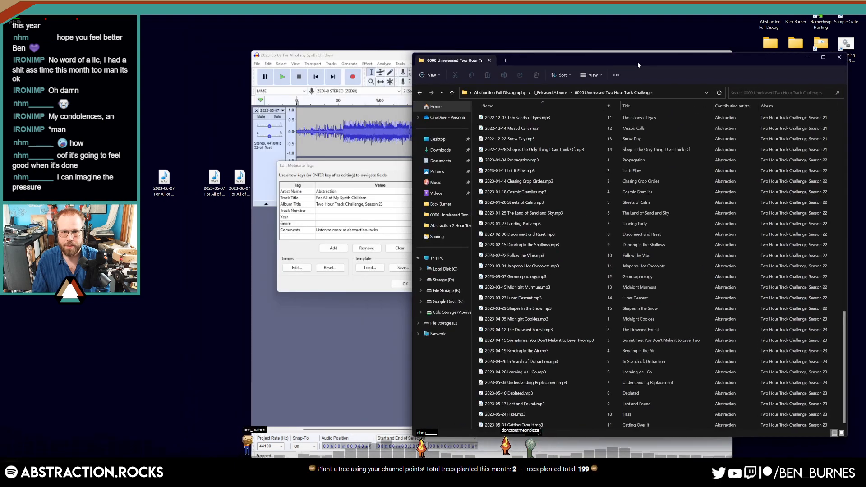
# - Set track number 12, year 2023 and genre Progressive Ambient Jazz, and complete the WAV export
pyautogui.click(345, 214)
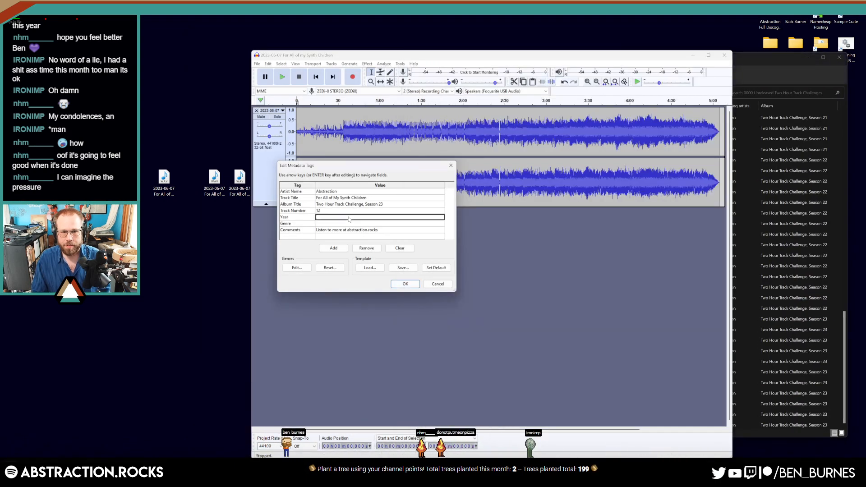
pyautogui.press('Return')
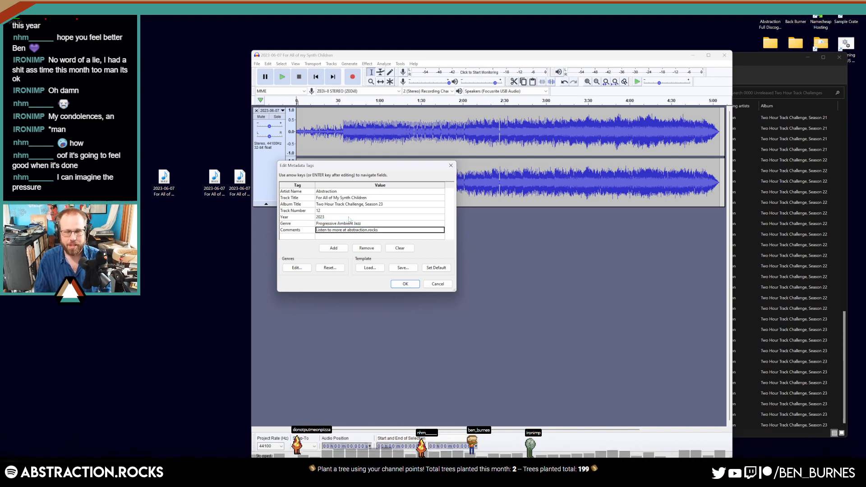
pyautogui.click(404, 284)
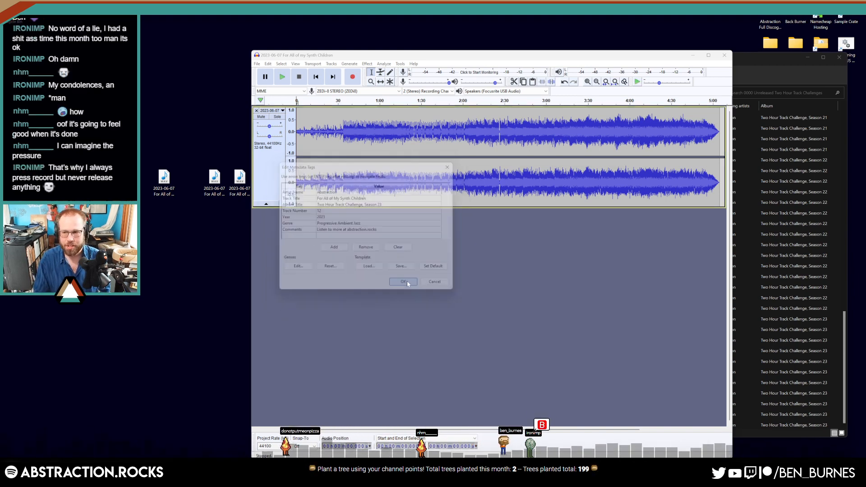
pyautogui.click(477, 272)
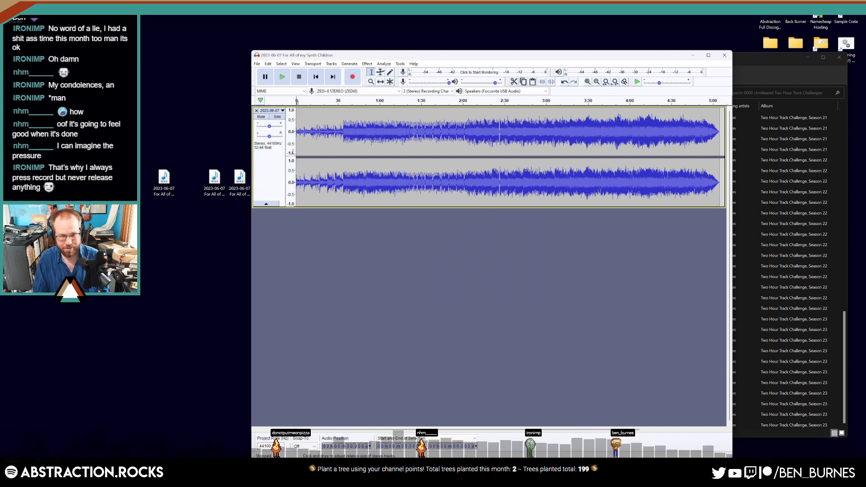
# - Export the full song as an MP3 to the desktop with the same metadata tags
pyautogui.click(257, 63)
pyautogui.moveTo(279, 115)
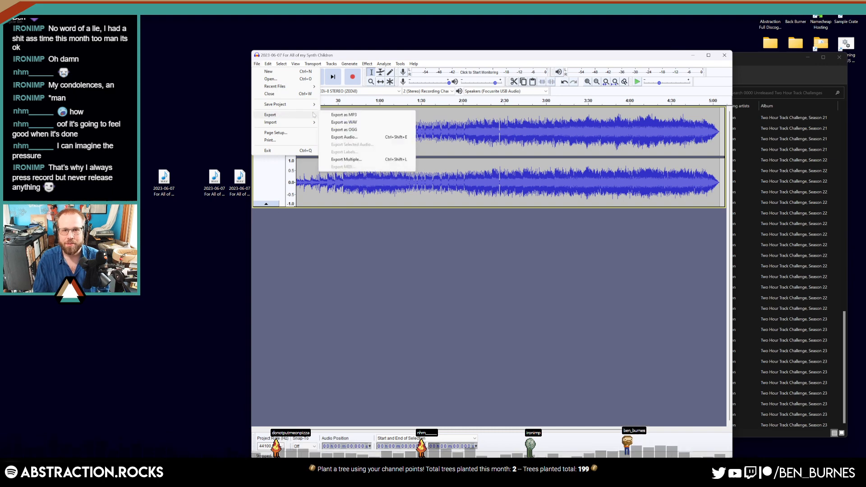
pyautogui.click(343, 115)
pyautogui.press('Return')
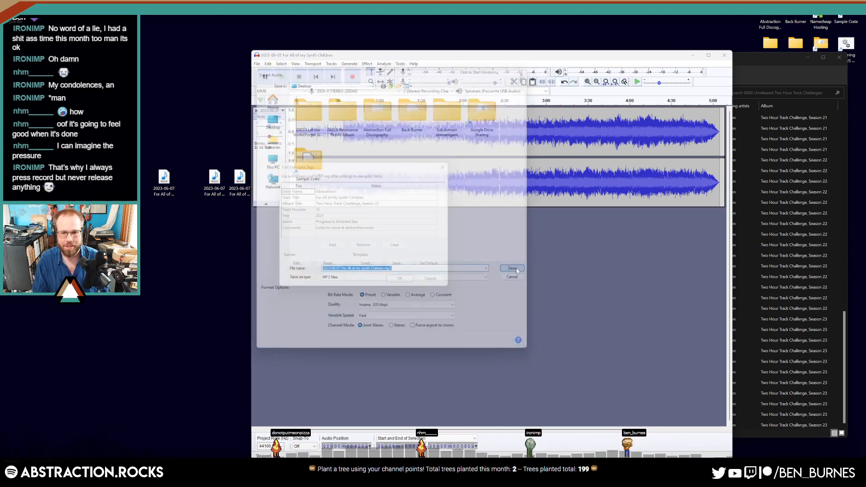
pyautogui.press('Return')
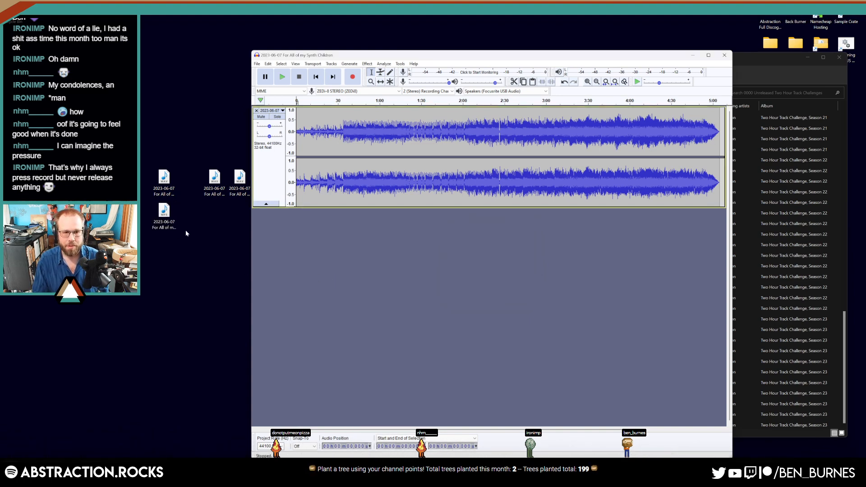
# - Rename the exported MP3, the full WAV and both loop WAVs on the desktop so that "My" is capitalized
pyautogui.click(165, 225)
pyautogui.press('F2')
pyautogui.moveTo(173, 228); pyautogui.dragTo(170, 228)
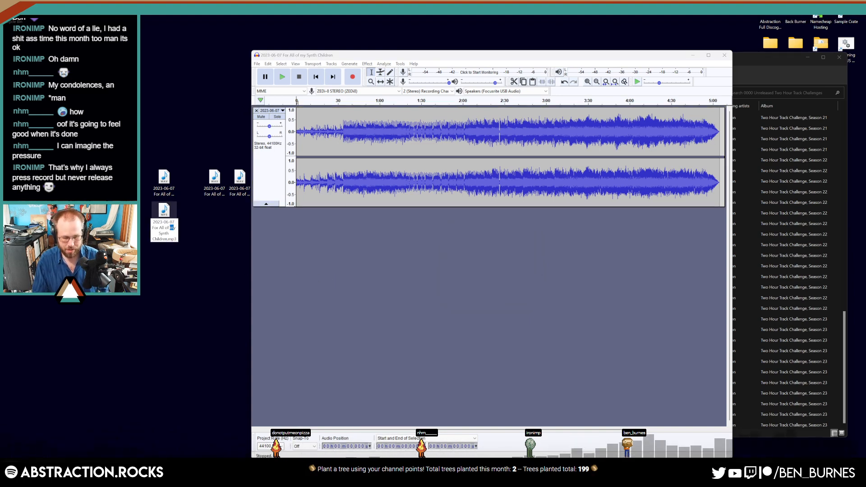
pyautogui.write('M')
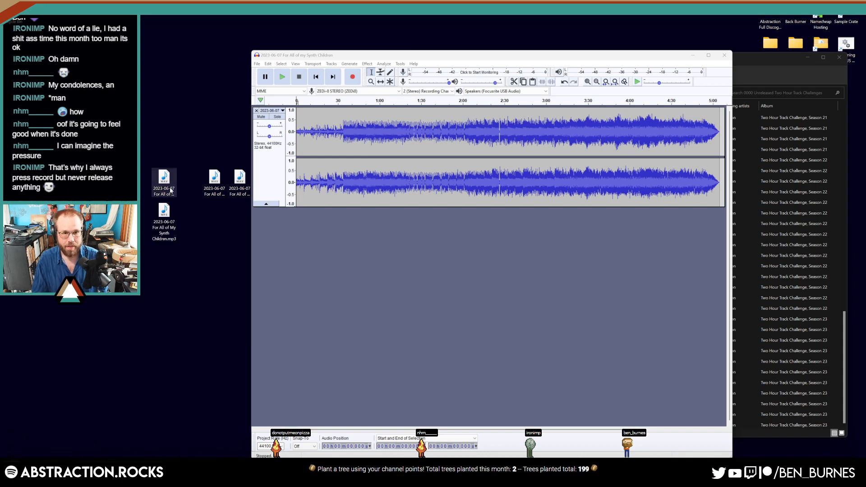
pyautogui.write('My Synth Children.wav')
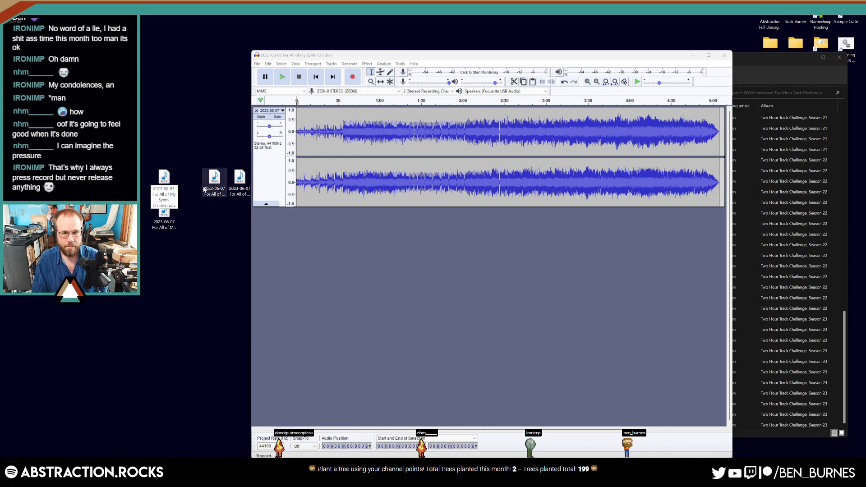
pyautogui.click(216, 194)
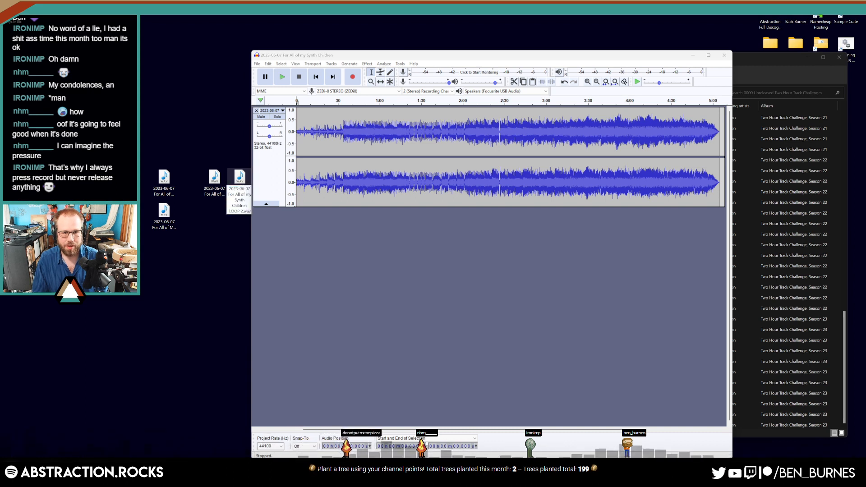
pyautogui.press('Return')
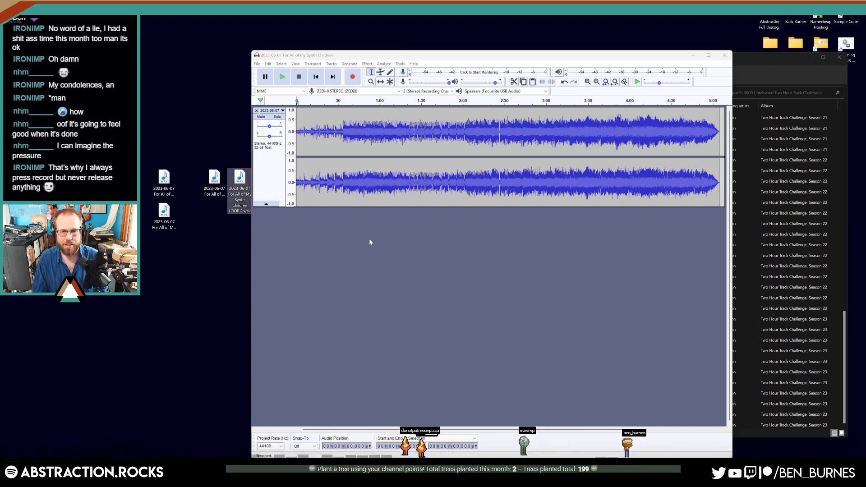
# - Replace the loaded track with the LOOP 1 file and export it over its WAV with track title "For All of My Synth Children LOOP 1"
pyautogui.click(256, 110)
pyautogui.moveTo(215, 178); pyautogui.dragTo(418, 251)
pyautogui.click(256, 63)
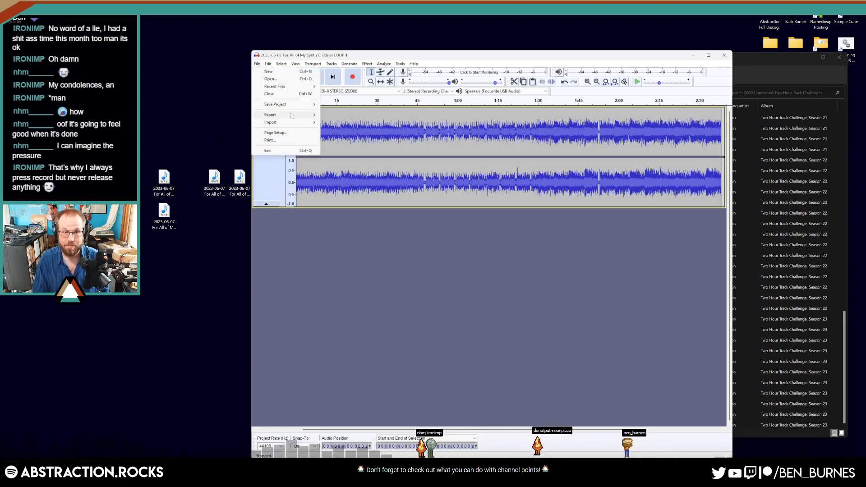
pyautogui.moveTo(270, 114)
pyautogui.click(379, 121)
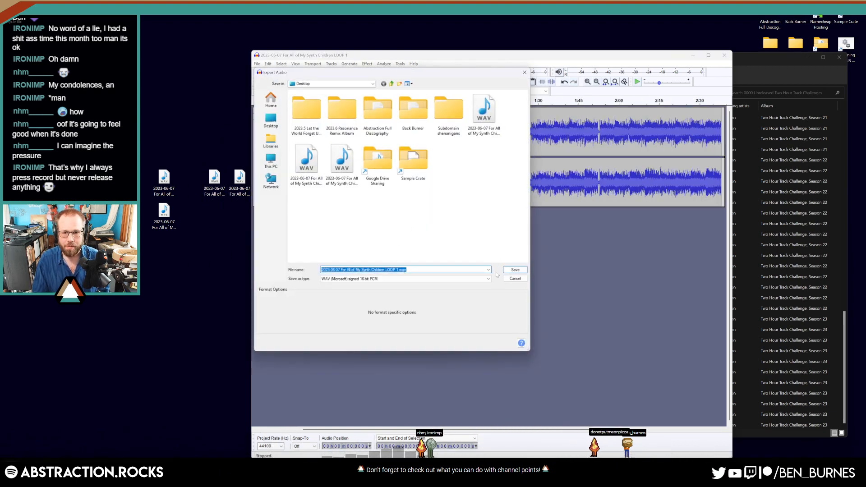
pyautogui.click(515, 270)
pyautogui.click(515, 256)
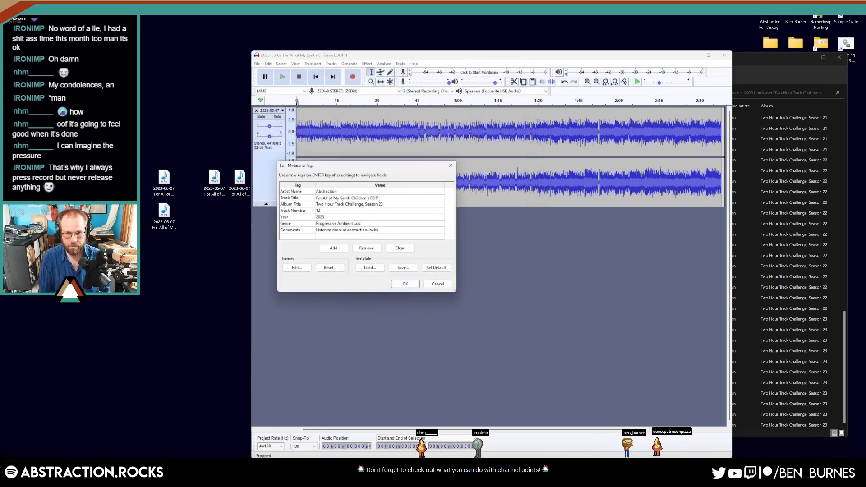
pyautogui.press('Return')
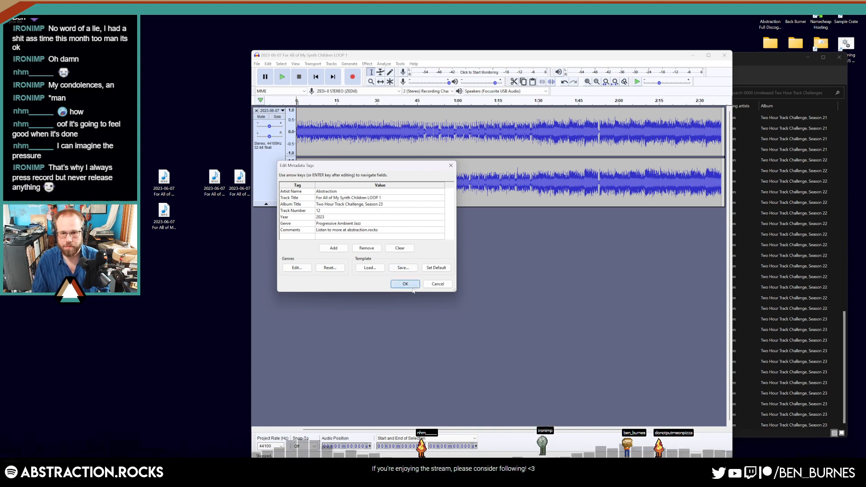
pyautogui.press('Return')
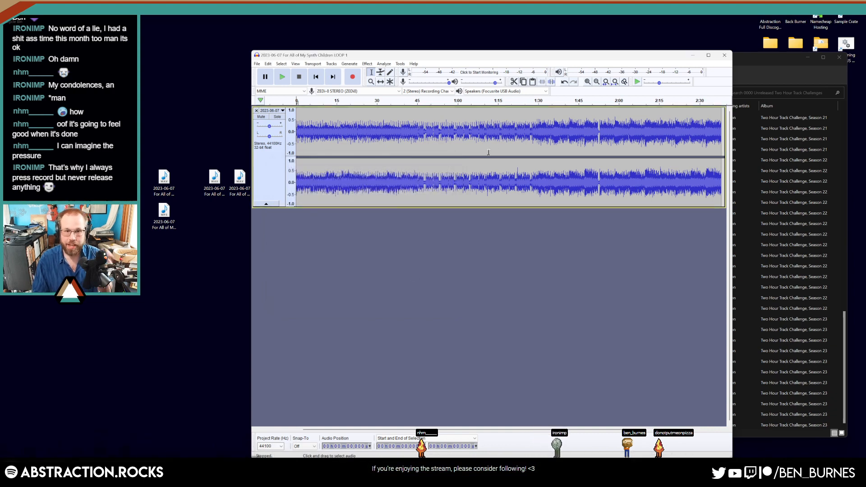
# - Export LOOP 1 as an OGG file to the desktop with the same metadata tags
pyautogui.click(257, 64)
pyautogui.moveTo(287, 115)
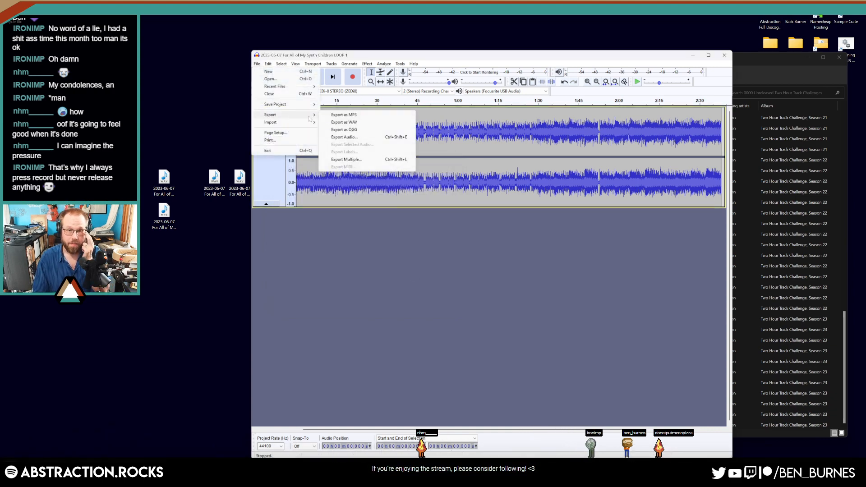
pyautogui.click(344, 130)
pyautogui.click(516, 271)
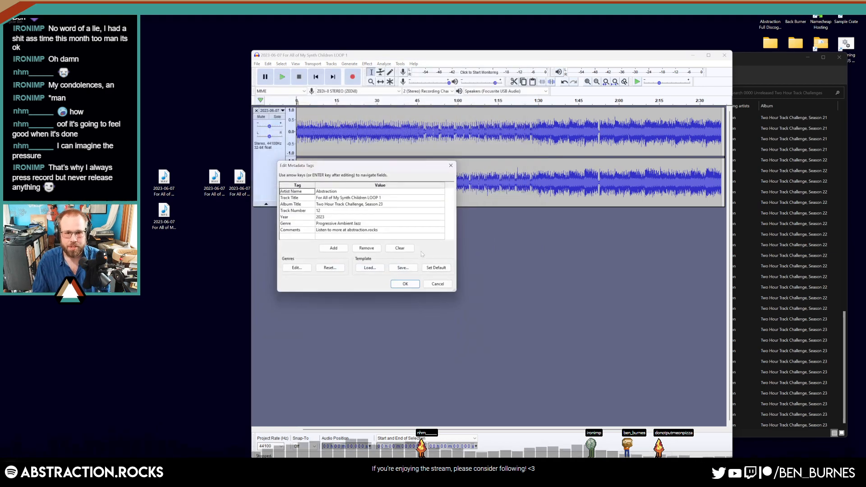
pyautogui.click(405, 283)
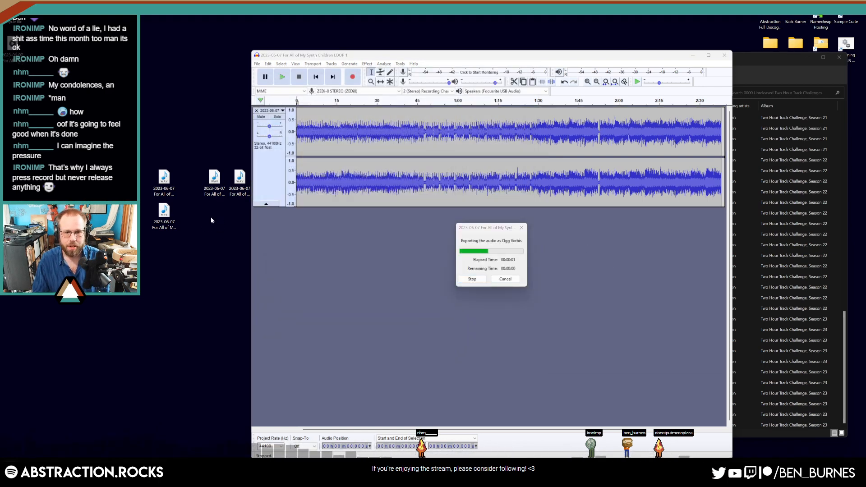
# - Replace the loaded track with the LOOP 2 file and play its last few seconds
pyautogui.click(256, 110)
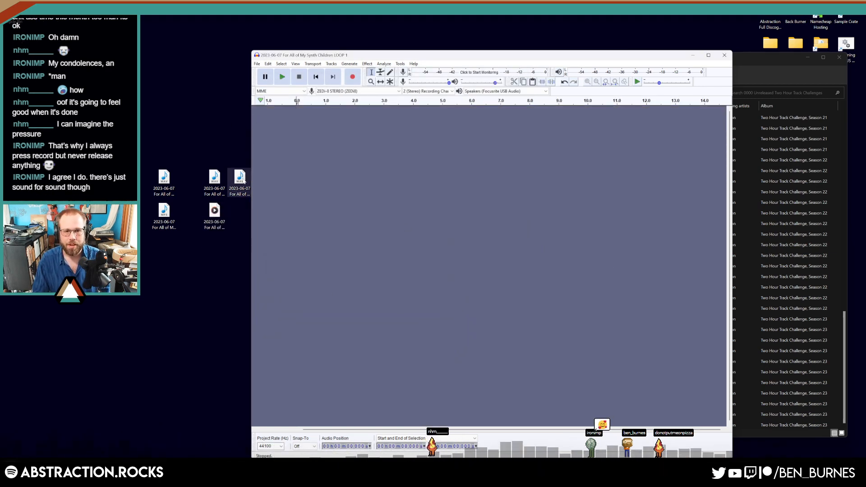
pyautogui.moveTo(244, 179); pyautogui.dragTo(370, 234)
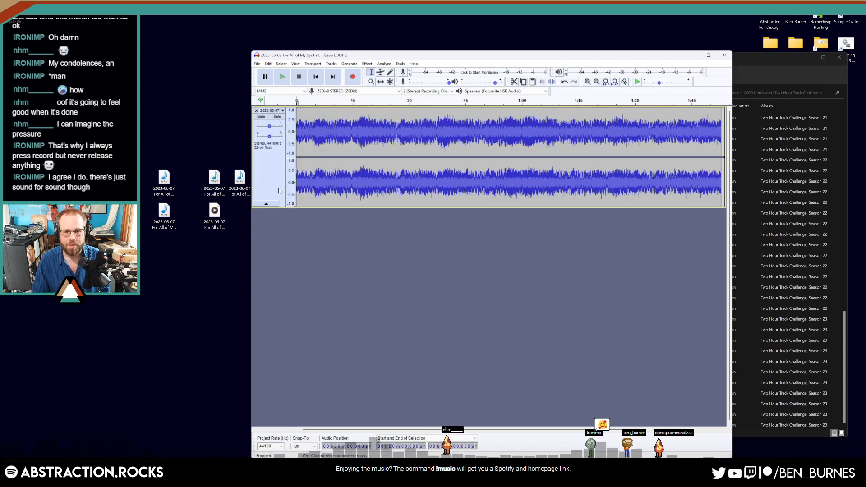
pyautogui.click(716, 100)
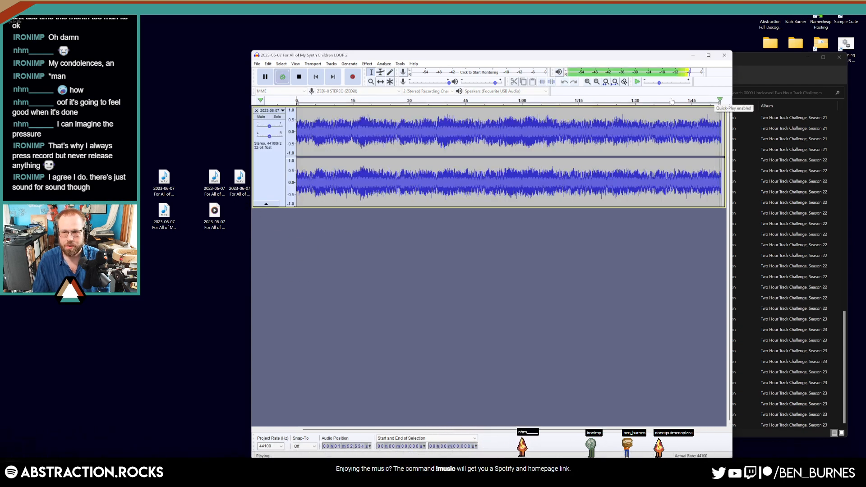
# - Export LOOP 2 over its existing WAV on the desktop with track title "For All of My Synth Children LOOP 2"
pyautogui.click(257, 64)
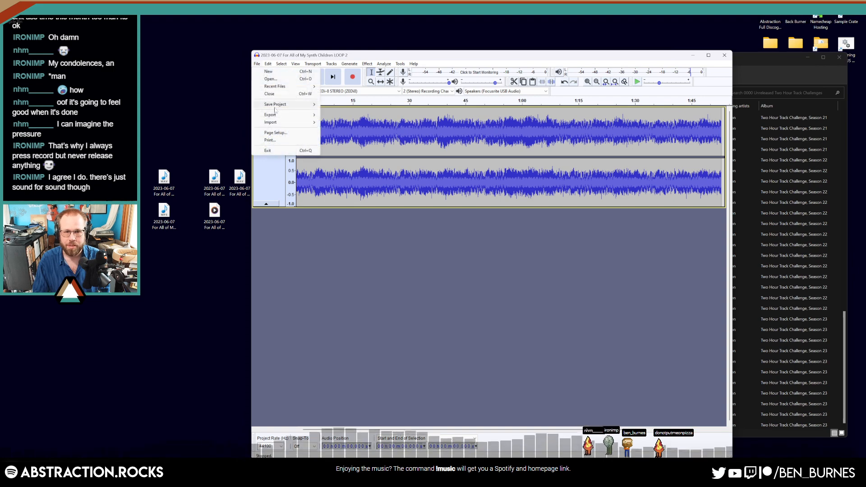
pyautogui.moveTo(293, 114)
pyautogui.click(326, 123)
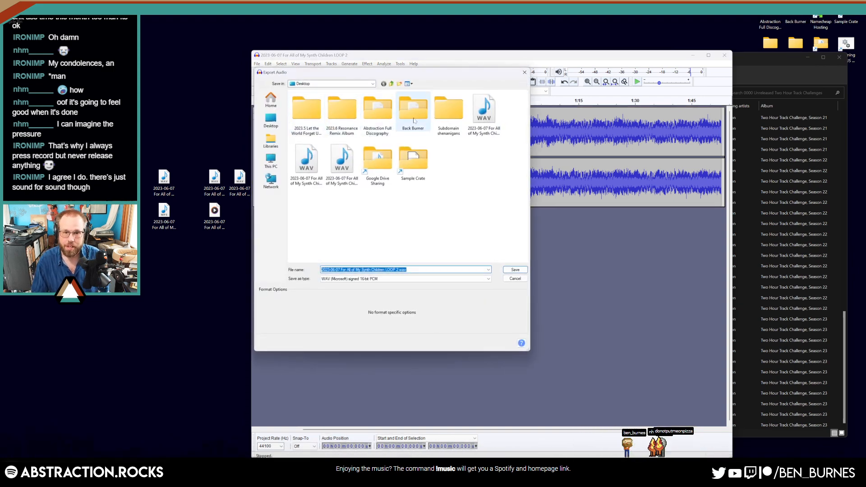
pyautogui.click(515, 271)
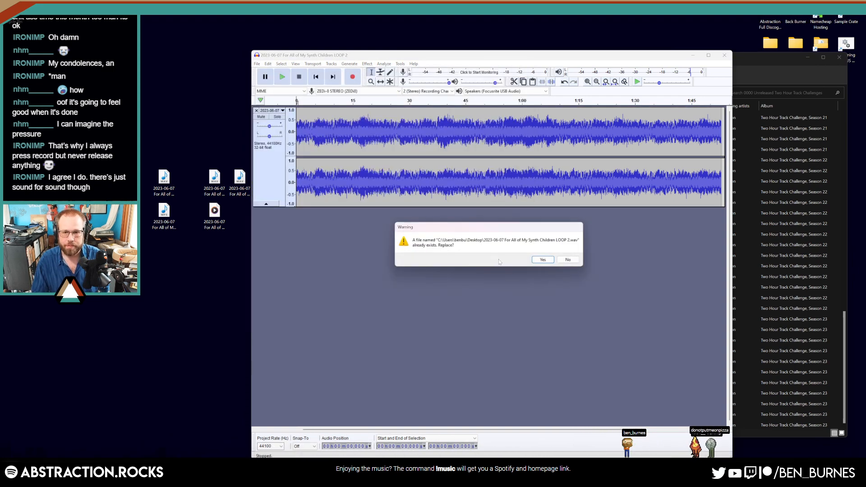
pyautogui.click(542, 260)
pyautogui.click(404, 200)
pyautogui.click(404, 200)
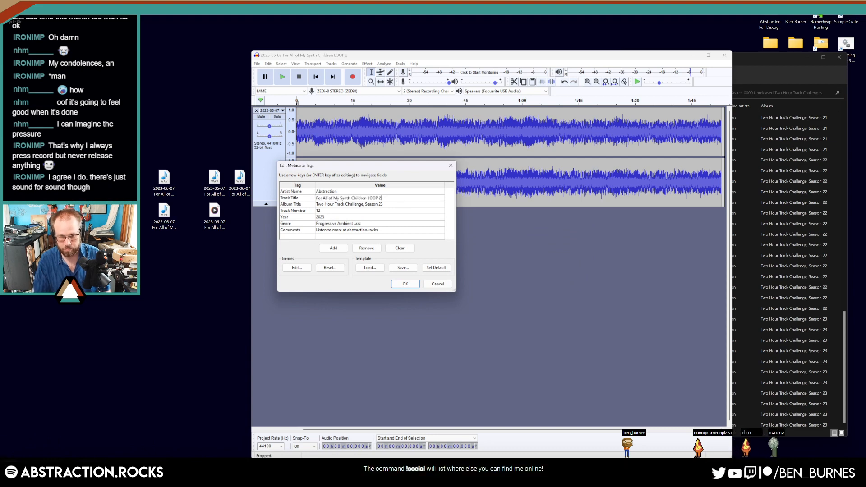
pyautogui.press('Return')
pyautogui.press('Return')
# - Export LOOP 2 as an Ogg Vorbis file to the desktop at quality 8 with the same metadata tags
pyautogui.click(257, 64)
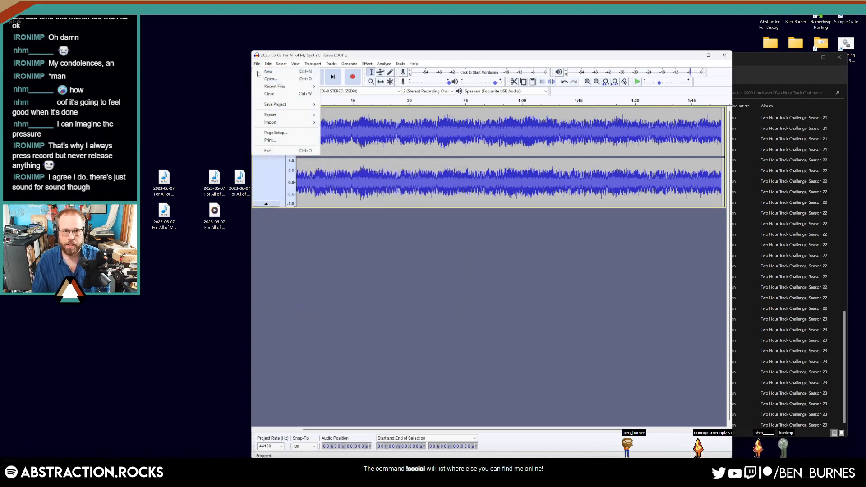
pyautogui.moveTo(280, 115)
pyautogui.click(342, 130)
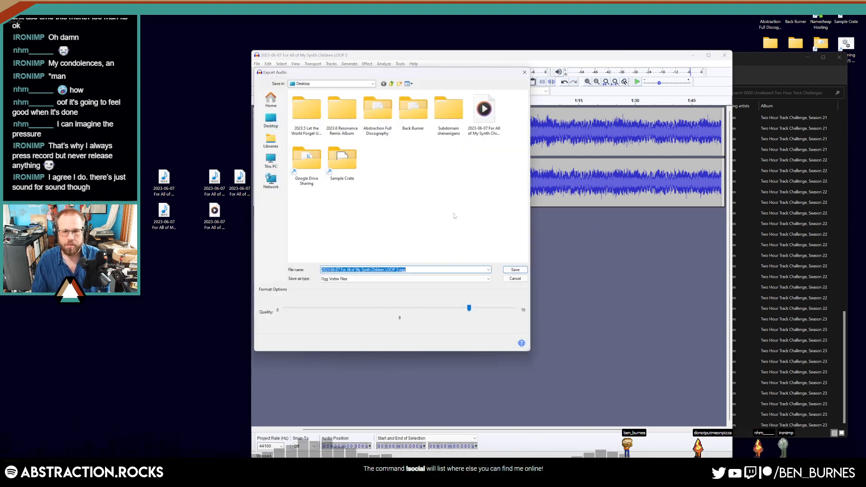
pyautogui.press('Return')
pyautogui.press('Return')
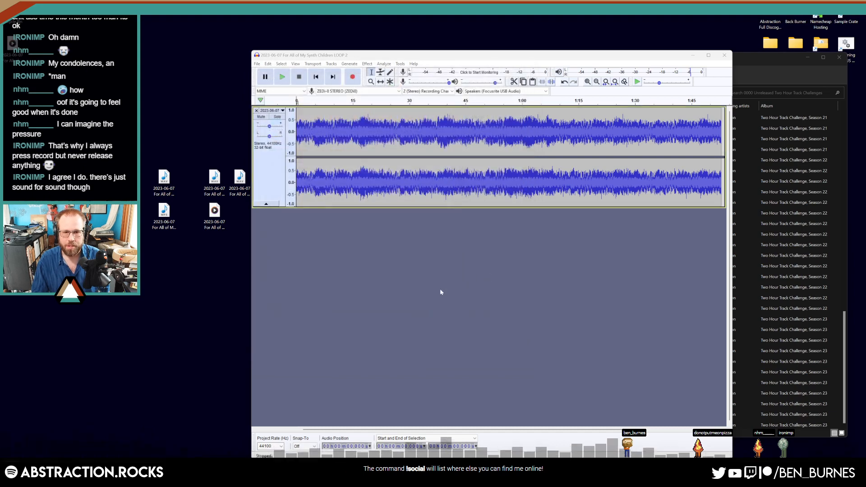
# - Remove the track, close Audacity without saving, and copy the full-song MP3 into the 0000 Unreleased Two Hour Track Challenges folder
pyautogui.click(256, 110)
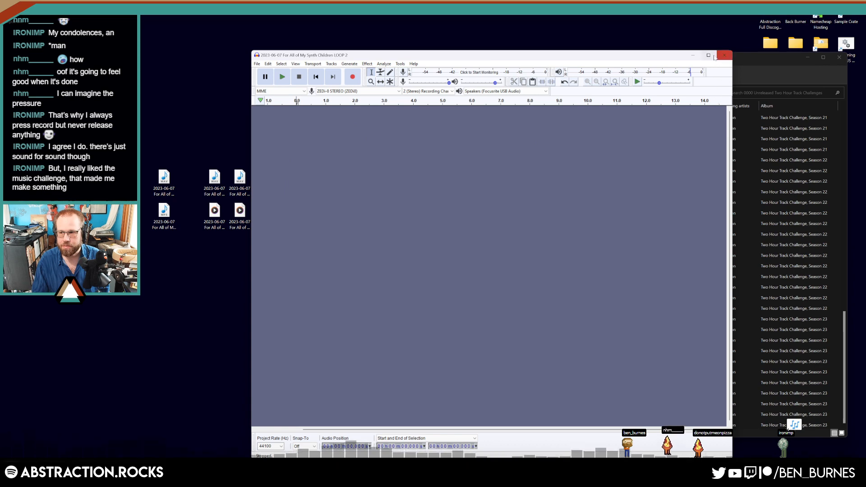
pyautogui.moveTo(709, 59)
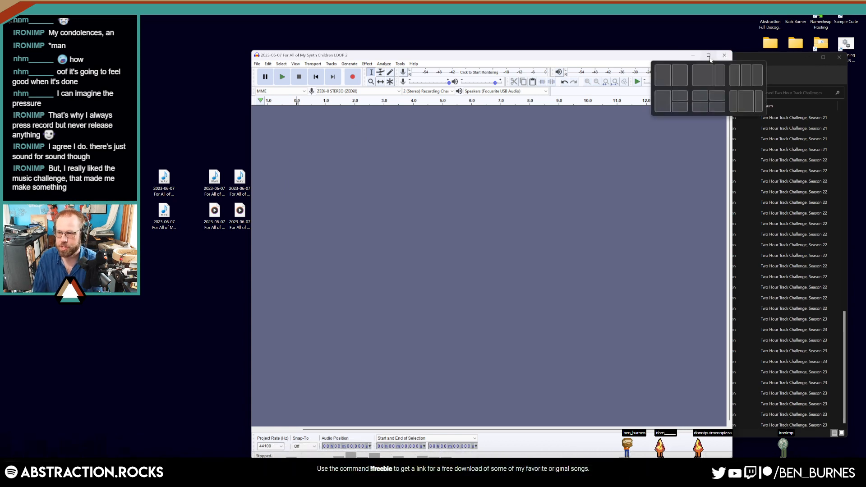
pyautogui.click(724, 55)
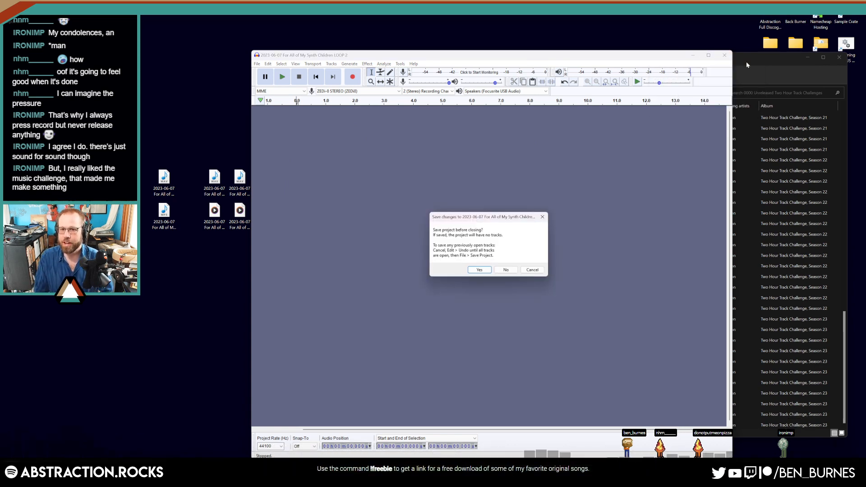
pyautogui.click(504, 270)
pyautogui.moveTo(164, 212); pyautogui.dragTo(586, 297)
# - Open Mp3tag and load the 0000 Unreleased Two Hour Track Challenges folder from 1_Released Albums in Abstraction Full Discography
pyautogui.press('super')
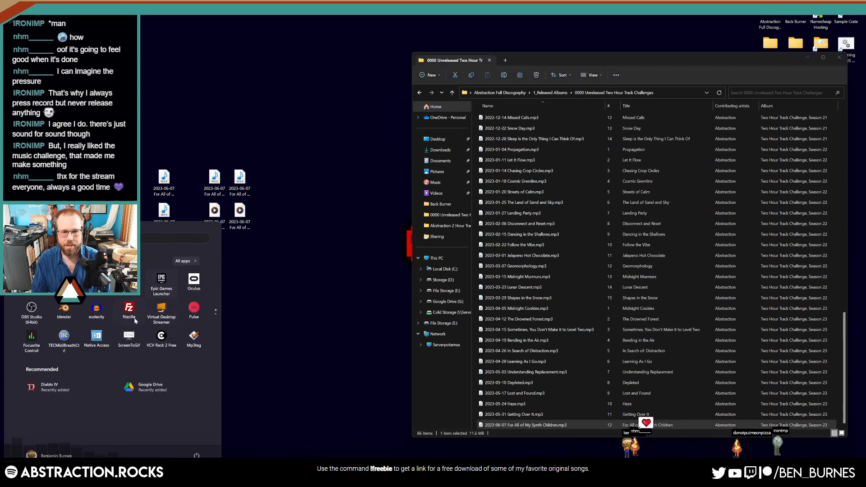
pyautogui.click(194, 335)
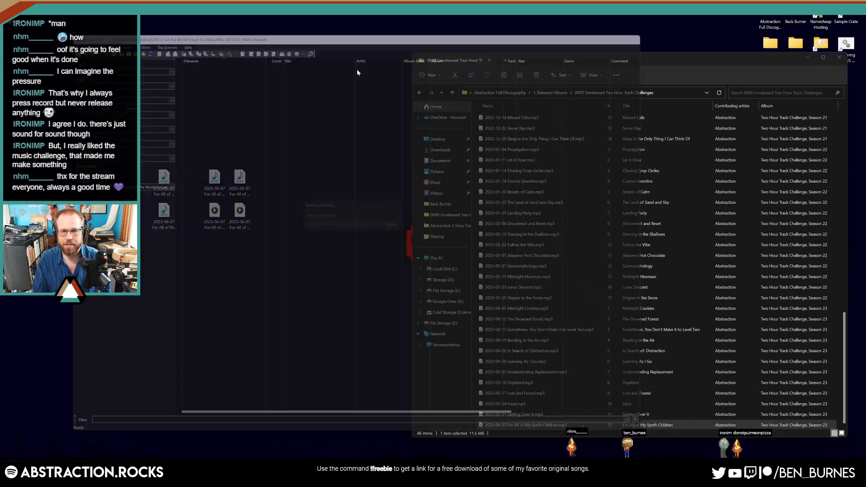
pyautogui.moveTo(348, 25); pyautogui.dragTo(318, 22)
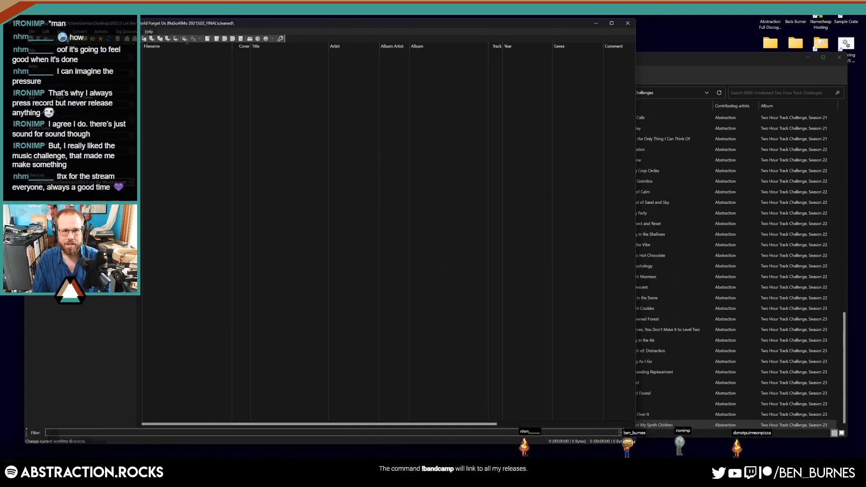
pyautogui.click(32, 39)
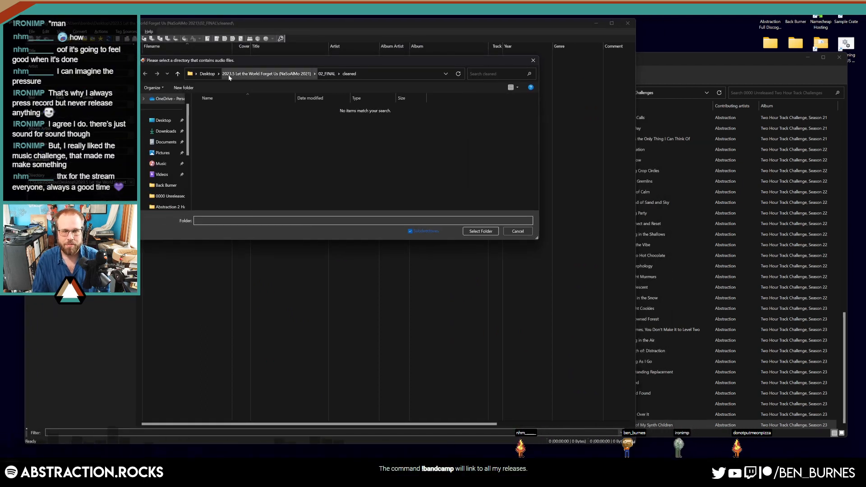
pyautogui.click(229, 77)
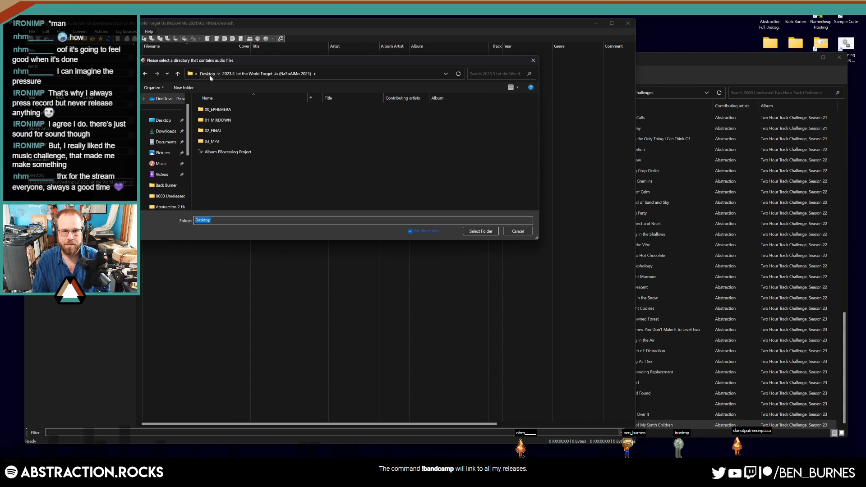
pyautogui.click(209, 75)
pyautogui.click(289, 124)
pyautogui.doubleClick(289, 124)
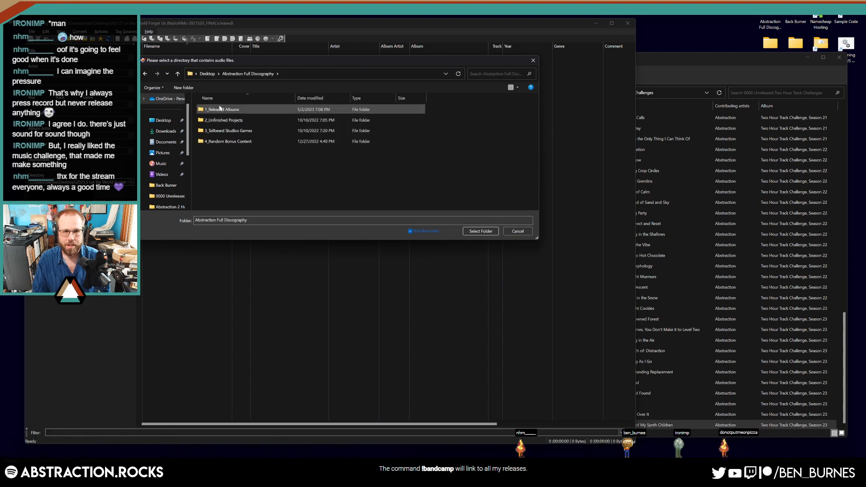
pyautogui.doubleClick(239, 109)
pyautogui.doubleClick(239, 109)
pyautogui.click(480, 230)
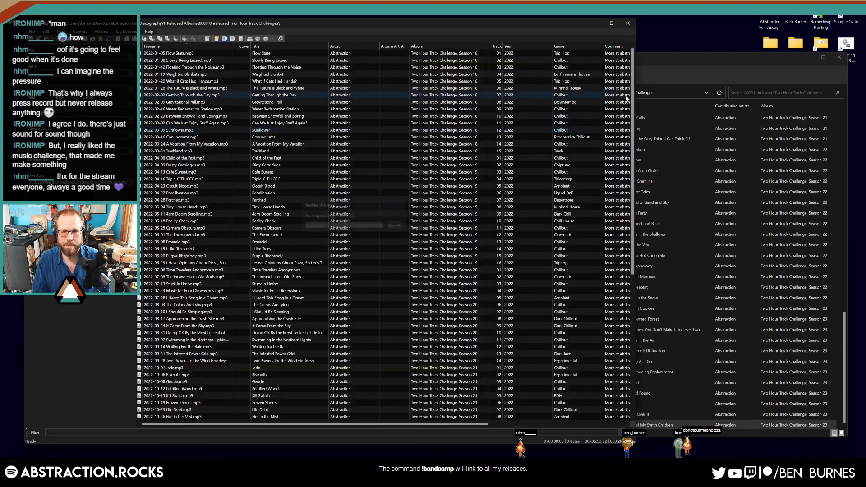
# - Set the year of the 2023-06-07 song to 2023 and replace its comment with the one from the song above
pyautogui.doubleClick(517, 418)
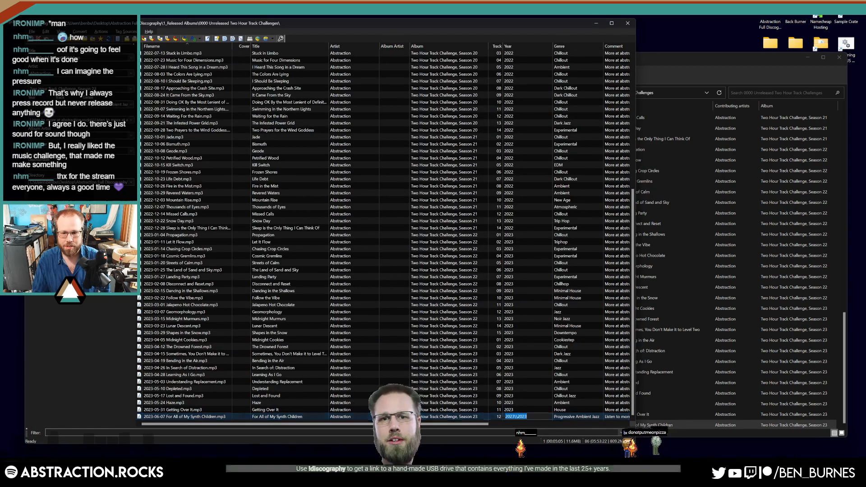
pyautogui.write('2023')
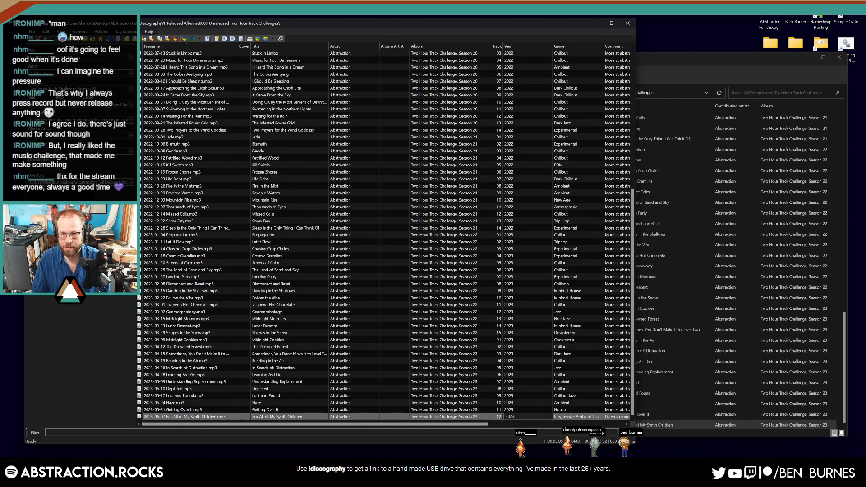
pyautogui.click(532, 424)
pyautogui.doubleClick(515, 410)
pyautogui.hotkey('ctrl', 'c')
pyautogui.doubleClick(514, 418)
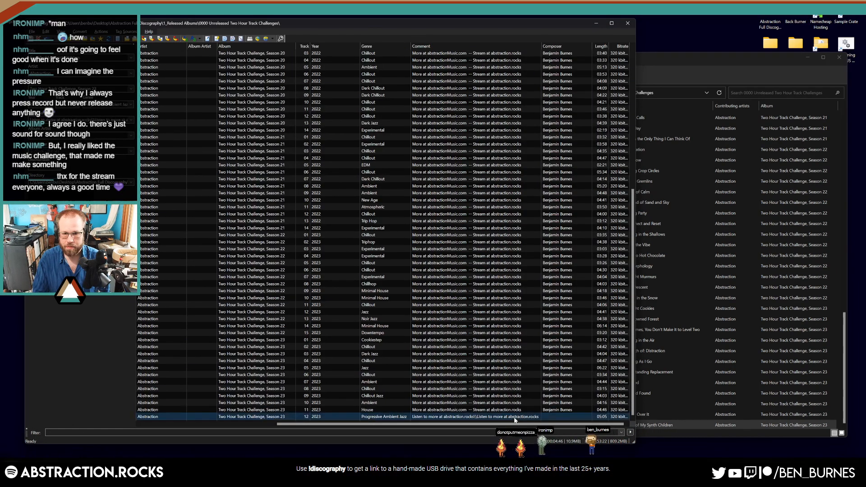
pyautogui.hotkey('ctrl', 'v')
# - Enter the composer's full name for the 2023-06-07 song and close Mp3tag
pyautogui.press('Tab')
pyautogui.write('Benjamin Burnes')
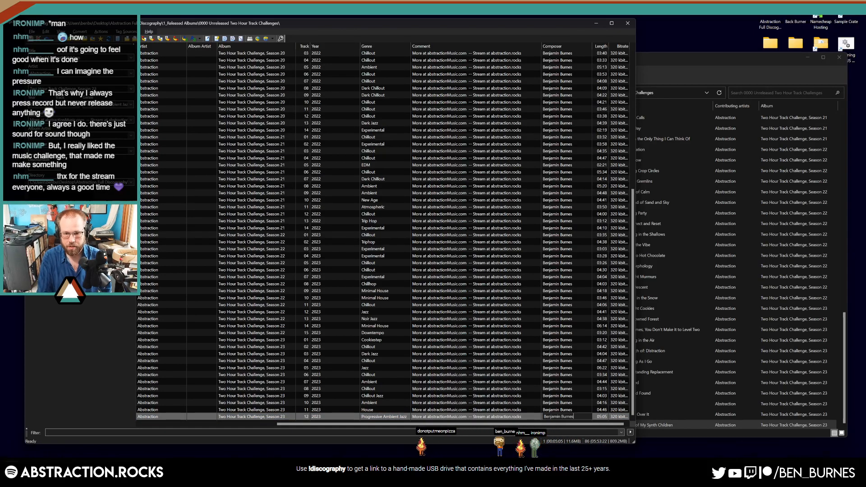
pyautogui.press('Return')
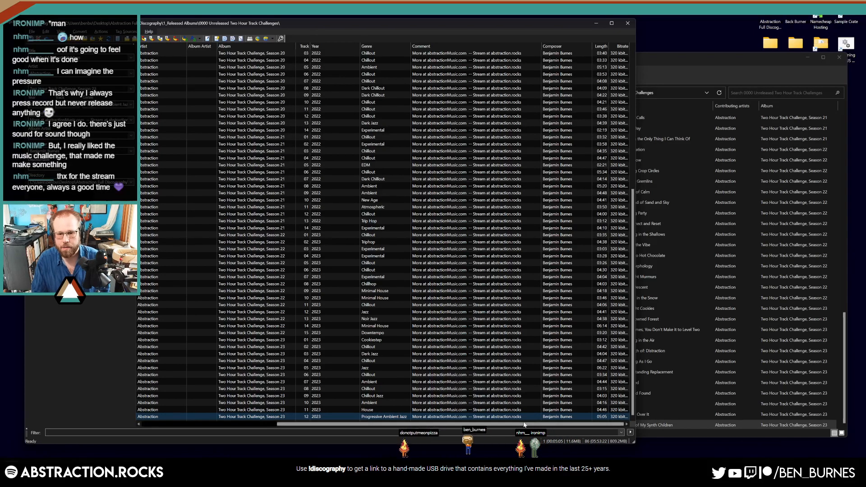
pyautogui.moveTo(559, 425); pyautogui.dragTo(423, 424)
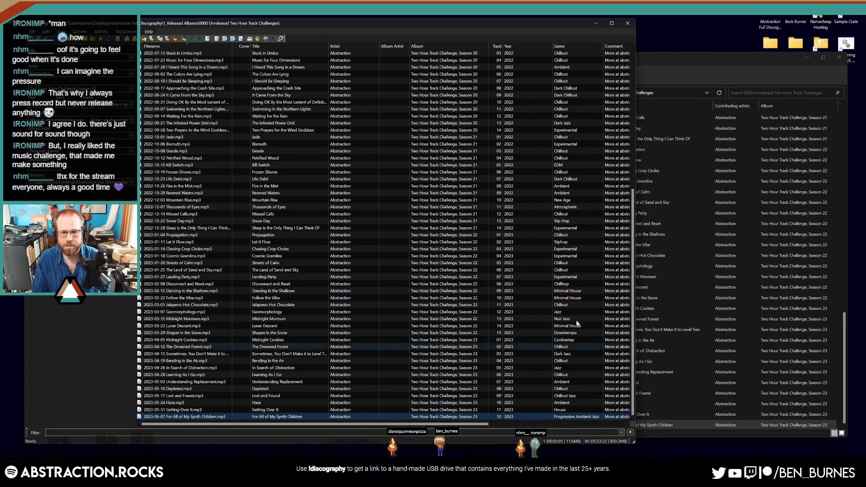
pyautogui.click(625, 23)
# - Copy the retagged 2023-06-07 MP3 back to the desktop, replacing the existing file, and keep it below the full WAV
pyautogui.moveTo(514, 426); pyautogui.dragTo(177, 268)
pyautogui.click(175, 224)
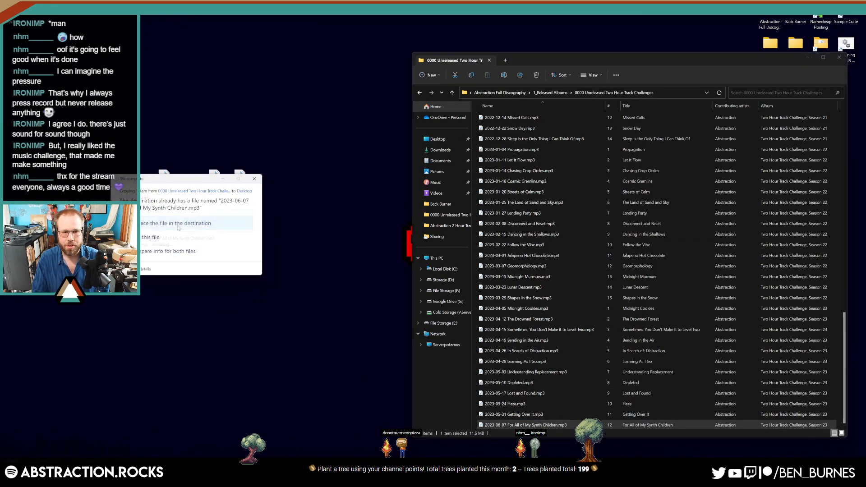
pyautogui.click(311, 309)
pyautogui.moveTo(164, 293); pyautogui.dragTo(158, 225)
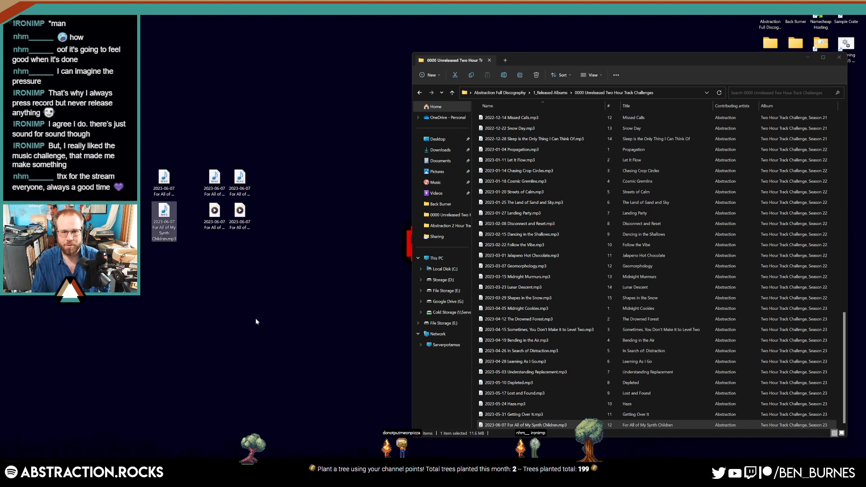
# - Close the music folder window and delete the Soundiron installer item from the desktop
pyautogui.click(255, 318)
pyautogui.moveTo(746, 61); pyautogui.dragTo(625, 77)
pyautogui.click(718, 73)
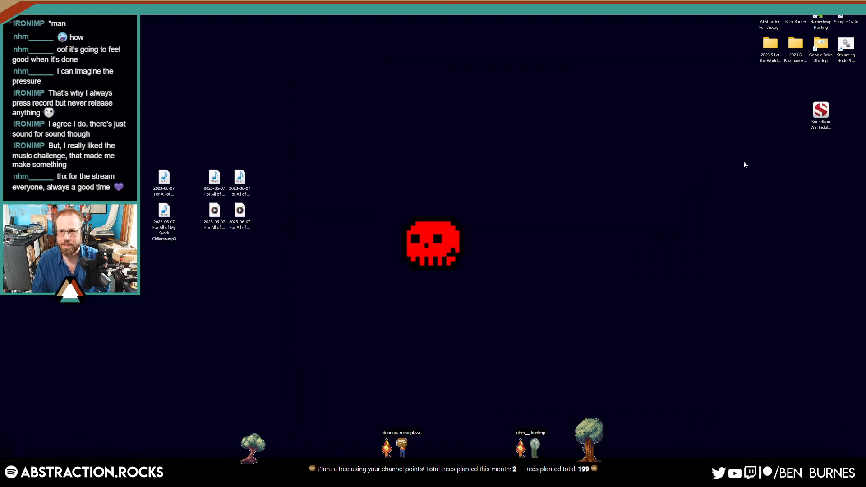
pyautogui.moveTo(820, 113); pyautogui.dragTo(582, 140)
# - Create a zipped folder named "2023-06-07 For All of My Synth Children" on the desktop and place it below the MP3
pyautogui.moveTo(9, 14); pyautogui.dragTo(9, 13)
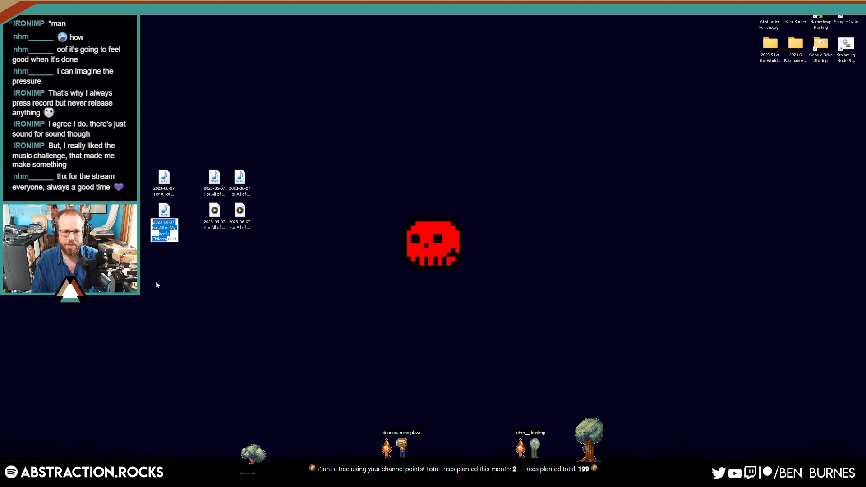
pyautogui.rightClick(160, 269)
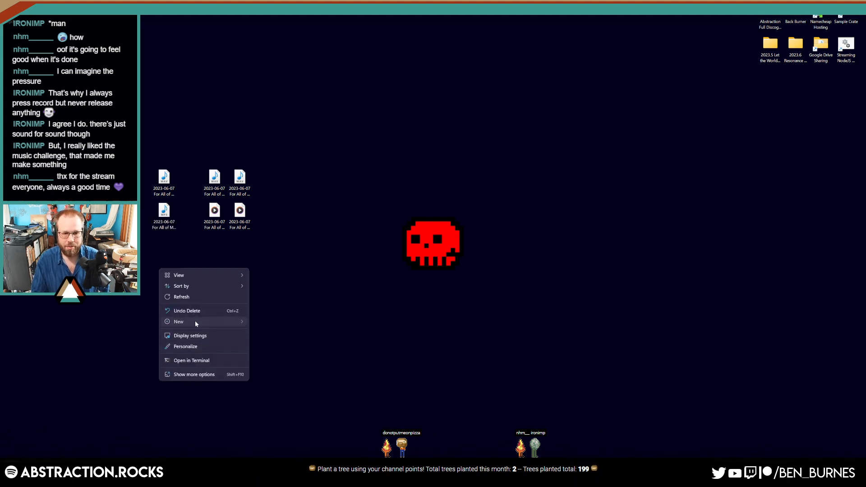
pyautogui.moveTo(195, 321)
pyautogui.click(301, 429)
pyautogui.hotkey('ctrl', 'v')
pyautogui.press('Return')
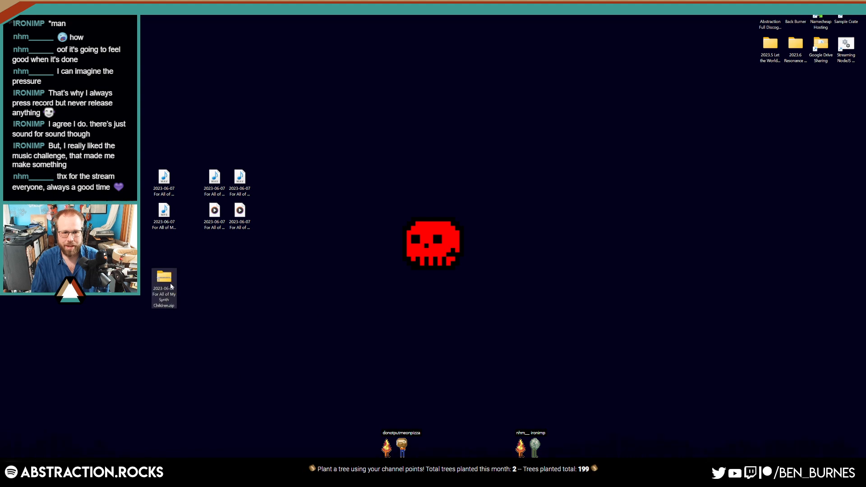
pyautogui.moveTo(169, 283); pyautogui.dragTo(170, 250)
# - Create a second zipped folder for the loops below the LOOP 1 OGG and add the loop files to it
pyautogui.click(214, 230)
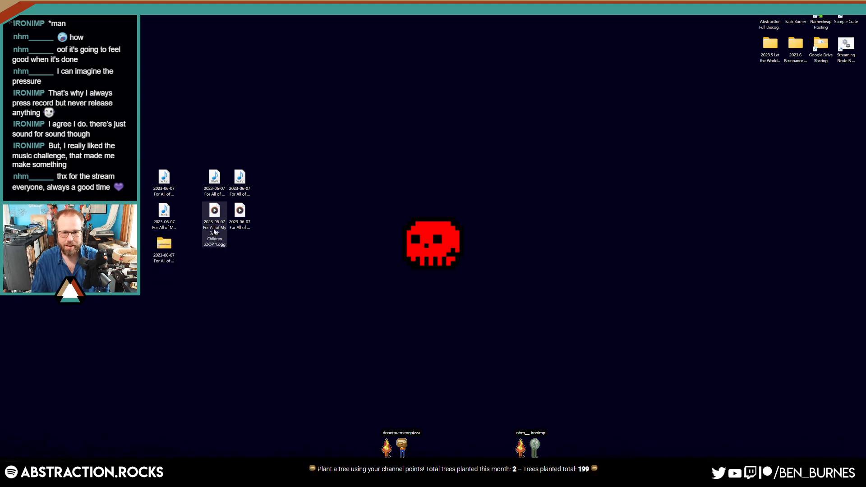
pyautogui.rightClick(214, 264)
pyautogui.moveTo(242, 316)
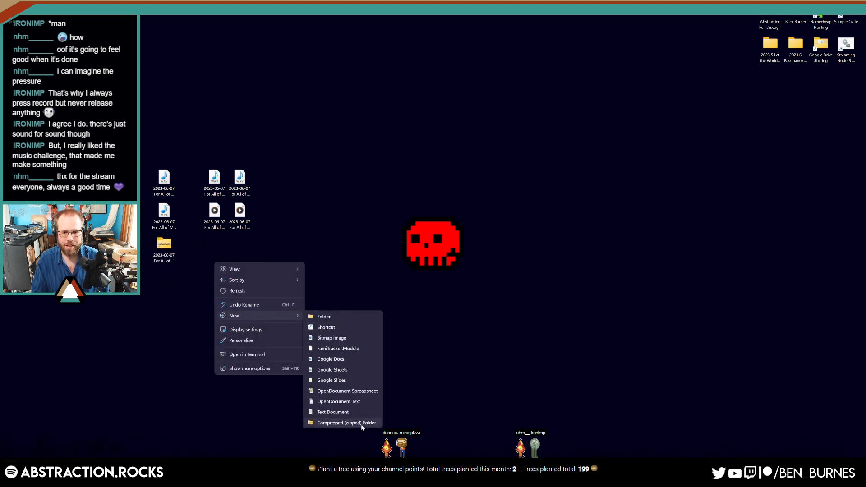
pyautogui.click(327, 423)
pyautogui.hotkey('ctrl', 'v')
pyautogui.press('Return')
pyautogui.moveTo(214, 276); pyautogui.dragTo(215, 244)
pyautogui.moveTo(278, 177); pyautogui.dragTo(179, 217)
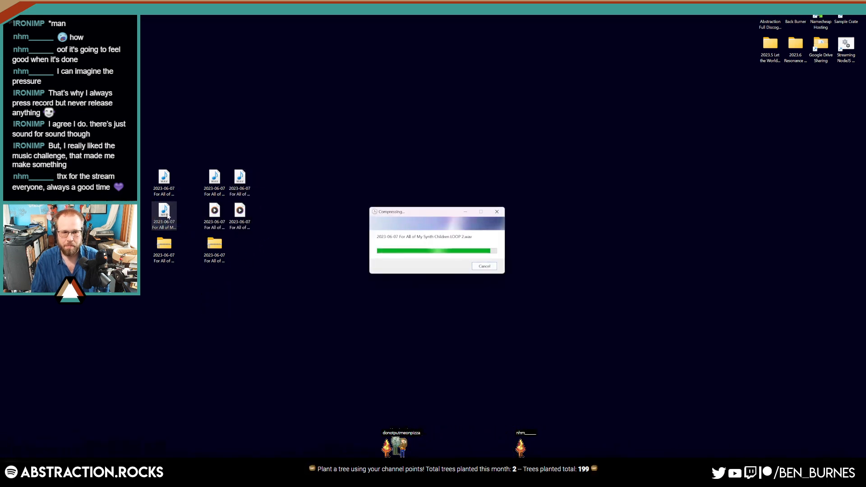
# - Rename the loops zip on the desktop to "2023-06-07 For All of My Synth Children LOOP.zip"
pyautogui.click(209, 258)
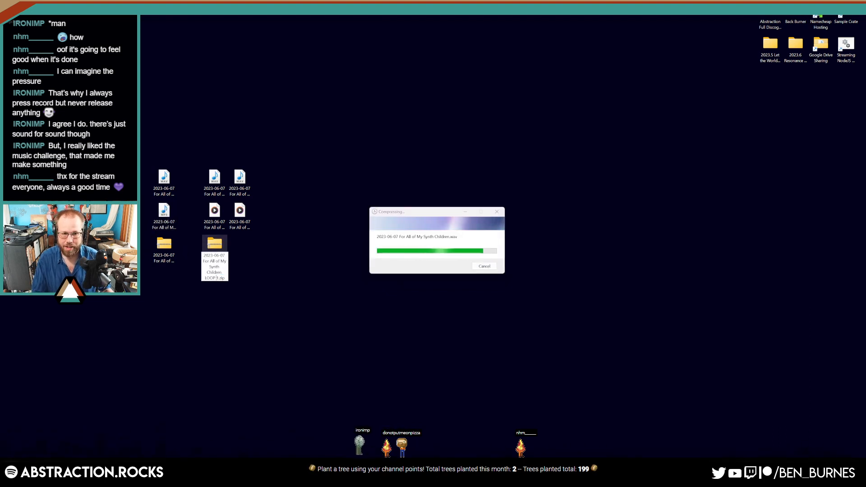
pyautogui.press('Delete')
pyautogui.press('BackSpace')
pyautogui.press('Return')
pyautogui.click(261, 311)
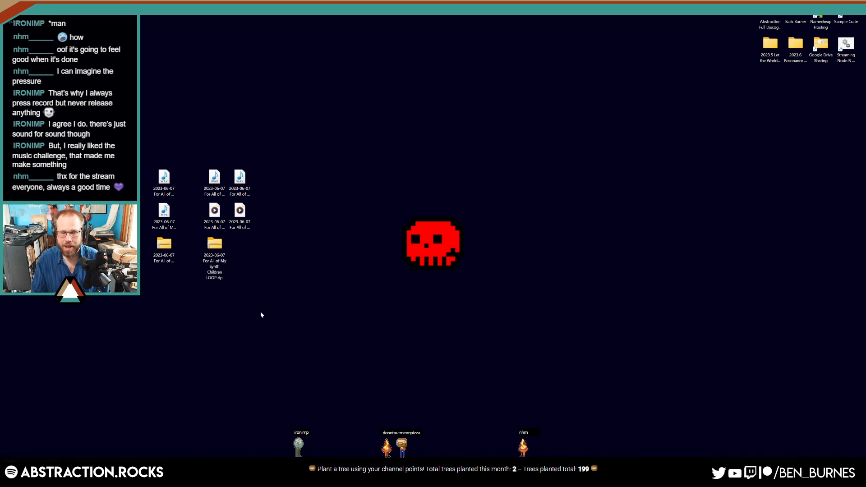
# - Open the Namecheap Hosting session in WinSCP and go to the public_html/PatreonMusic folder
pyautogui.doubleClick(820, 23)
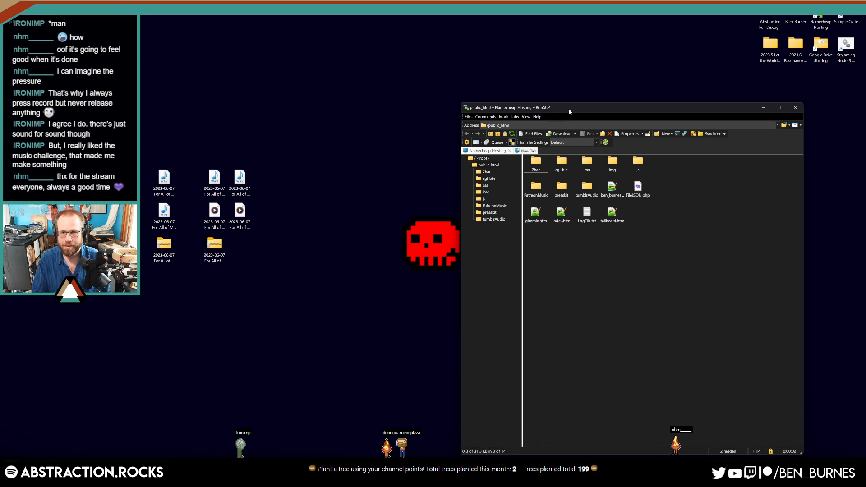
pyautogui.moveTo(568, 108); pyautogui.dragTo(540, 105)
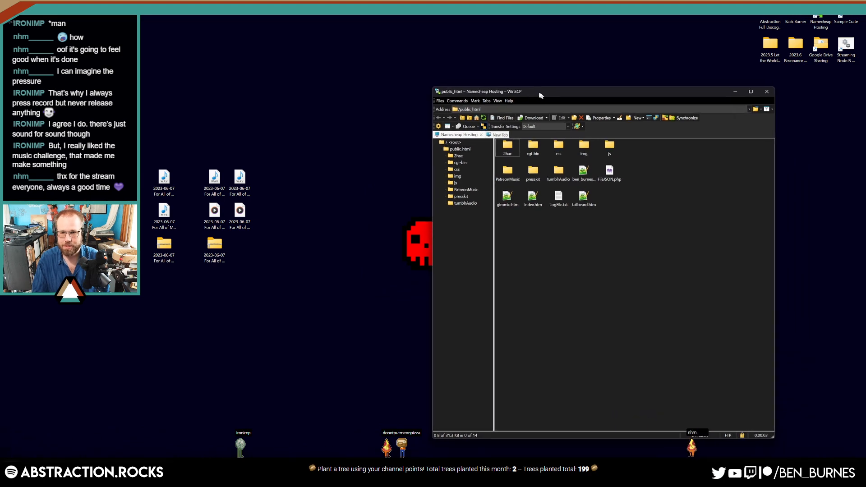
pyautogui.doubleClick(514, 189)
pyautogui.moveTo(558, 103); pyautogui.dragTo(535, 94)
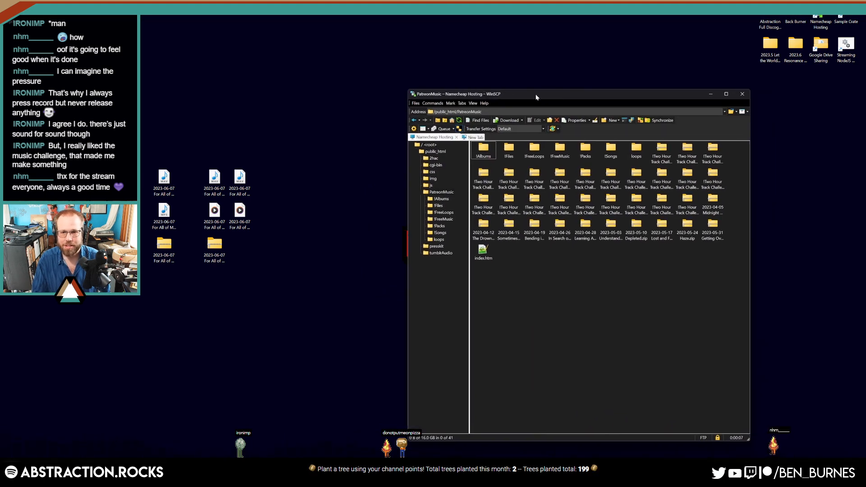
# - Upload the full song zip from the desktop to PatreonMusic and the LOOP zip to its loops subfolder
pyautogui.moveTo(163, 262); pyautogui.dragTo(625, 238)
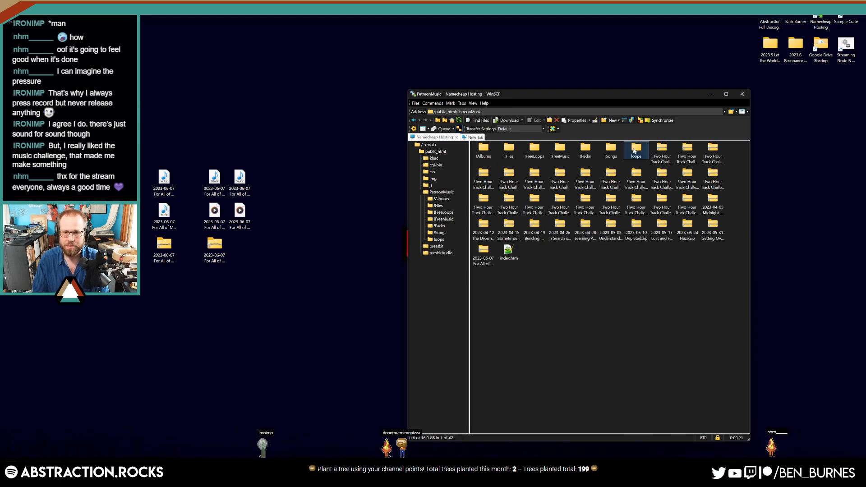
pyautogui.doubleClick(635, 150)
pyautogui.moveTo(217, 247); pyautogui.dragTo(633, 330)
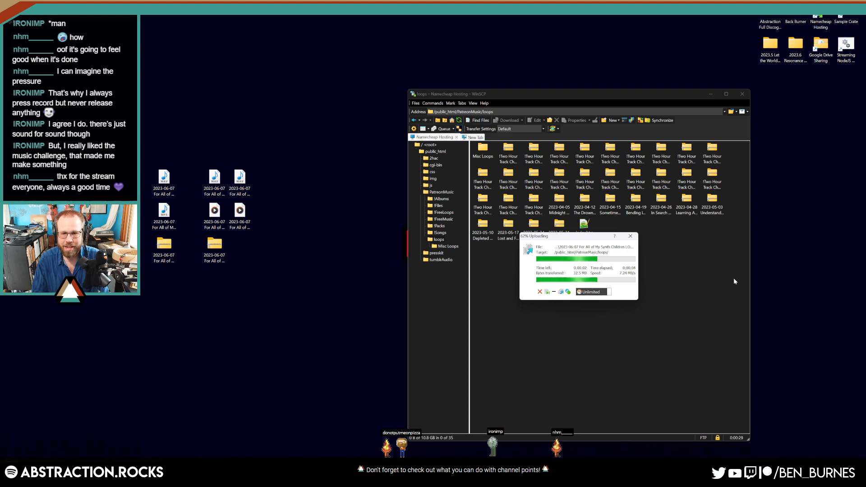
# - Examine the album folders under 1_Released Albums in the Abstraction Full Discography folder and return to its top level
pyautogui.doubleClick(771, 26)
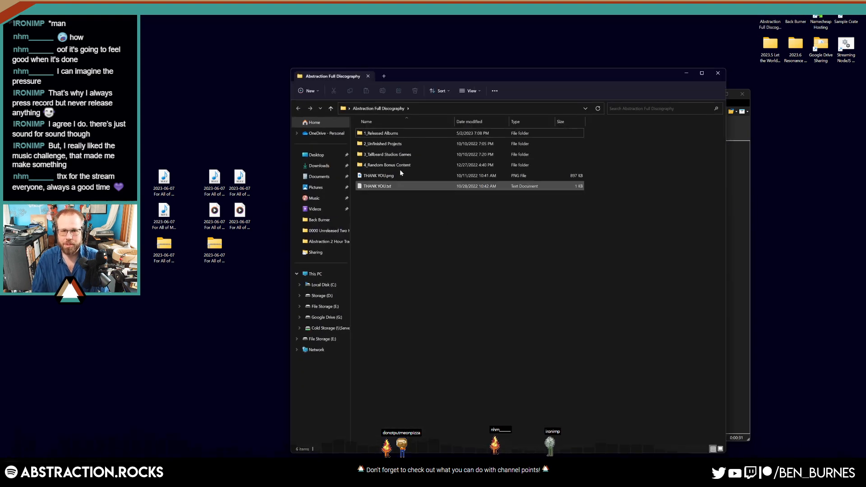
pyautogui.doubleClick(397, 158)
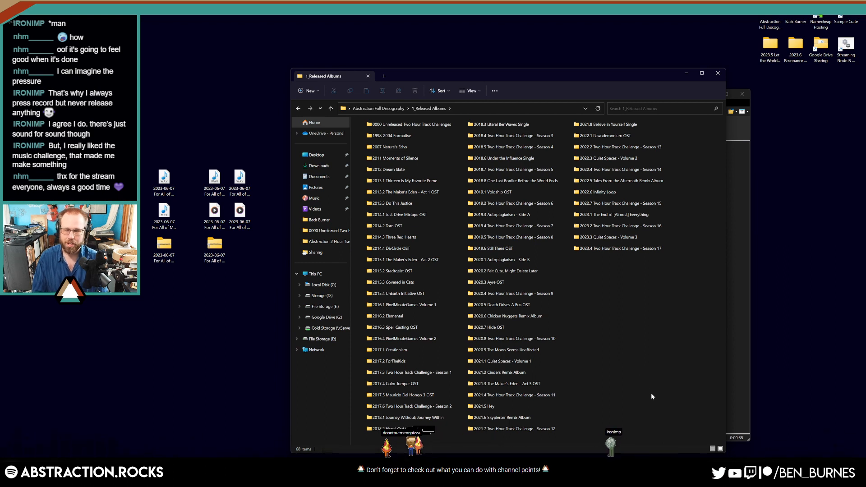
pyautogui.hotkey('alt', 'Left')
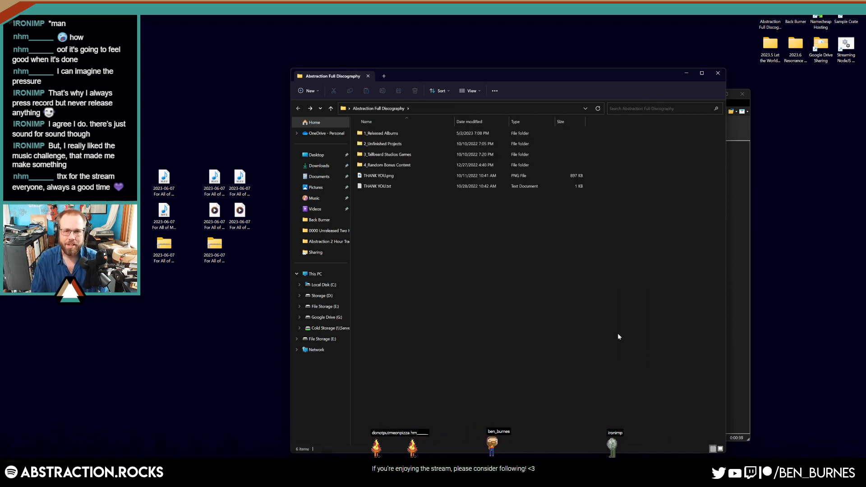
pyautogui.moveTo(636, 232); pyautogui.dragTo(304, 118)
pyautogui.click(508, 262)
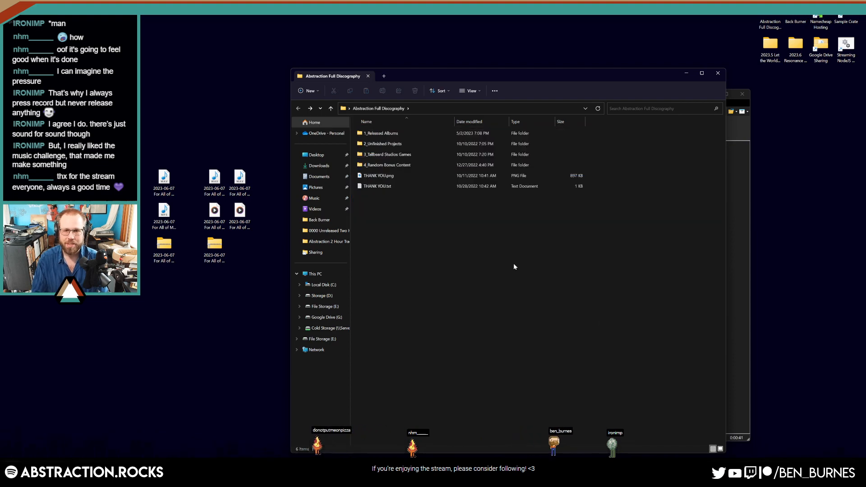
# - Close the discography folder window, then terminate the Namecheap Hosting session and close WinSCP
pyautogui.click(717, 74)
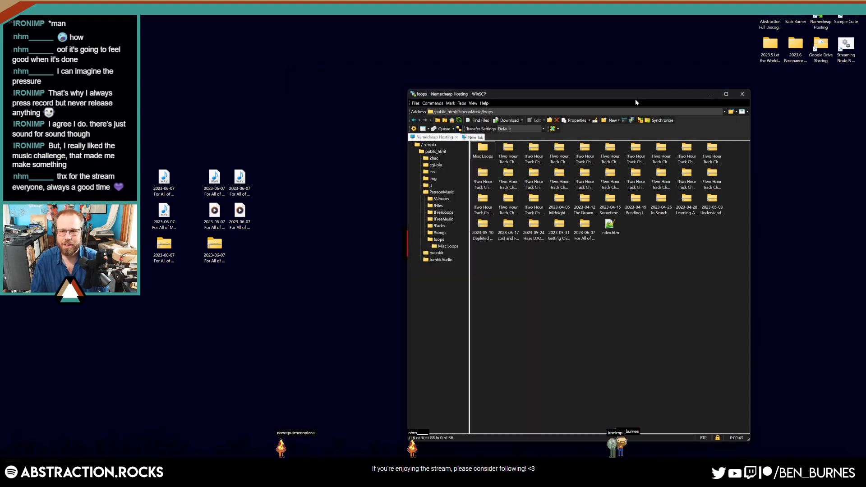
pyautogui.click(741, 94)
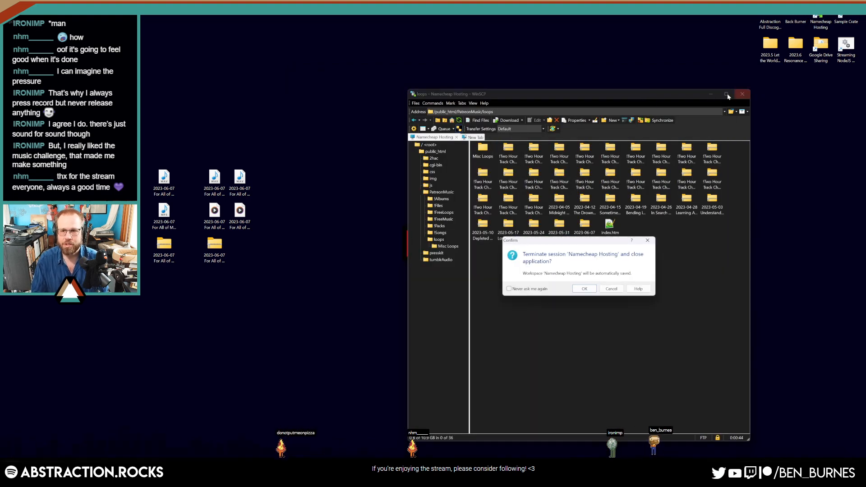
pyautogui.click(585, 289)
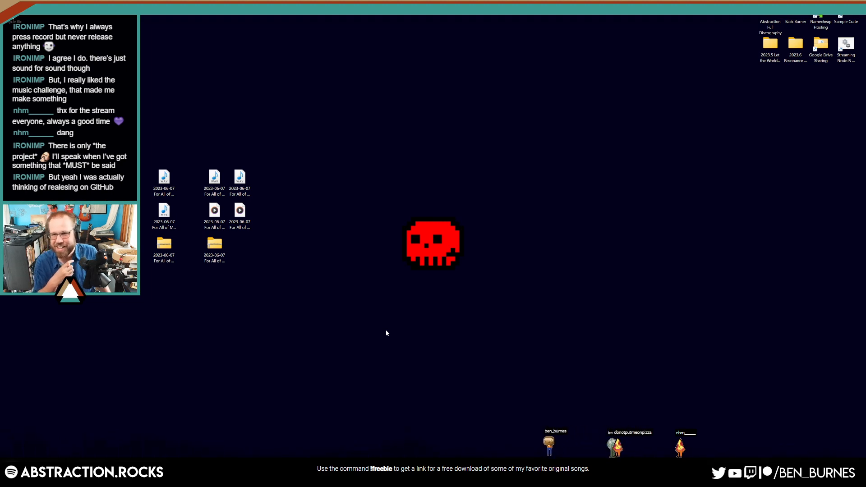
# - Look through the track list in 0000 Unreleased Two Hour Track Challenges within the full discography and close the window
pyautogui.doubleClick(764, 19)
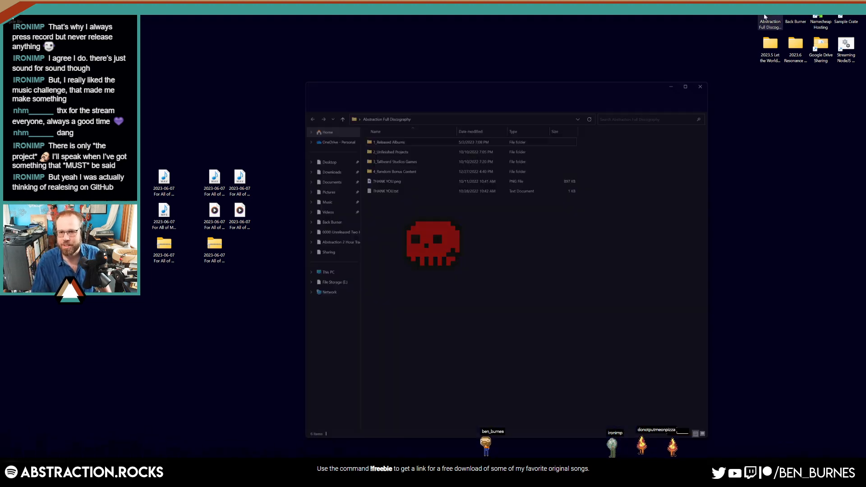
pyautogui.doubleClick(395, 132)
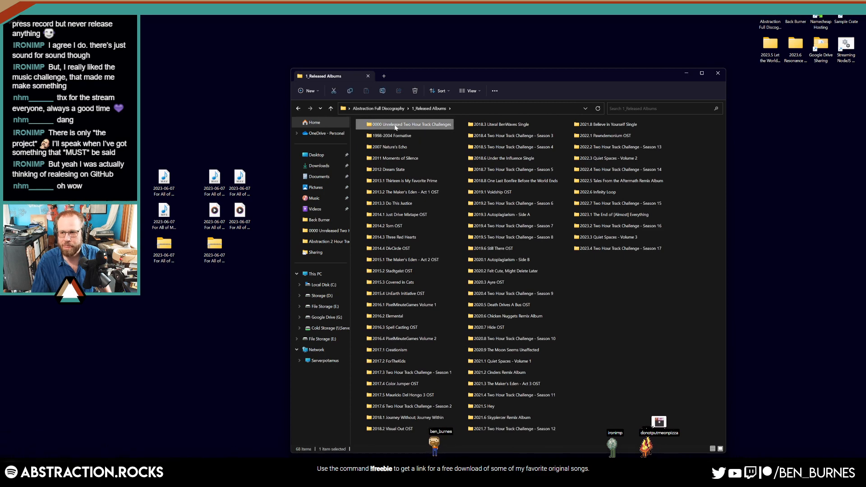
pyautogui.doubleClick(395, 125)
pyautogui.moveTo(721, 154); pyautogui.dragTo(731, 417)
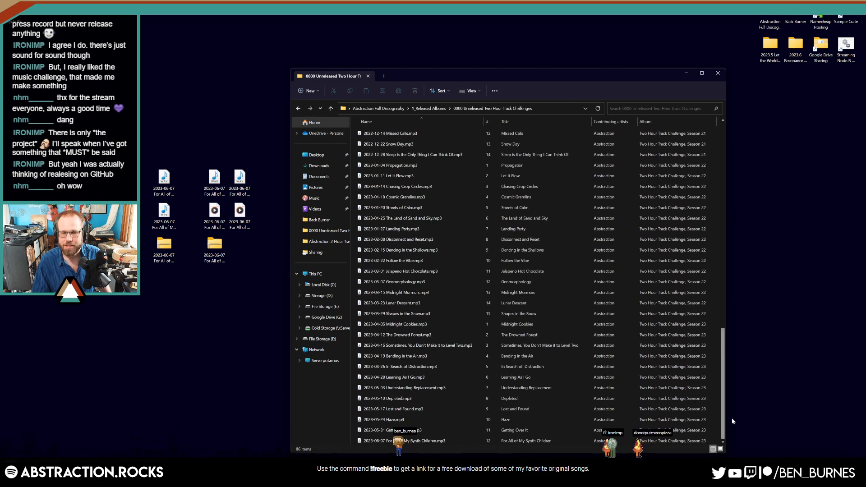
pyautogui.click(672, 441)
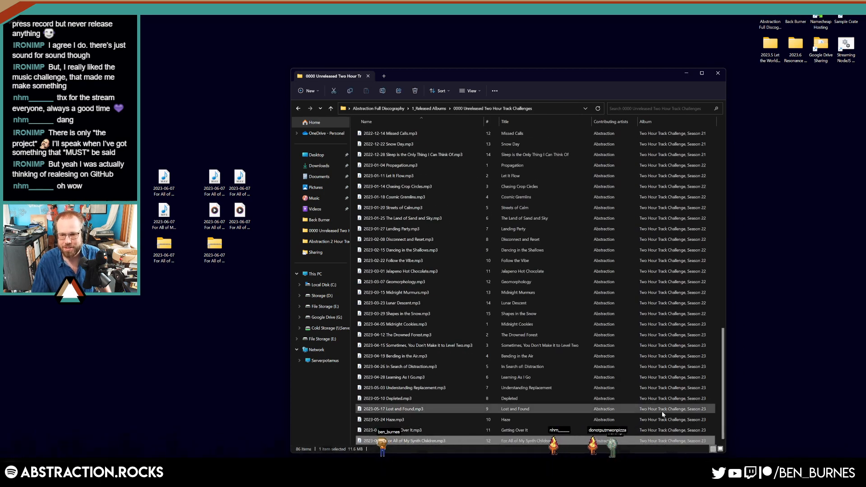
pyautogui.click(716, 418)
pyautogui.moveTo(722, 418); pyautogui.dragTo(734, 104)
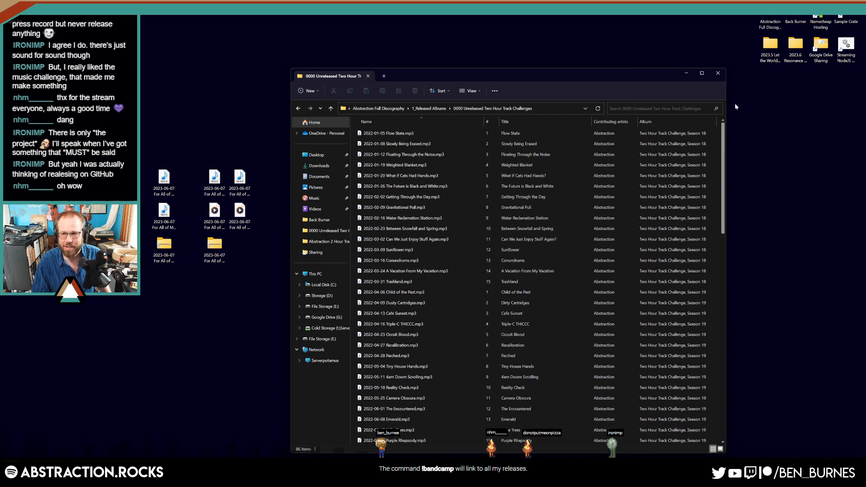
pyautogui.click(718, 73)
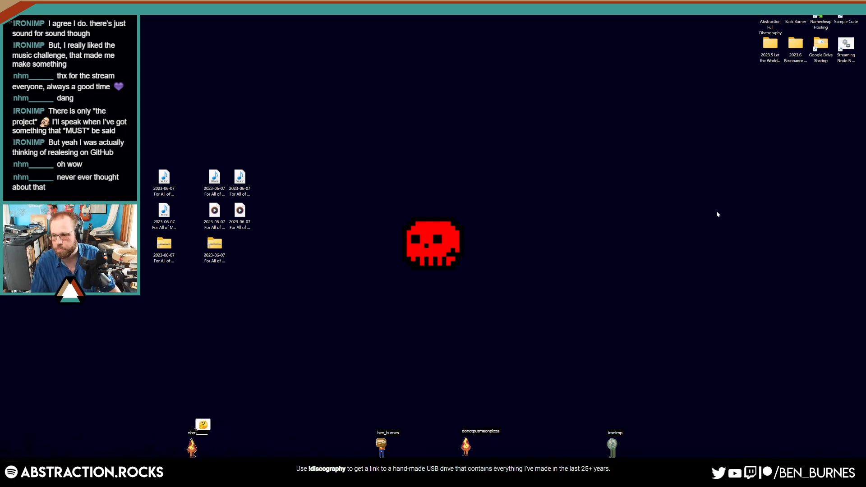
# - Check the 3_Tallbeard Studios Games and 2_Unfinished Projects folders in Abstraction Full Discography and close the window
pyautogui.doubleClick(767, 20)
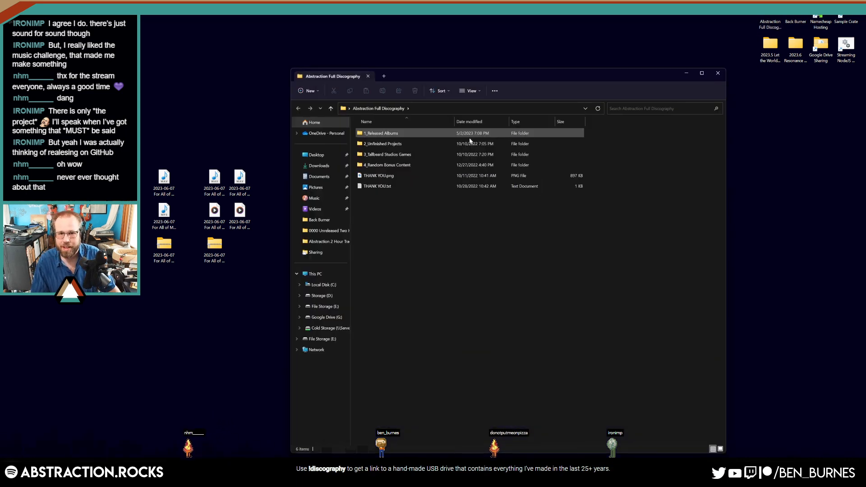
pyautogui.doubleClick(405, 154)
pyautogui.hotkey('ctrl', 'a')
pyautogui.click(463, 233)
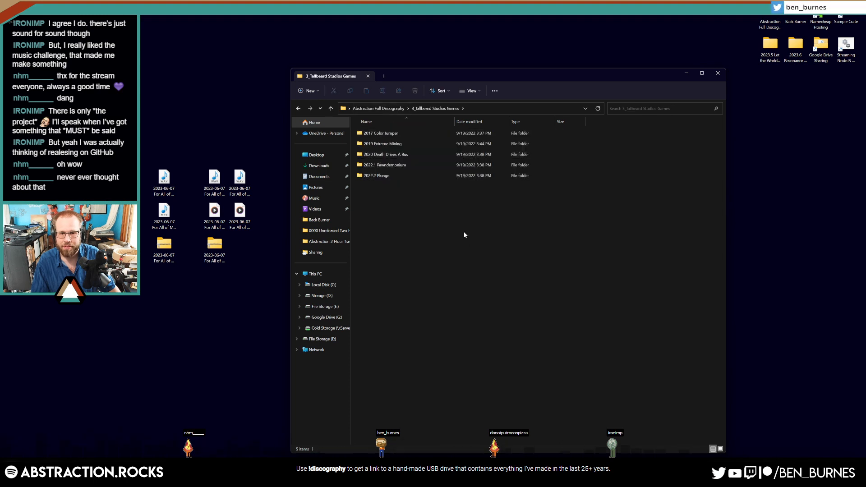
pyautogui.hotkey('alt', 'Left')
pyautogui.doubleClick(407, 144)
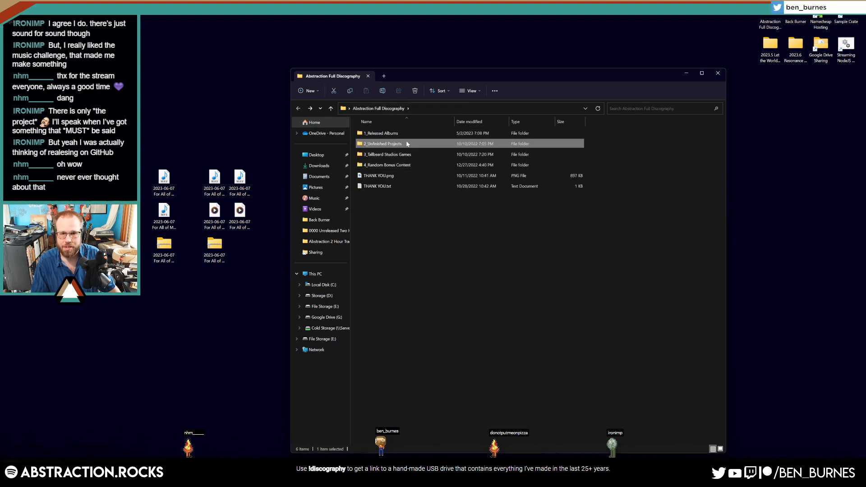
pyautogui.click(452, 247)
pyautogui.click(717, 73)
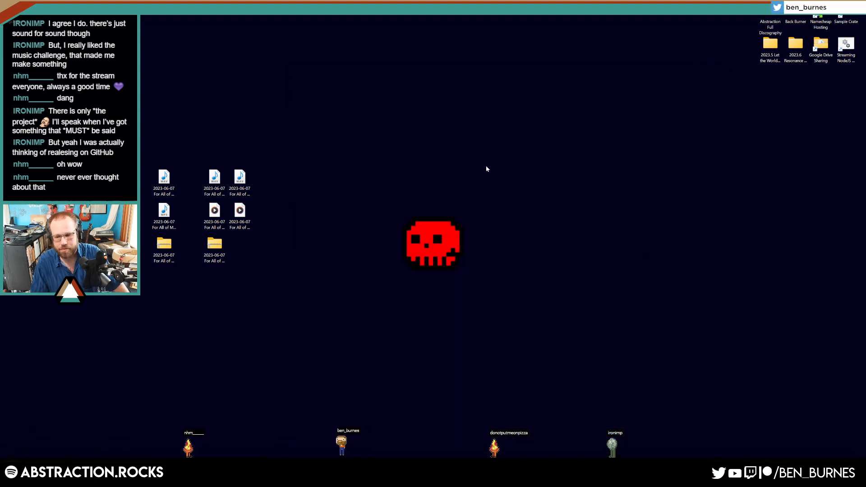